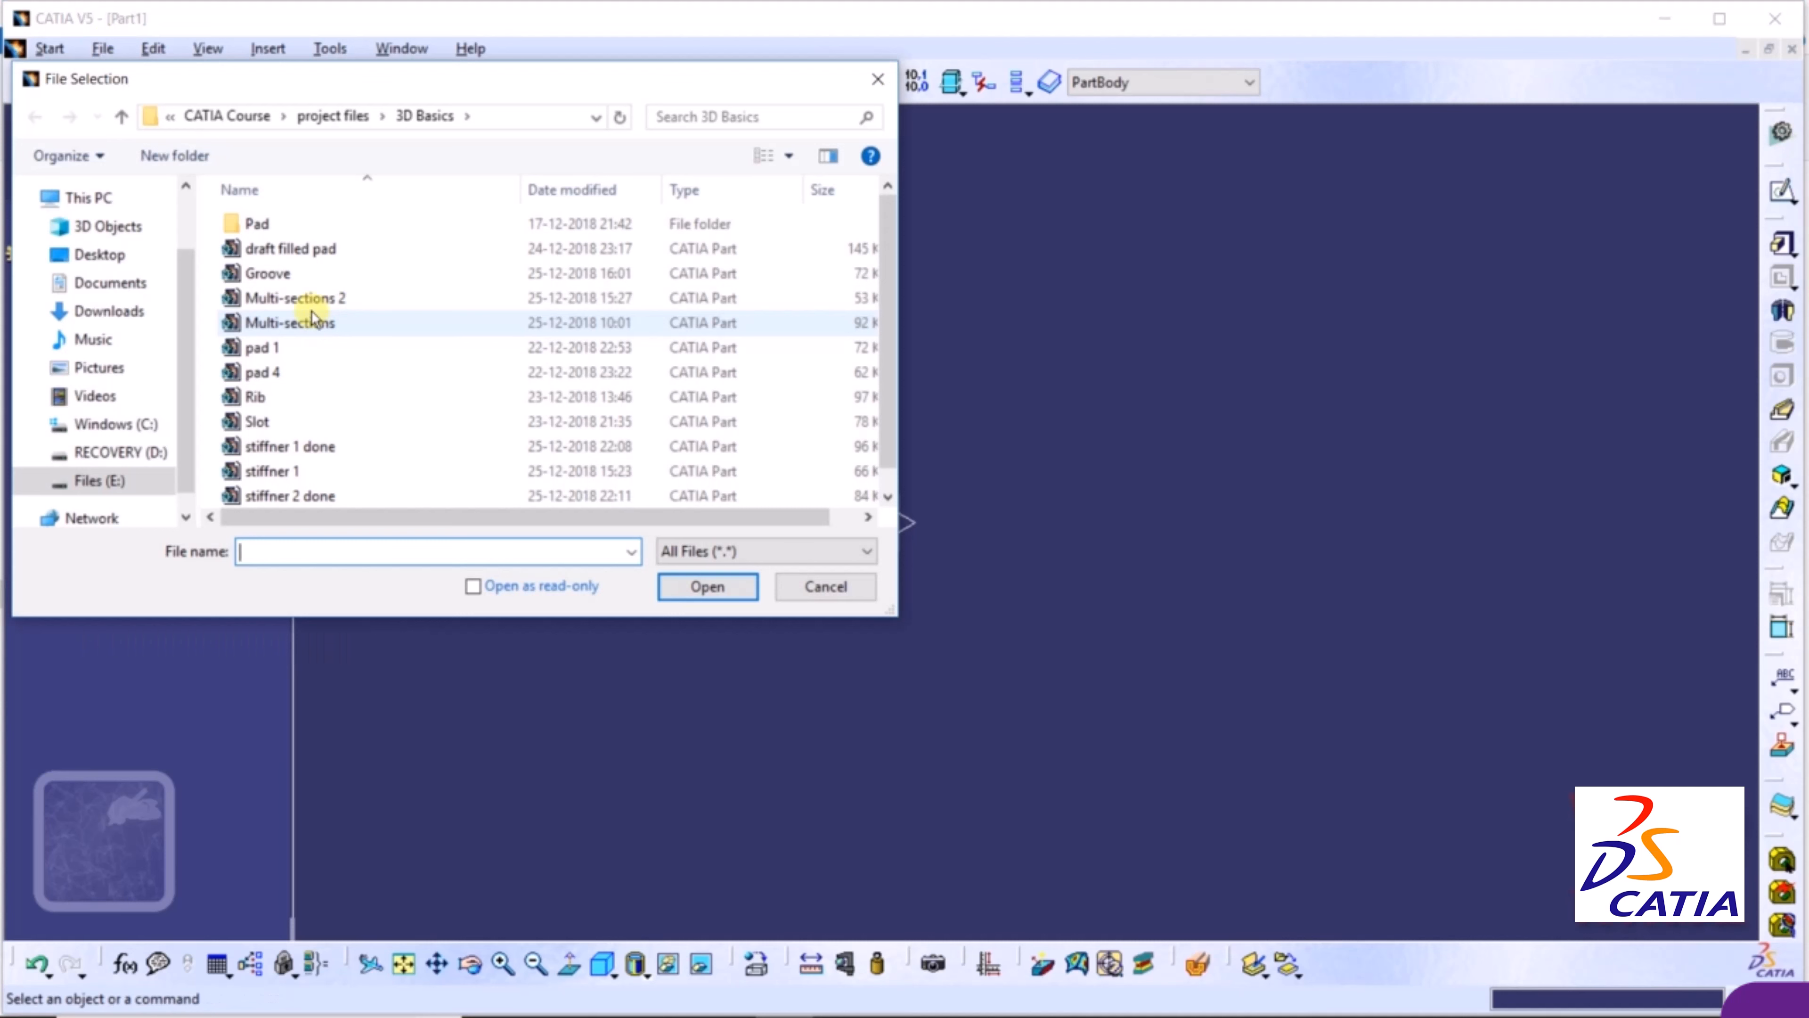
Open the Multi-sections part from the 3D Basics folder and turn off the ground grid display
click(303, 328)
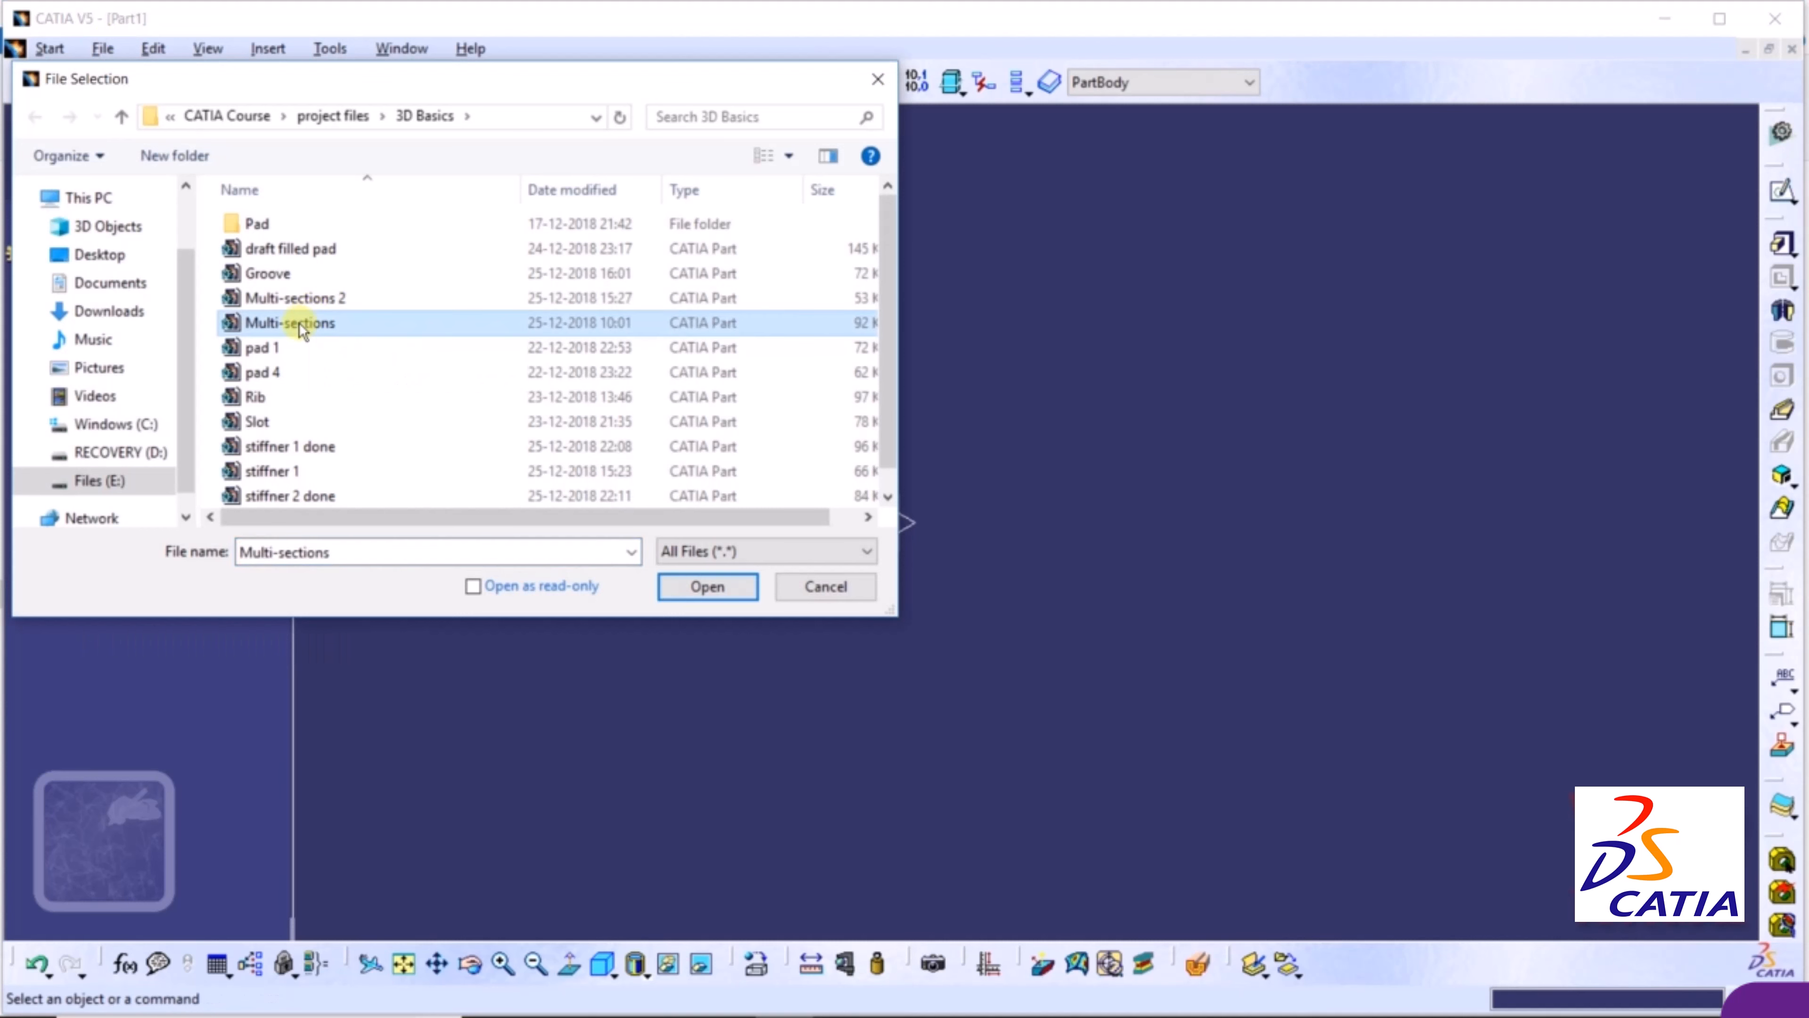
click(702, 586)
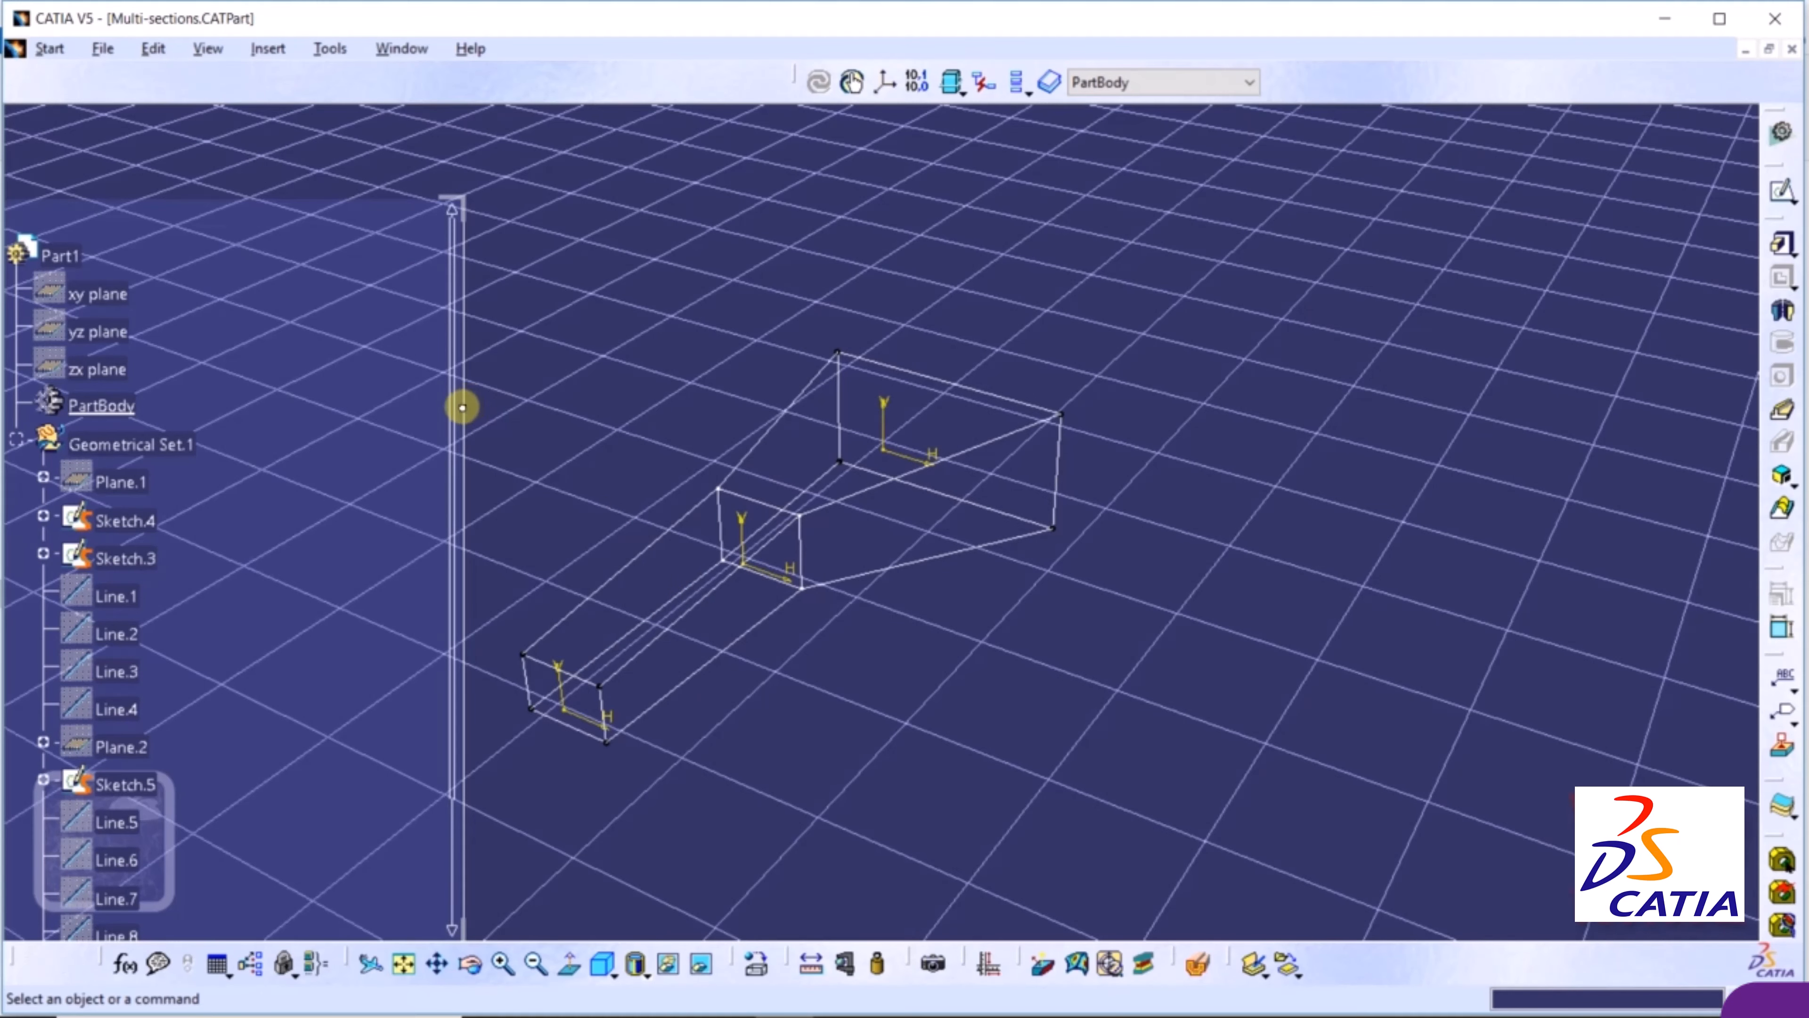
drag(463, 406, 250, 428)
click(207, 47)
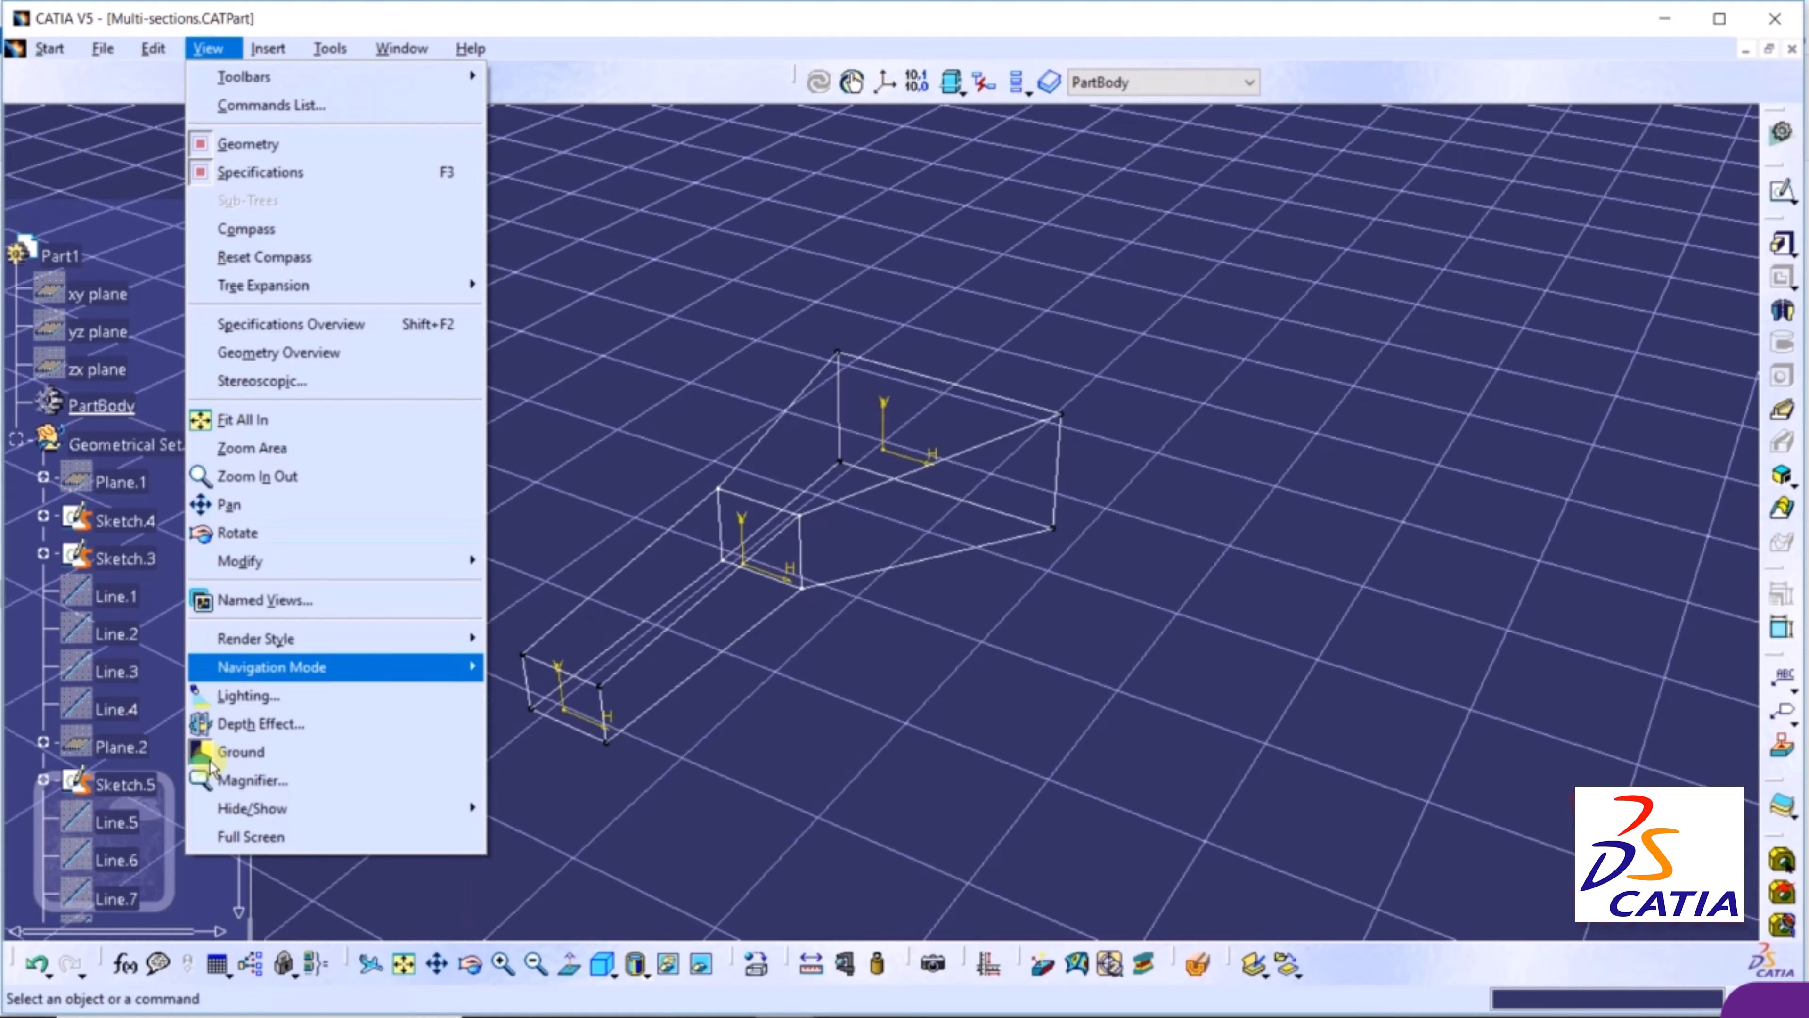
click(229, 759)
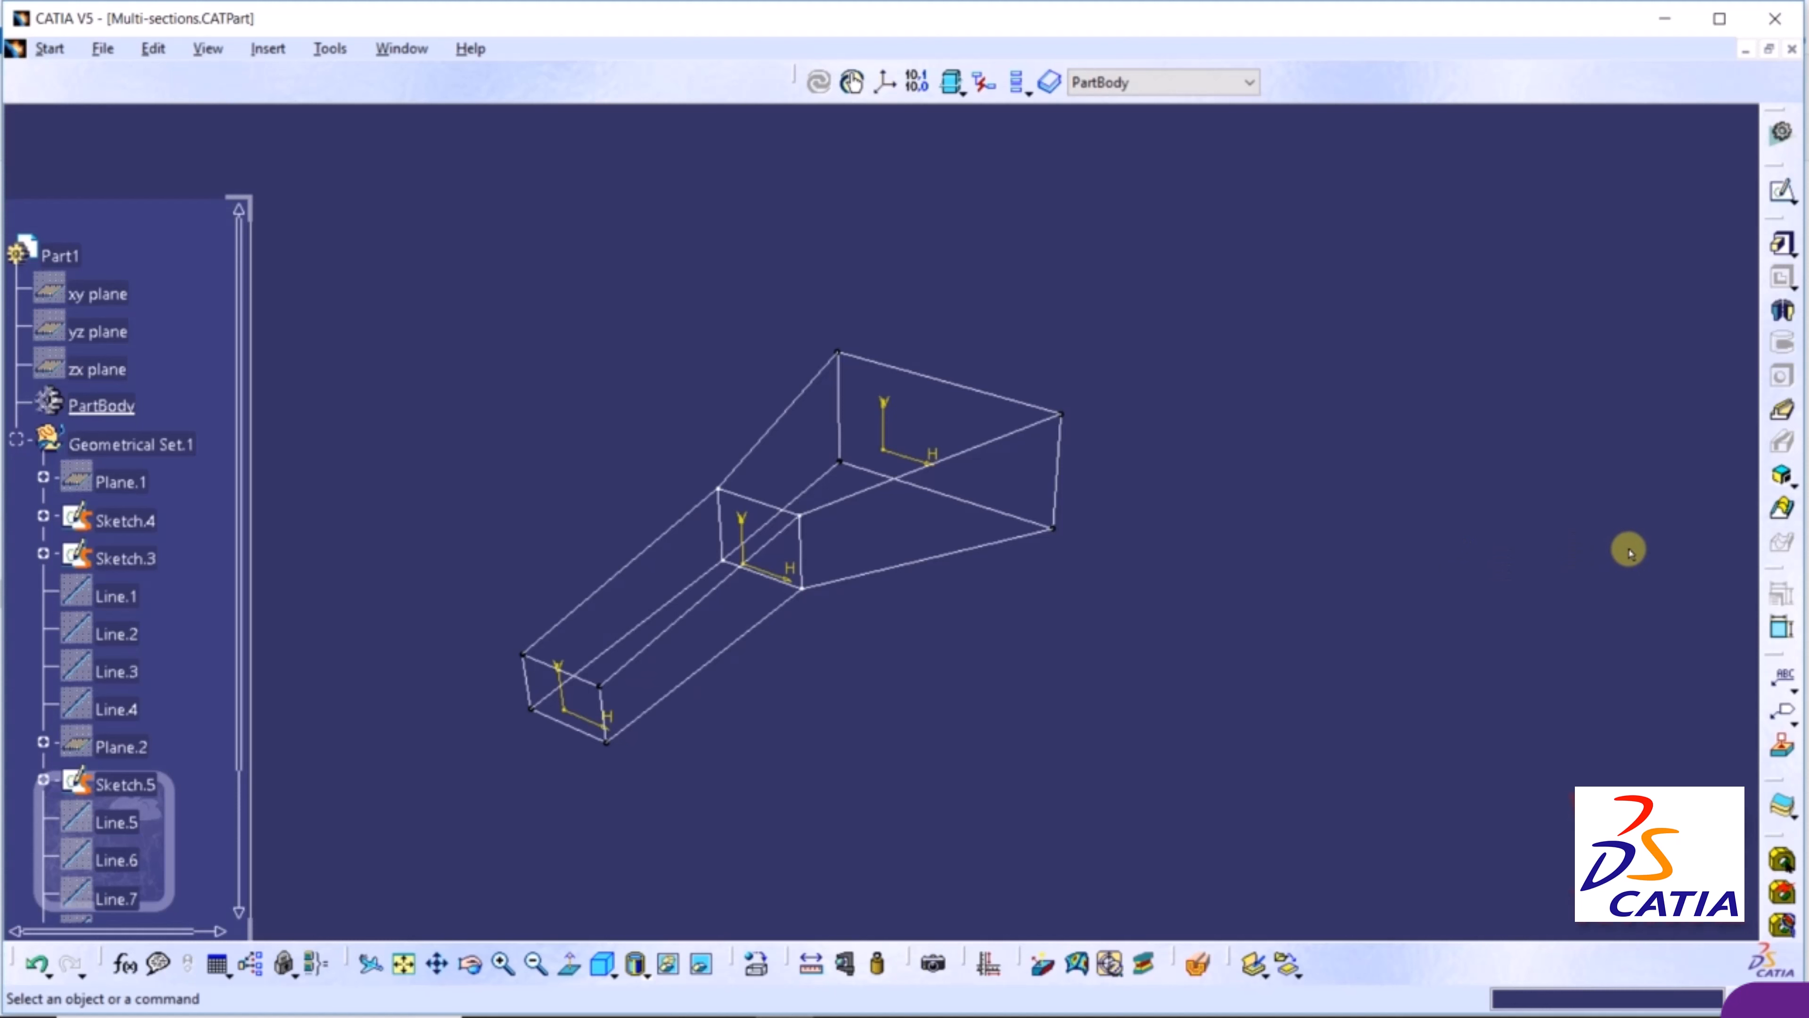
Create a multi-sections solid using Sketch.5 as the first section and Sketch.4 as the second
click(1786, 510)
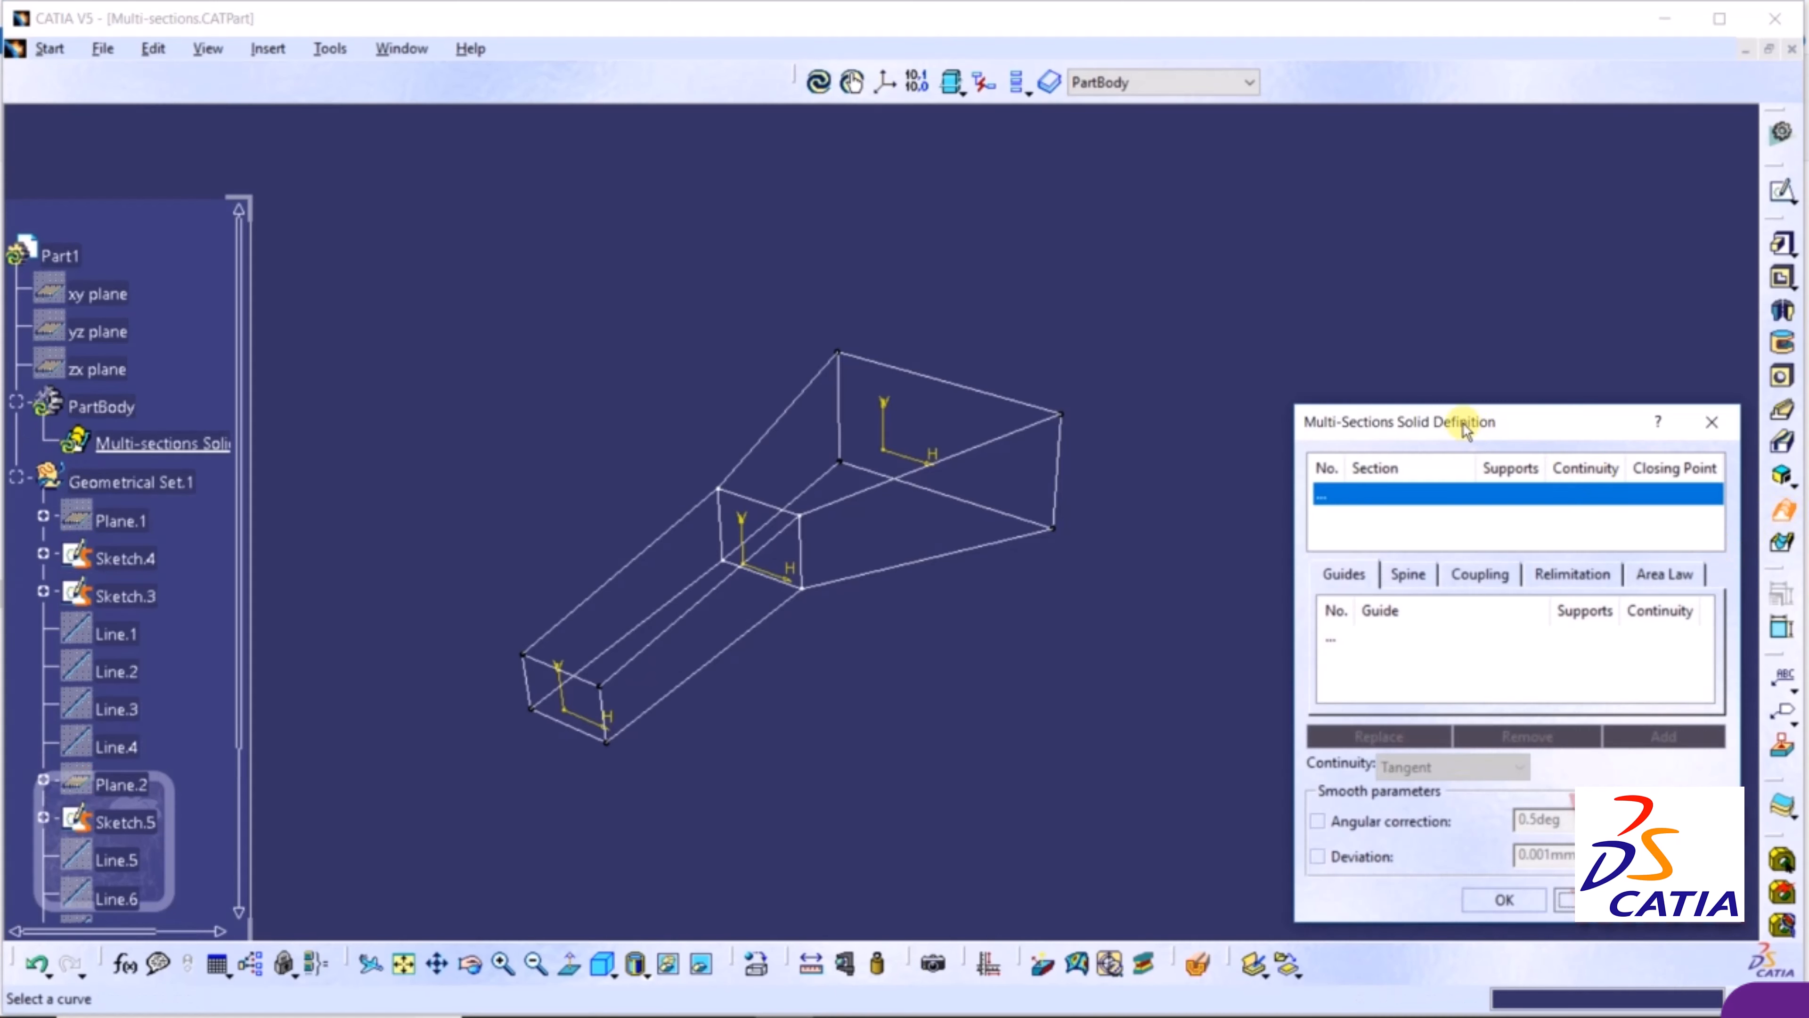
drag(1457, 425, 1398, 277)
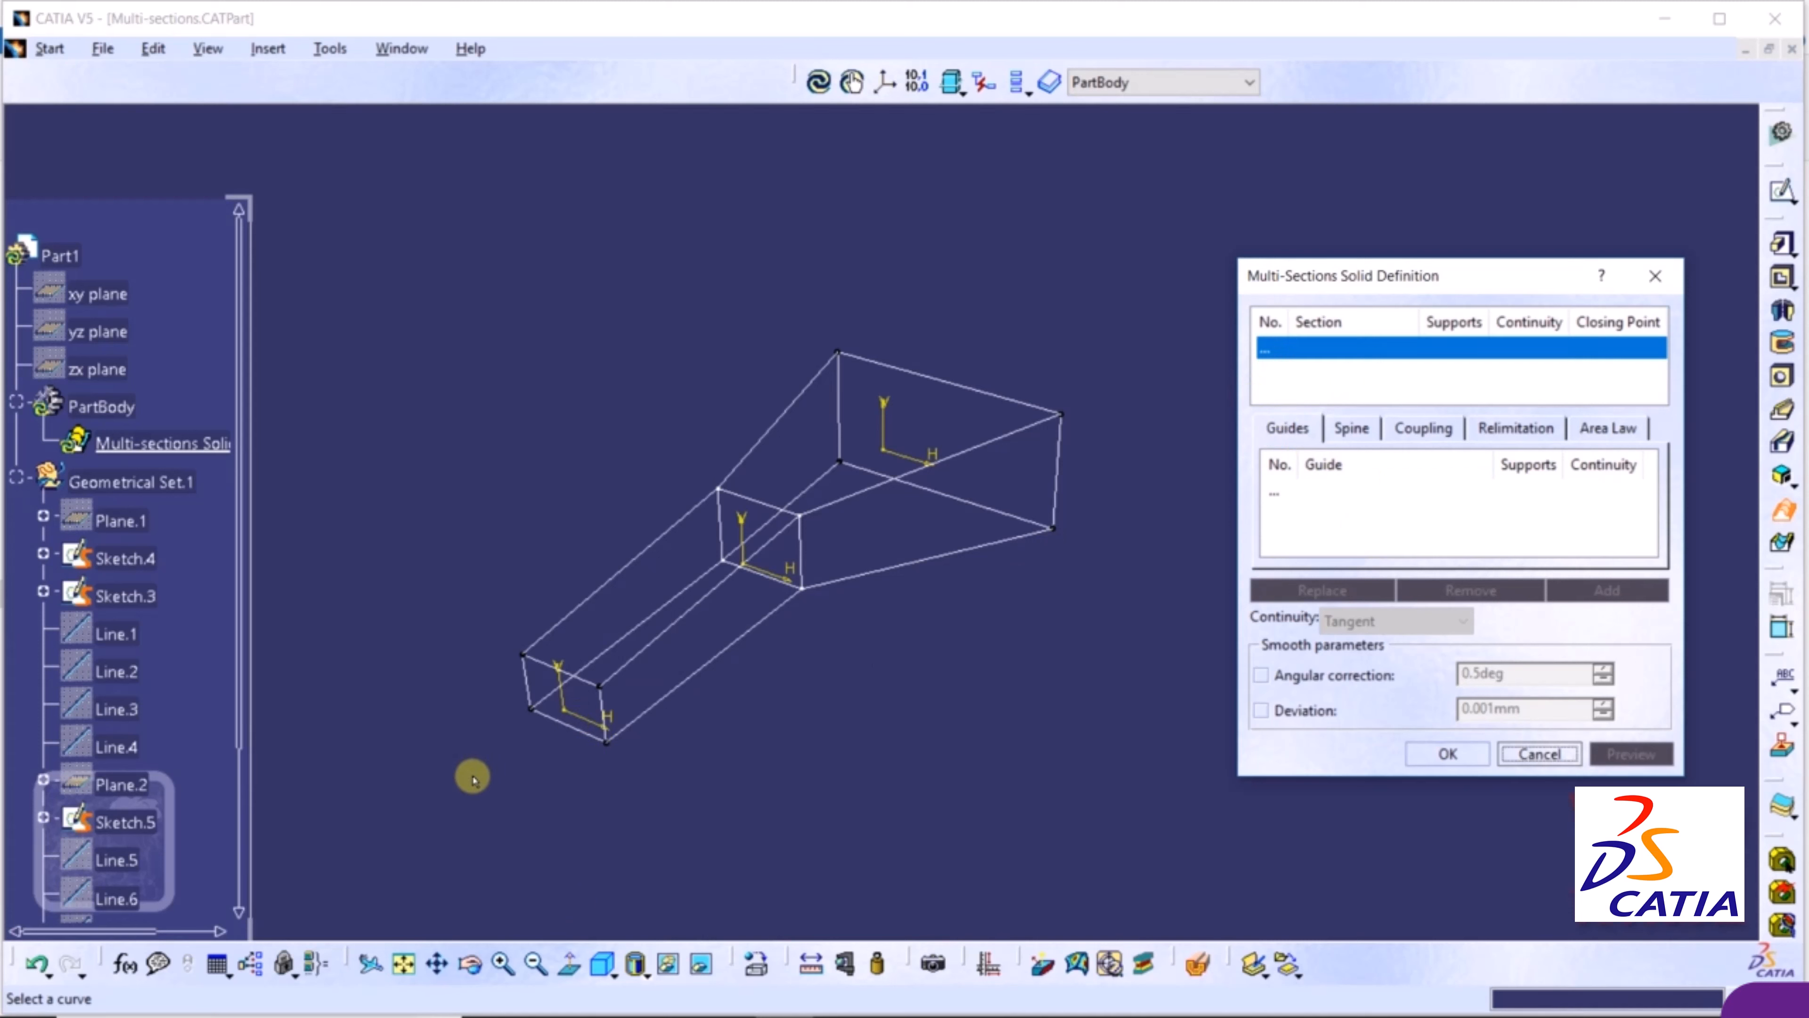
click(534, 661)
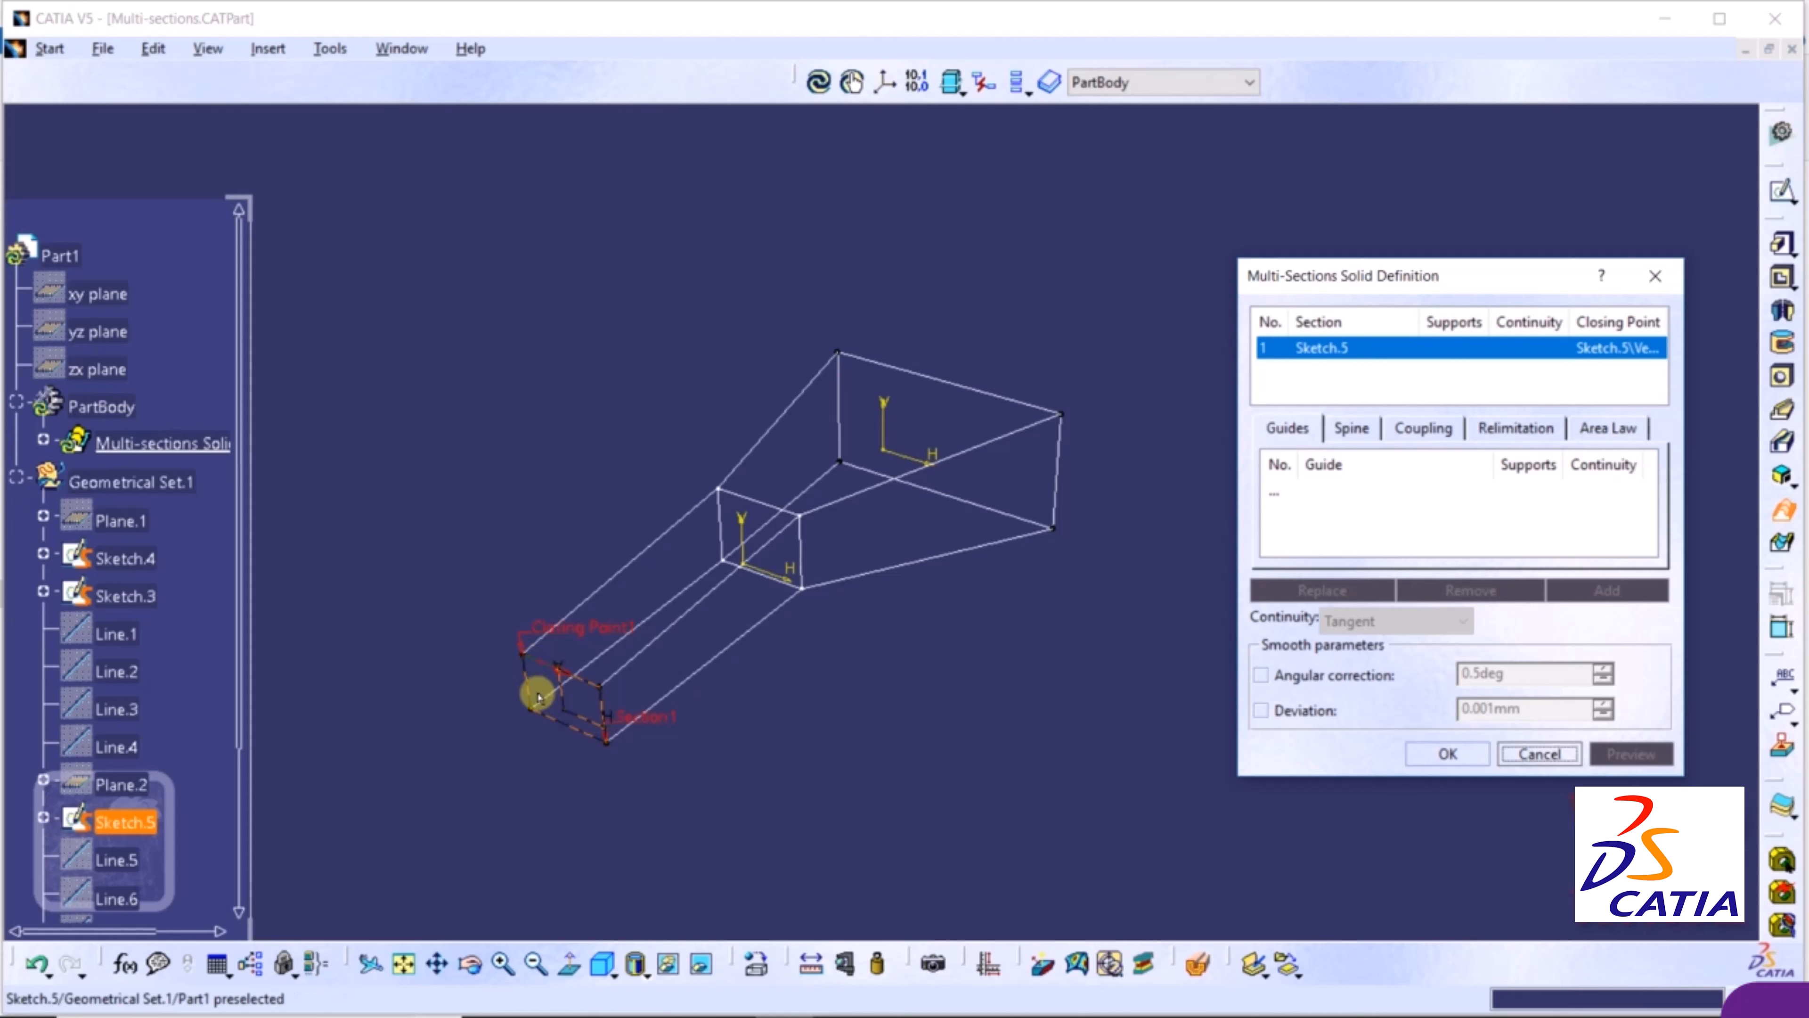
click(768, 506)
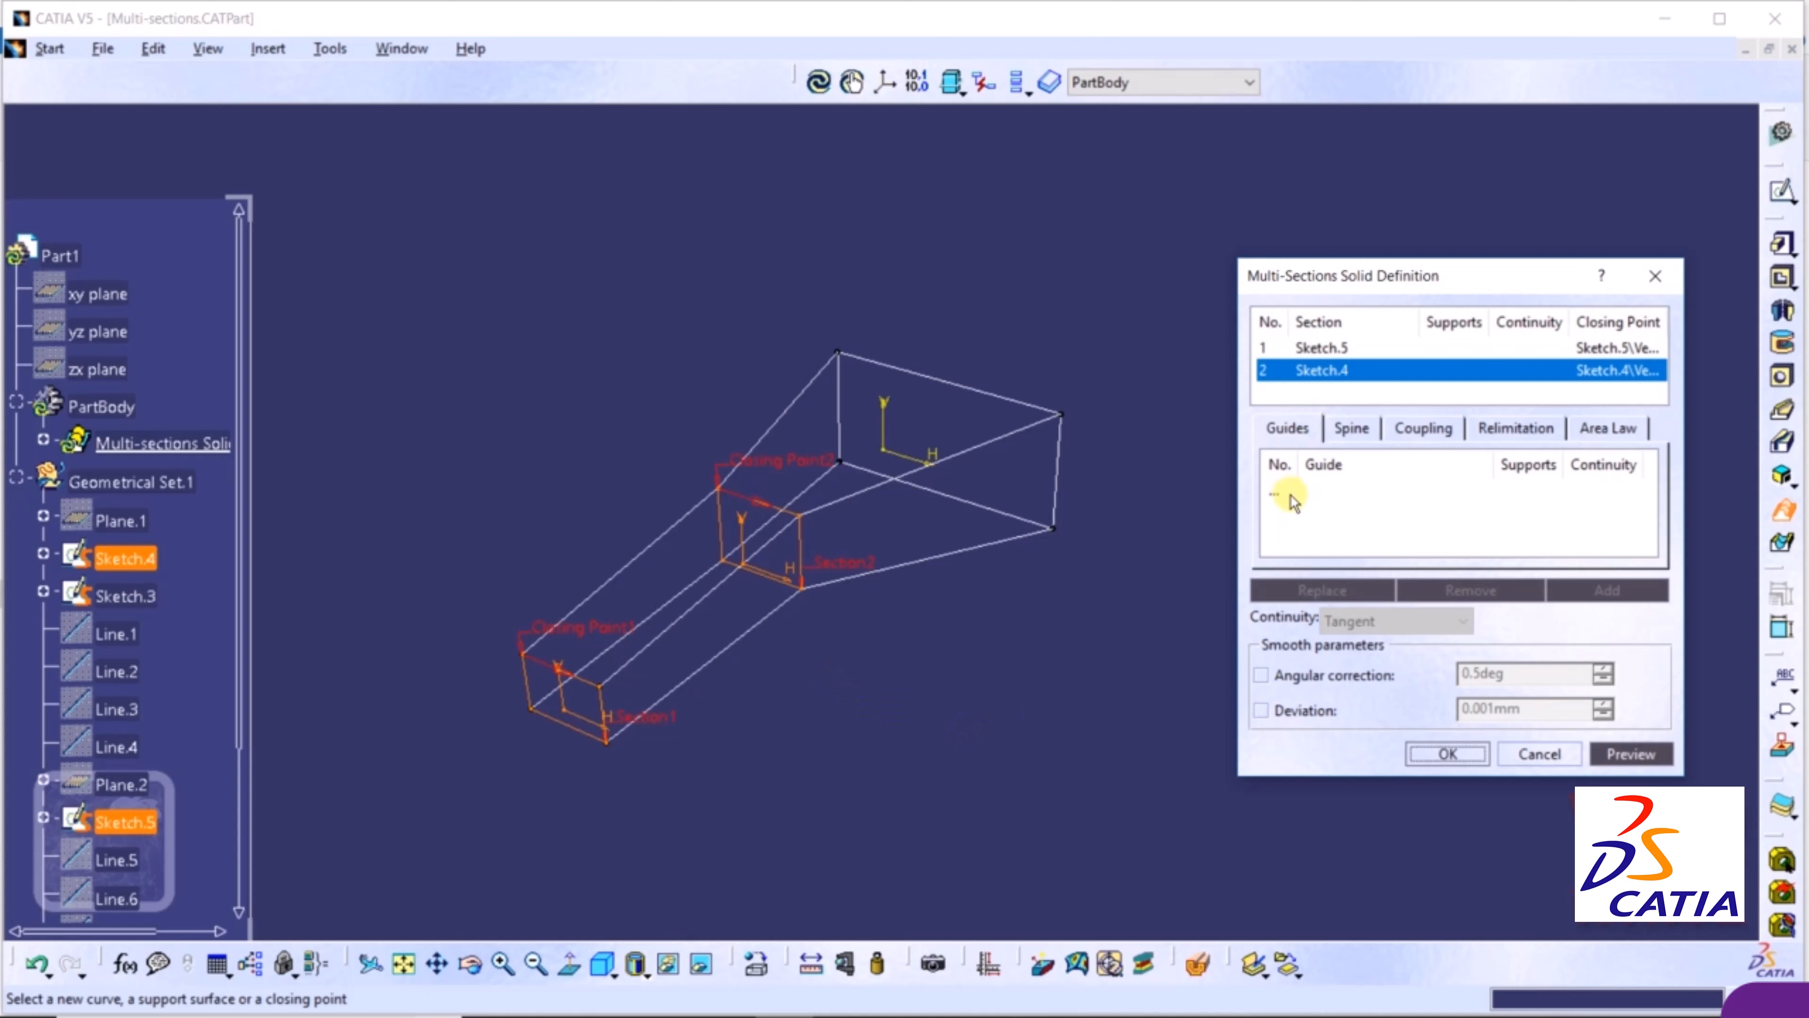
click(1638, 754)
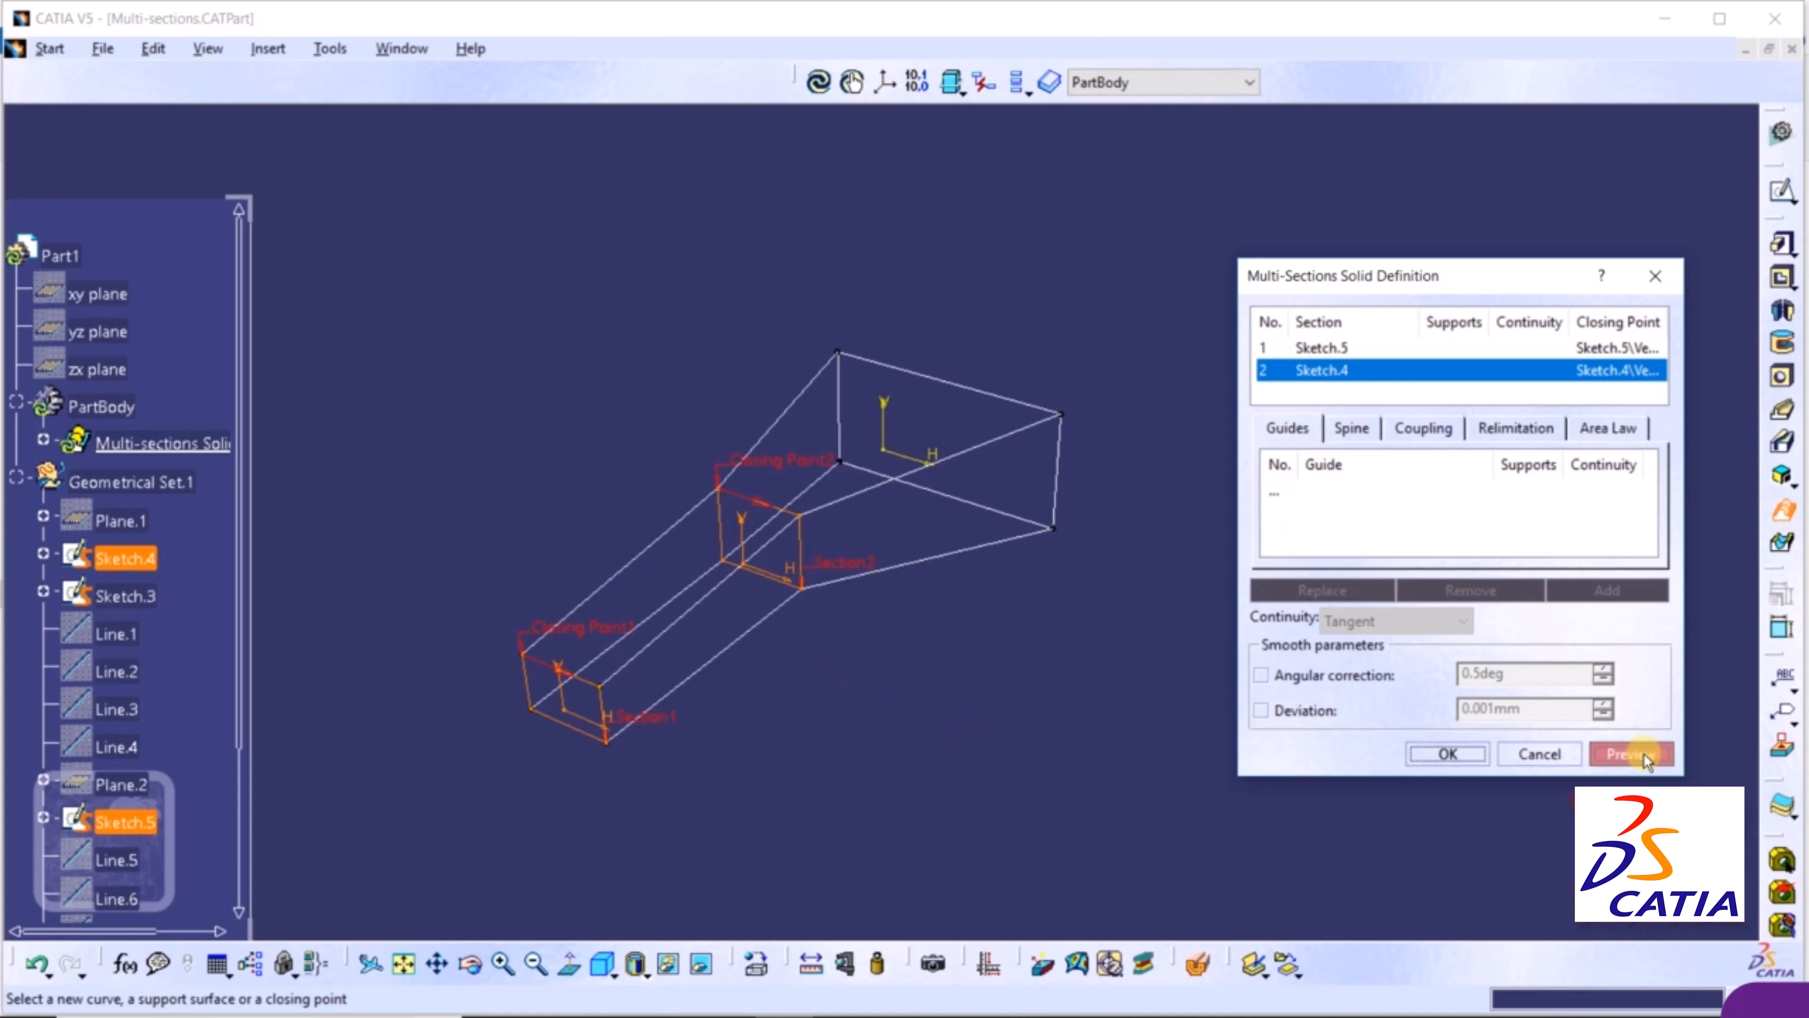
click(1432, 754)
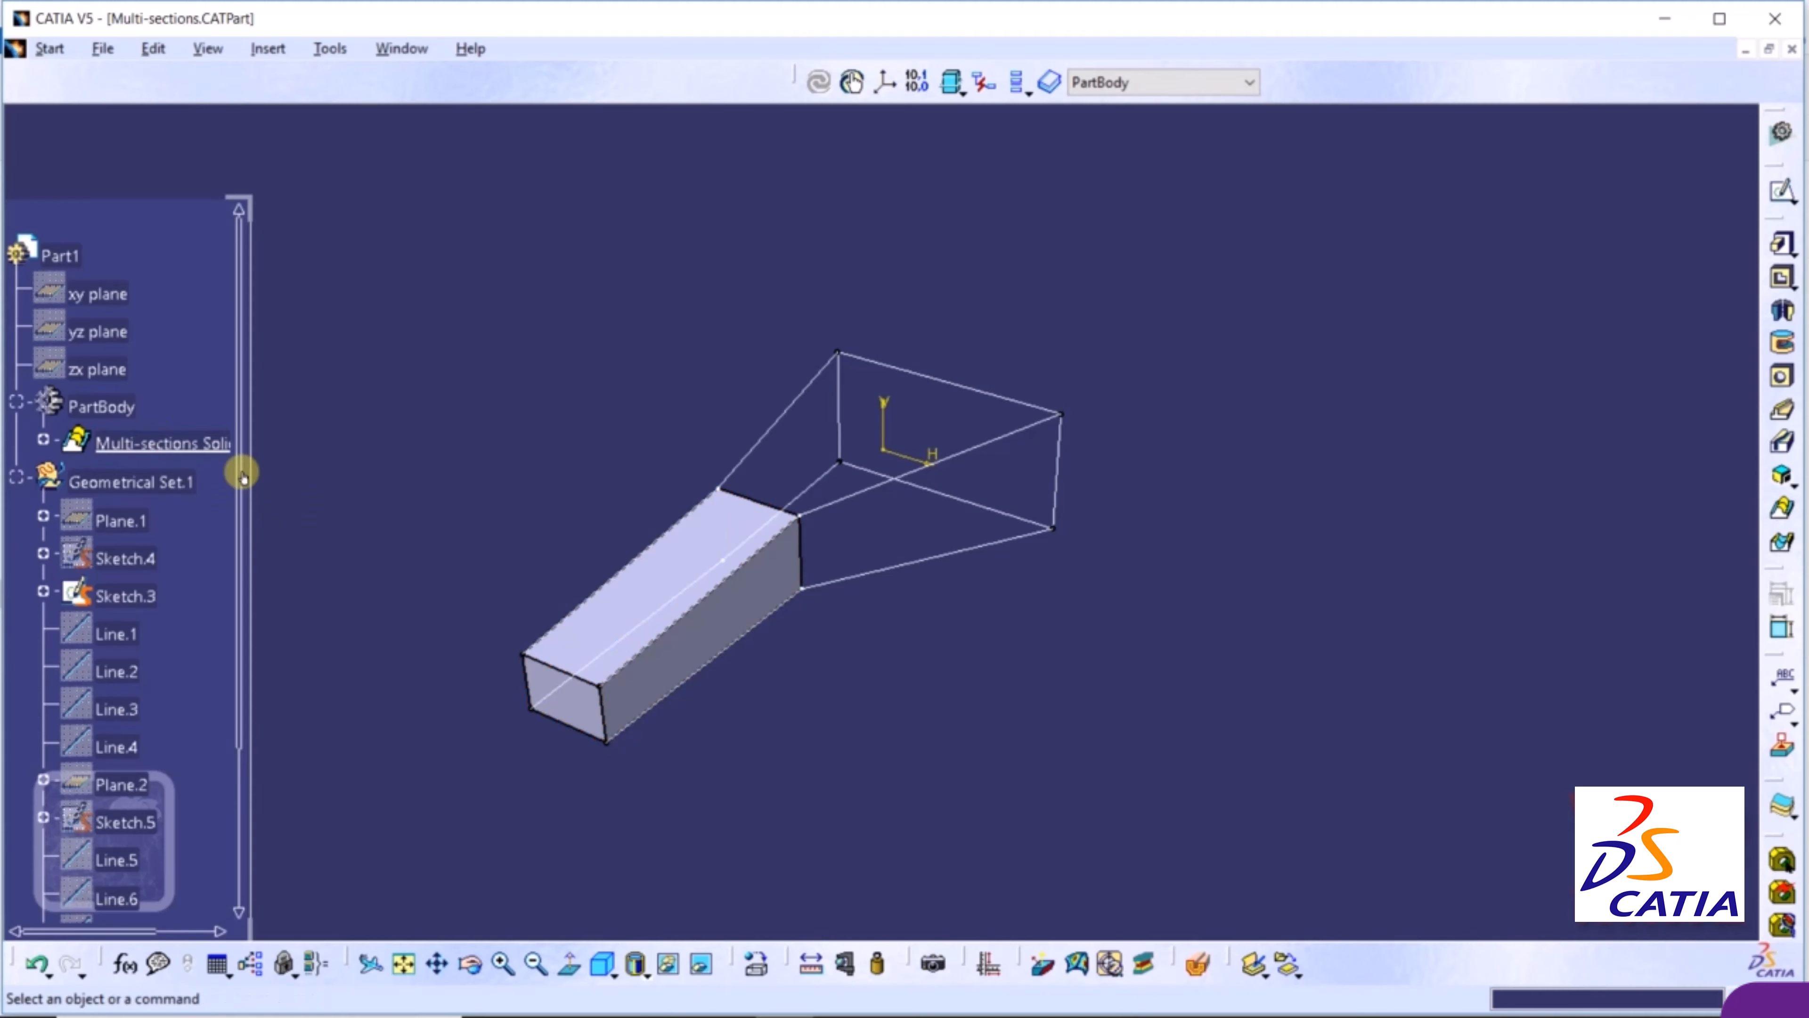
Edit the multi-sections solid to add Sketch.3, the large rectangle, as its third section
double_click(173, 444)
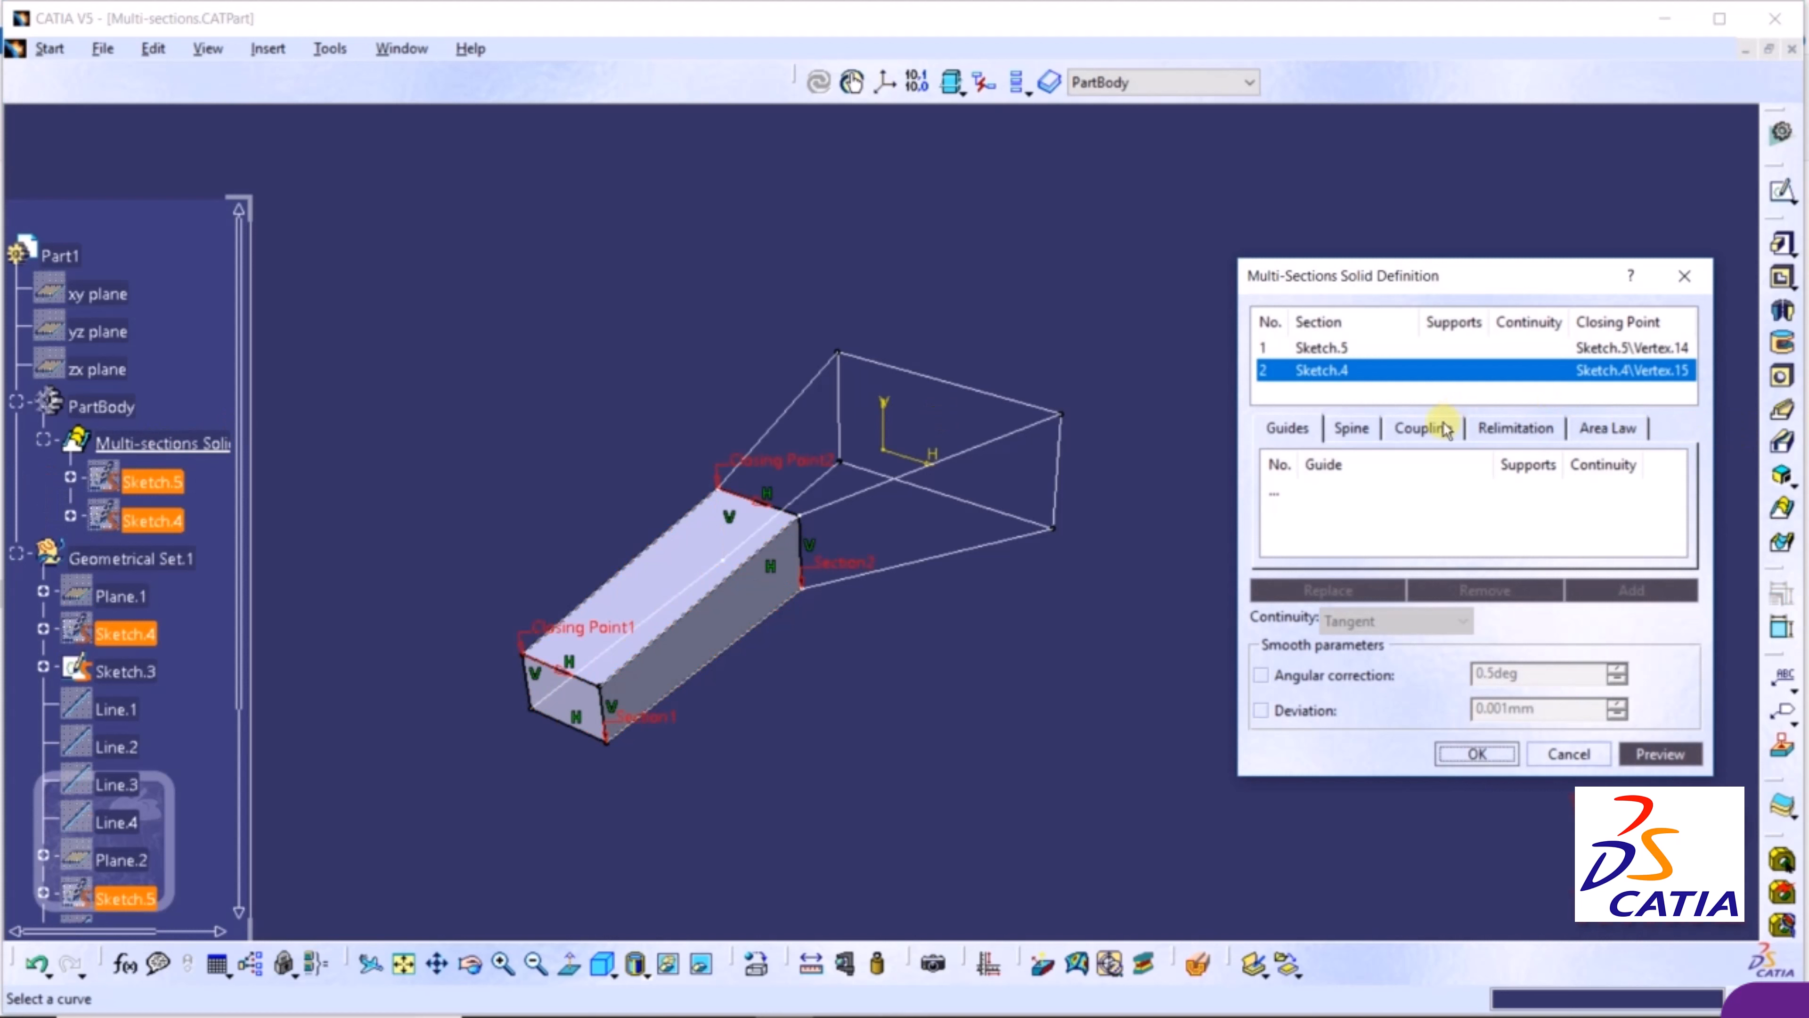
click(1371, 399)
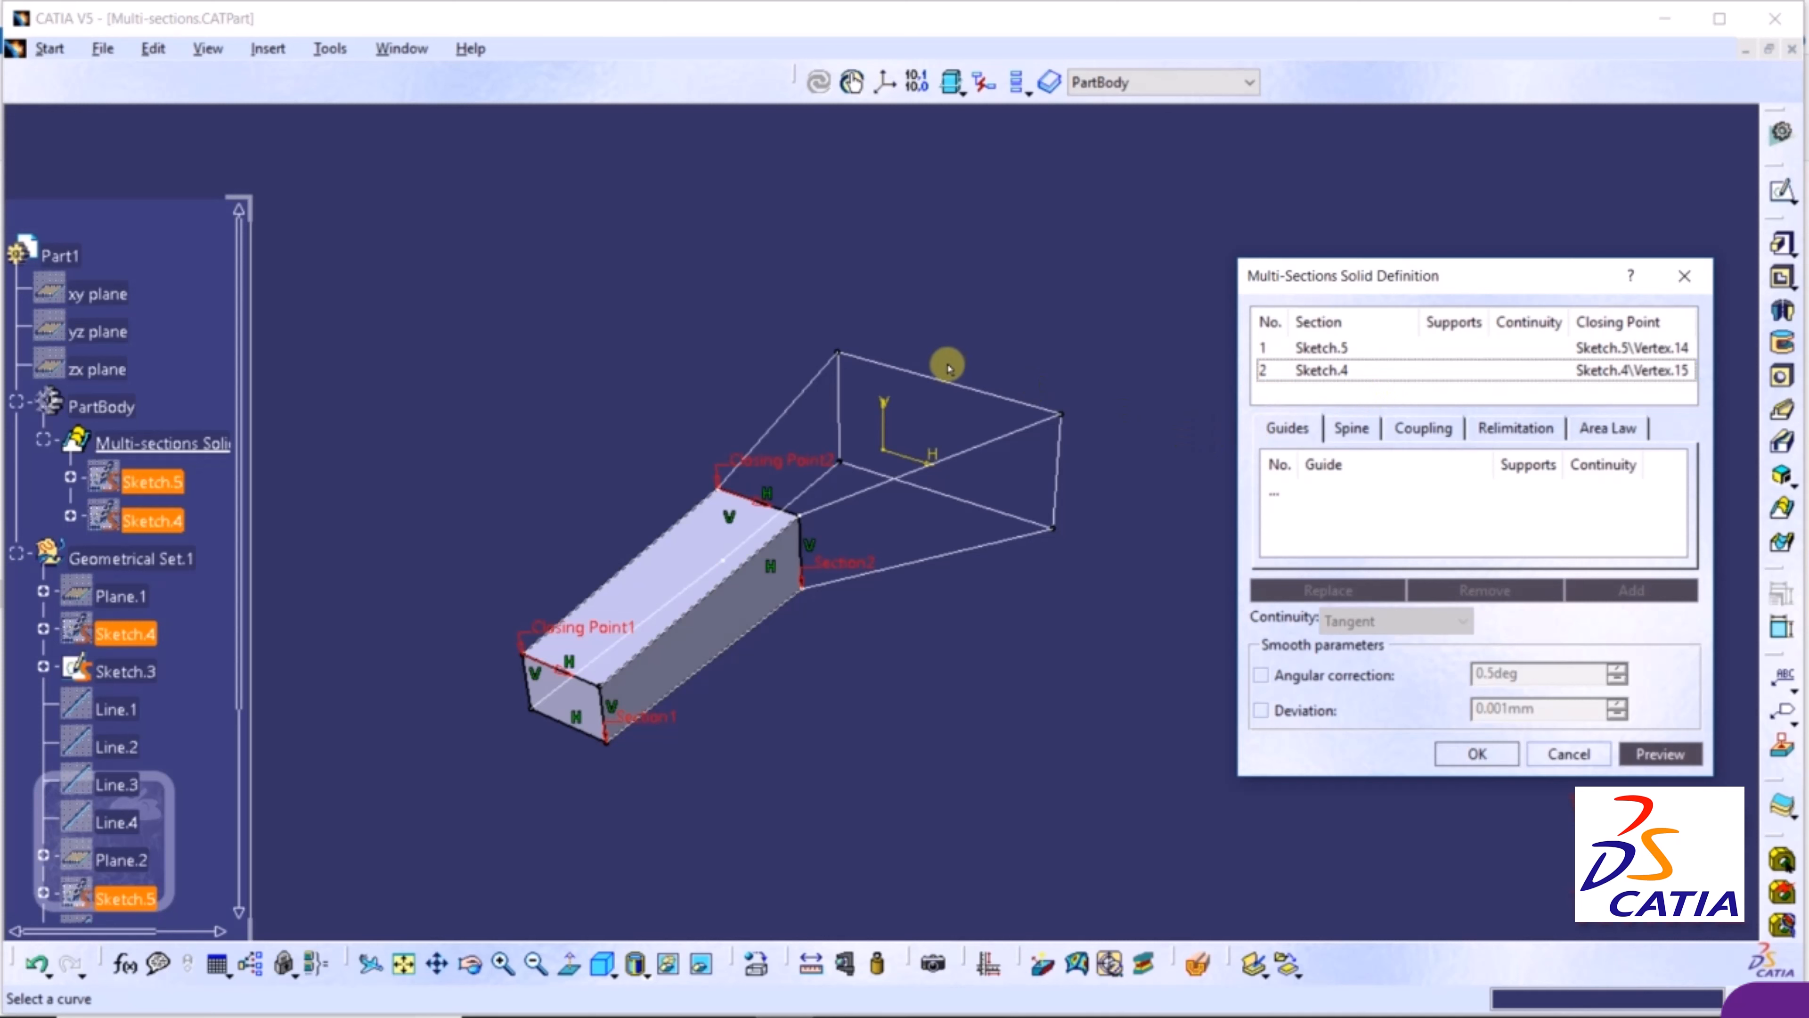
click(953, 387)
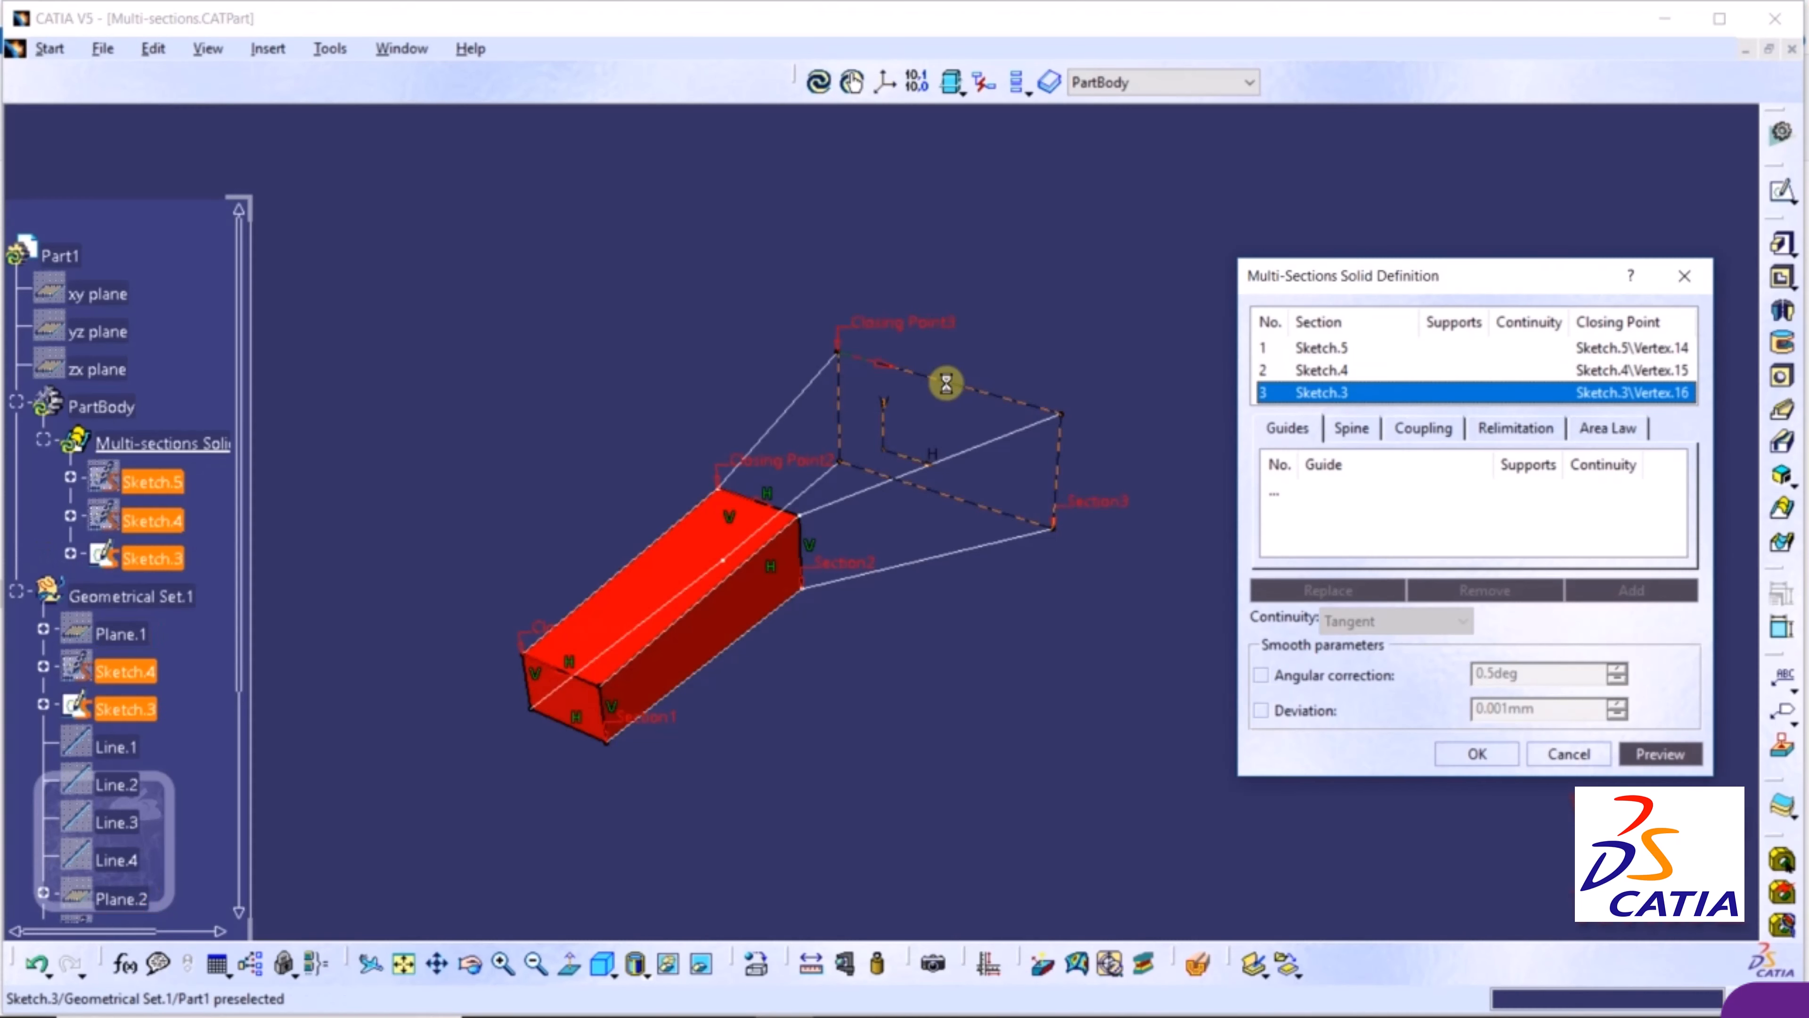
click(1658, 755)
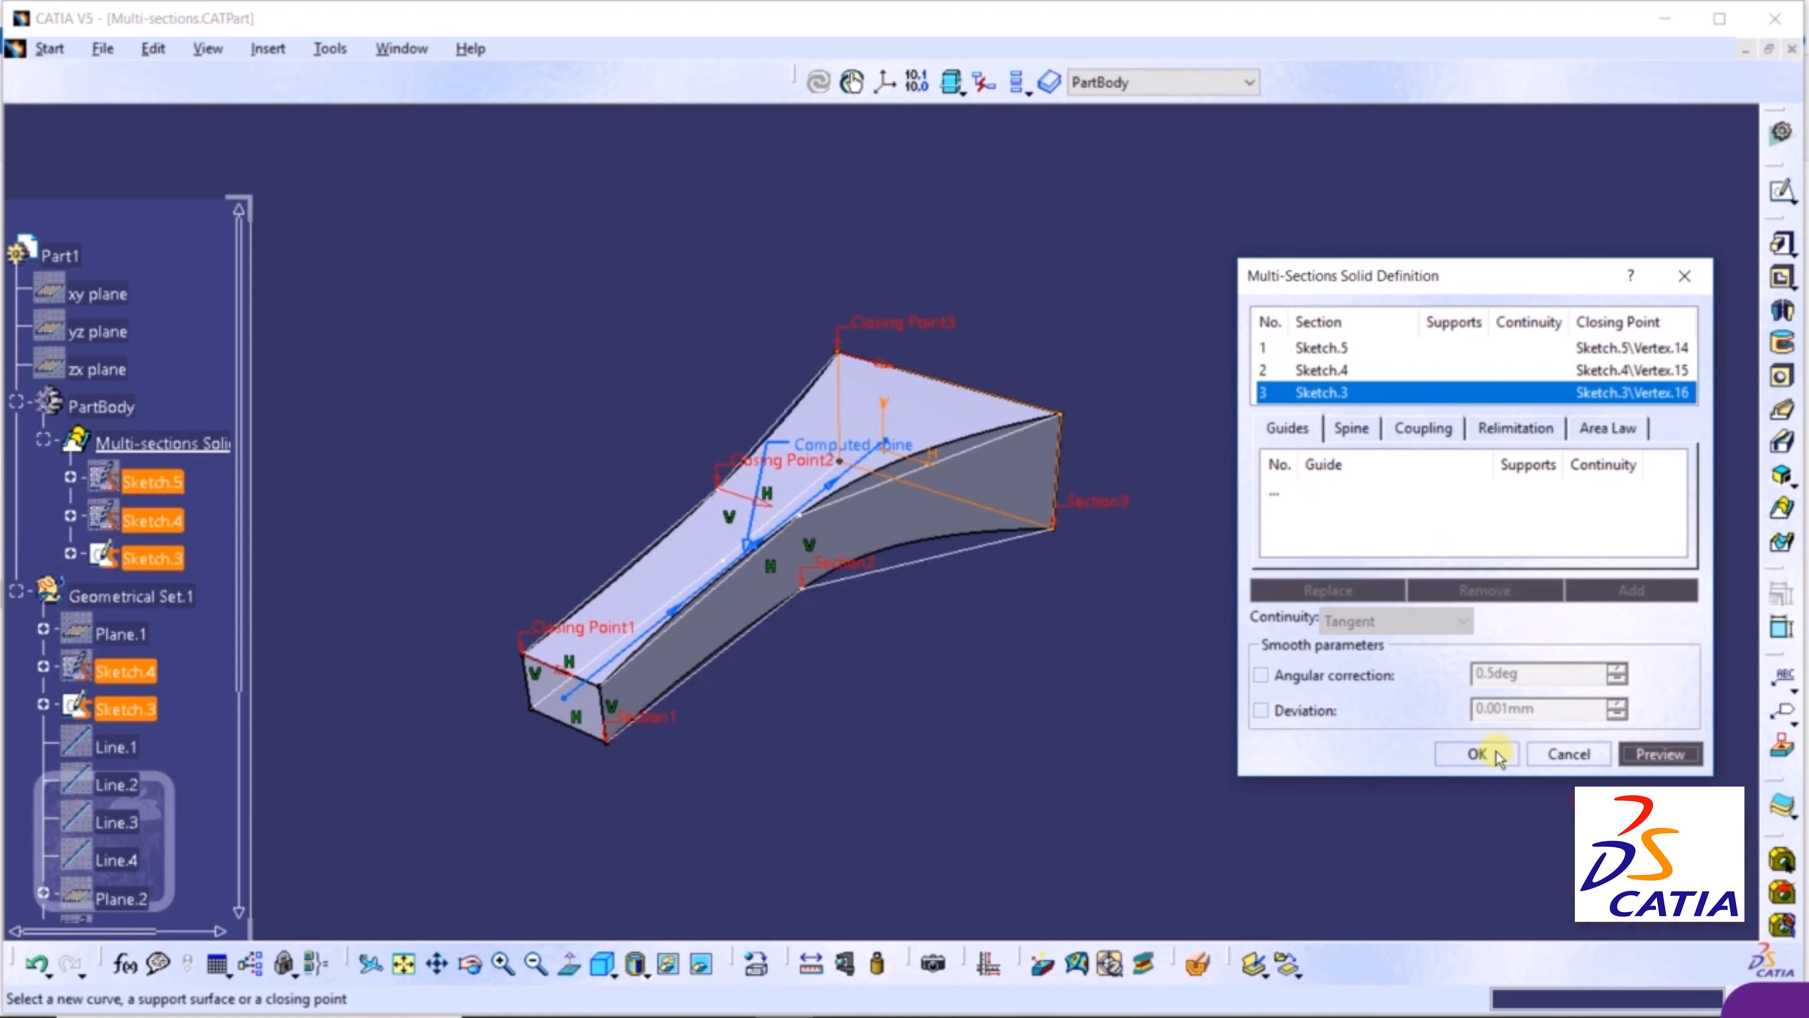
click(1479, 754)
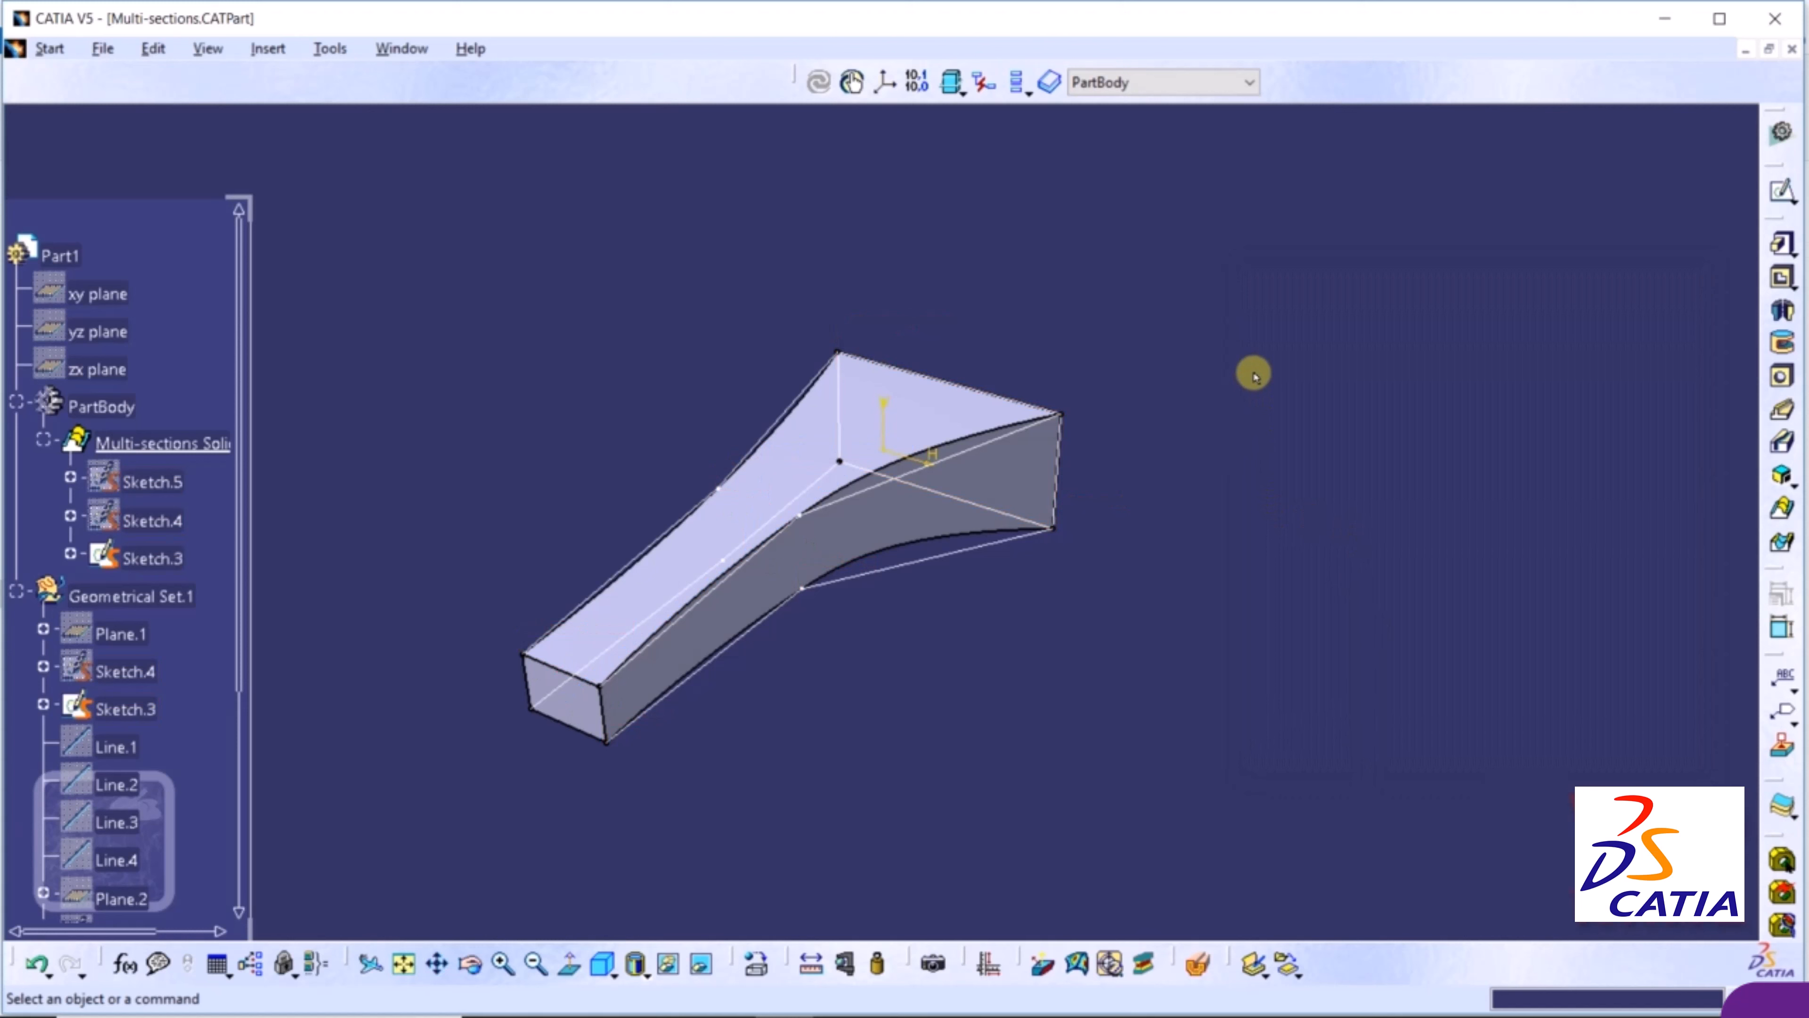
middle_drag(1254, 375, 1261, 425)
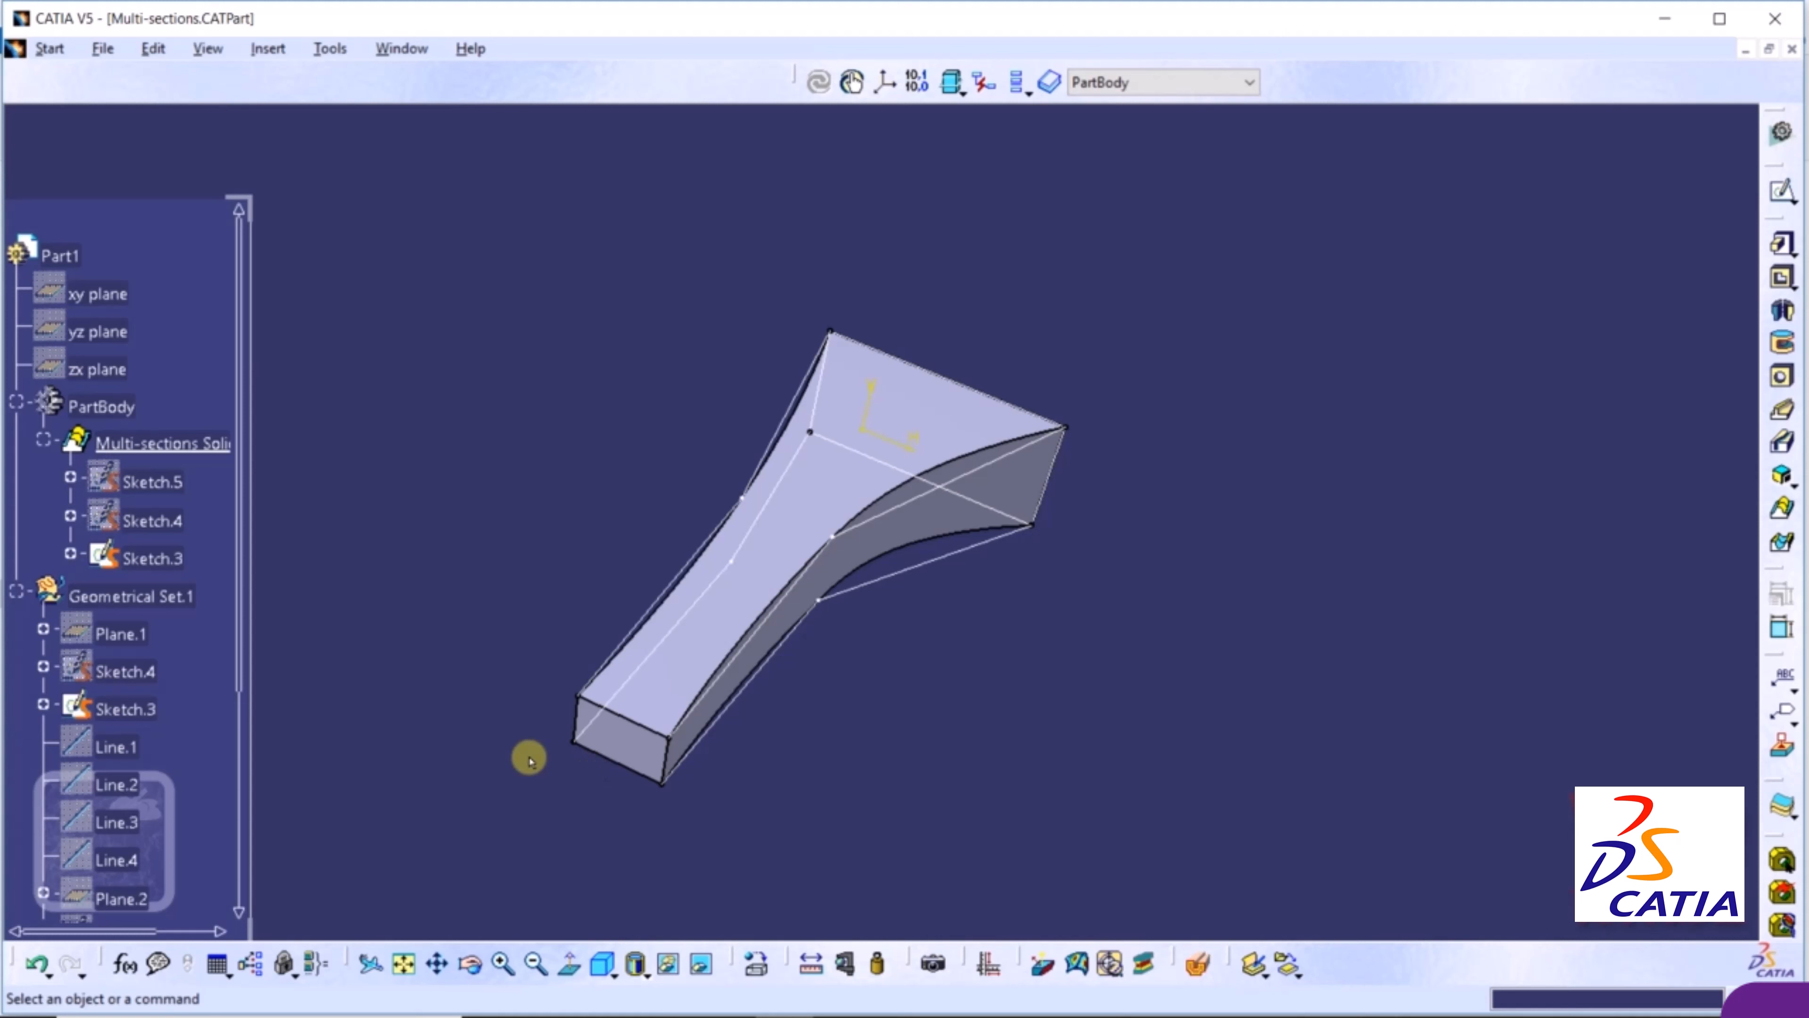
Edit the multi-sections solid to use Join.1, Join.4 and Join.2 as guide curves
double_click(155, 445)
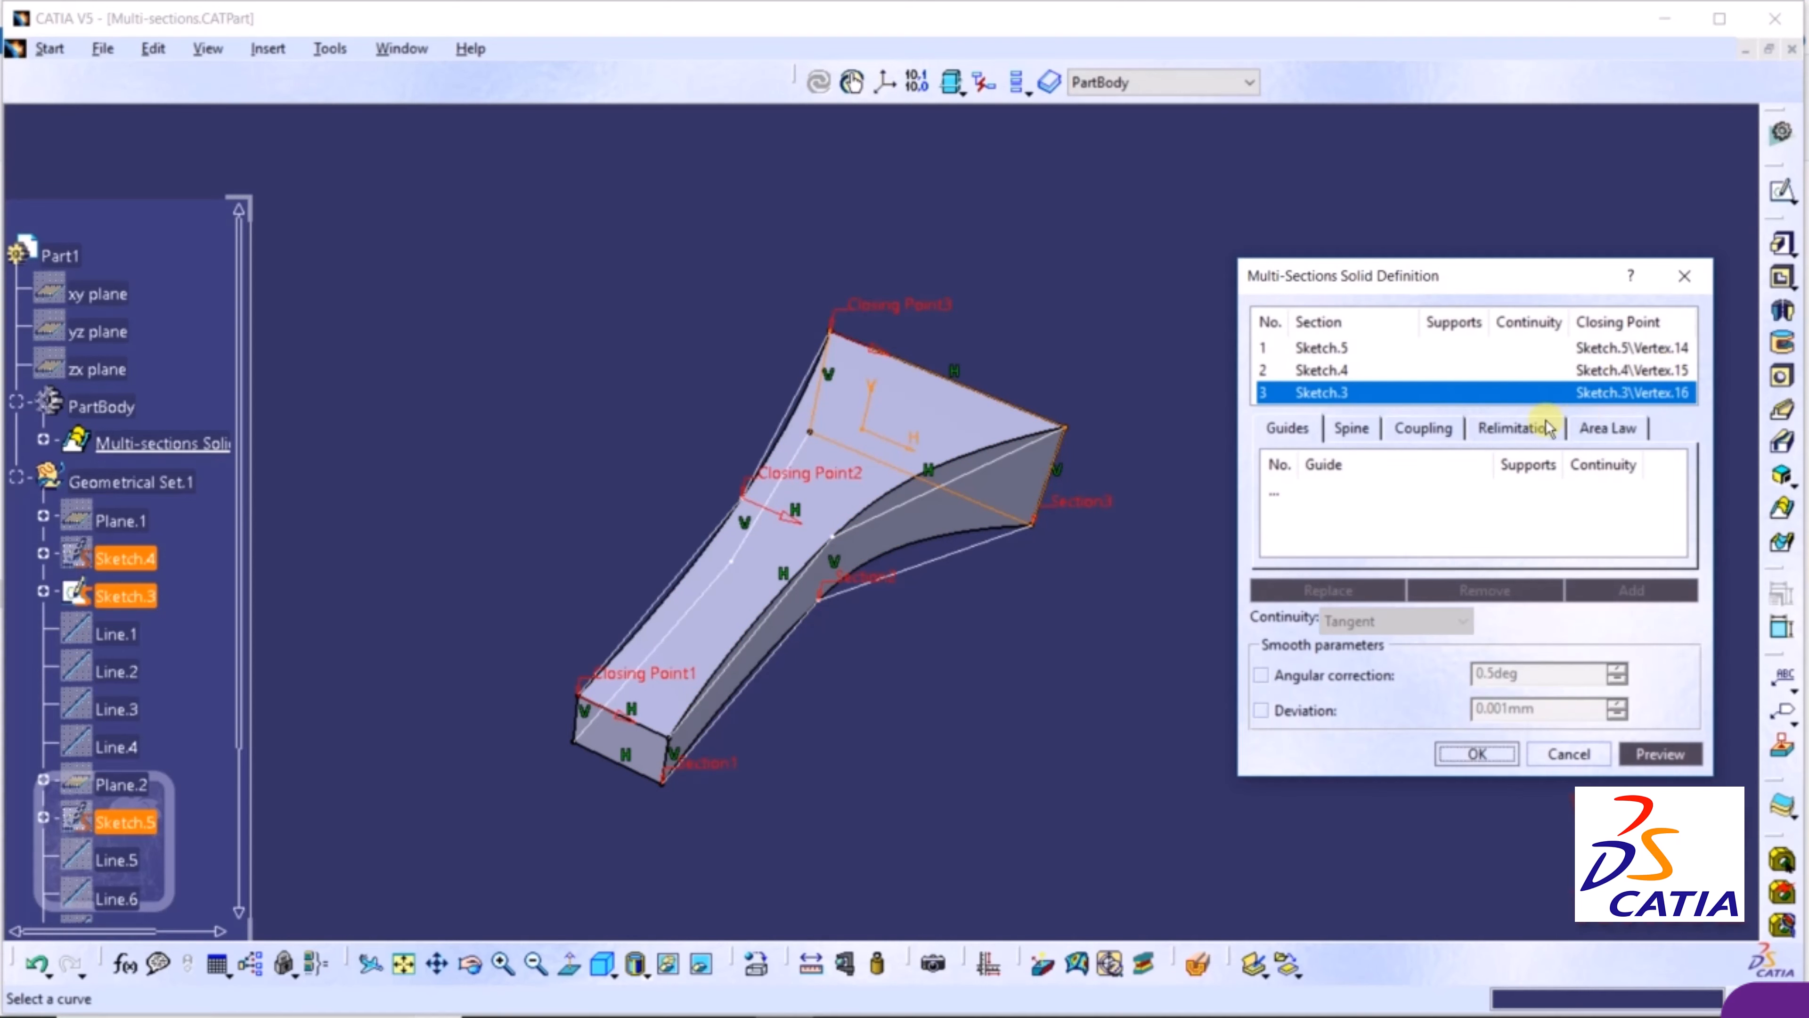
click(1423, 428)
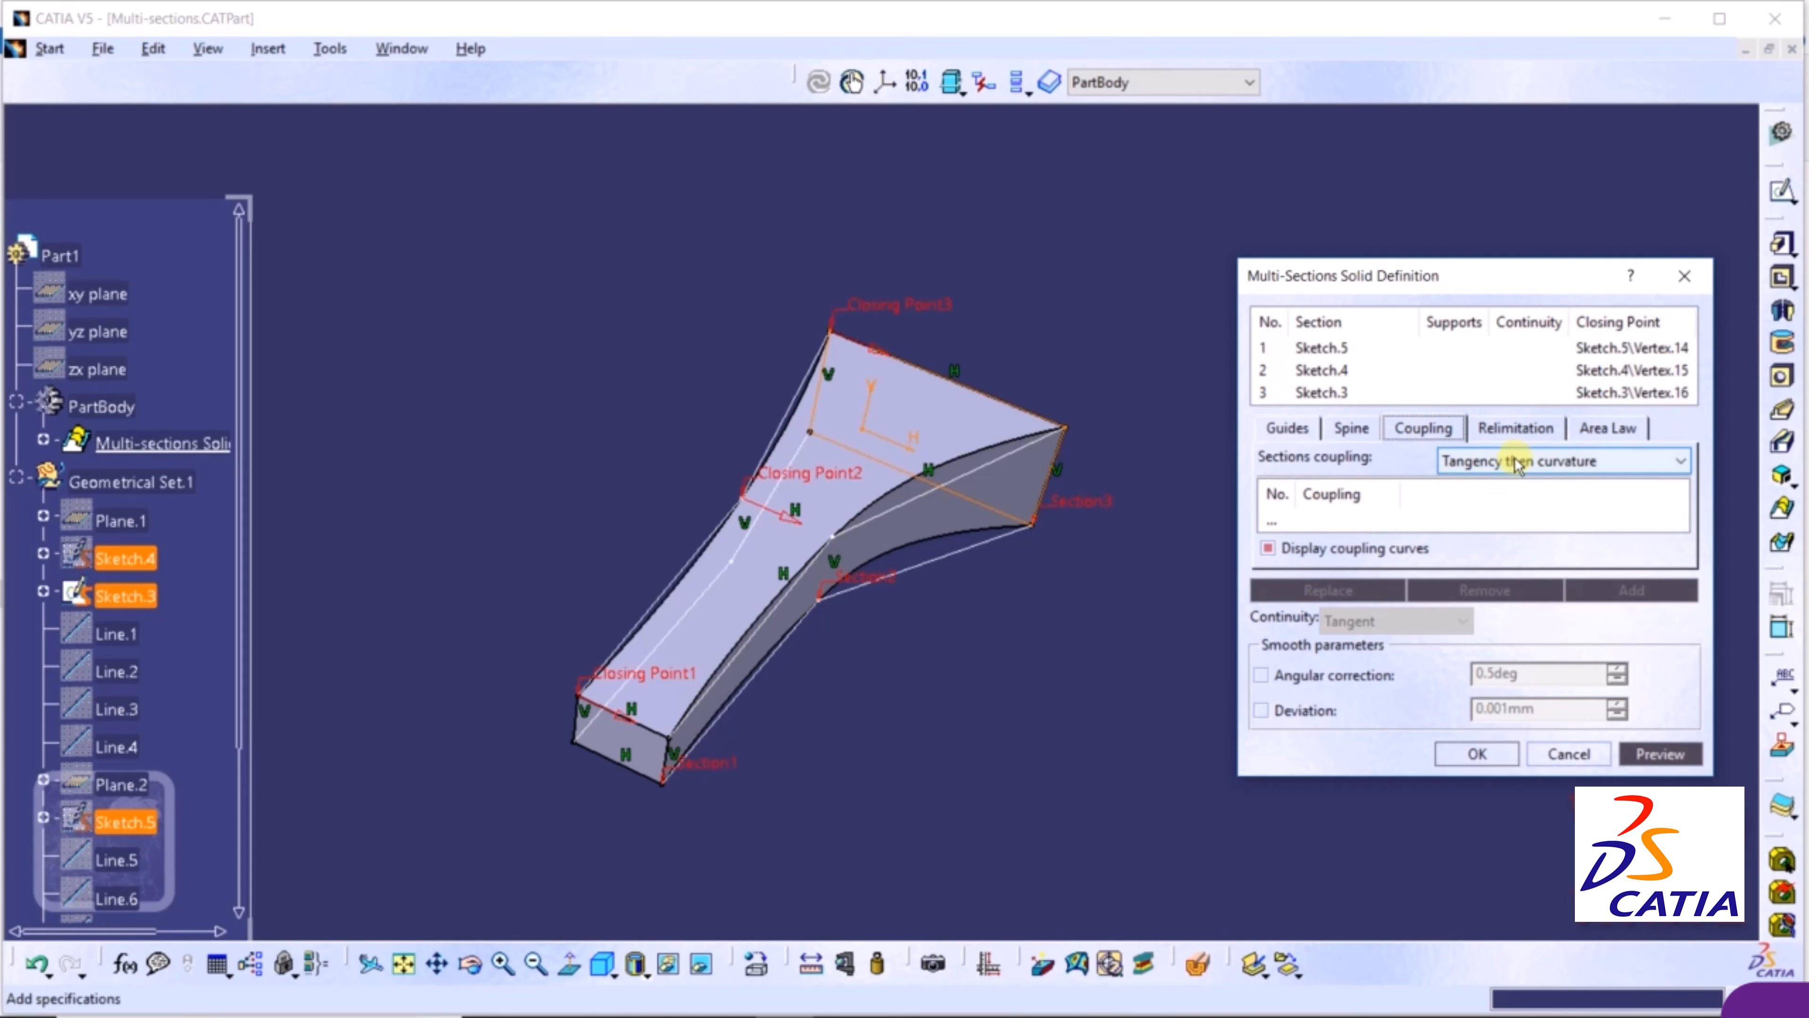
click(1289, 429)
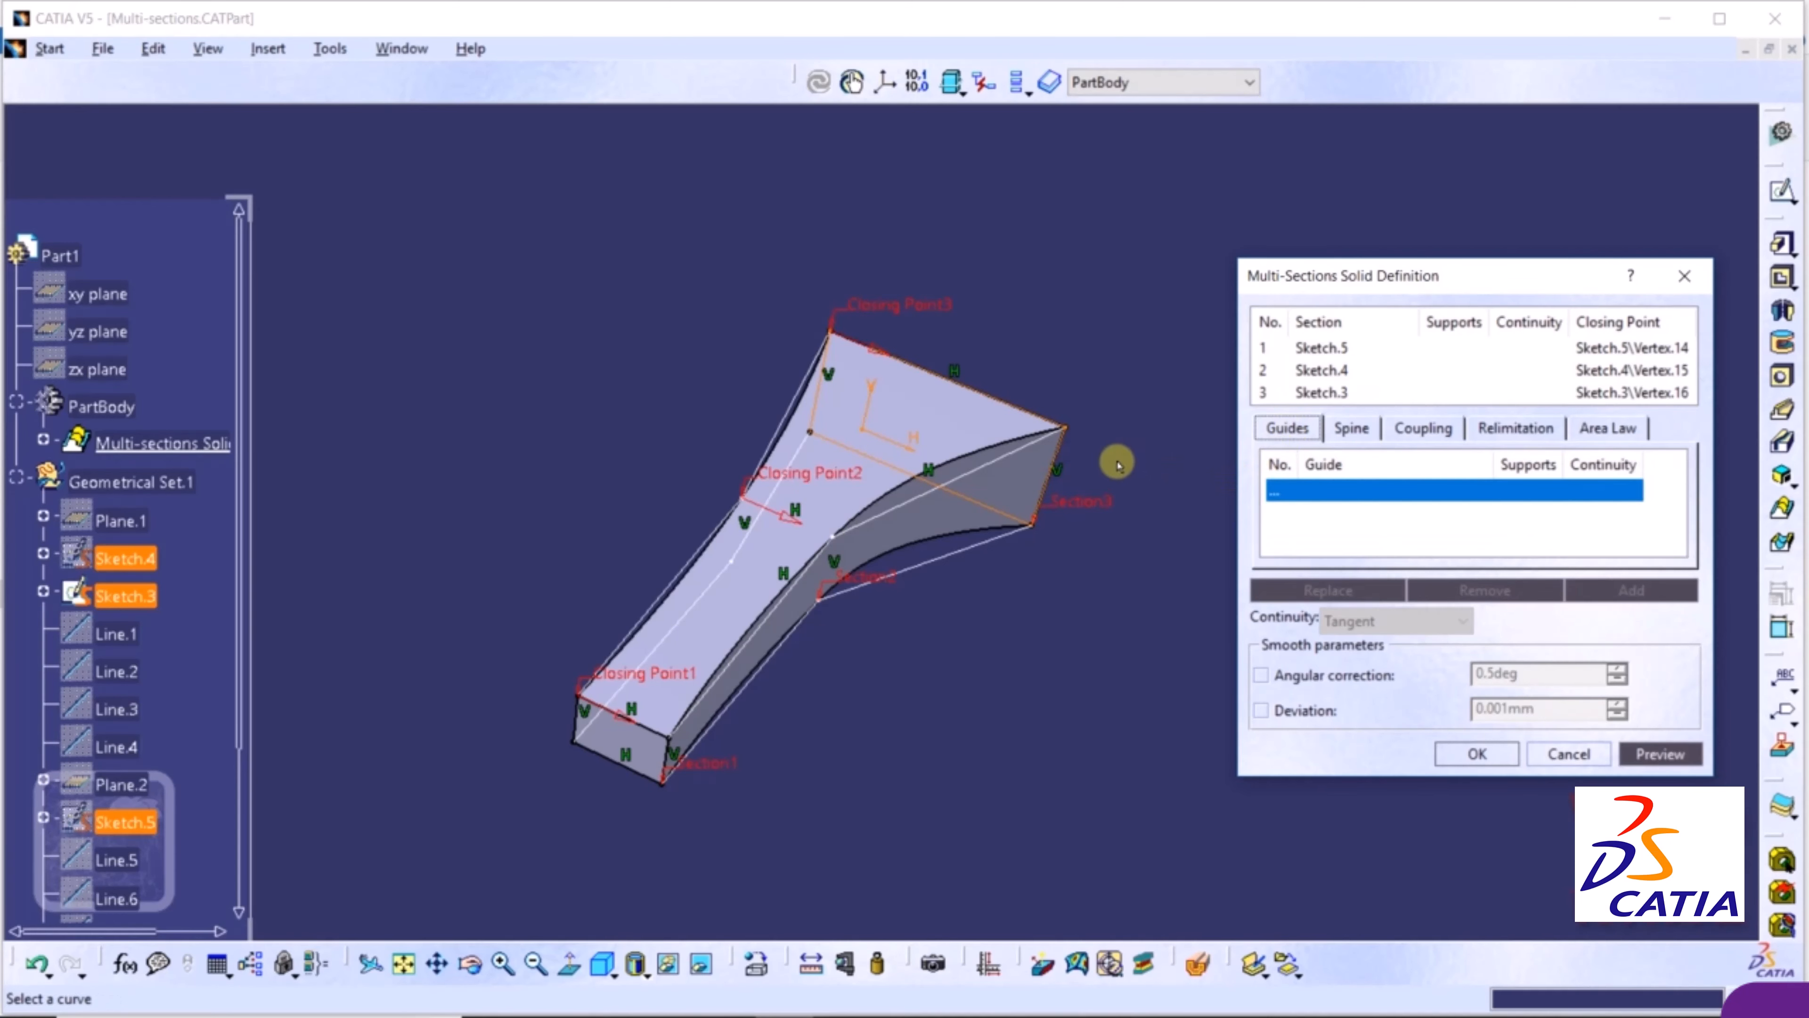
middle_click(1029, 400)
scroll(1023, 400, down, 1)
middle_drag(875, 464, 953, 332)
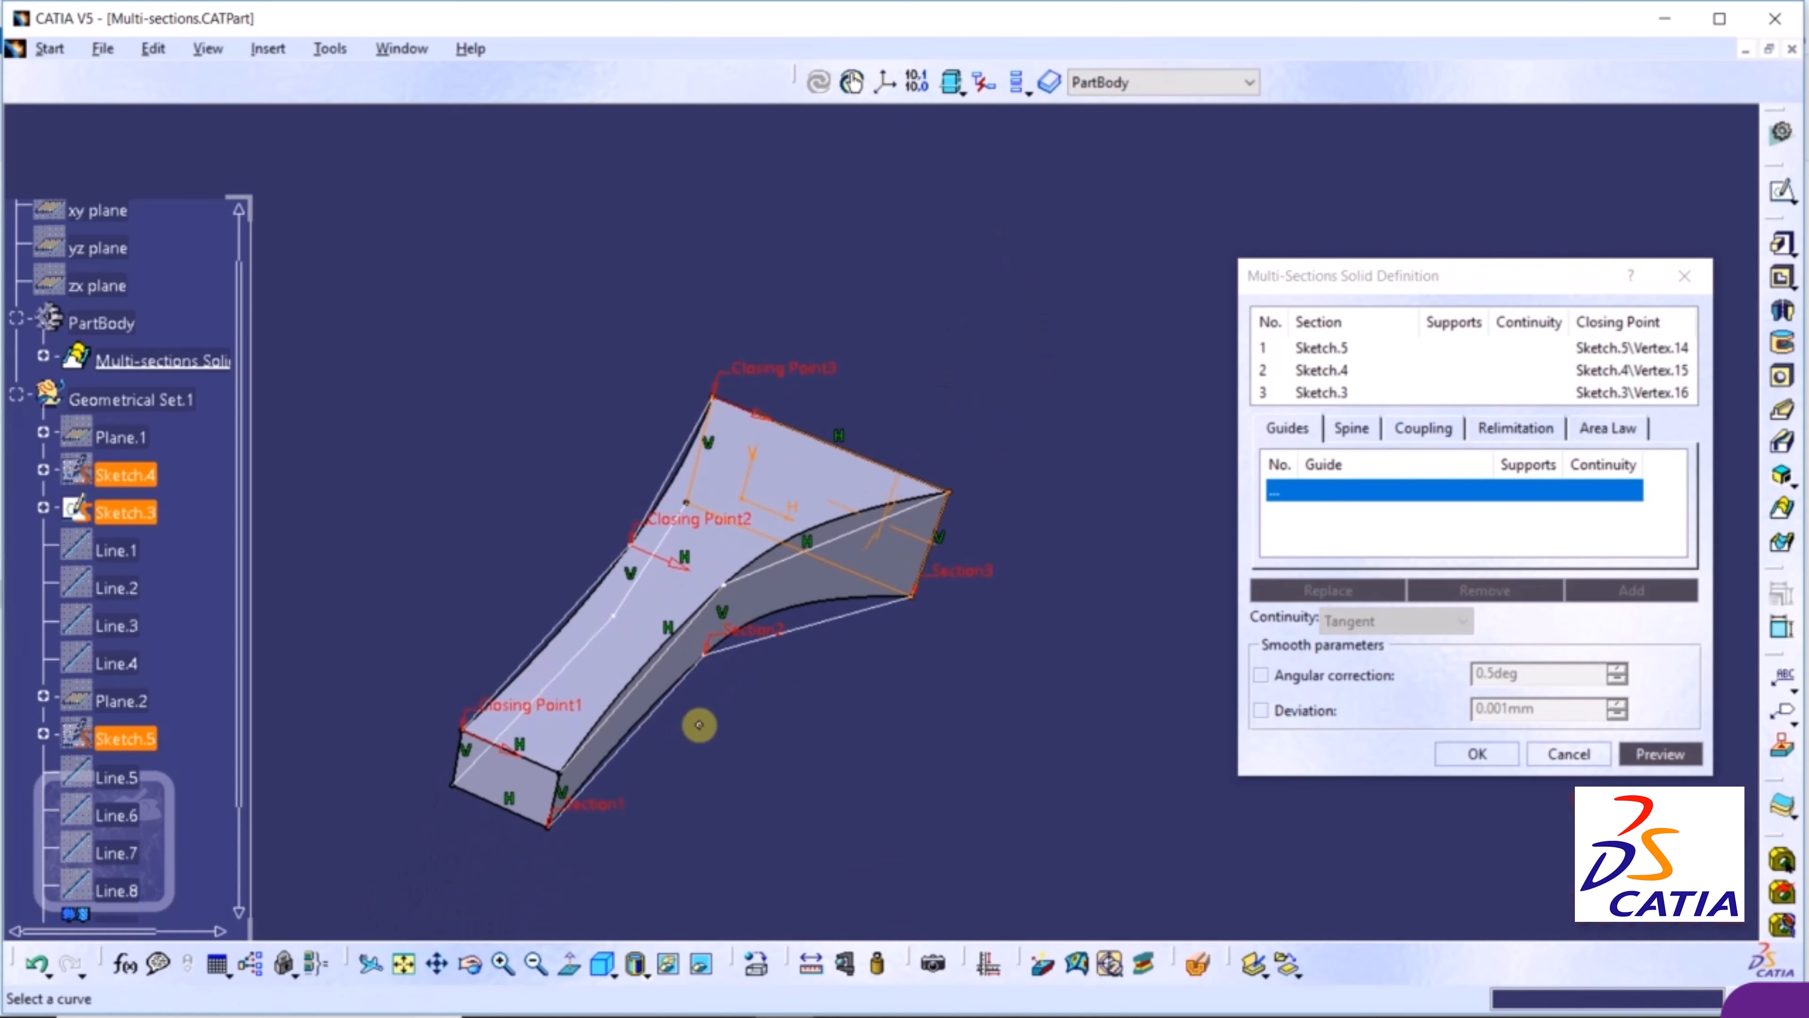
scroll(699, 726, down, 1)
ctrl+middle_drag(699, 726, 940, 537)
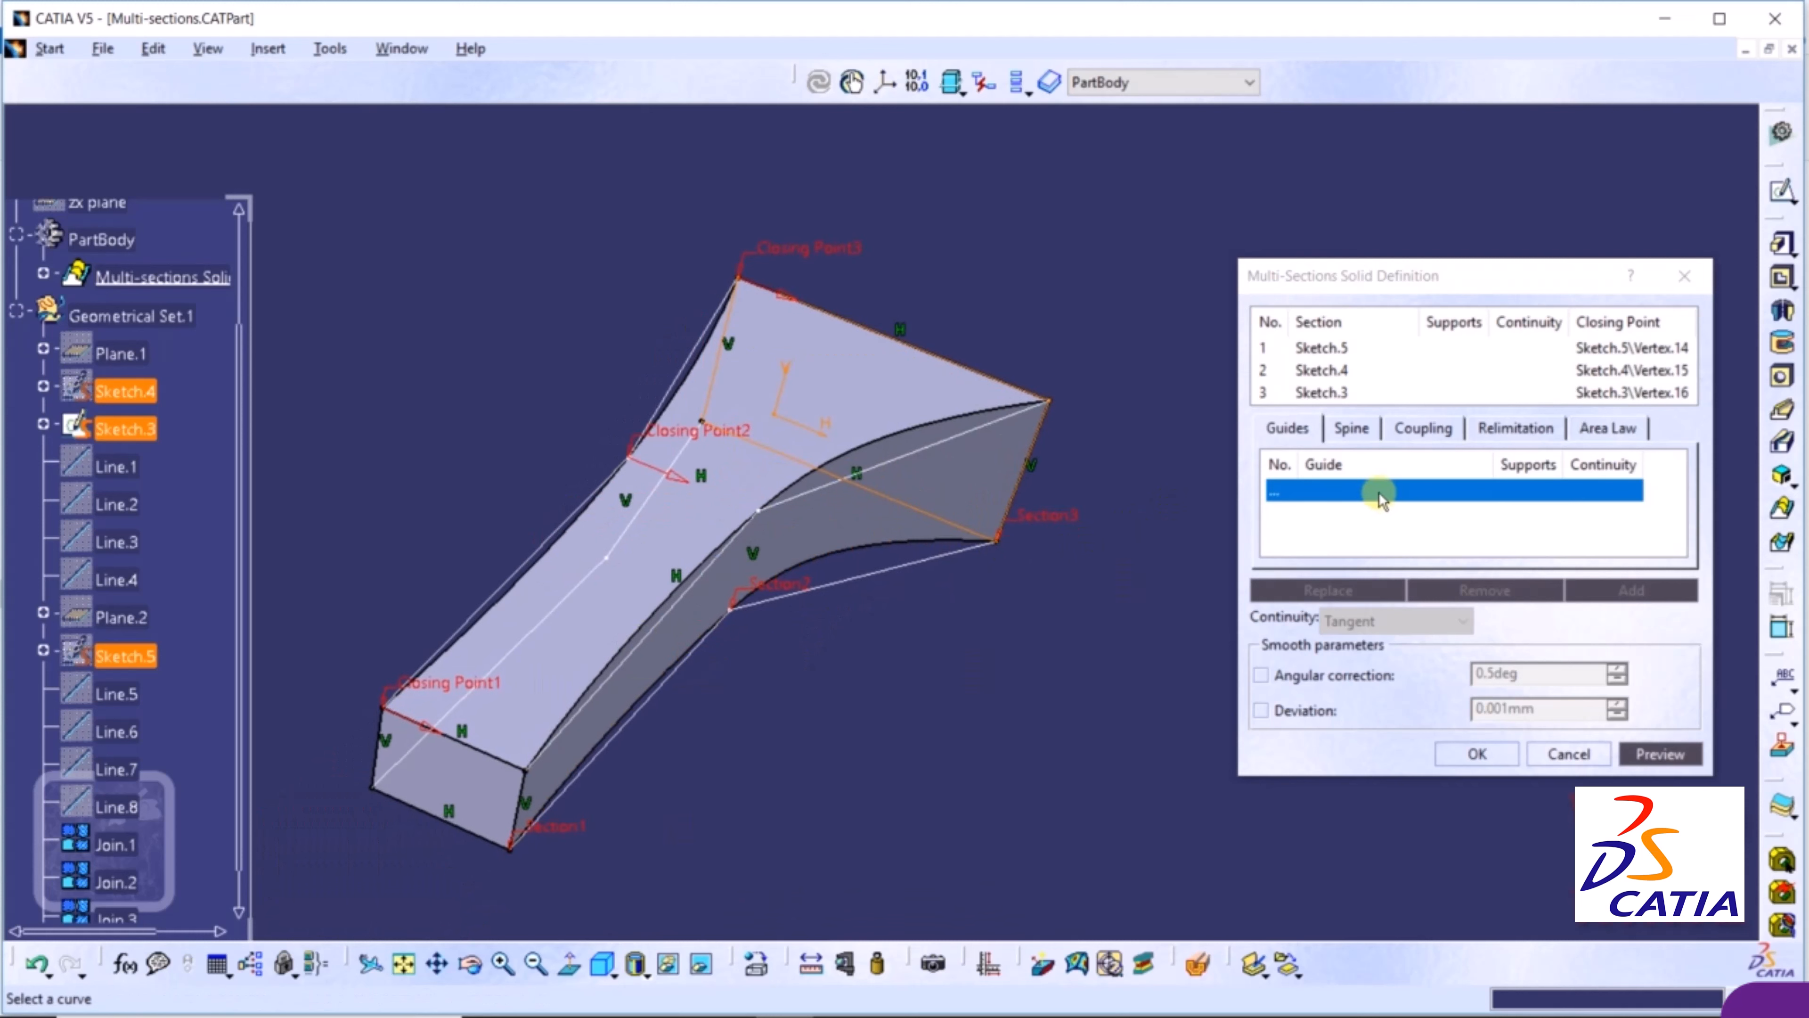
click(677, 602)
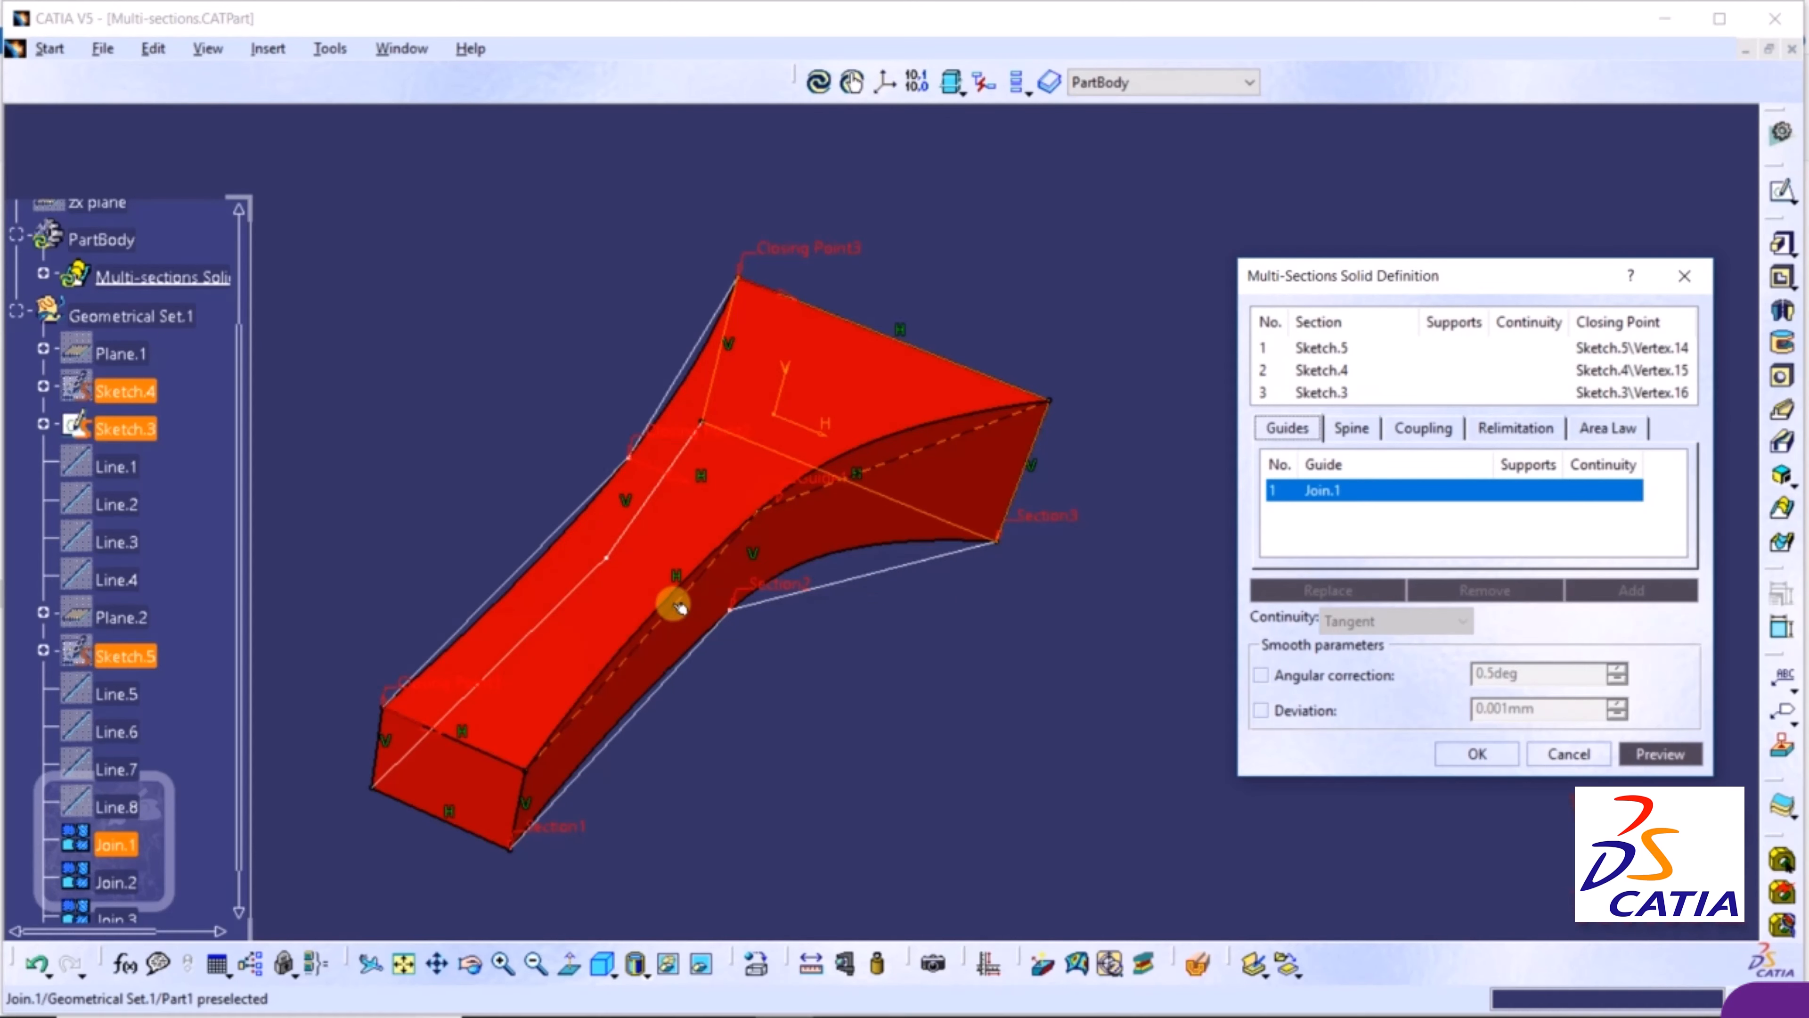
click(671, 679)
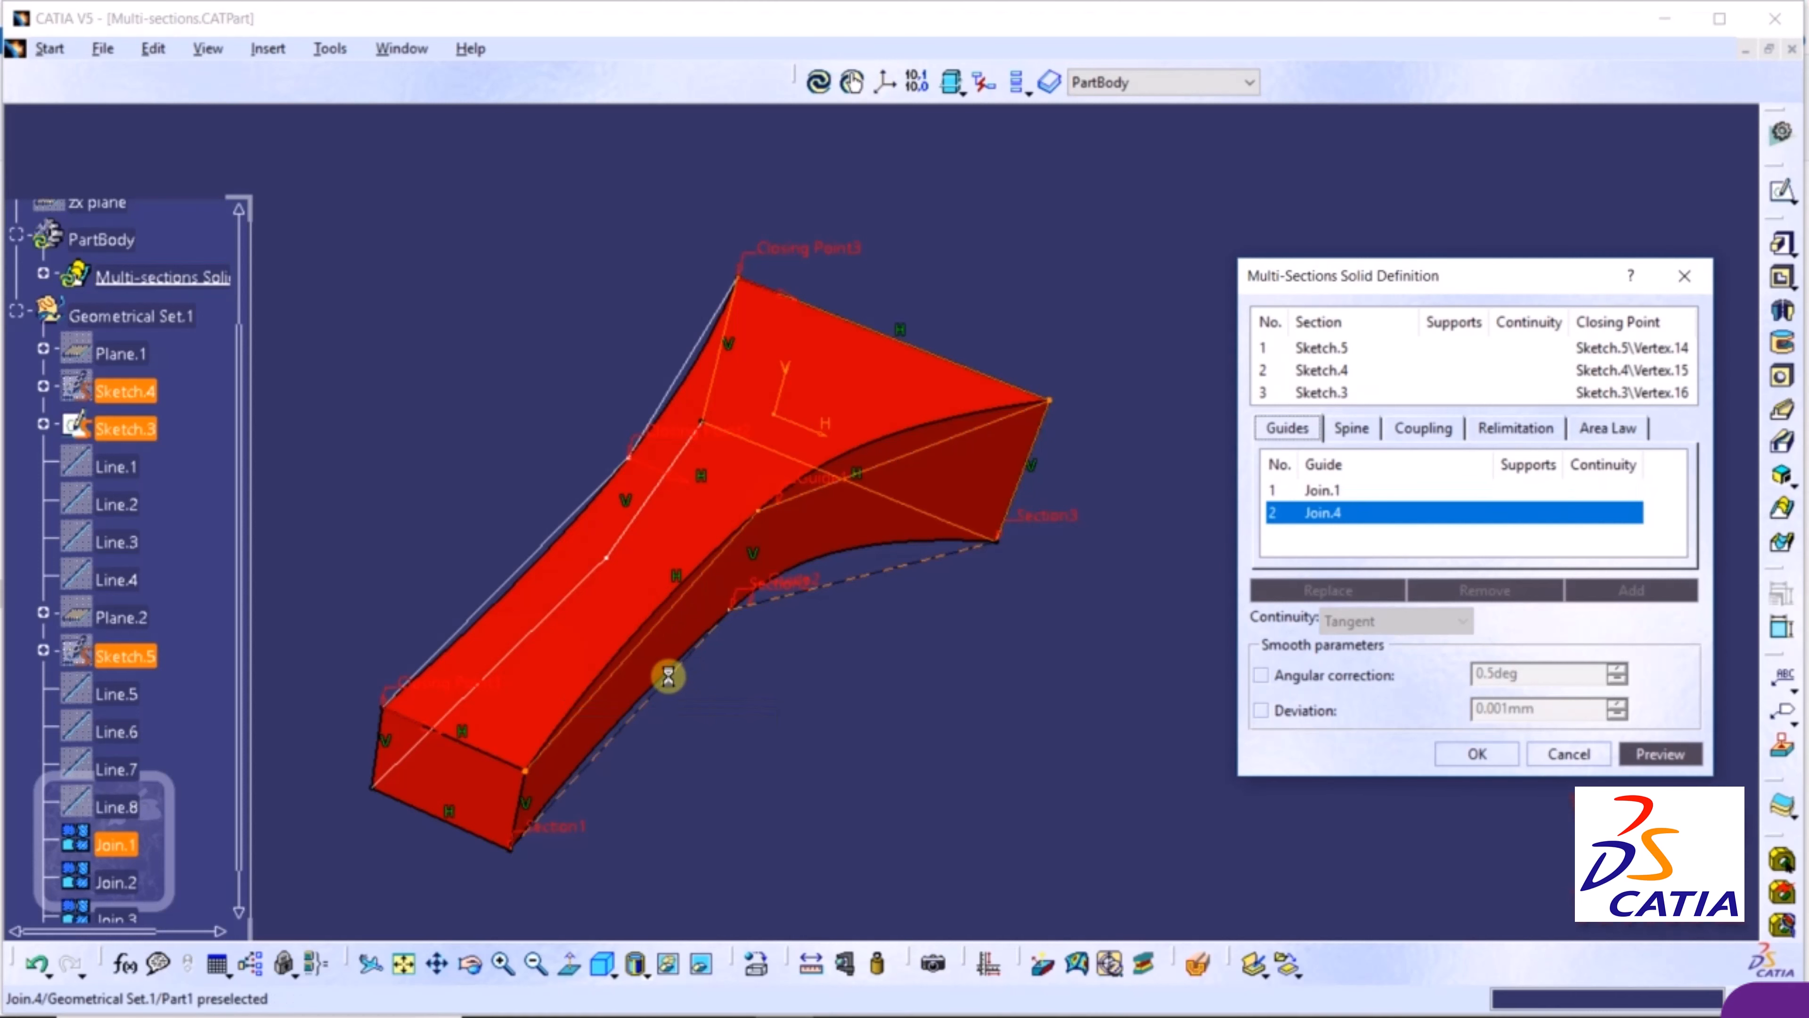
click(539, 557)
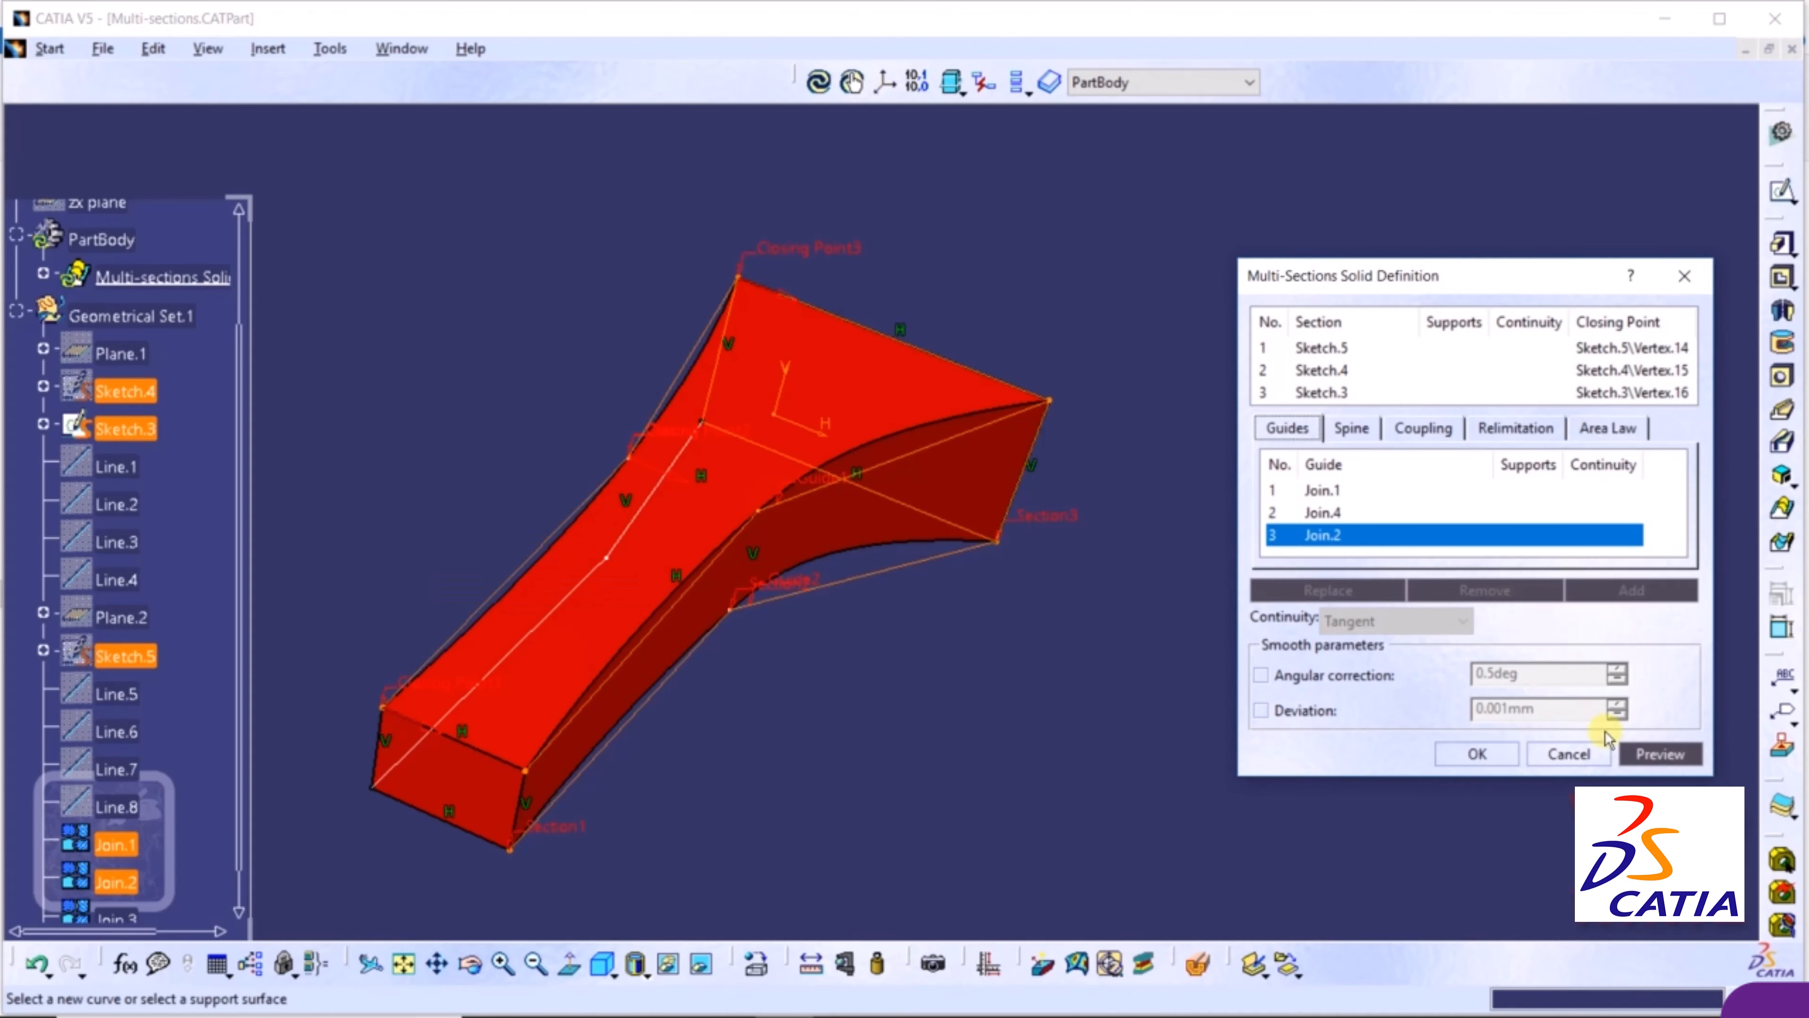
click(1661, 754)
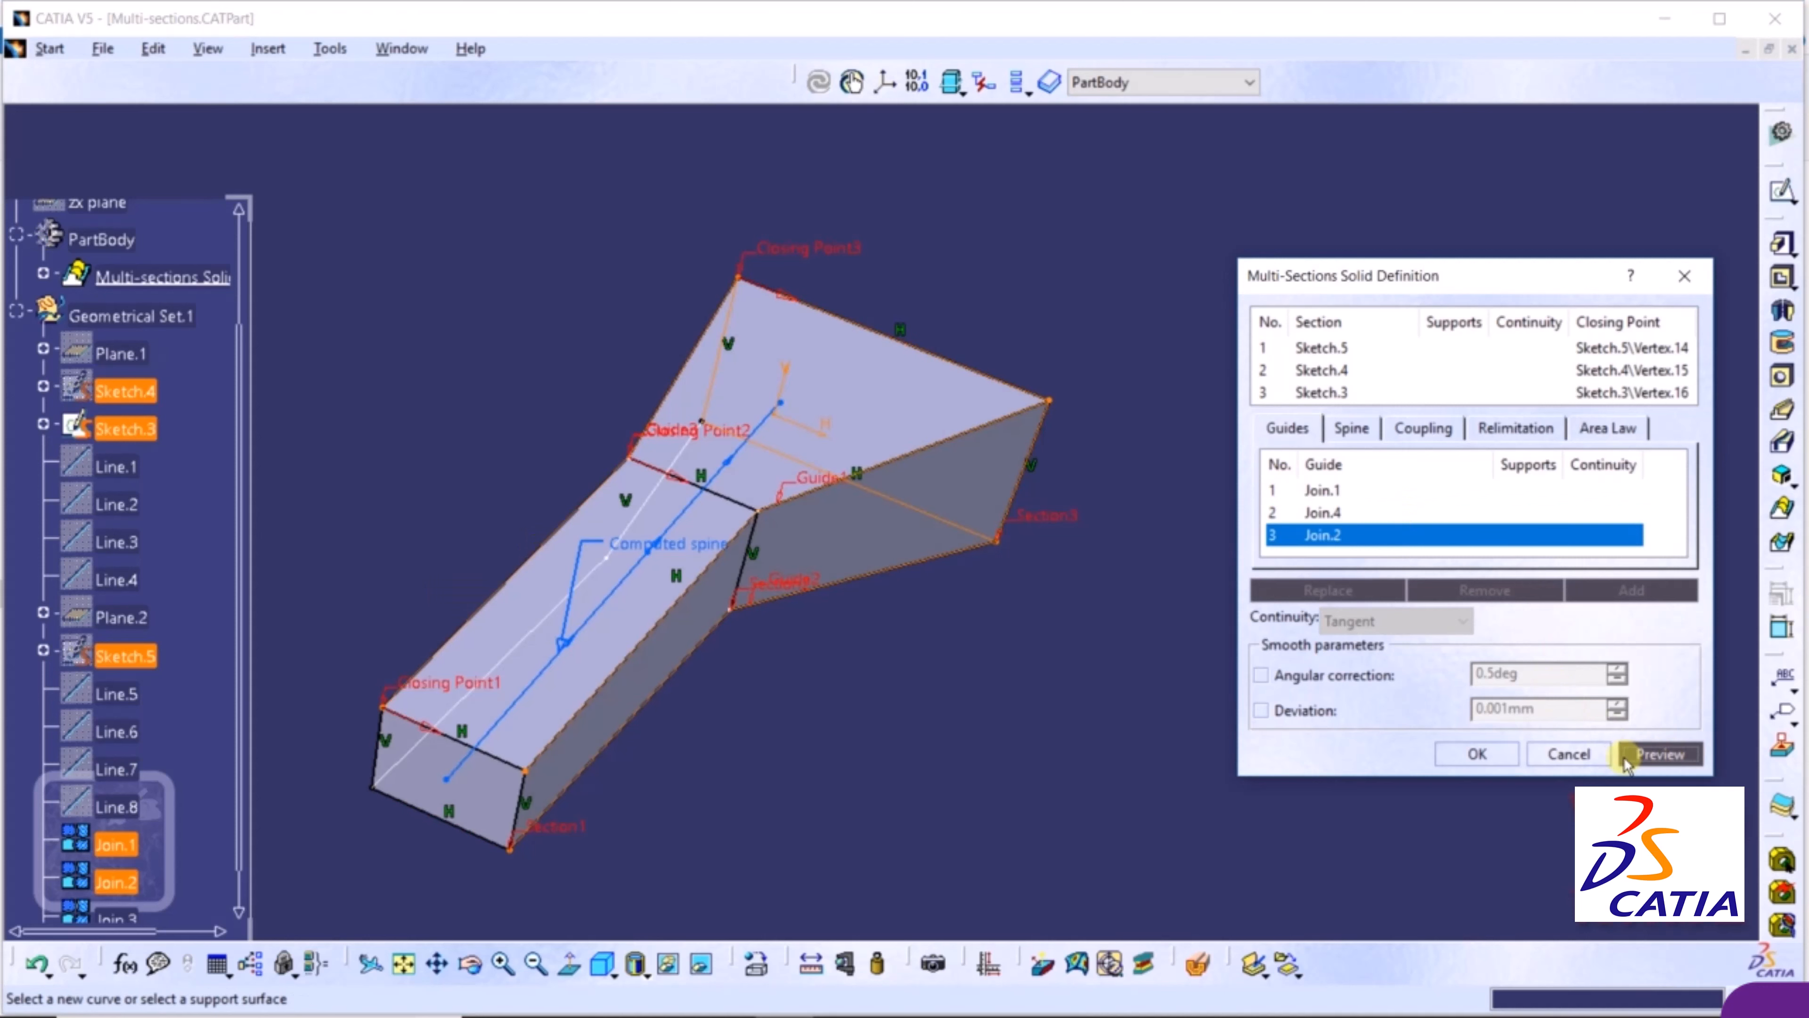
click(1476, 753)
Inspect the guided solid, and review the spine settings and section coupling options in its definition
scroll(940, 269, down, 1)
click(938, 269)
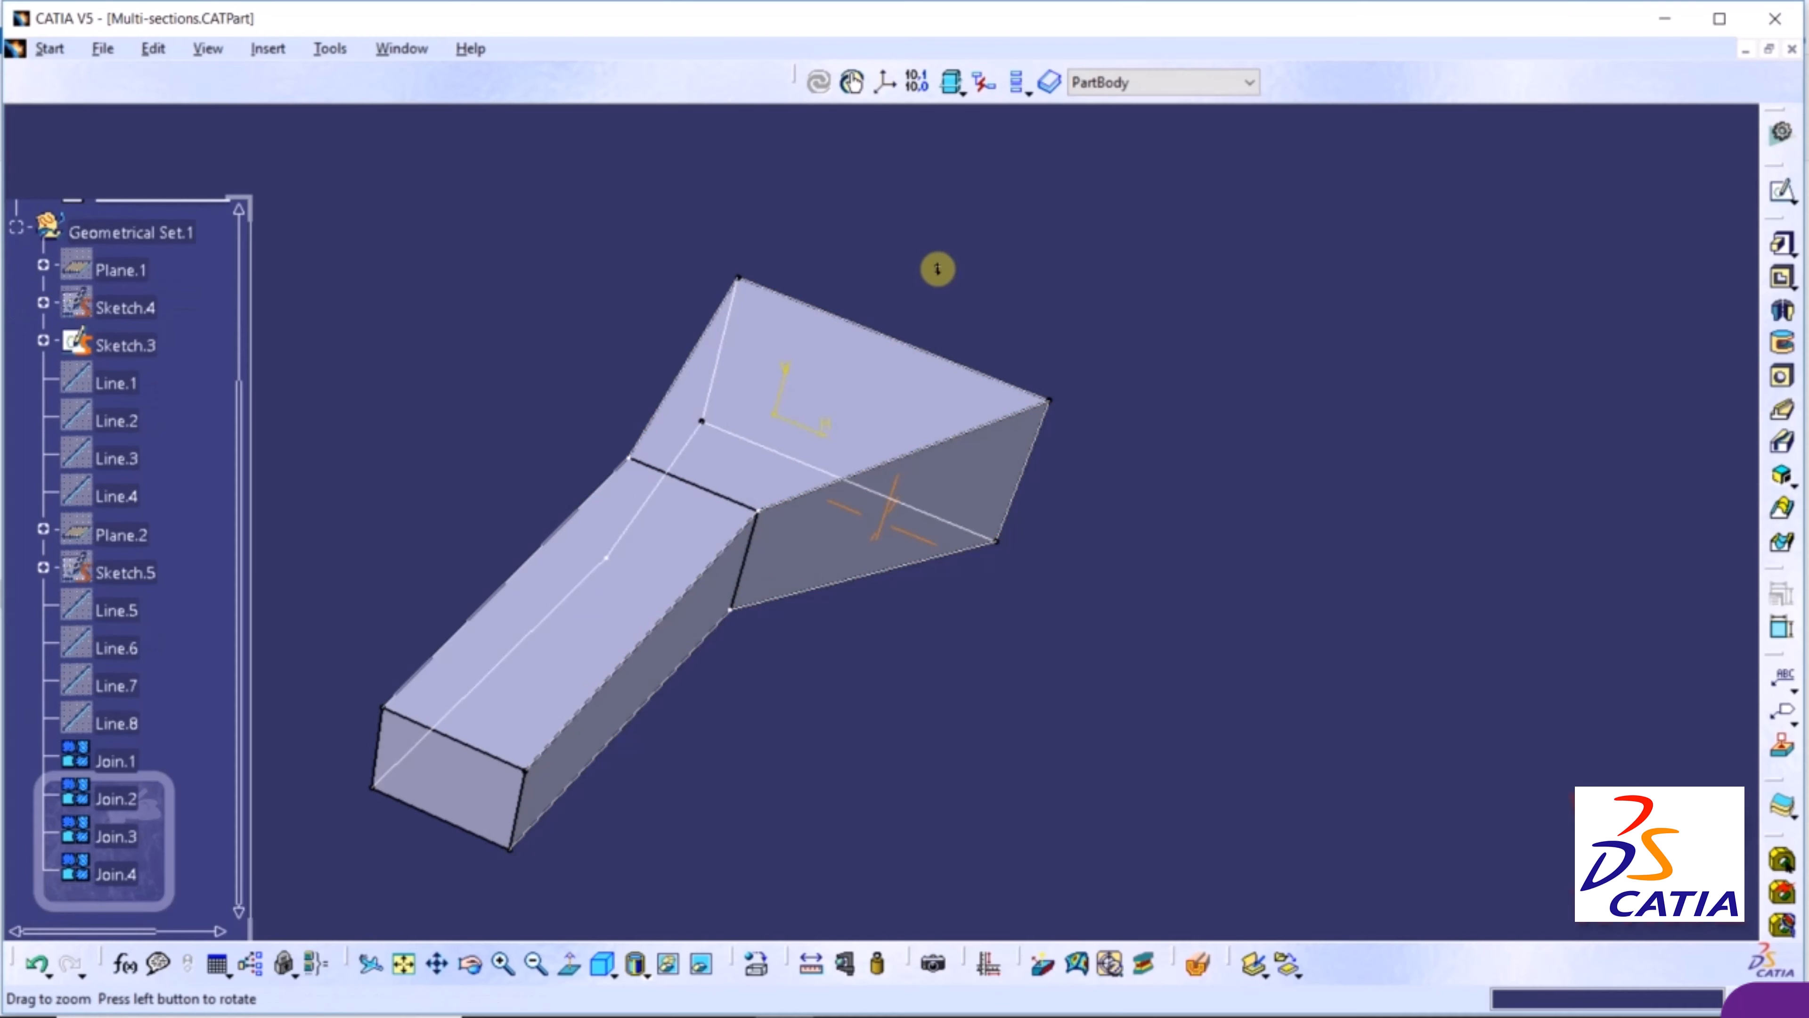
middle_drag(938, 270, 942, 217)
scroll(941, 217, down, 1)
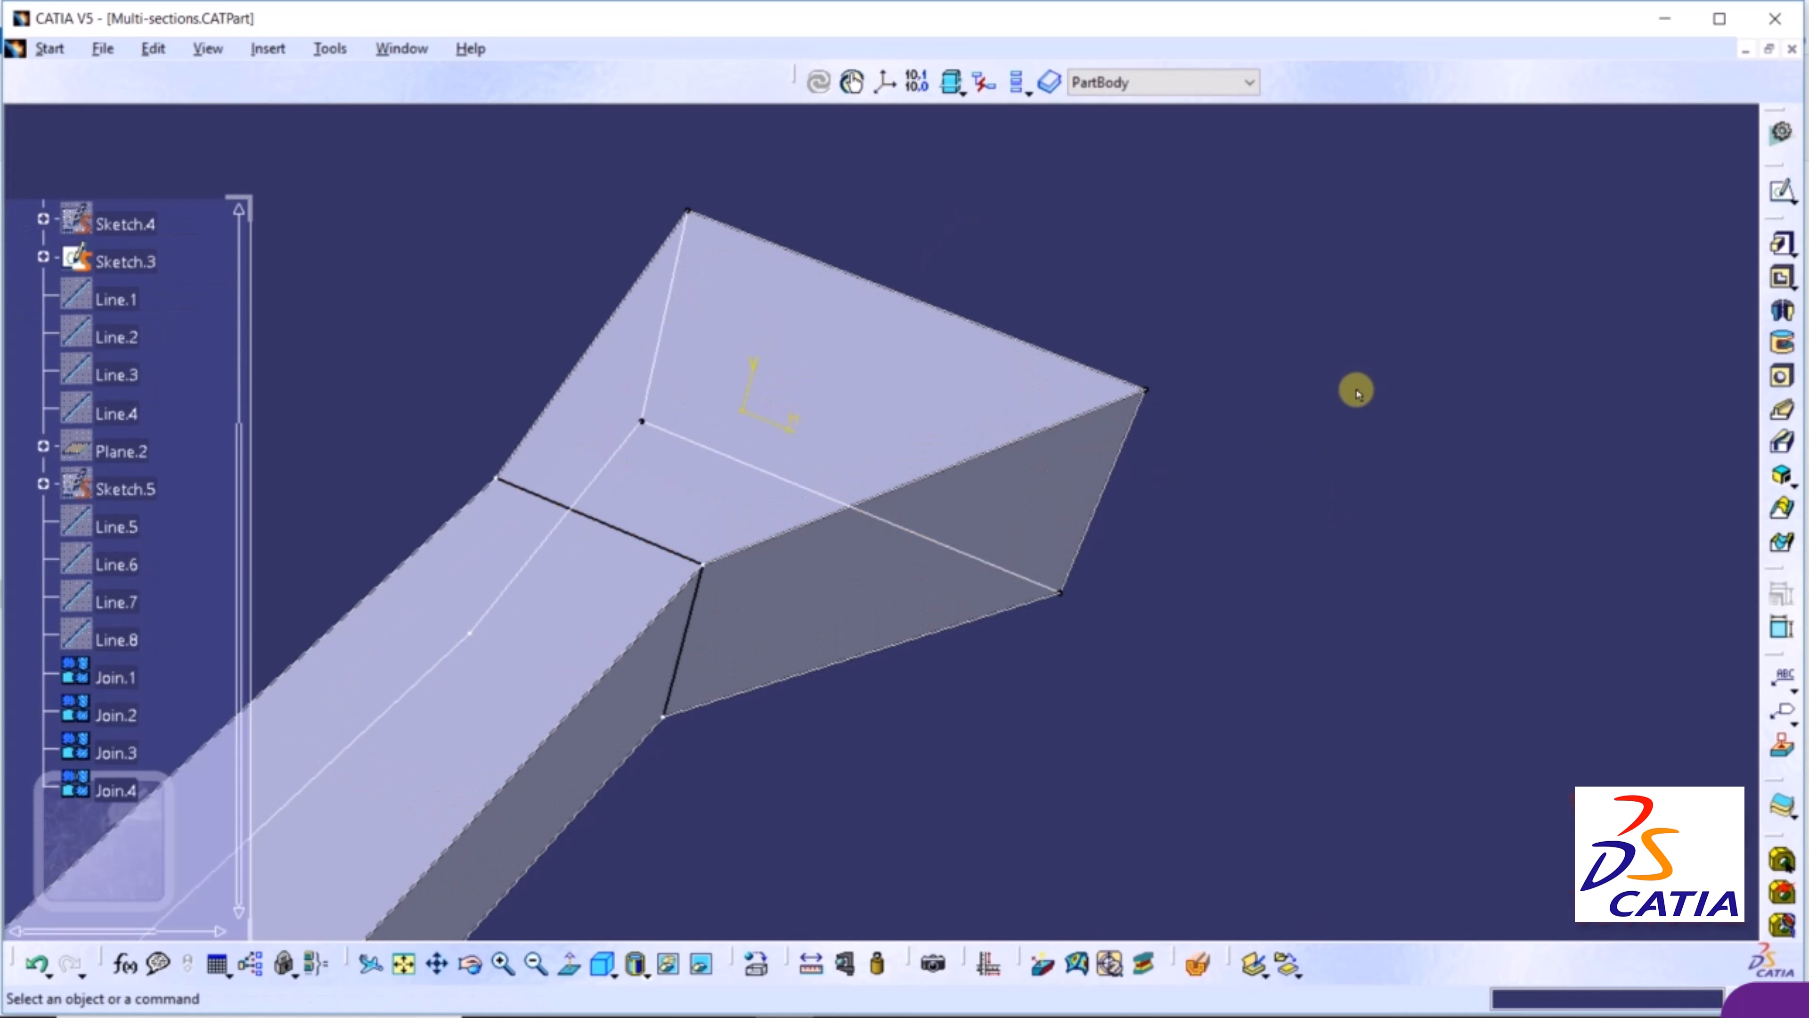
scroll(156, 545, up, 5)
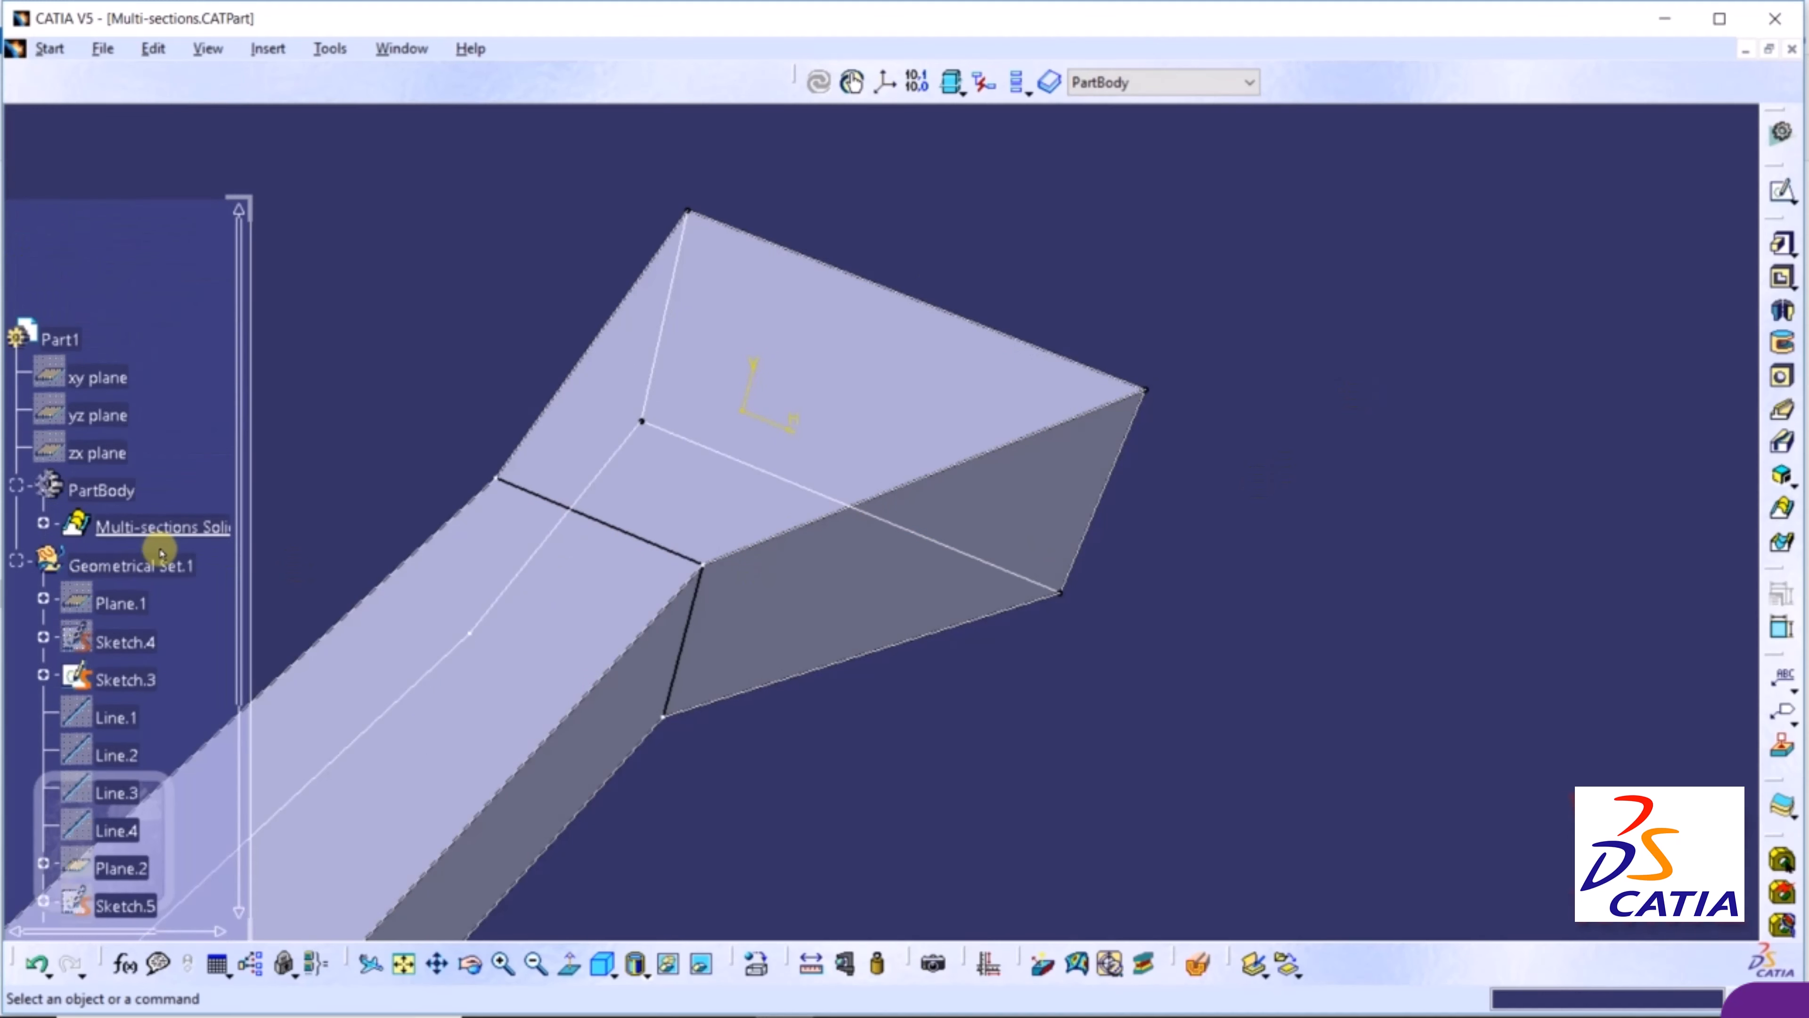
double_click(160, 531)
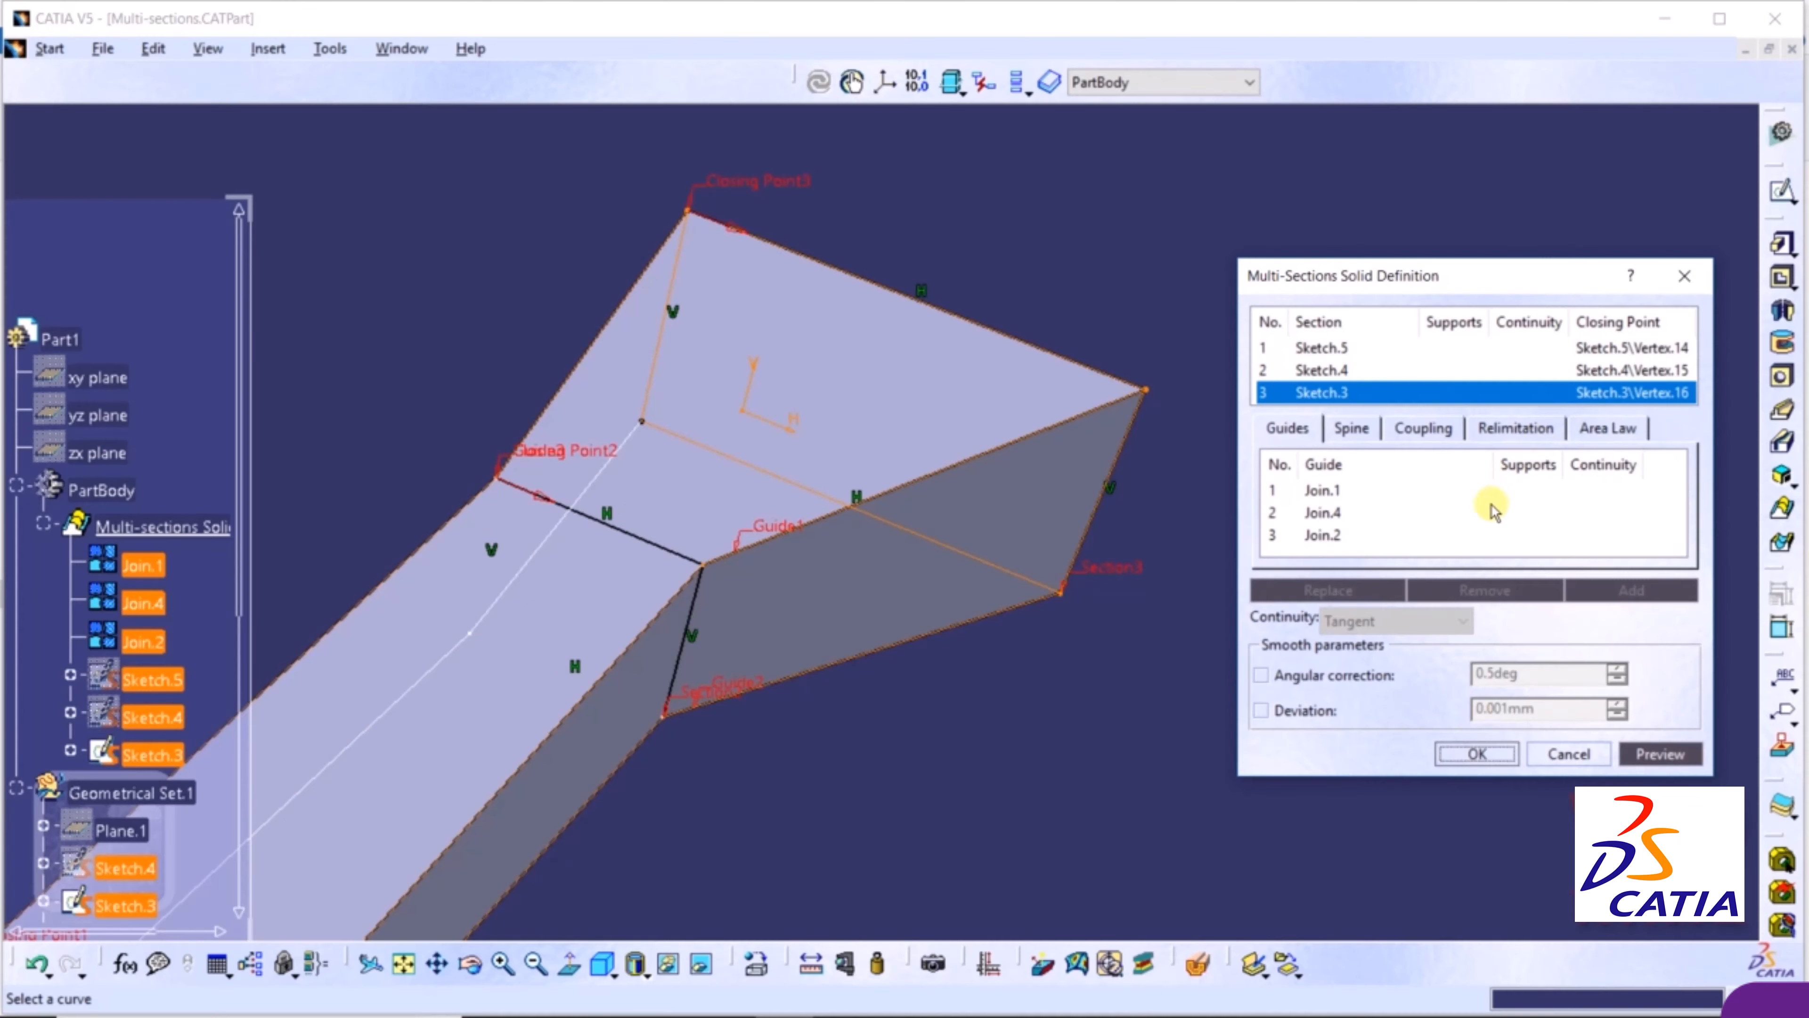
click(1347, 436)
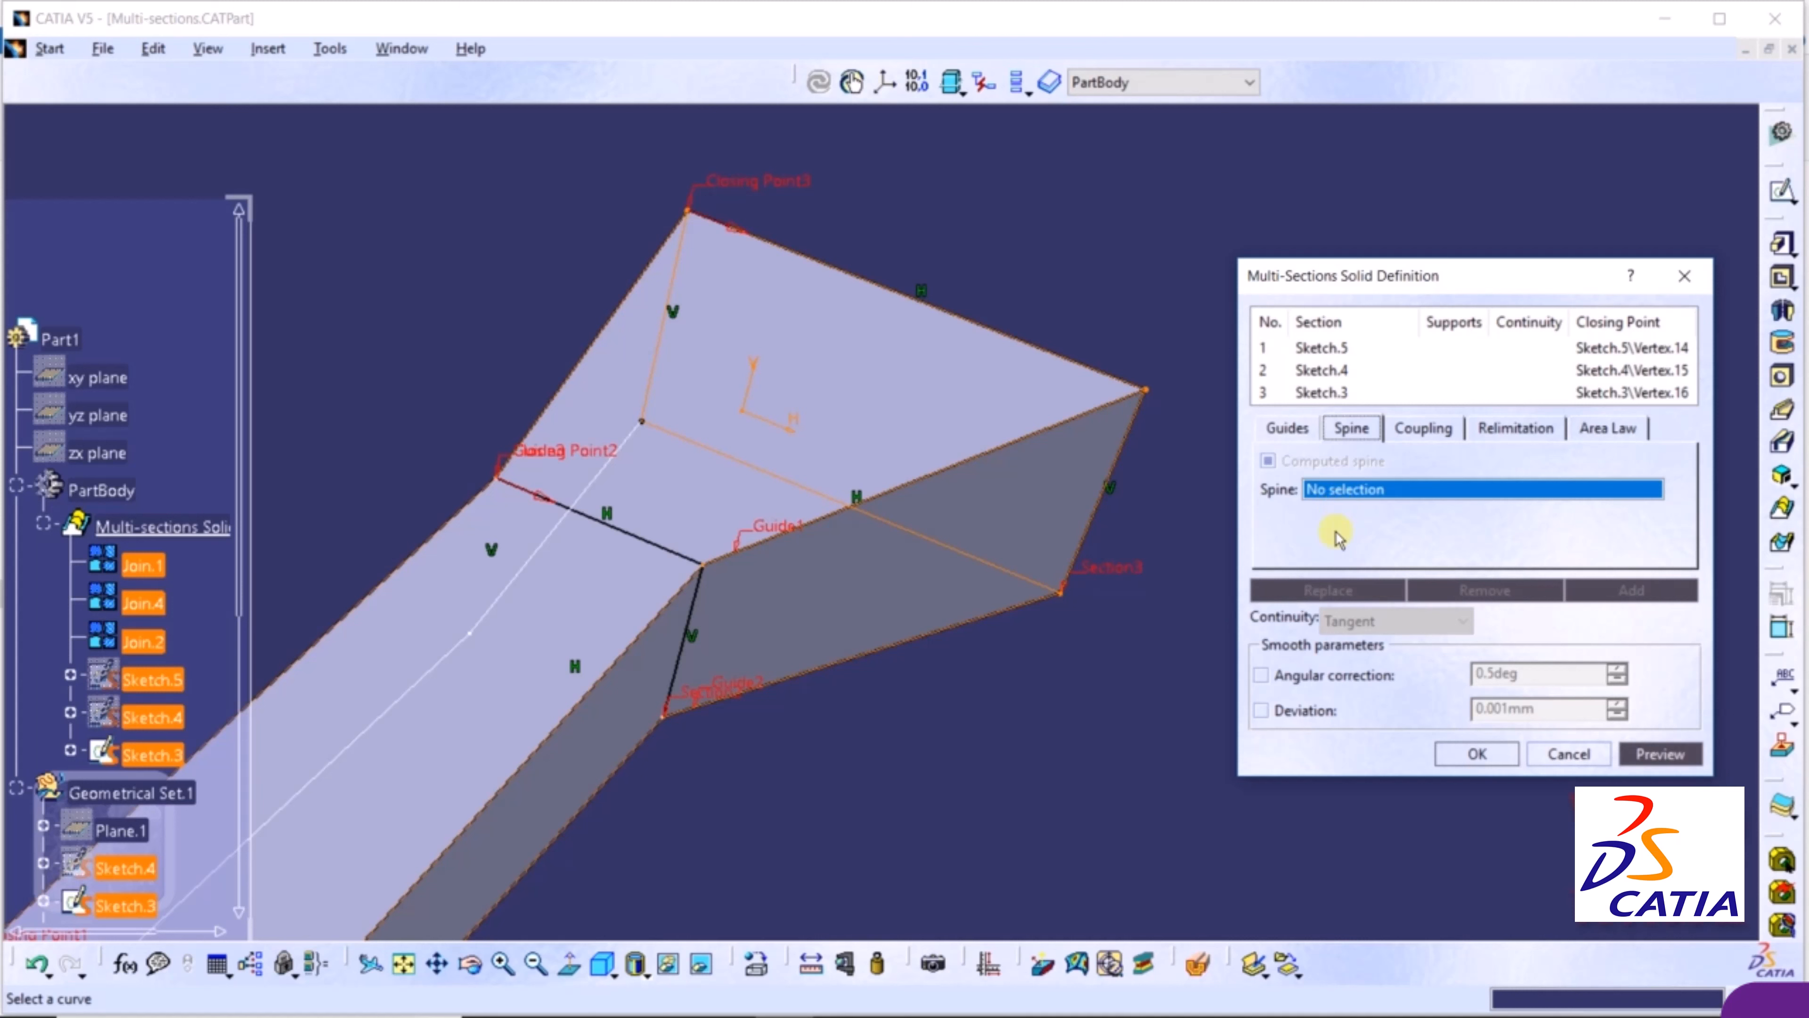
click(1424, 429)
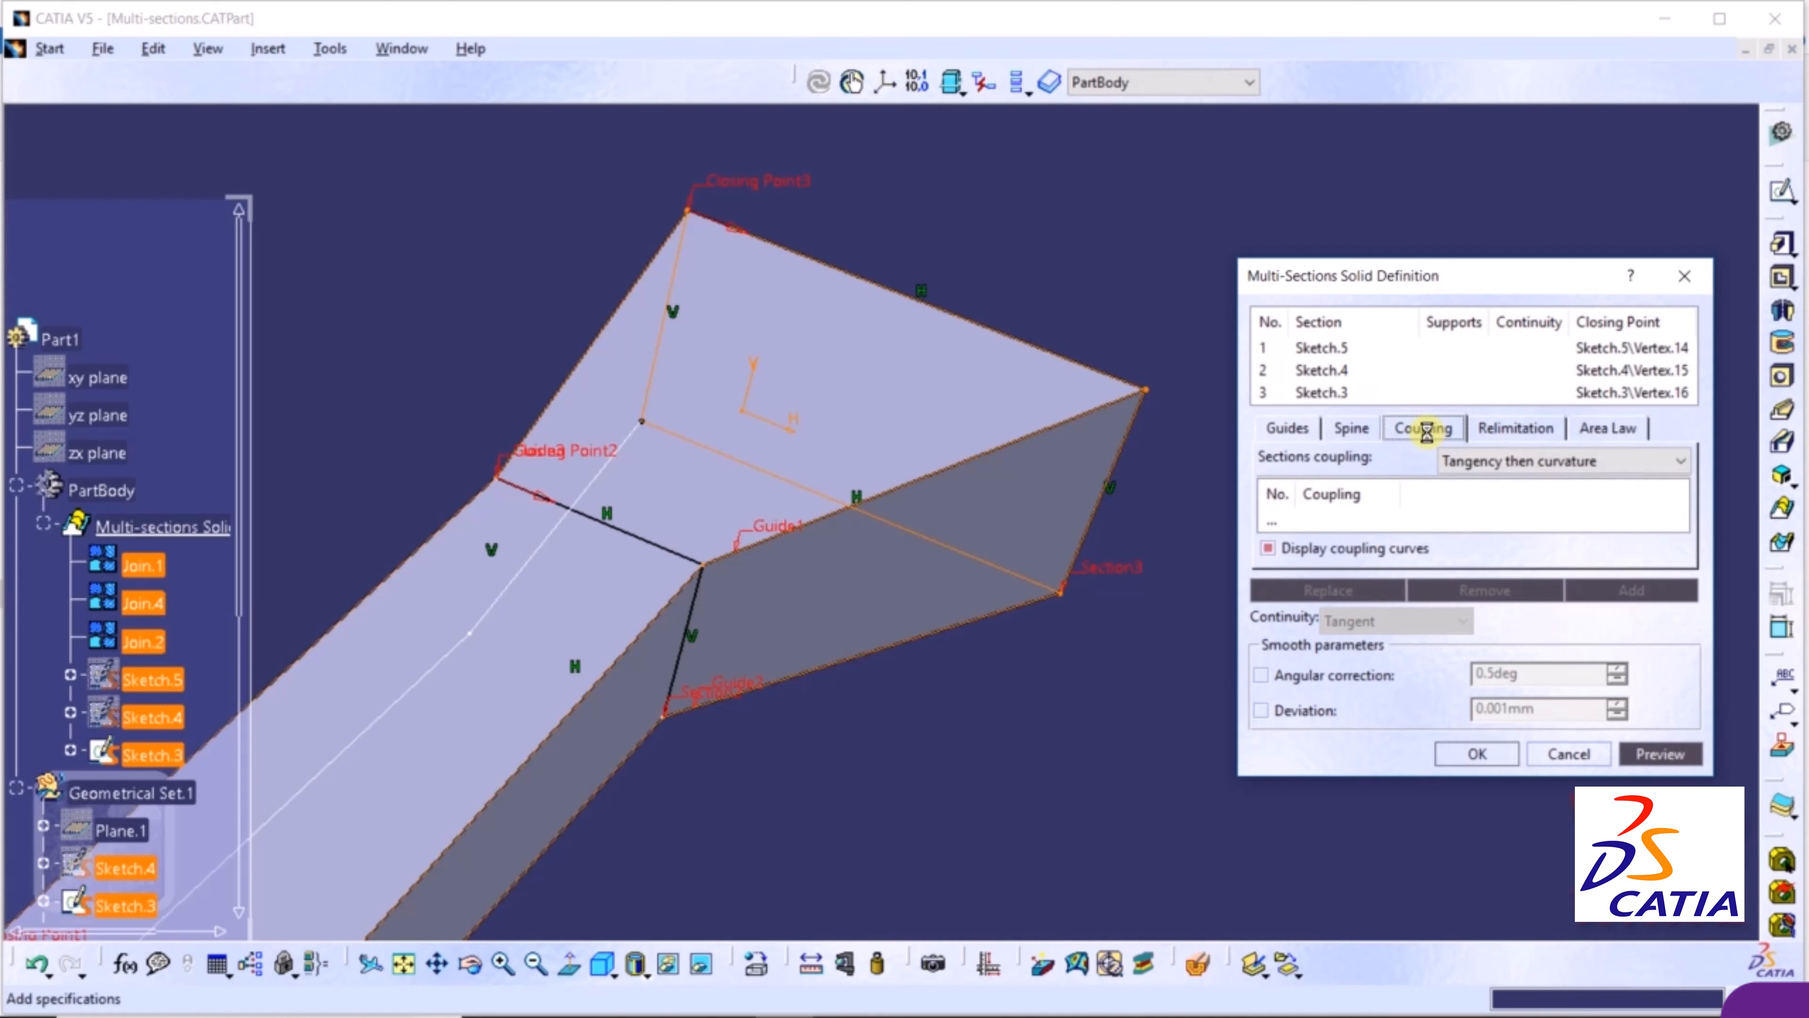
click(1627, 462)
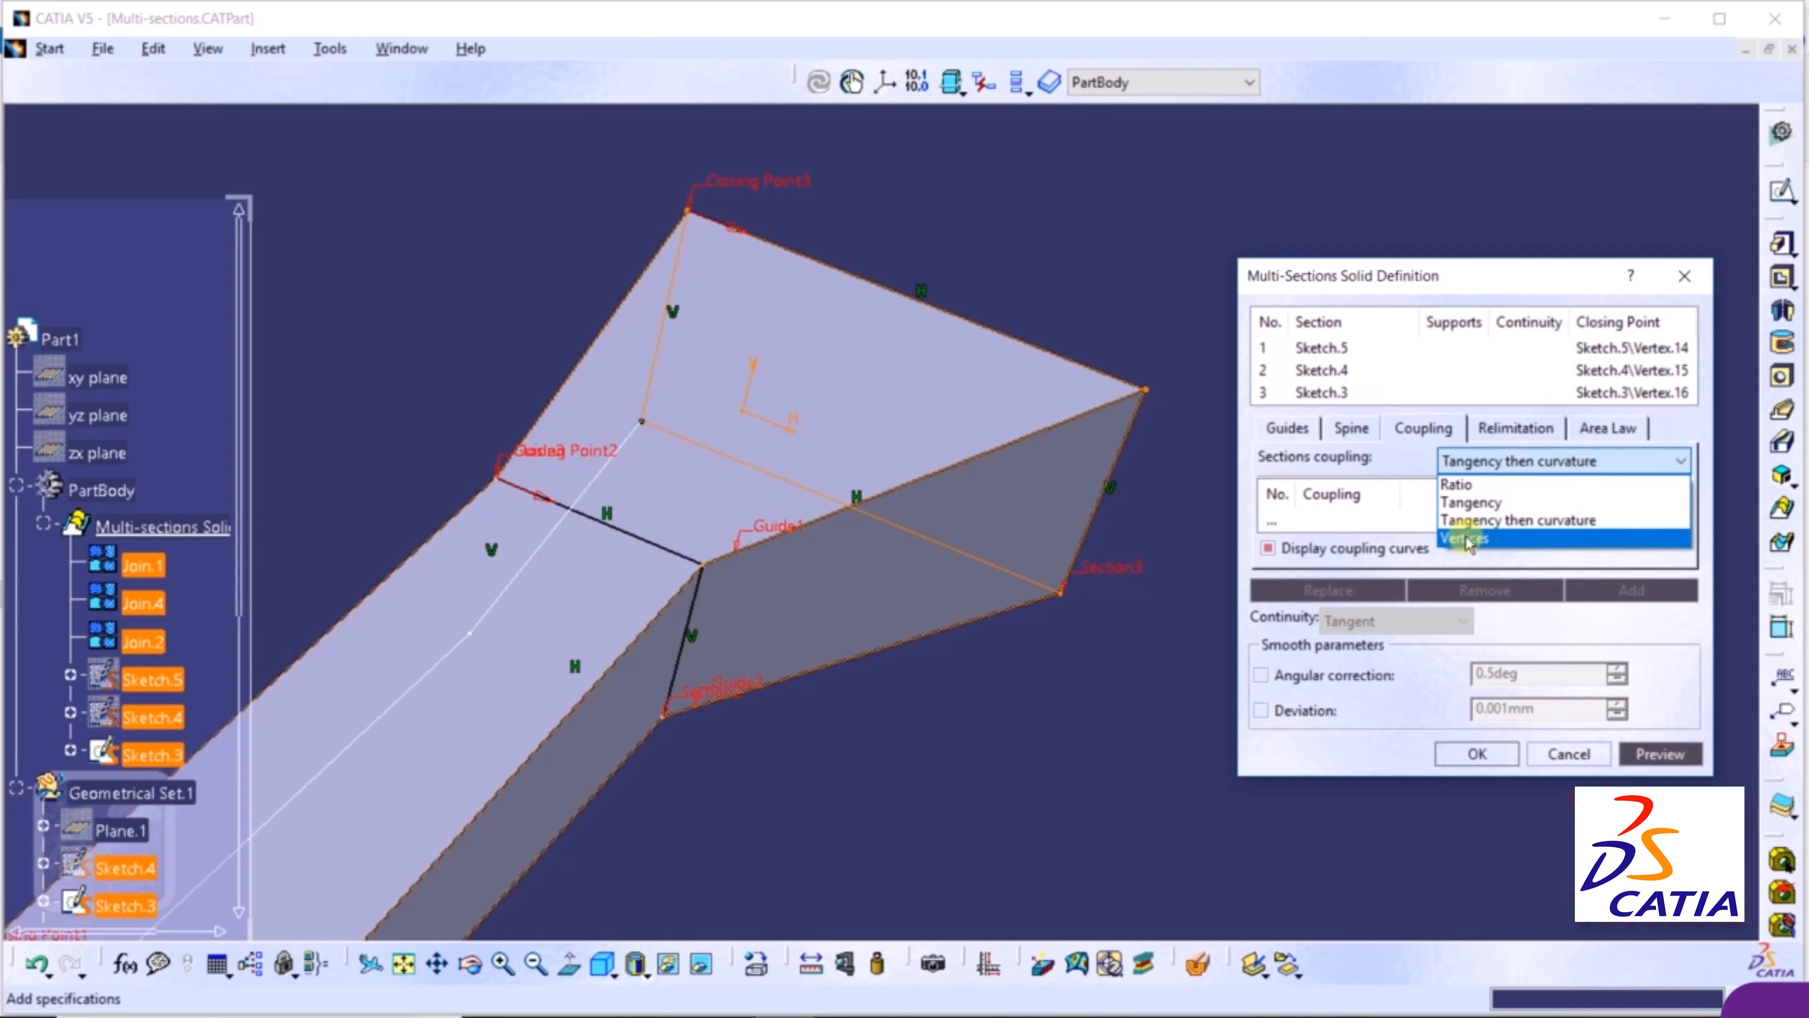
click(1605, 467)
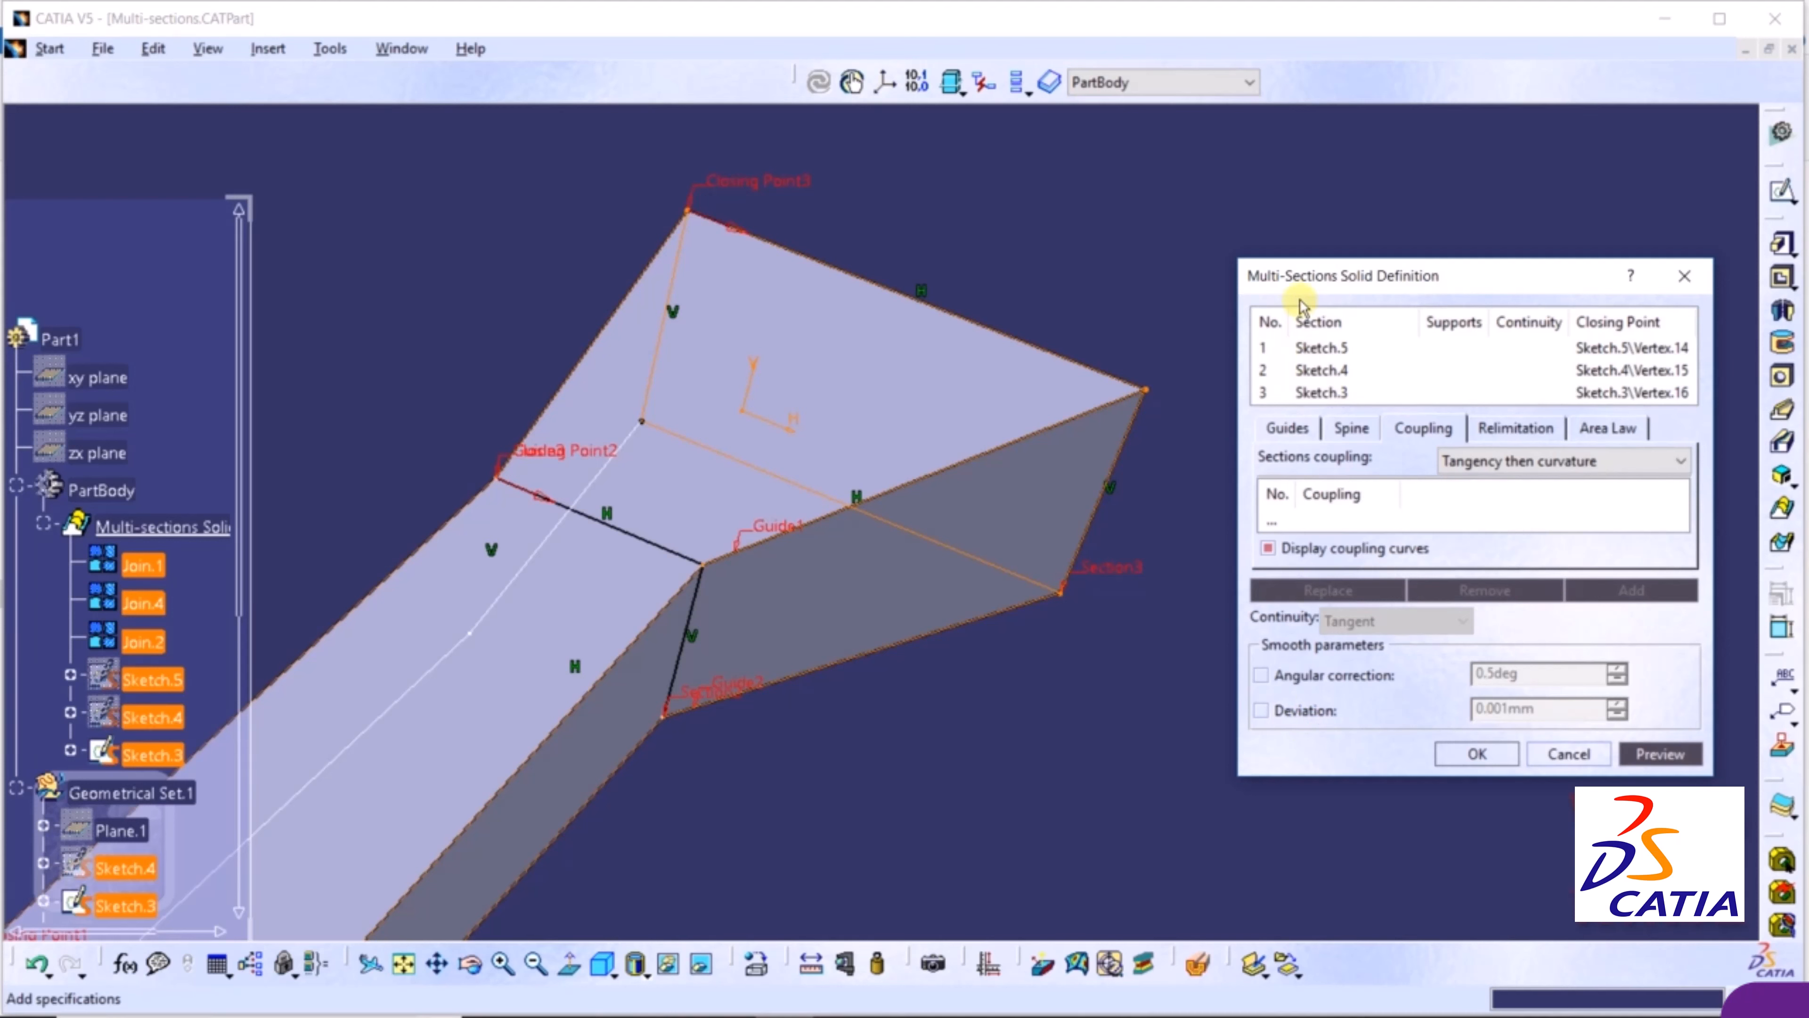
Remove Sketch.3 and Sketch.4 from the sections of the multi-sections solid, keeping only Sketch.5
click(1320, 393)
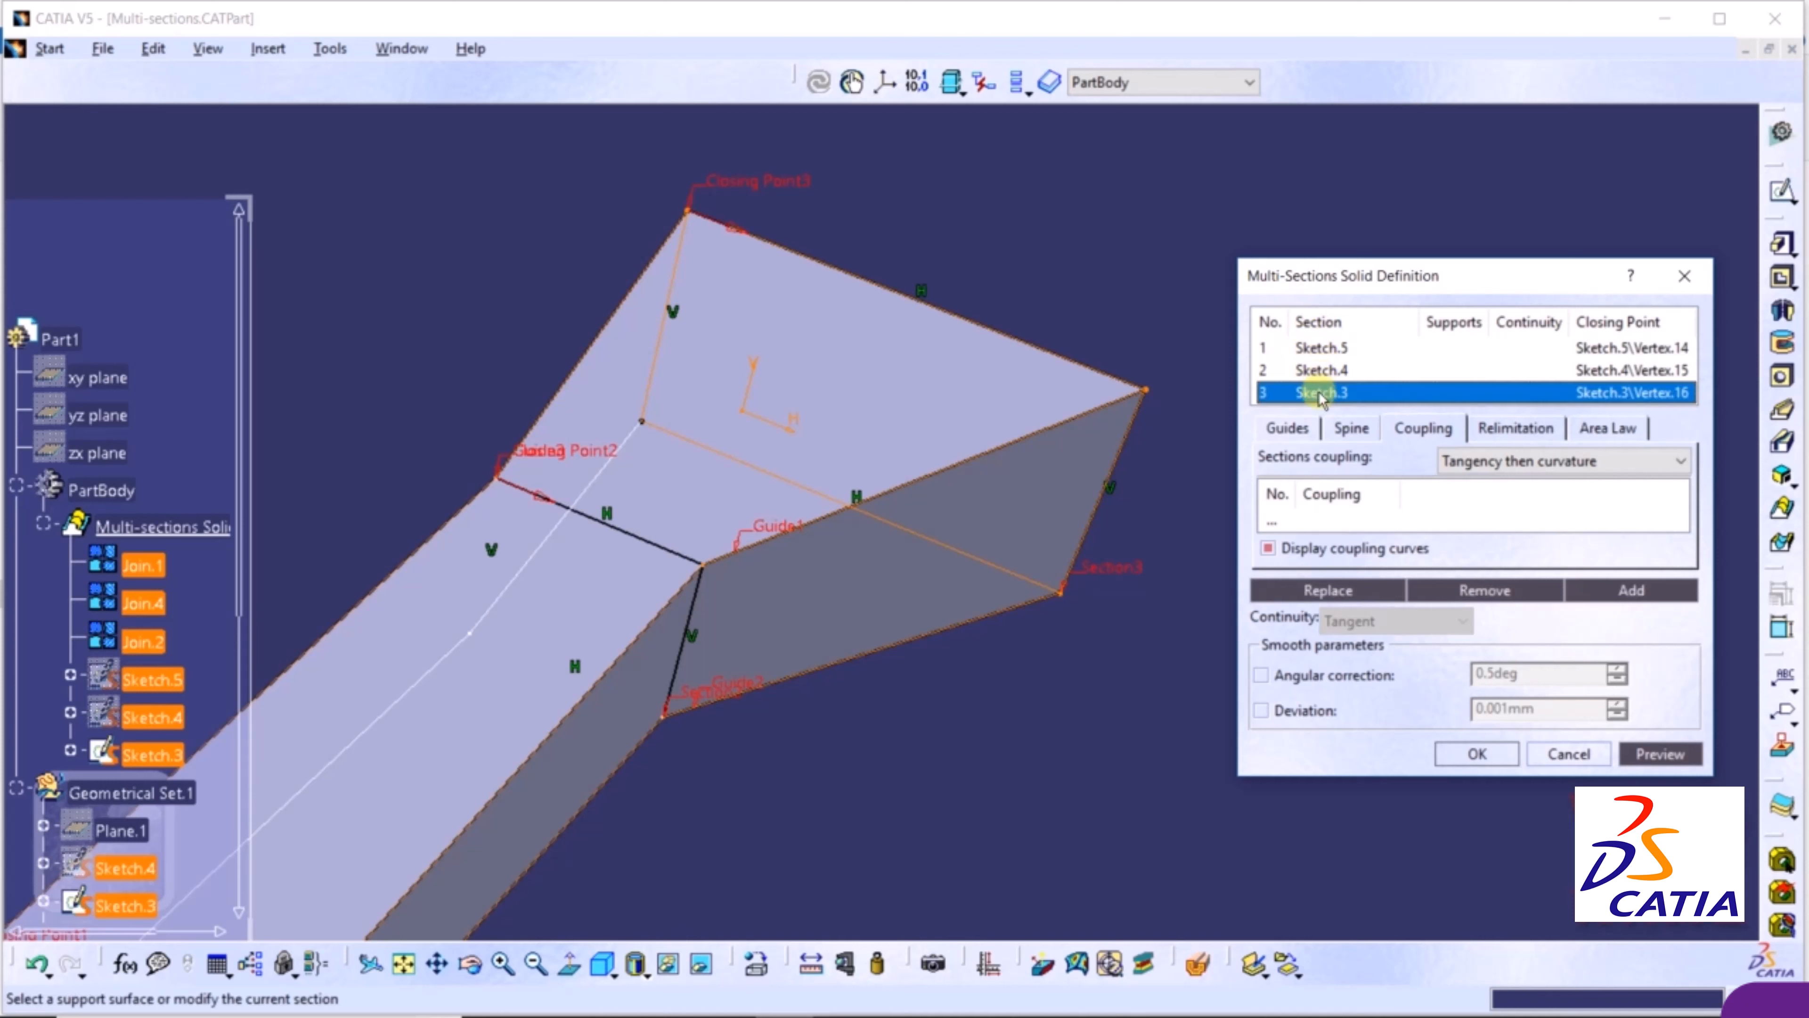
right_click(1321, 396)
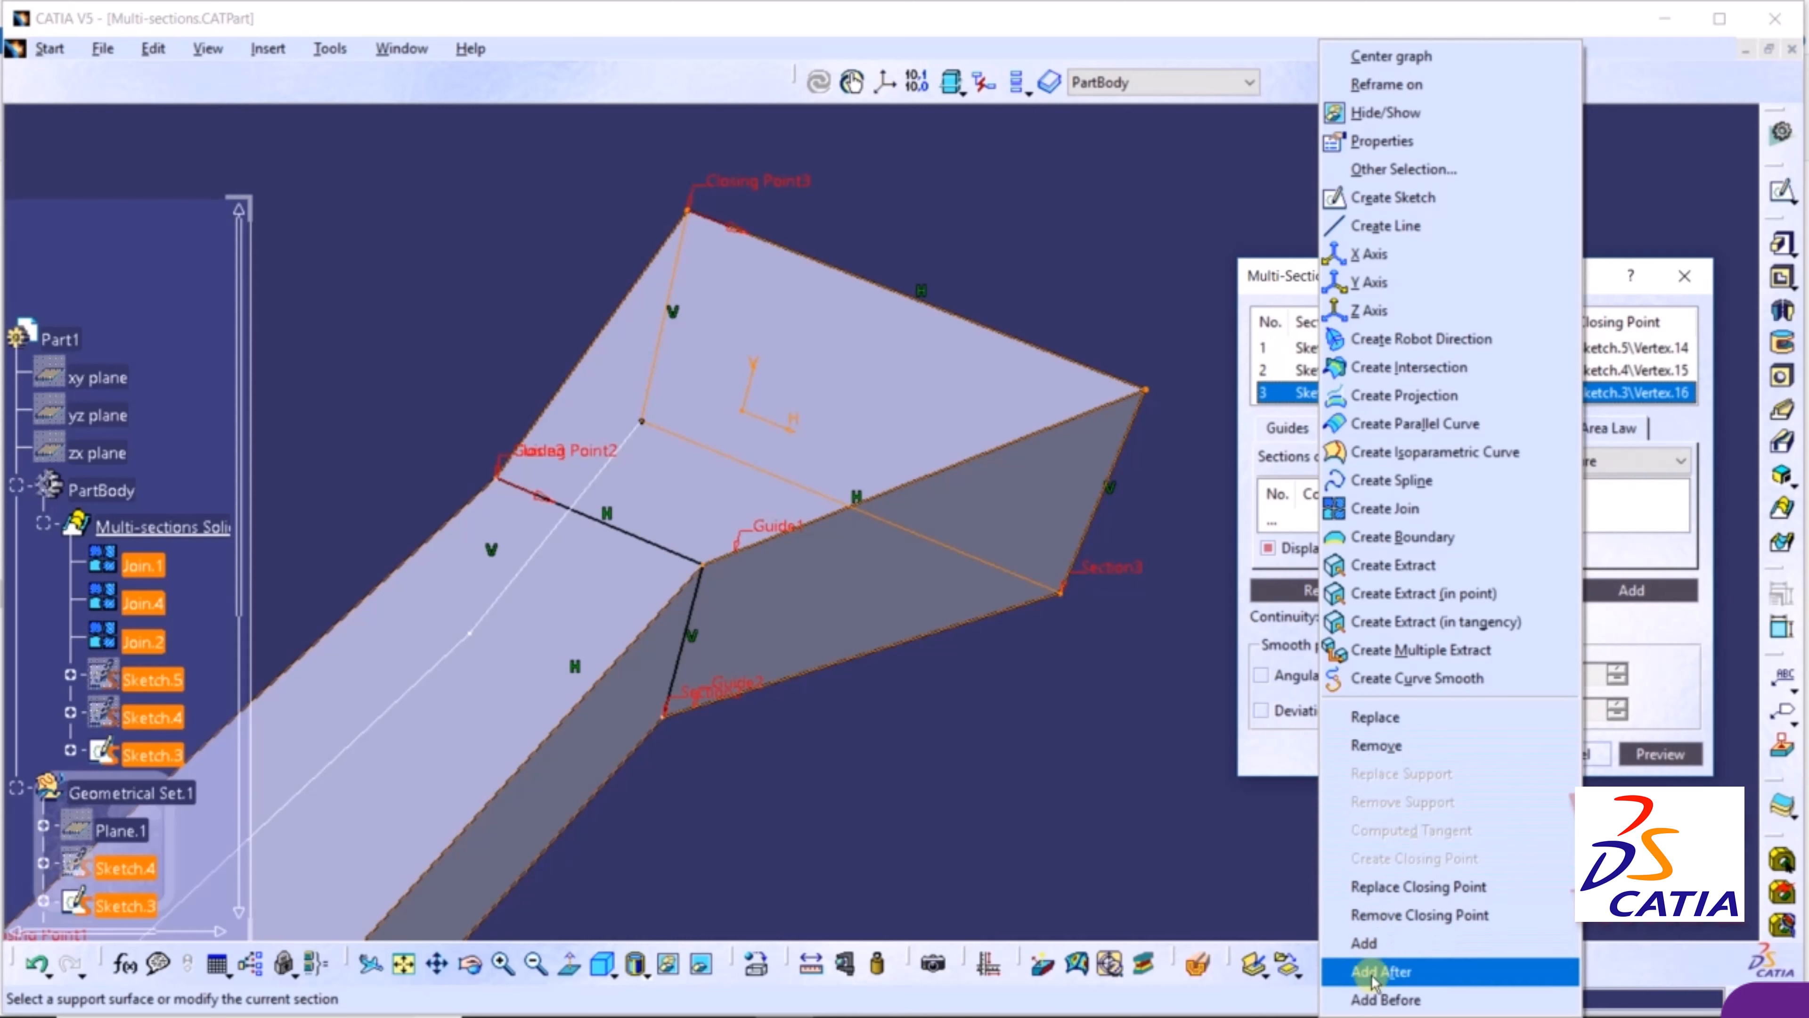
click(1106, 836)
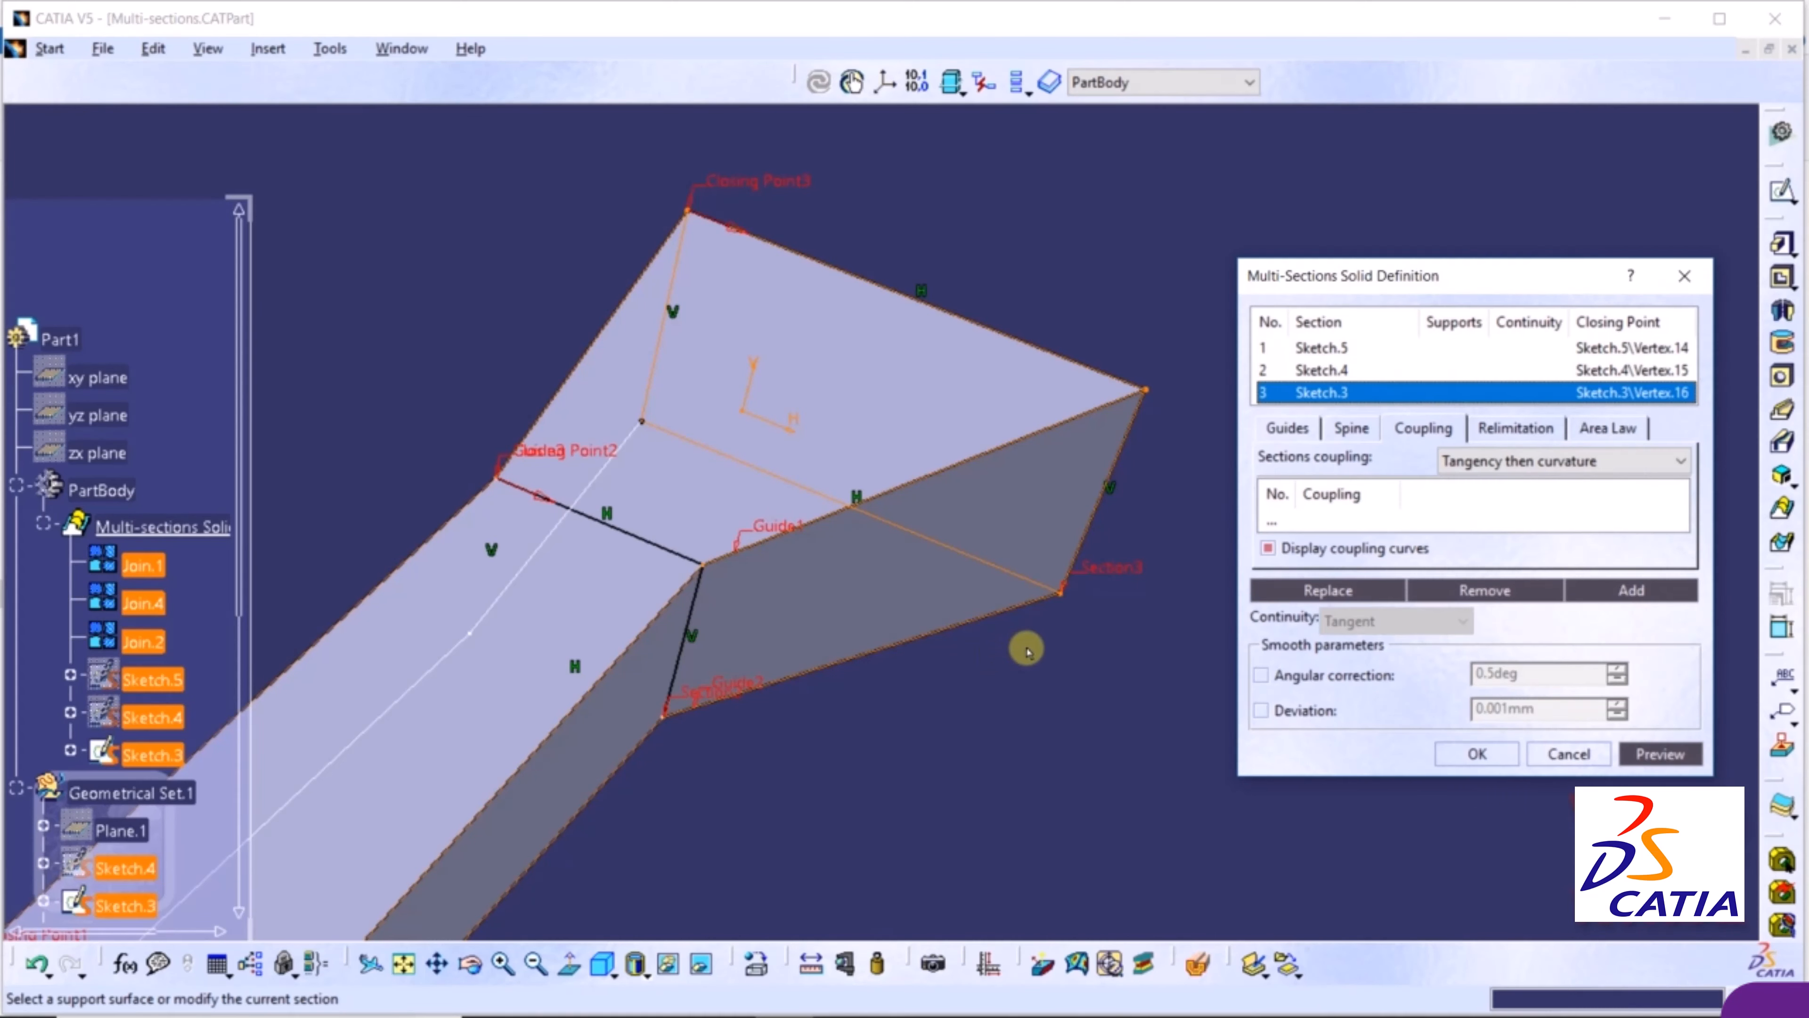
scroll(1030, 652, down, 2)
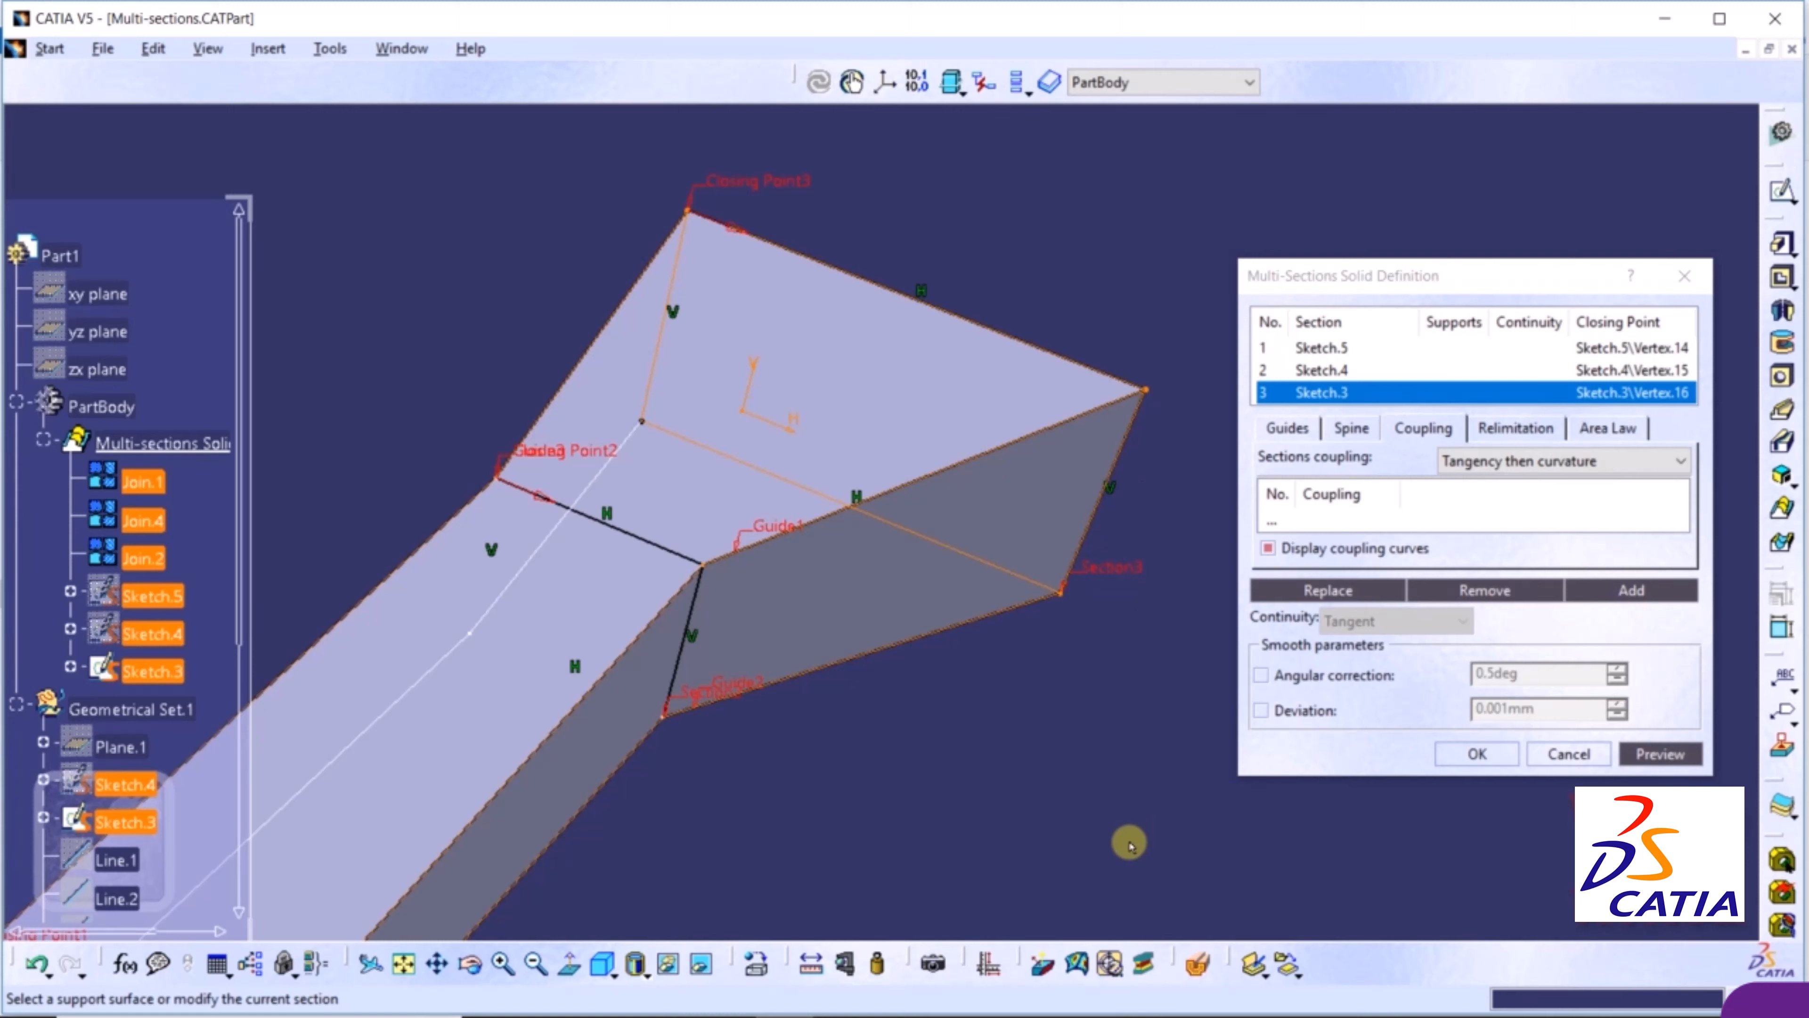
right_click(1310, 400)
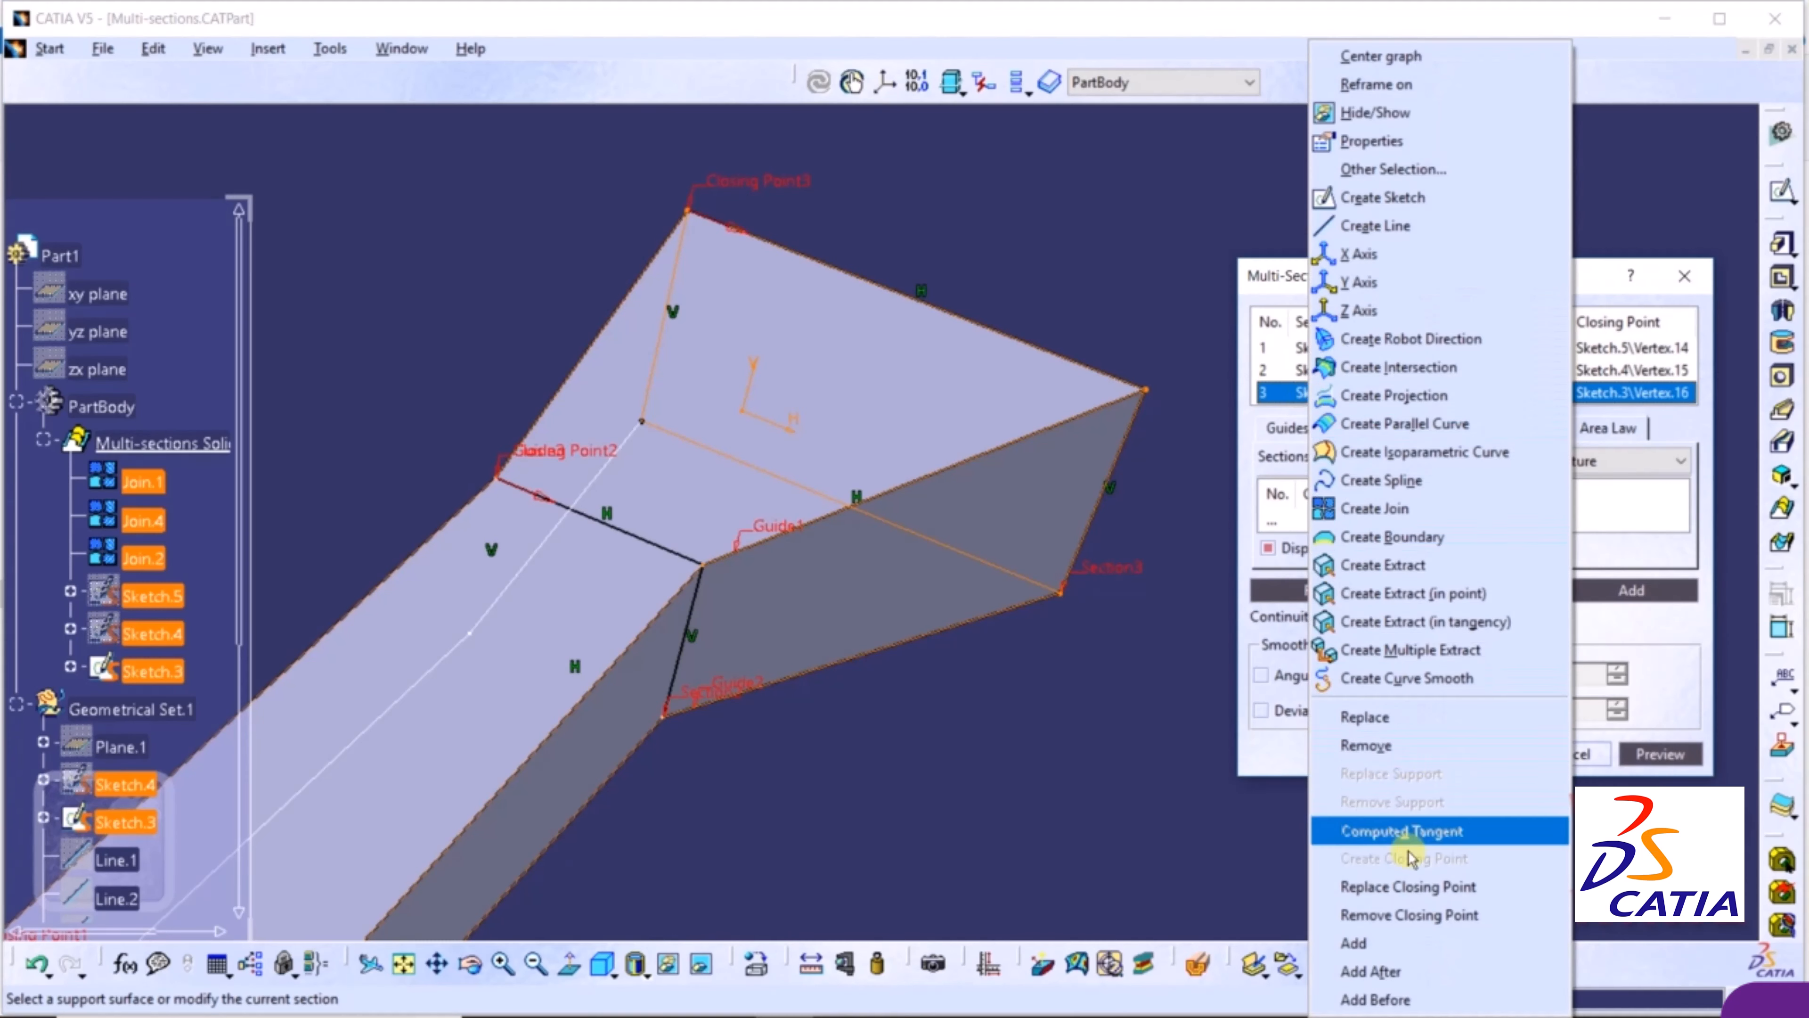
click(1365, 745)
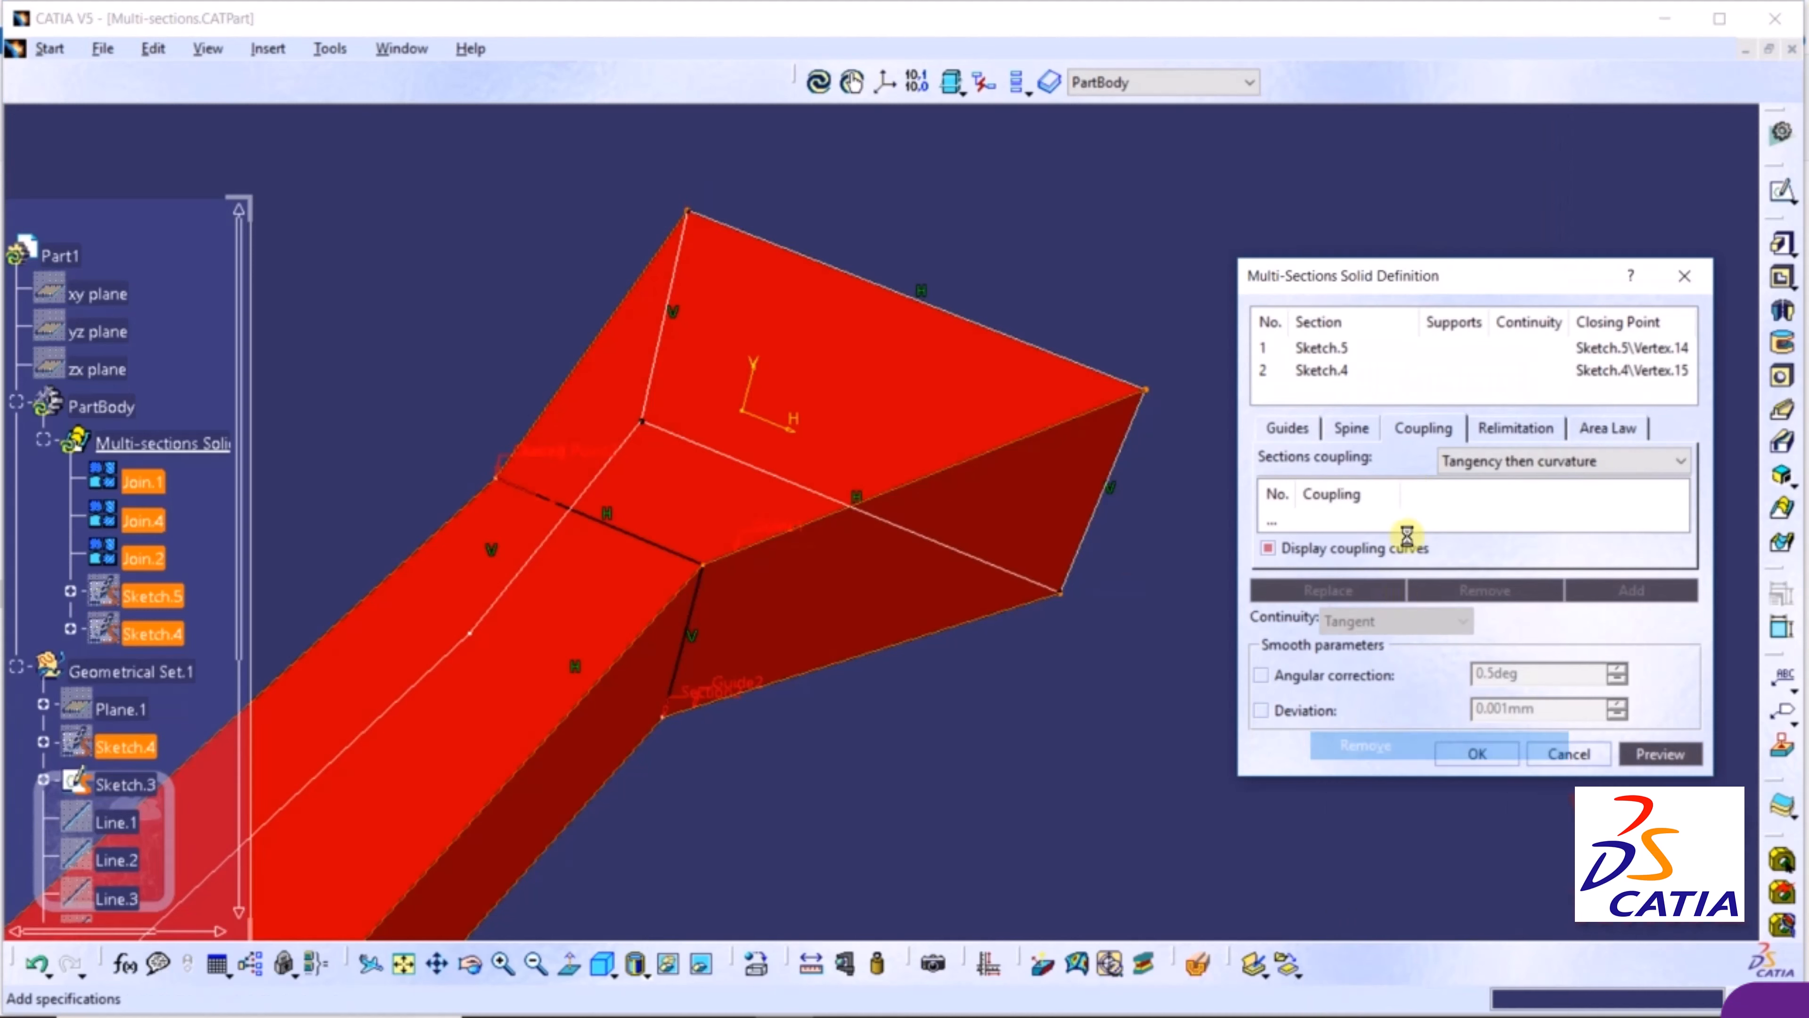
click(1329, 371)
right_click(1328, 371)
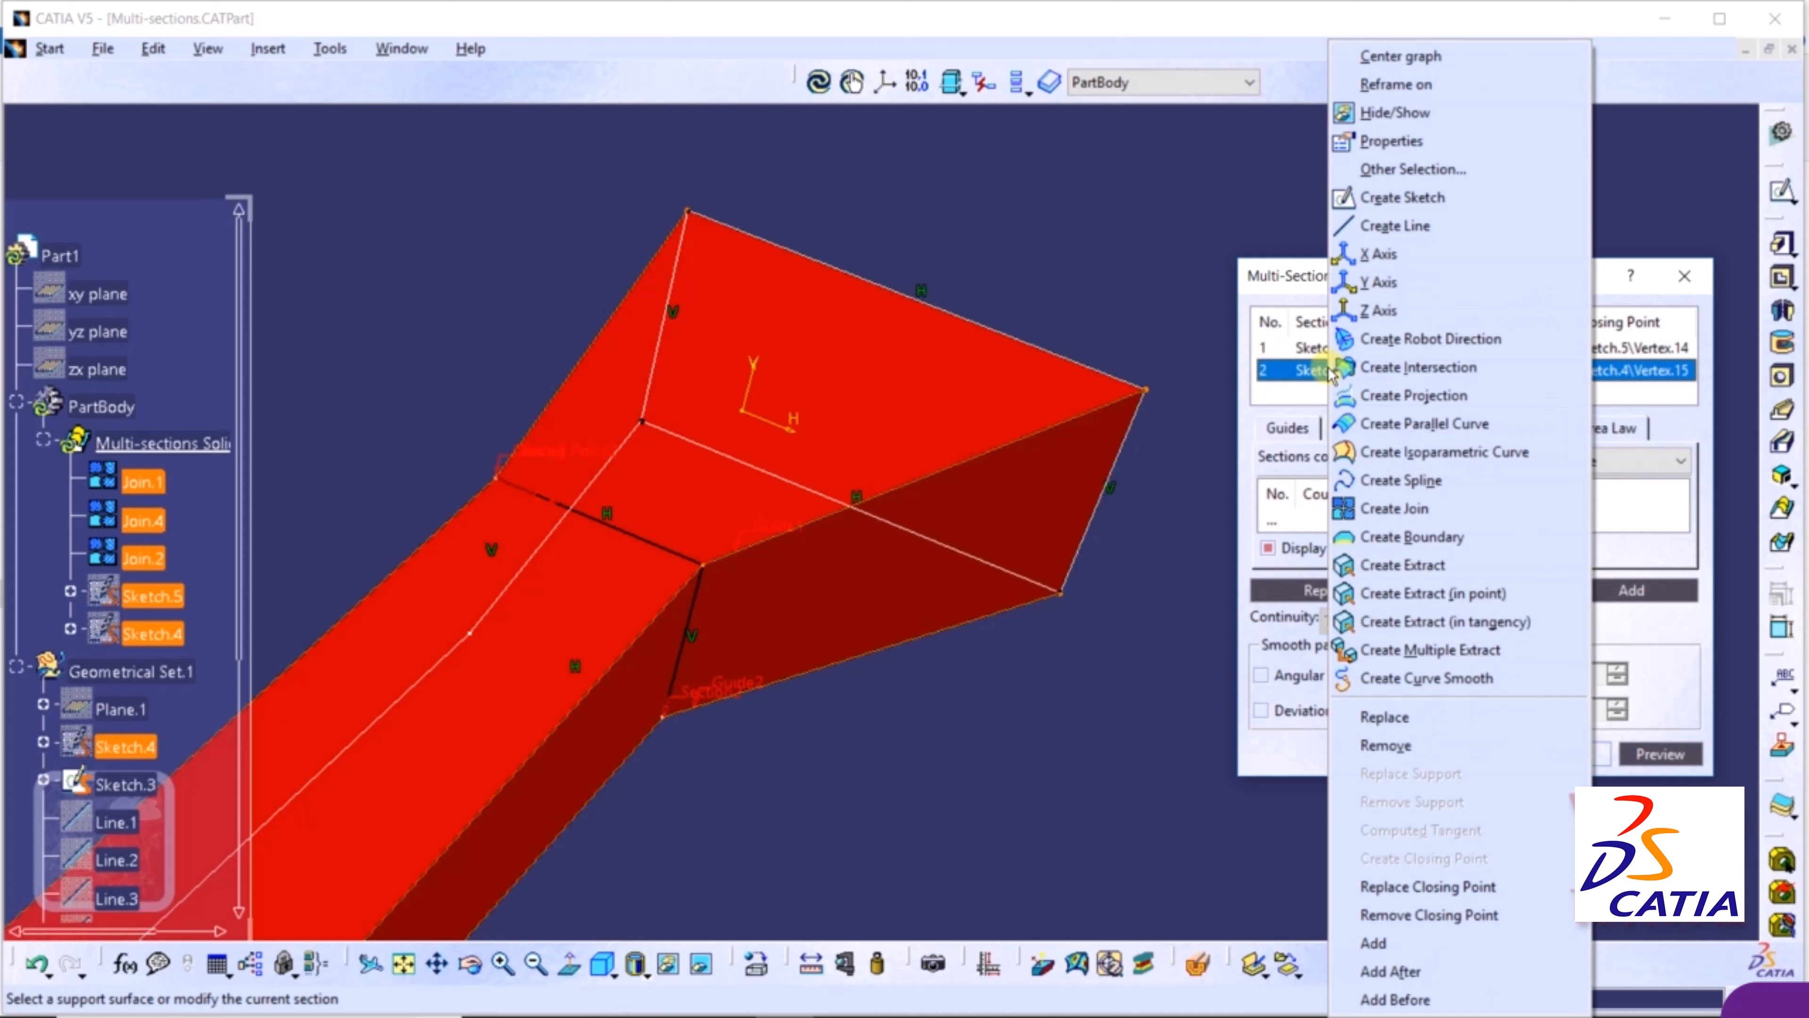
click(1402, 748)
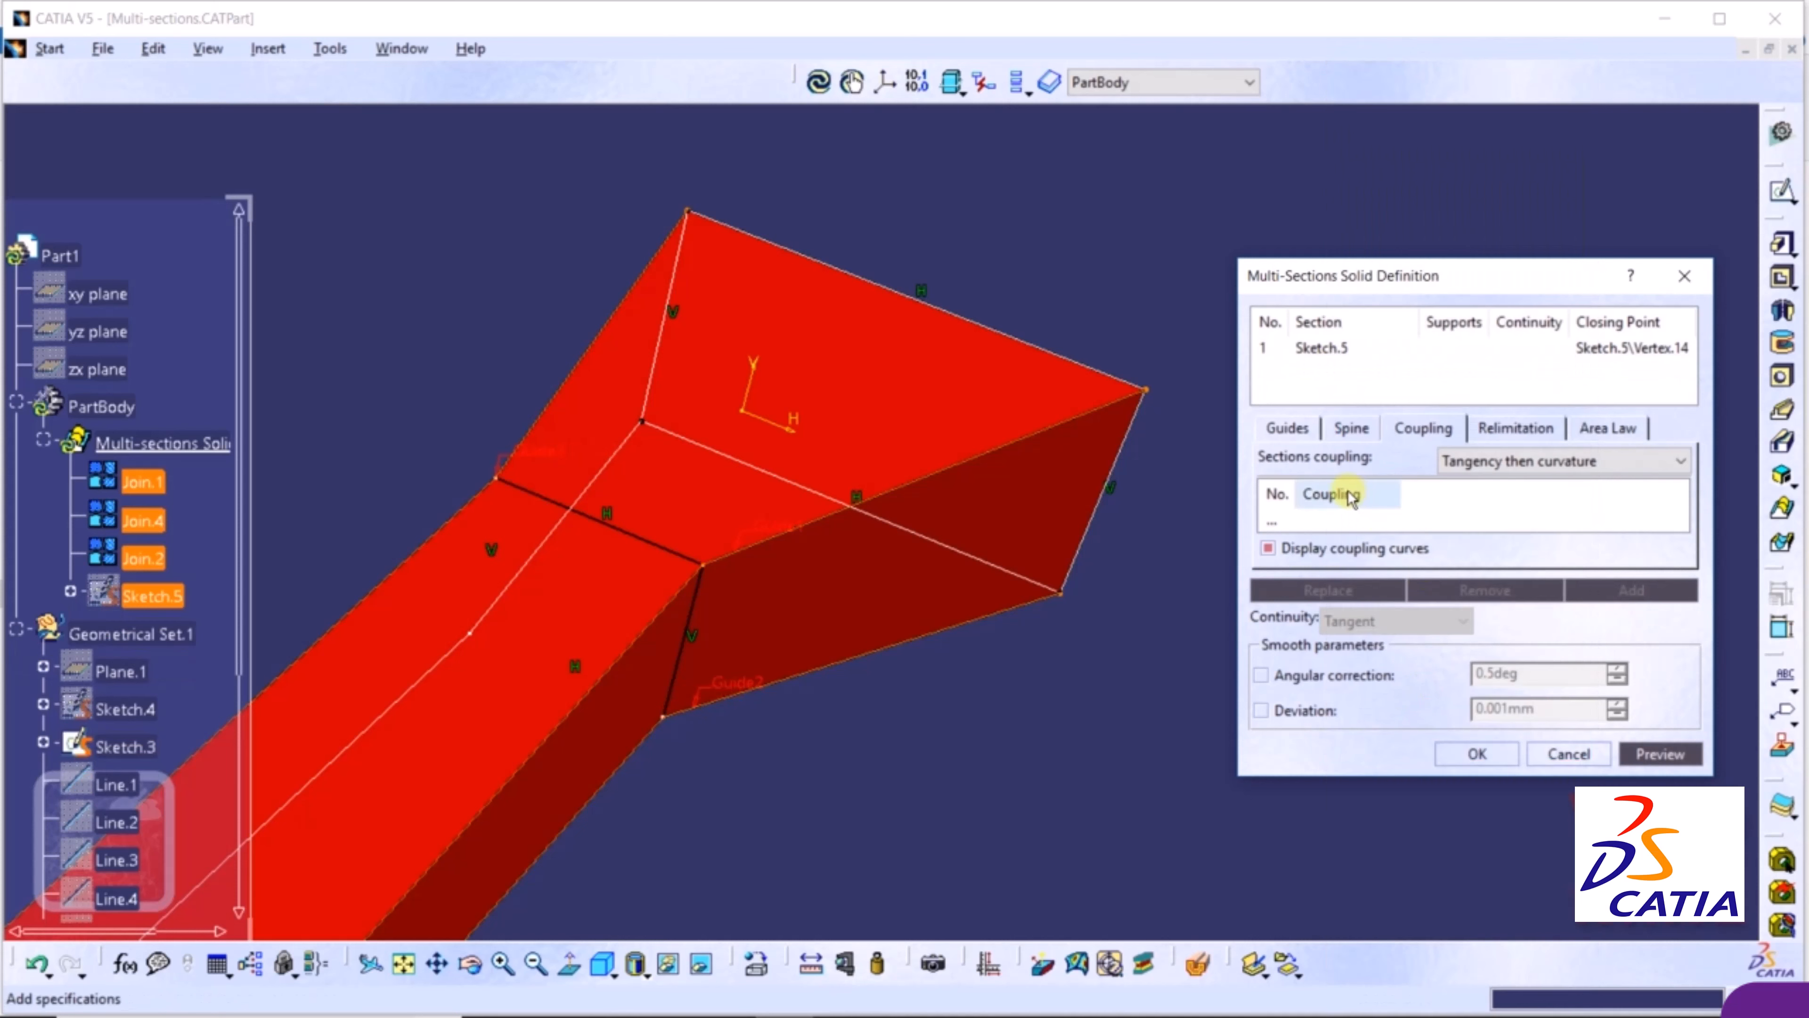
Remove the guide curves Join.2, Join.4 and Join.1 from the multi-sections solid
click(1285, 522)
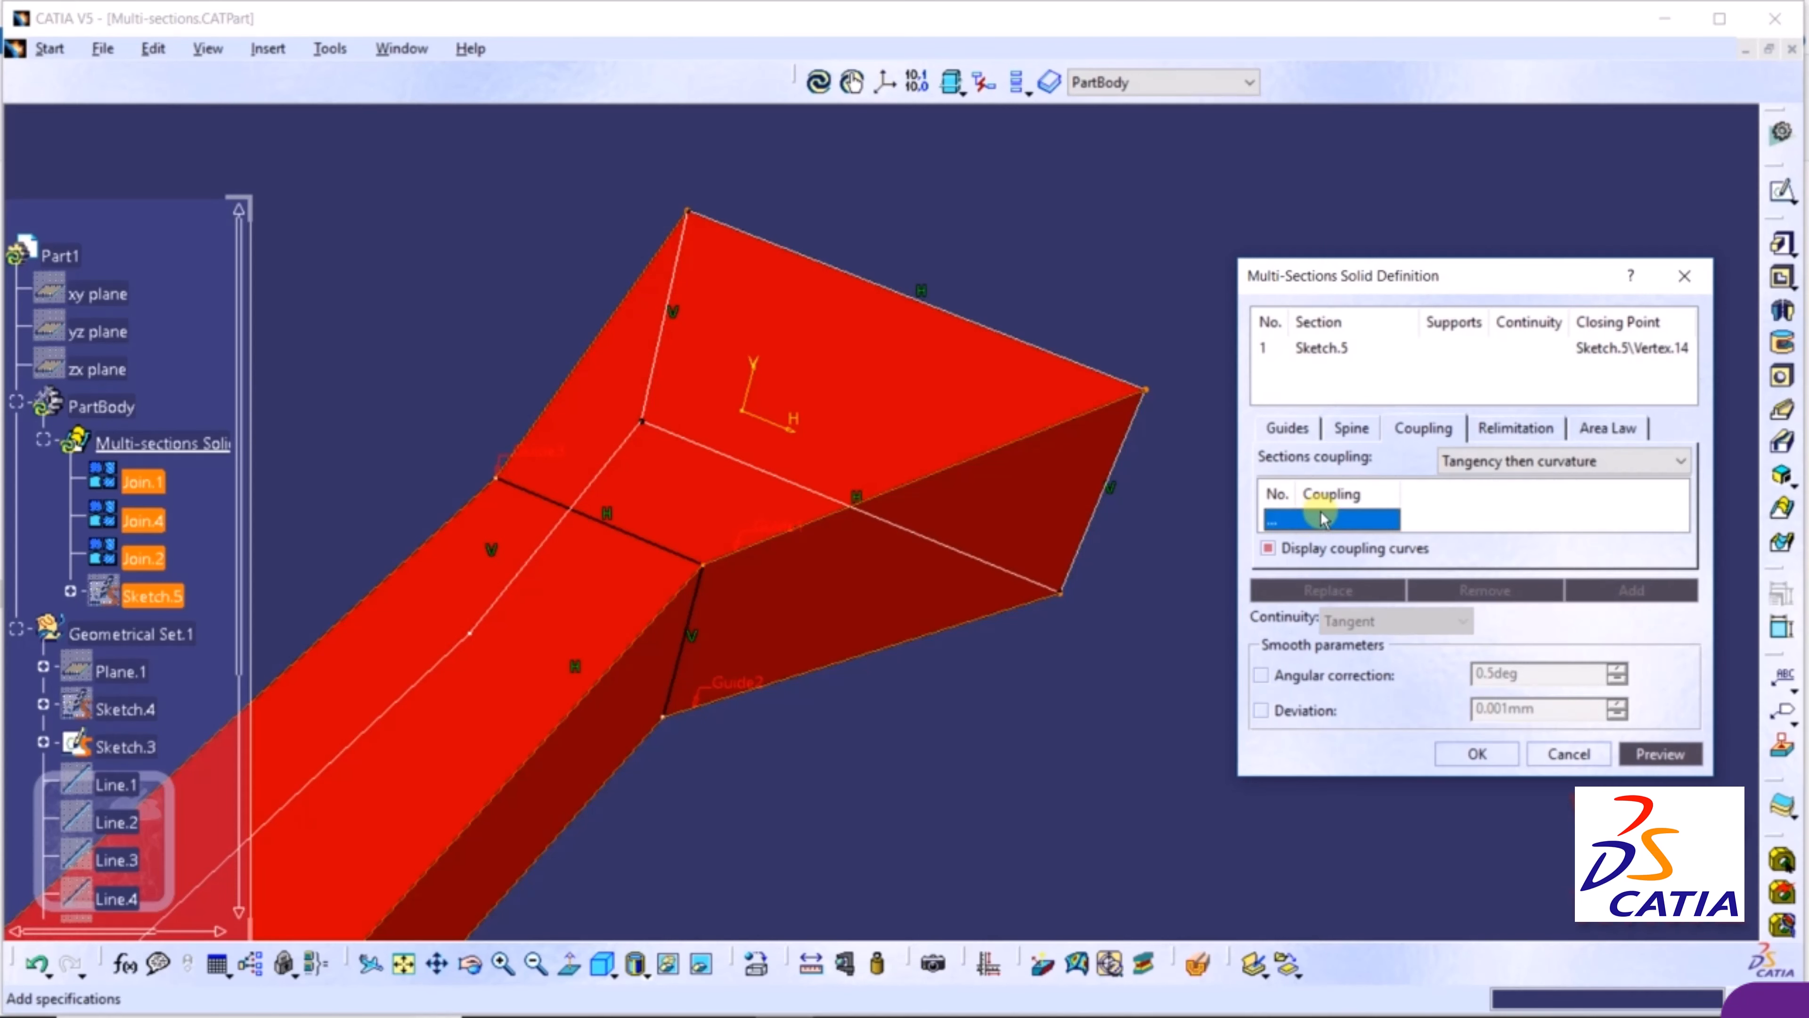
click(1286, 428)
right_click(1310, 535)
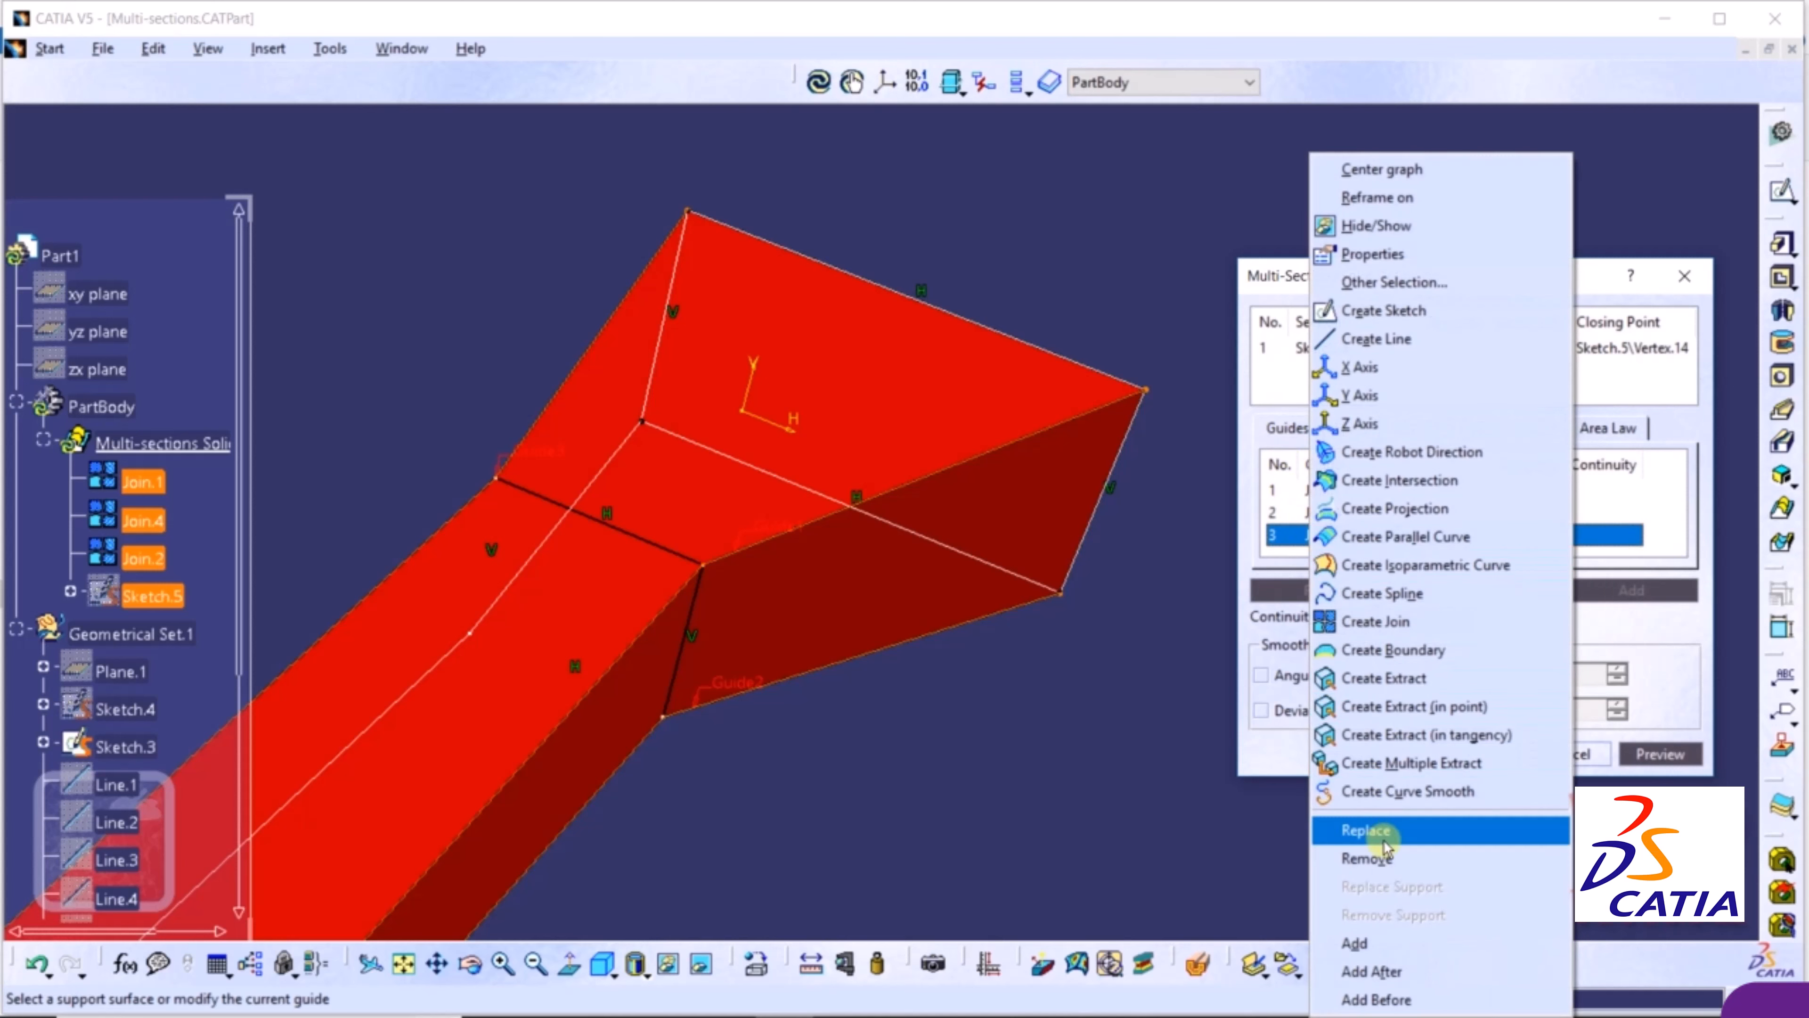
click(1368, 858)
click(1326, 513)
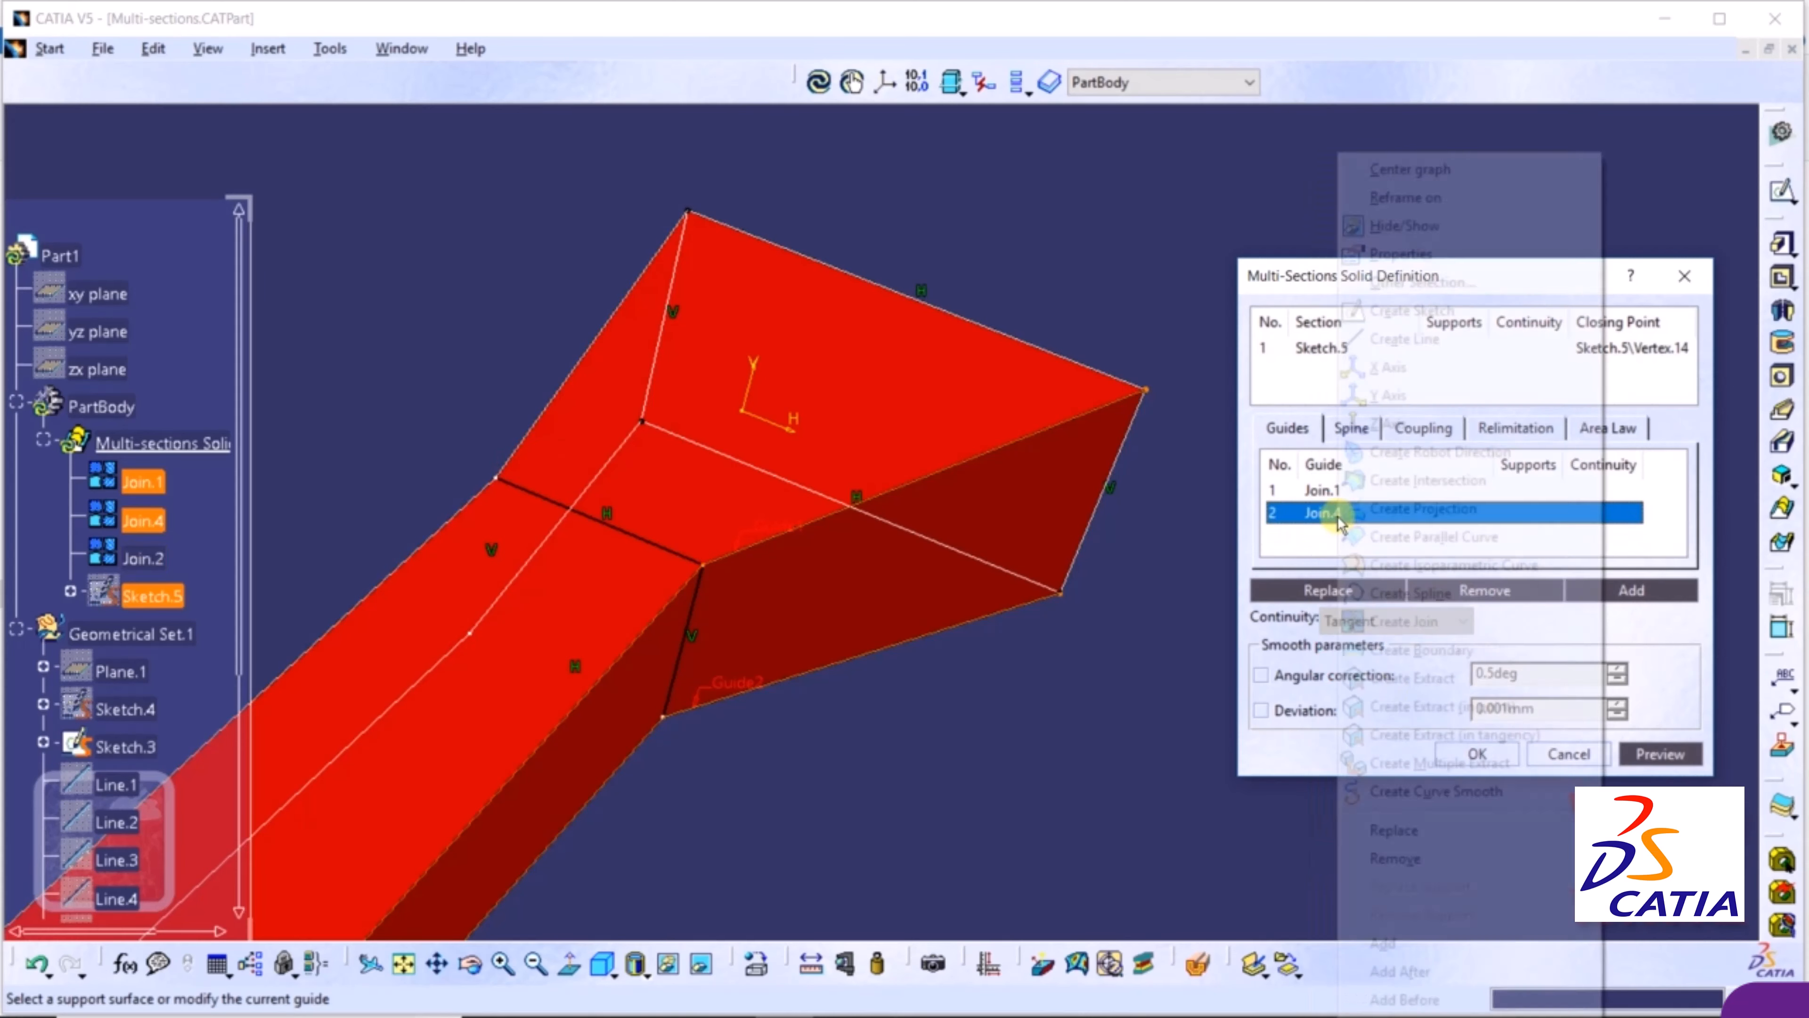
right_click(1335, 517)
click(1367, 858)
click(1339, 492)
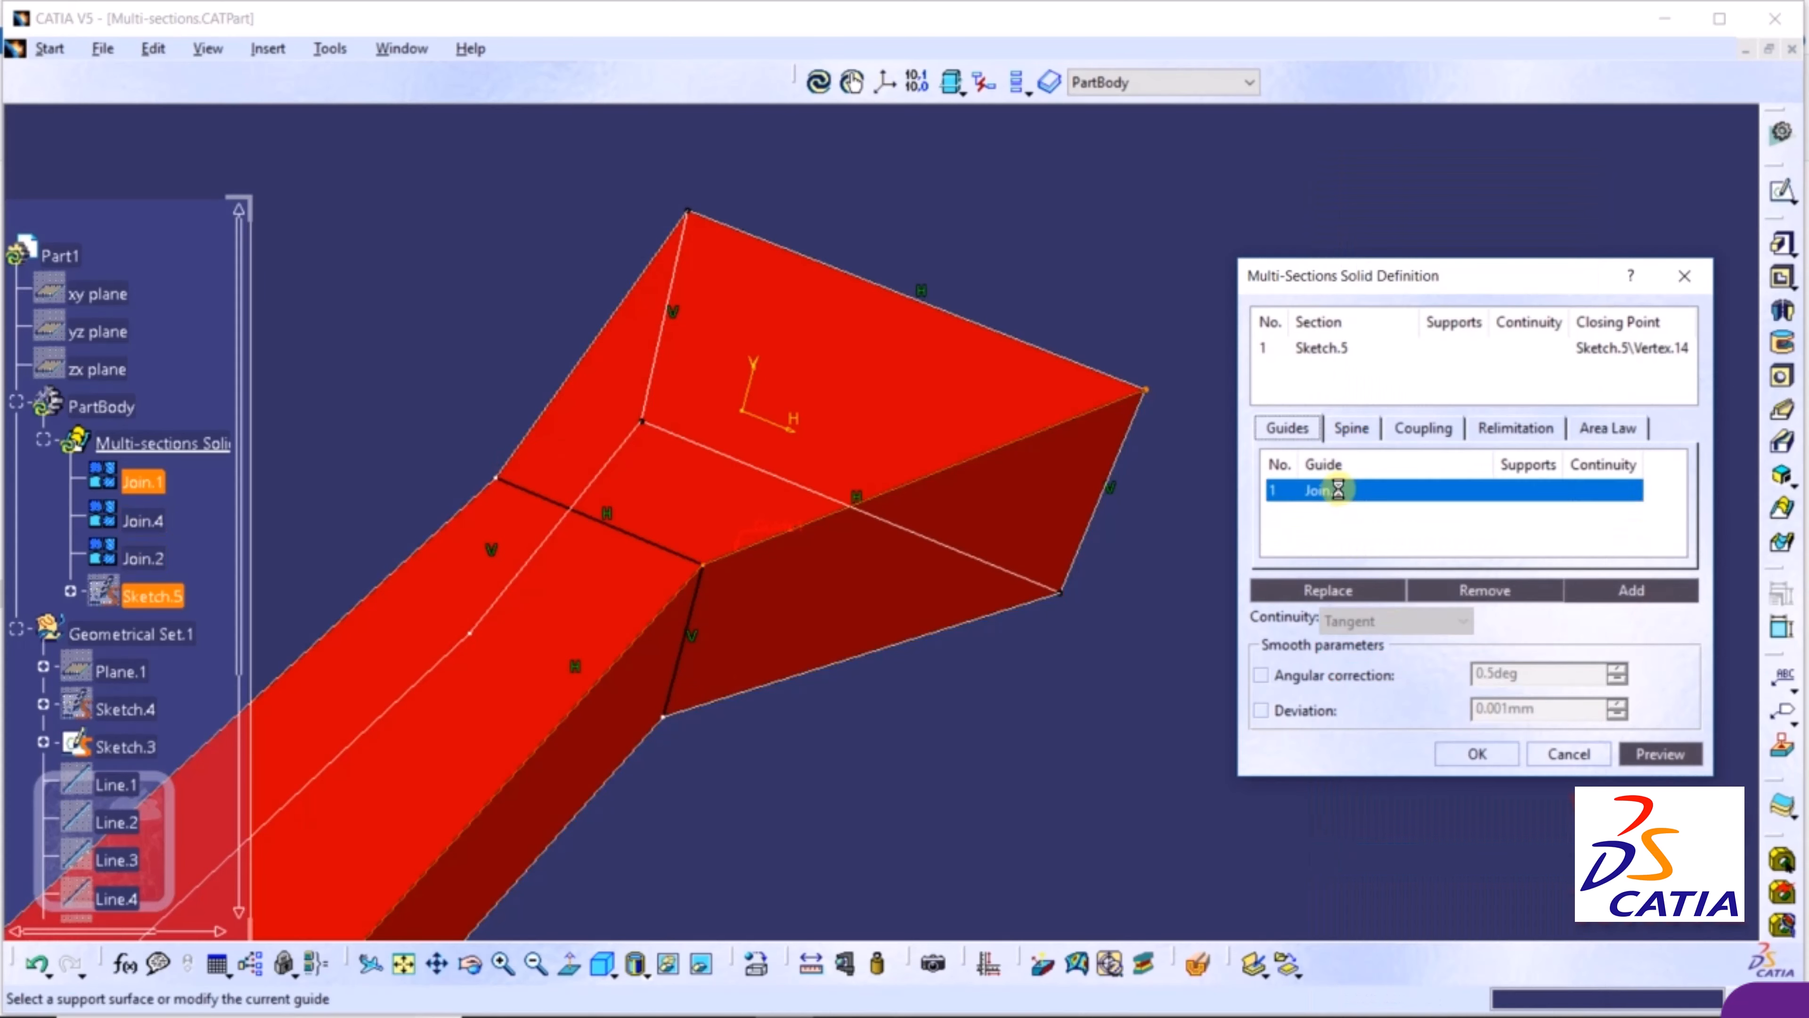
right_click(1337, 492)
click(1396, 857)
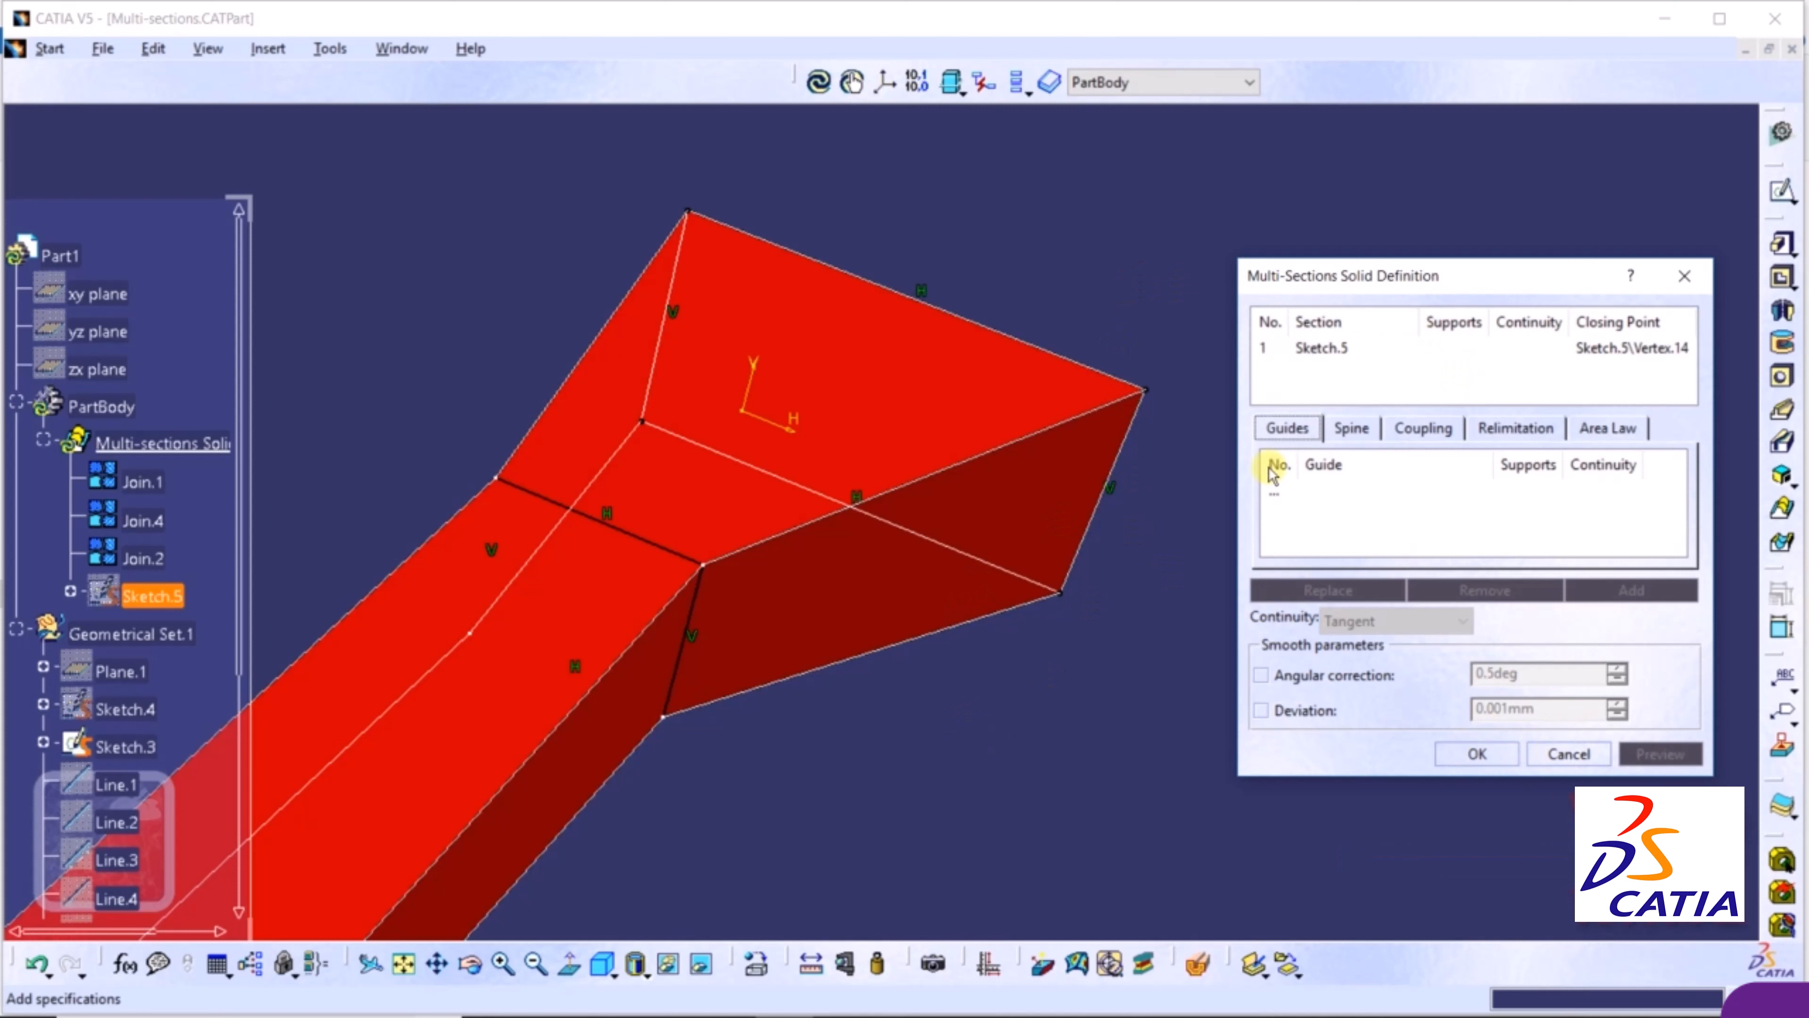
Add Sketch.3, the large rectangle, as the second section, preview the solid and accept the definition
click(1308, 372)
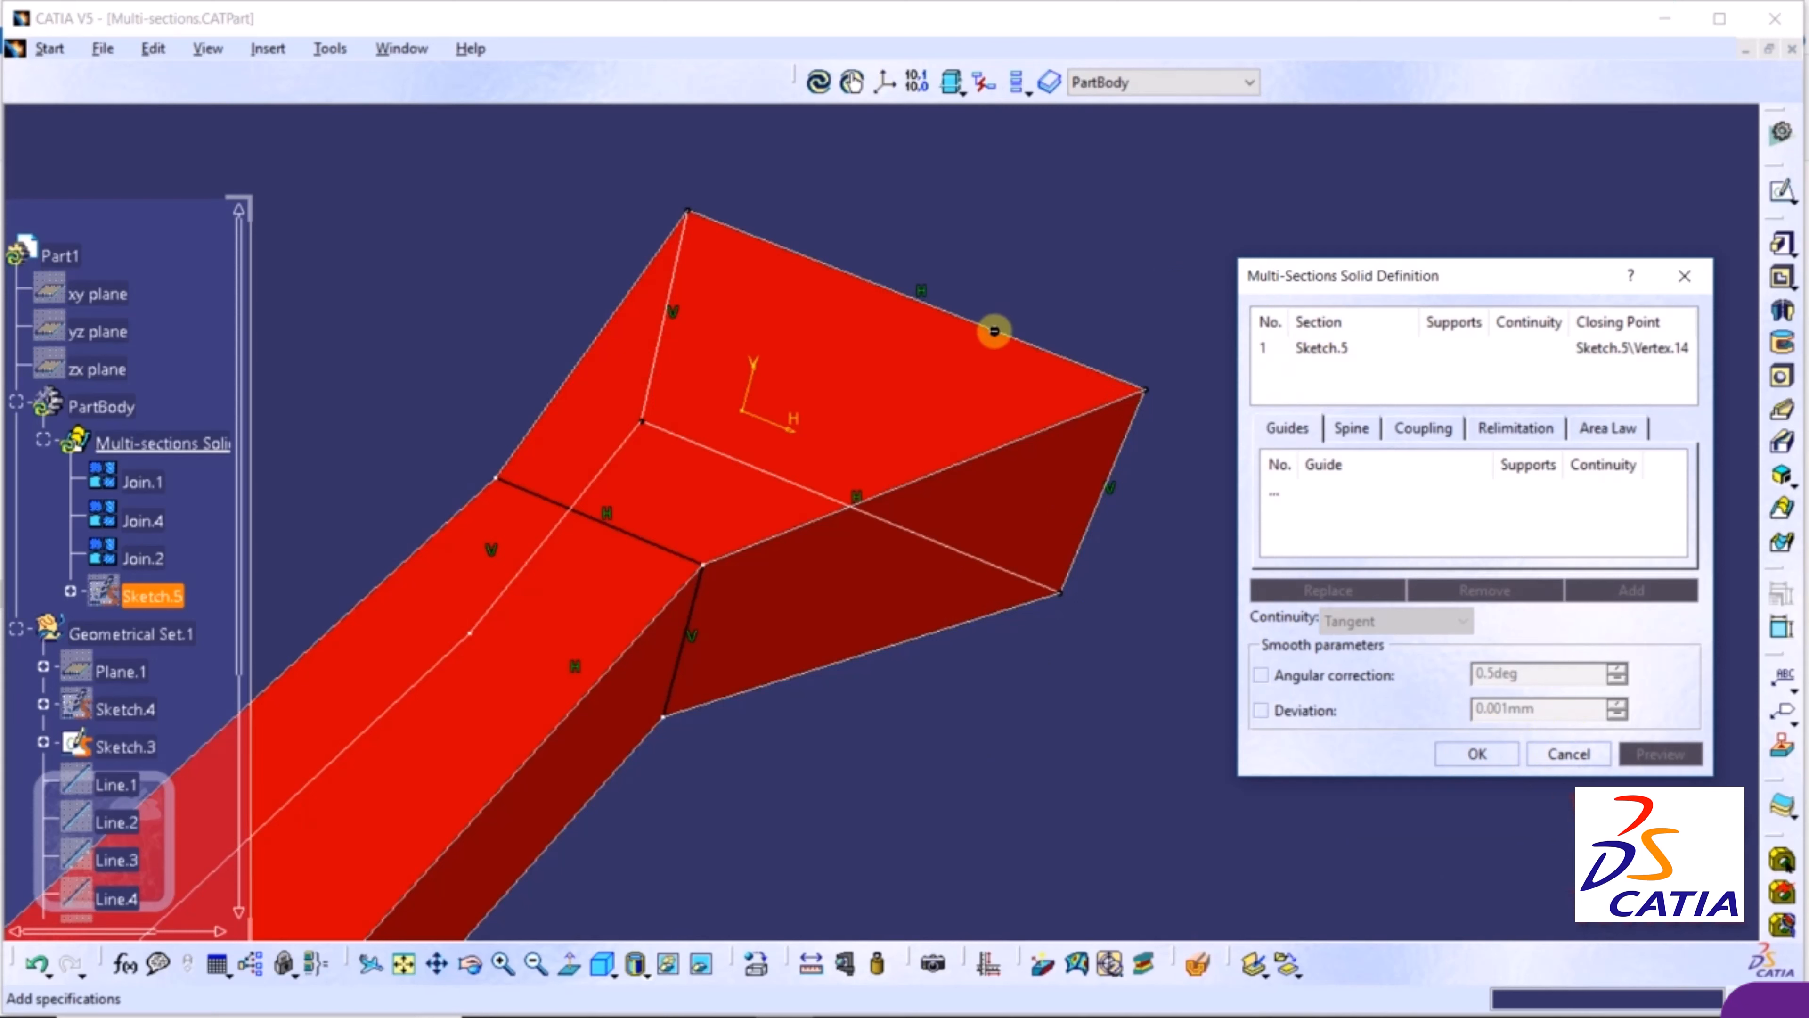
click(994, 331)
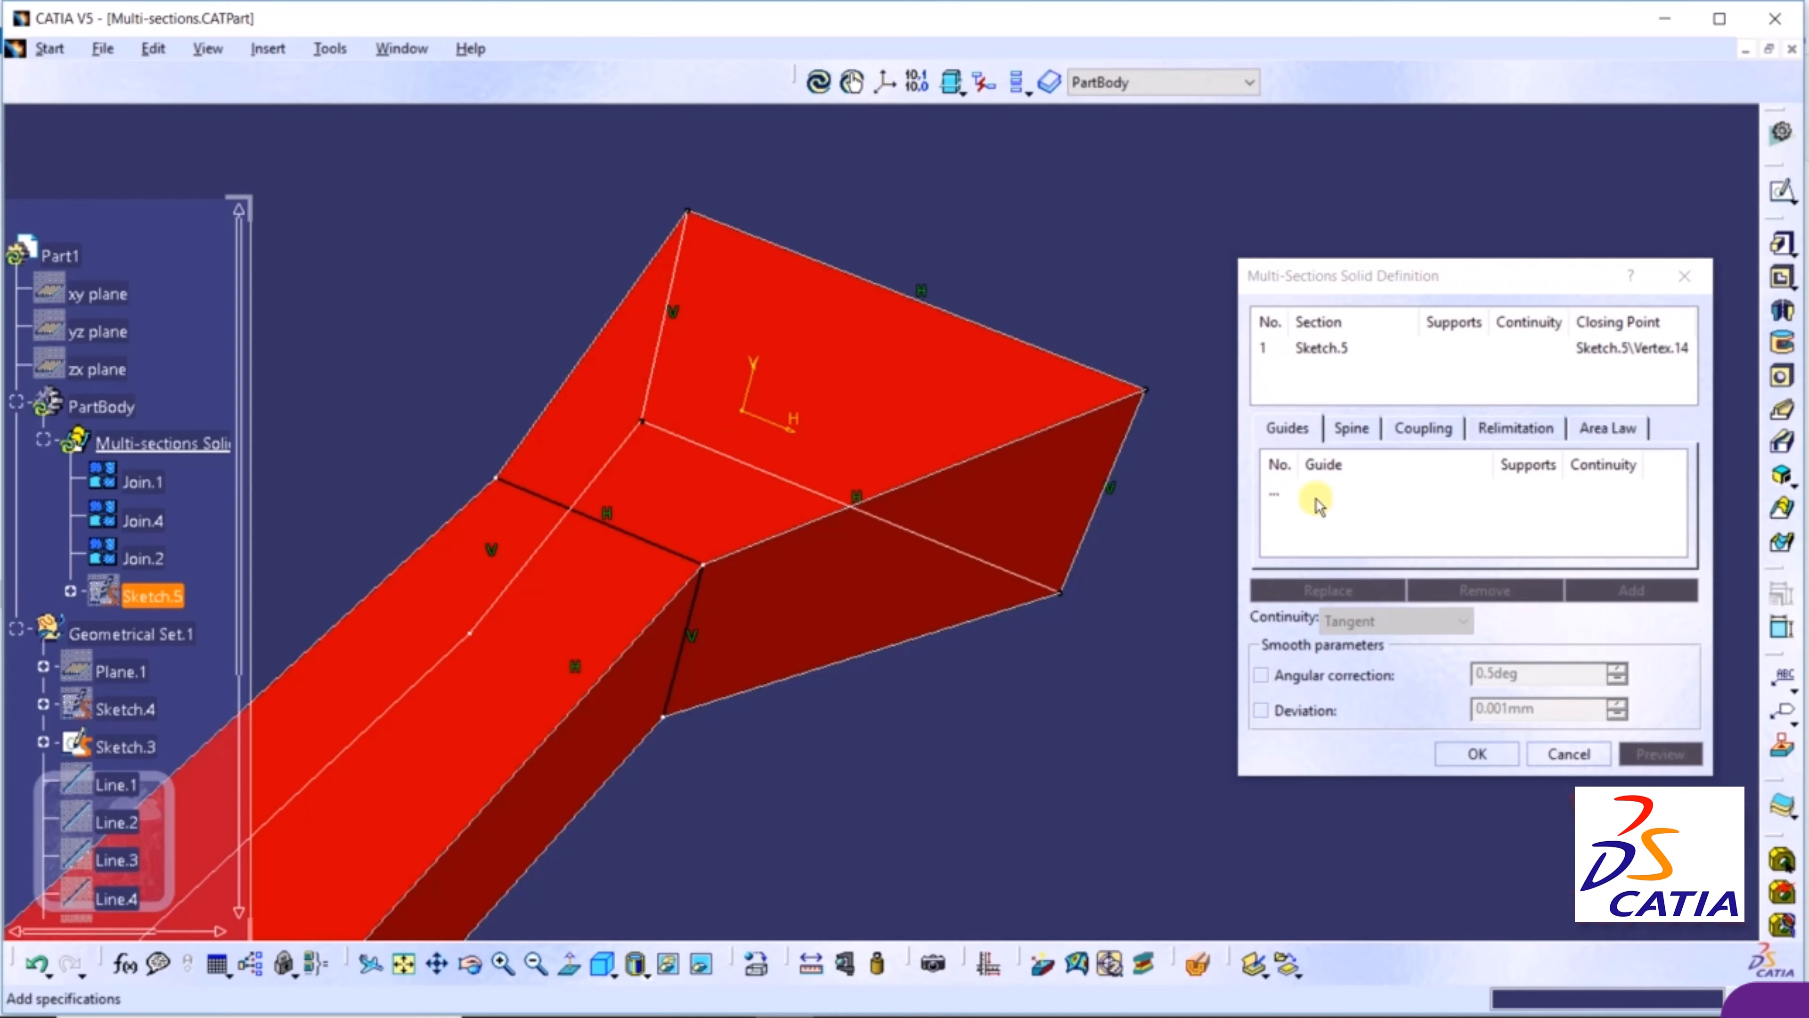
right_click(1323, 350)
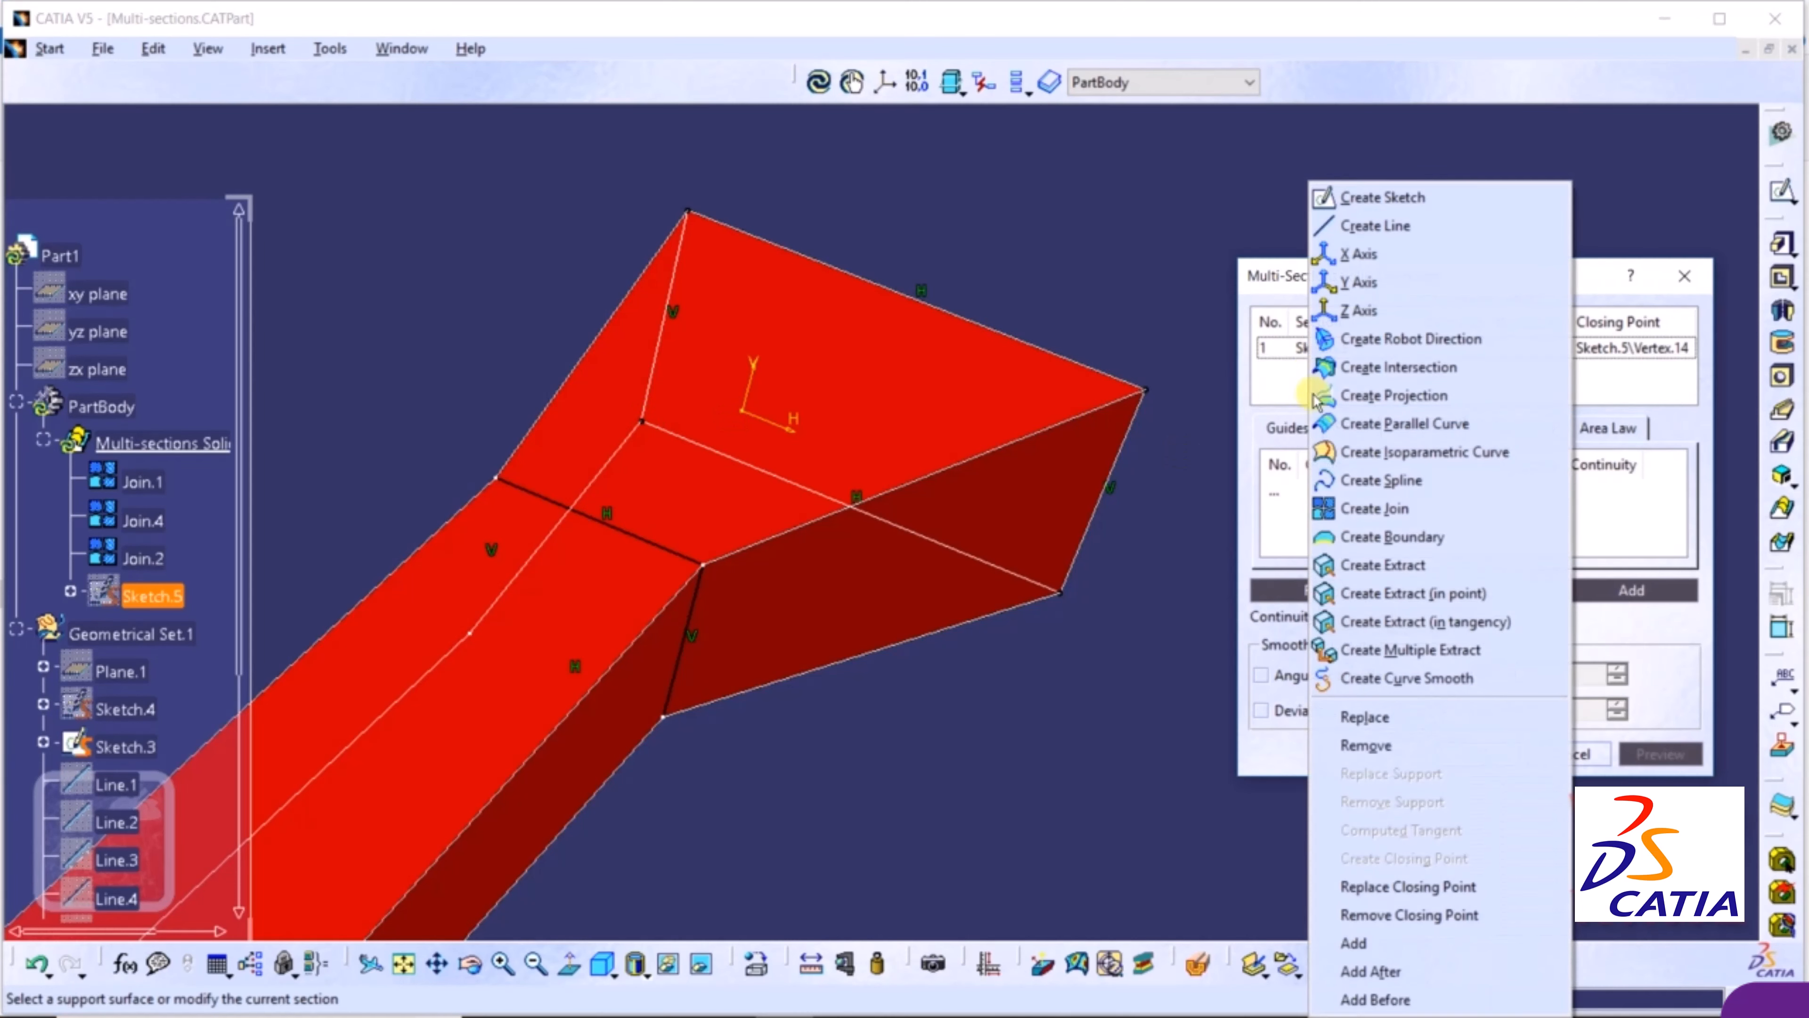
click(1375, 942)
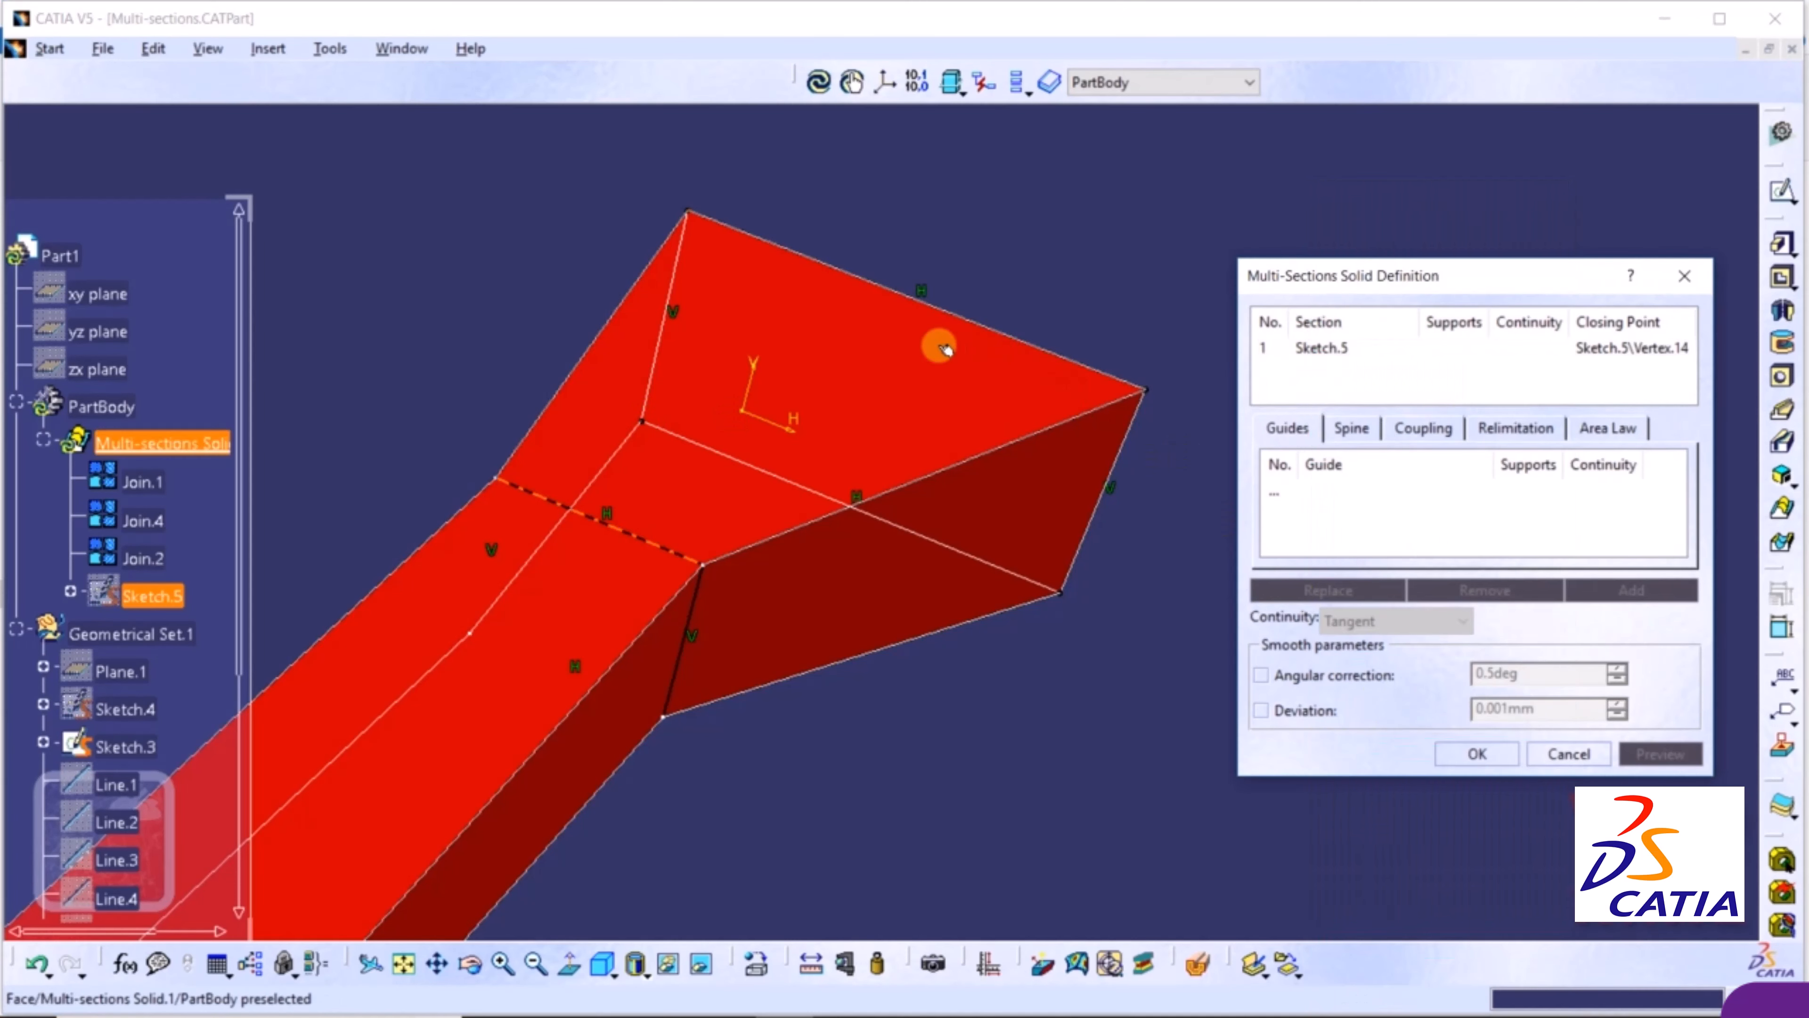
click(939, 309)
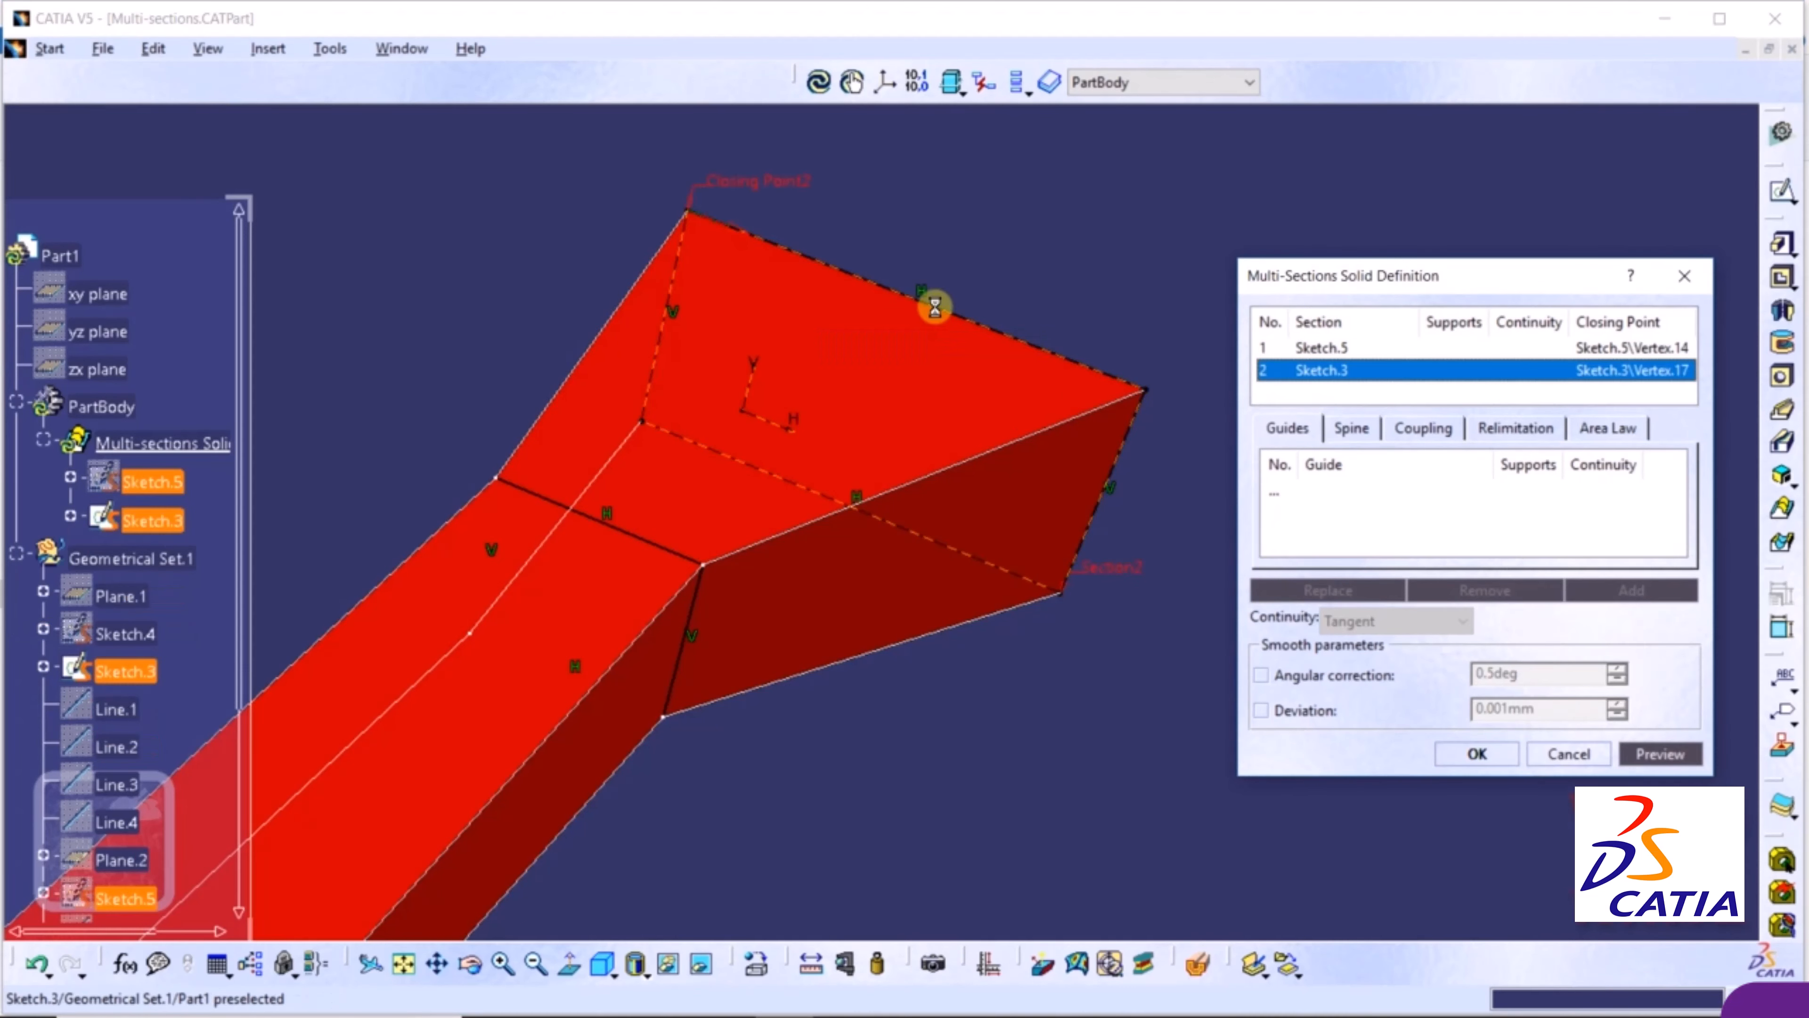
click(1661, 757)
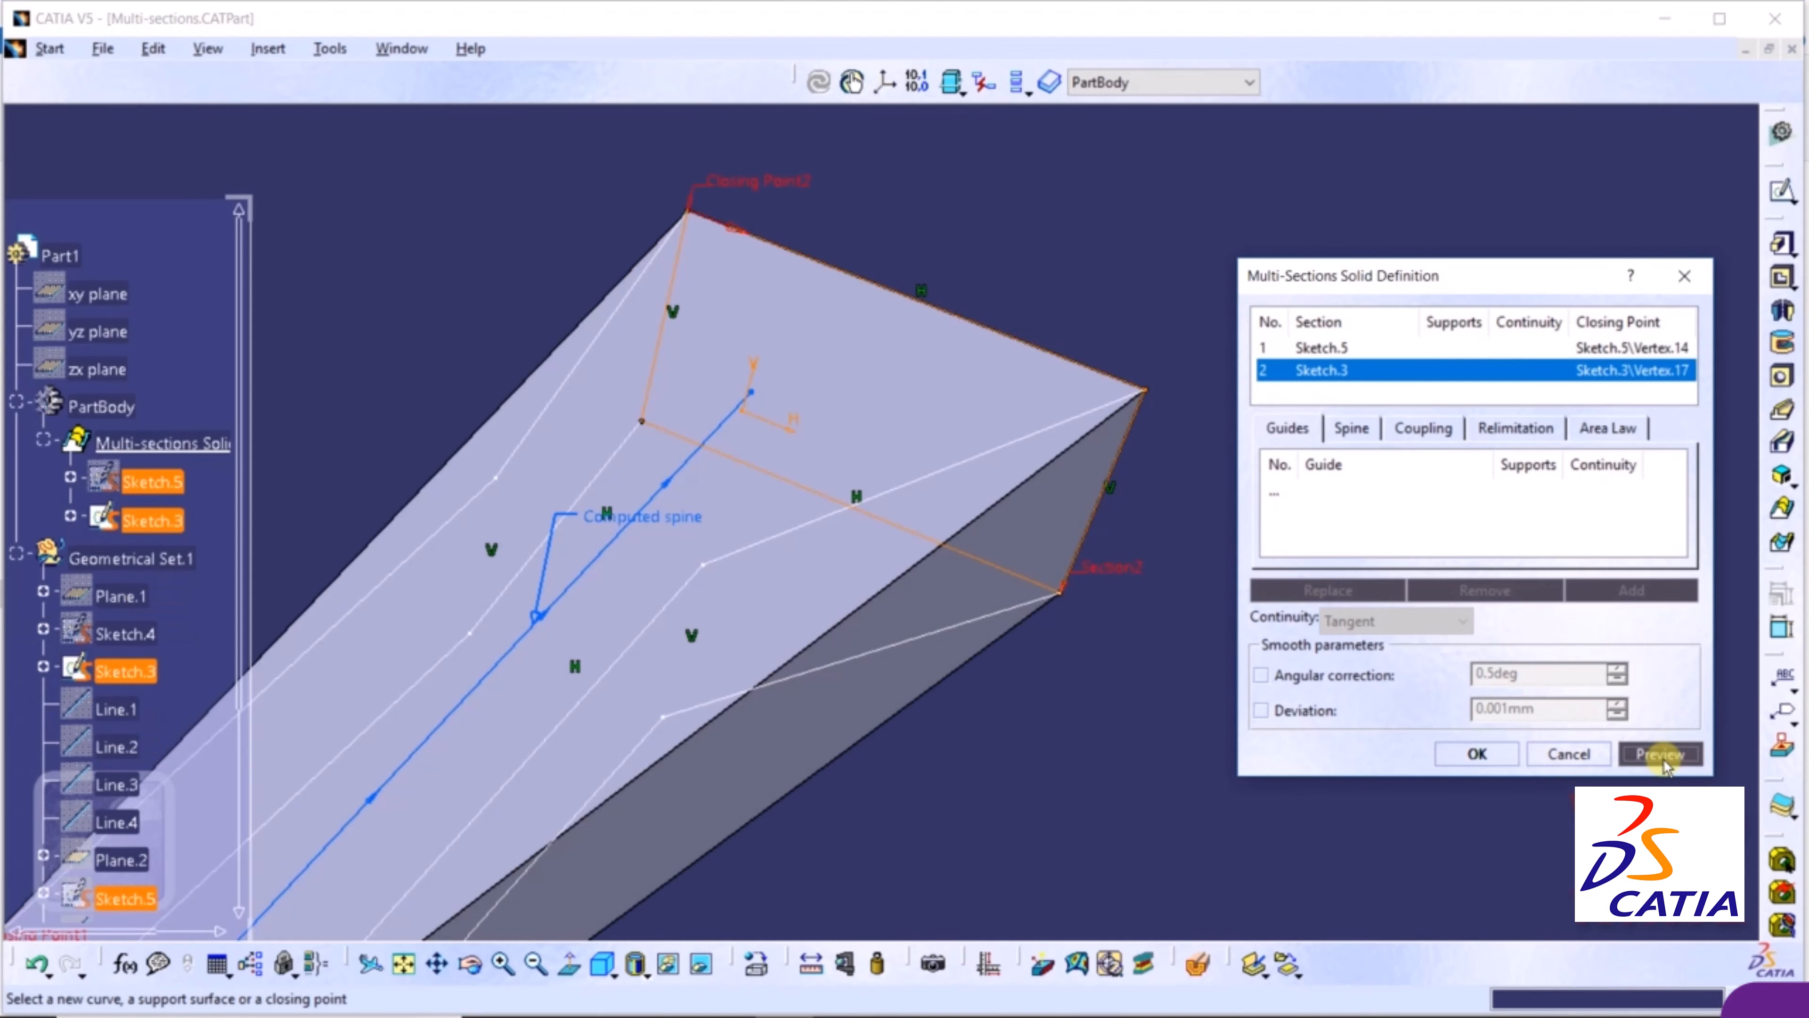
click(1477, 753)
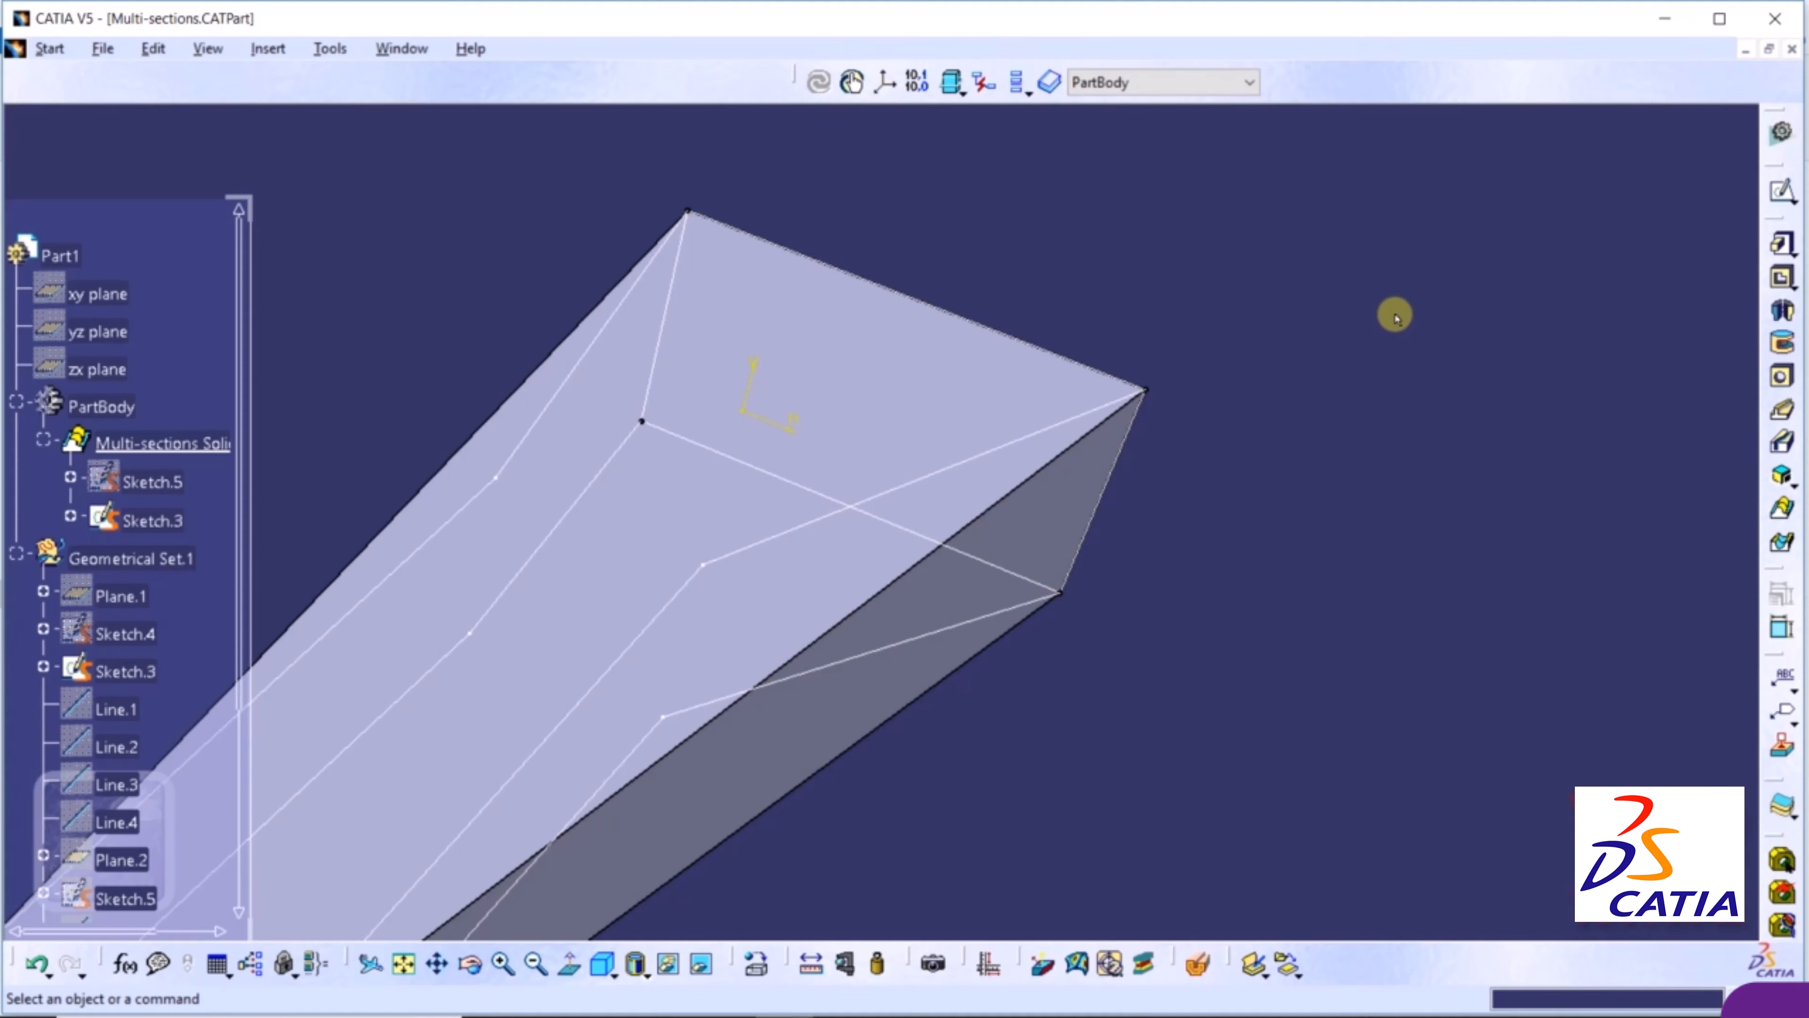
middle_drag(1394, 316, 1318, 516)
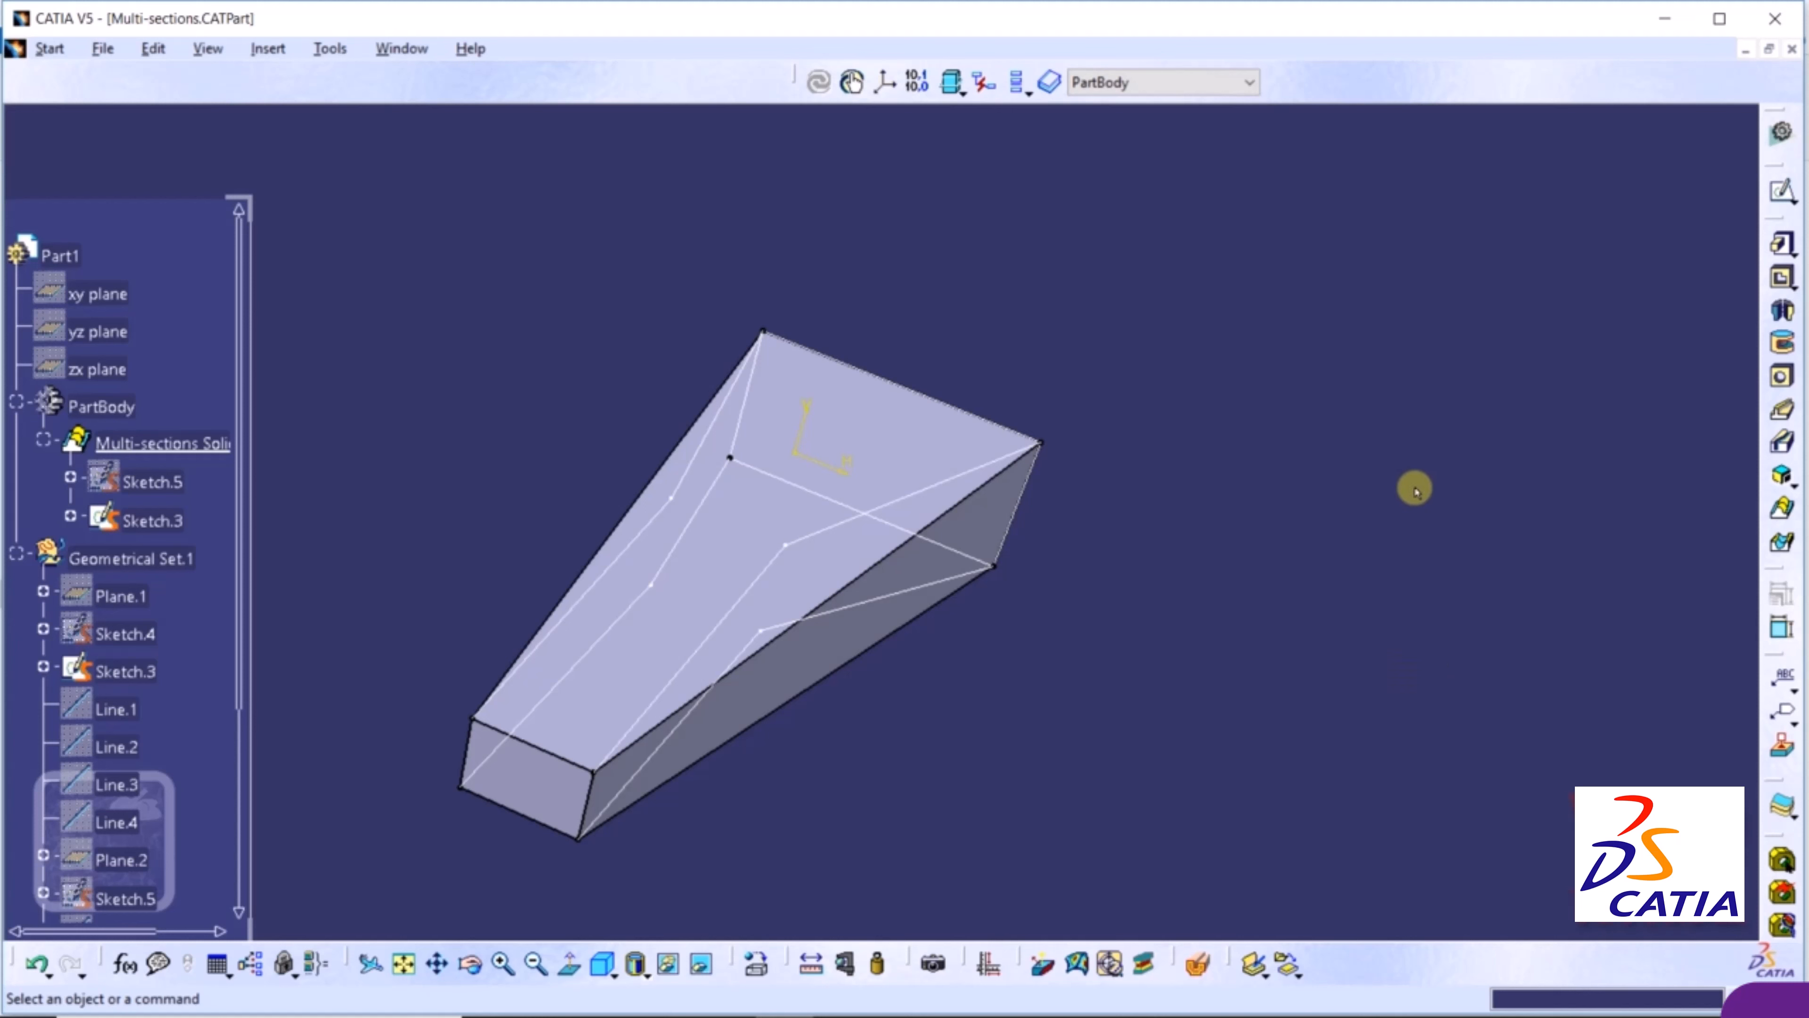
Open the part file Multi-sections 2 from the 3D Basics folder
click(103, 49)
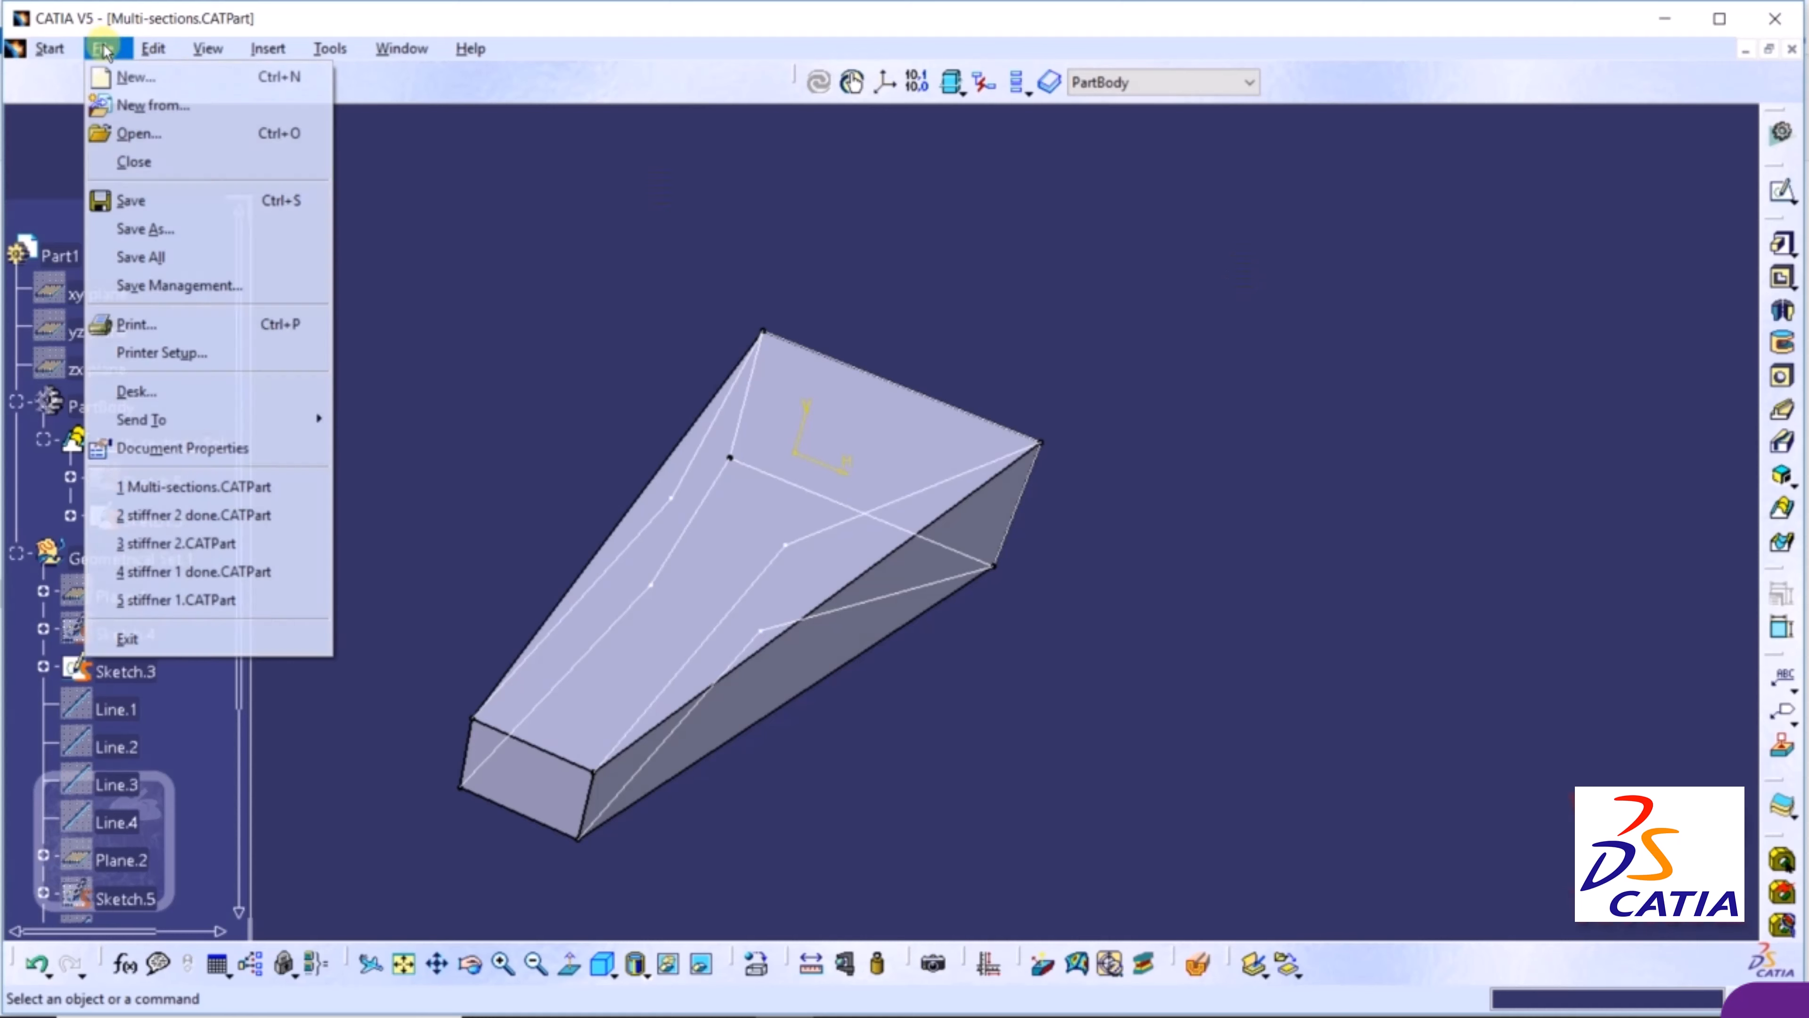
click(132, 134)
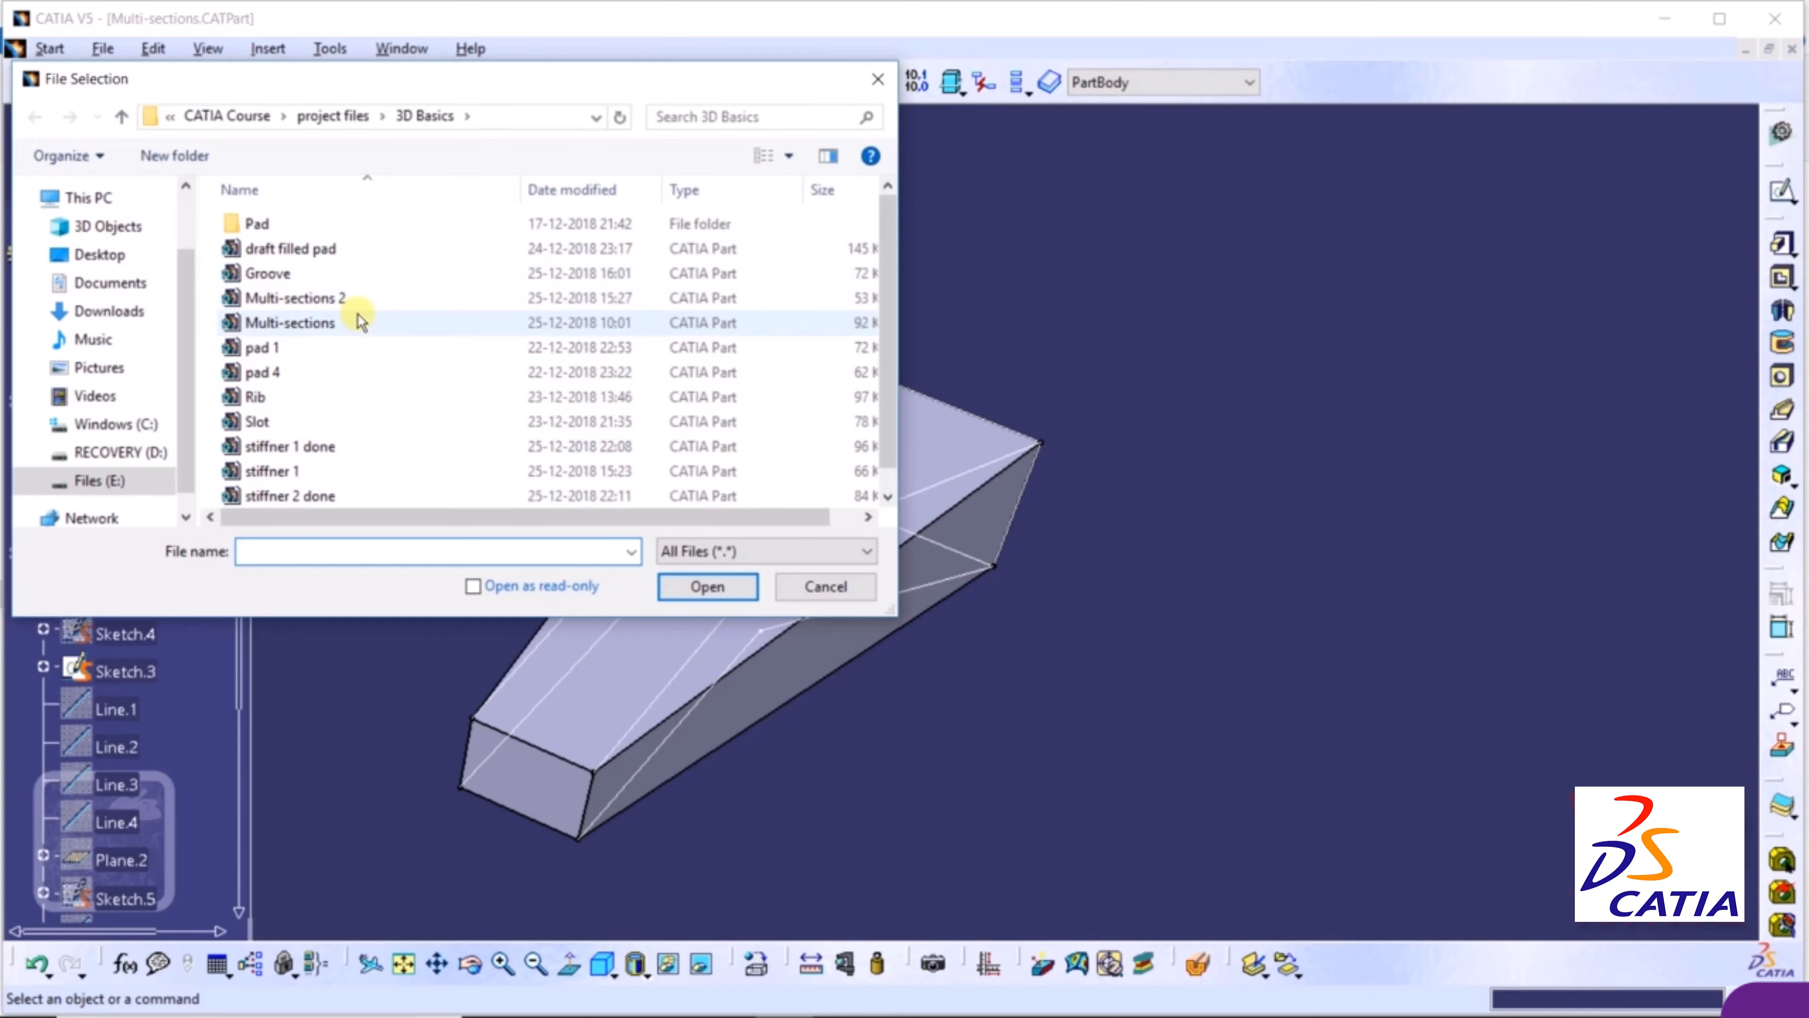
click(306, 300)
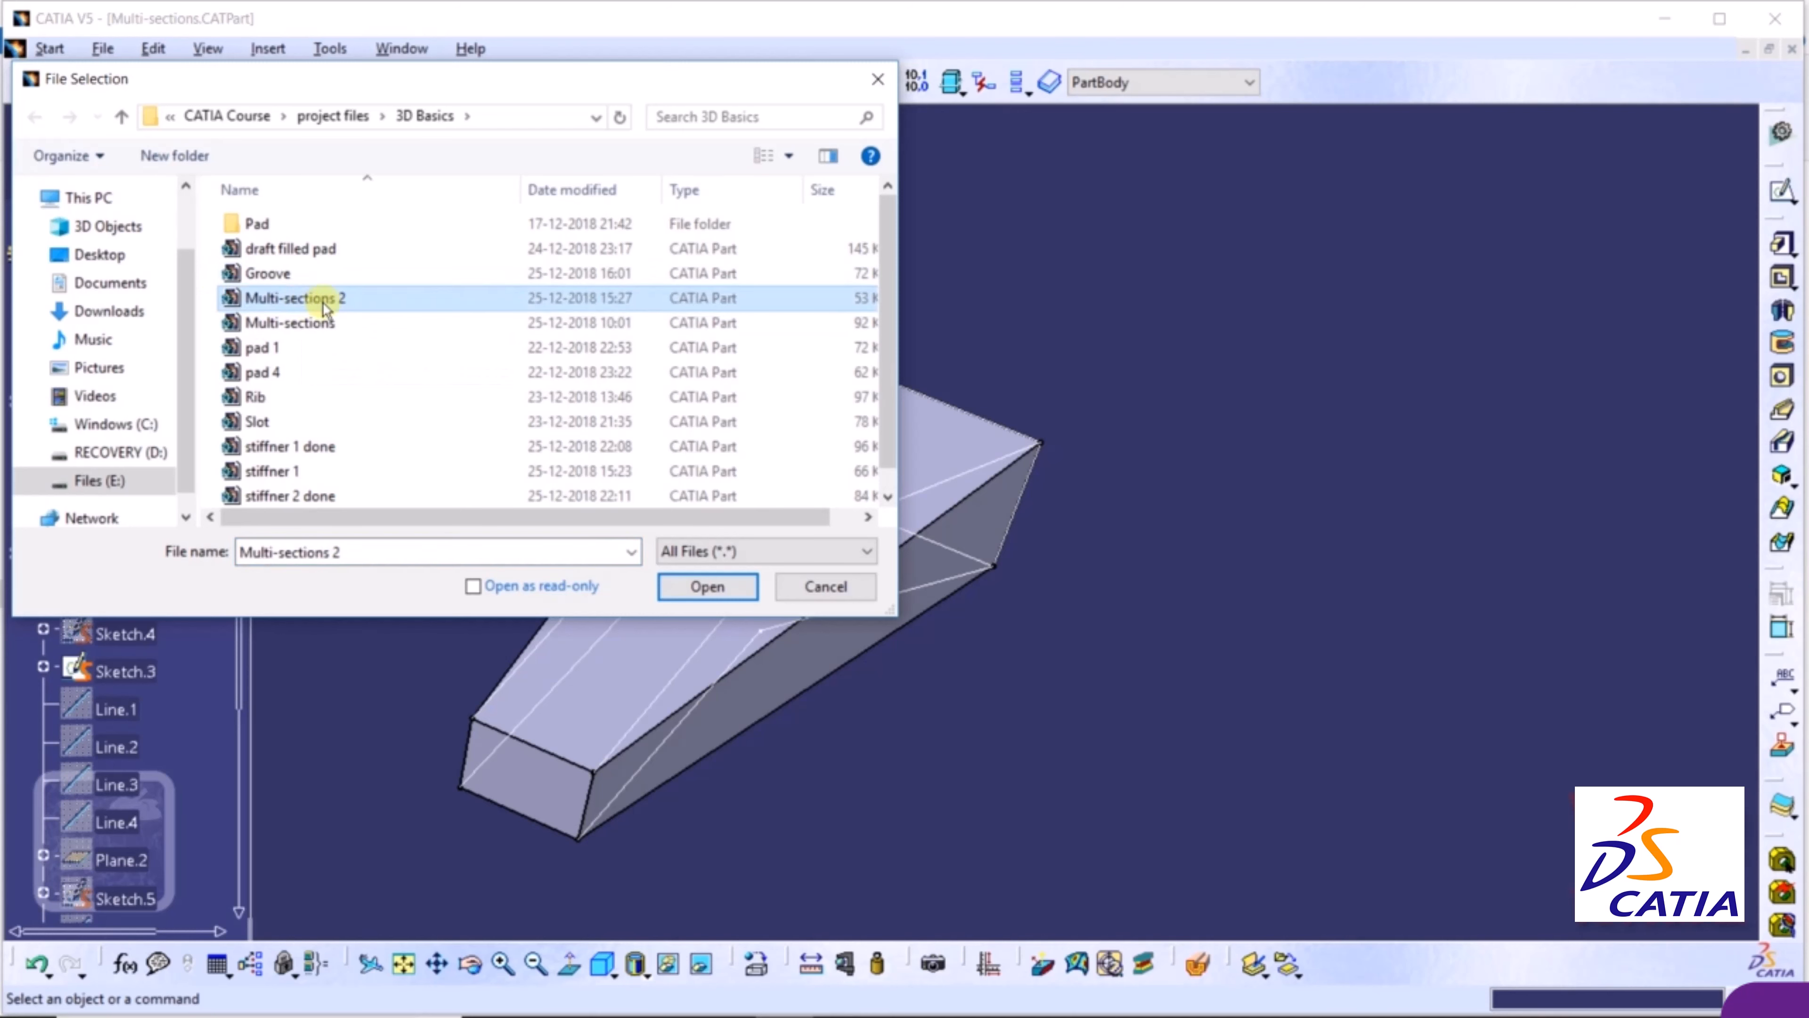
click(715, 591)
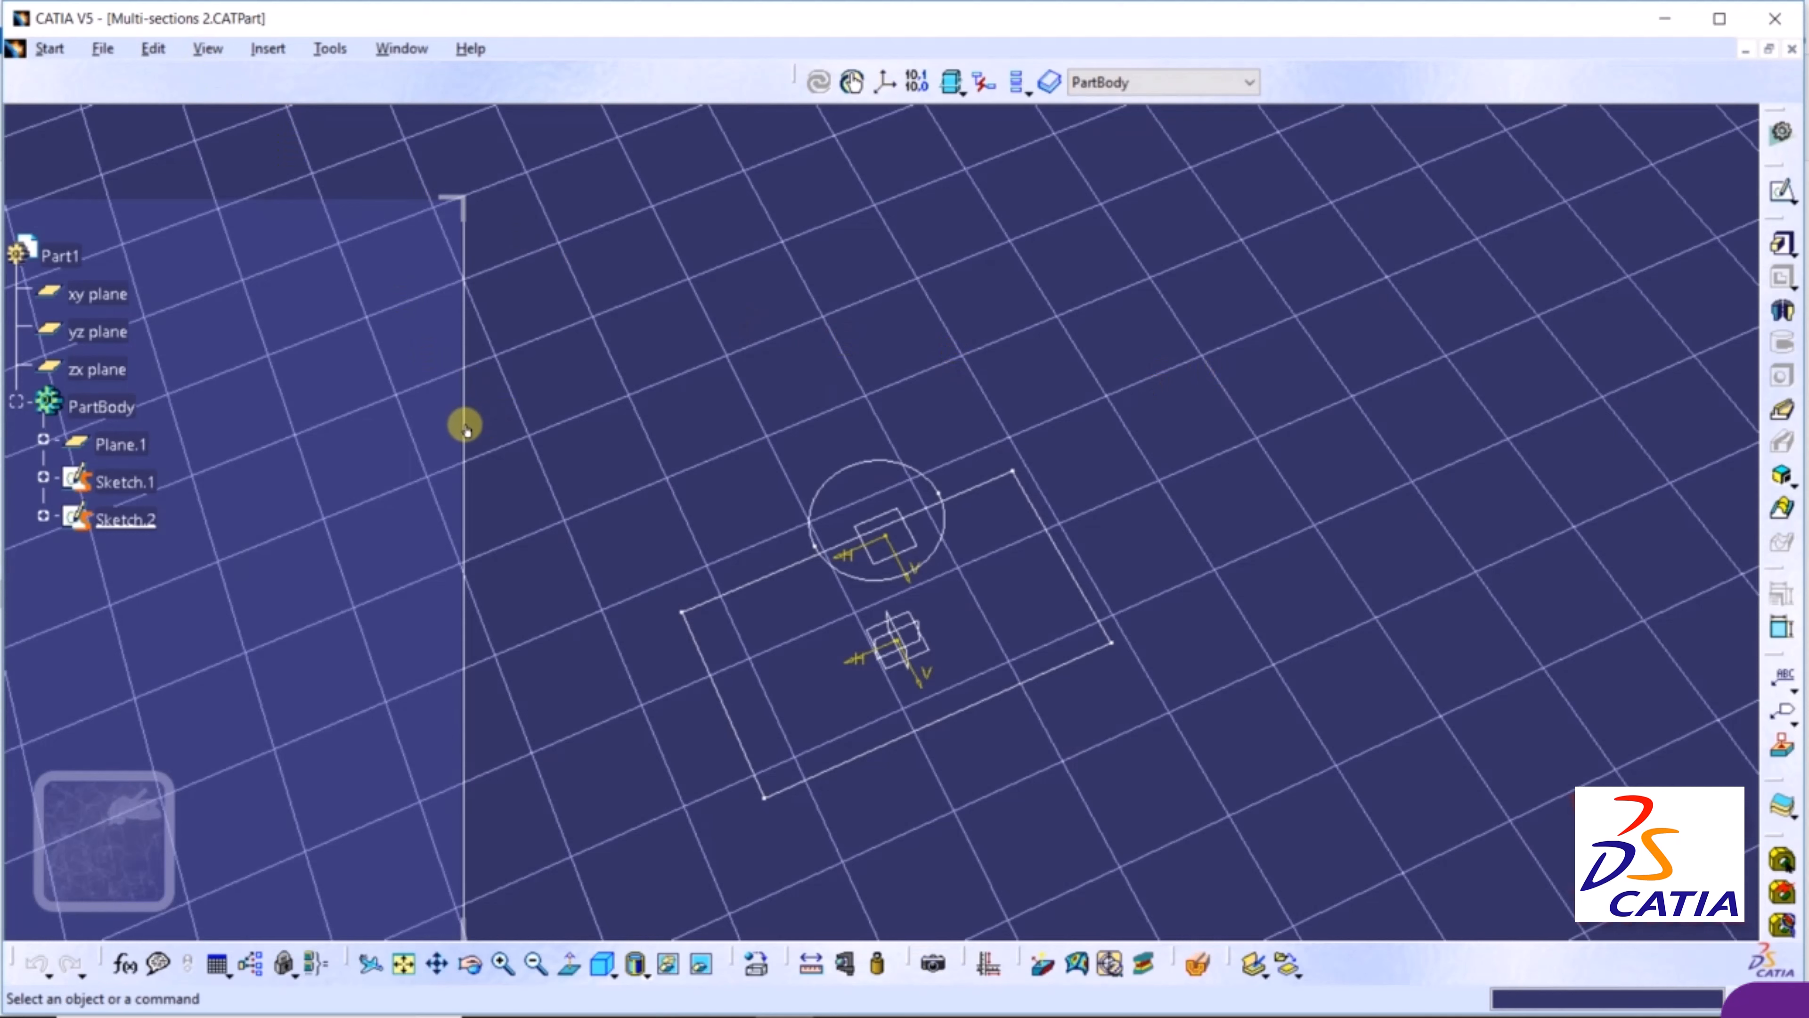
Narrow the specification tree area and hide the ground grid
drag(464, 420, 227, 427)
click(206, 49)
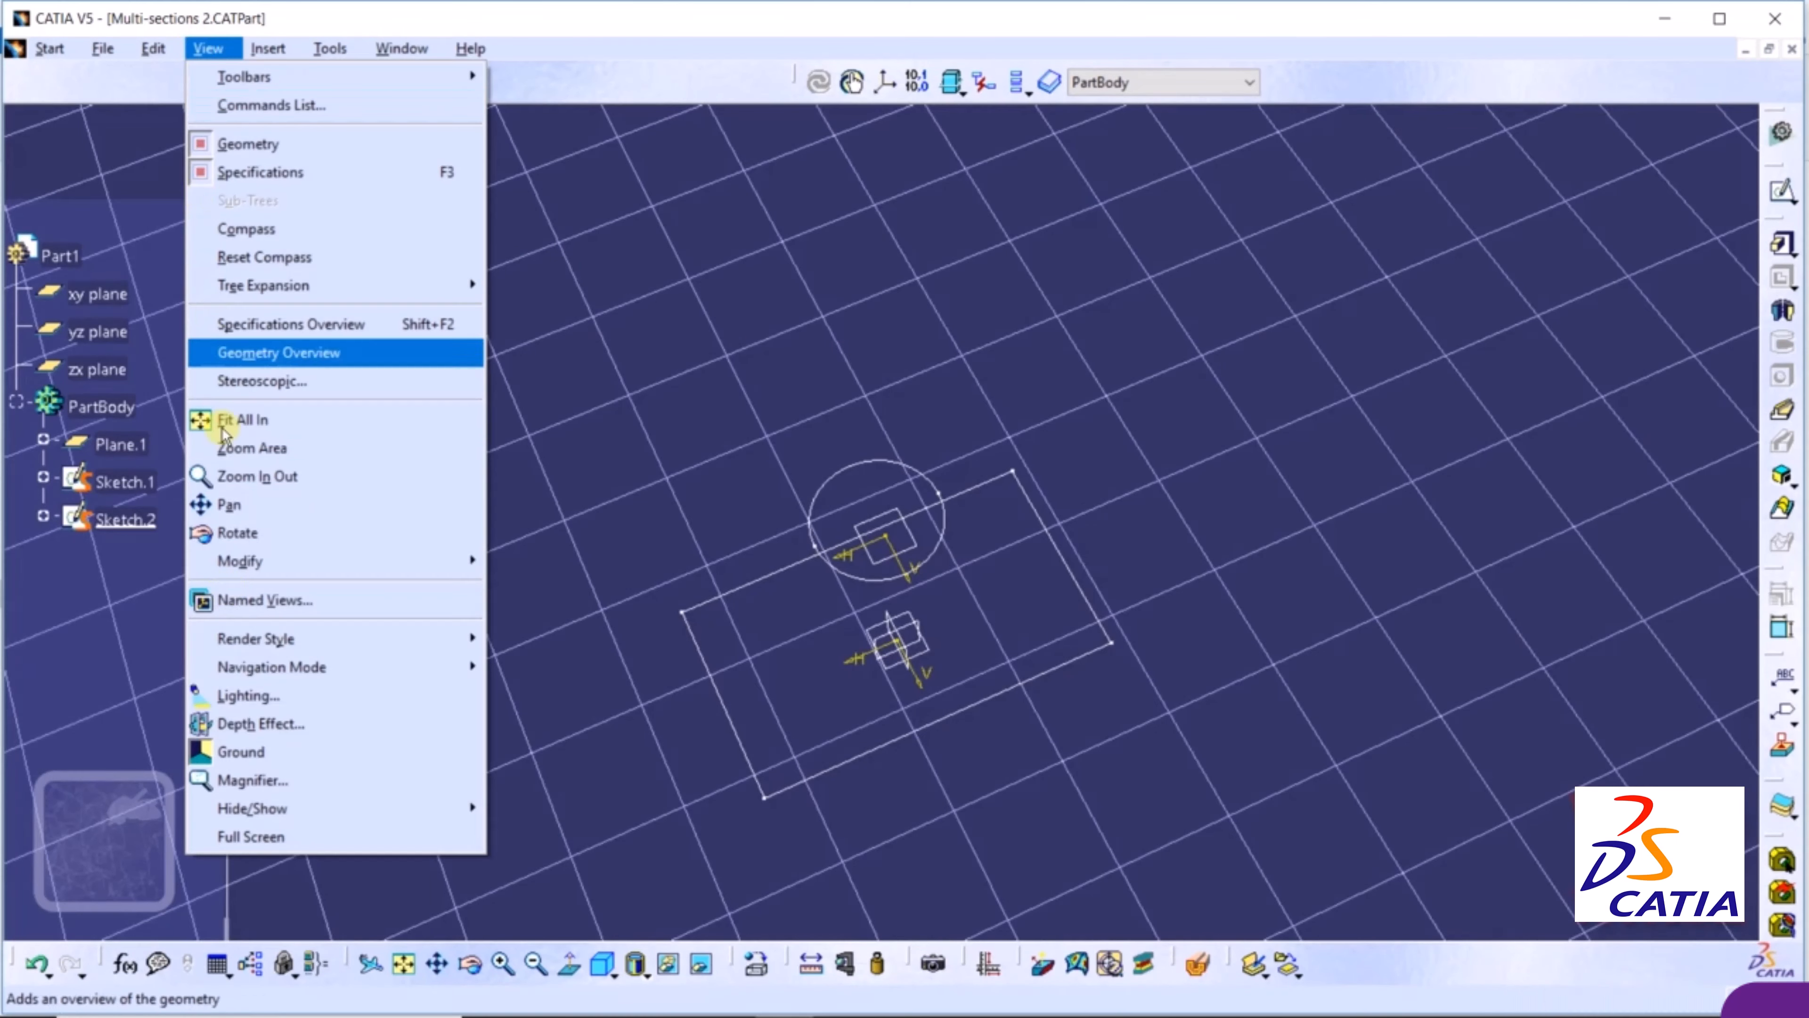
click(238, 754)
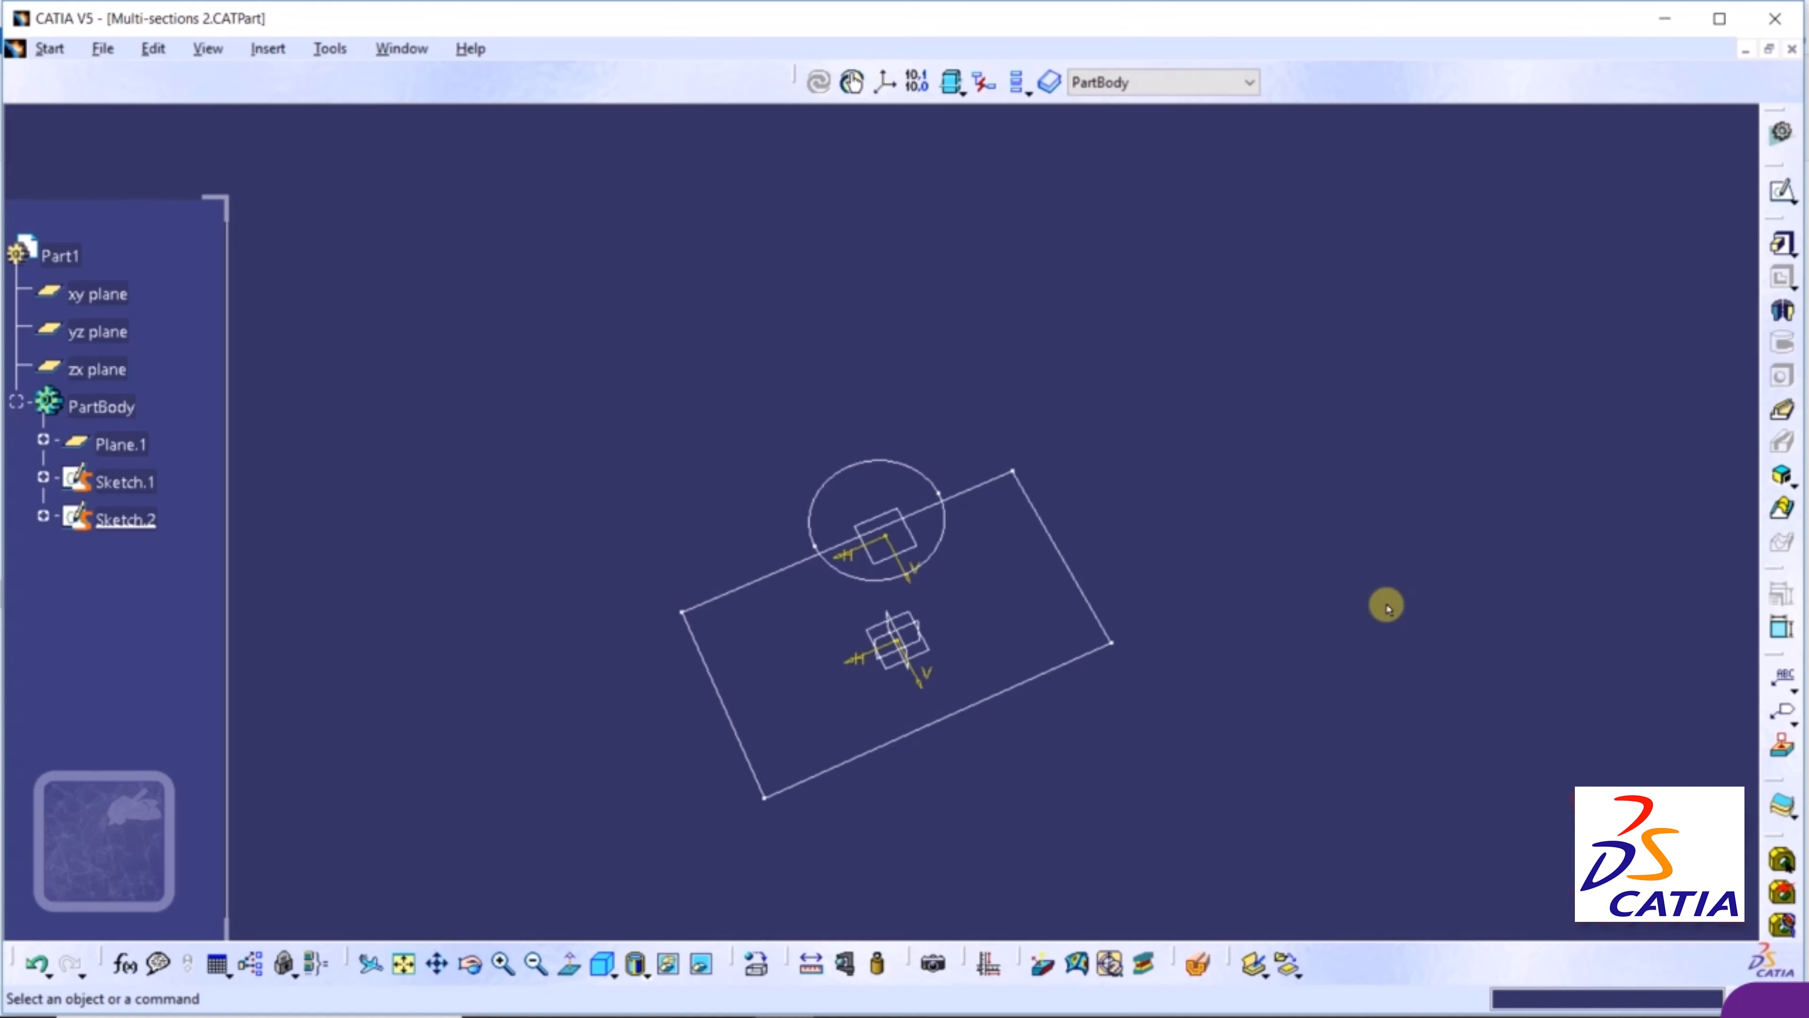
Define a multi-sections solid from the rectangle Sketch.1 to the circle Sketch.2 and preview it
click(1785, 510)
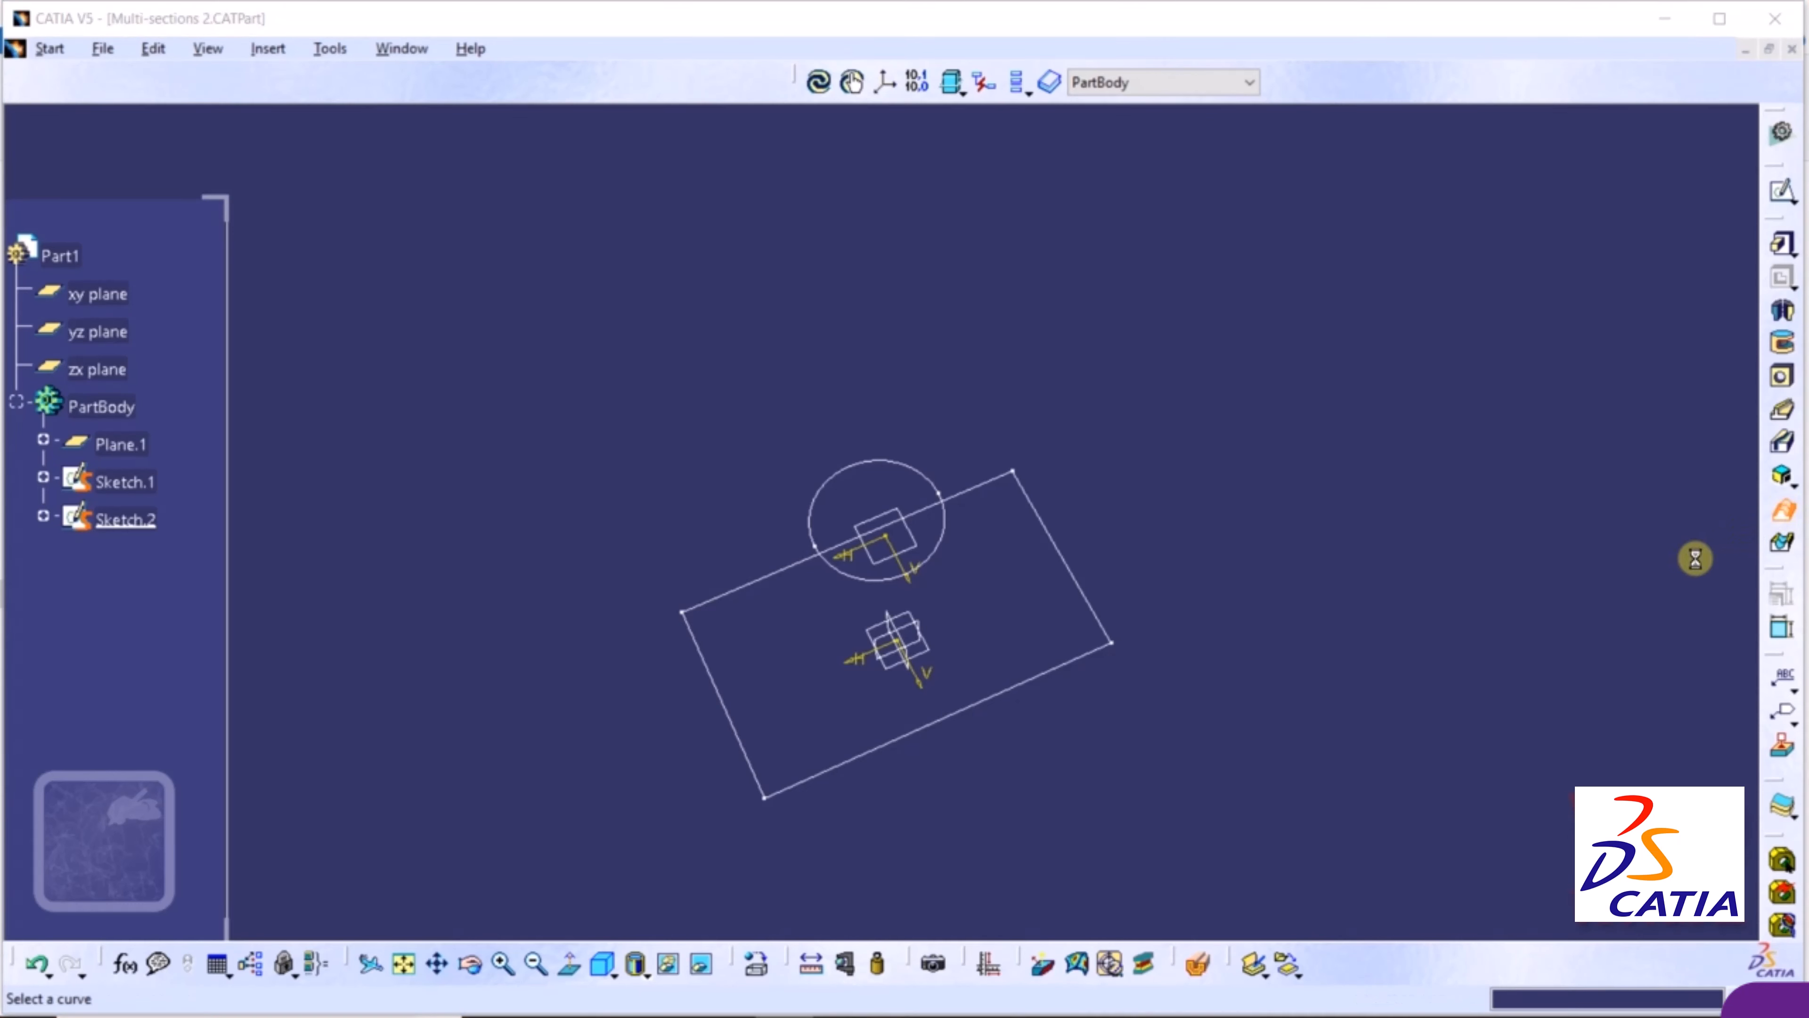
click(1072, 581)
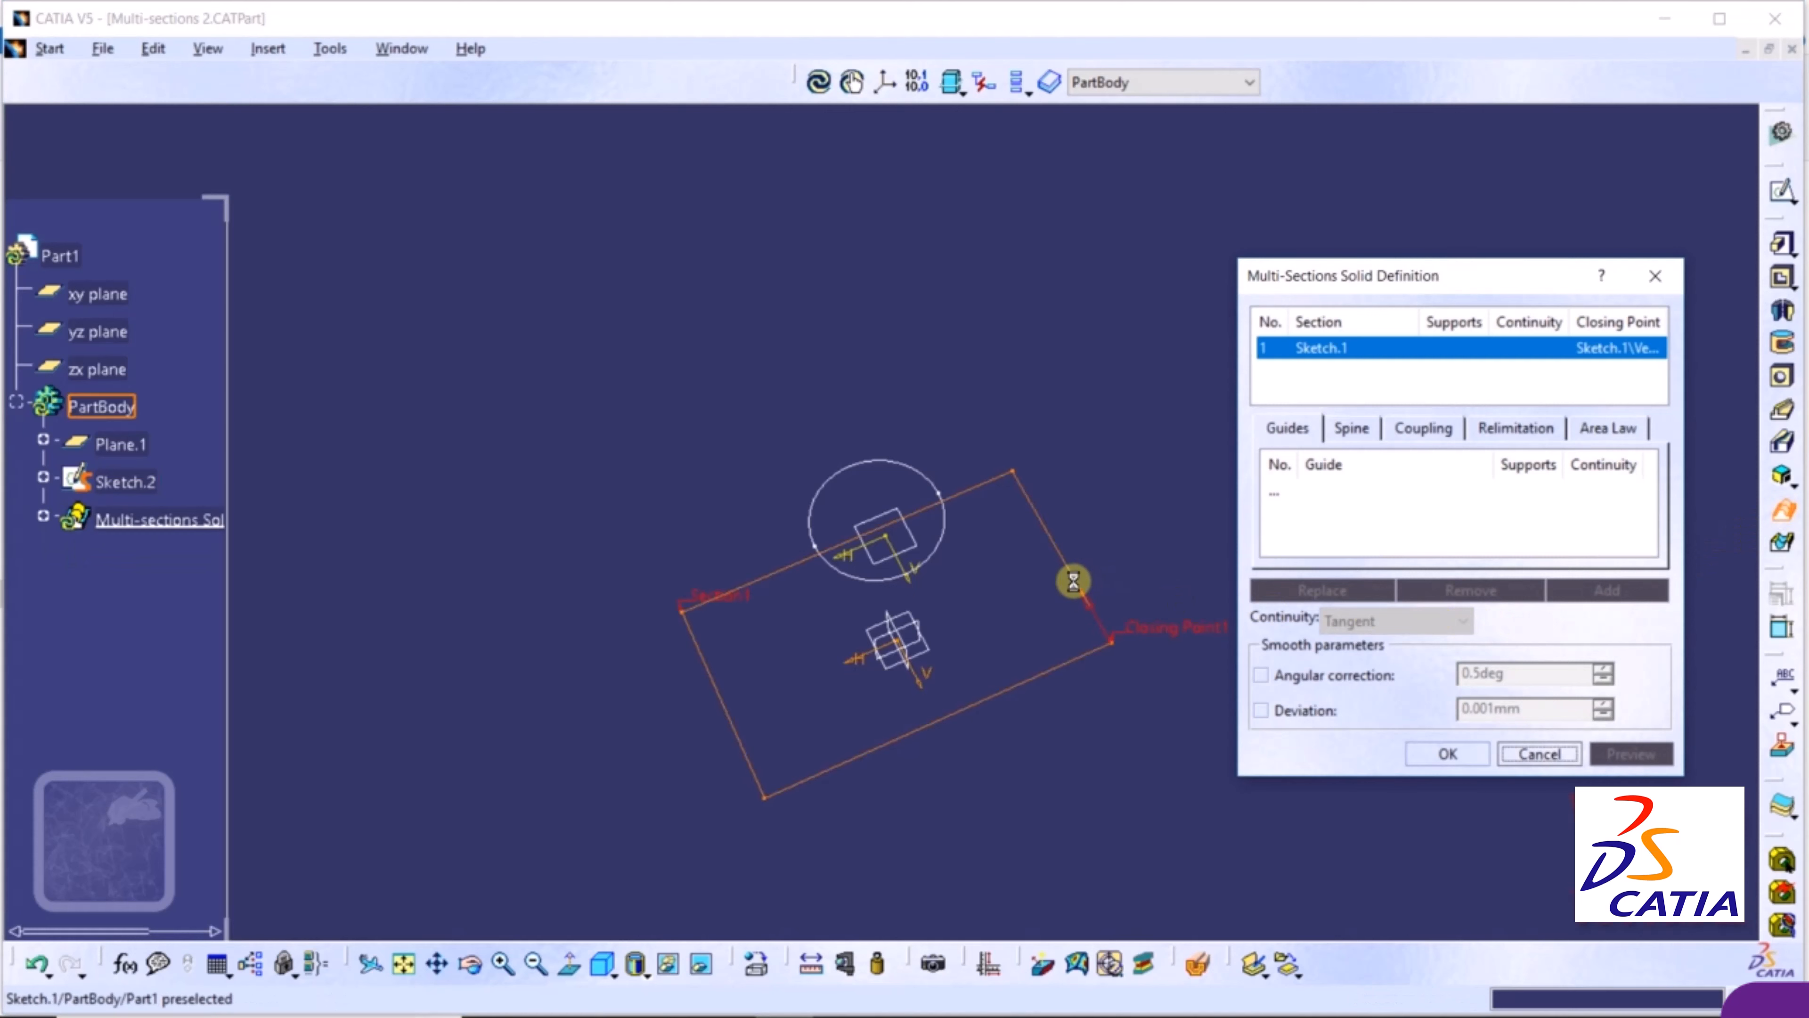
click(901, 467)
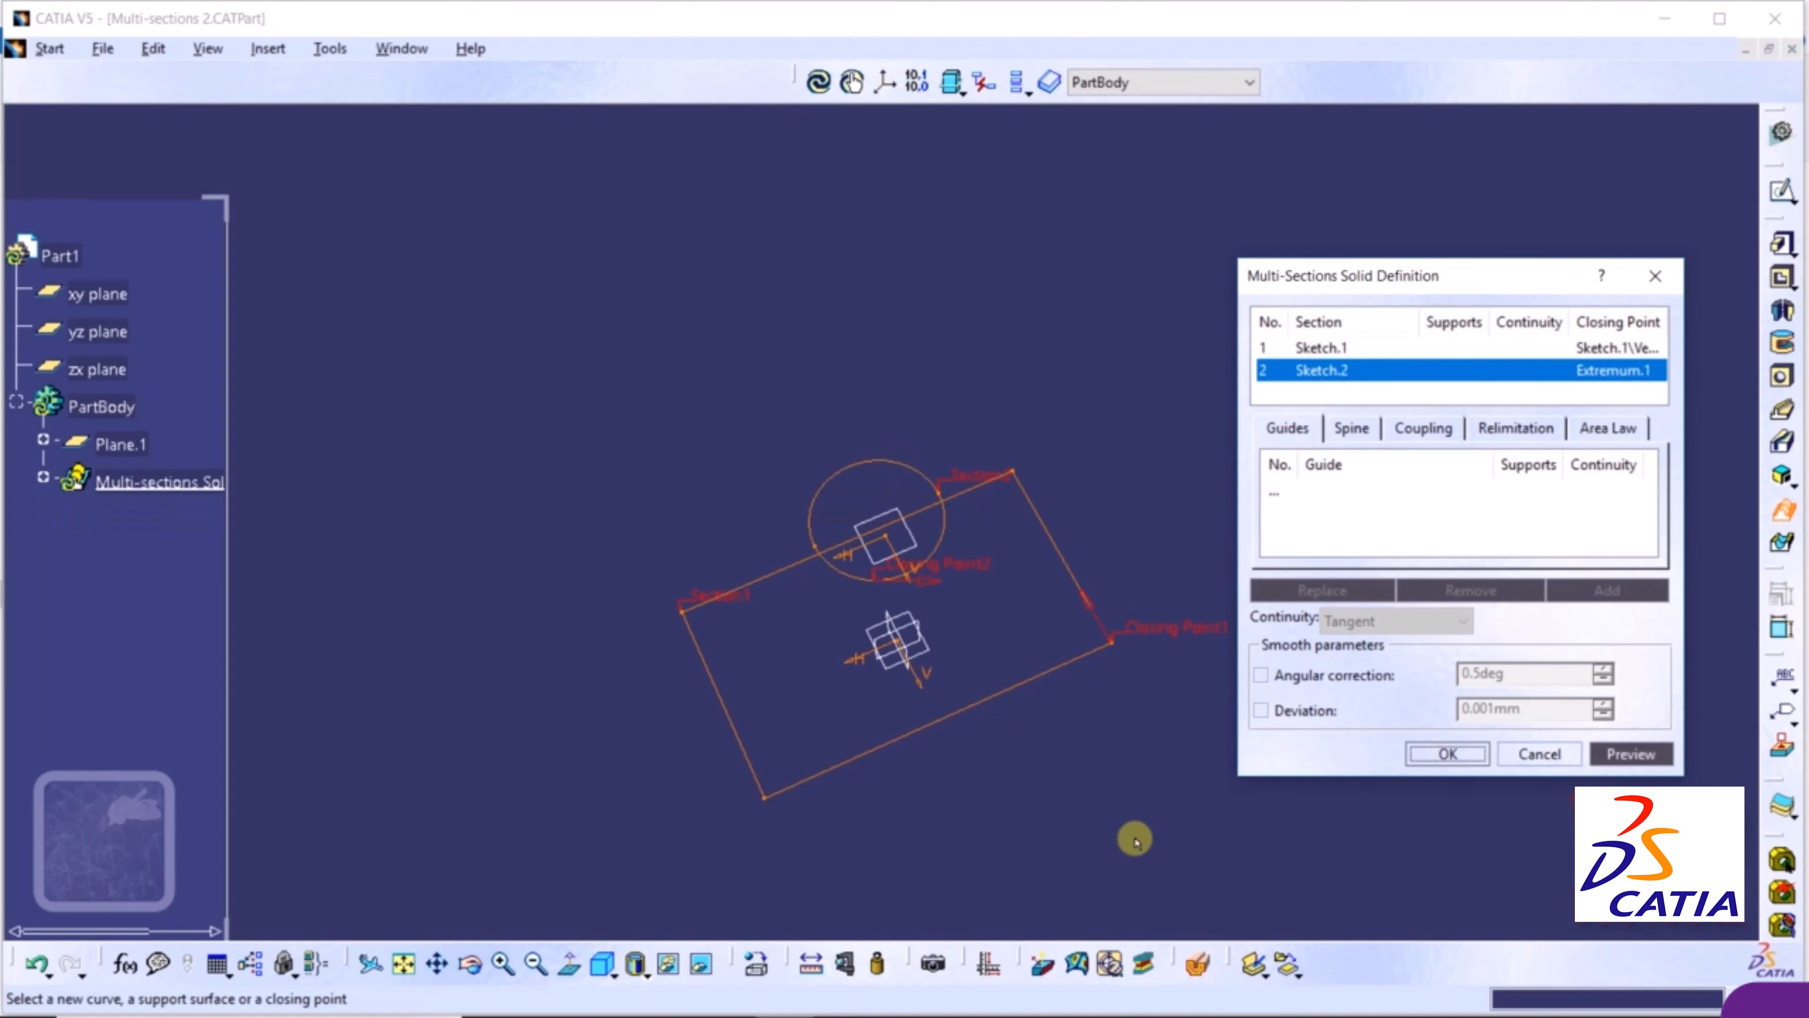
click(1632, 754)
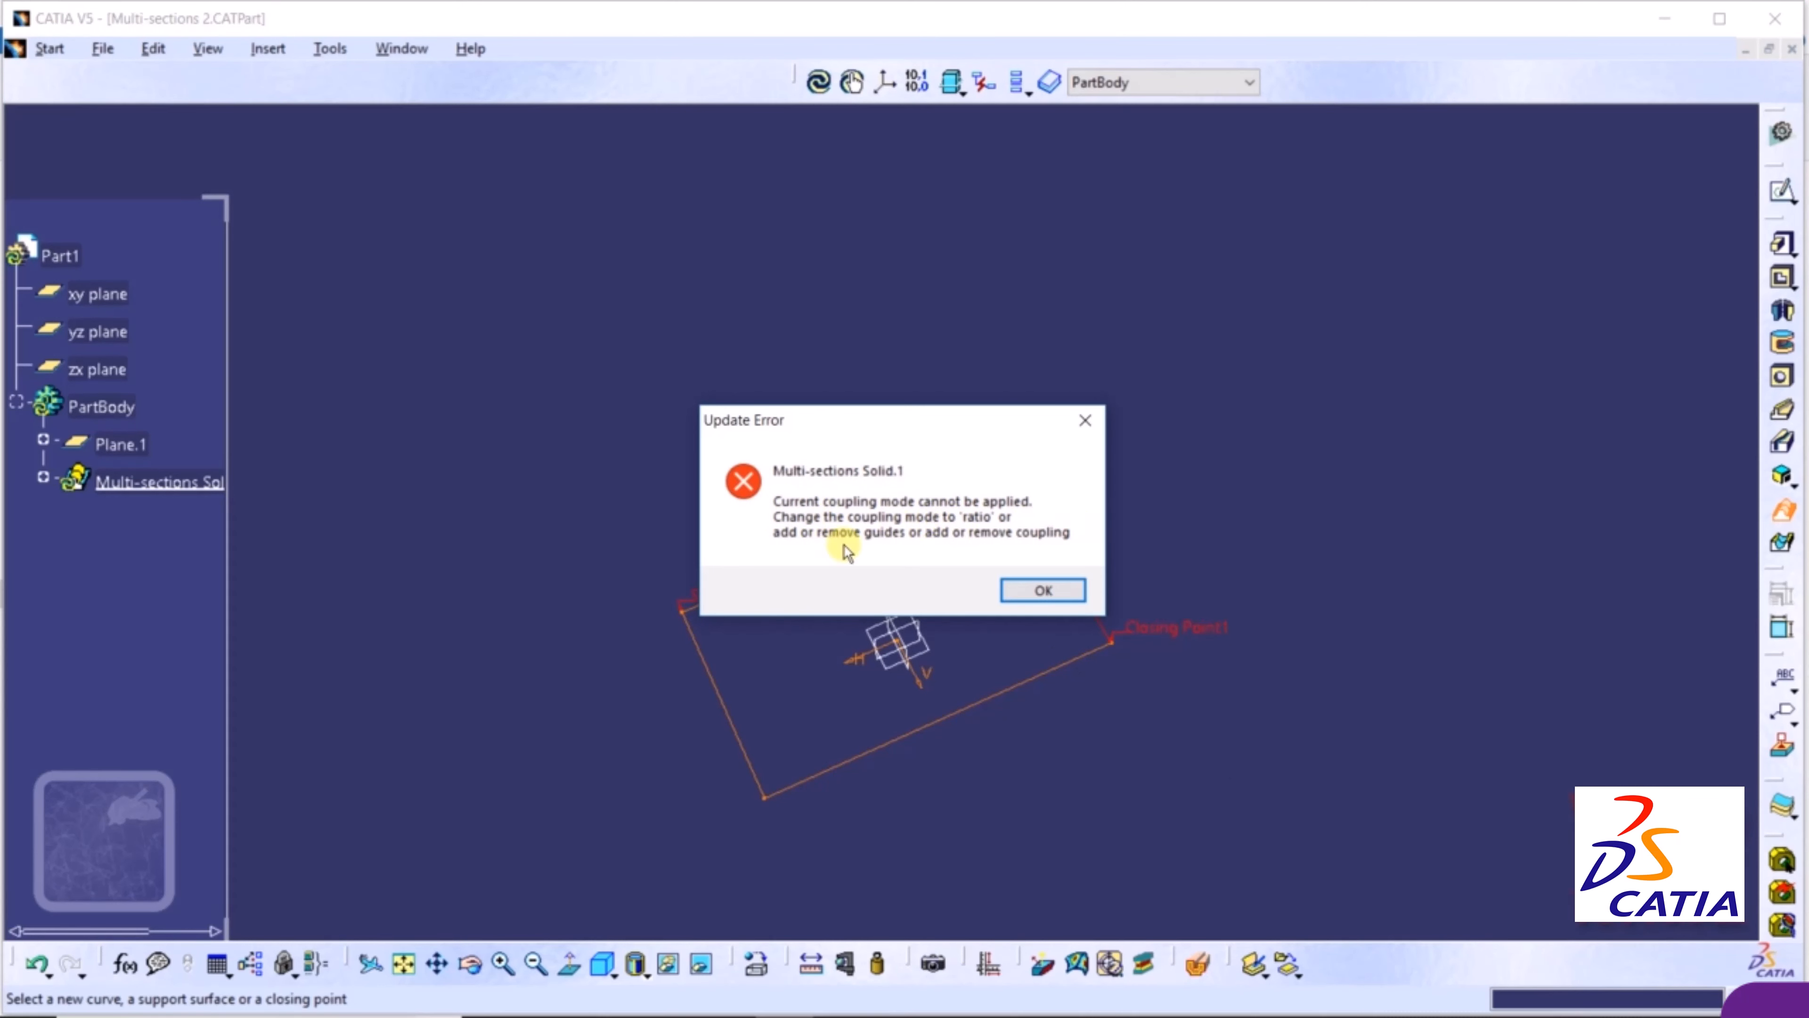
click(1064, 592)
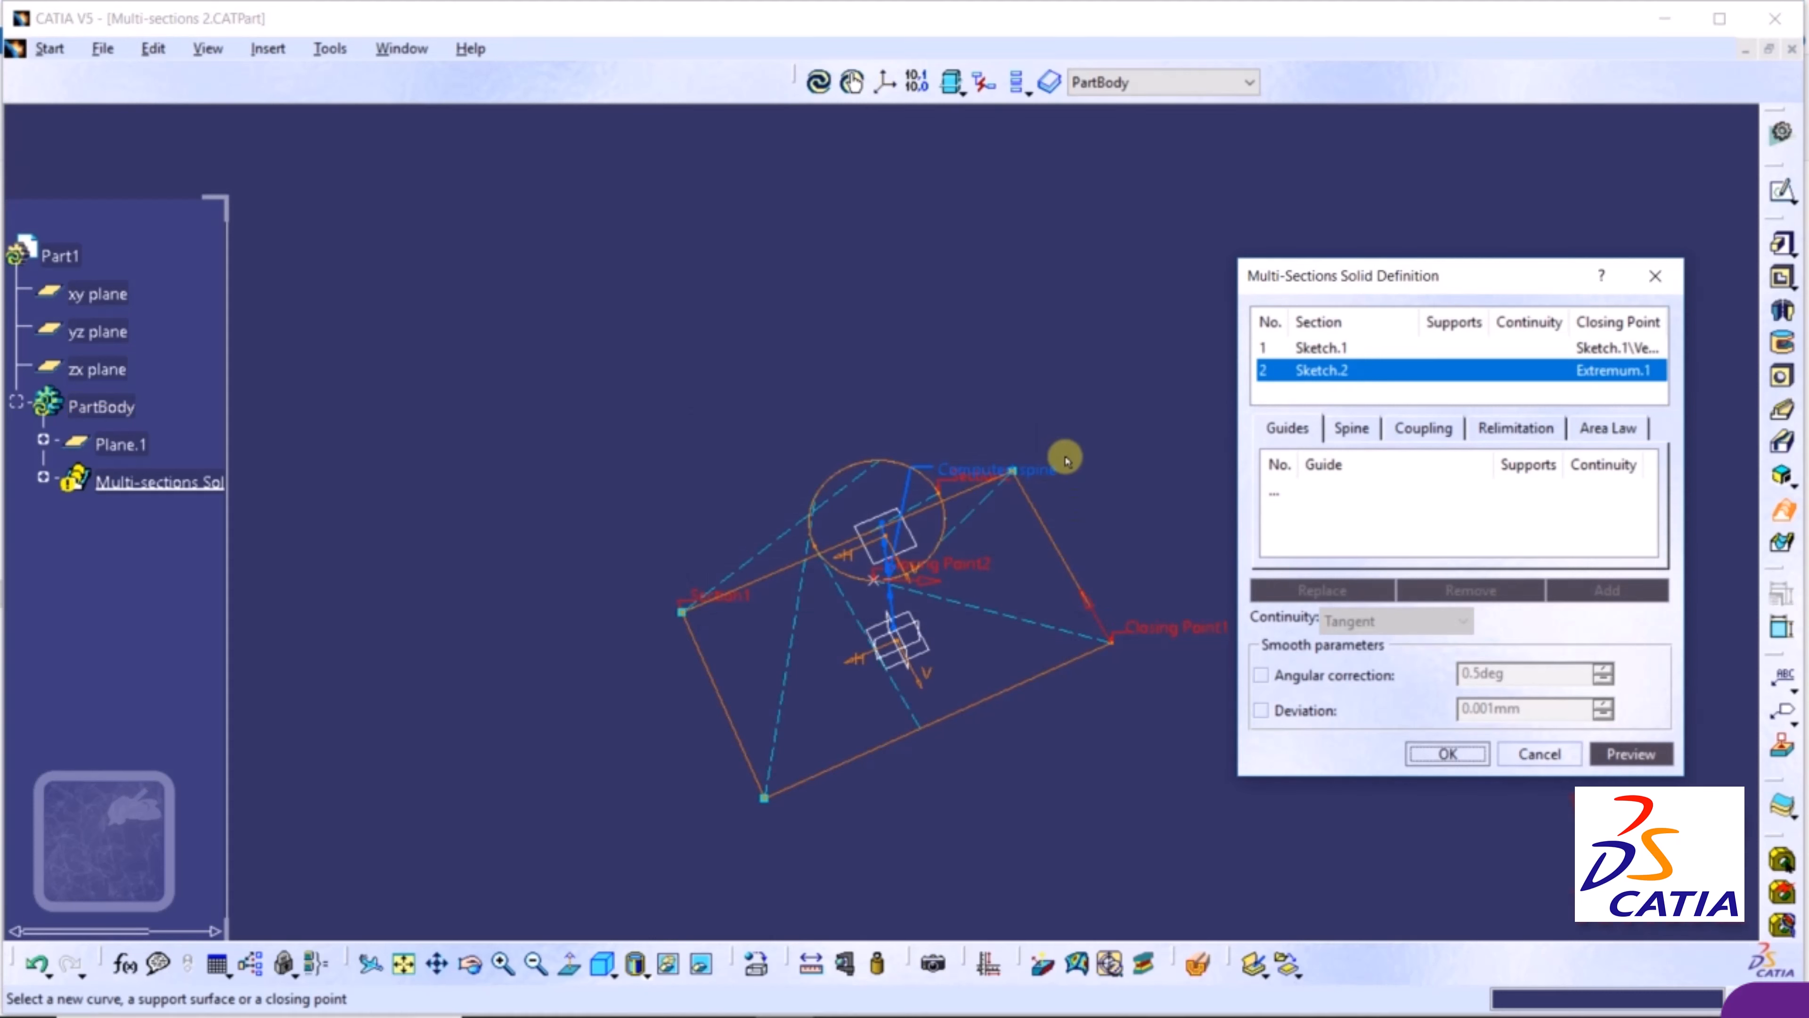
Set the sections coupling of the rectangle-to-circle solid to Ratio, preview it and accept the definition
middle_drag(1099, 555, 1253, 448)
click(1098, 554)
mouse_move(506, 470)
middle_down()
mouse_move(481, 339)
mouse_move(452, 343)
middle_up()
middle_drag(1064, 765, 924, 728)
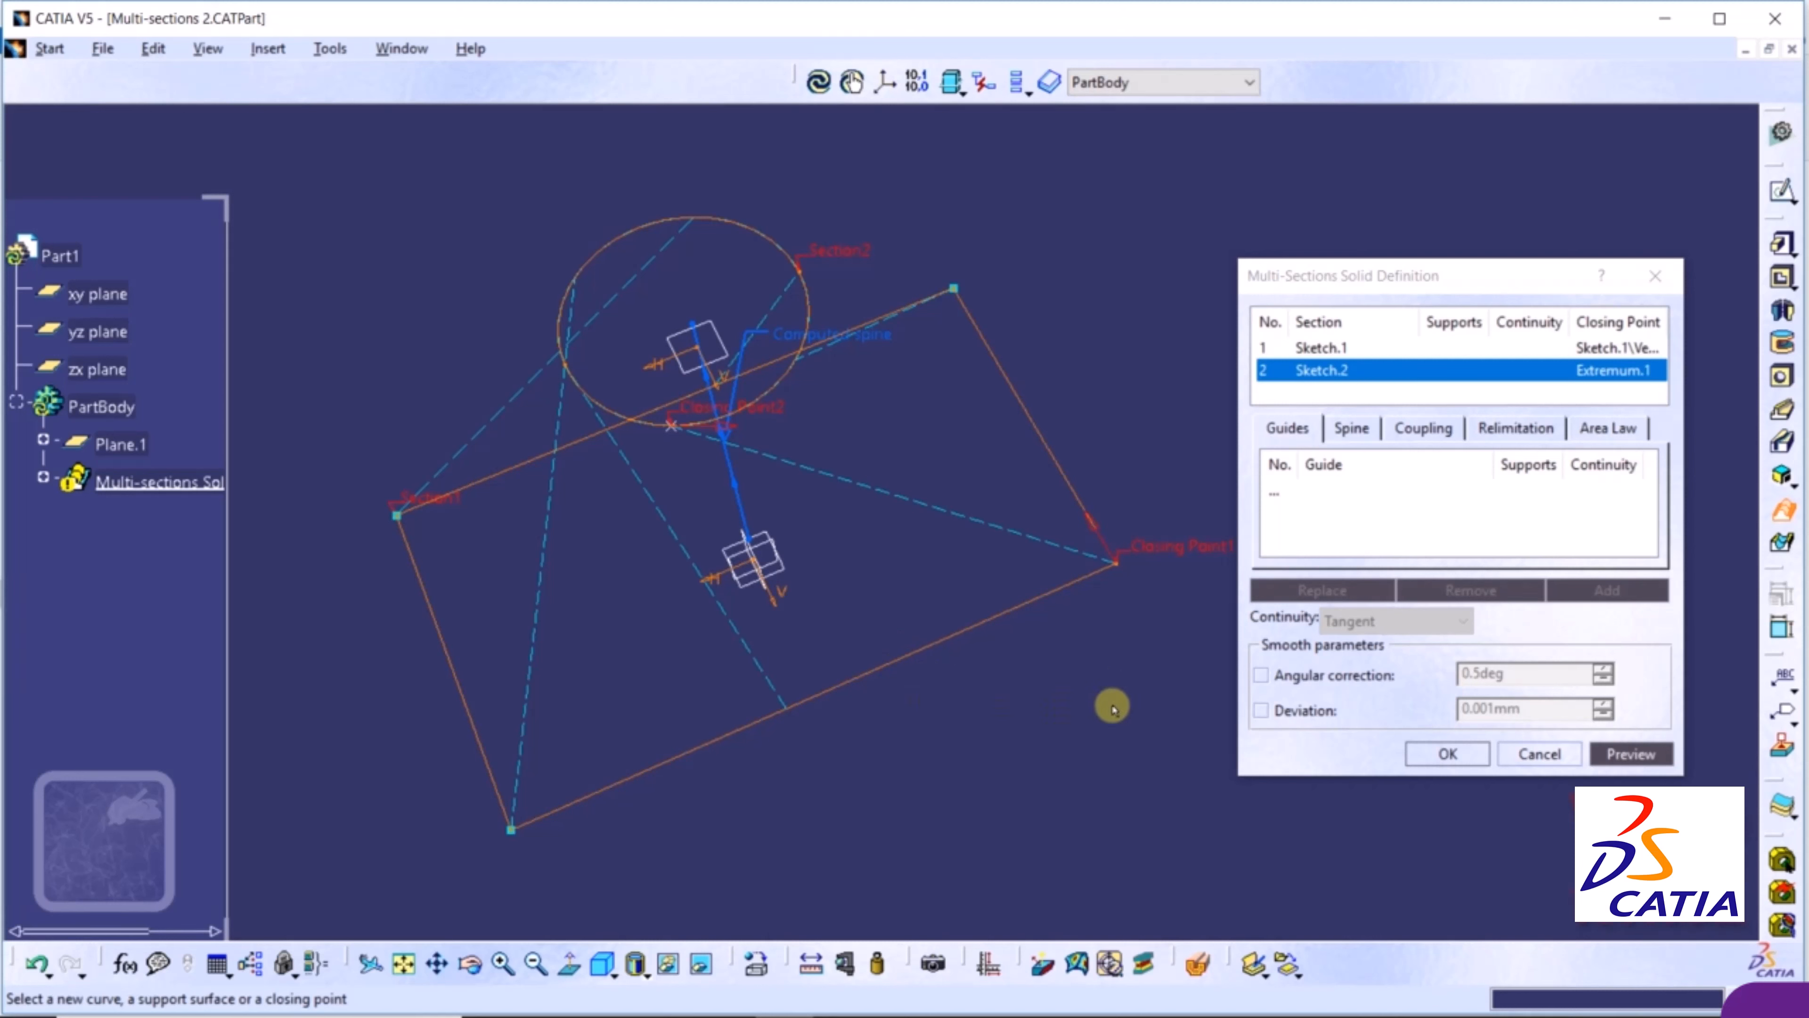
click(1424, 427)
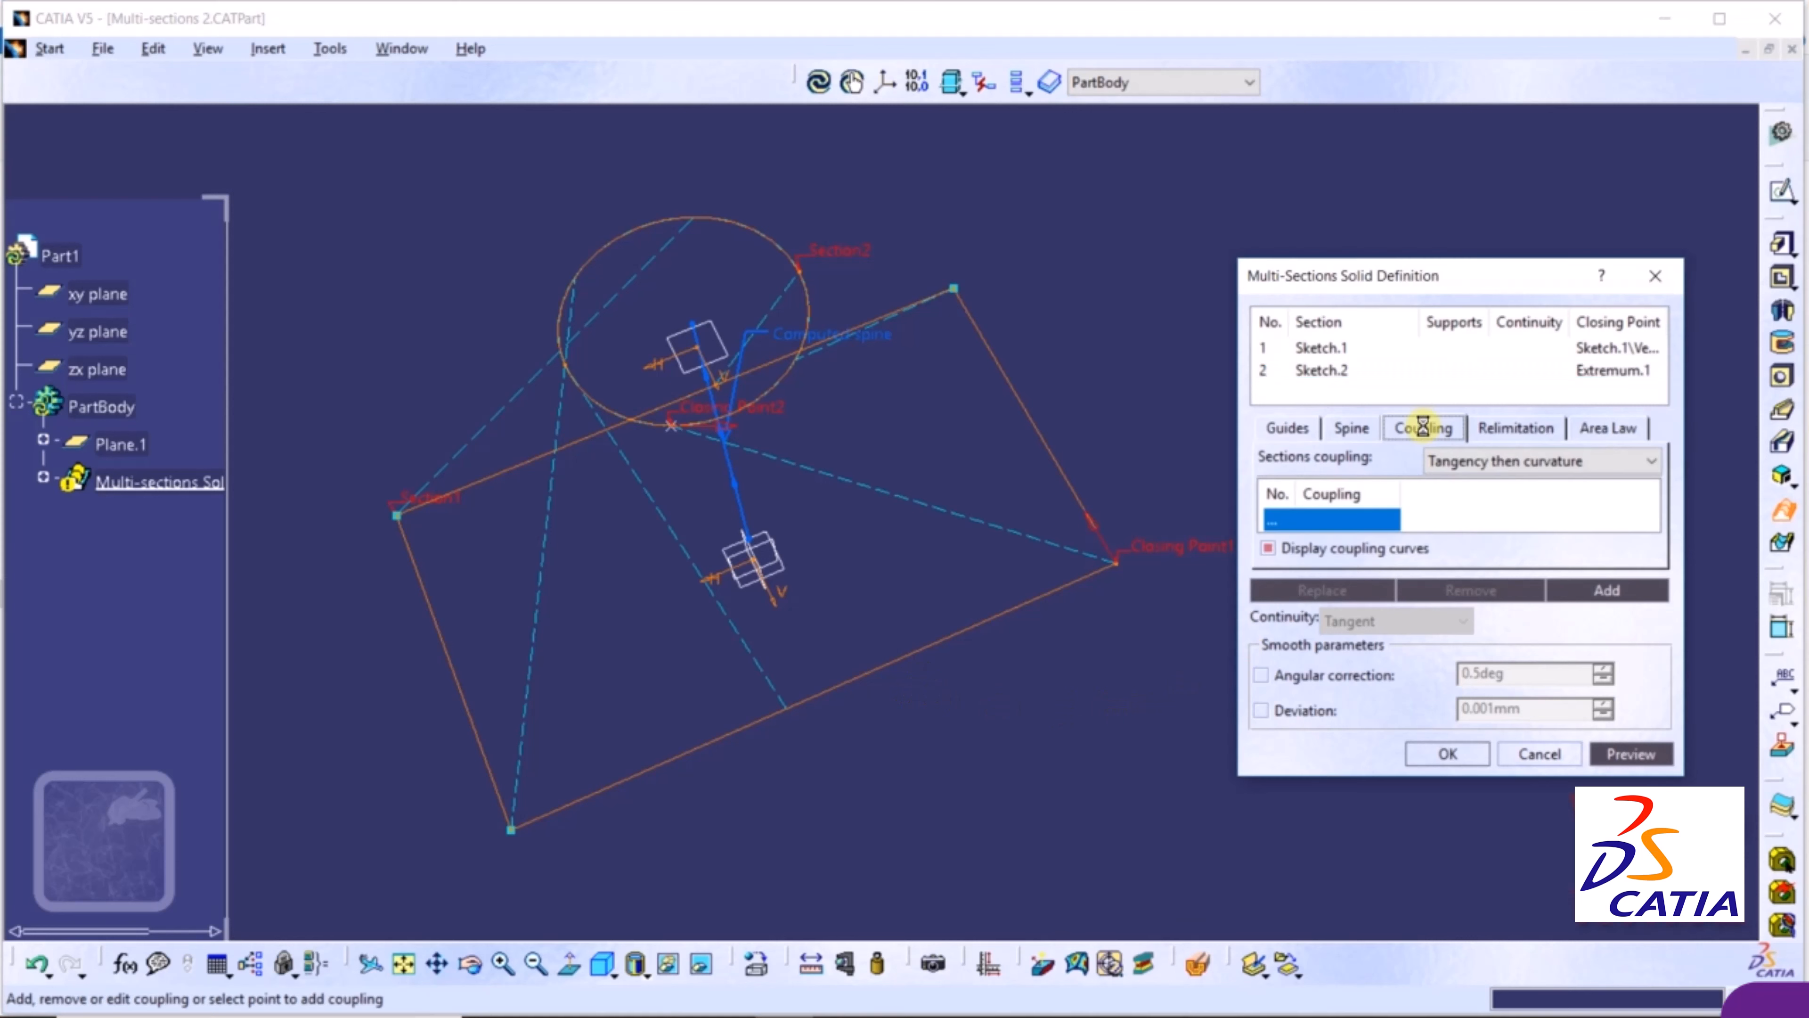
click(1482, 463)
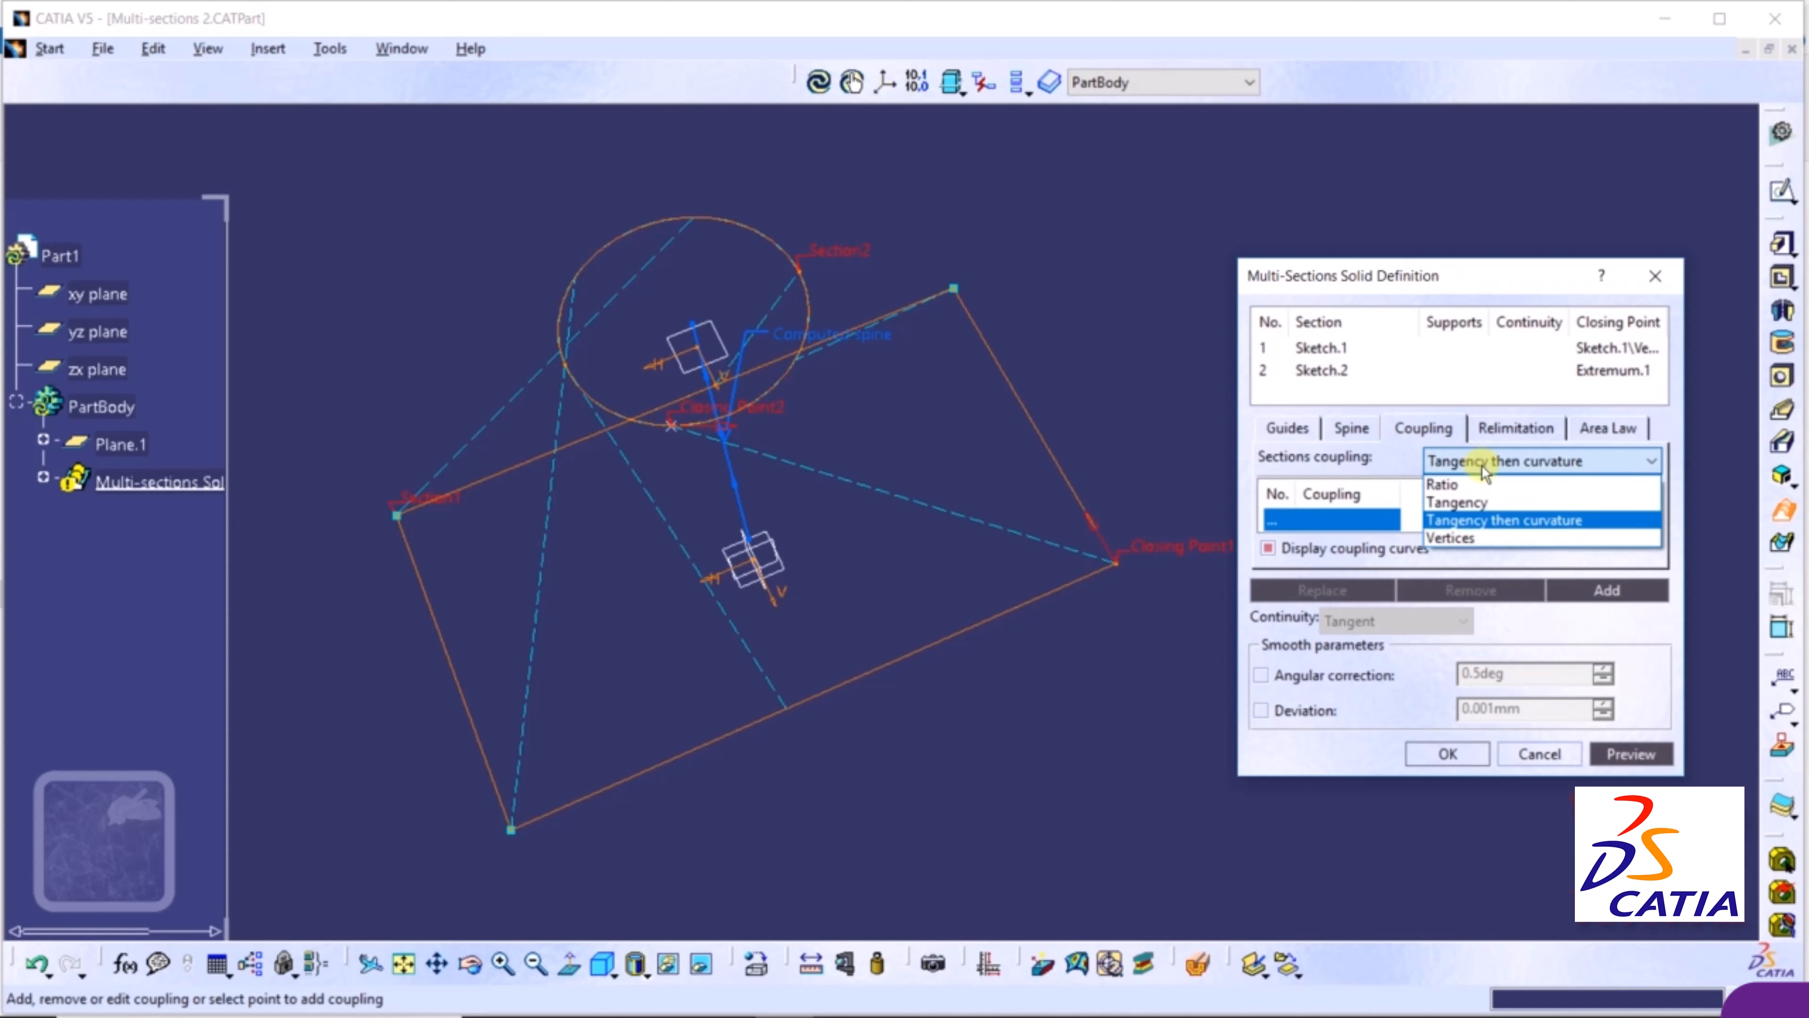
click(1476, 492)
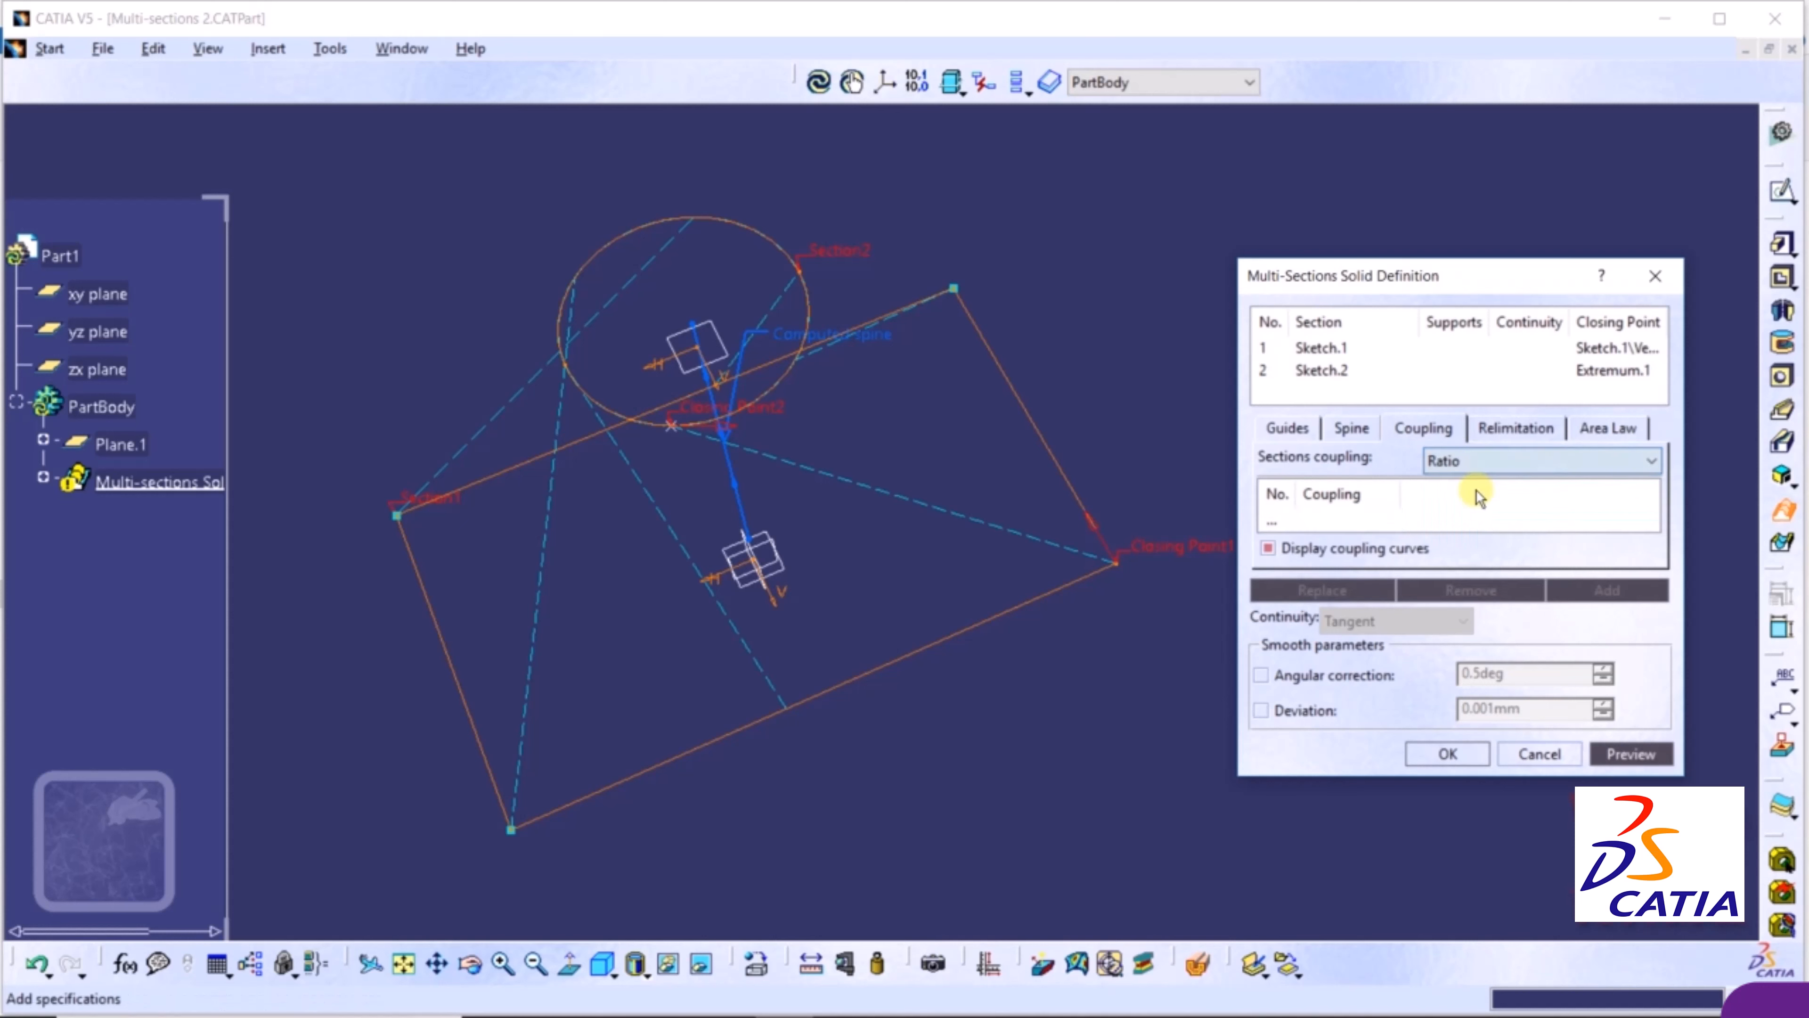
click(1637, 755)
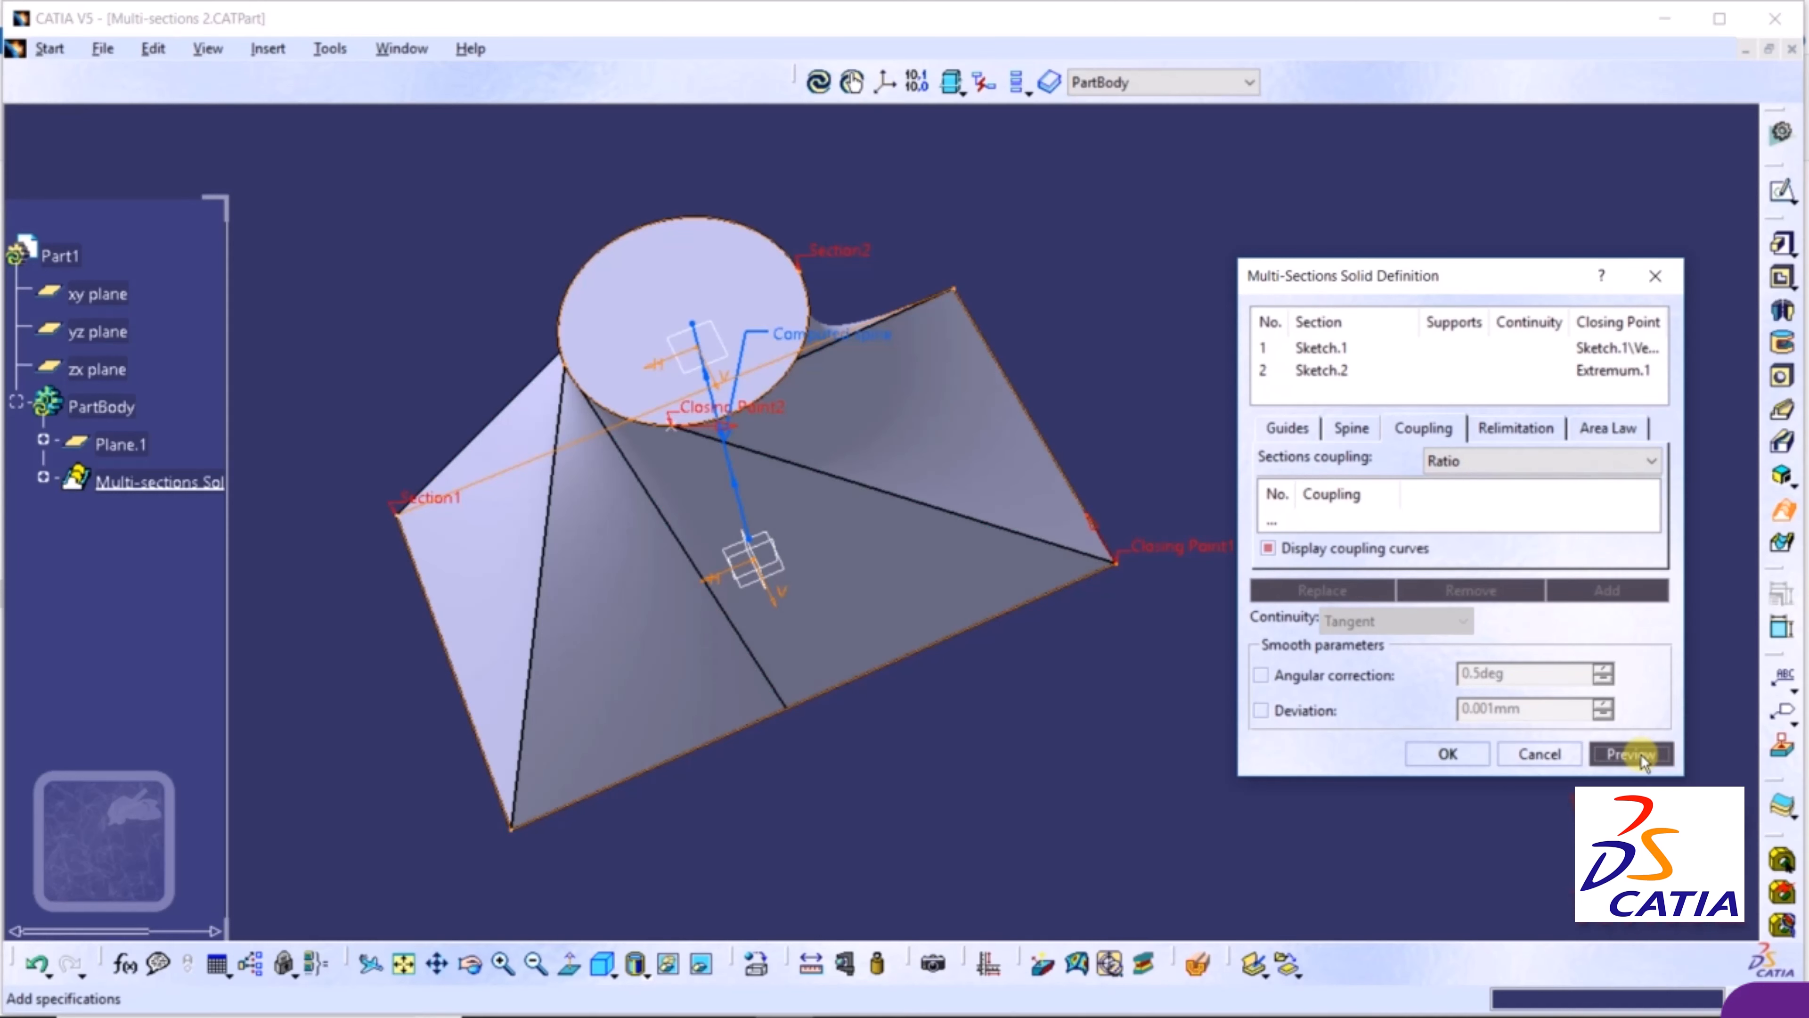
click(1448, 753)
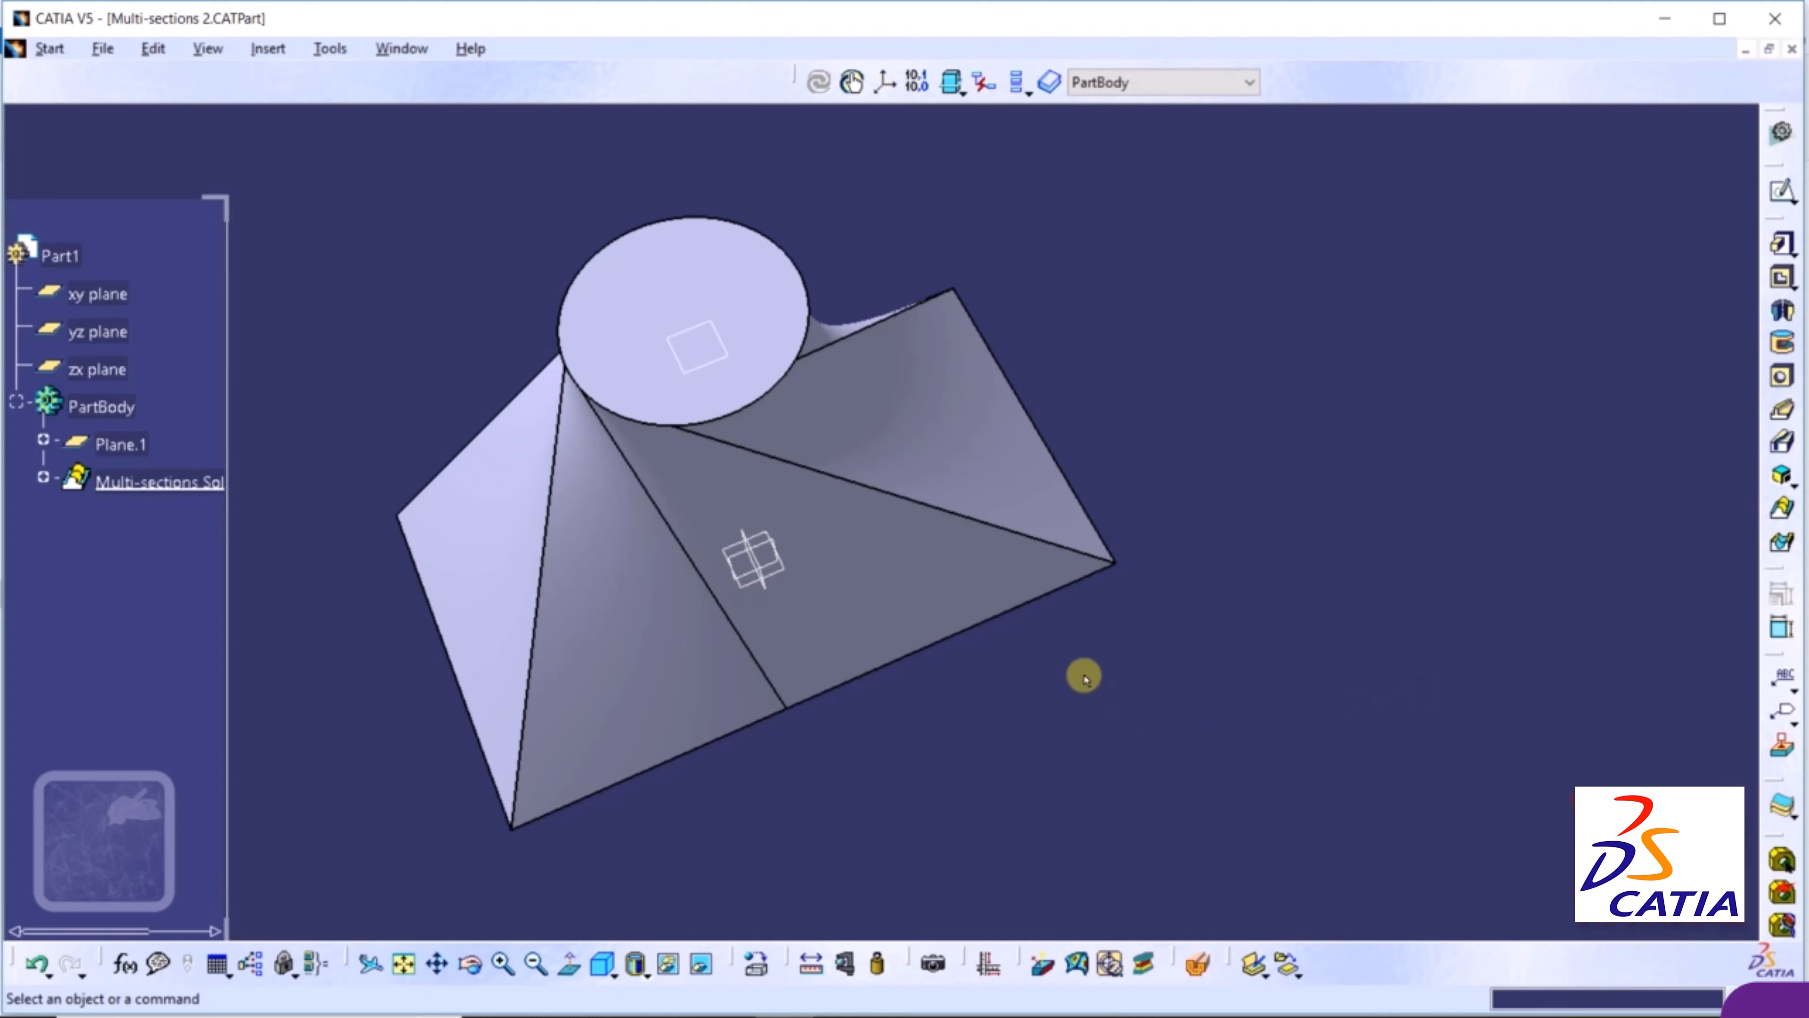
Inspect the solid from several sides, and delete Multi-sections Solid.1 while keeping its aggregated elements
middle_drag(1082, 676, 1084, 677)
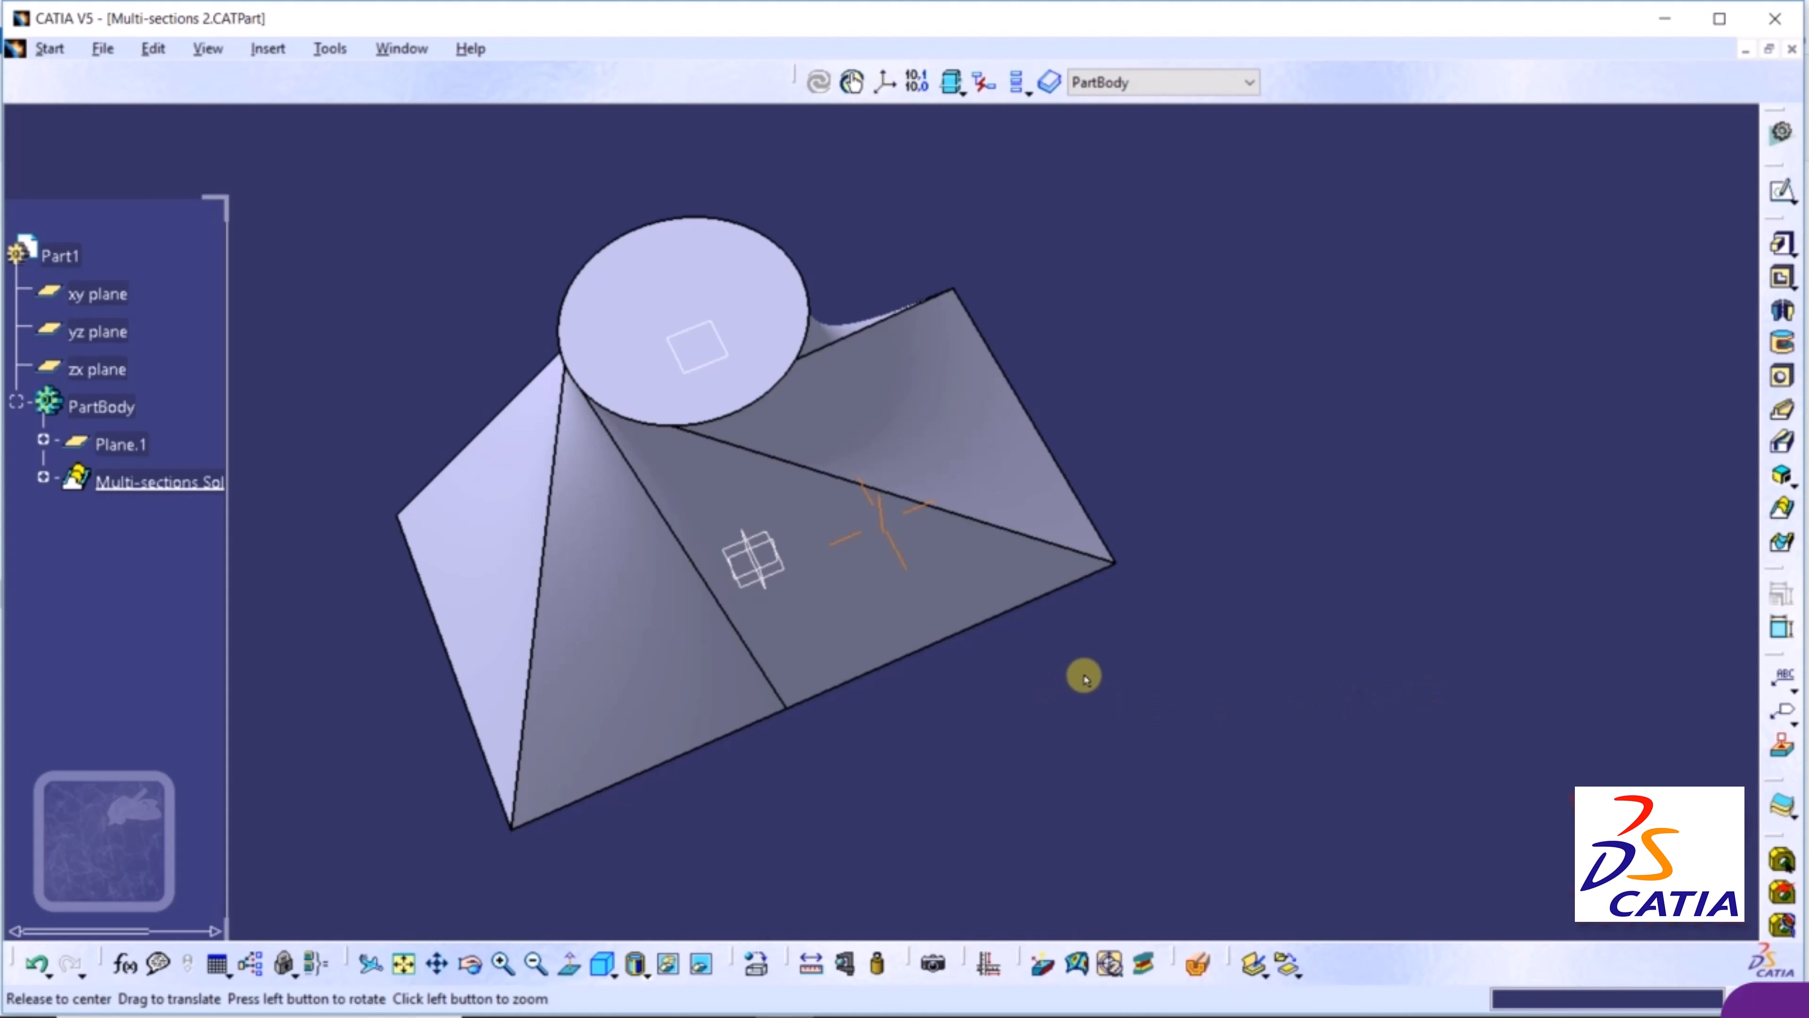
scroll(1084, 677, down, 2)
click(1082, 674)
middle_drag(1084, 675, 1200, 585)
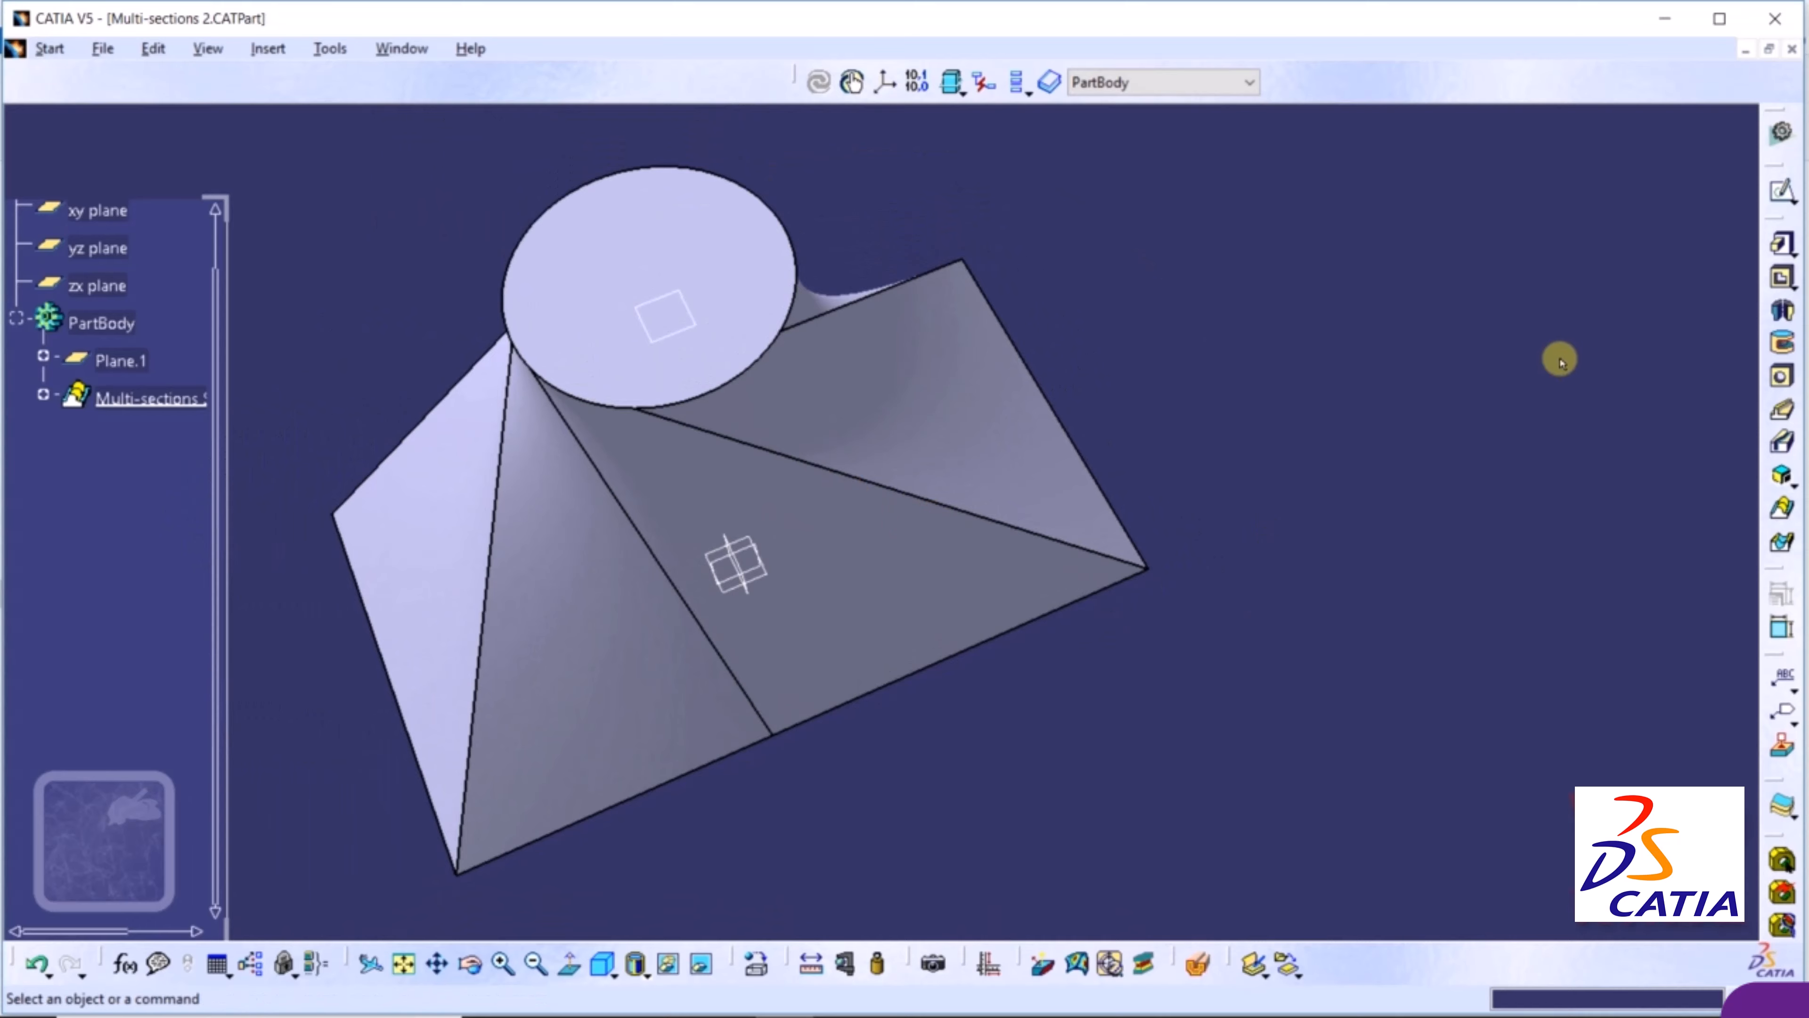
middle_drag(1555, 356, 1184, 456)
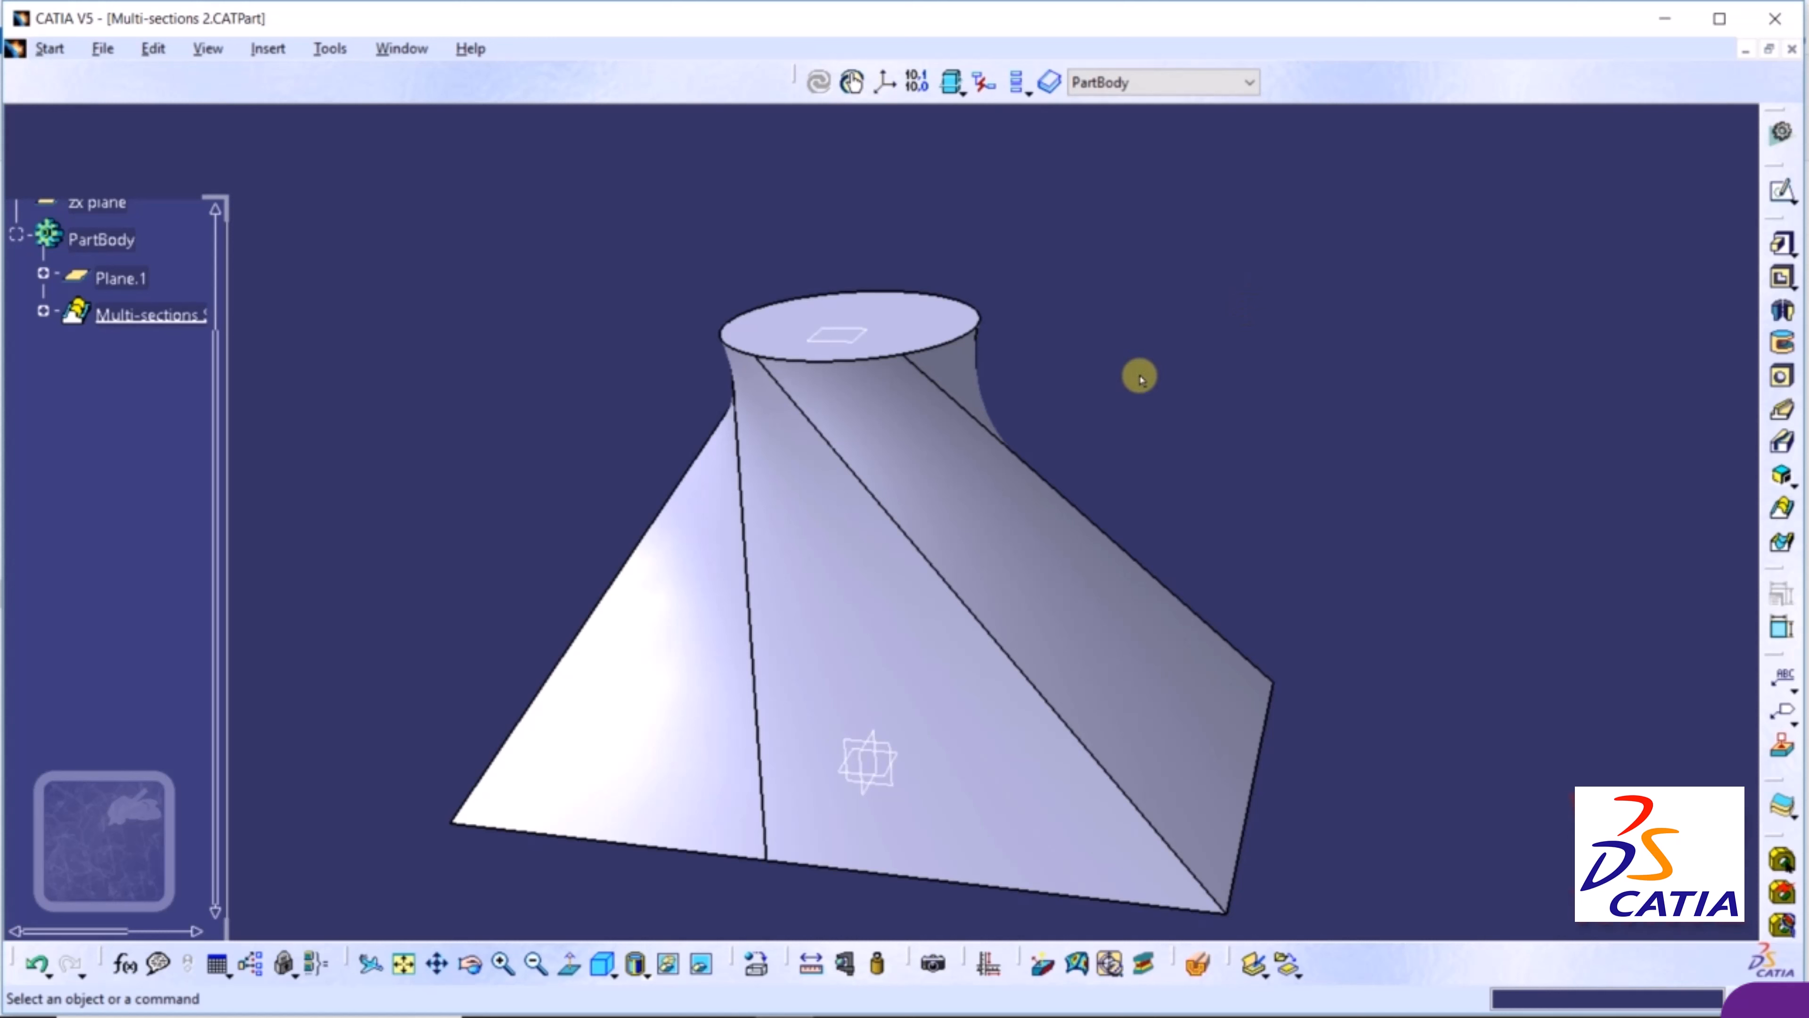
click(149, 315)
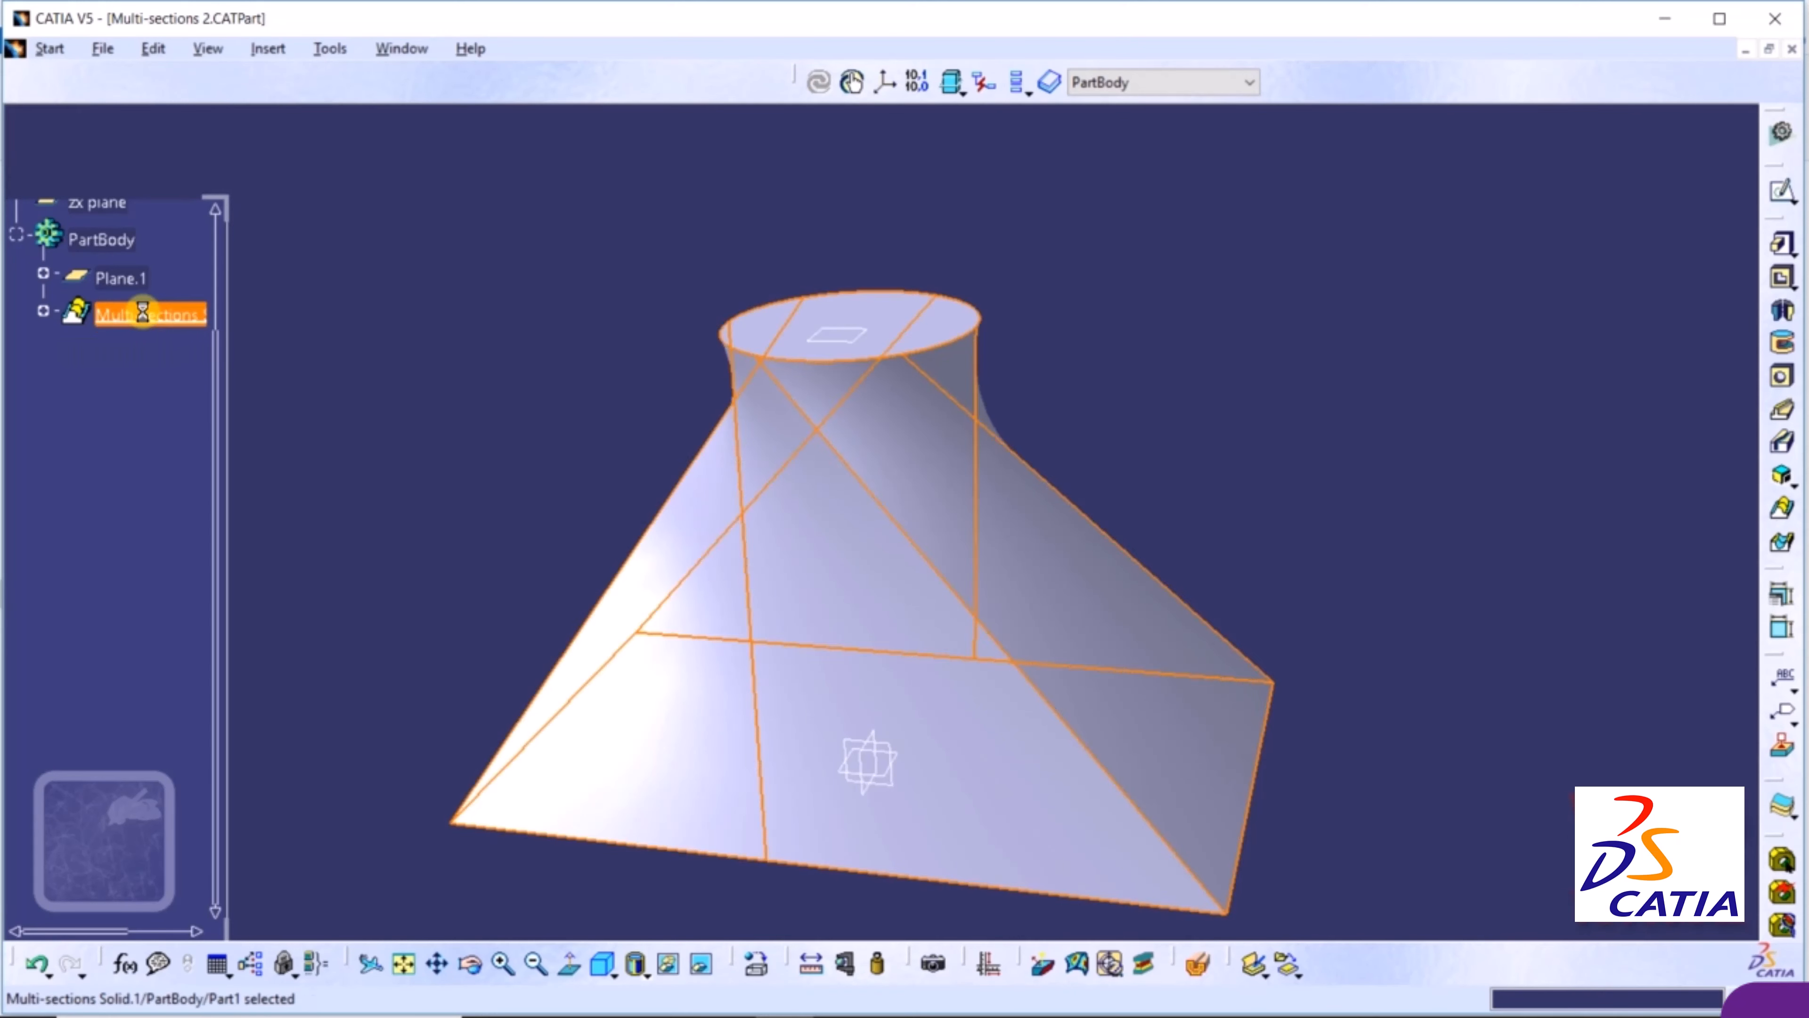
right_click(150, 315)
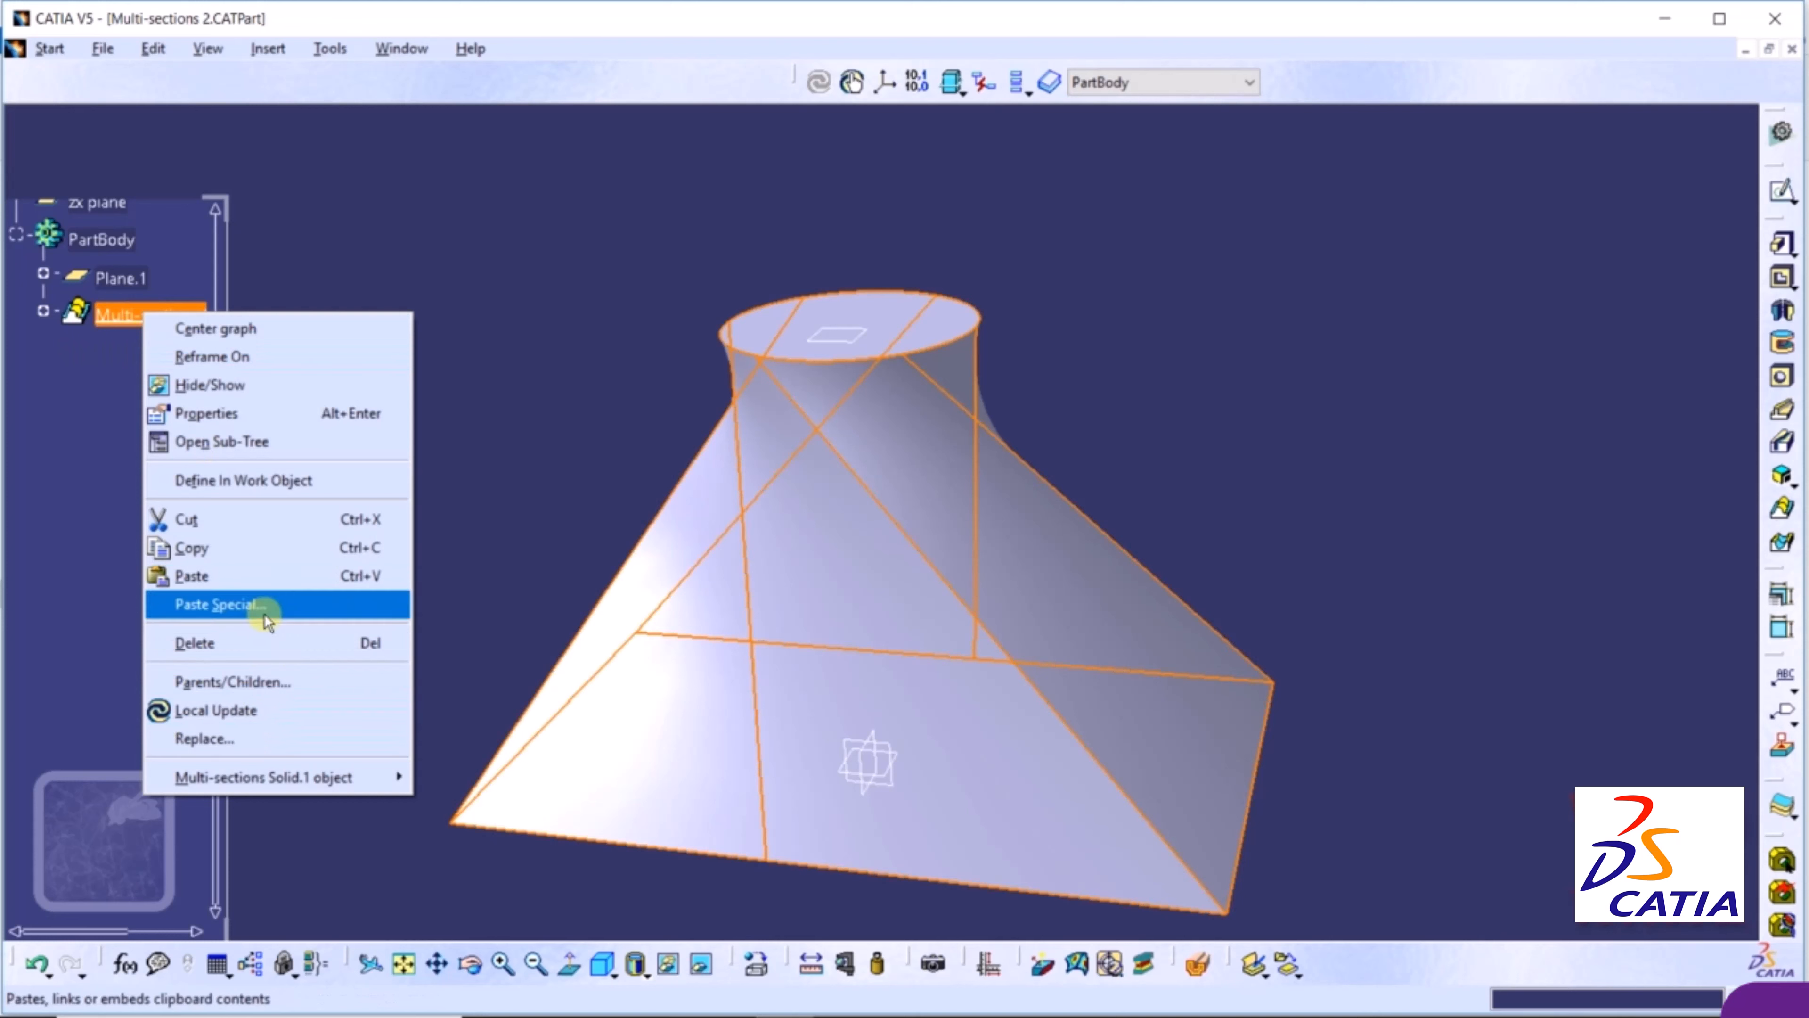
click(269, 644)
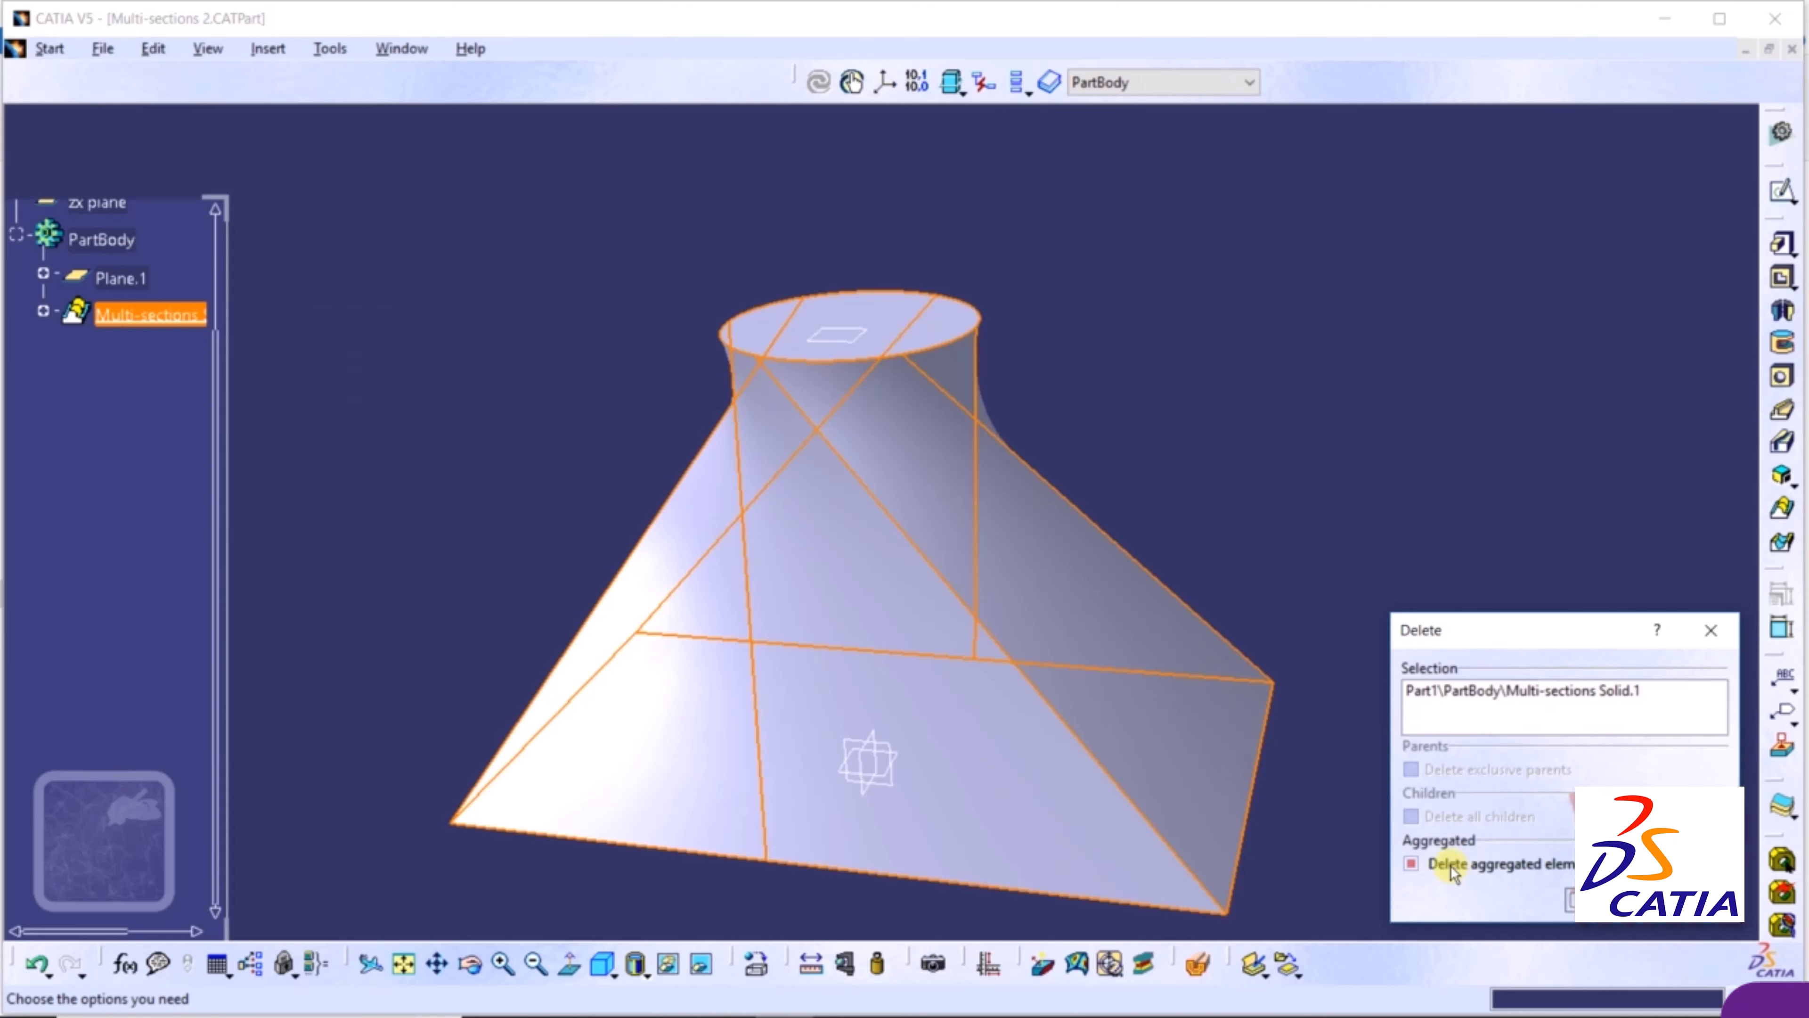
click(1450, 867)
click(1587, 900)
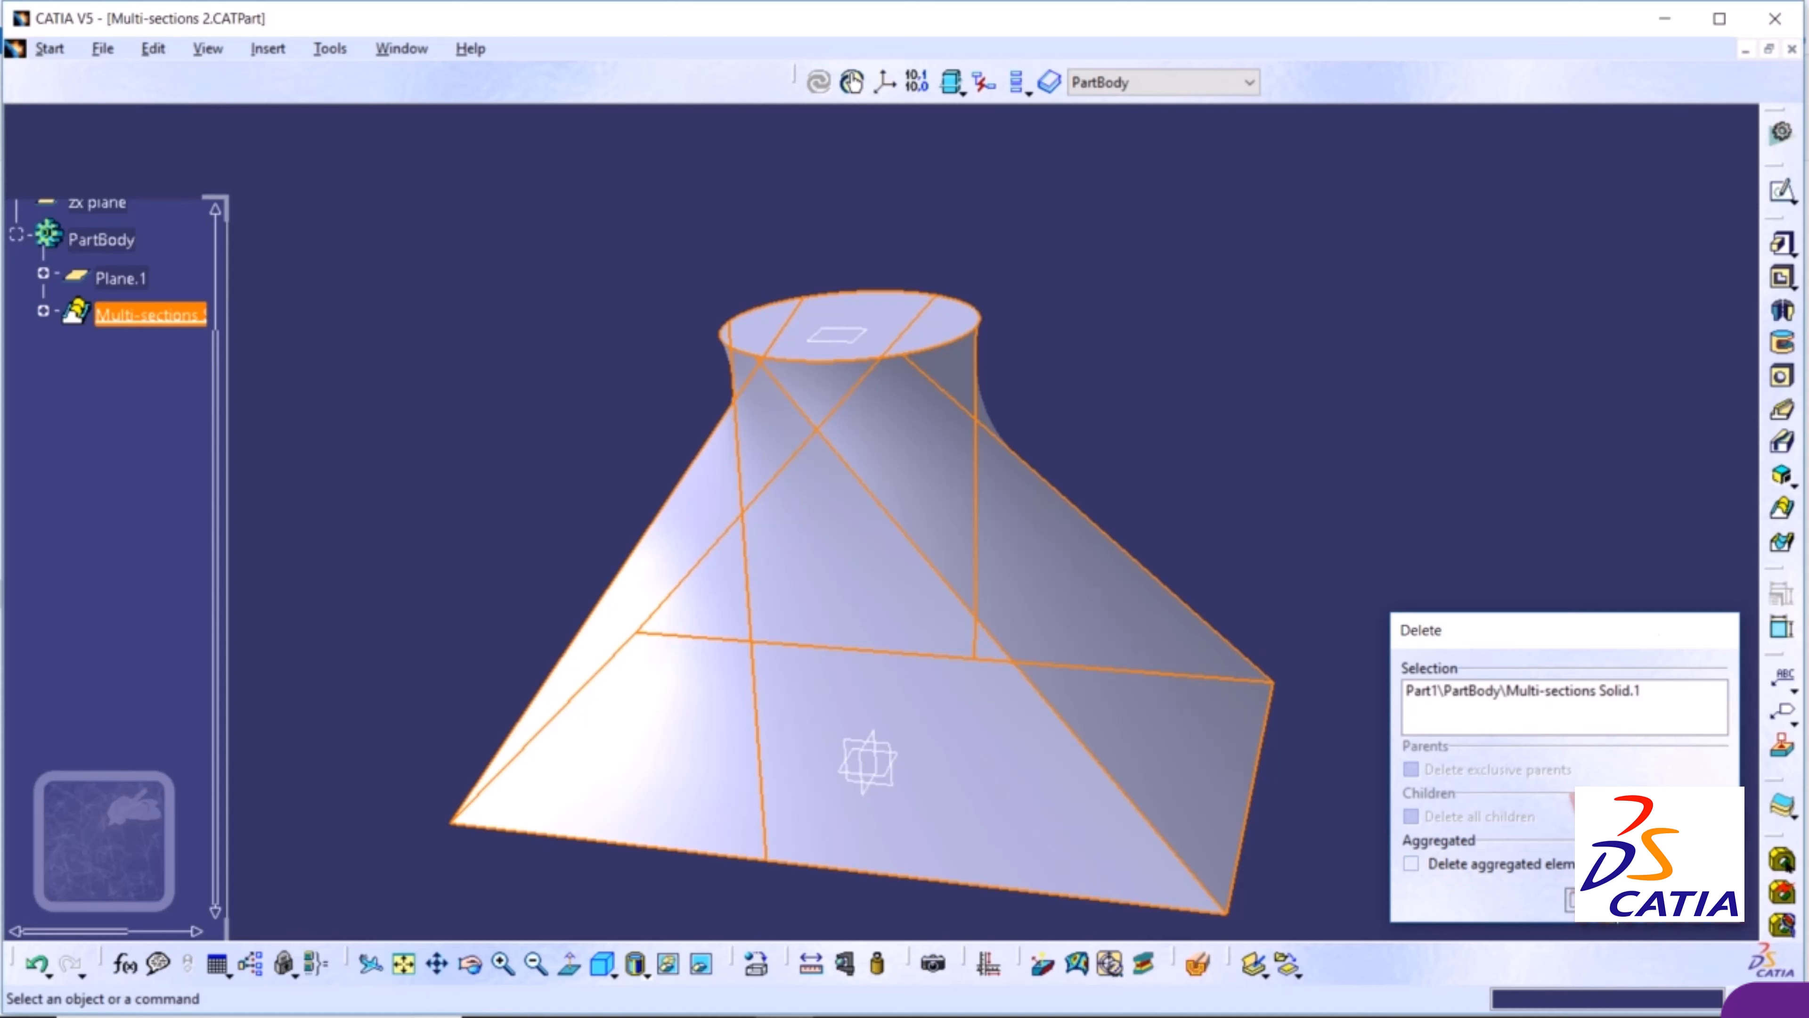
Edit Sketch.2 and draw a construction line from the rectangle's lower-left corner through the circle's centre to just beyond the upper-right corner
click(603, 967)
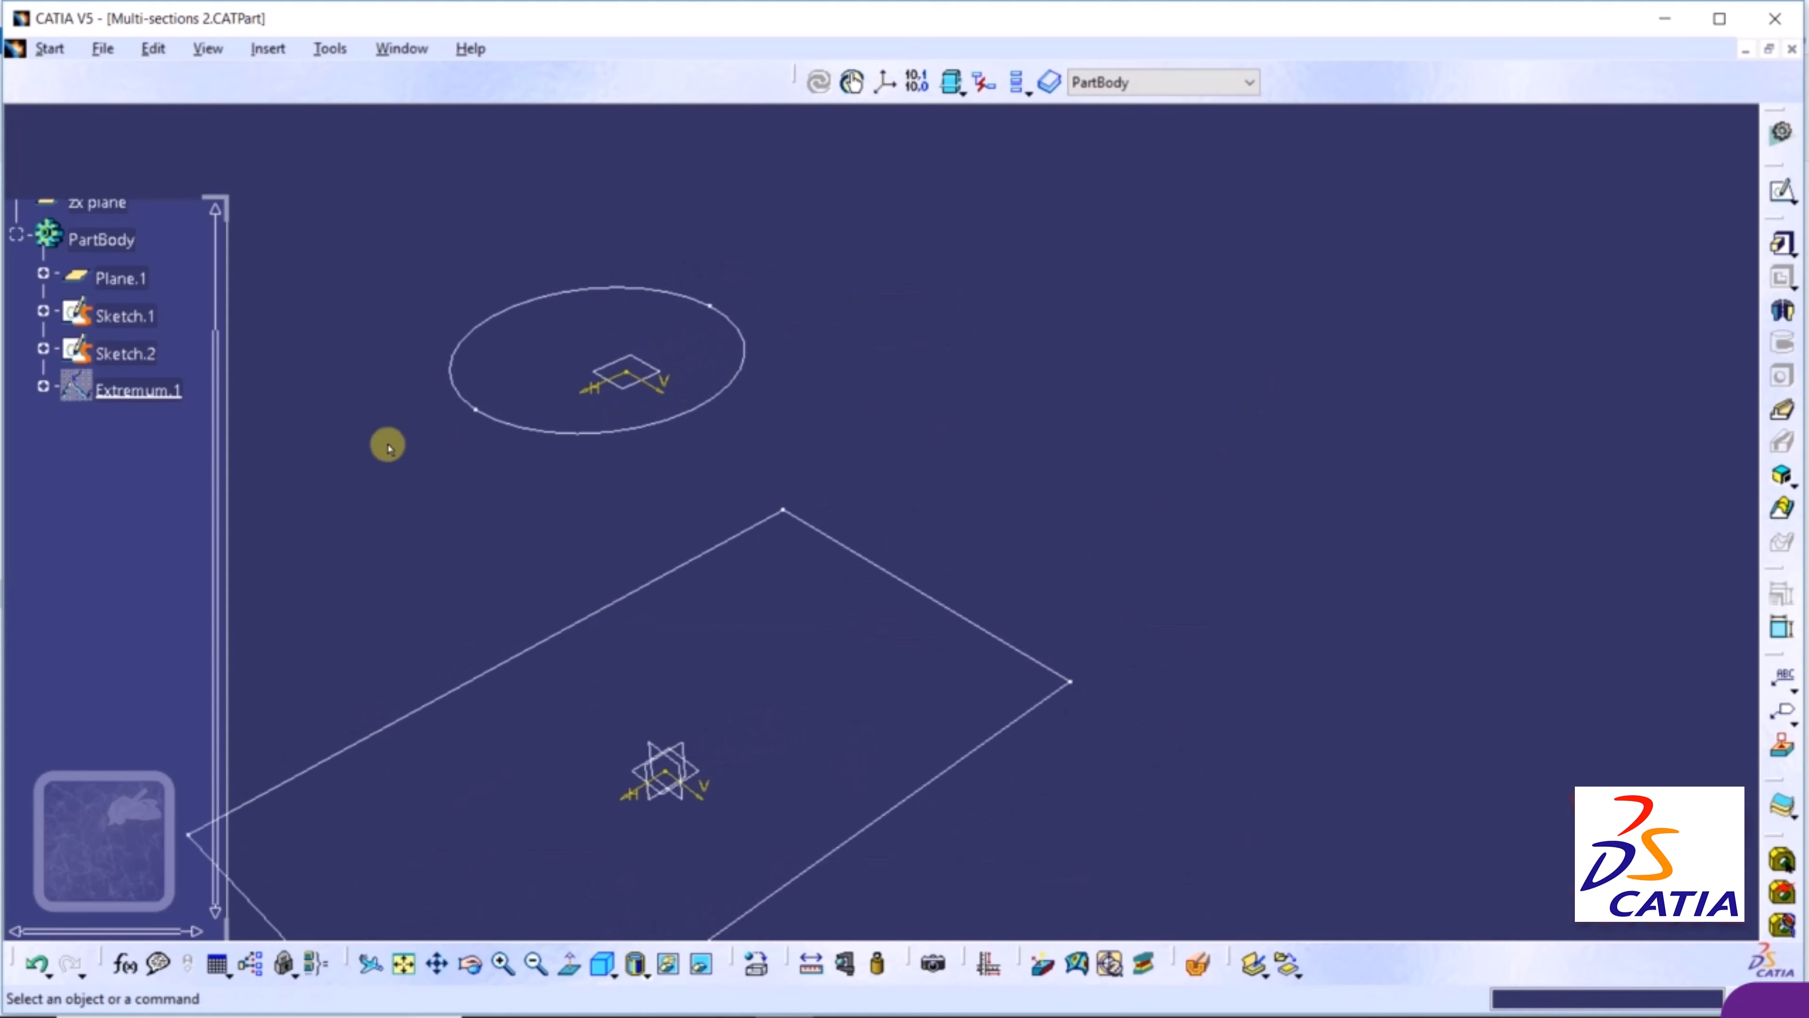
click(116, 354)
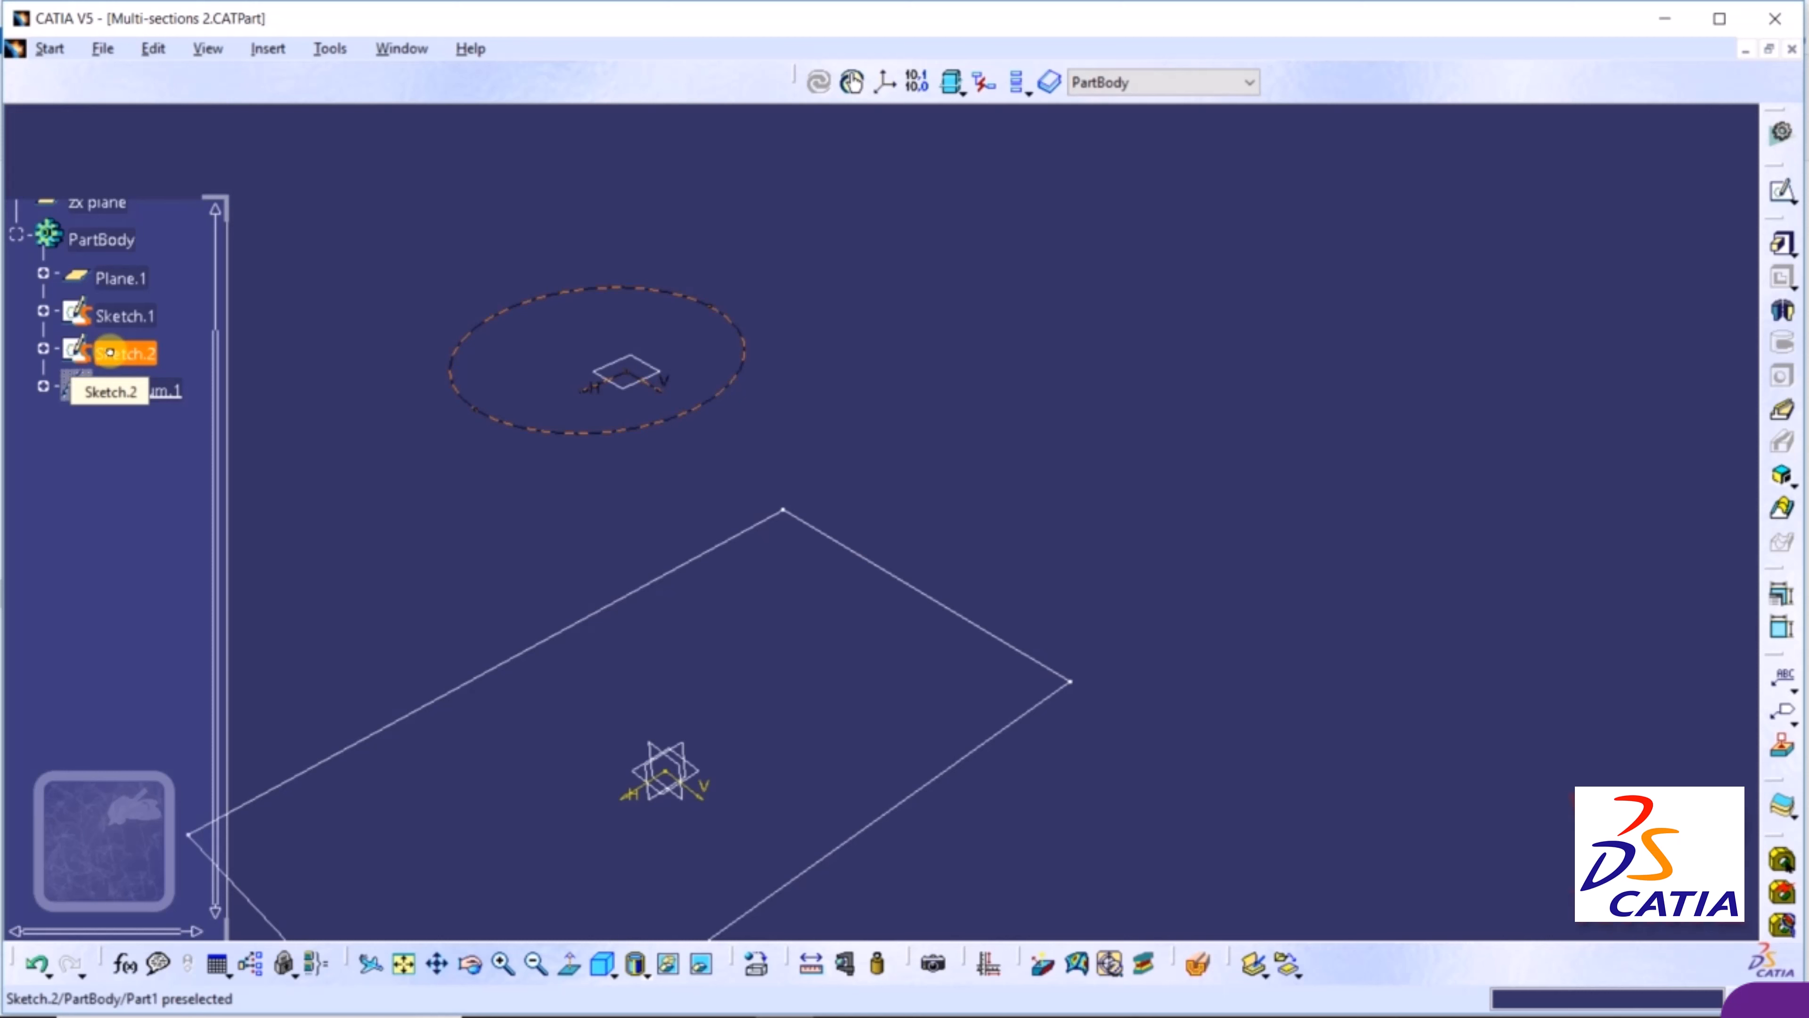
double_click(110, 351)
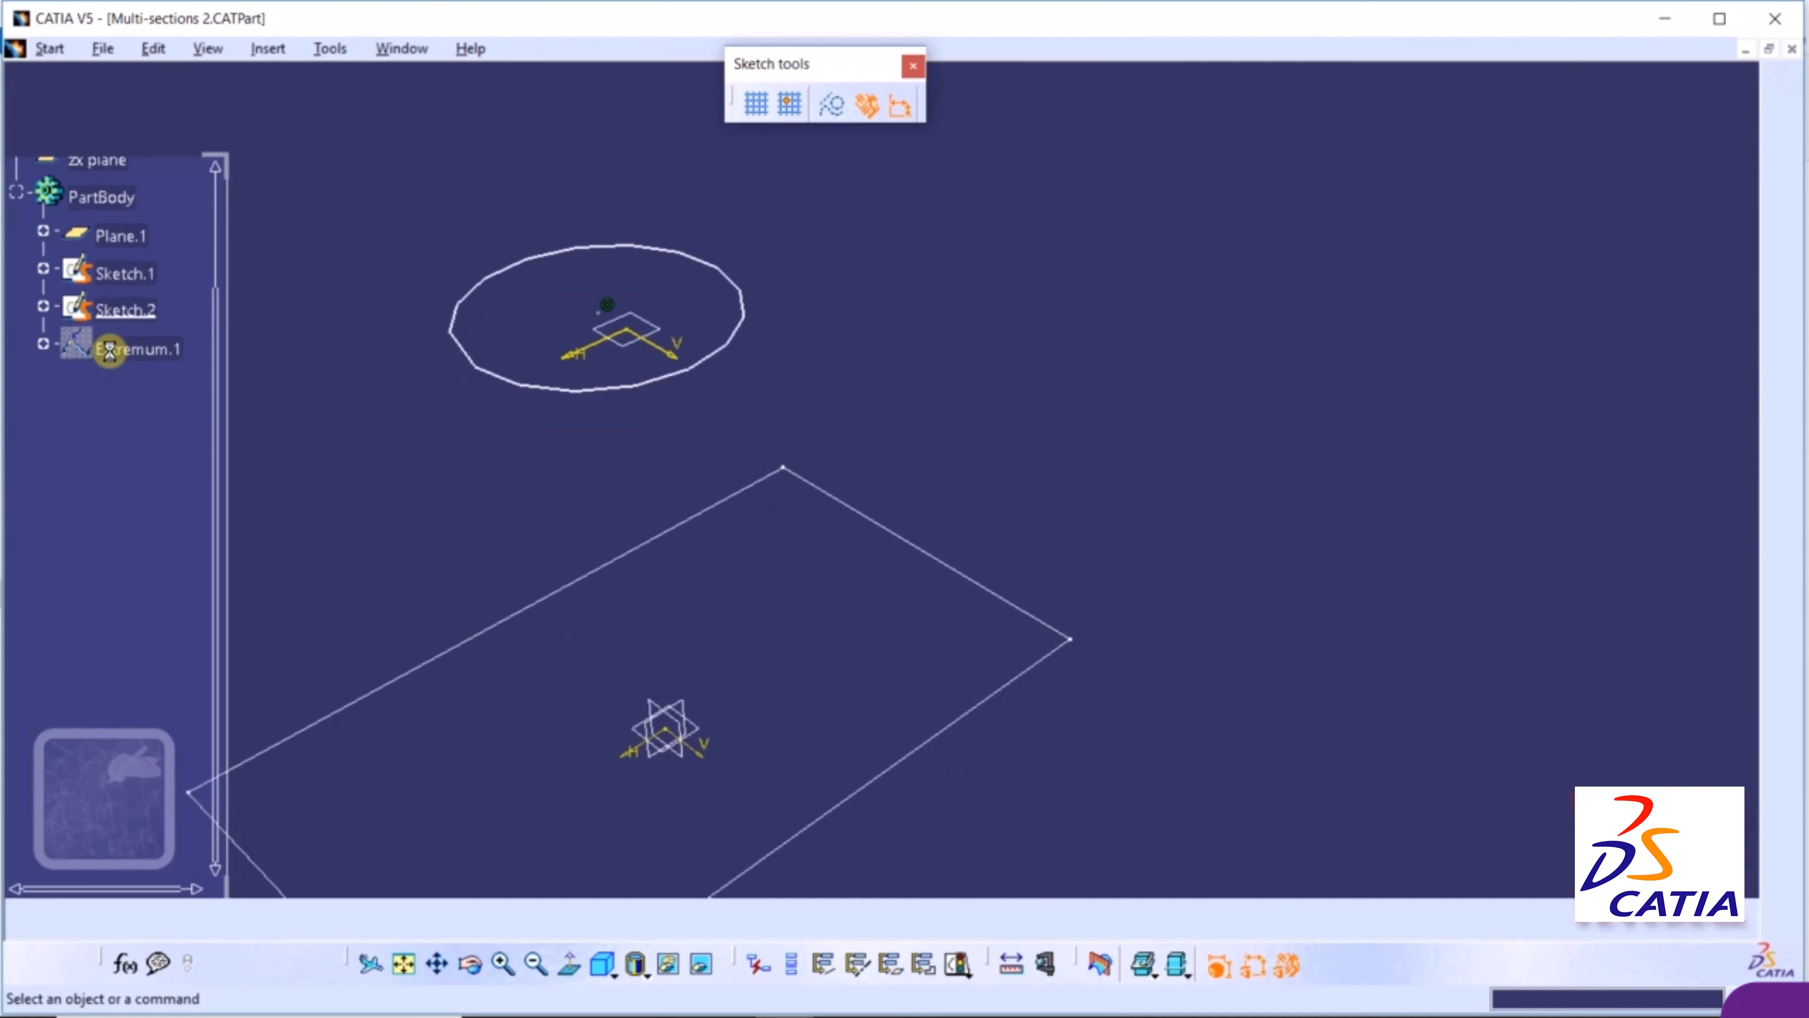
click(405, 963)
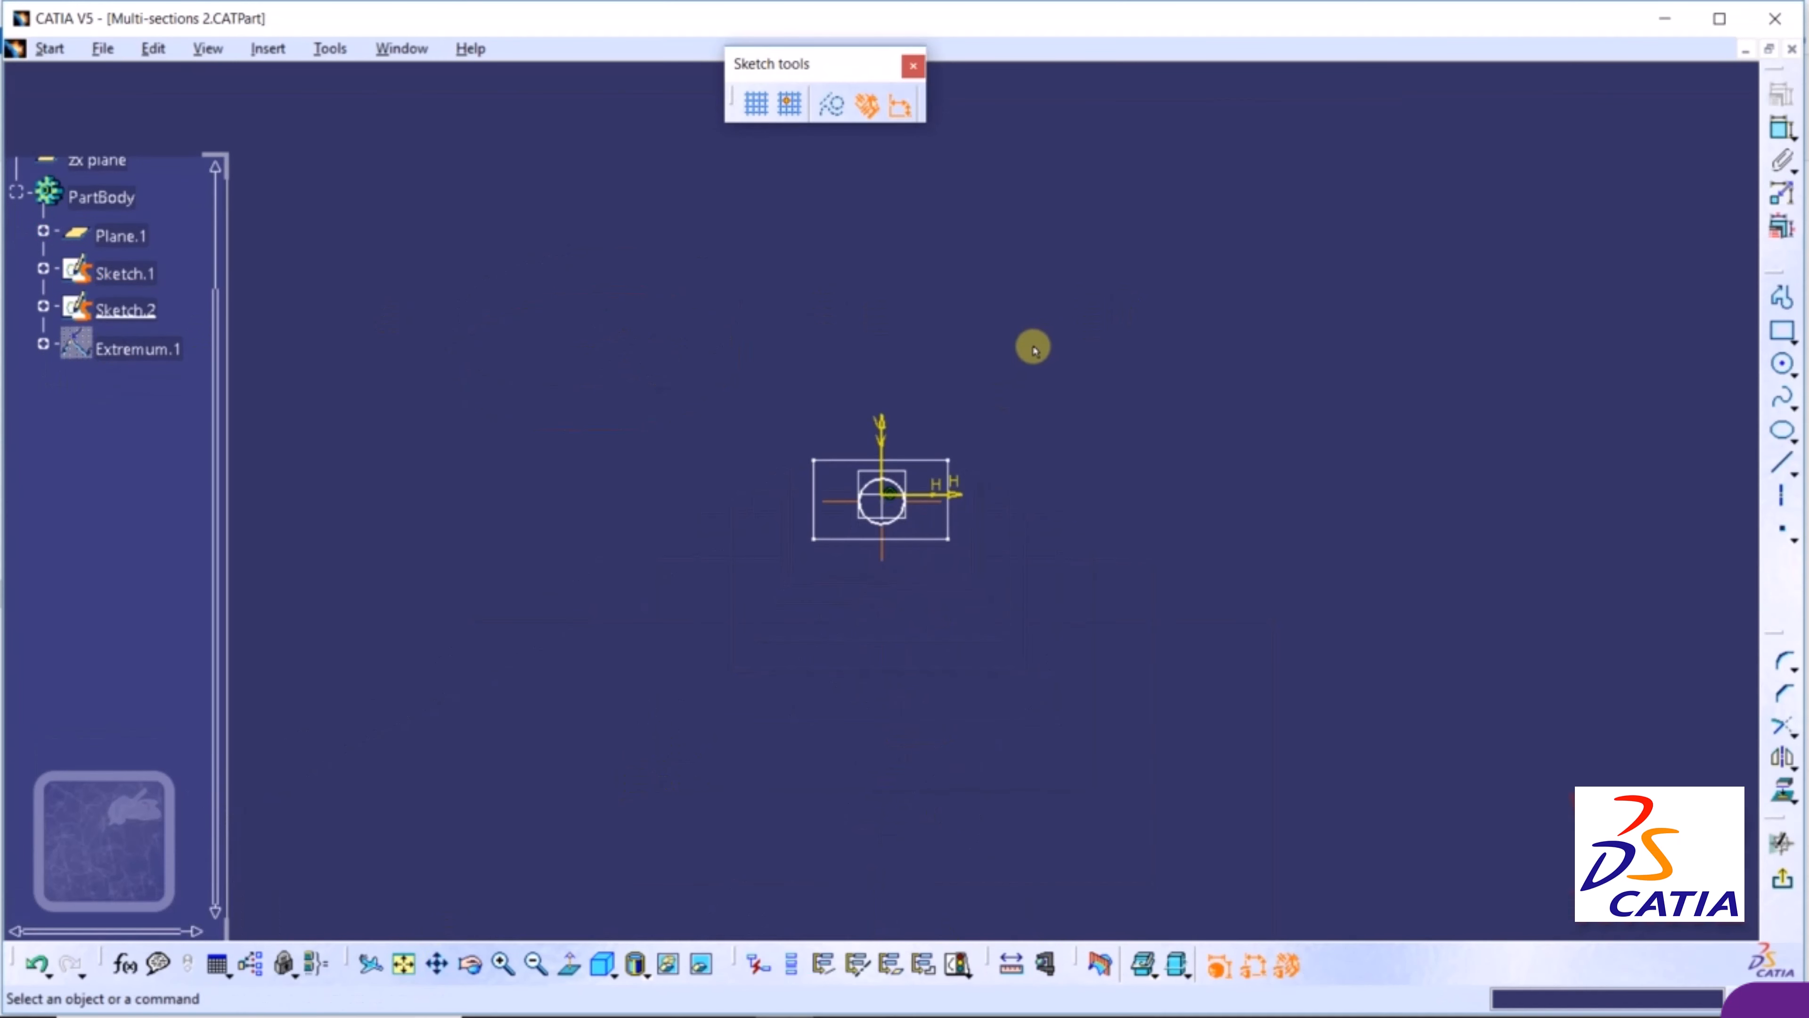
ctrl+middle_drag(1068, 254, 1130, 67)
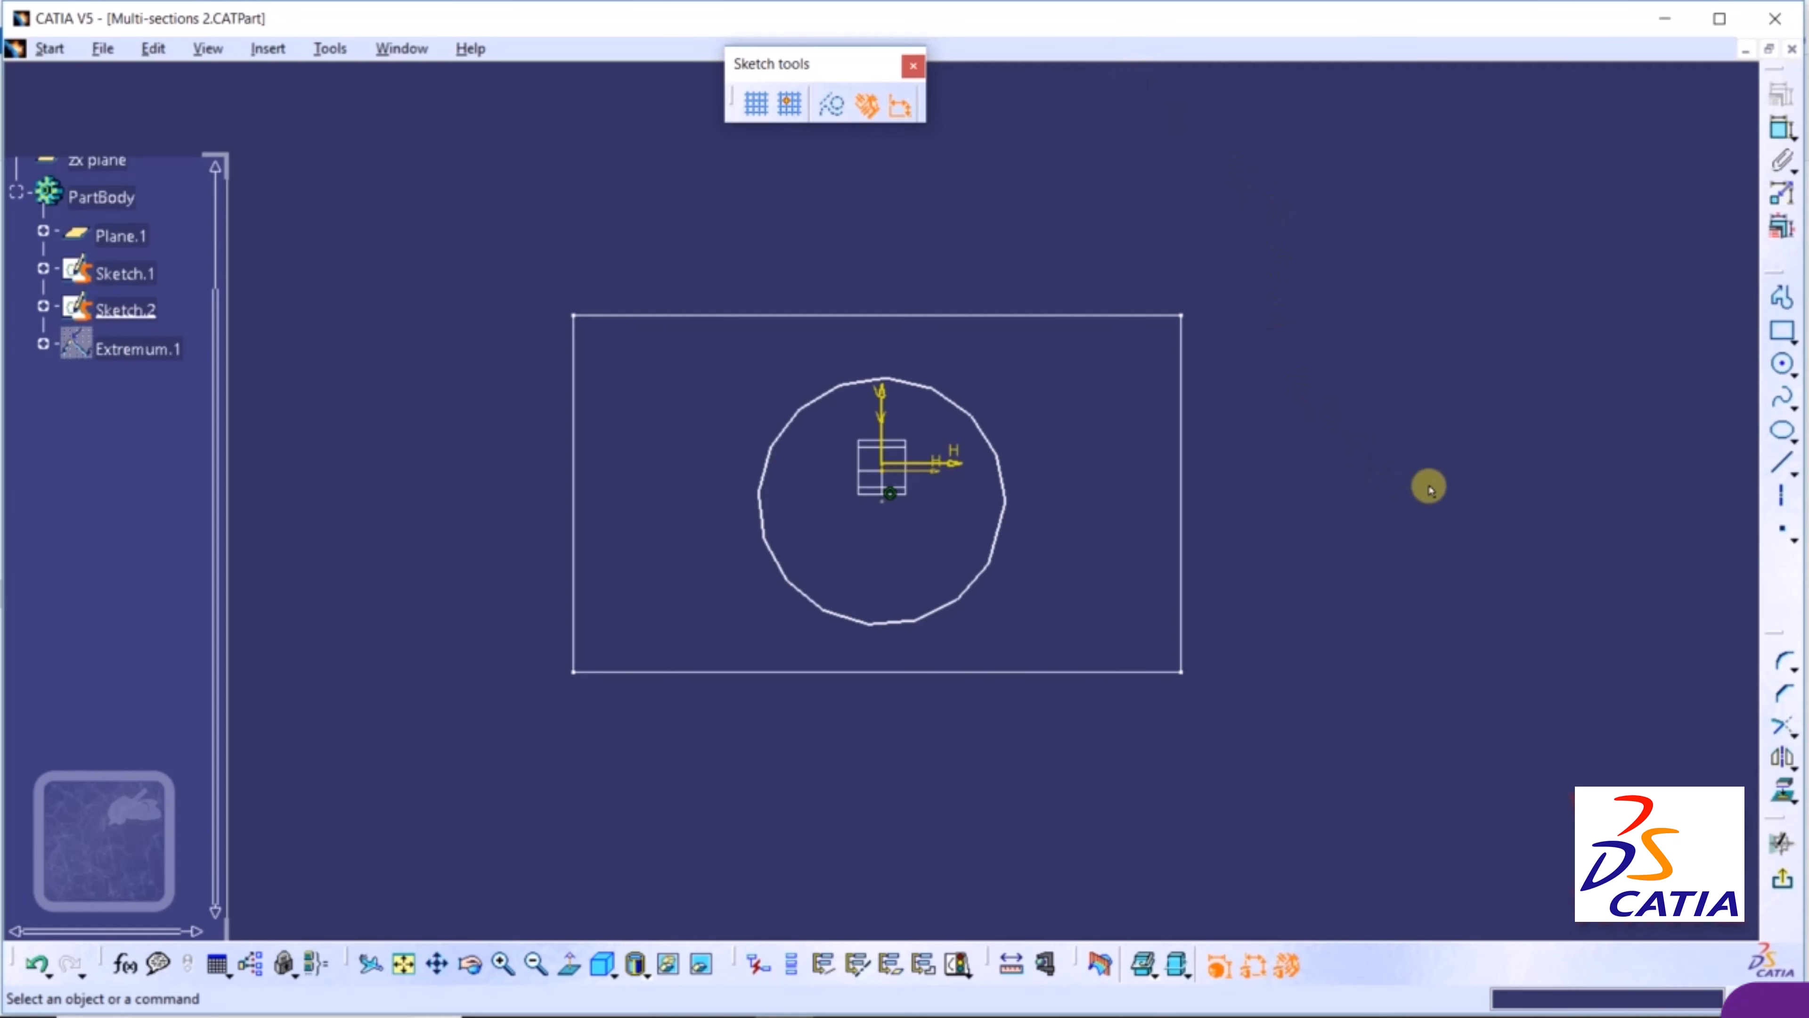
click(1793, 473)
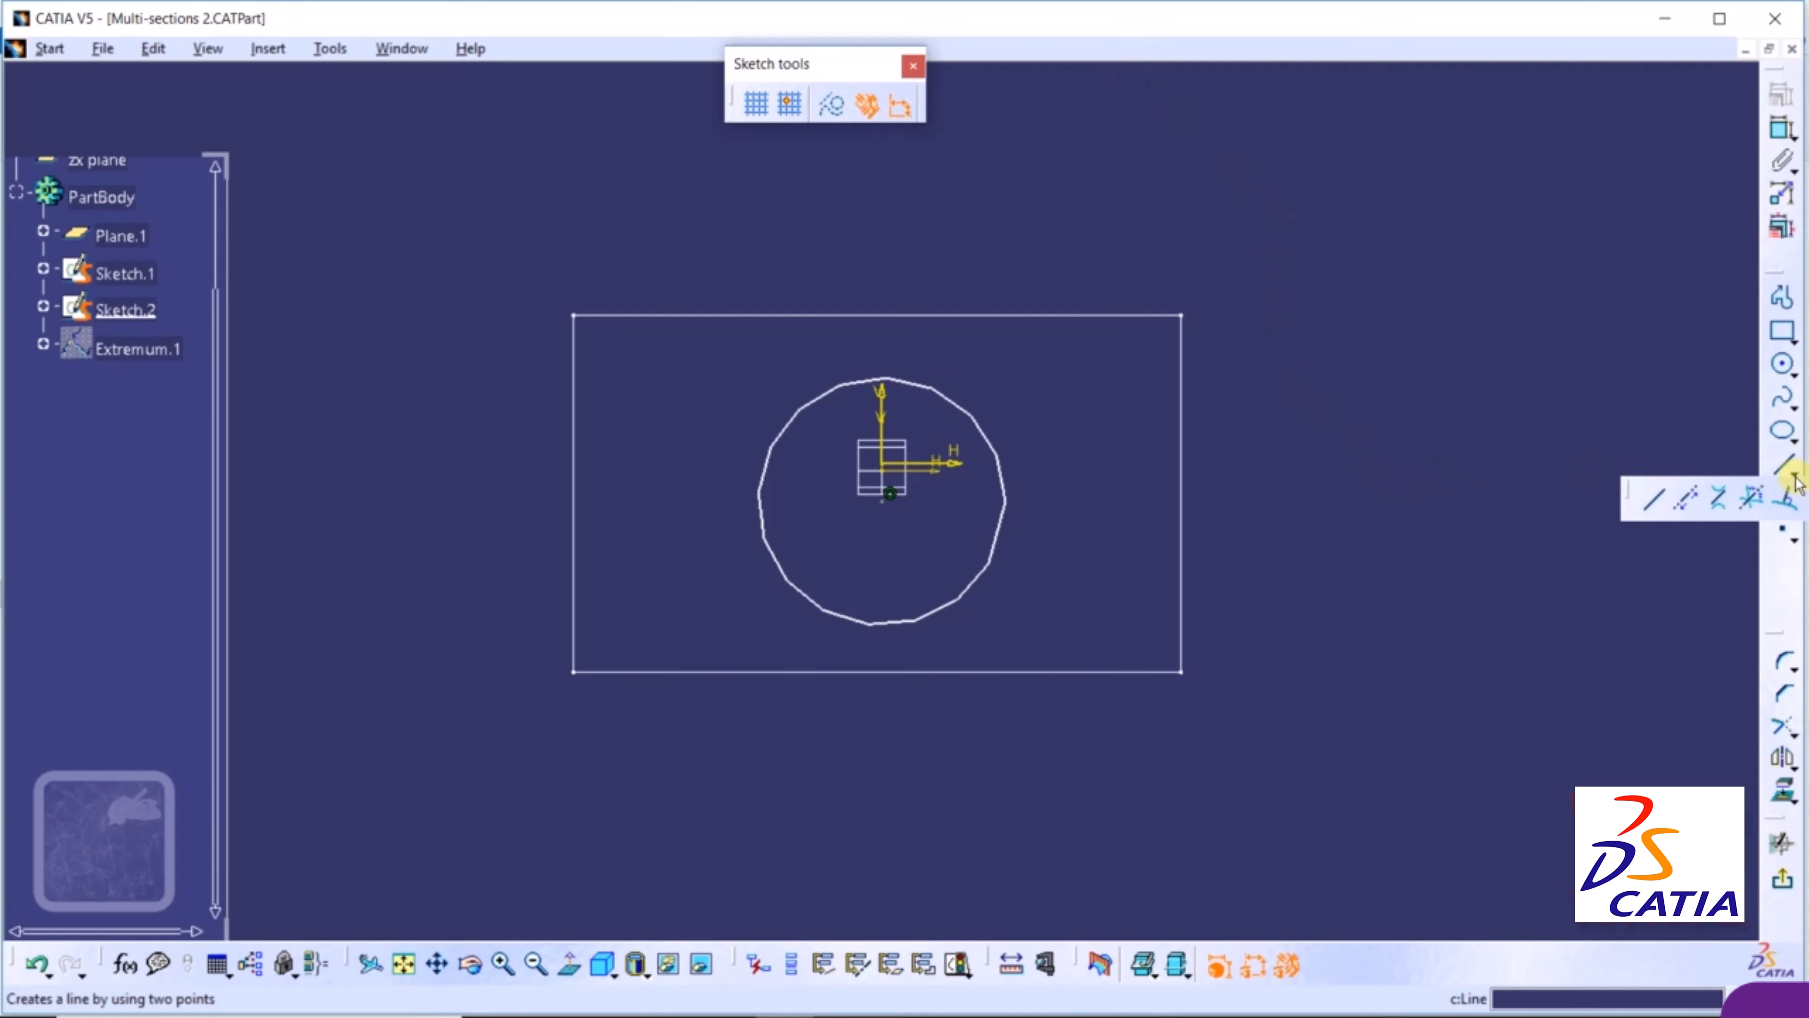
click(1655, 501)
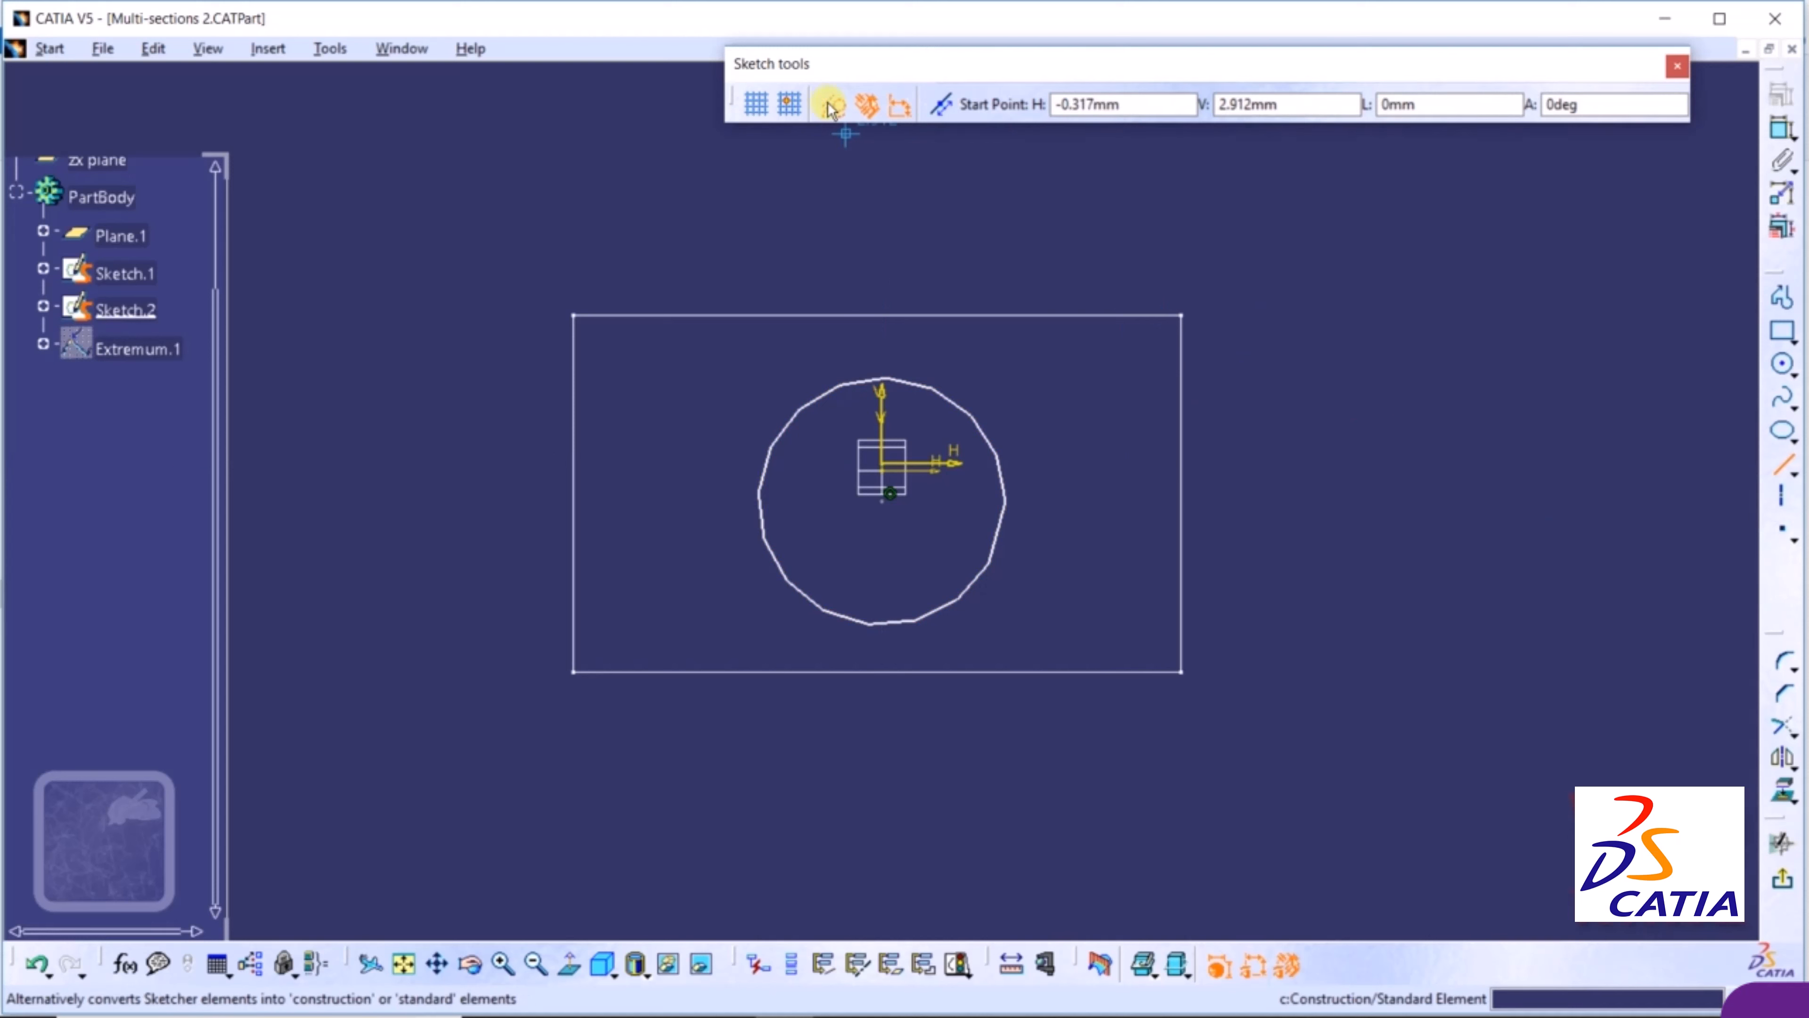
click(574, 671)
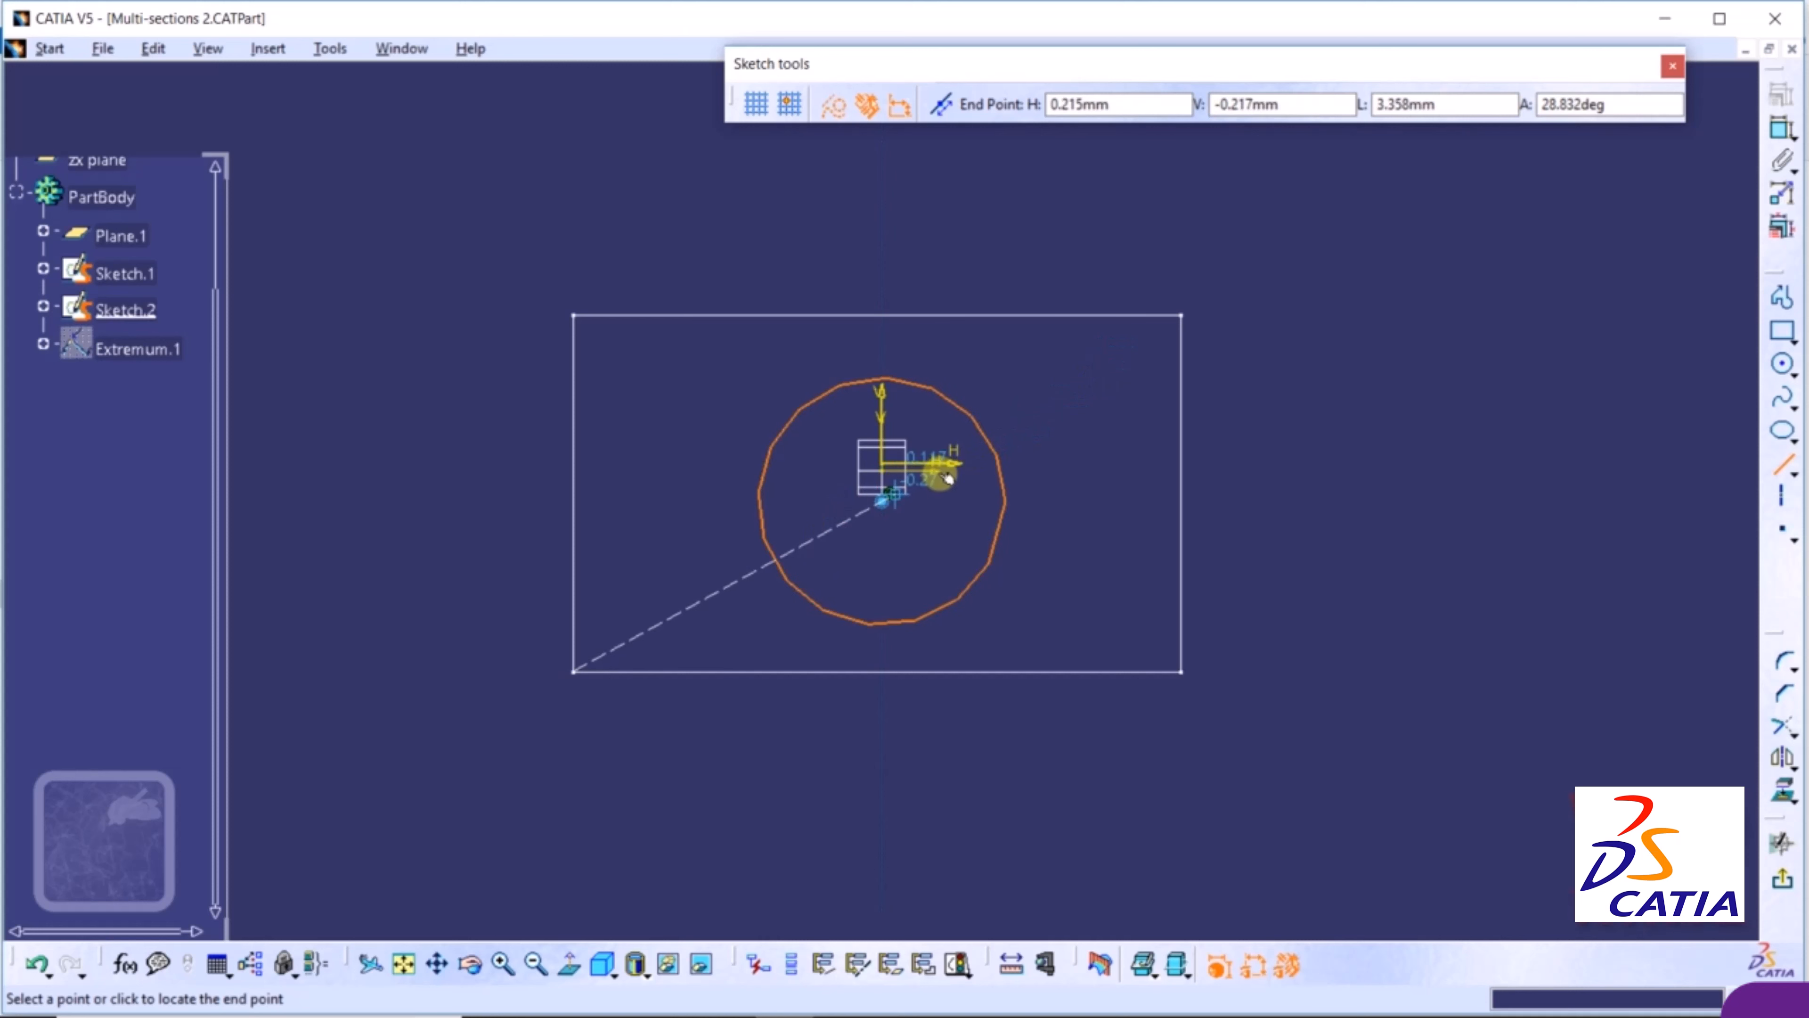
click(1222, 320)
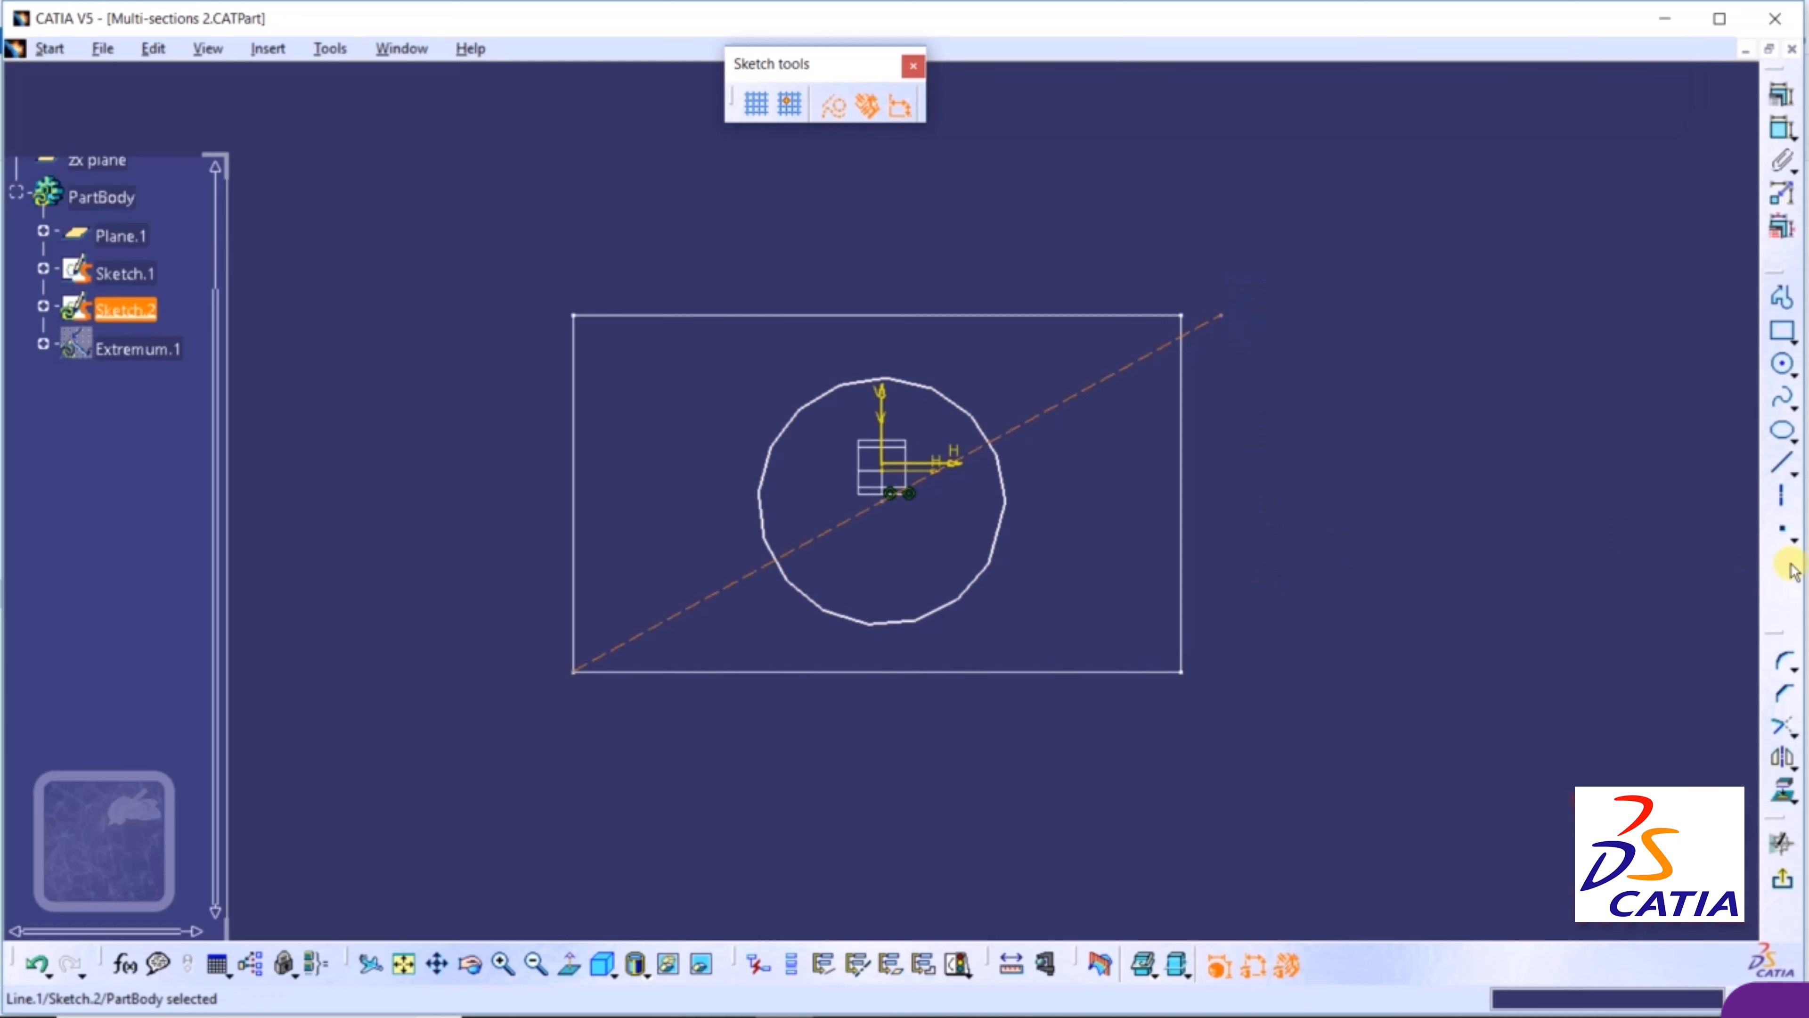
Draw a second construction diagonal from the rectangle's upper-left corner to just beyond the lower-right corner, and switch back to standard elements
click(1787, 464)
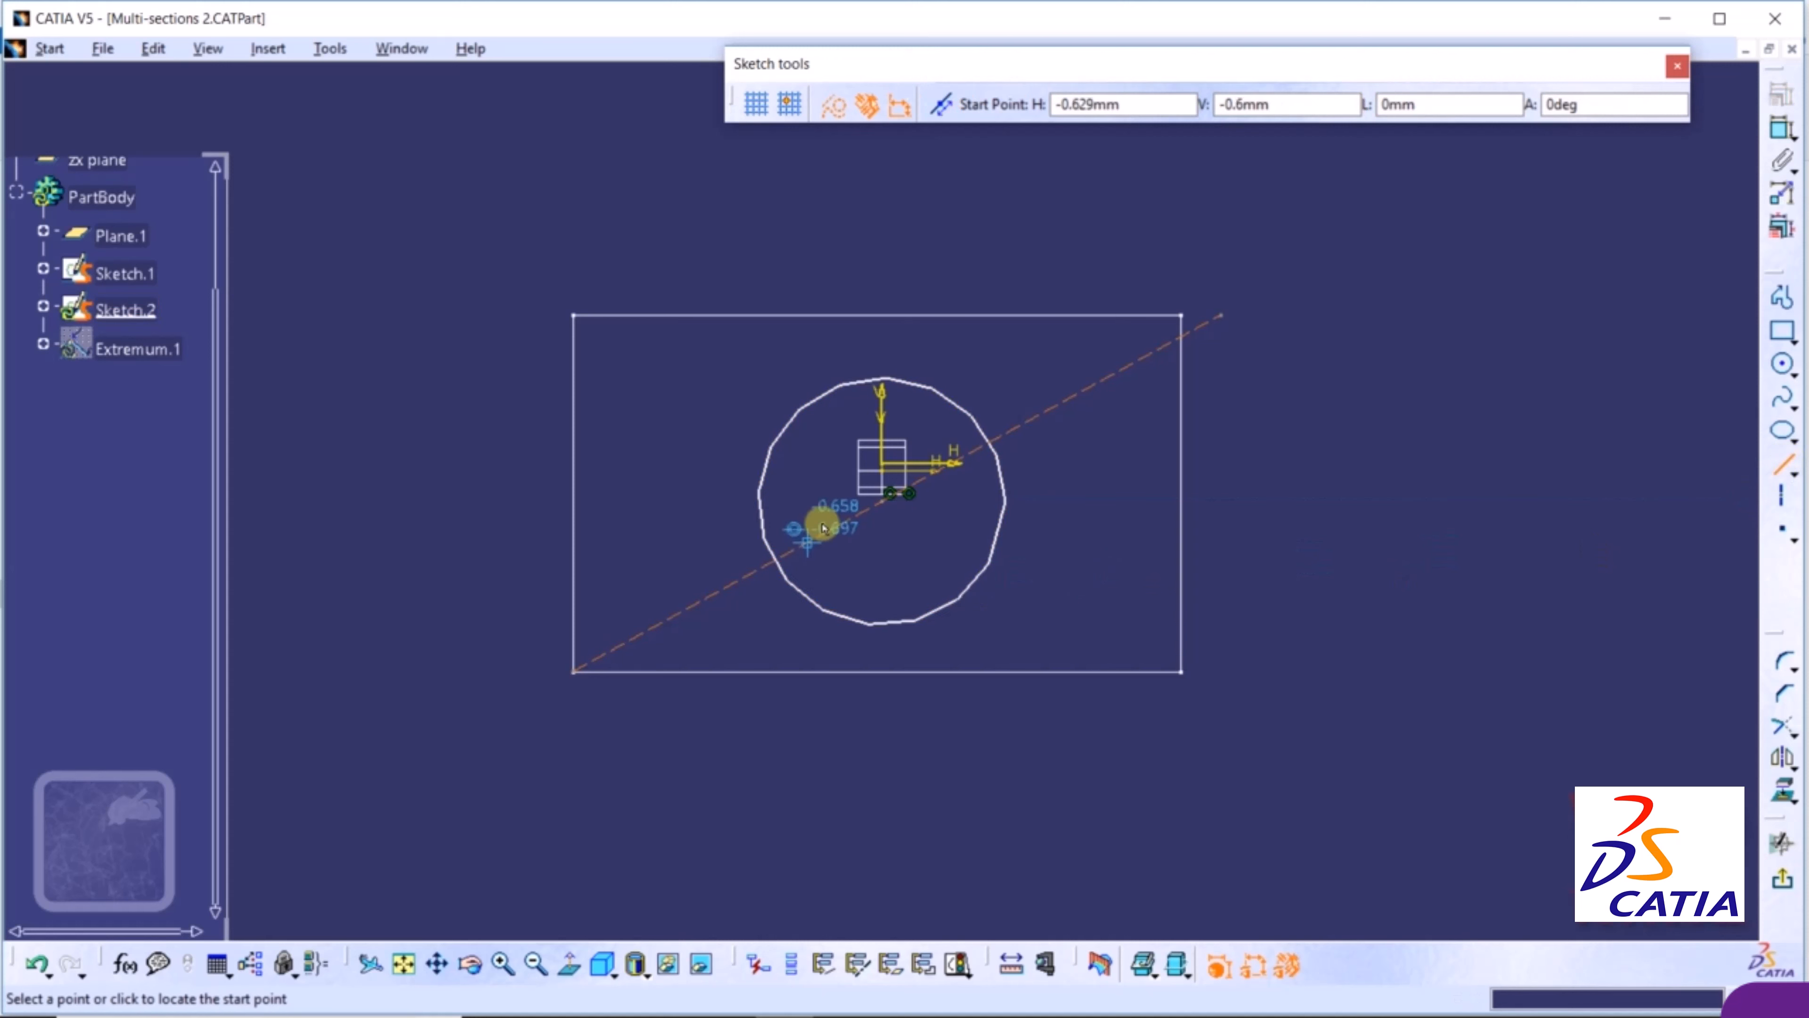
click(573, 315)
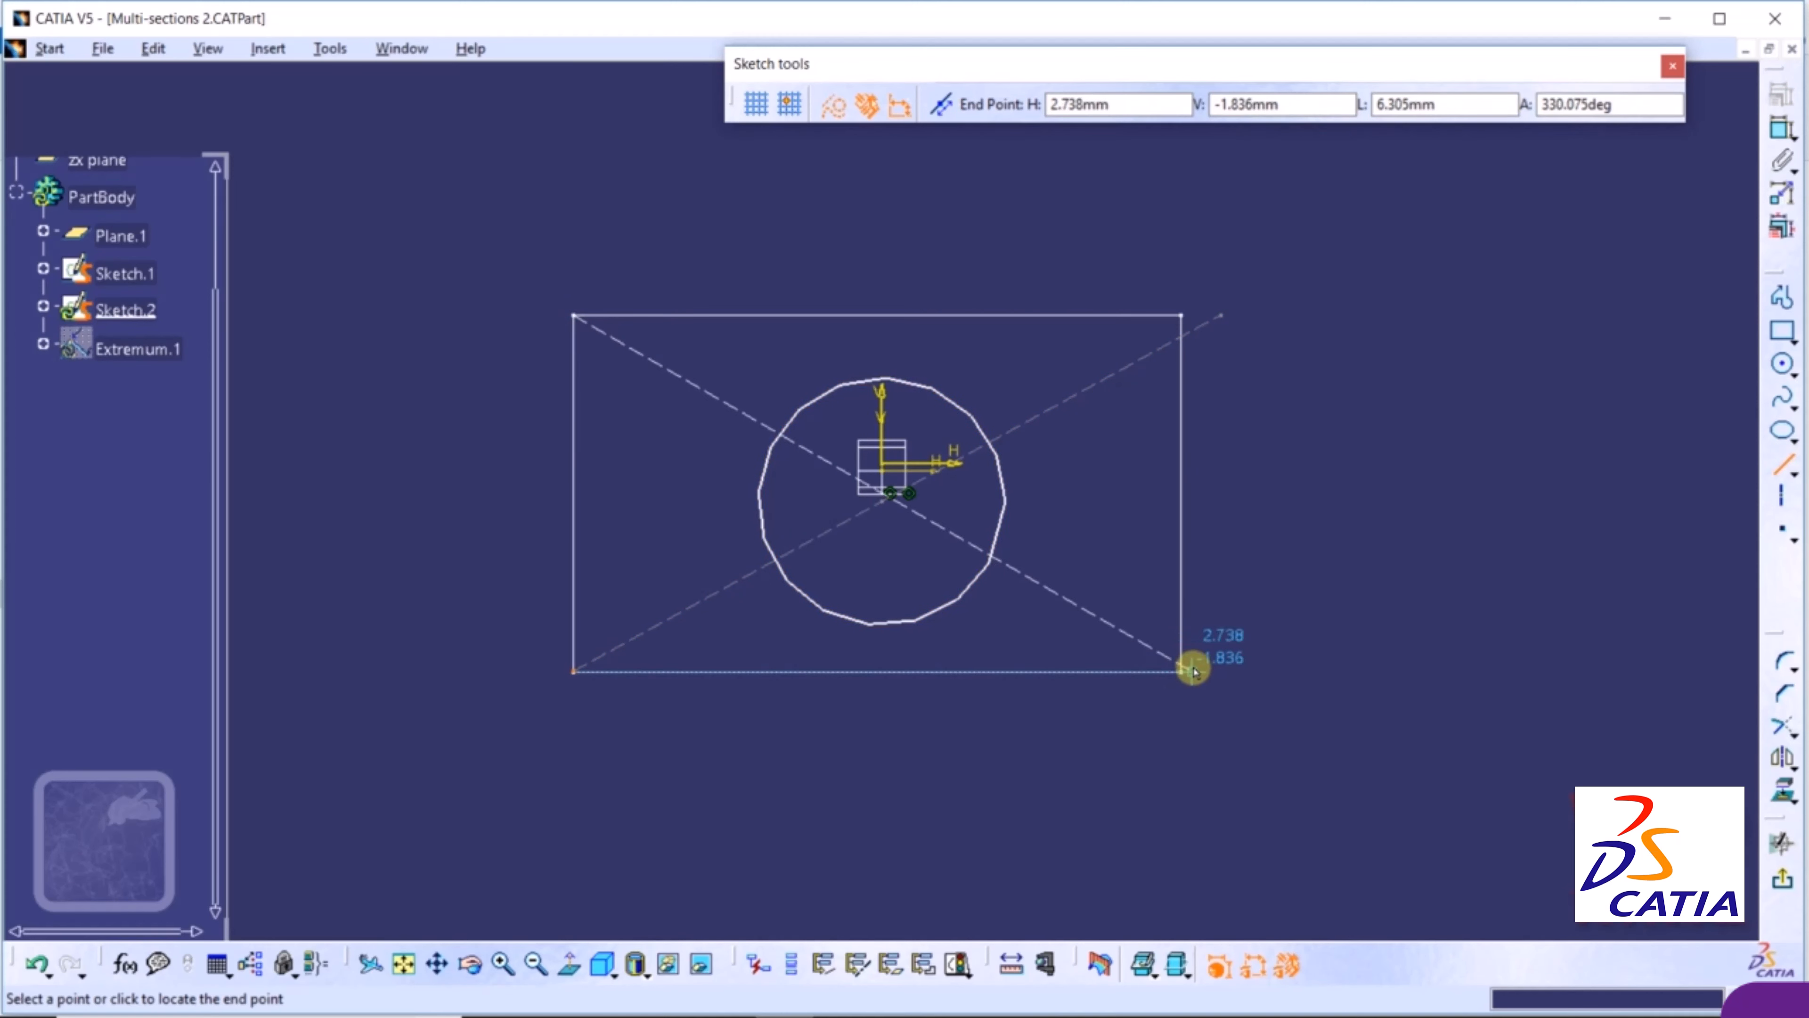
click(1189, 689)
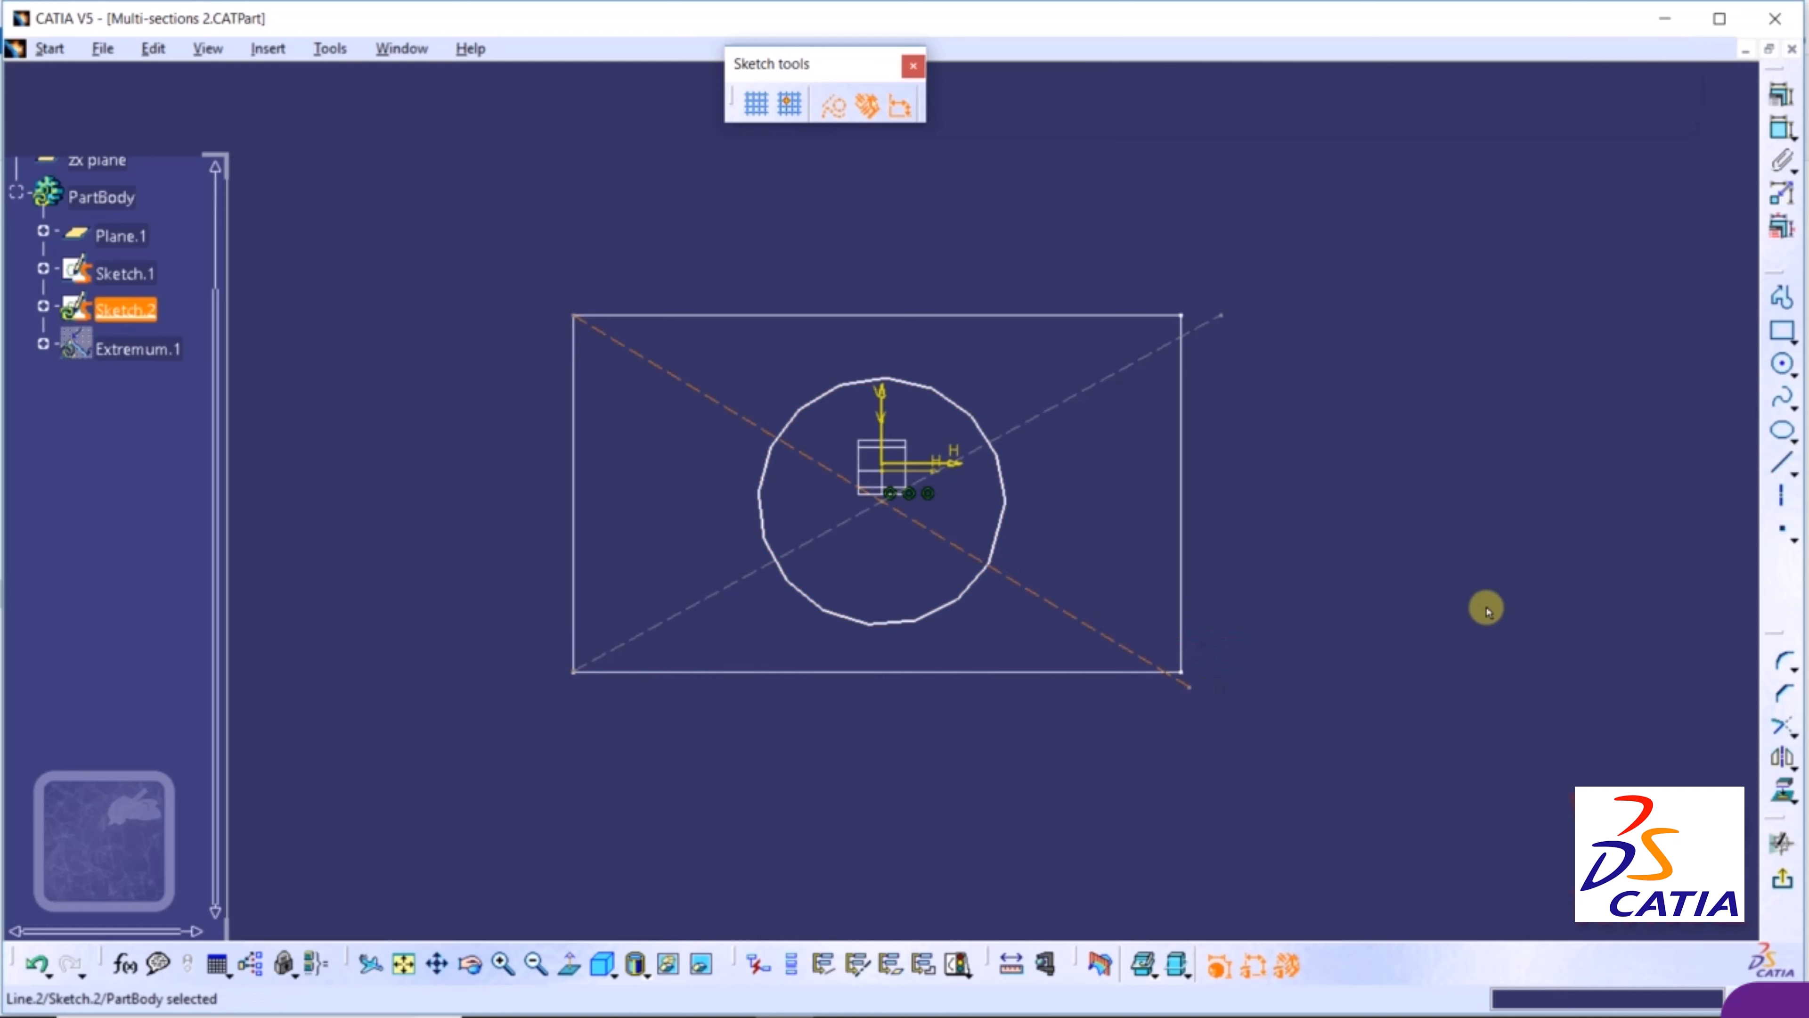
click(835, 110)
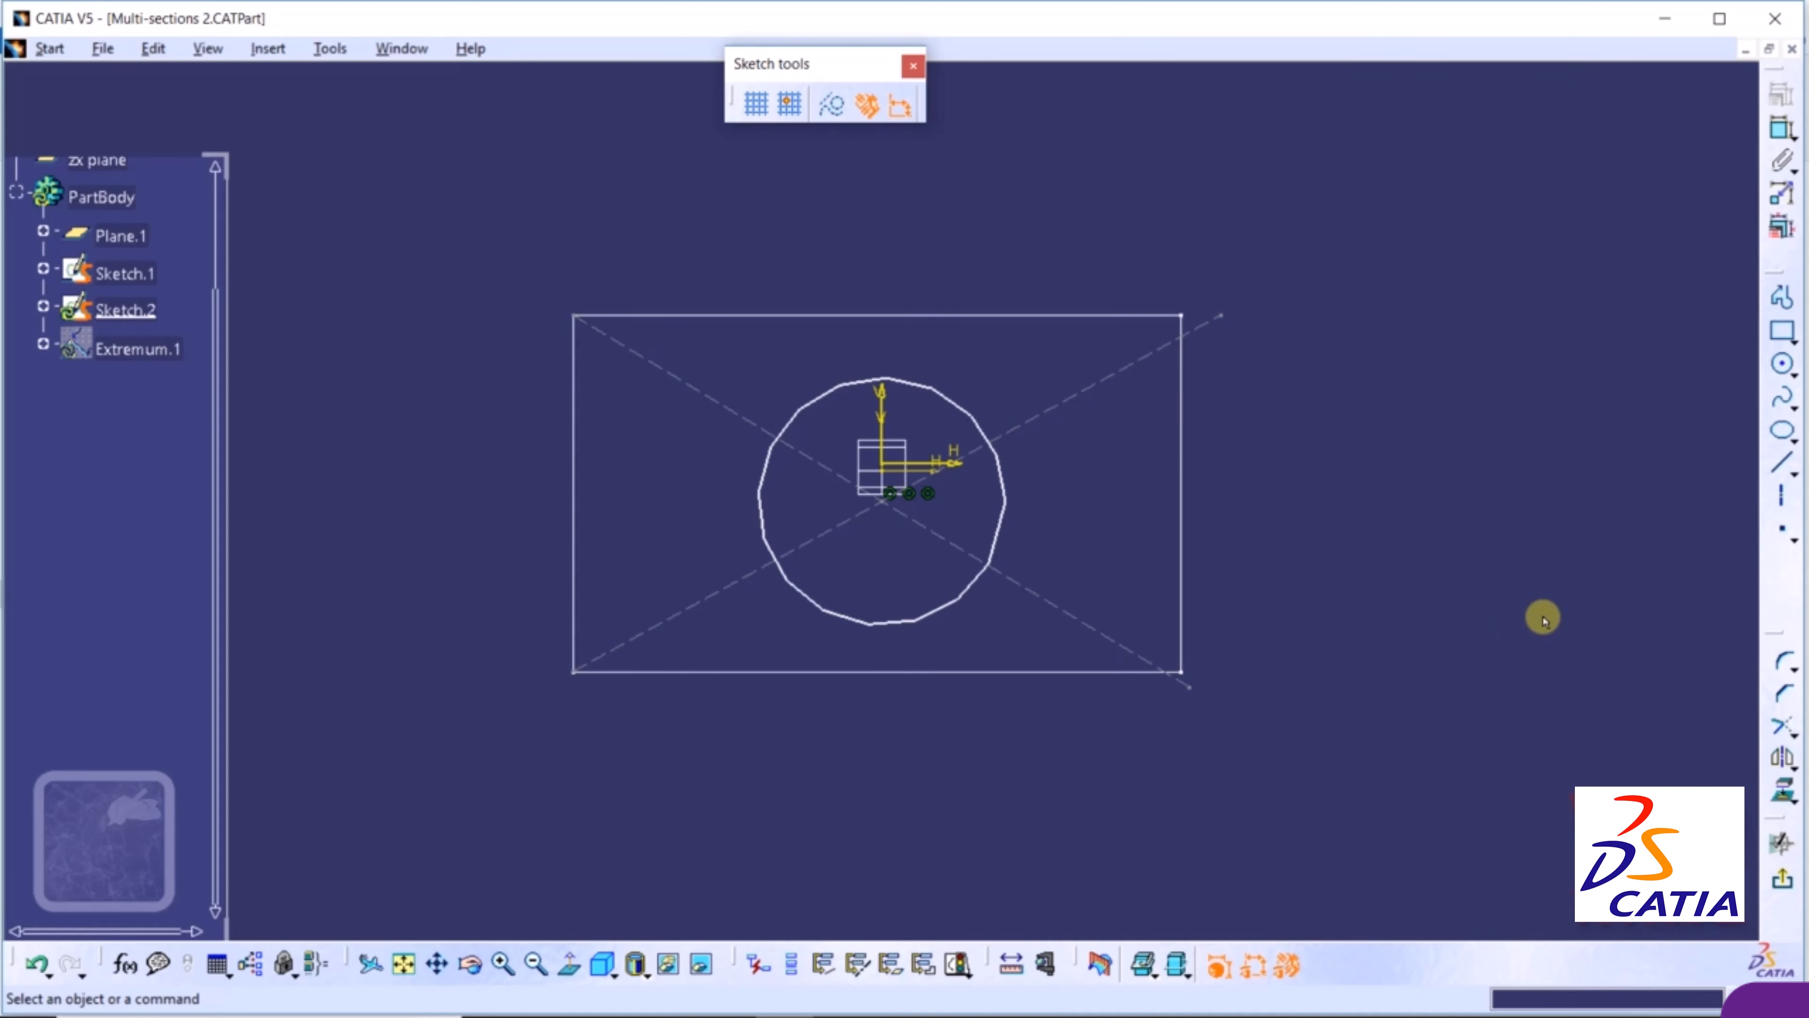
Place points at the four intersections of the circle with the construction diagonals and exit the sketch
click(1784, 531)
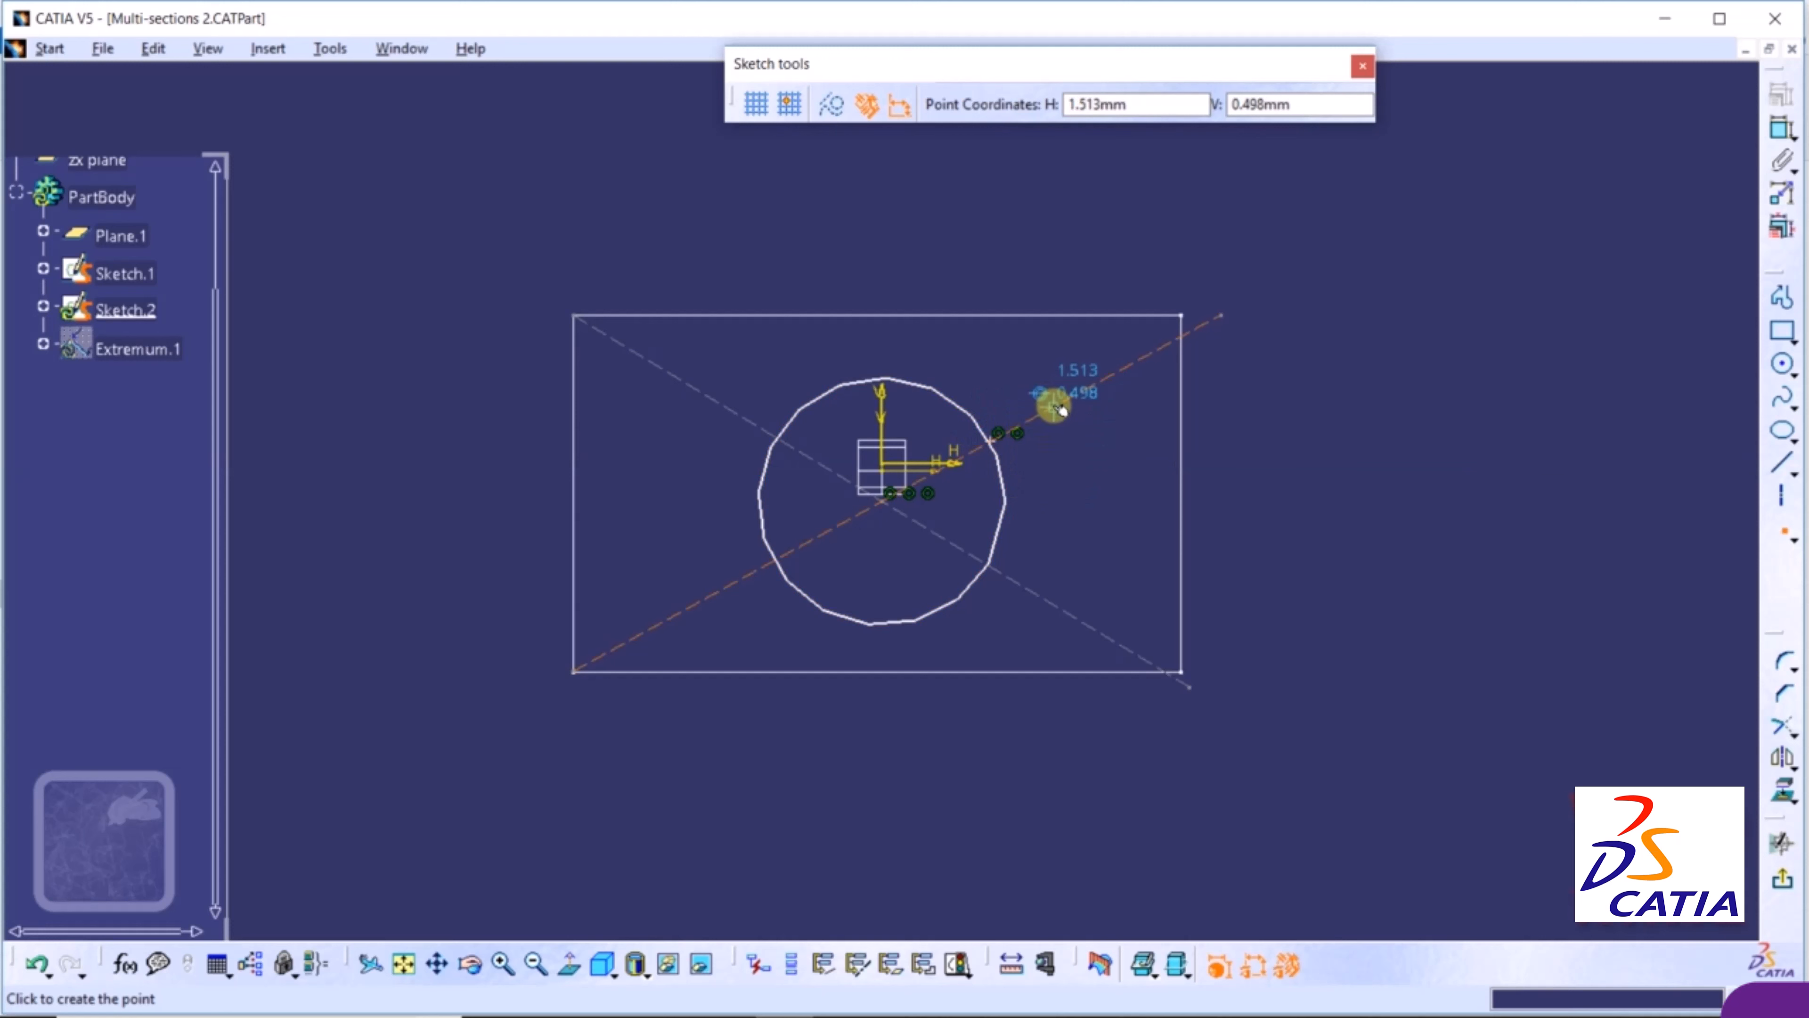
click(989, 566)
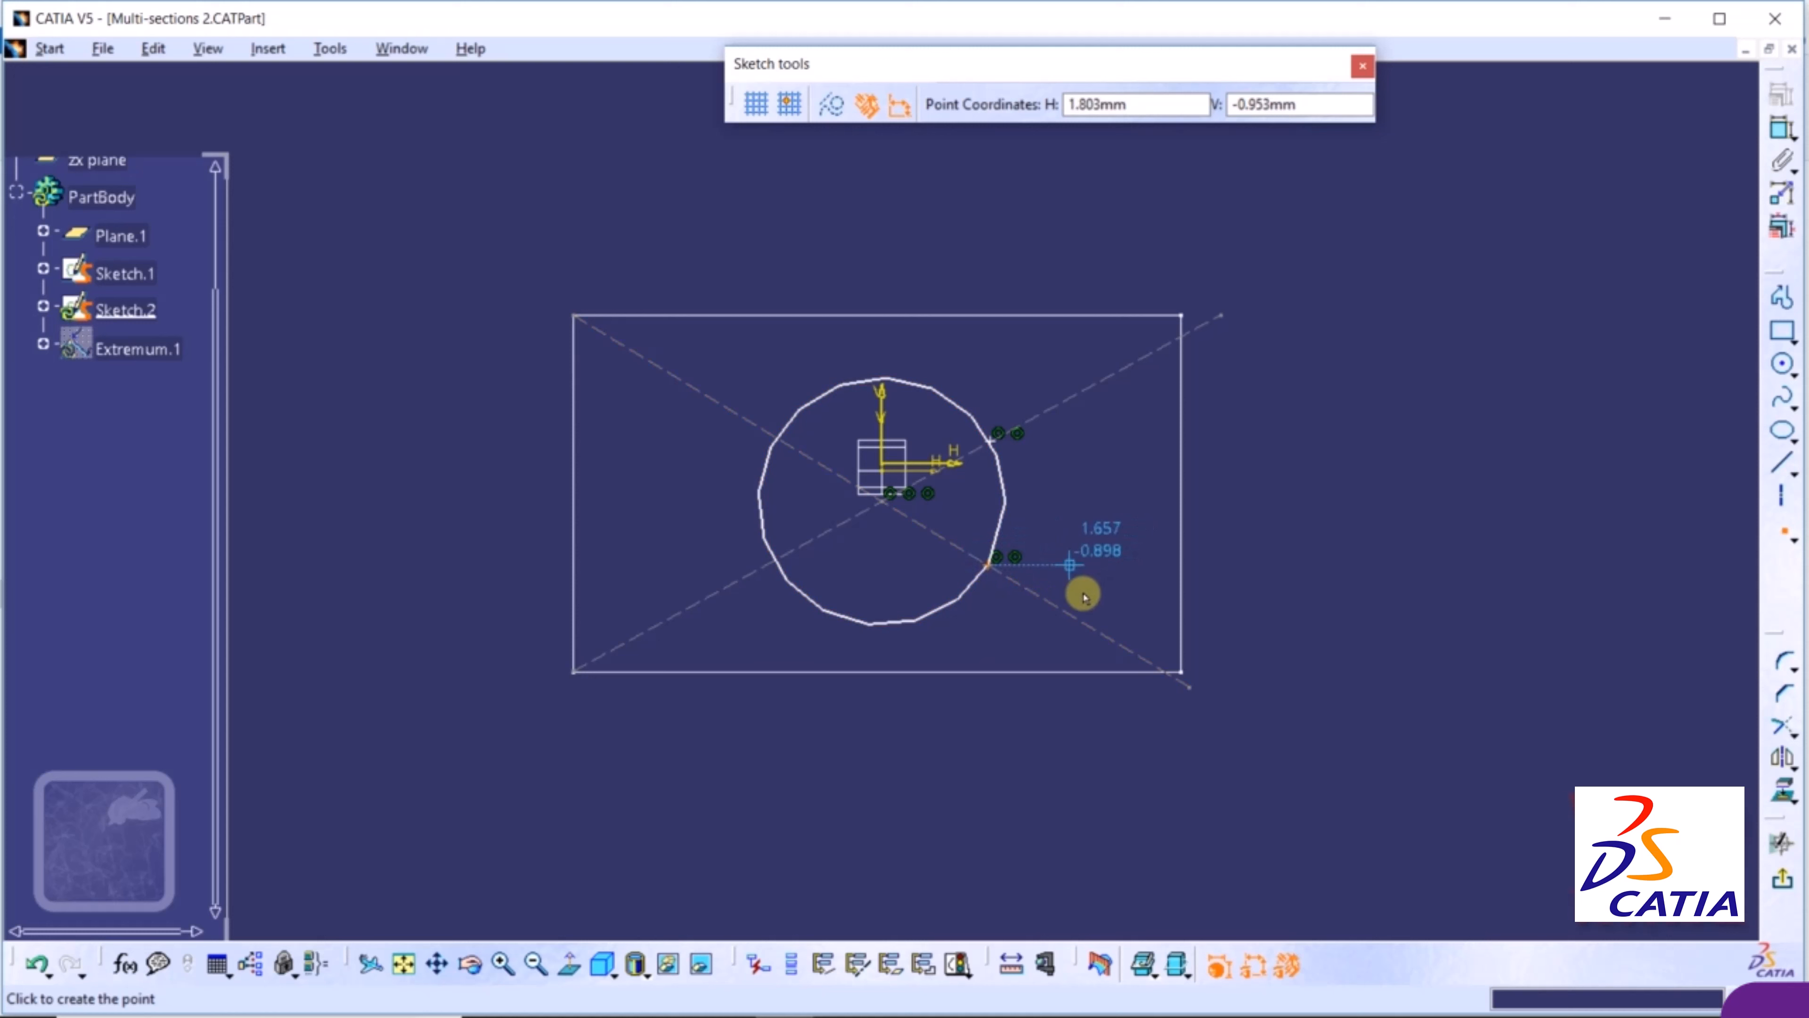
click(775, 562)
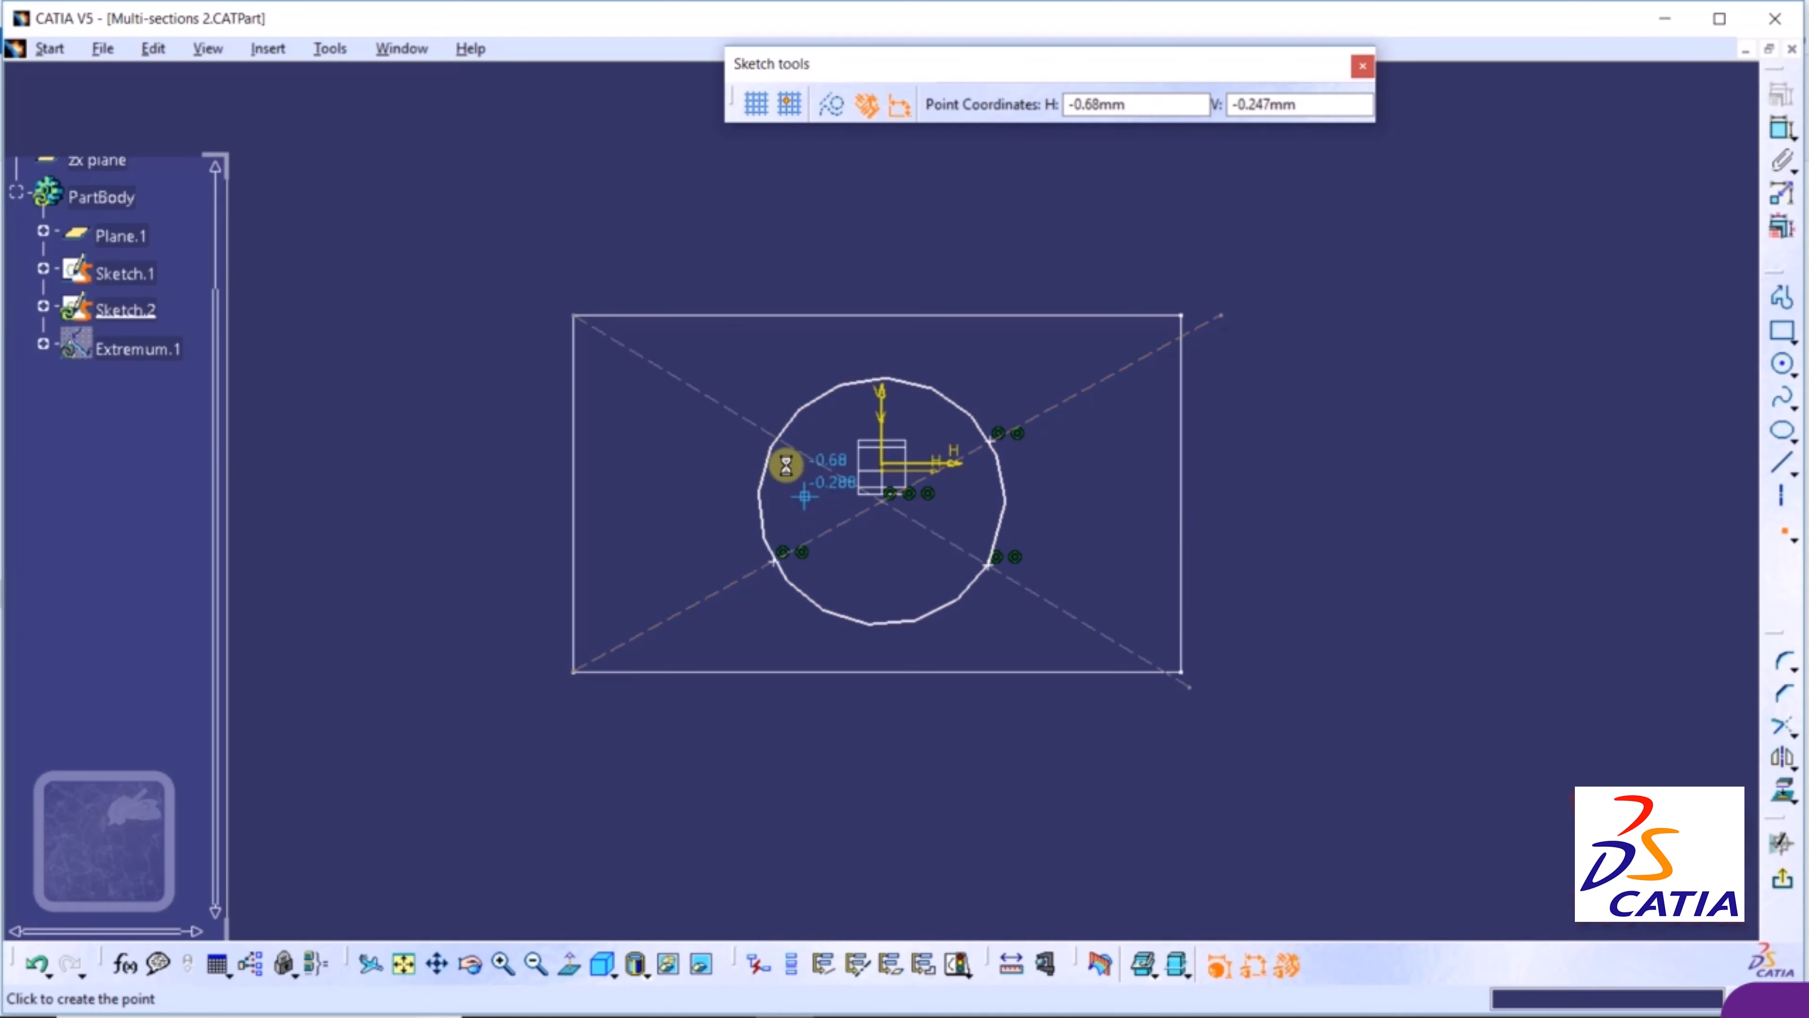
click(776, 436)
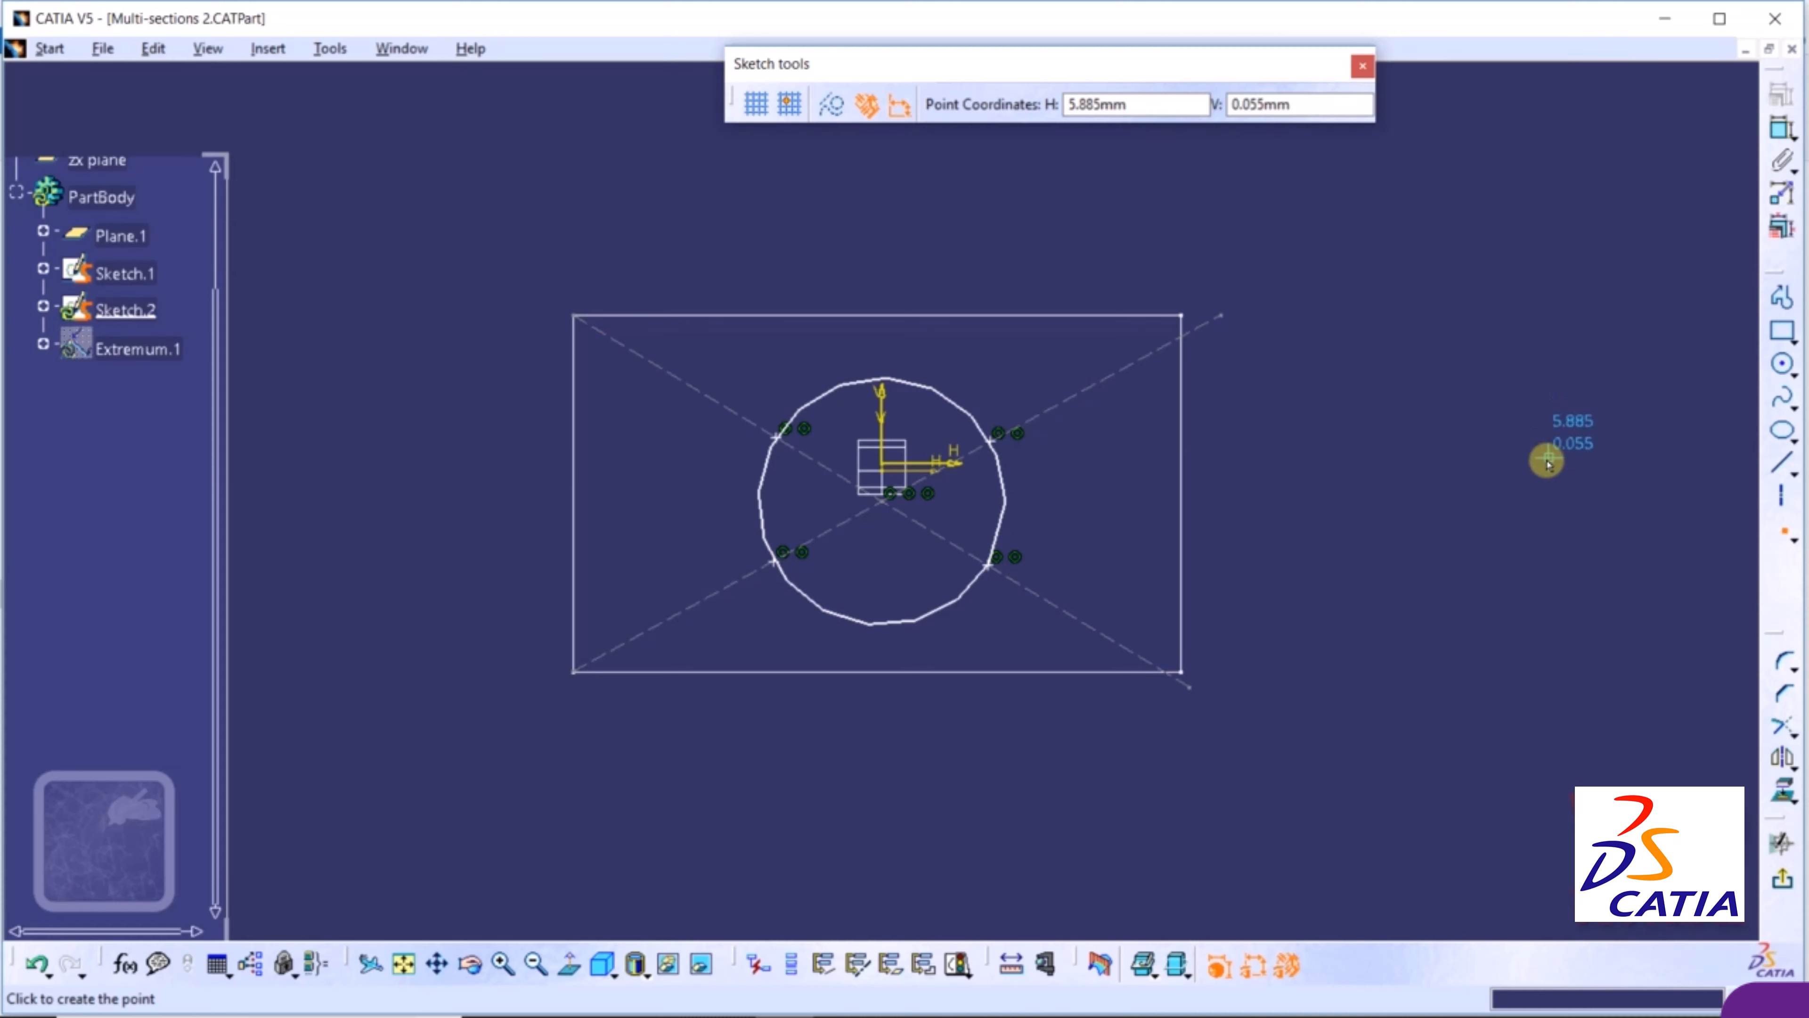
key(Escape)
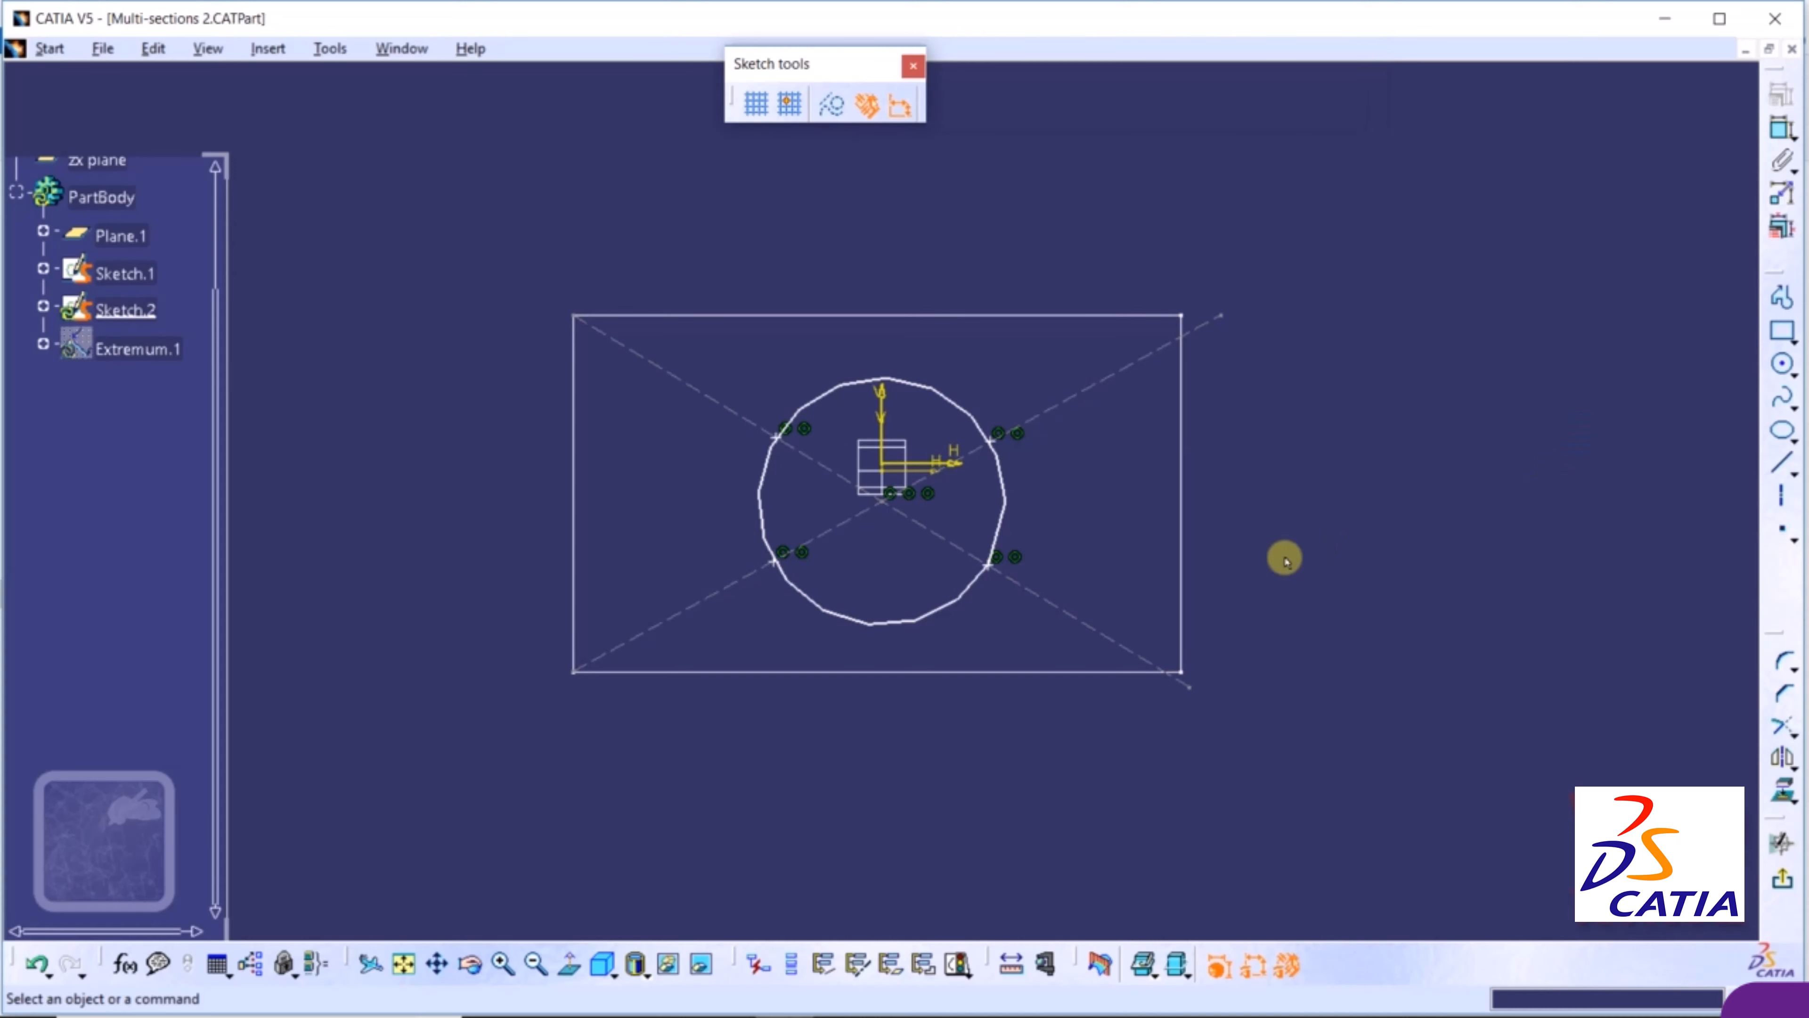
click(1004, 490)
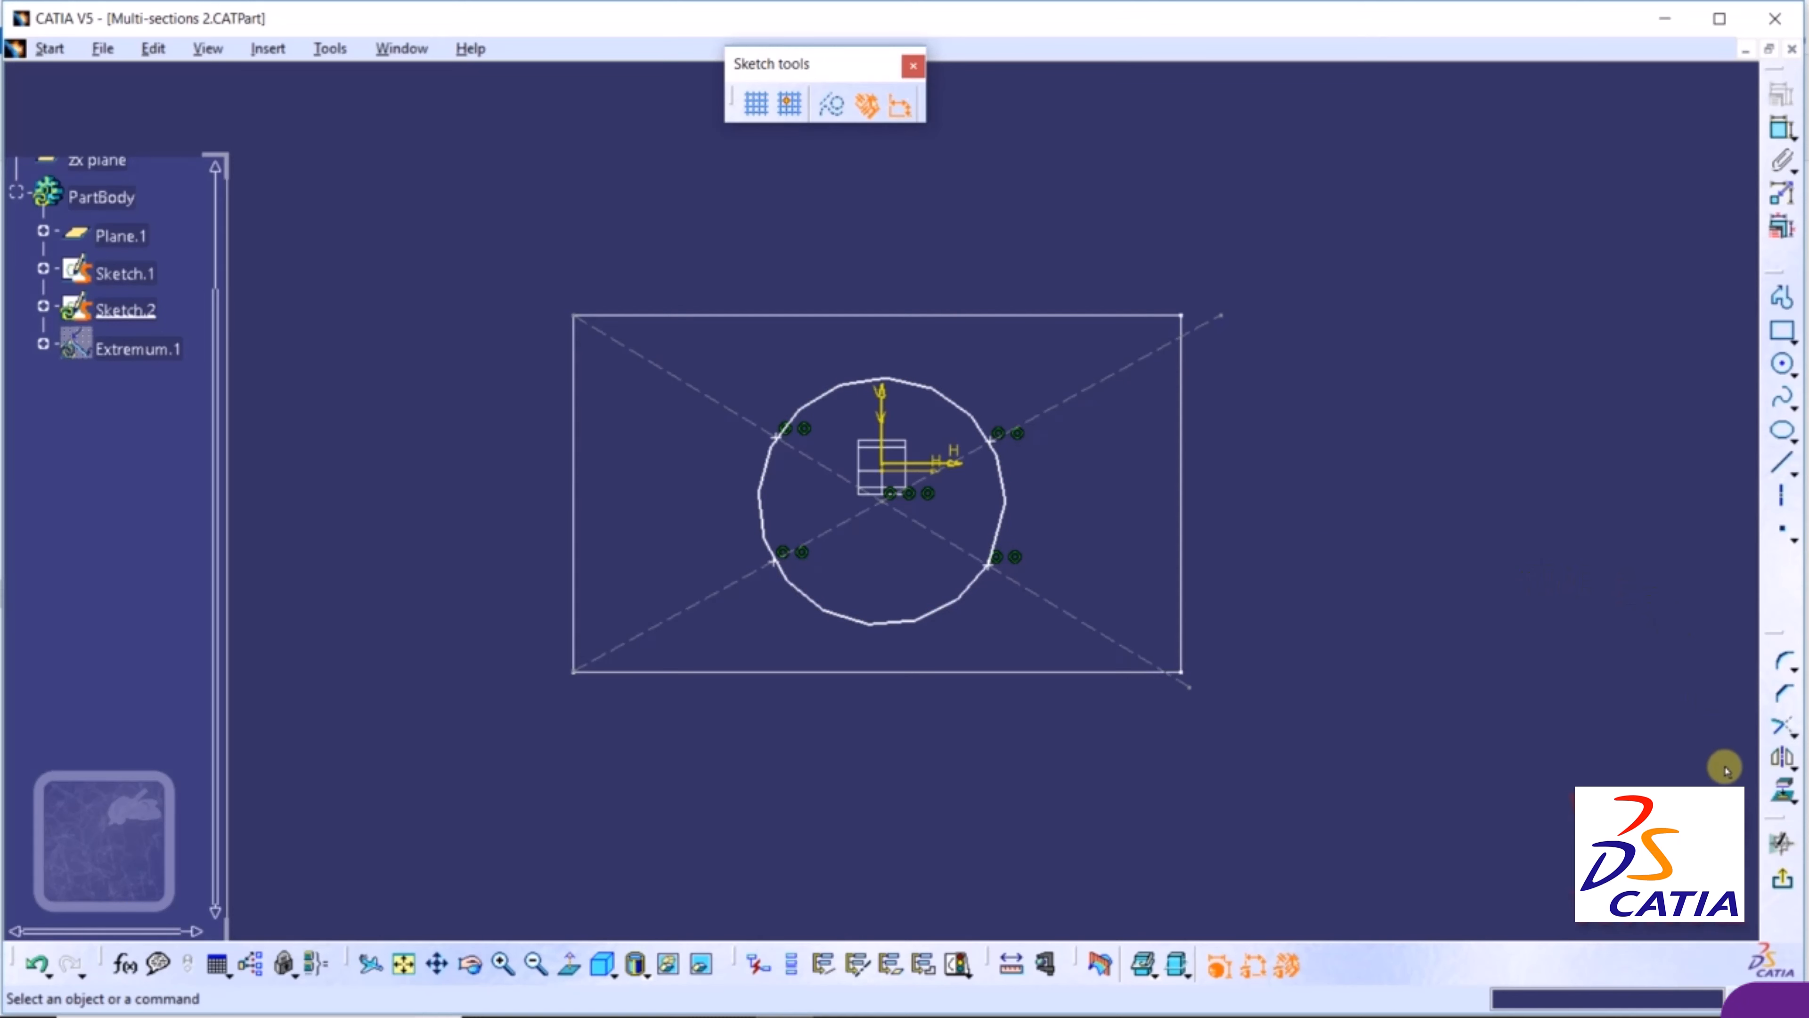
click(1784, 884)
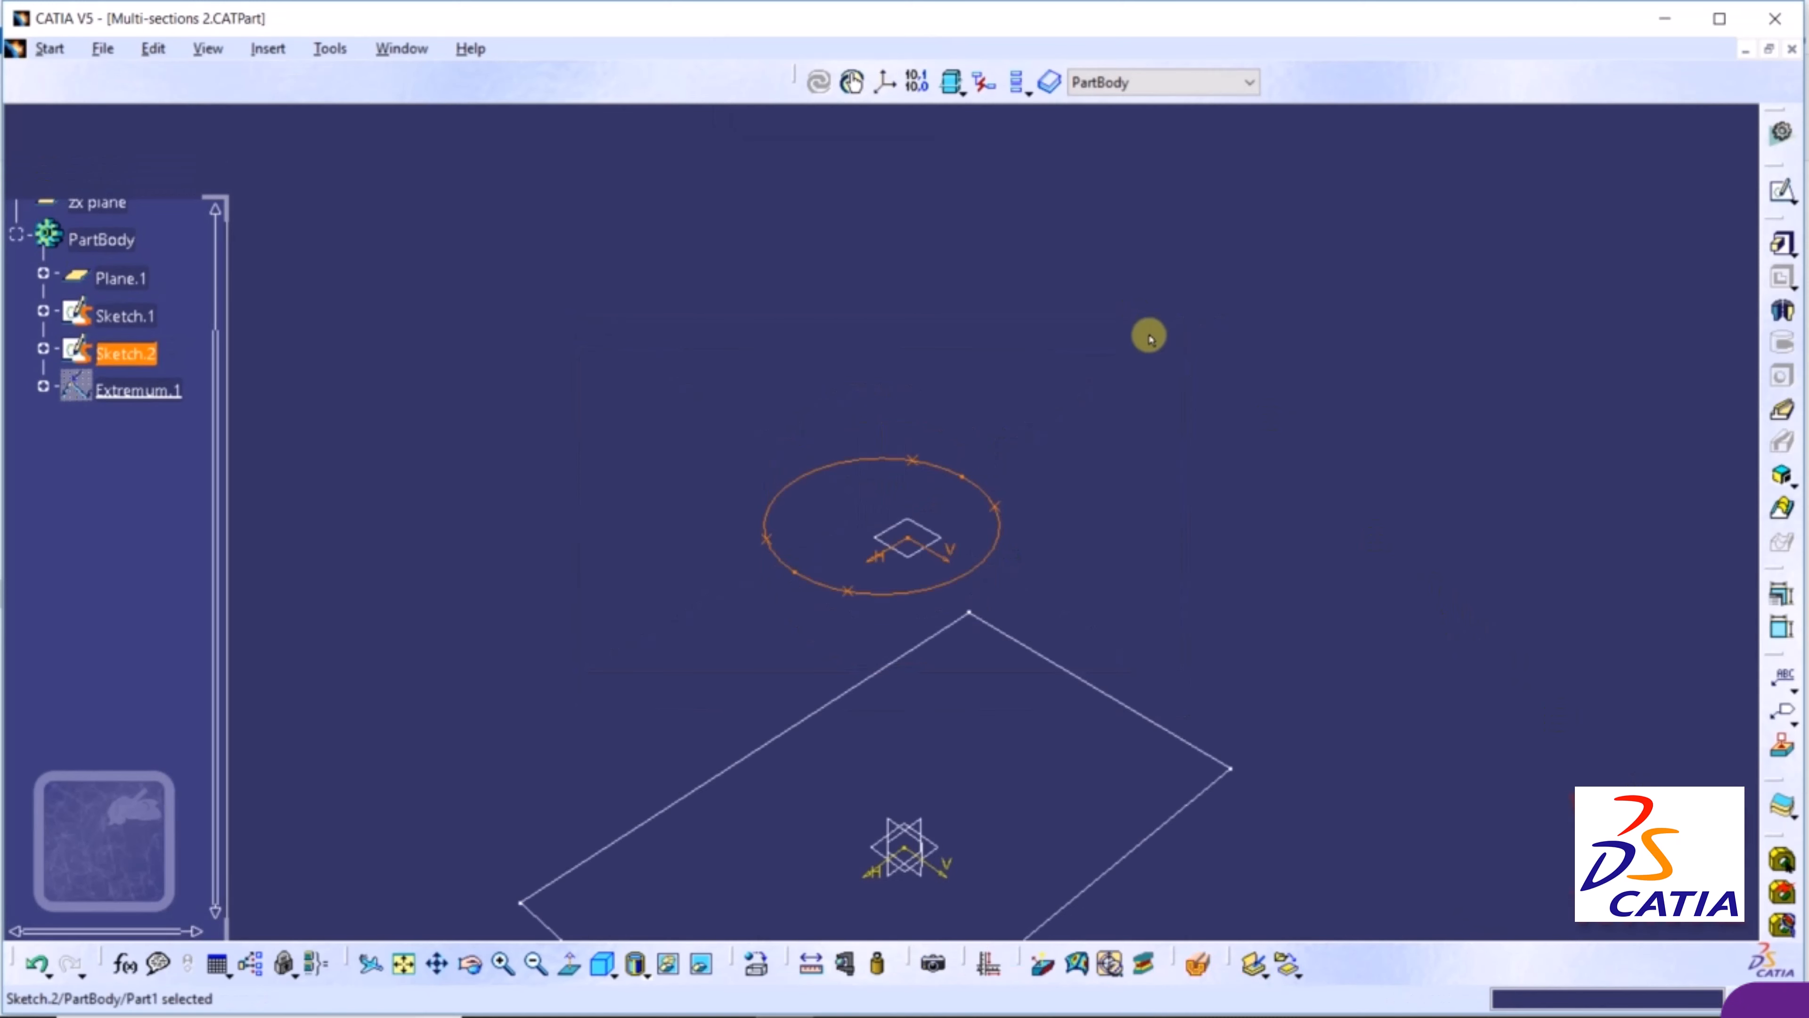
Start a multi-sections solid with the Sketch.1 rectangle and the Sketch.2 circle as sections, and preview it
mouse_move(1149, 336)
middle_down()
mouse_move(1167, 379)
mouse_move(1118, 295)
mouse_move(1179, 441)
mouse_move(1353, 491)
mouse_move(1317, 634)
mouse_move(1309, 566)
mouse_move(1385, 544)
middle_up()
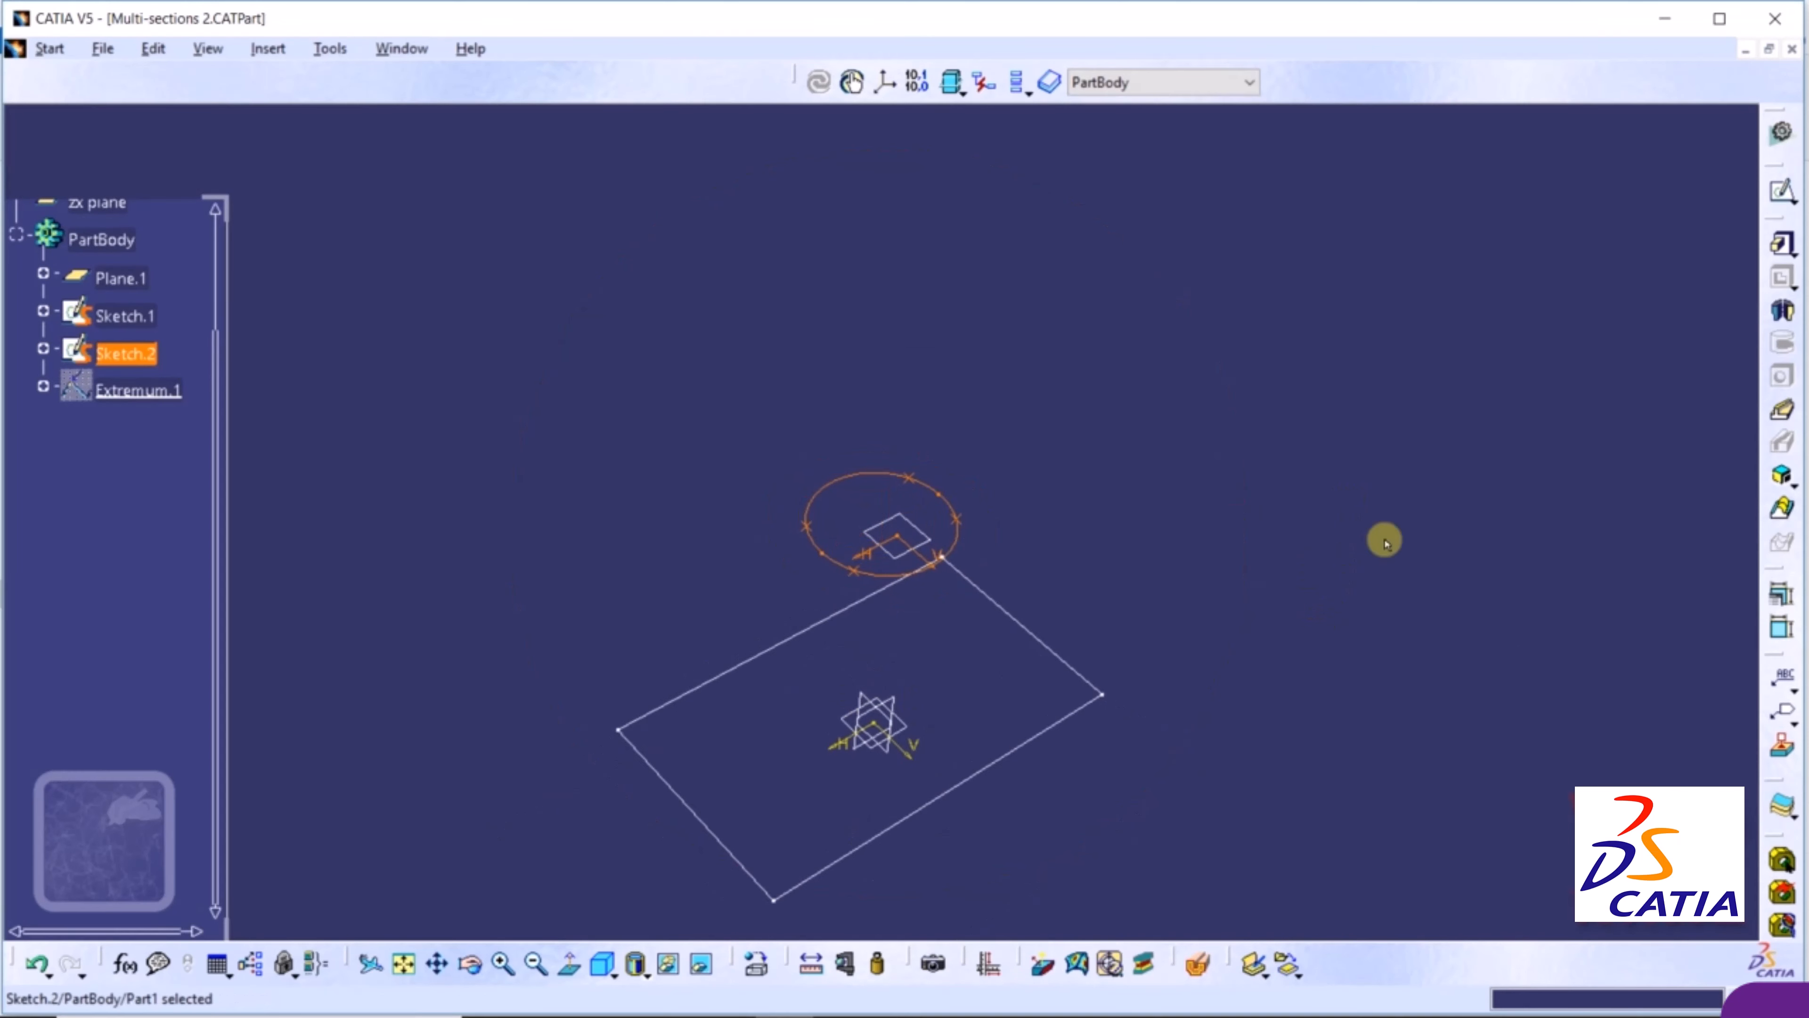
click(1781, 507)
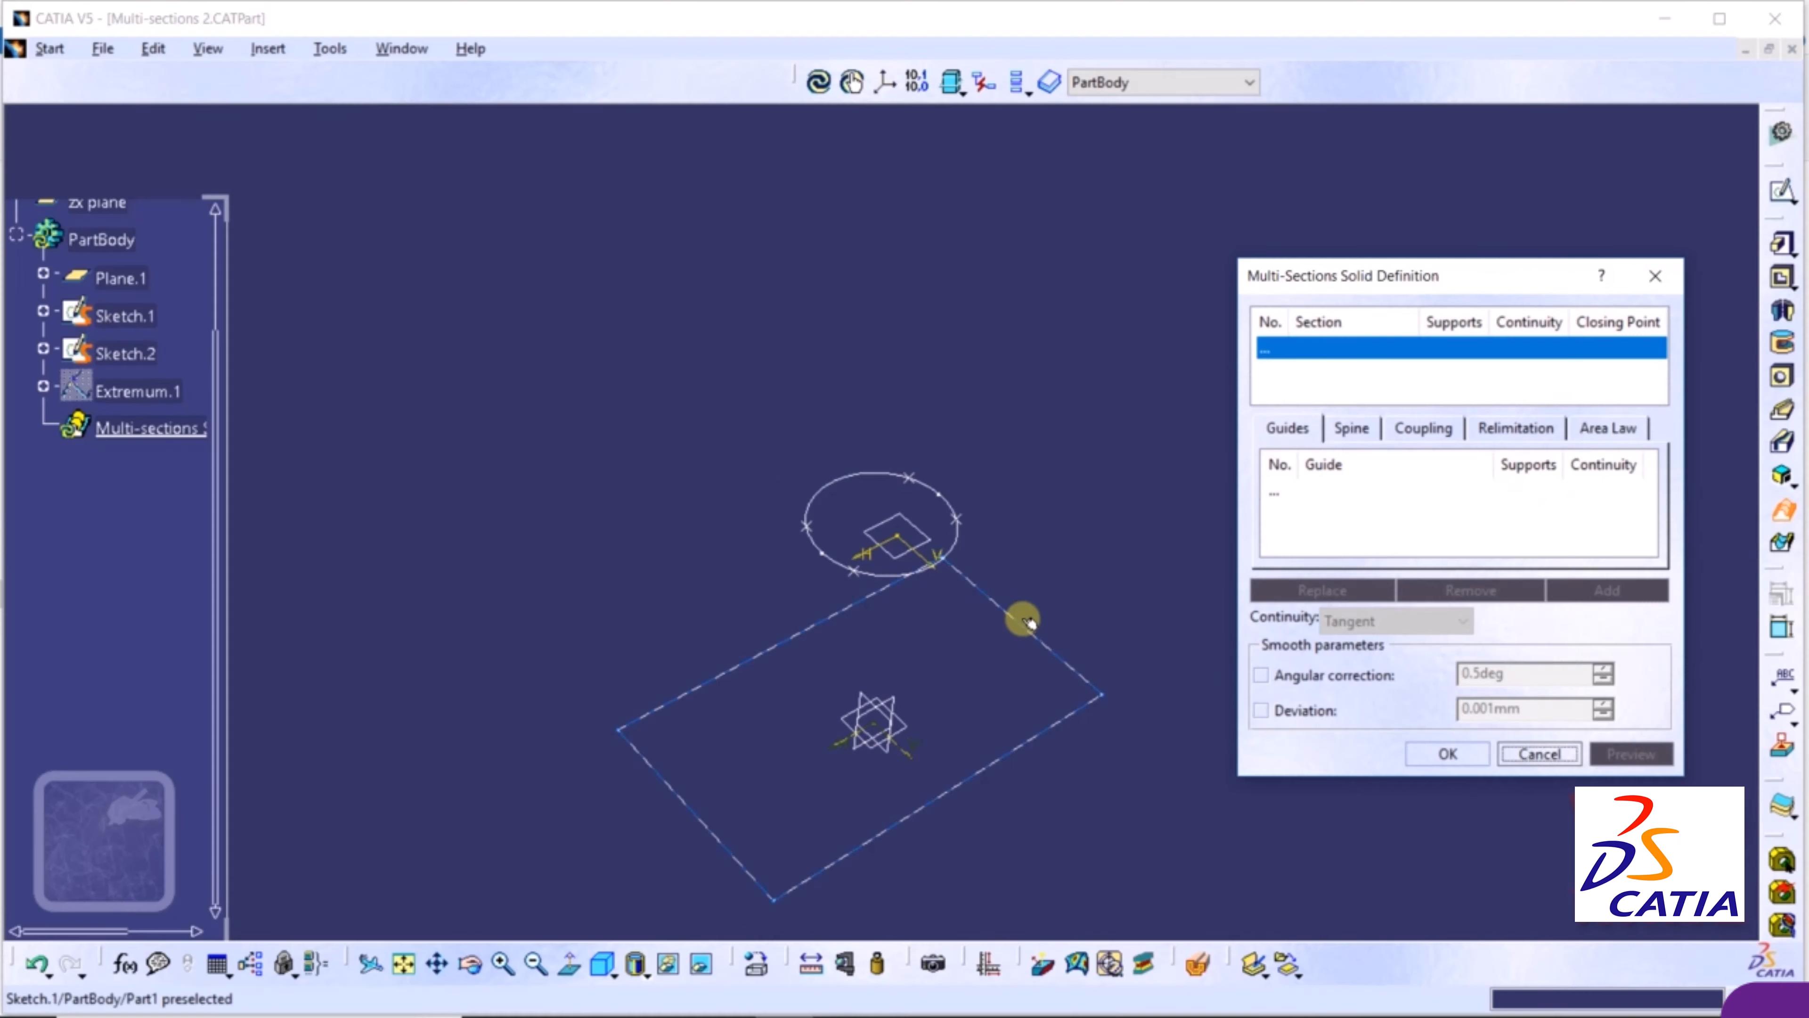
click(1026, 622)
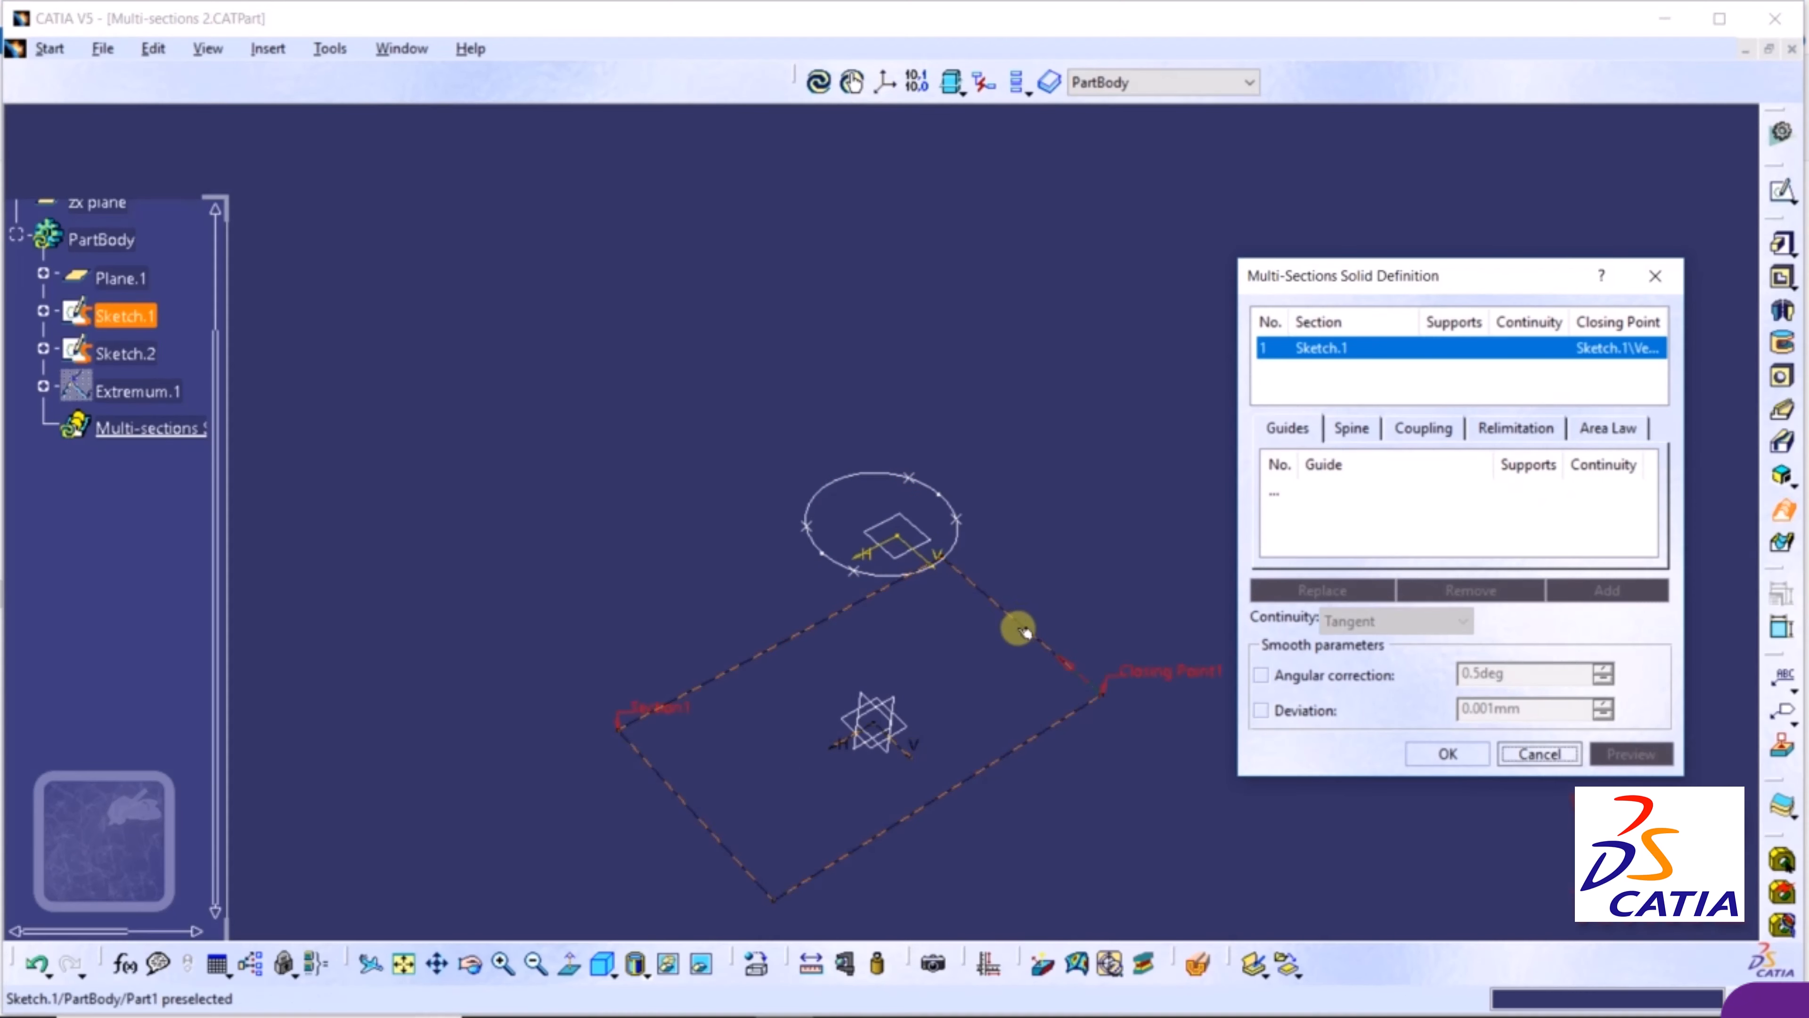
click(867, 476)
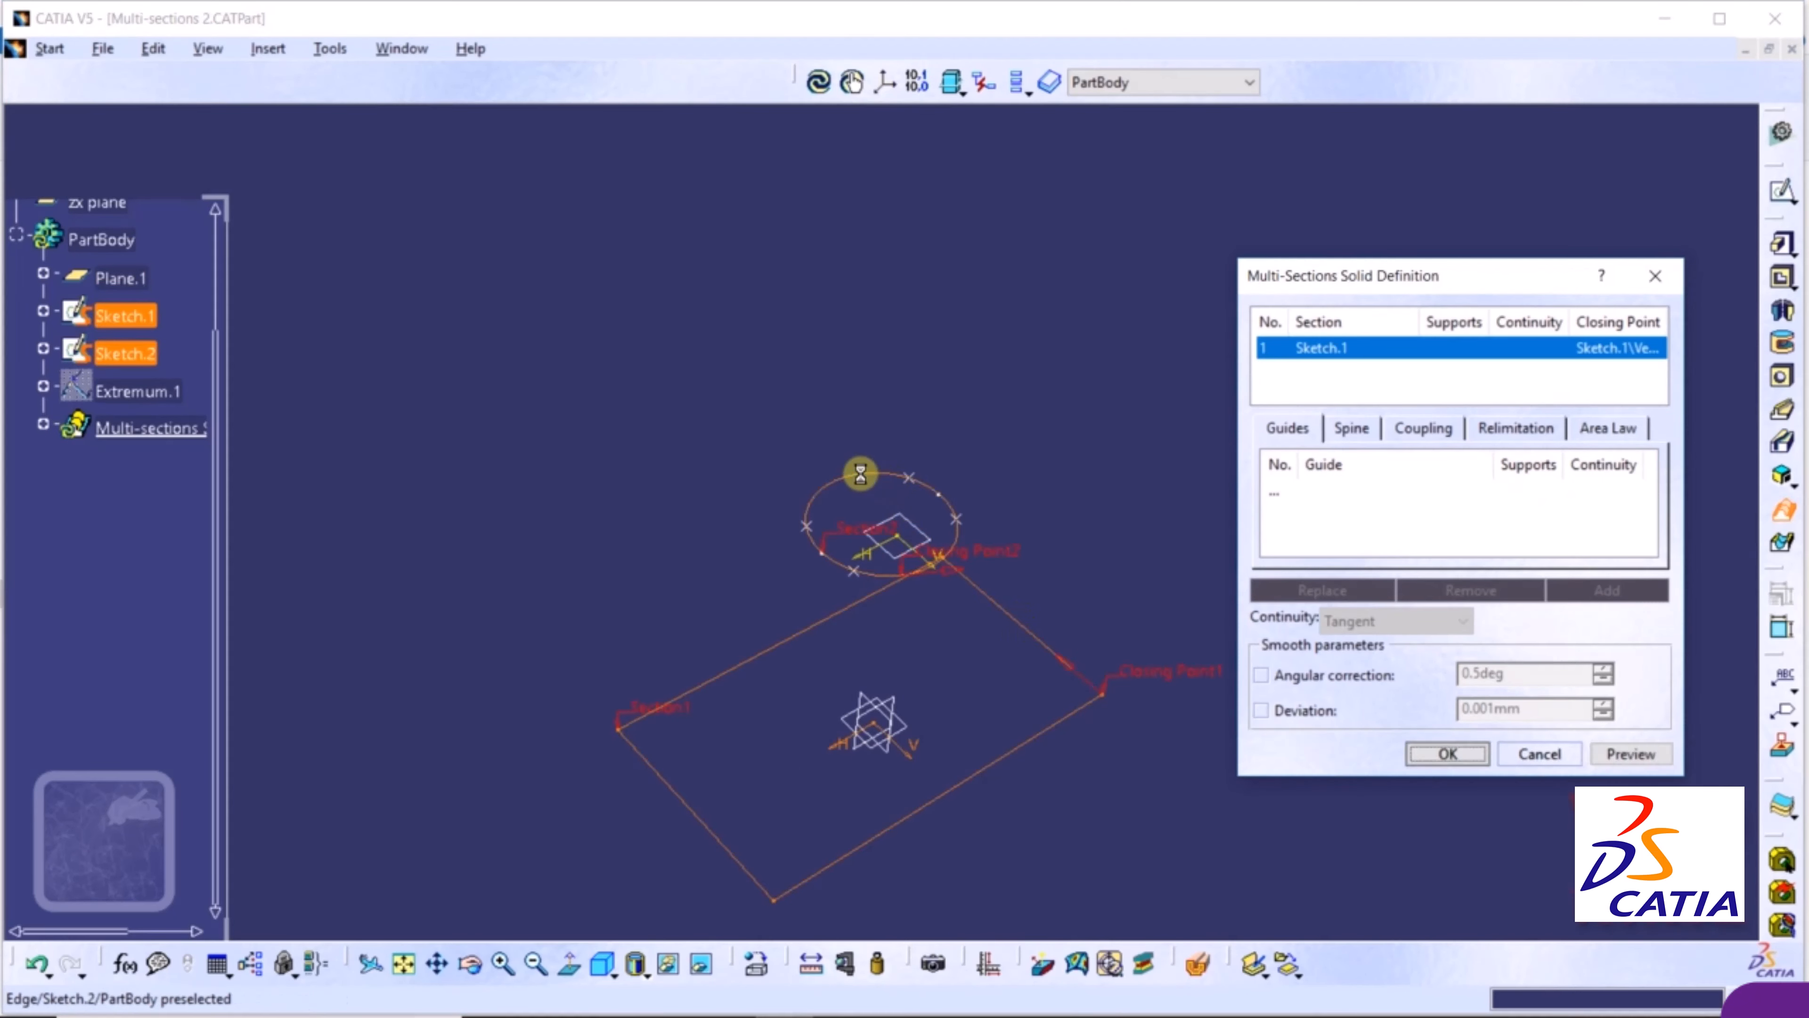
click(1629, 754)
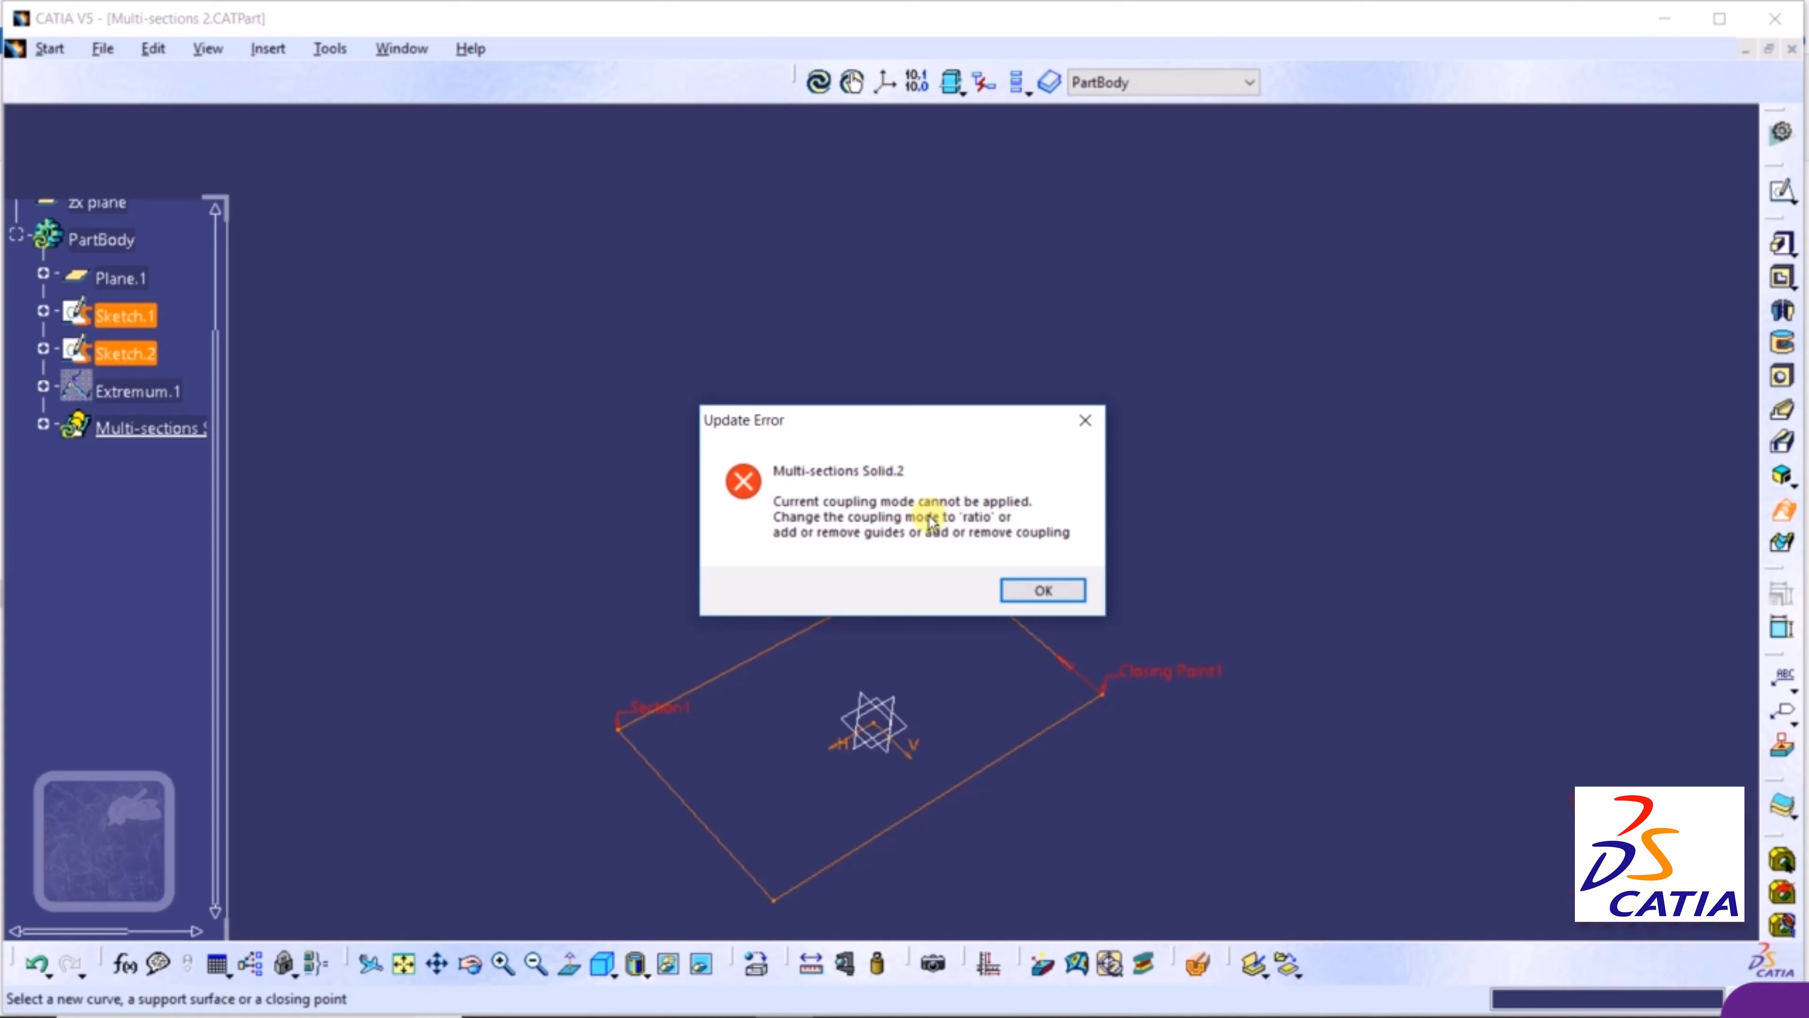
click(1021, 590)
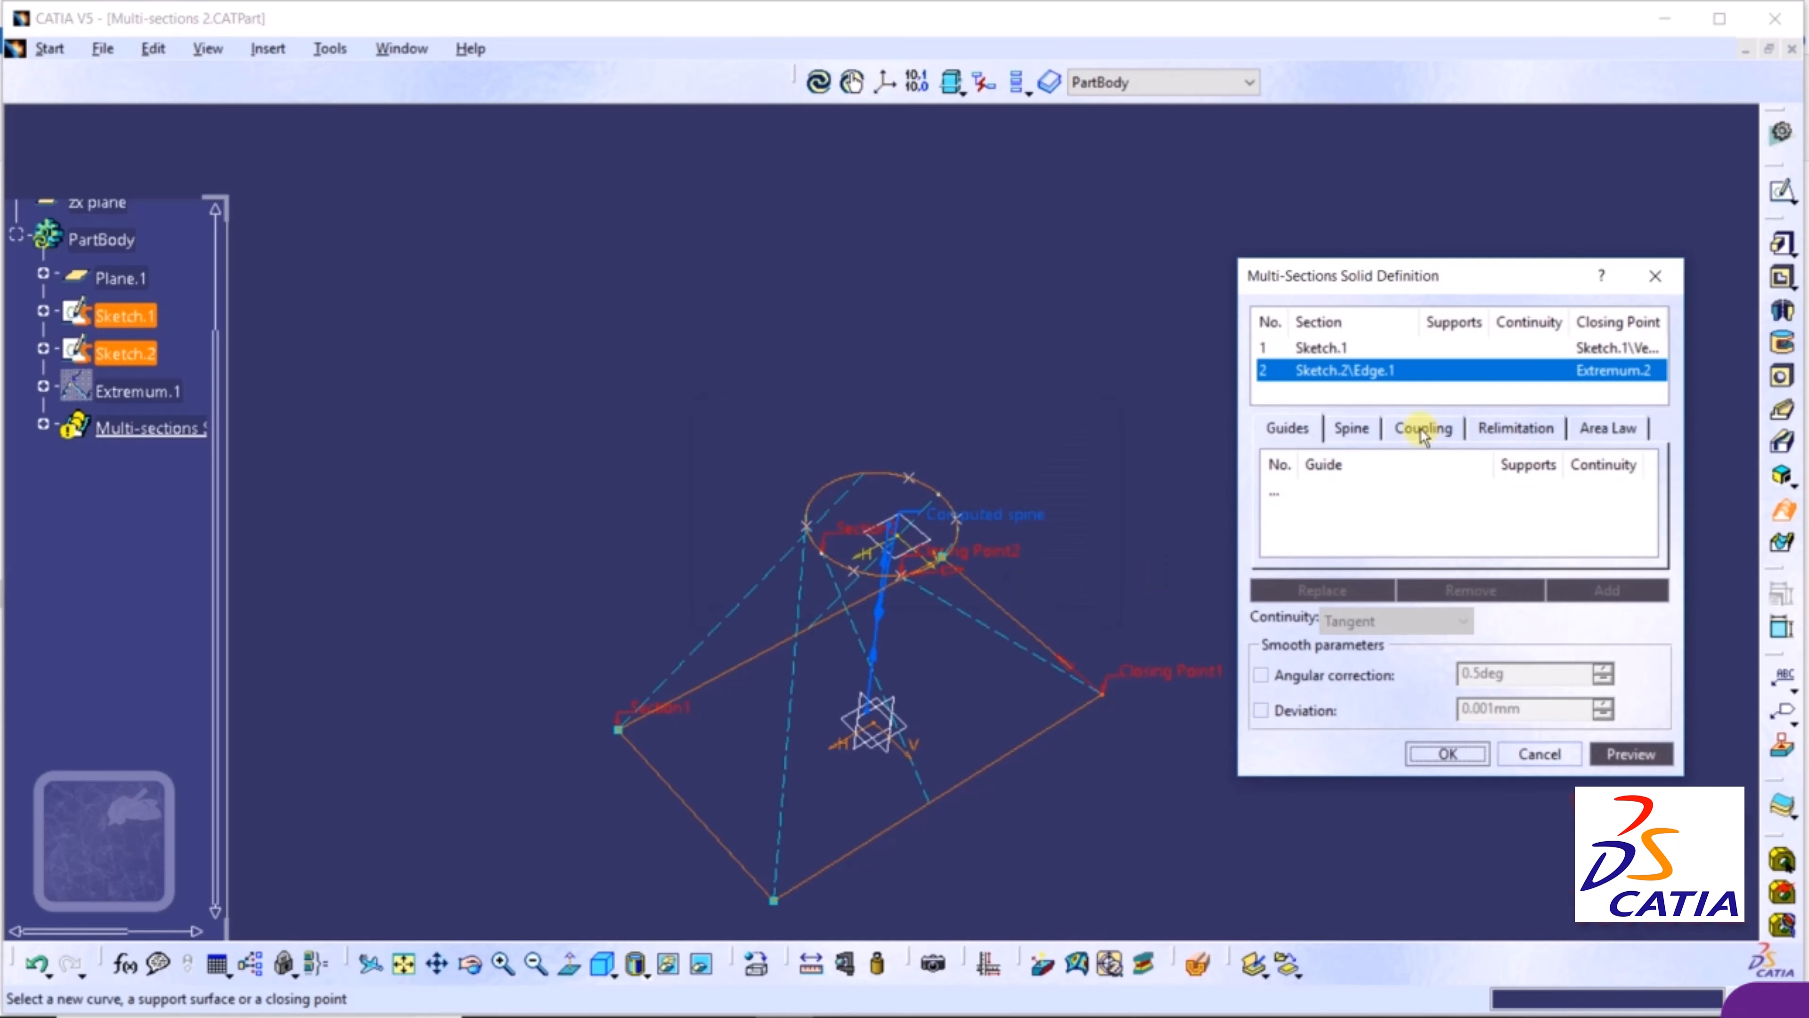
Set the sections coupling of the multi-sections solid to Ratio
click(1420, 431)
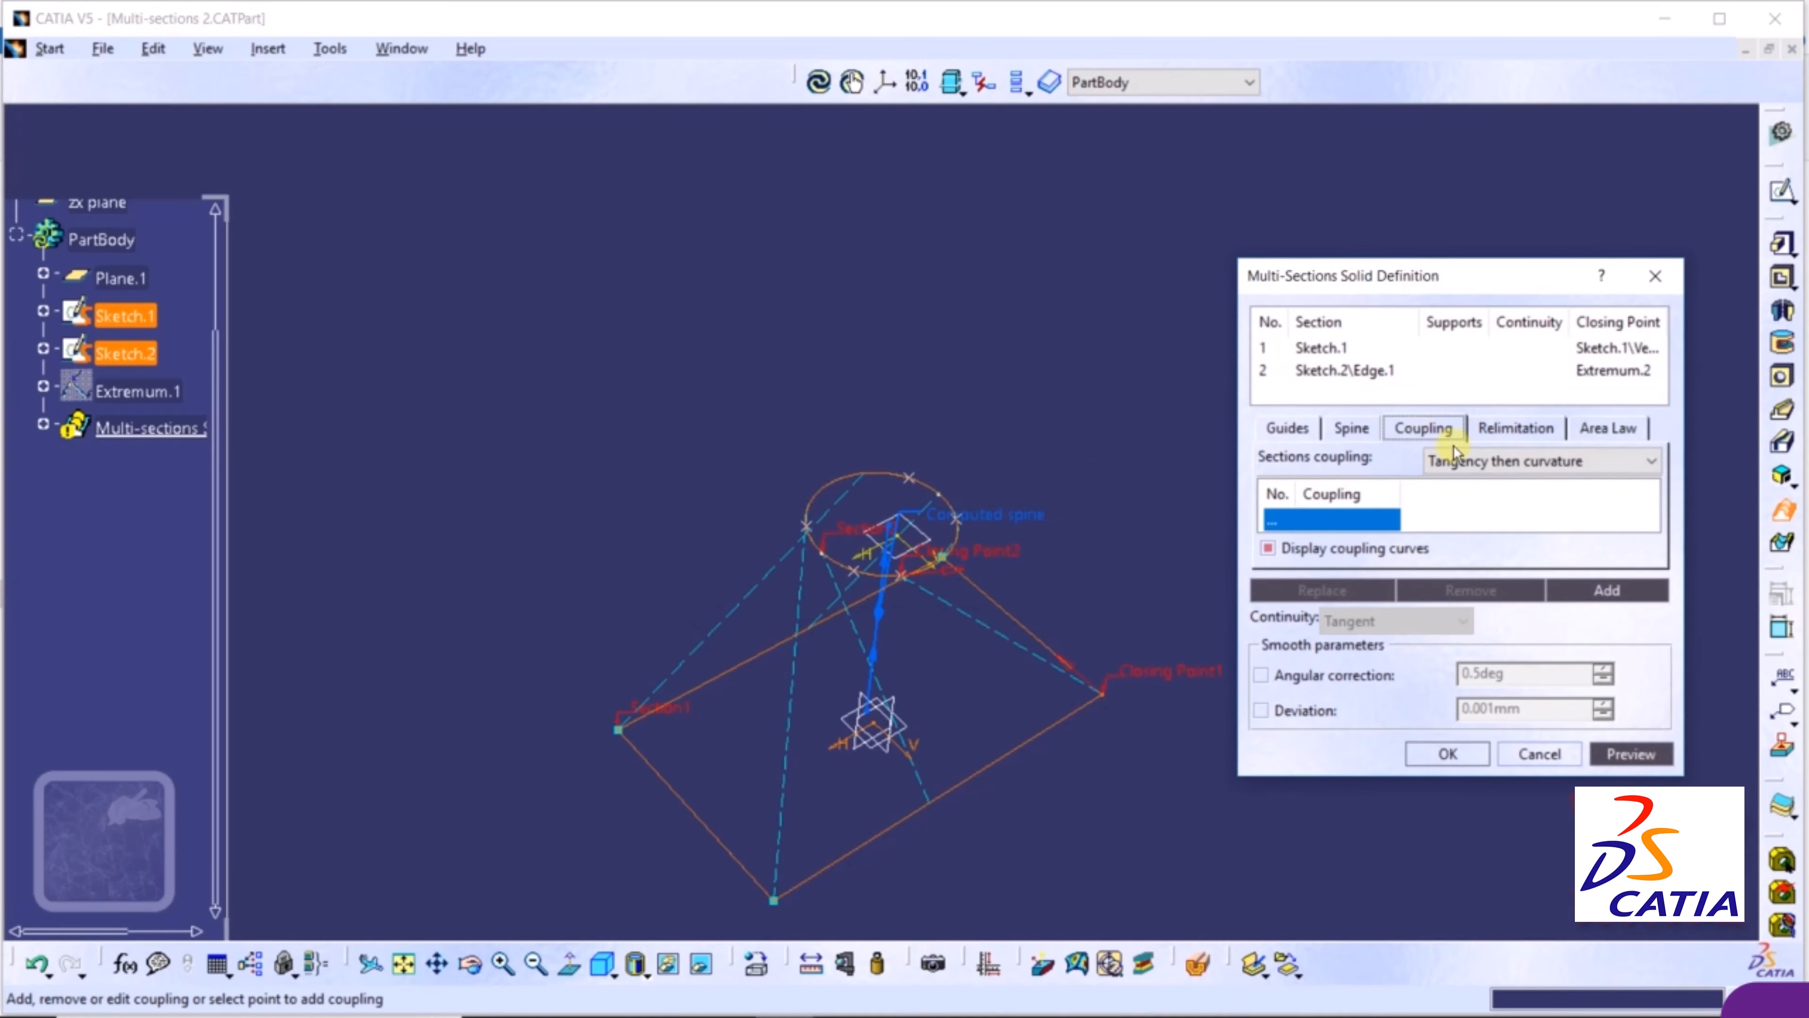
click(1538, 466)
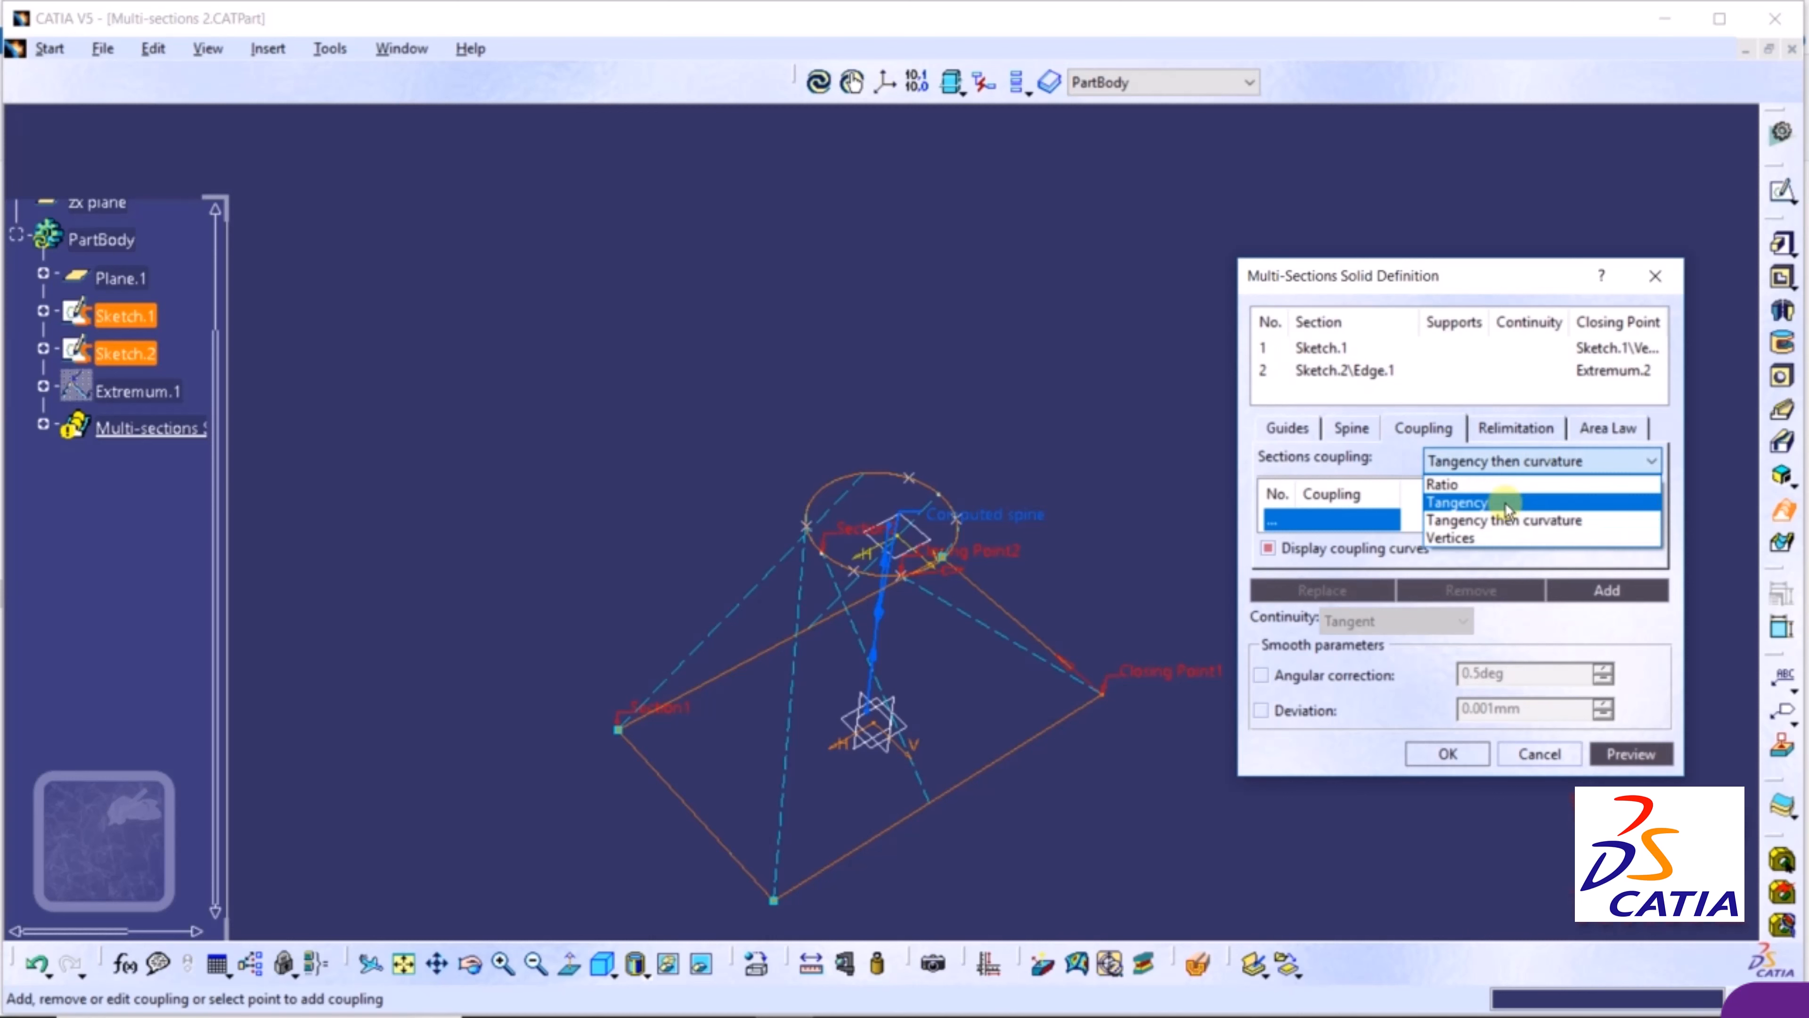
click(1460, 484)
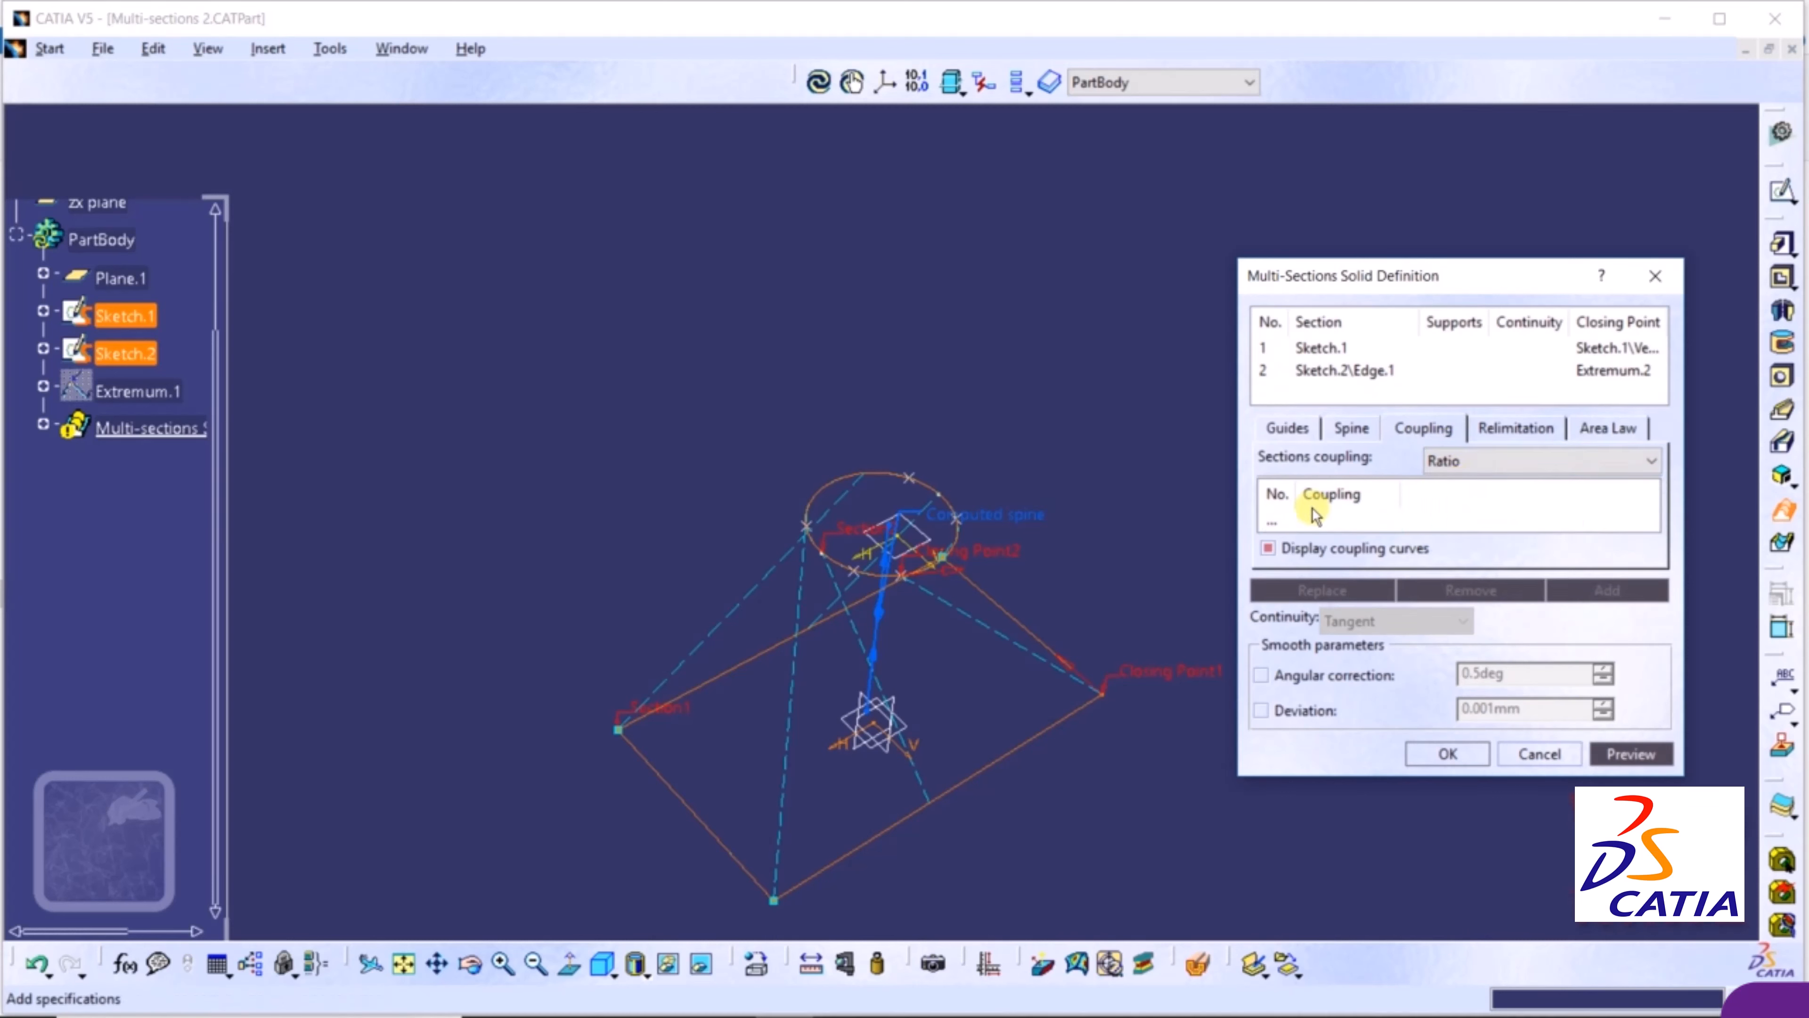
Add a first coupling from the rectangle's front corner to the facing diagonal point on the circle
click(1319, 523)
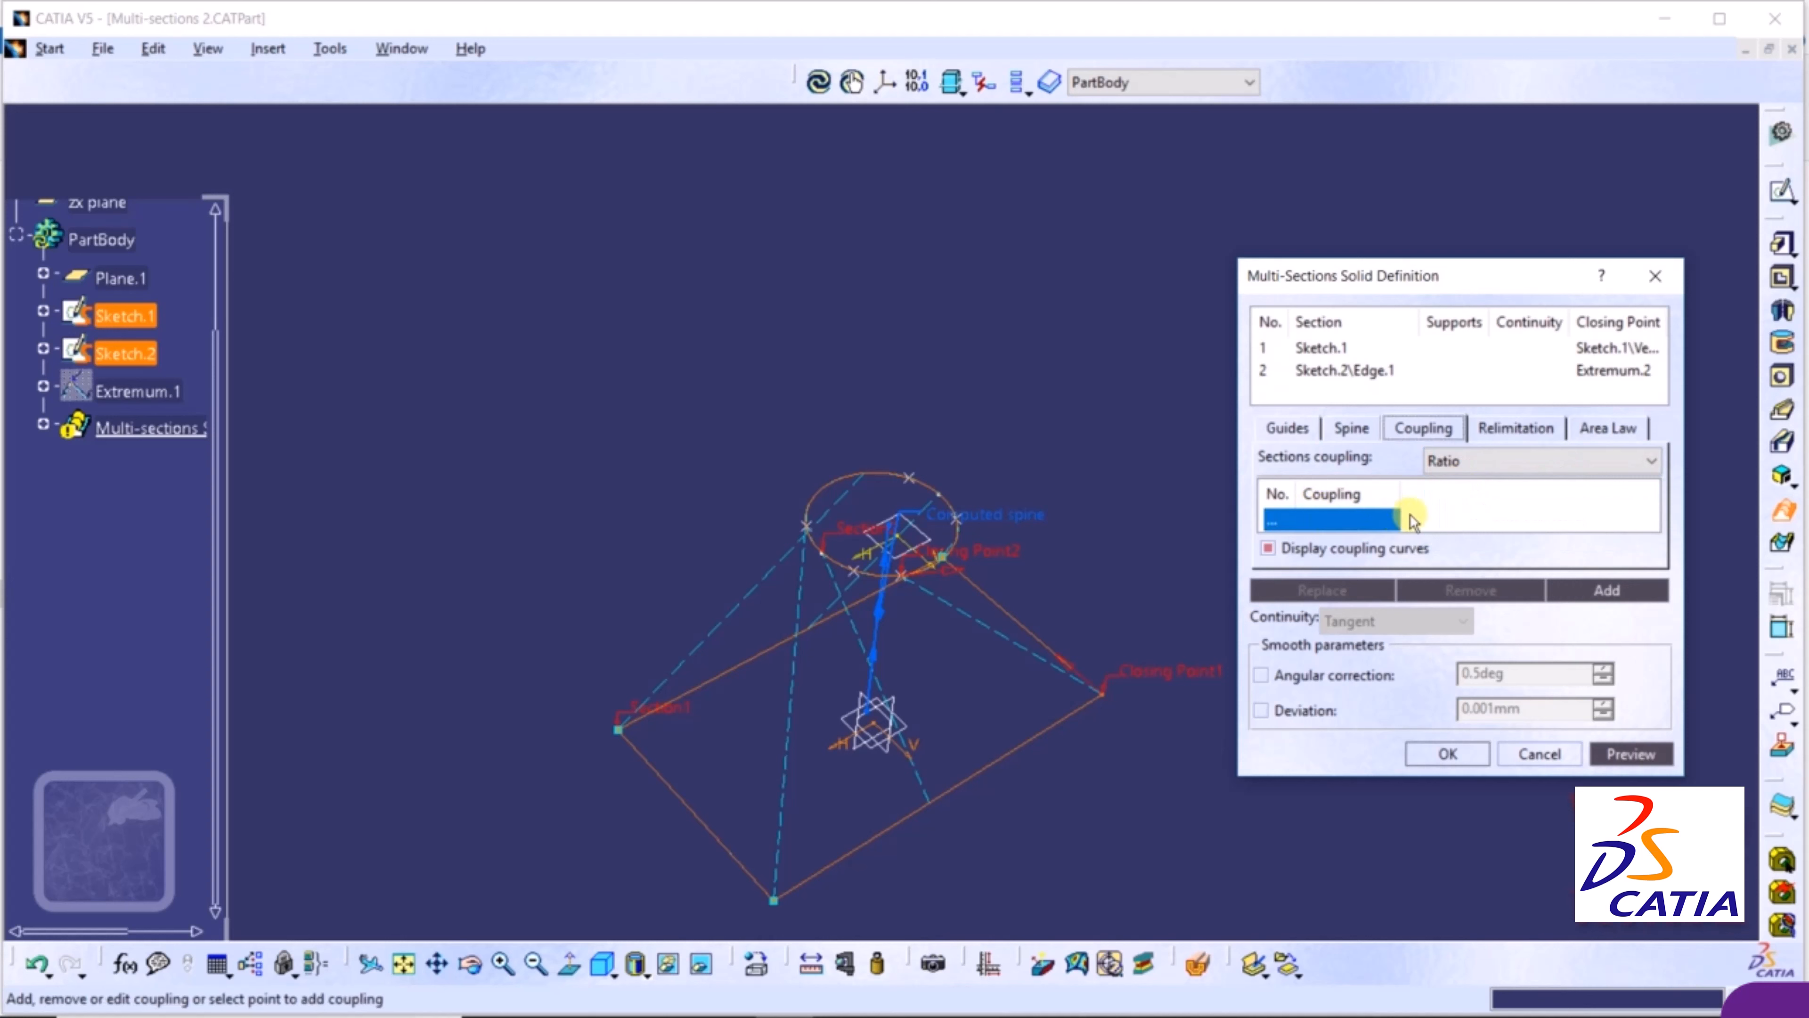
right_click(1381, 523)
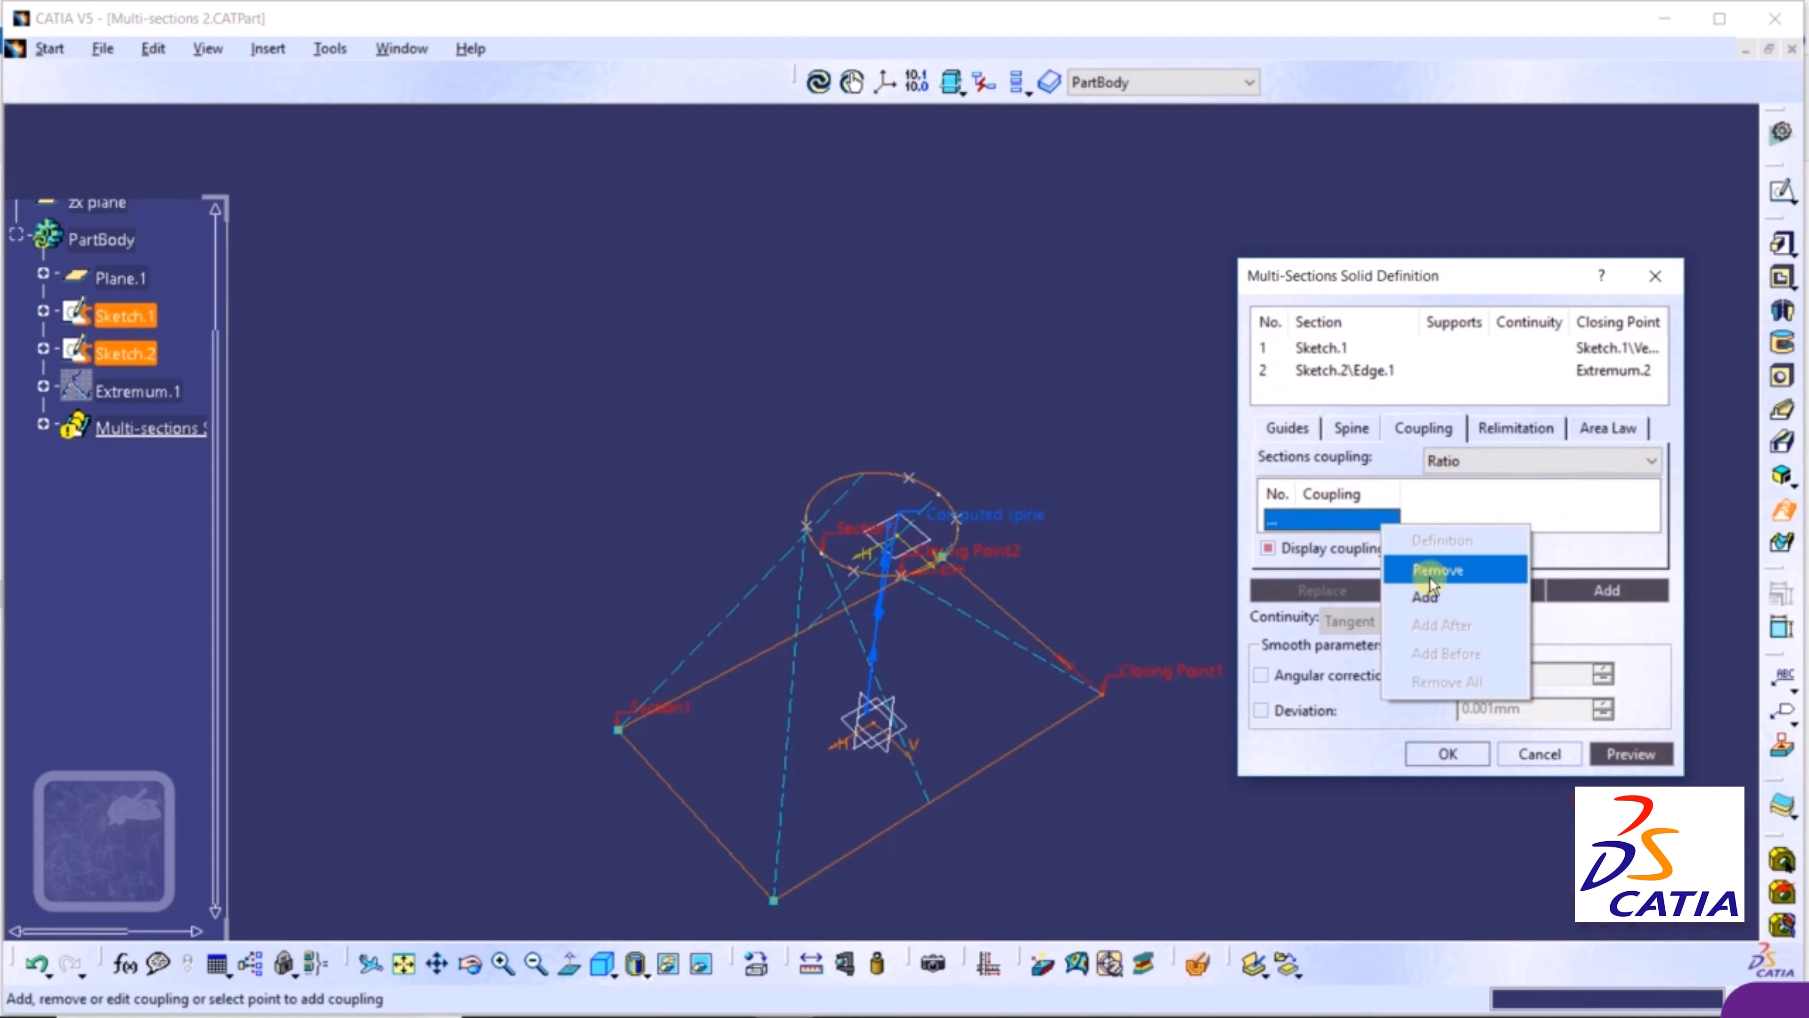
click(1655, 530)
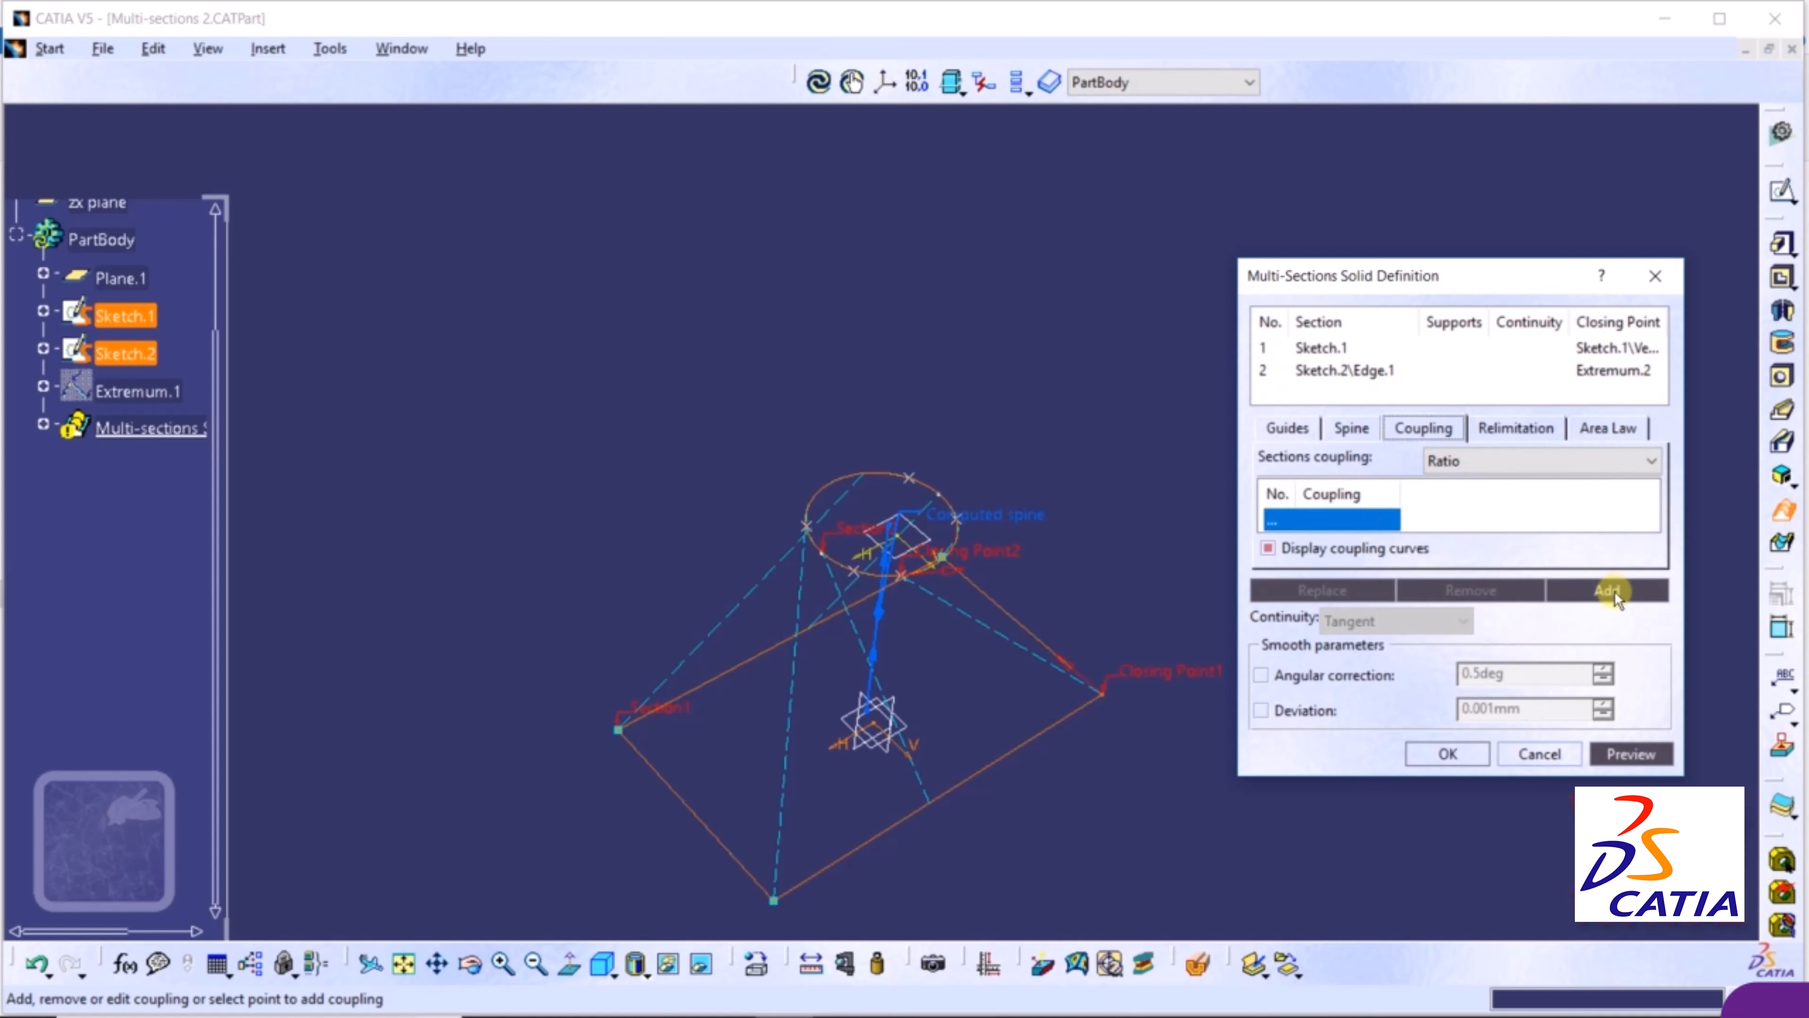
click(1608, 591)
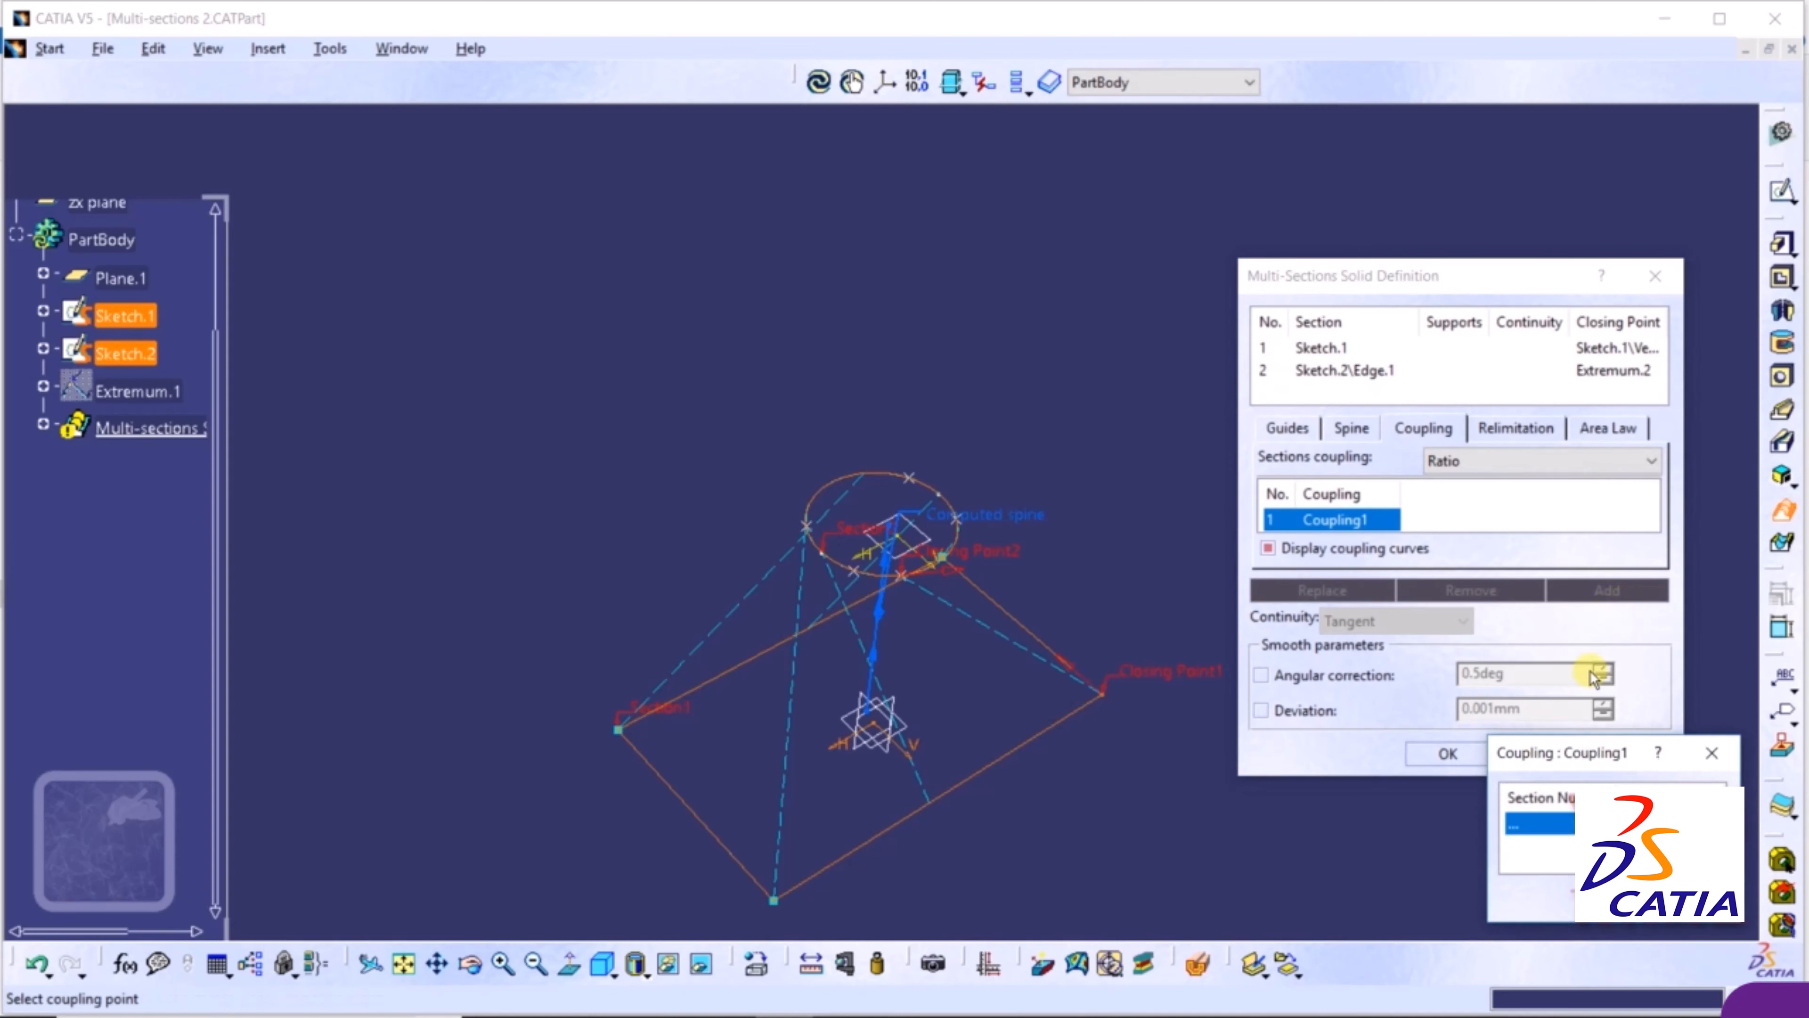
drag(1580, 756, 1413, 515)
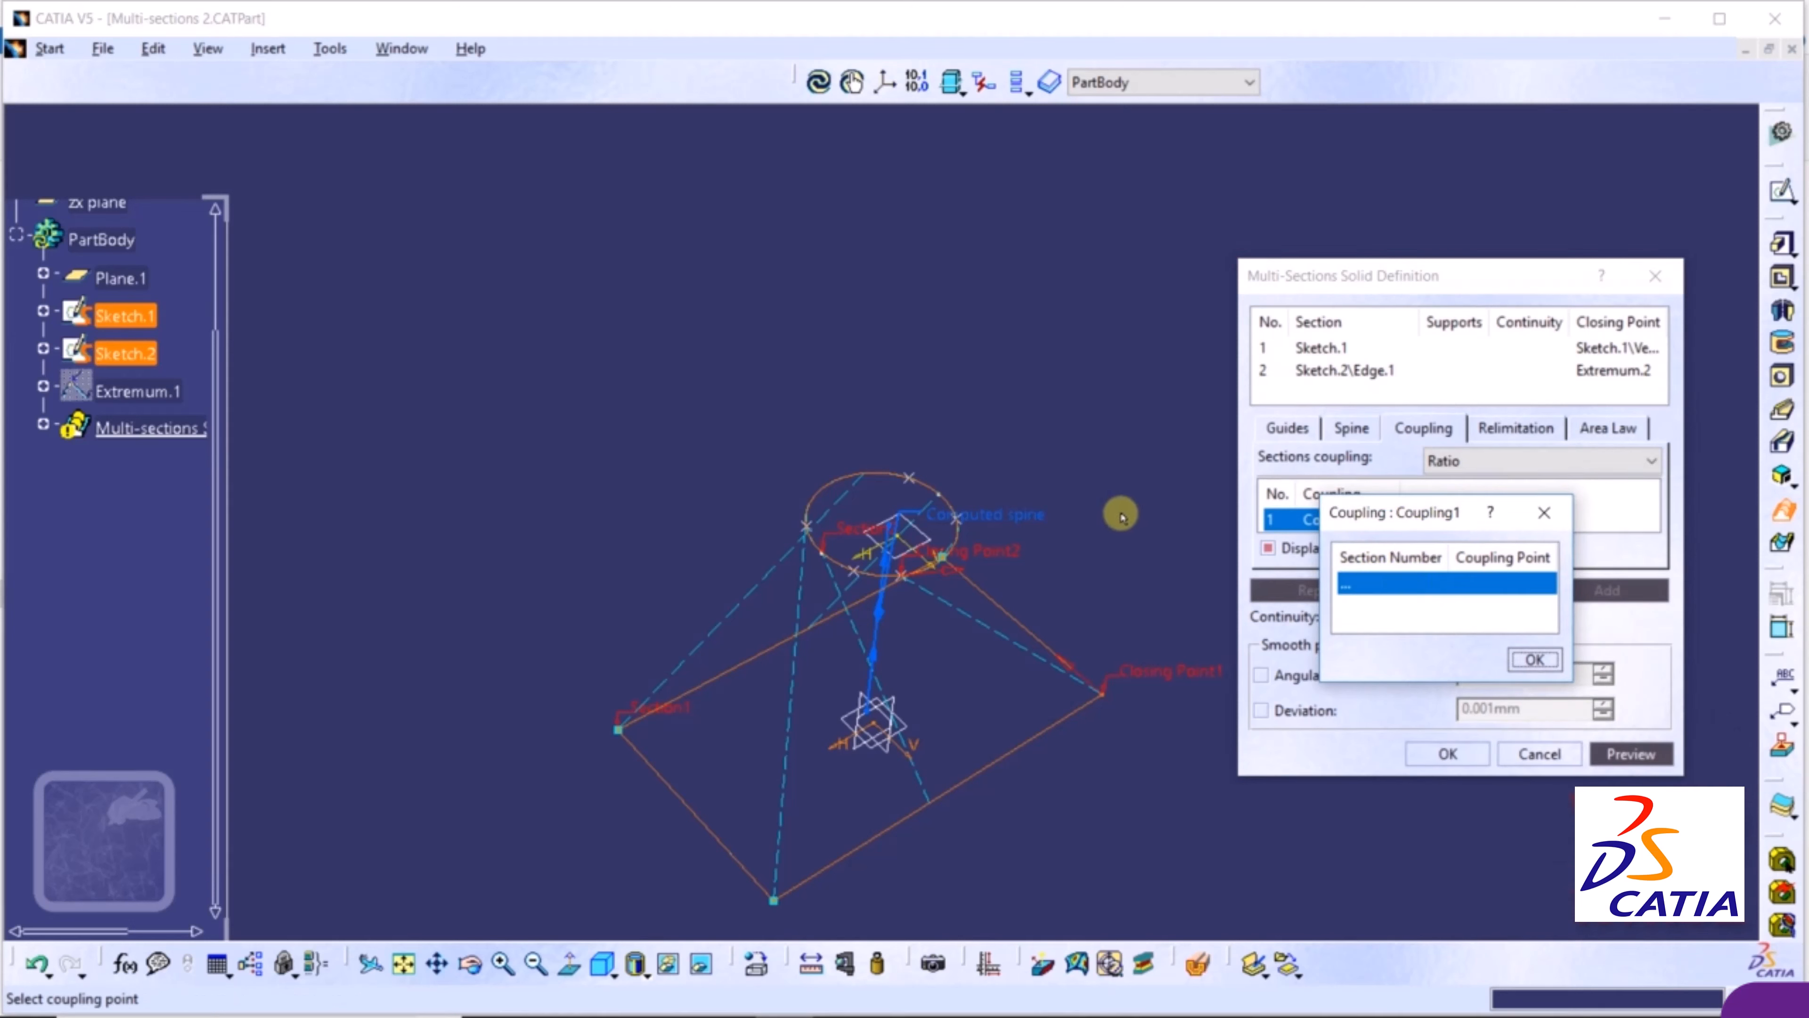
middle_drag(1121, 514, 1042, 356)
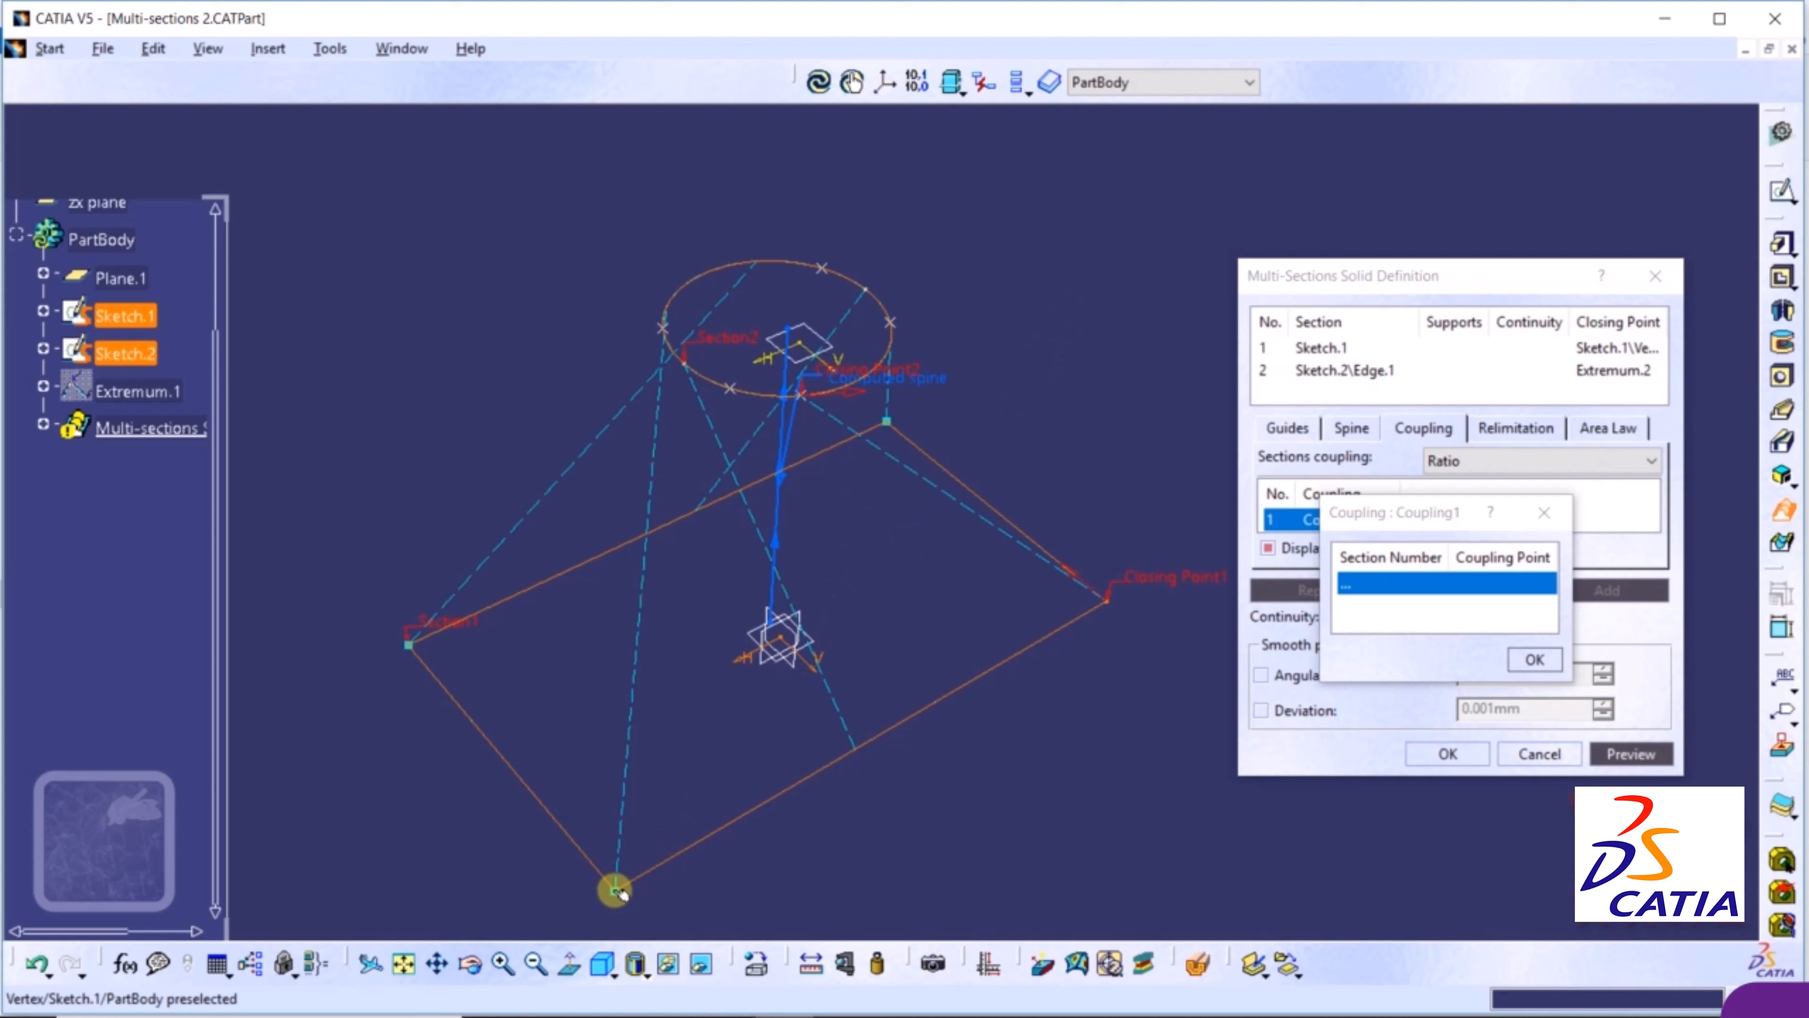
click(615, 889)
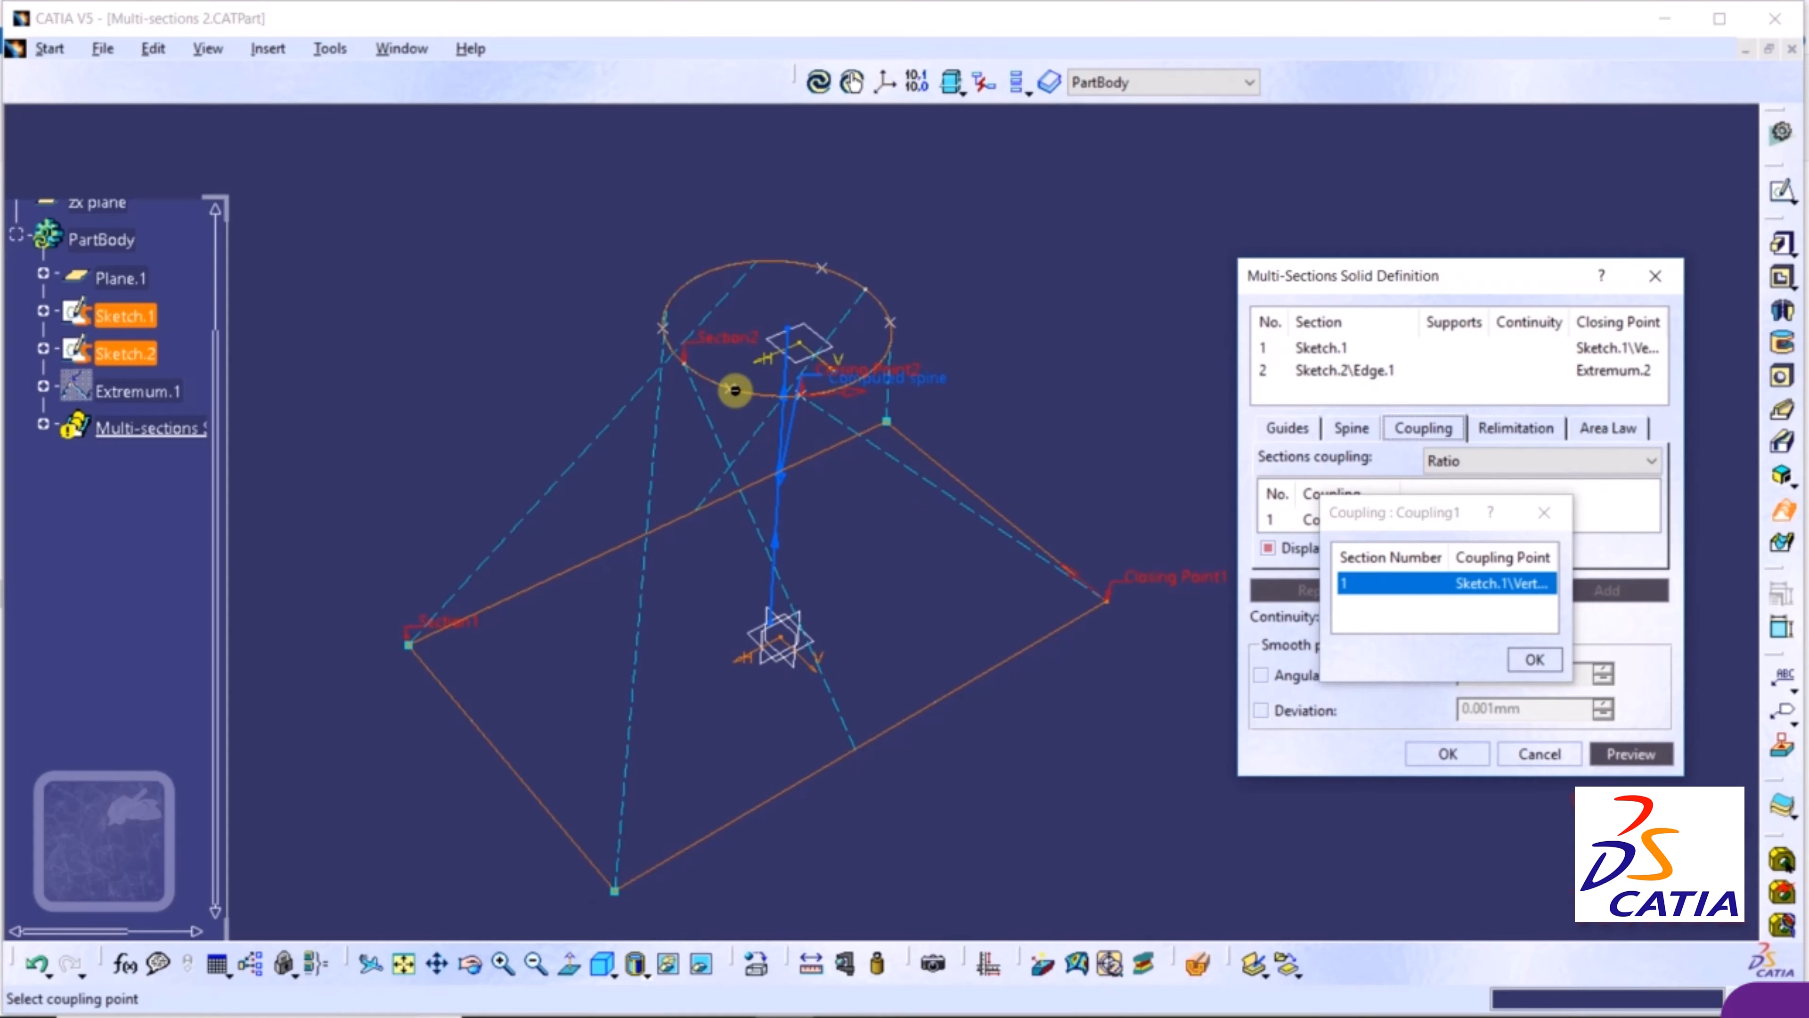
click(735, 389)
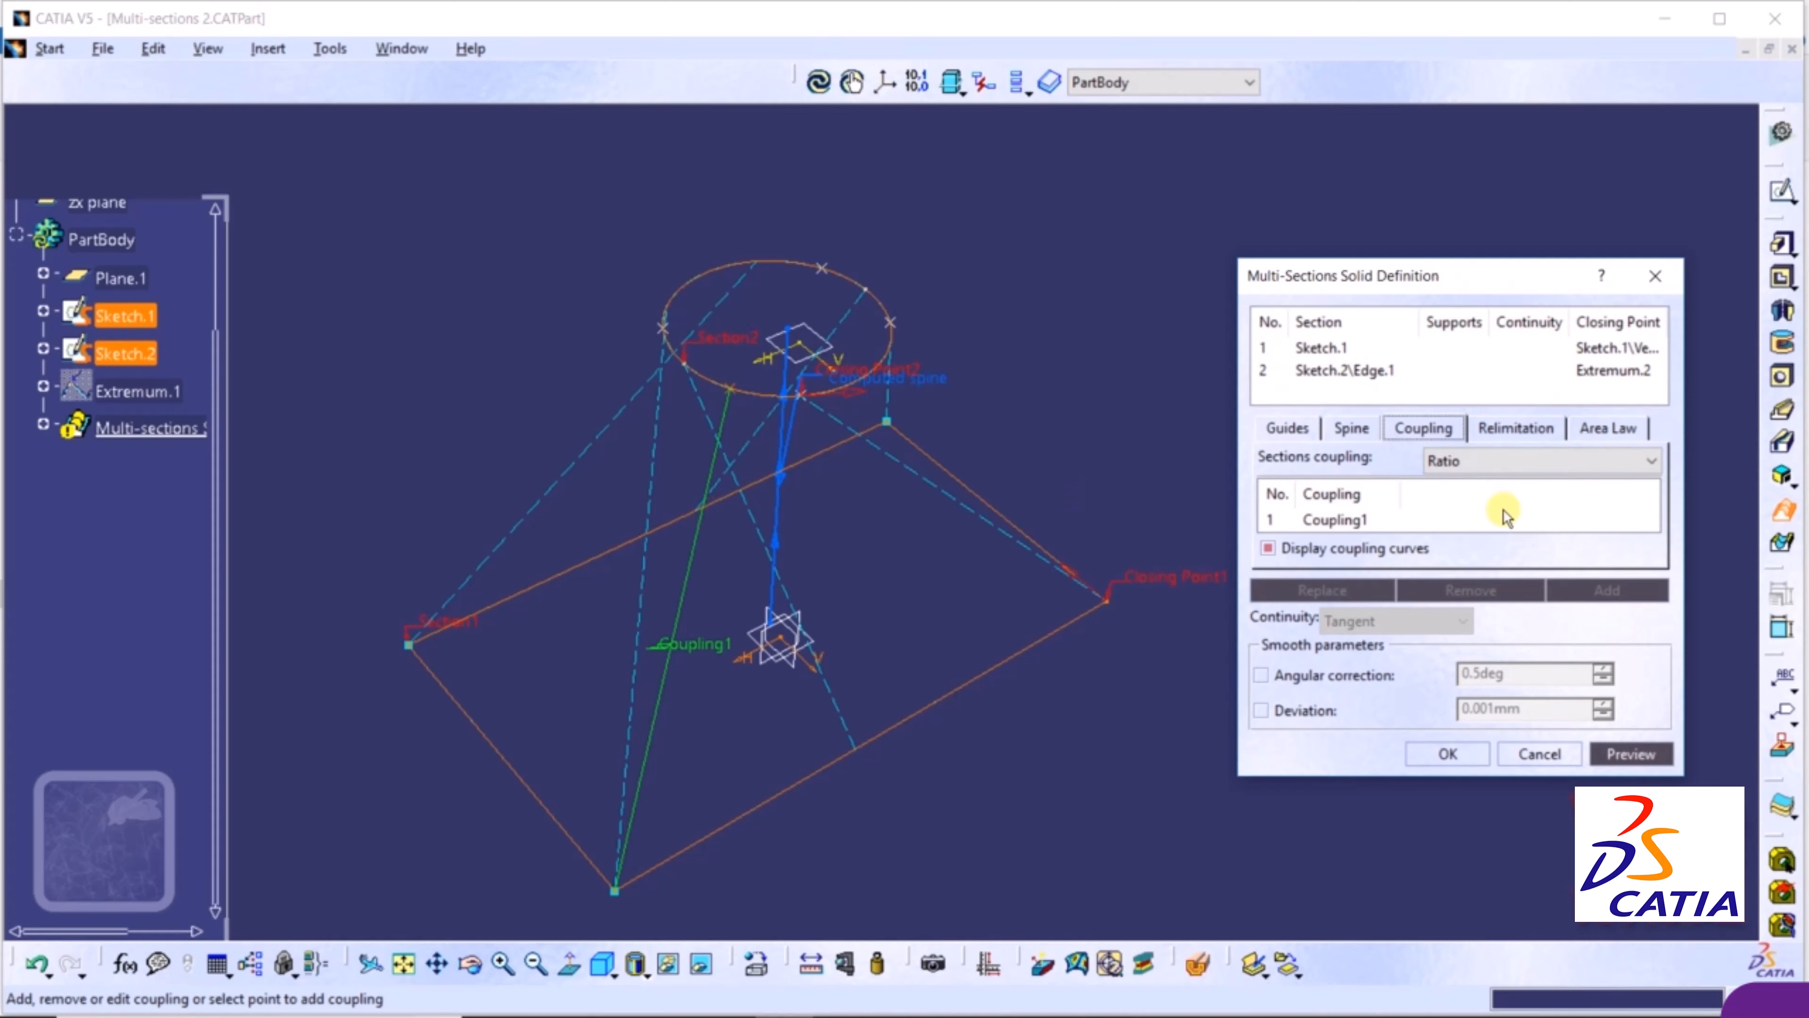
Add a second coupling from the rectangle's corner labelled Section1 to the nearest diagonal point on the circle
right_click(1456, 512)
click(1495, 578)
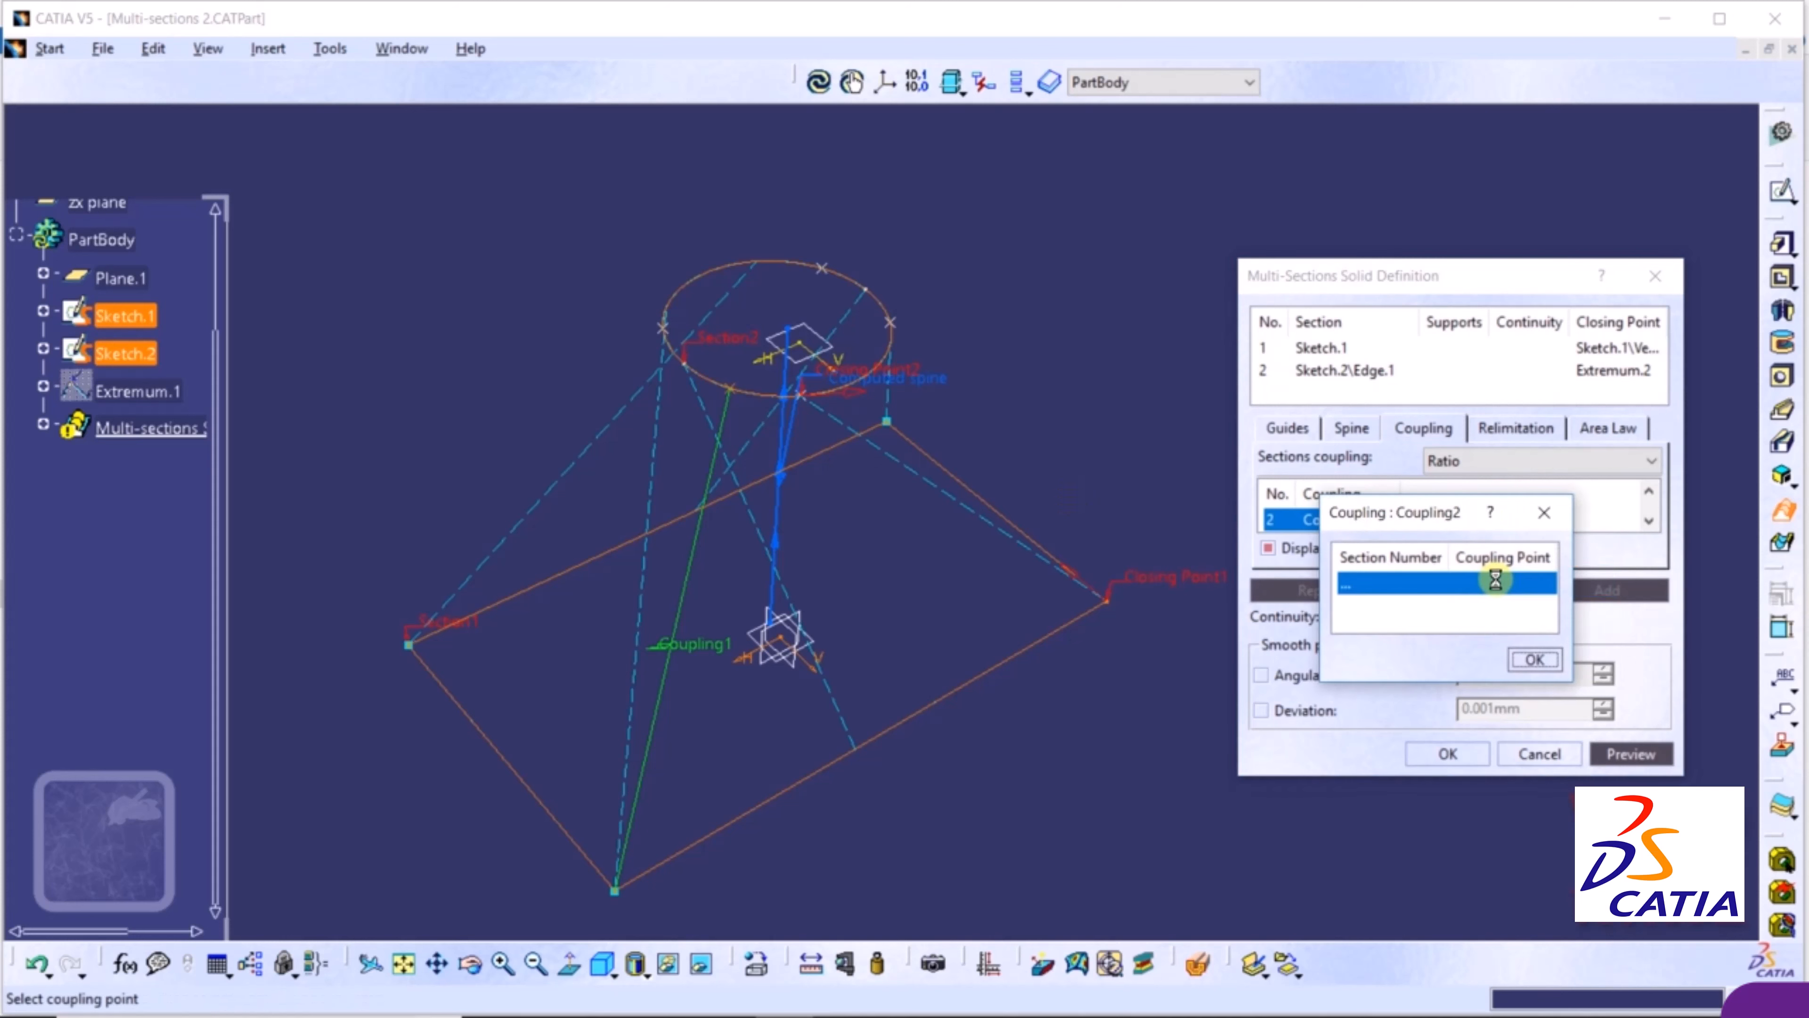
click(412, 646)
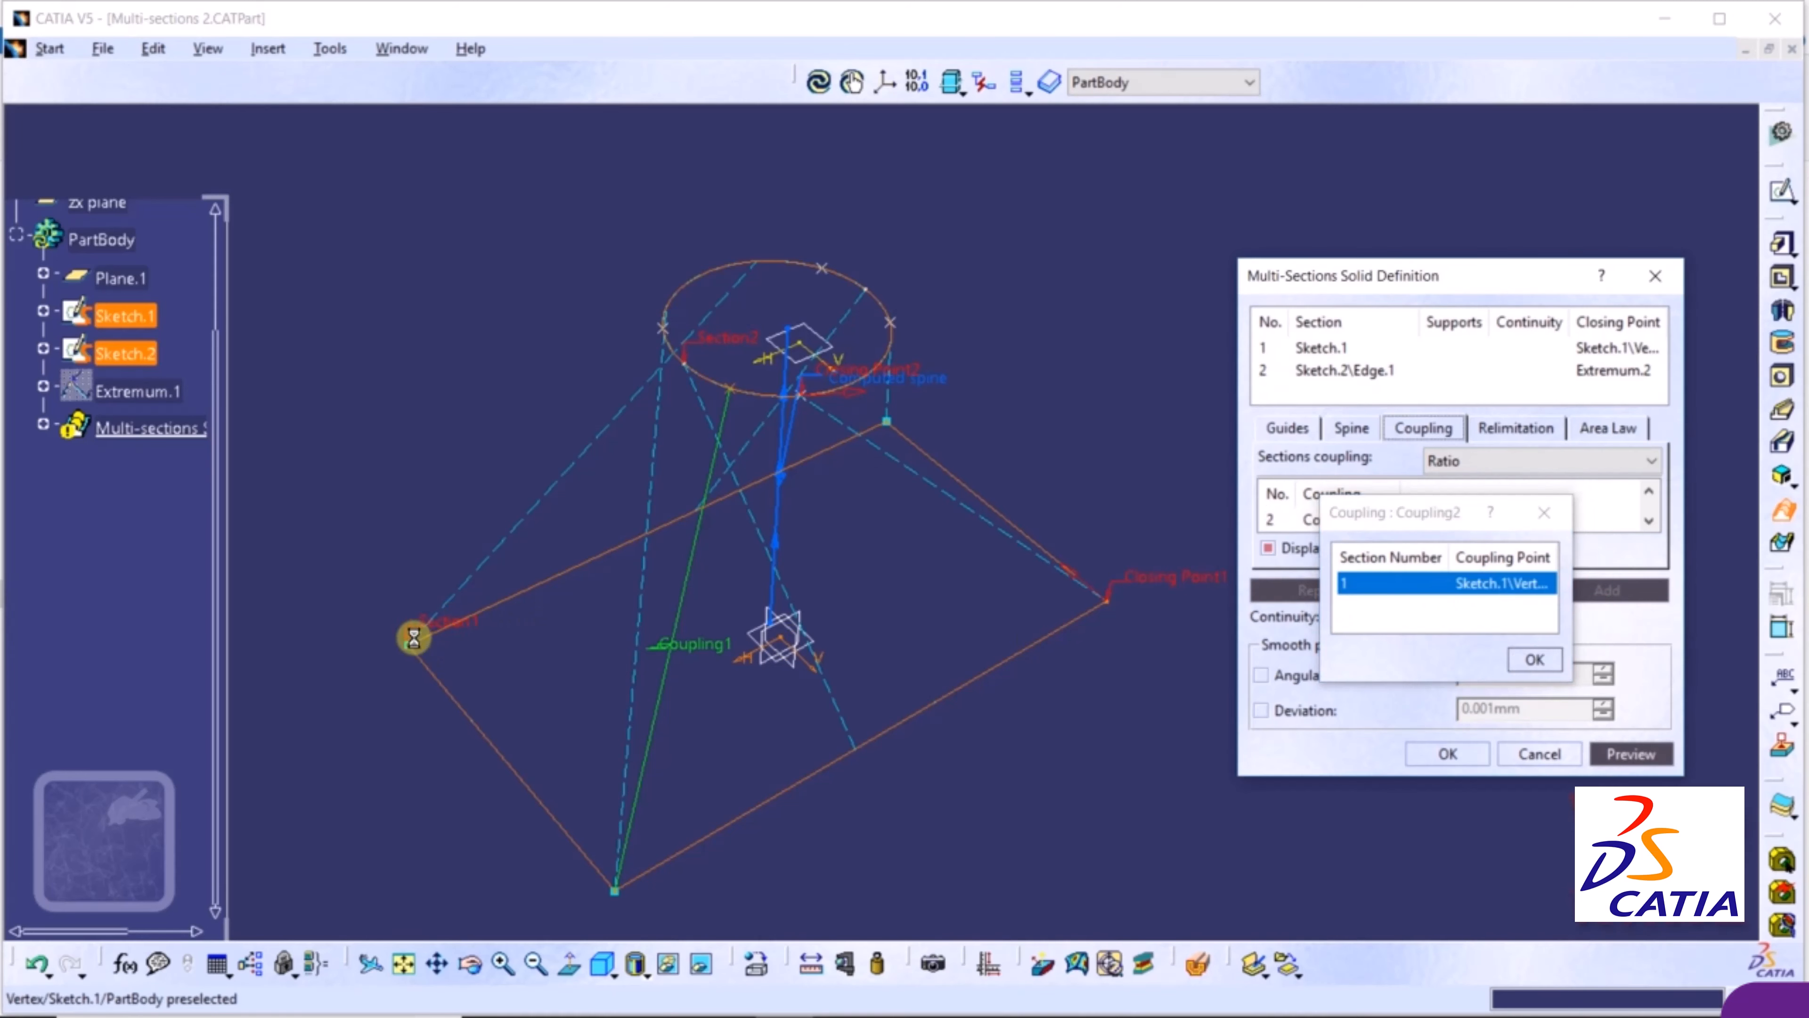
click(663, 328)
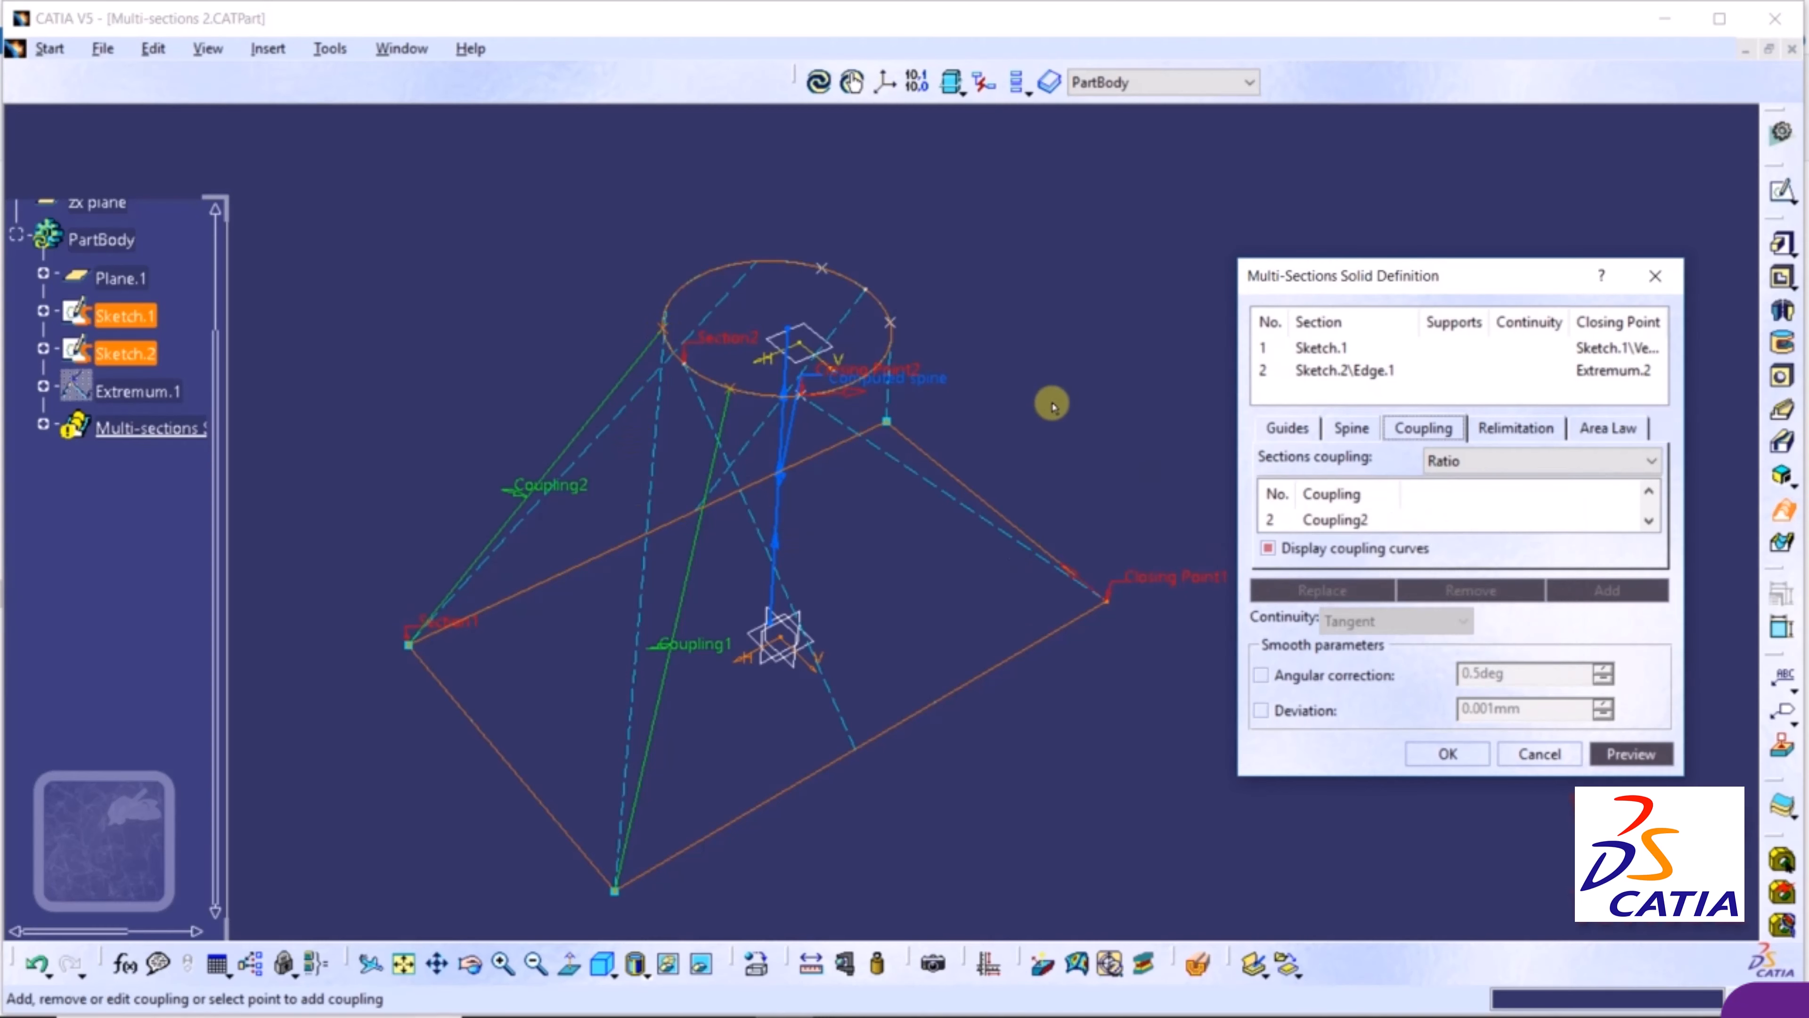
Add a third coupling from the rectangle's rear corner, opposite the front one, to the matching diagonal point on the circle
middle_drag(1049, 403, 896, 578)
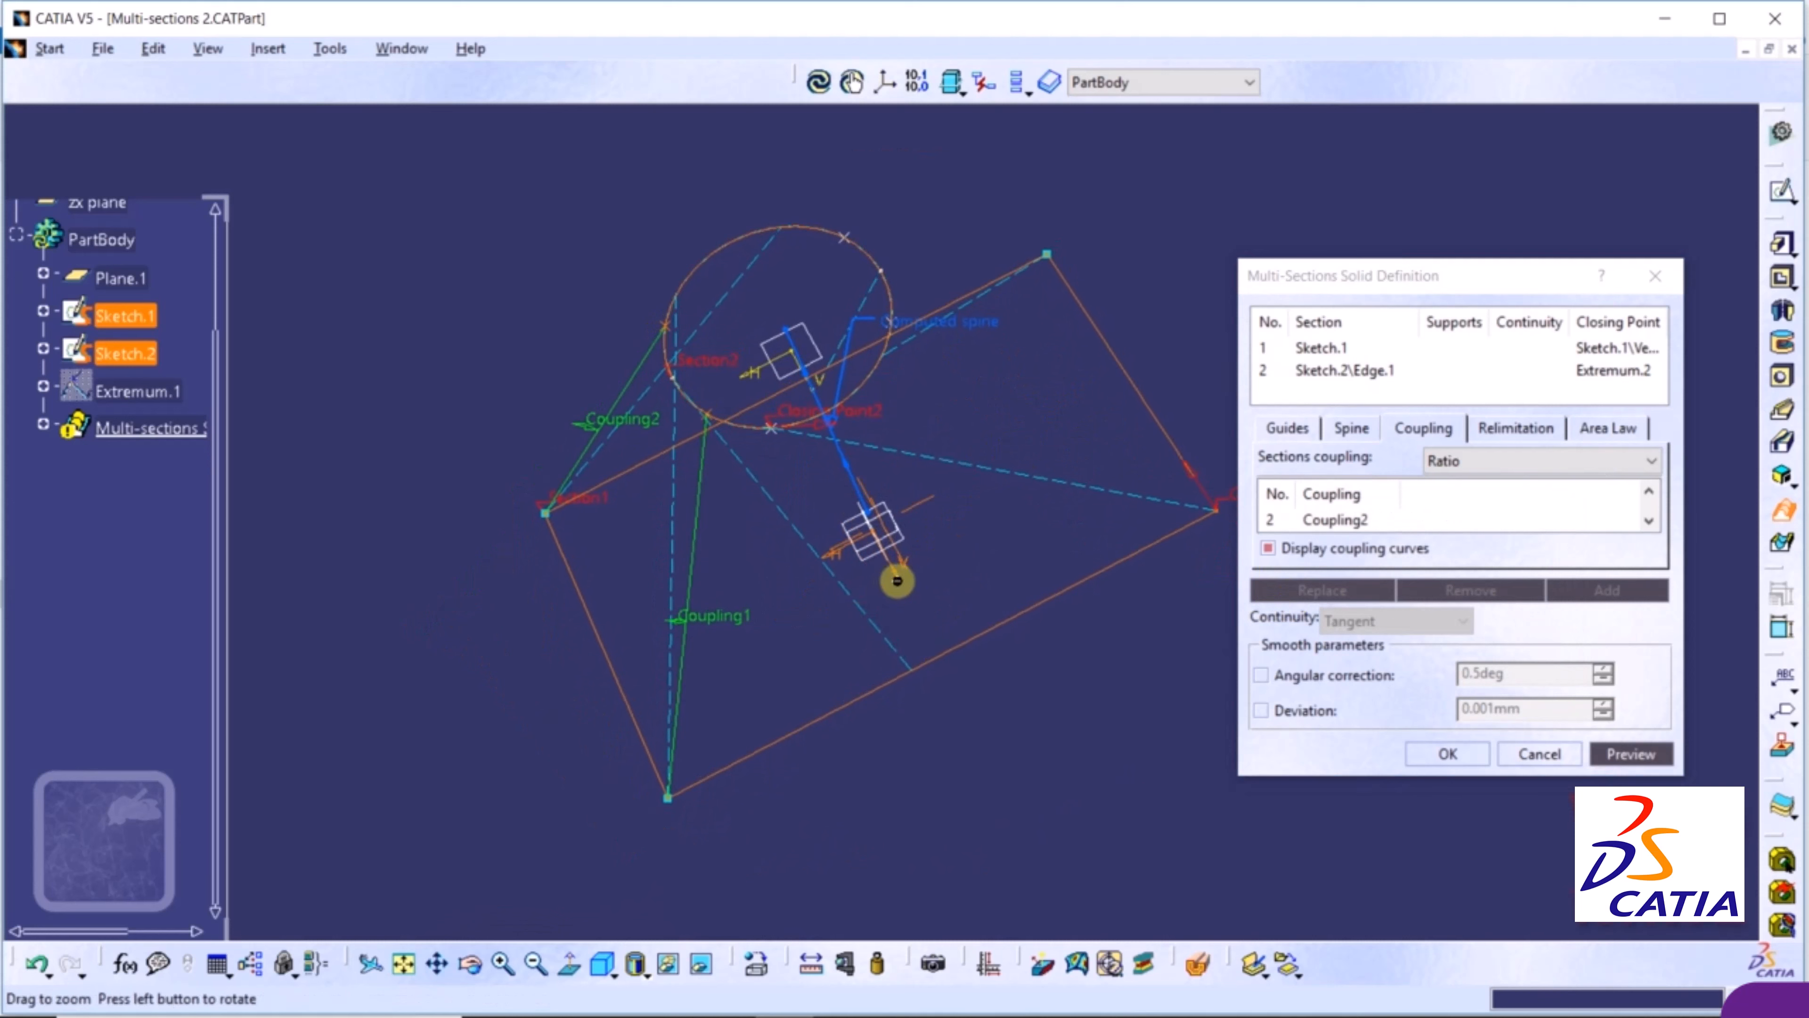
right_click(1501, 509)
click(1488, 514)
right_click(1490, 514)
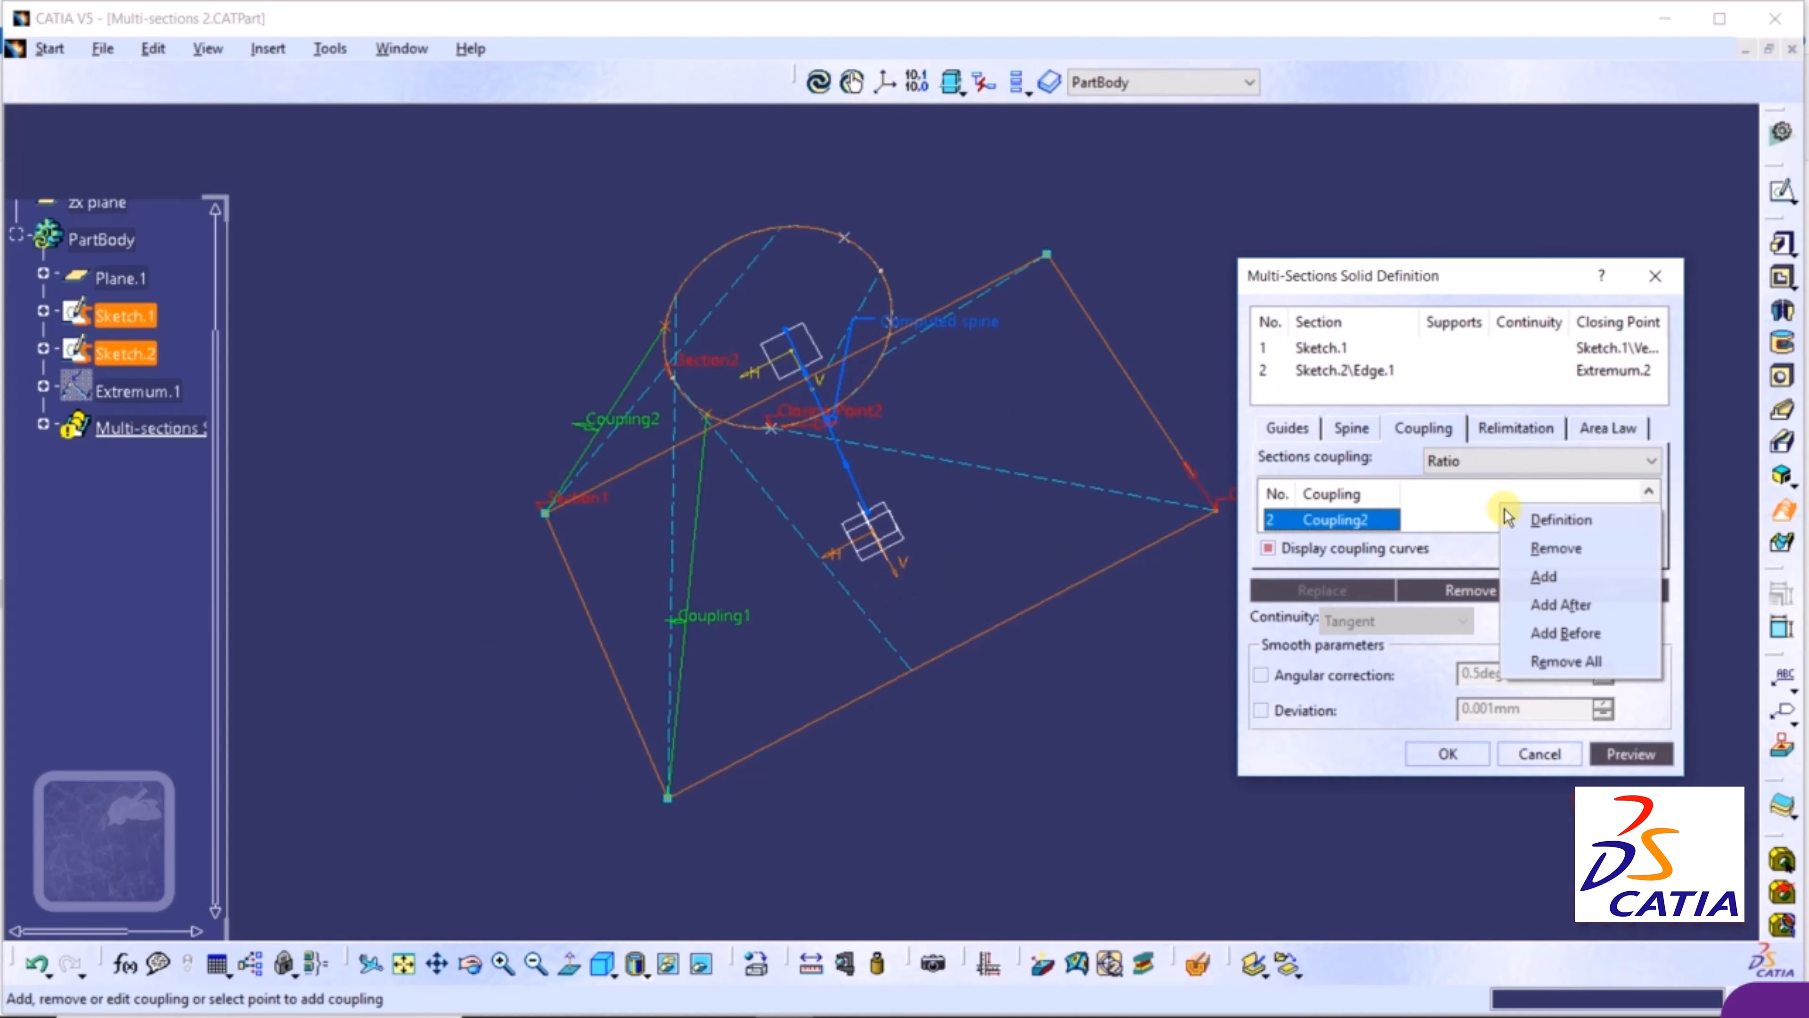
click(1533, 570)
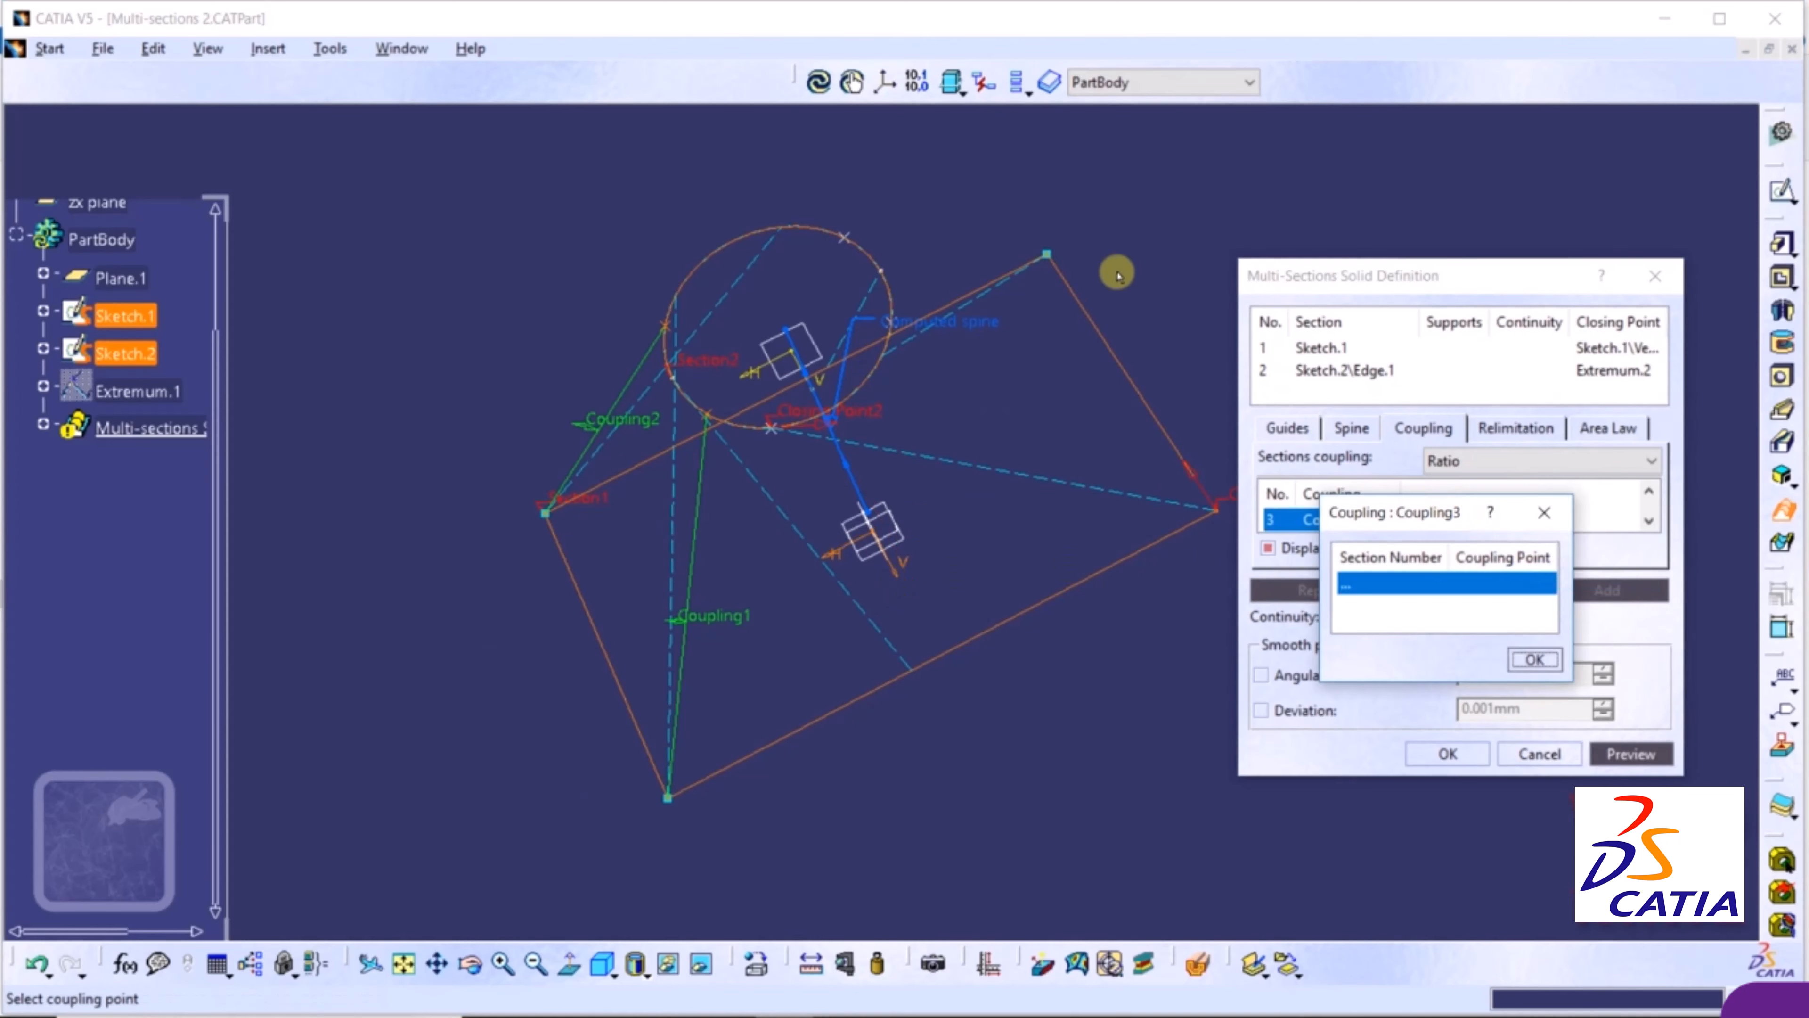
click(1048, 255)
click(845, 236)
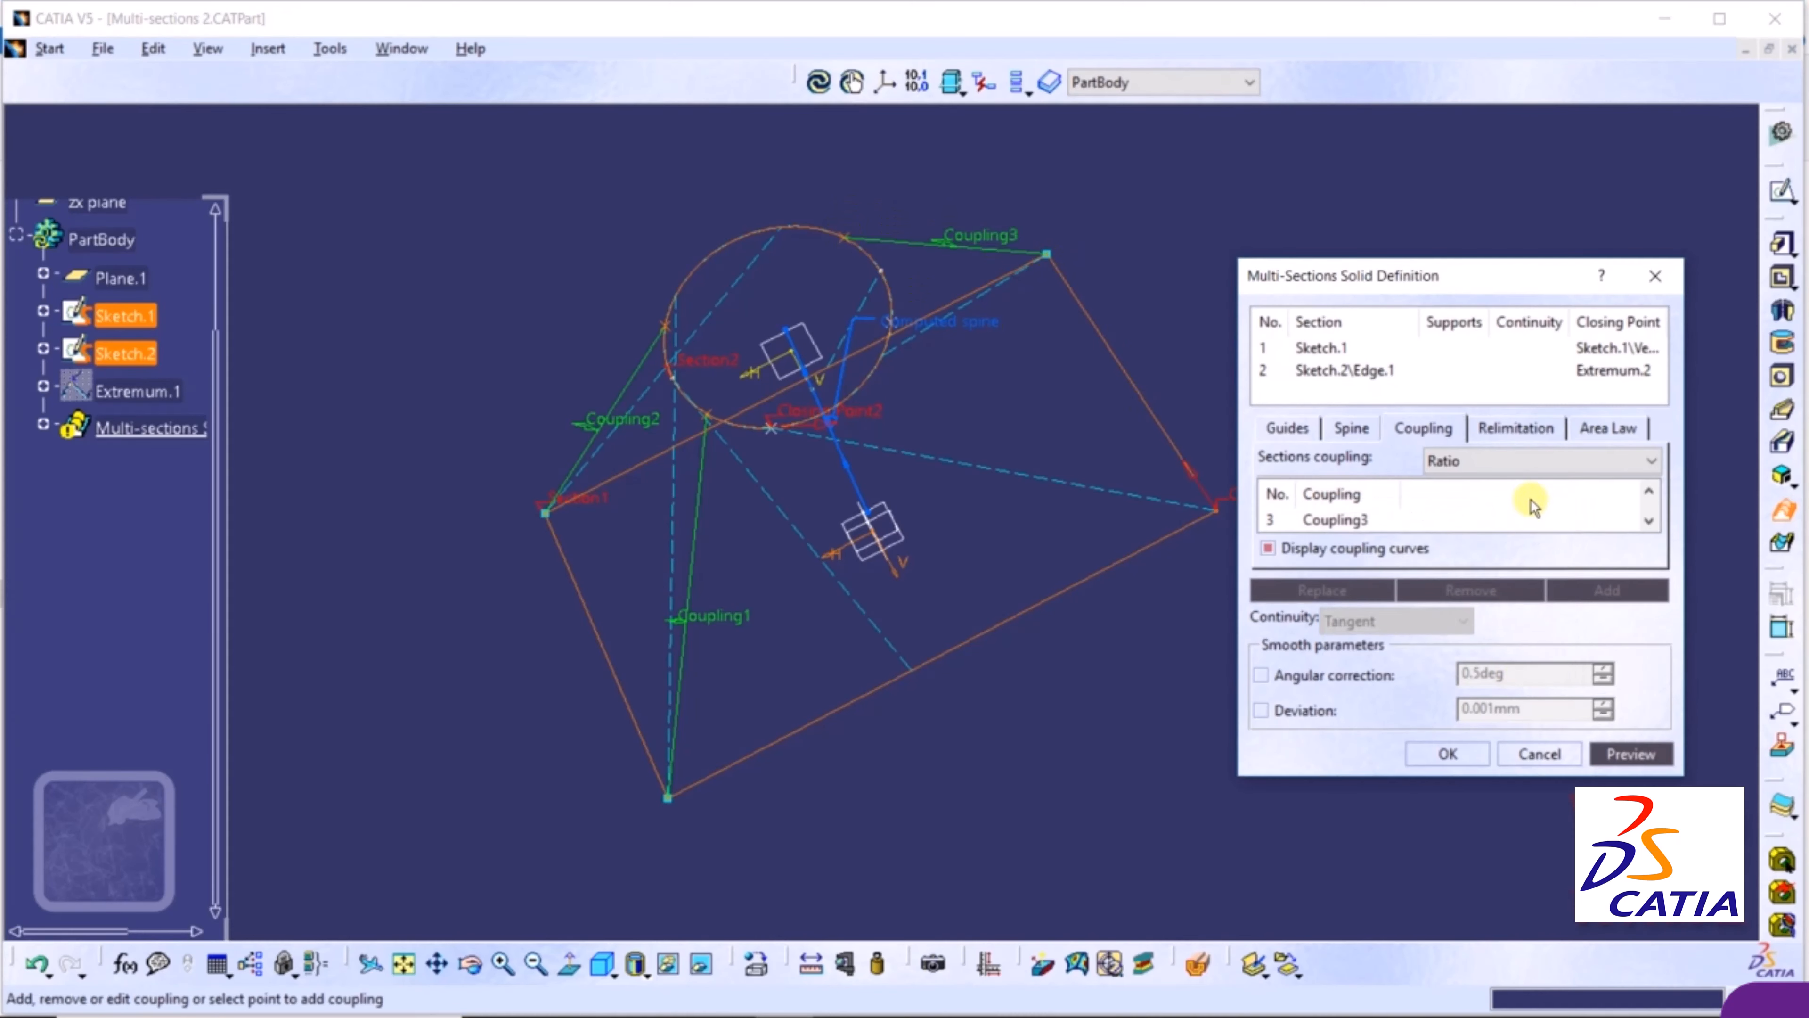
Try to add a fourth coupling starting at the rectangle's Closing Point1 corner, and remove that coupling
right_click(1528, 524)
click(1511, 519)
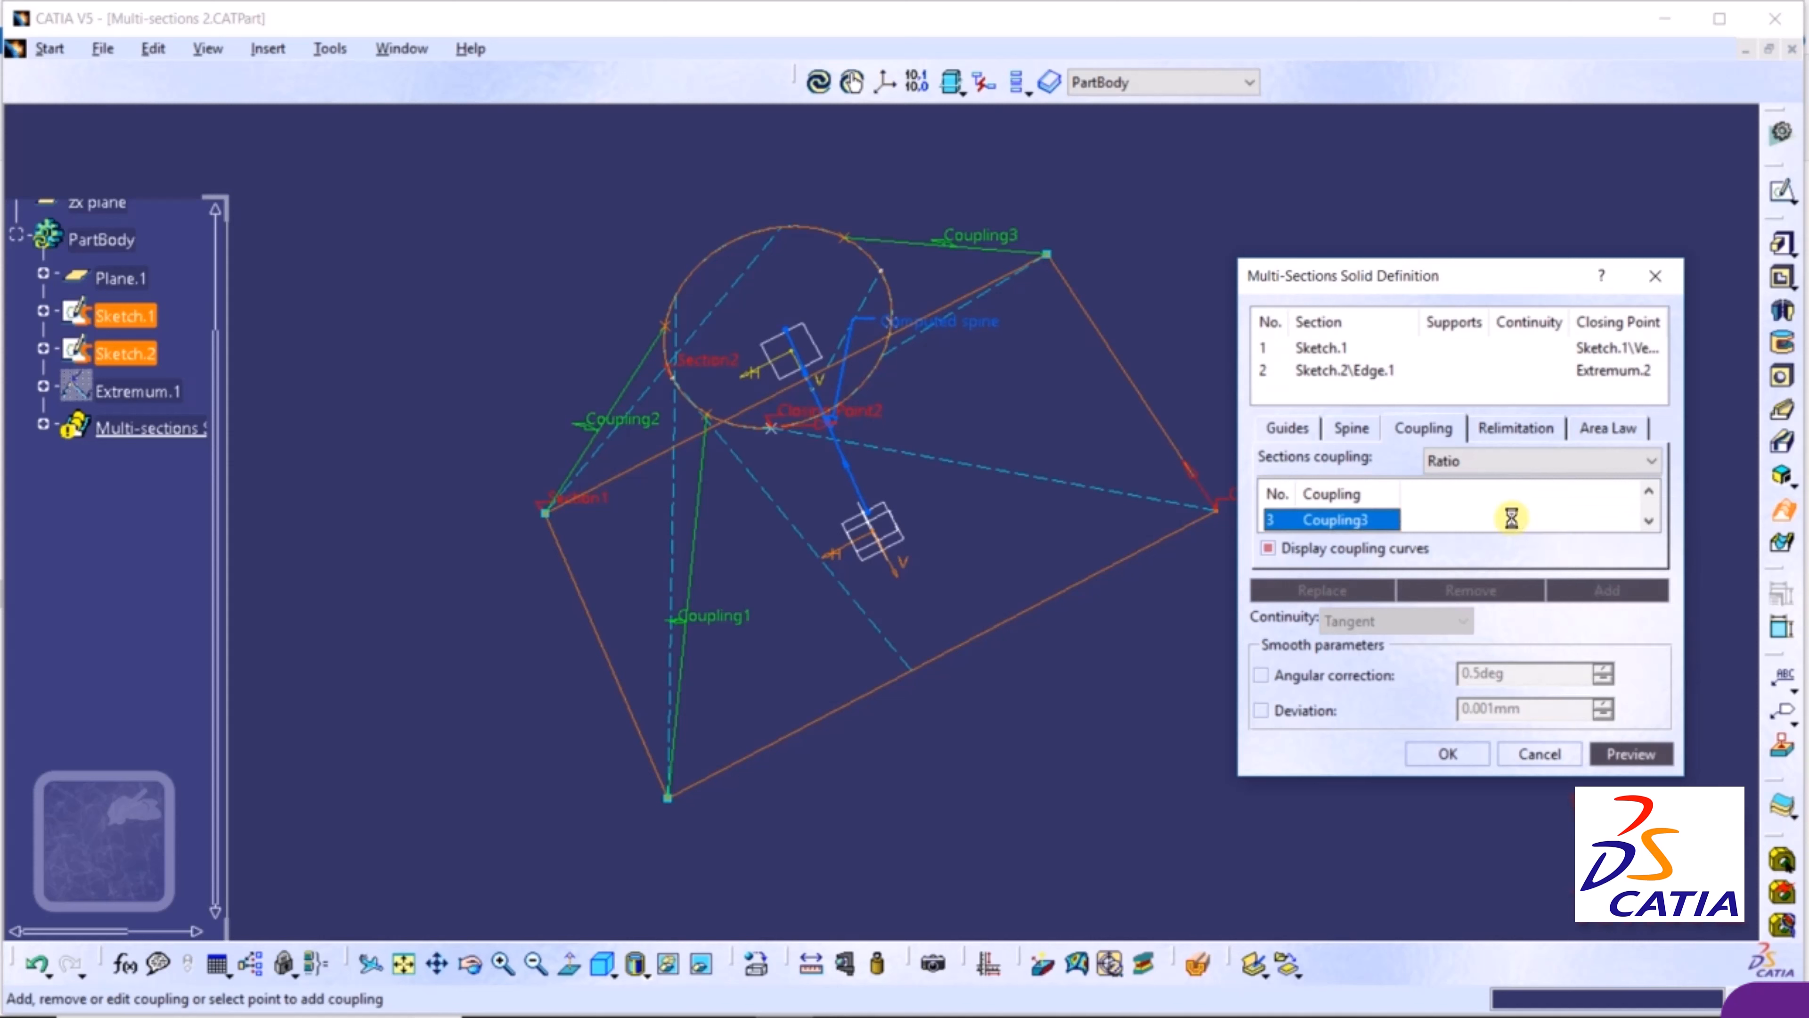
right_click(1456, 495)
click(1512, 575)
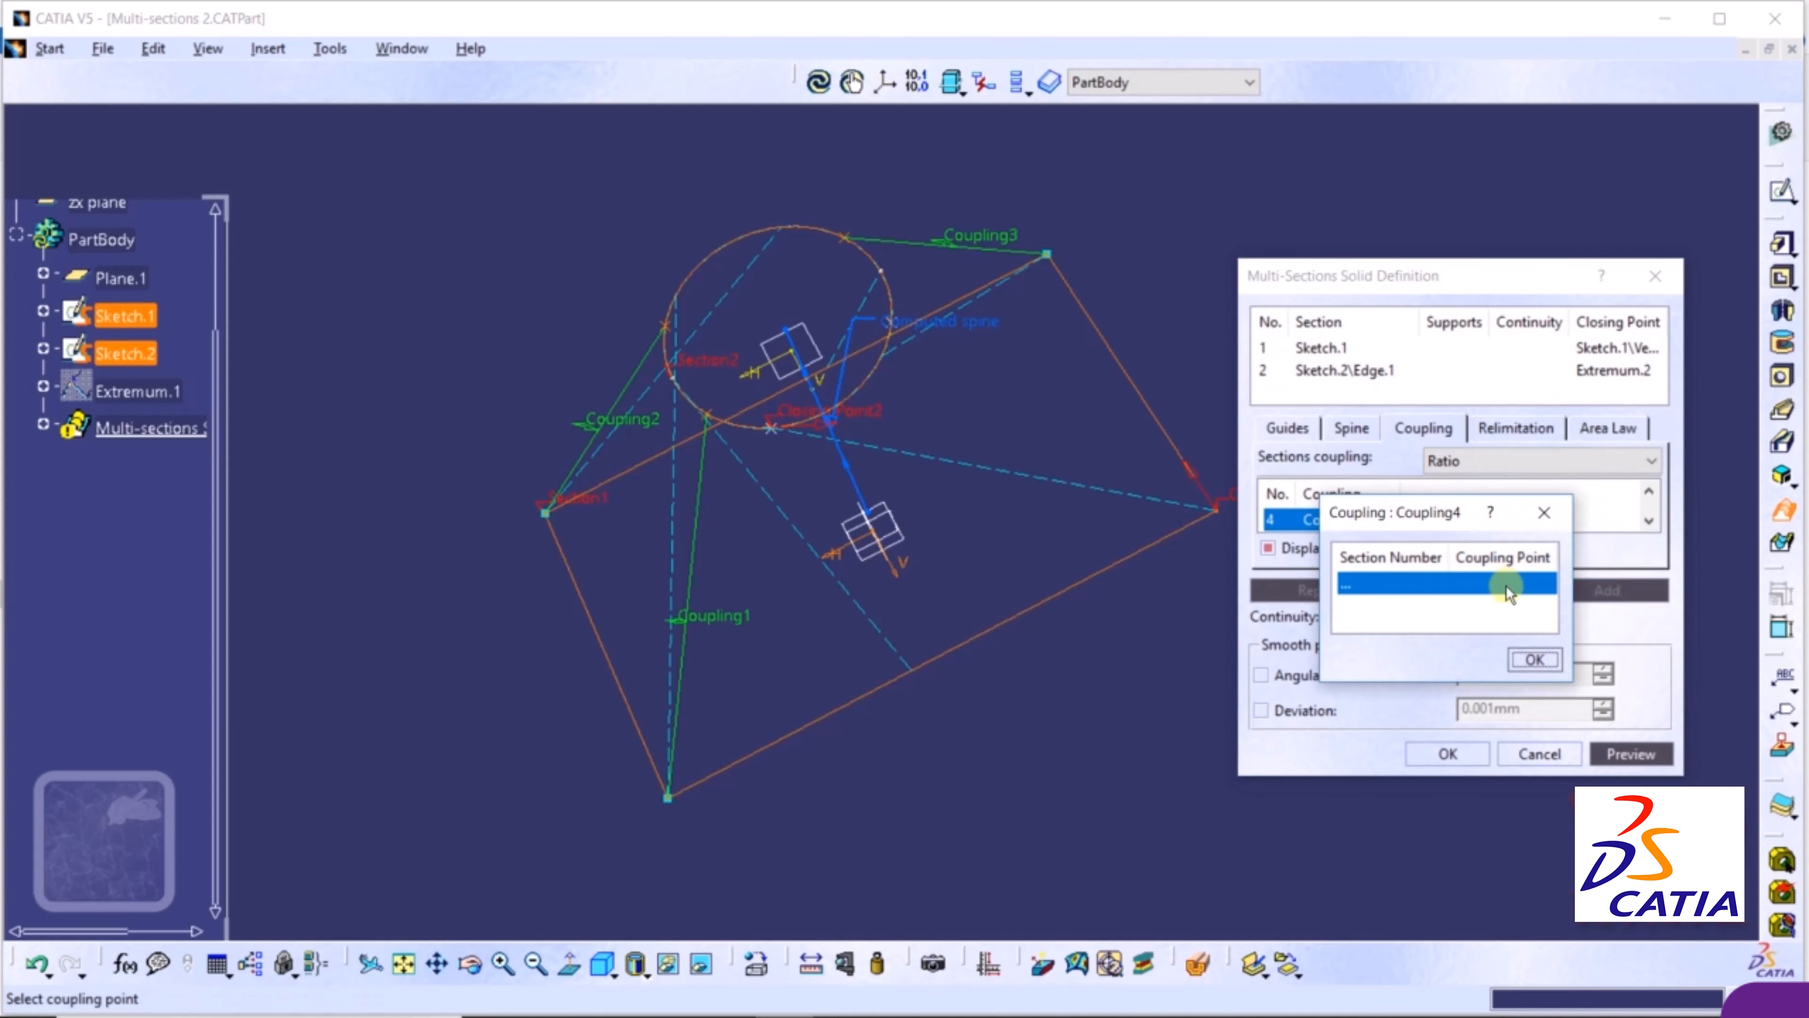
click(1215, 510)
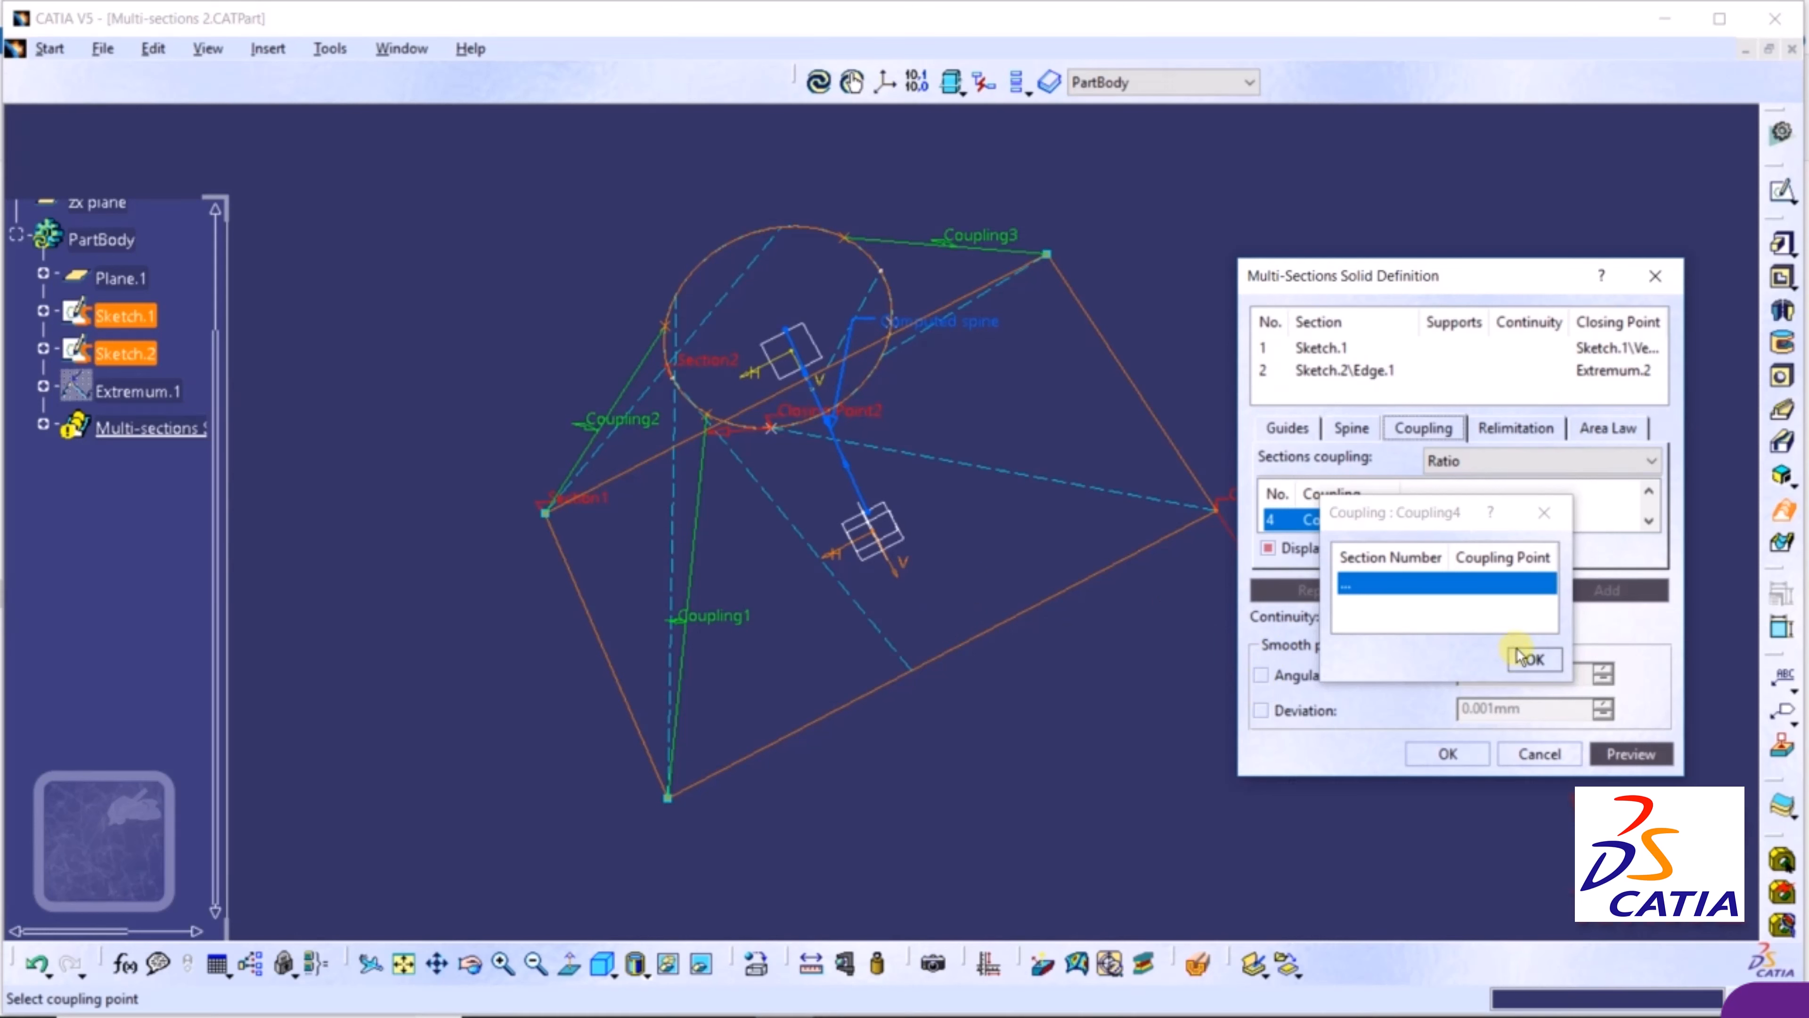
click(1529, 657)
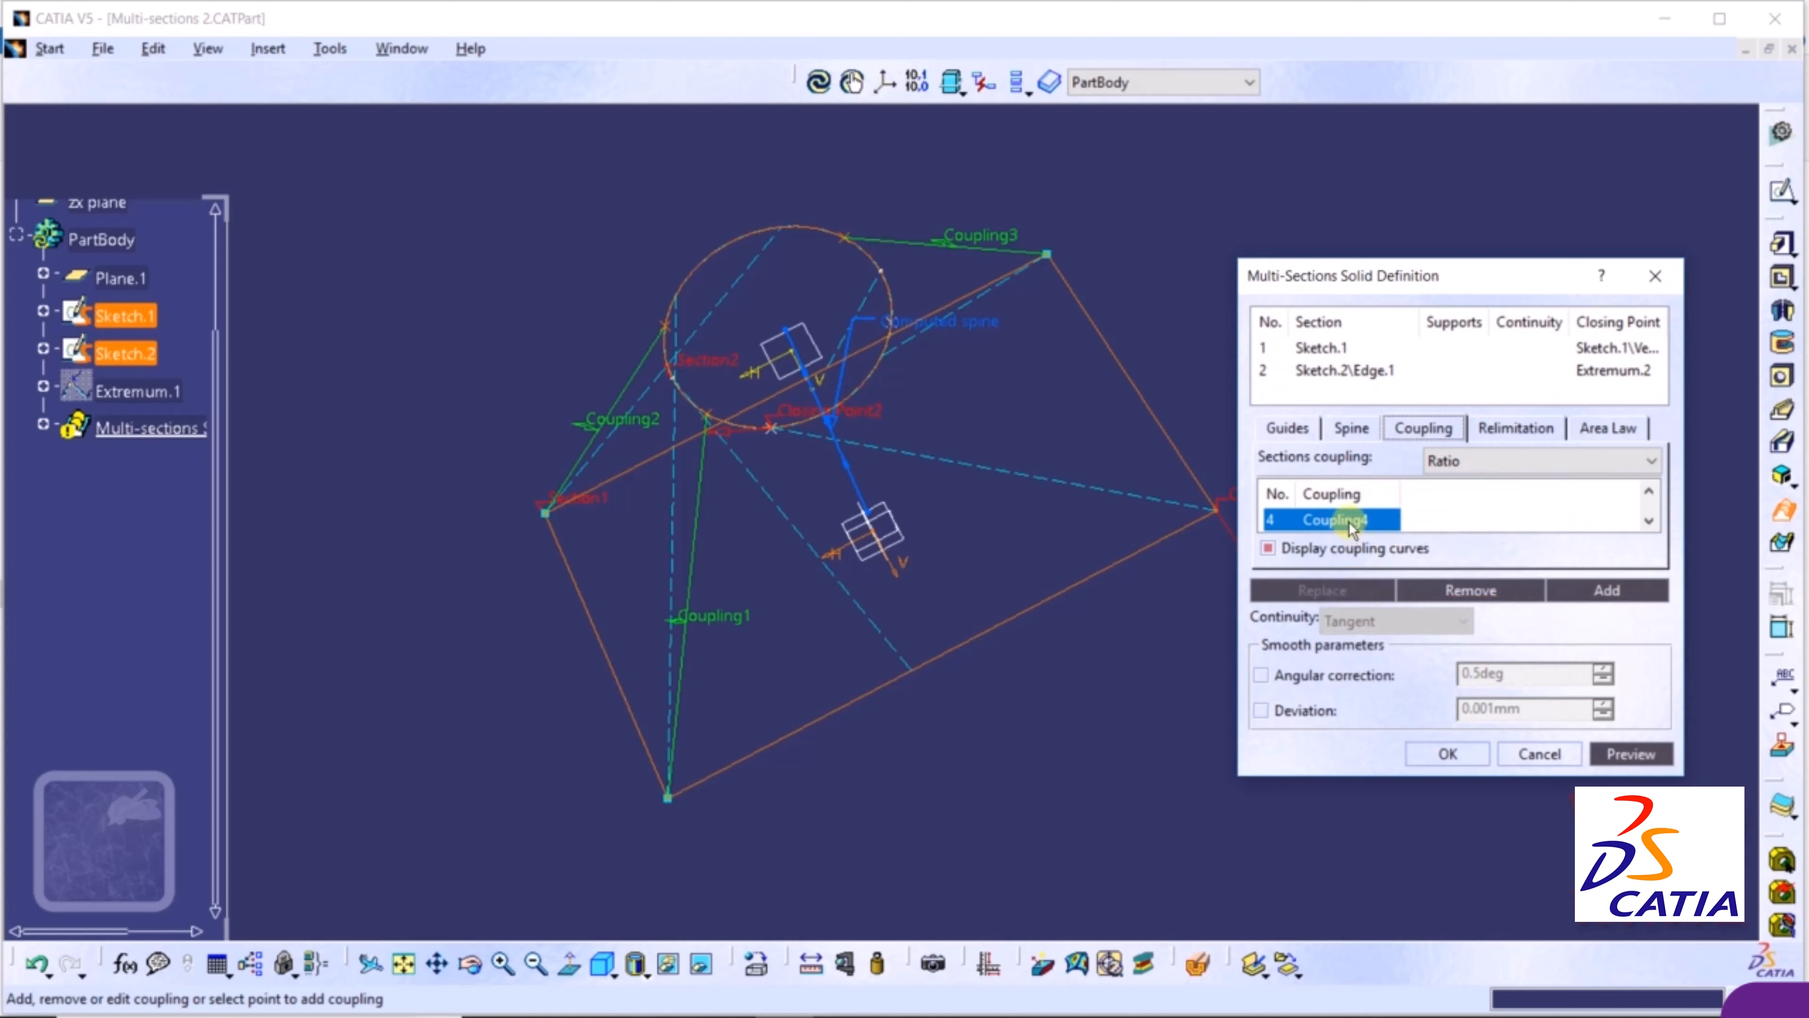
right_click(1348, 521)
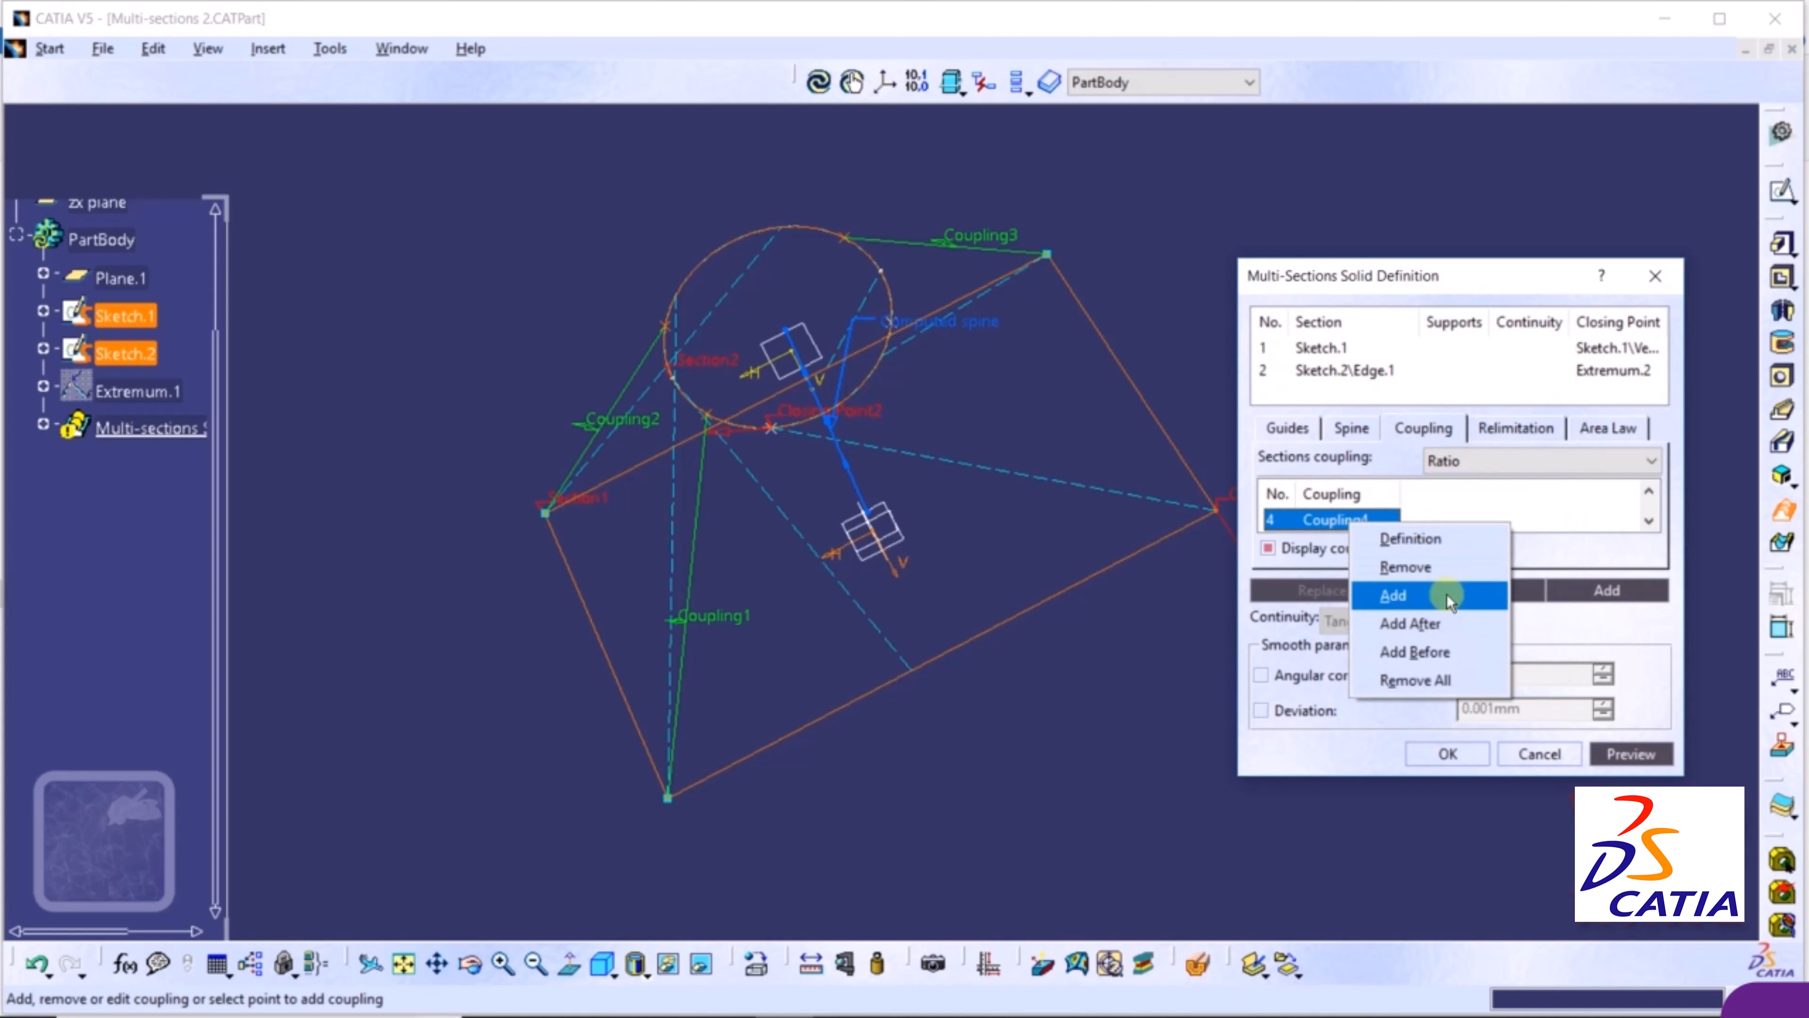
click(1421, 574)
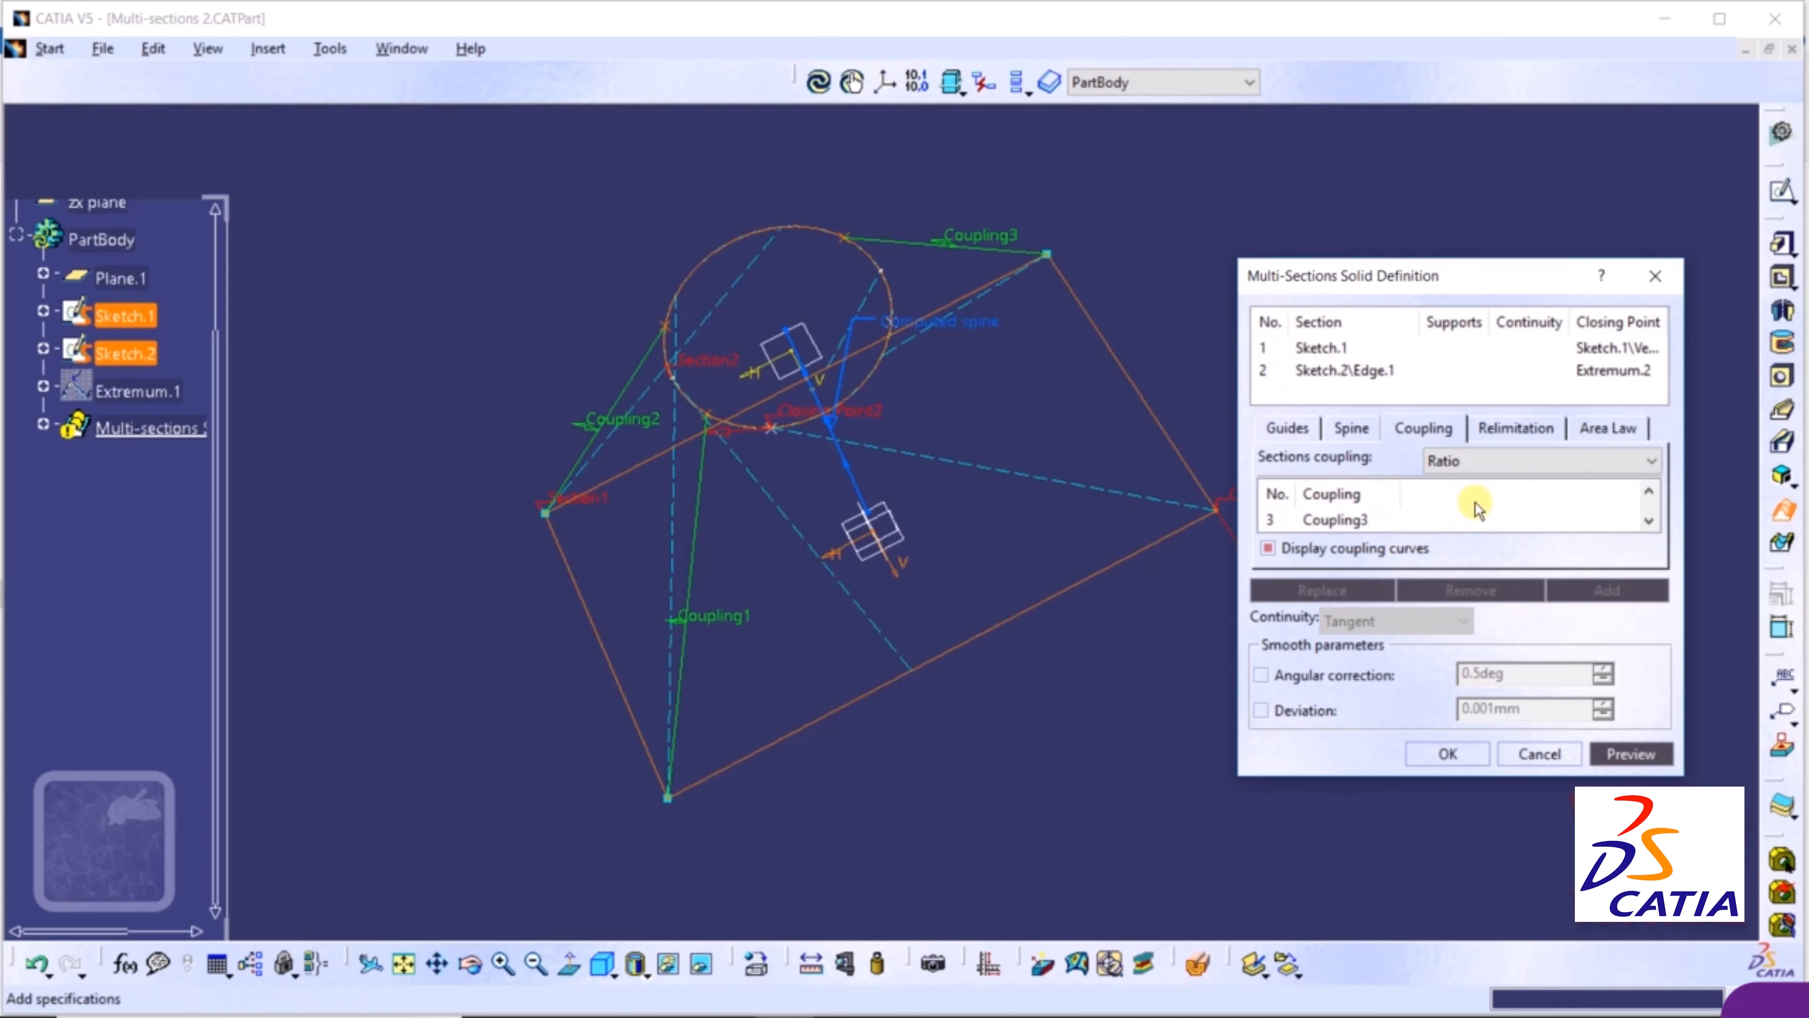
Try to add a fourth coupling between the rectangle's closing-point corner and the circle's closing point, and remove that coupling
right_click(1475, 502)
click(1308, 521)
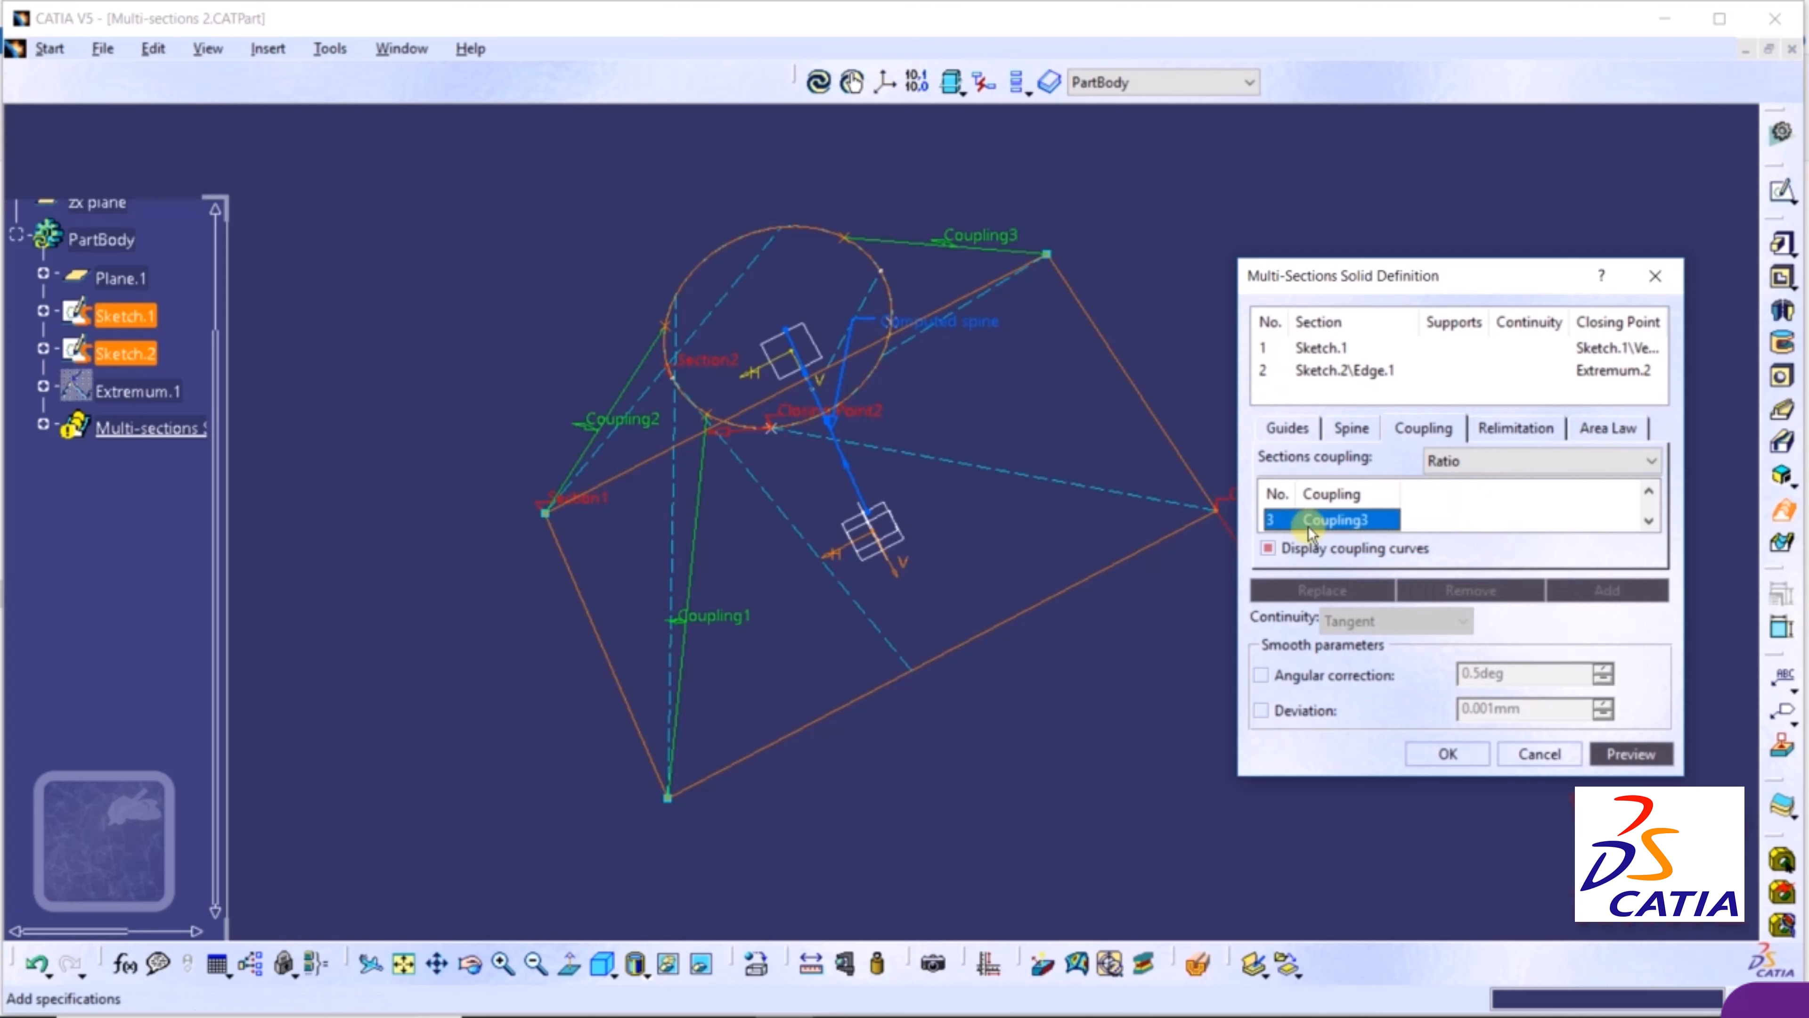
right_click(1460, 514)
click(1496, 578)
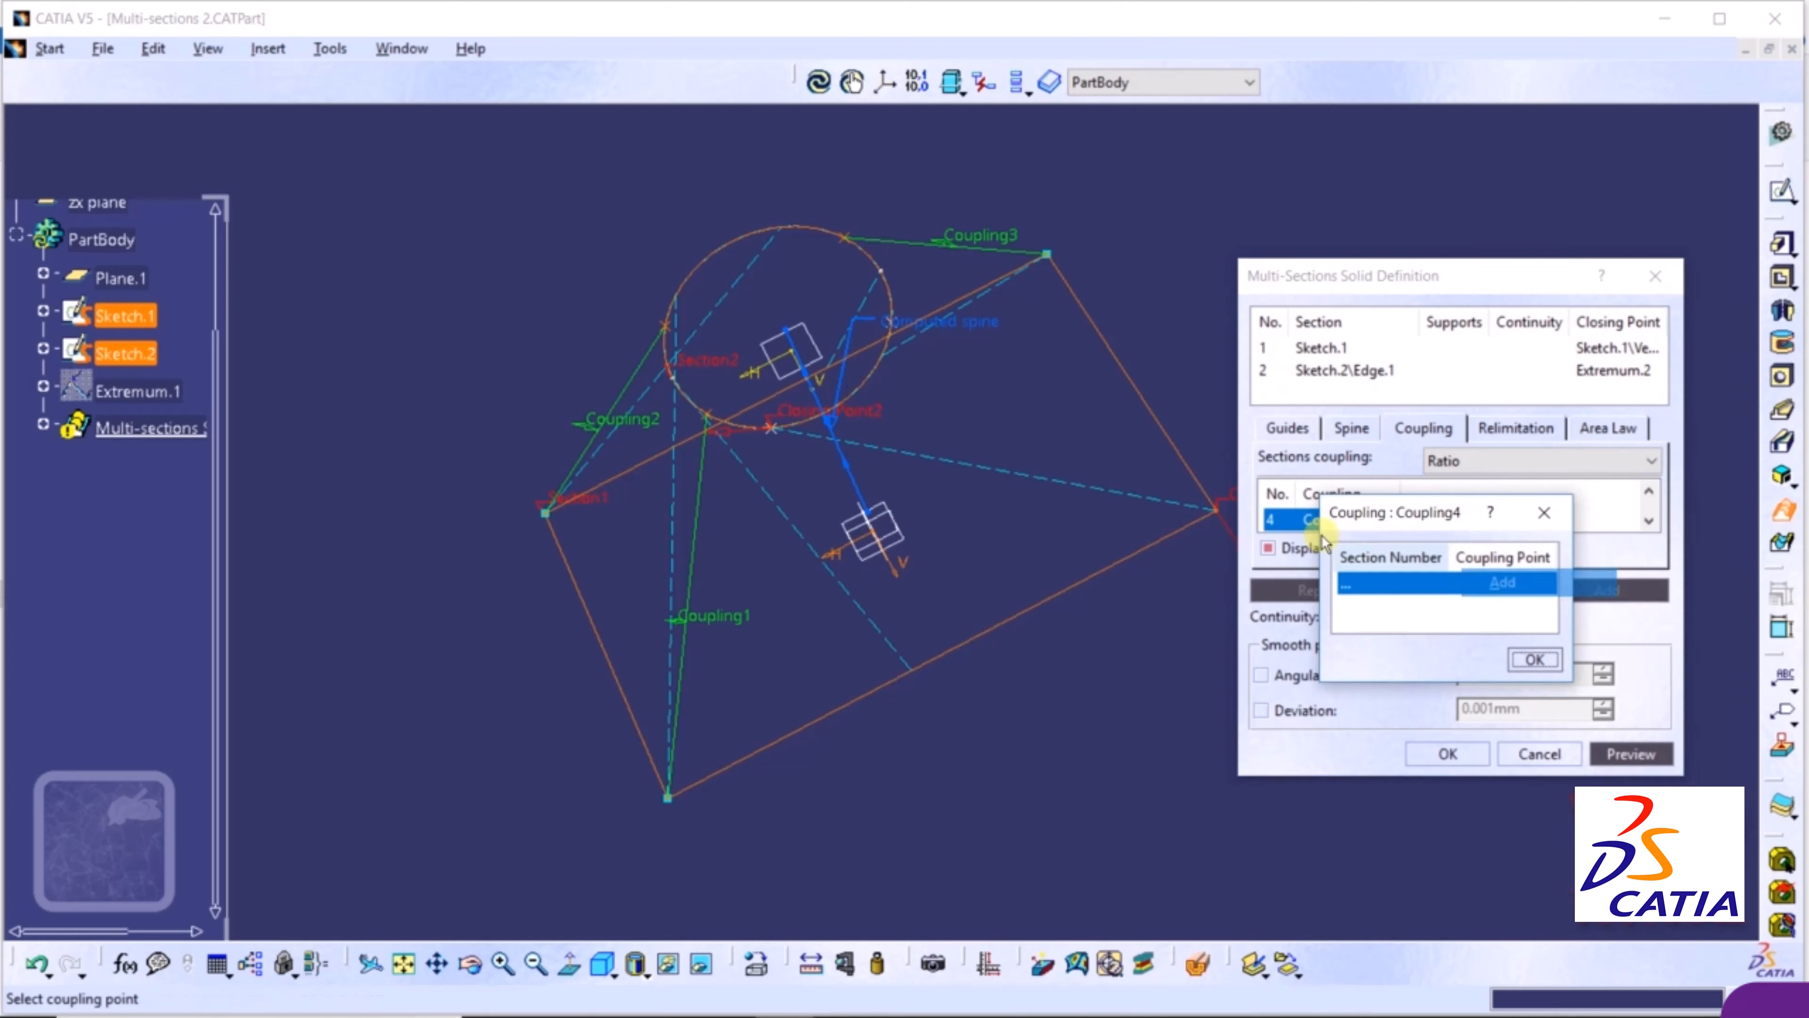
click(1219, 511)
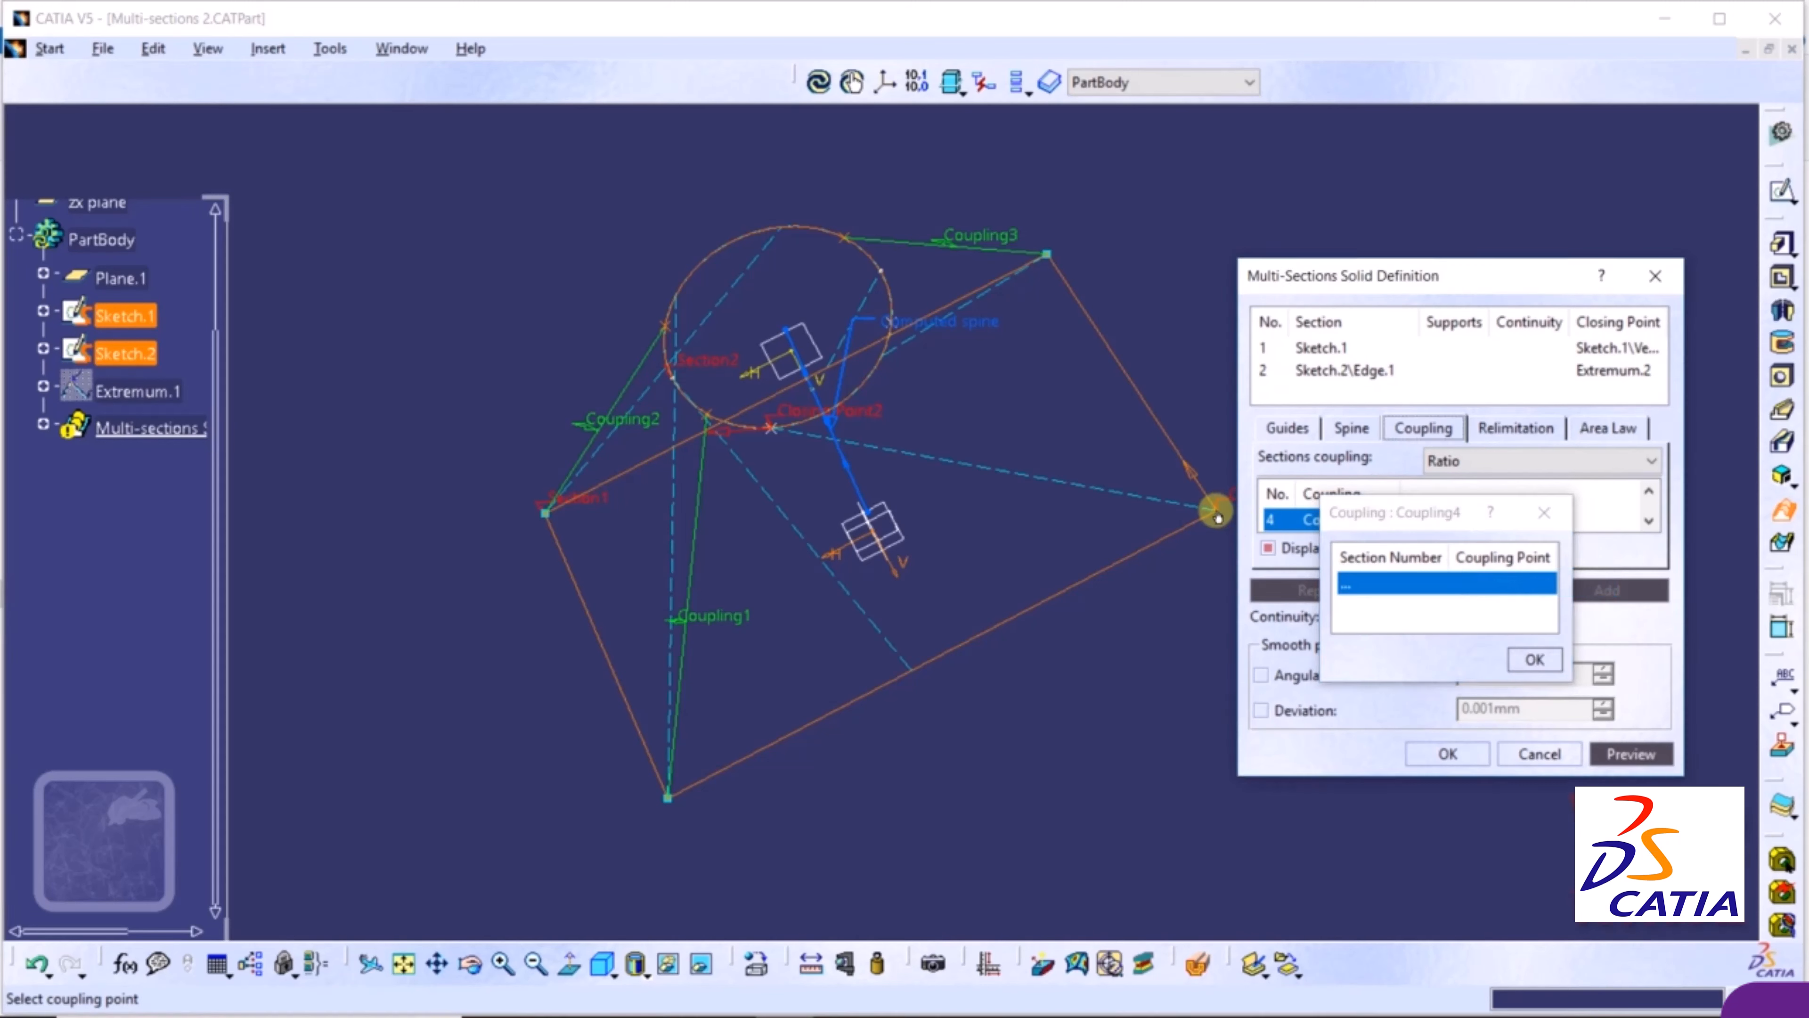
click(772, 429)
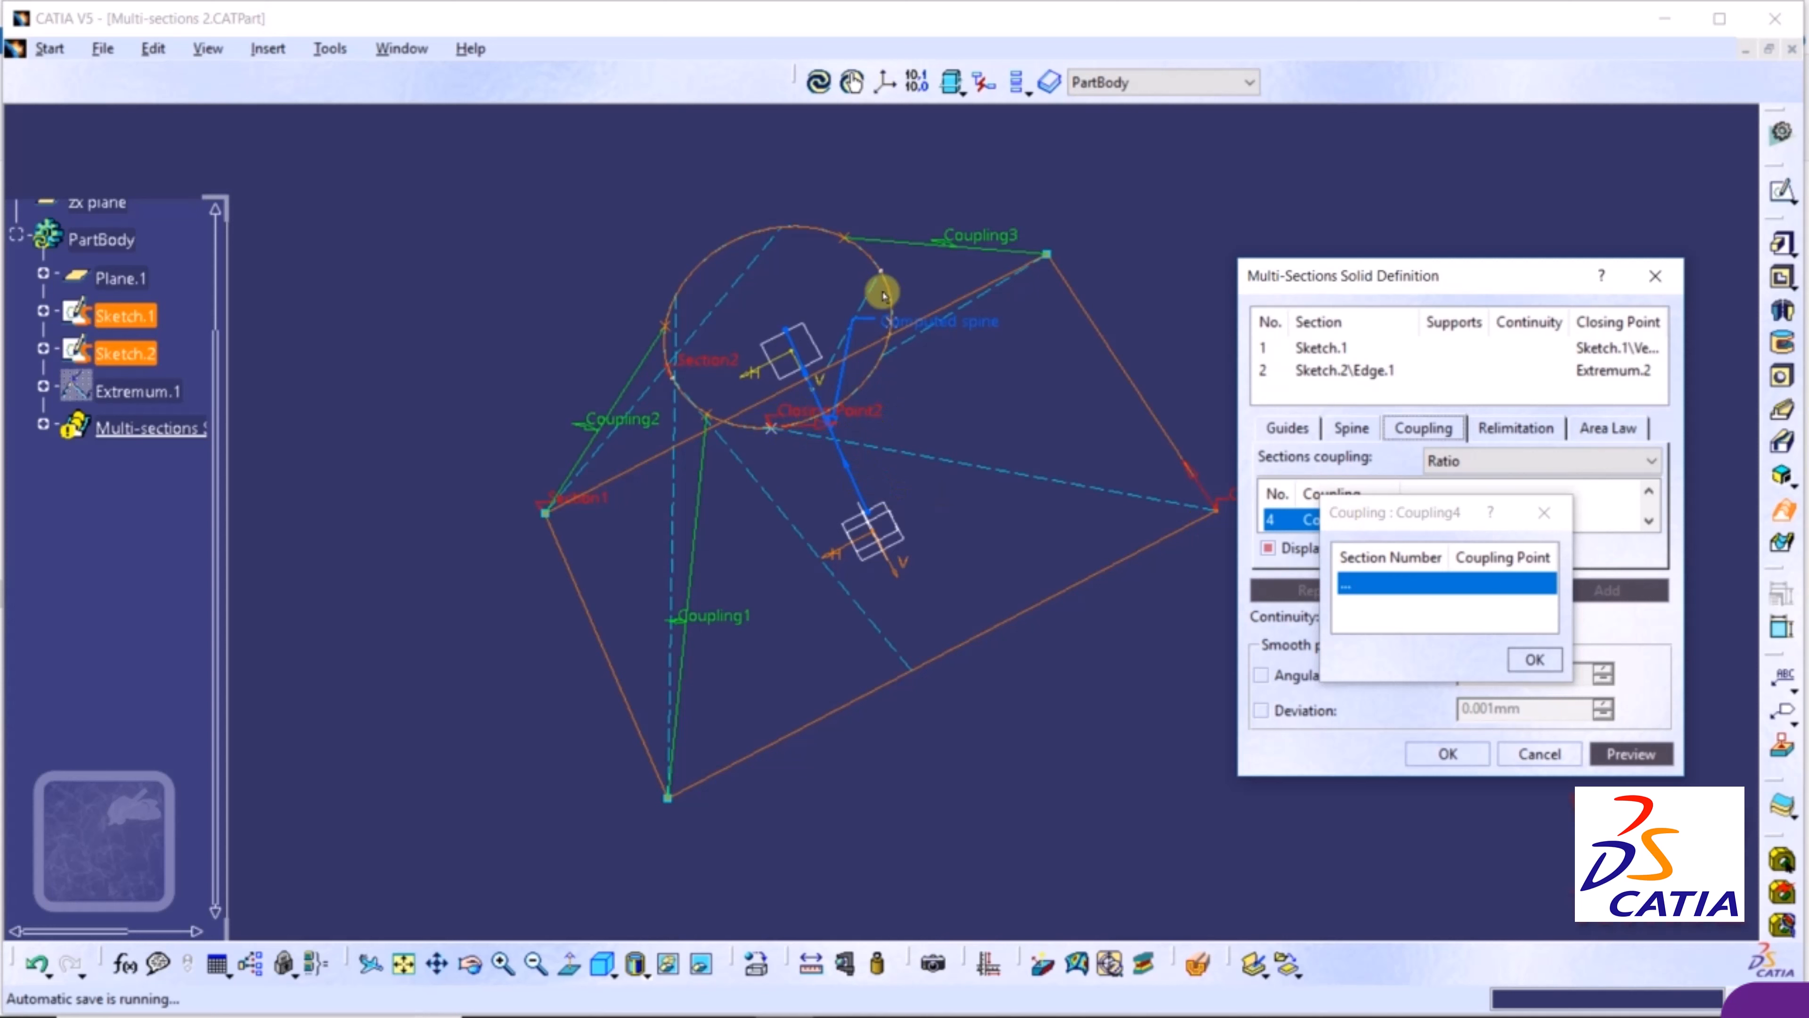
click(1531, 657)
right_click(1359, 519)
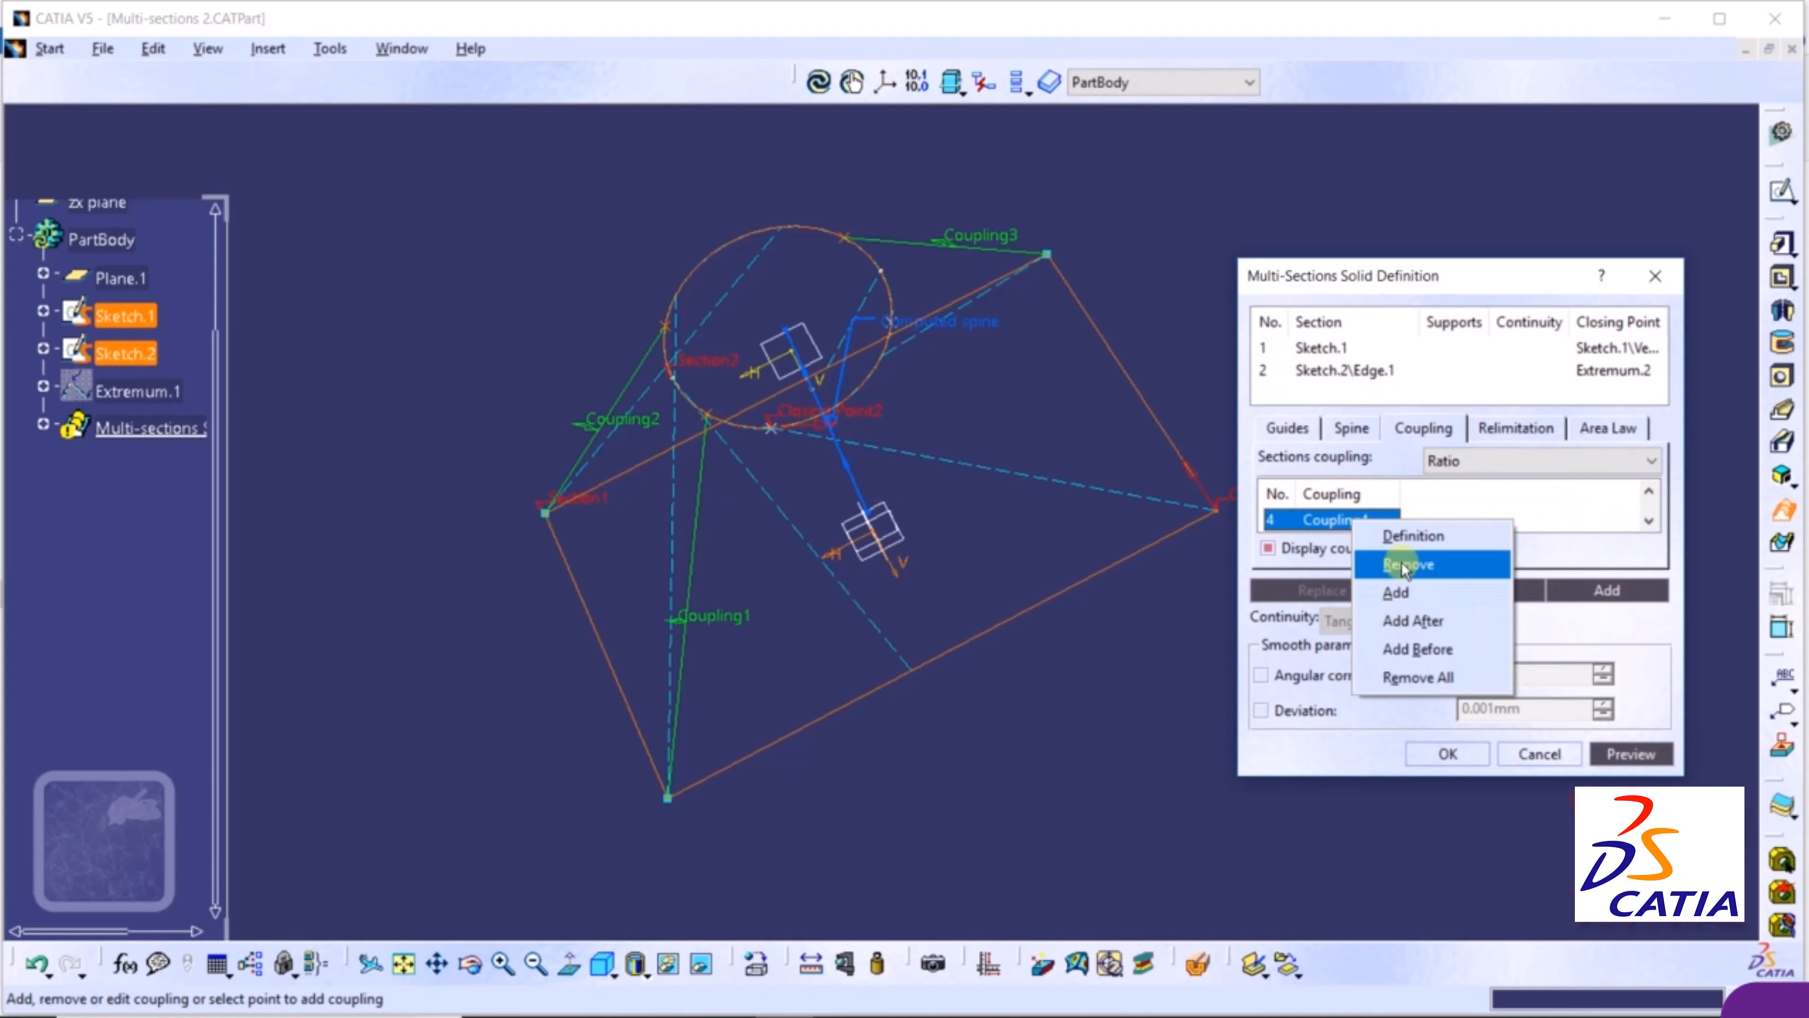
click(1417, 563)
Create the multi-sections solid between the rectangle and circle using Ratio coupling and the three defined couplings, and inspect it from several sides
click(1631, 755)
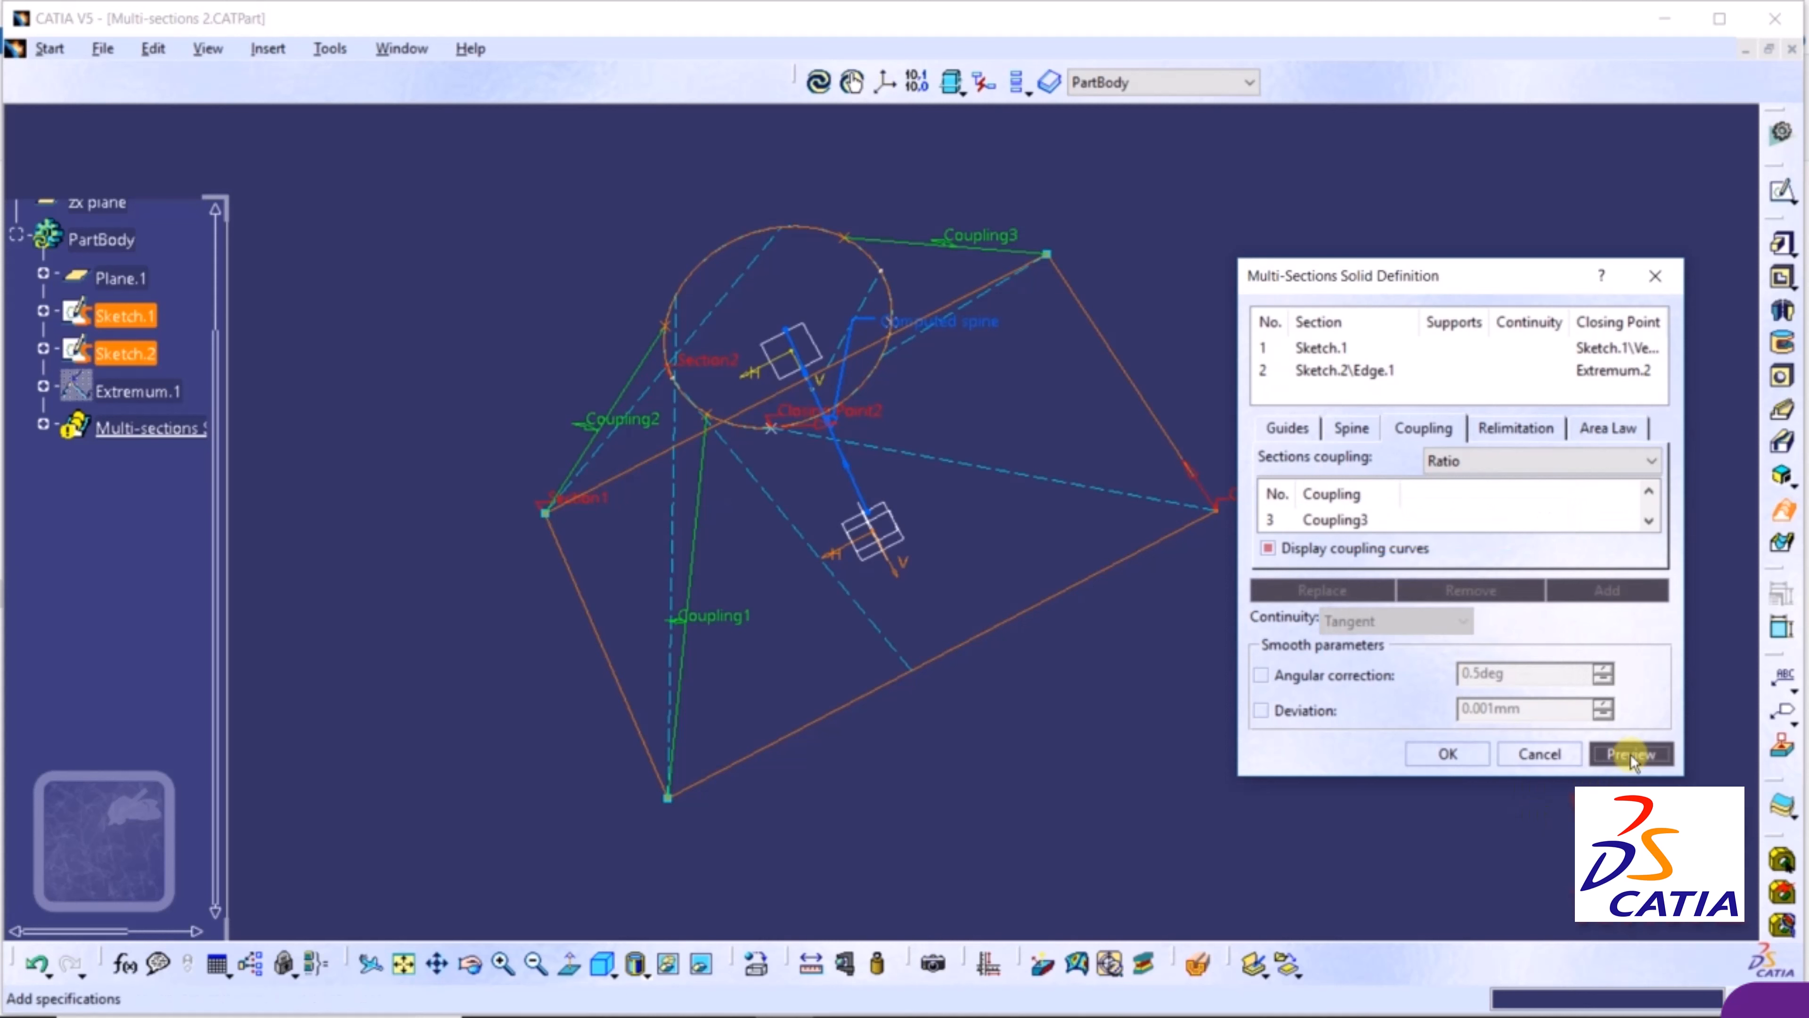
click(1446, 753)
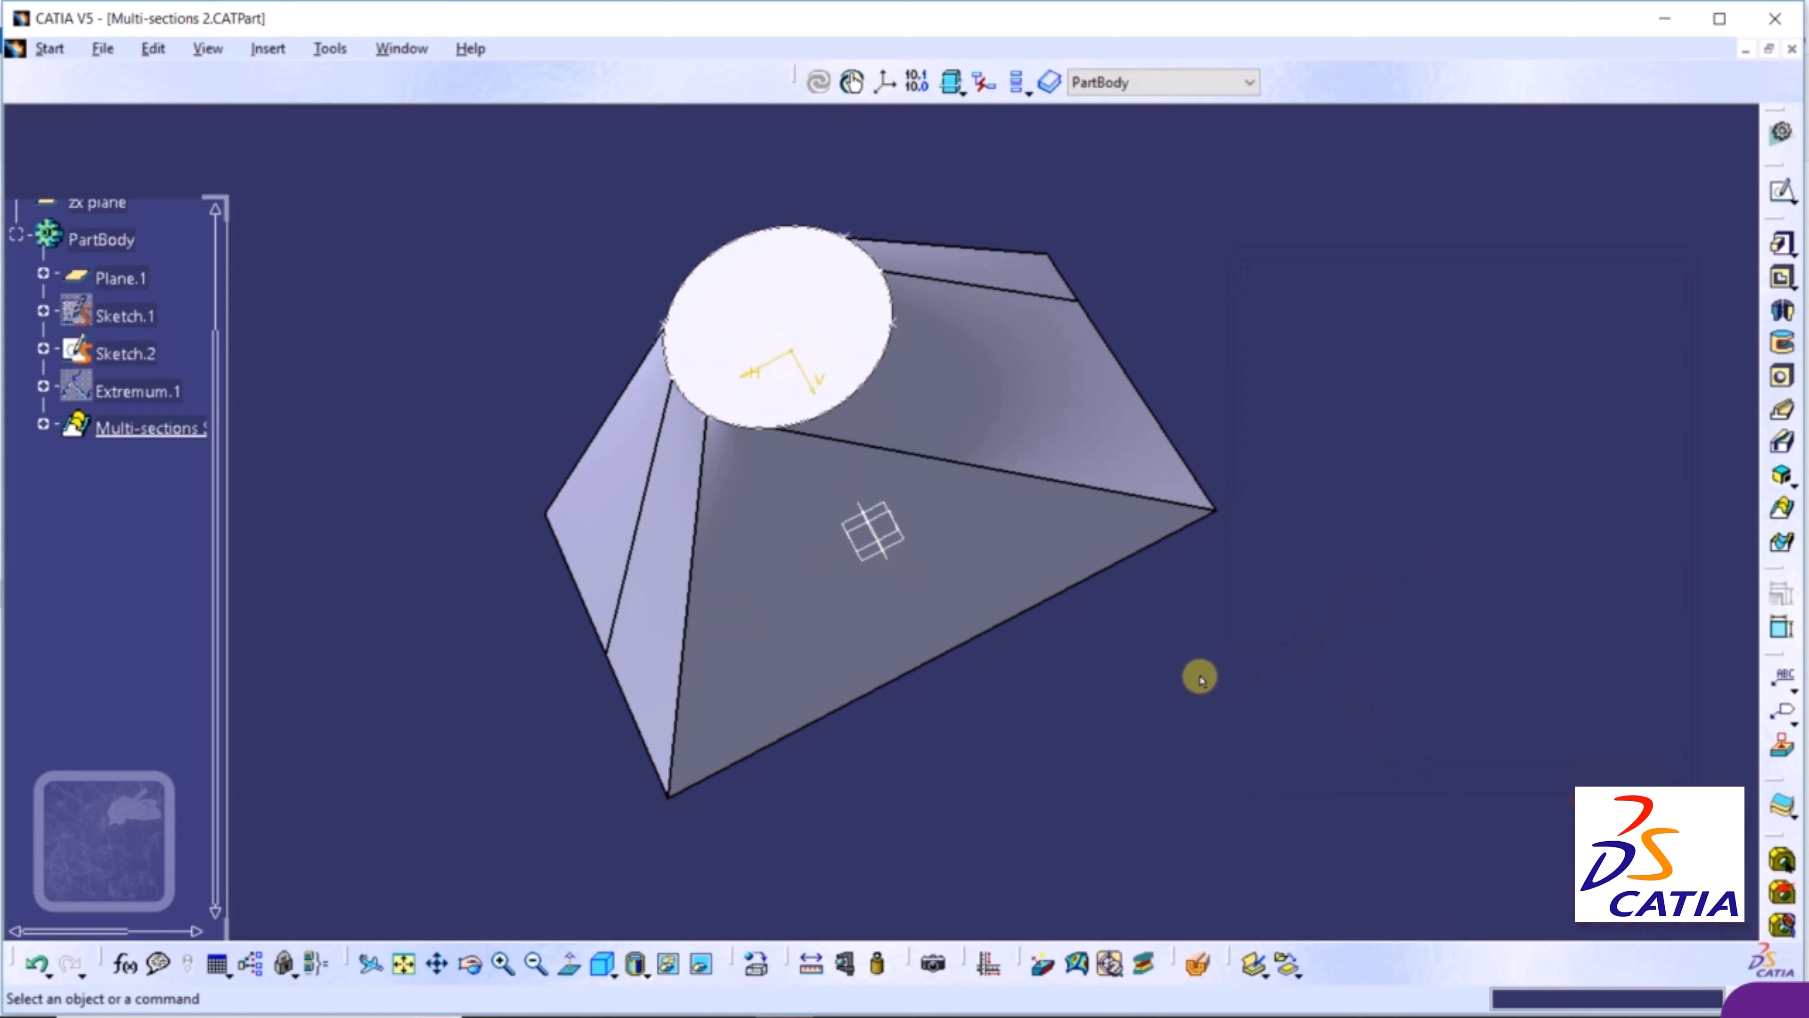
drag(1203, 677, 1297, 620)
middle_drag(1268, 691, 1239, 666)
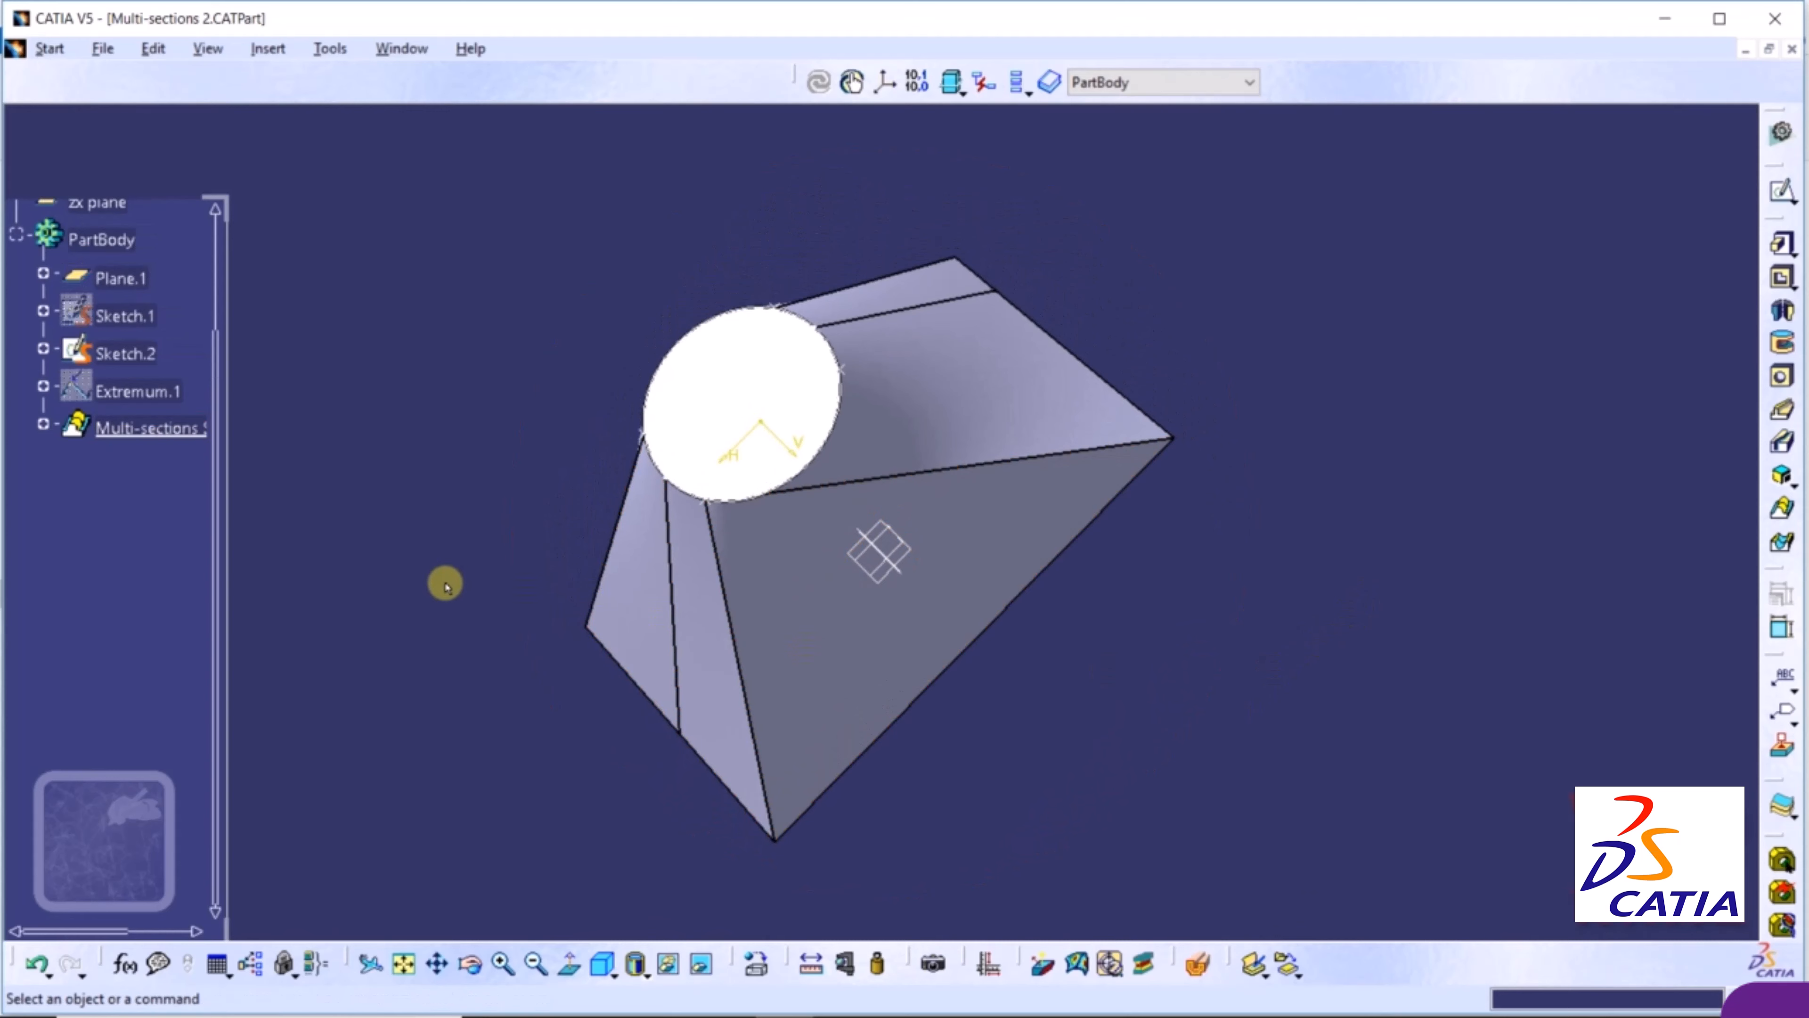
middle_drag(445, 585, 655, 285)
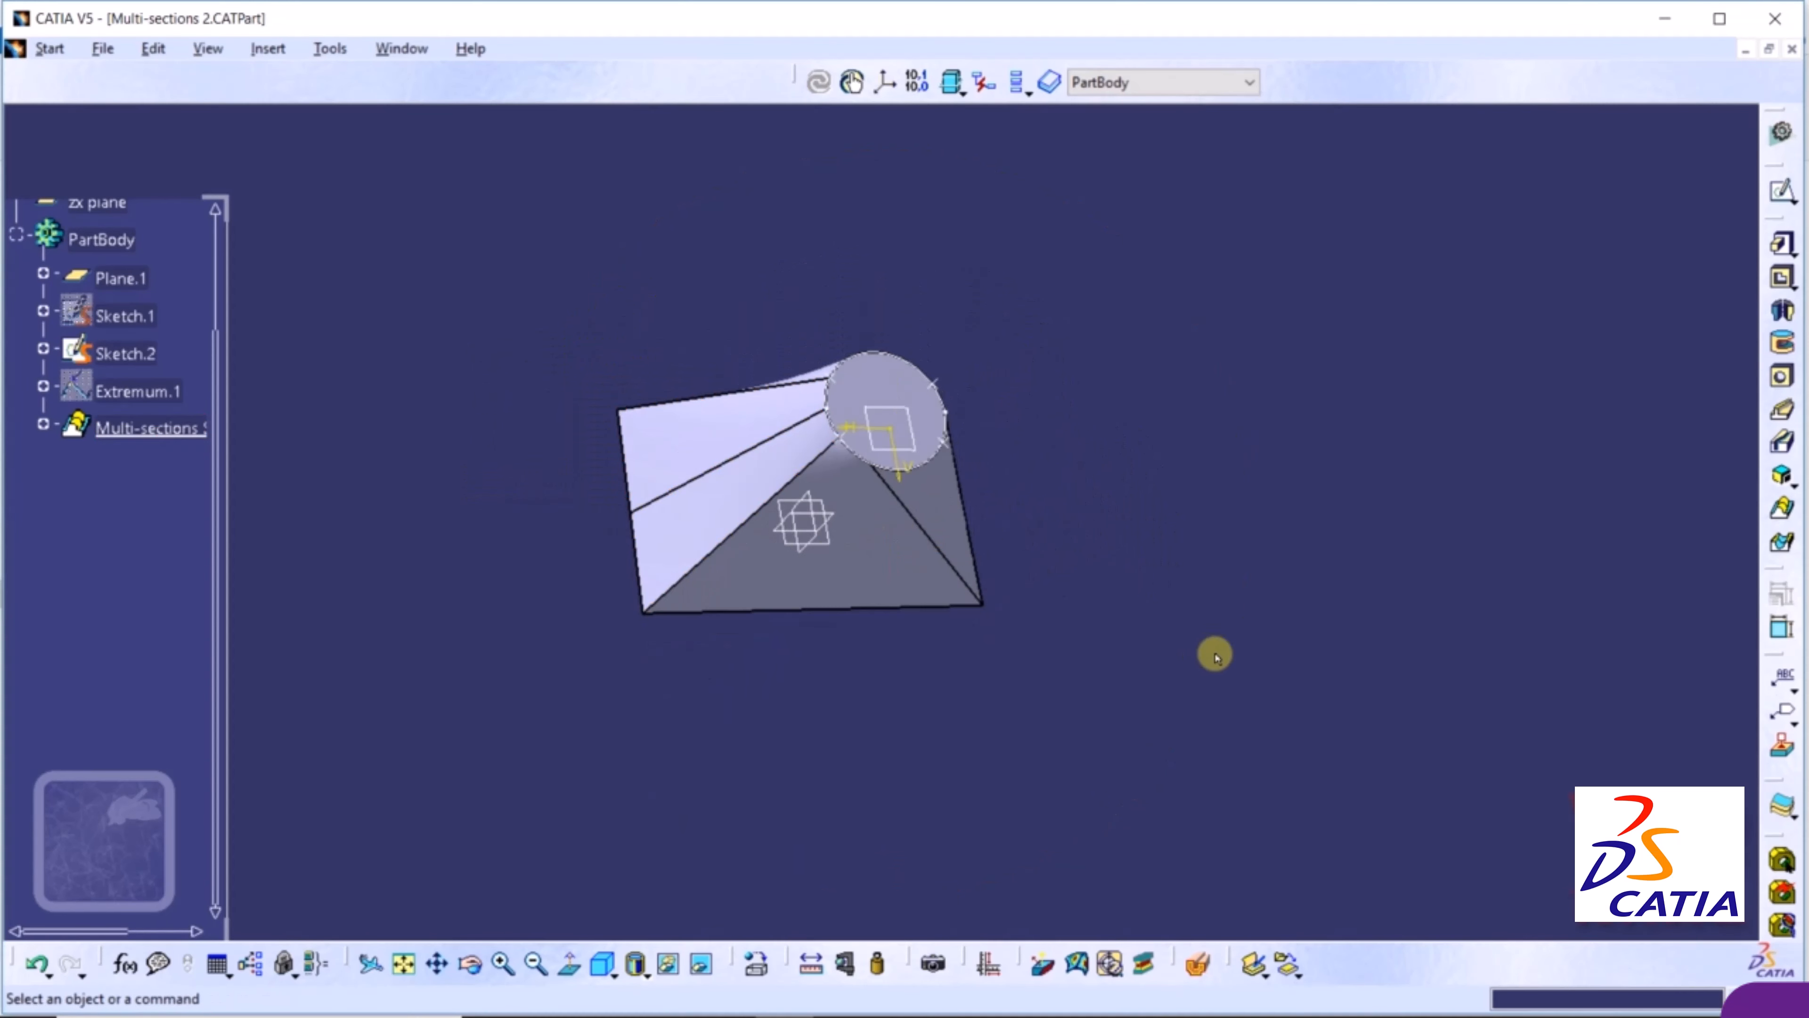
middle_drag(1215, 656, 1123, 469)
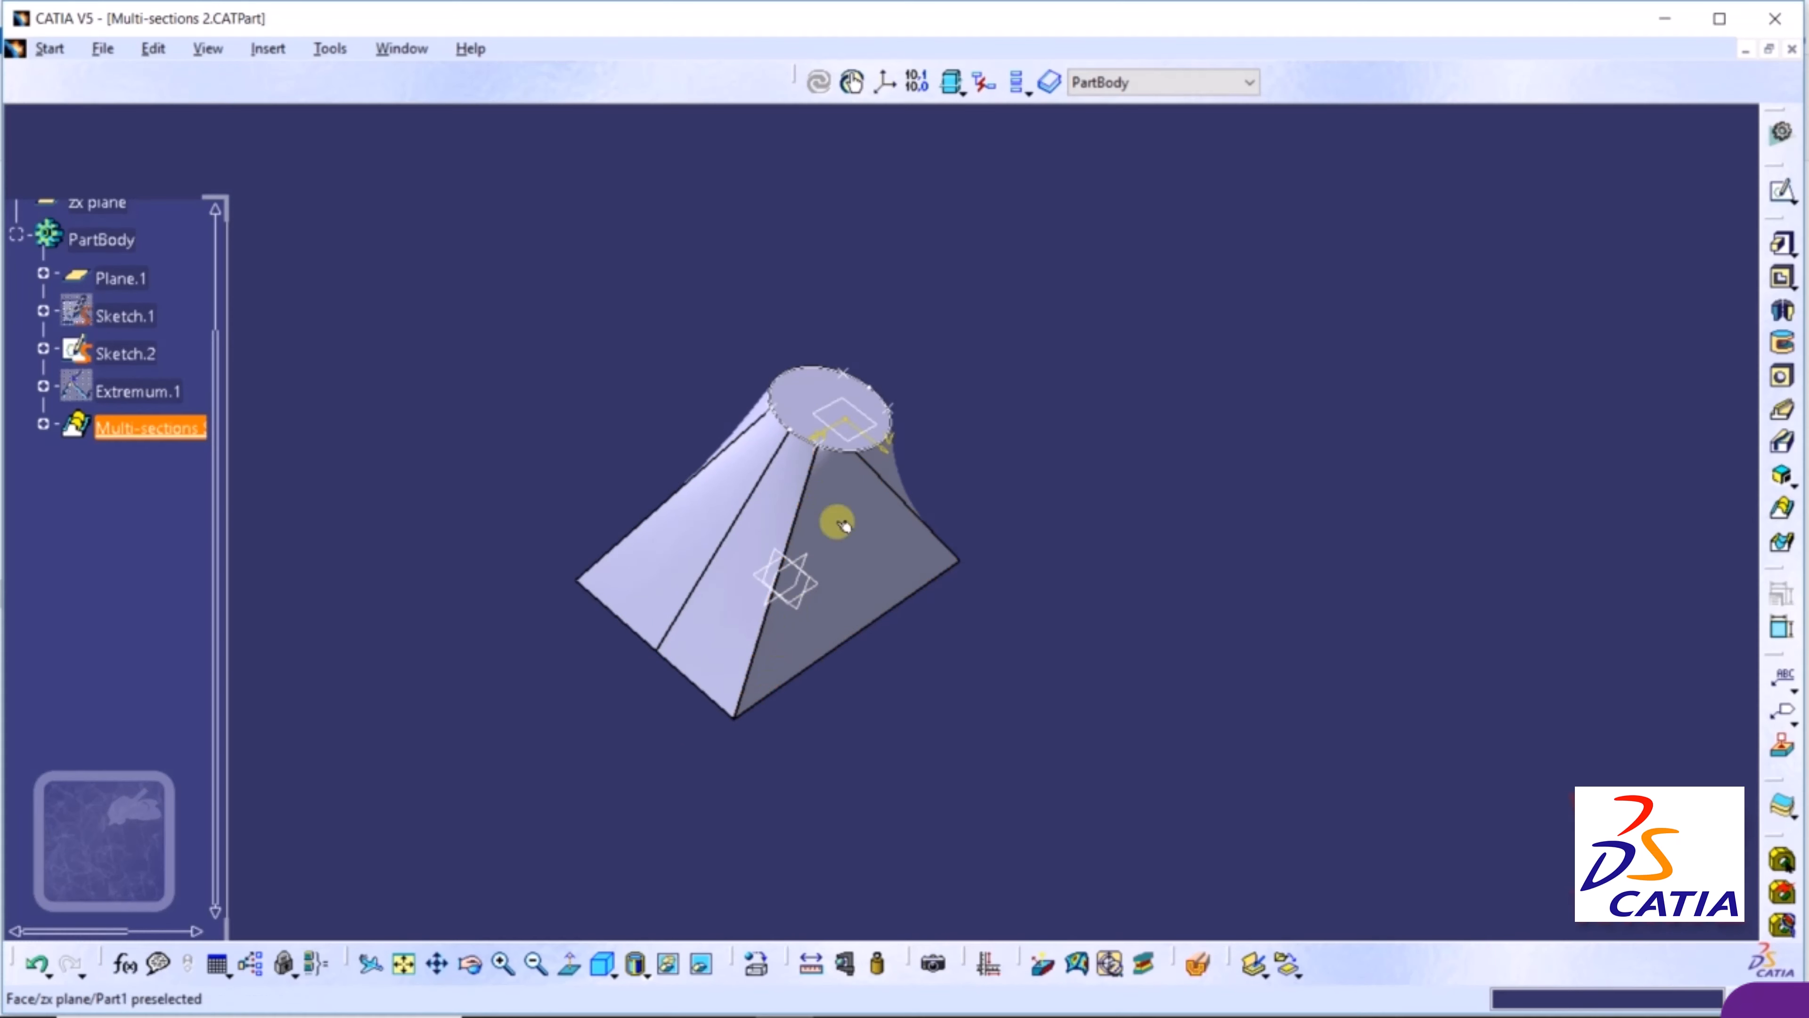
middle_drag(1082, 399, 986, 280)
click(1091, 400)
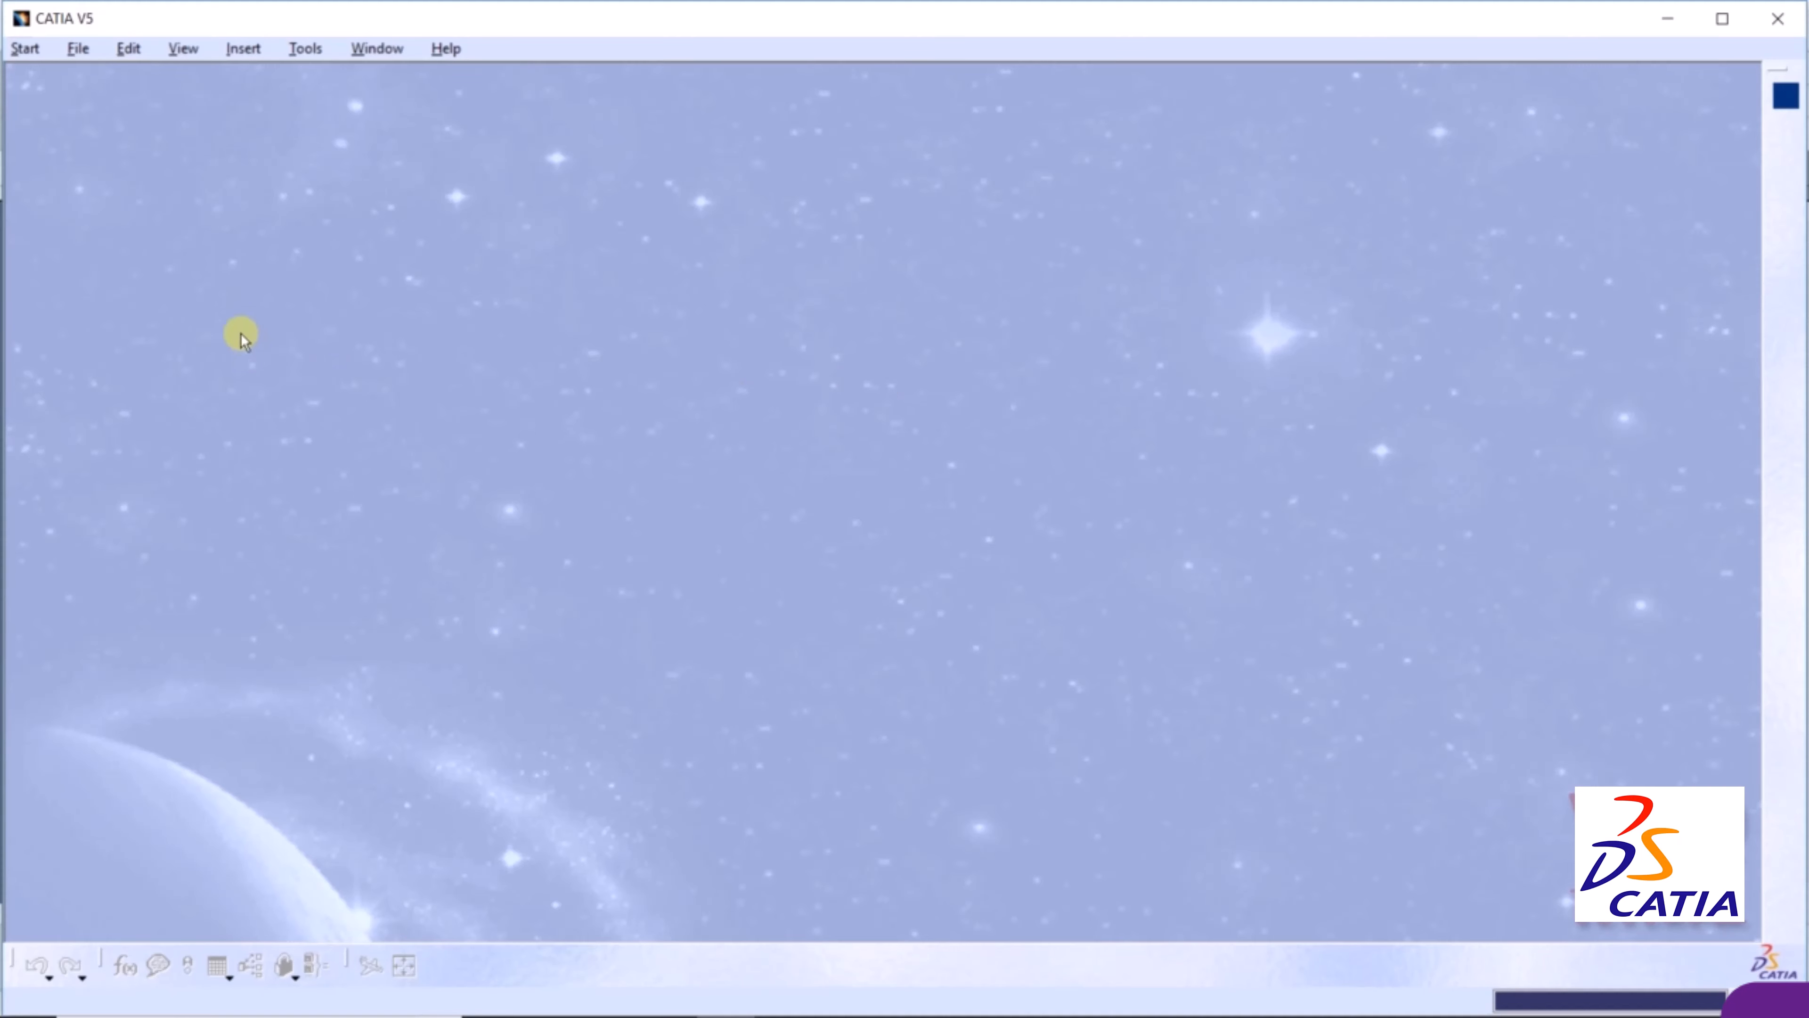
Open the part file Points3D1.CATPart from the Datums project folder
click(78, 48)
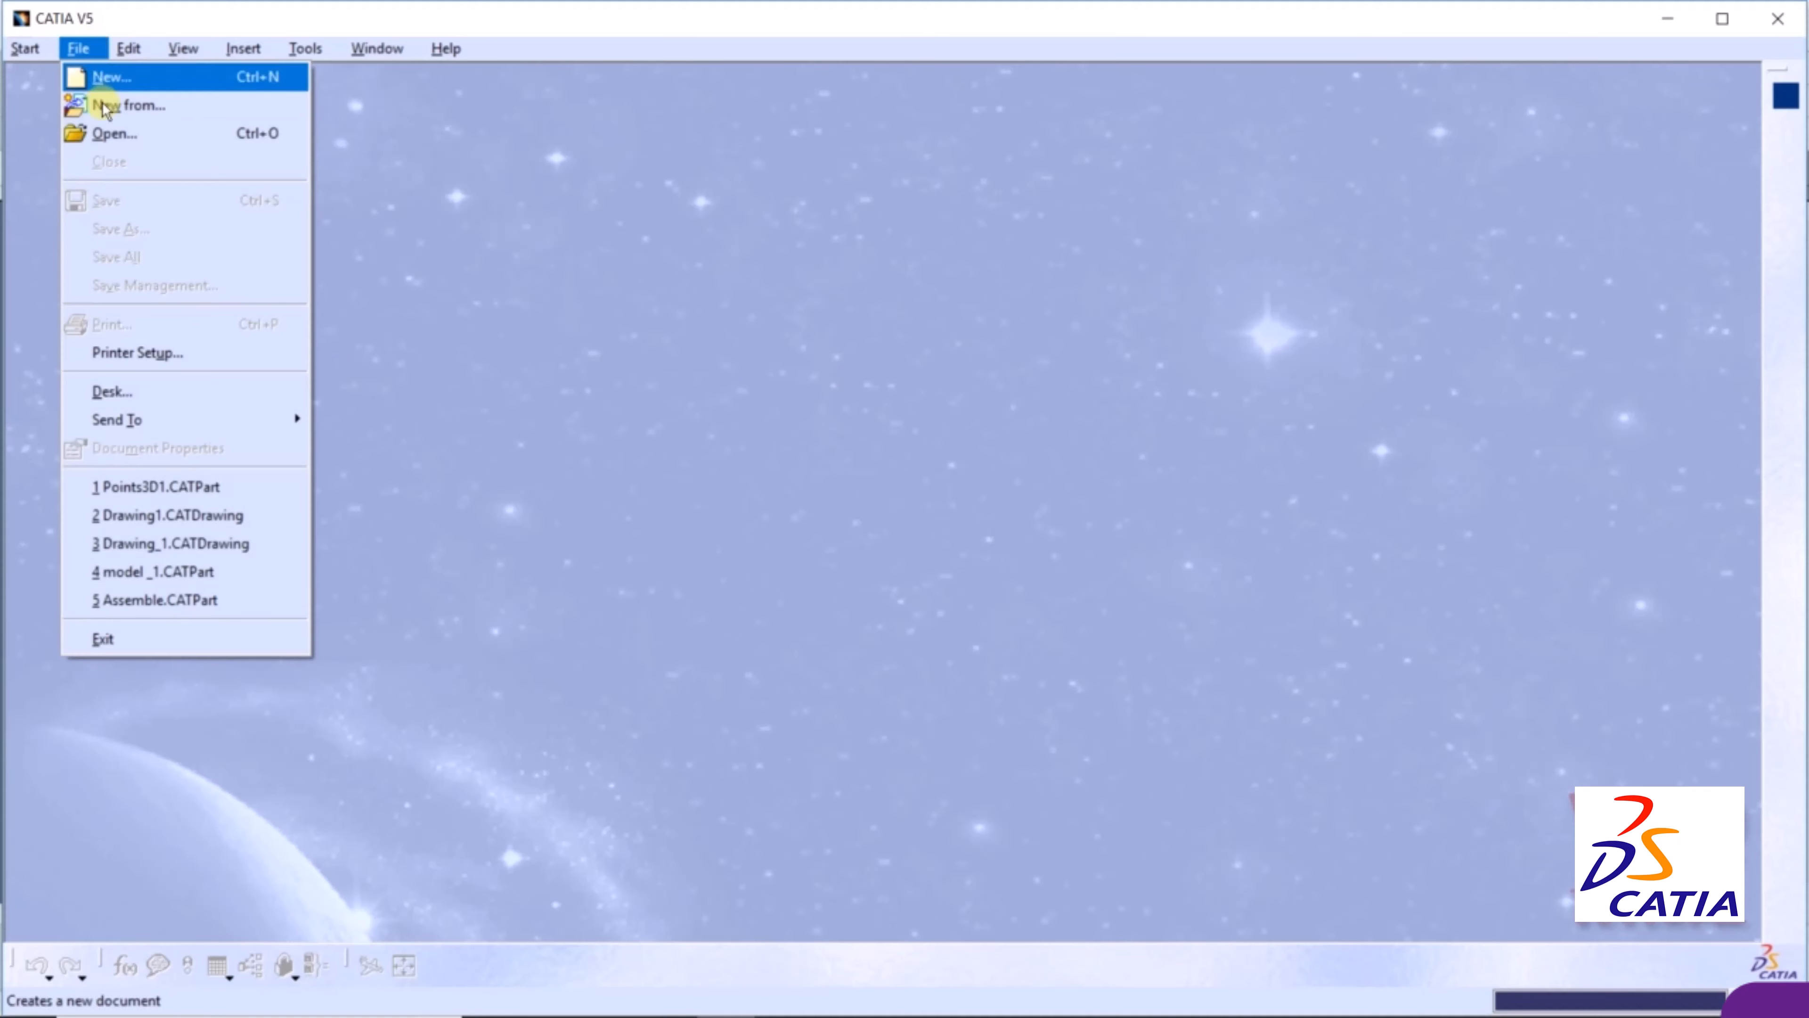
click(122, 139)
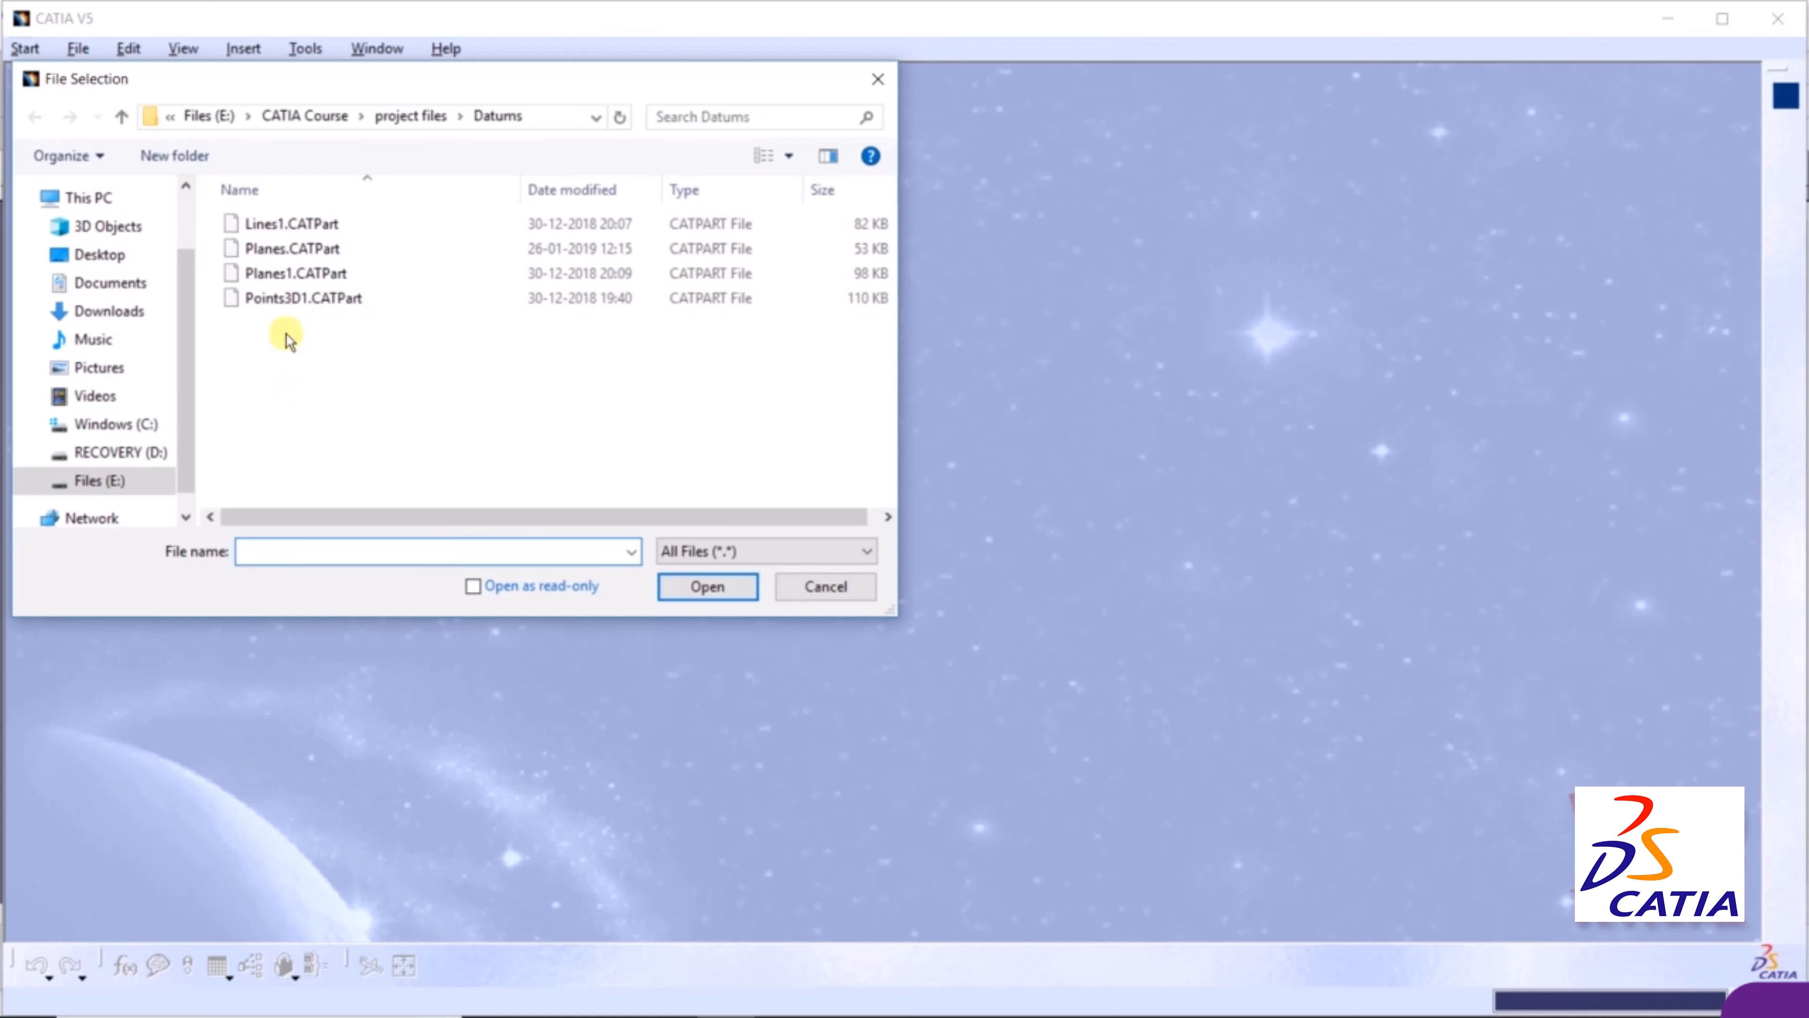
click(281, 300)
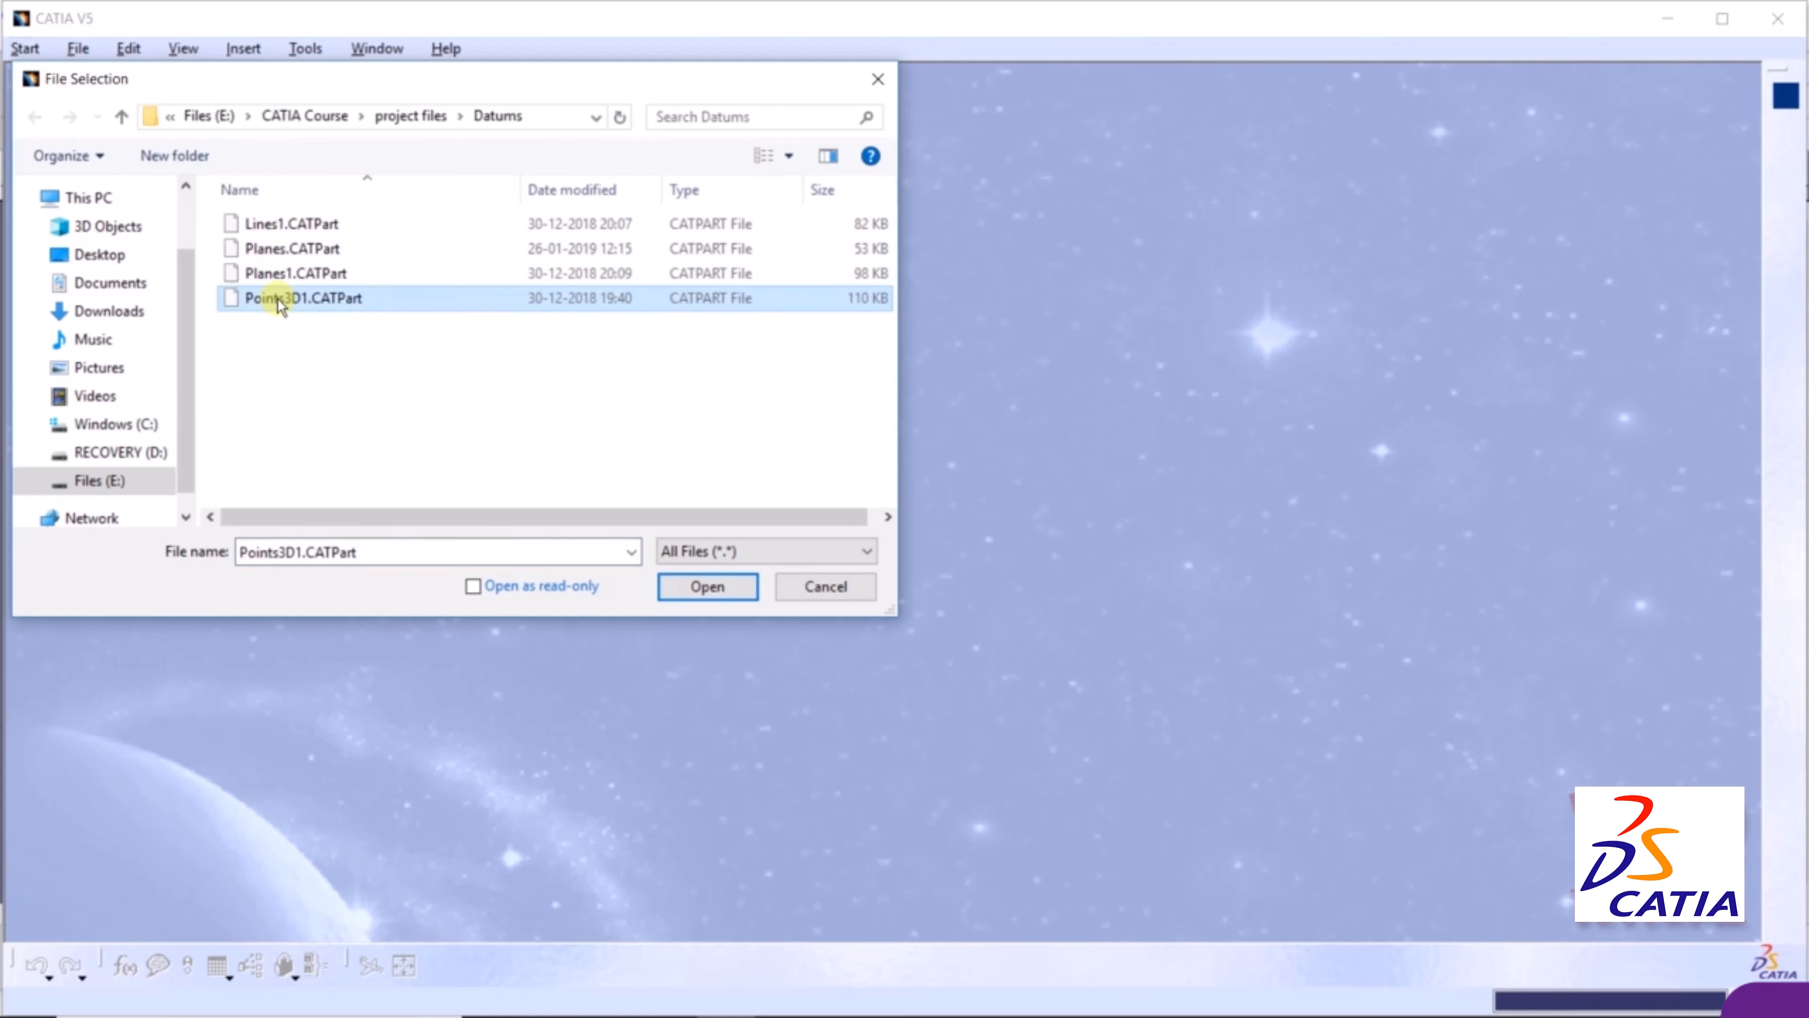
click(688, 586)
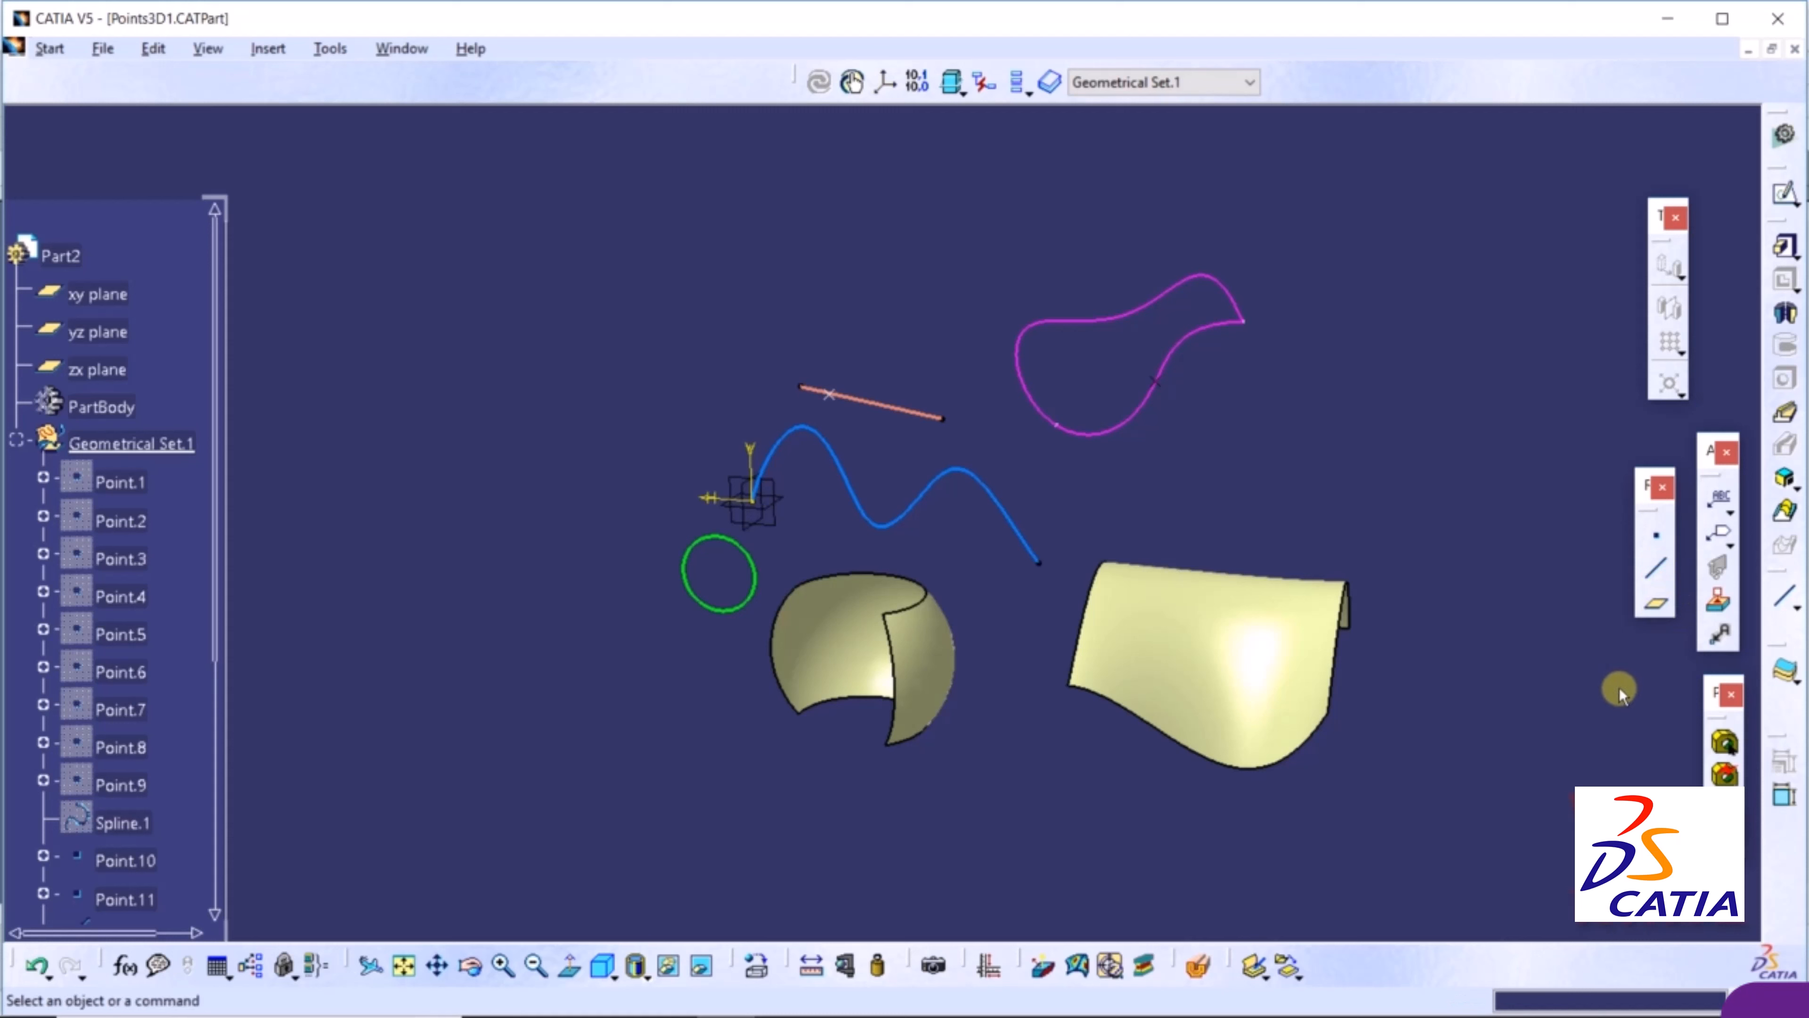
Check in the list of available toolbars whether the Reference Elements (Extended) toolbar is enabled
click(208, 48)
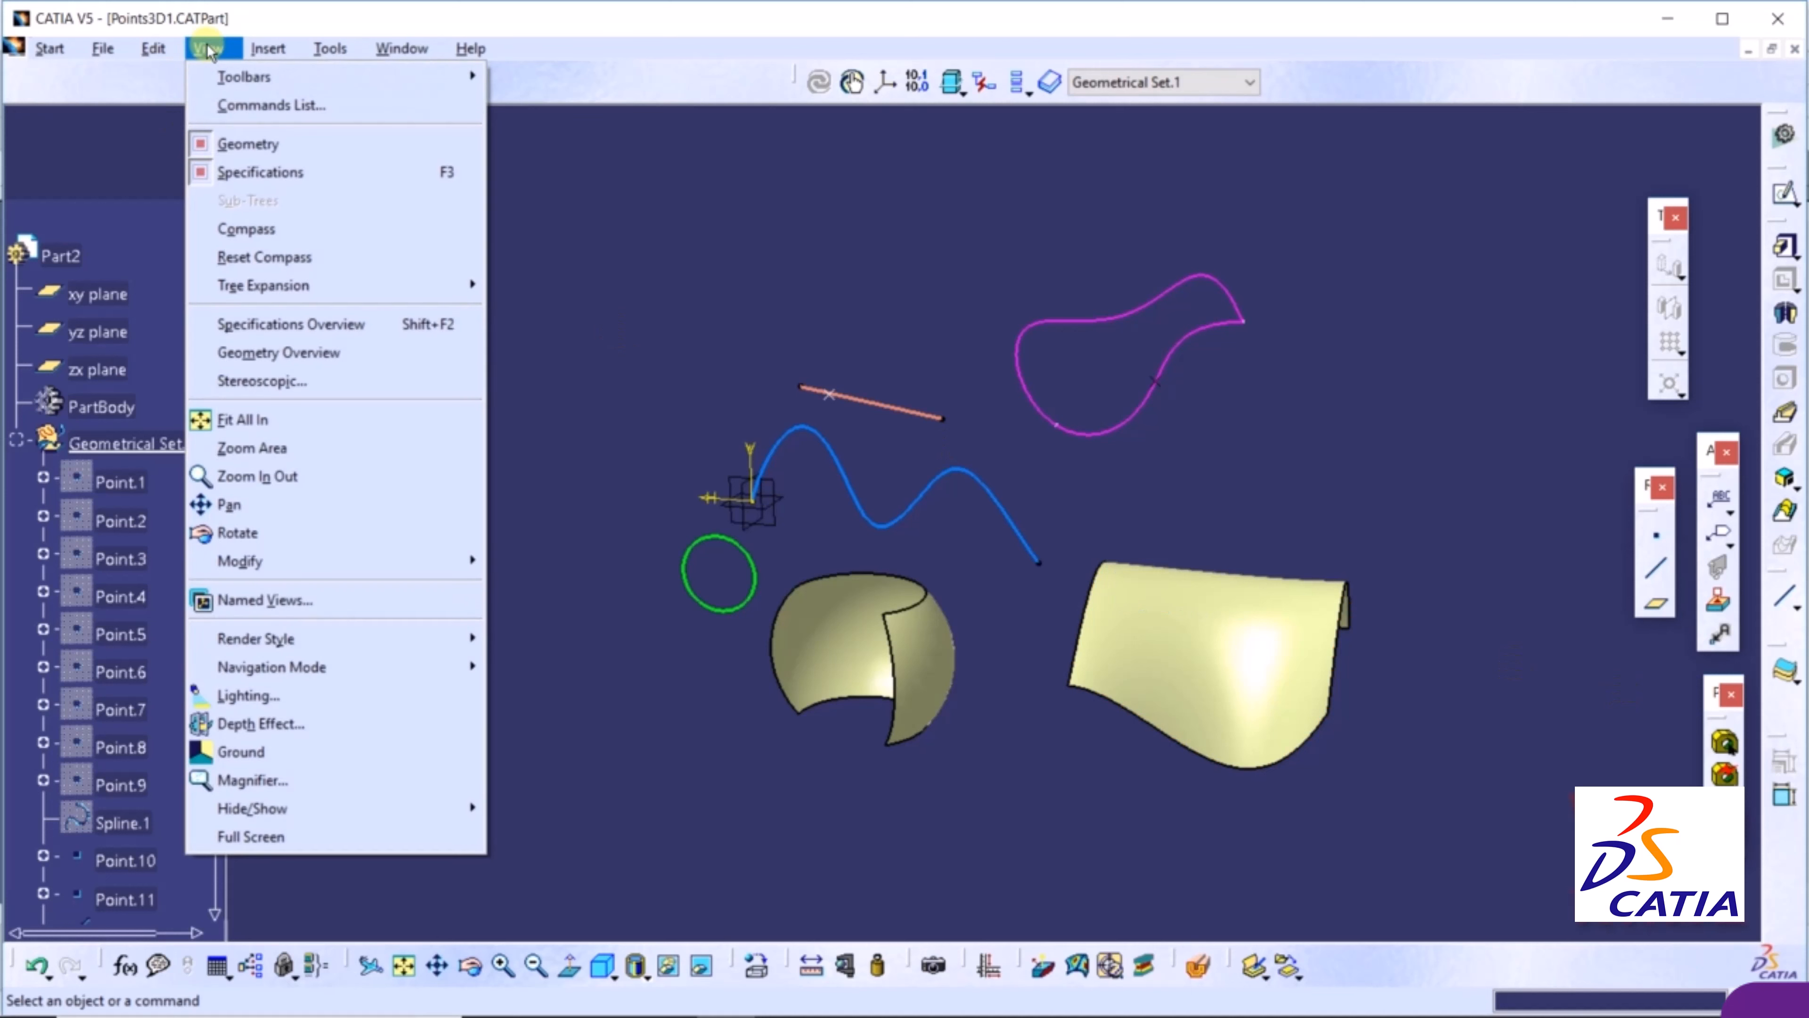
mouse_move(264, 75)
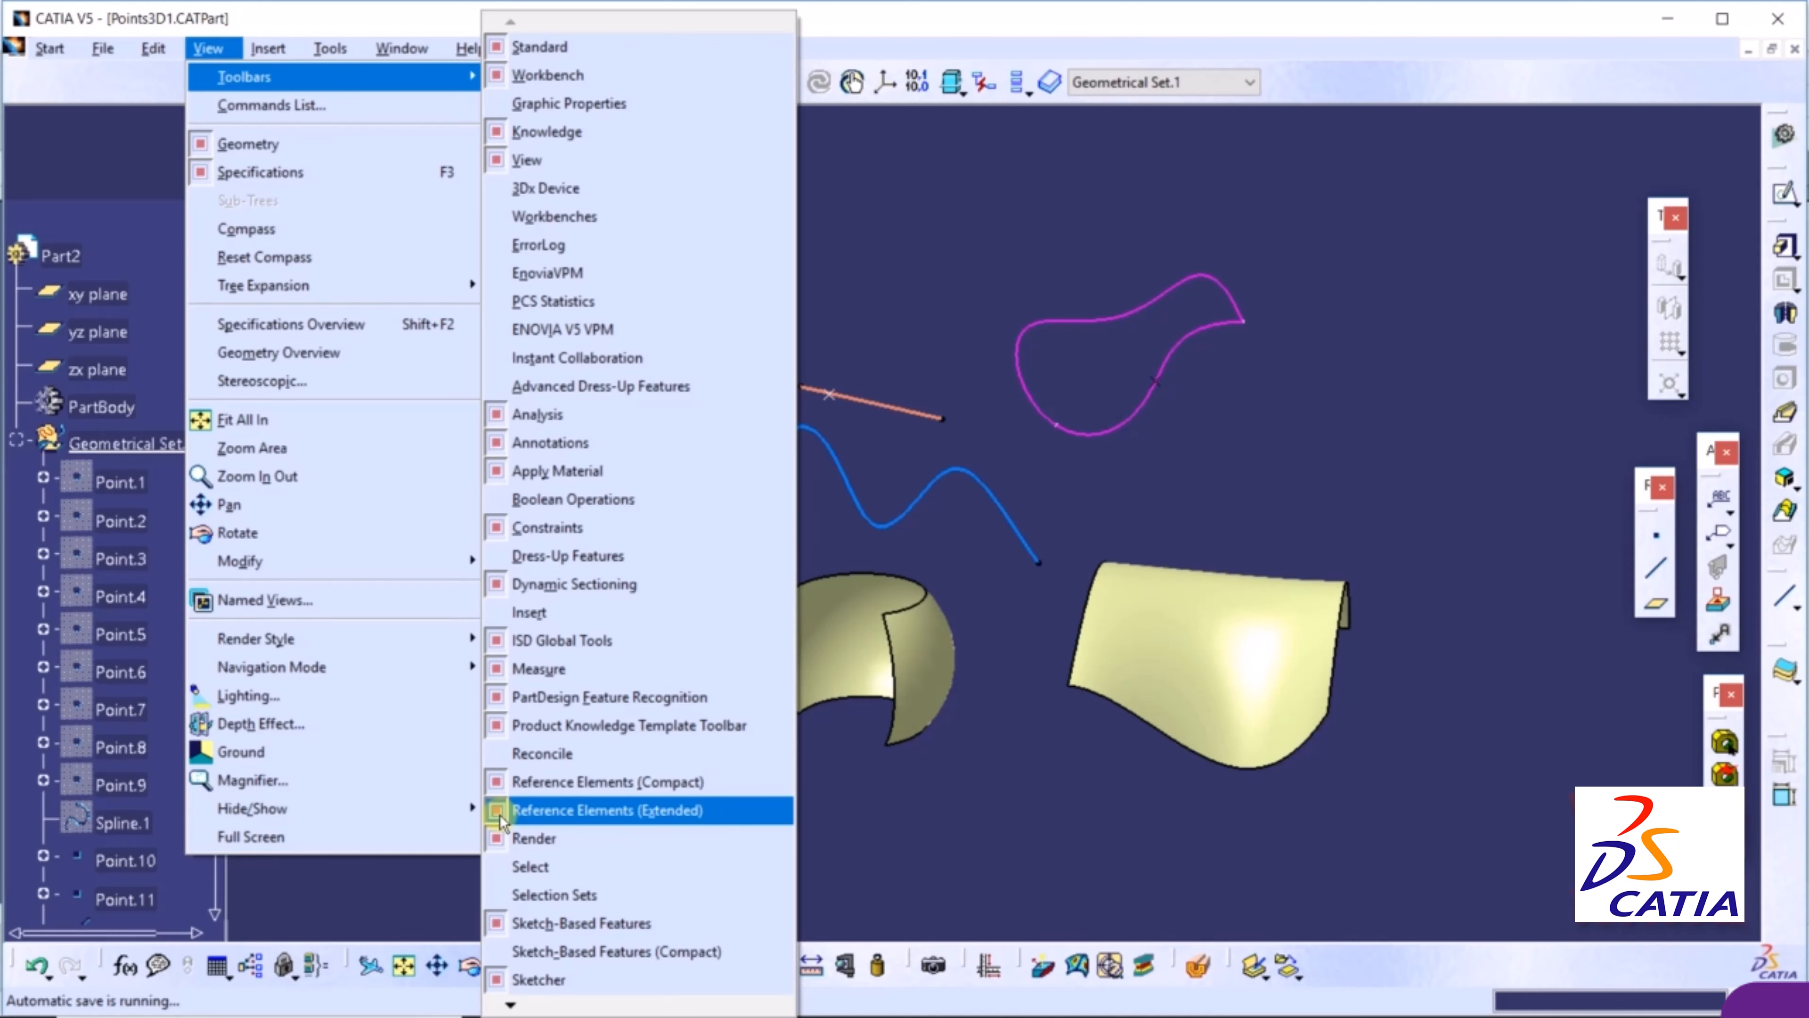
click(500, 821)
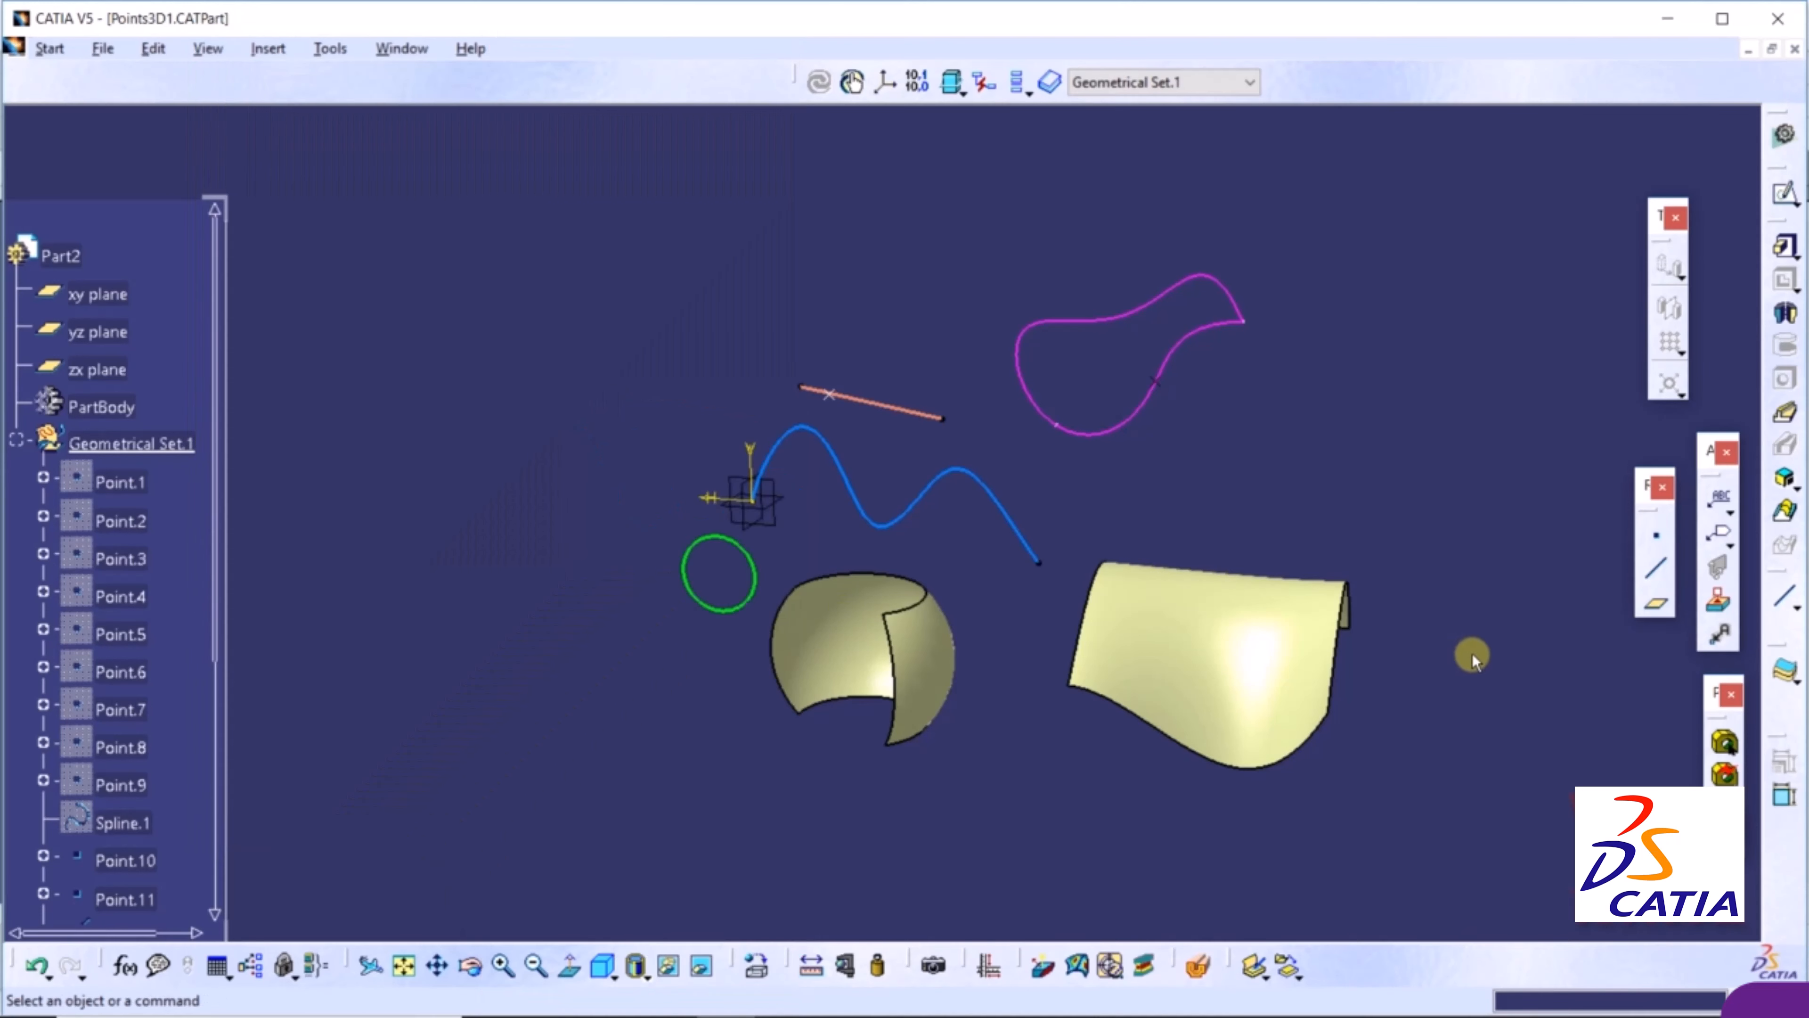
Create a reference point by coordinates X 70 mm, Y 100 mm and Z 120 mm, using the default origin and absolute axis system
click(1653, 541)
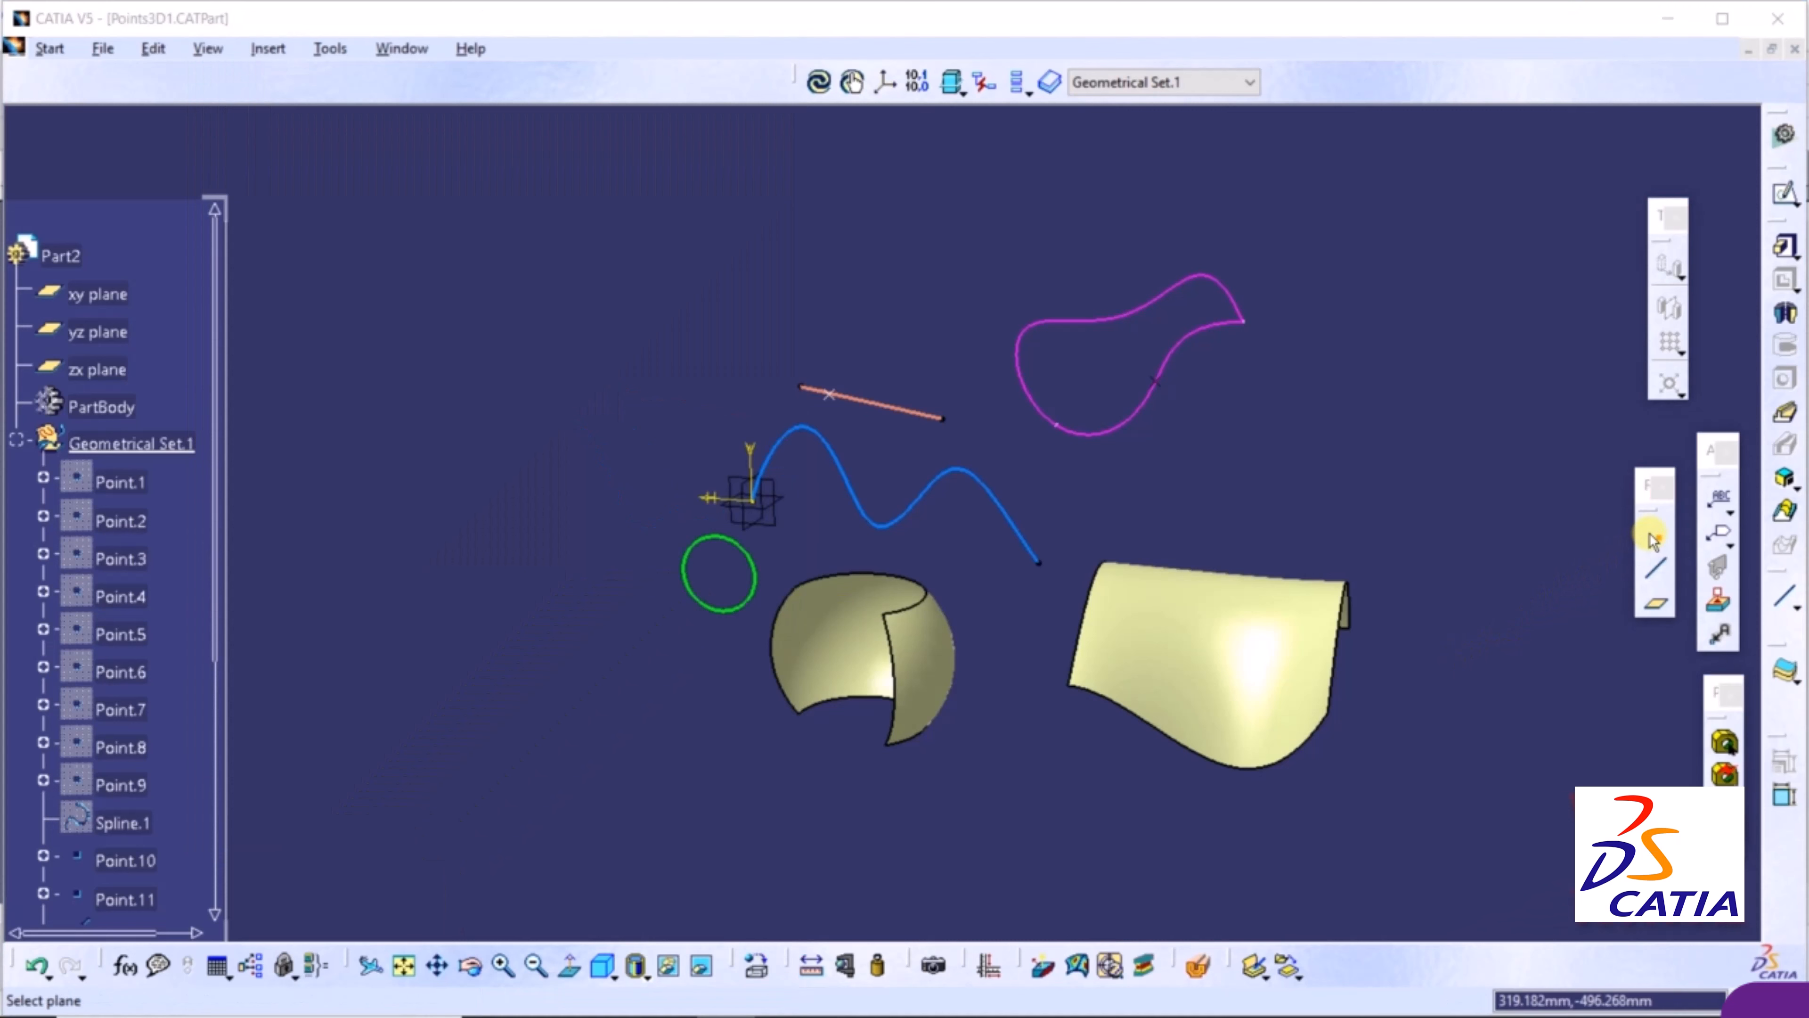
drag(1386, 214, 1344, 214)
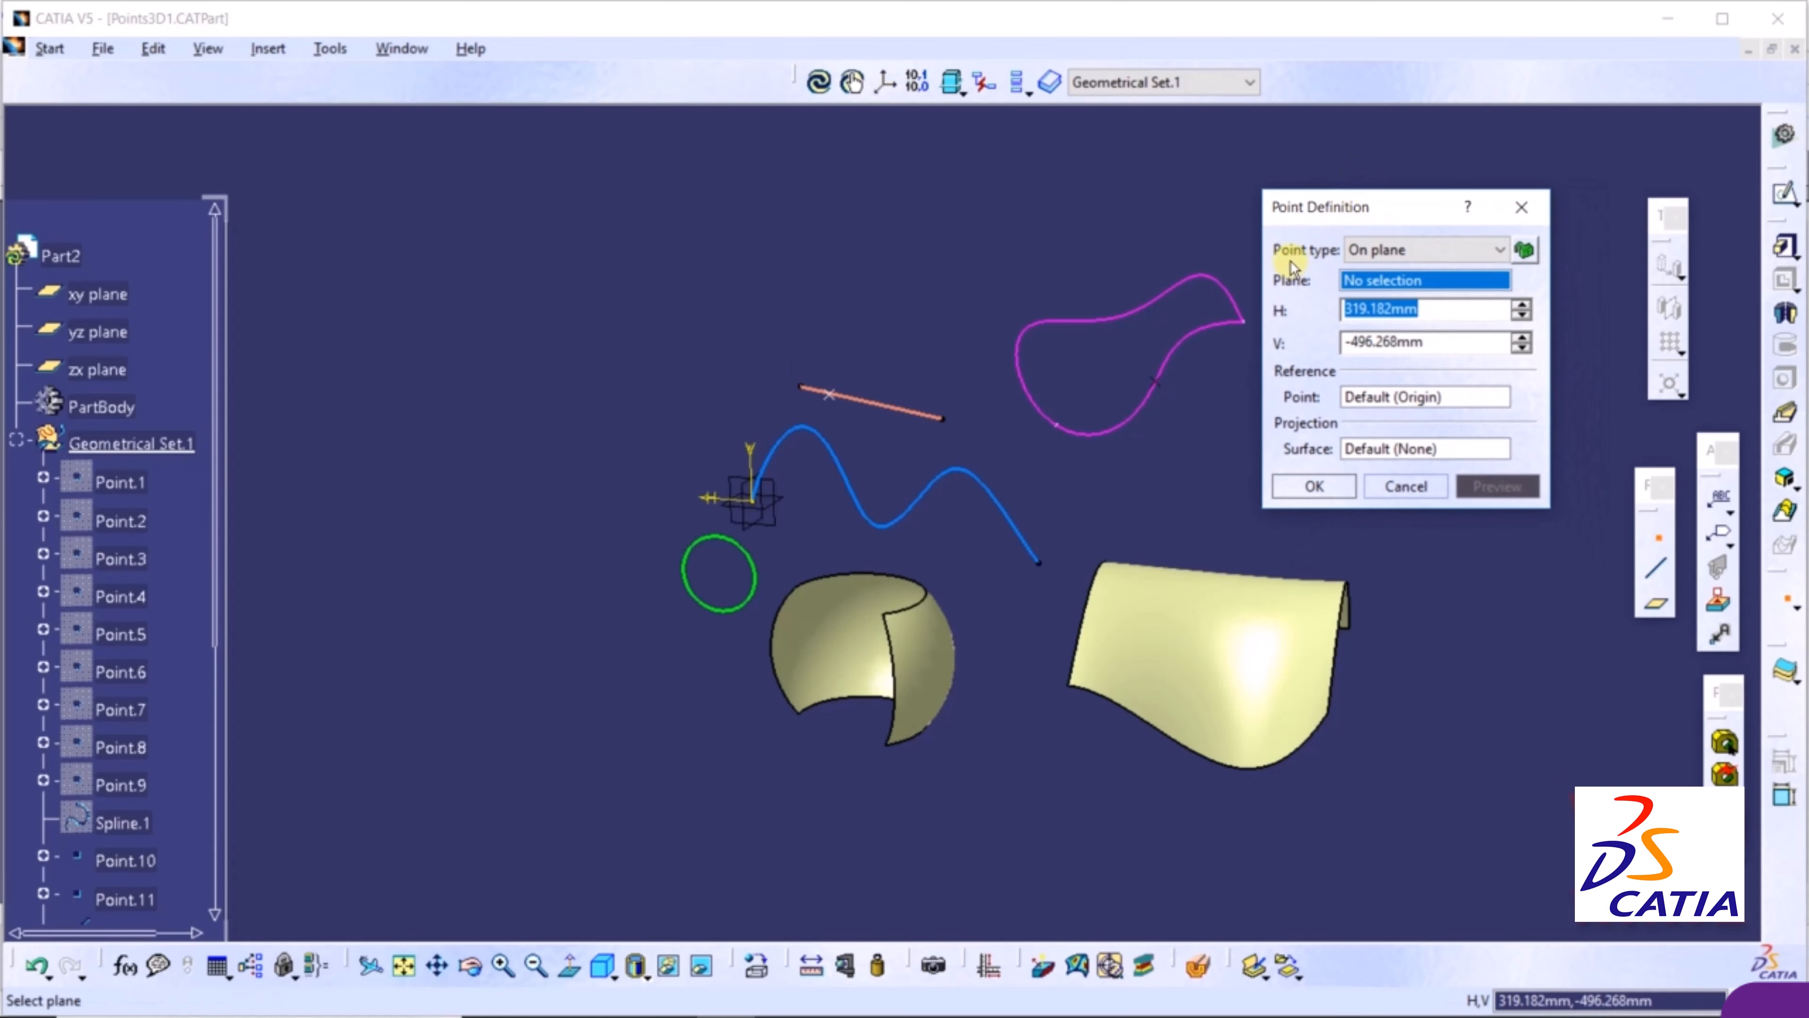
click(1455, 250)
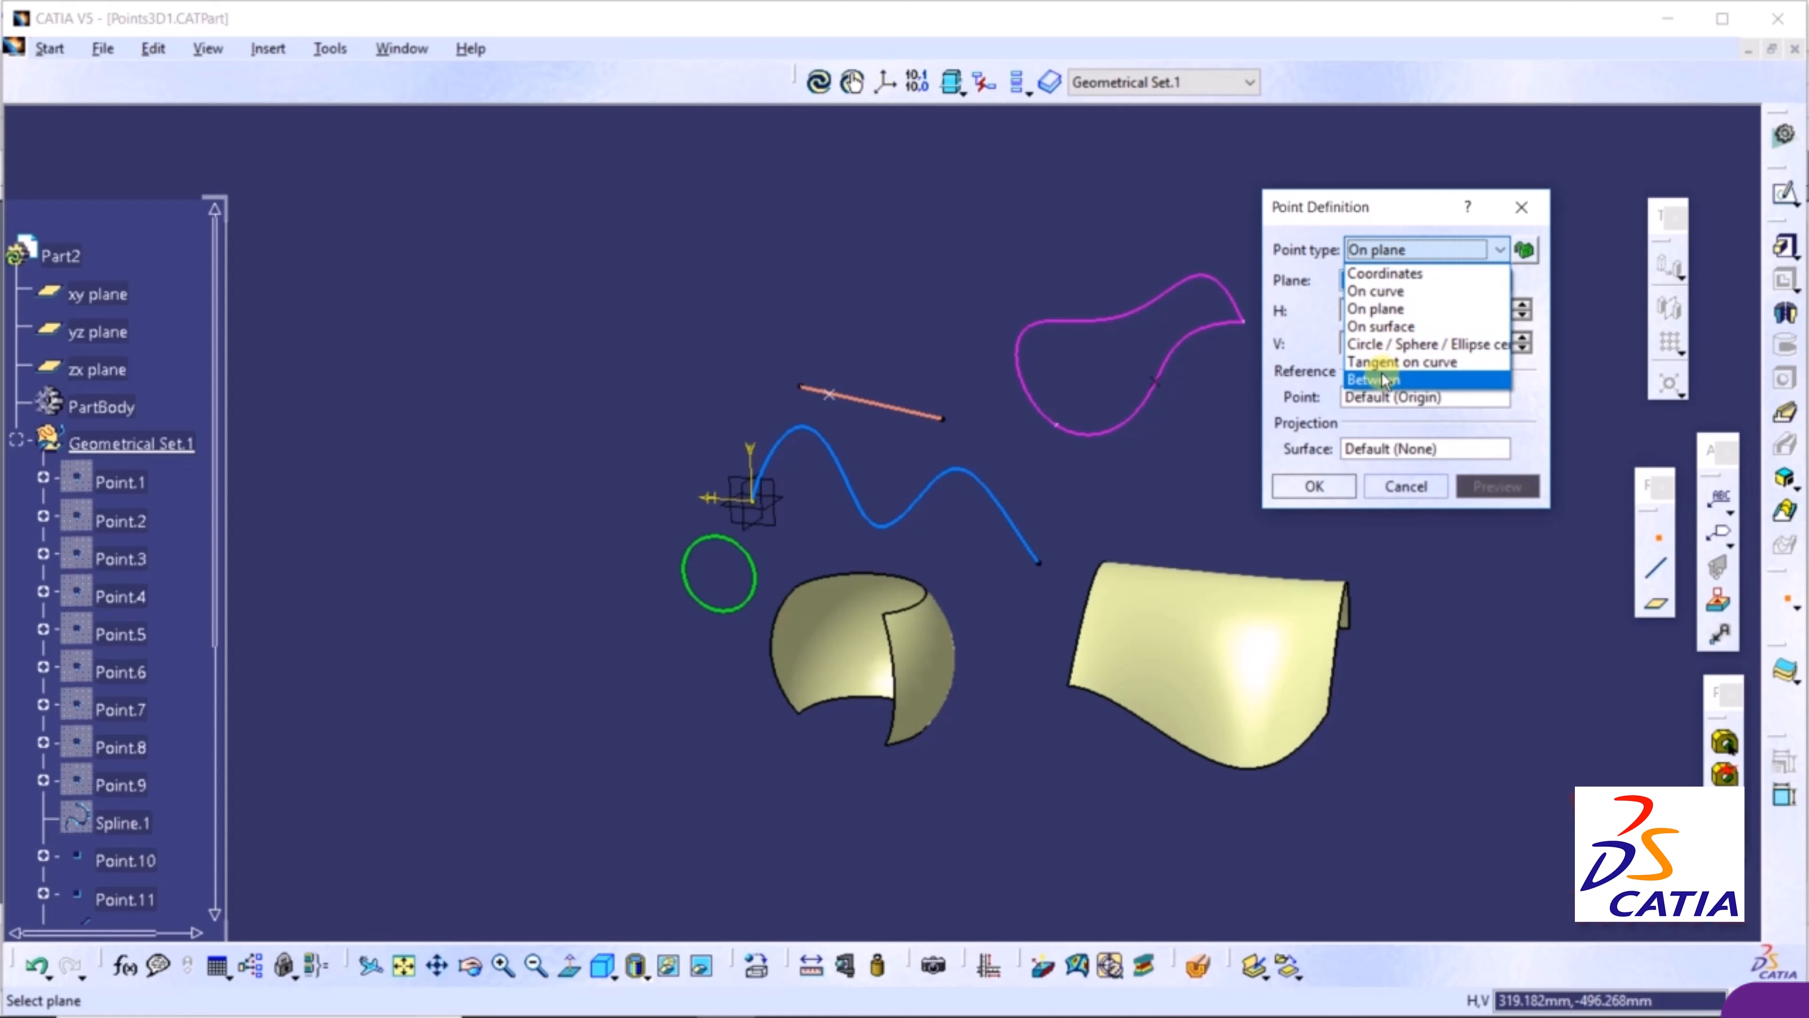
click(1406, 274)
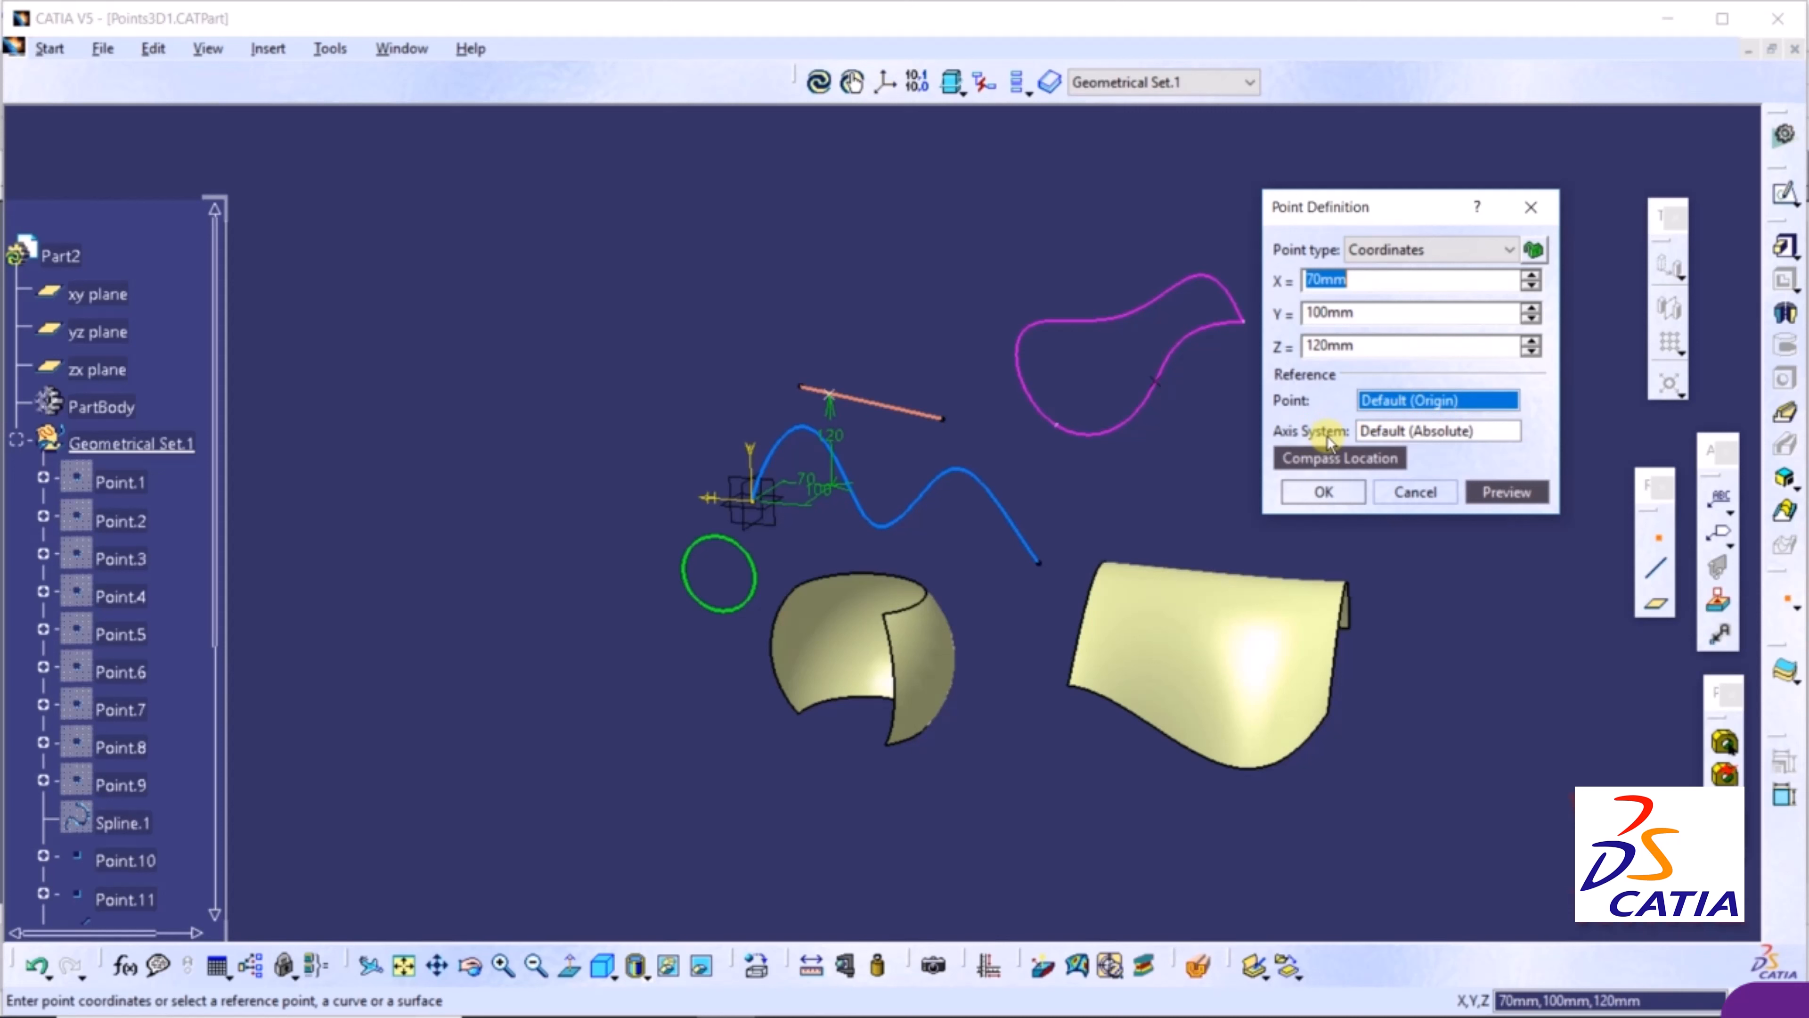
click(1464, 432)
click(1332, 279)
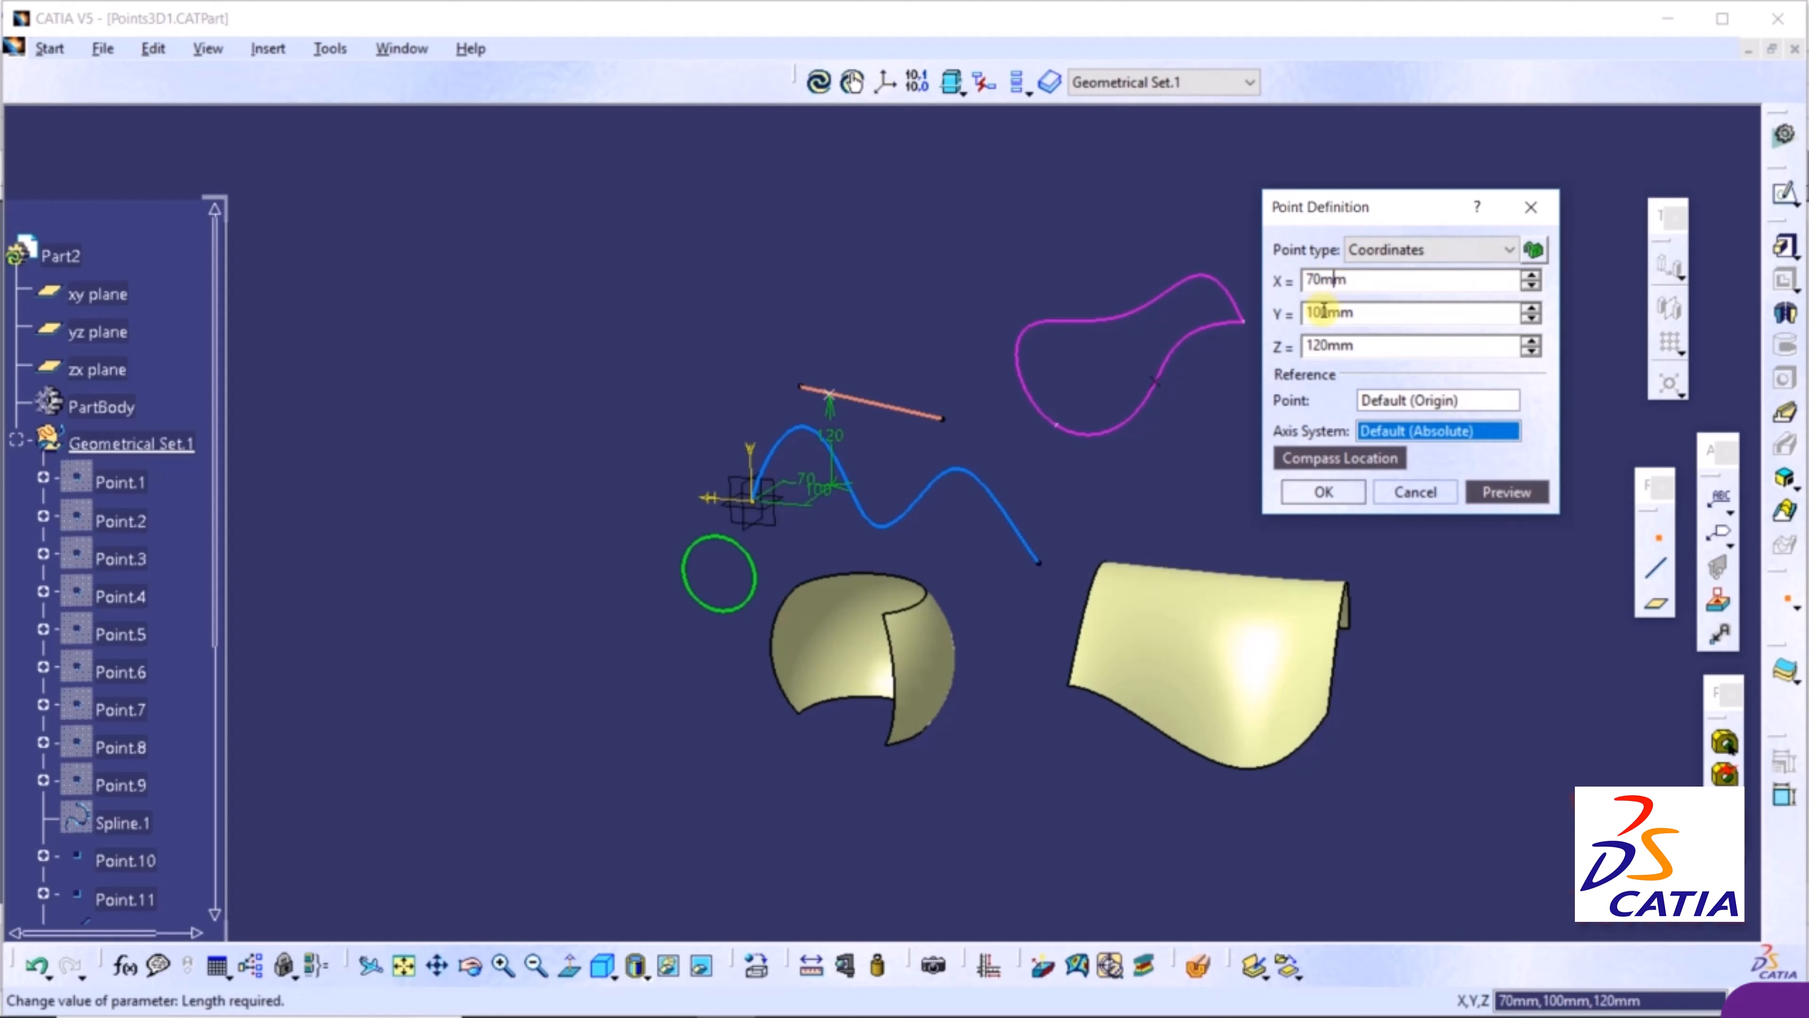
click(1368, 279)
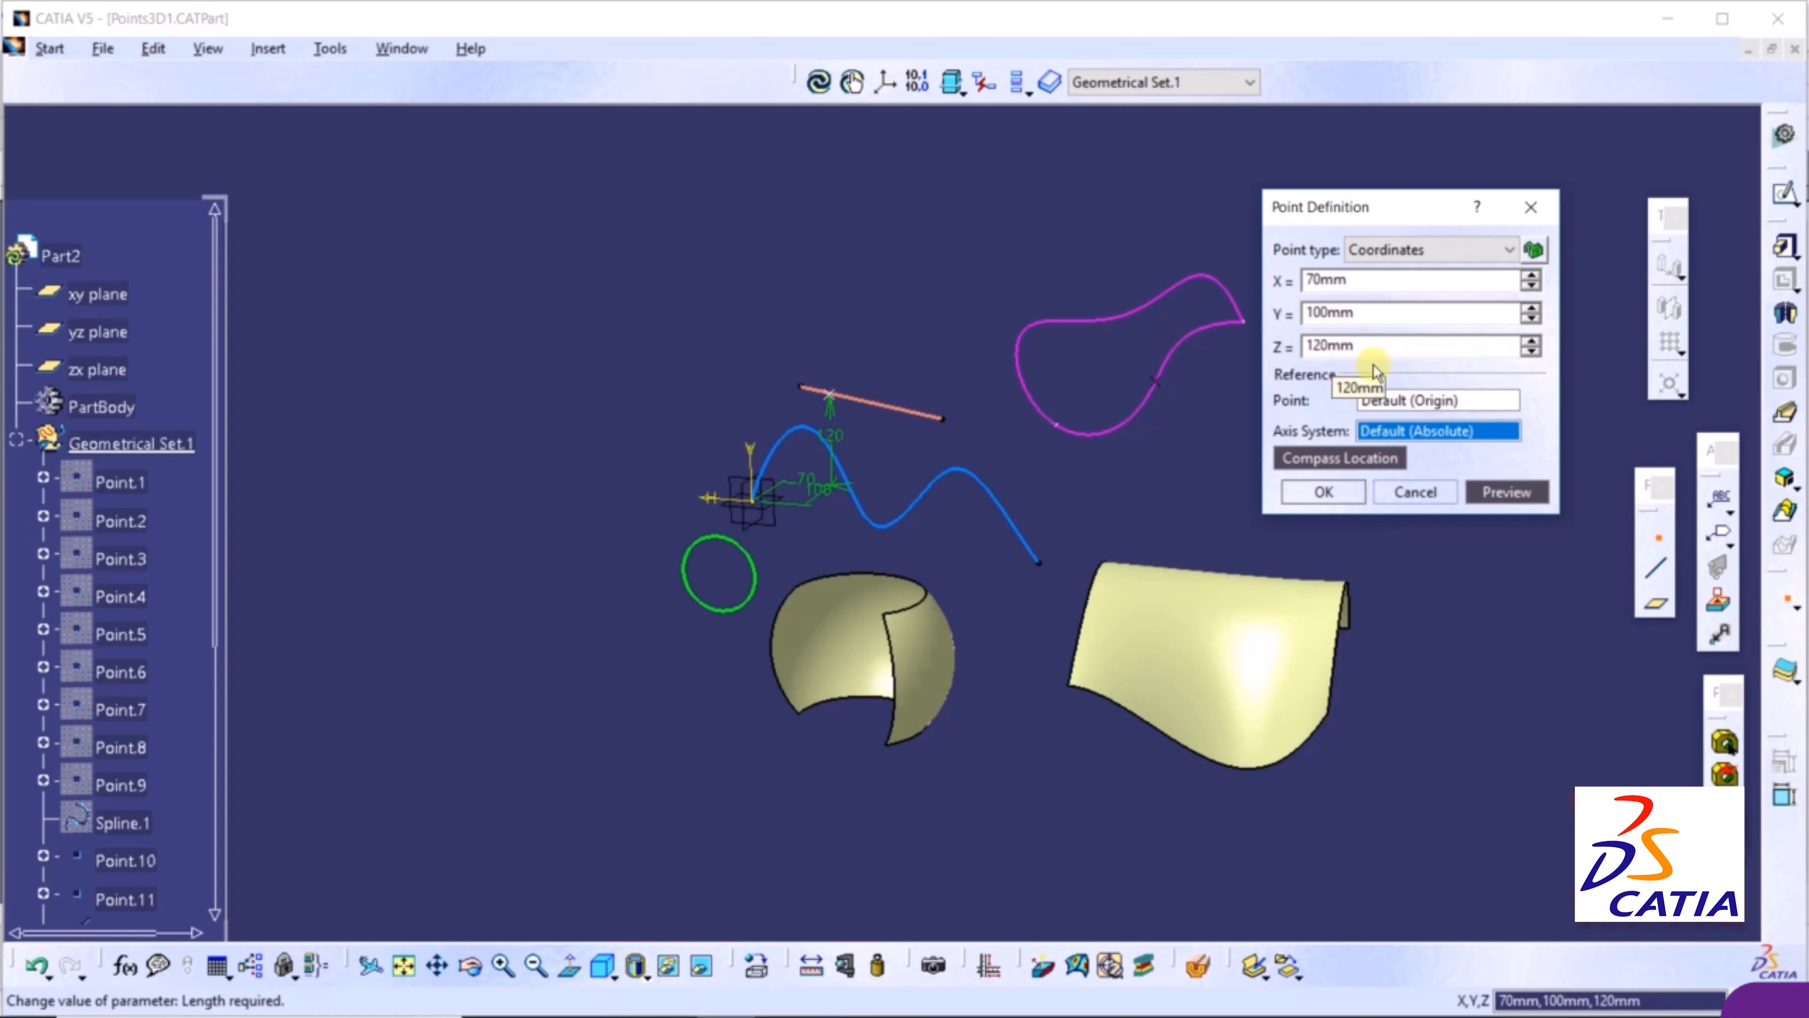
click(1344, 492)
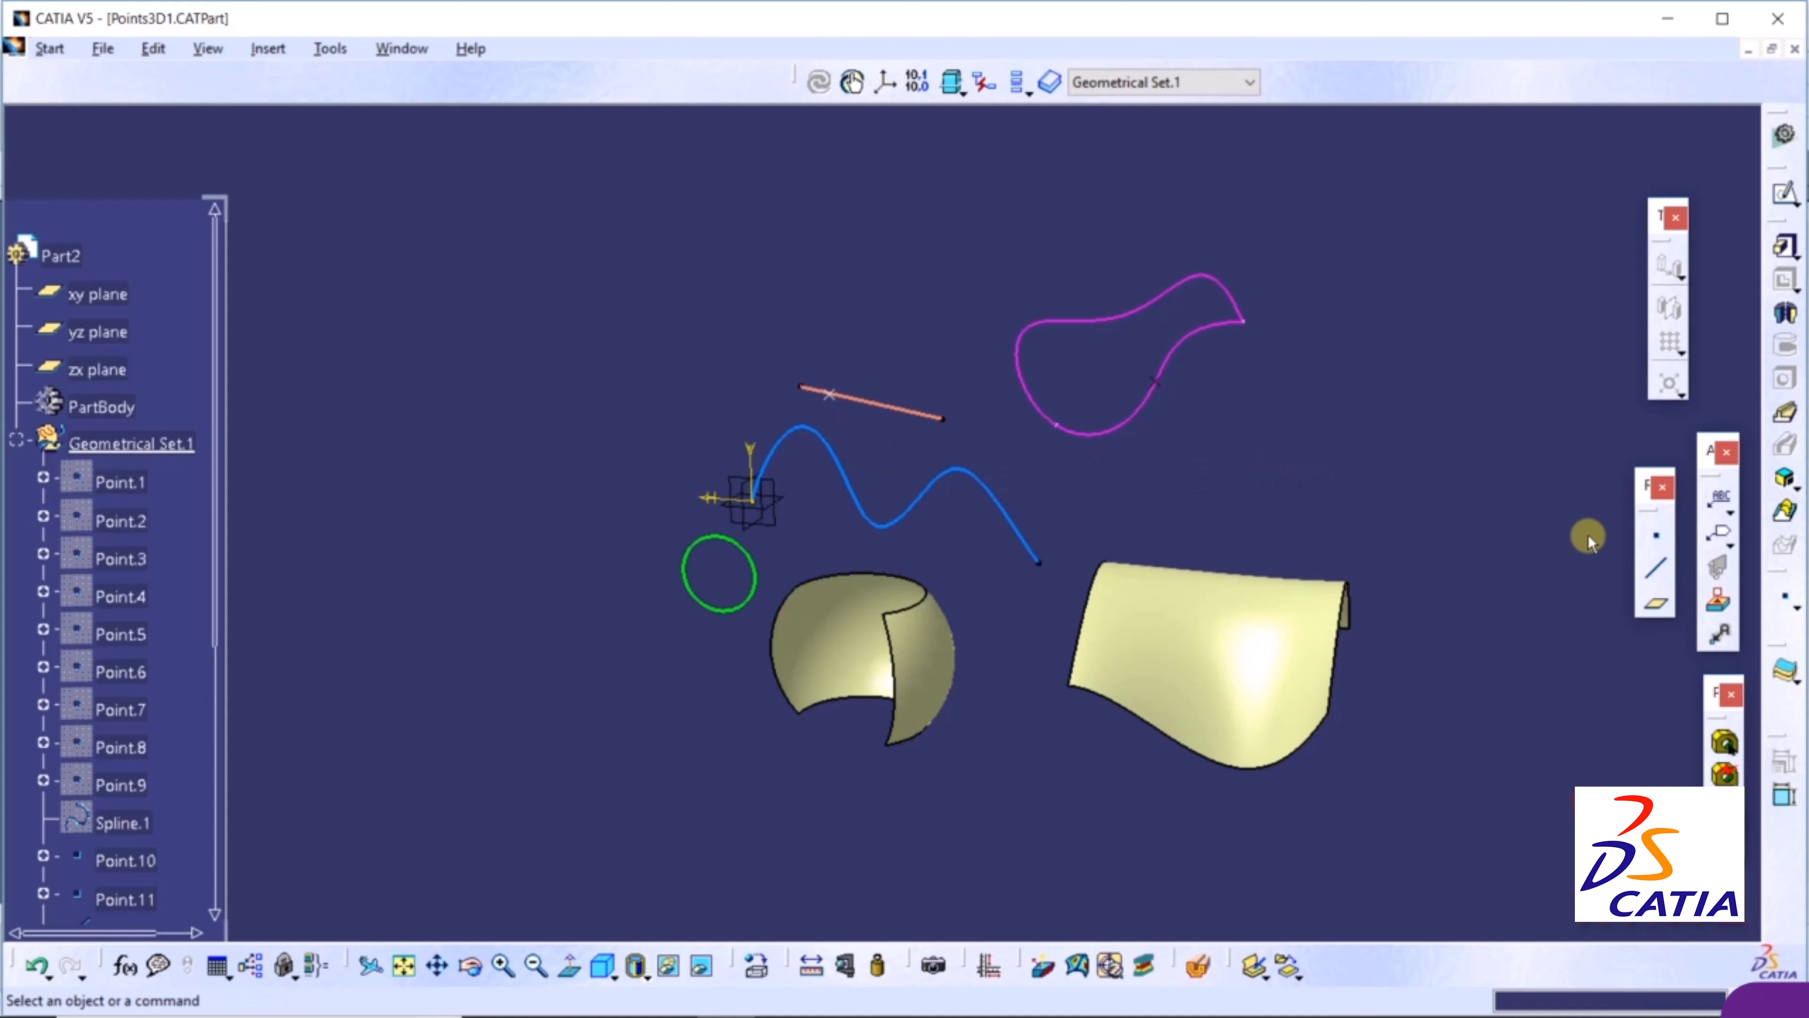
Begin a point of type On curve on the blue wavy curve, about 147 mm along it from the default extremity
click(1656, 542)
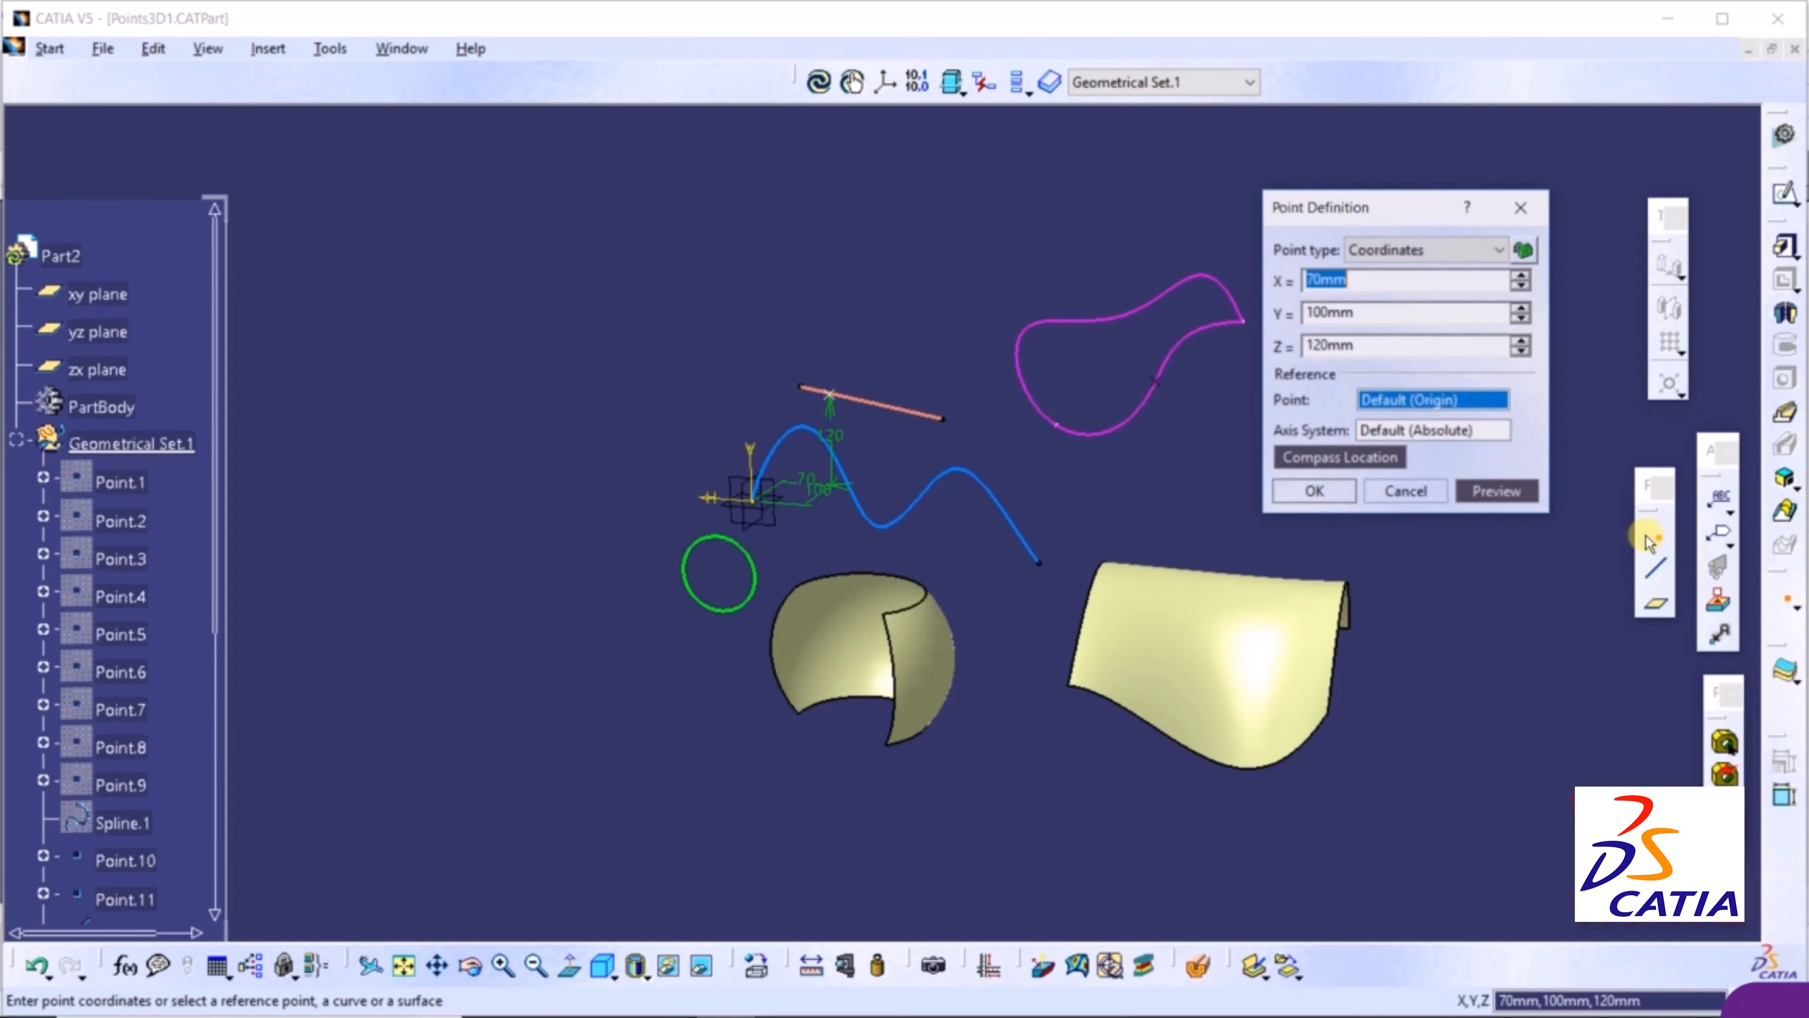
click(1417, 250)
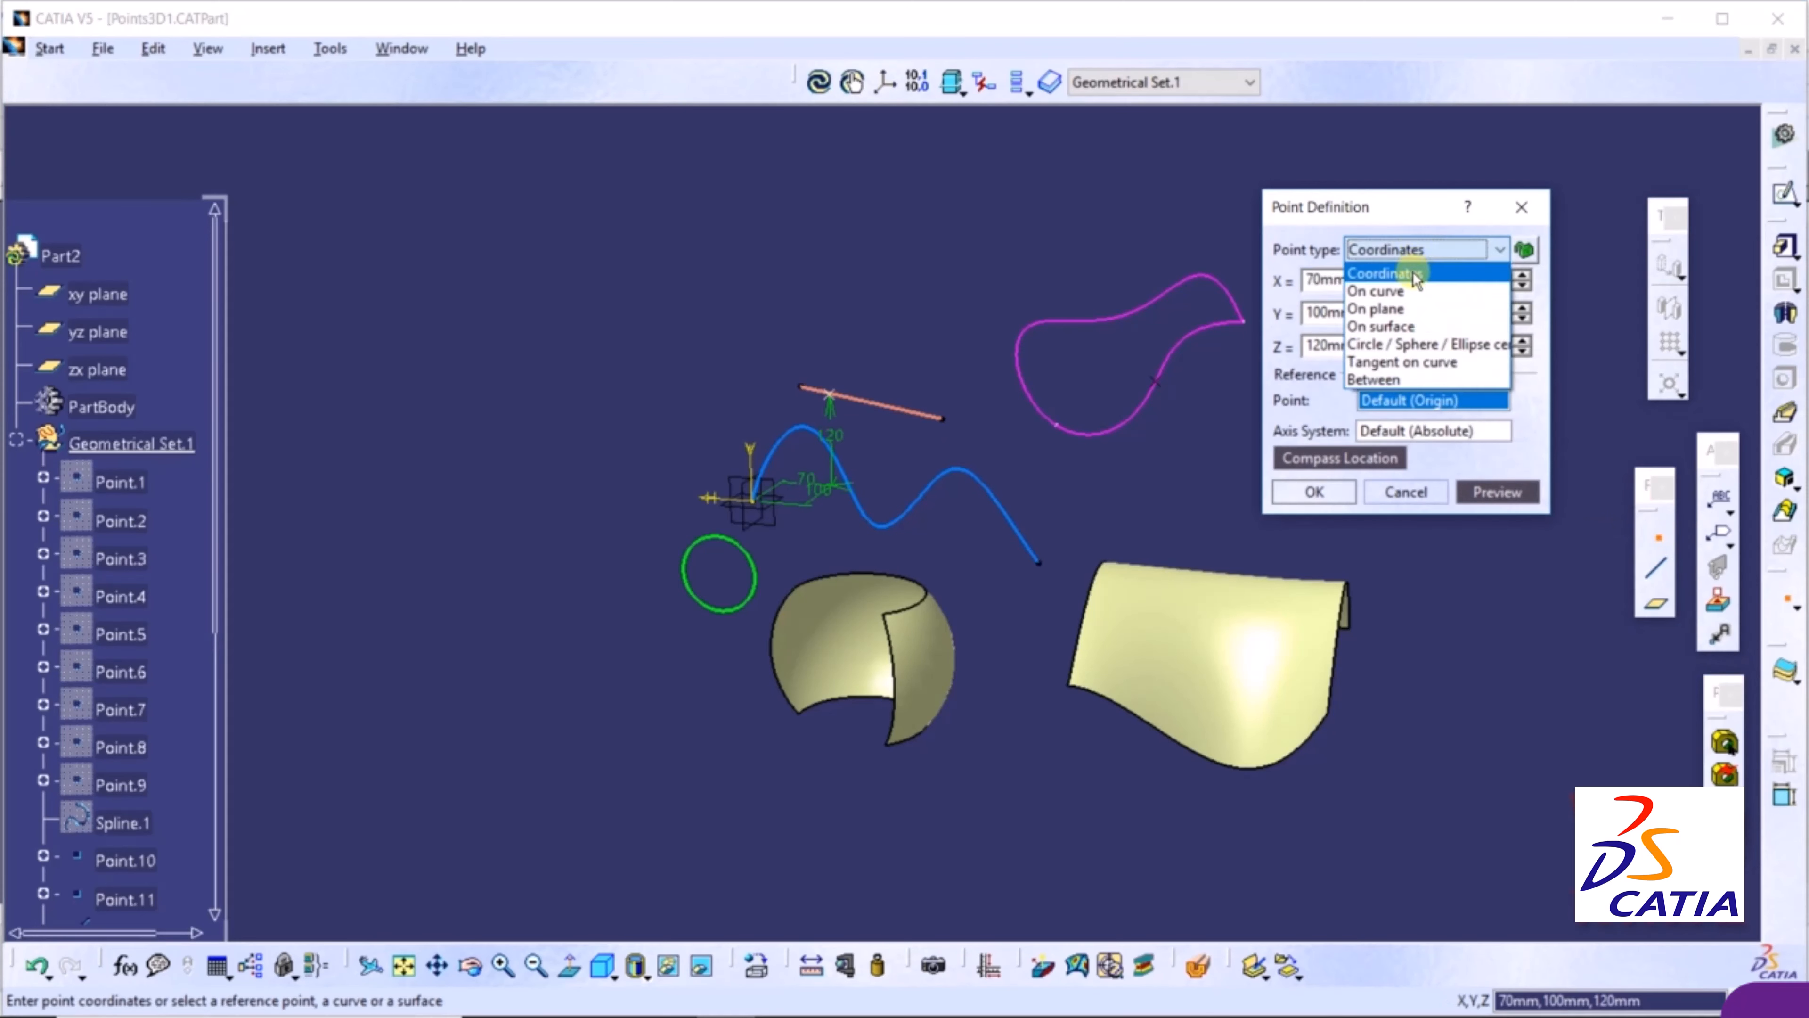
click(1384, 292)
middle_drag(991, 244, 860, 445)
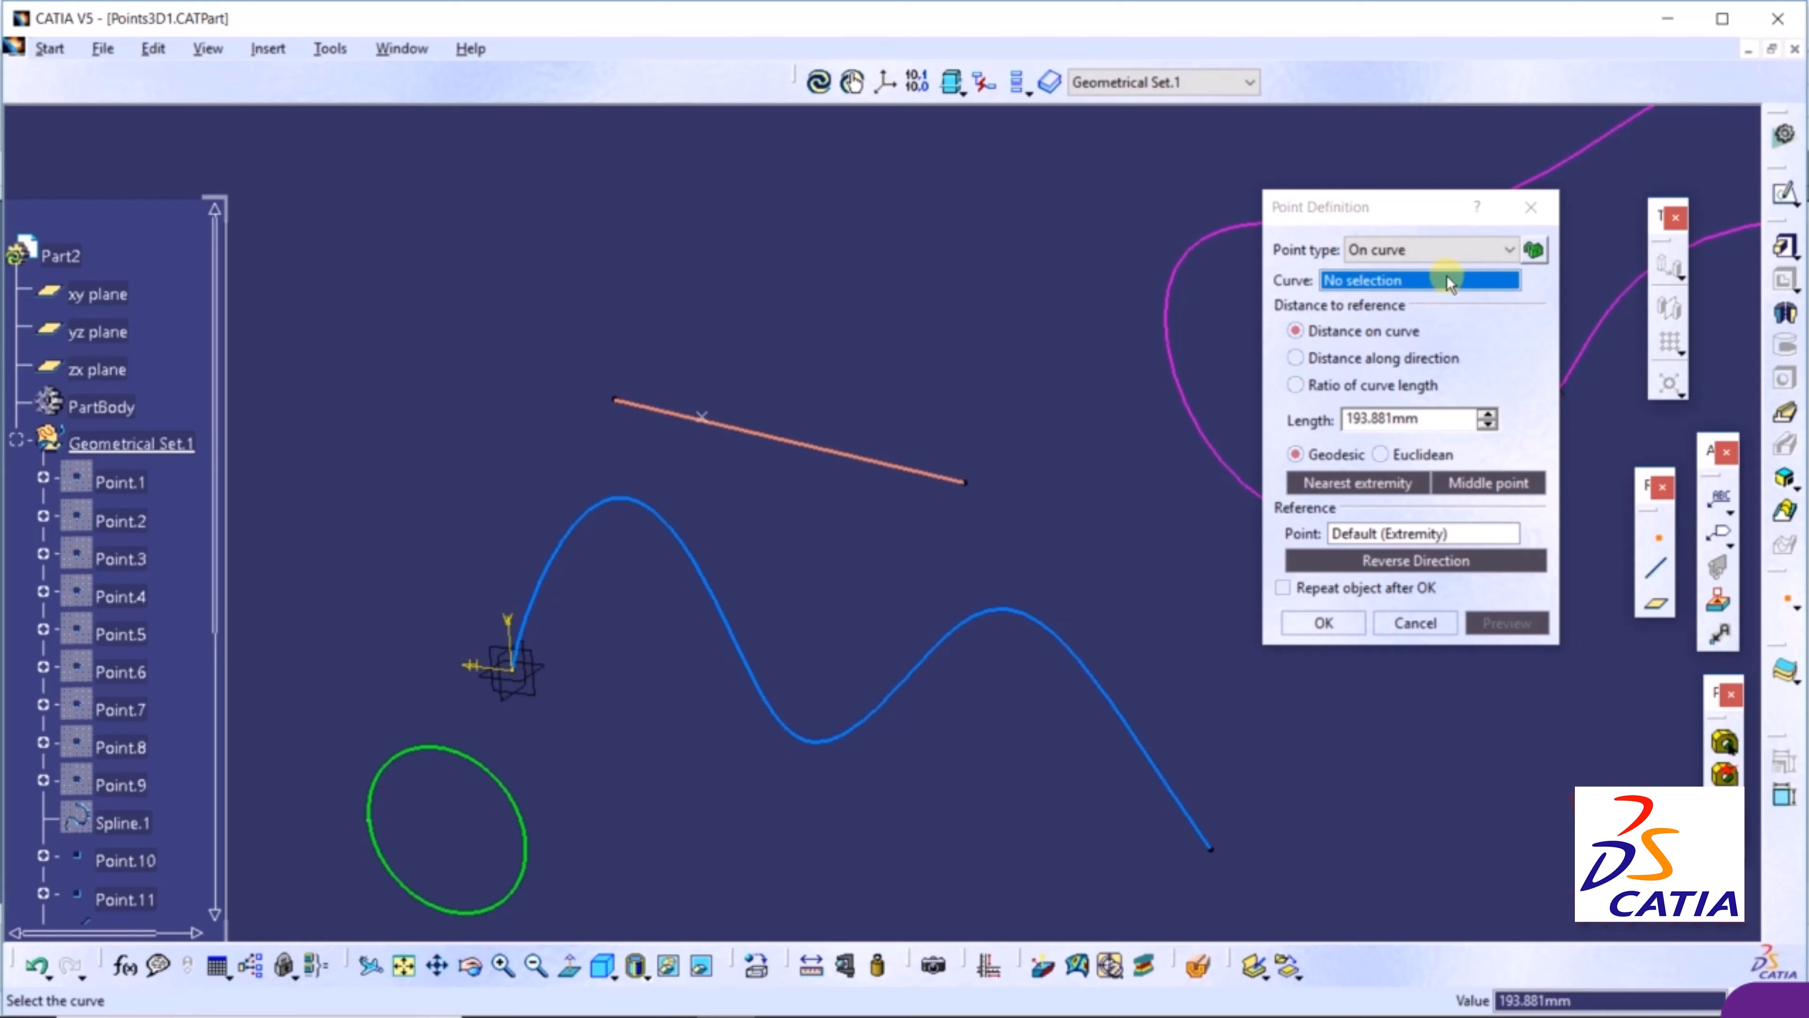
click(713, 585)
click(709, 583)
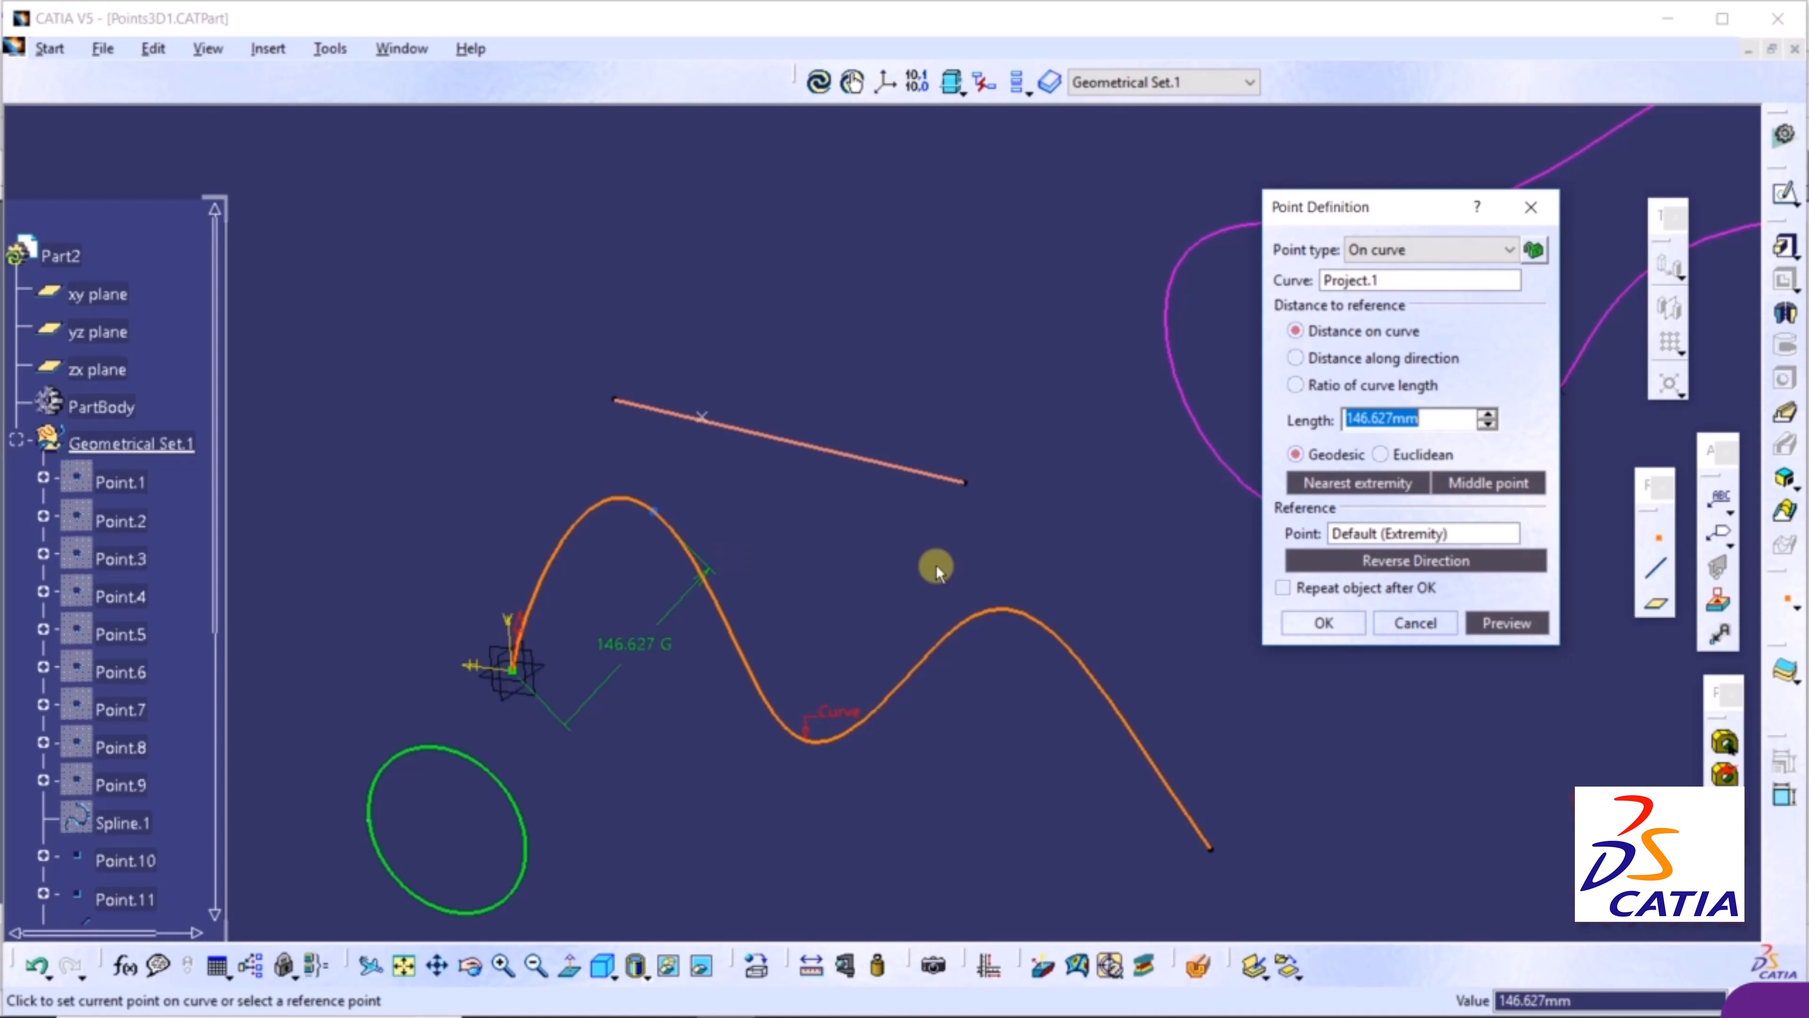
Use the point marked on the straight line as reference and create the new point about 241 mm along the wavy curve
click(1425, 536)
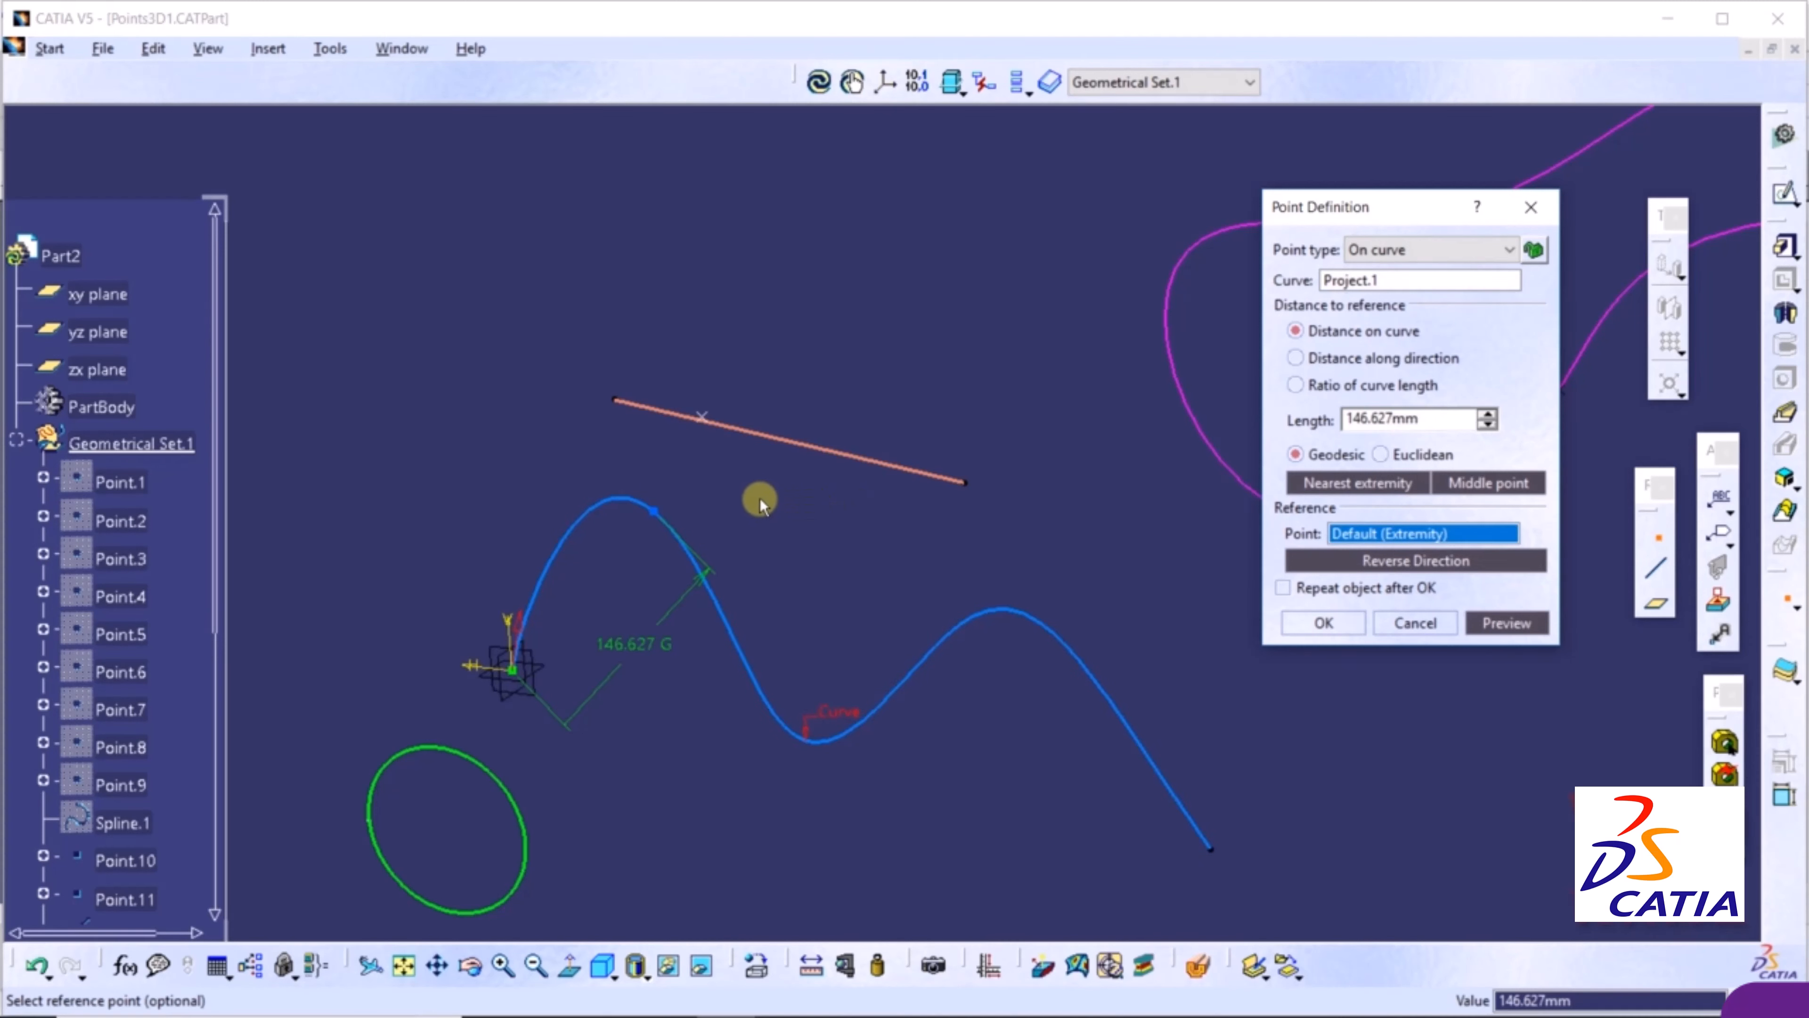
click(713, 426)
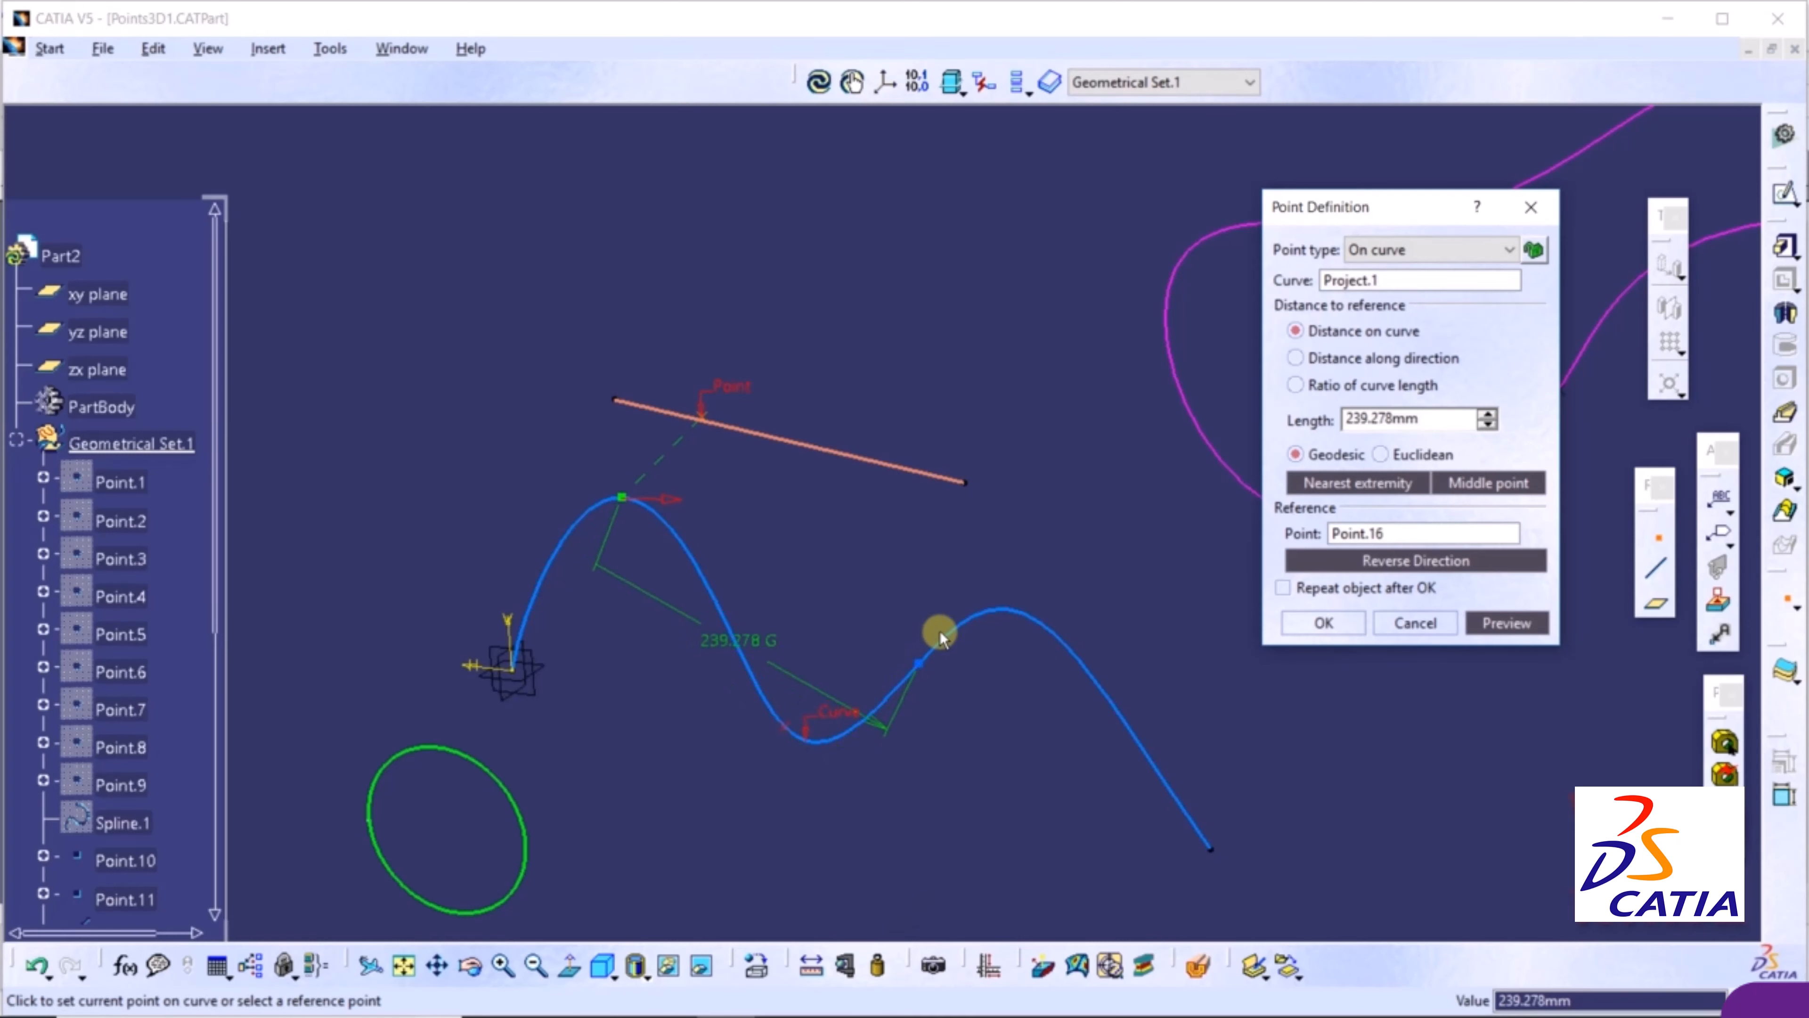
drag(924, 664, 918, 667)
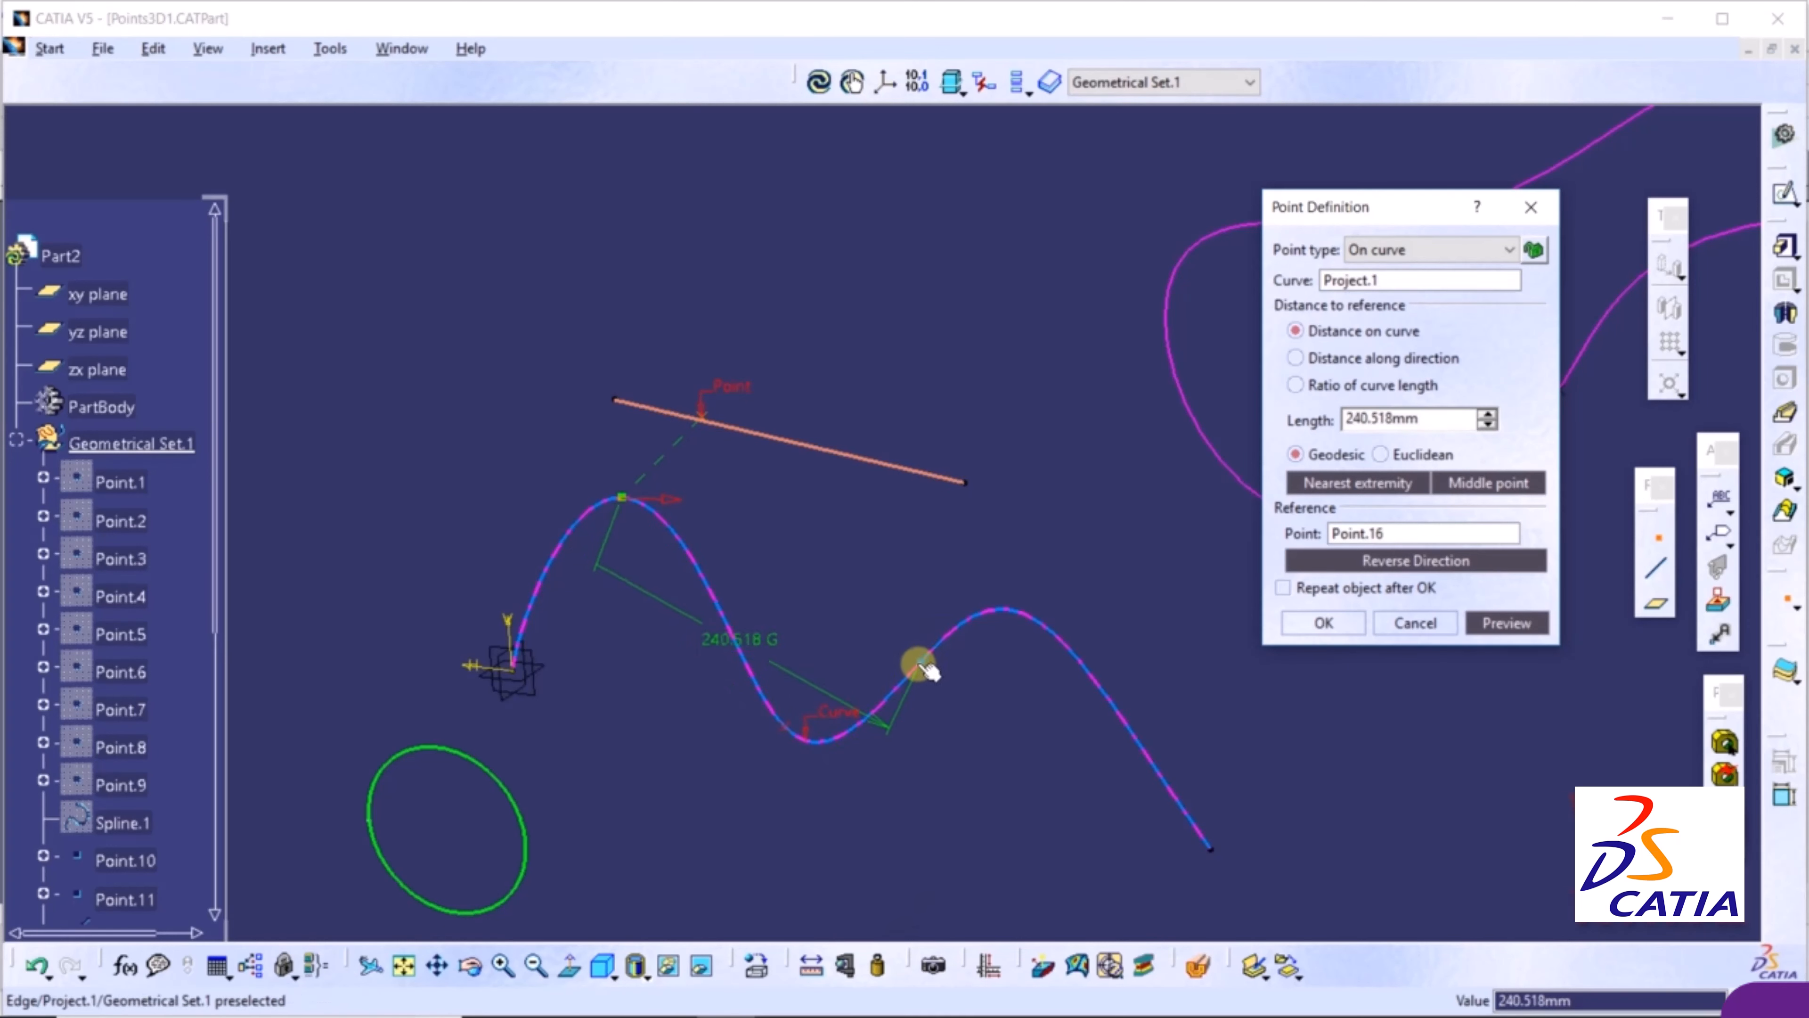
click(1326, 623)
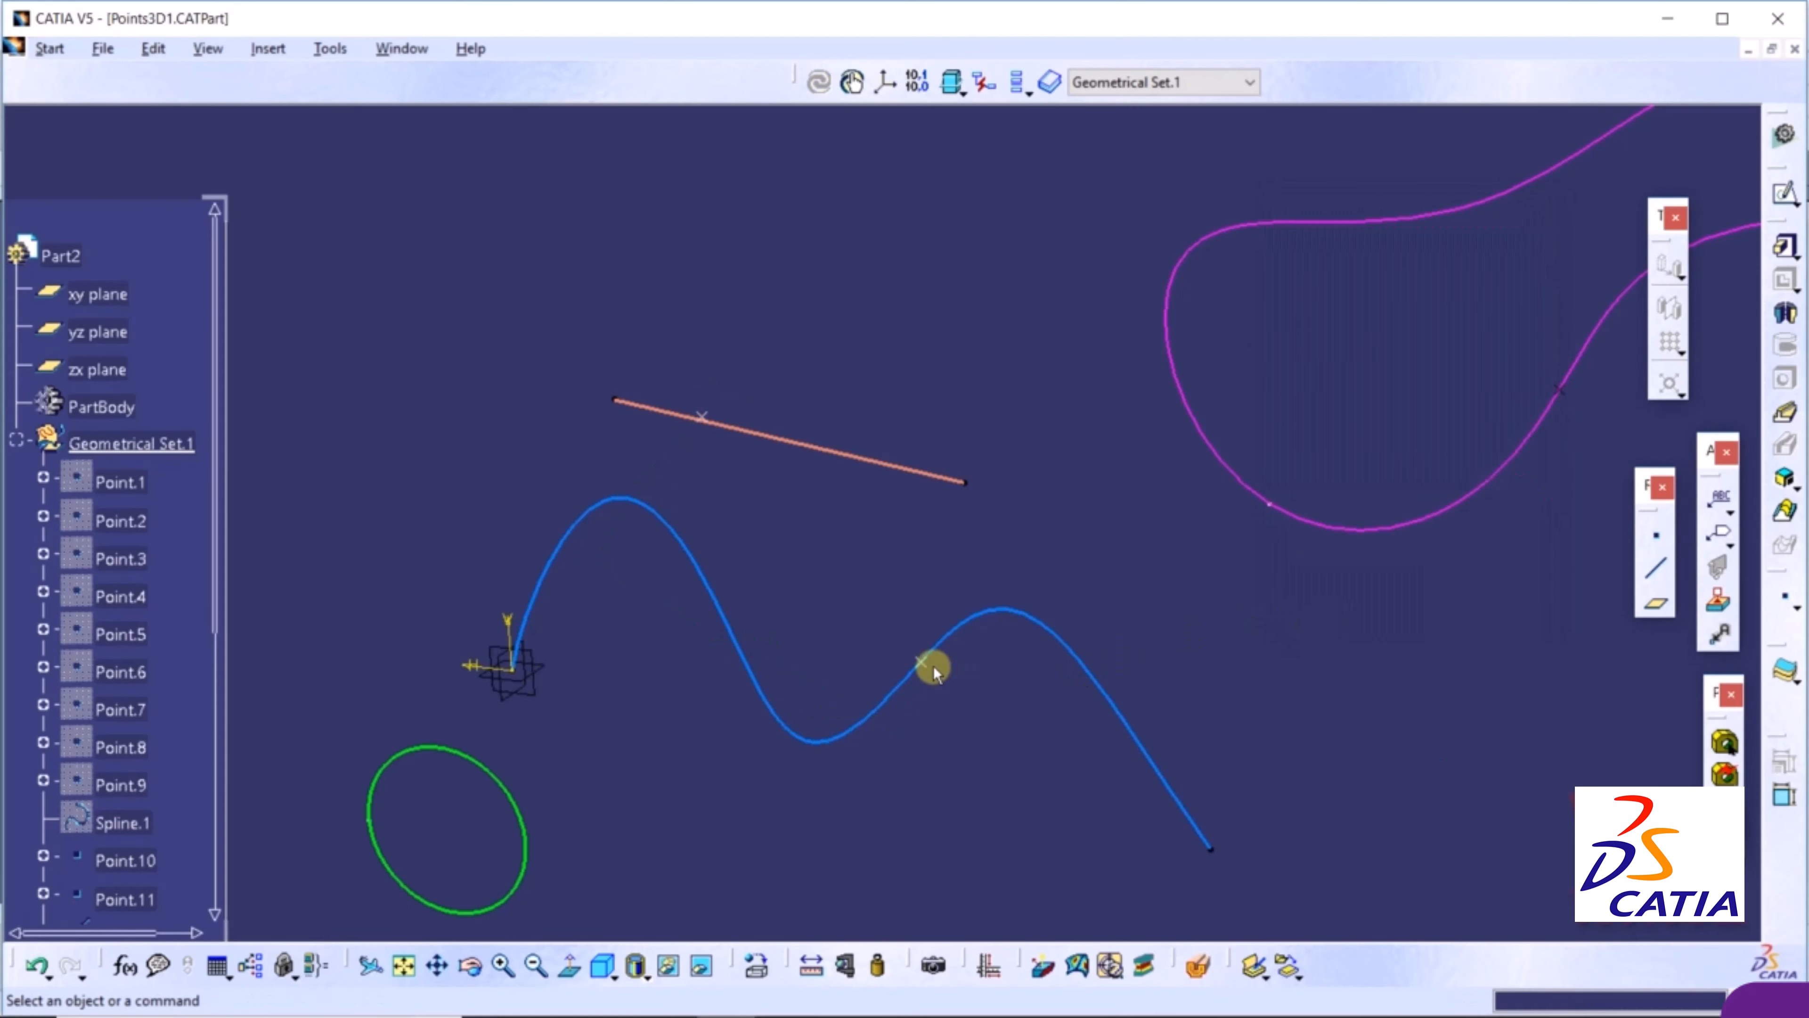
middle_drag(1002, 606, 1059, 513)
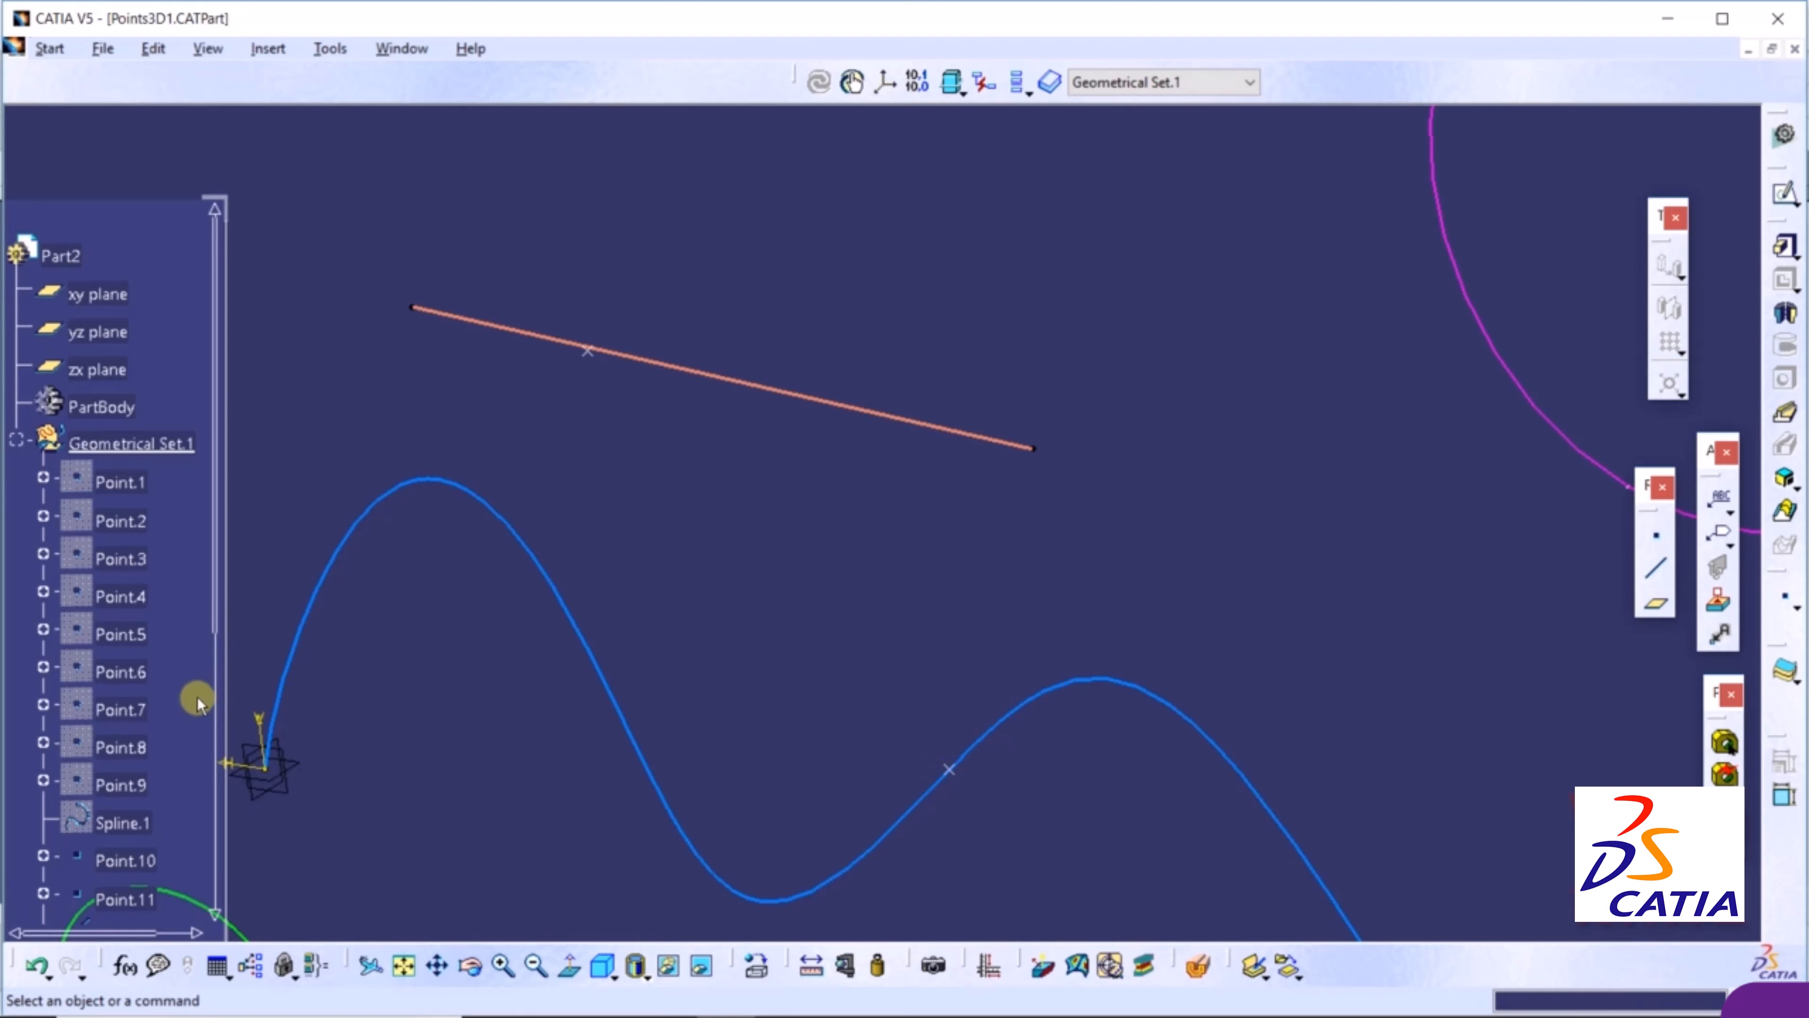
scroll(198, 697, down, 6)
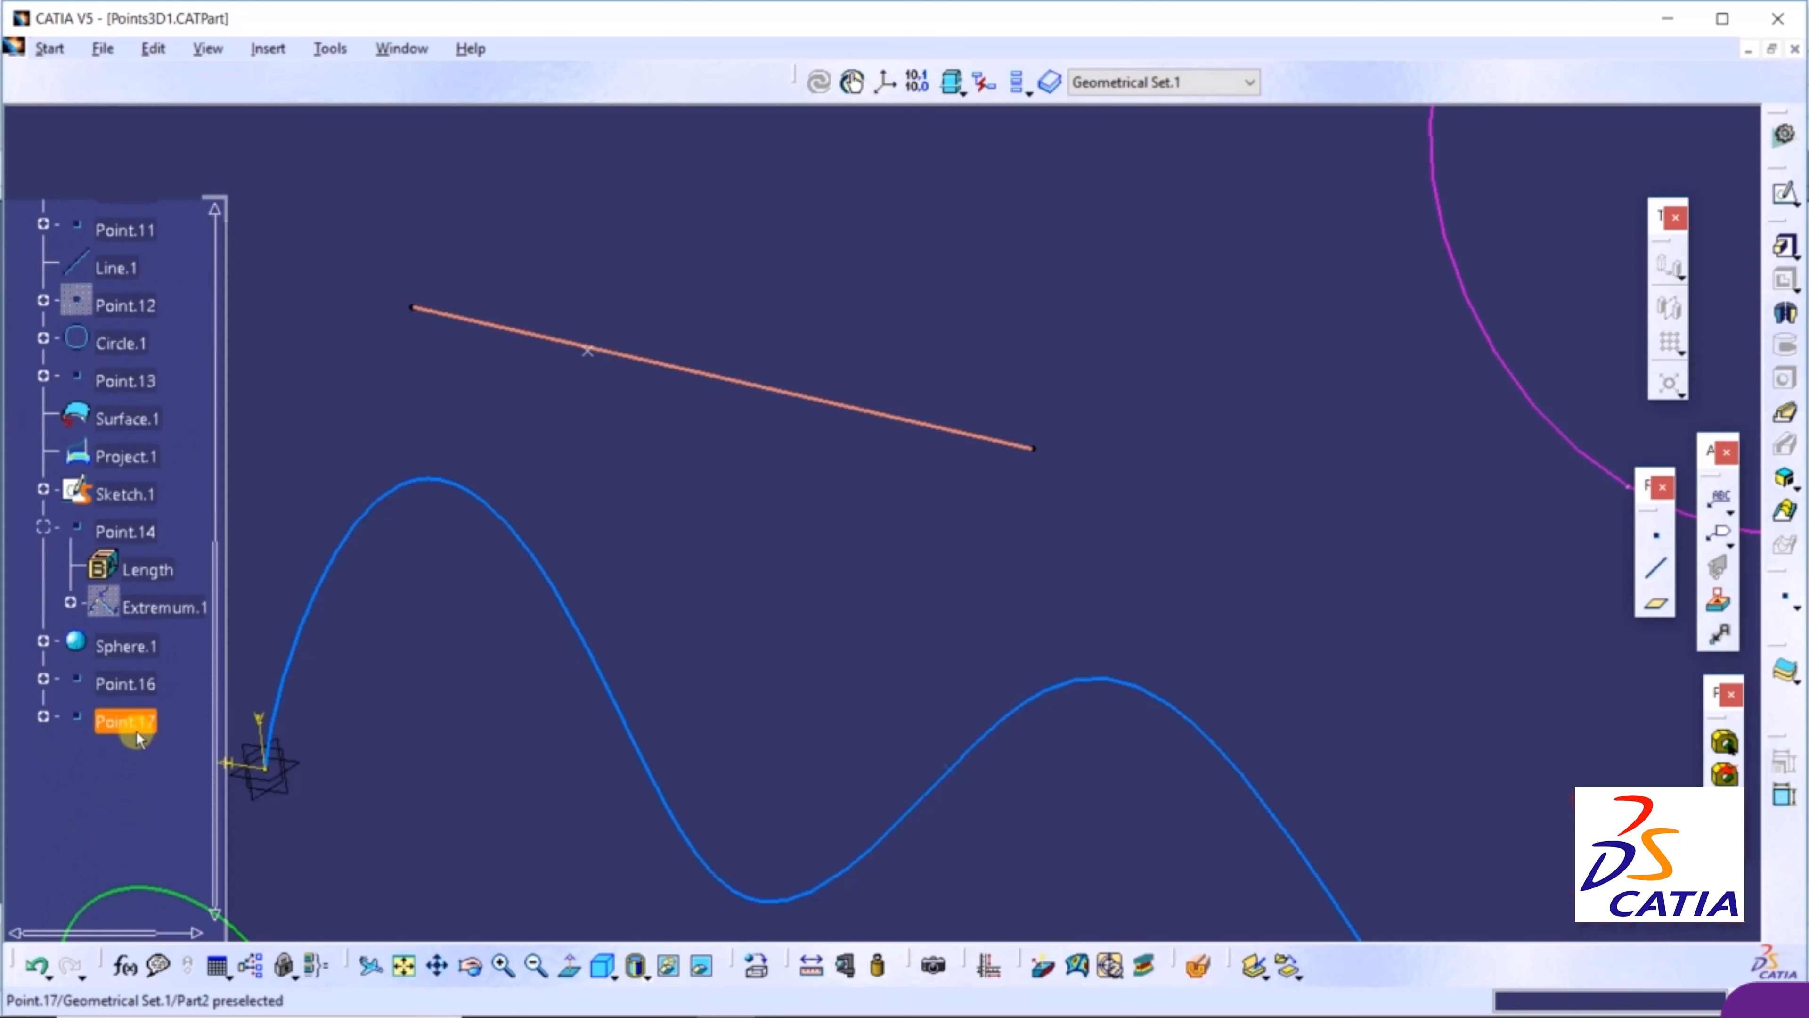
Redefine the last point on the wavy curve by distance along the straight line's direction, with a 200 mm offset
double_click(134, 732)
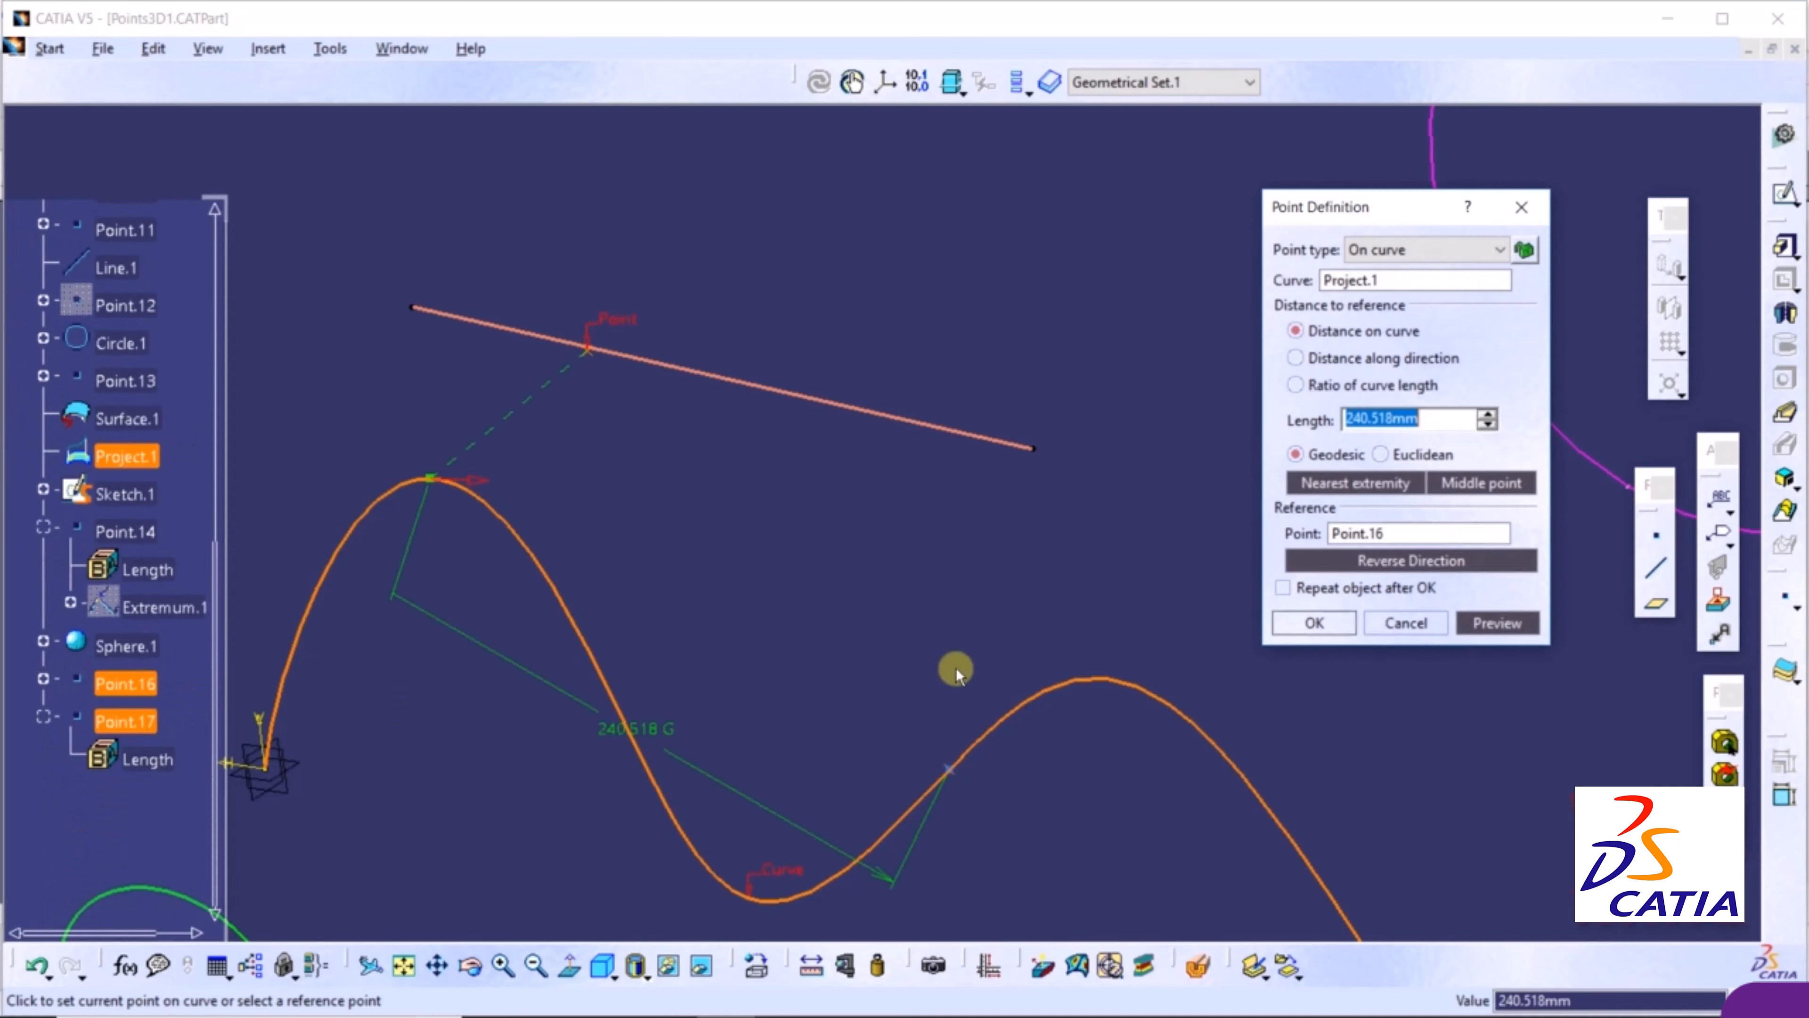
click(1376, 359)
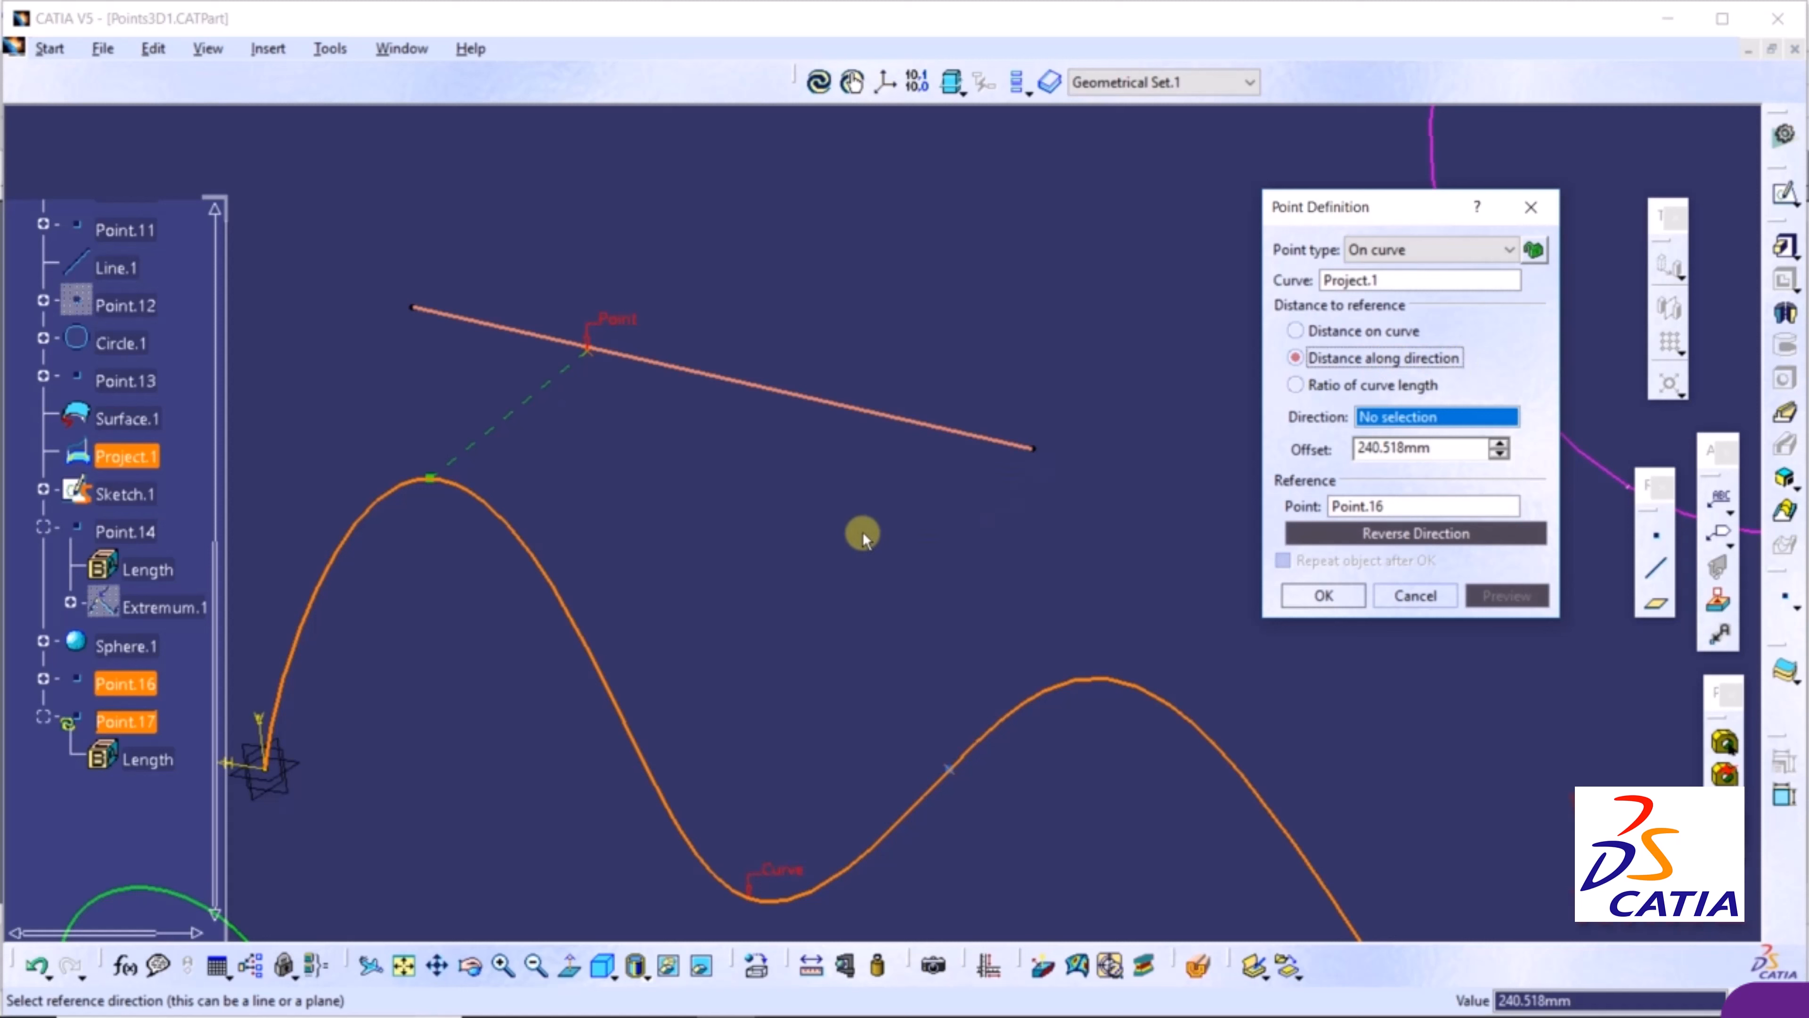
click(794, 391)
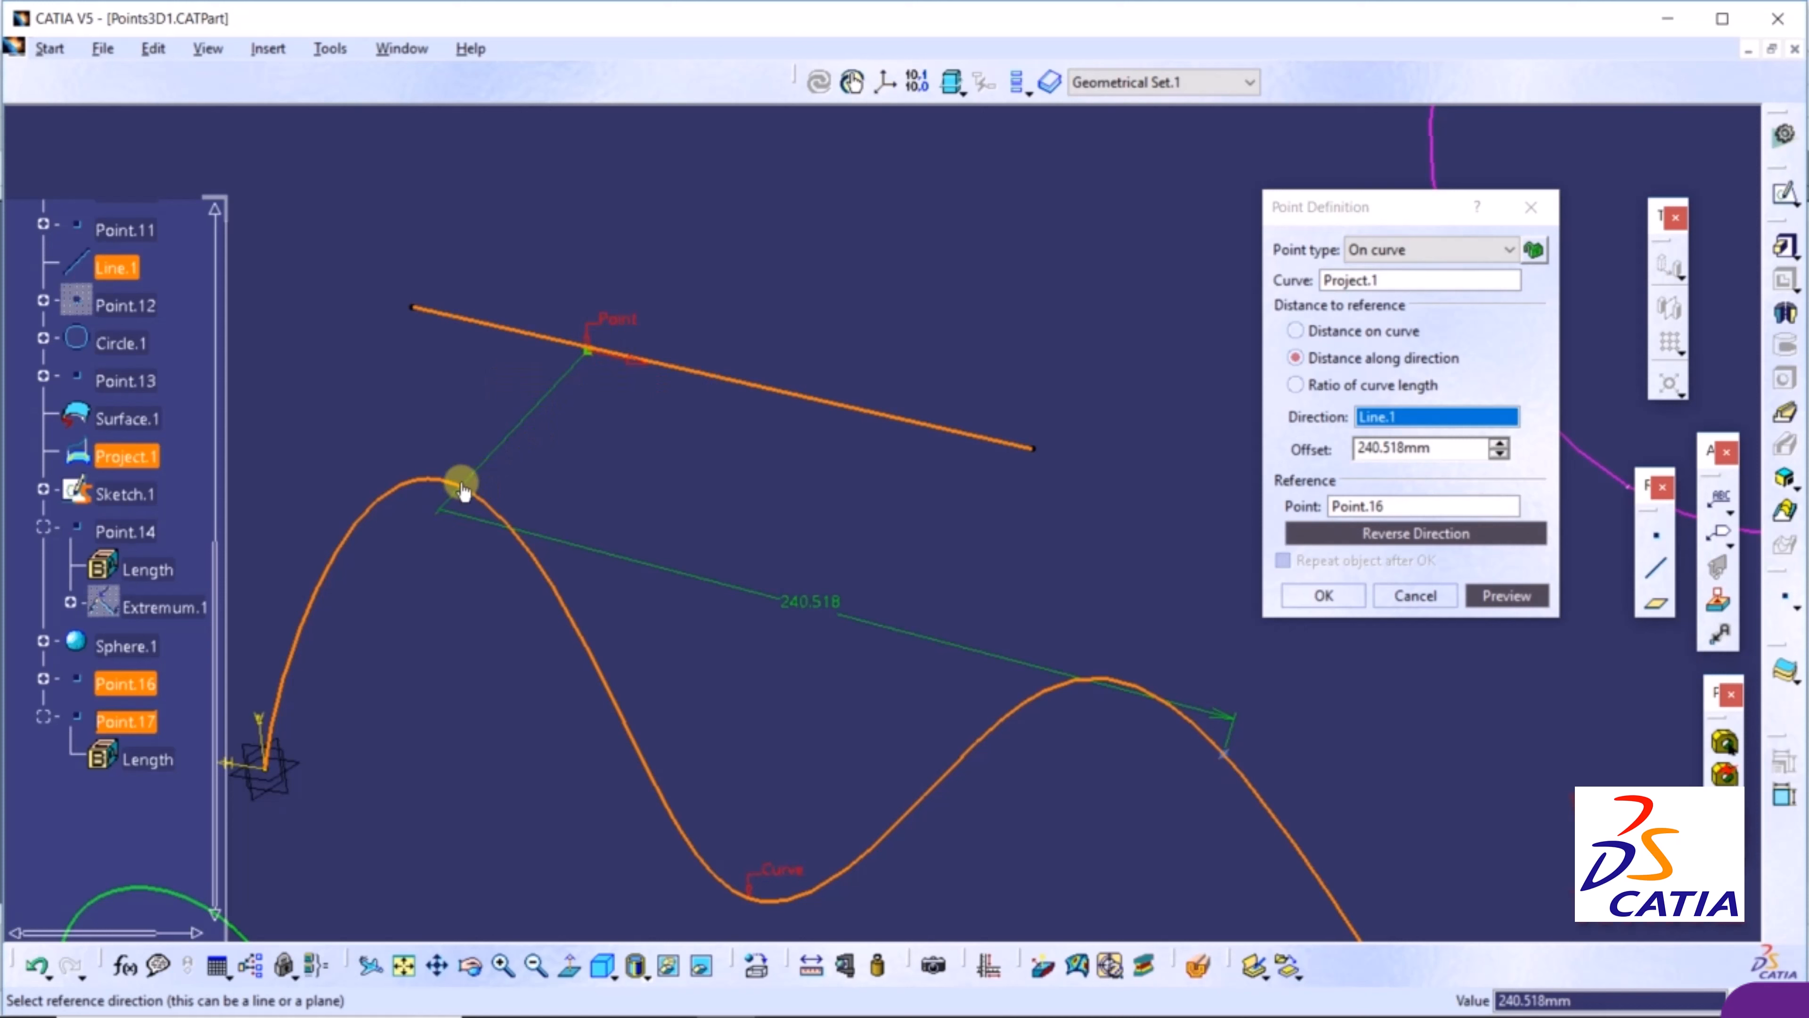
click(1461, 449)
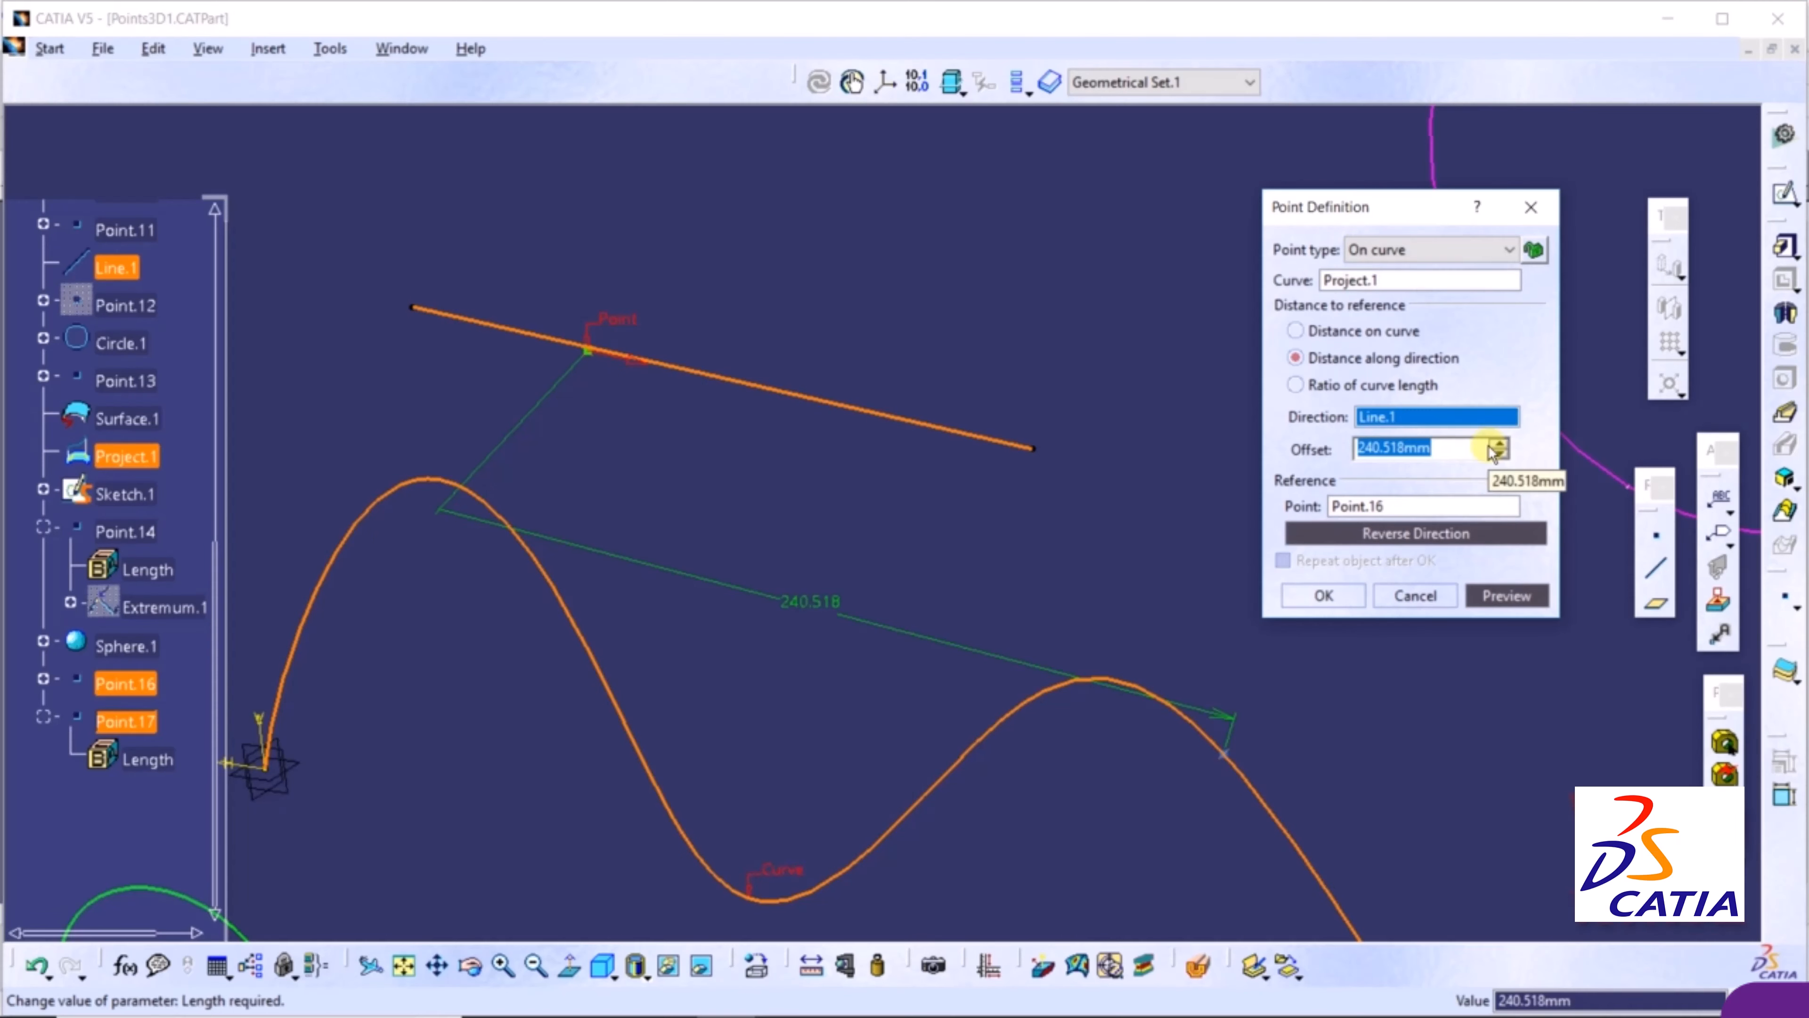
text(200)
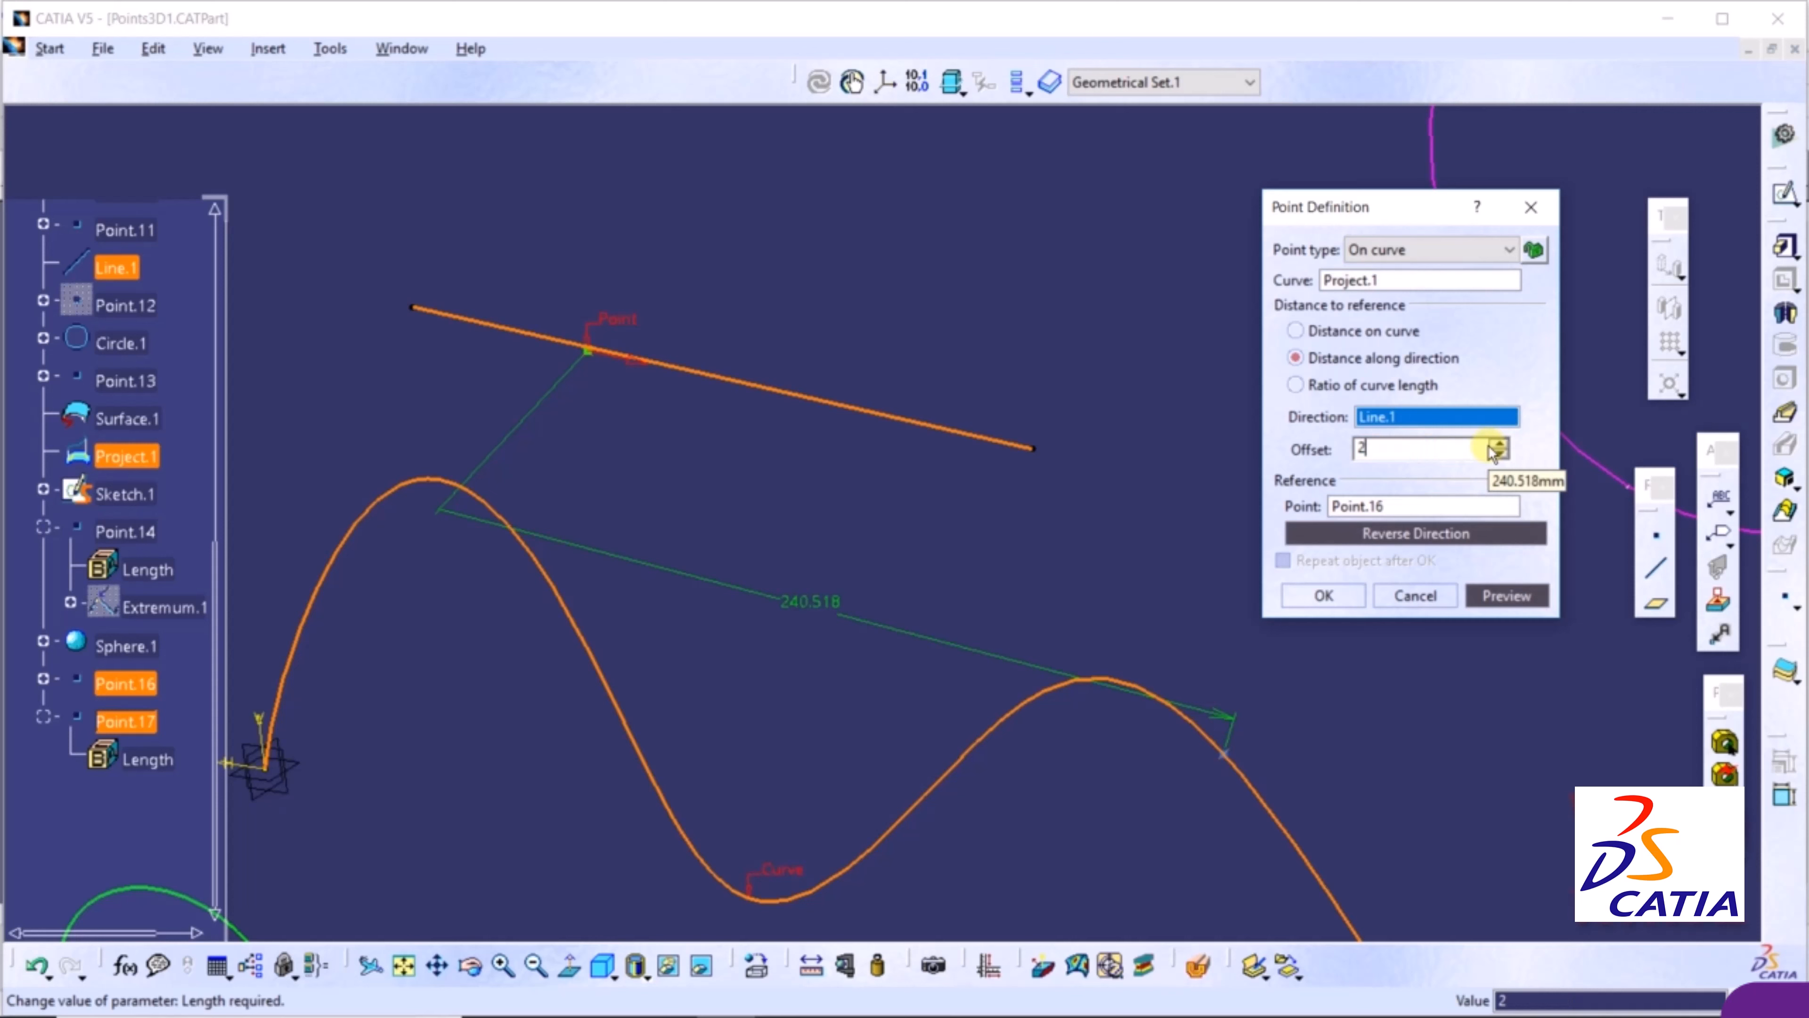
click(1492, 595)
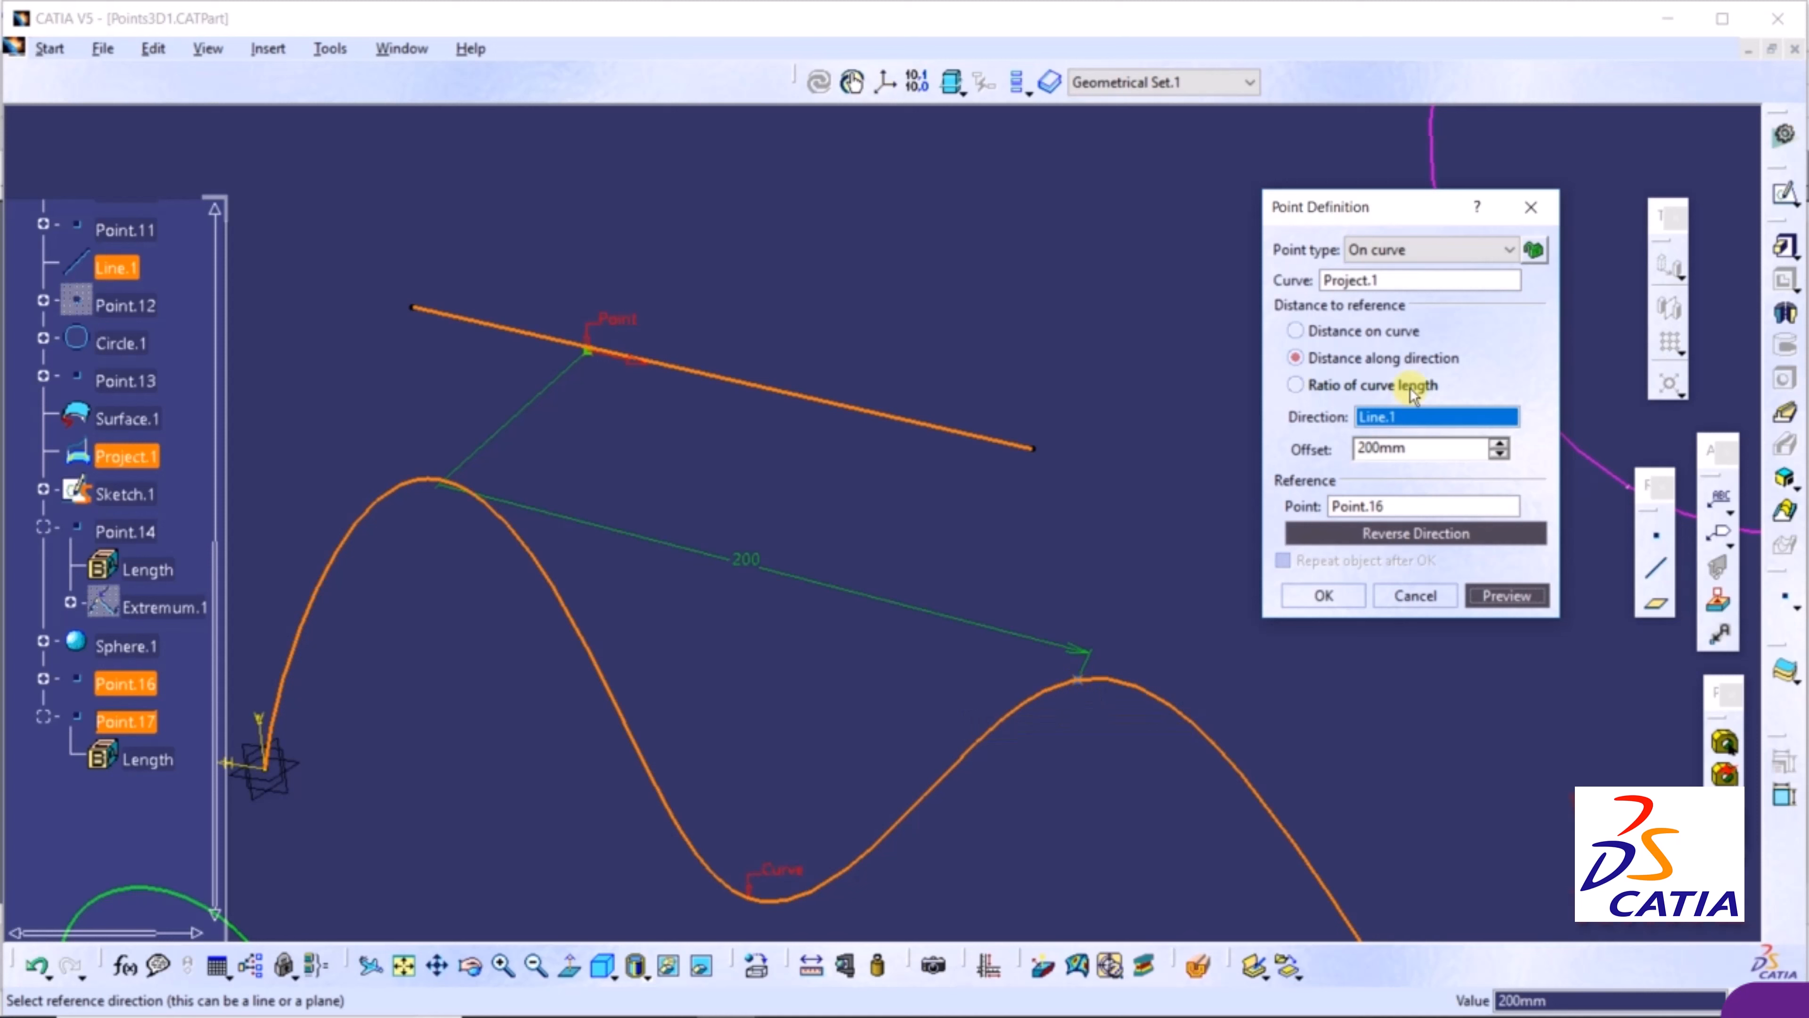
Switch the point's positioning to ratio of curve length and enter a ratio of 0.5
click(1321, 387)
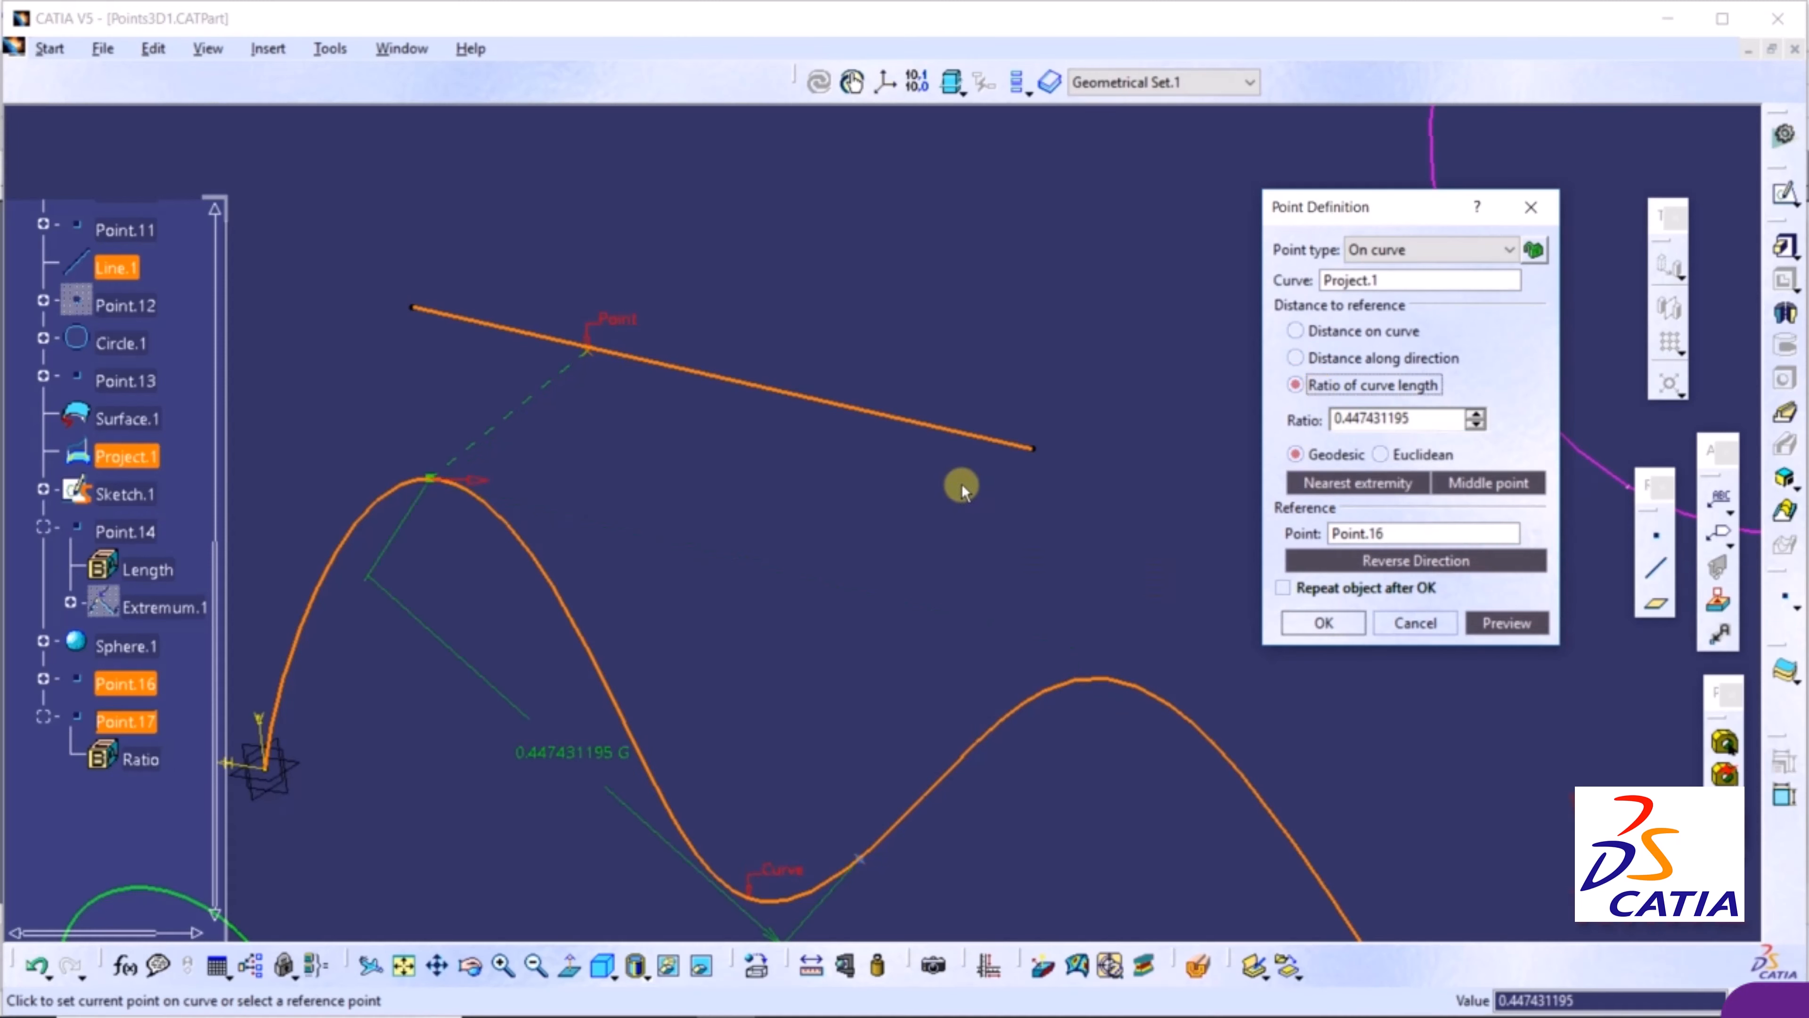
middle_drag(974, 501, 1004, 388)
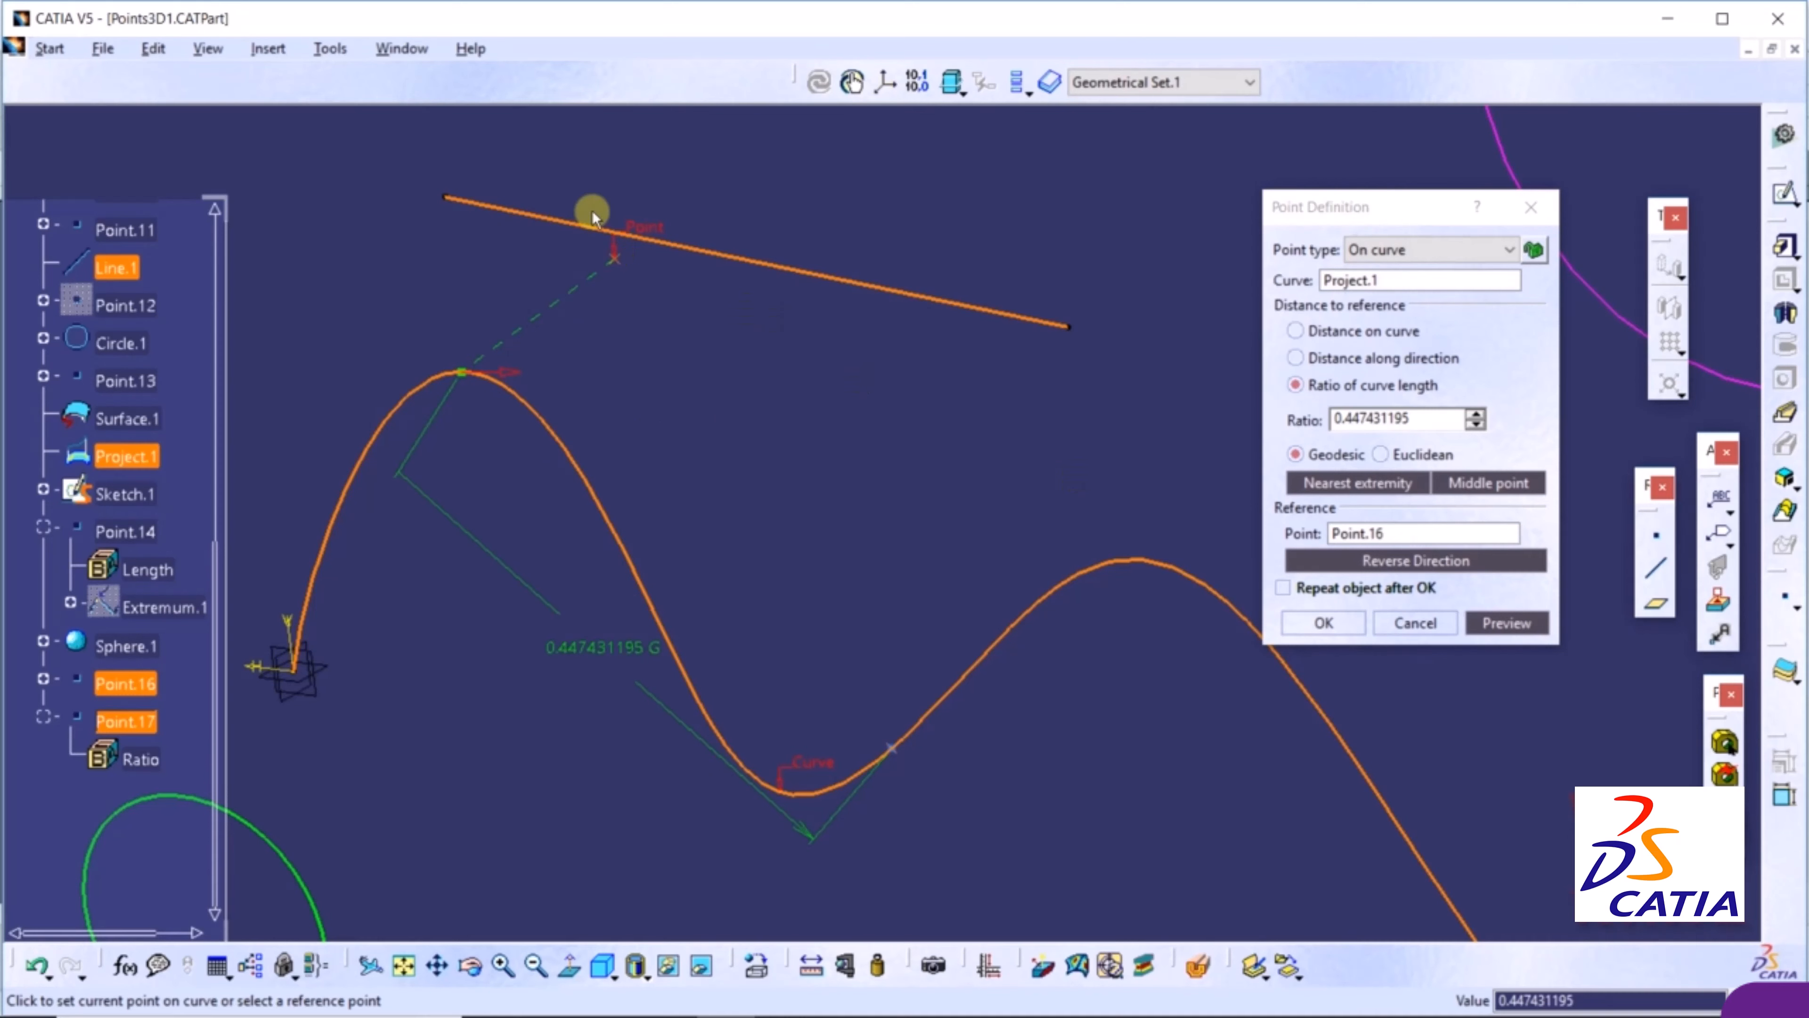
double_click(1453, 419)
text(.5)
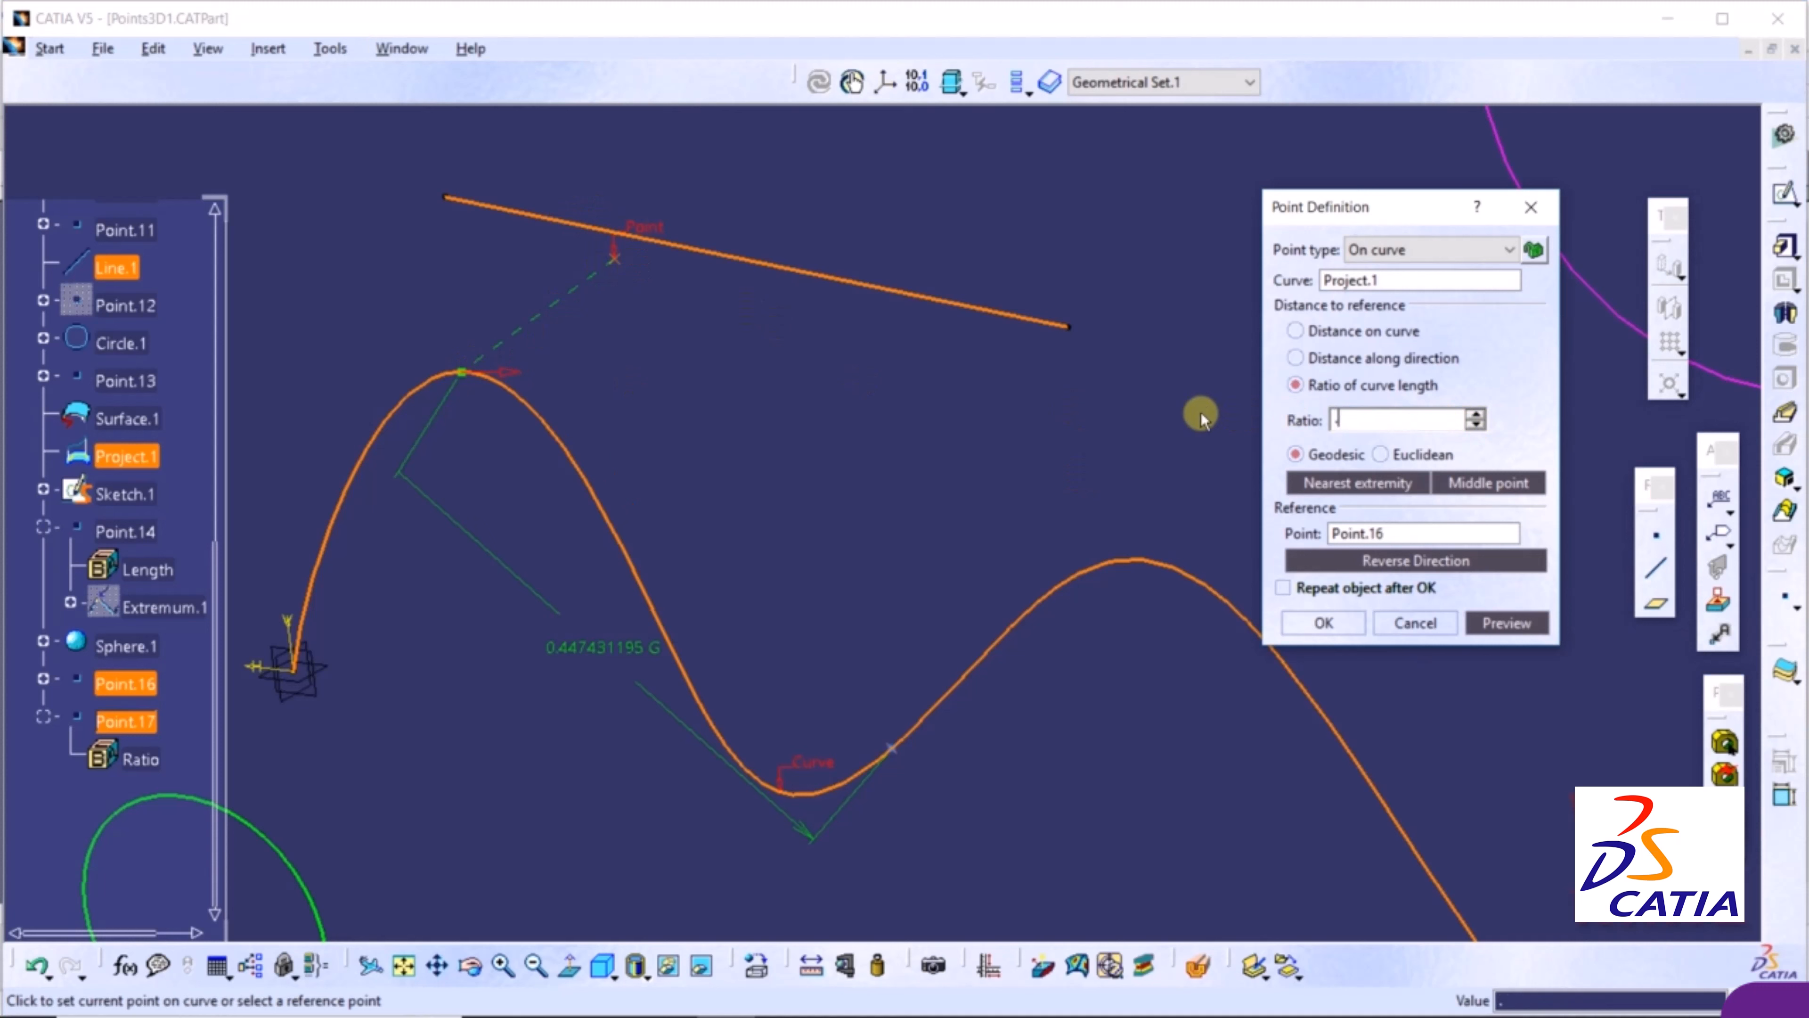
drag(1382, 418, 1344, 417)
click(1386, 418)
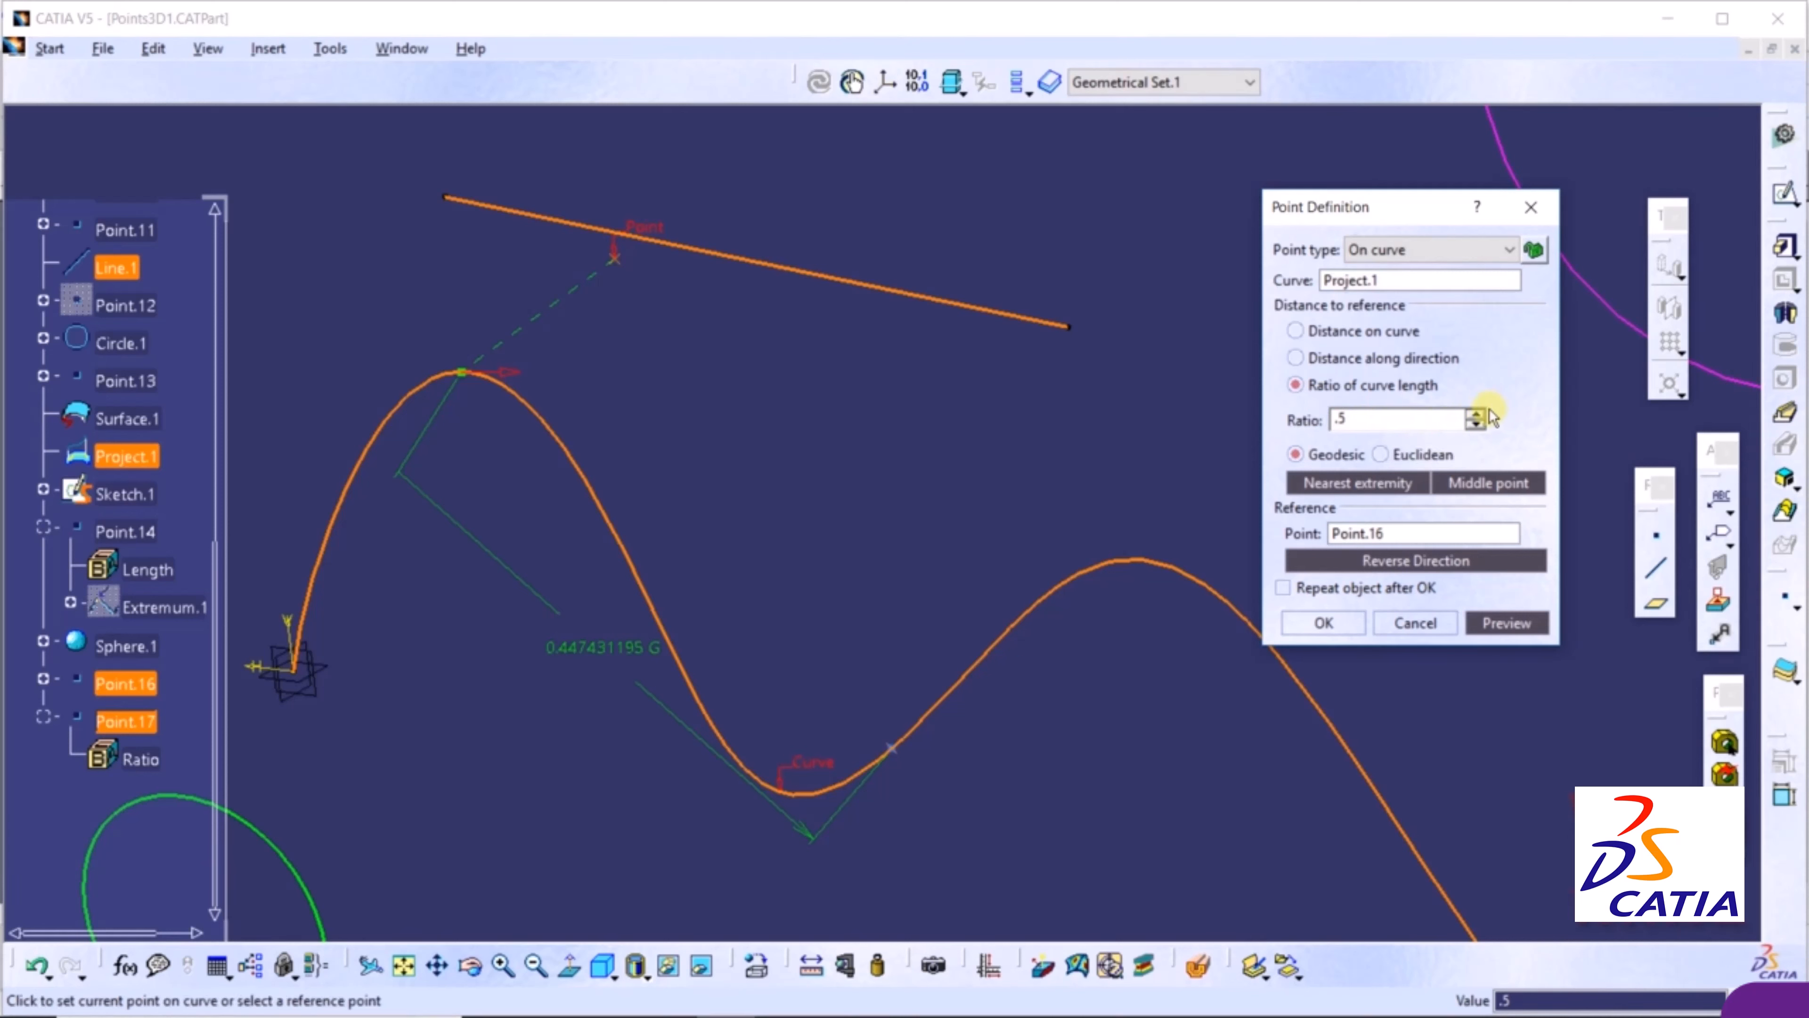
Raise the point's curve length ratio in 0.01 increments to 0.6
click(1474, 414)
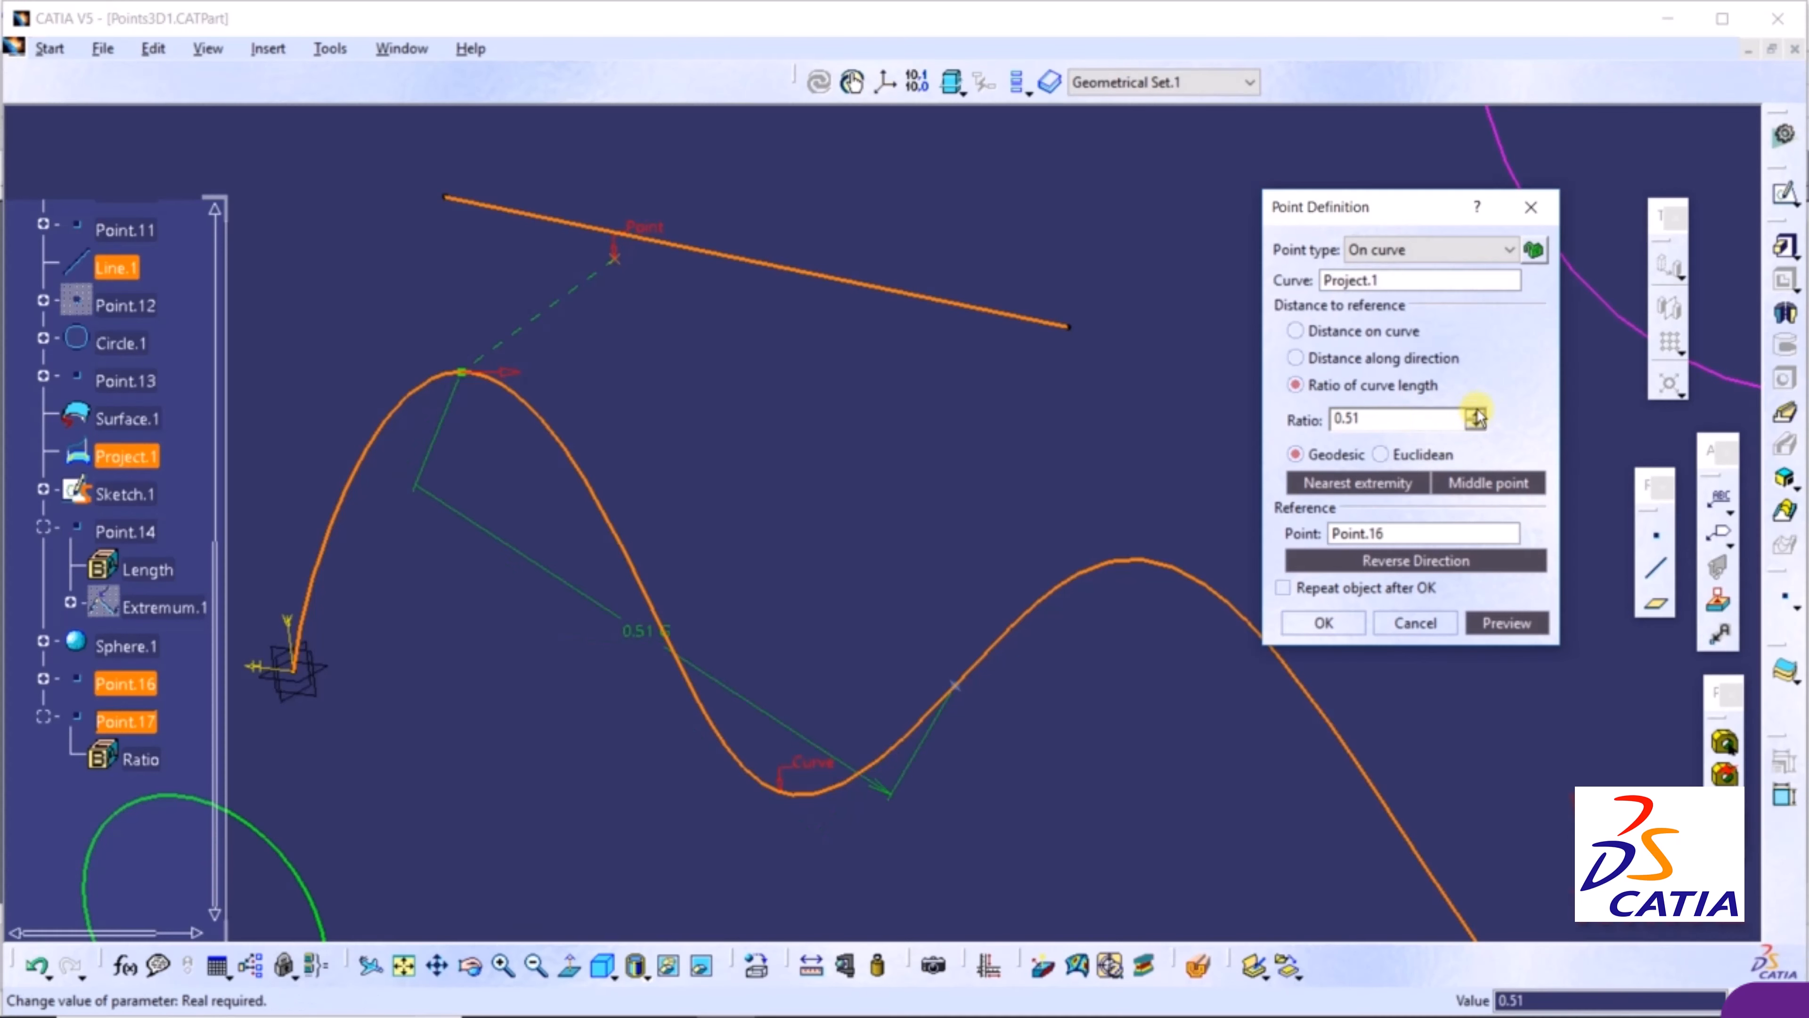
click(1477, 414)
click(1476, 413)
click(1476, 414)
click(1476, 414)
click(1477, 413)
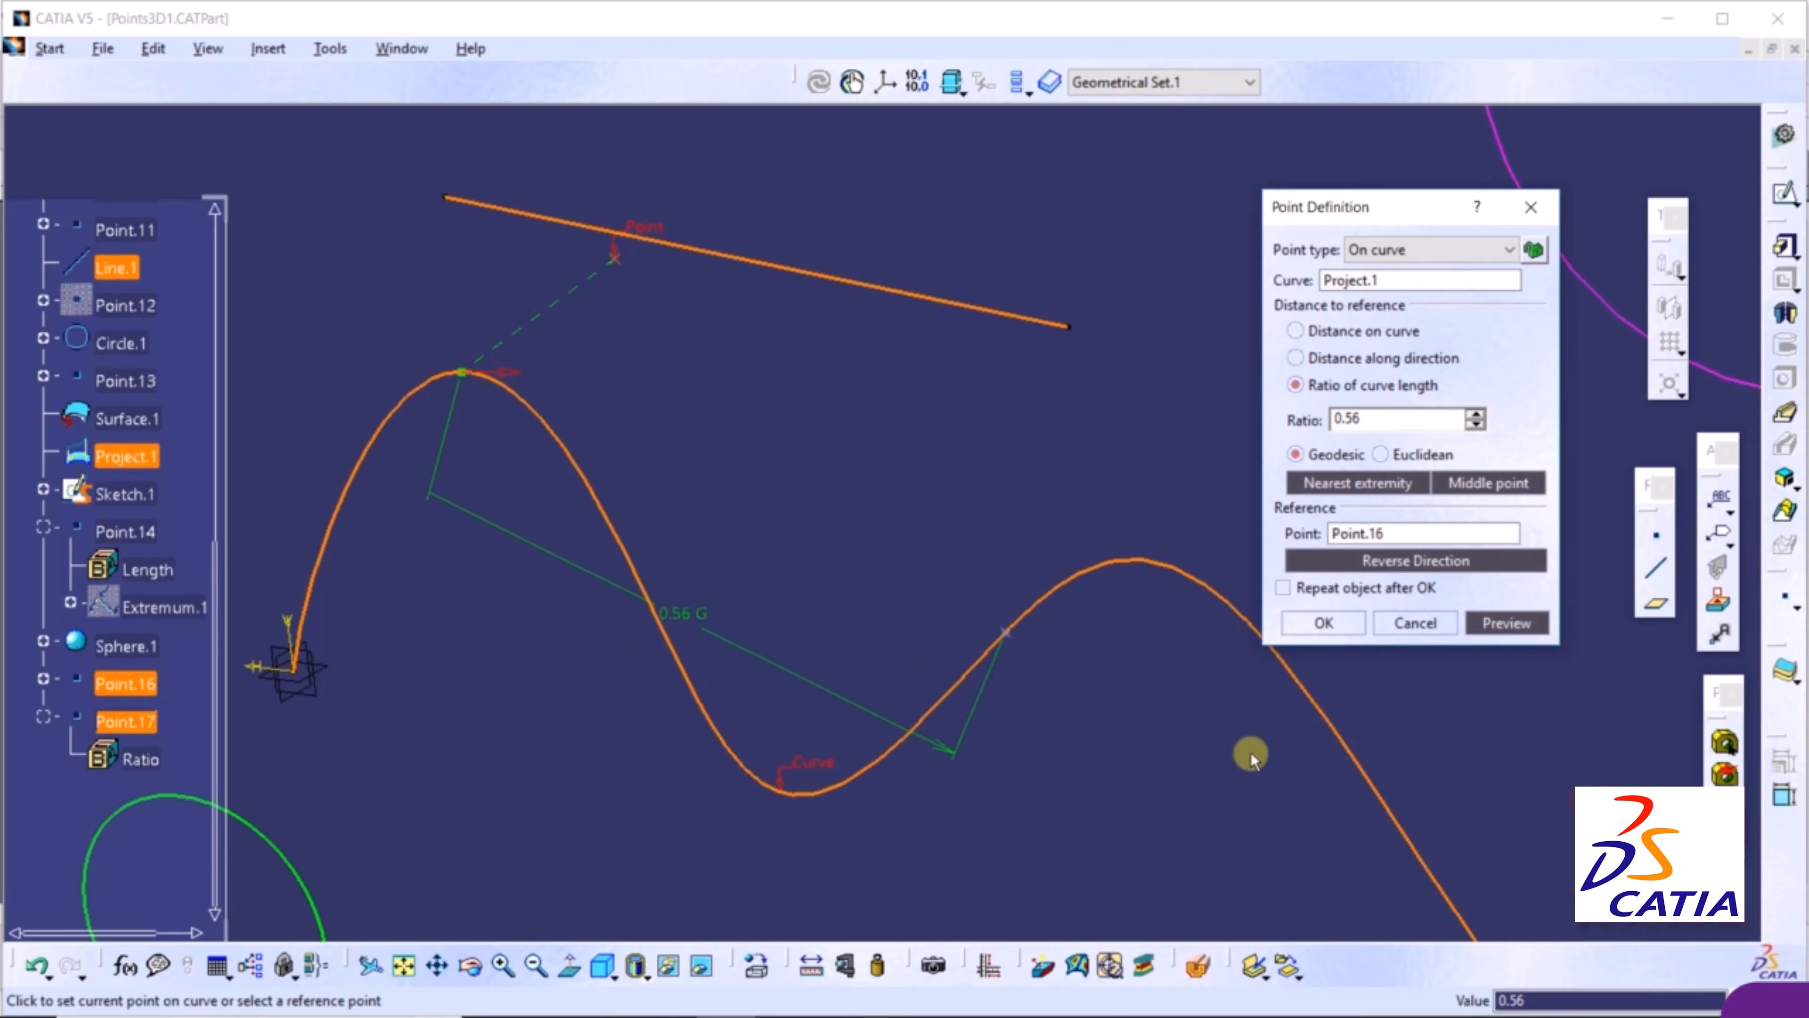
click(1477, 413)
click(1476, 413)
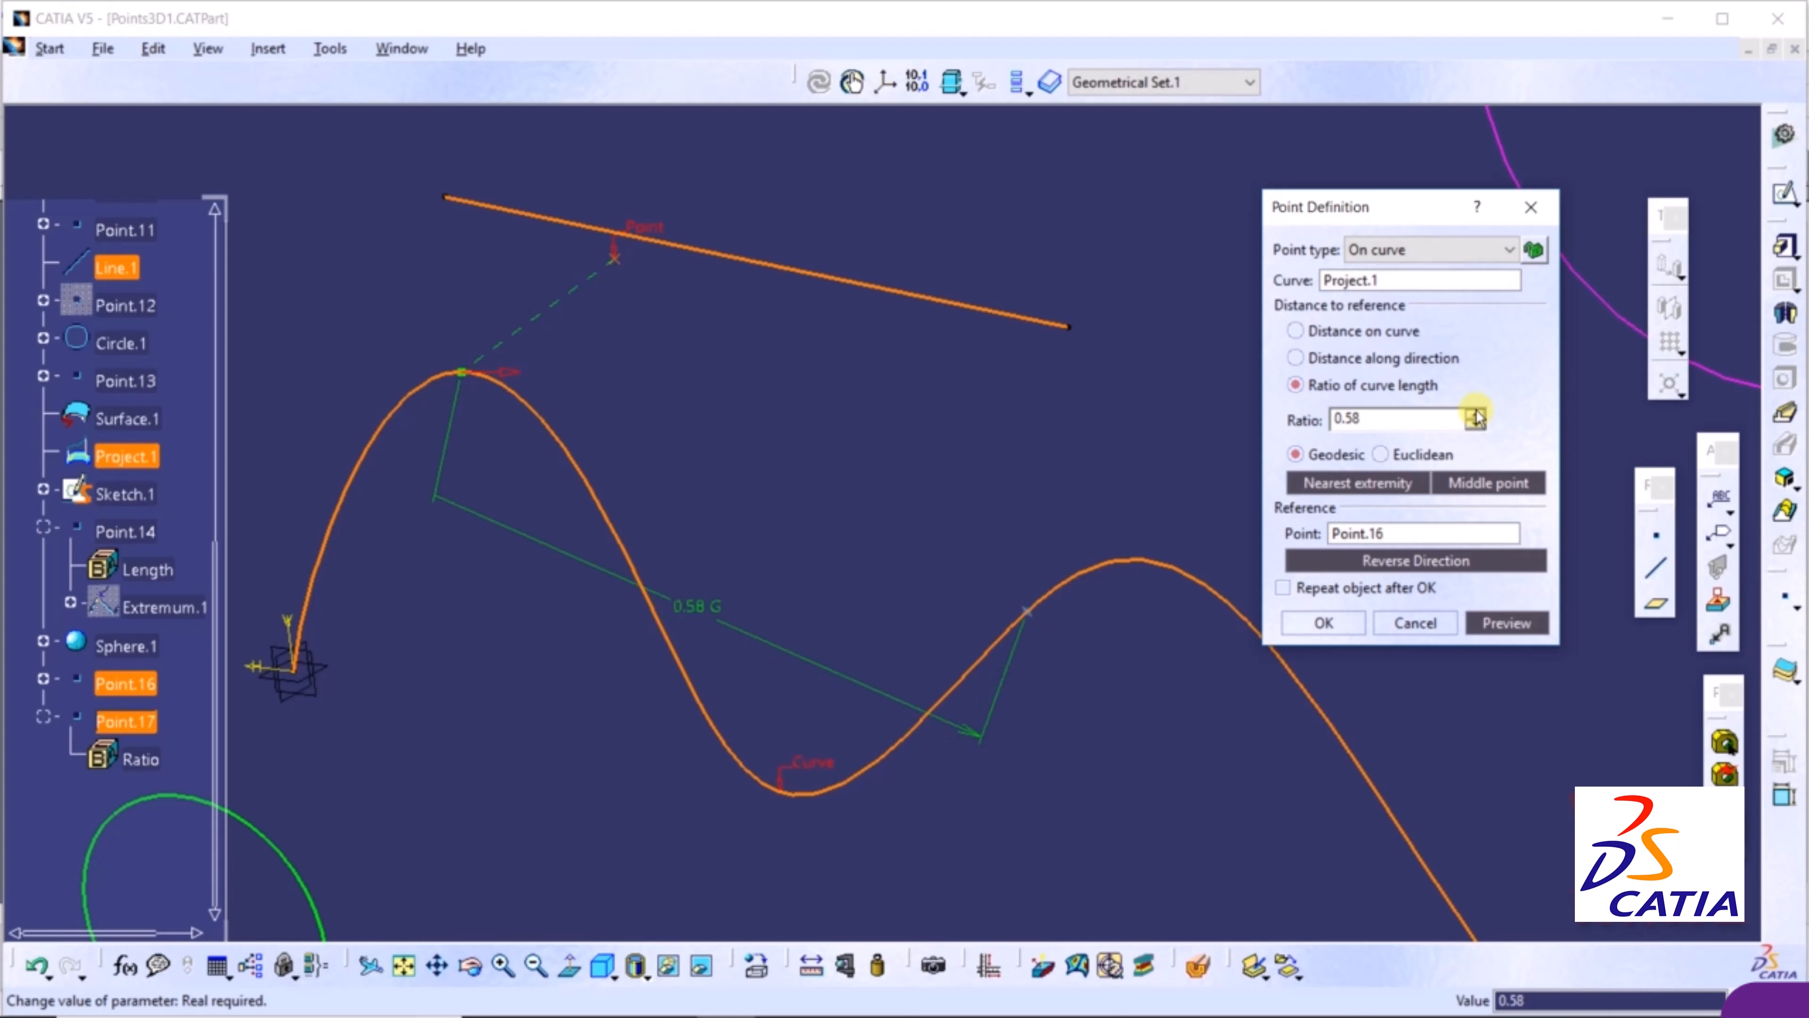
click(1476, 413)
click(1476, 413)
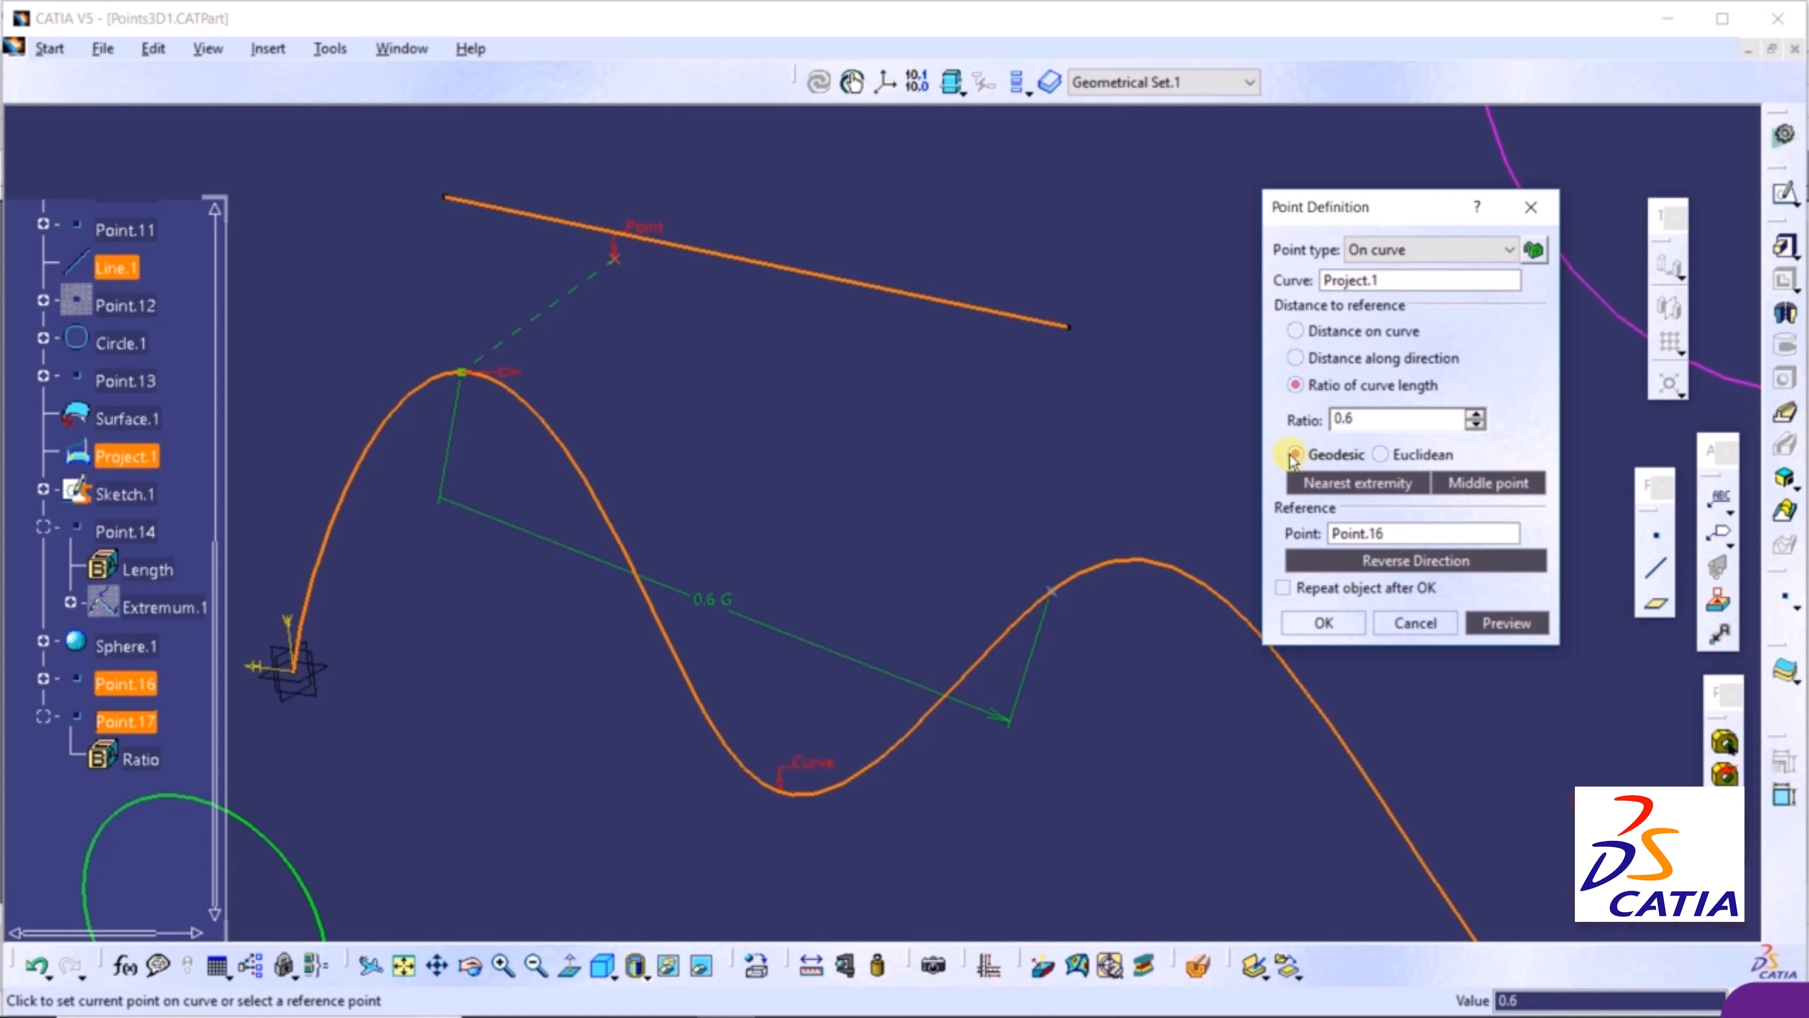
Try the Euclidean distance for the point, return to Geodesic and accept the point's definition
click(1384, 456)
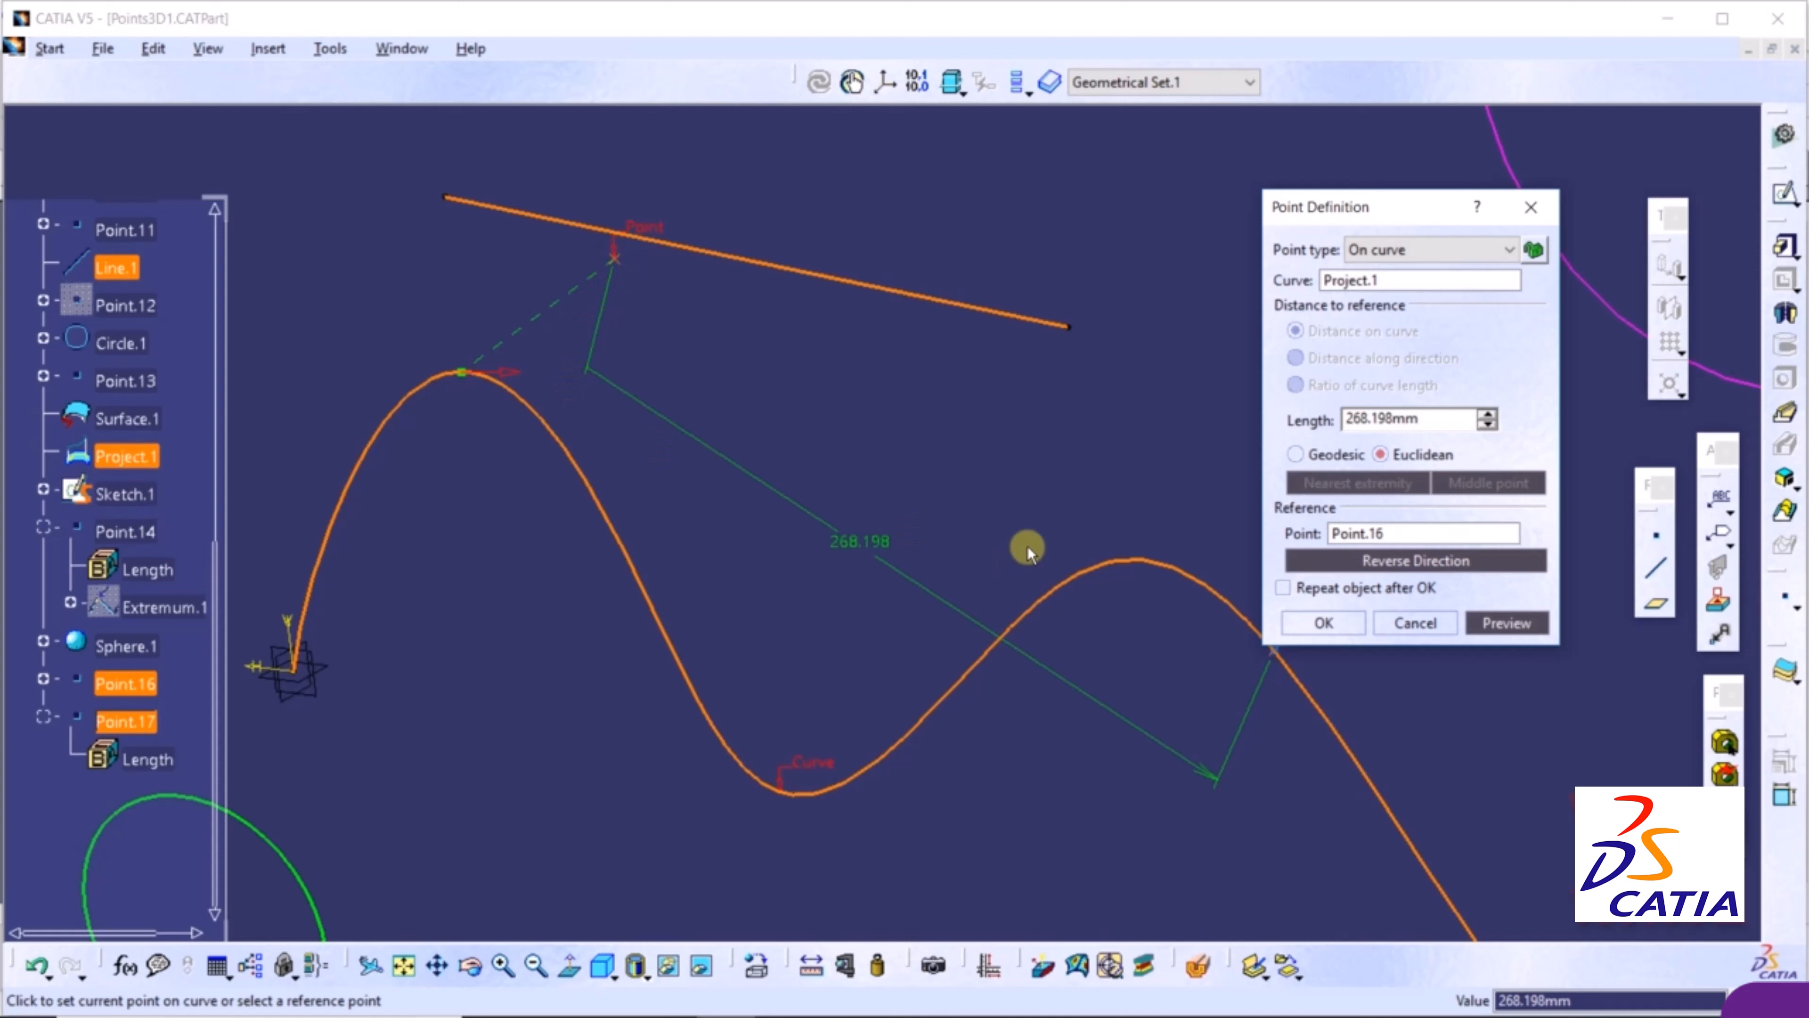
click(1337, 456)
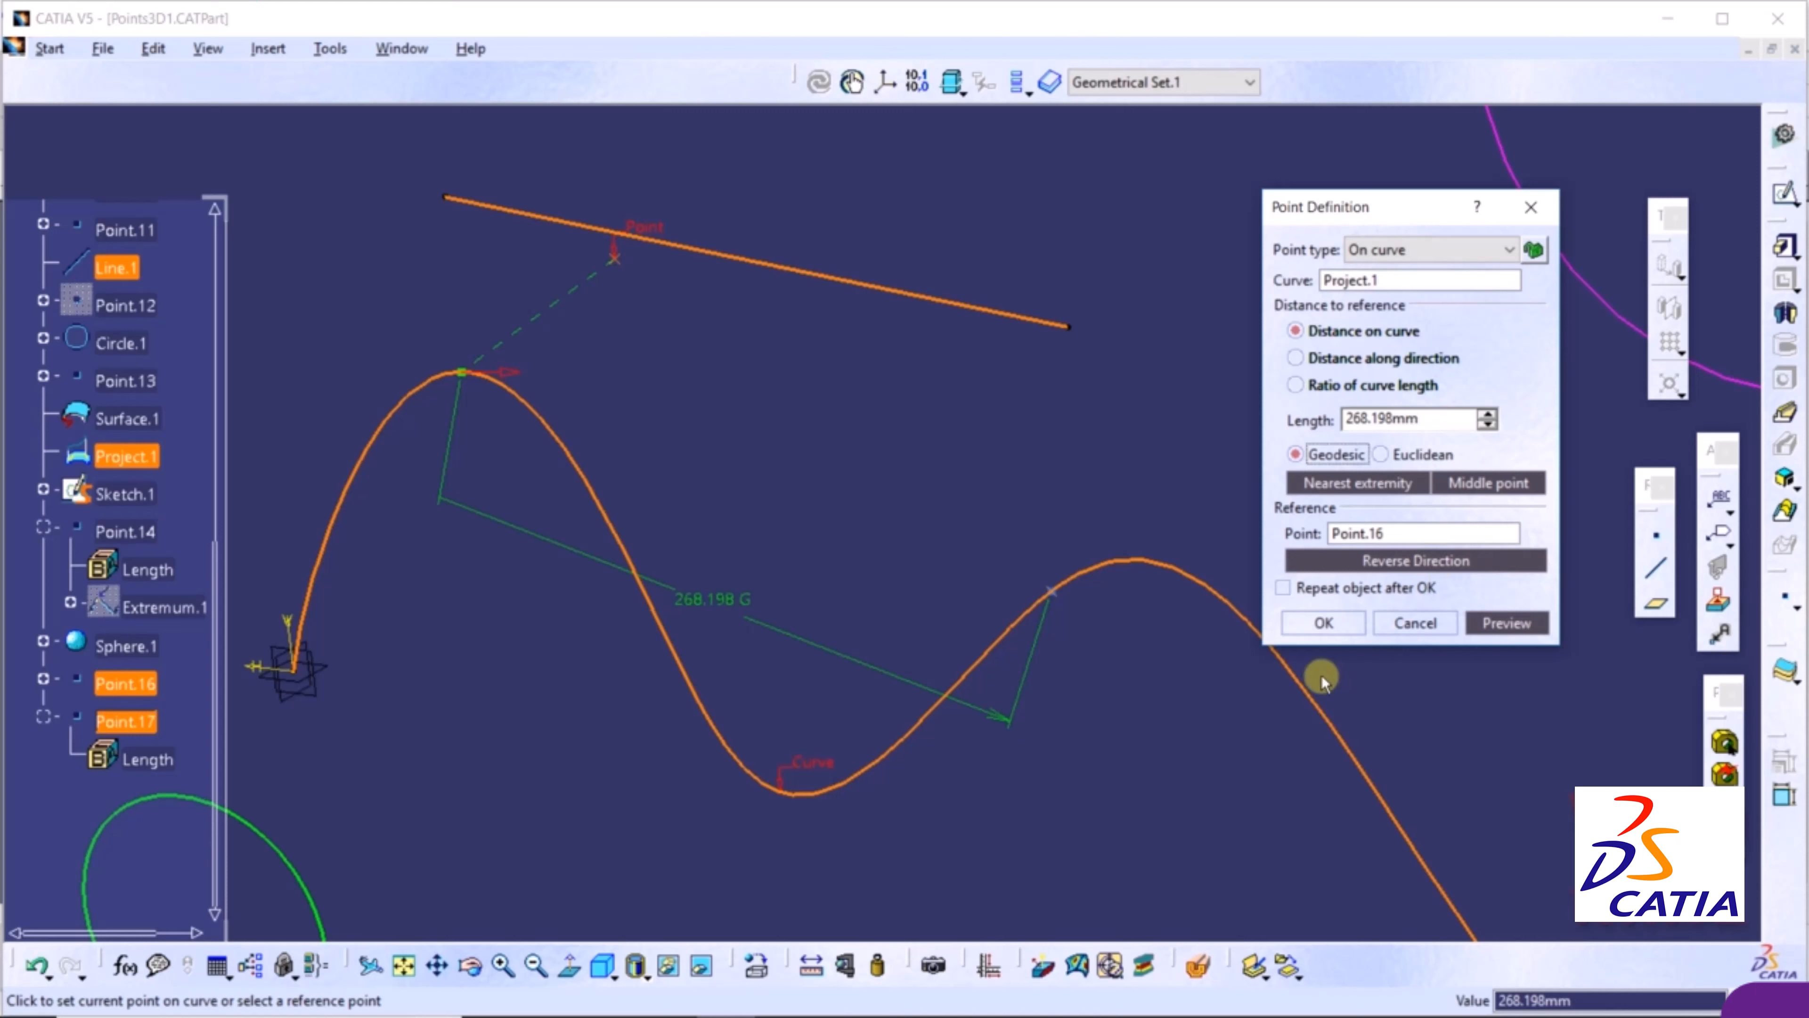
click(1322, 623)
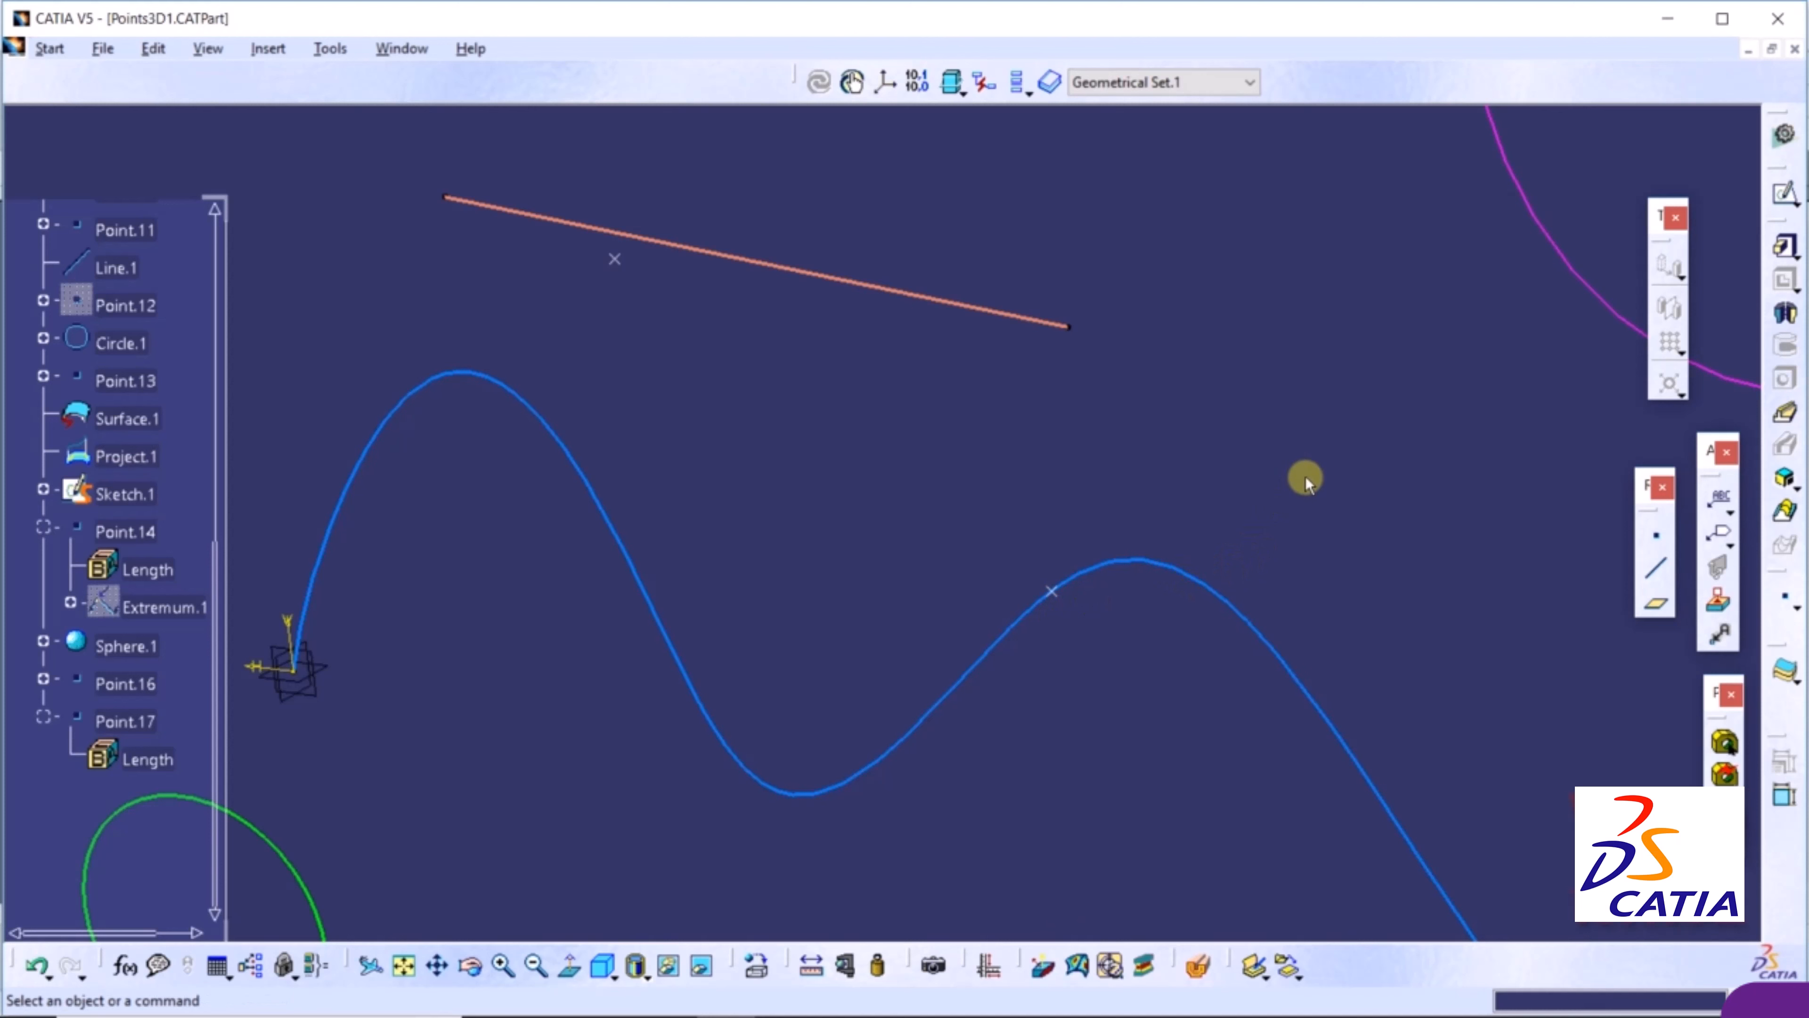
Create a point of type On plane on the zx plane, about 200 mm H and 228 mm V from the default origin
click(1664, 540)
click(1401, 249)
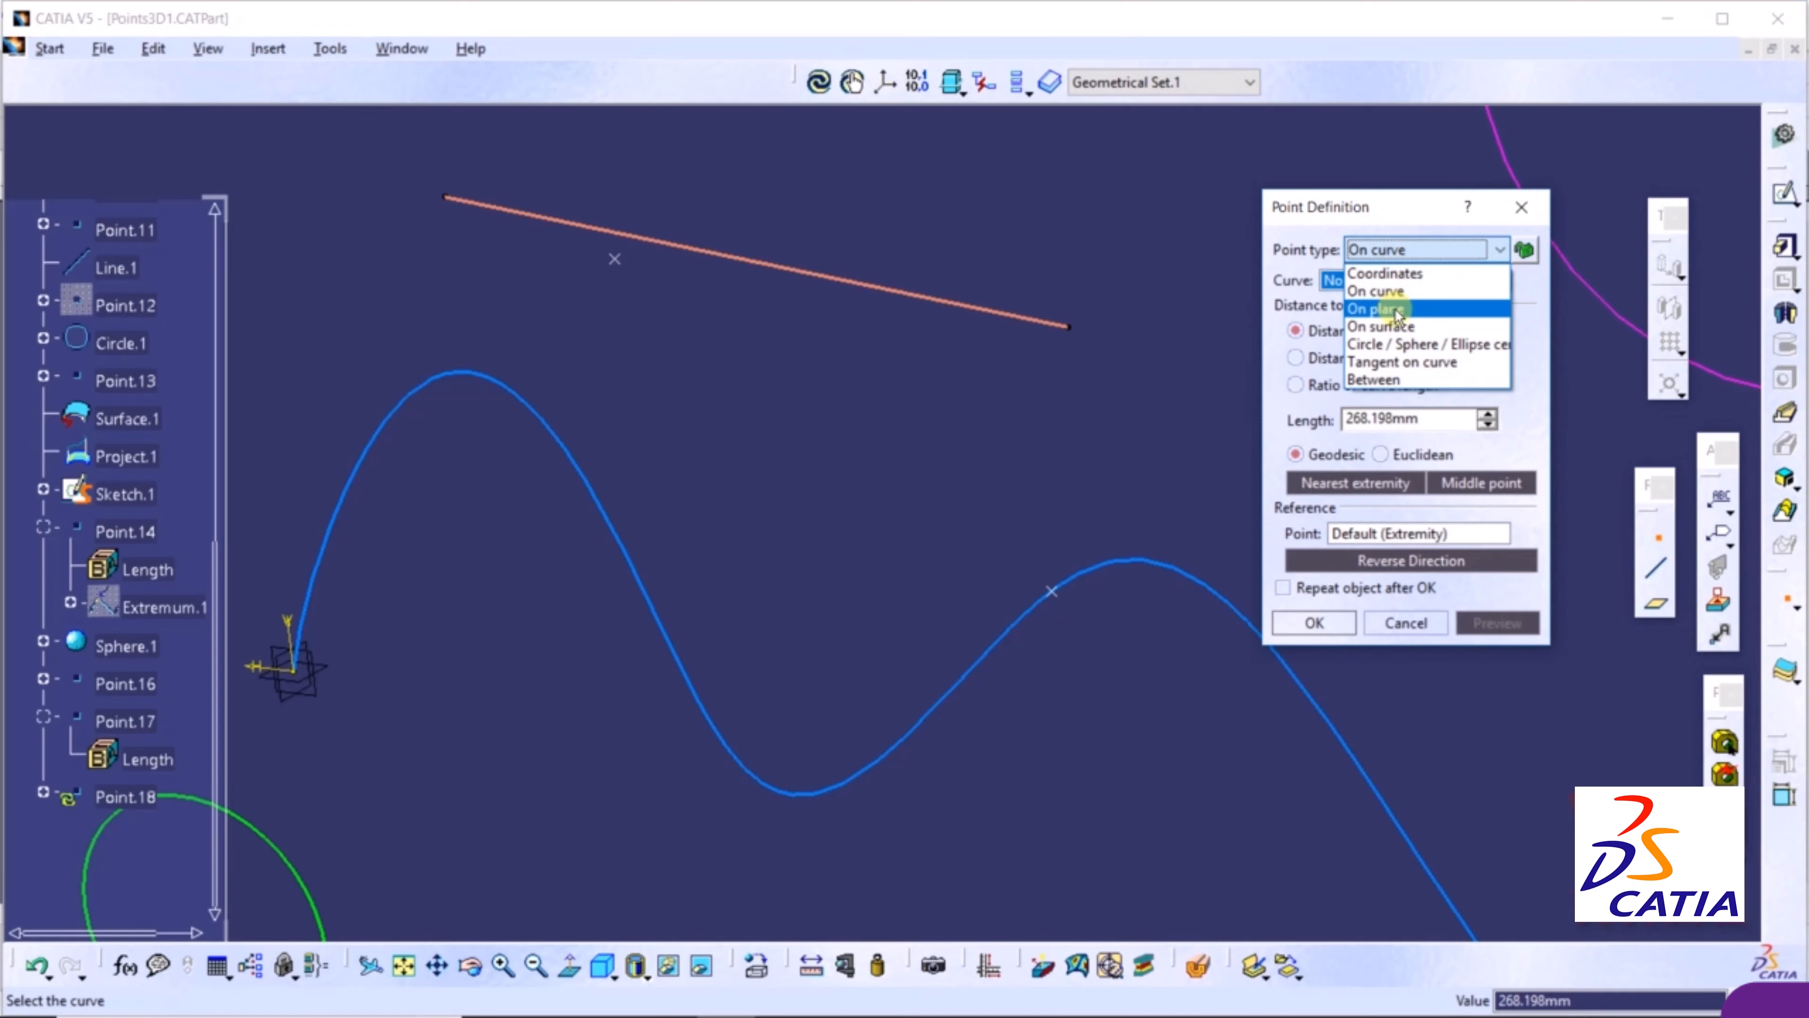
click(1378, 308)
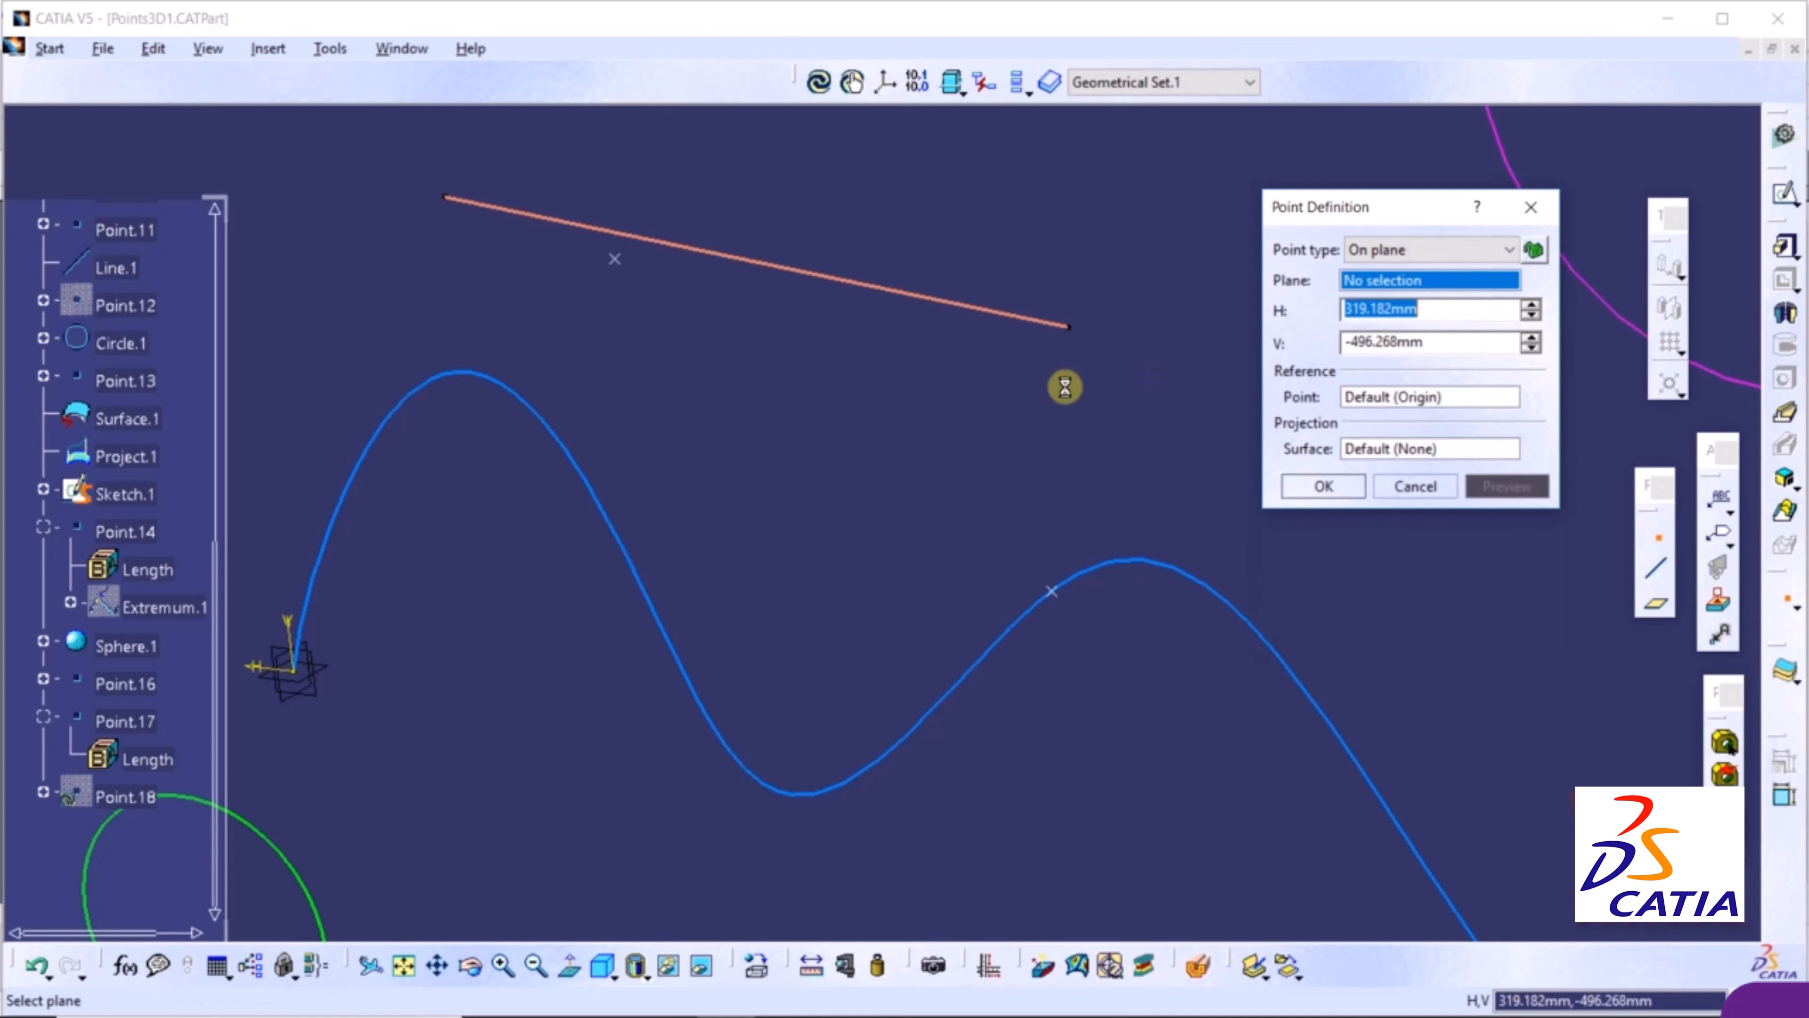
middle_drag(778, 442, 650, 719)
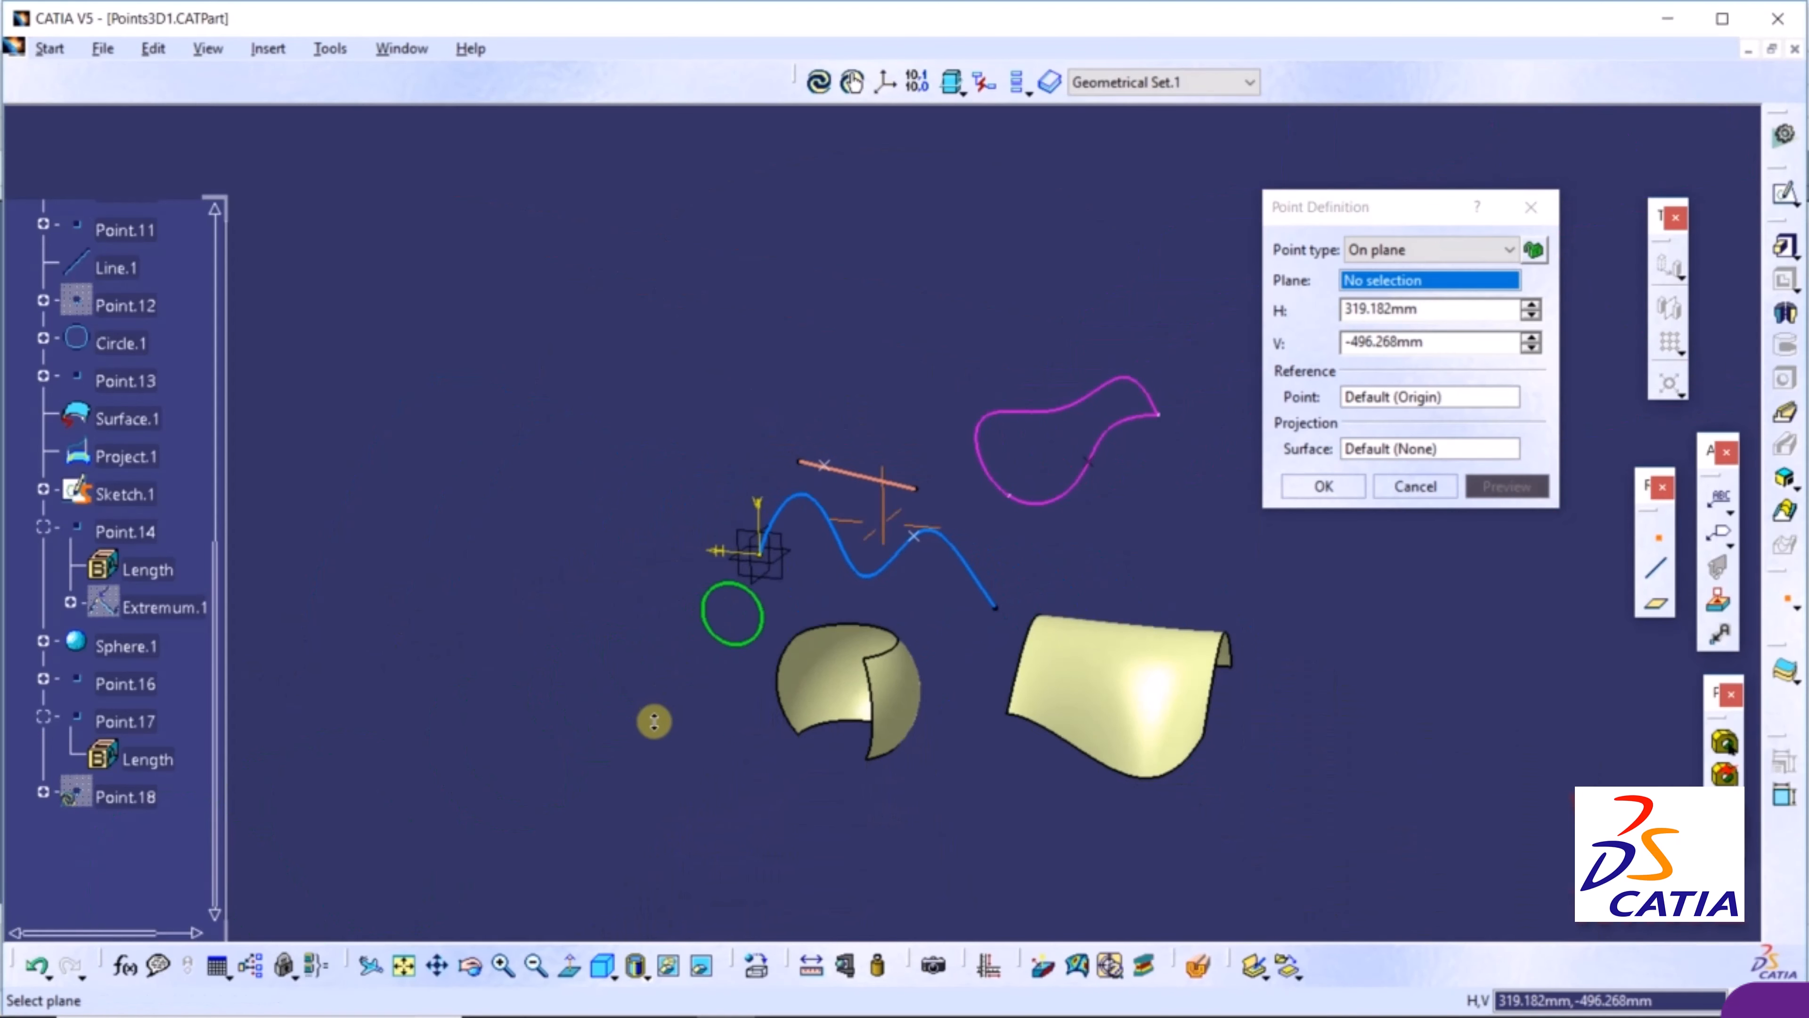
scroll(734, 502, up, 1)
middle_drag(733, 503, 902, 508)
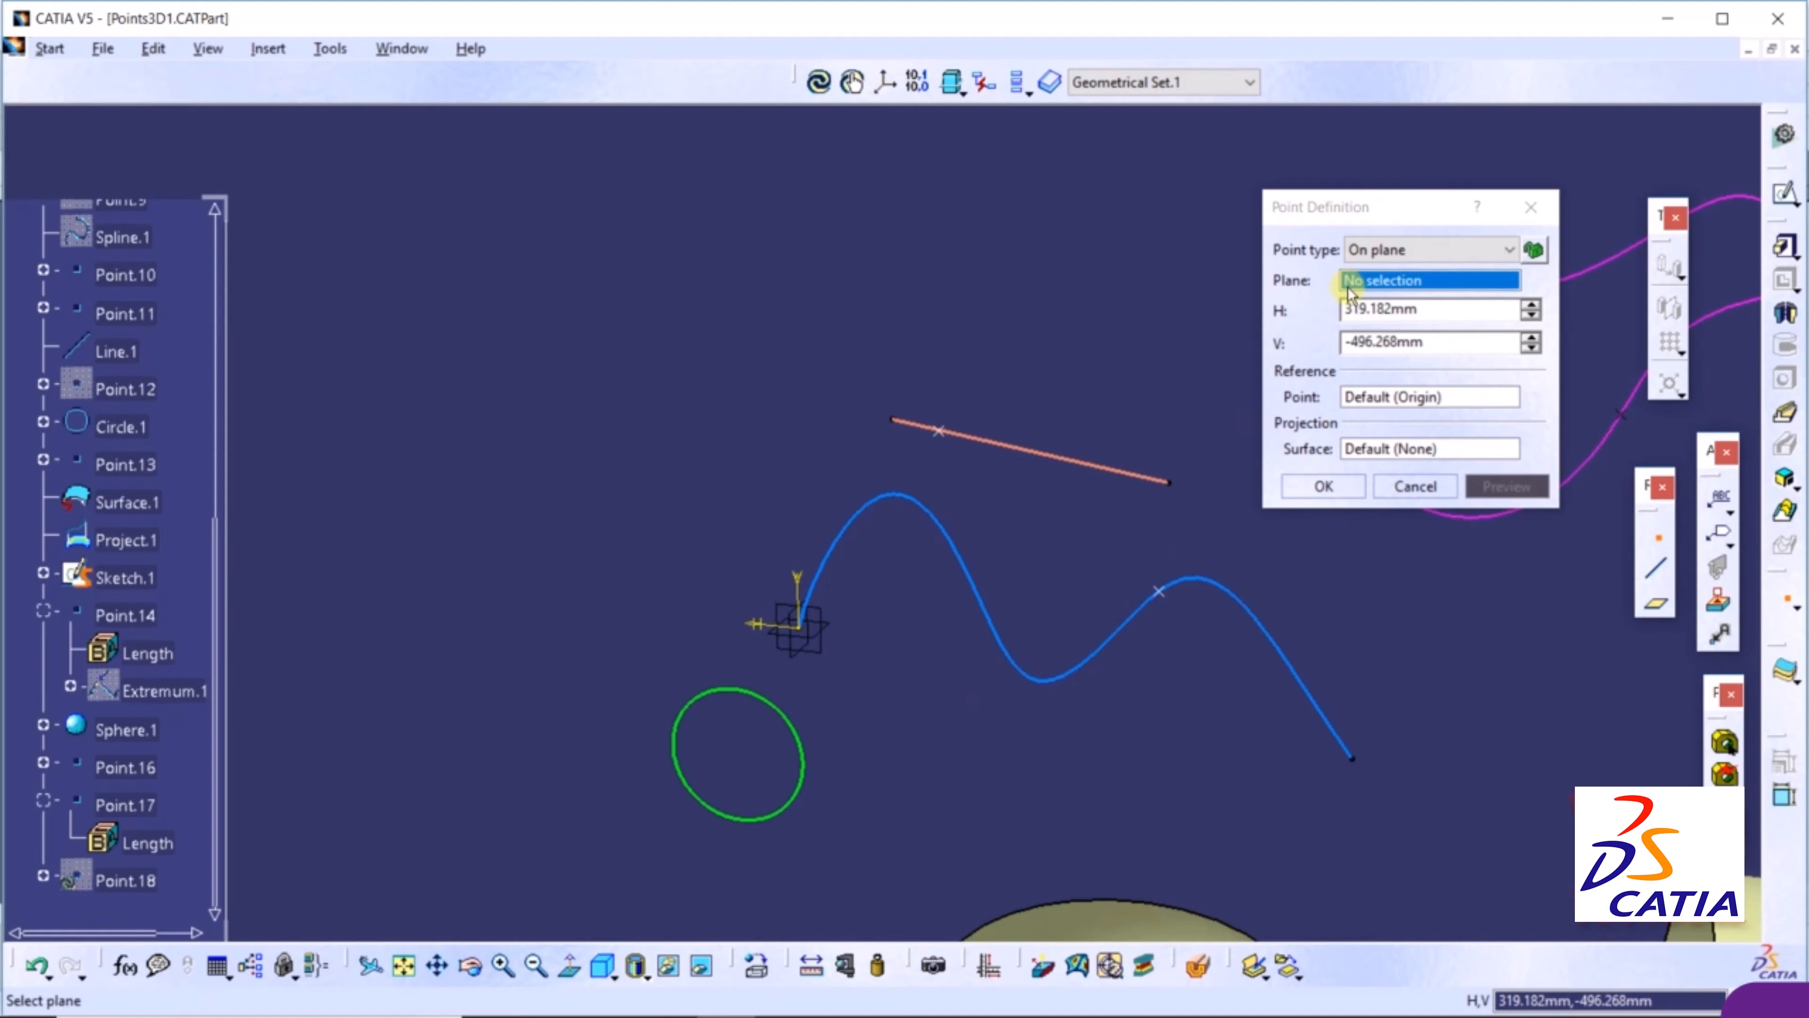
click(826, 652)
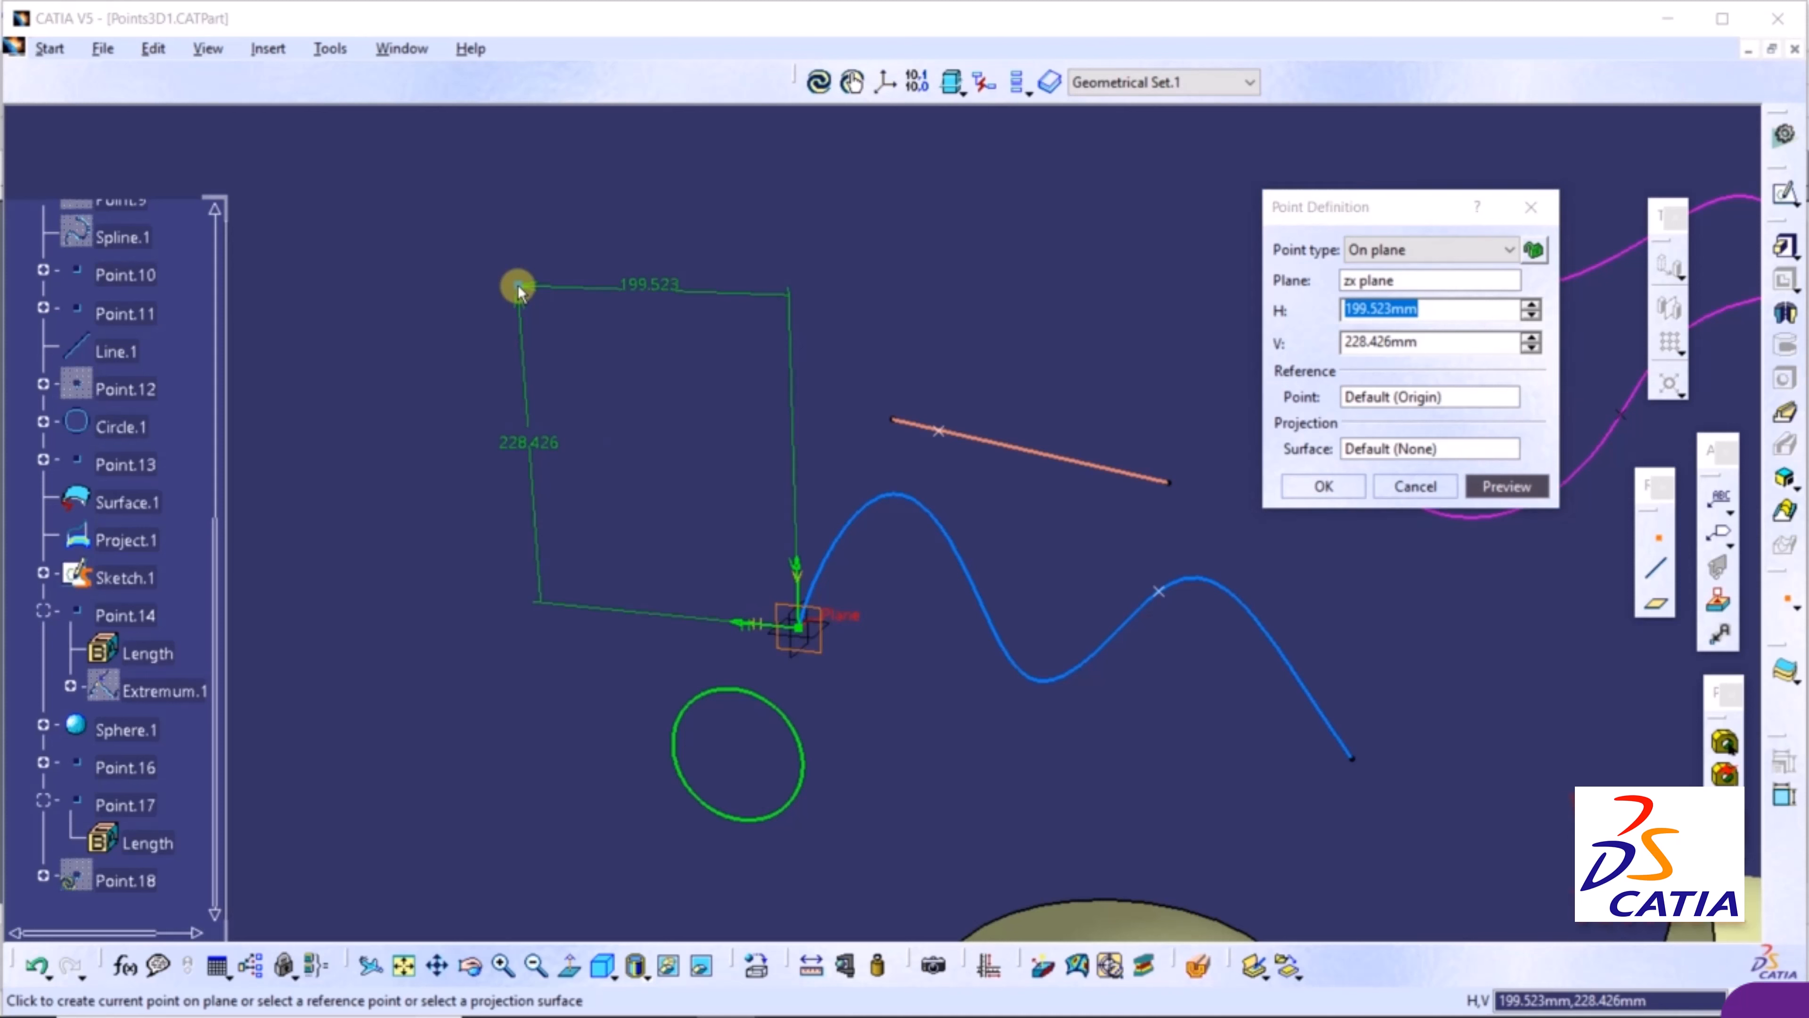
click(519, 287)
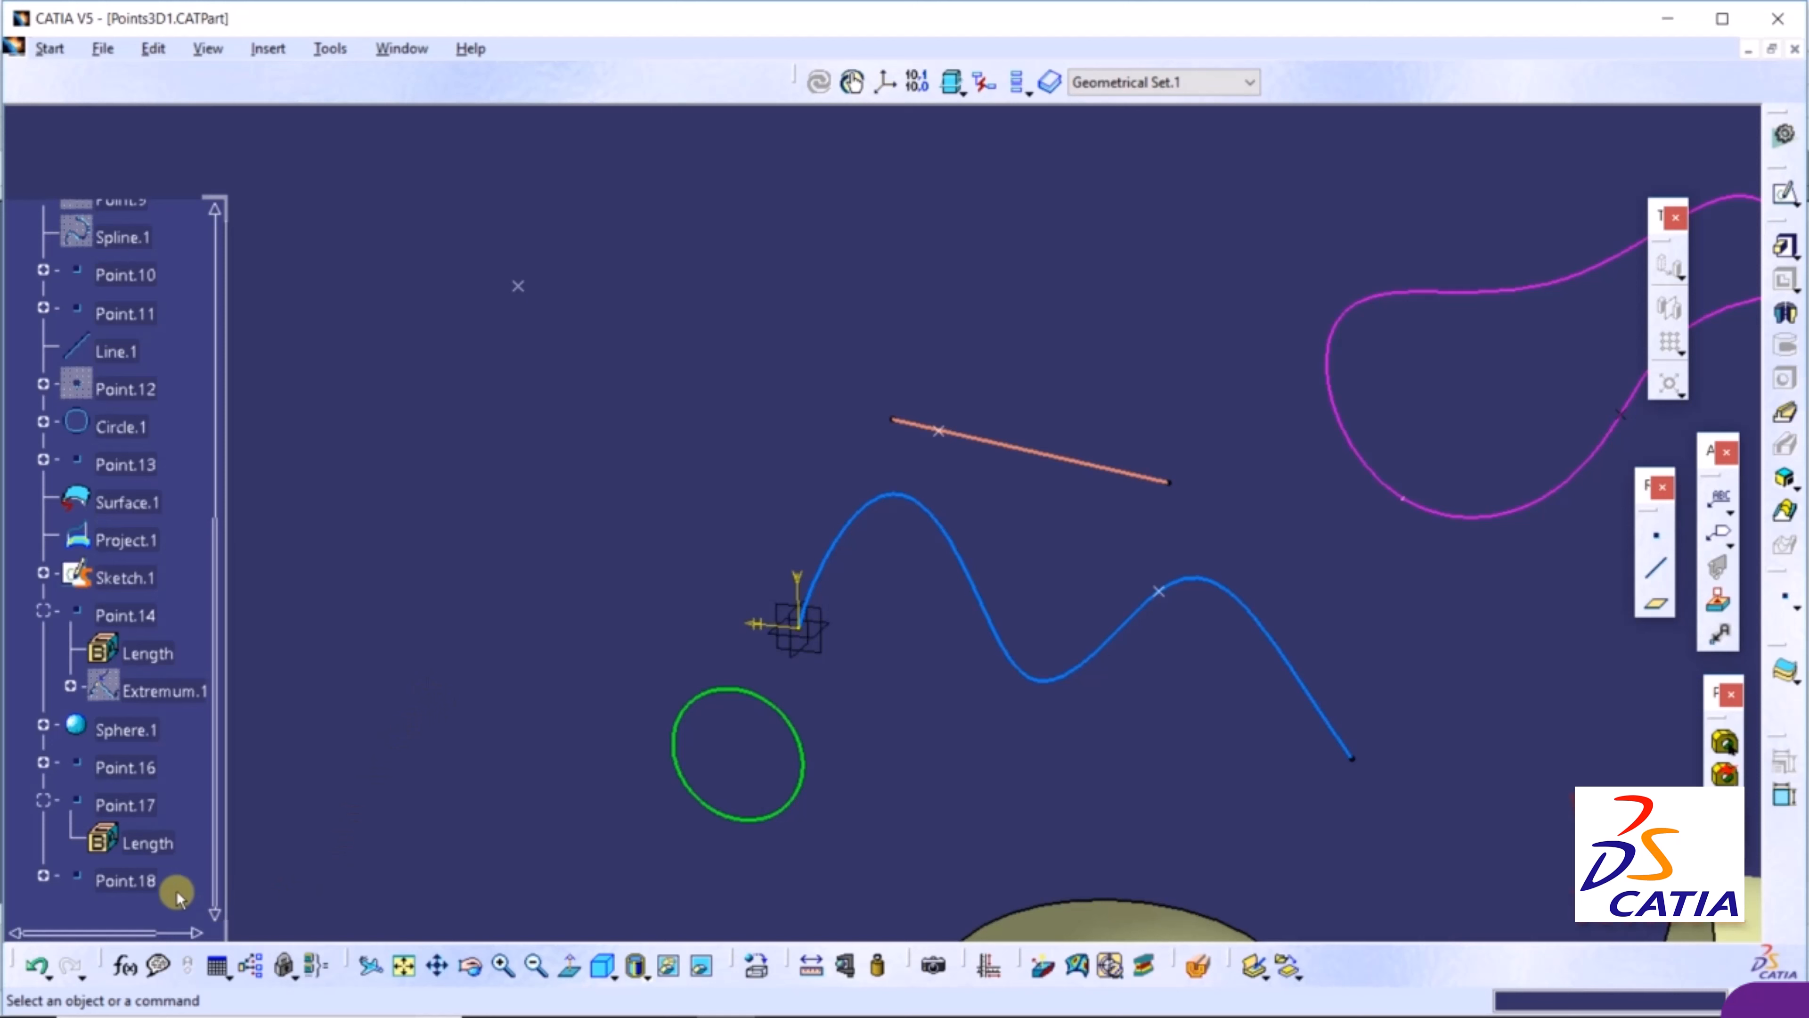
Redefine the on-plane point to use the point on the wavy curve as its reference instead of the origin
double_click(142, 884)
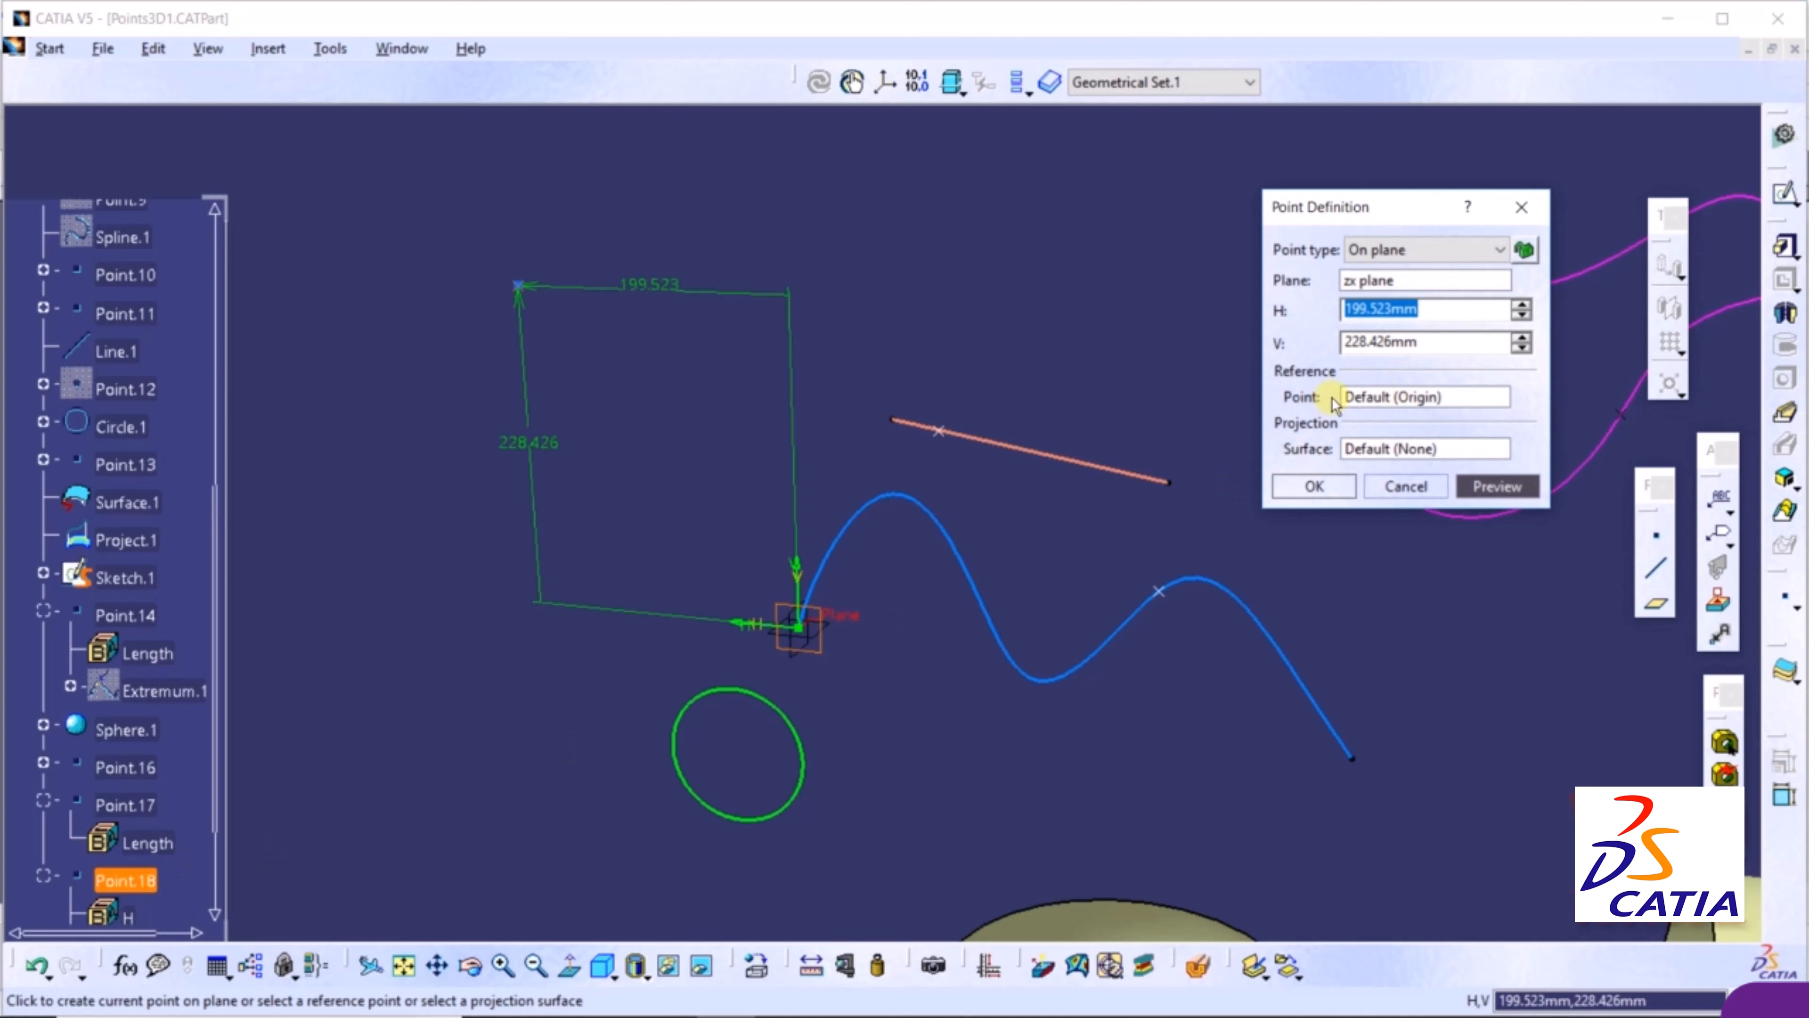
click(1376, 397)
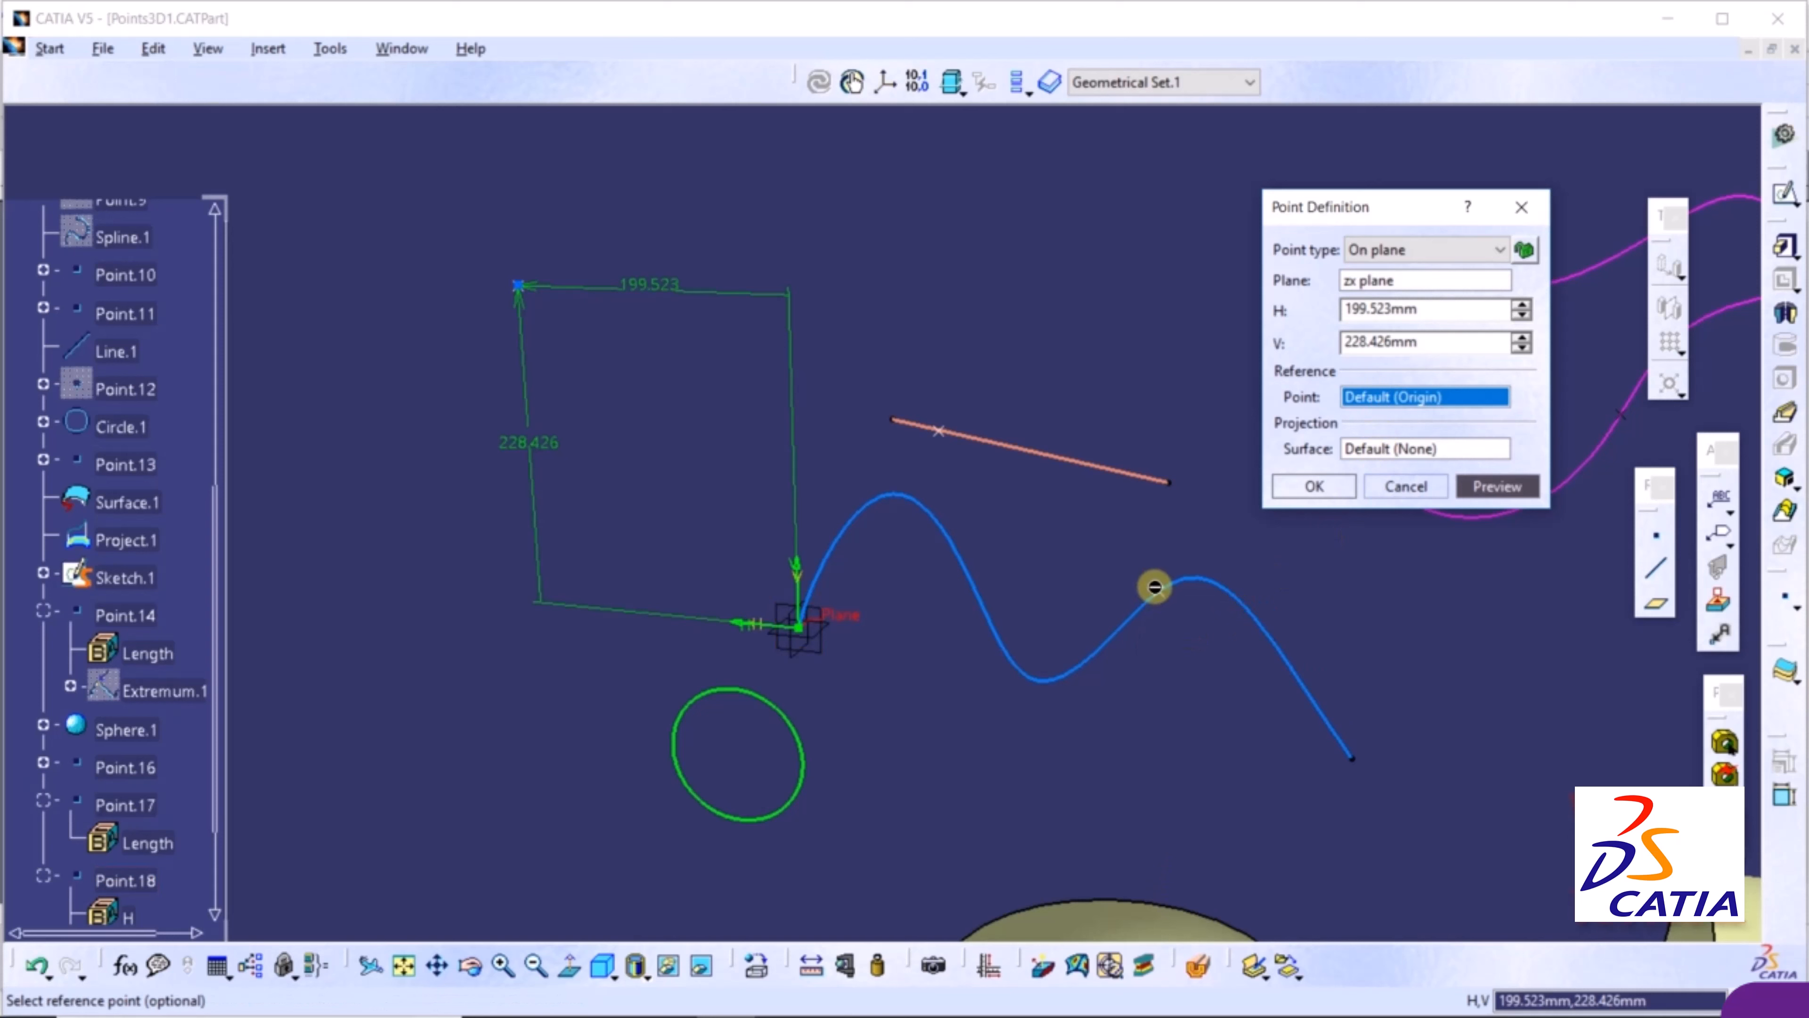
click(1160, 595)
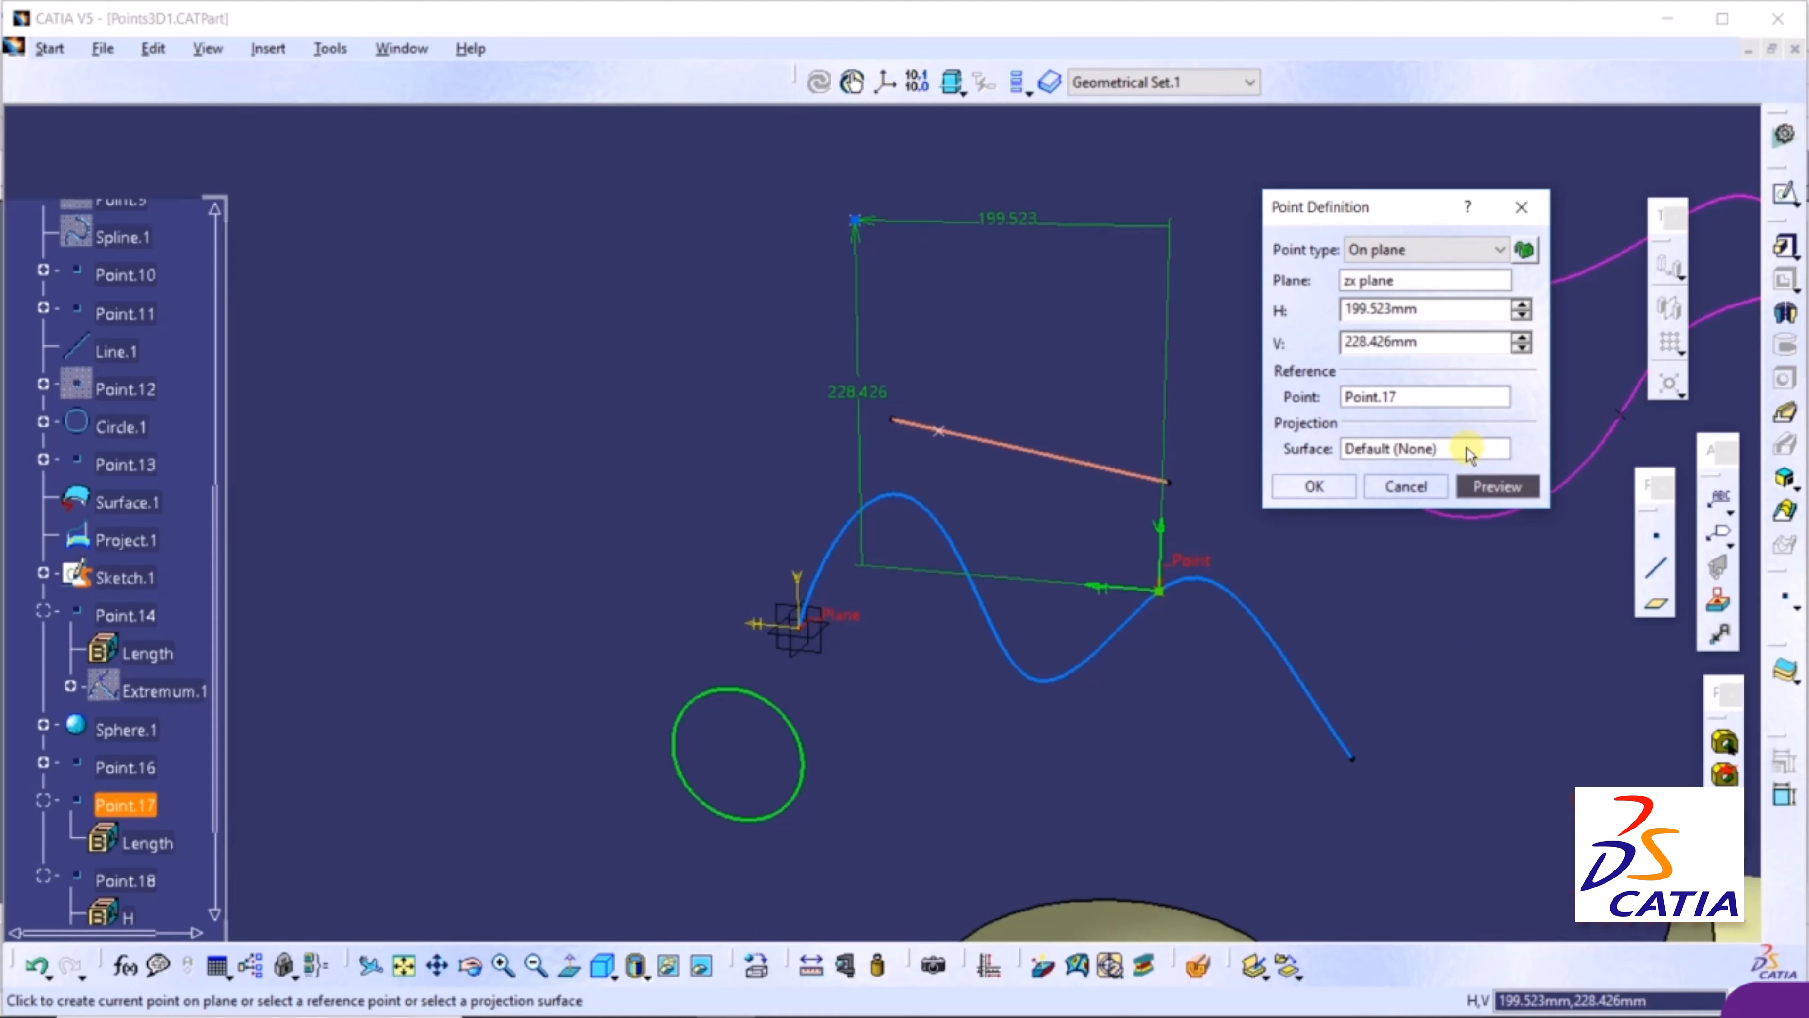
click(1282, 486)
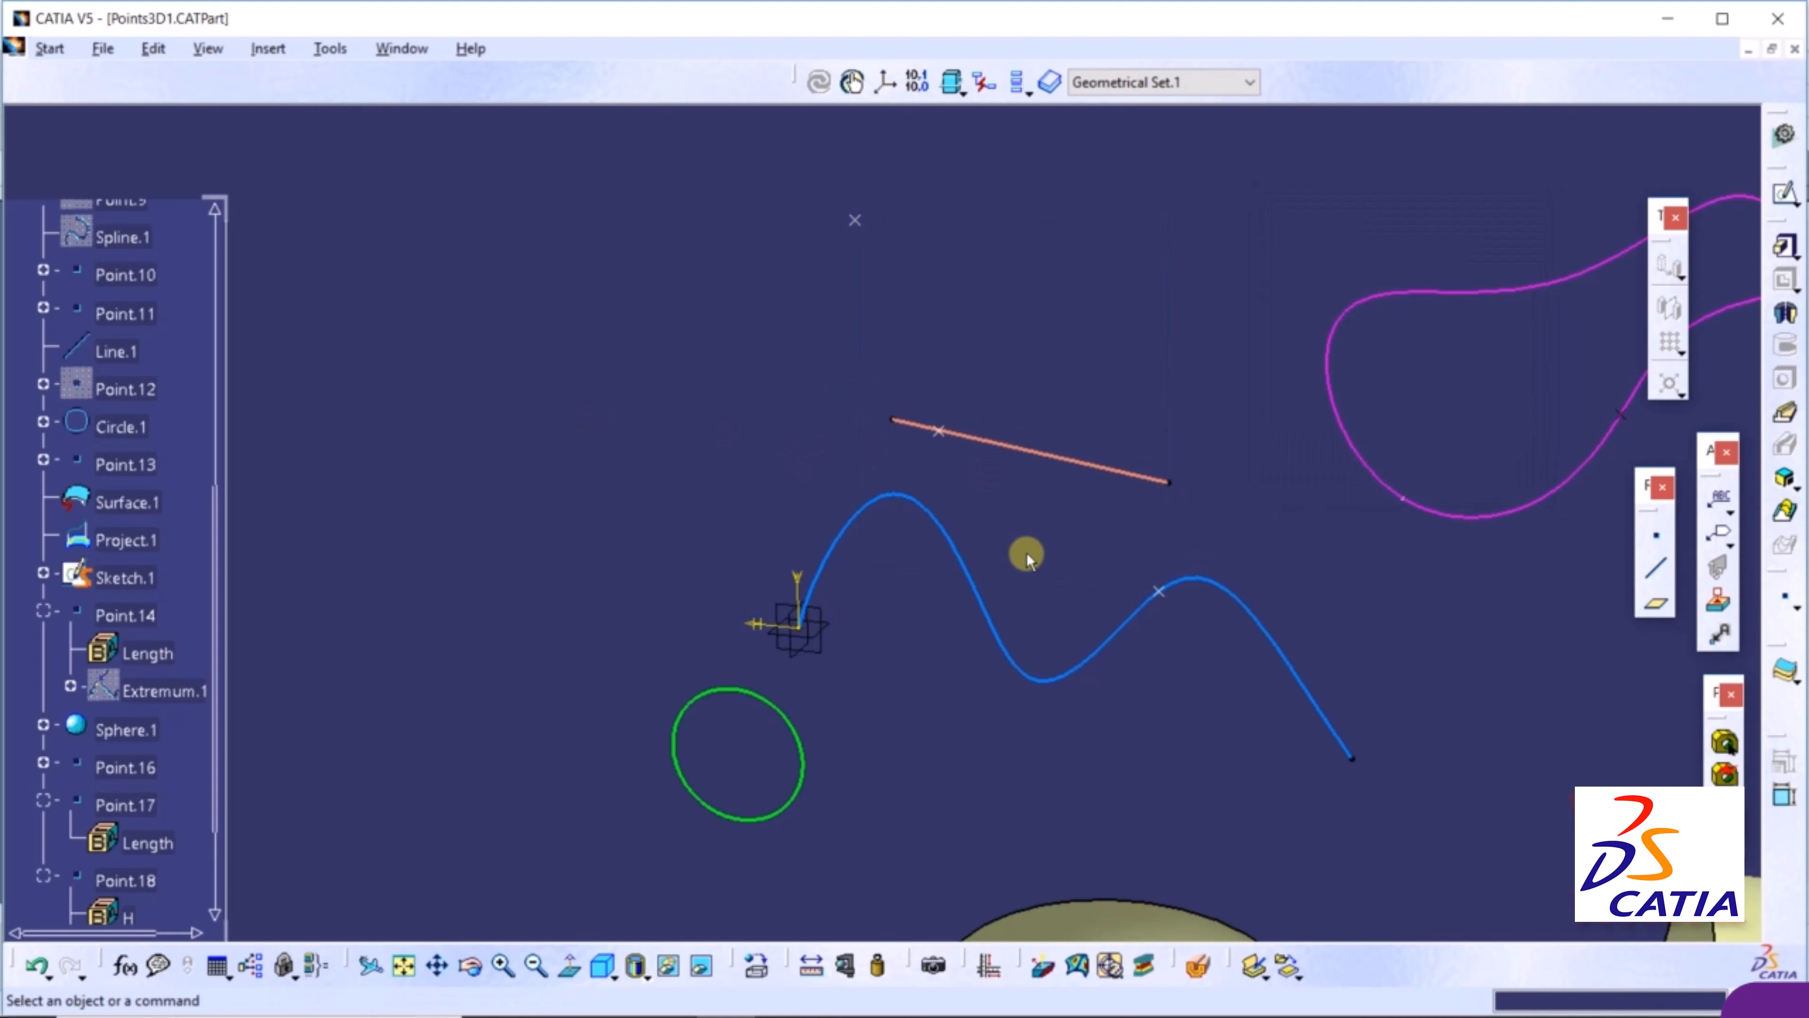
Create a point of type On surface on the curved sheet surface, about 118 mm from the default middle reference
click(1645, 534)
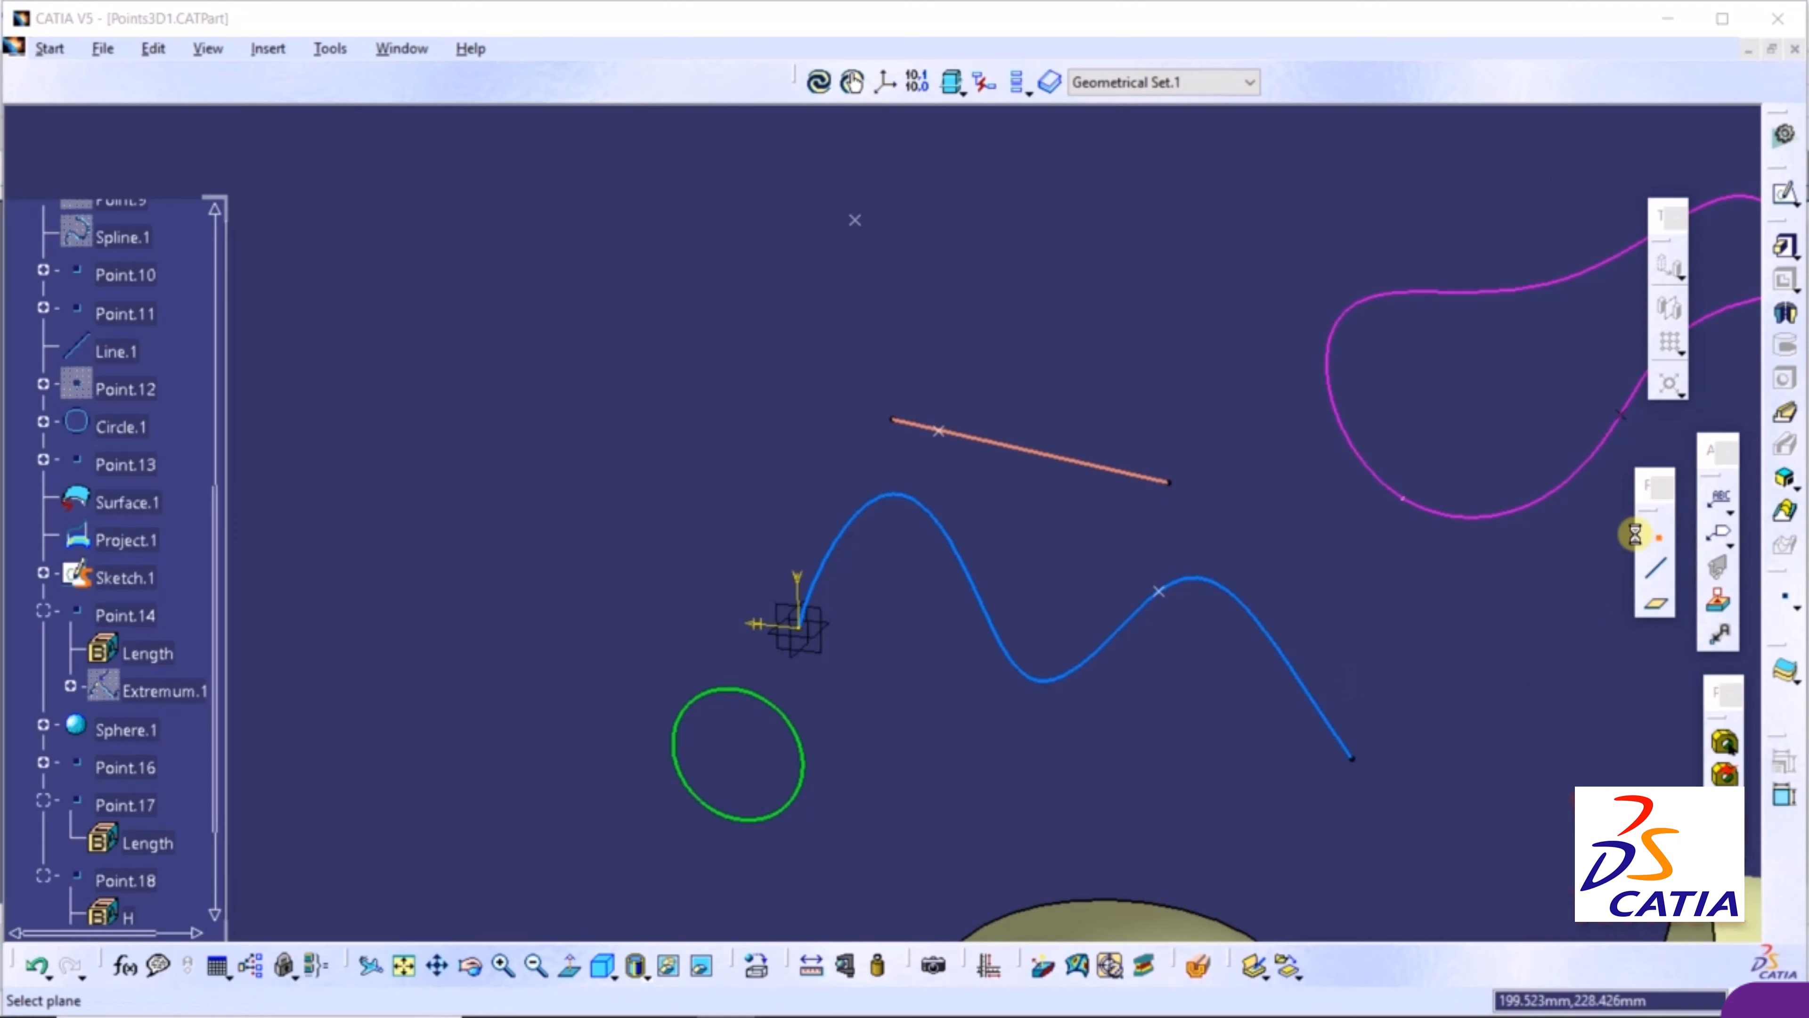
click(1378, 250)
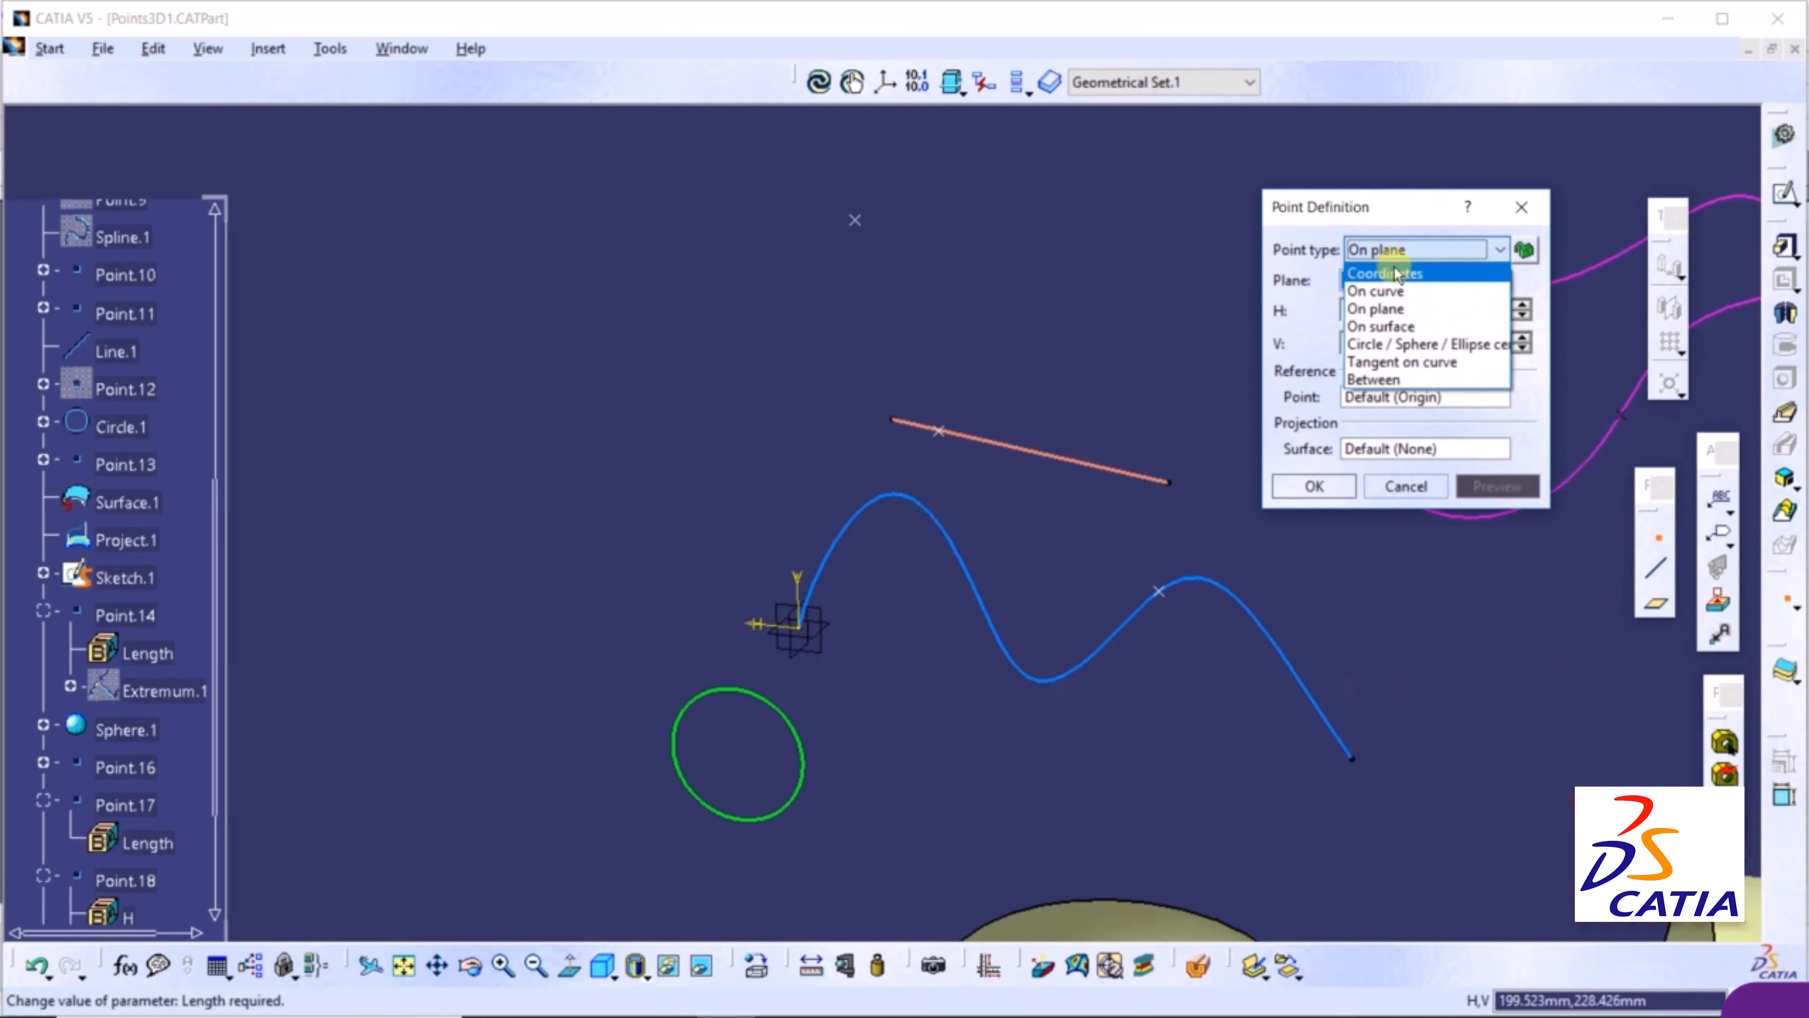
click(1387, 328)
middle_drag(852, 351, 828, 513)
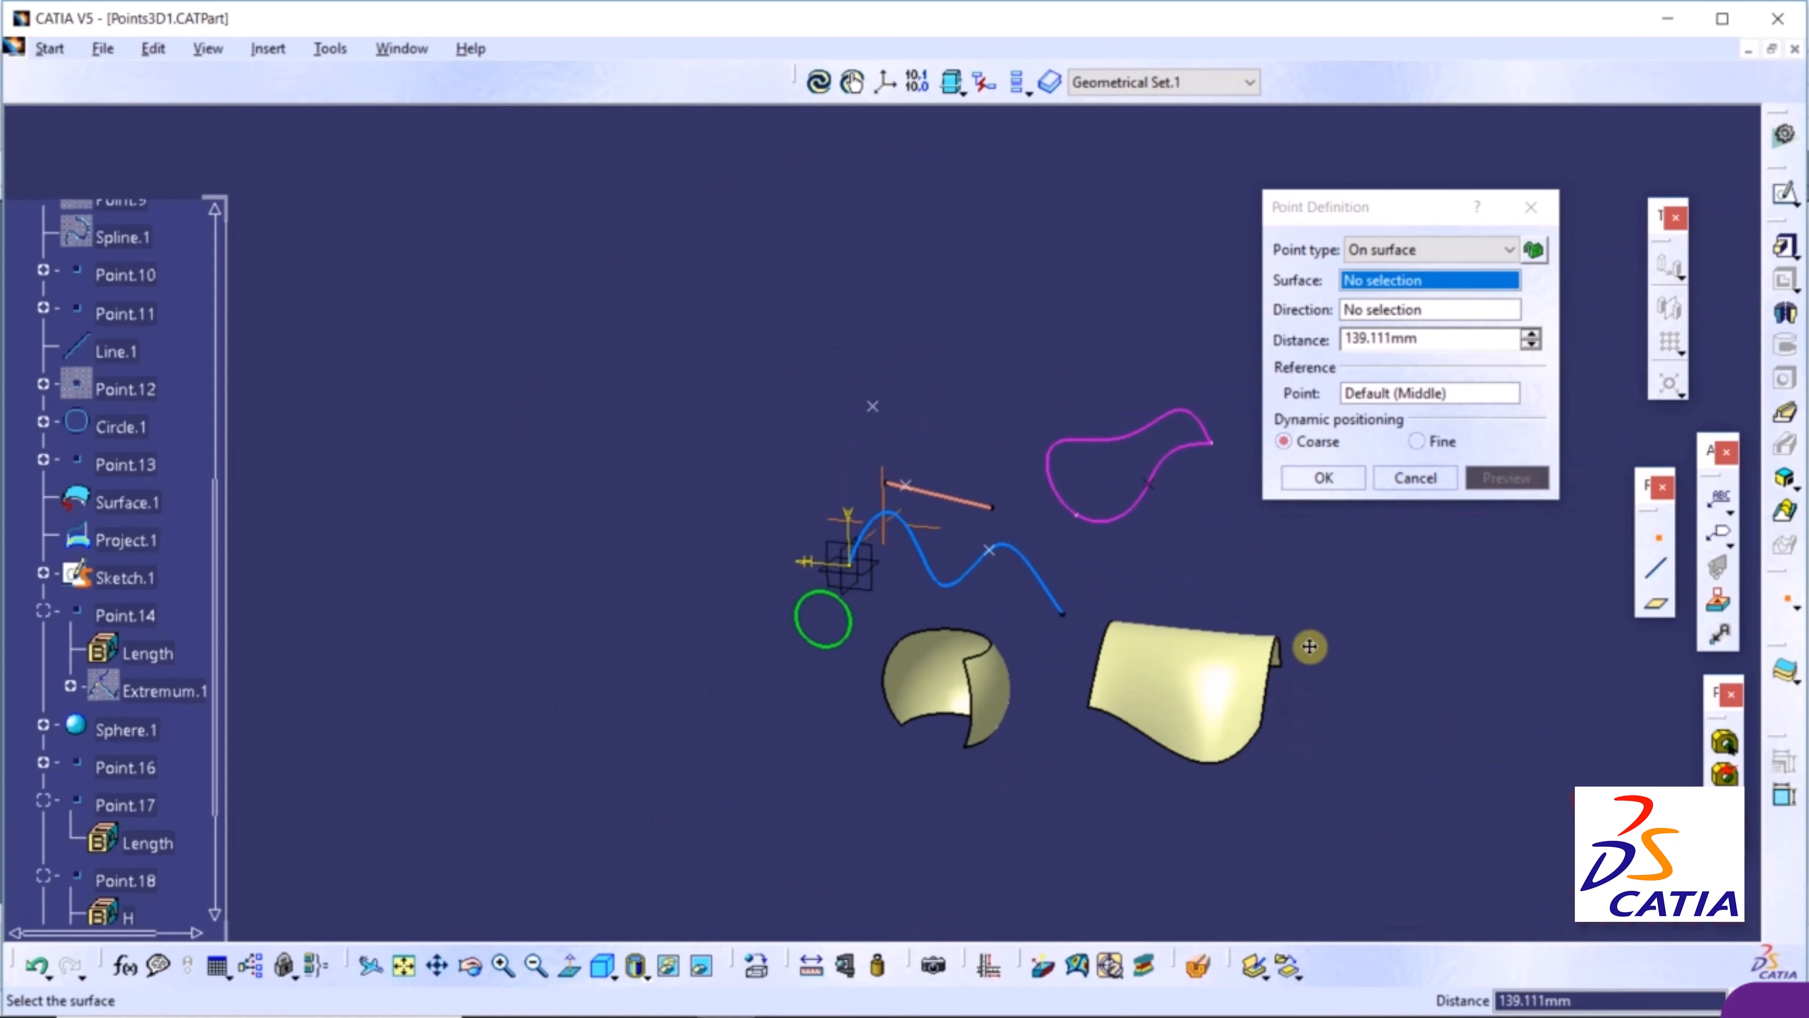
middle_drag(1304, 646, 1119, 364)
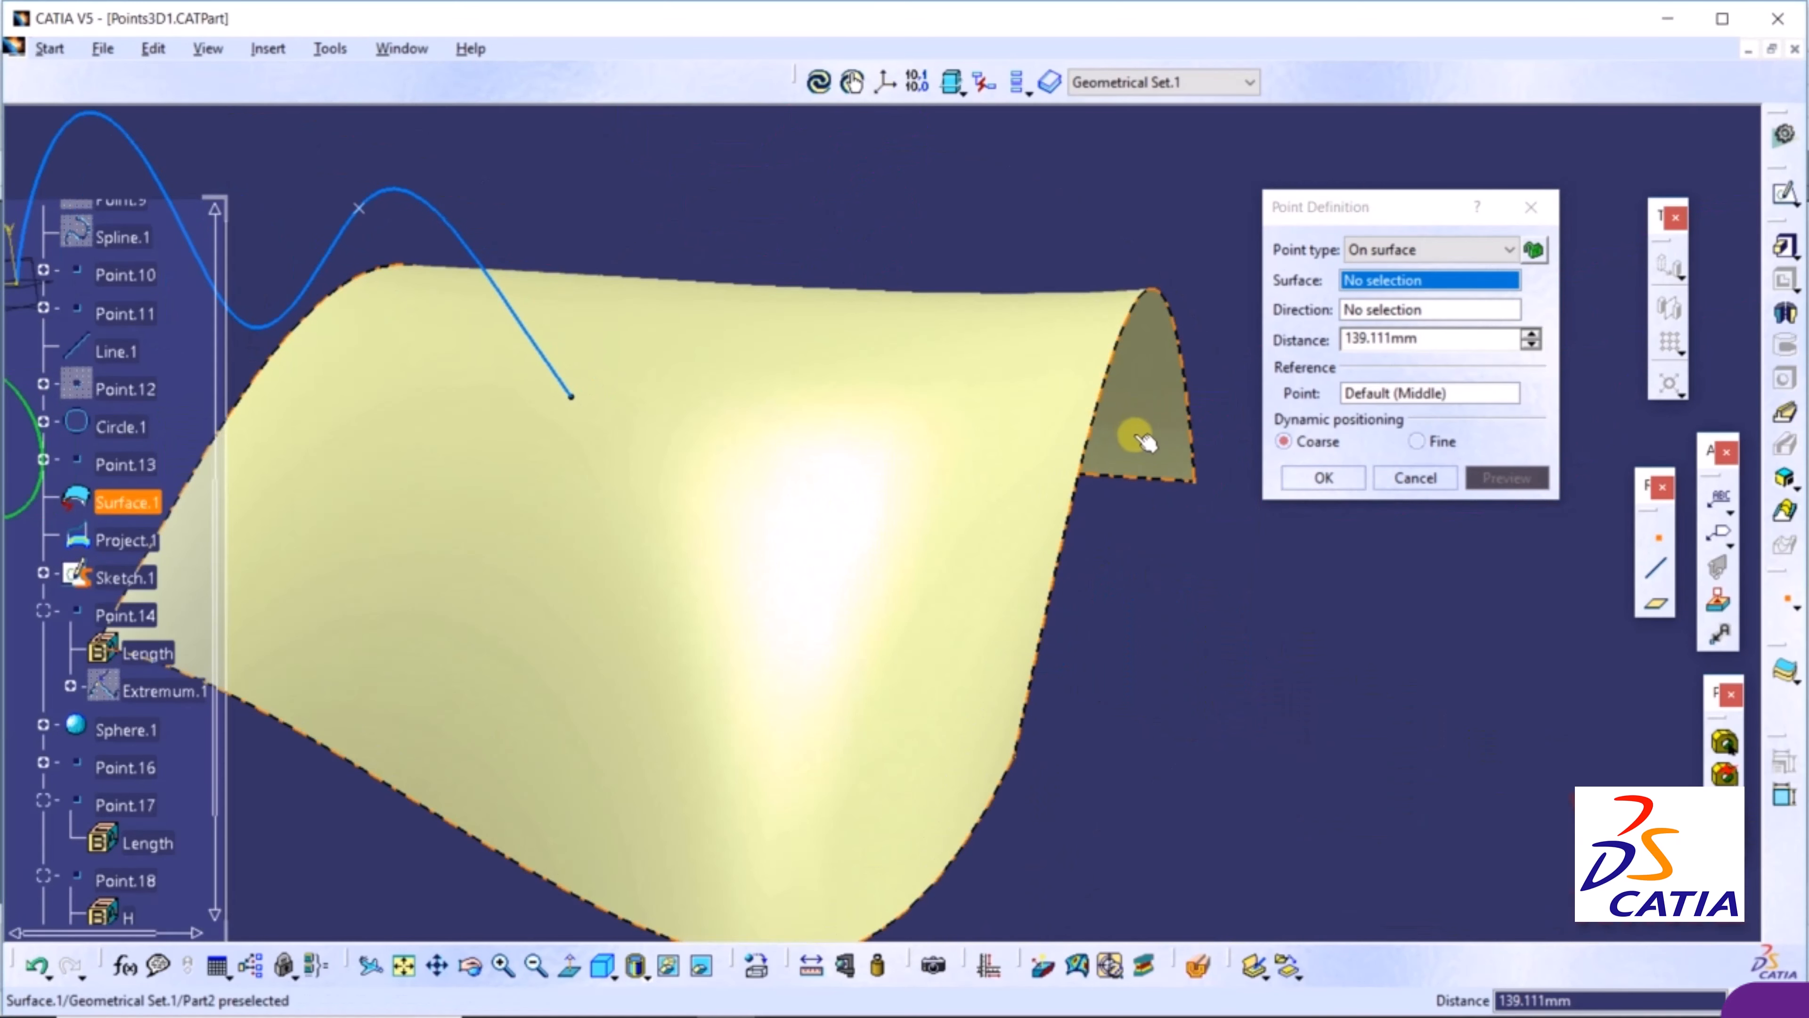
middle_drag(1150, 453, 1260, 388)
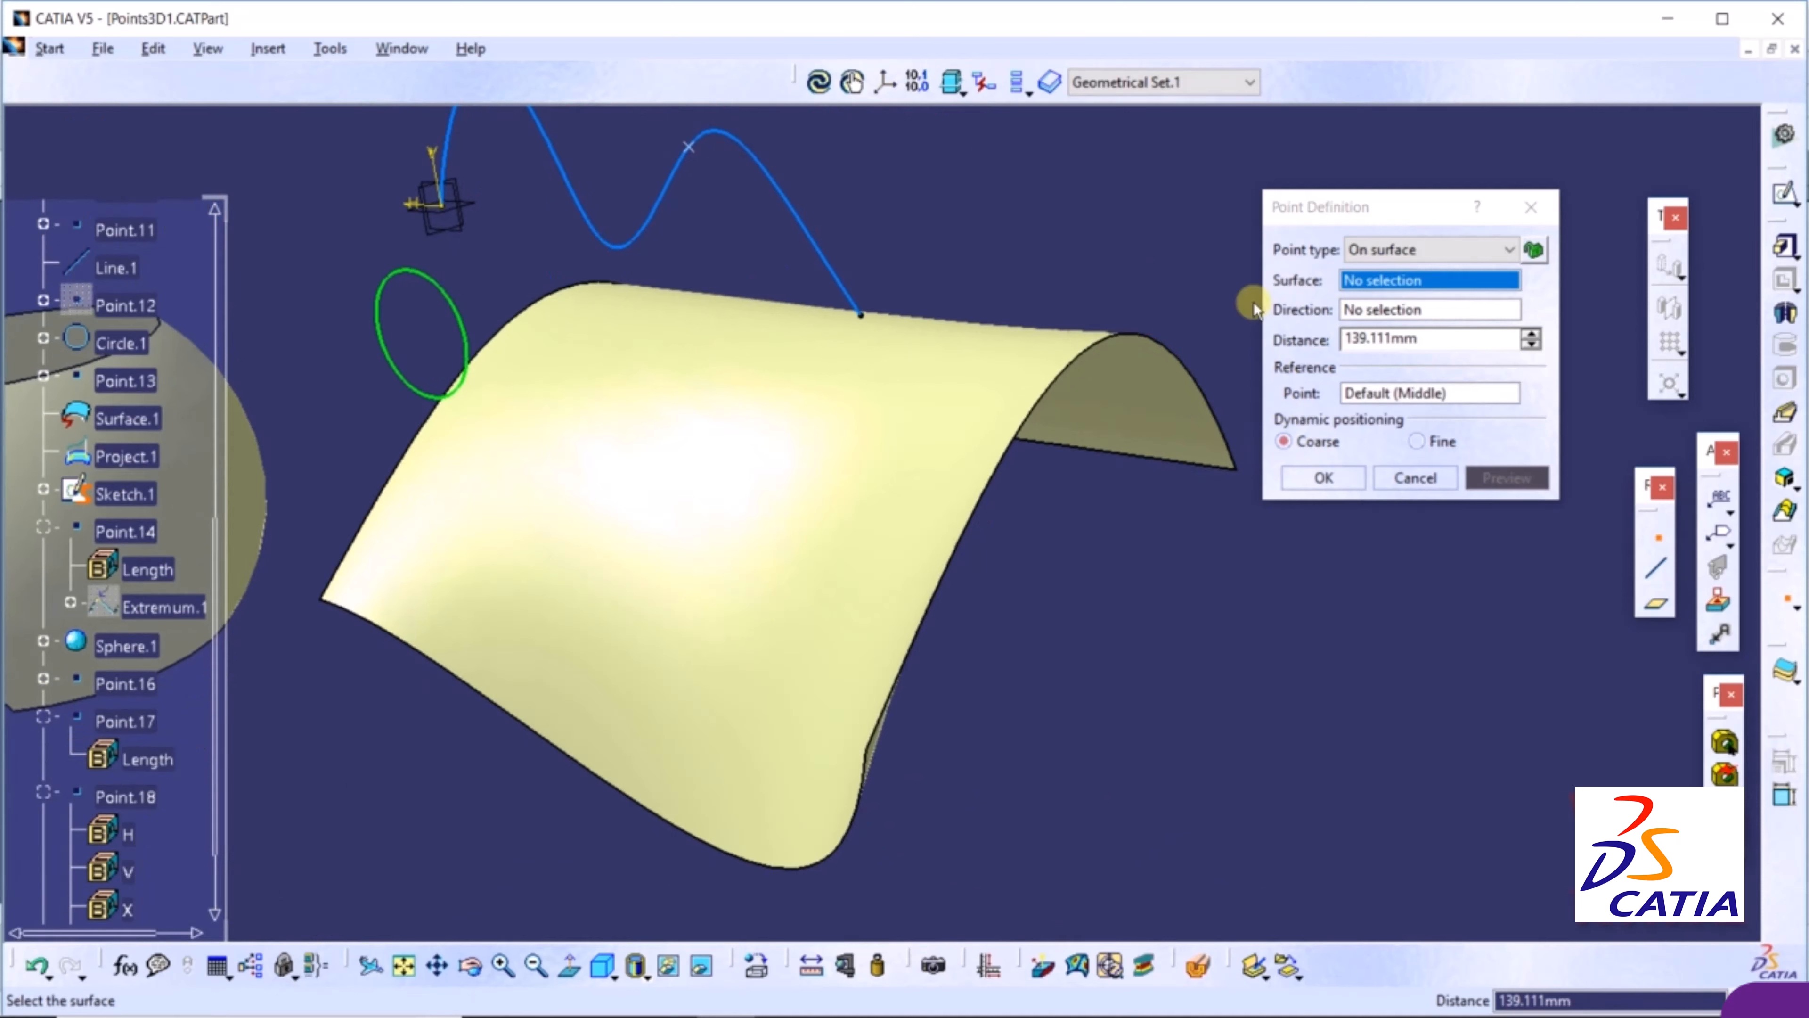
click(732, 433)
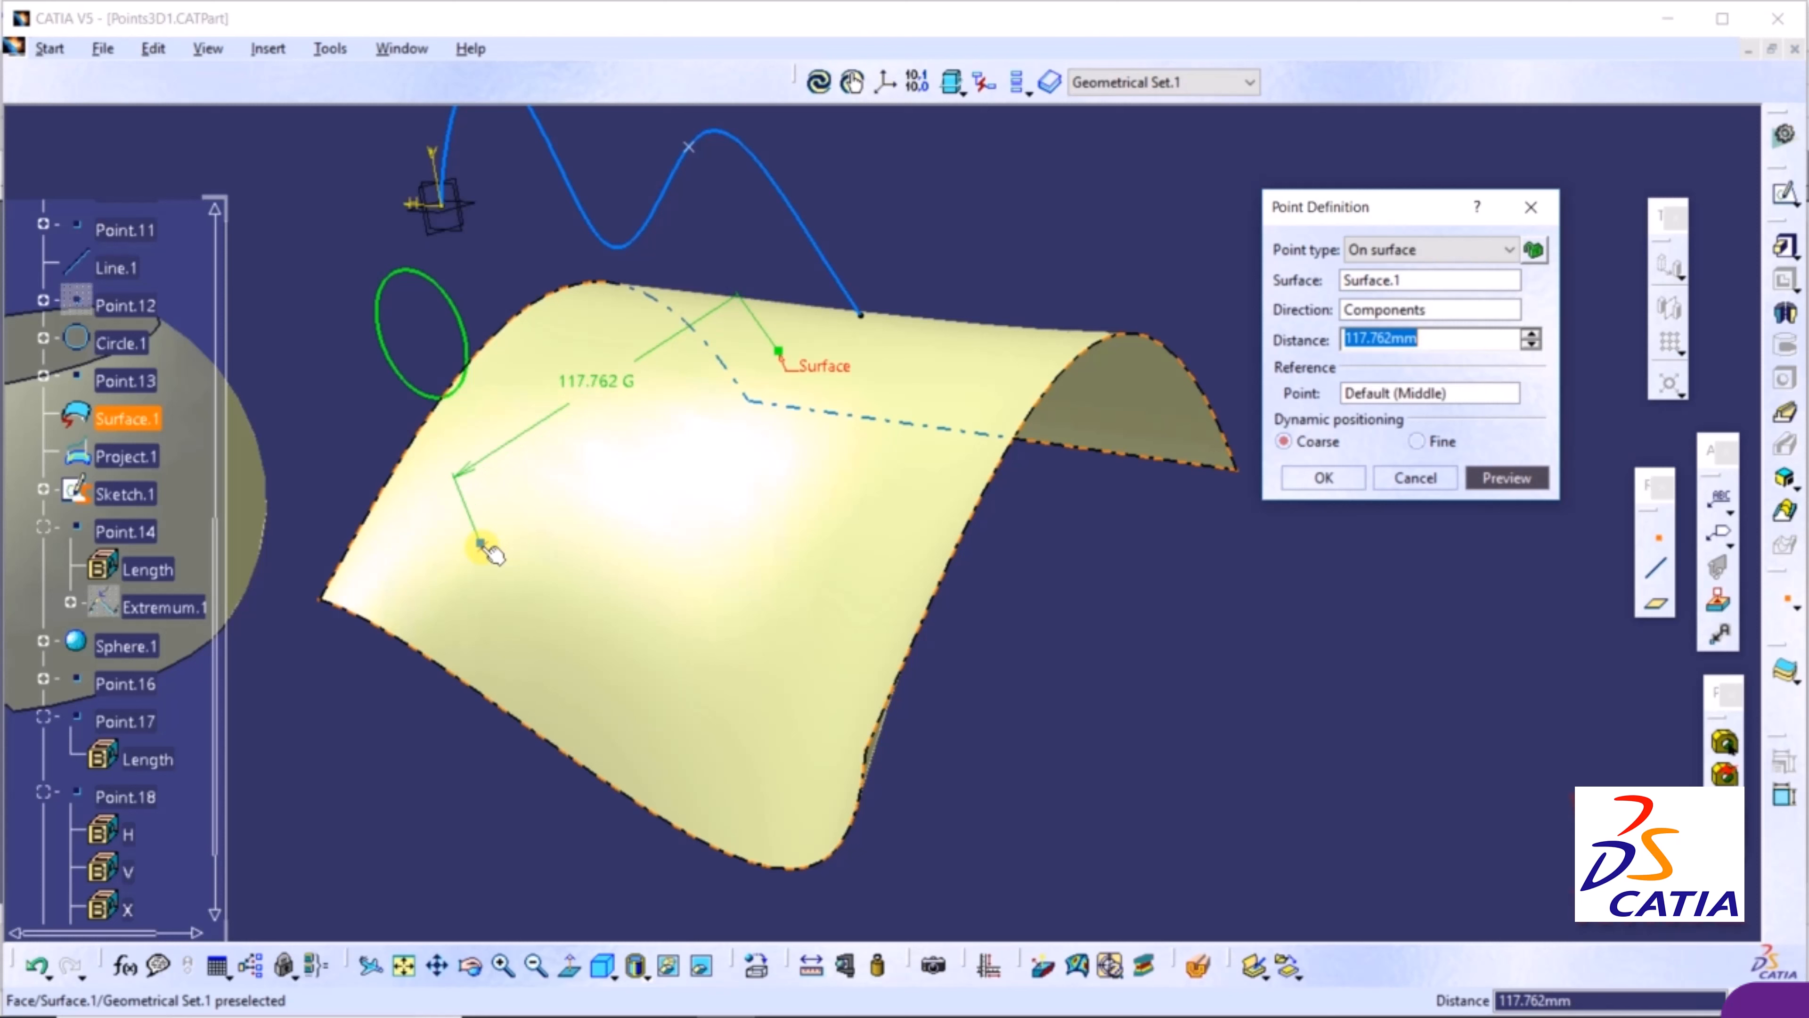
click(484, 546)
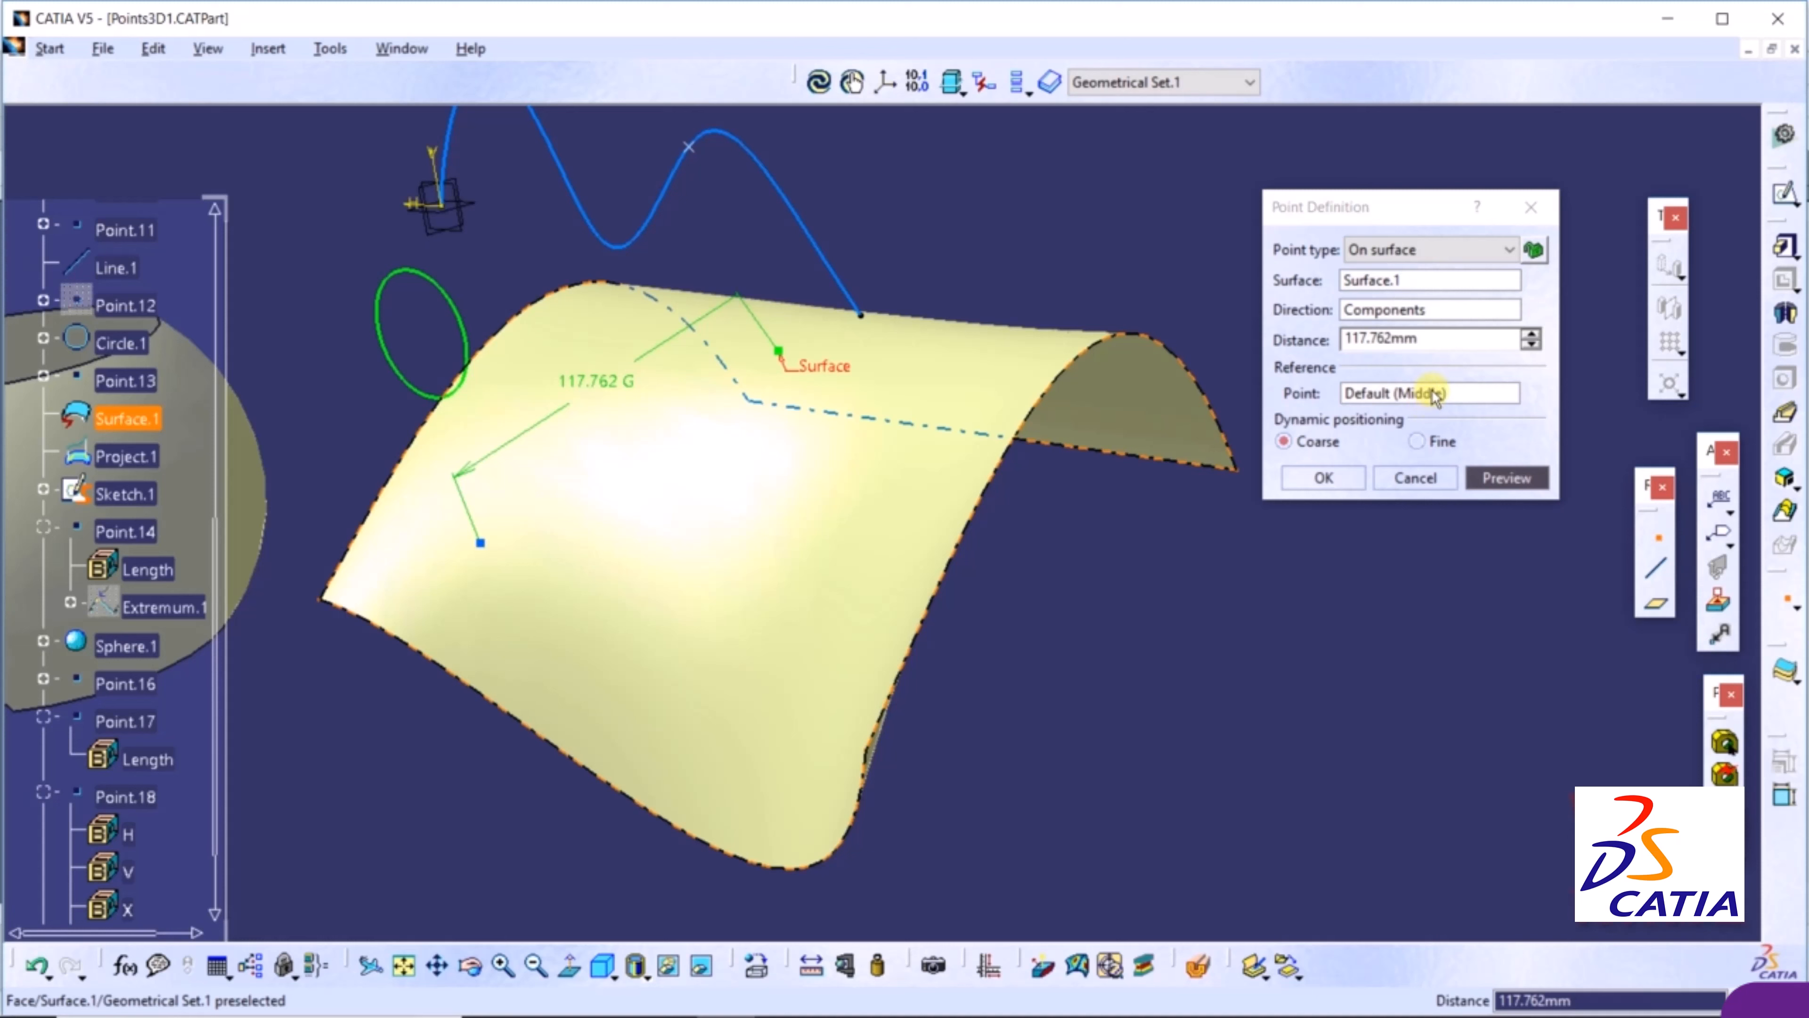
drag(1424, 339, 1287, 339)
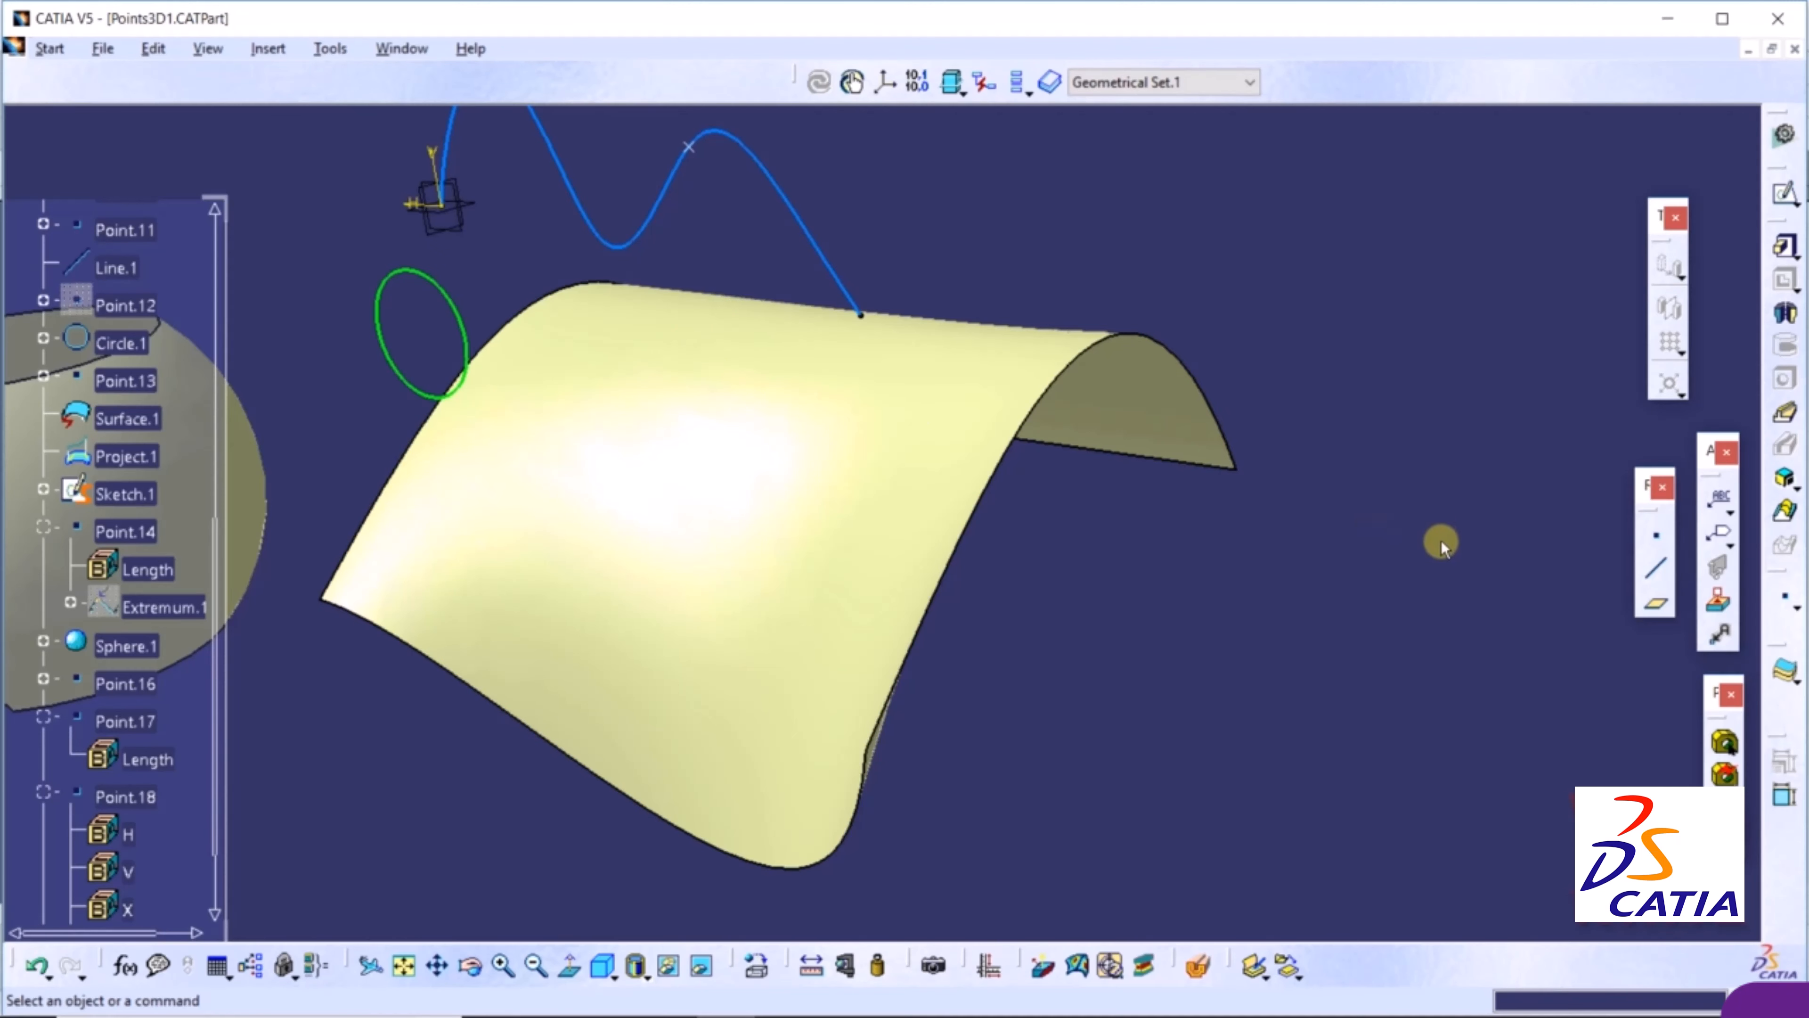
Create a point of type Circle / Sphere / Ellipse center at the centre of the partial sphere surface
click(1653, 540)
click(1394, 251)
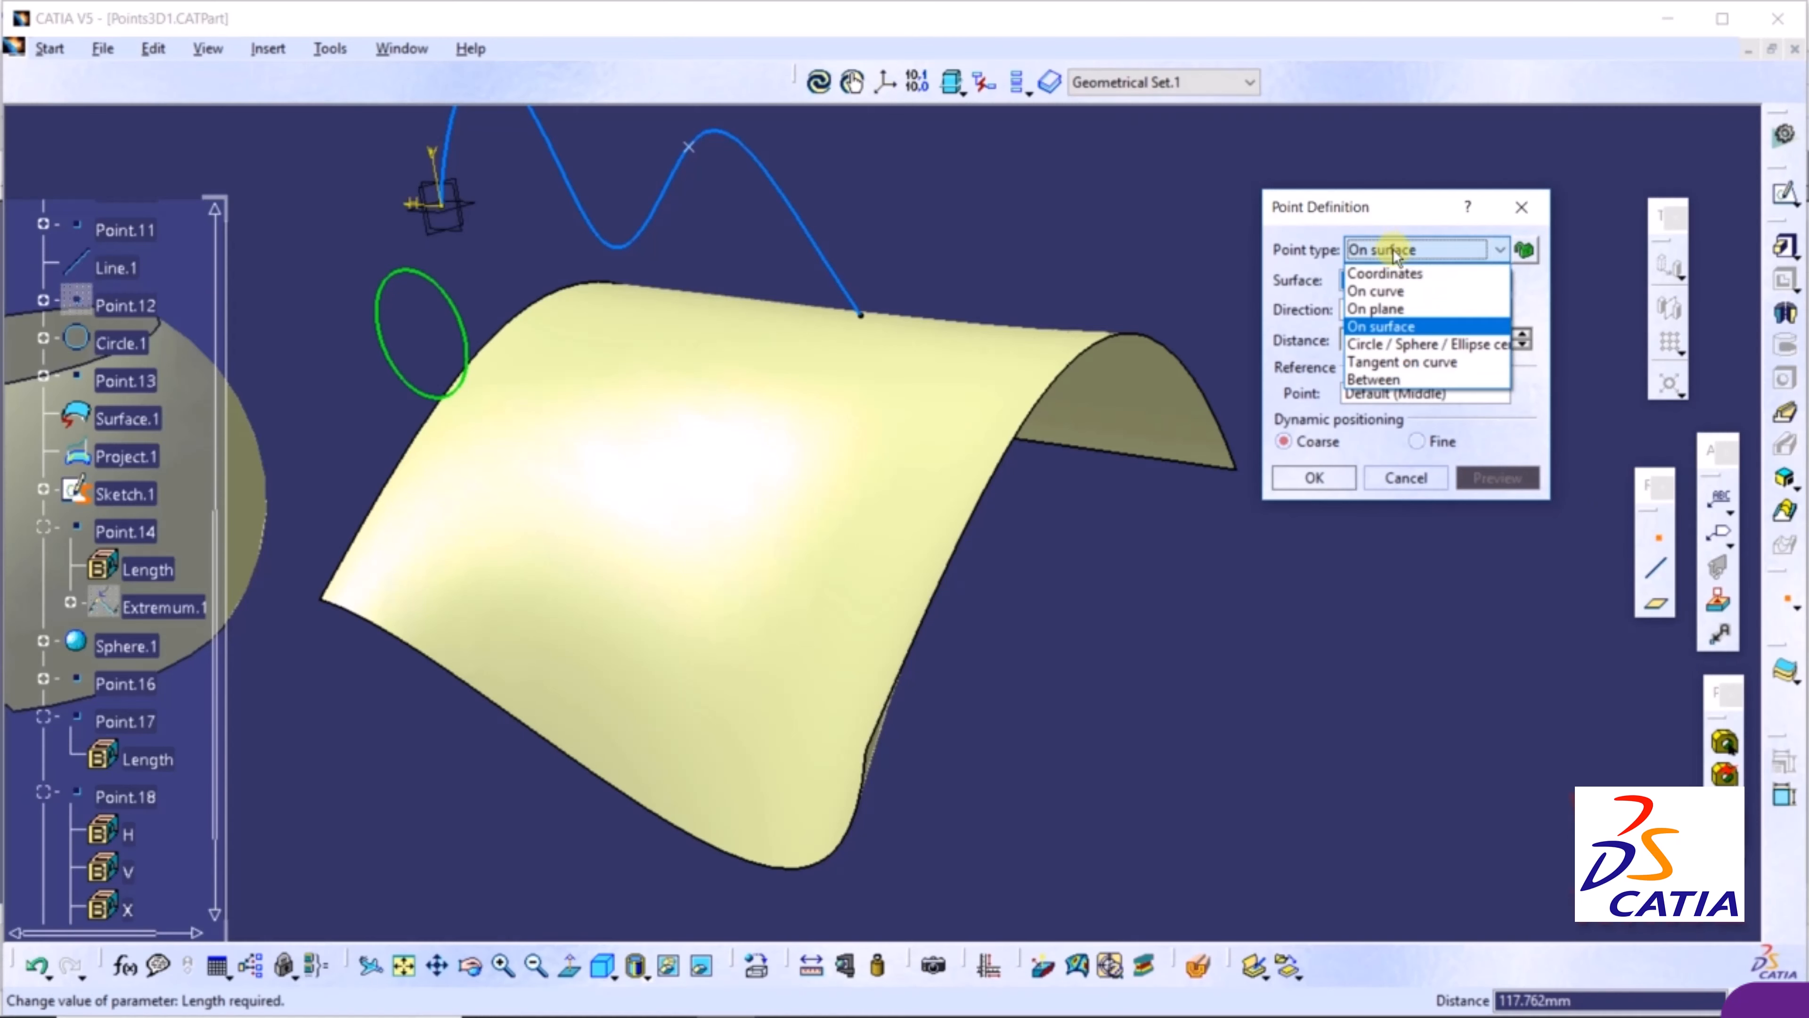
click(1420, 345)
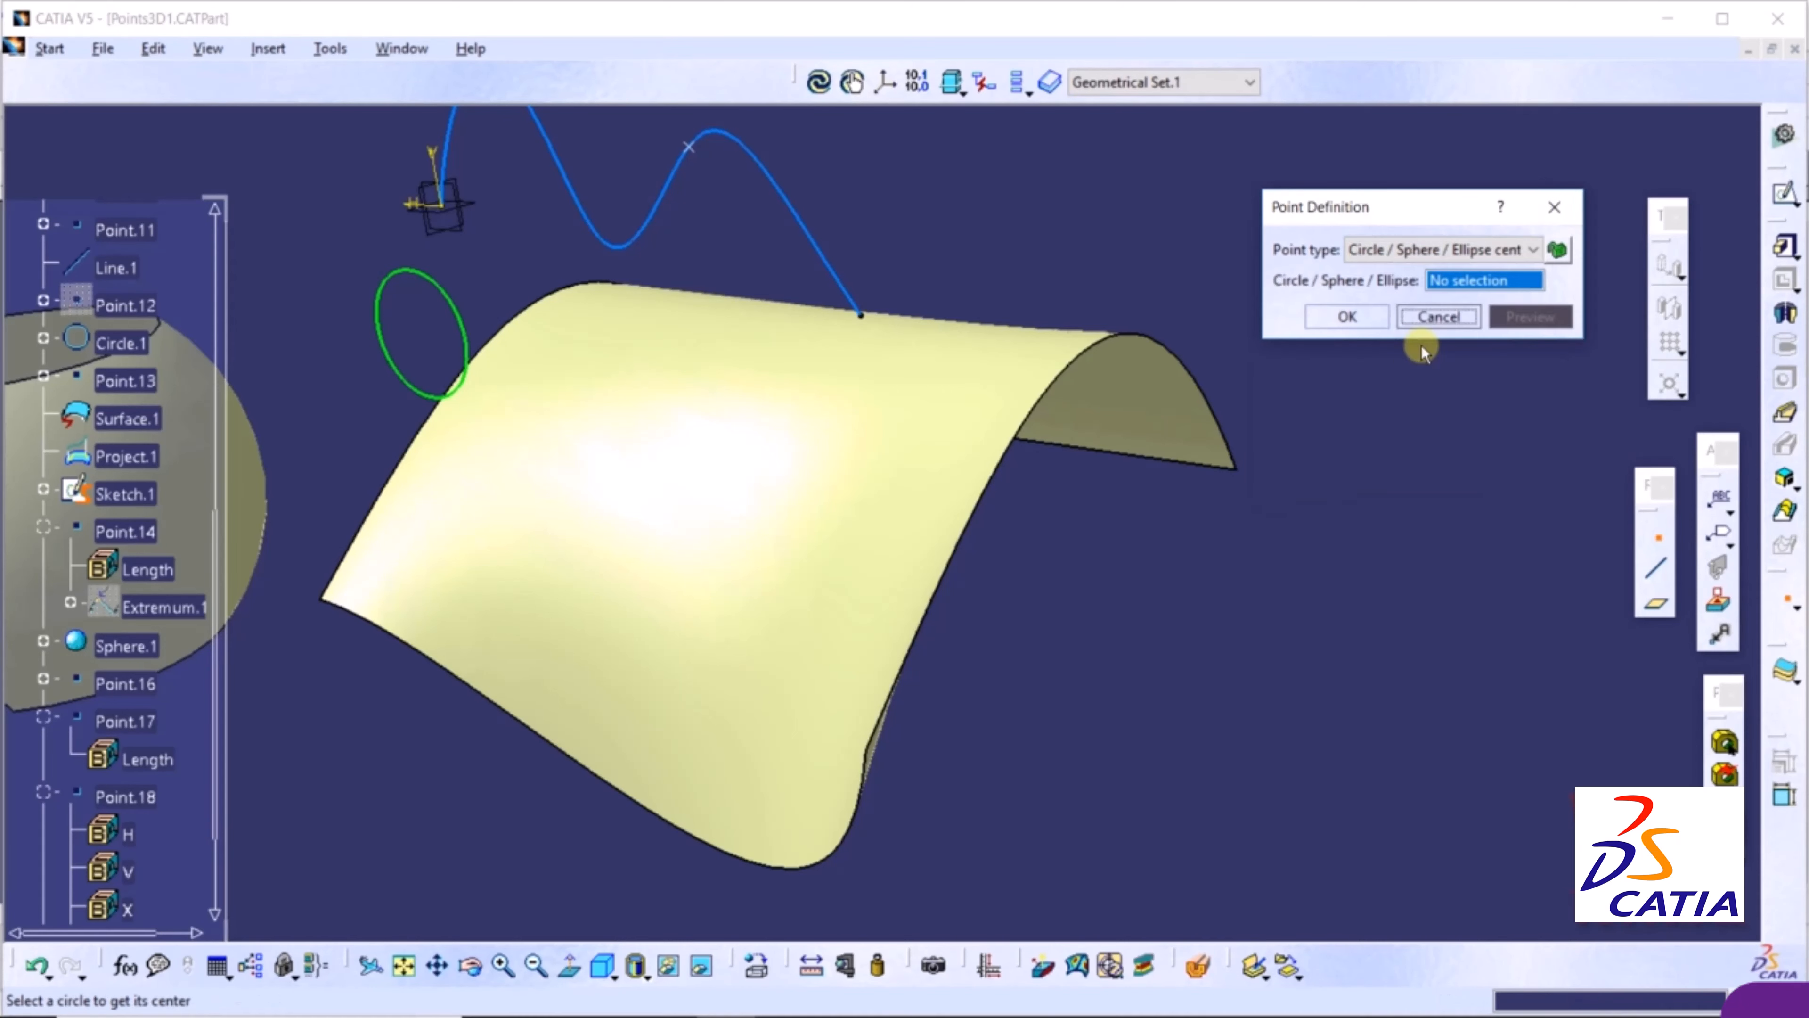
middle_drag(1314, 460, 1275, 490)
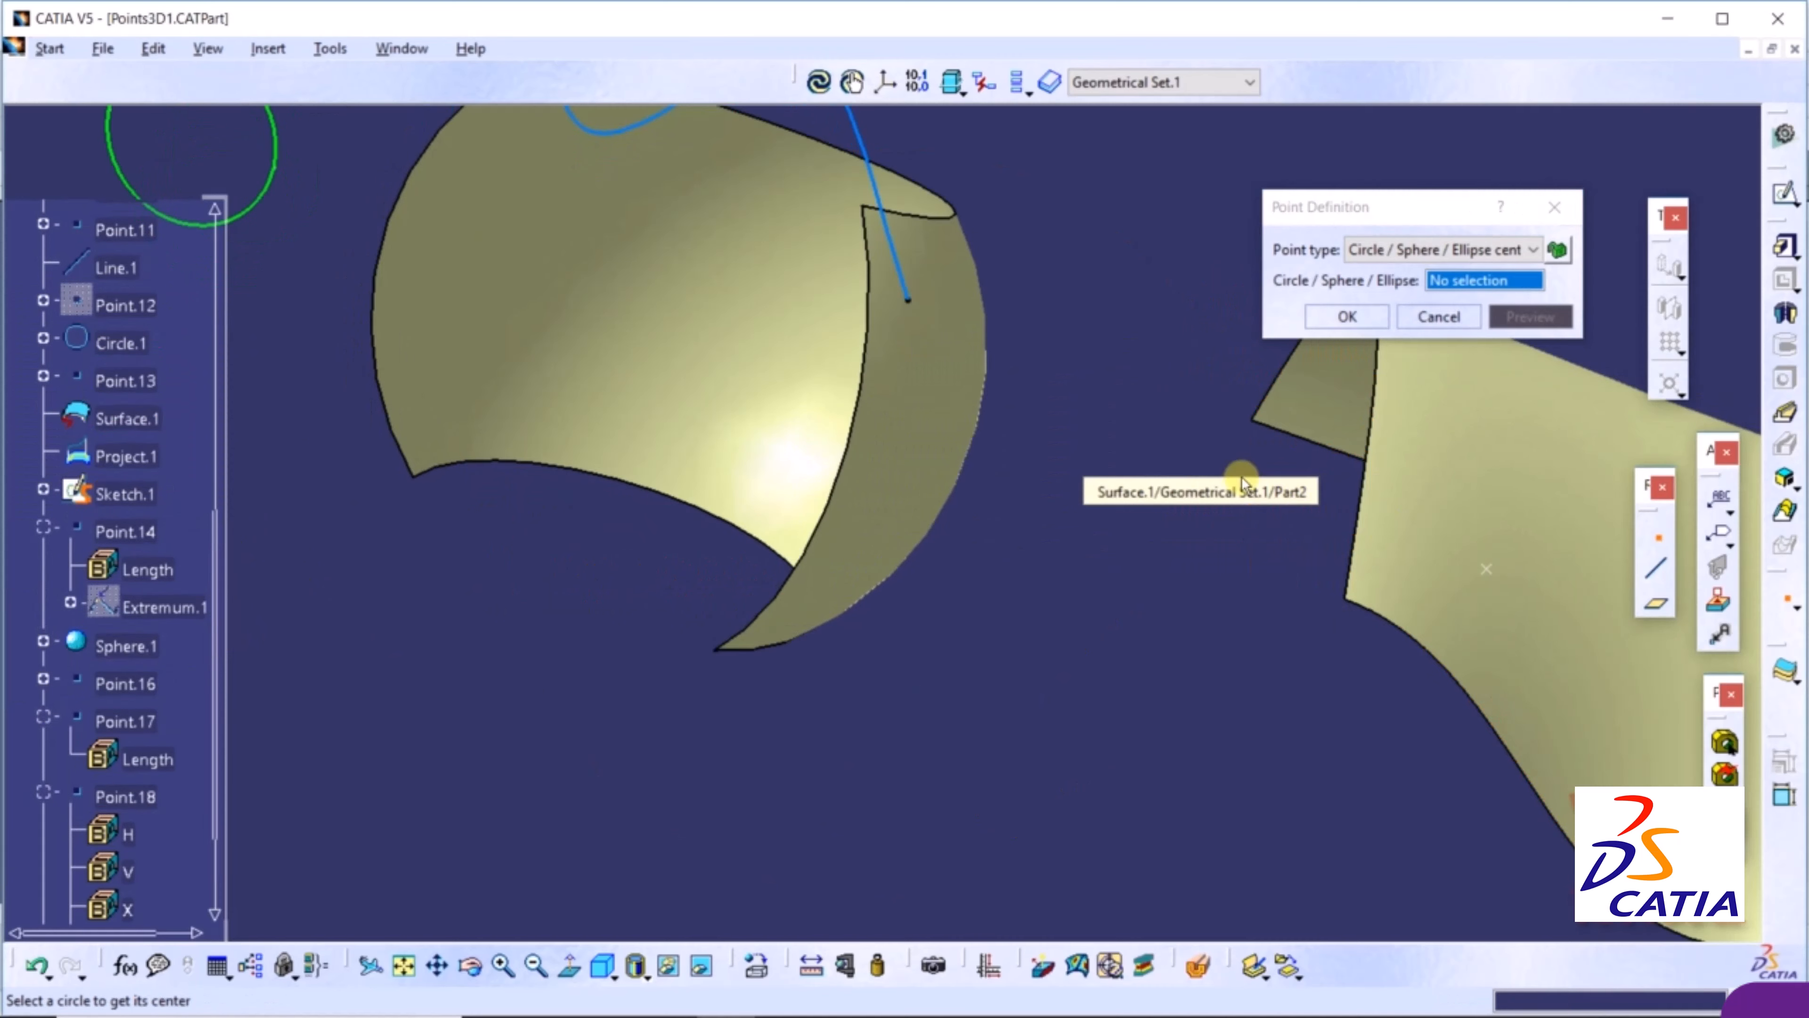
middle_drag(1009, 323, 1053, 368)
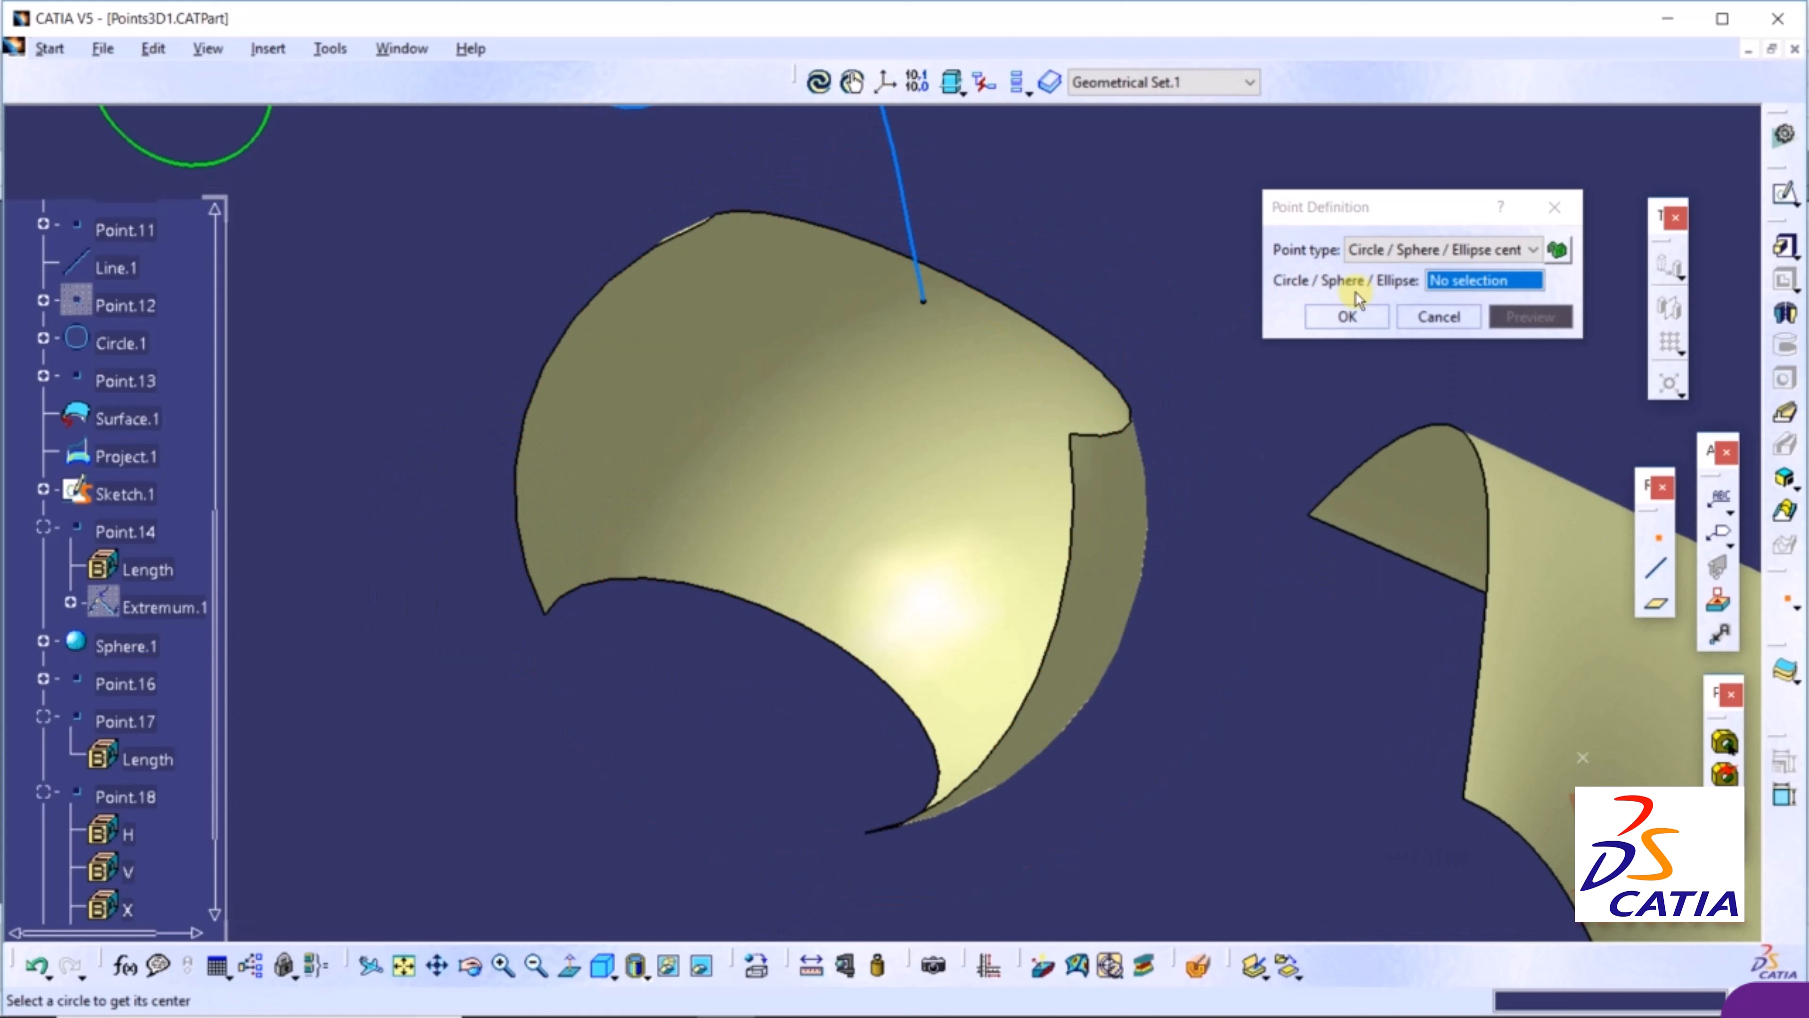
click(776, 356)
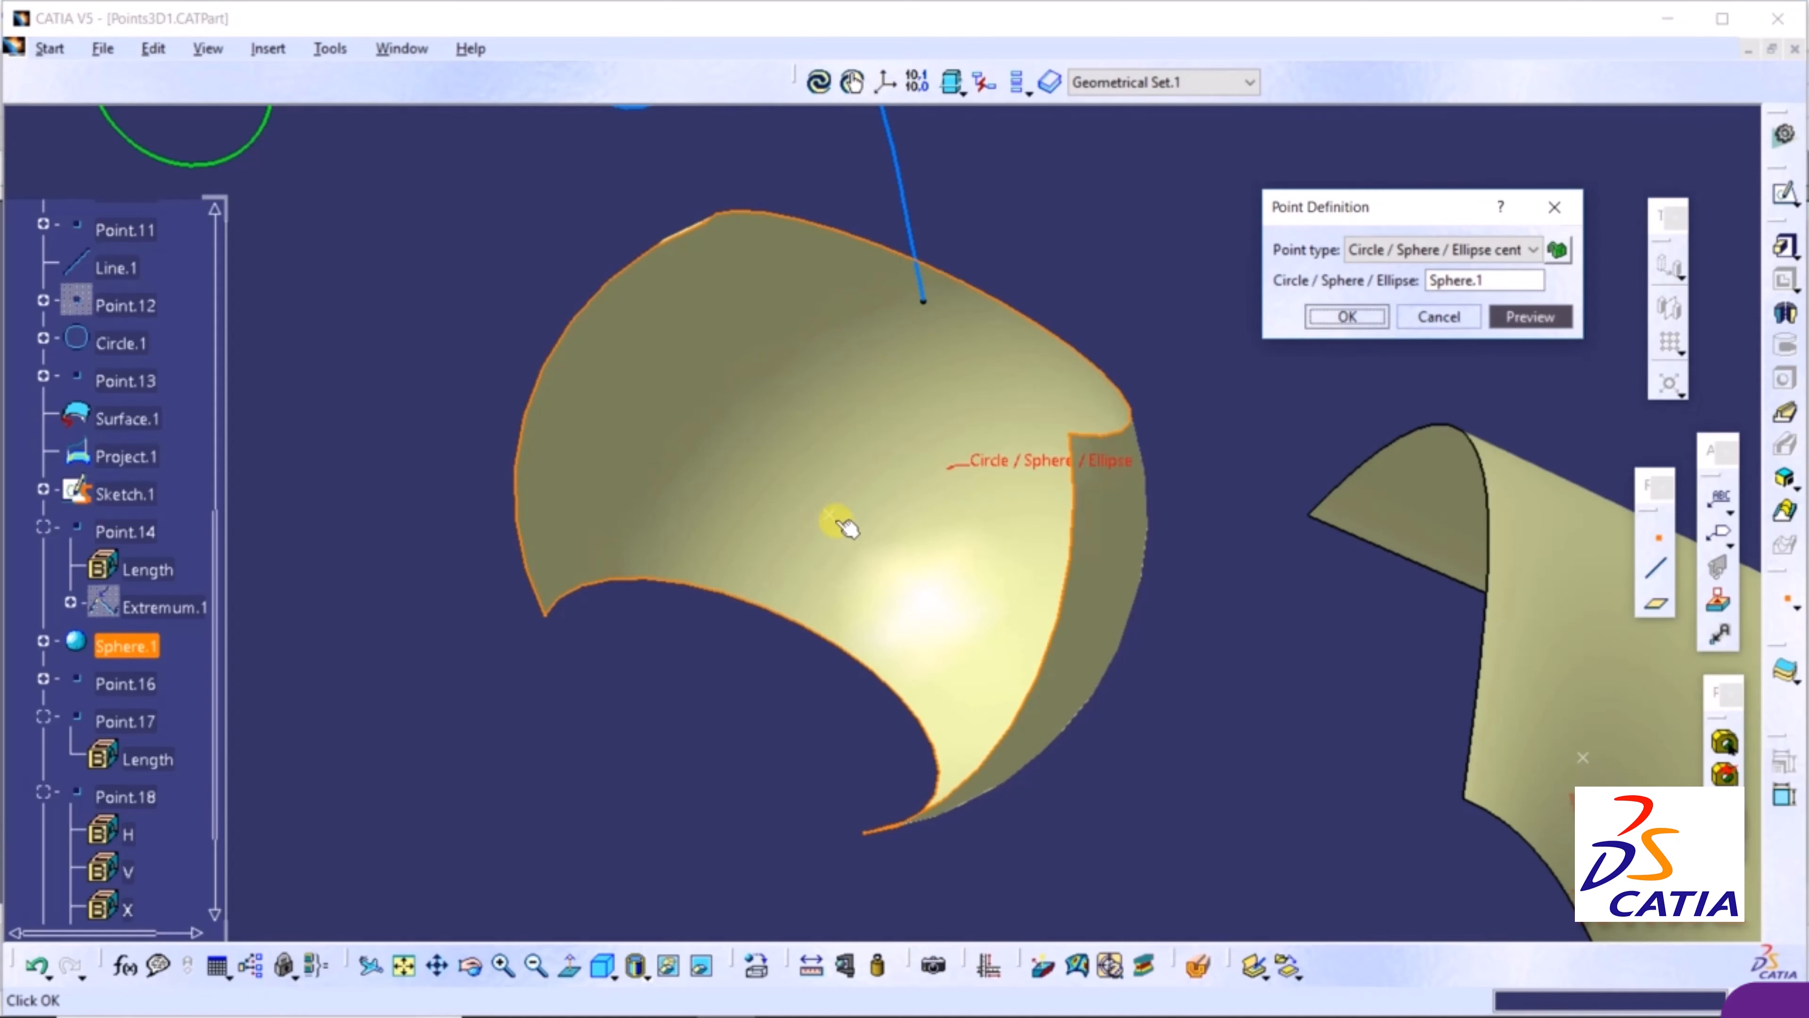
middle_drag(955, 506, 1140, 470)
click(1346, 319)
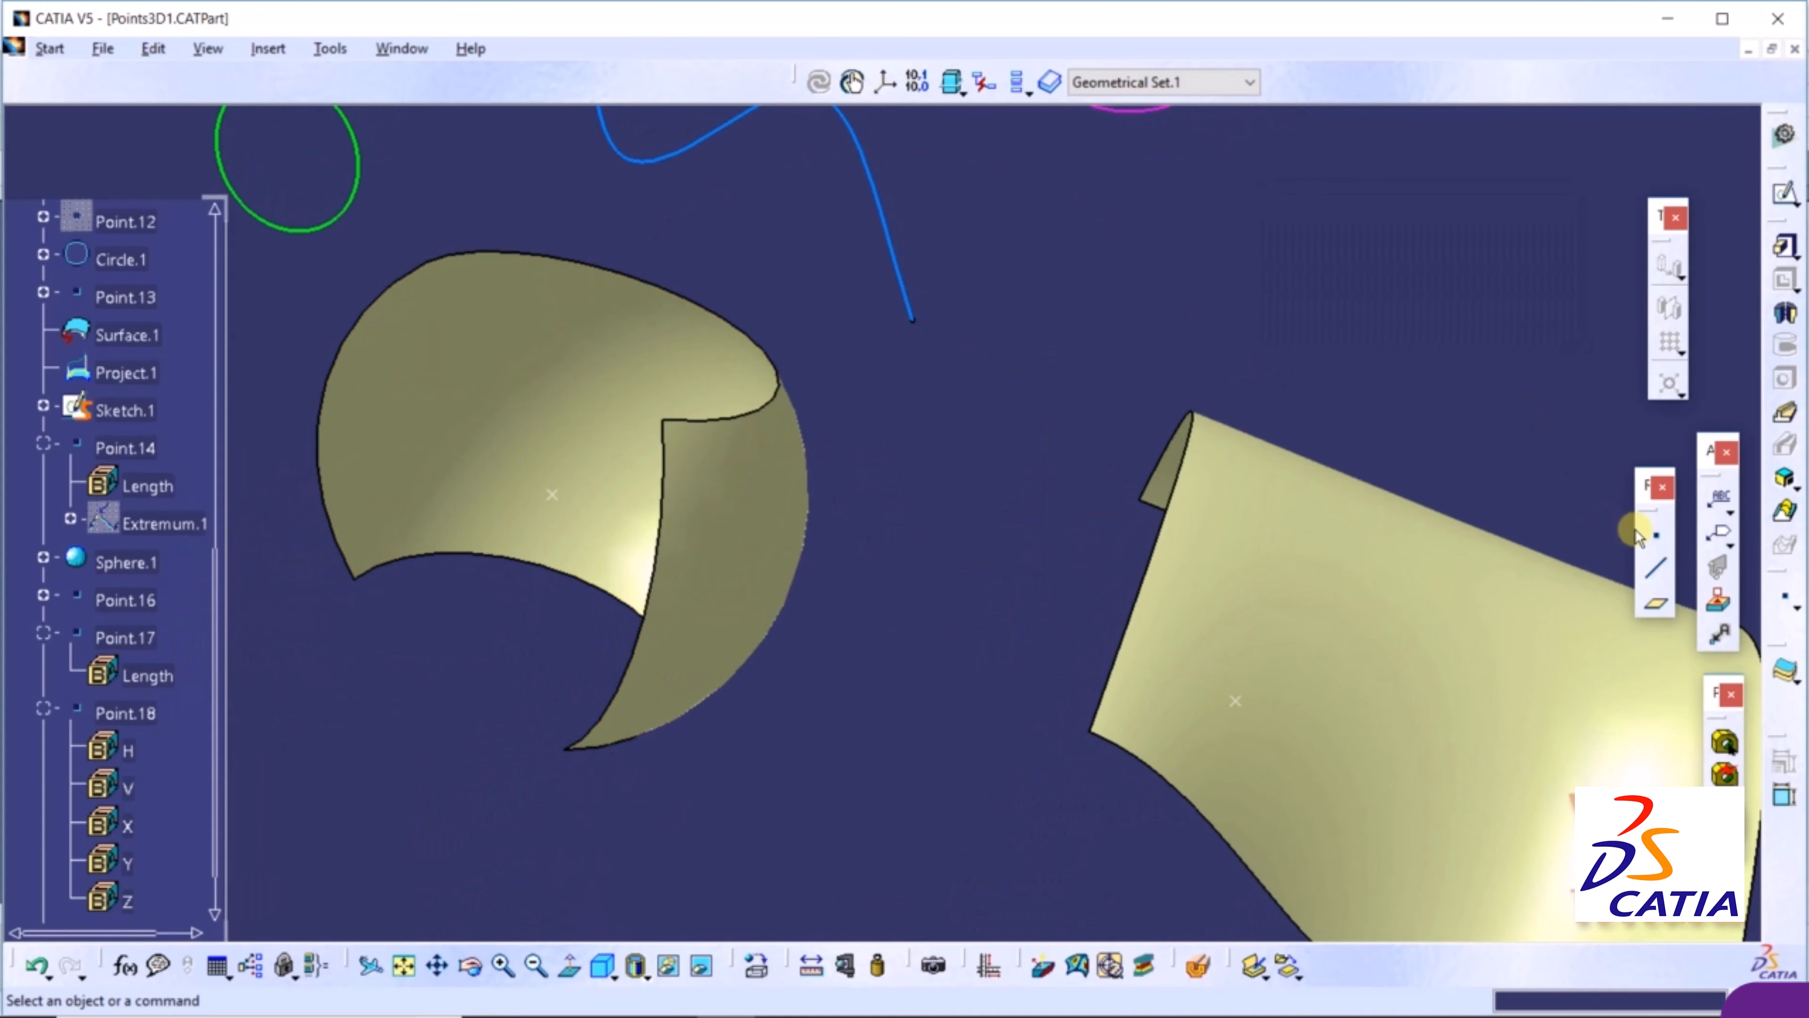
Create a point of type Tangent on curve on the wavy projected curve, using the straight line as direction
click(1651, 540)
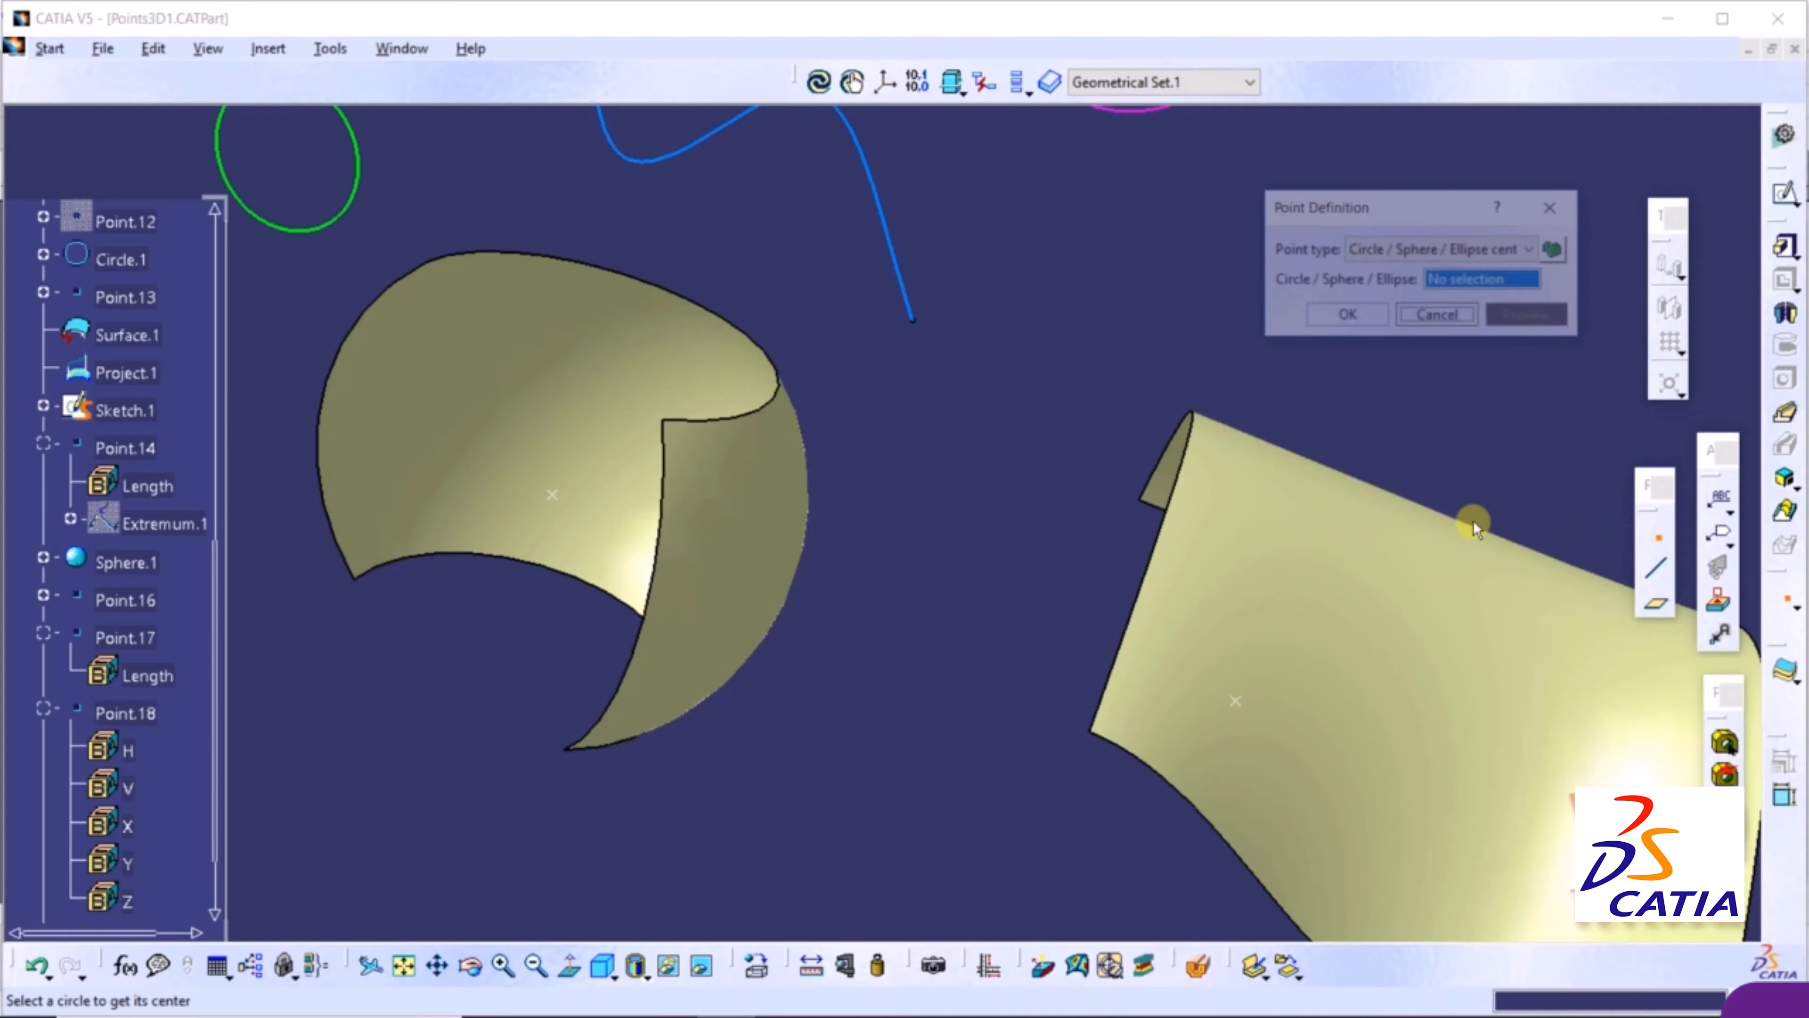
click(1399, 251)
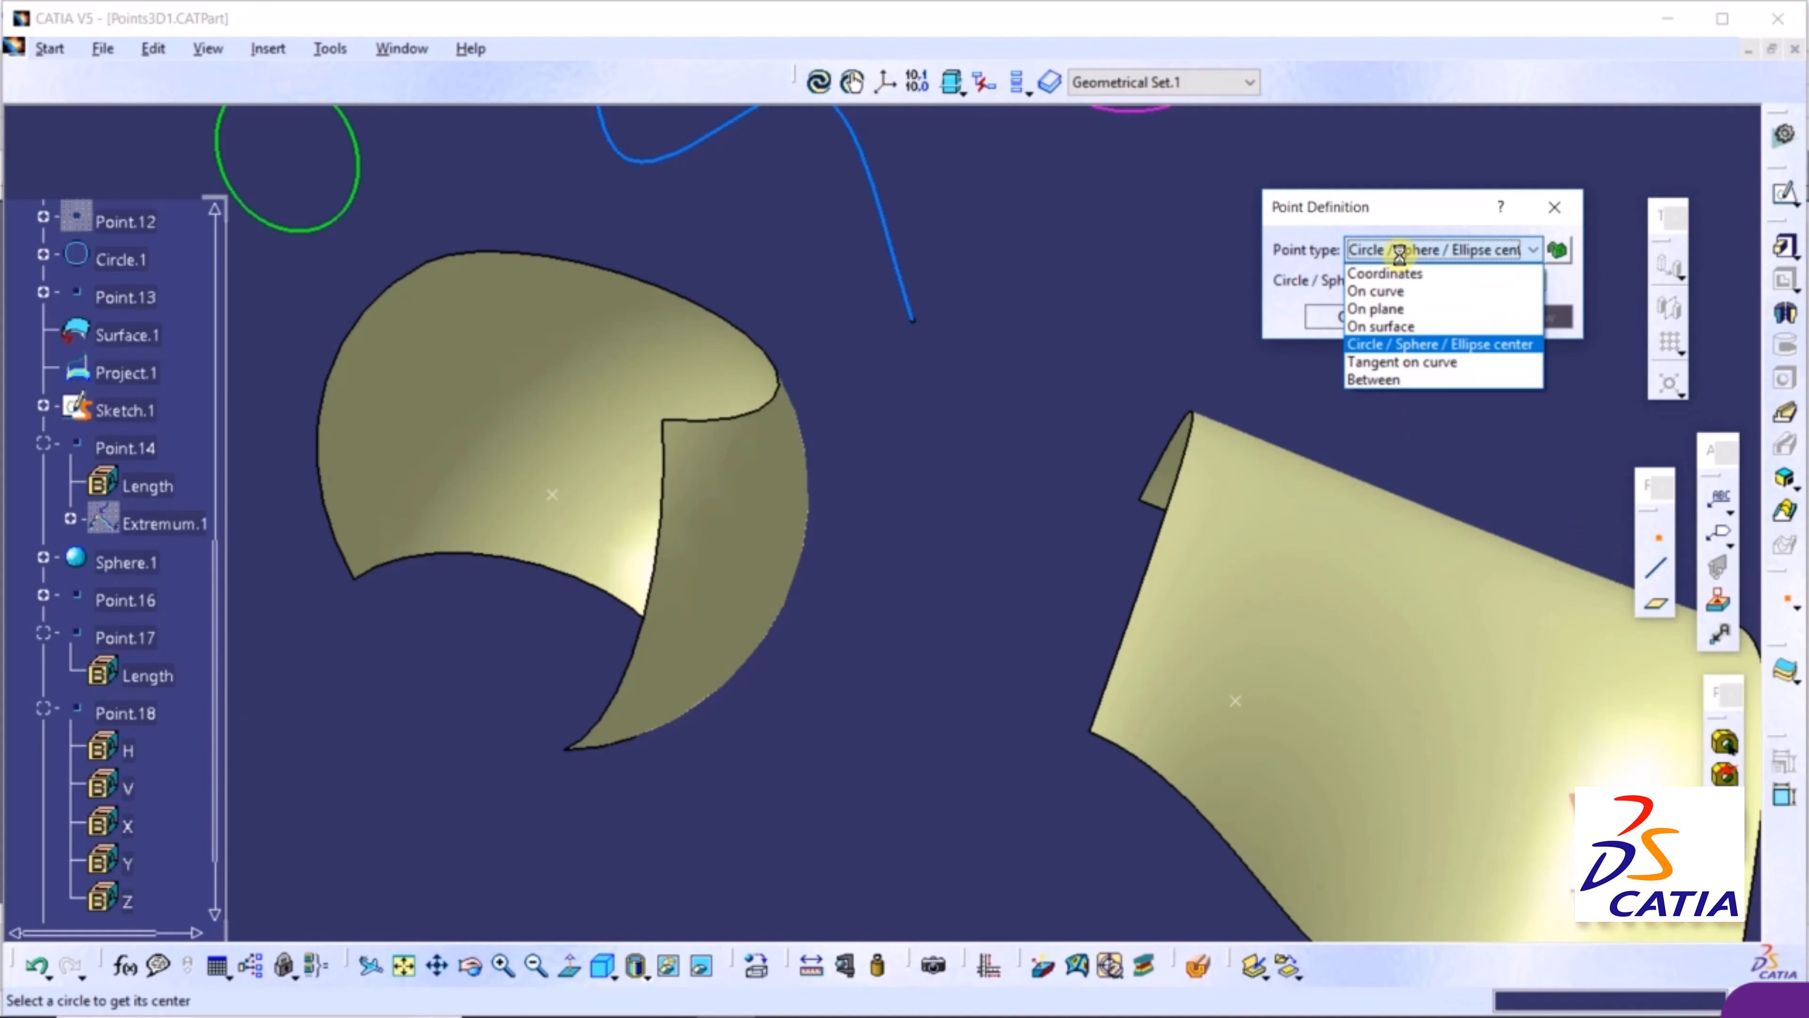
click(1395, 363)
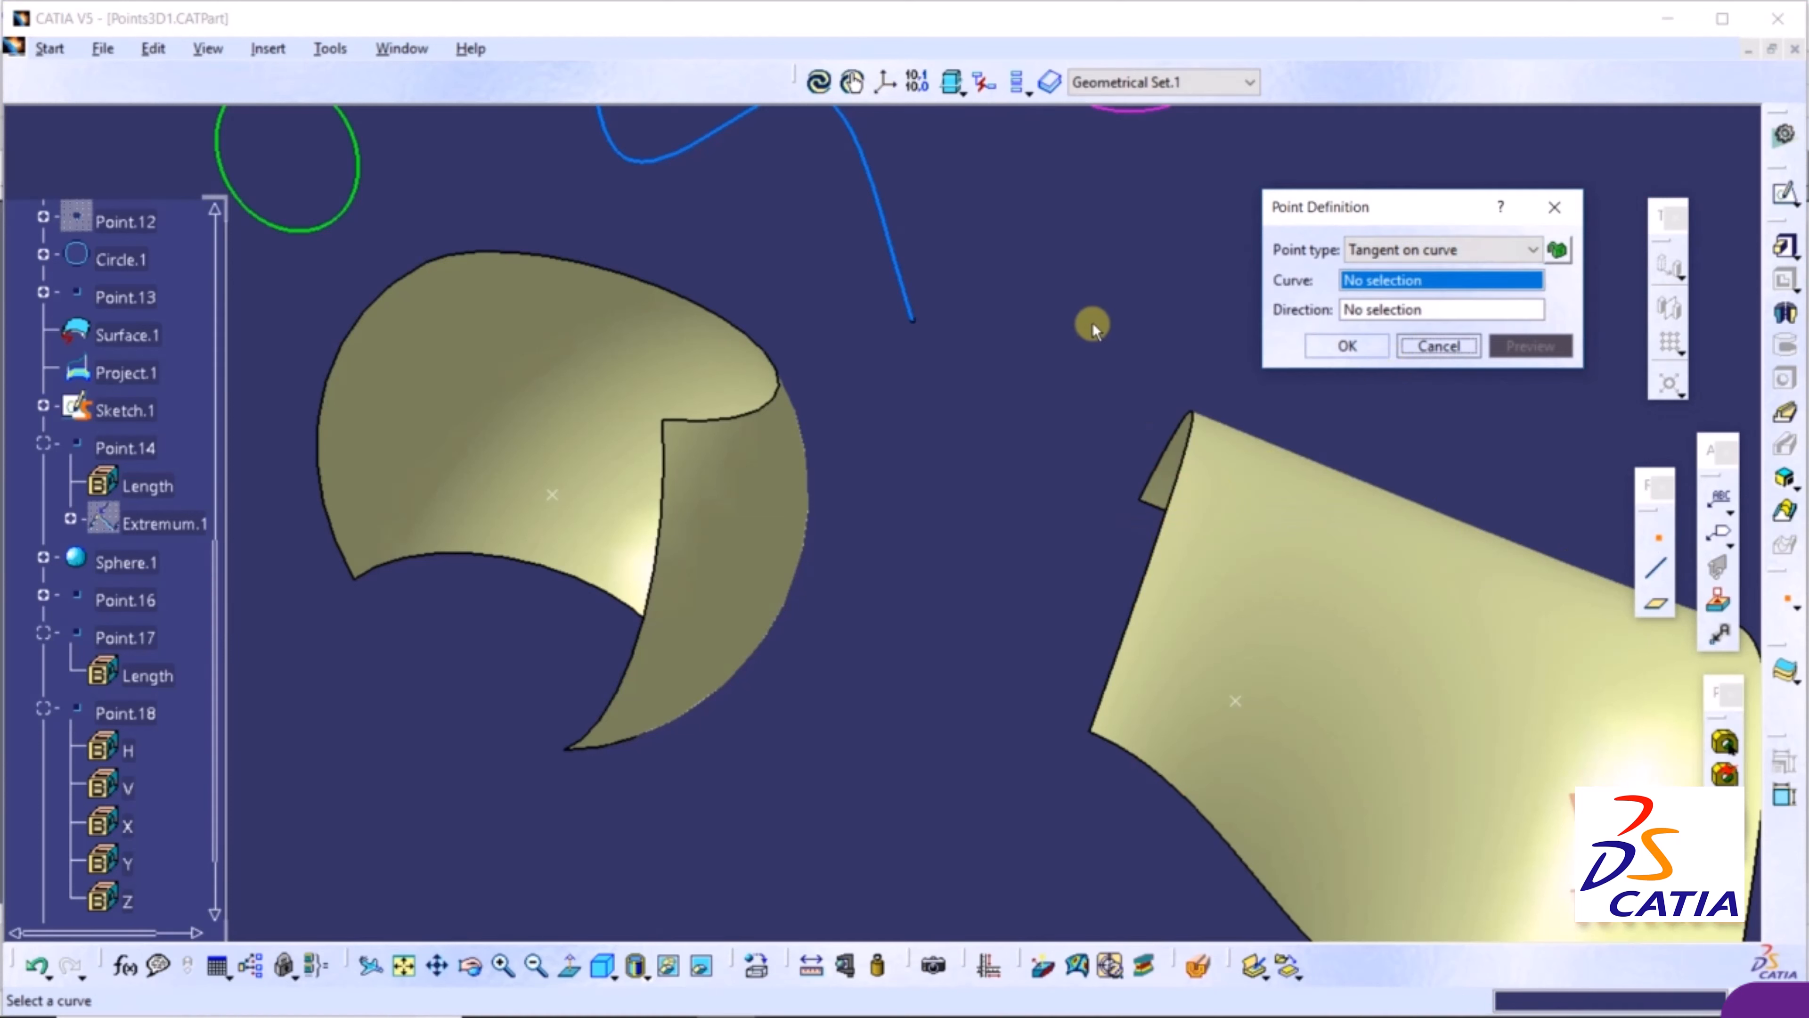
middle_drag(995, 306, 1009, 792)
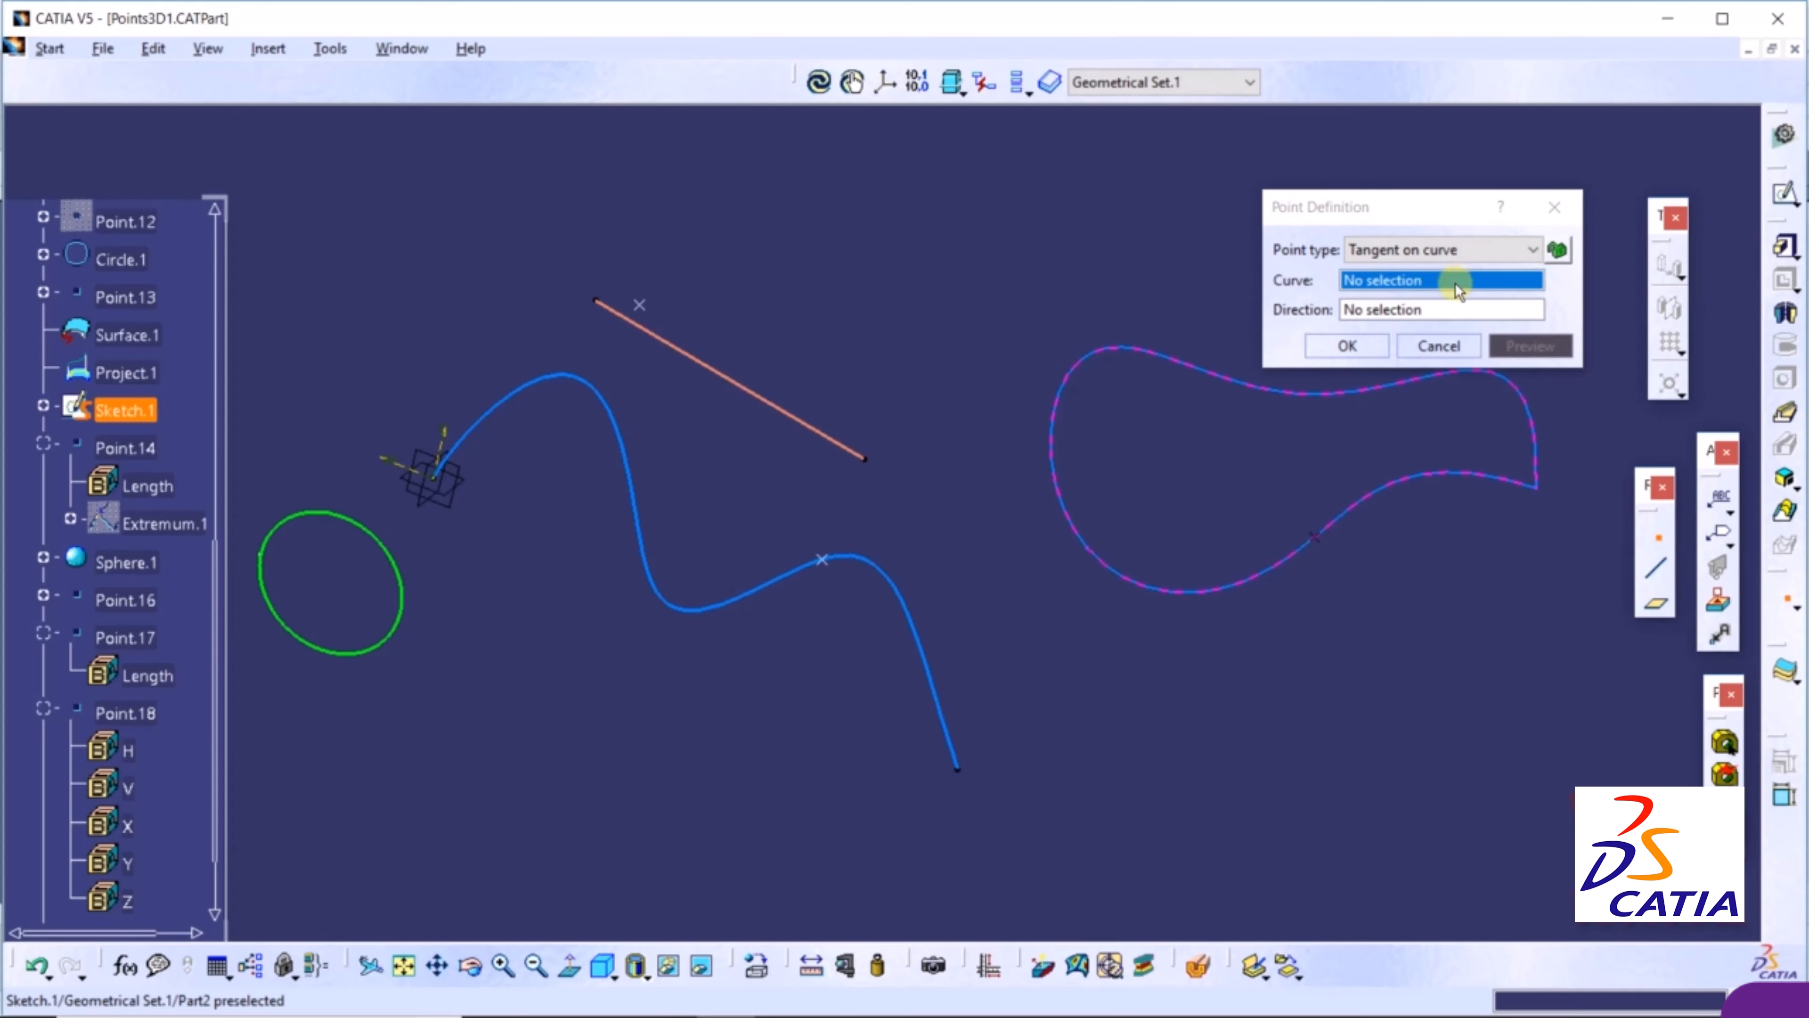
click(631, 506)
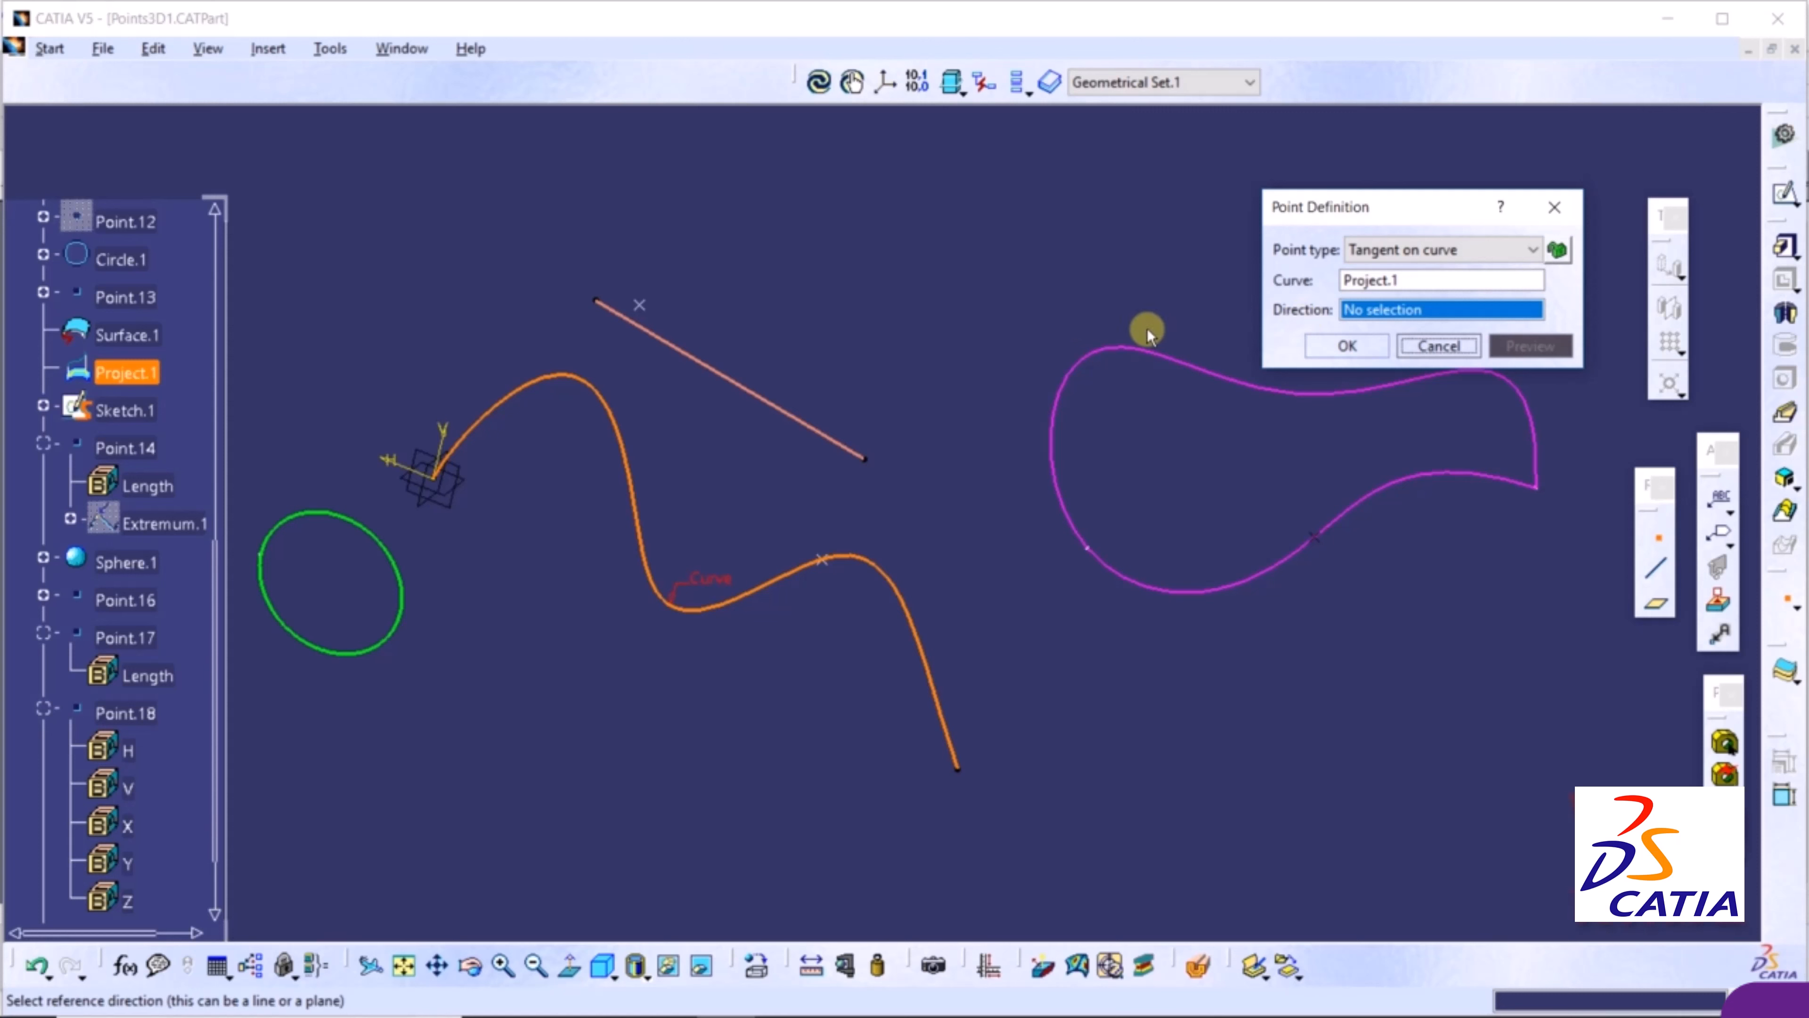
click(701, 369)
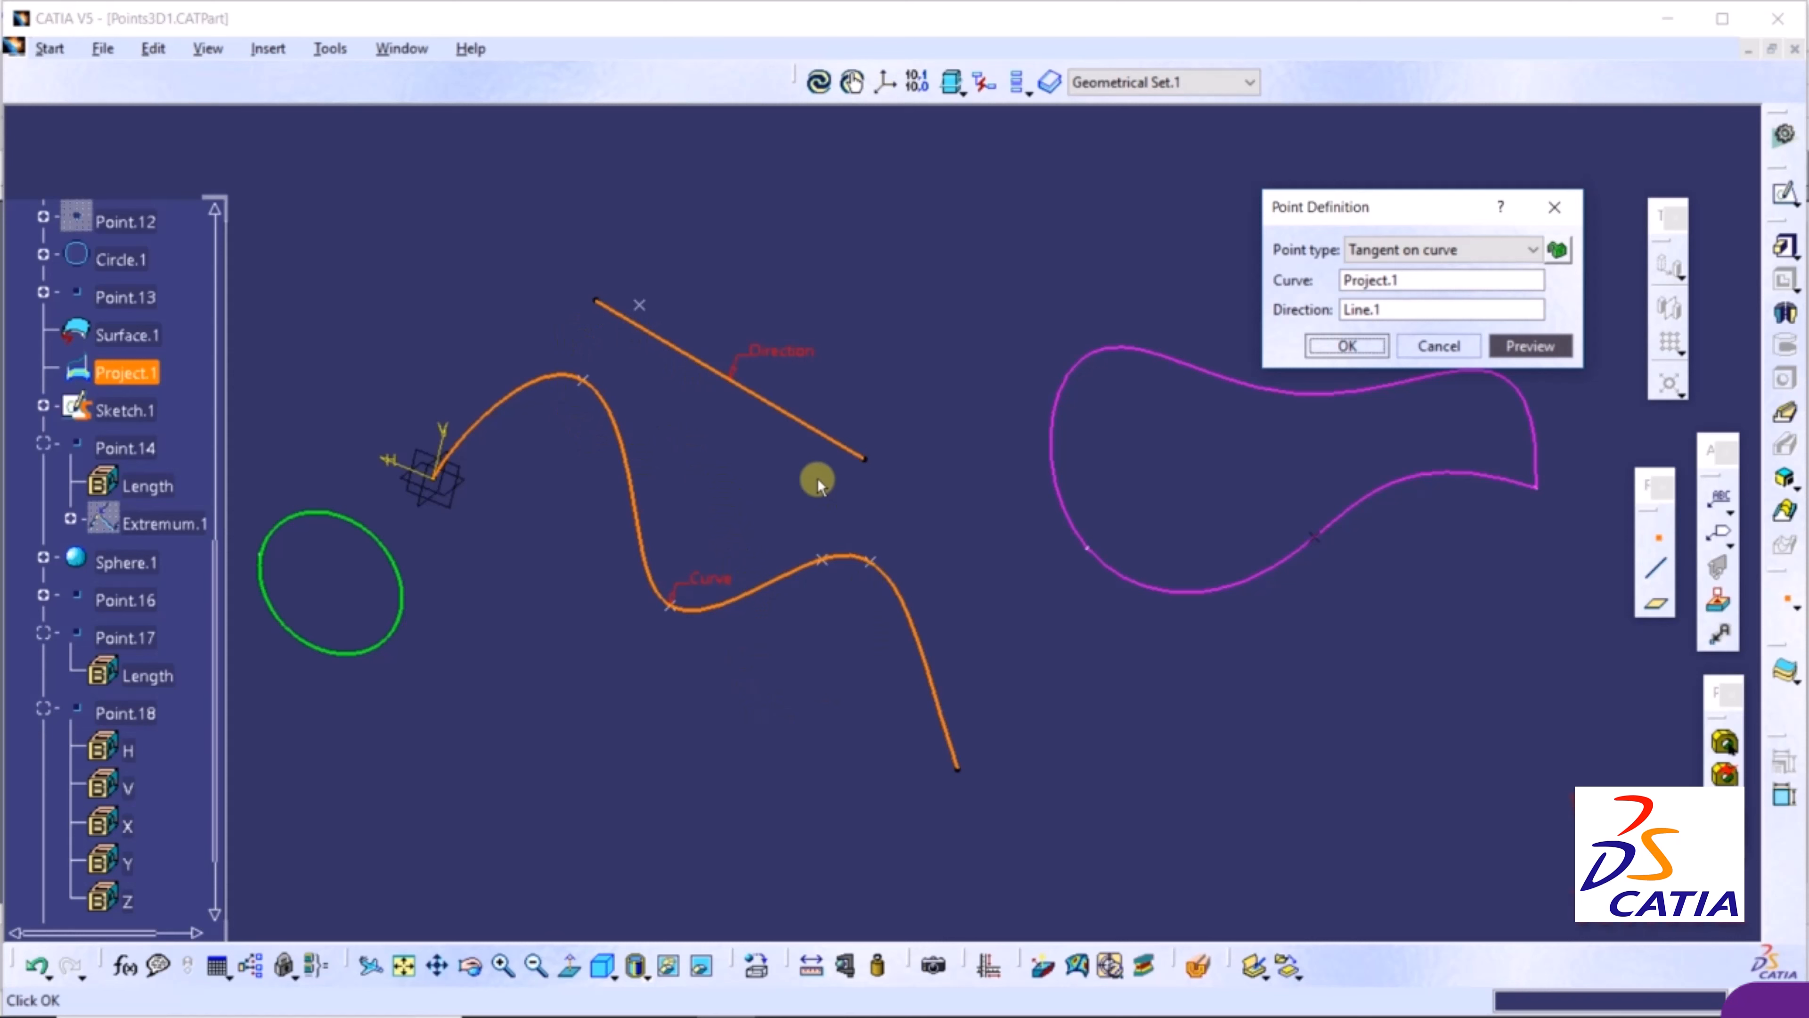
middle_drag(761, 445, 800, 363)
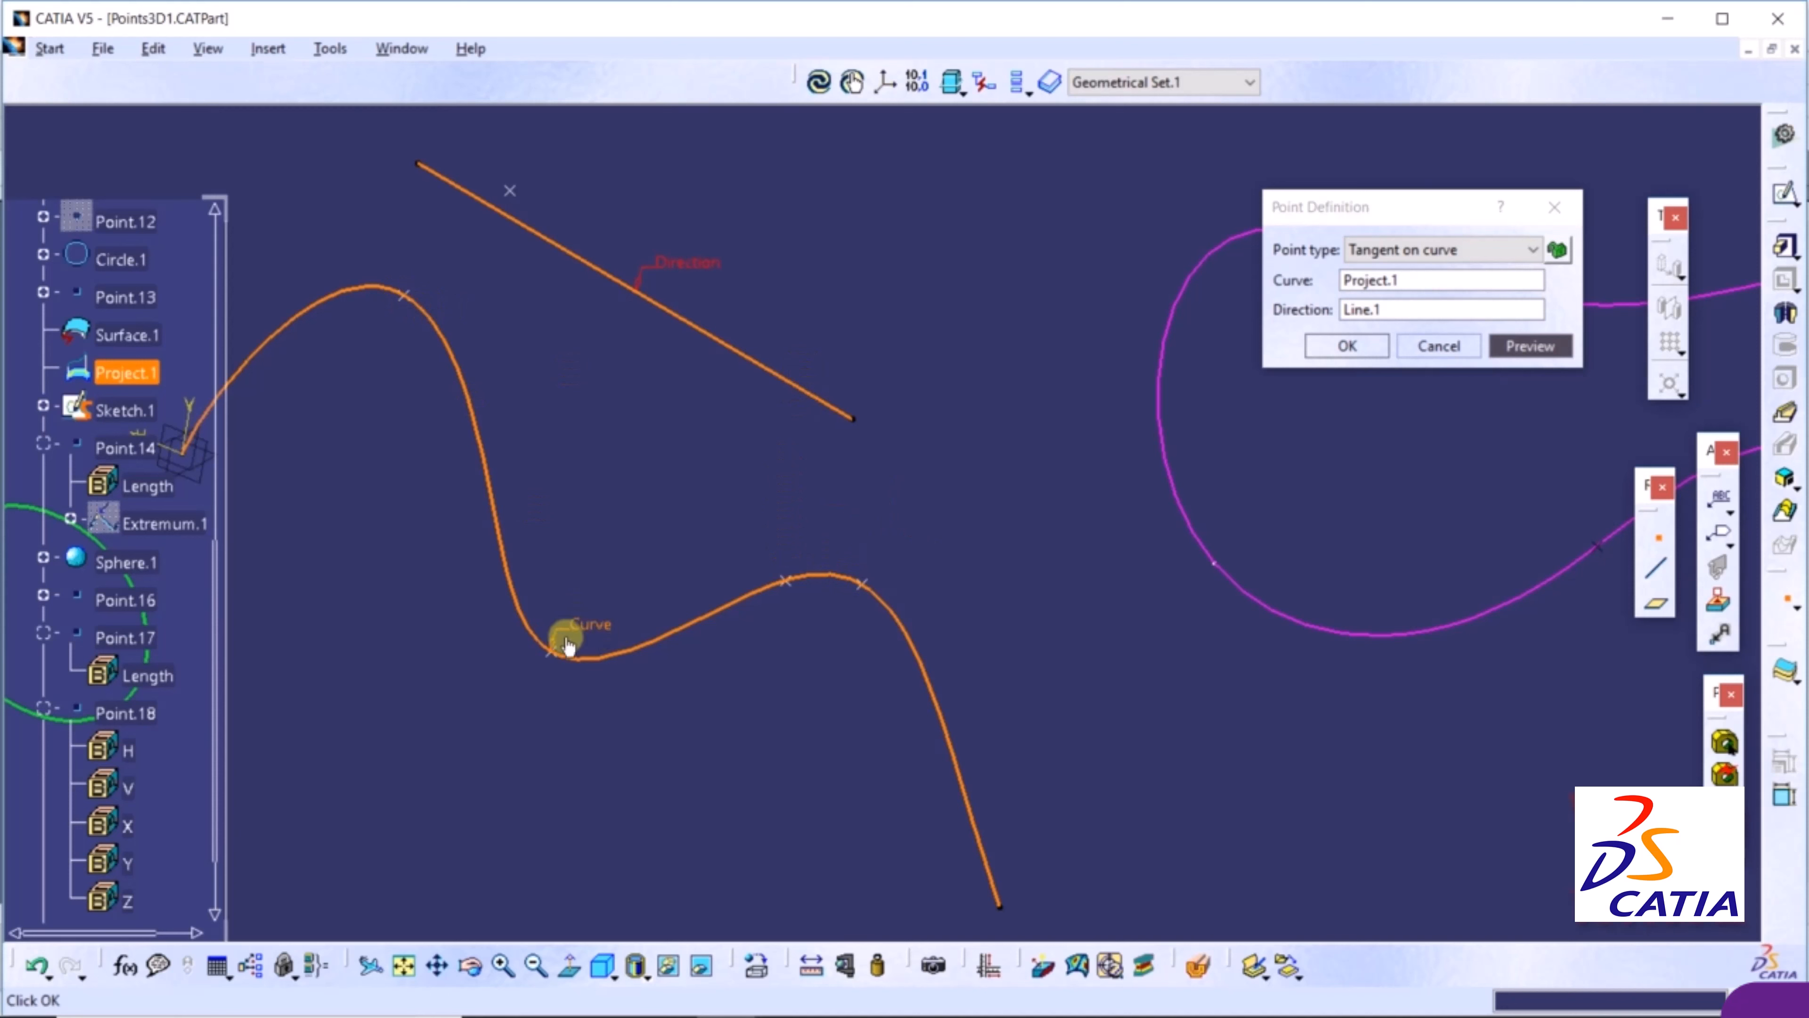
scroll(592, 653, up, 1)
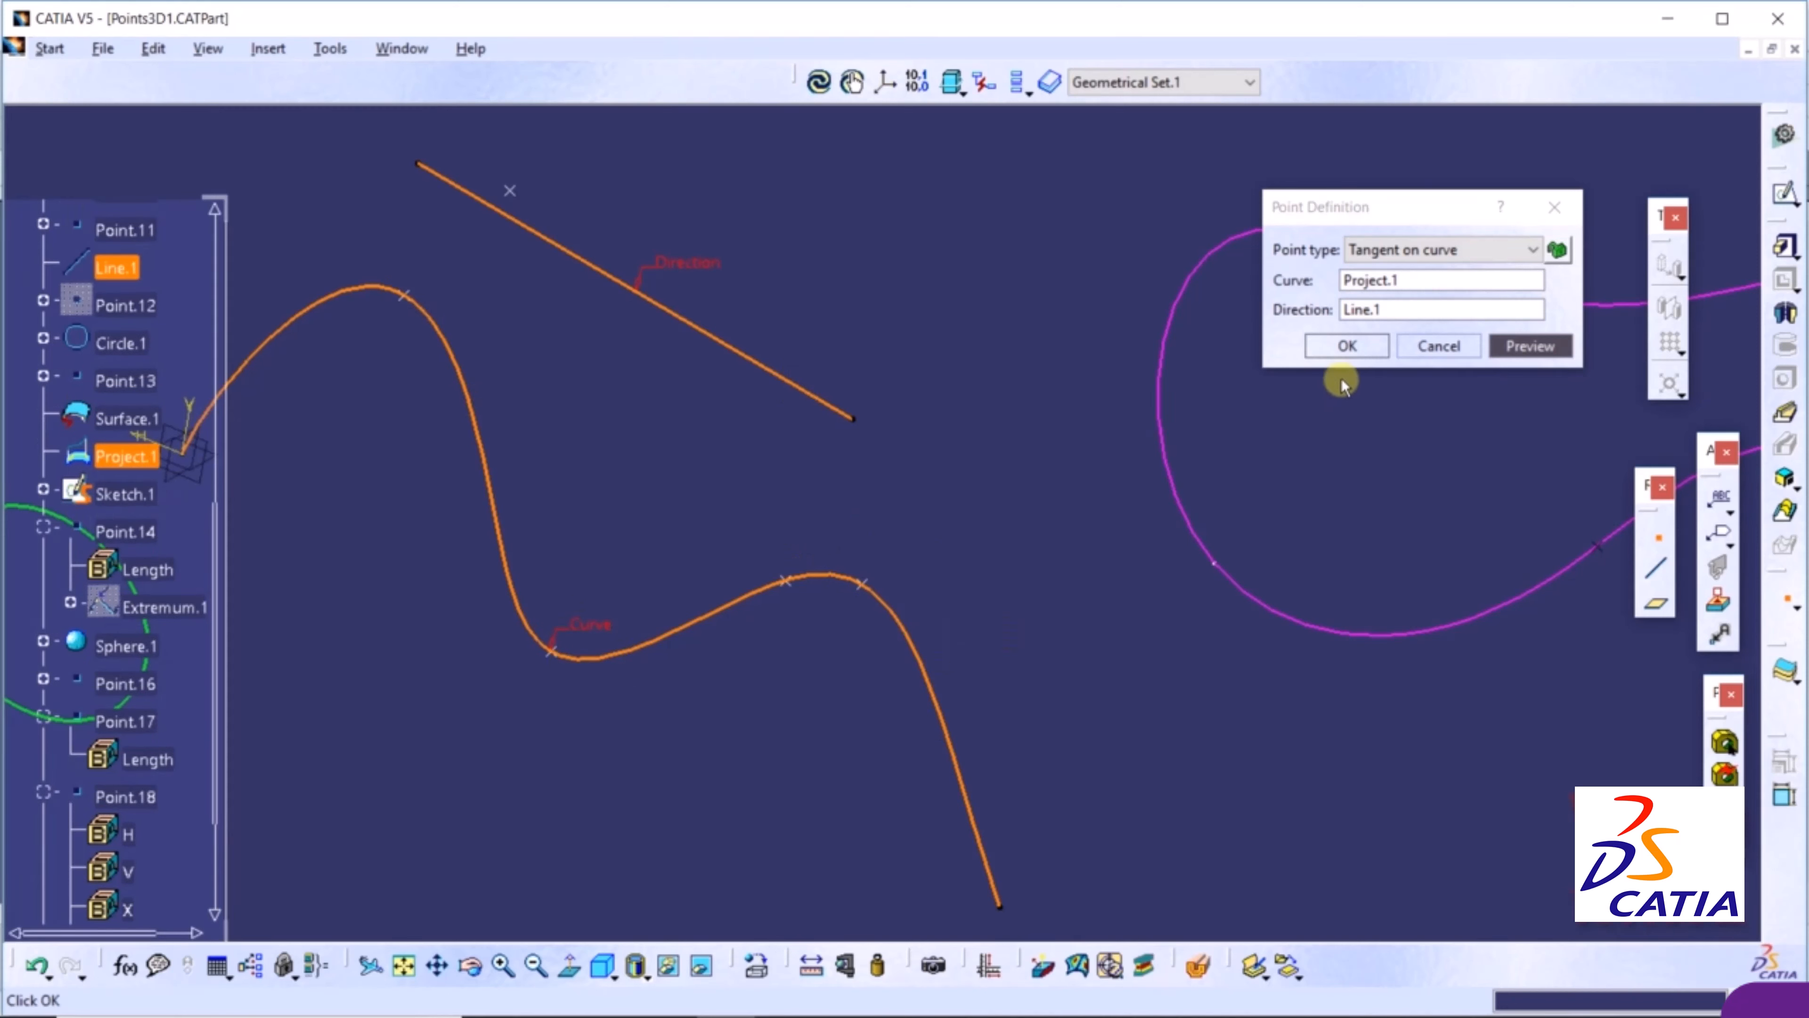
click(1334, 345)
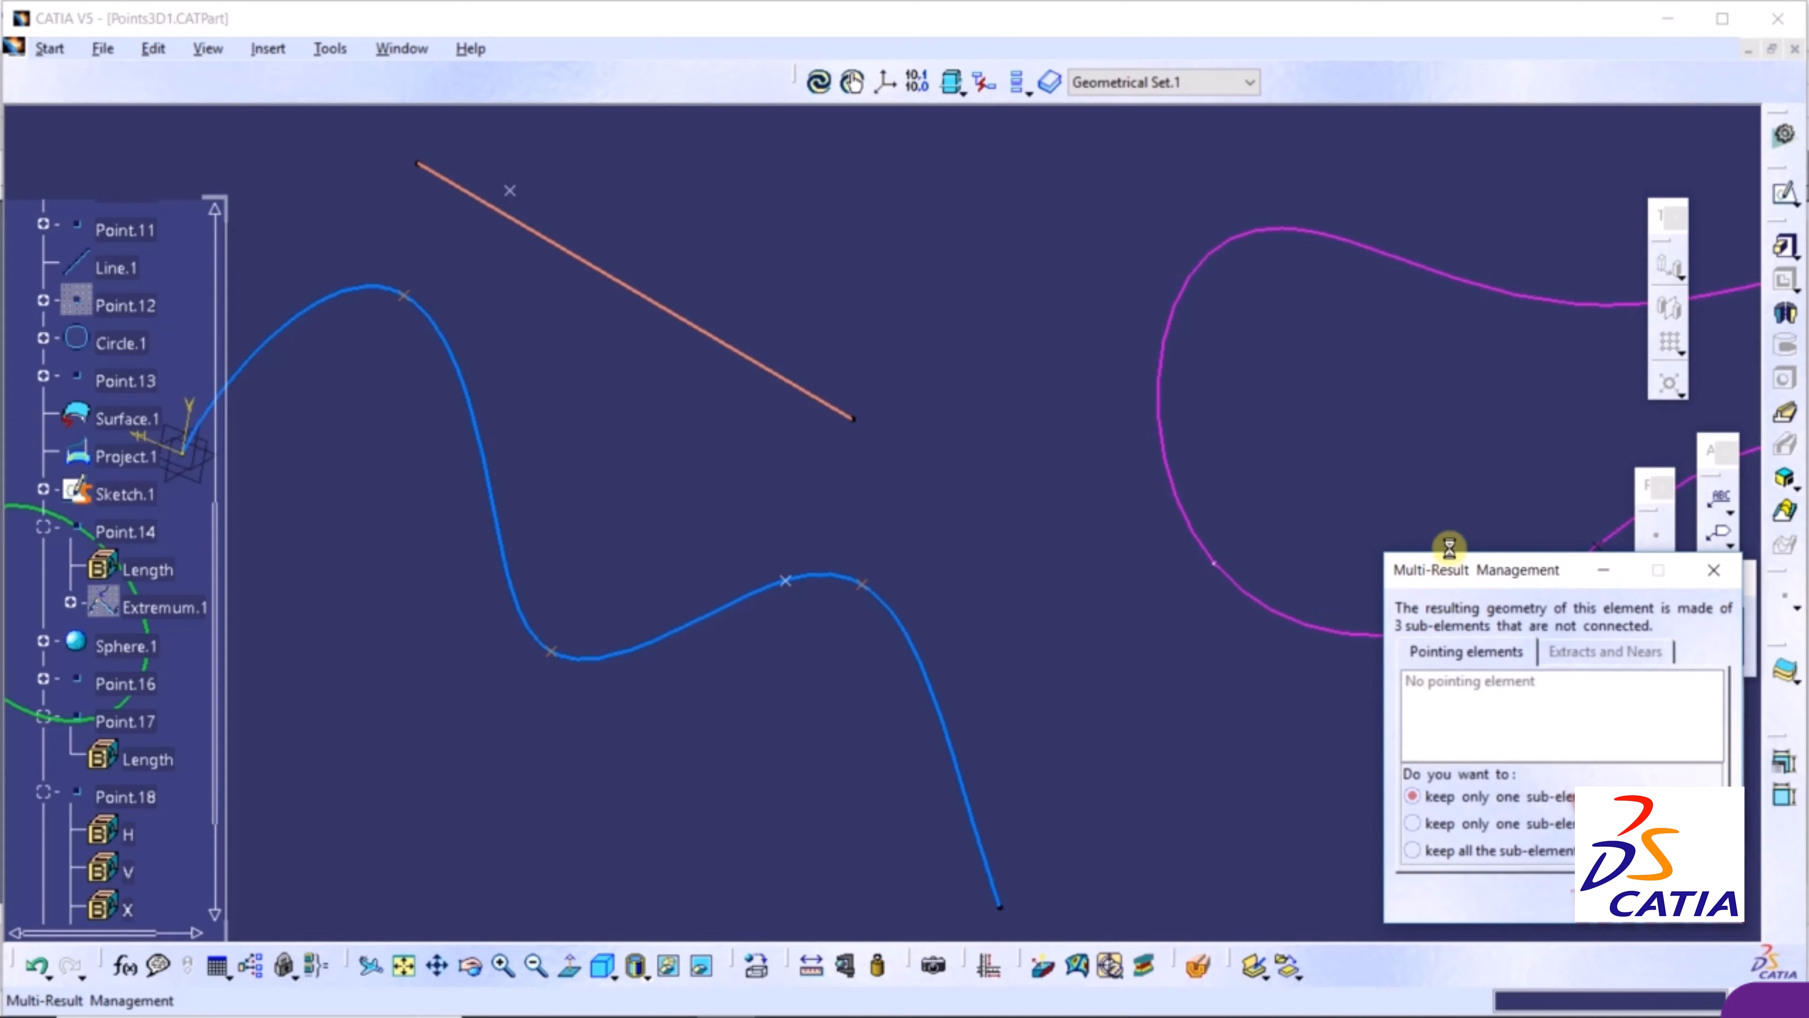
Choose to keep only one sub-element using a Near/Far, and close the Near/Far definition without picking a reference element
drag(1445, 561, 1257, 417)
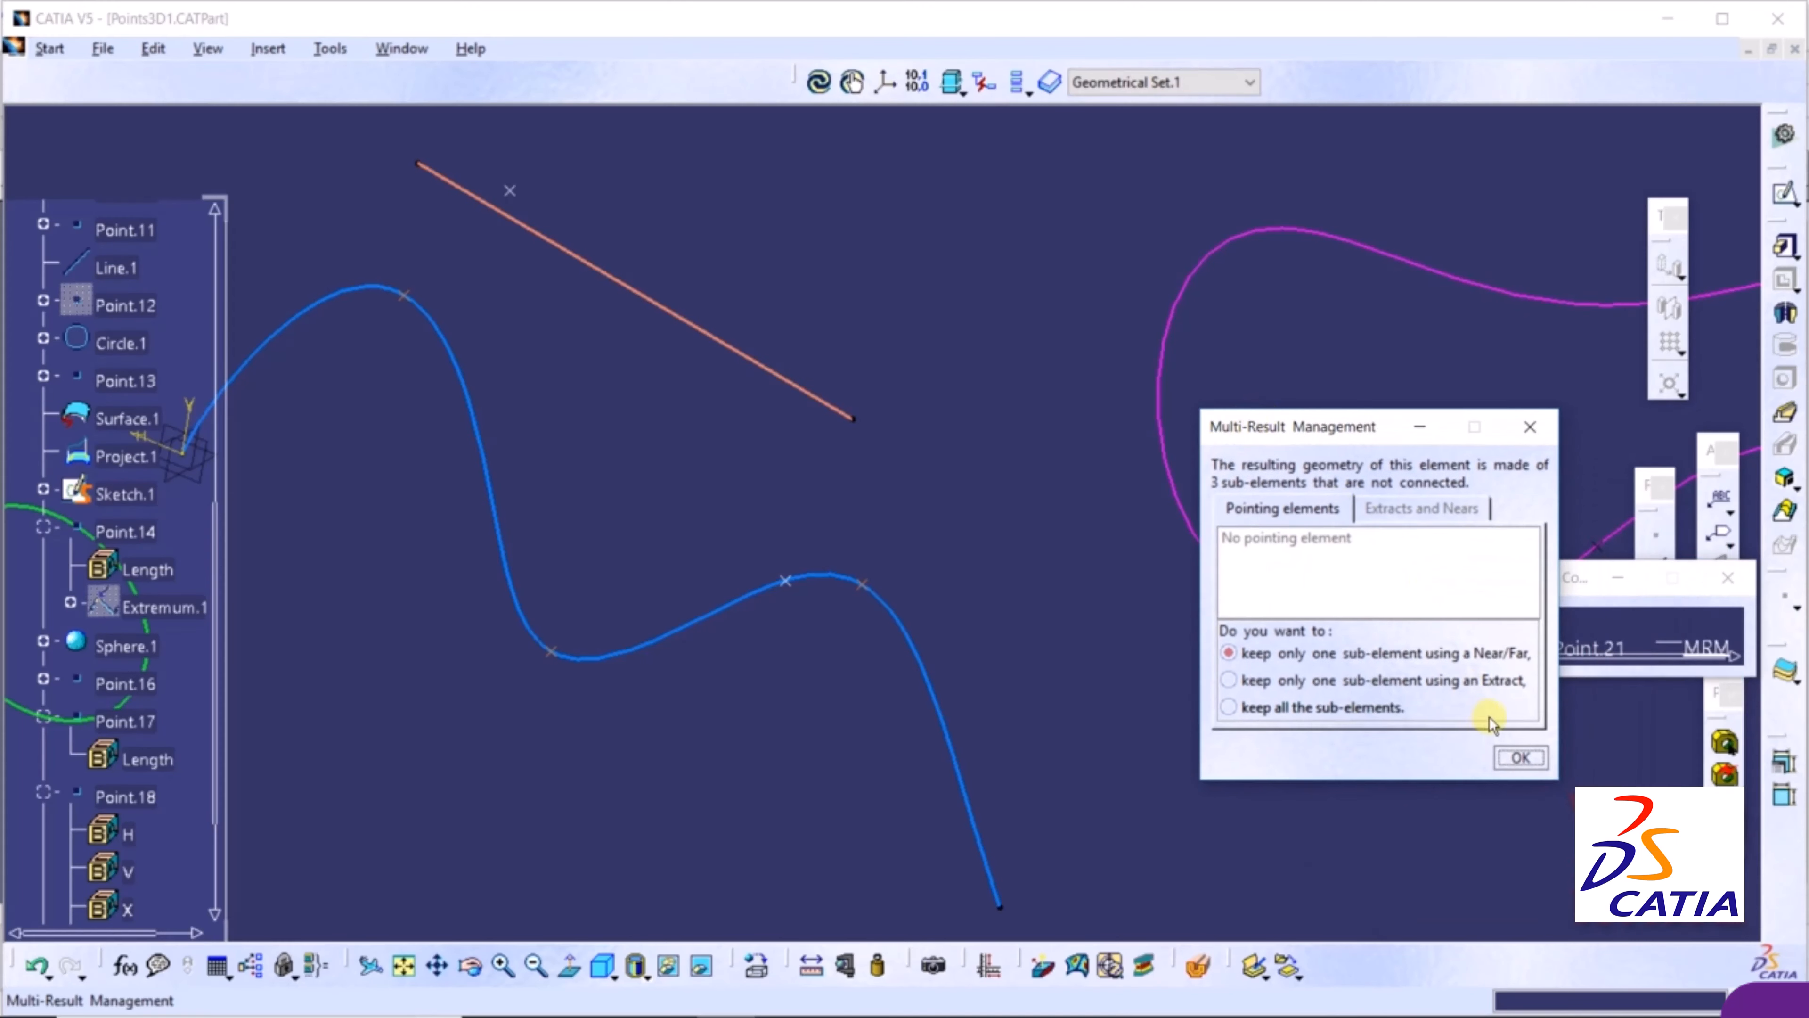
click(1519, 757)
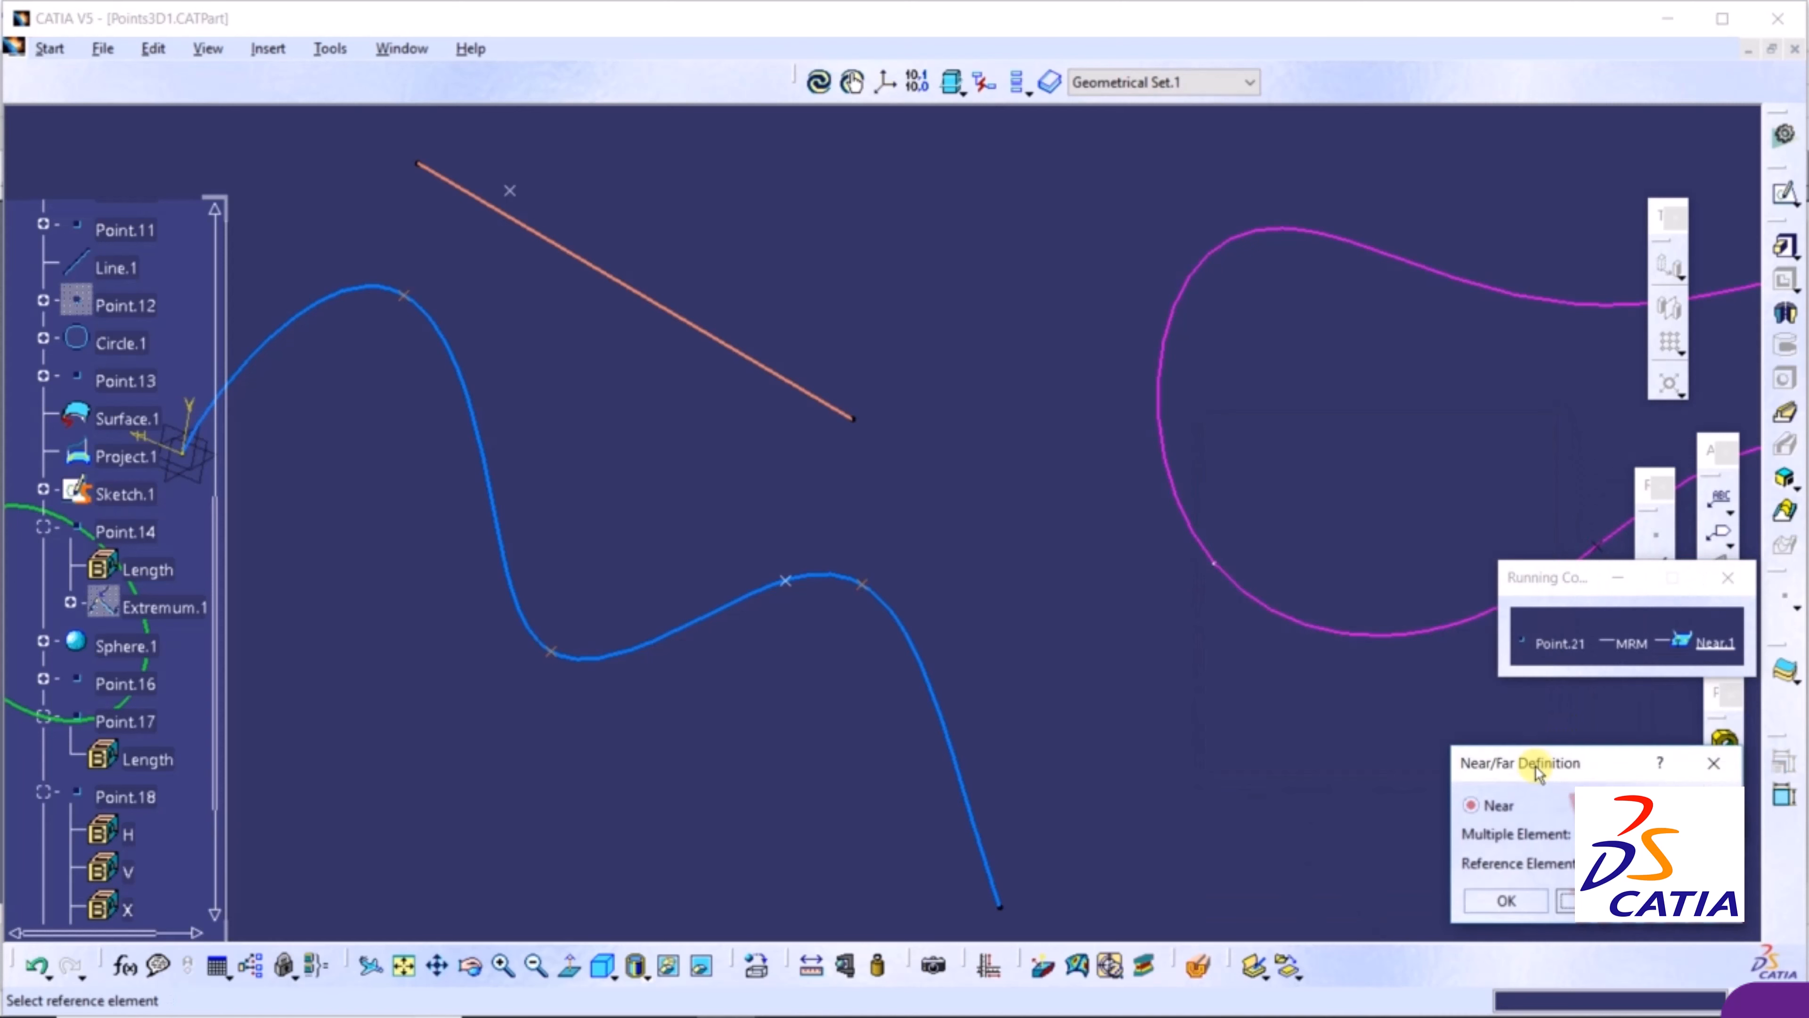
click(1506, 901)
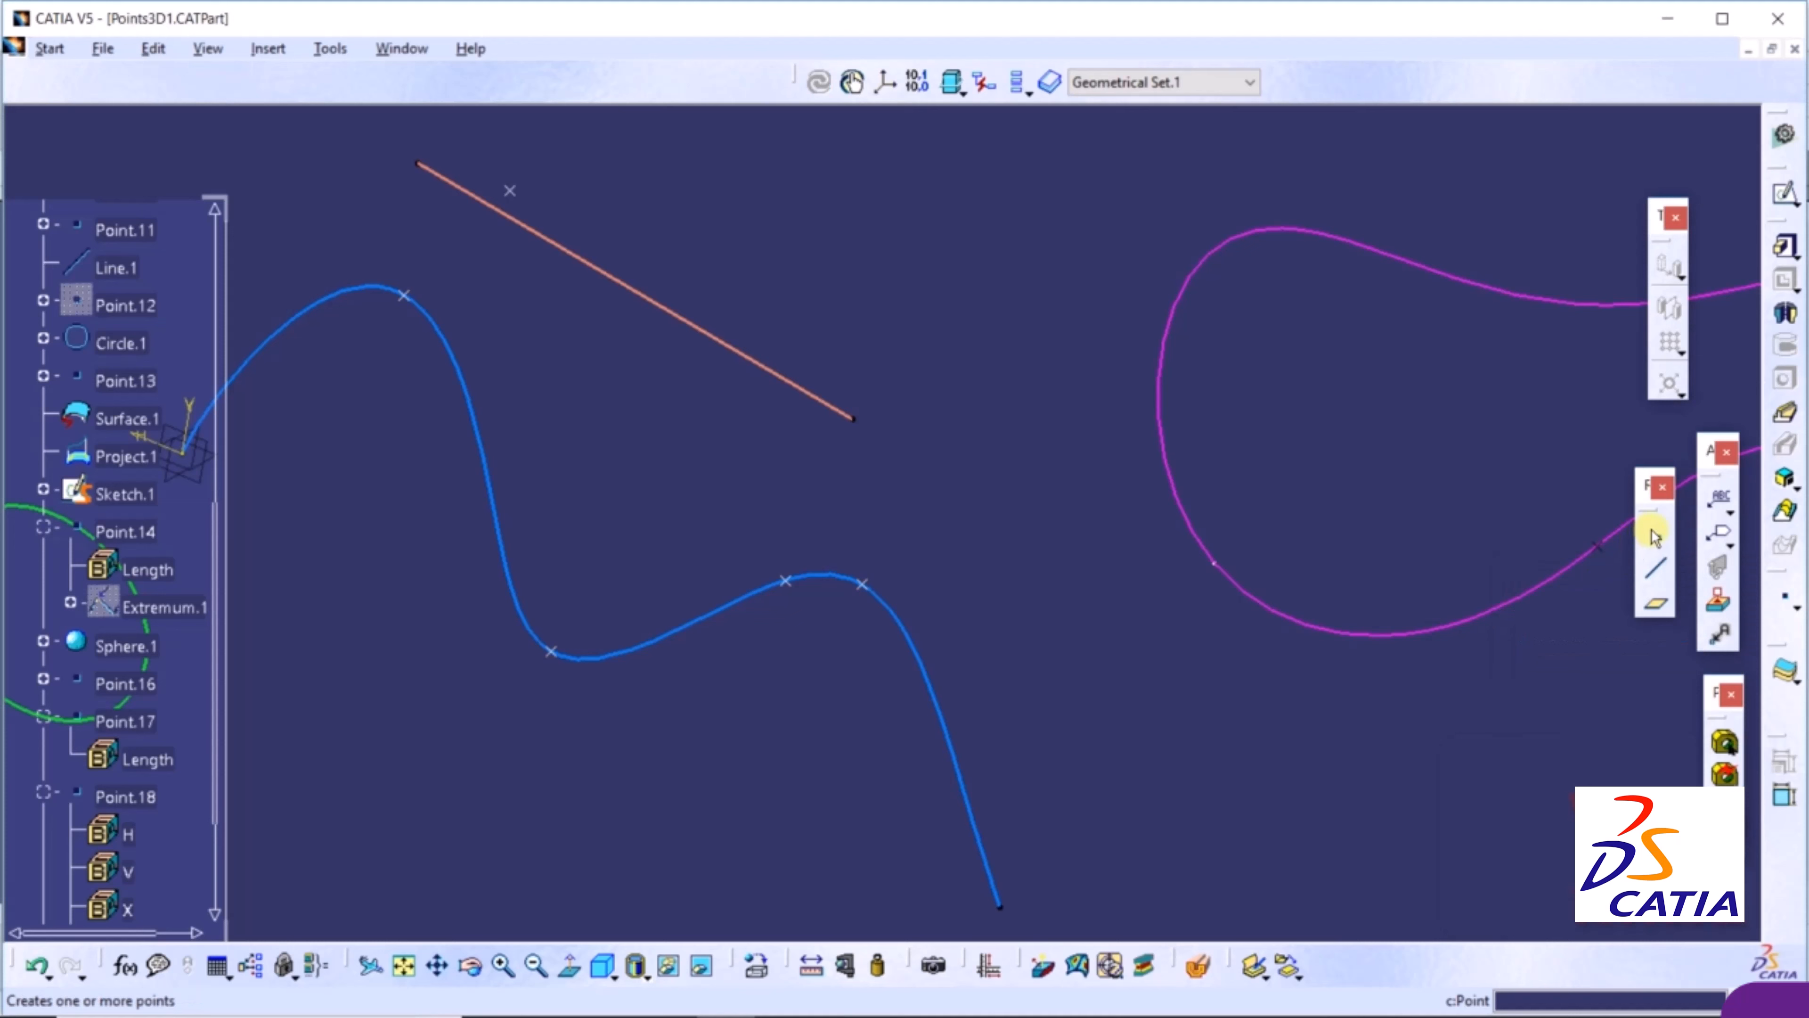
Create a point of type Between from the point on the curved sheet to the sphere's centre point, with a ratio of .5
click(1654, 536)
click(1388, 251)
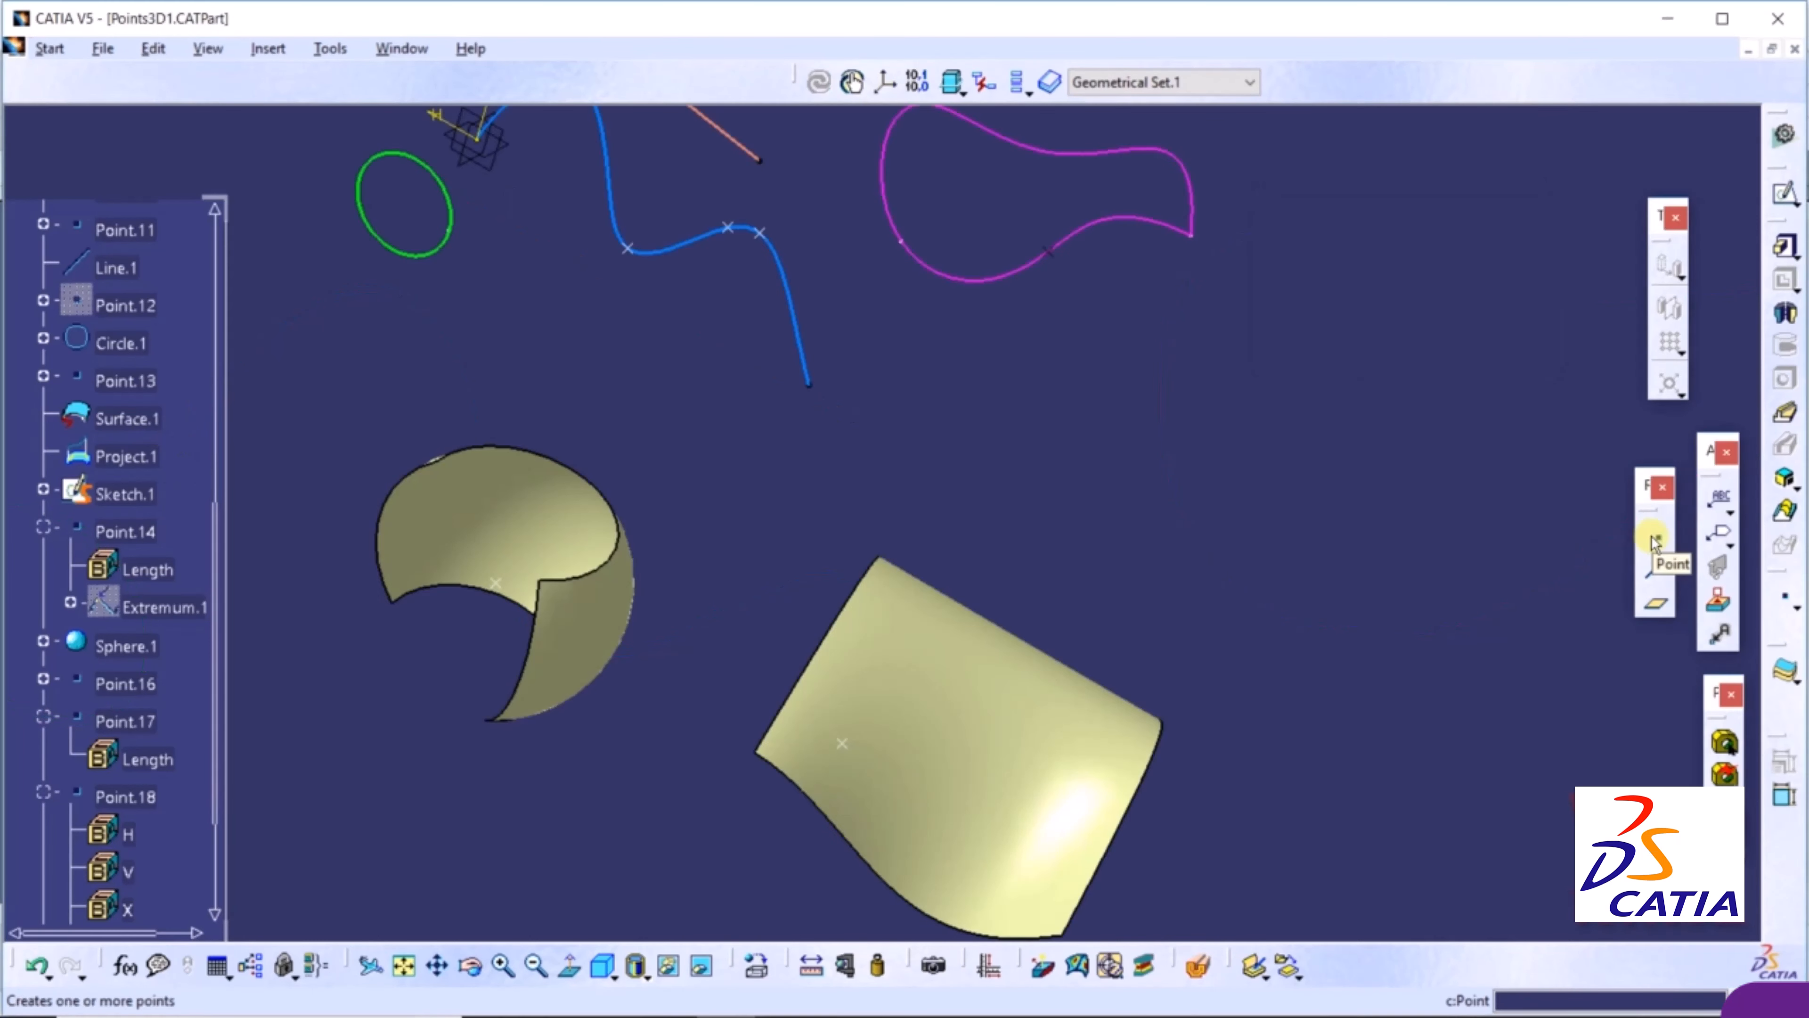
click(1659, 538)
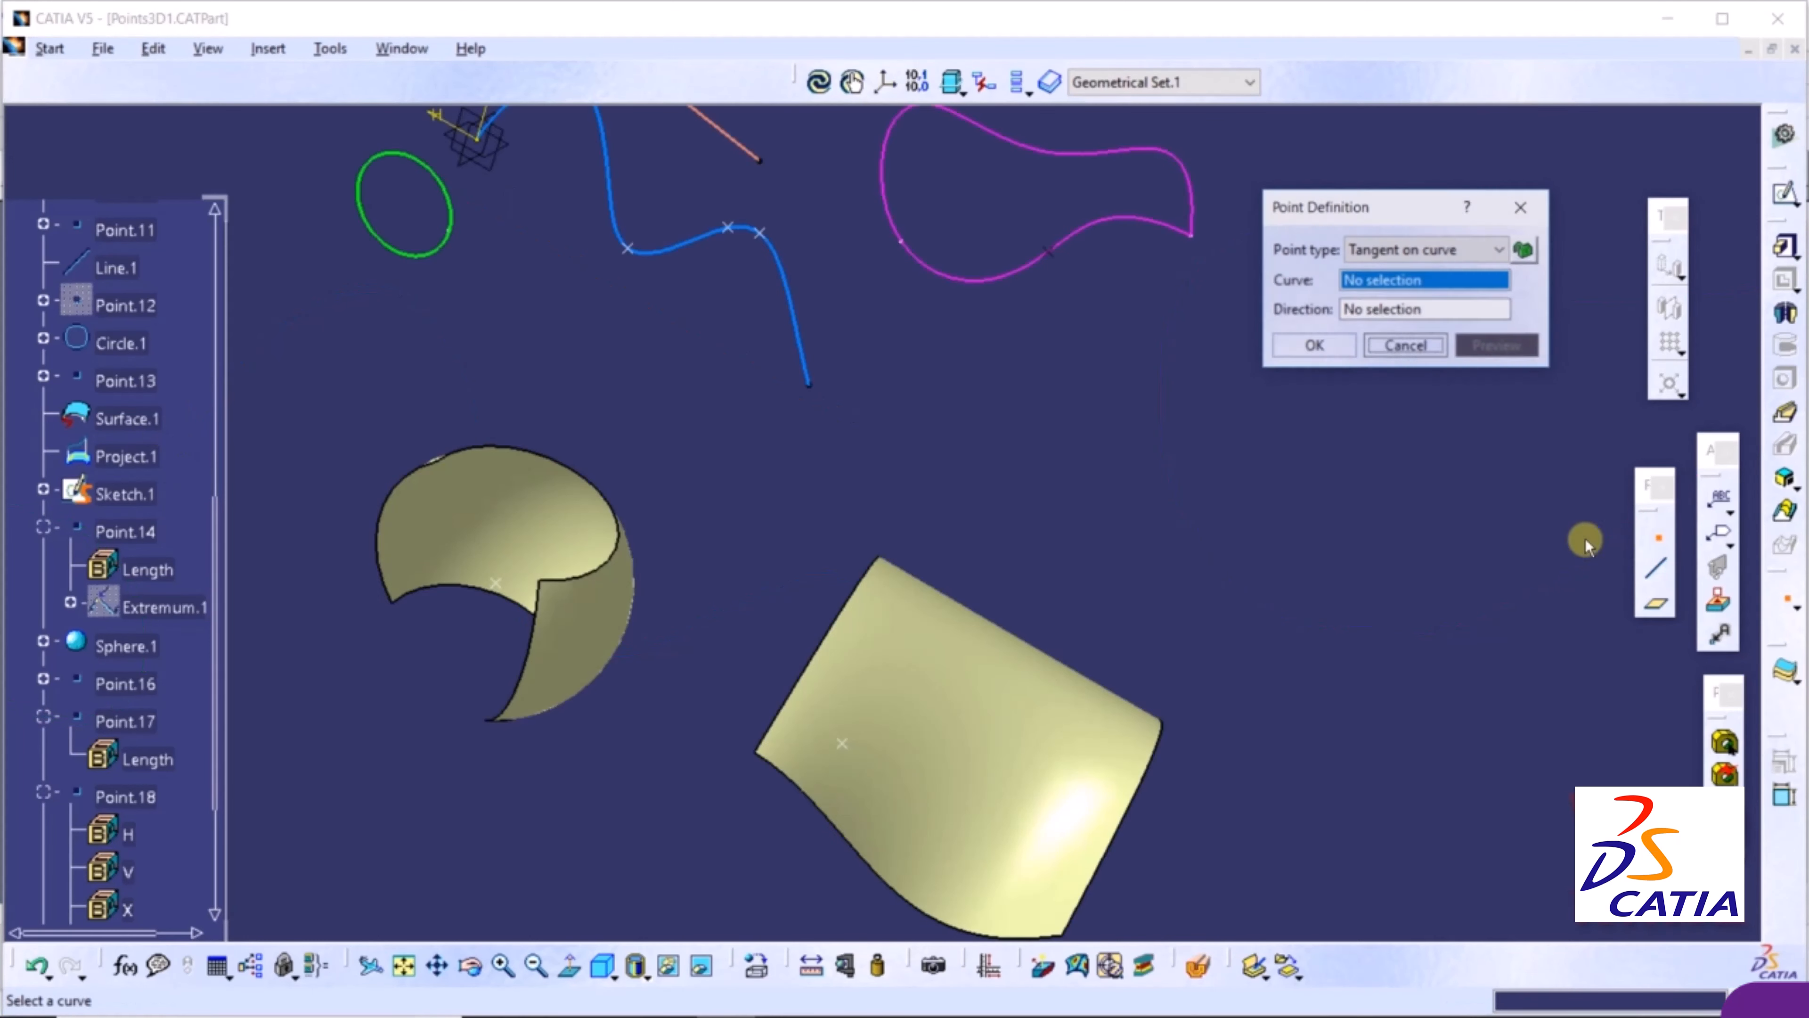
mouse_move(1082, 451)
middle_down()
mouse_move(1058, 380)
mouse_move(1074, 420)
middle_up()
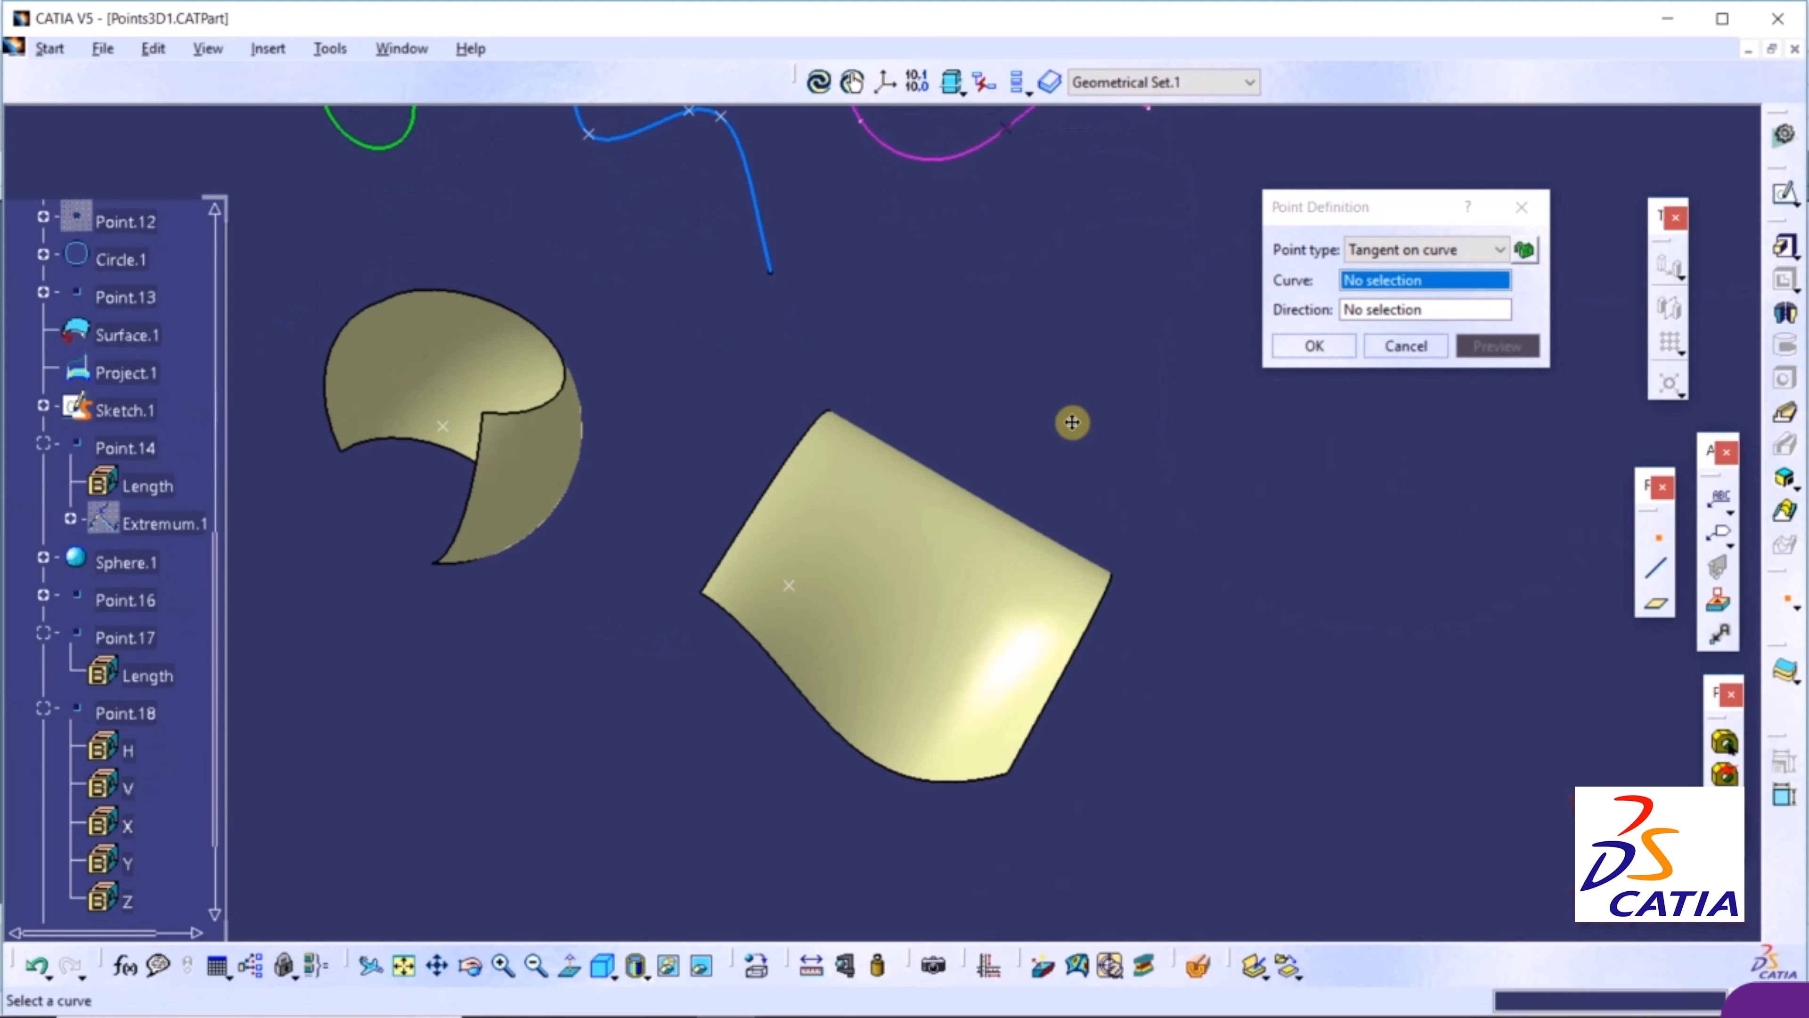
click(1426, 252)
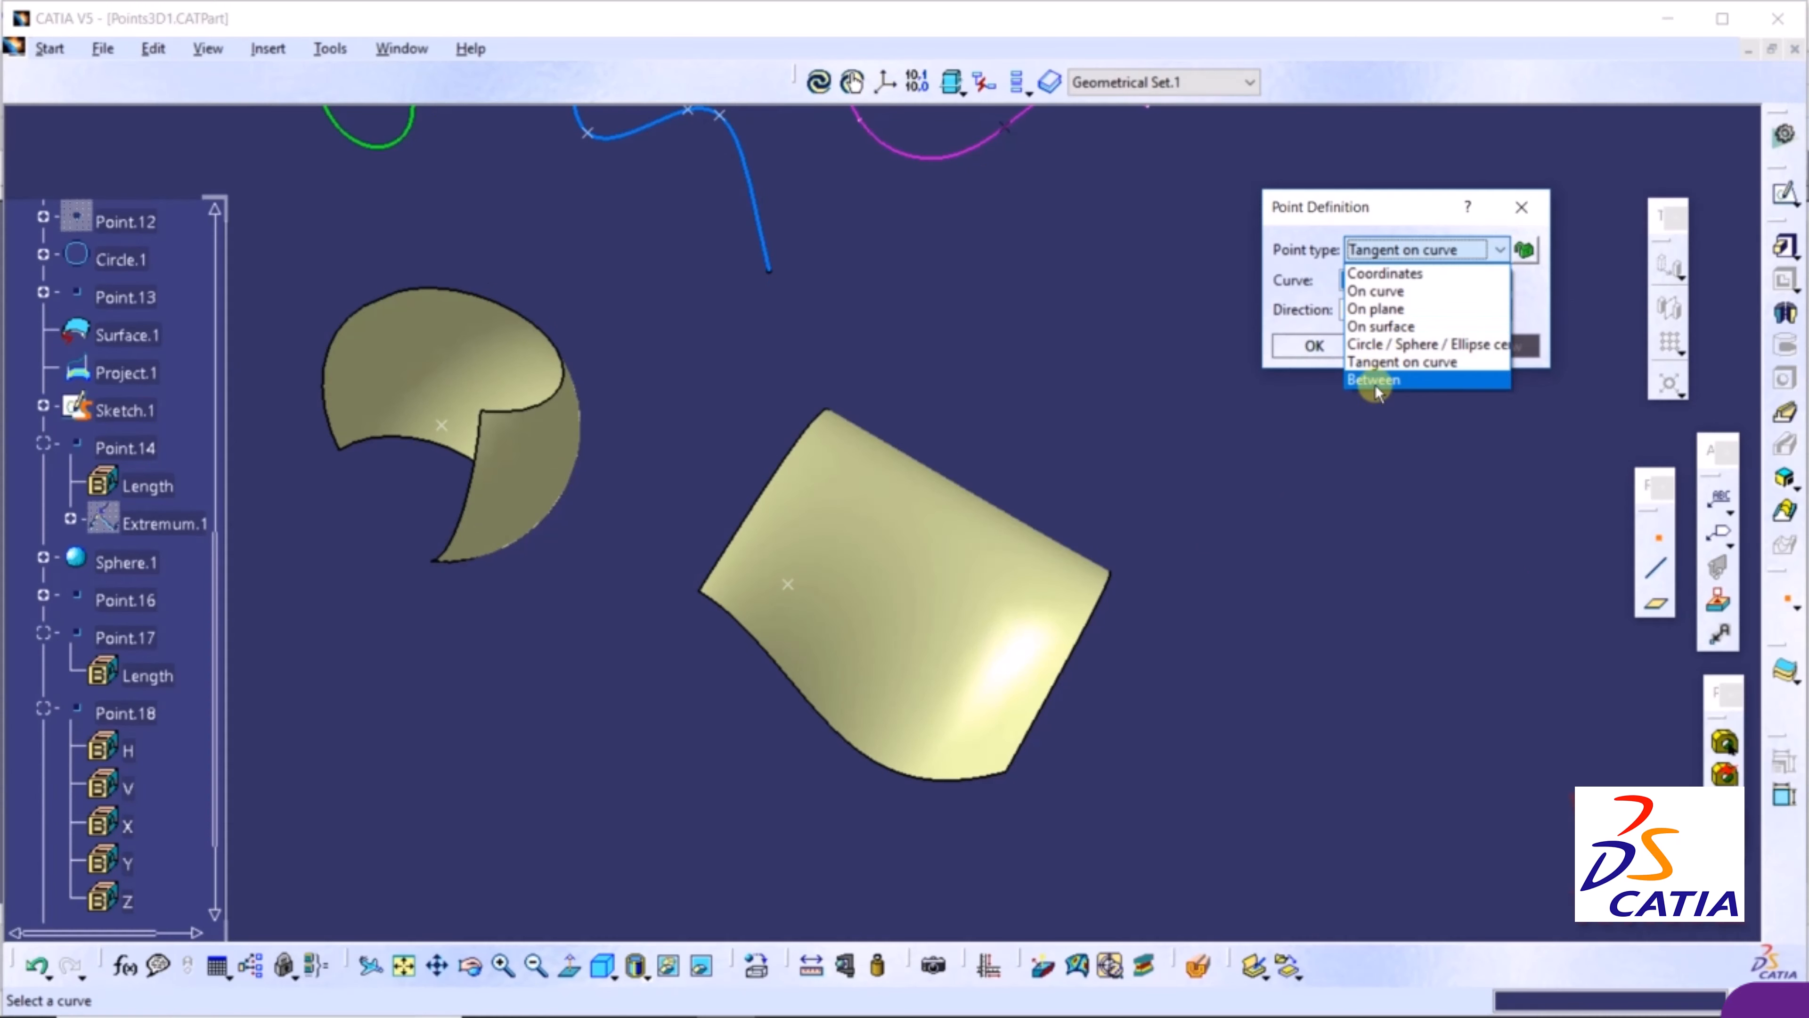
click(1373, 382)
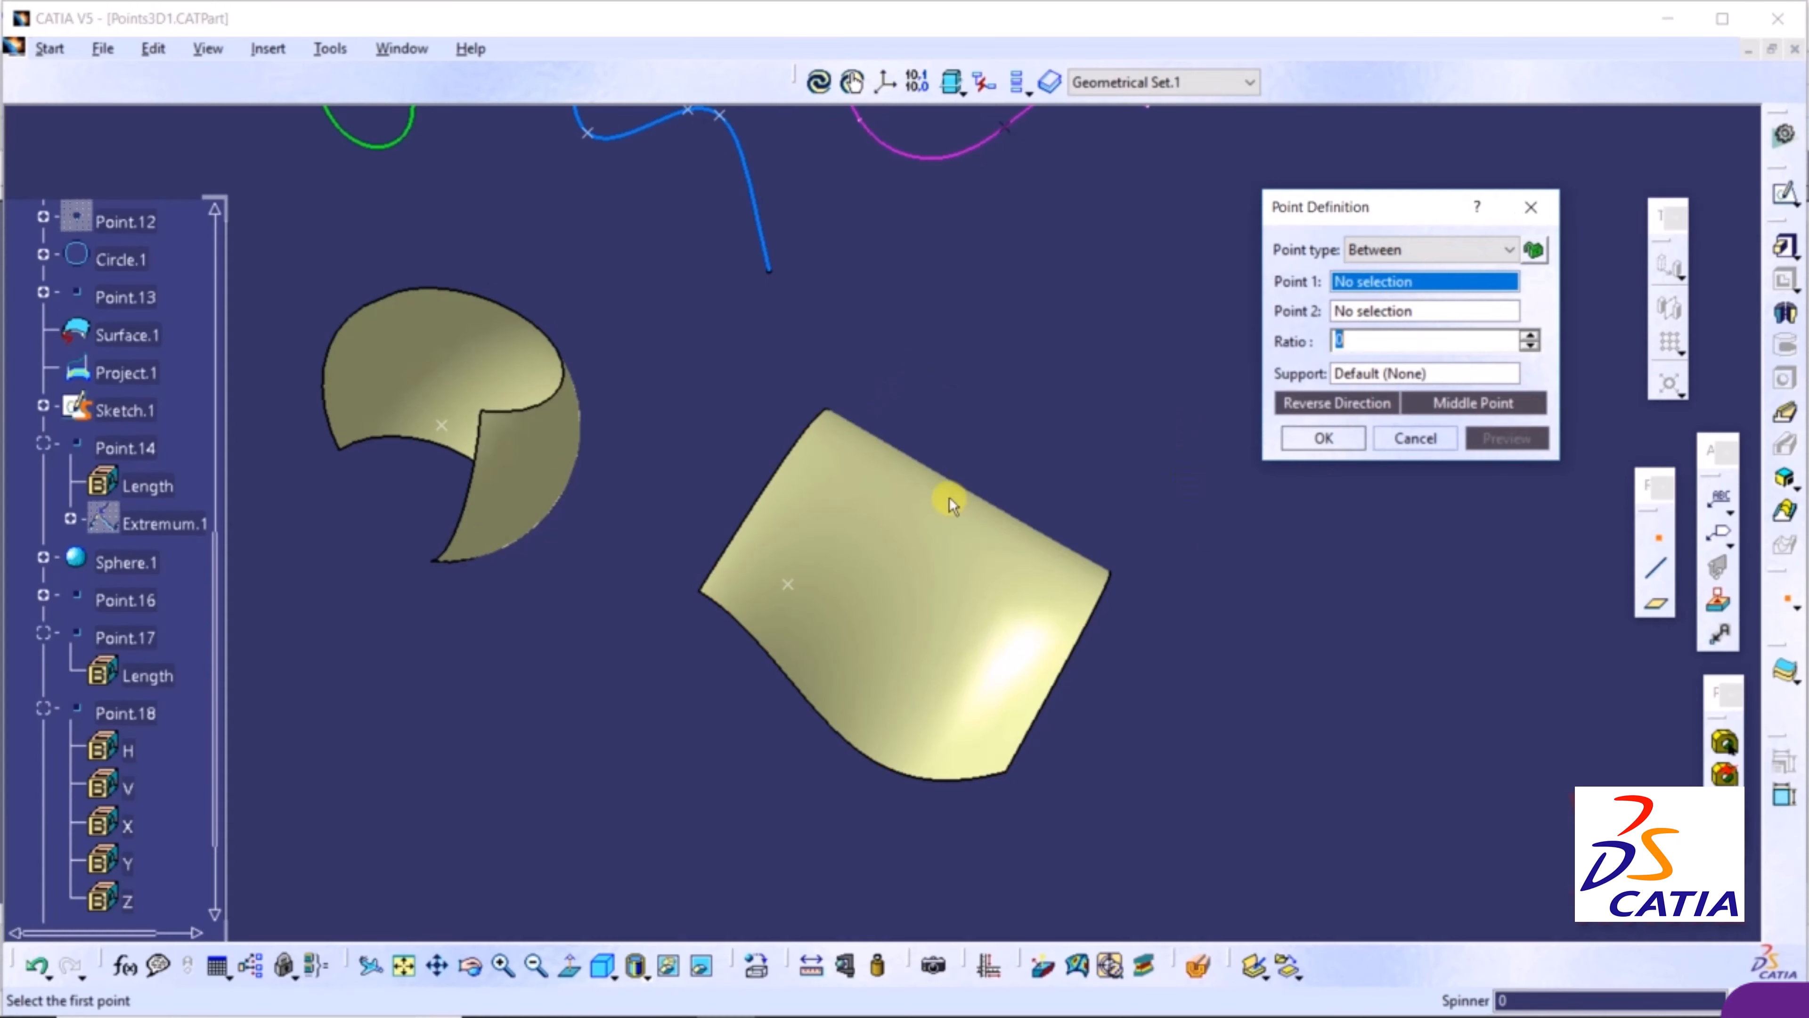
click(793, 589)
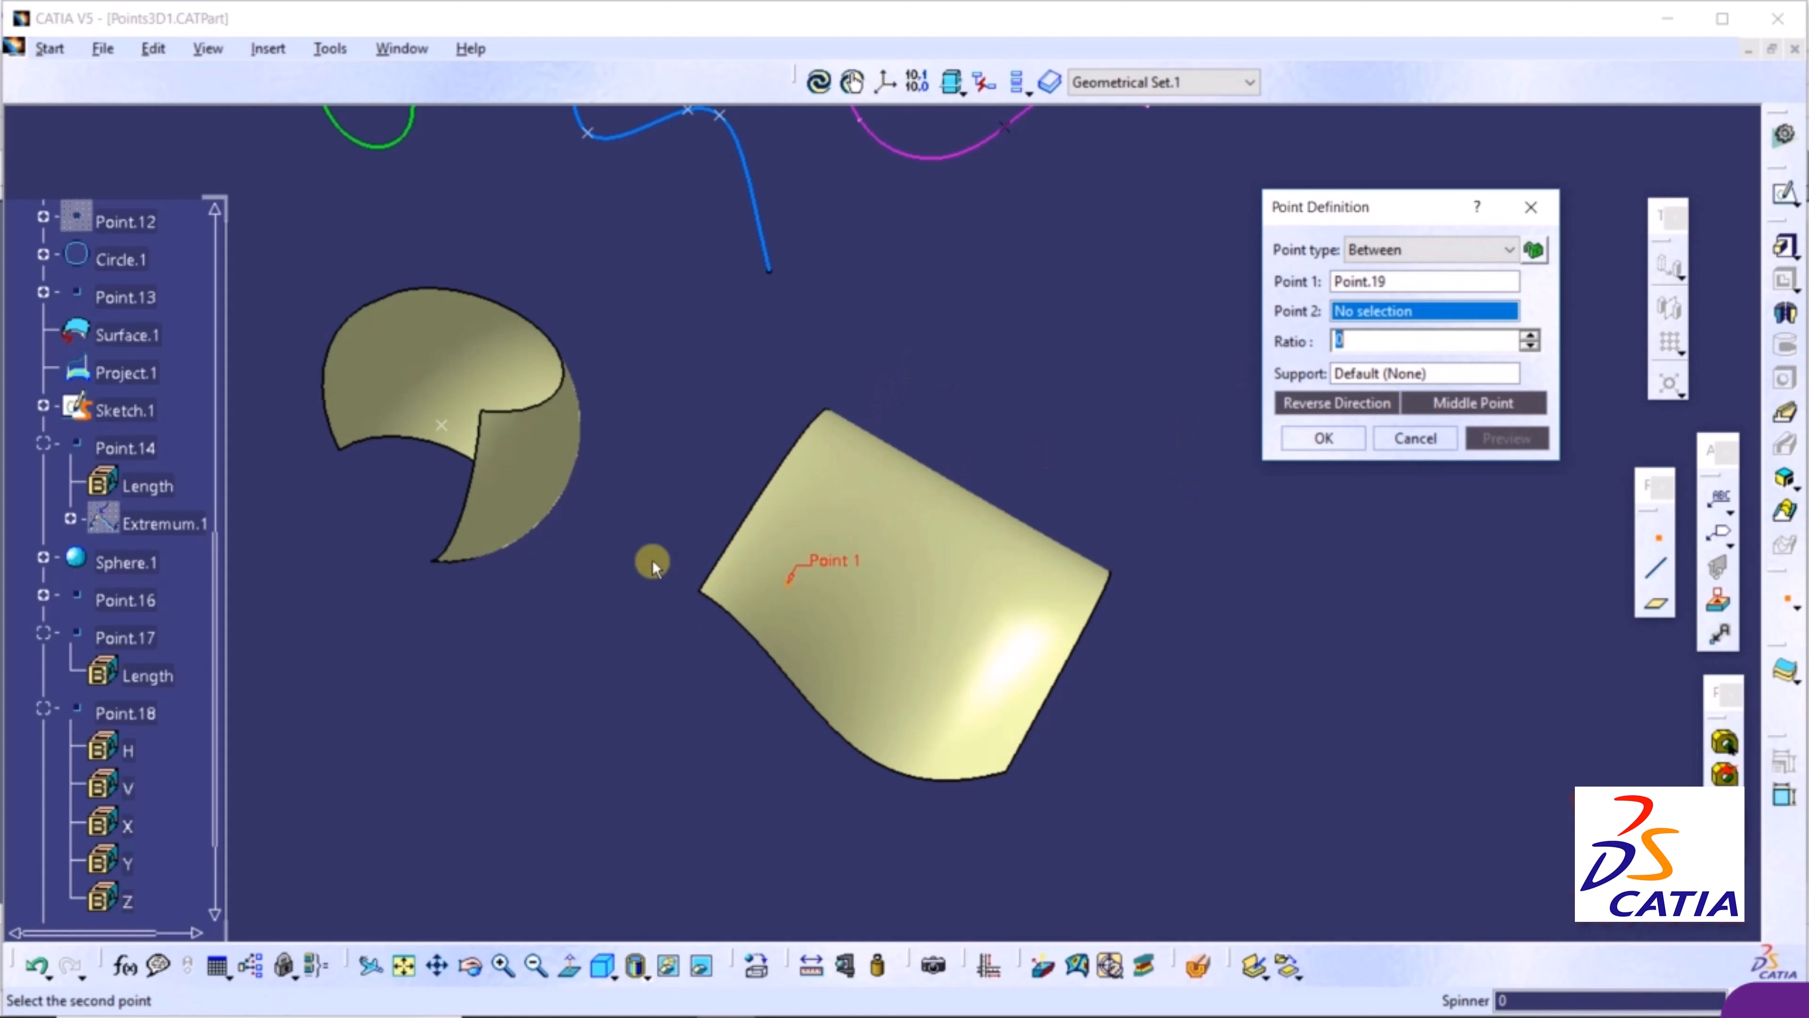
click(443, 419)
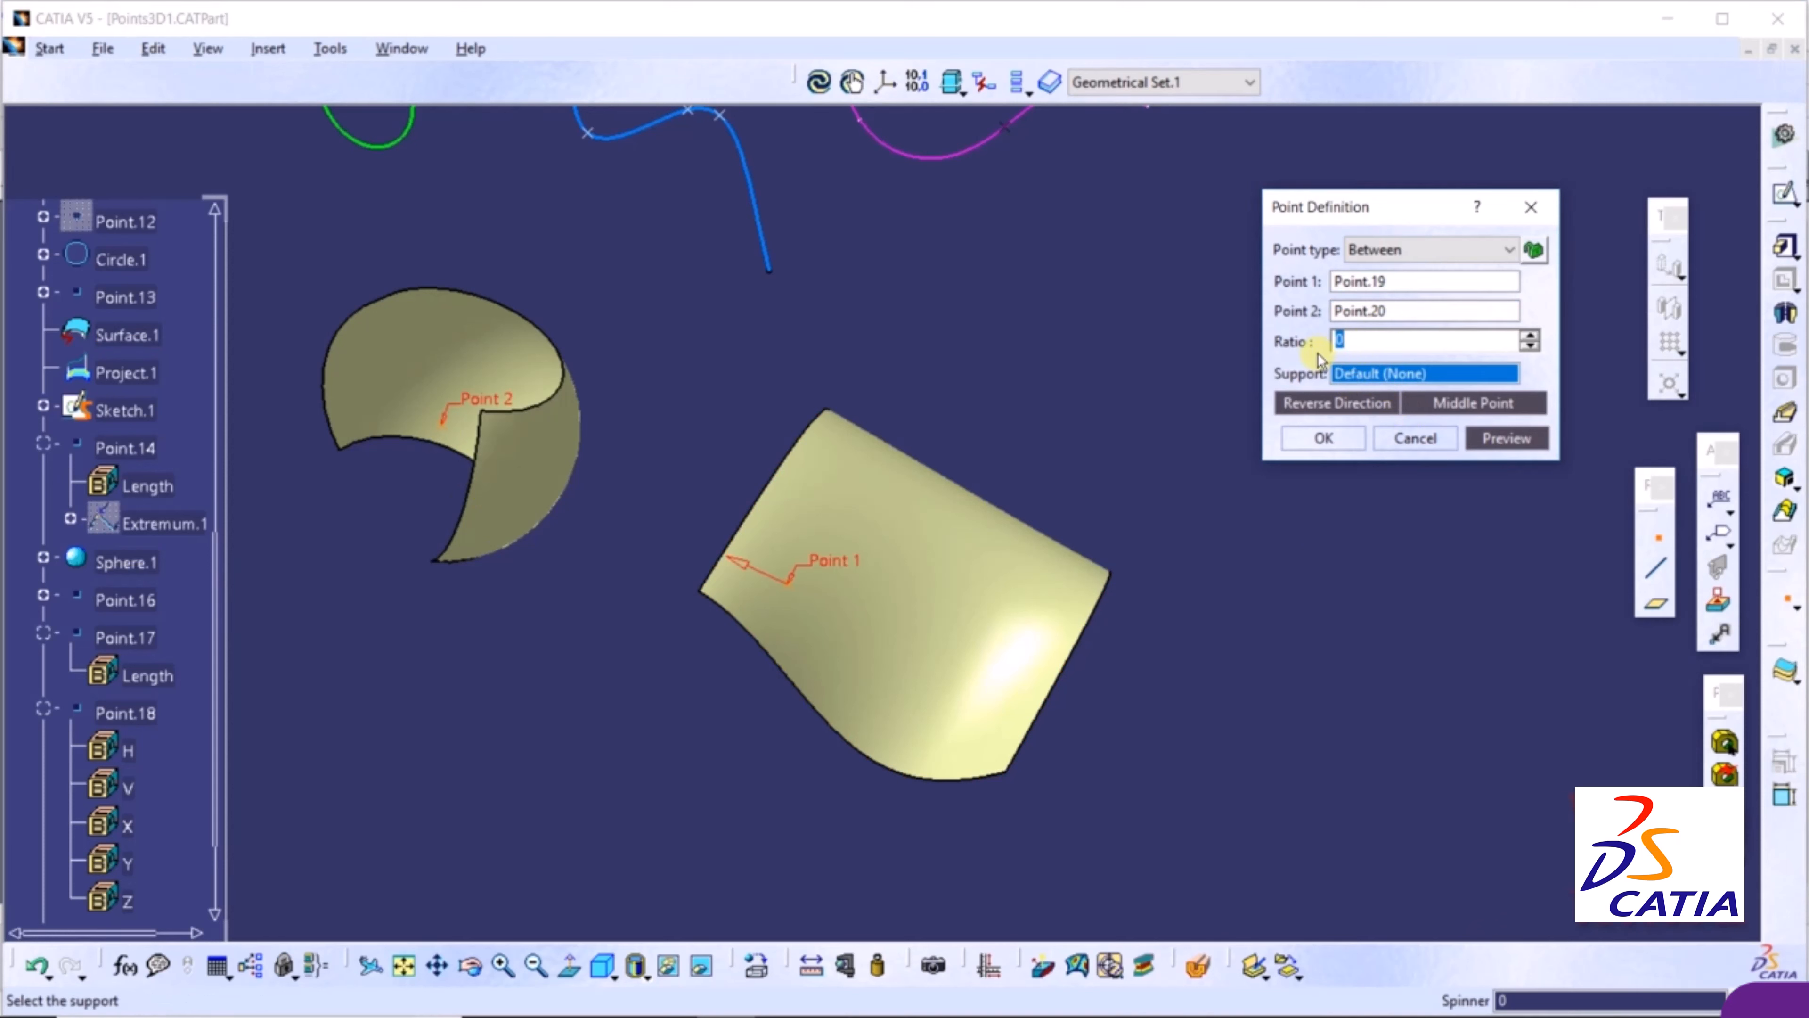
click(1341, 339)
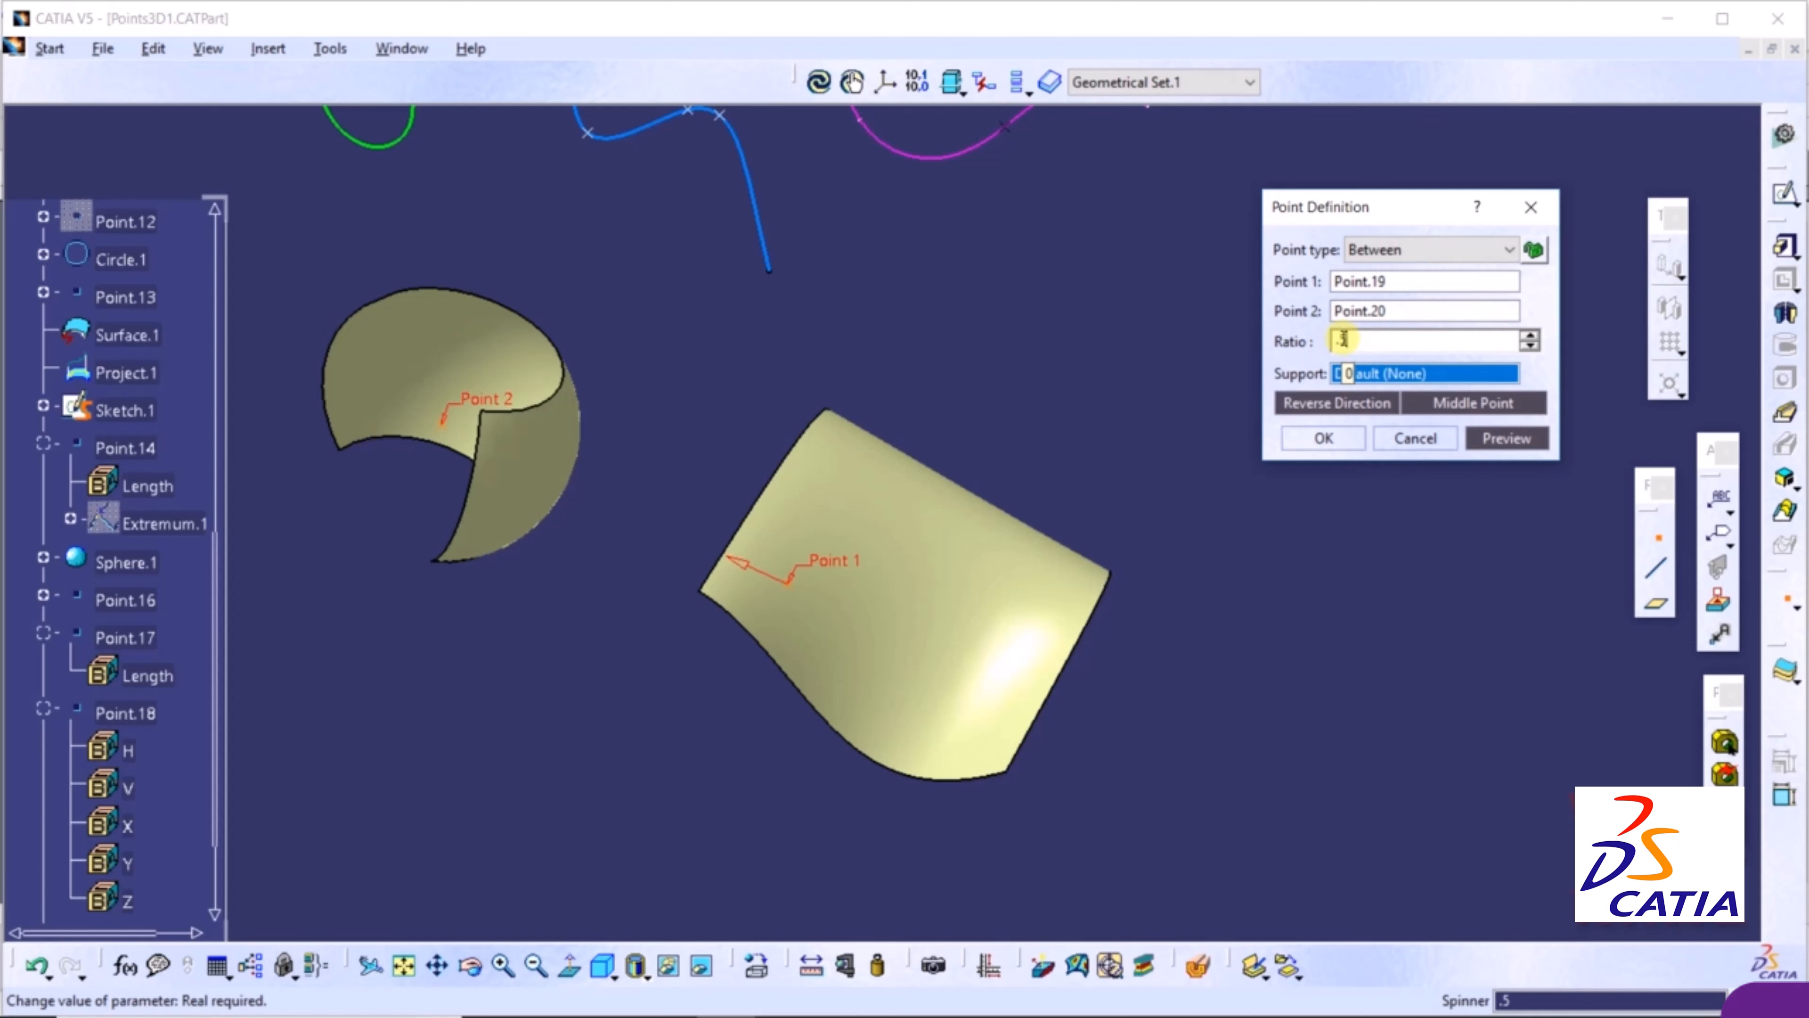
click(1362, 512)
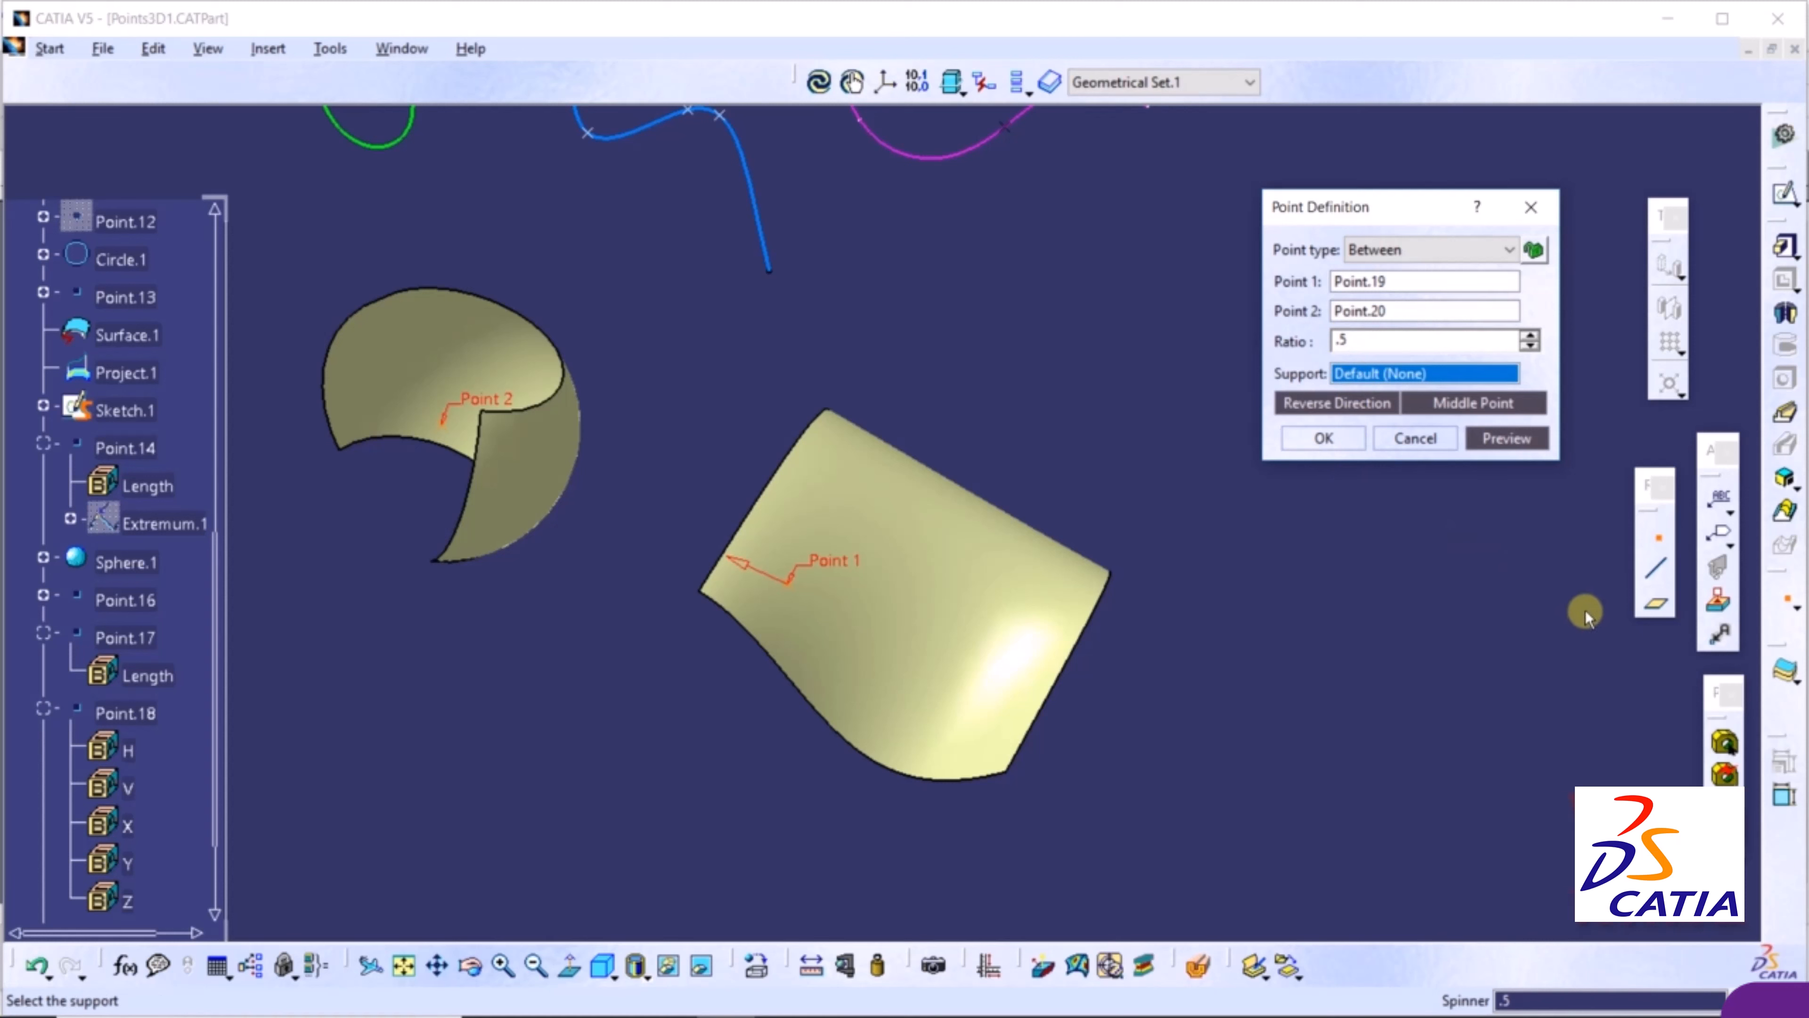
click(1322, 438)
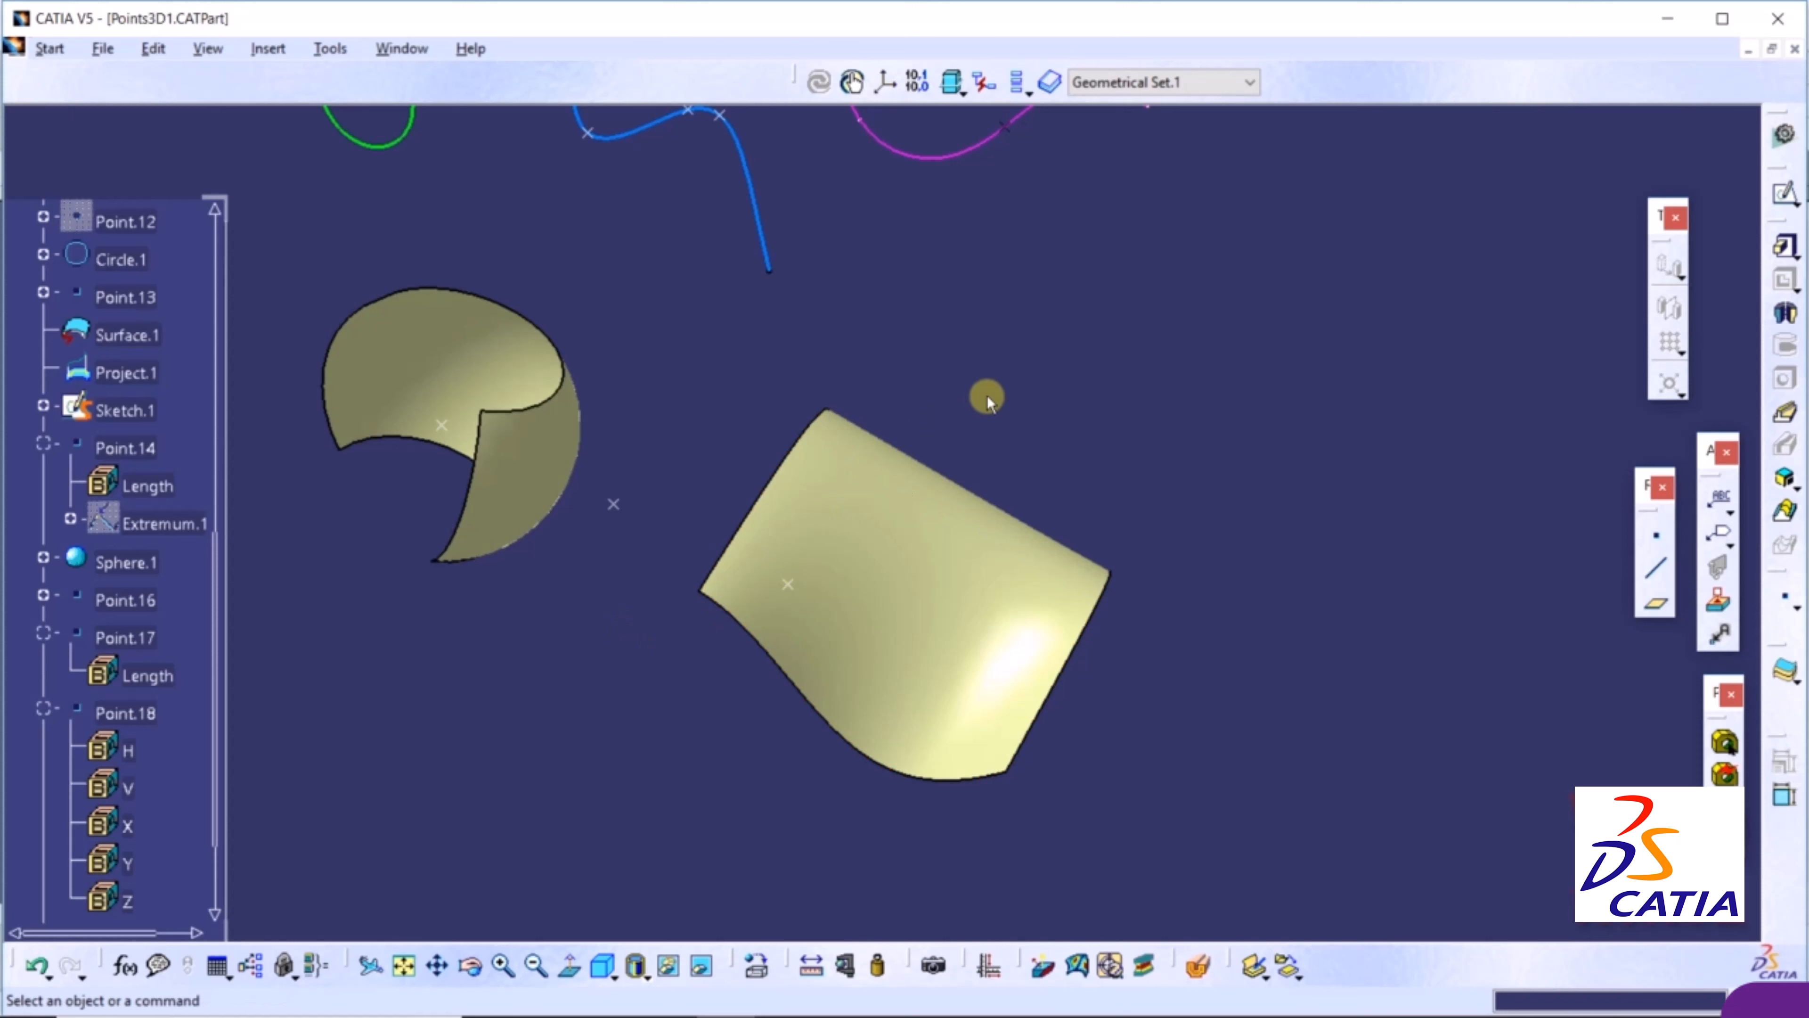
Open the Lines1.CATPart file from the Datums folder
middle_drag(1206, 502, 1316, 567)
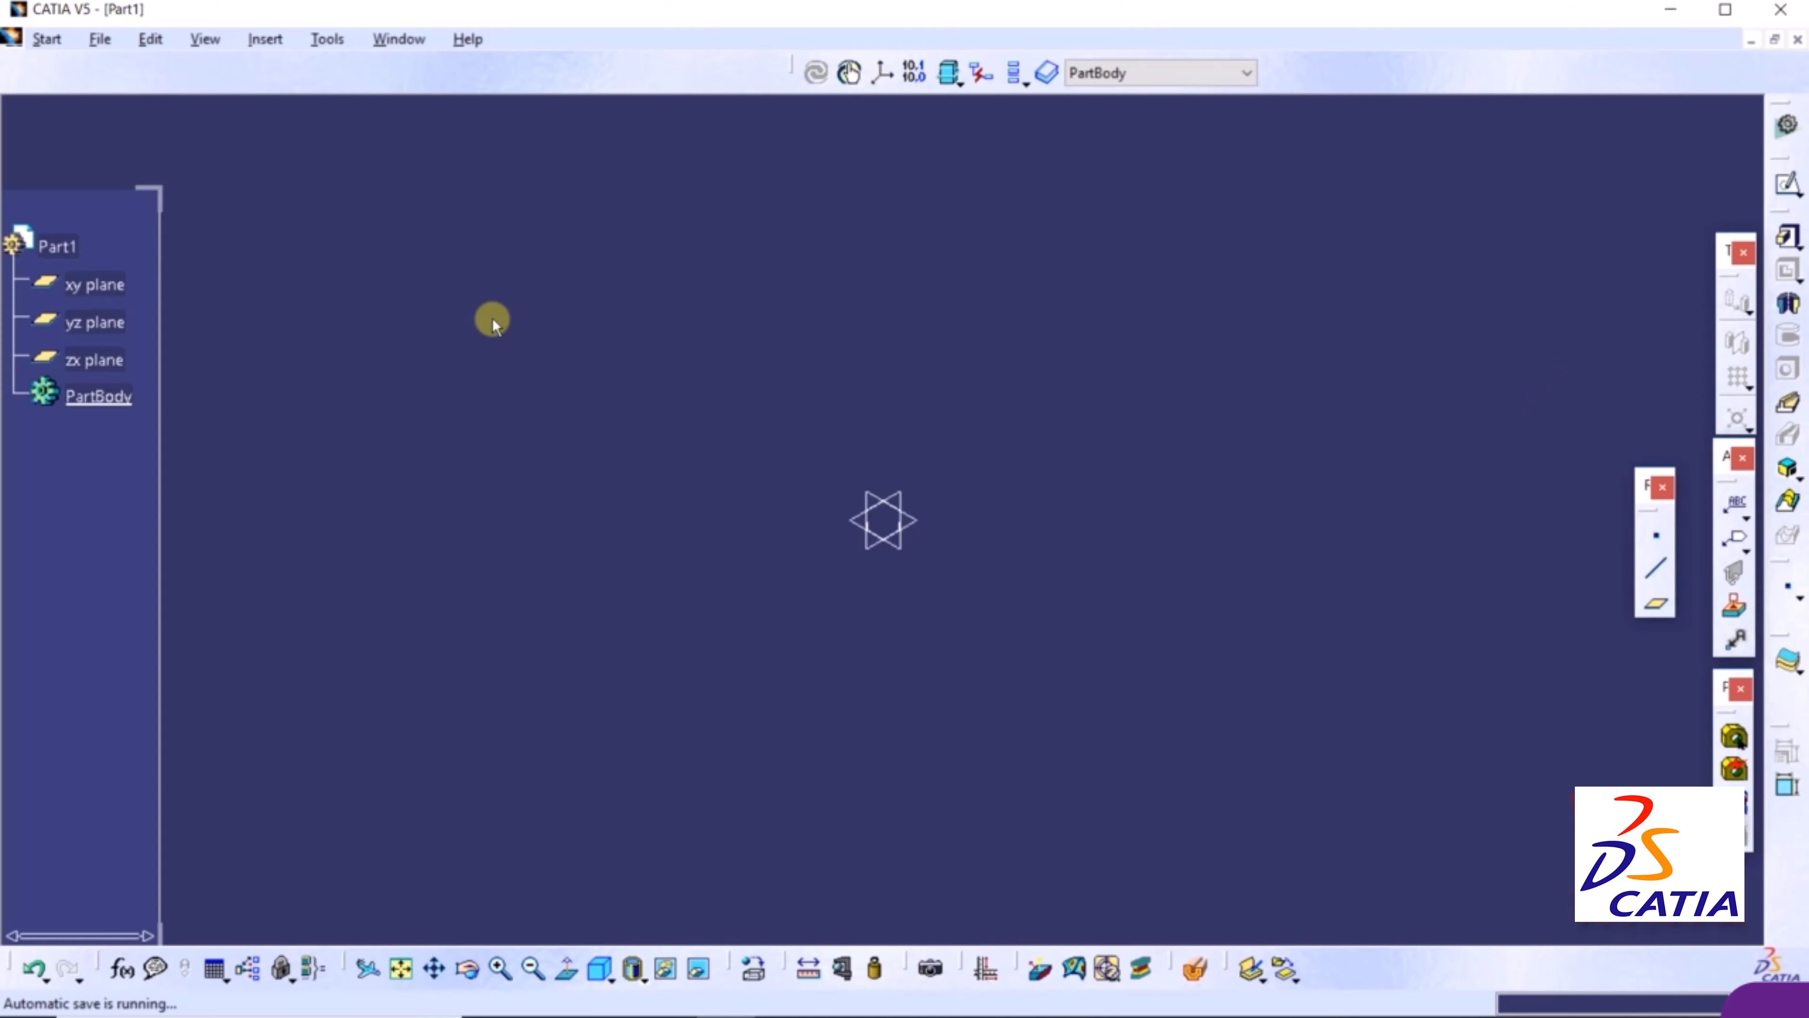
click(106, 37)
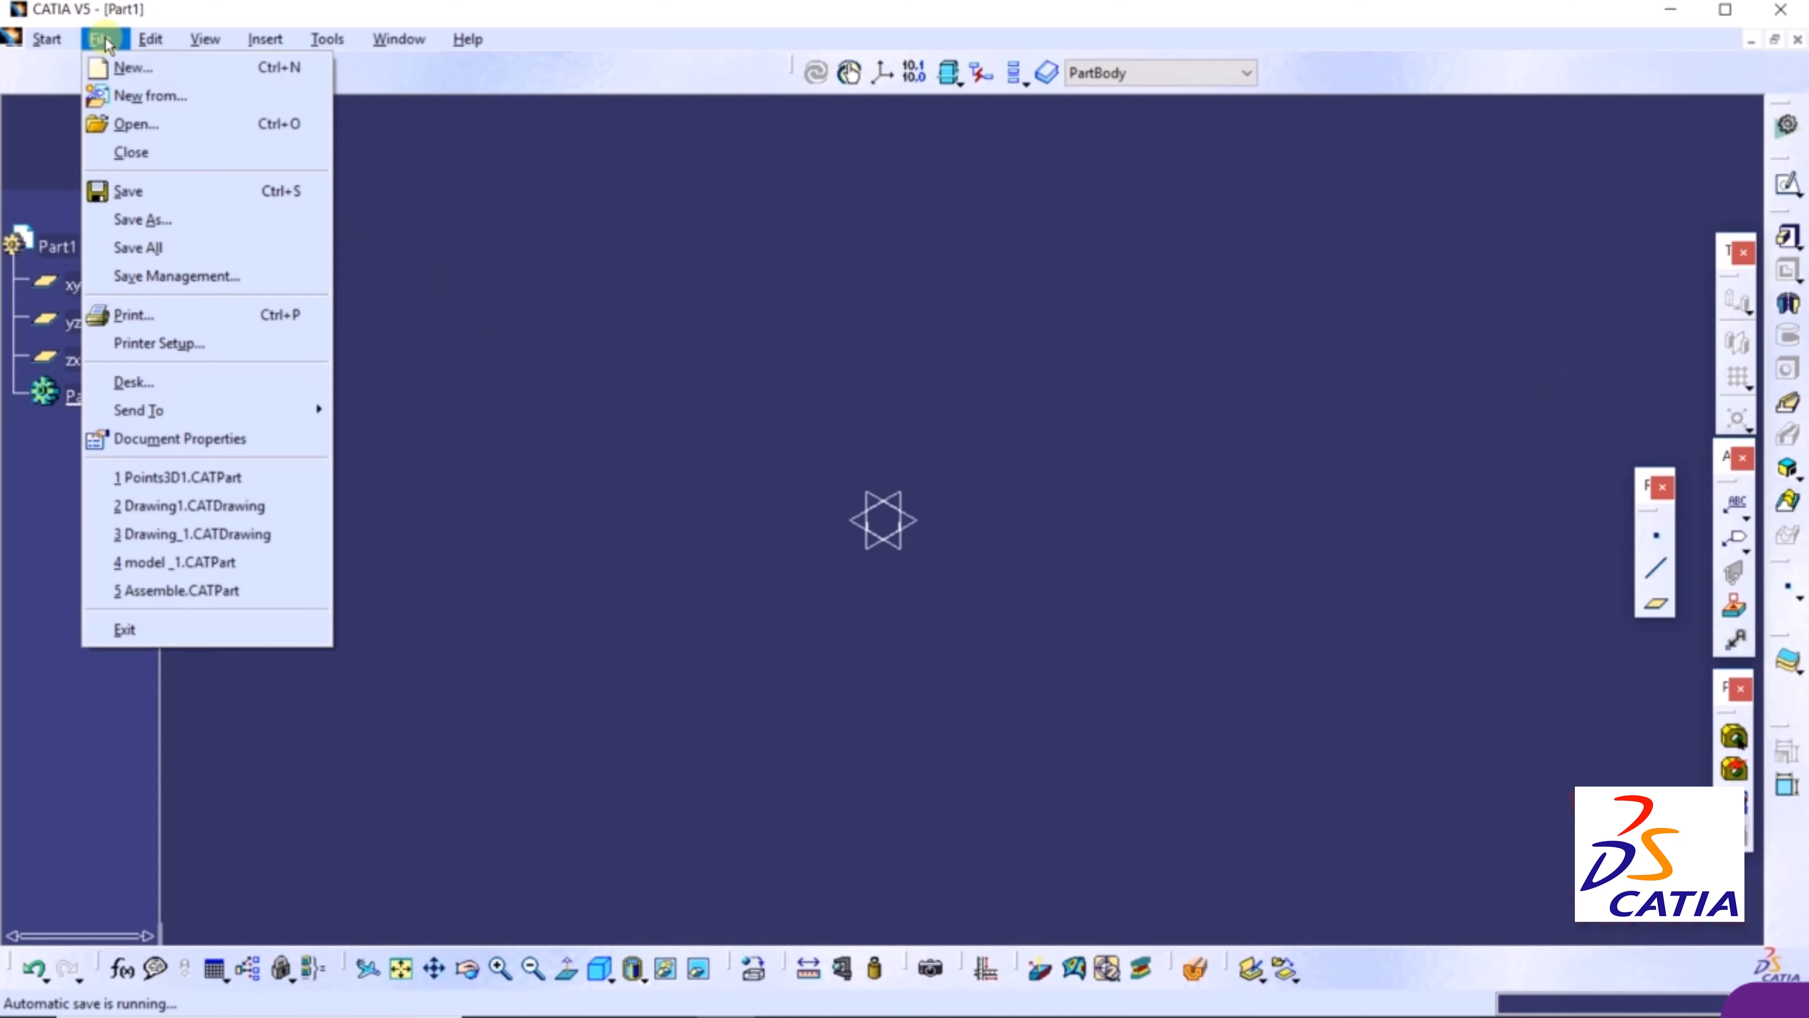
click(135, 122)
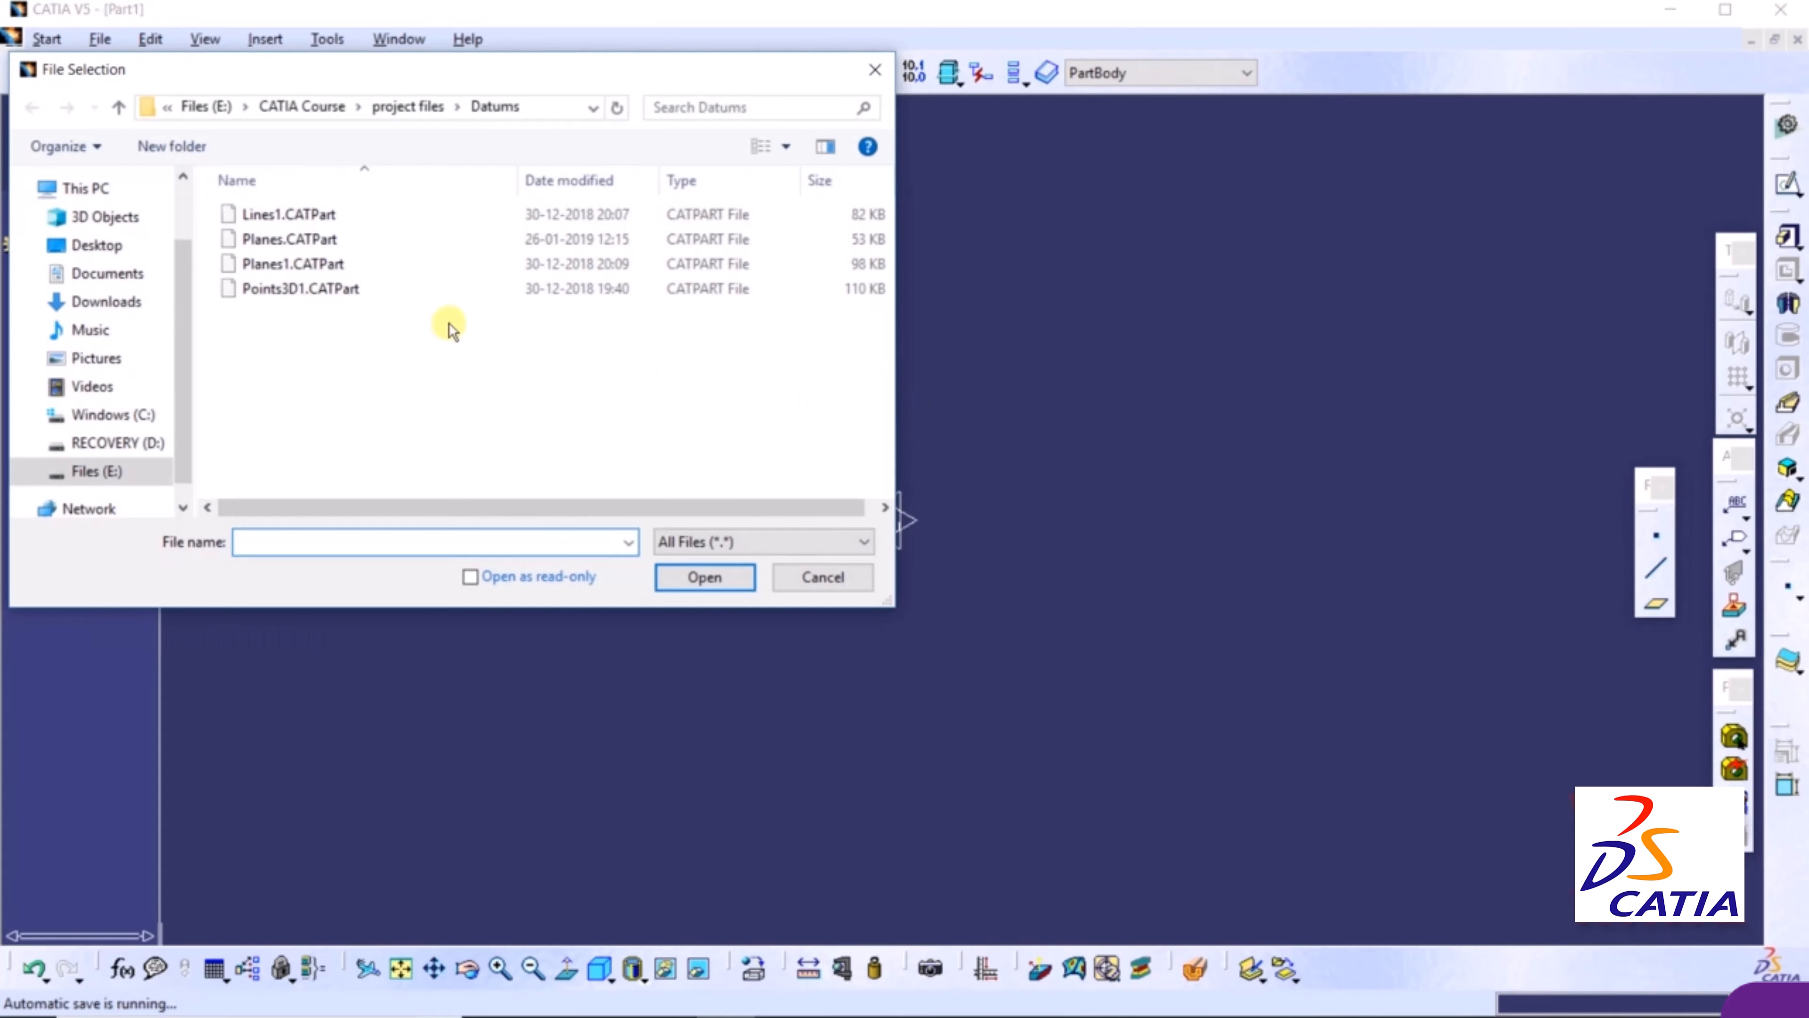
click(270, 214)
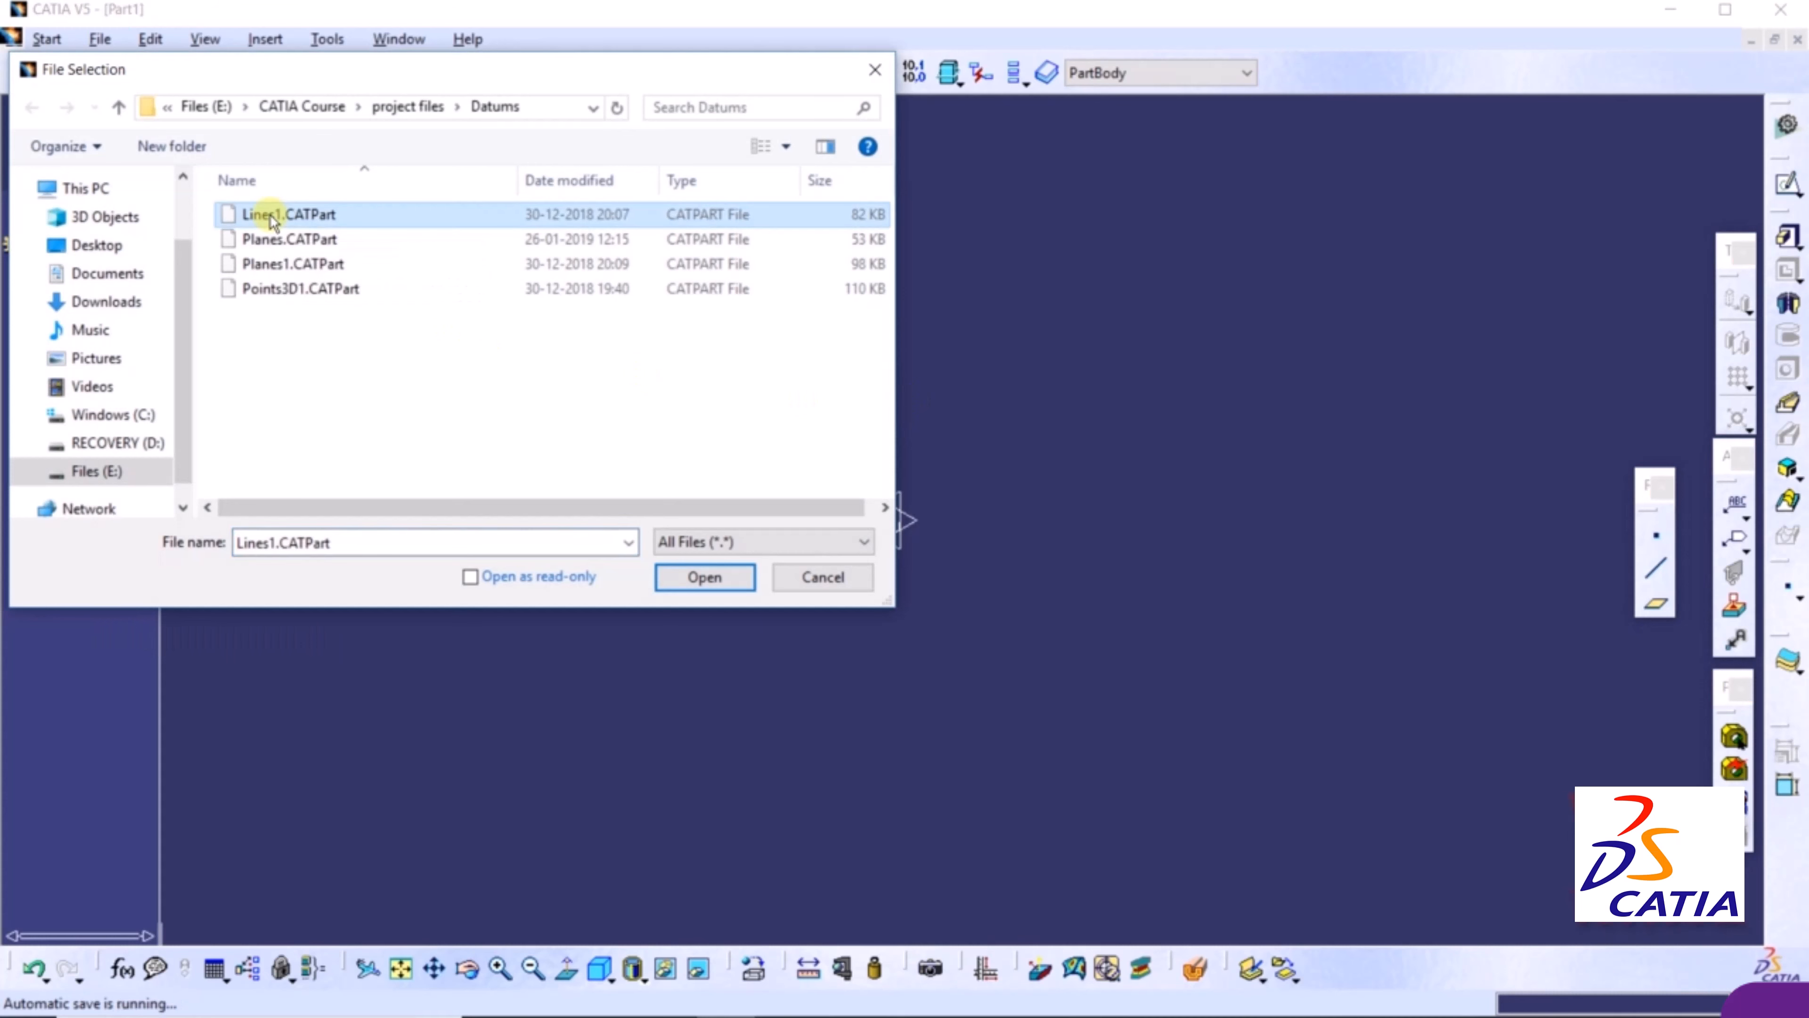
click(705, 578)
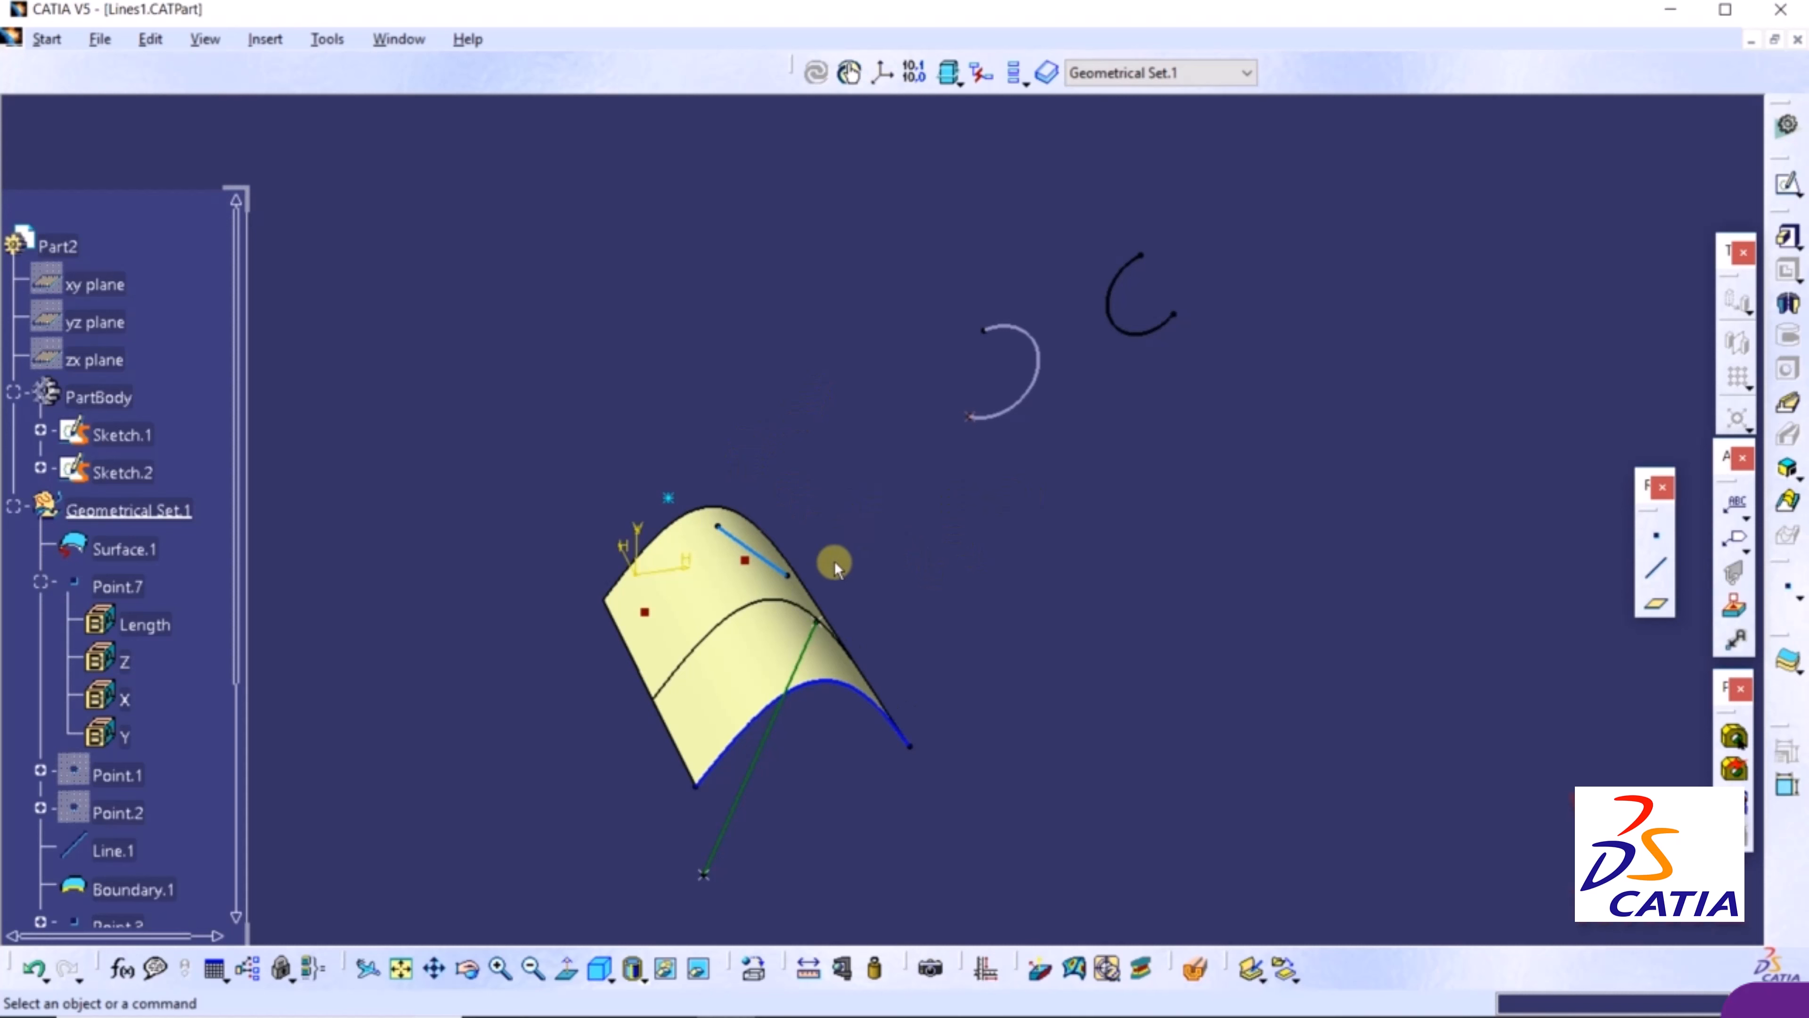
Define a Point-Point line from the isolated cyan point (Sketch.3) above the surface to Point.8 at the lower end of the white arc
middle_drag(834, 561, 696, 458)
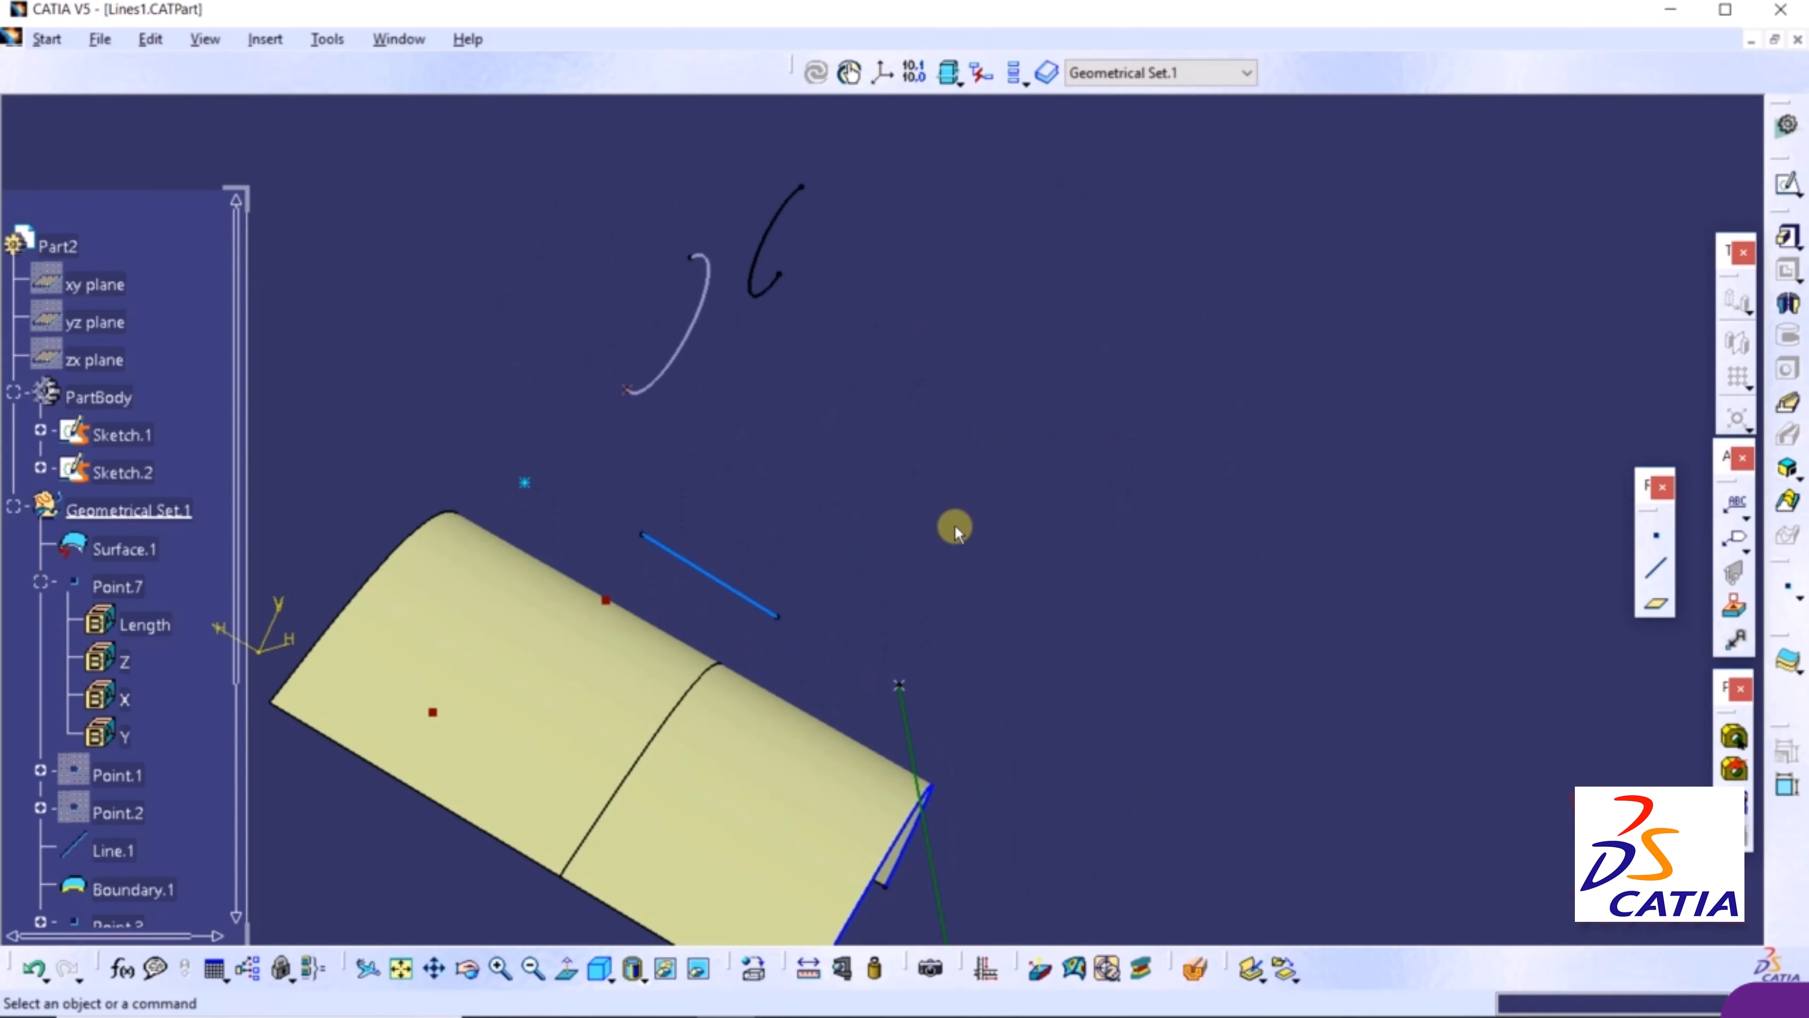
middle_drag(954, 529, 1079, 412)
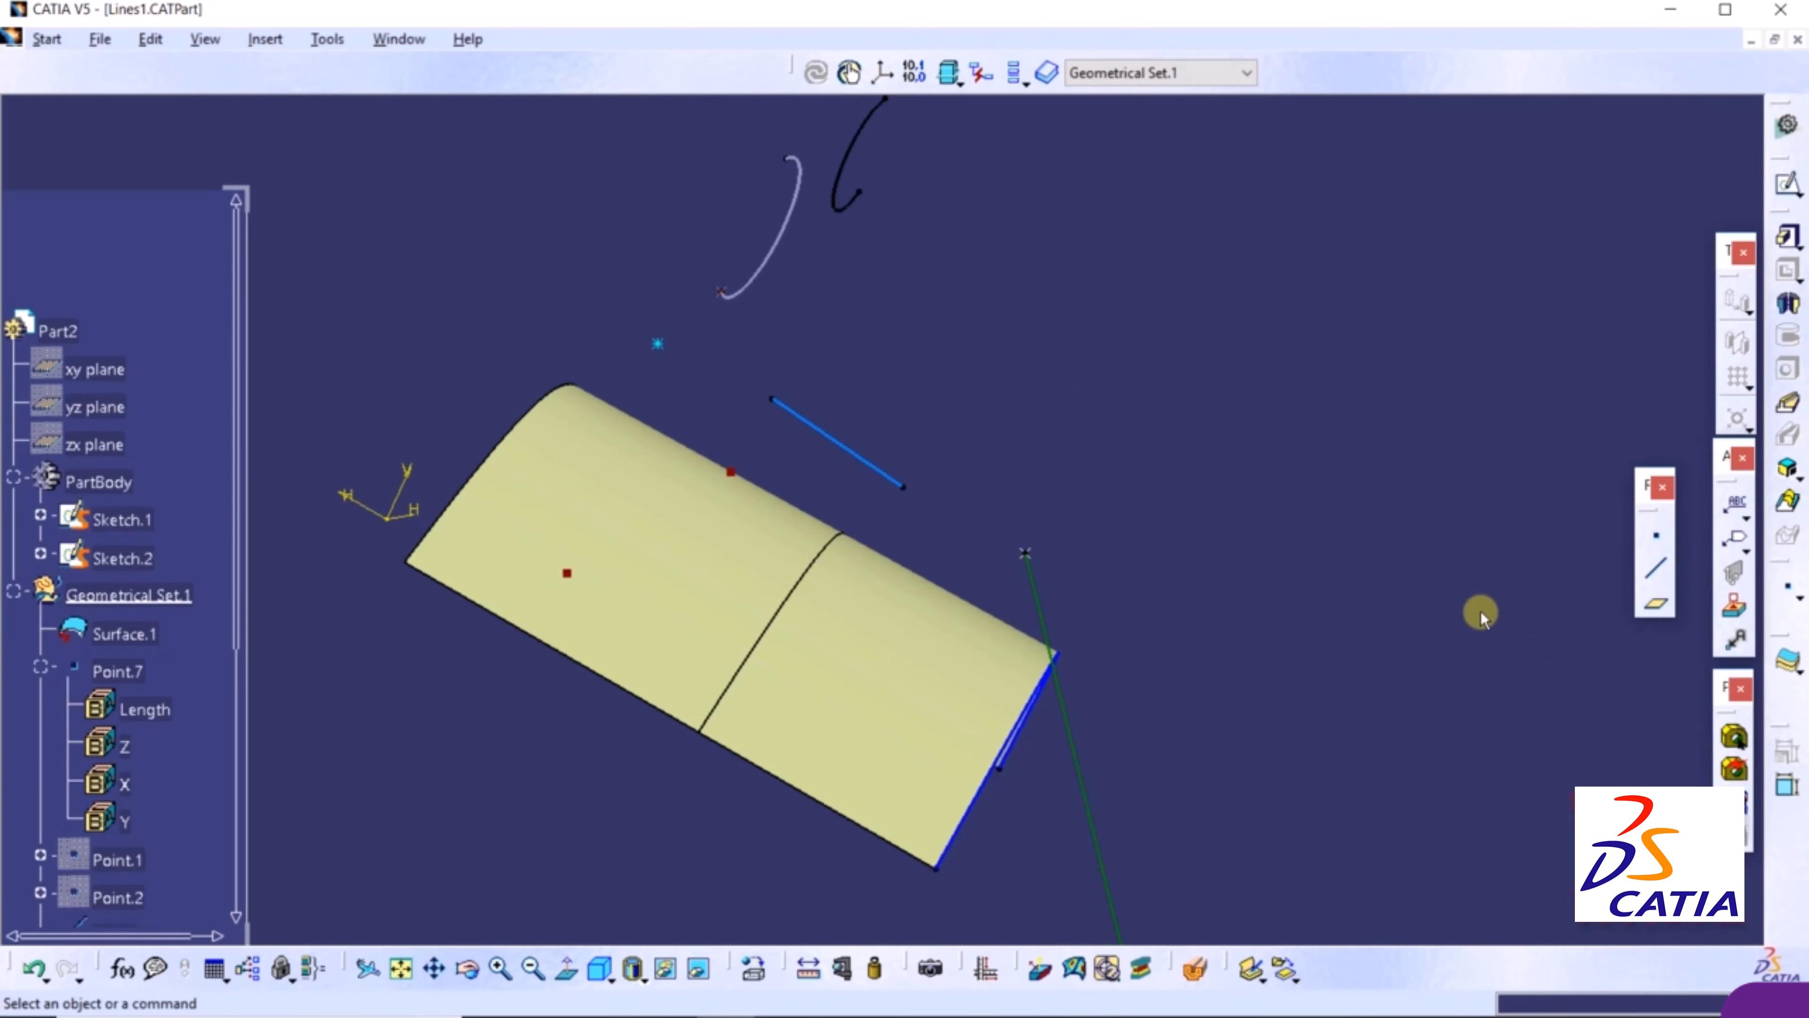
click(1657, 570)
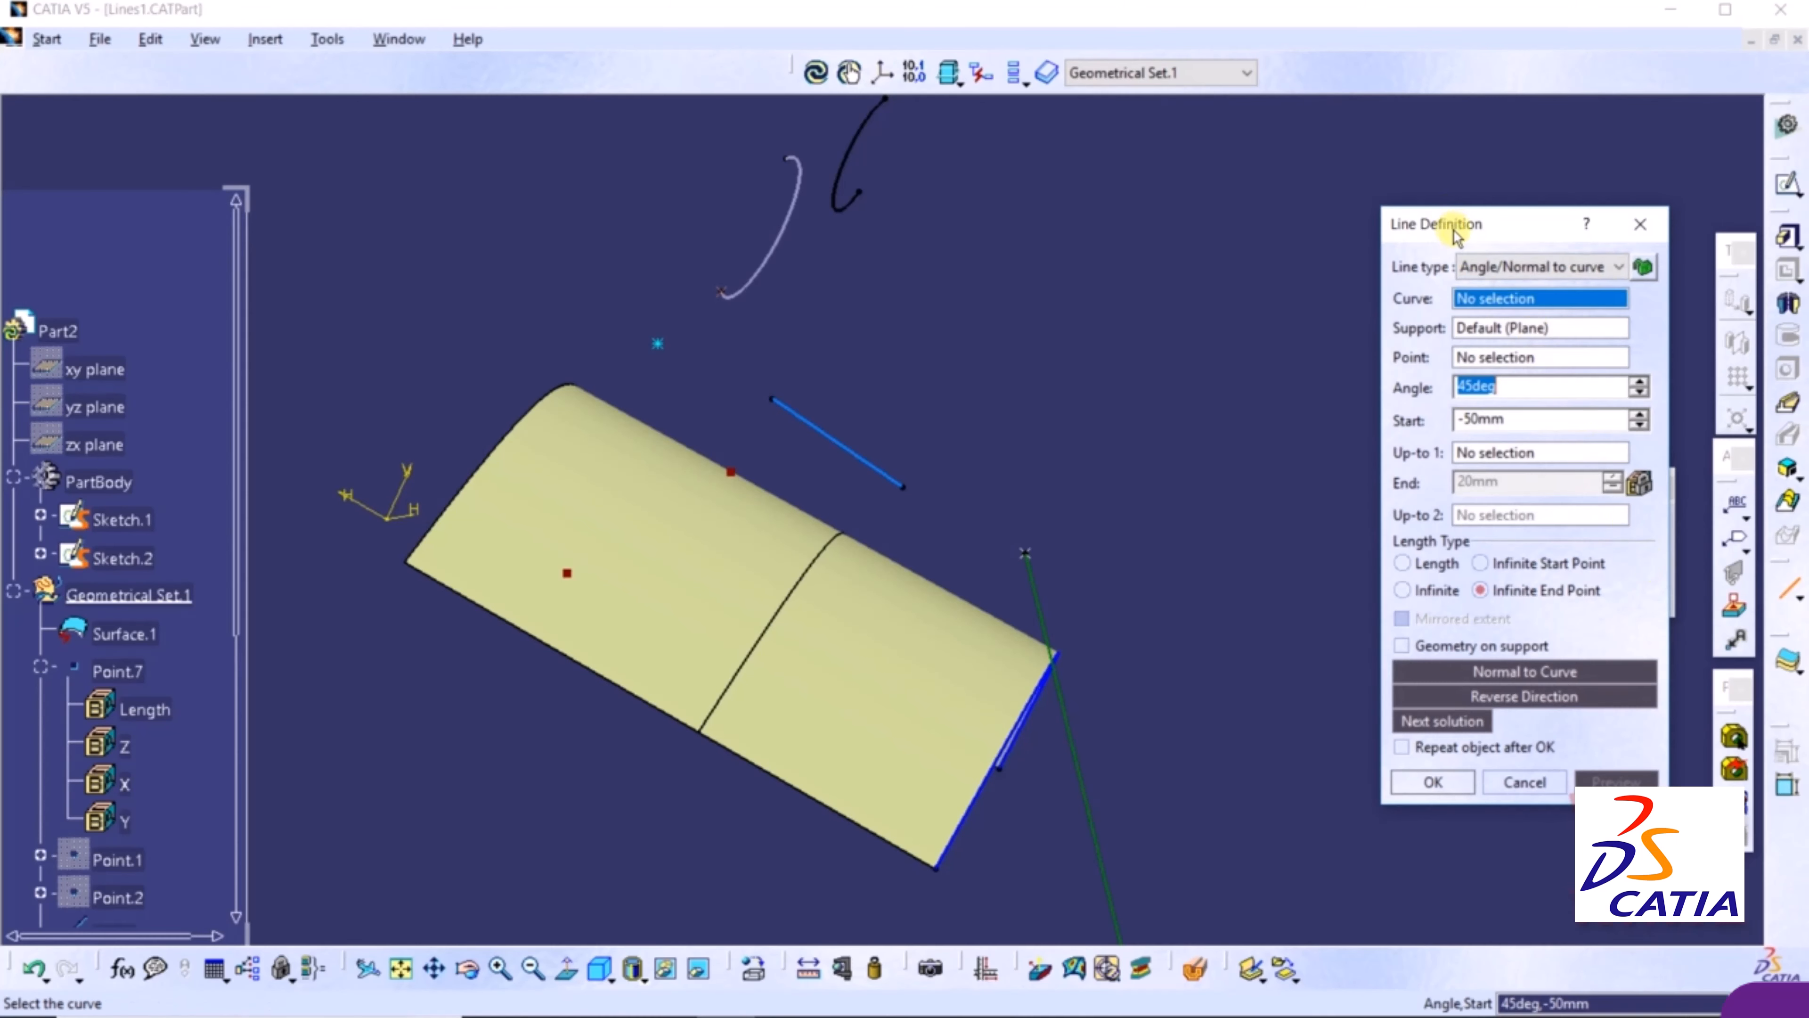
drag(1453, 235, 1301, 217)
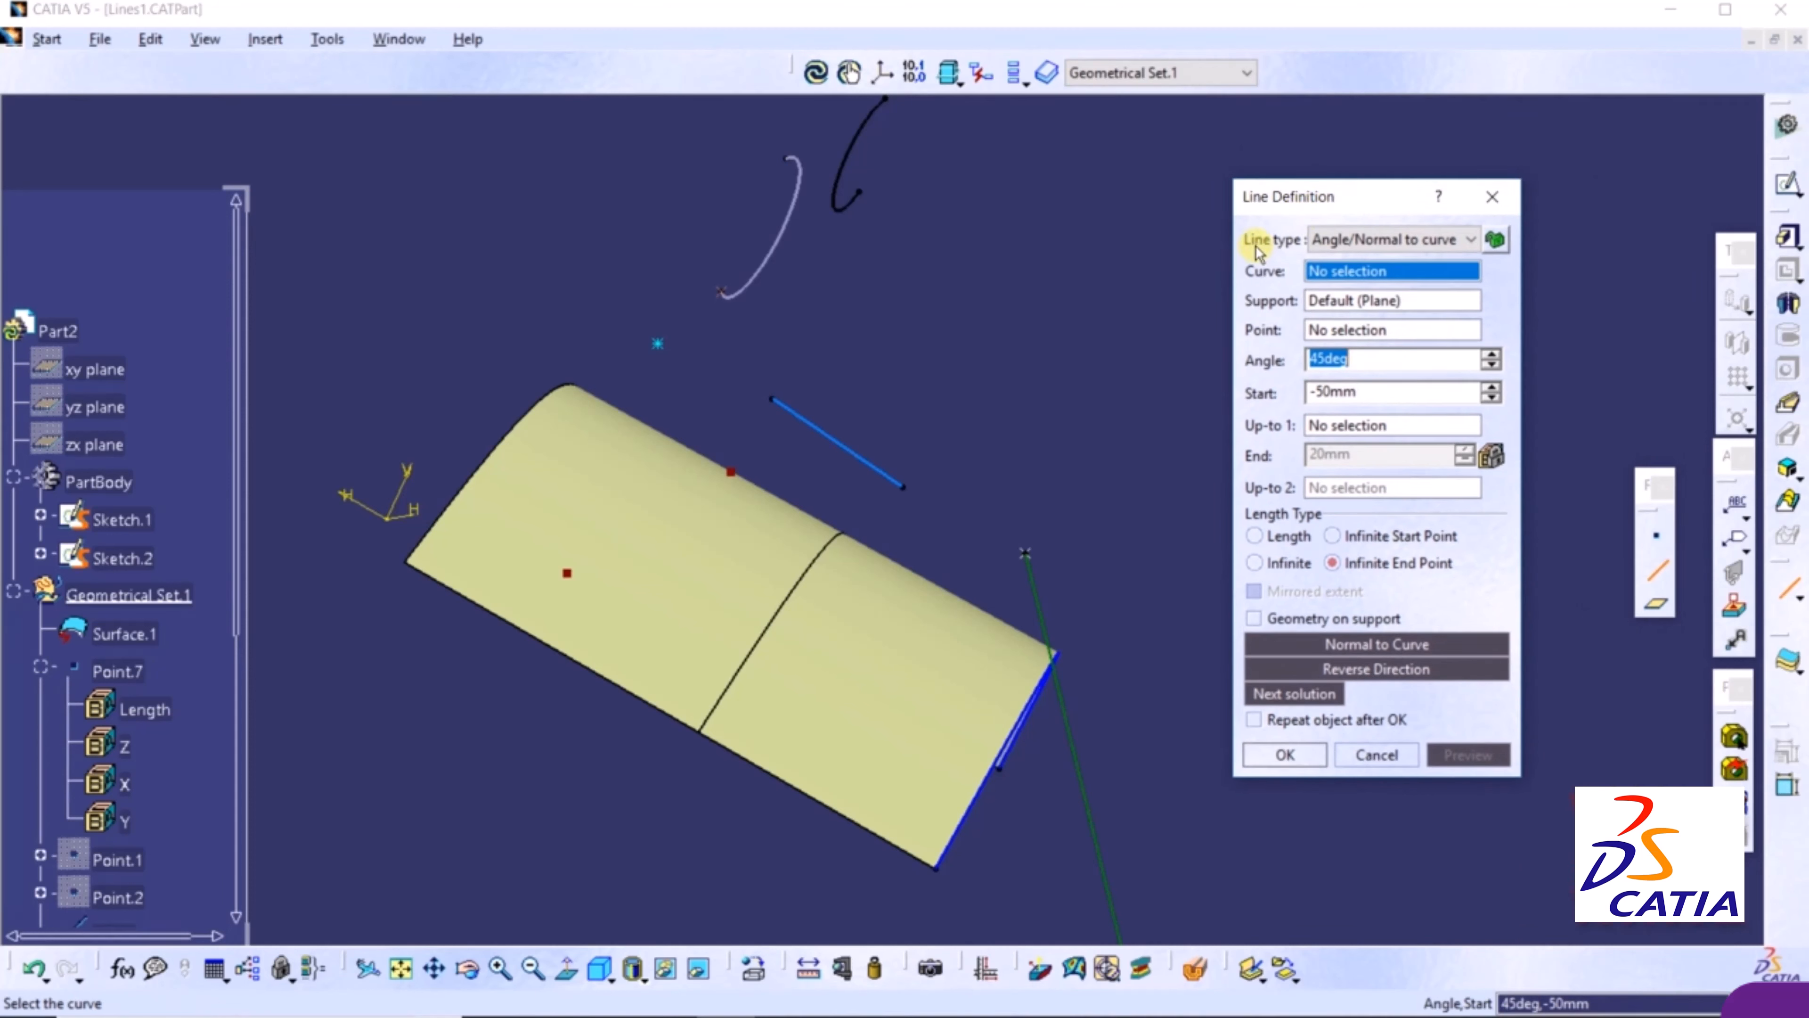
click(1438, 242)
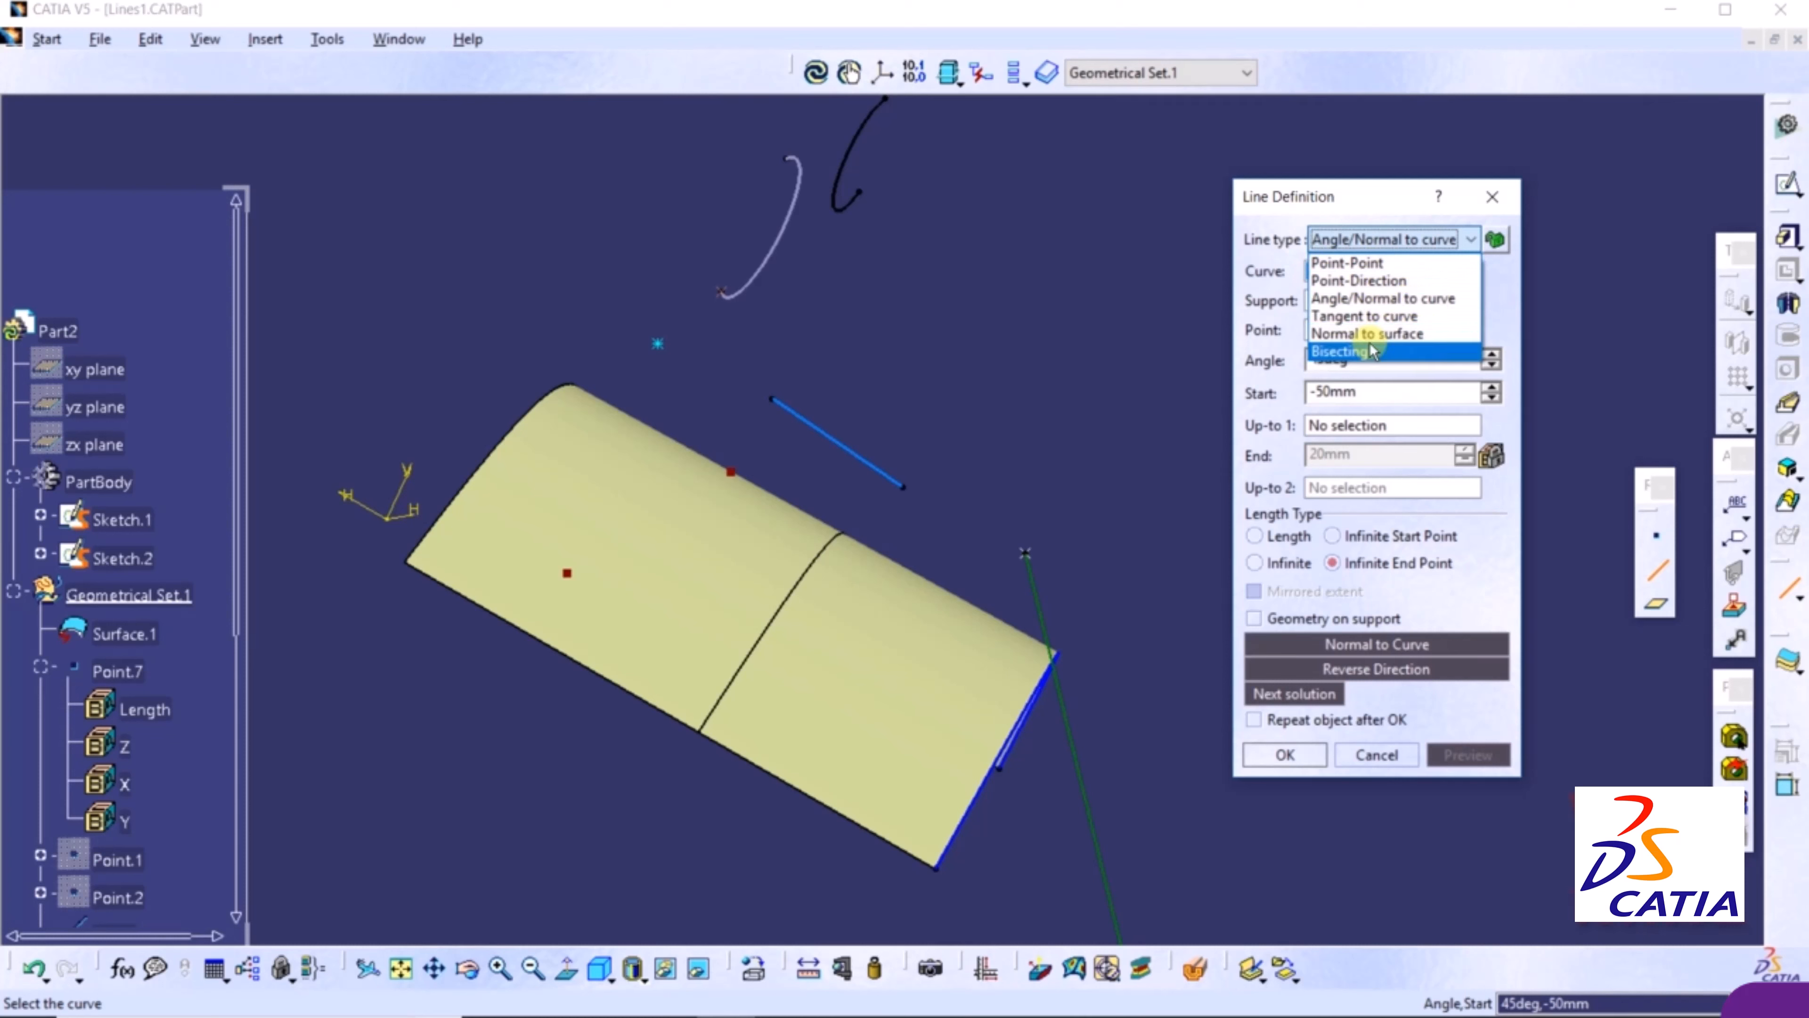
click(1356, 263)
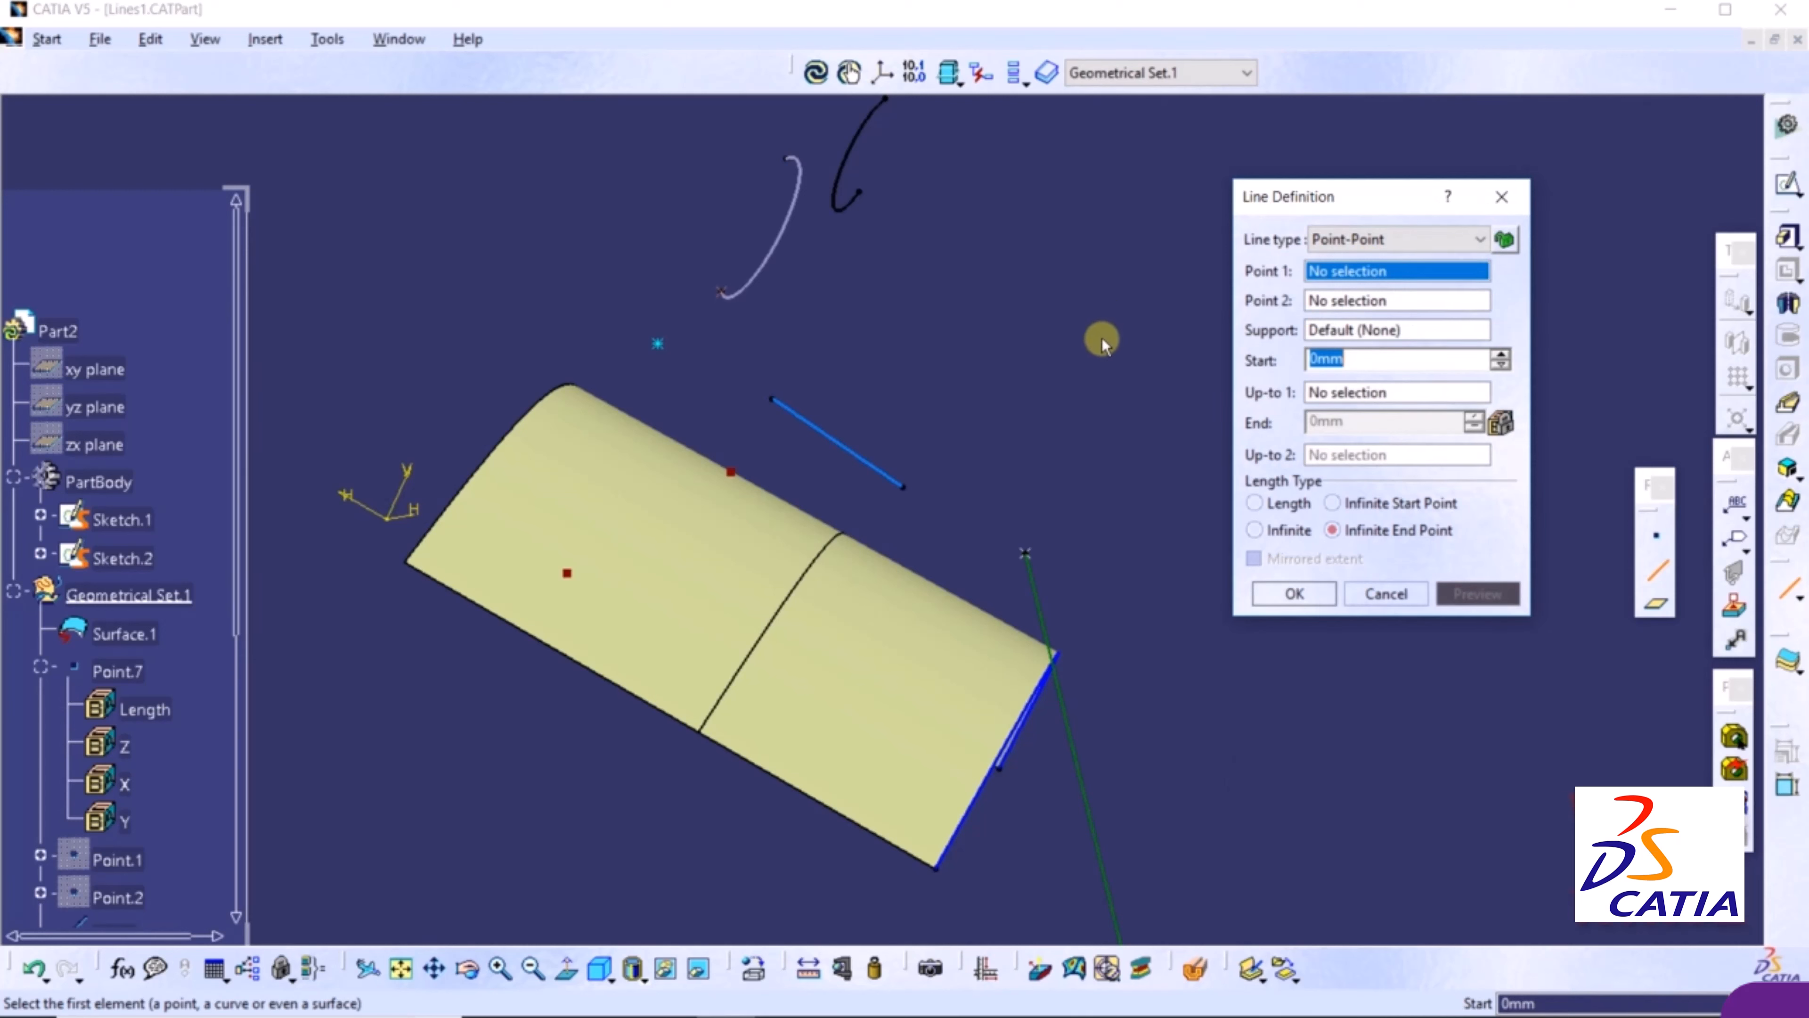
middle_drag(1101, 339, 1094, 380)
middle_drag(755, 355, 811, 500)
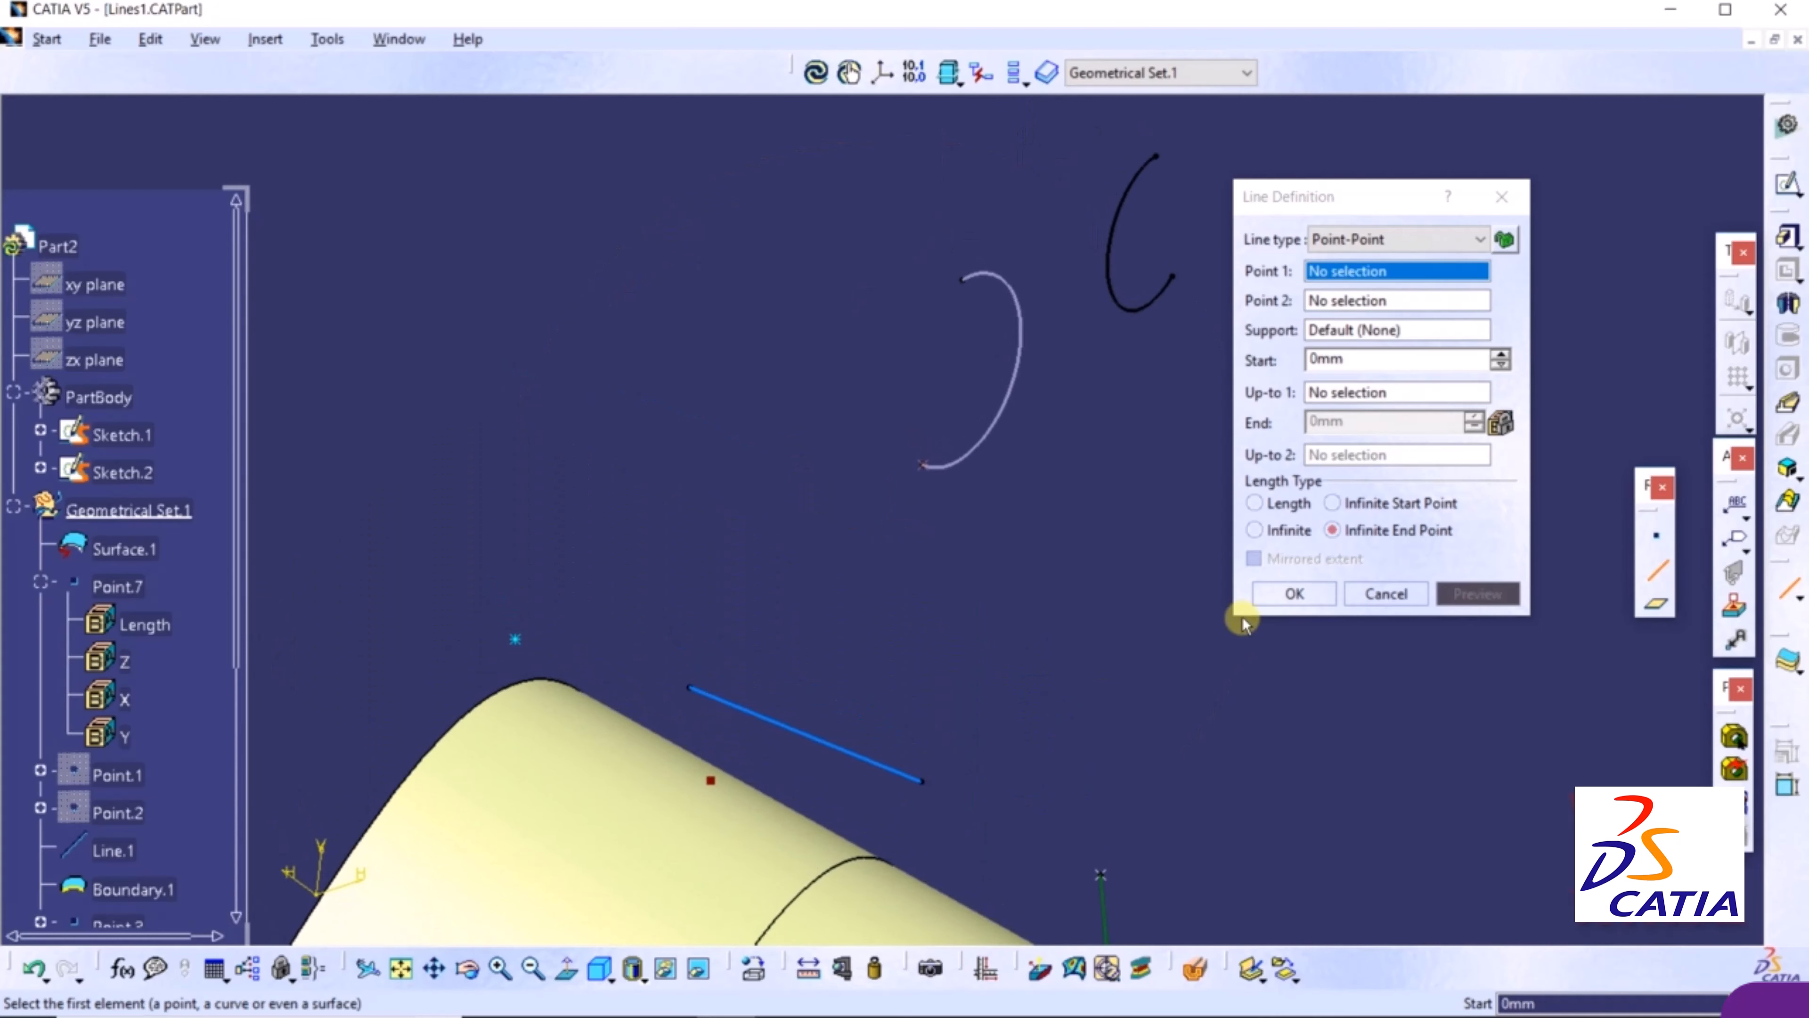
click(515, 639)
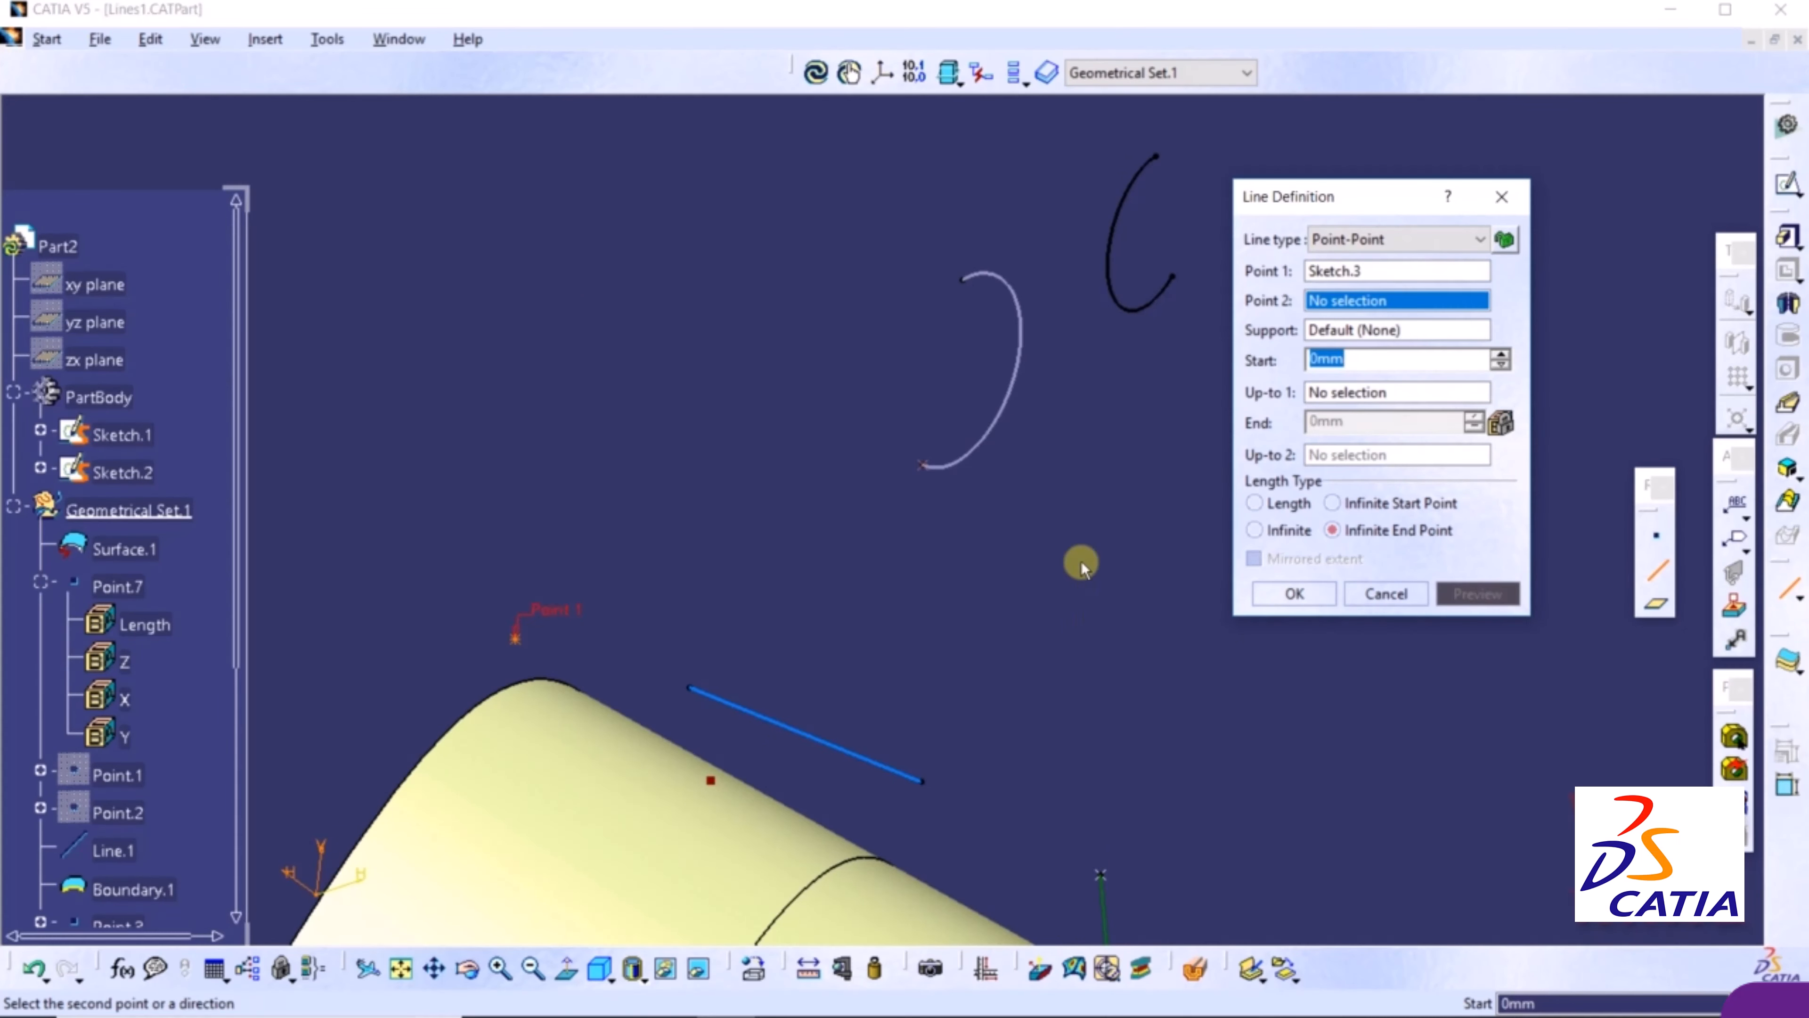
click(929, 470)
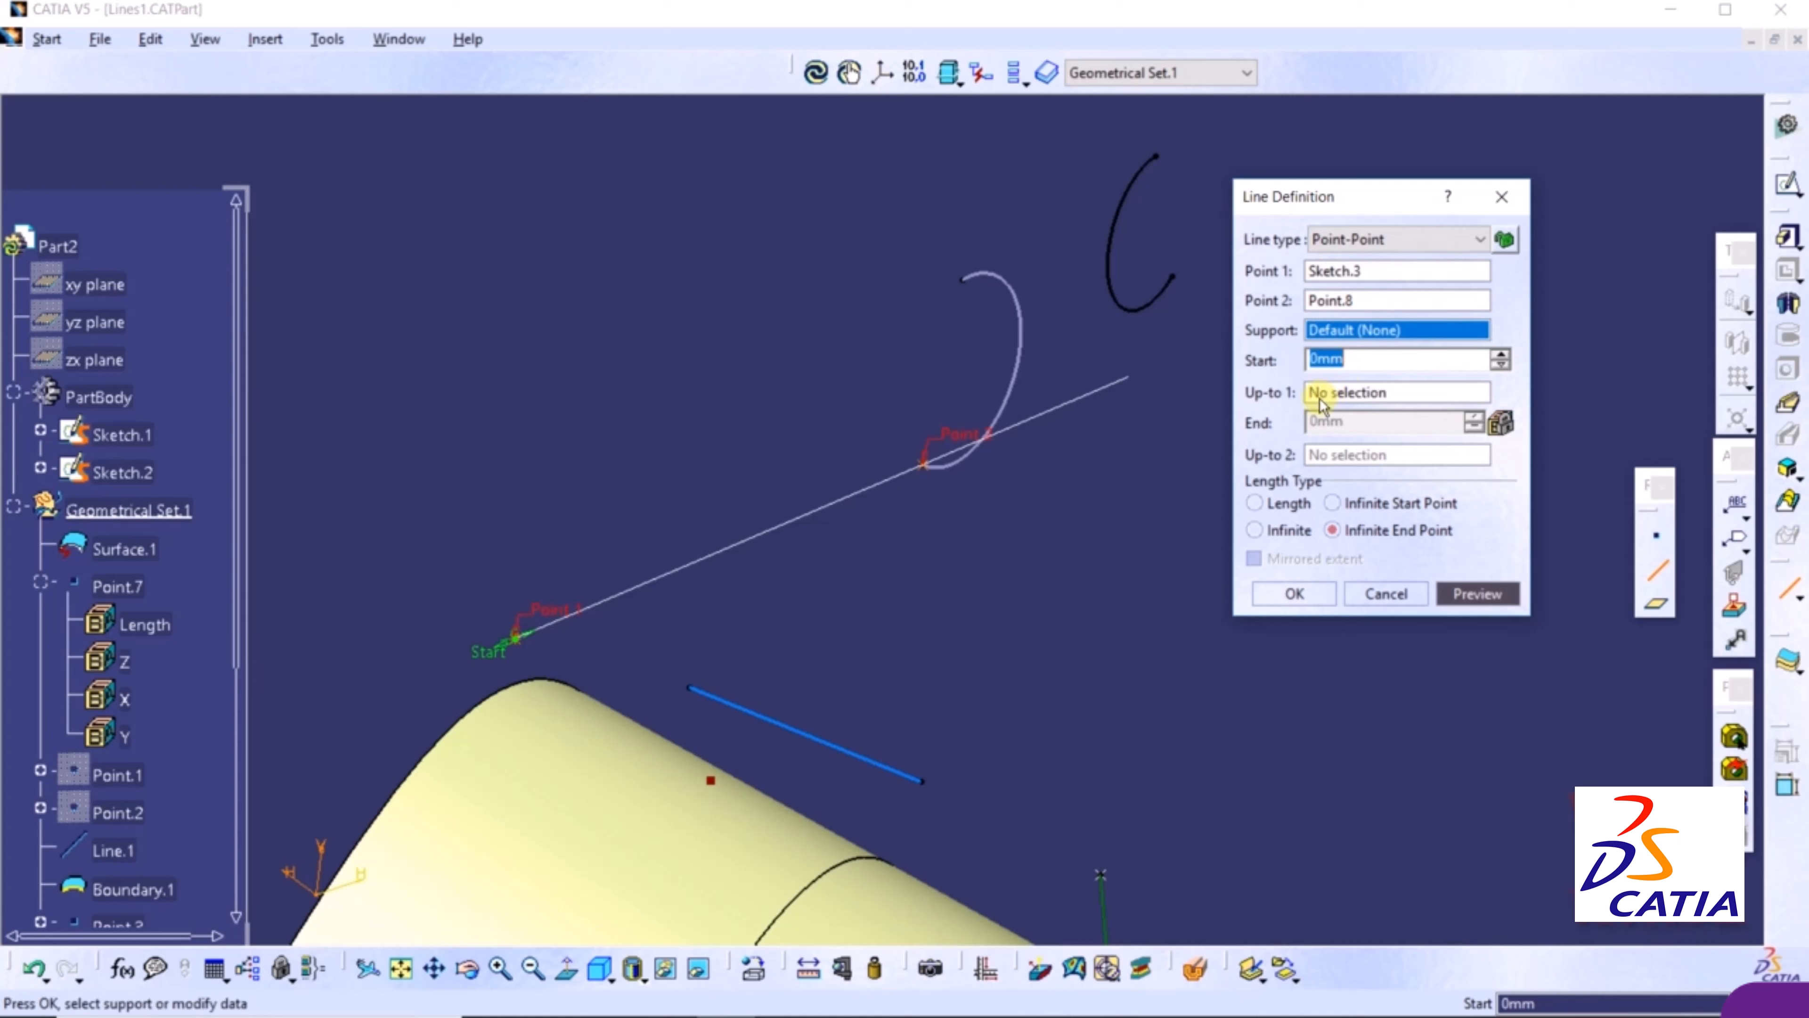
Extend the start of the Point-Point line to 10 mm
click(1377, 394)
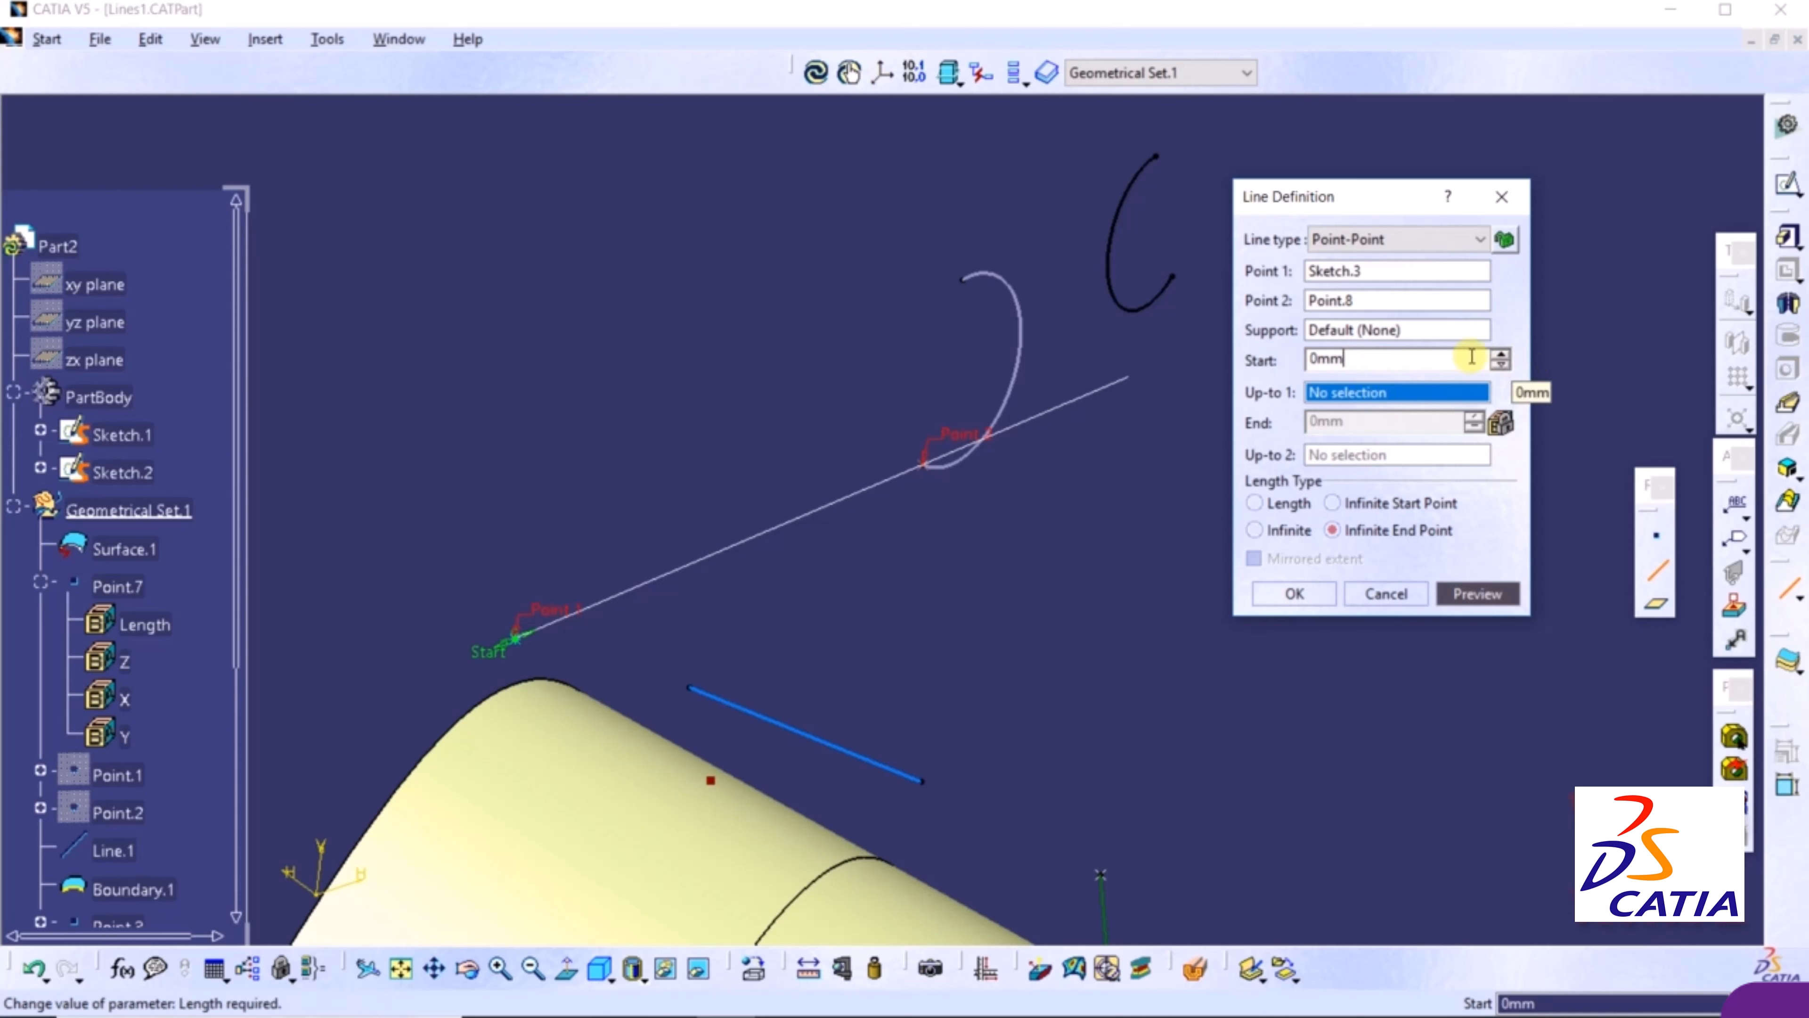
click(1501, 353)
click(1501, 354)
click(1500, 354)
click(1501, 353)
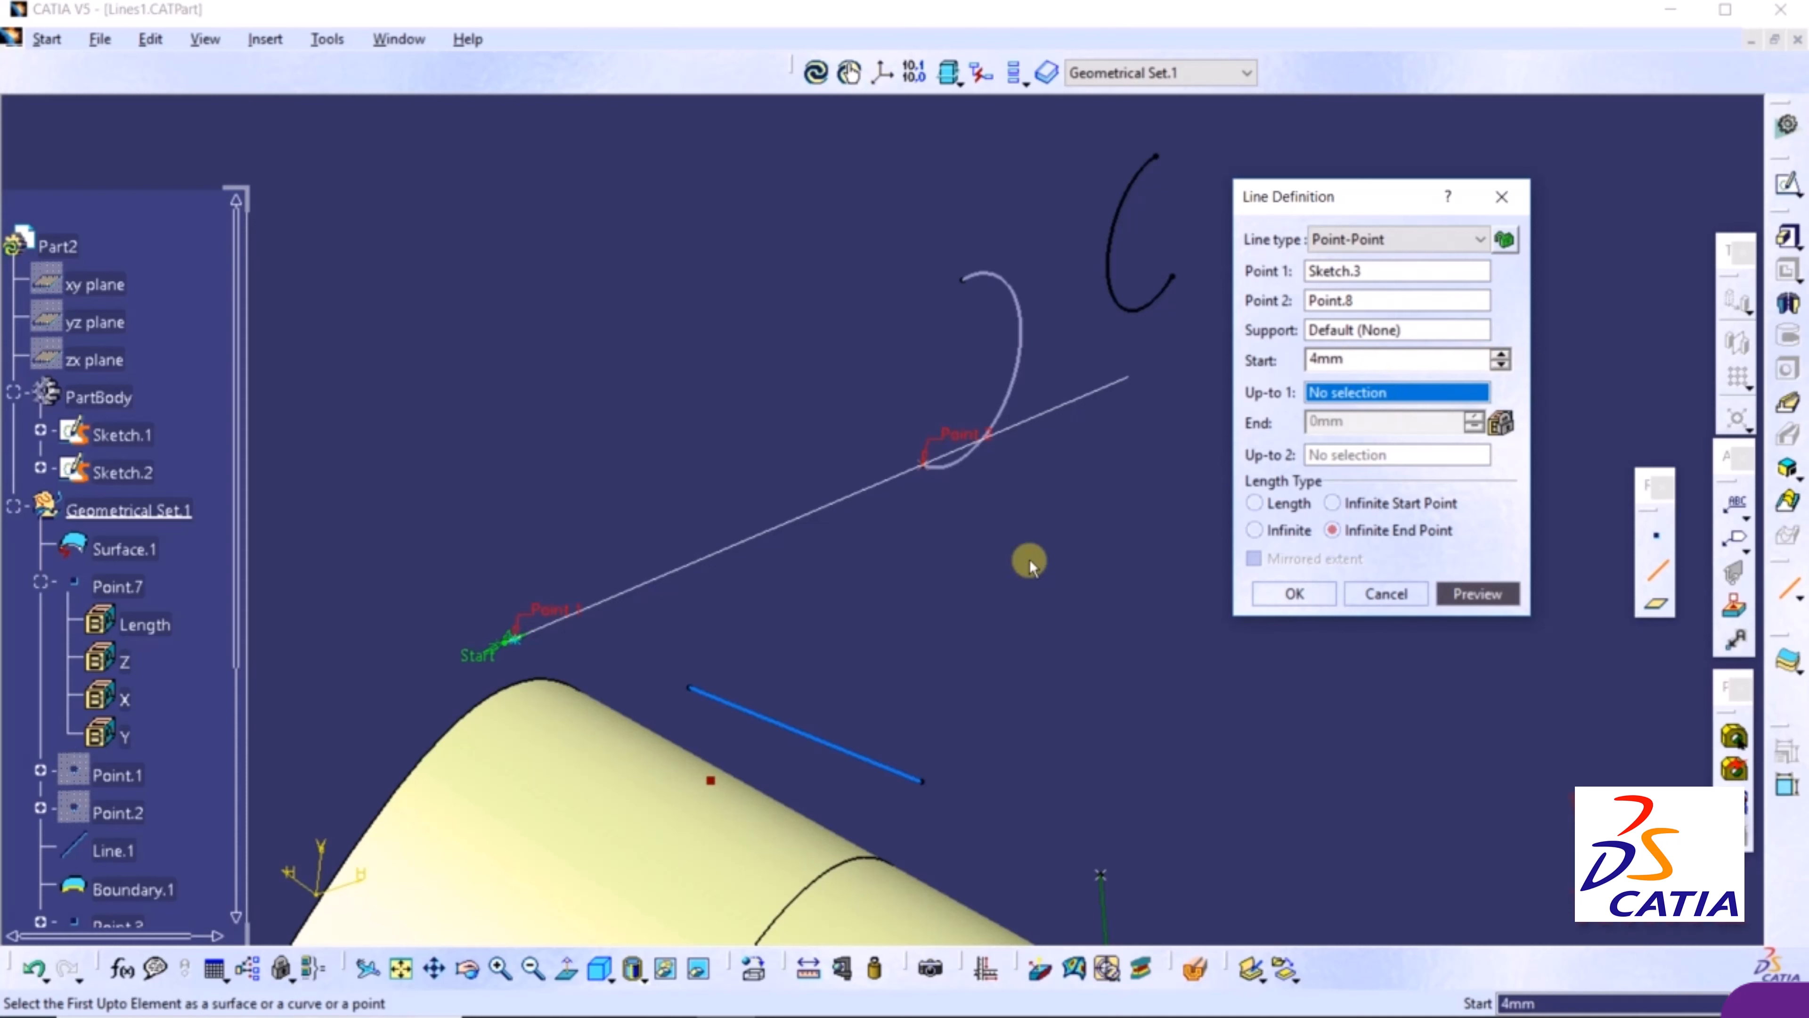
middle_drag(662, 504, 807, 465)
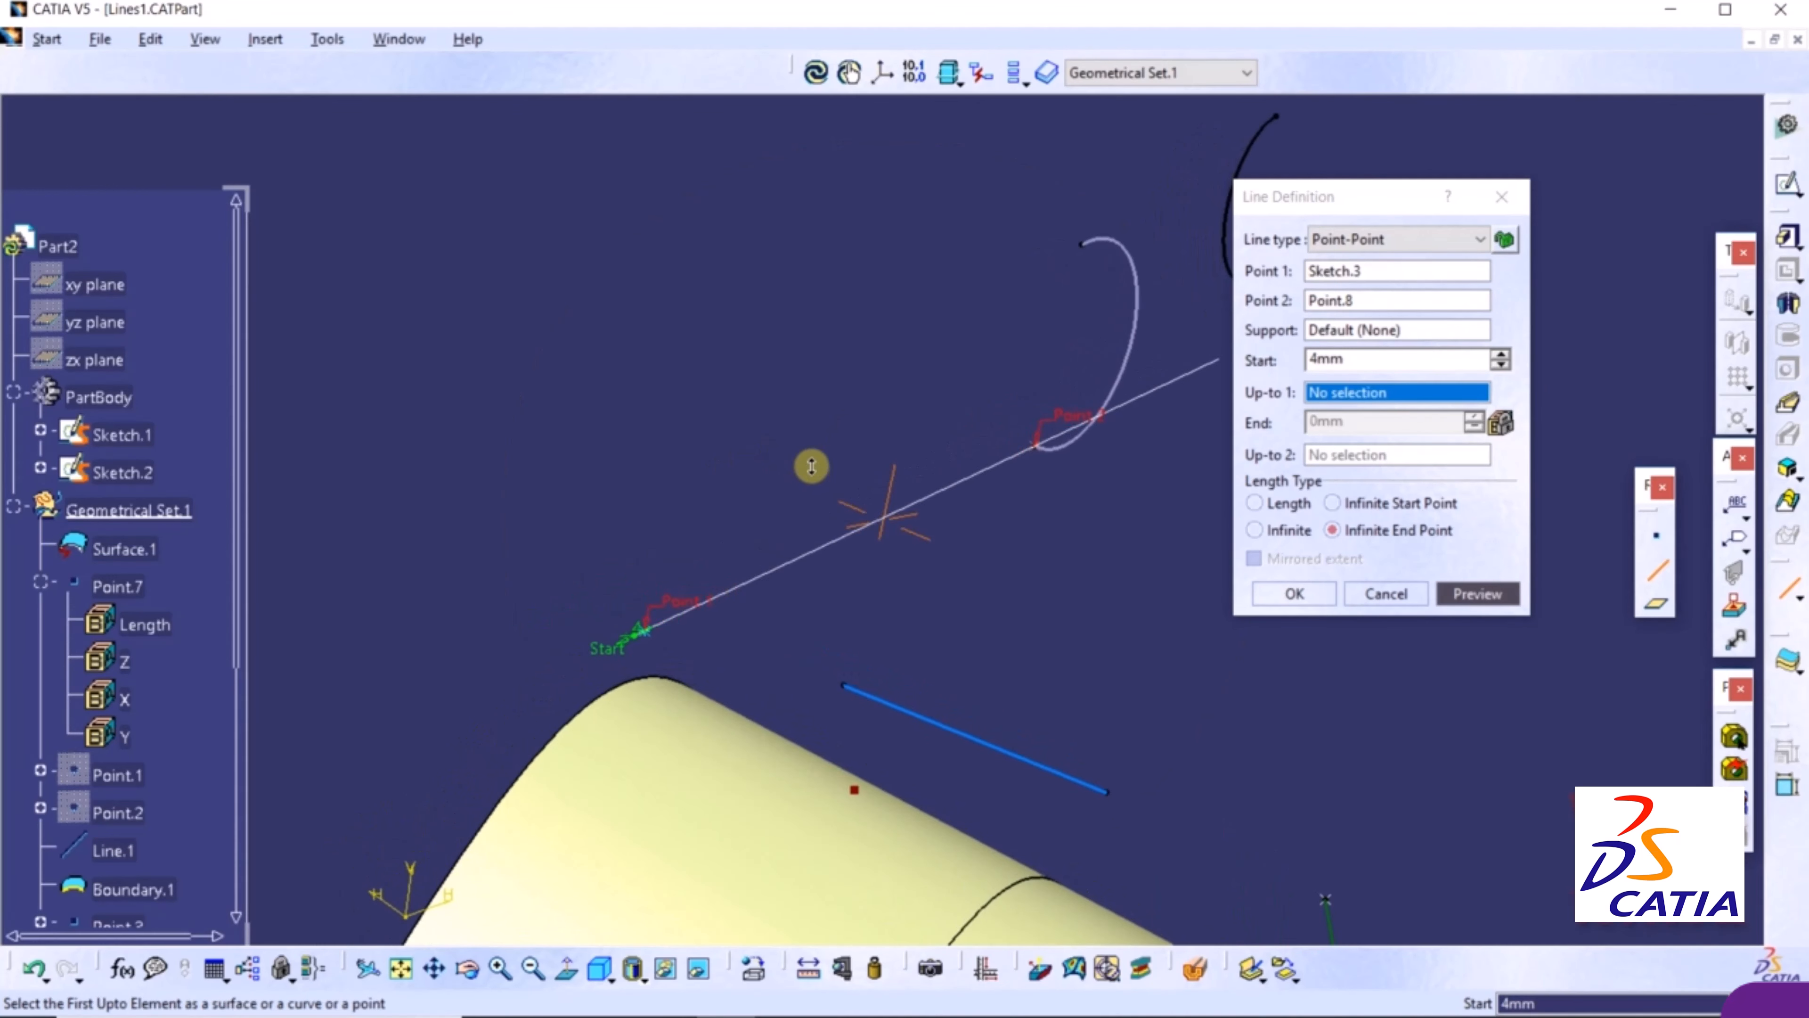
click(1499, 353)
click(1499, 353)
click(1499, 353)
click(1499, 353)
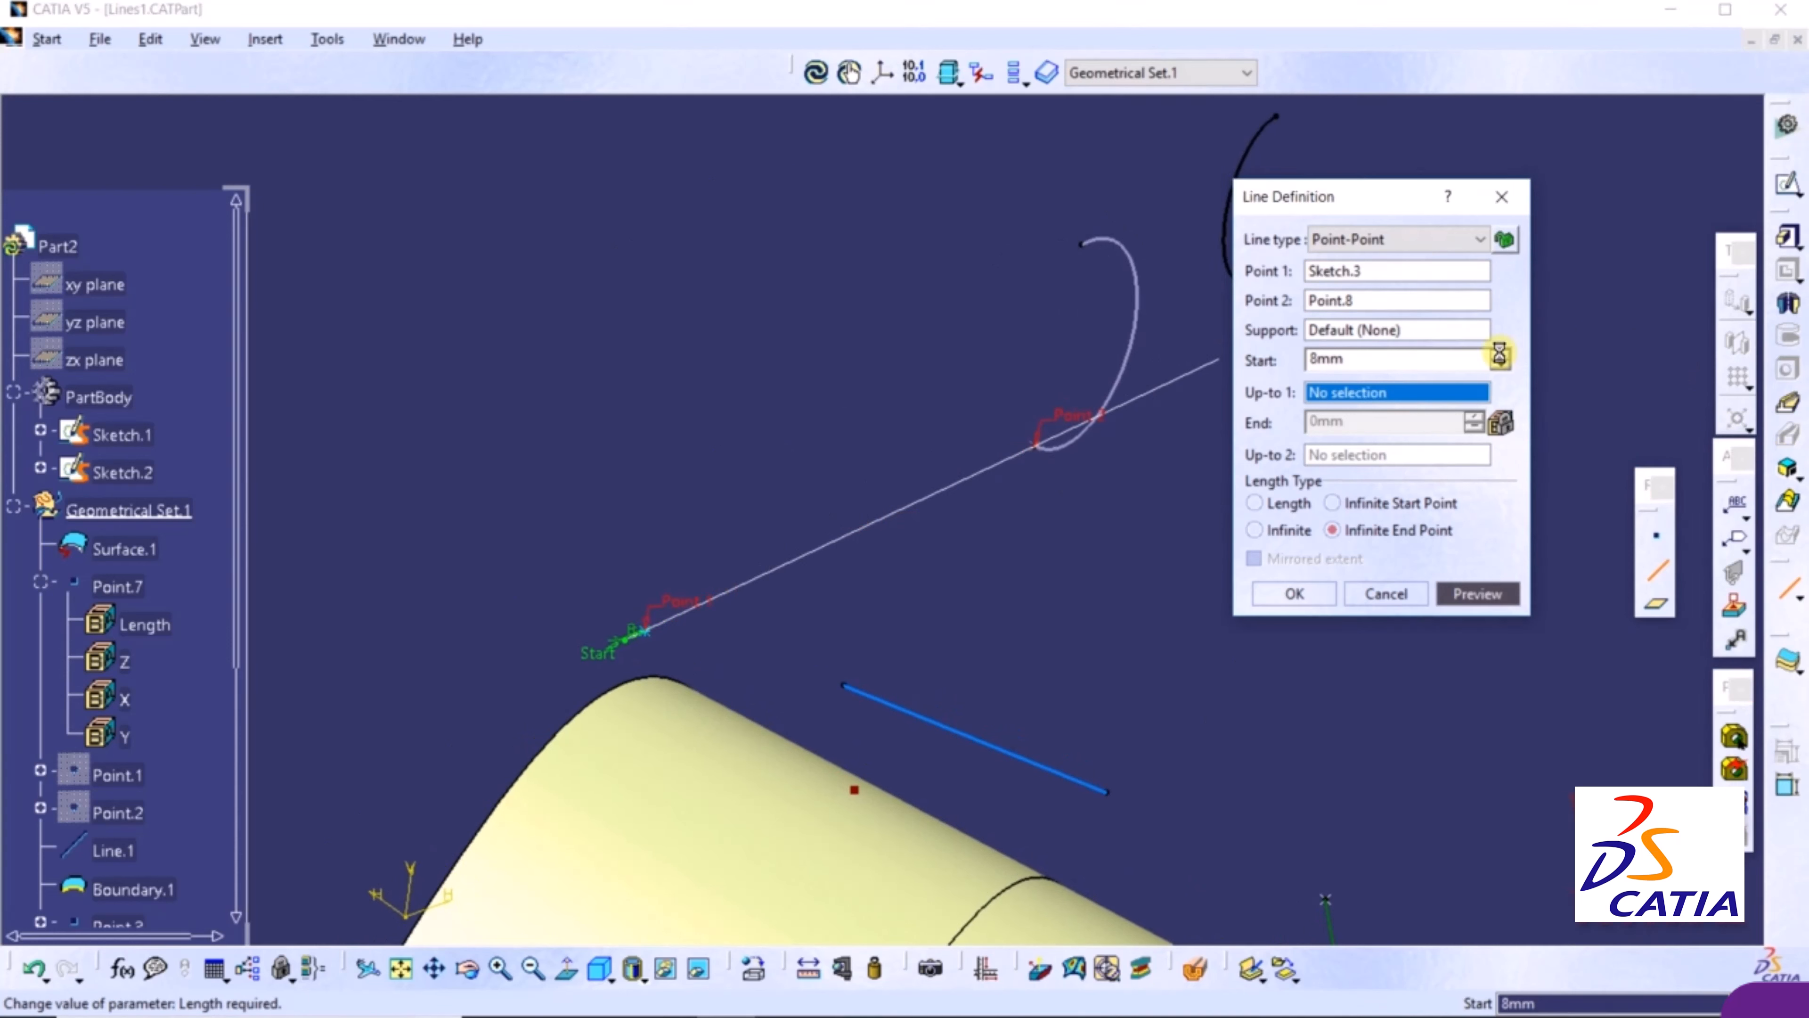
click(1500, 353)
click(1500, 353)
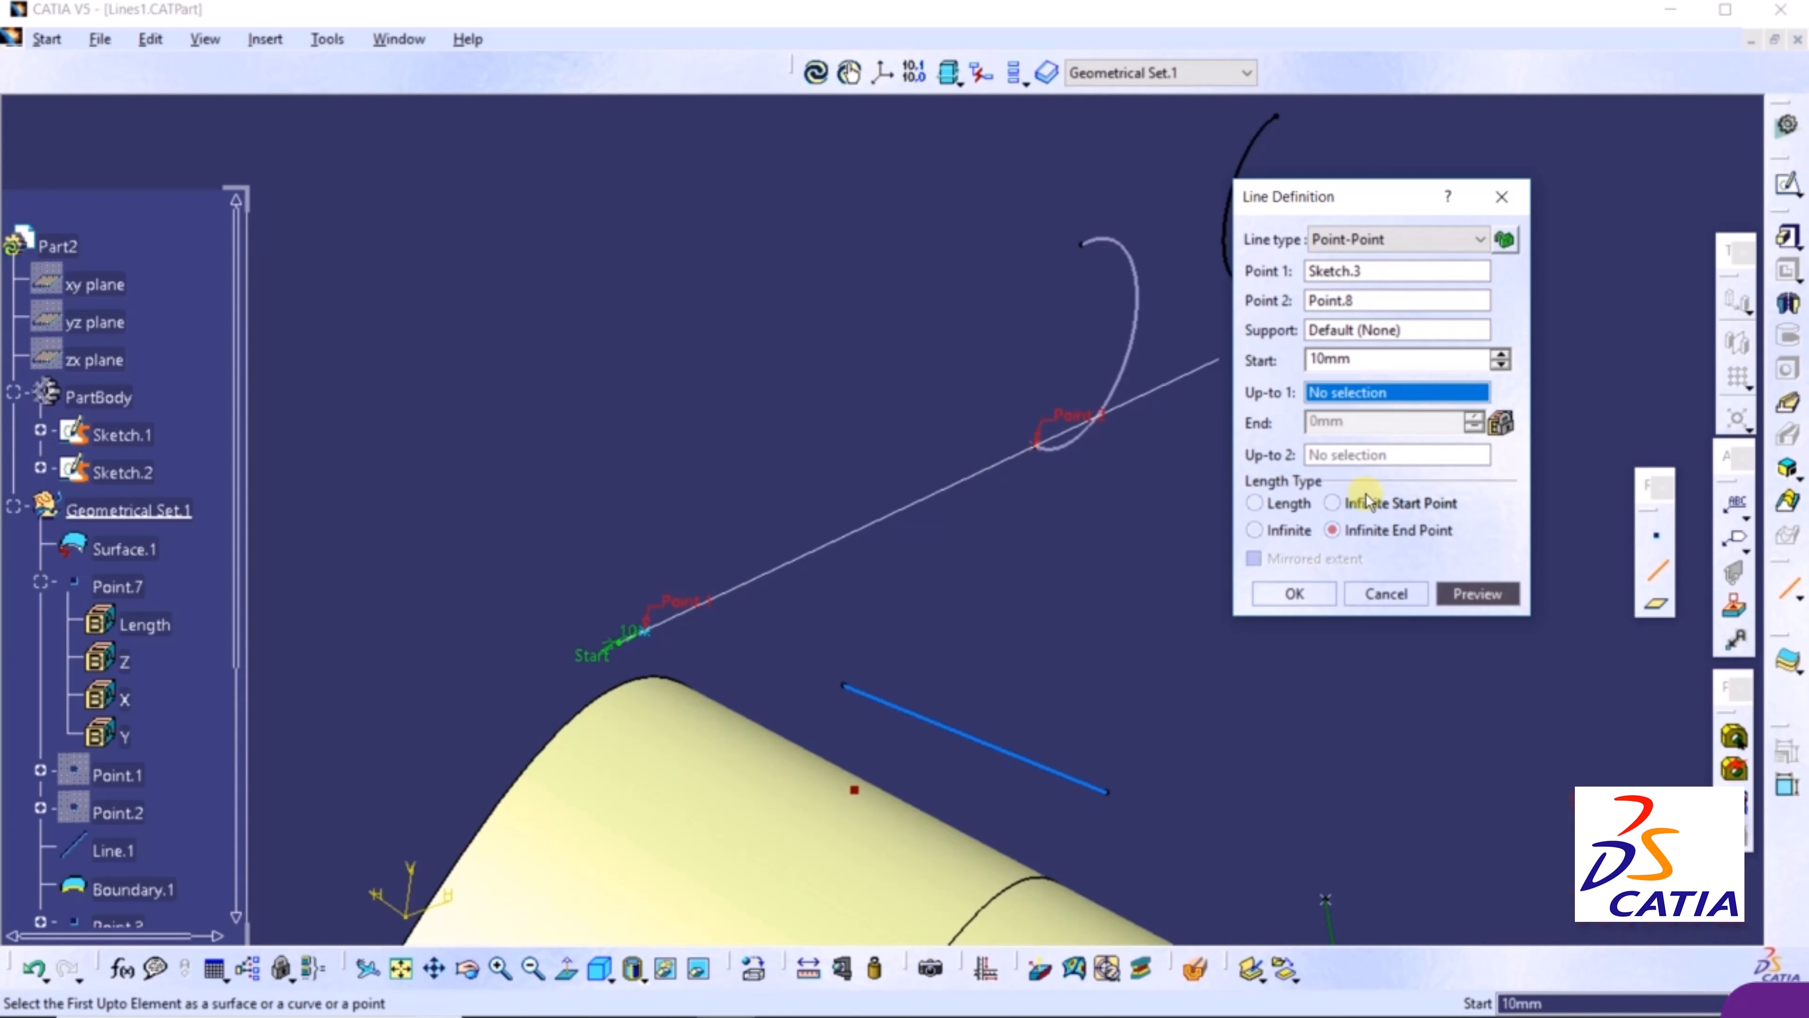
Preview the infinite start, infinite and infinite end options, set the line's length type back to Length and create the line
click(1279, 504)
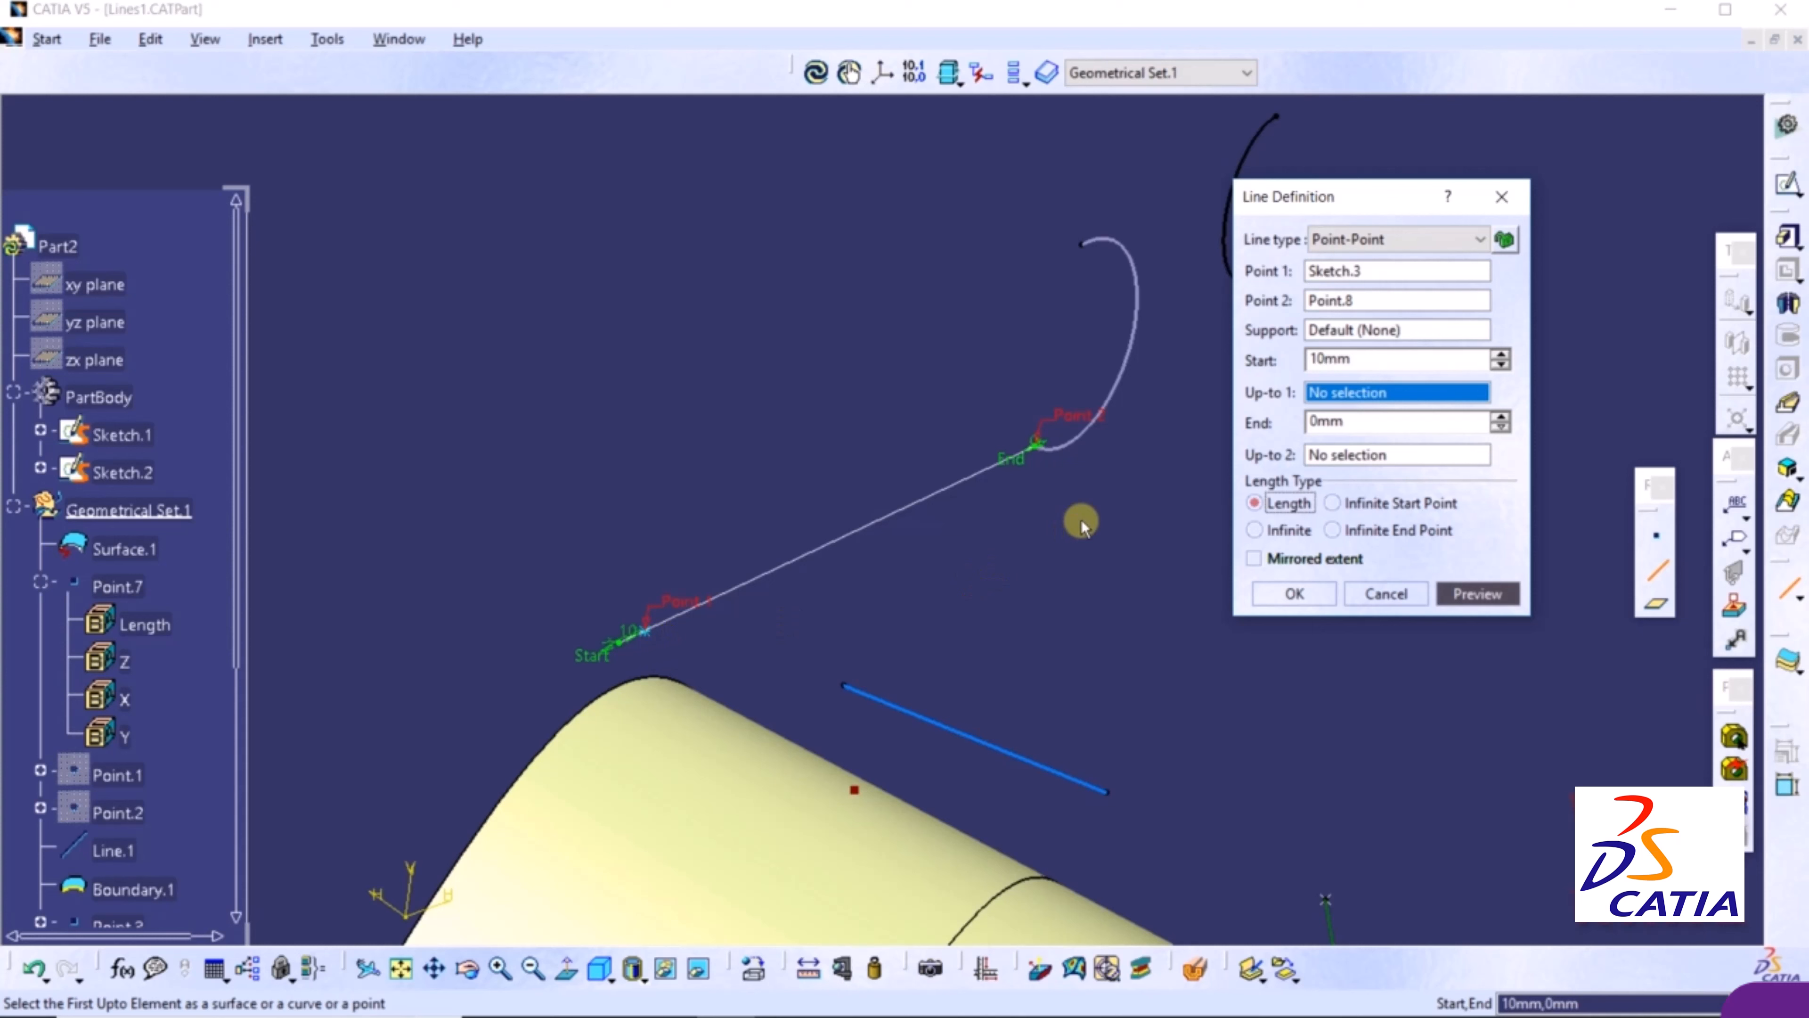
click(1369, 509)
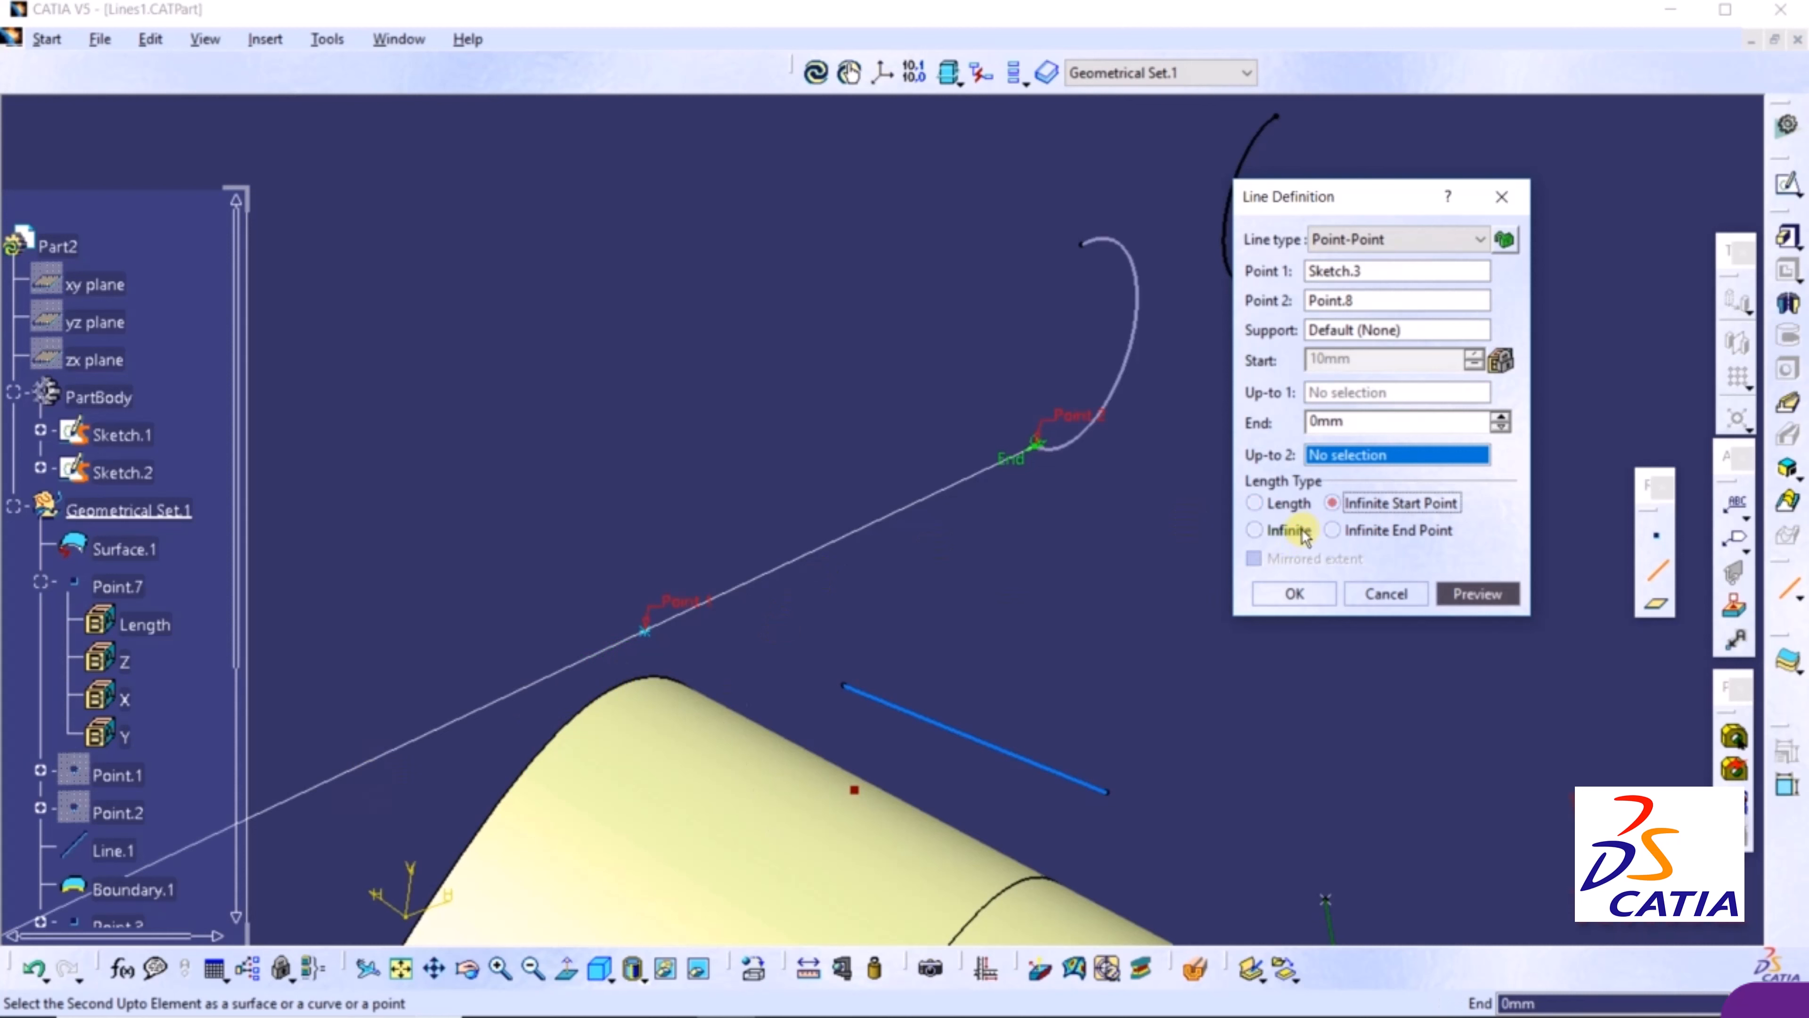
click(1278, 532)
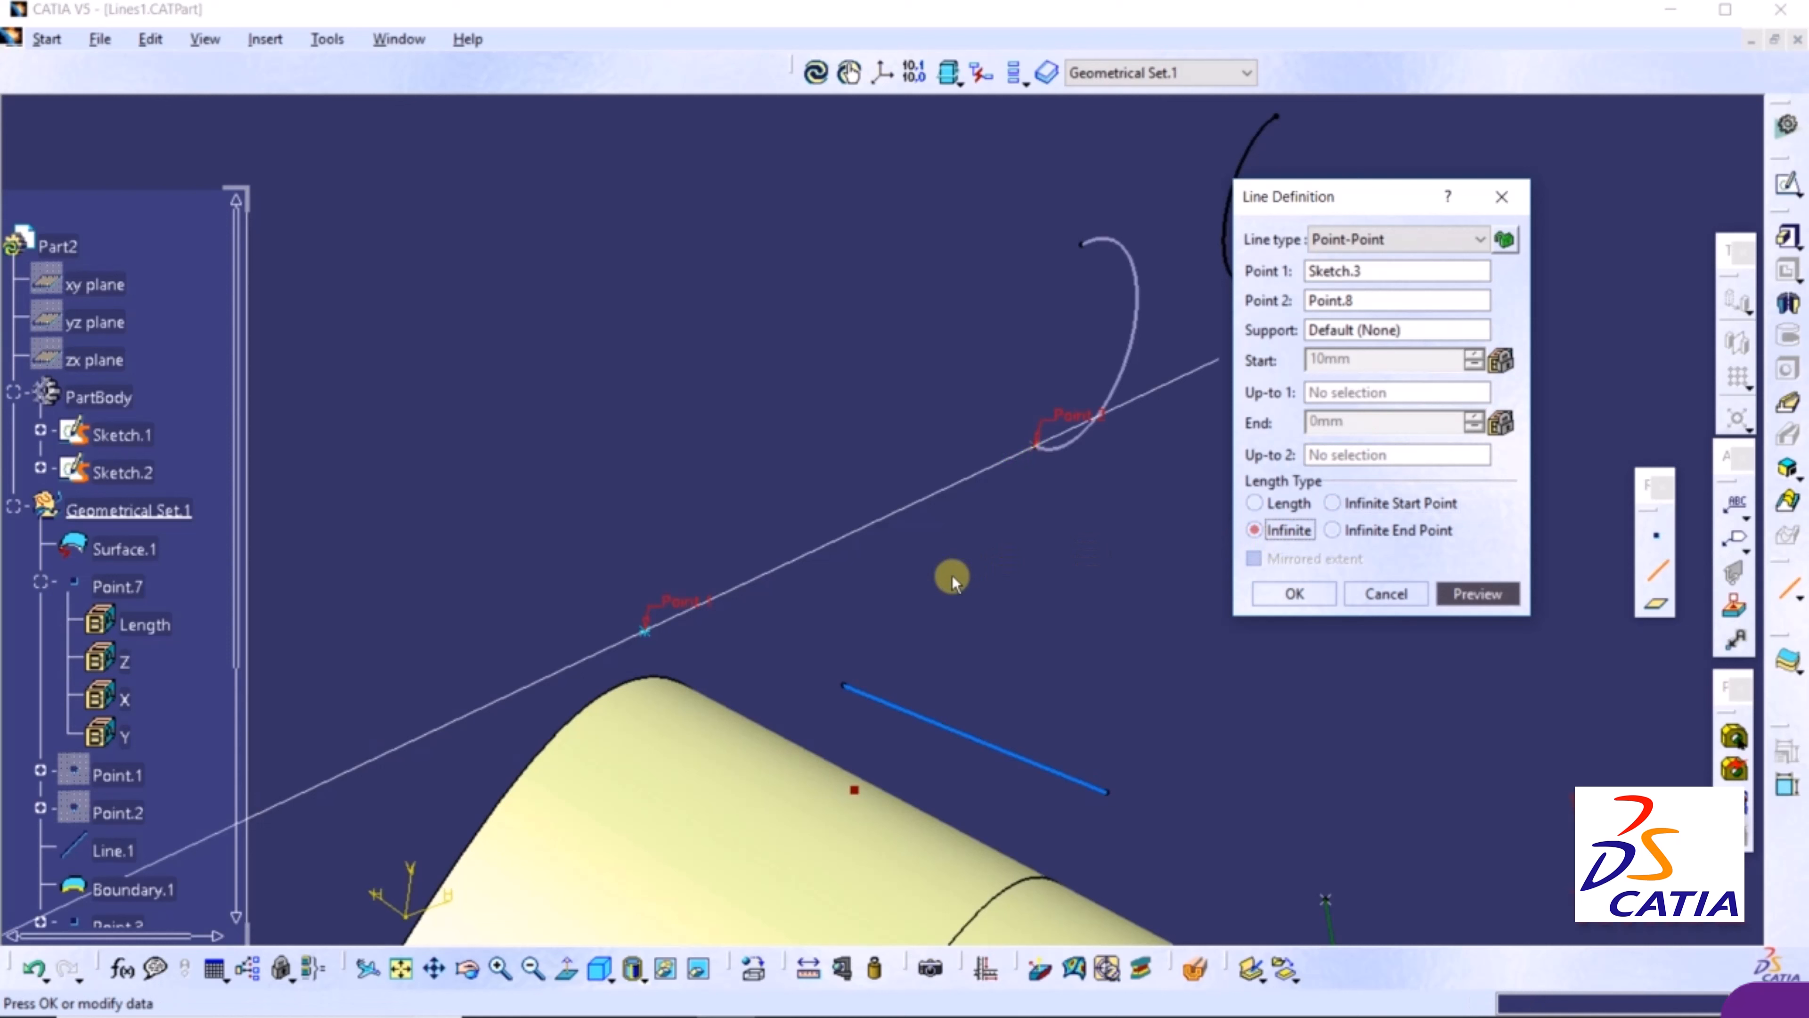
click(1334, 533)
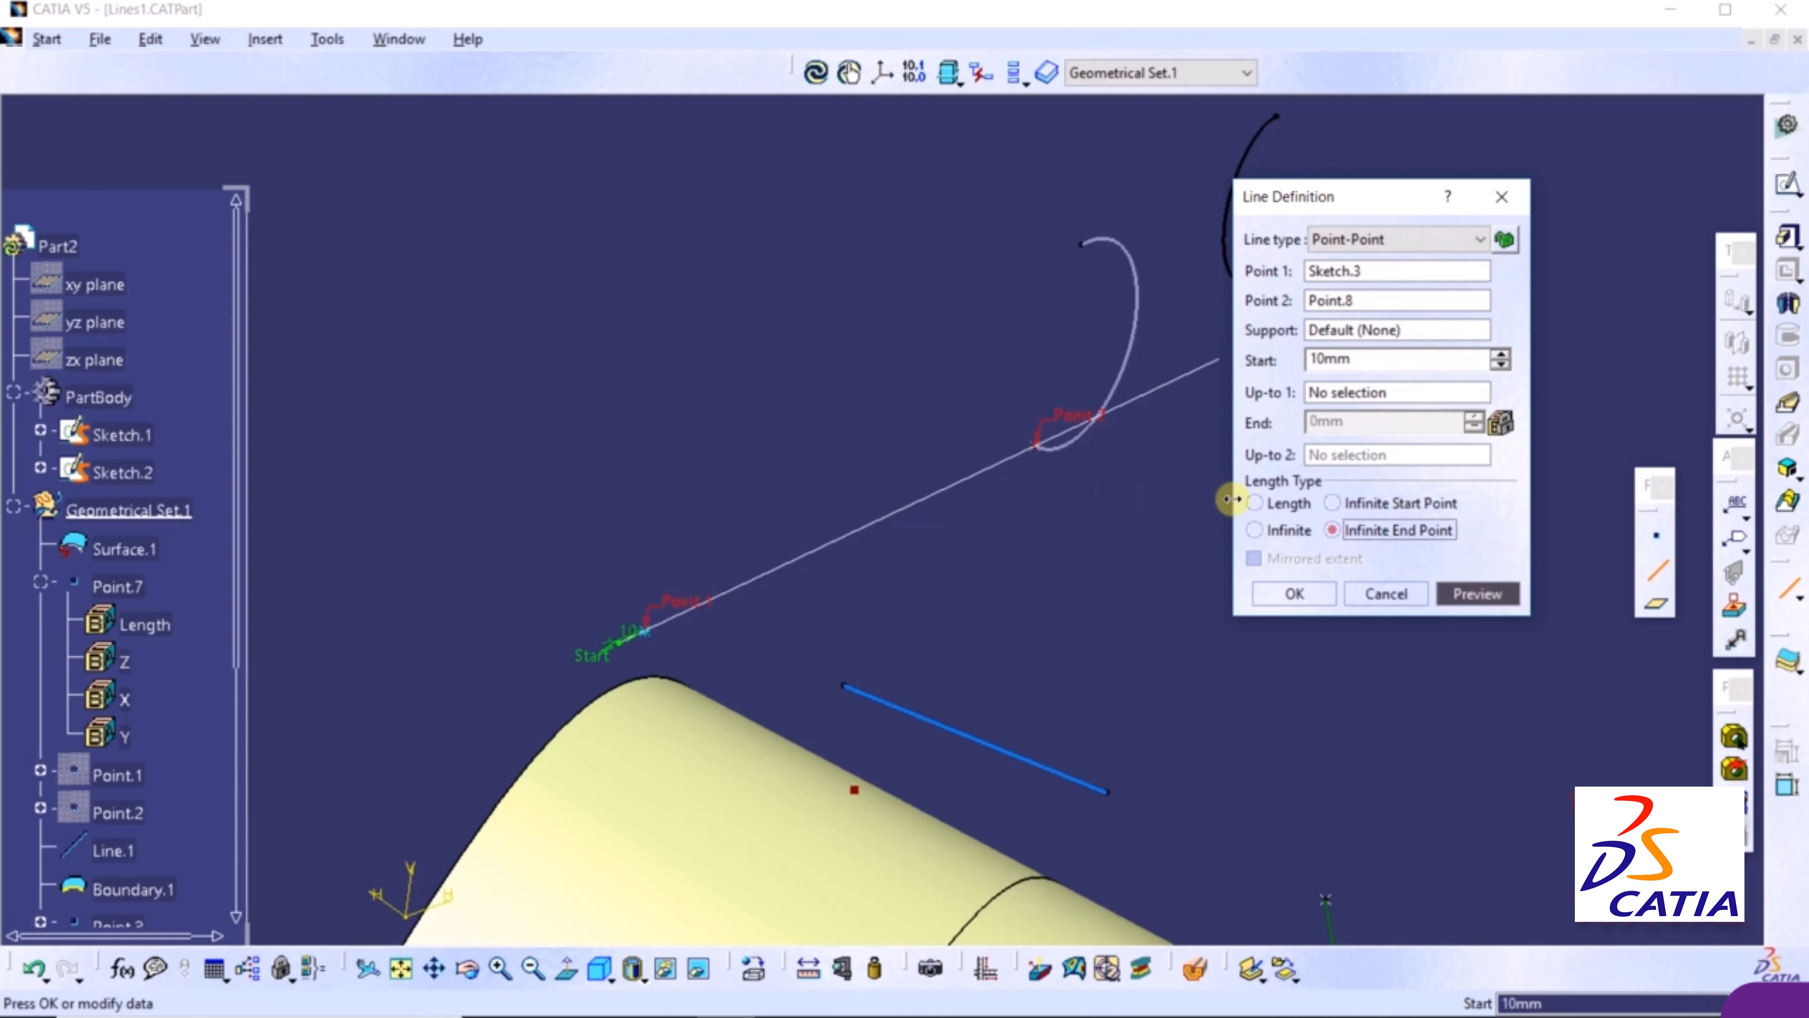
click(1272, 503)
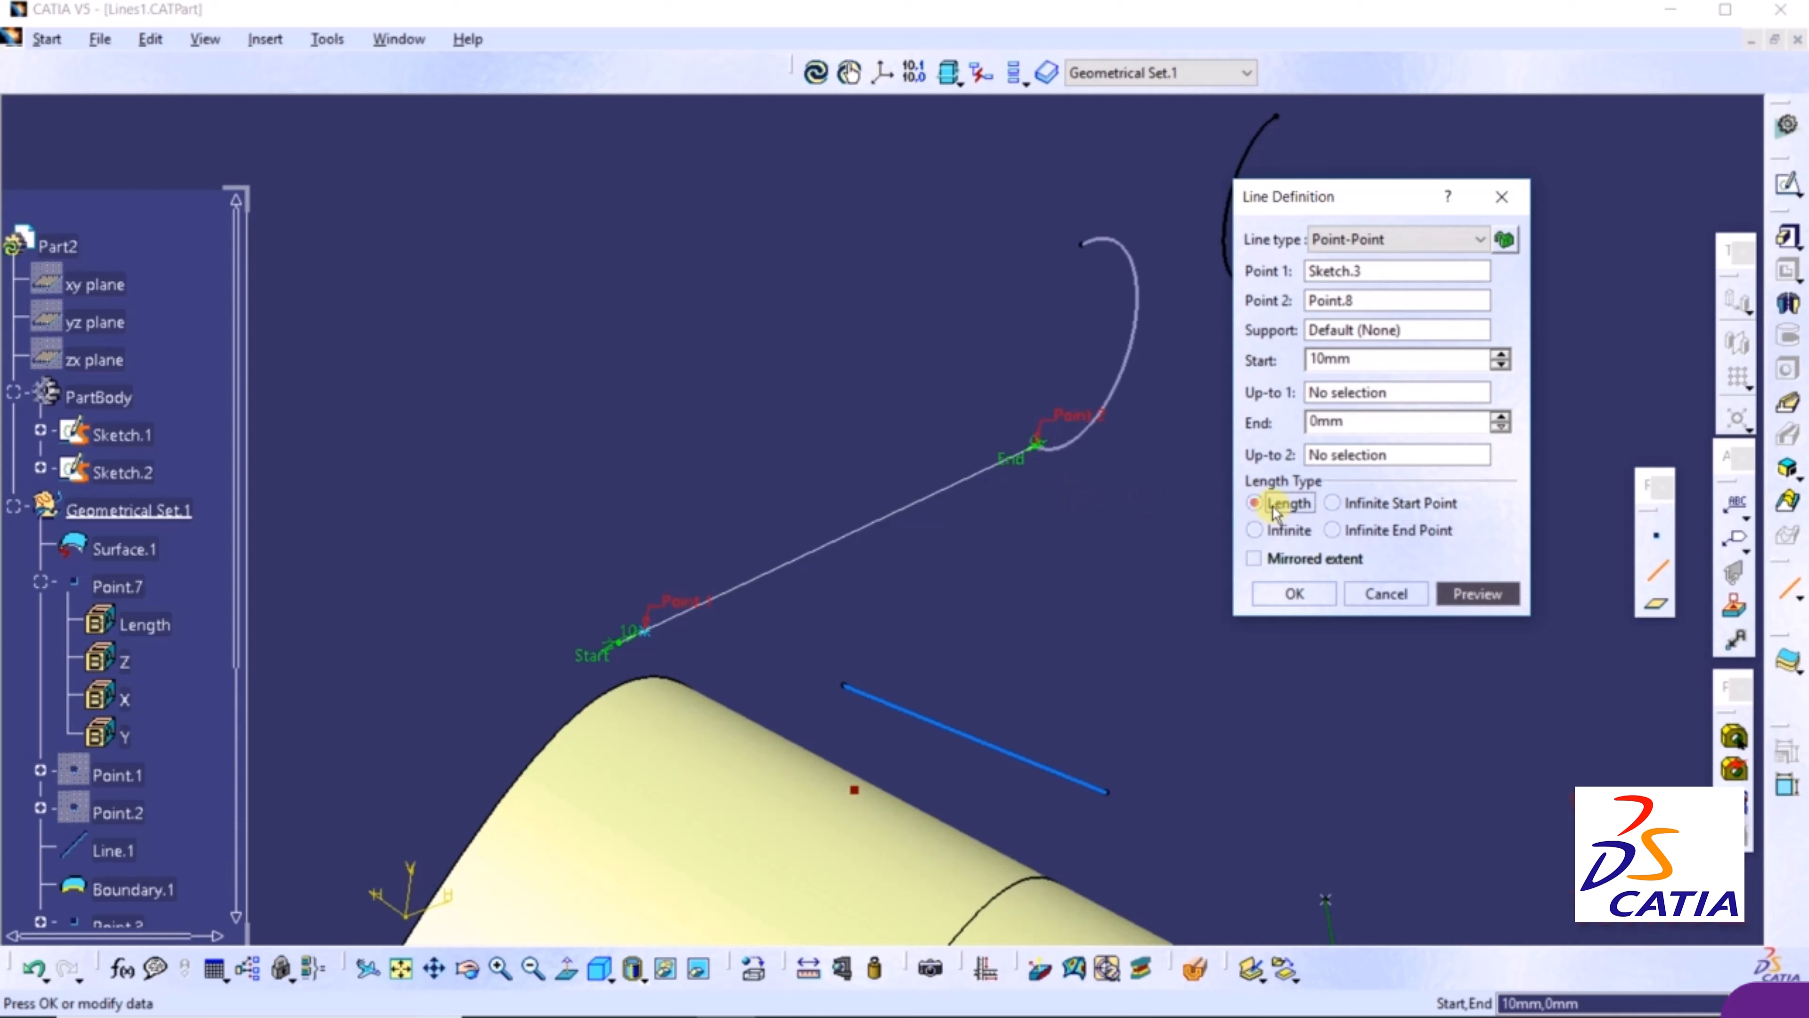
click(1294, 595)
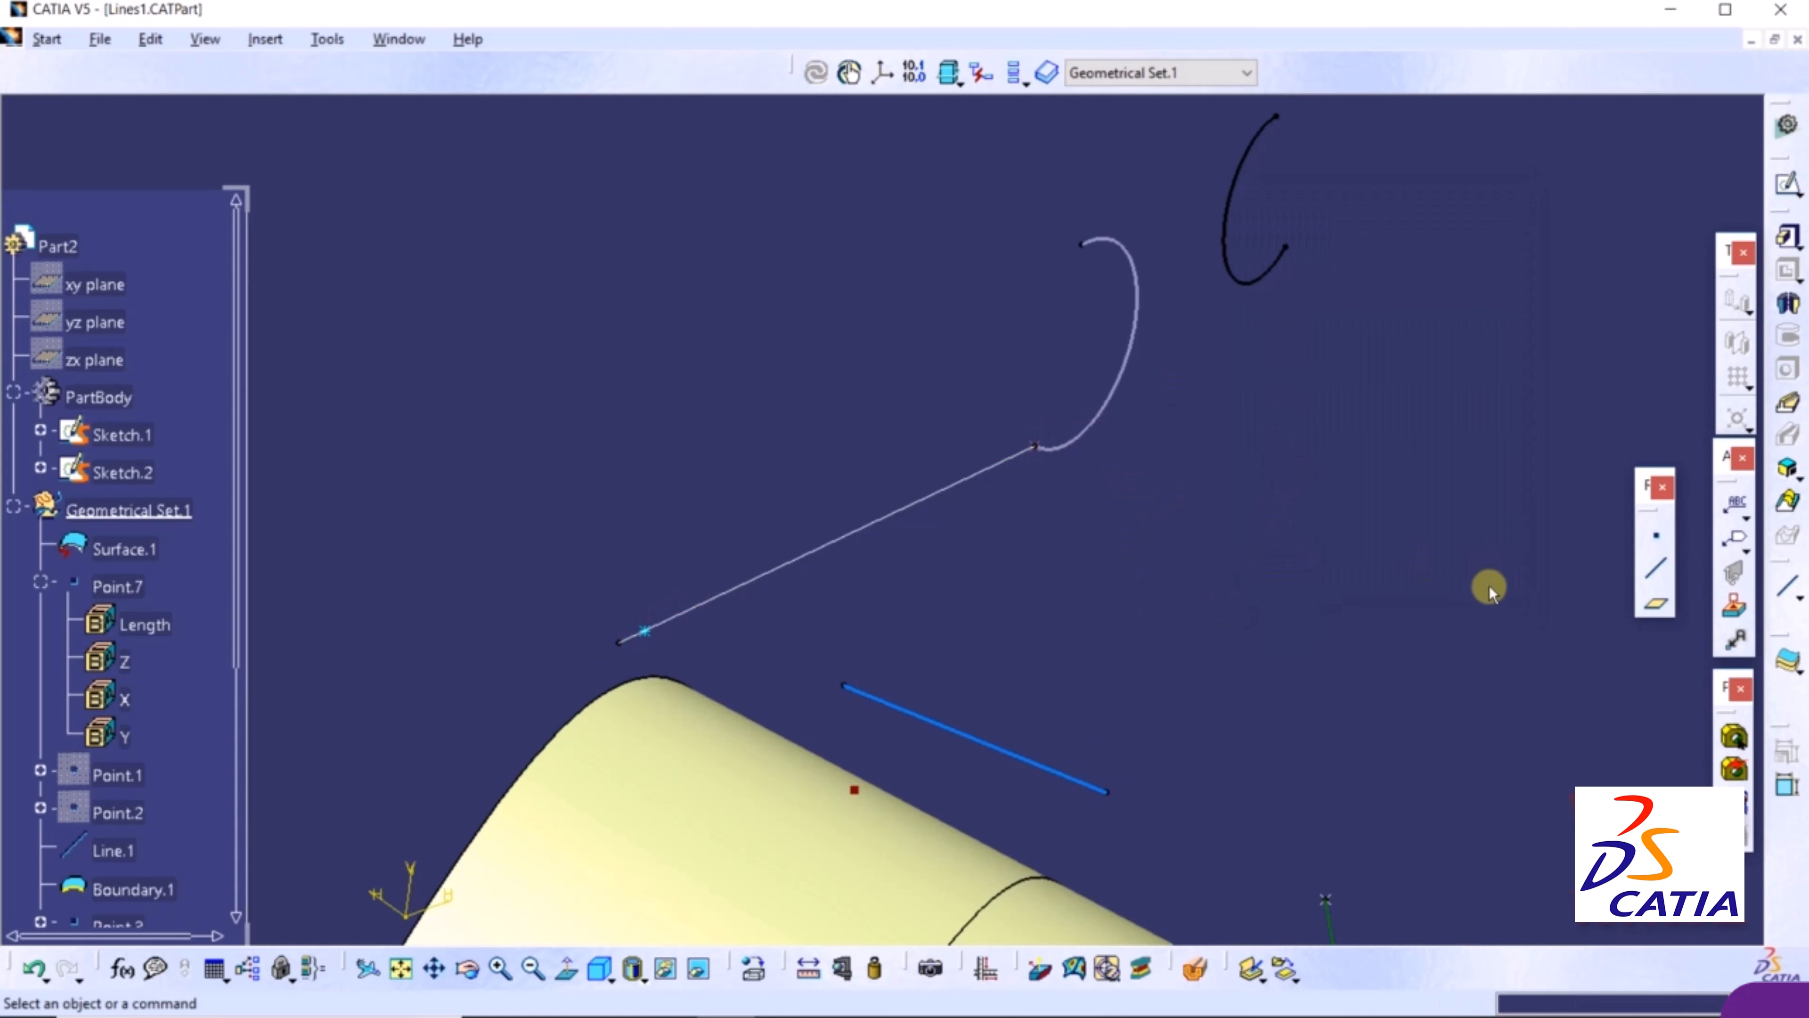
Define a Point-Direction line through Point.7 on the surface, using the new Point-Point line as direction and Surface.1 as support
click(1656, 568)
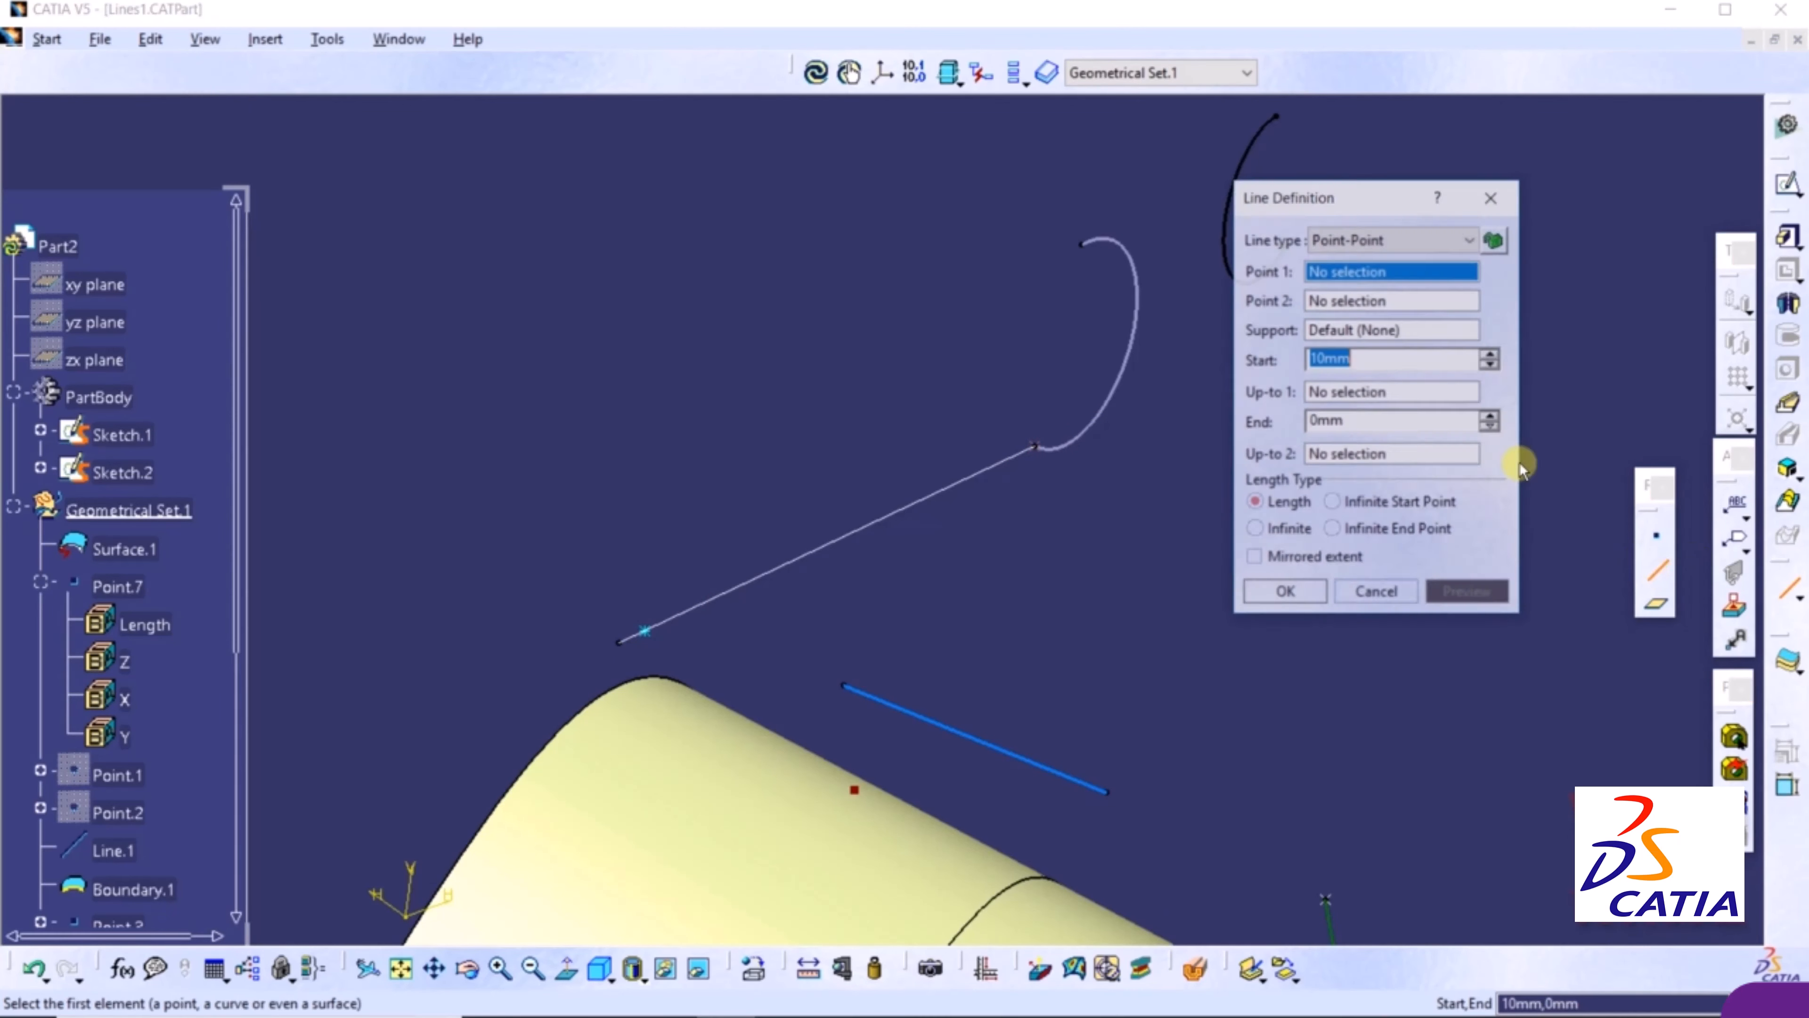
click(1378, 240)
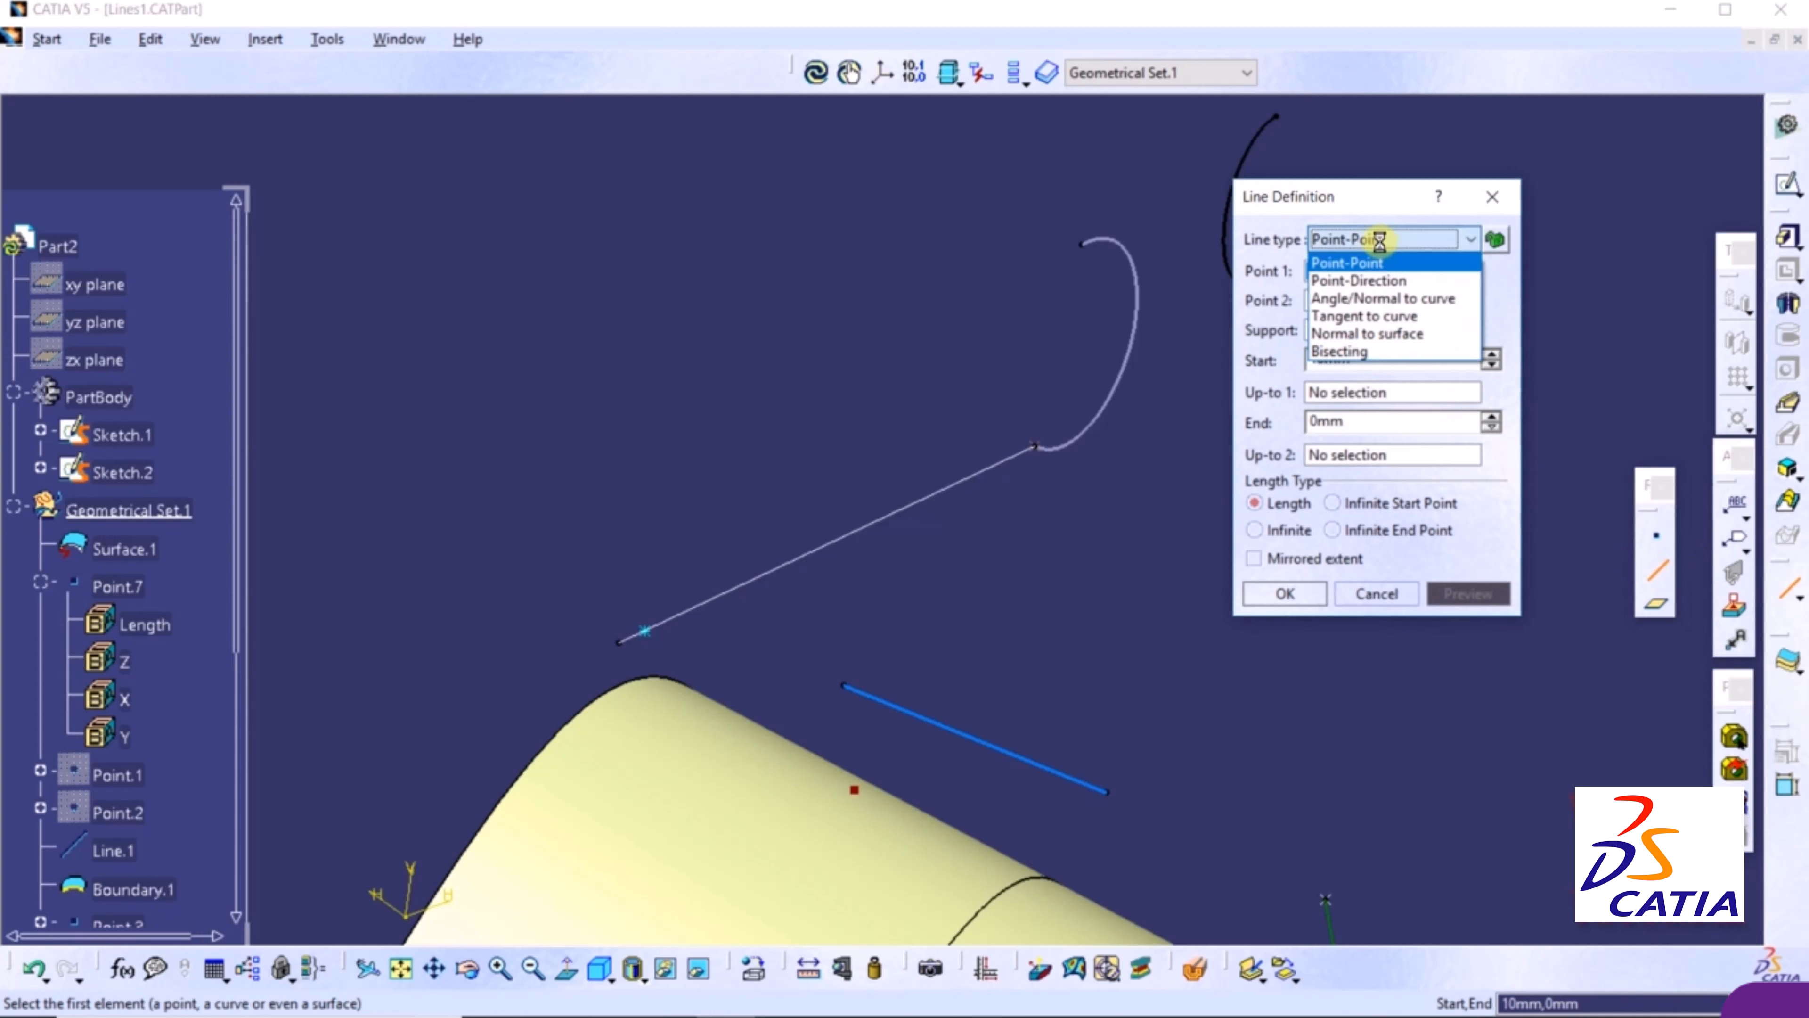
click(1359, 282)
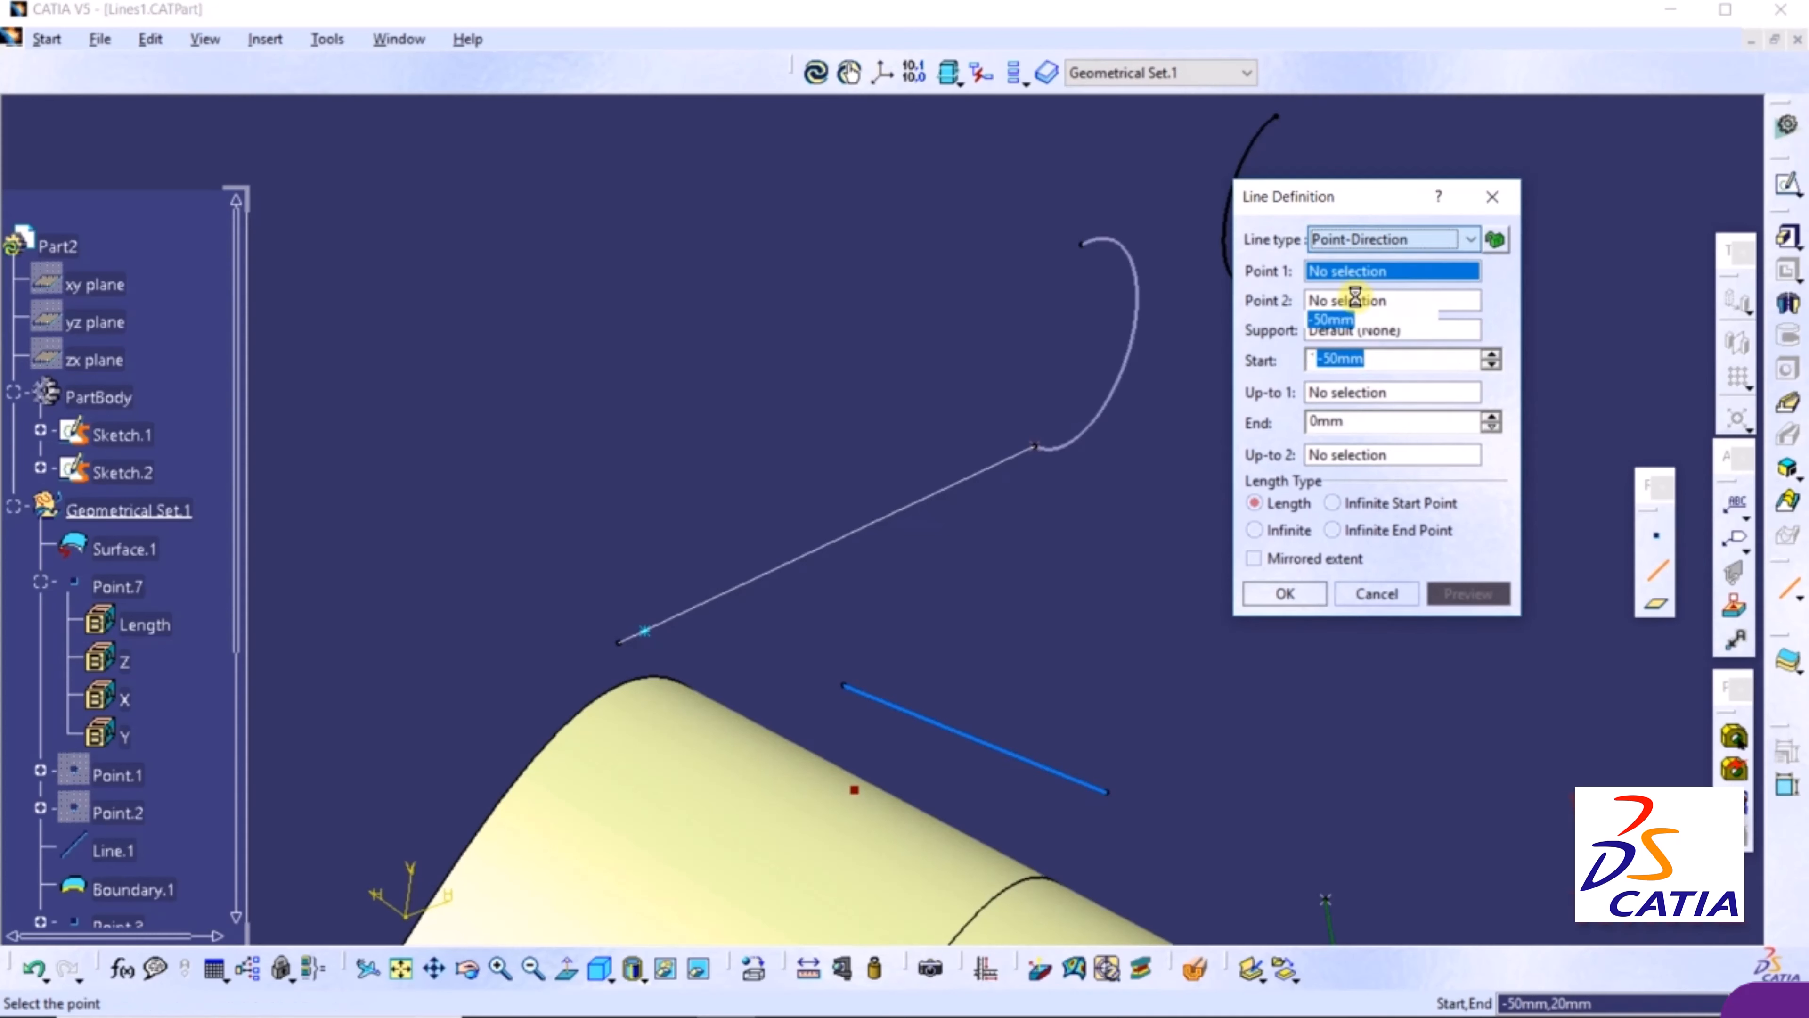
middle_drag(1103, 396, 915, 389)
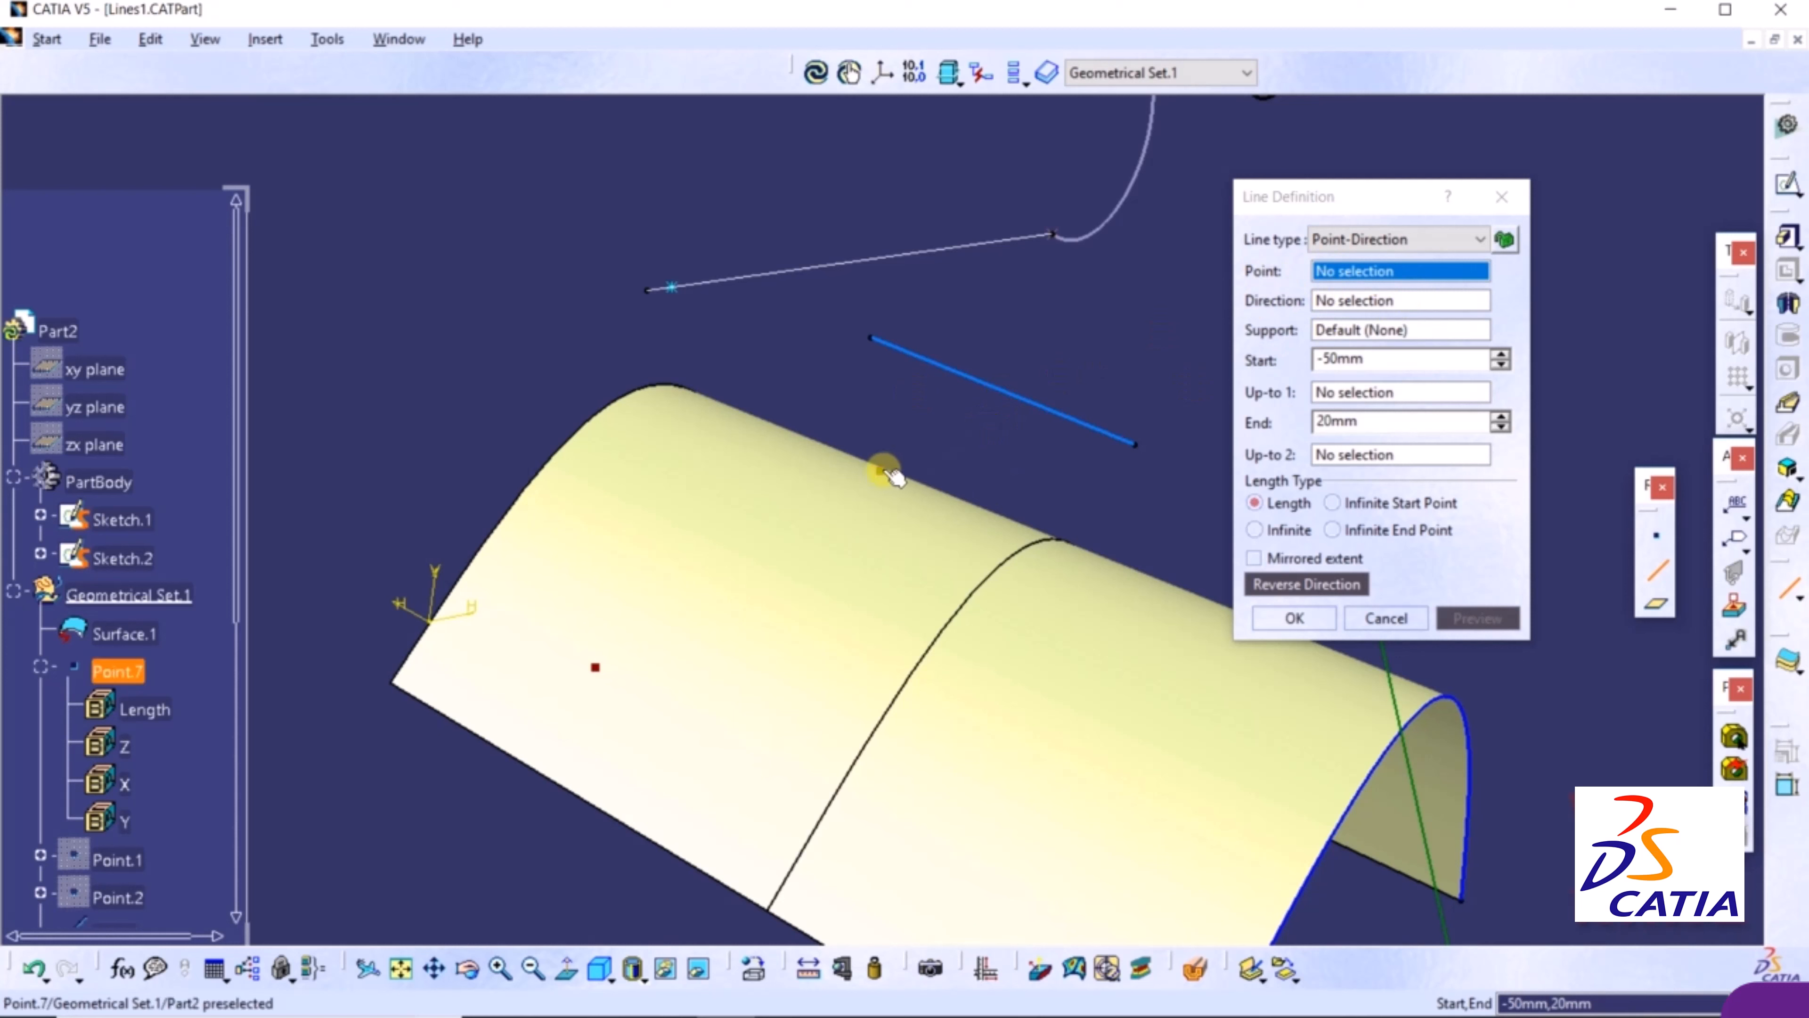
click(886, 476)
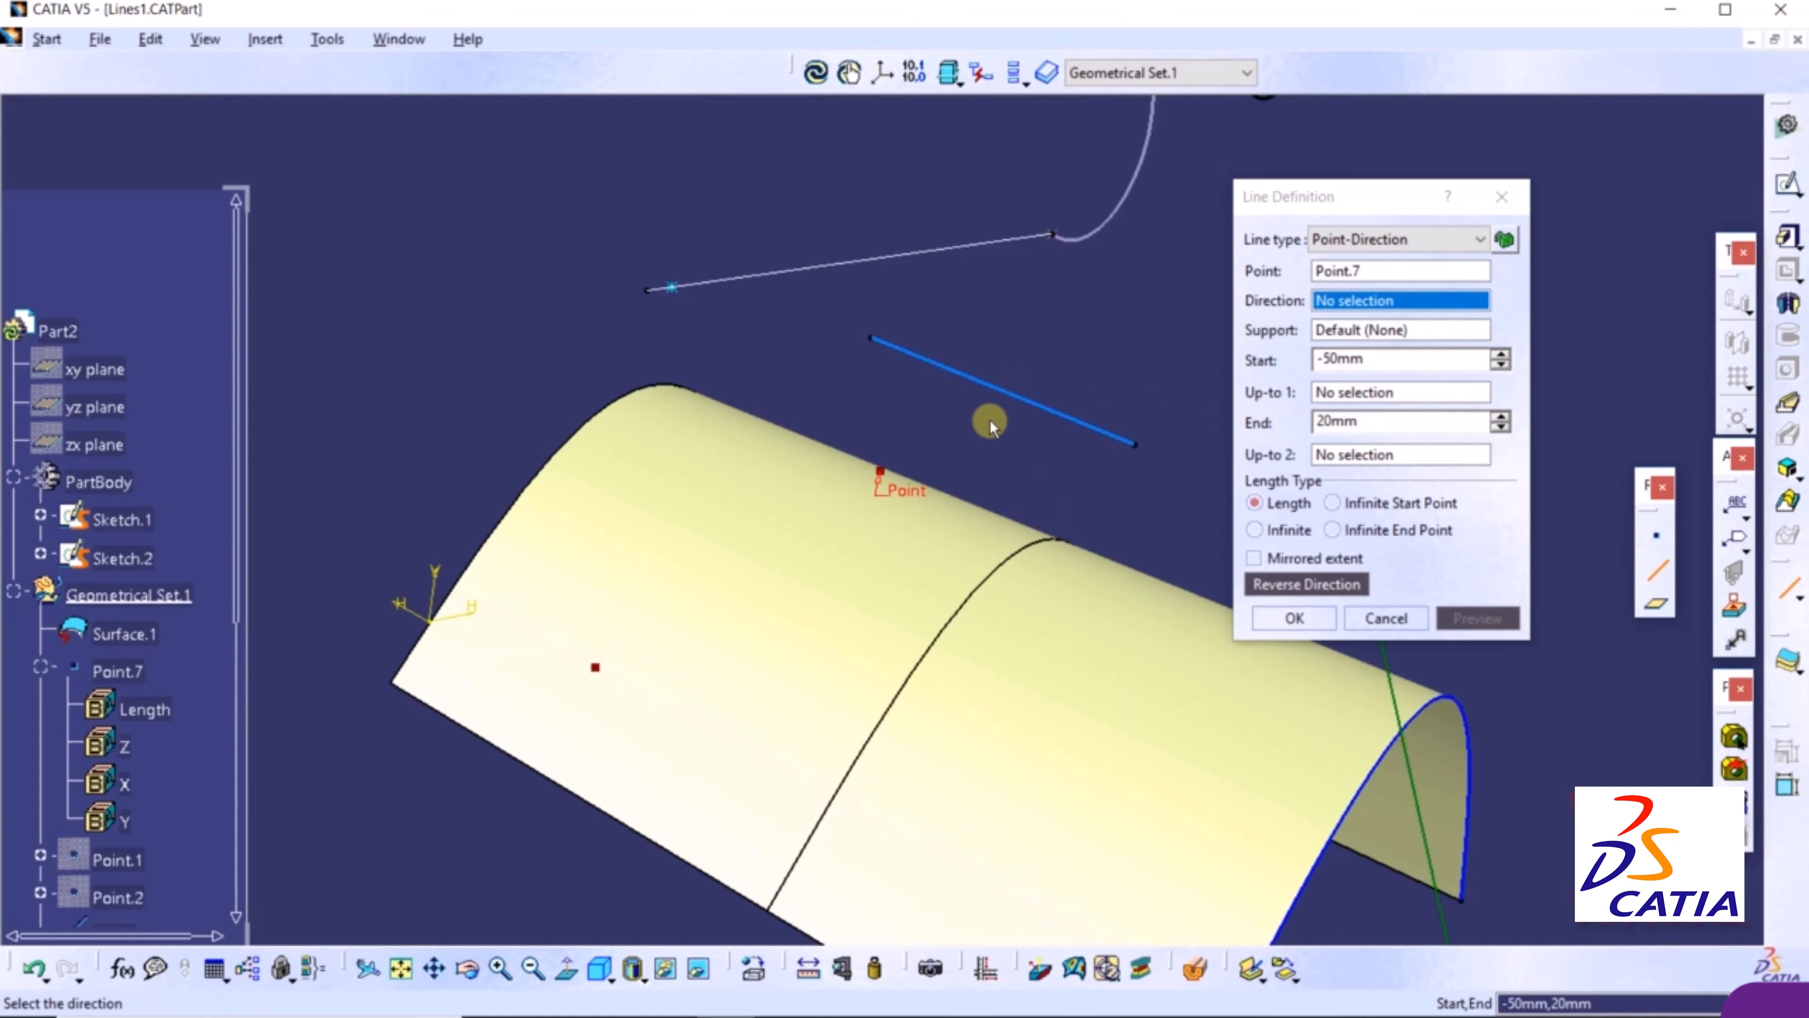
click(897, 260)
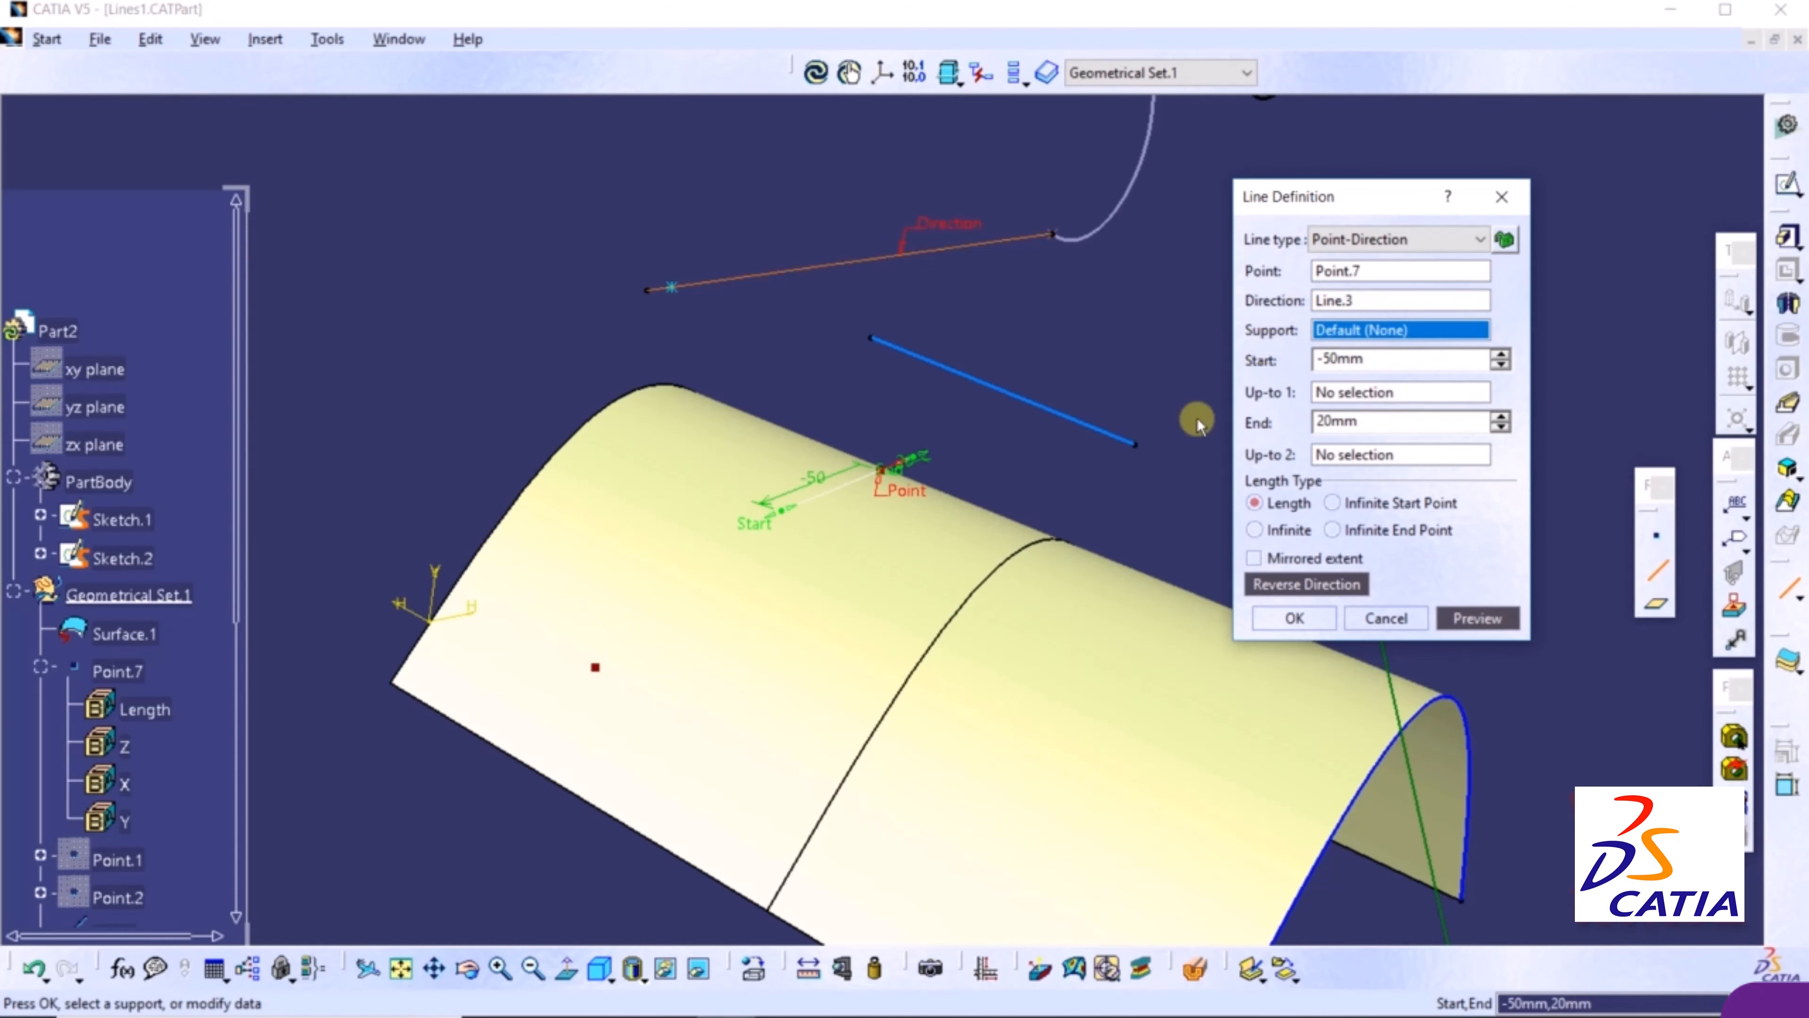
click(820, 584)
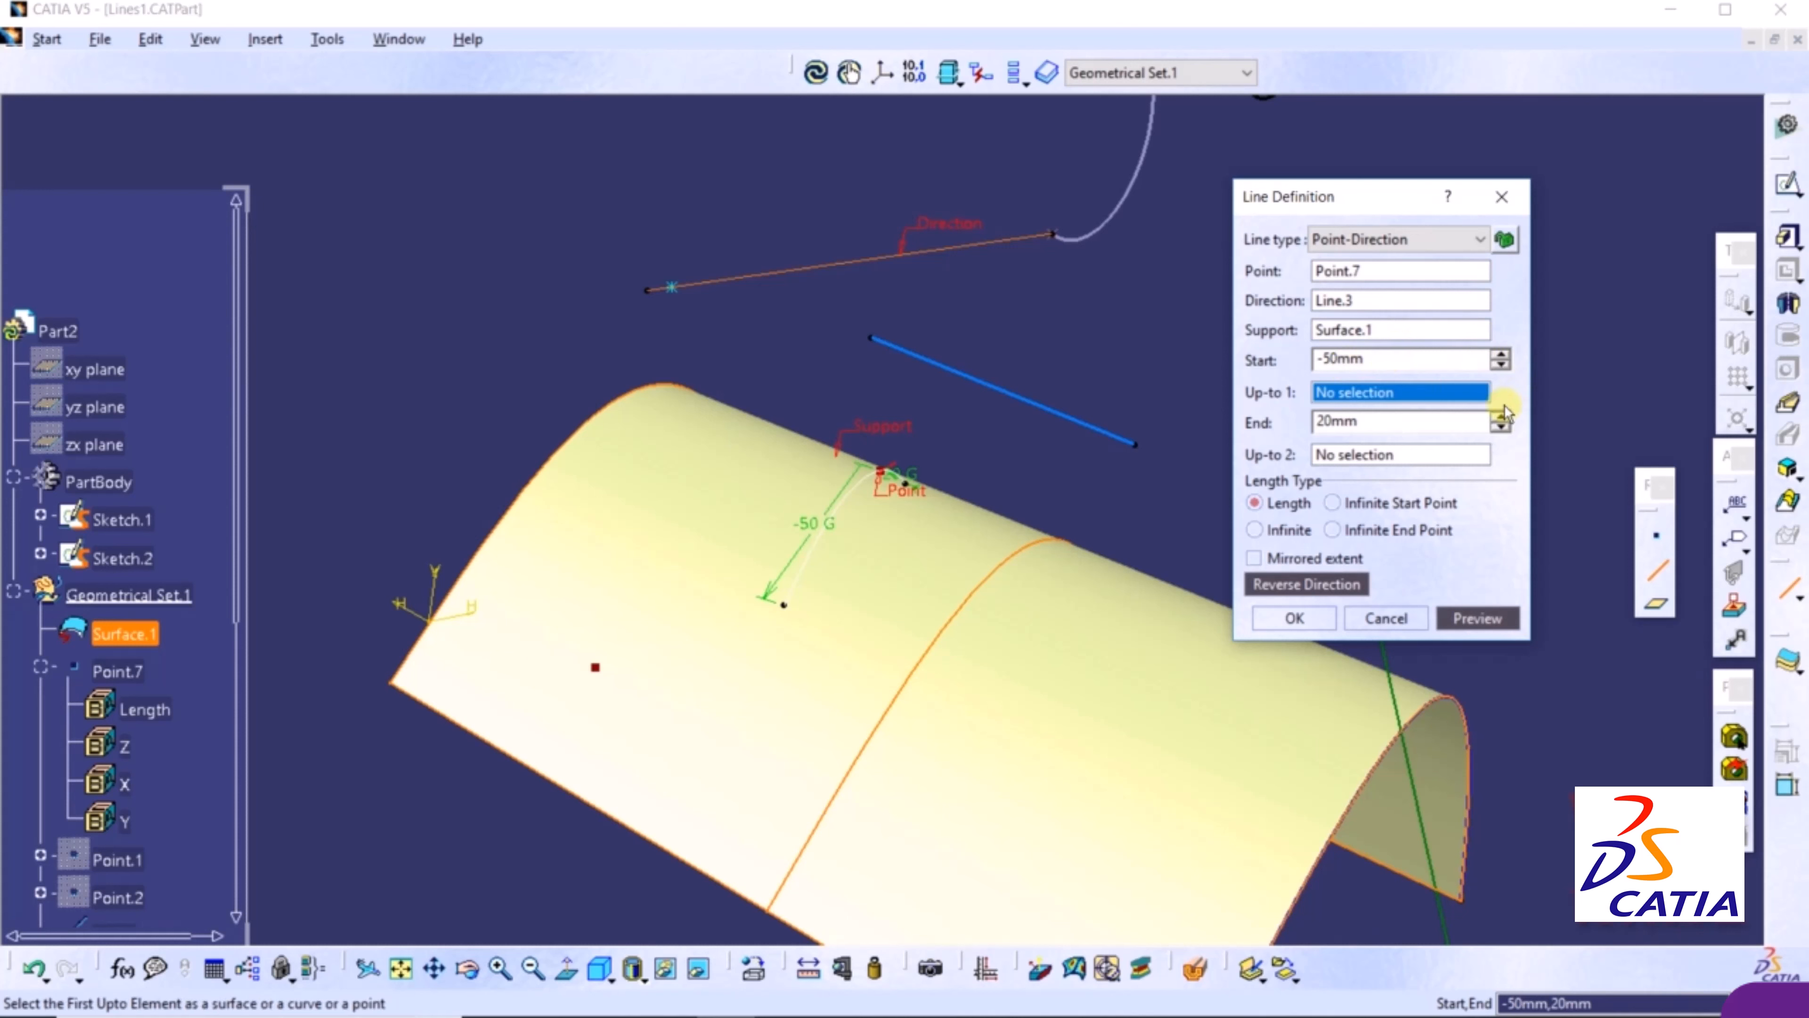
Set the start of the Point-Direction line to -60 mm and make the second up-to limit active for selection
click(1504, 368)
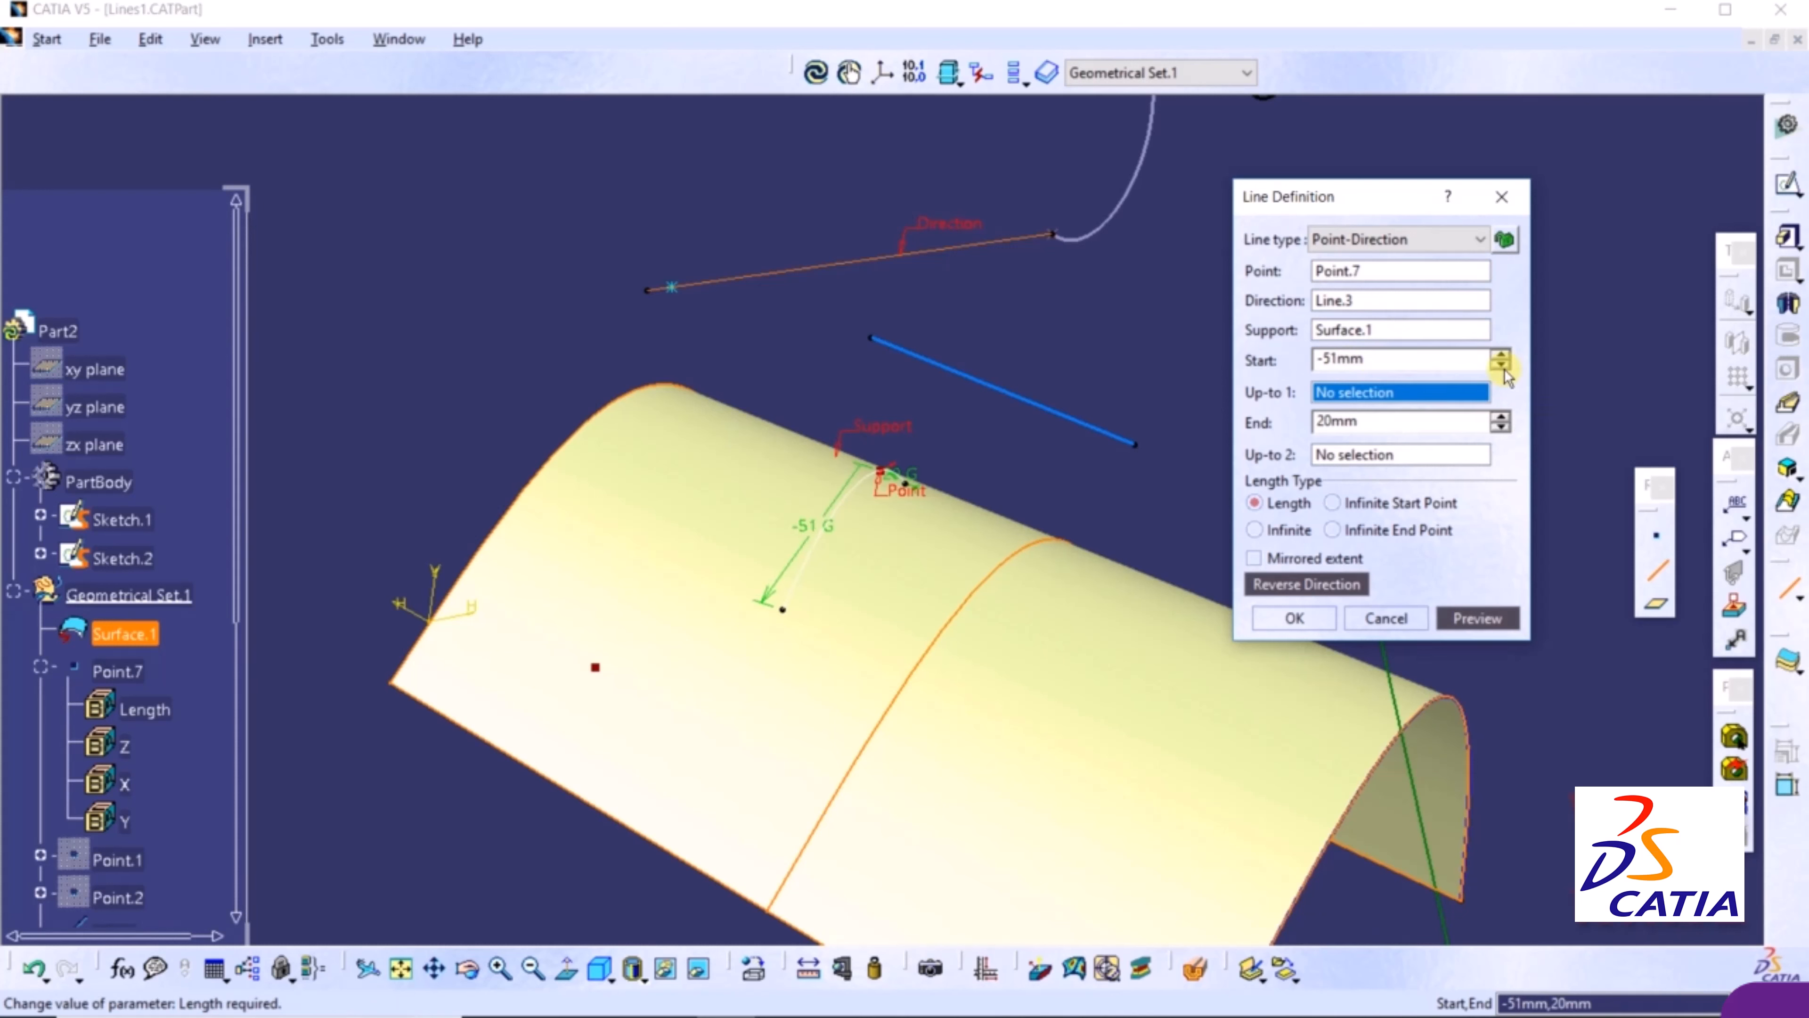
click(1505, 368)
click(1504, 368)
click(1504, 368)
click(1502, 354)
click(1502, 354)
click(1494, 367)
click(1494, 367)
click(1493, 367)
click(1493, 367)
click(1493, 367)
click(1494, 367)
click(1493, 367)
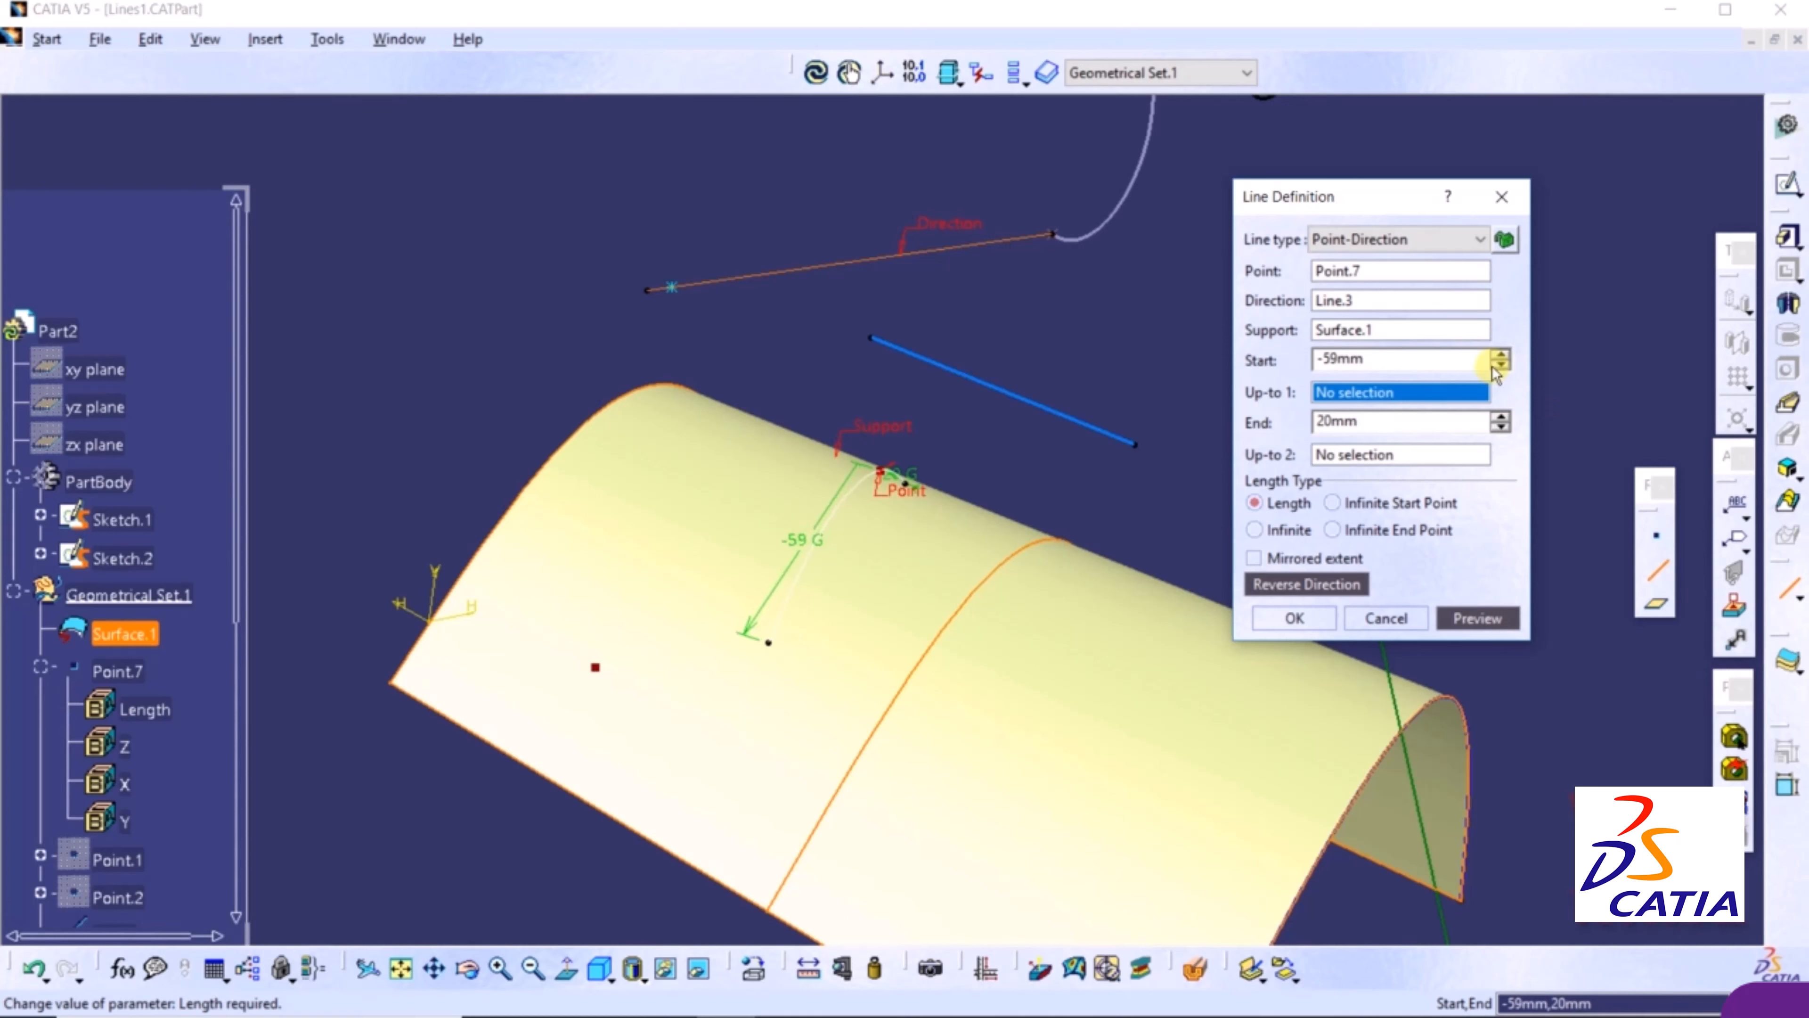
click(1493, 367)
click(1407, 460)
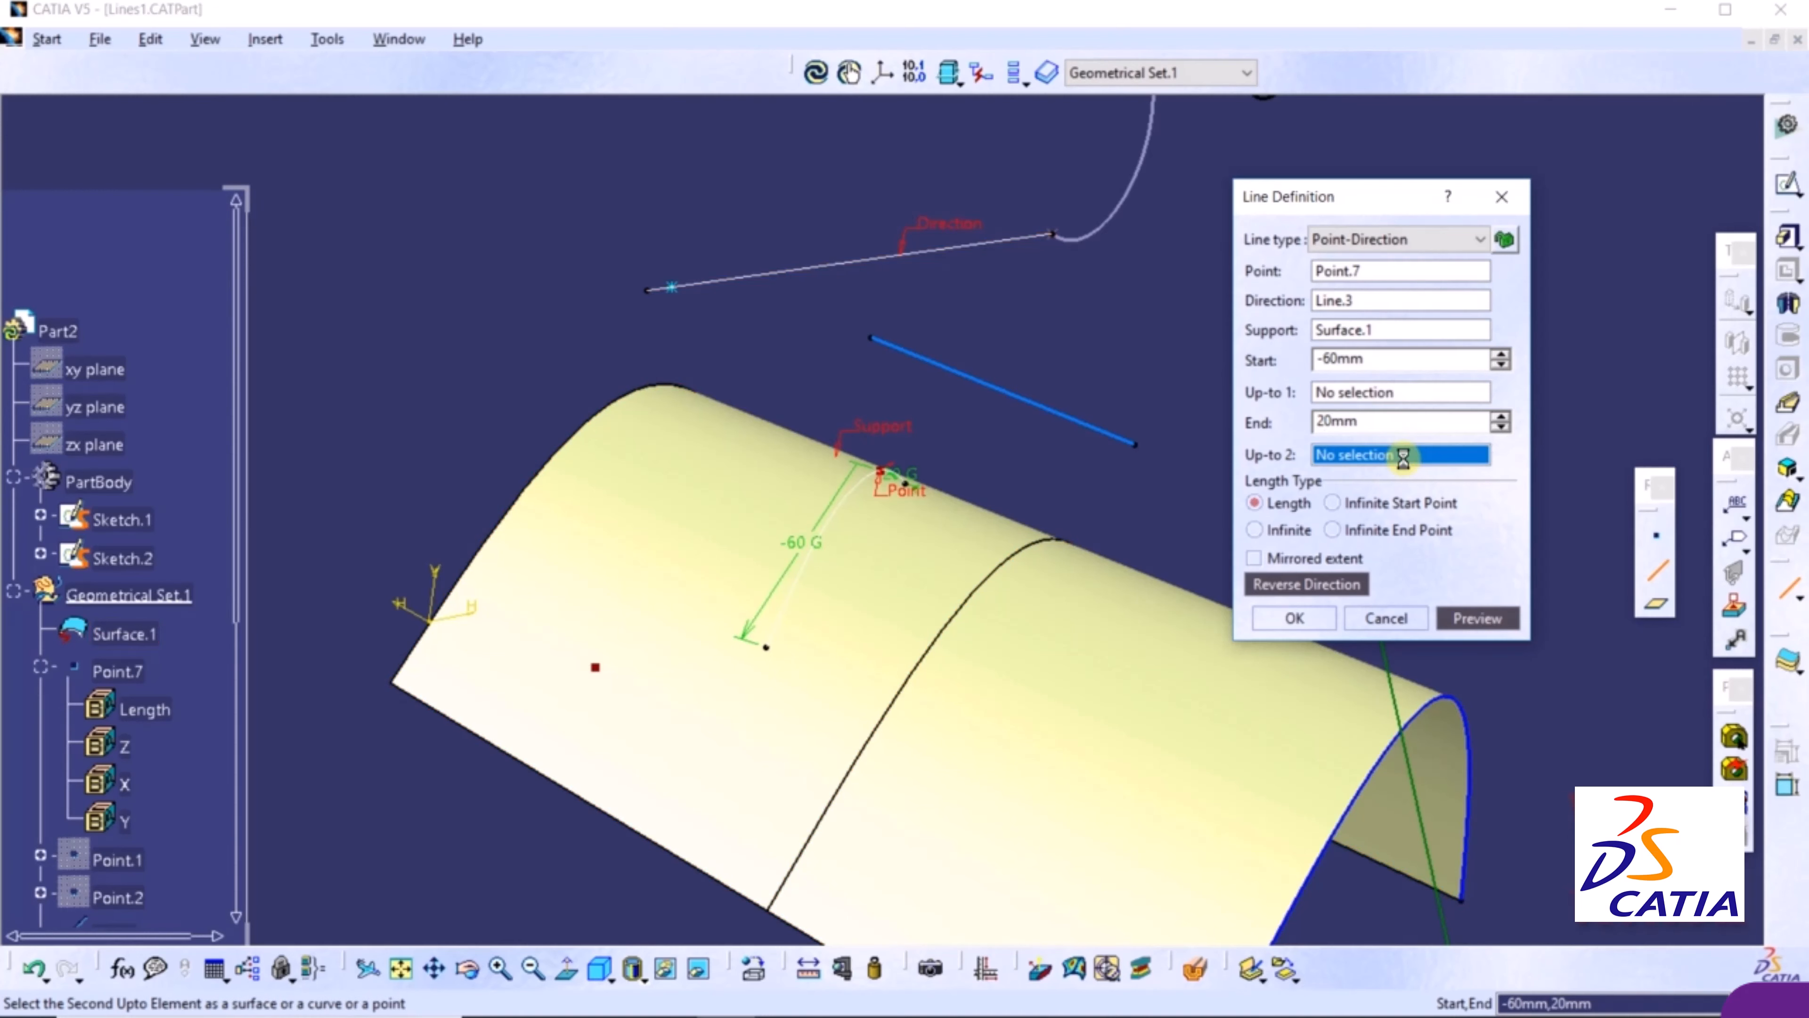
Create the Point-Direction line with its current settings and inspect it on the curved surface
click(1294, 617)
middle_drag(1171, 442, 1025, 496)
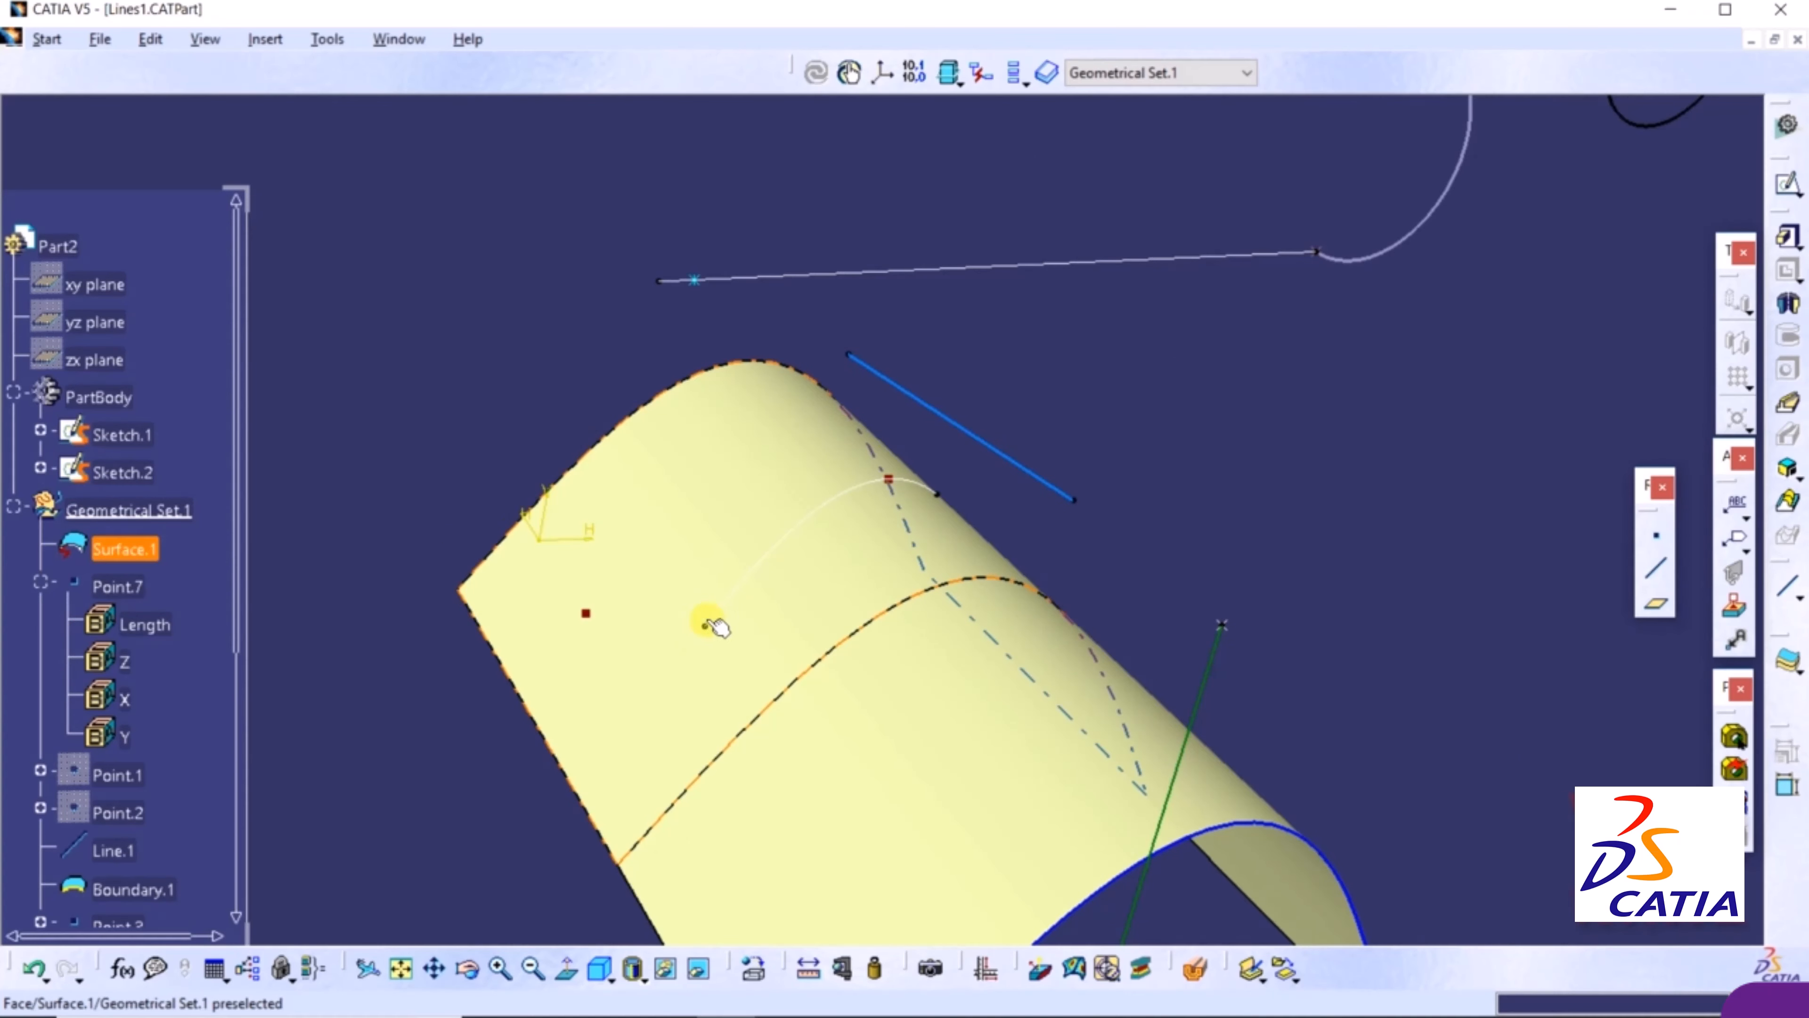
mouse_move(1114, 420)
middle_down()
mouse_move(1151, 489)
mouse_move(1301, 433)
mouse_move(1094, 481)
mouse_move(1098, 396)
middle_up()
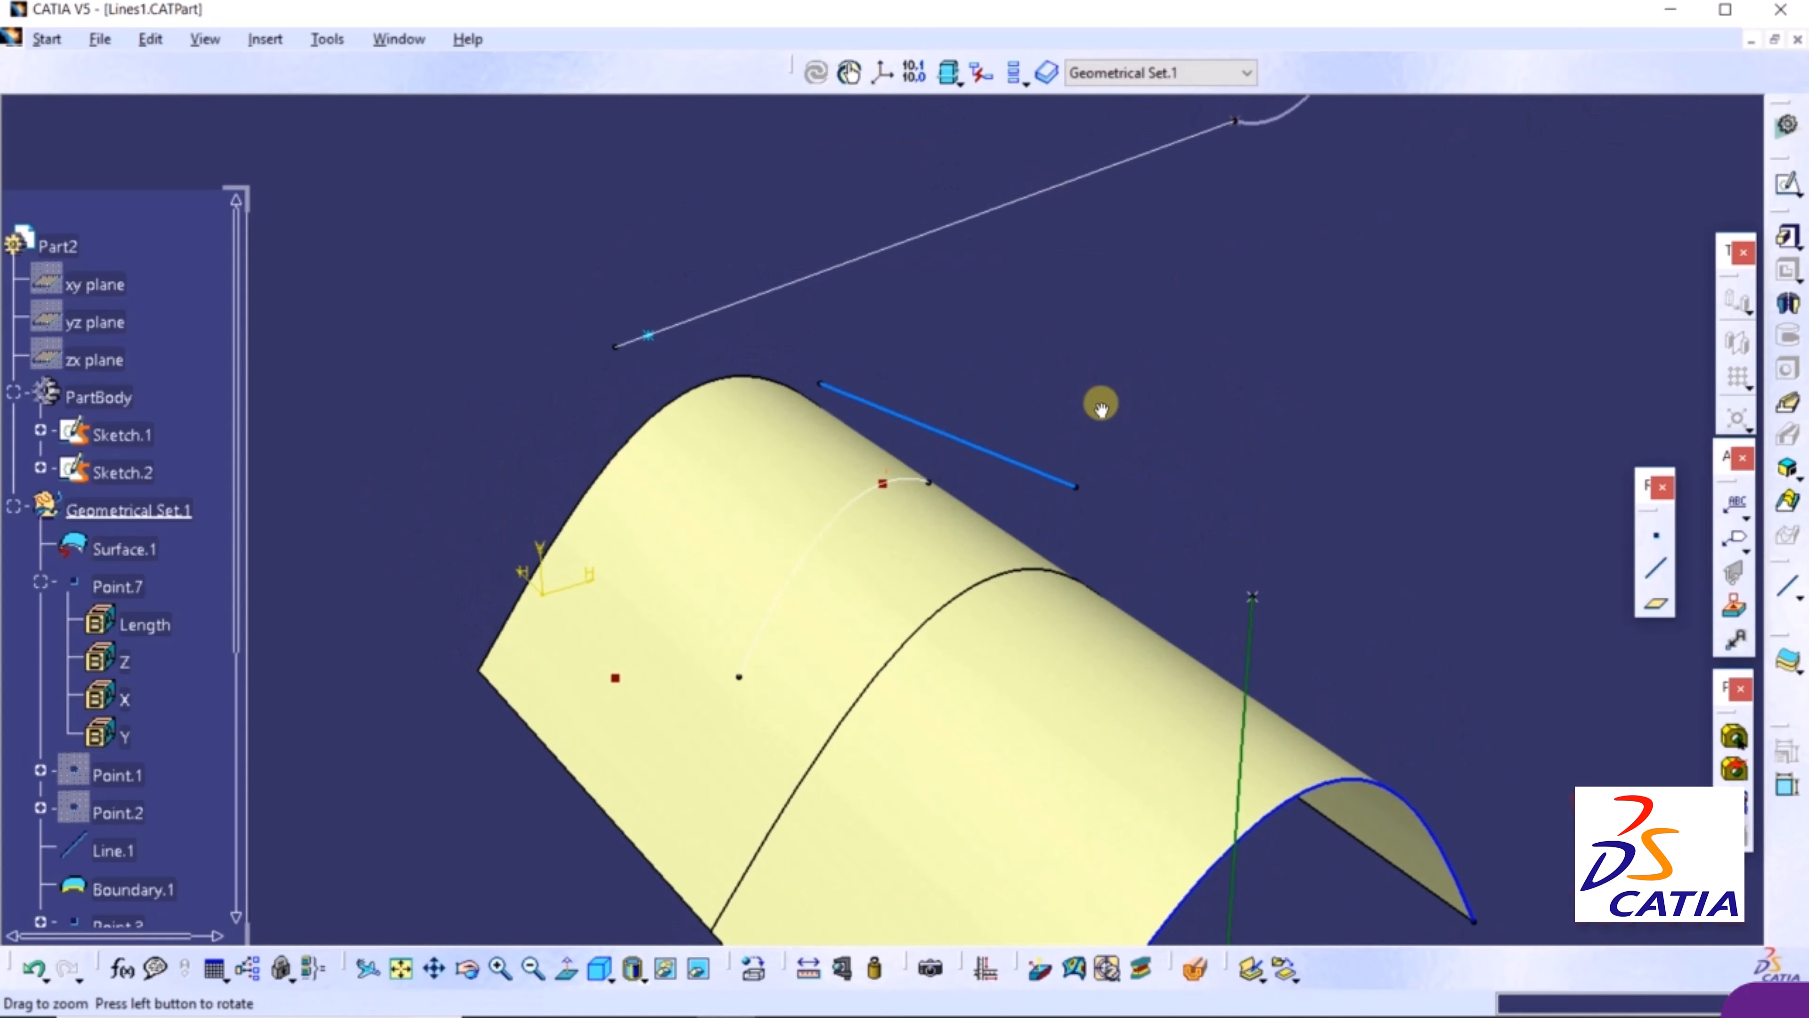
Define an Angle/Normal to curve line with Line.2 as the curve and Point.5 as the point
click(1654, 570)
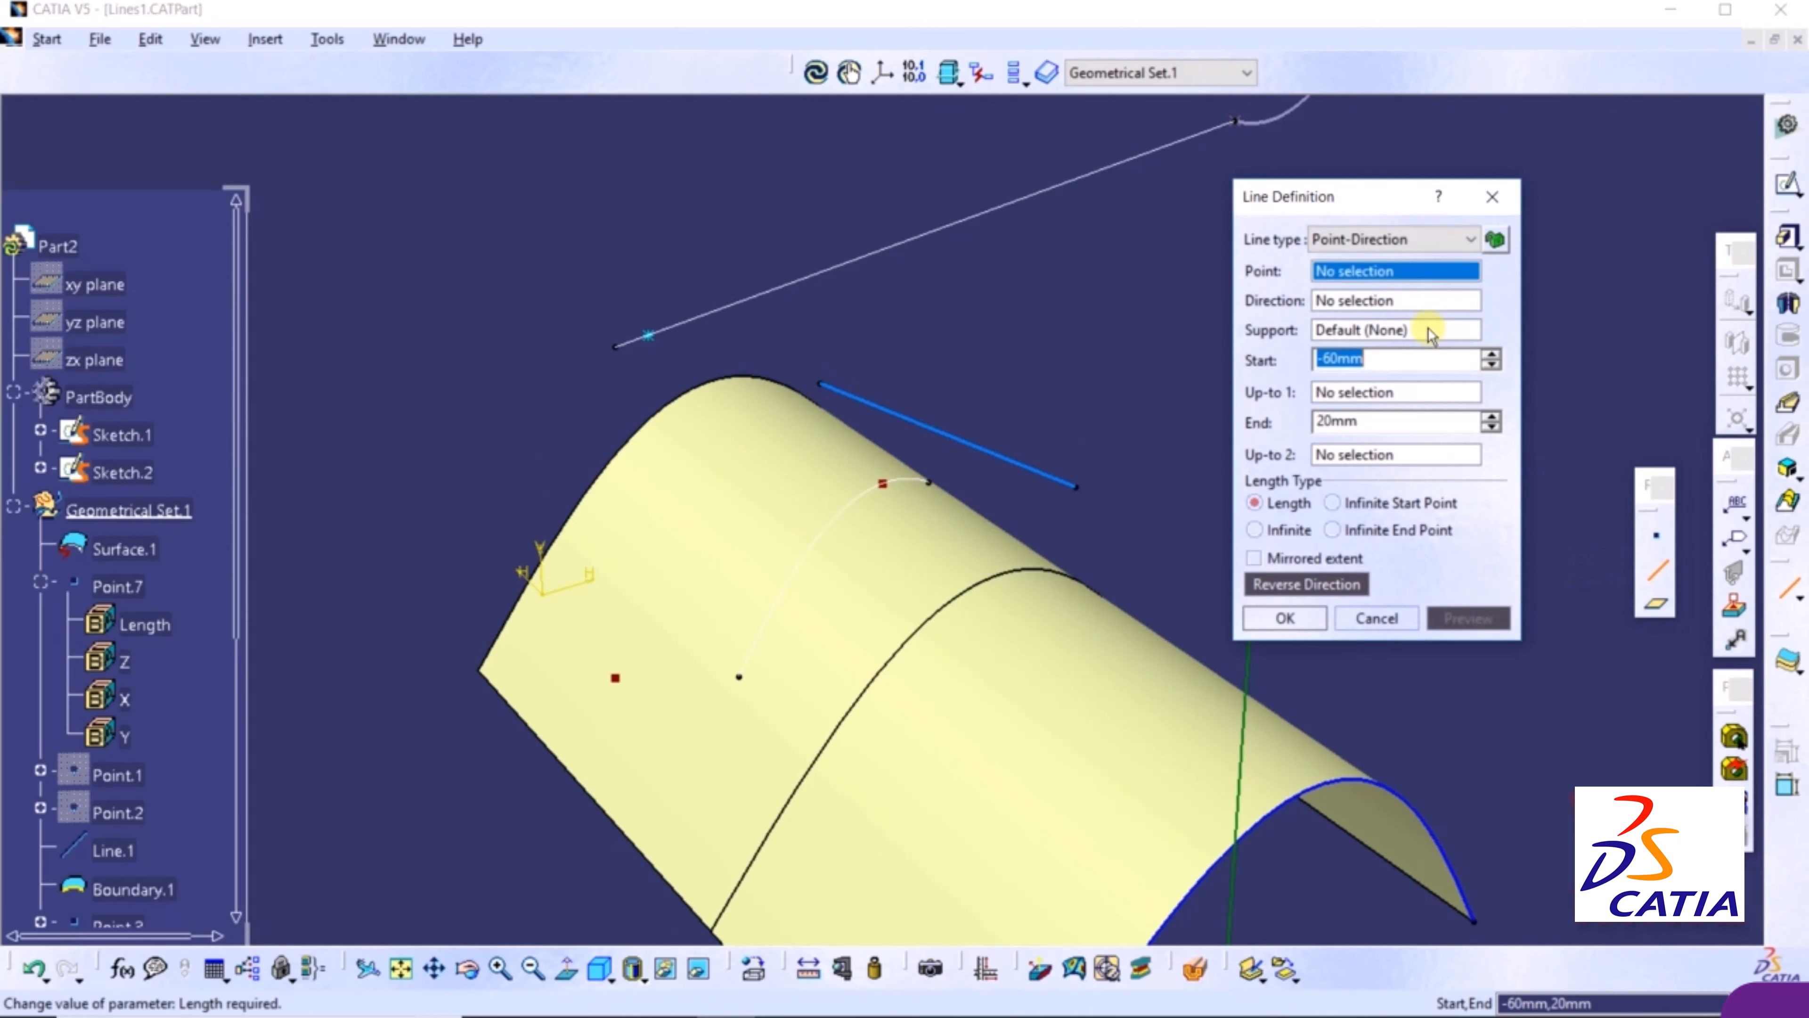
click(1335, 239)
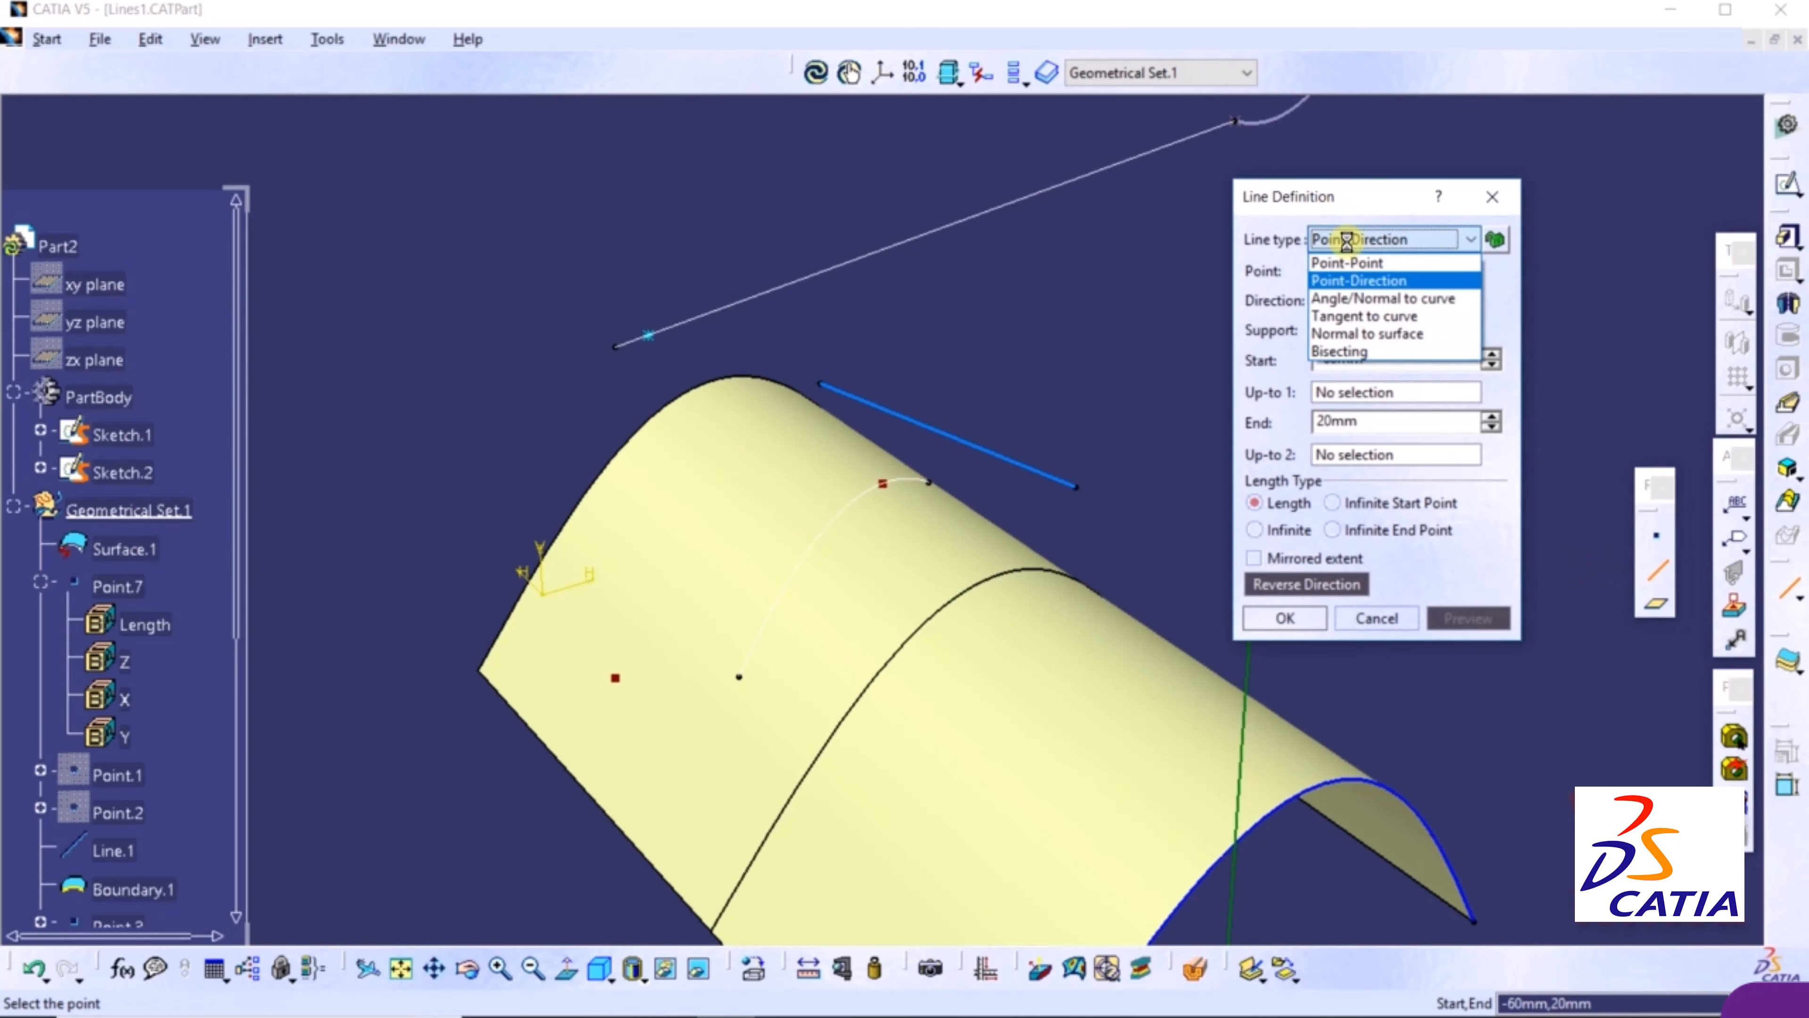
click(1357, 299)
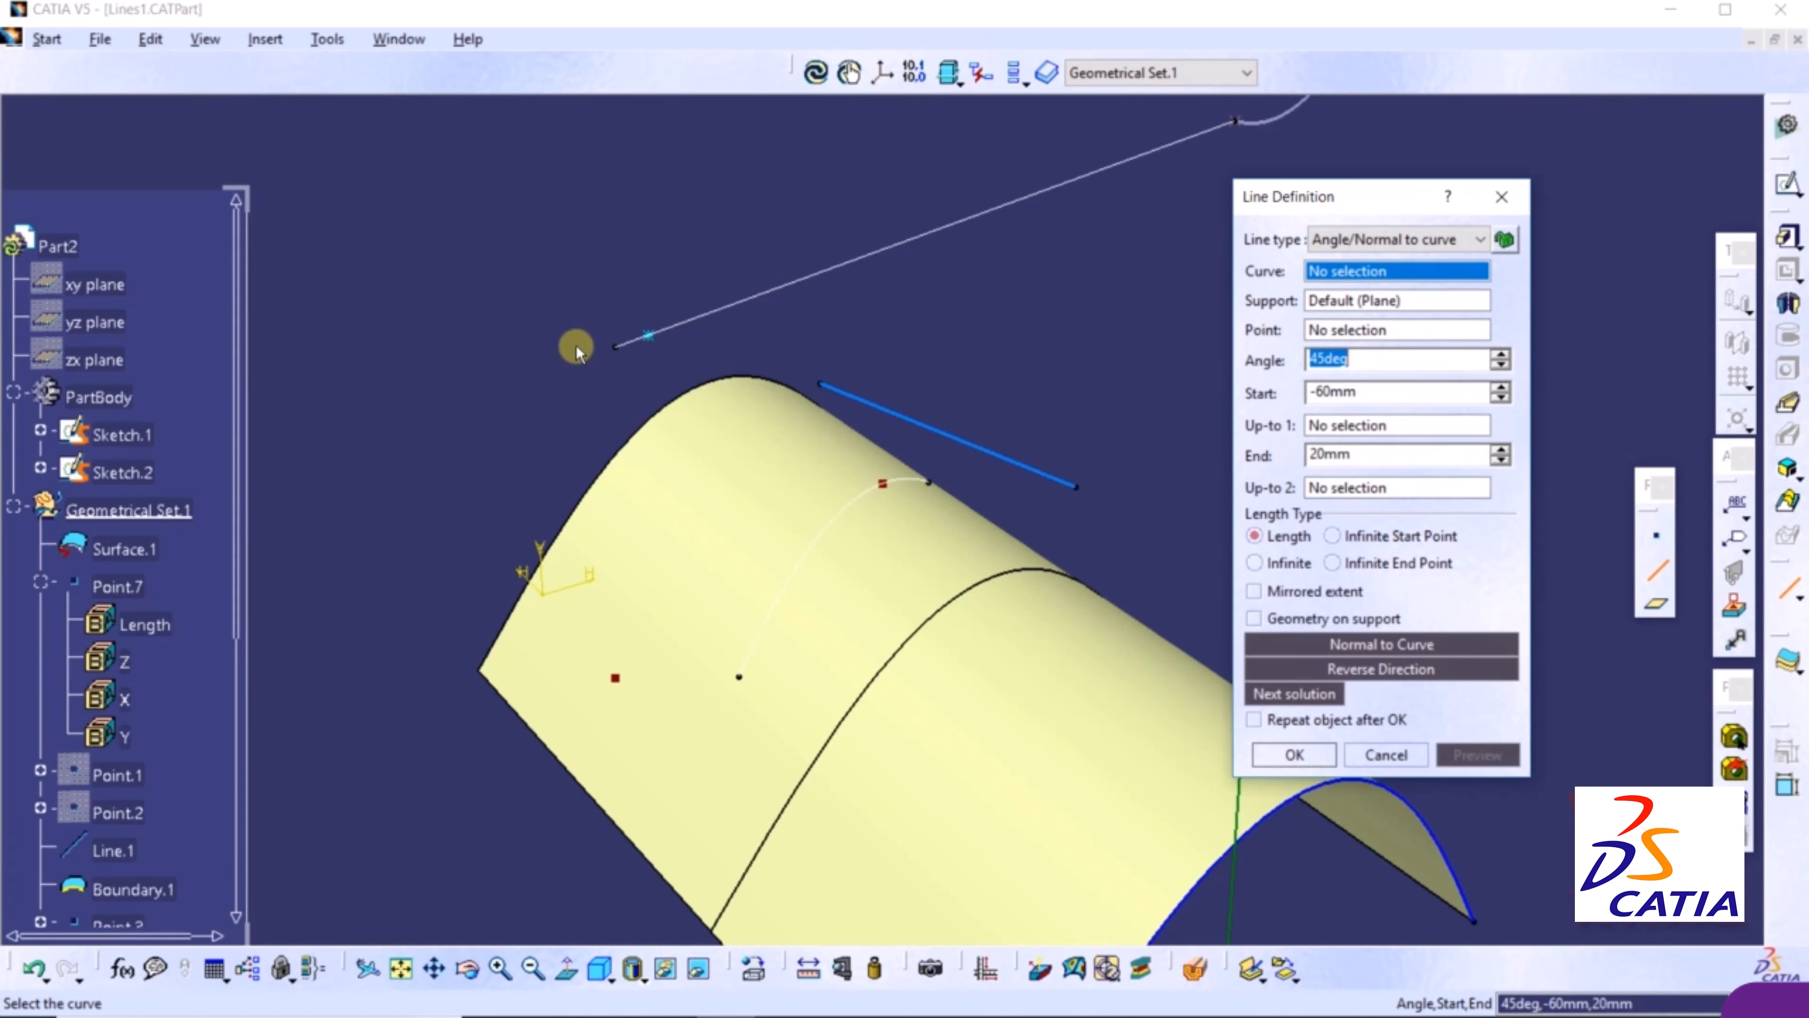
middle_drag(575, 345, 1095, 782)
scroll(576, 347, down, 1)
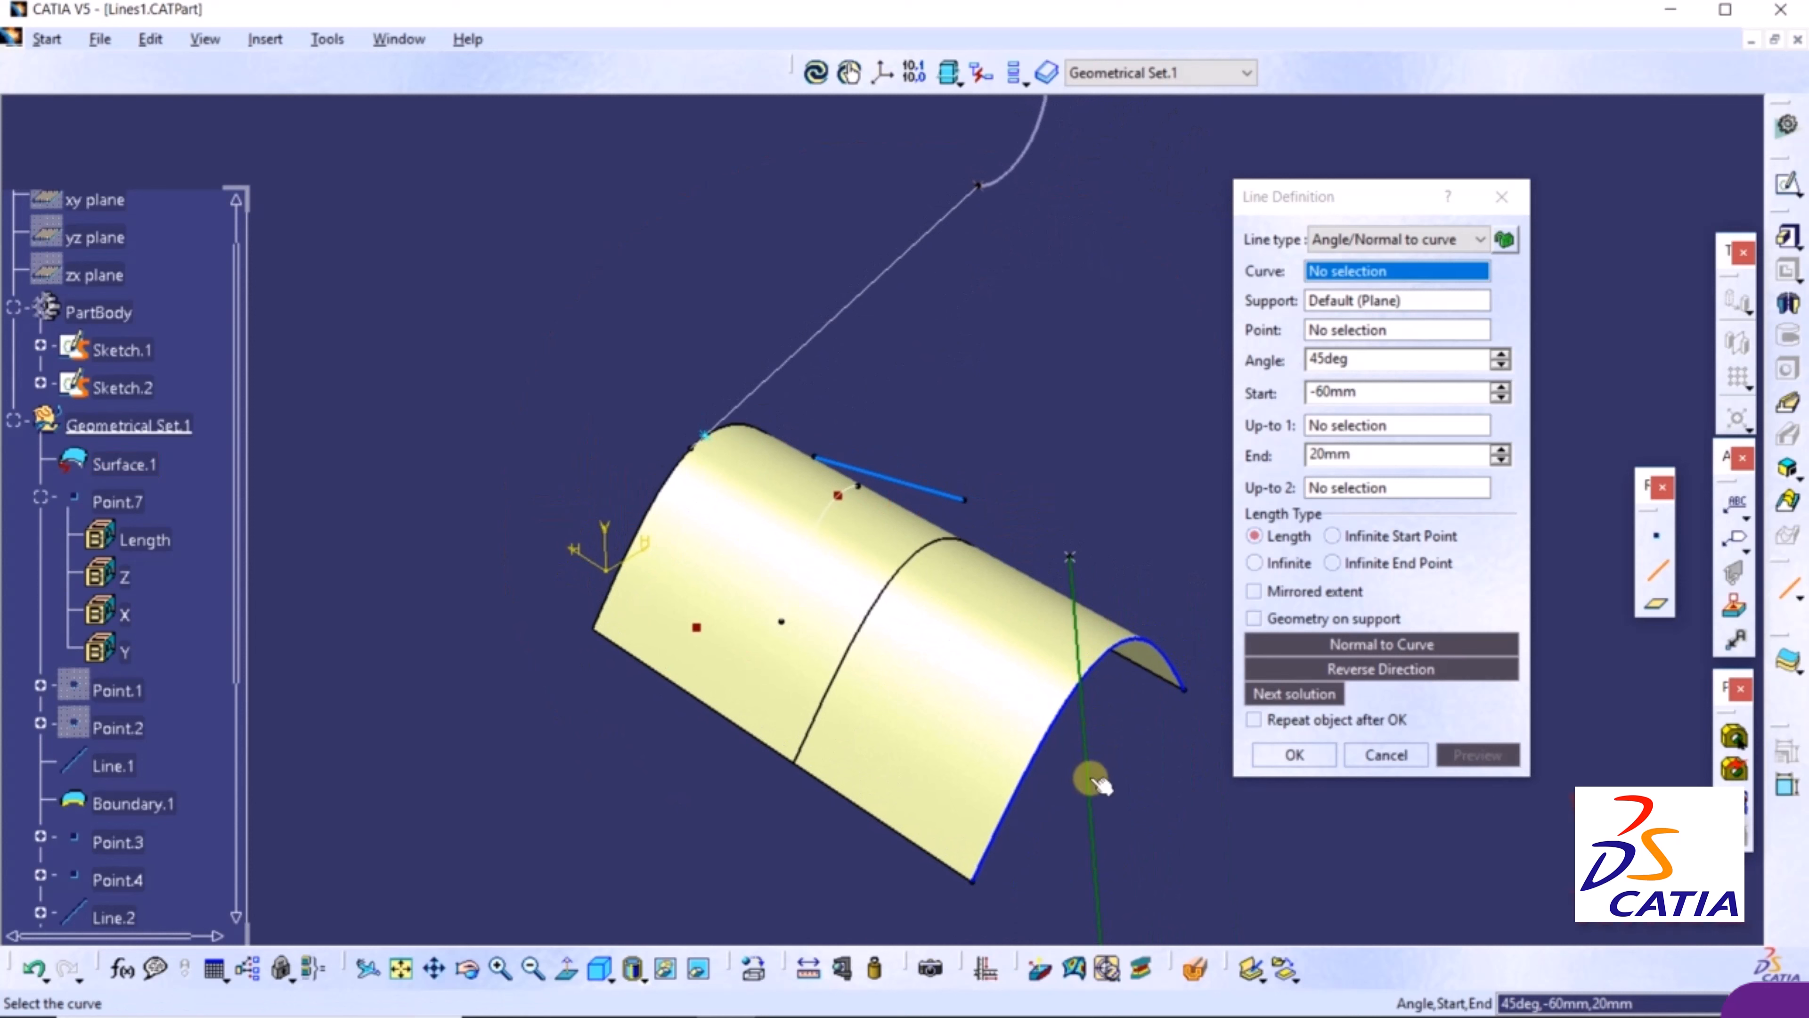
click(1095, 781)
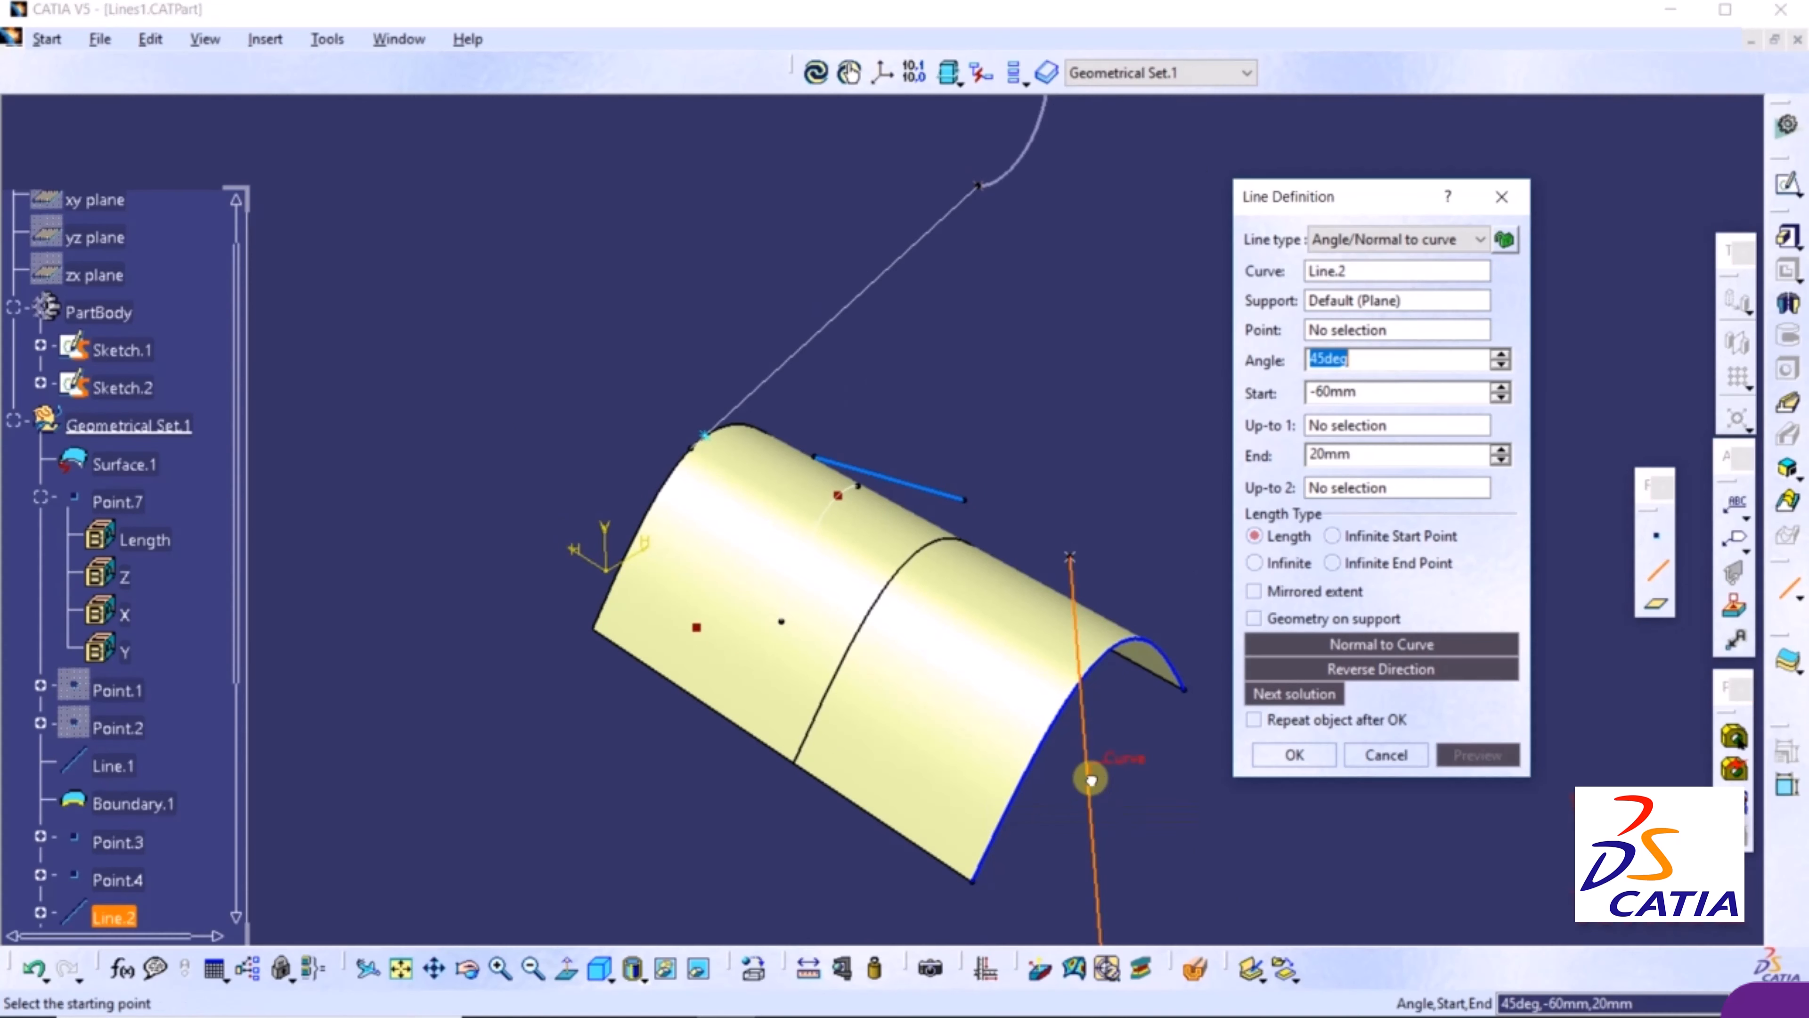
click(1351, 331)
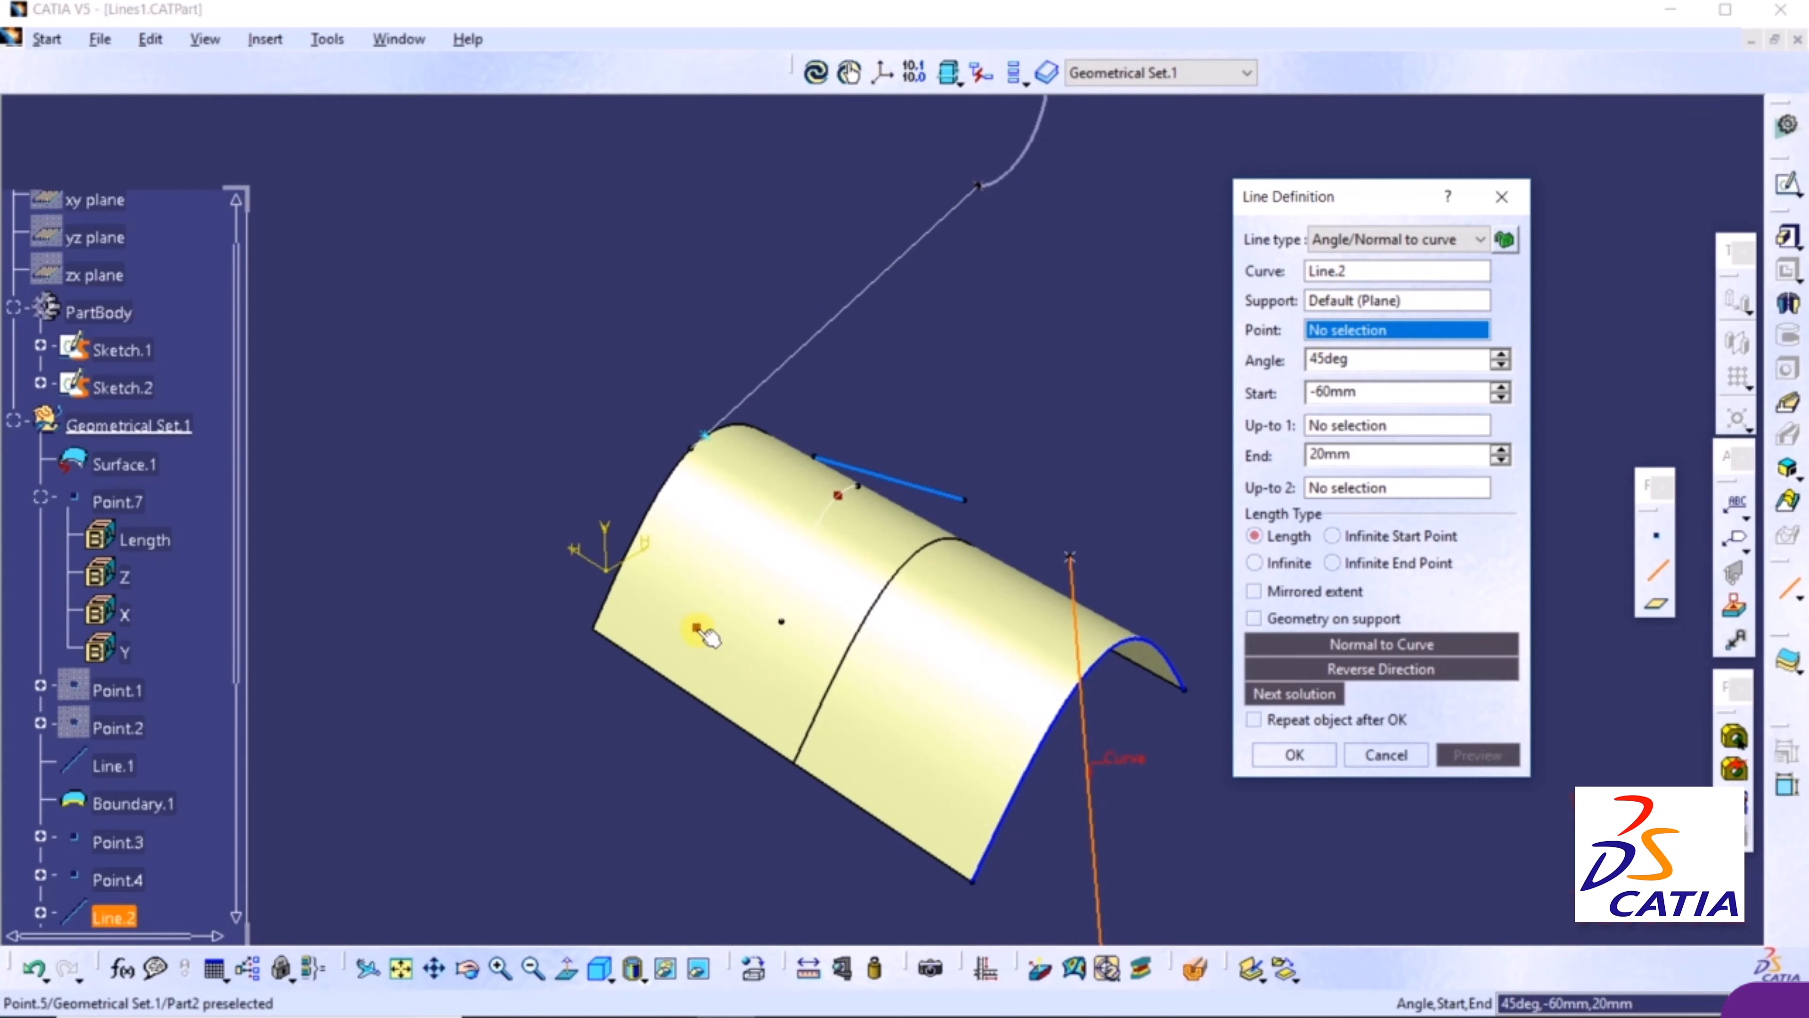
click(698, 630)
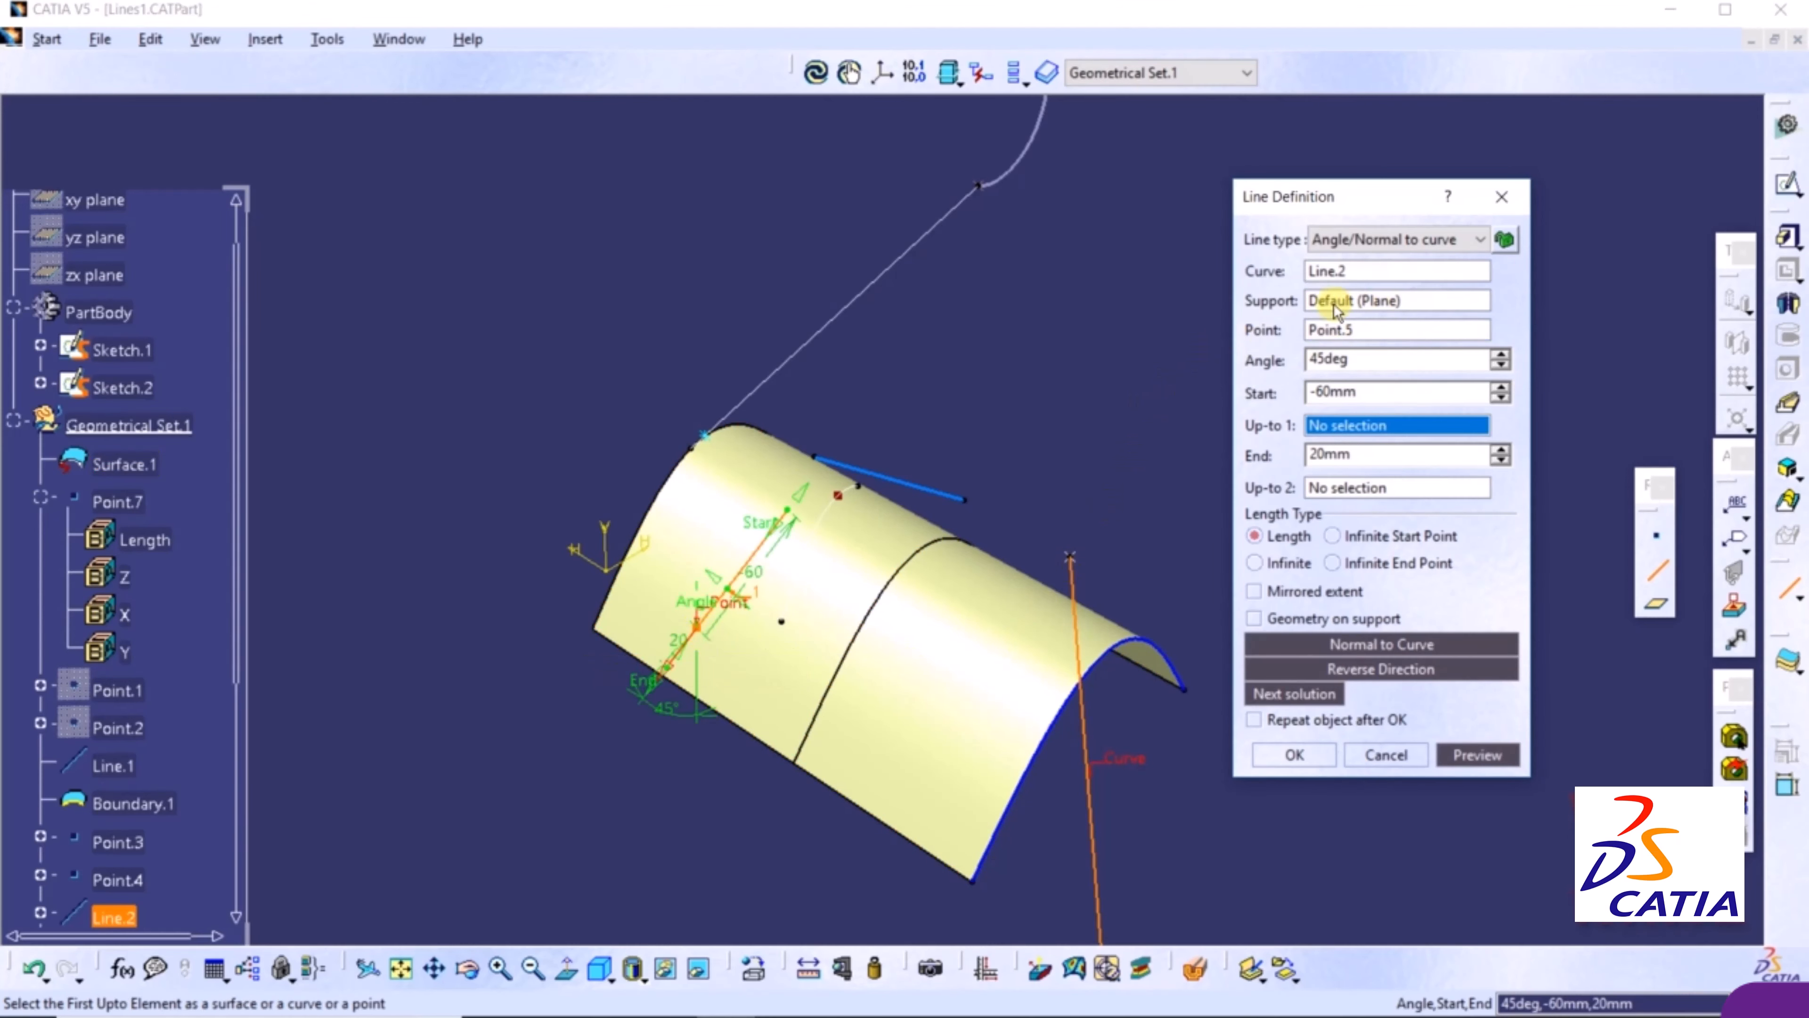
Use Surface.1 as the support of the Angle/Normal to curve line and create the line
click(1354, 305)
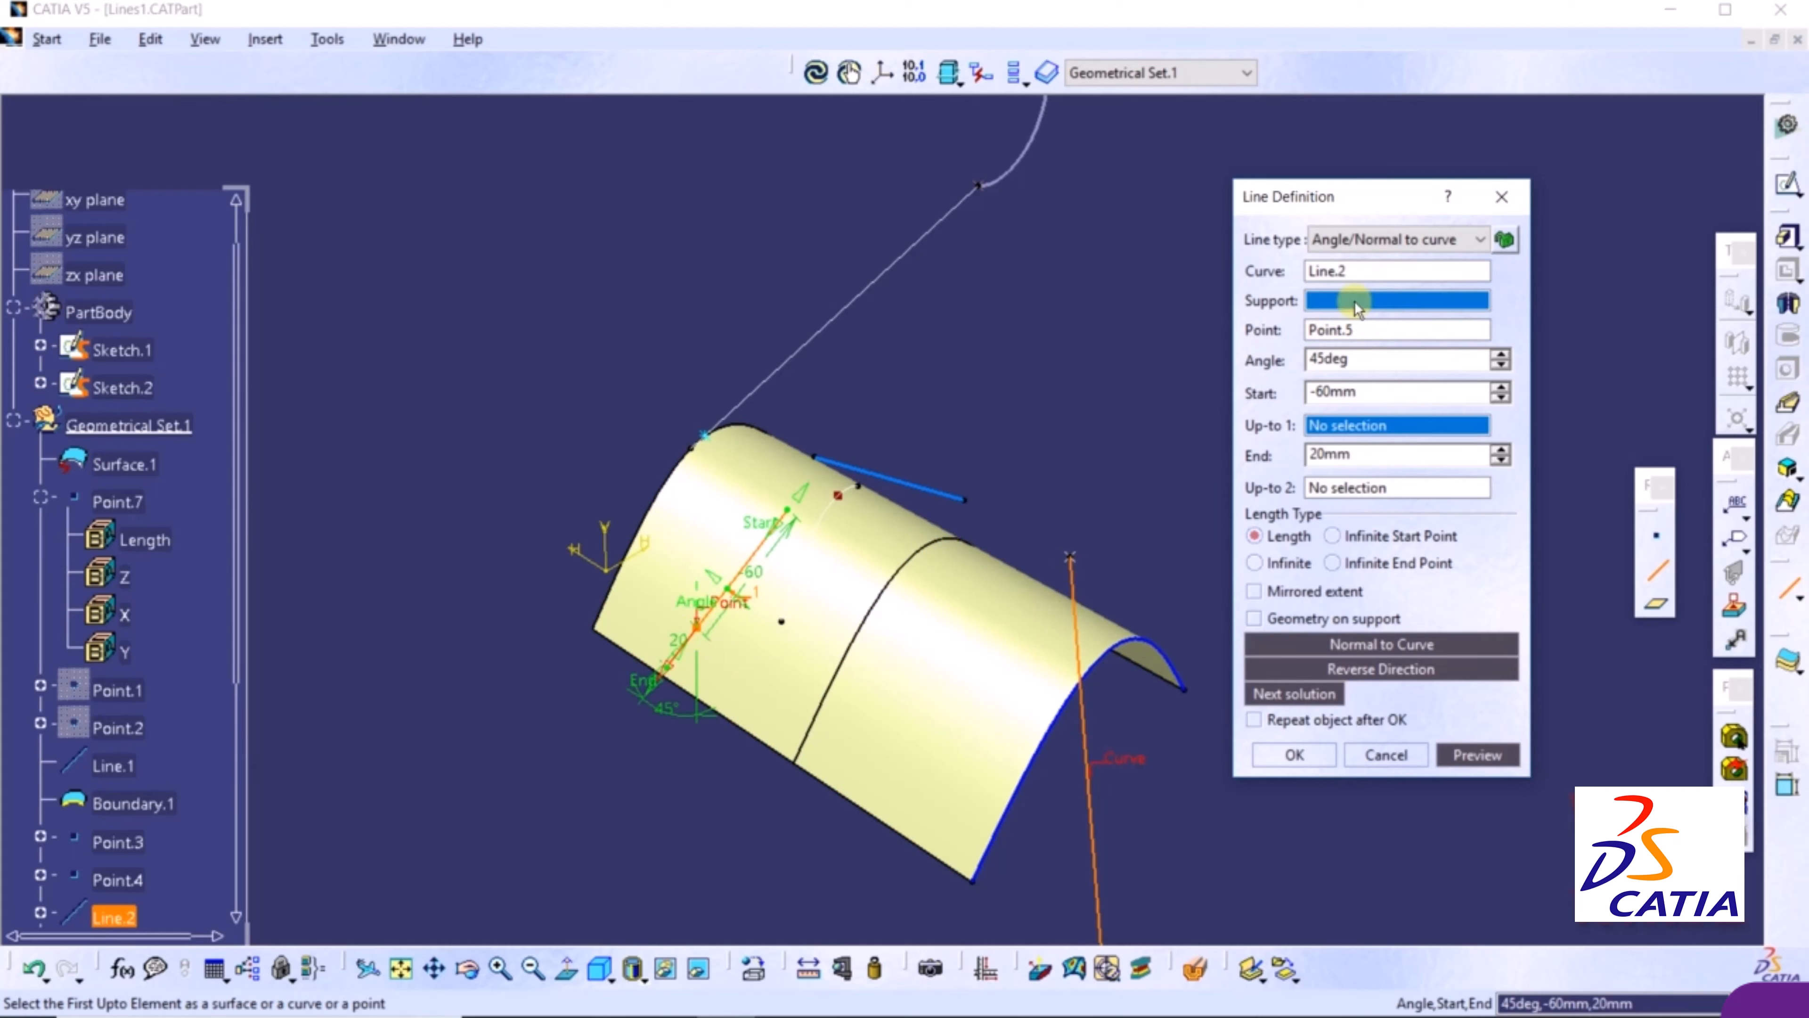
ctrl+middle_drag(970, 361, 1013, 277)
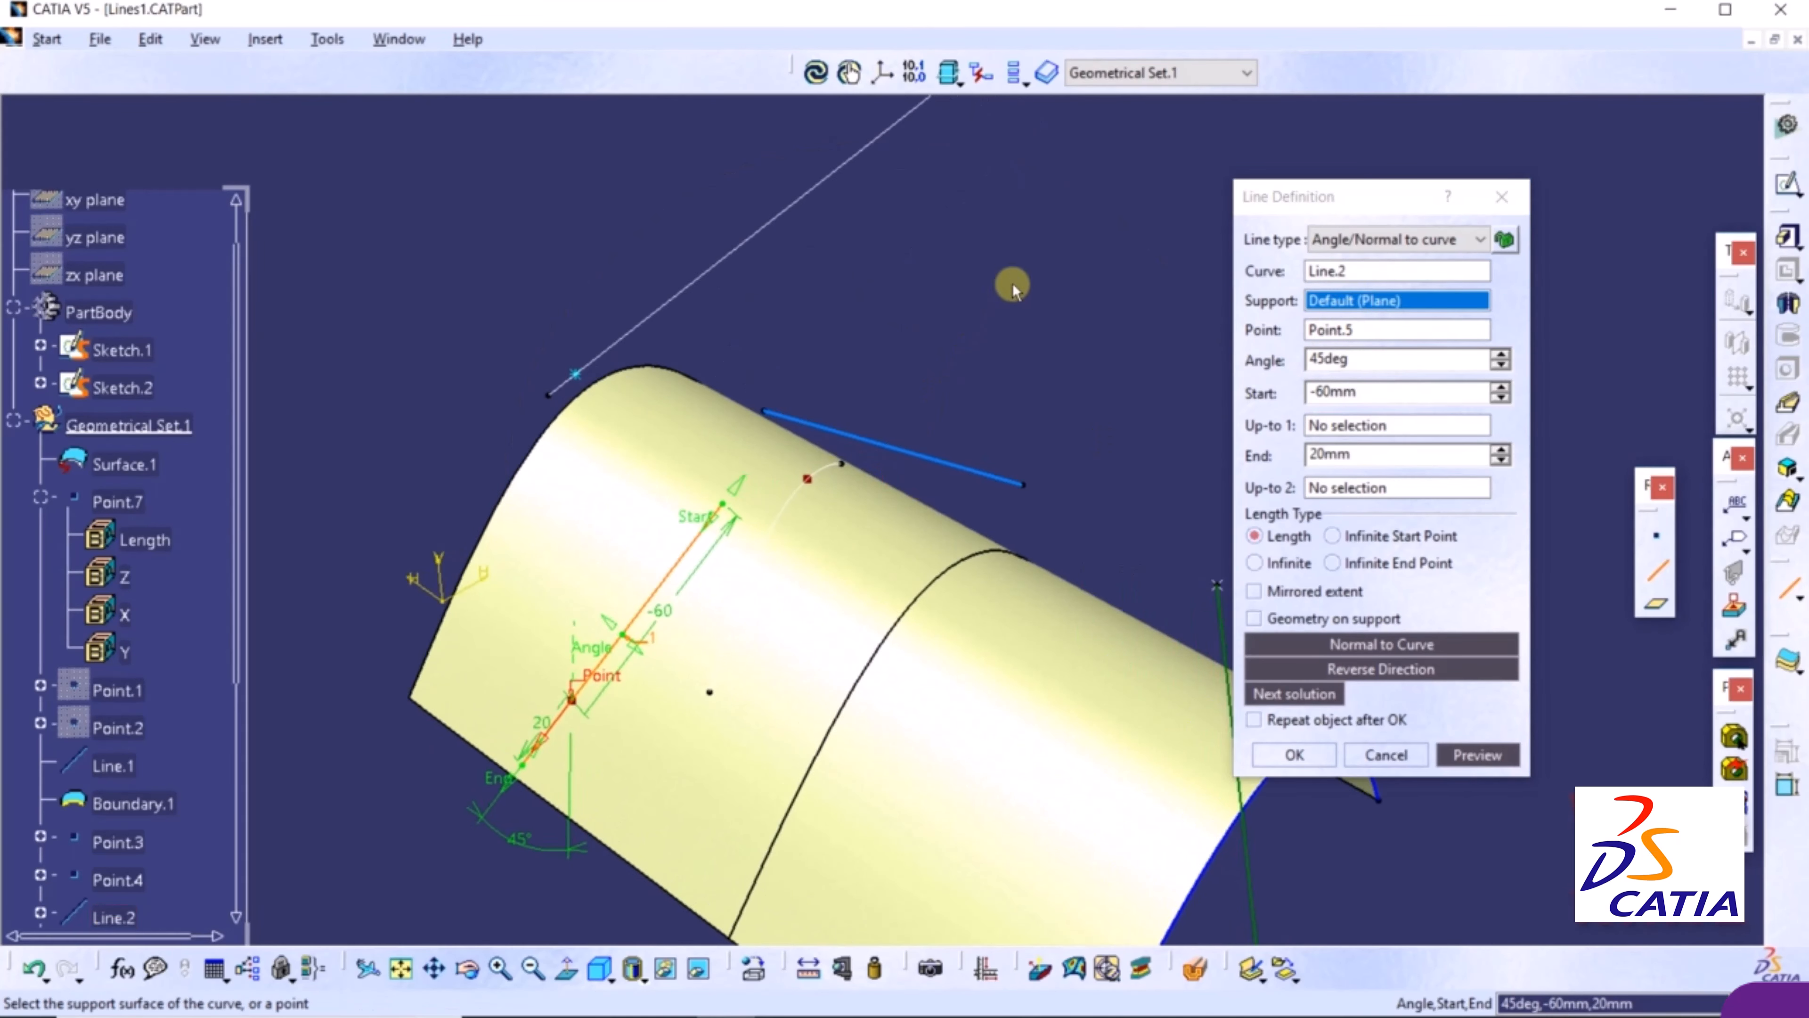
middle_drag(981, 364, 986, 270)
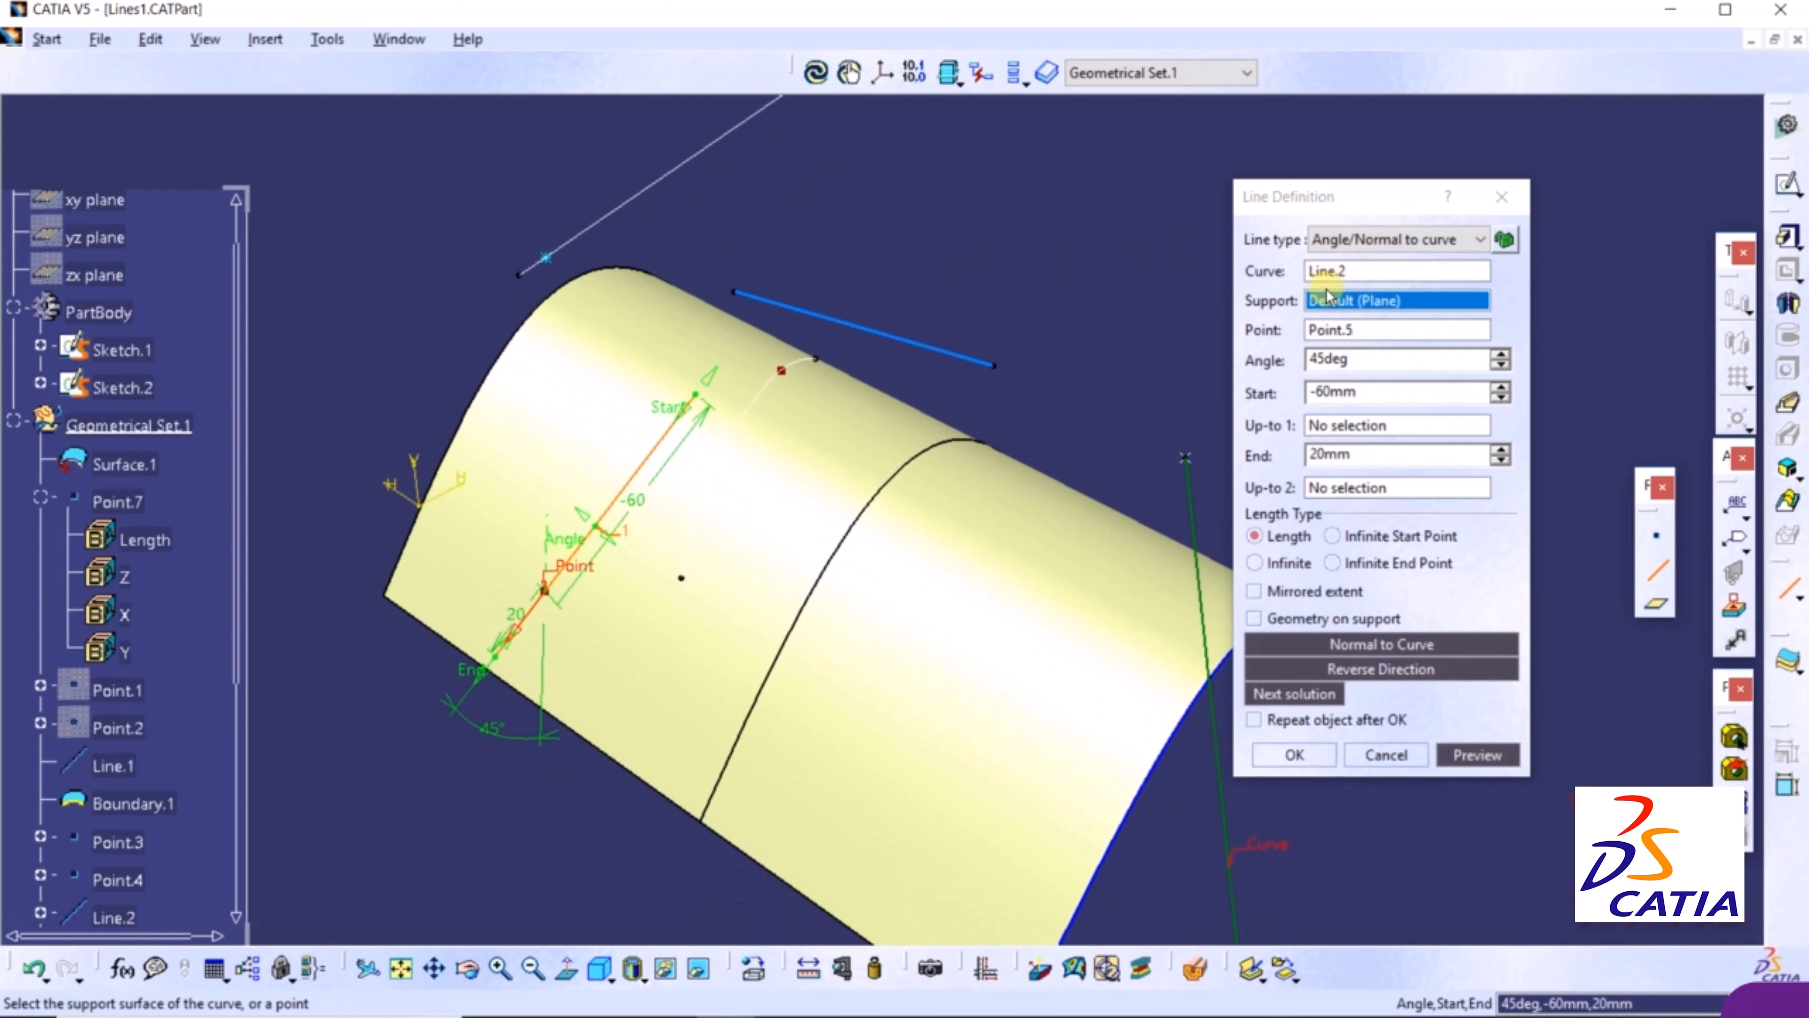
click(1343, 307)
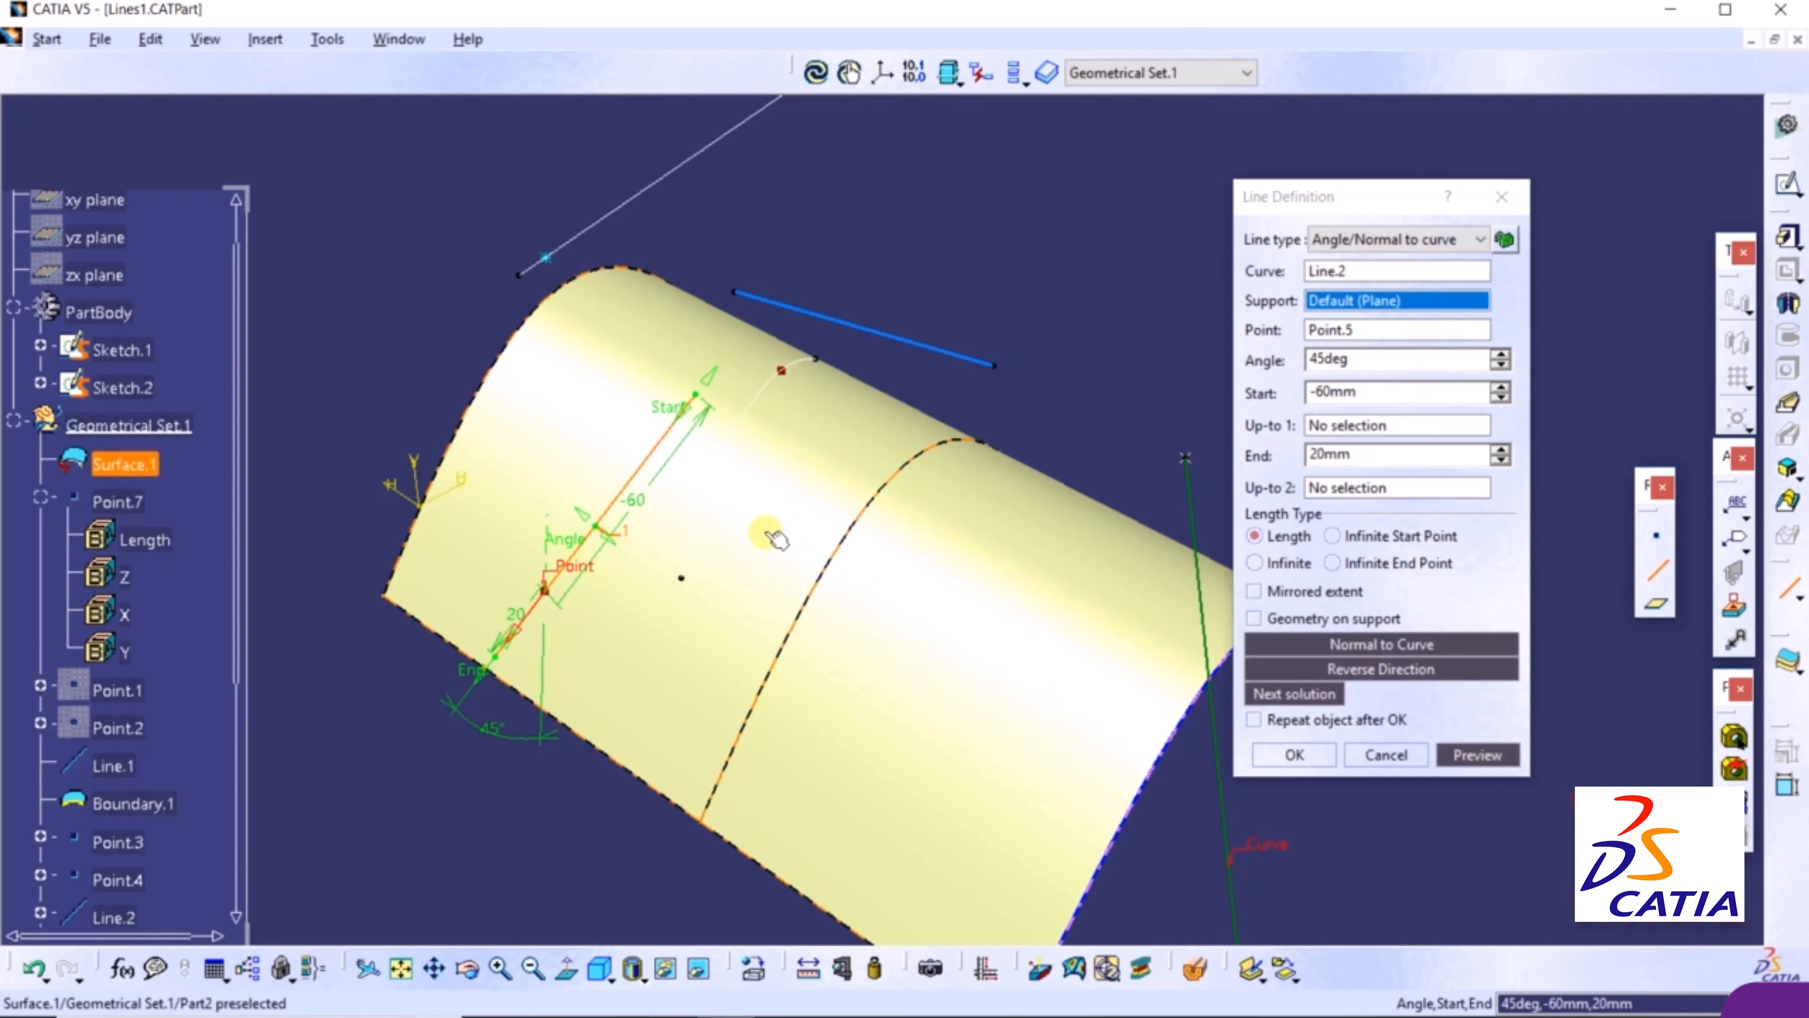
click(775, 539)
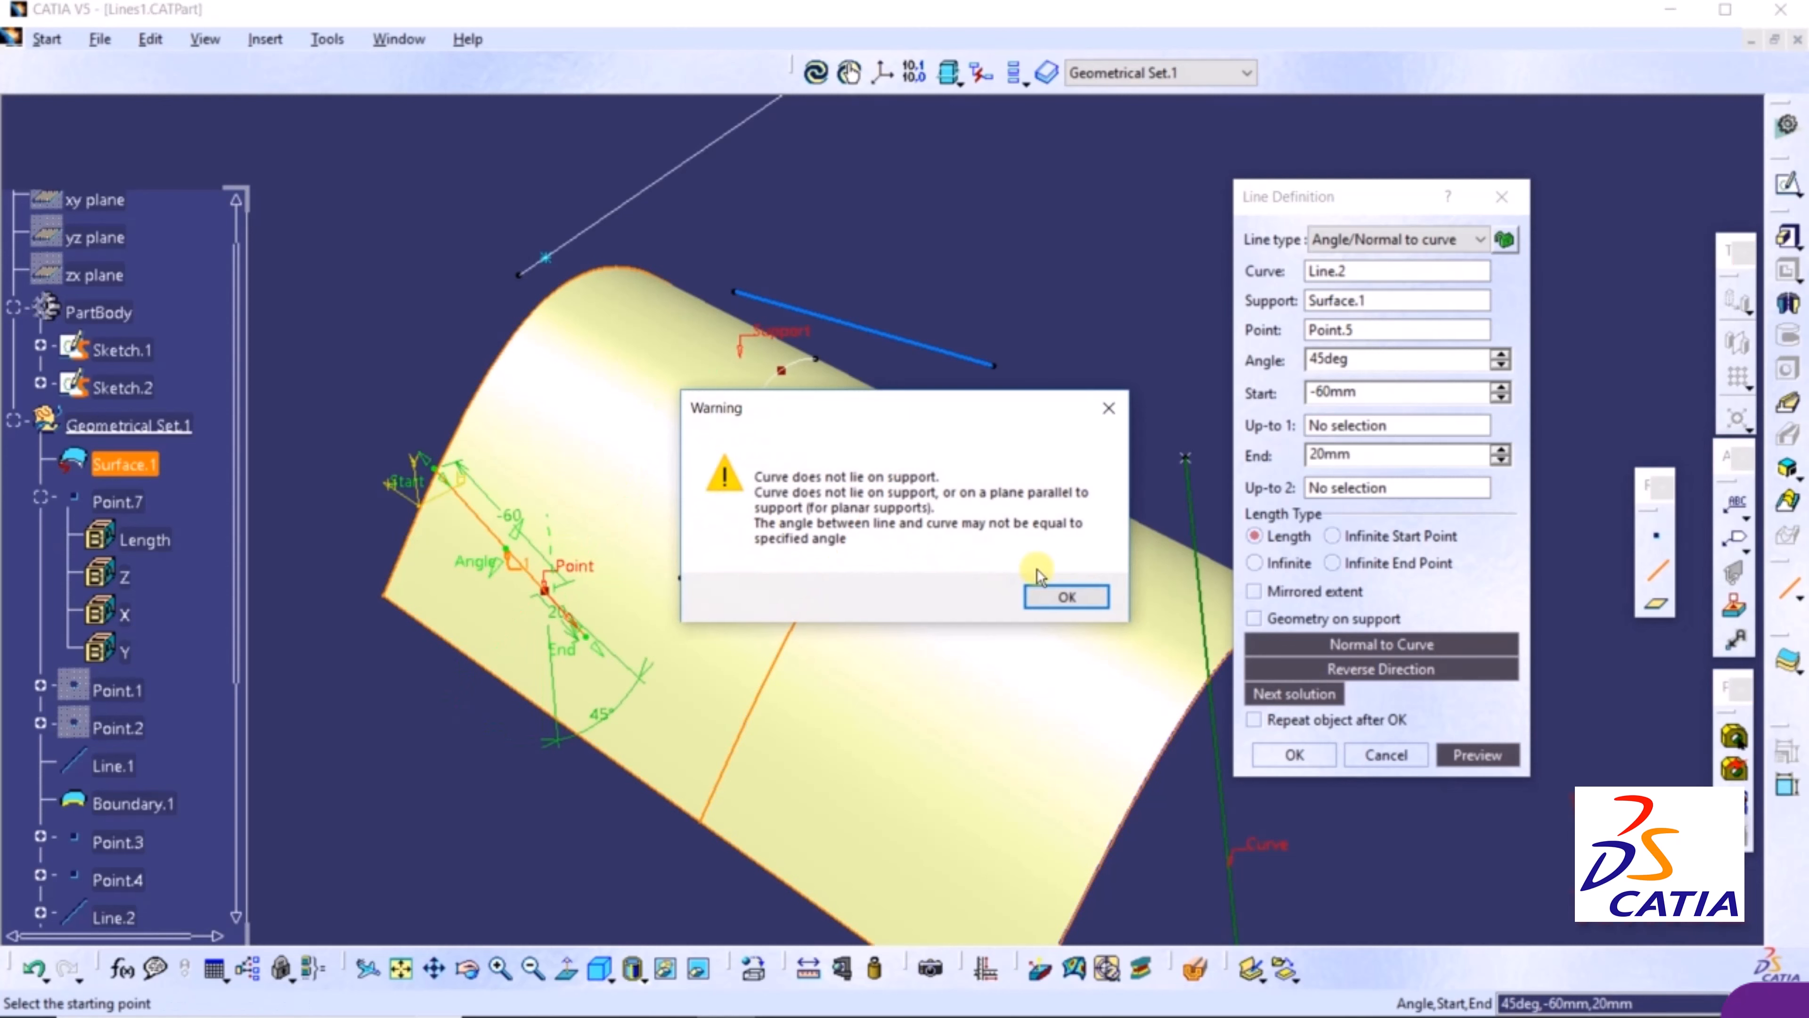
click(1060, 599)
right_click(1350, 299)
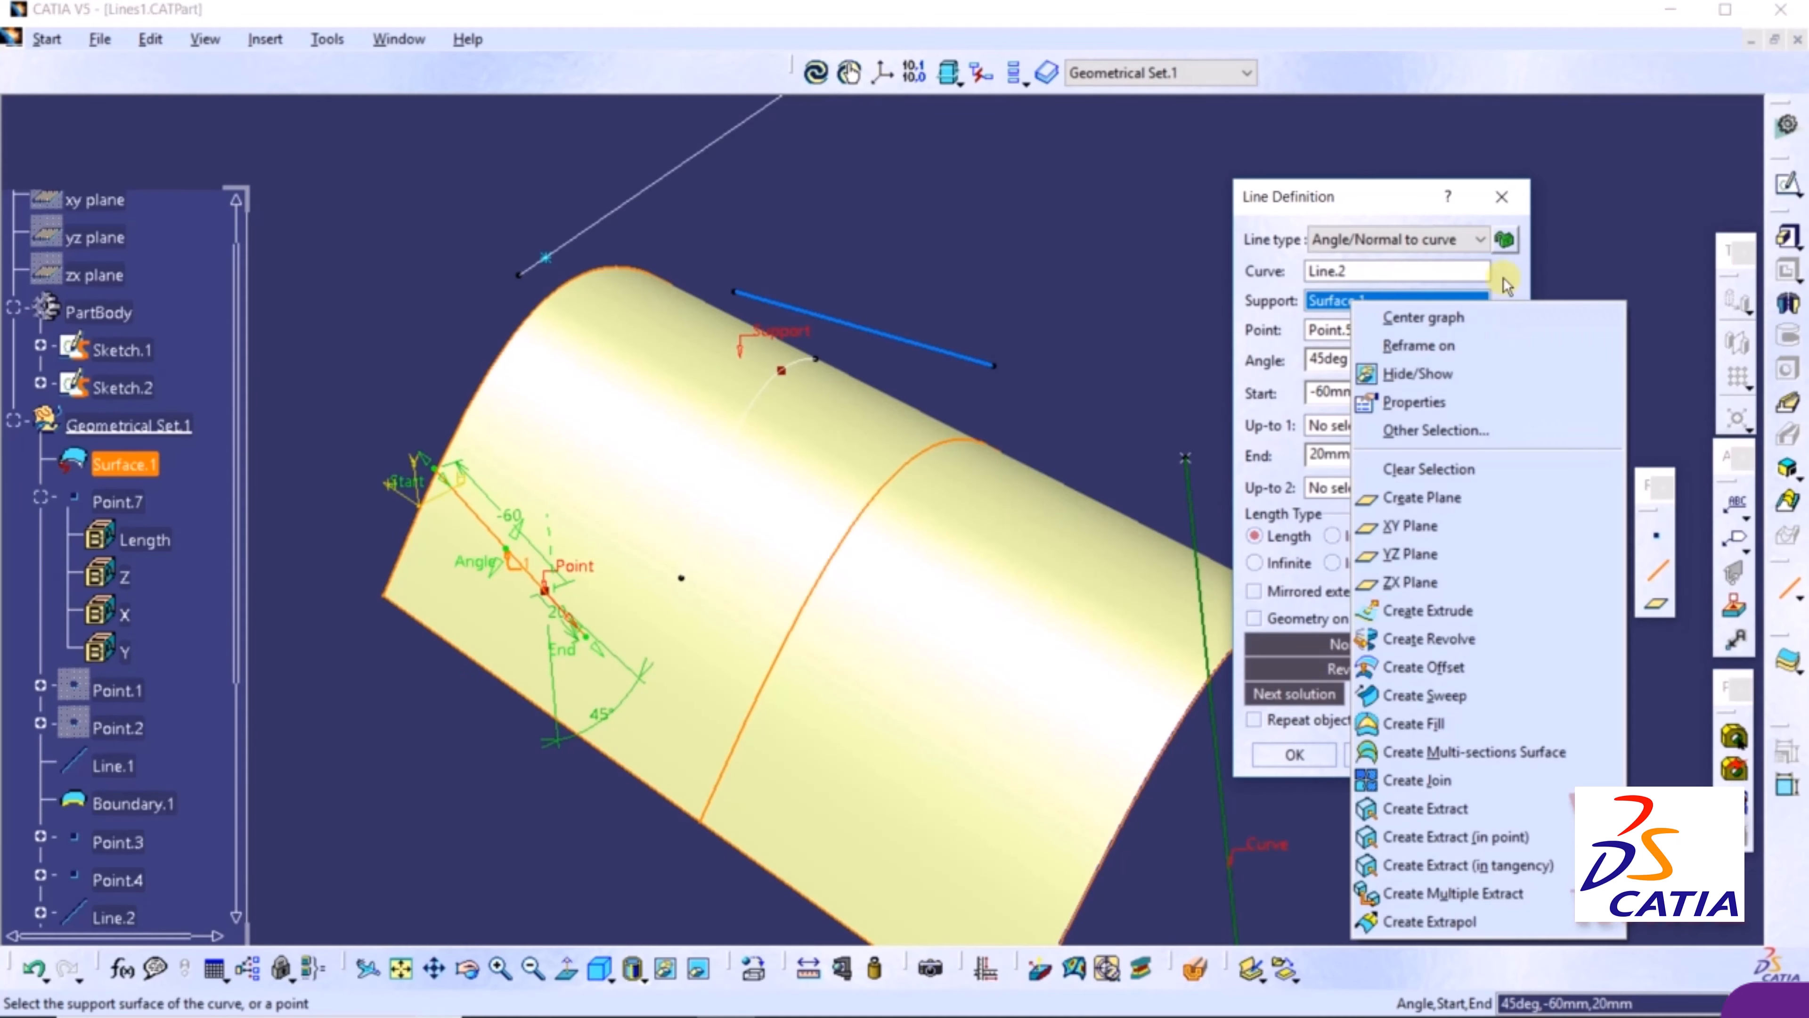
click(1513, 281)
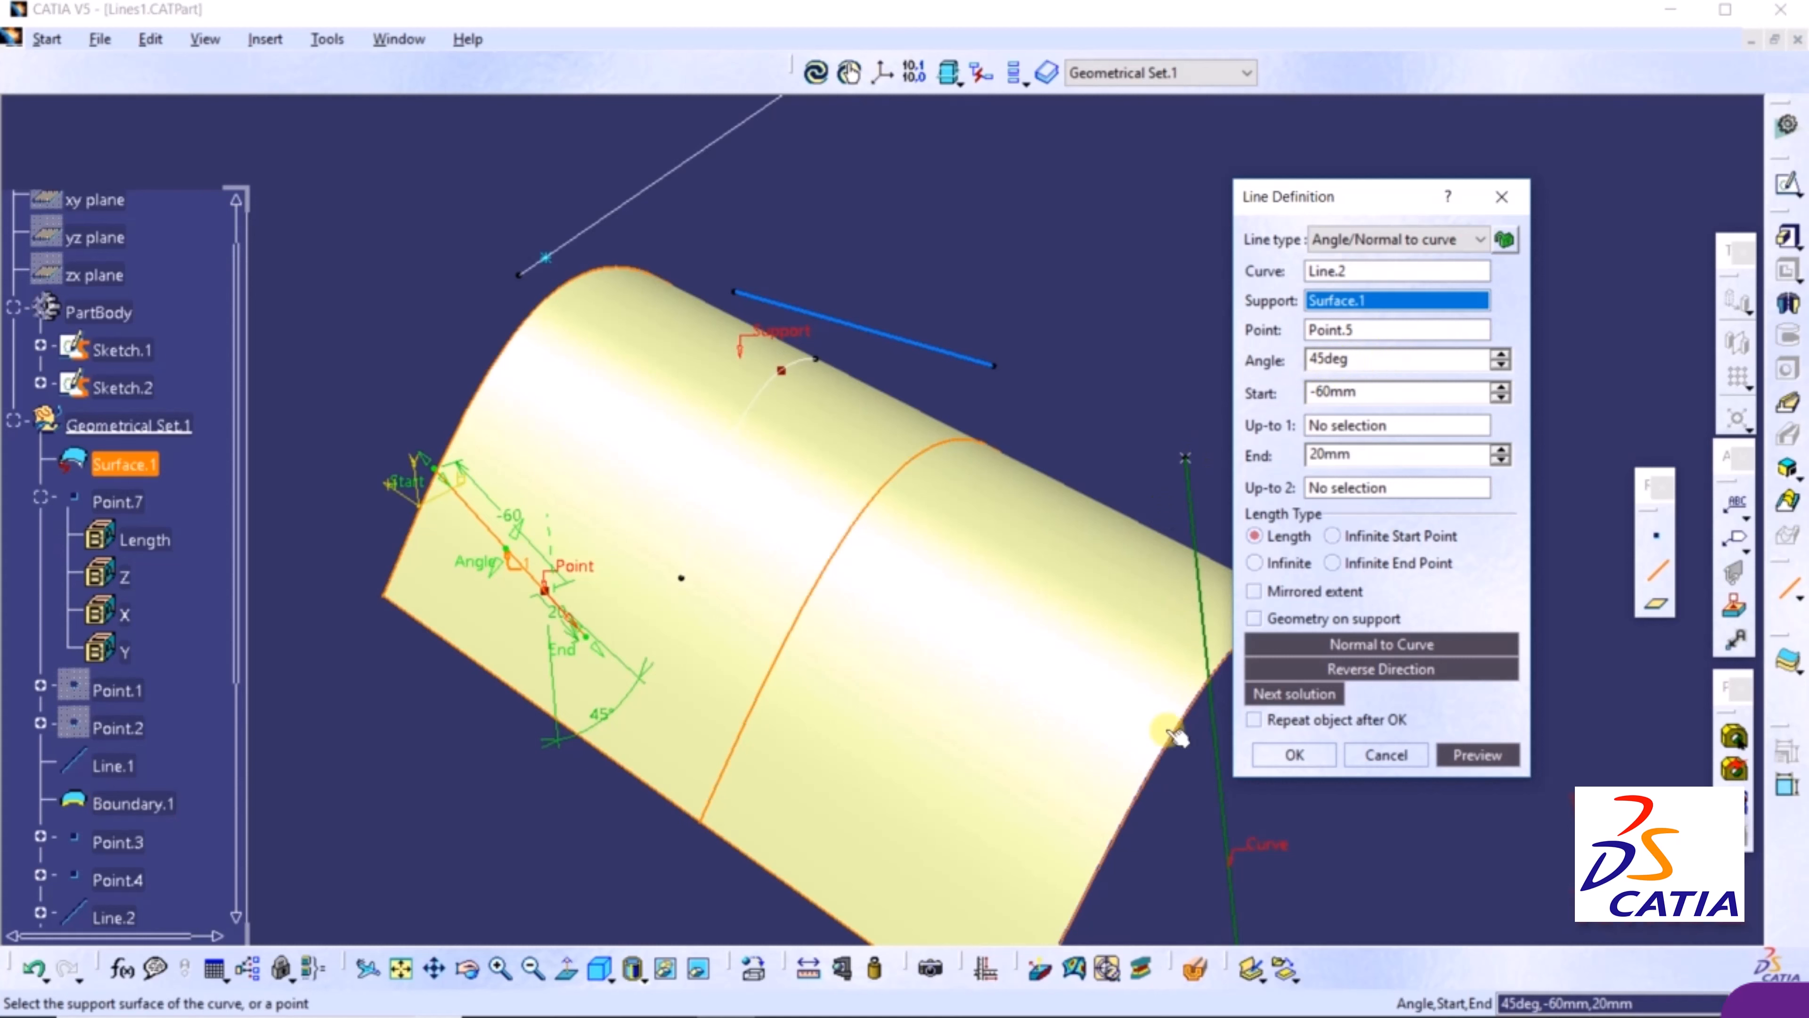
middle_drag(878, 557, 958, 605)
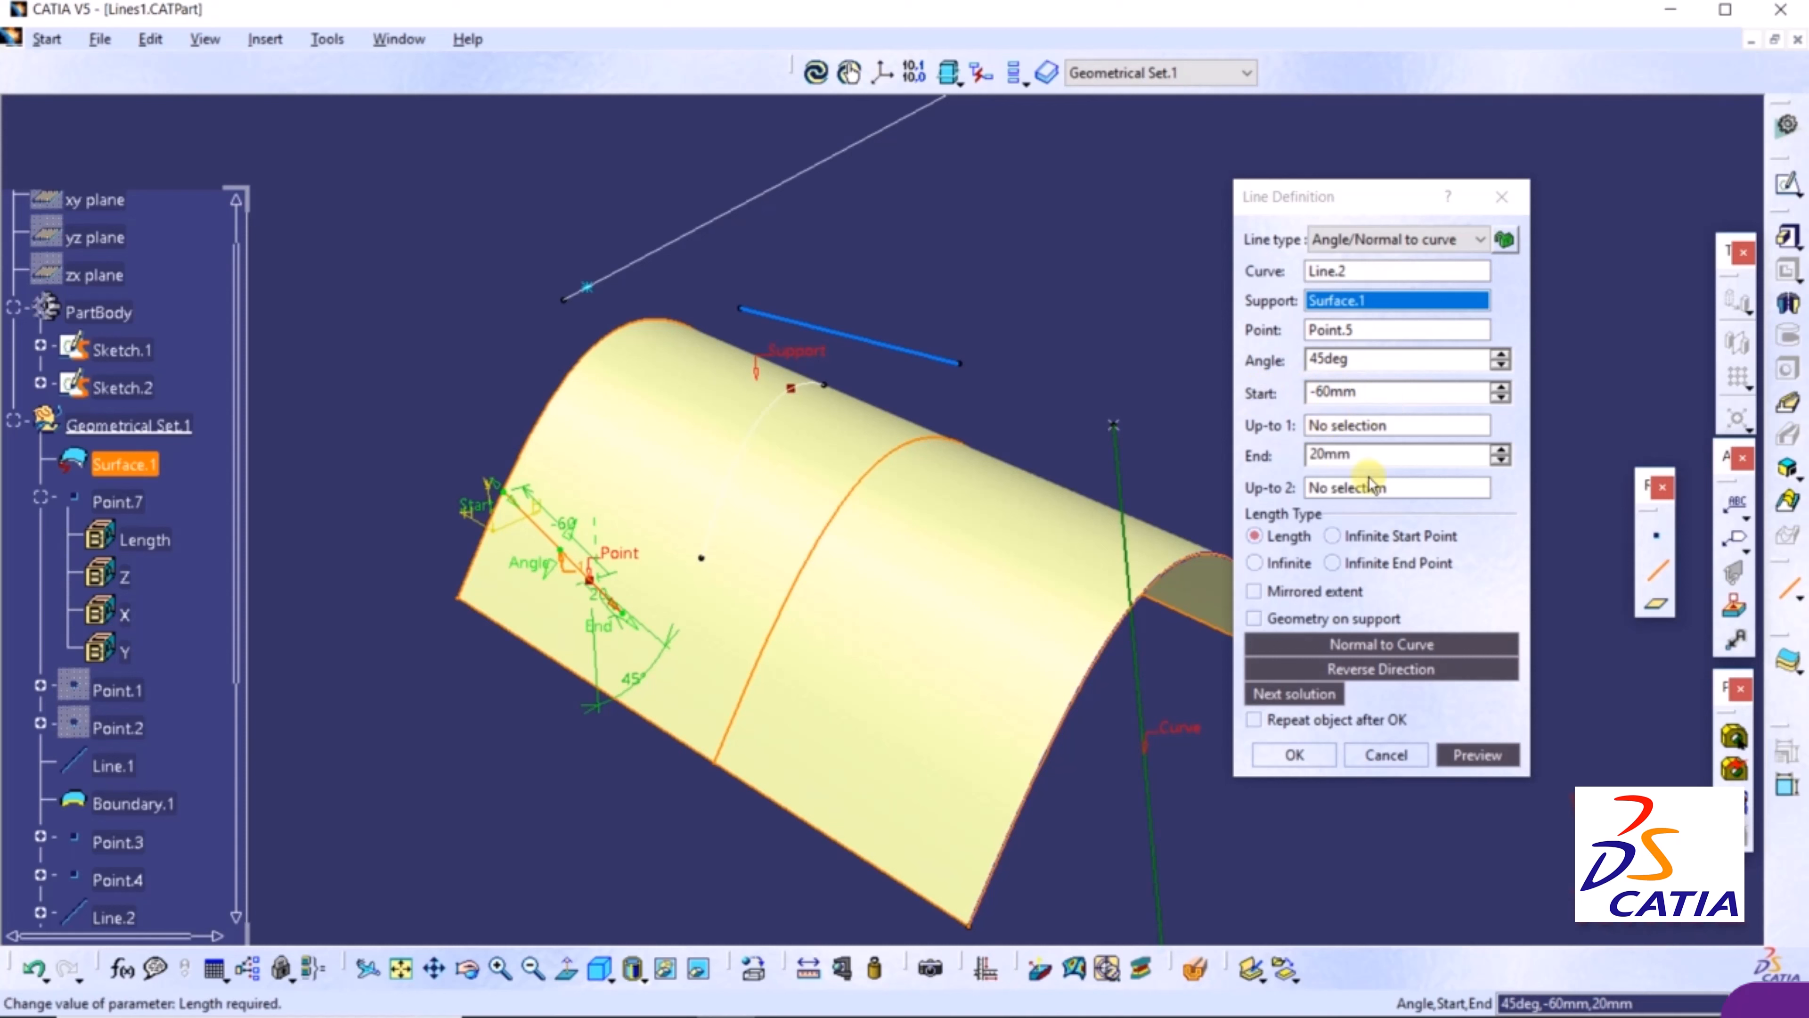
click(1292, 755)
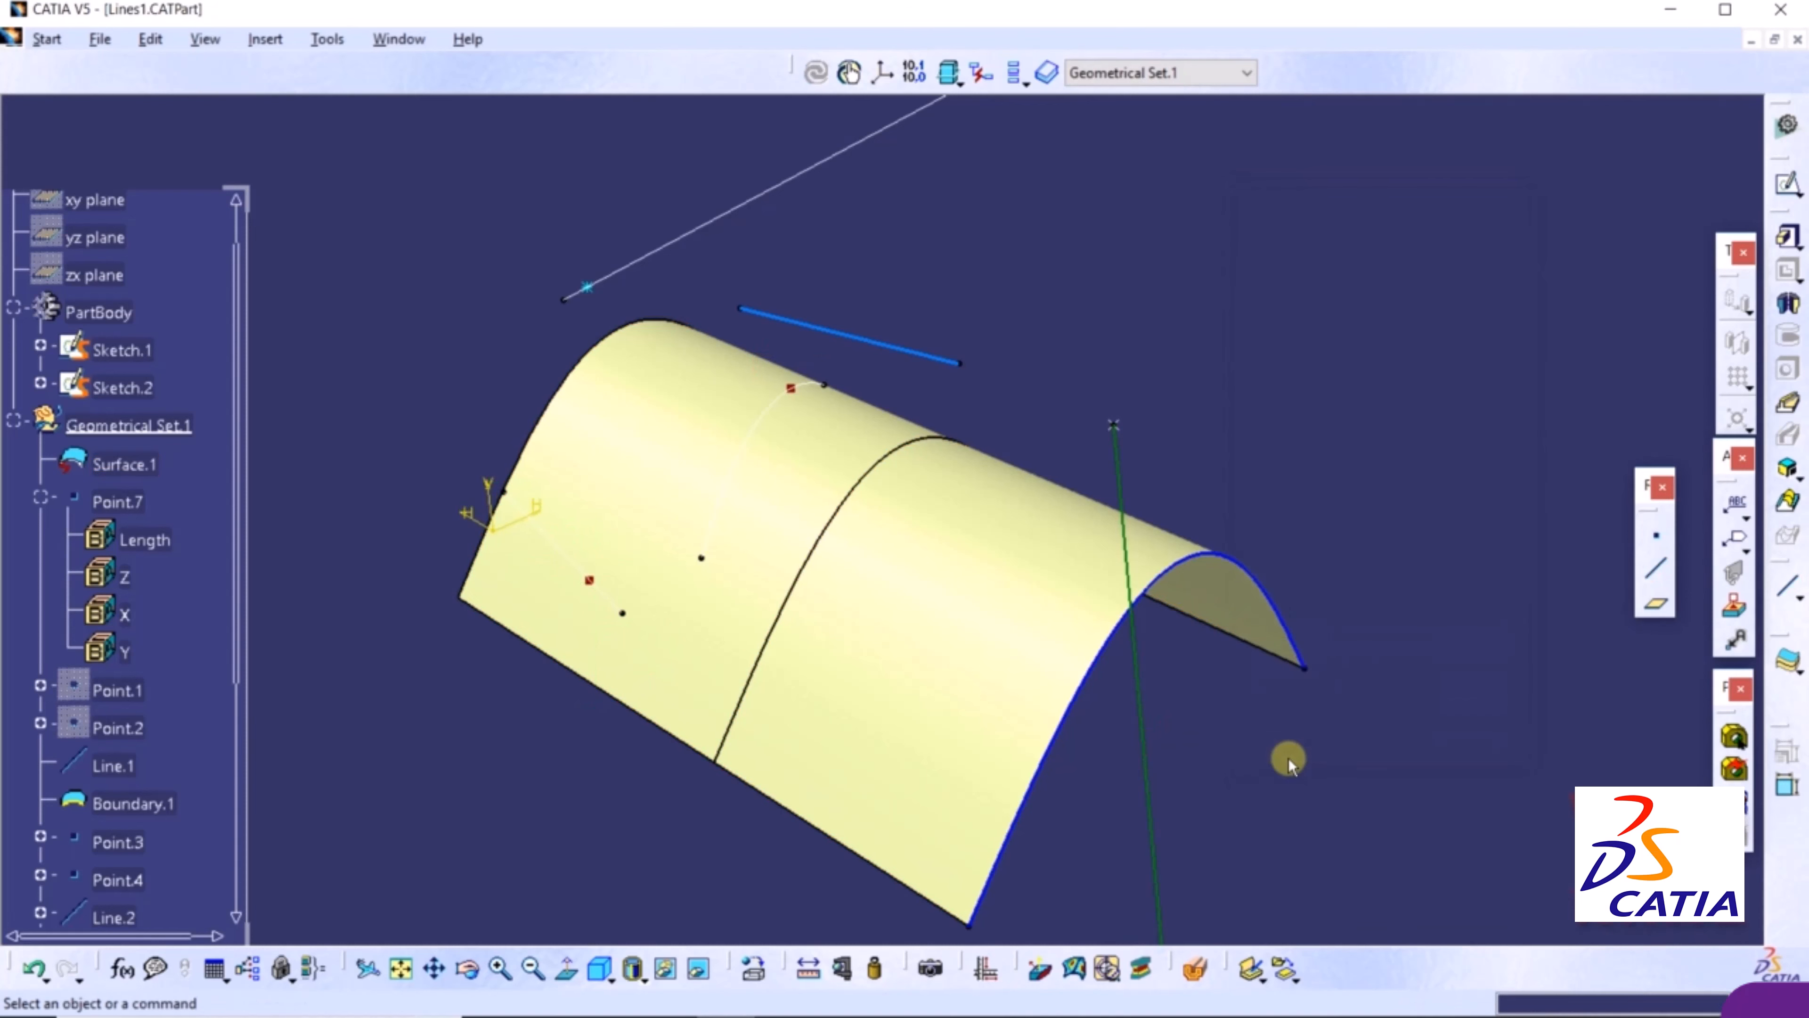
Reopen the definition of the new Angle/Normal to curve line and make it normal to its curve
middle_drag(1398, 624, 1490, 538)
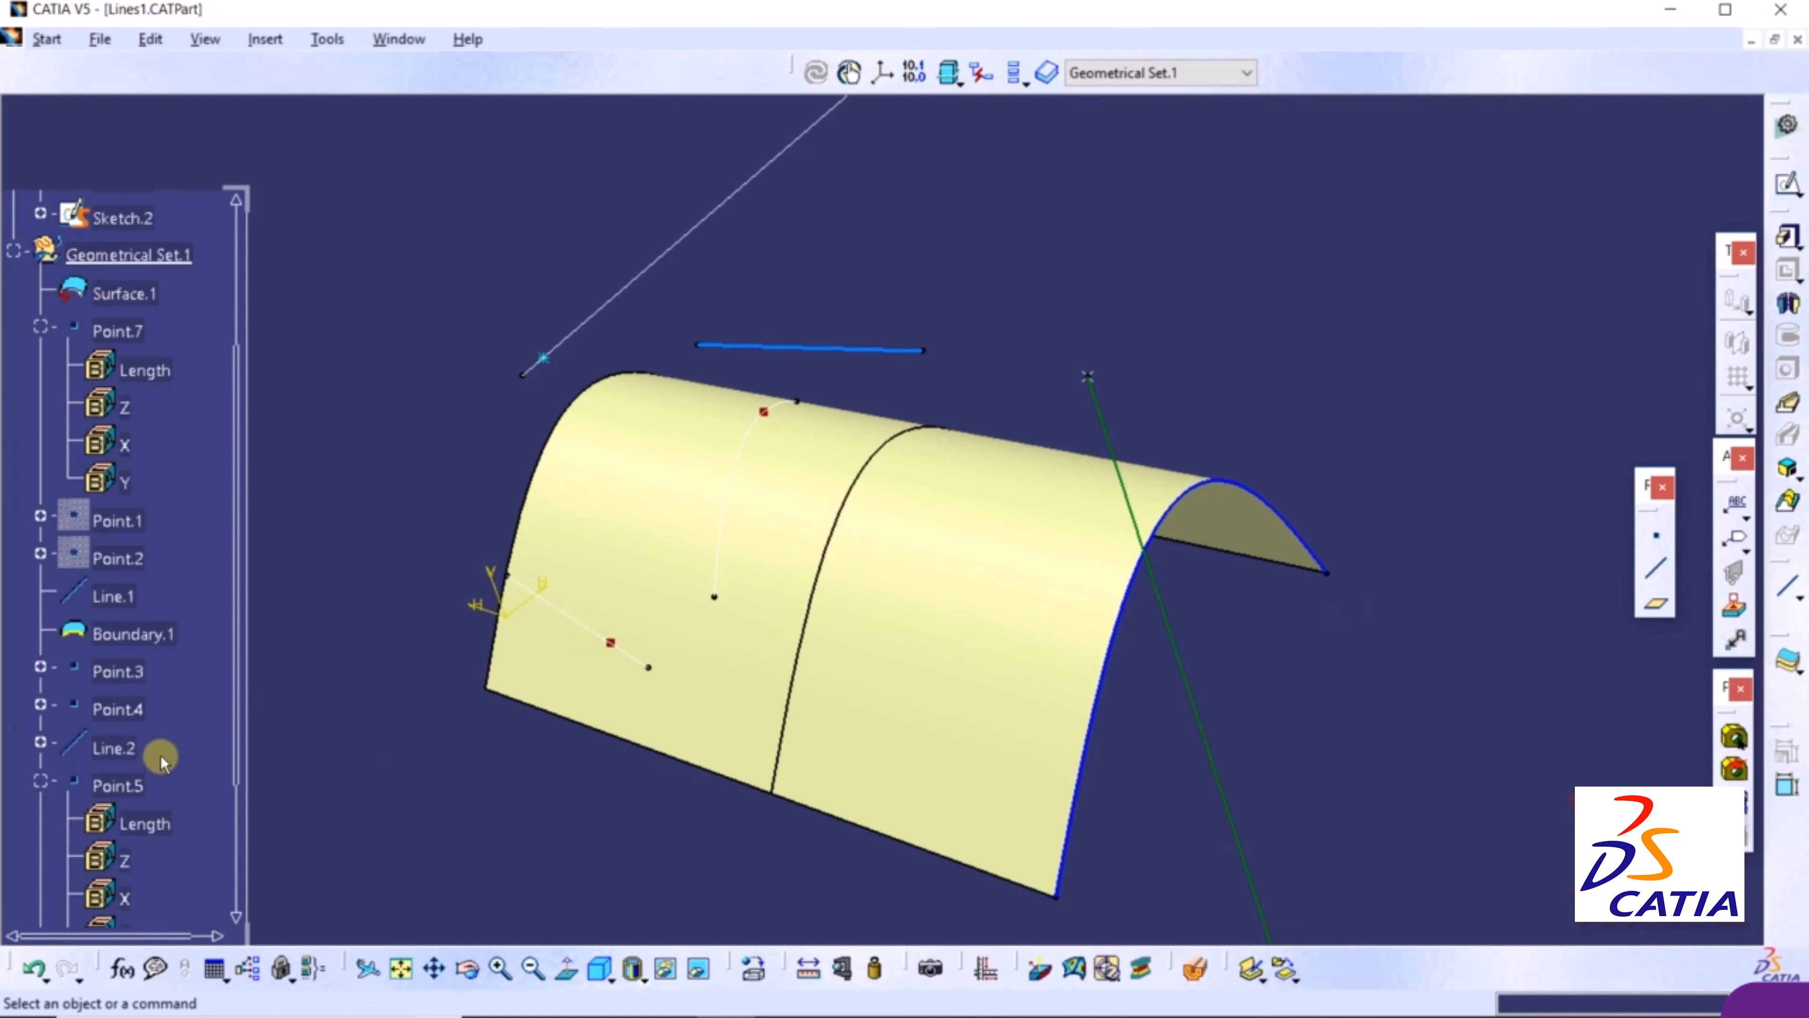
scroll(160, 761, down, 2)
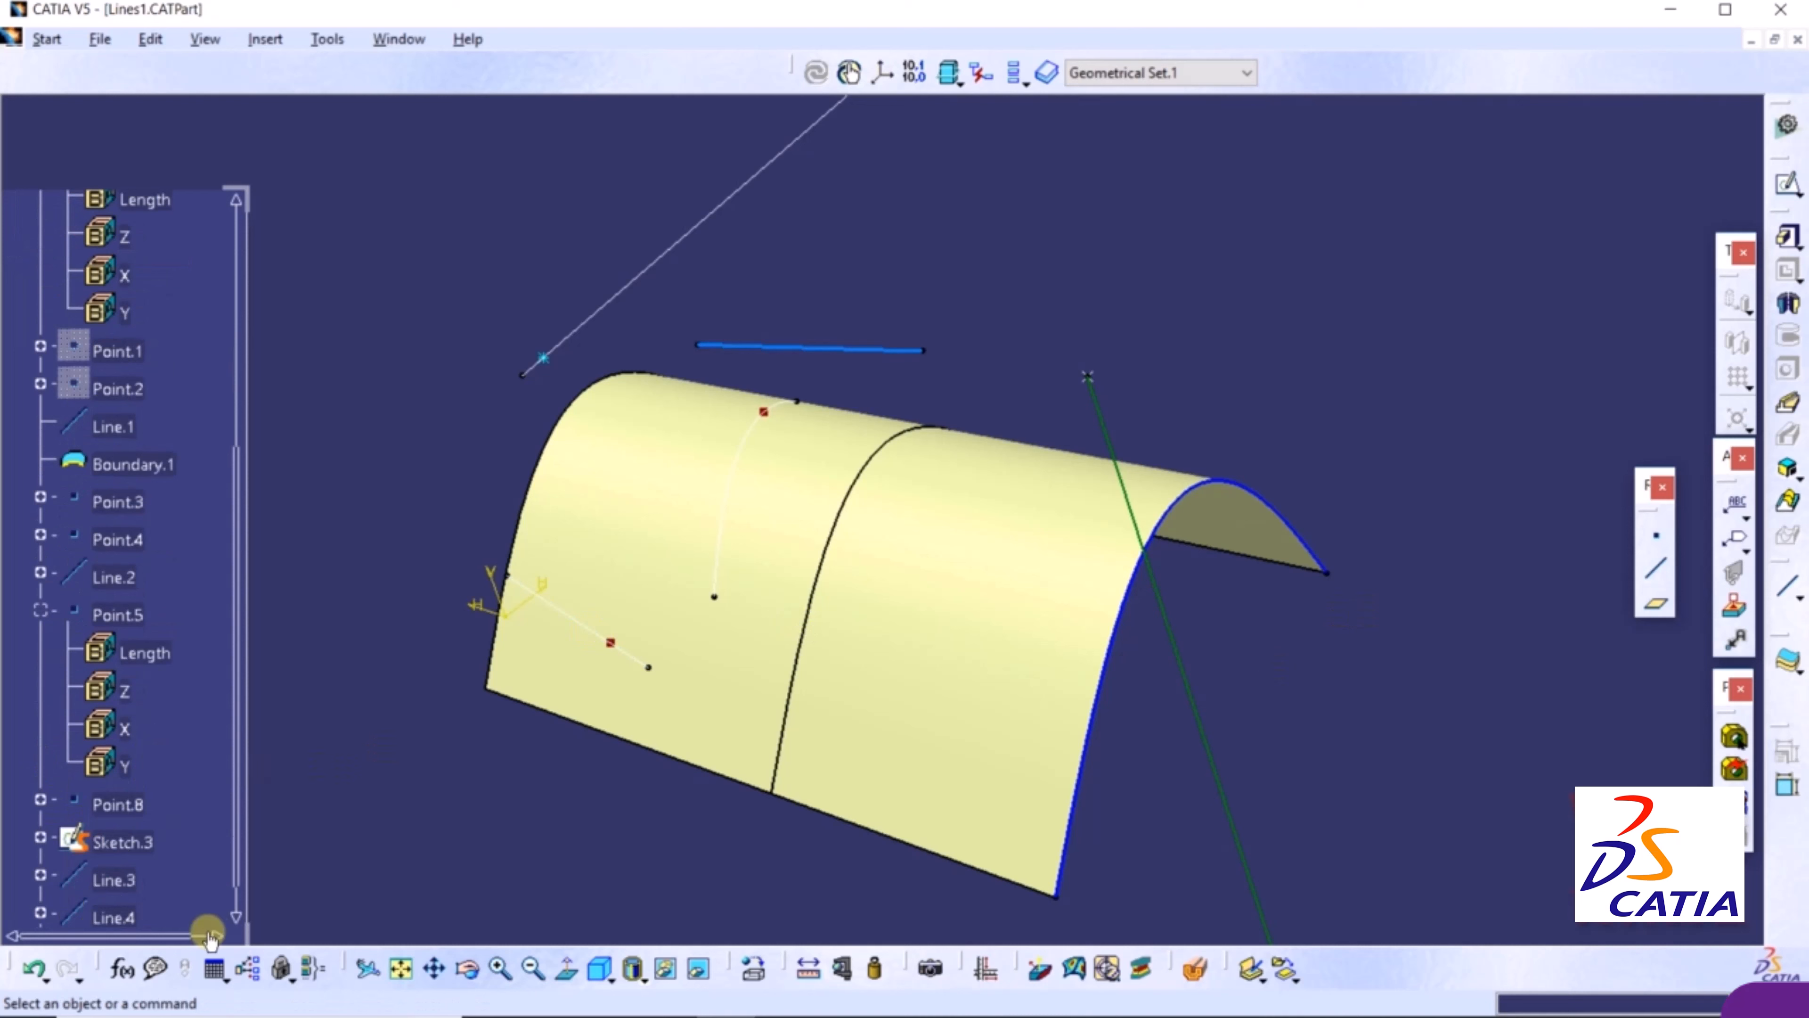
scroll(169, 834, down, 4)
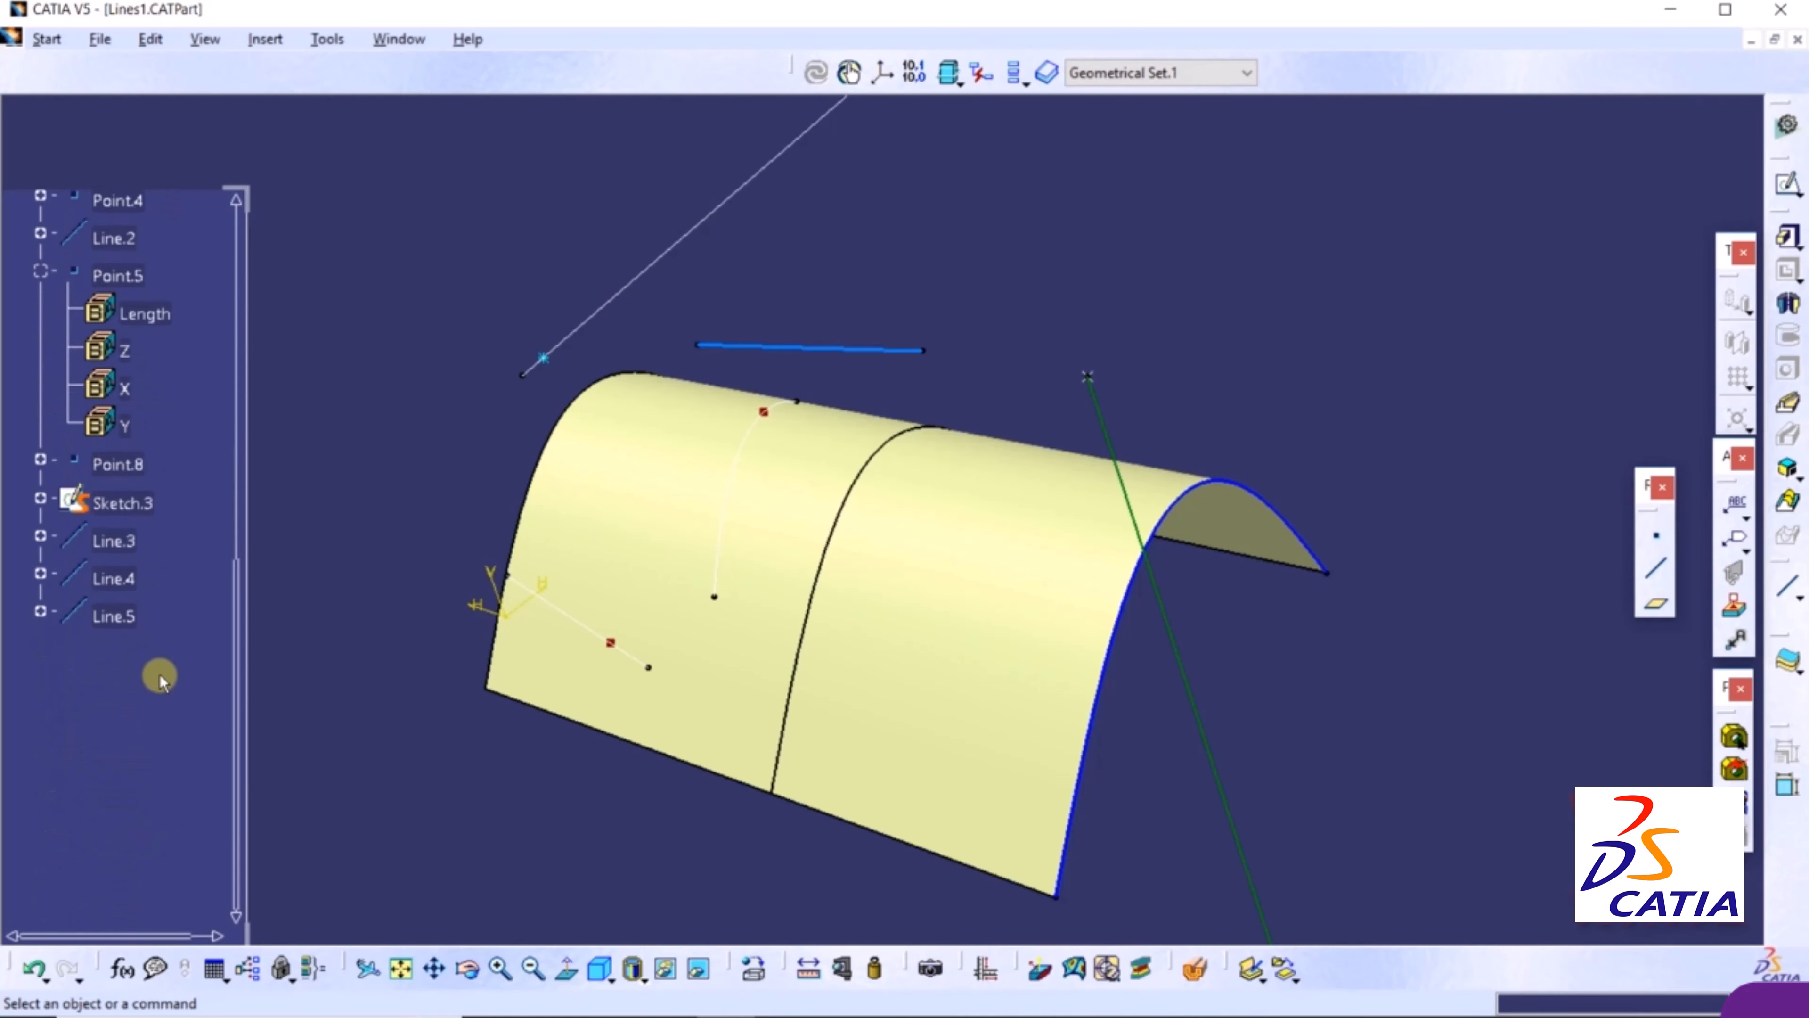
double_click(115, 619)
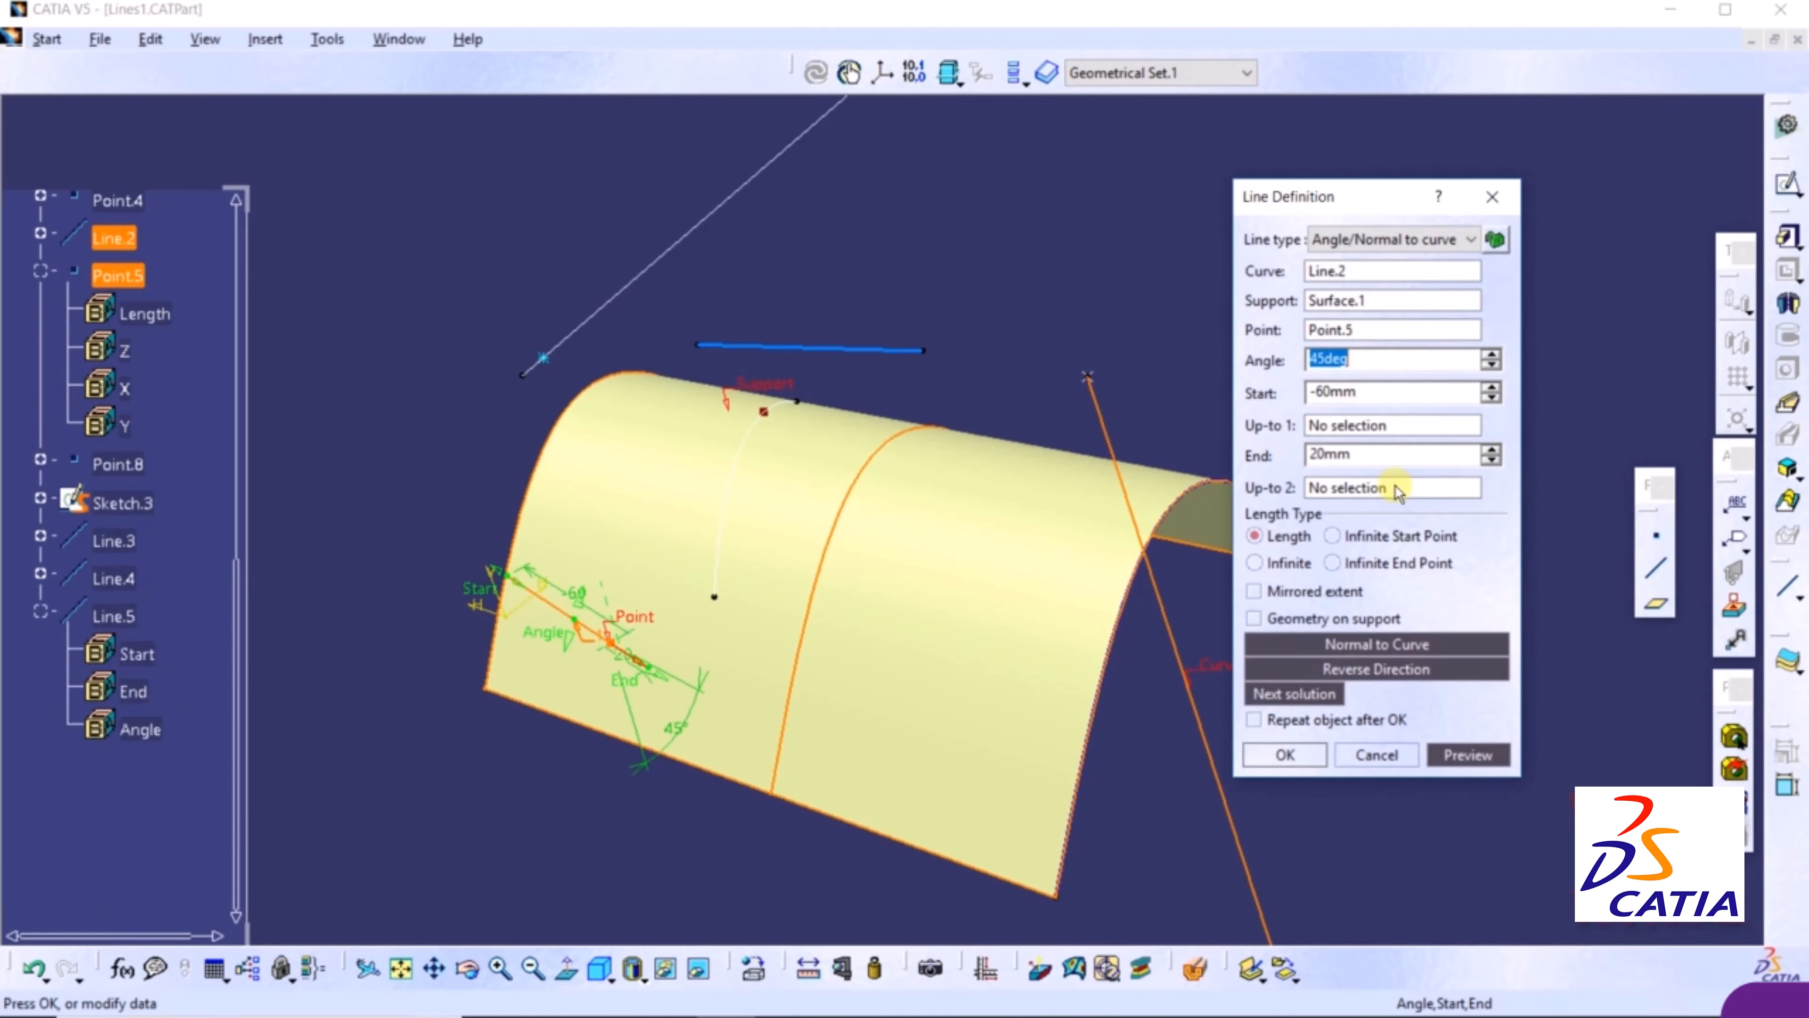
click(1379, 646)
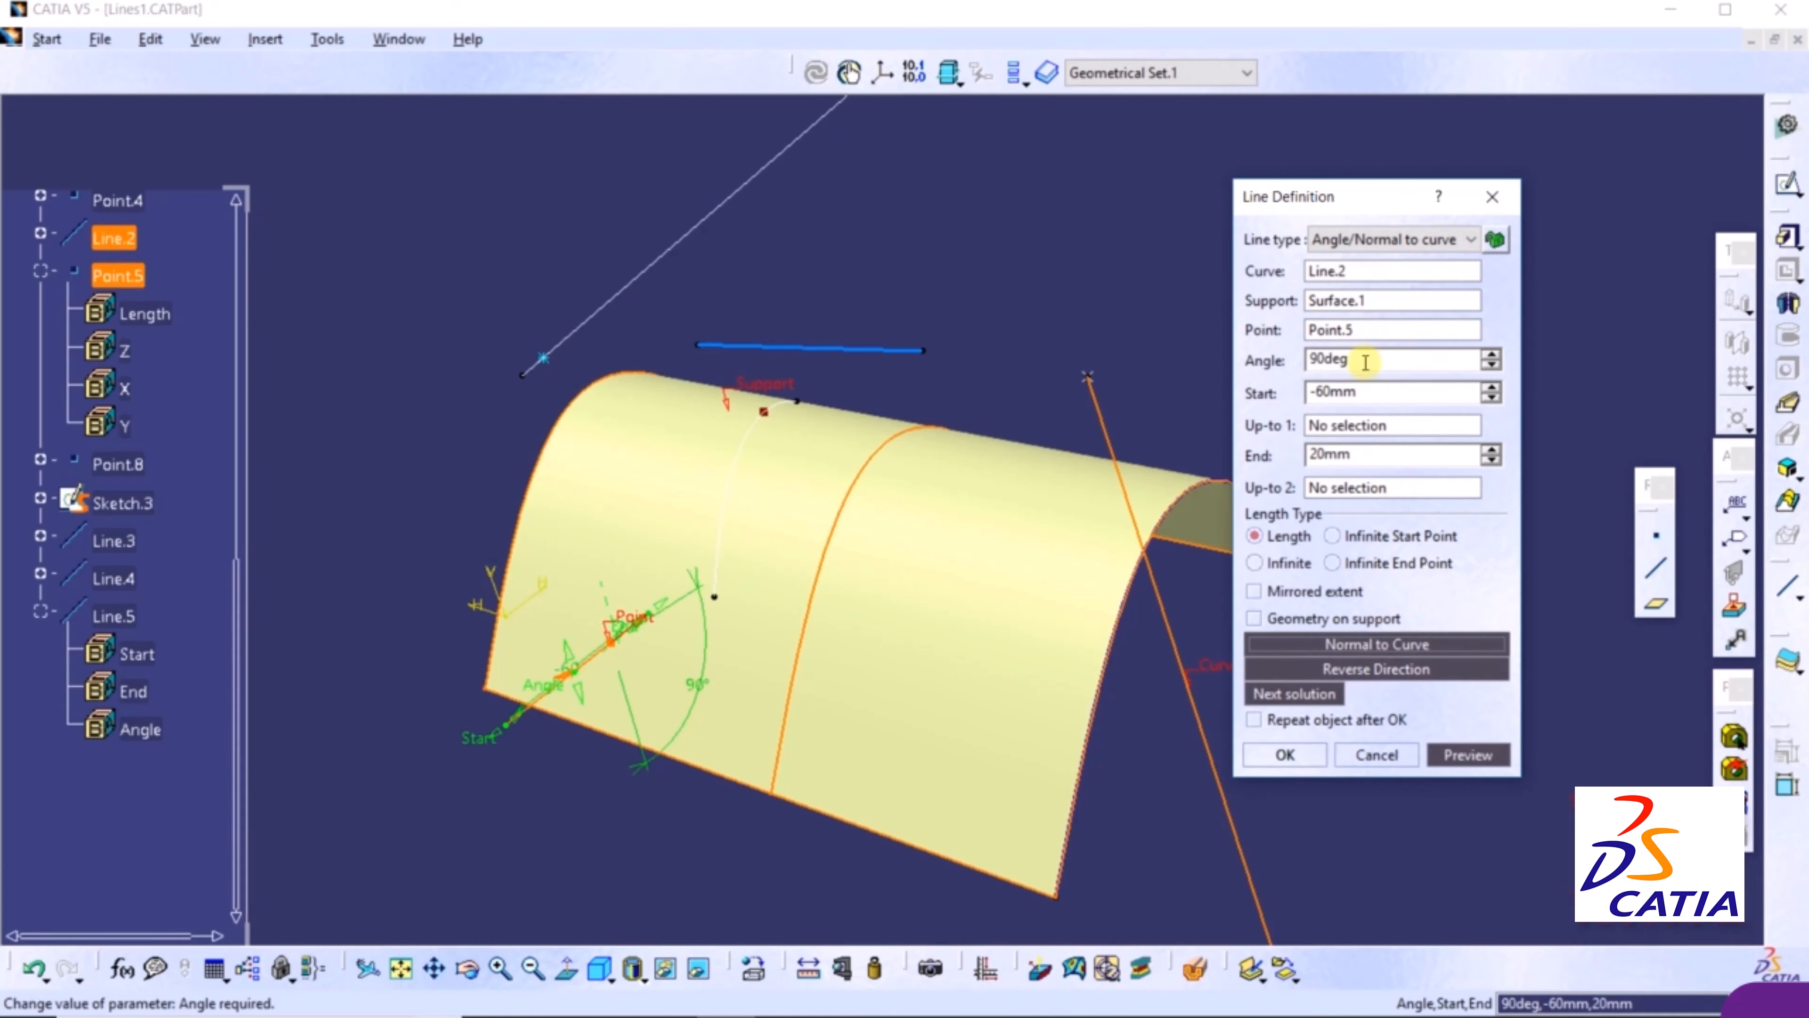
Apply the normal line with object repetition, creating 2 instances in Absolute mode in a new body
click(1253, 720)
click(1307, 754)
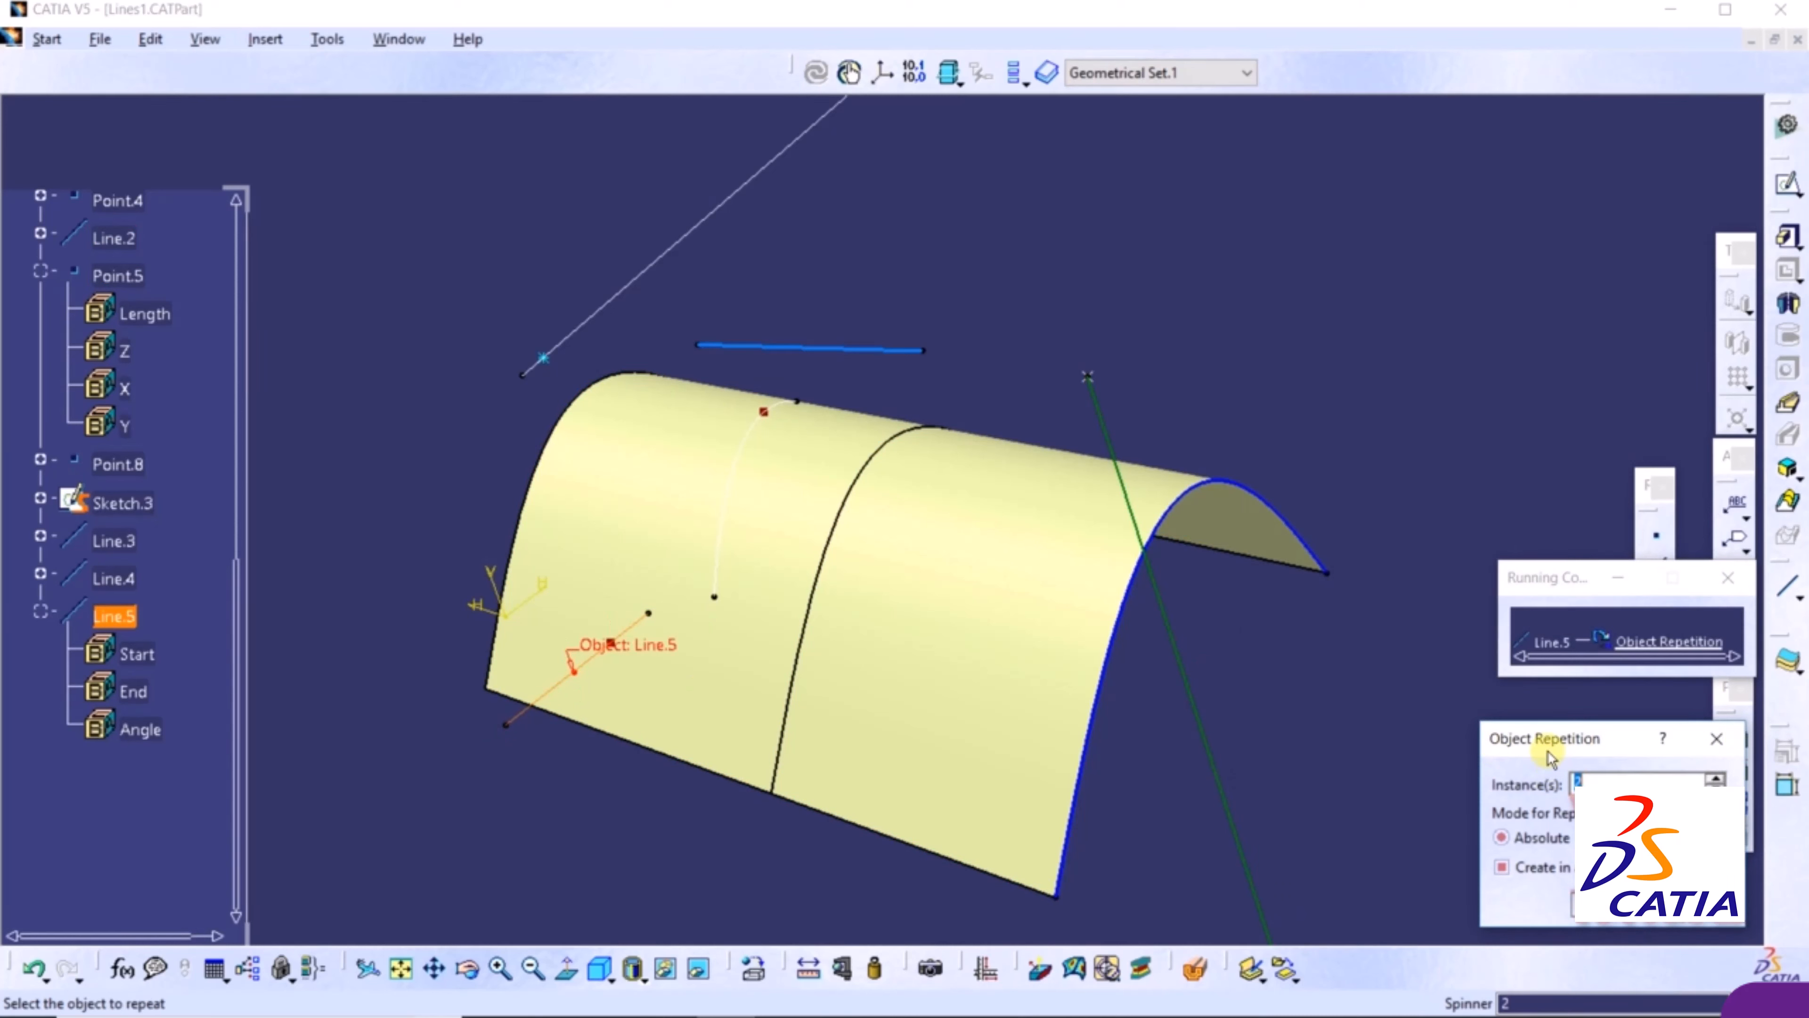
drag(1548, 750, 1388, 288)
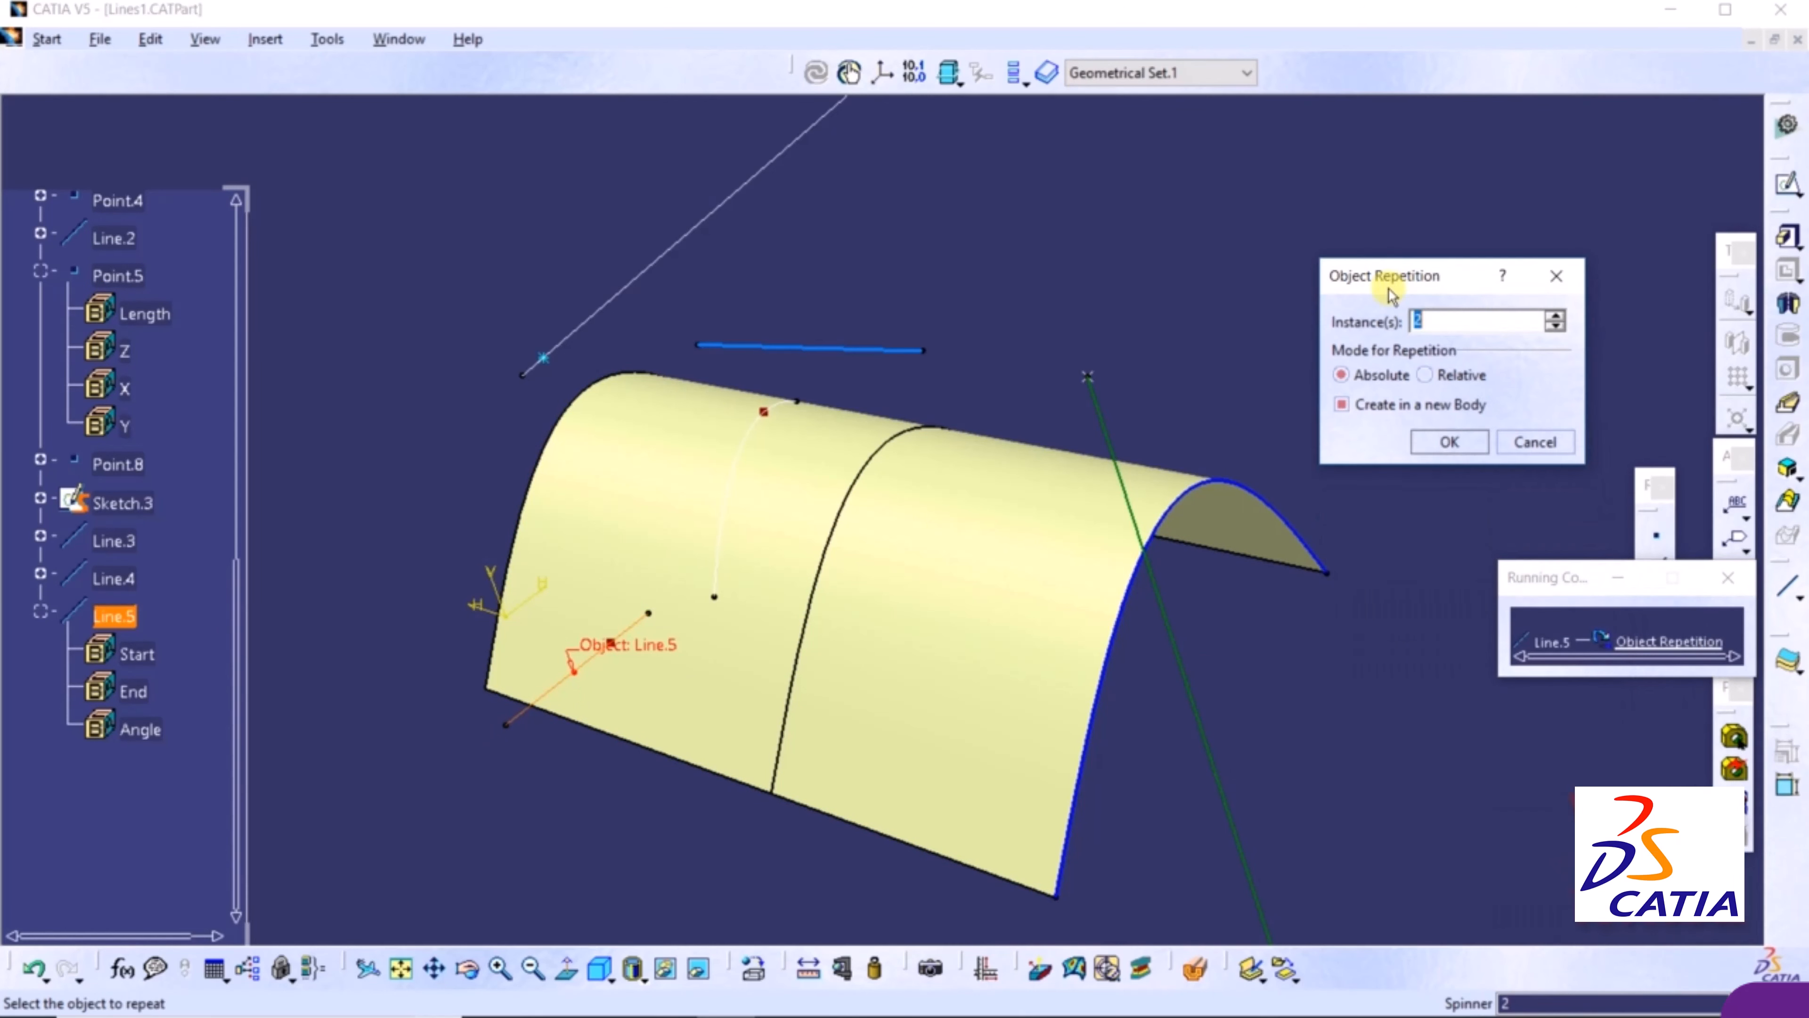
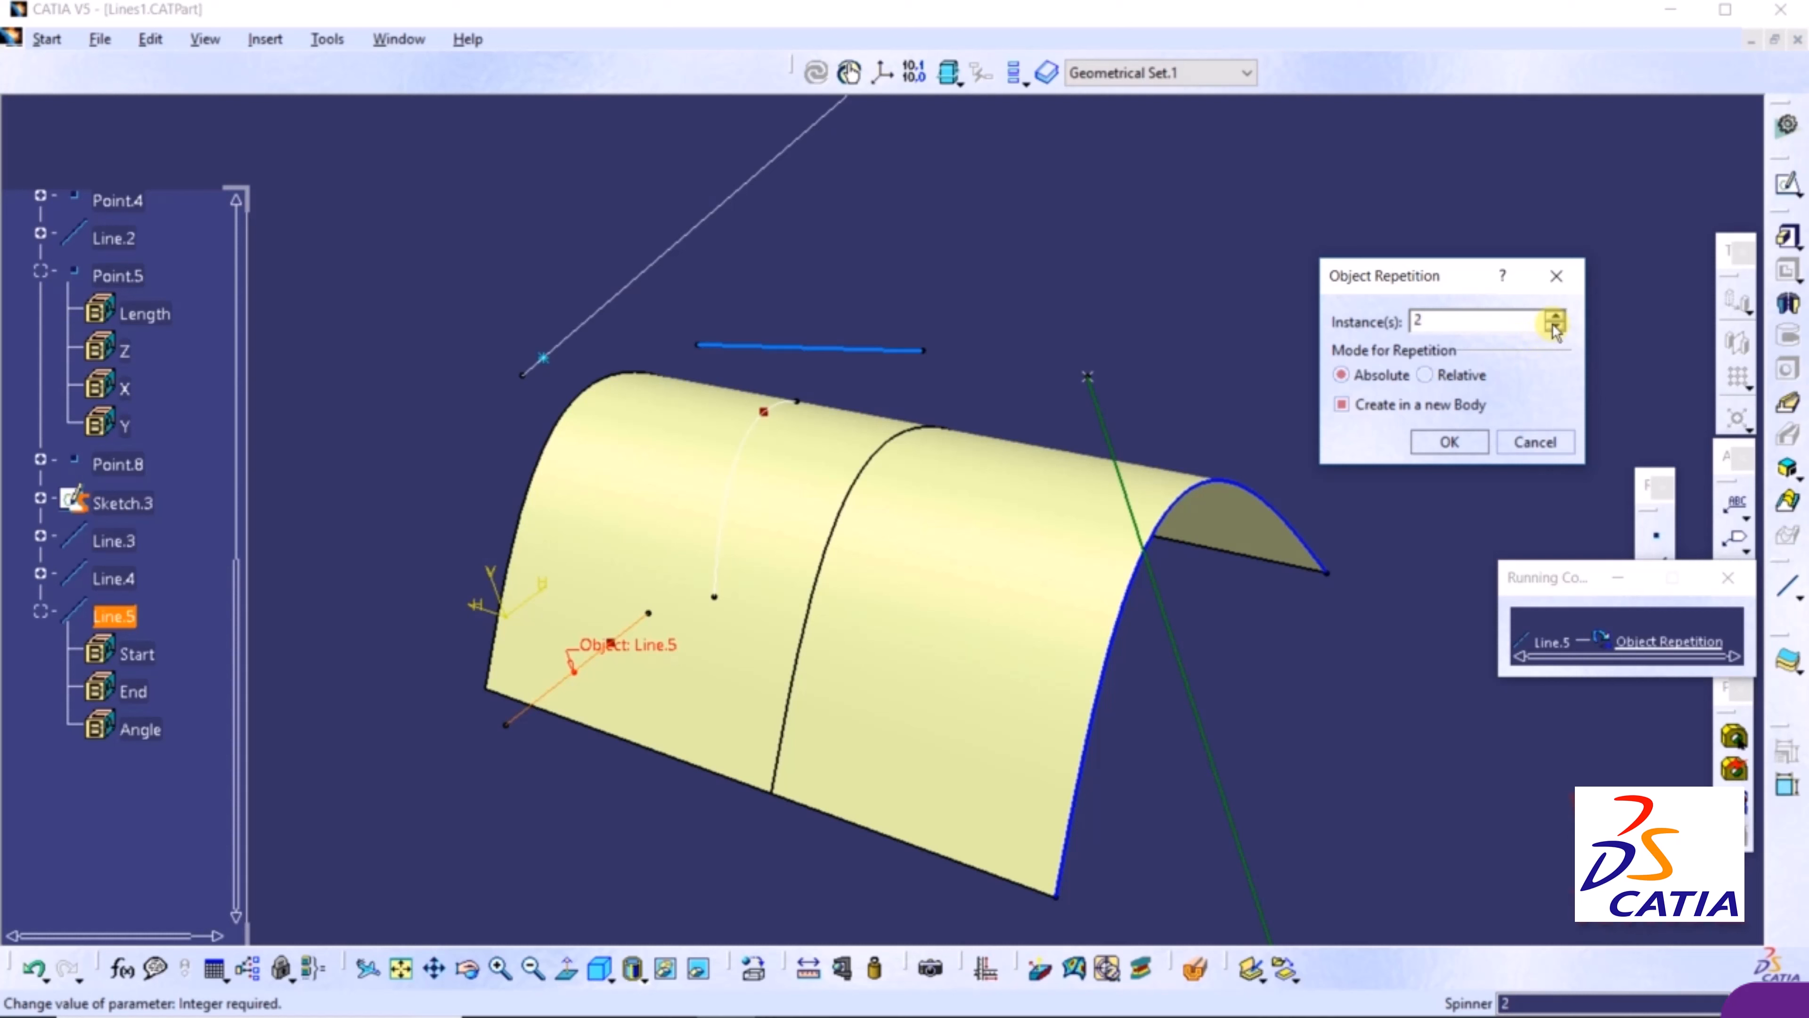
click(1446, 443)
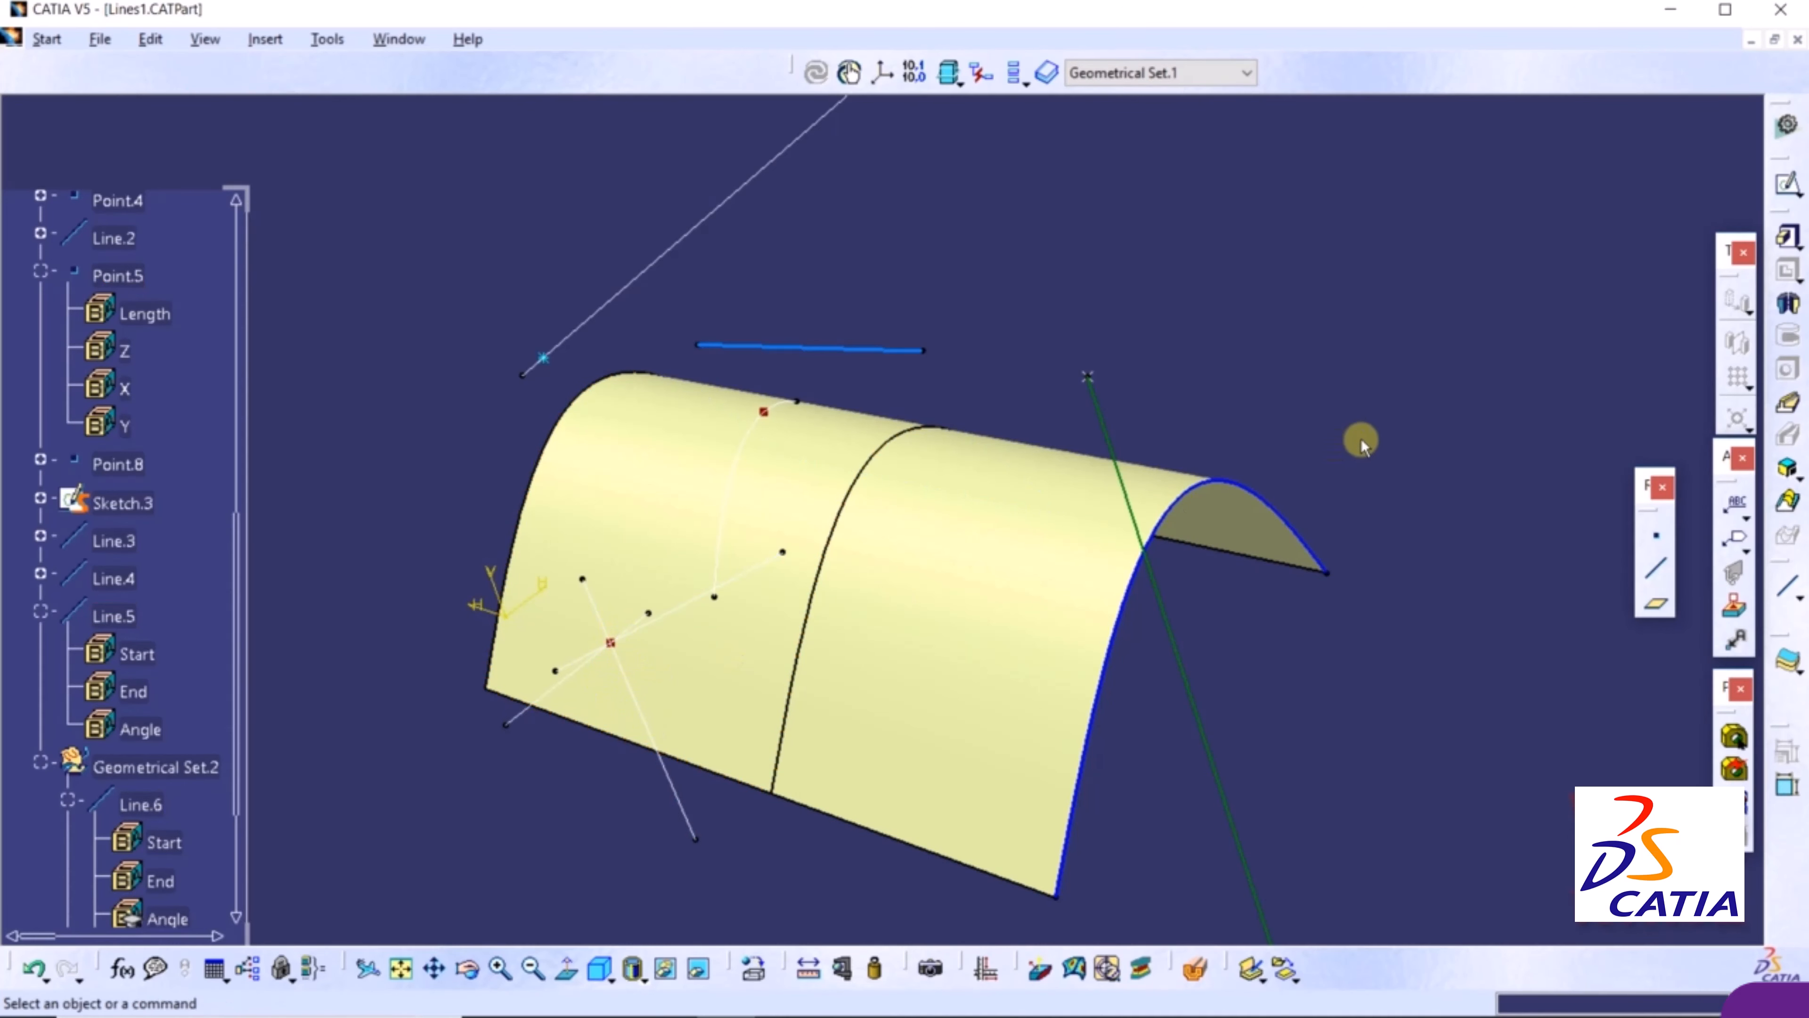
Define a Tangent to curve line with Sketch.1 as the curve and its free end vertex as Element 2
middle_drag(1183, 303, 1260, 387)
click(1656, 570)
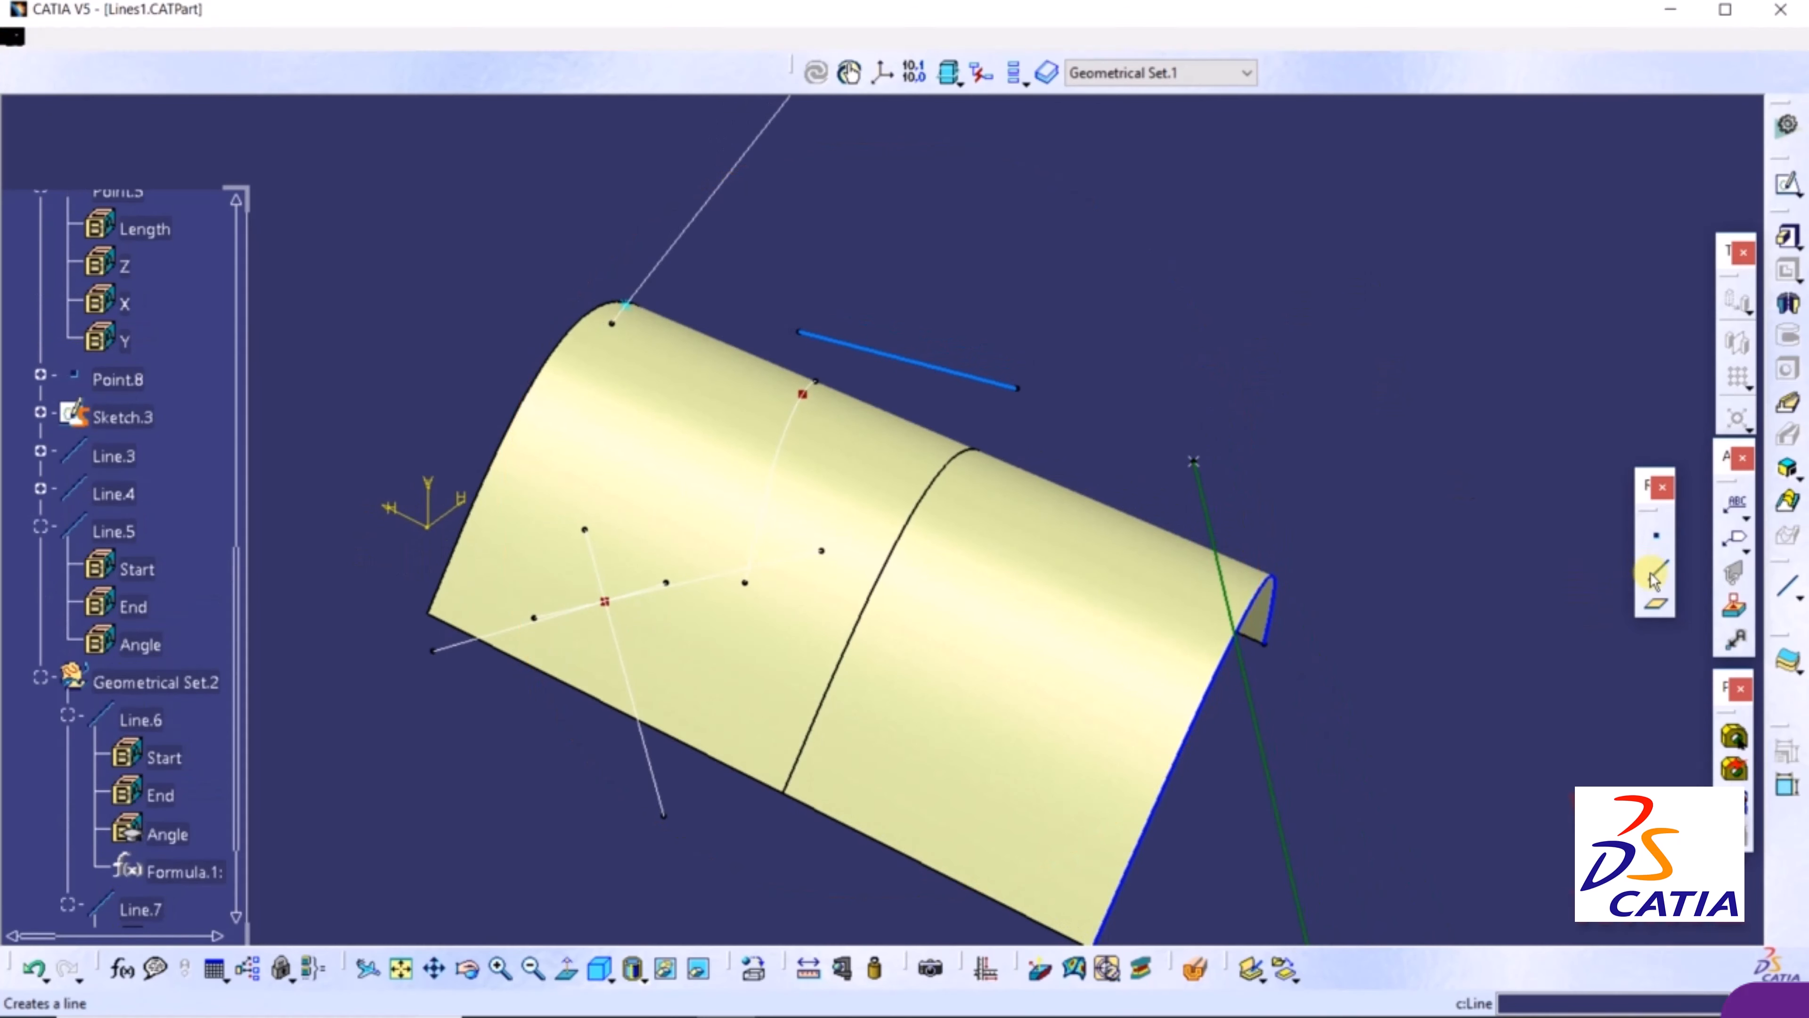
click(1360, 243)
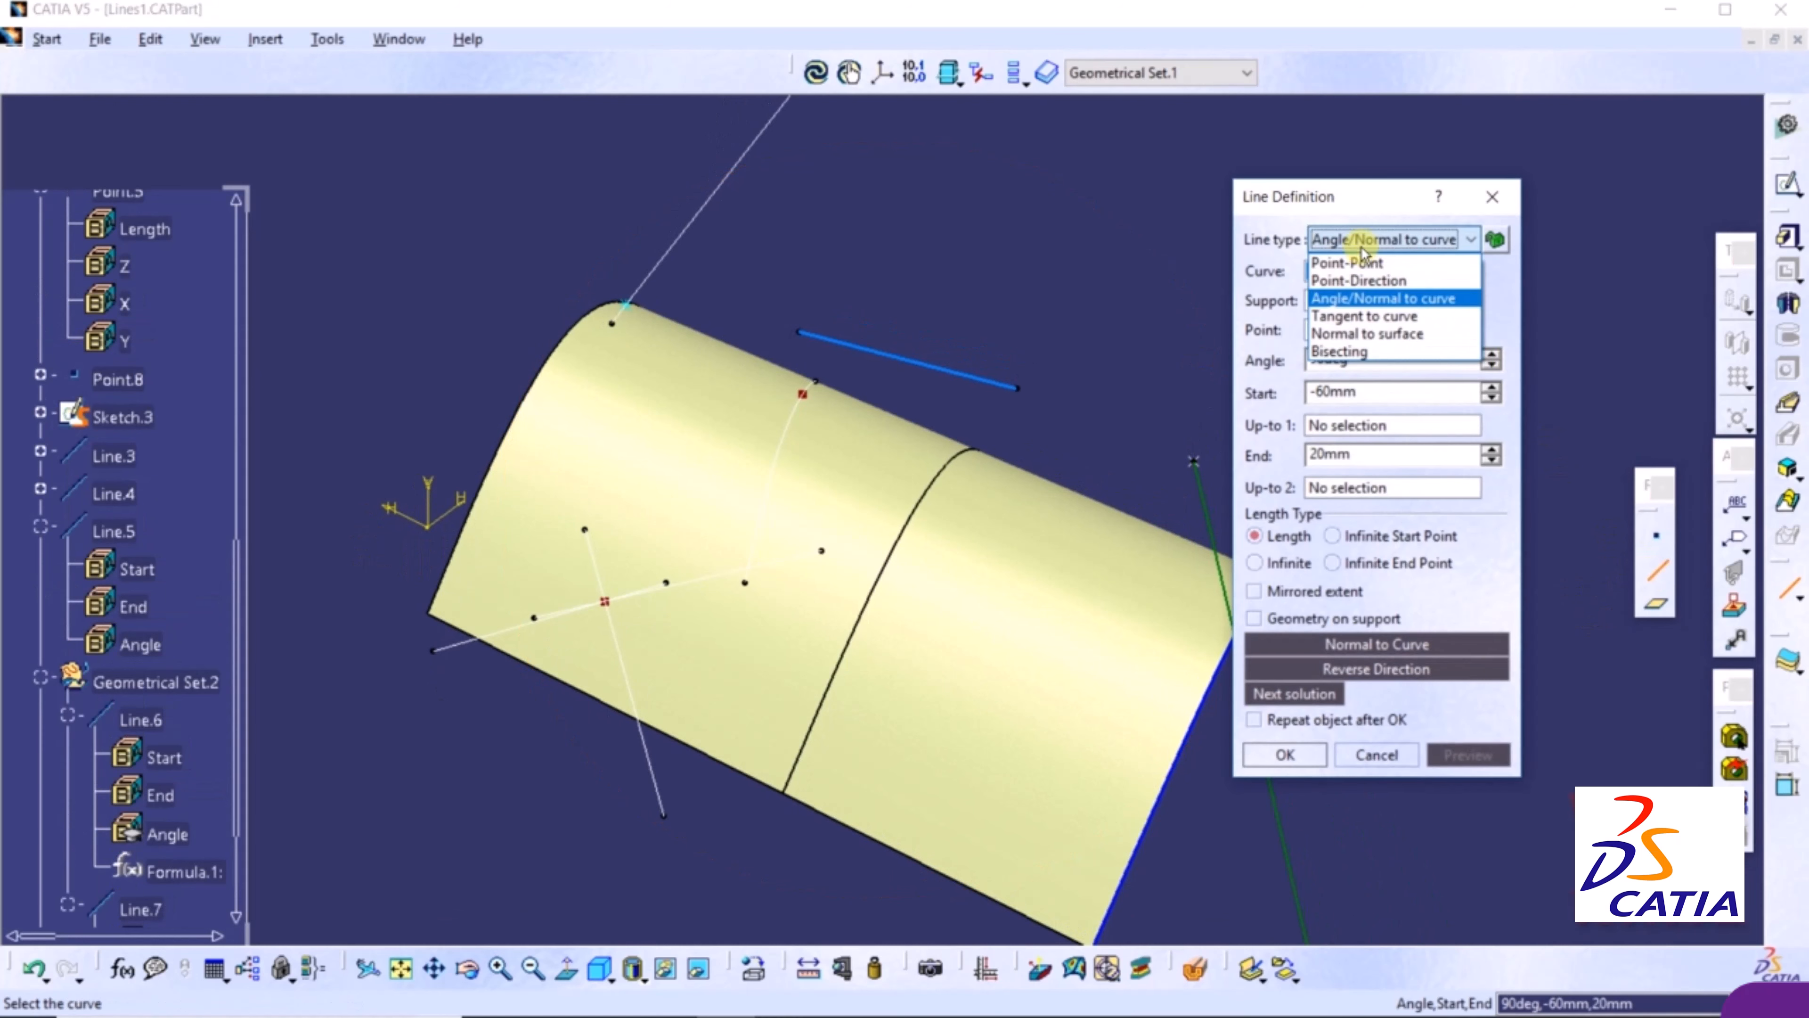
click(1351, 317)
middle_drag(985, 307, 857, 536)
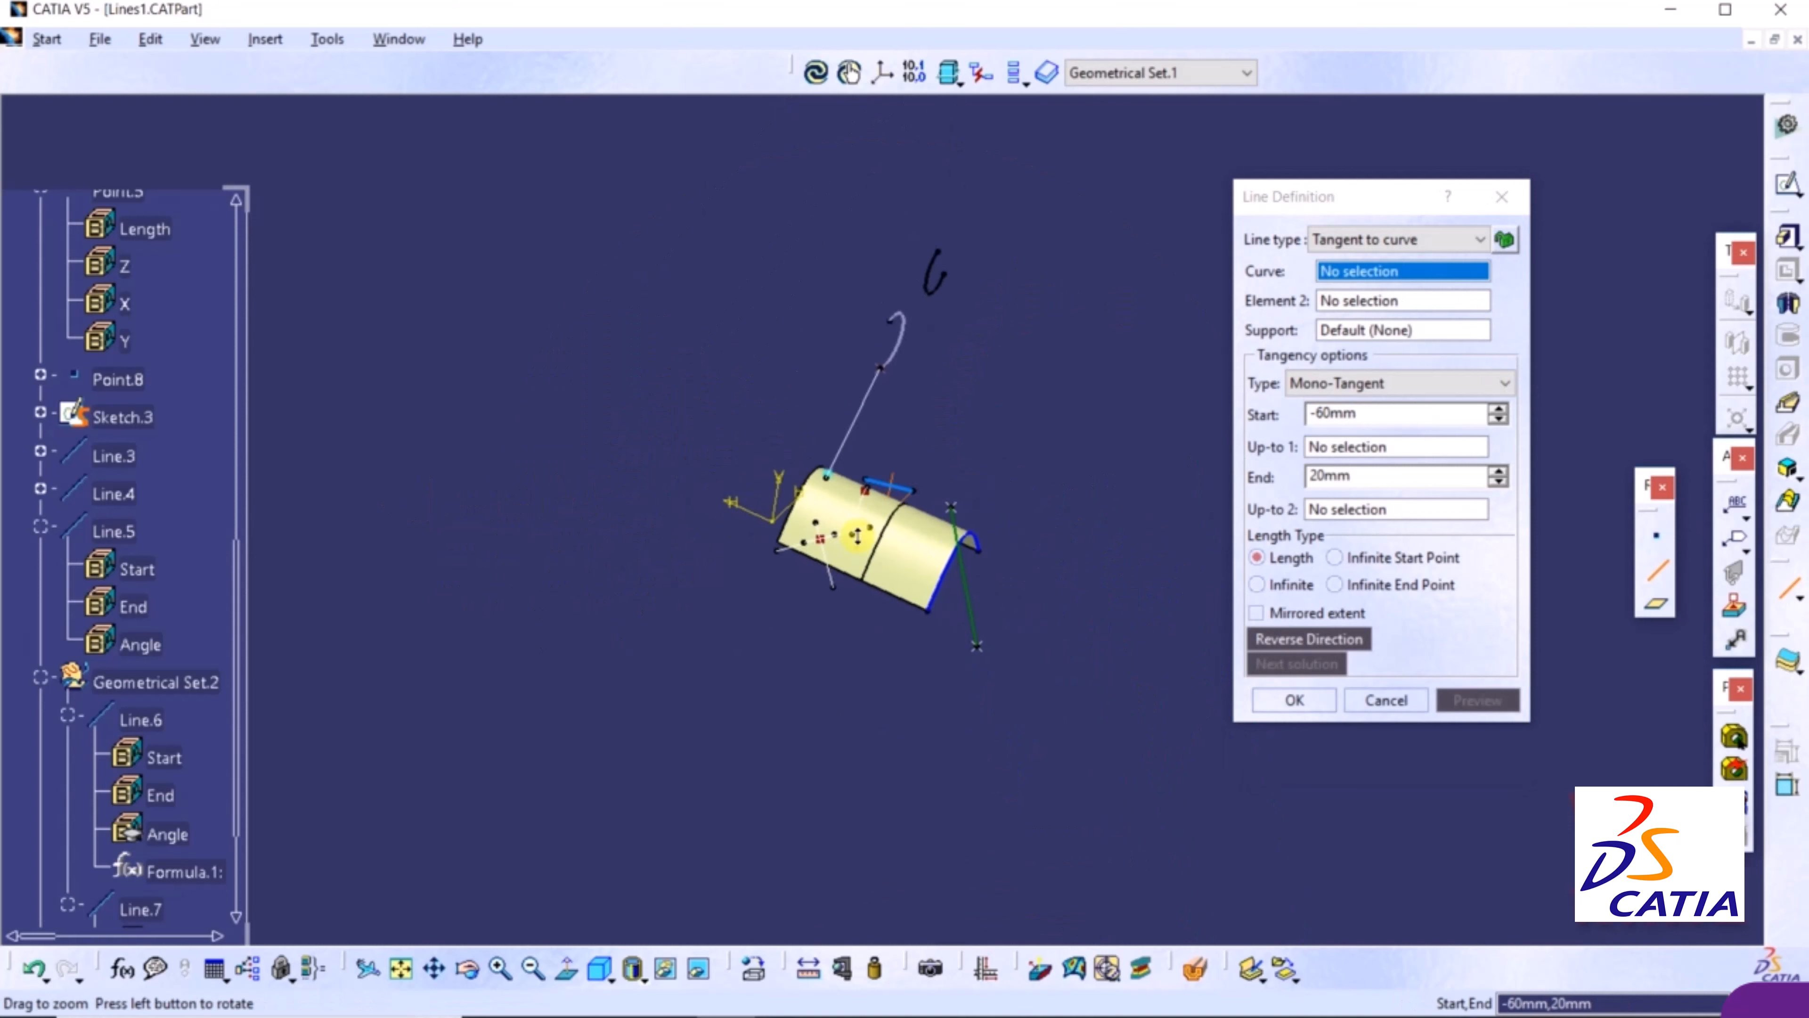
middle_drag(1020, 461, 845, 479)
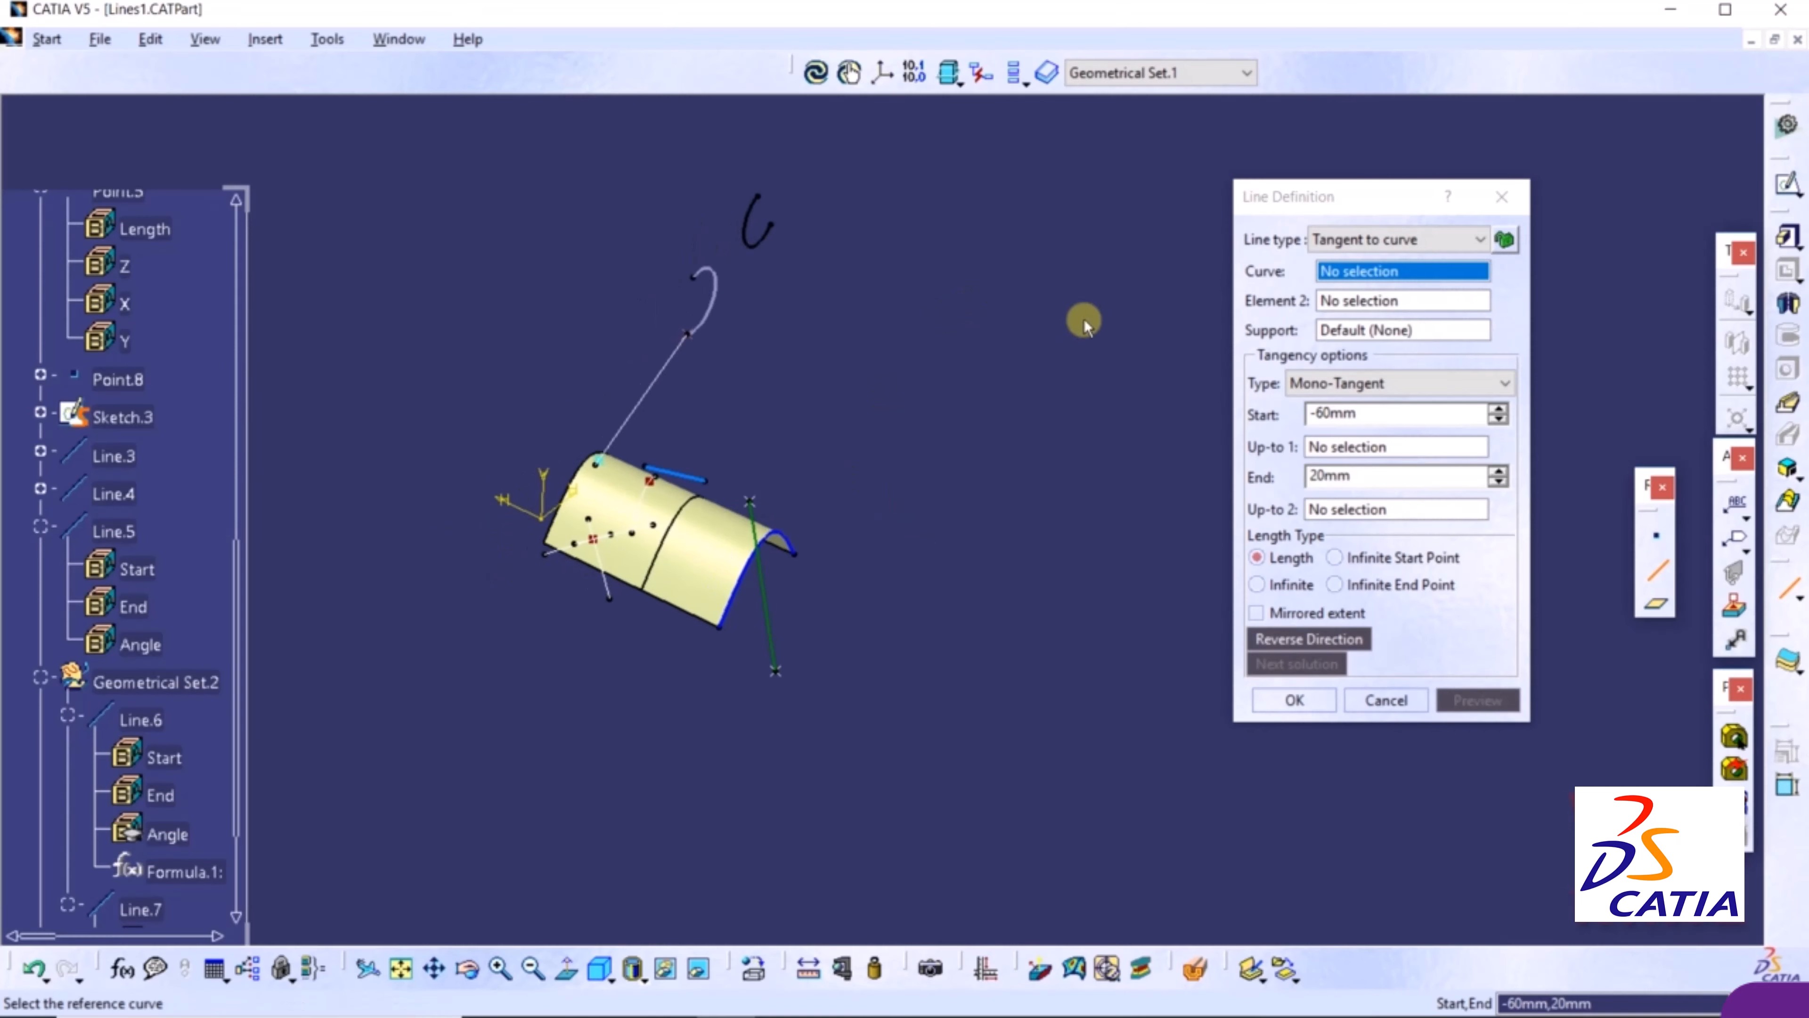
middle_drag(1084, 322, 1027, 374)
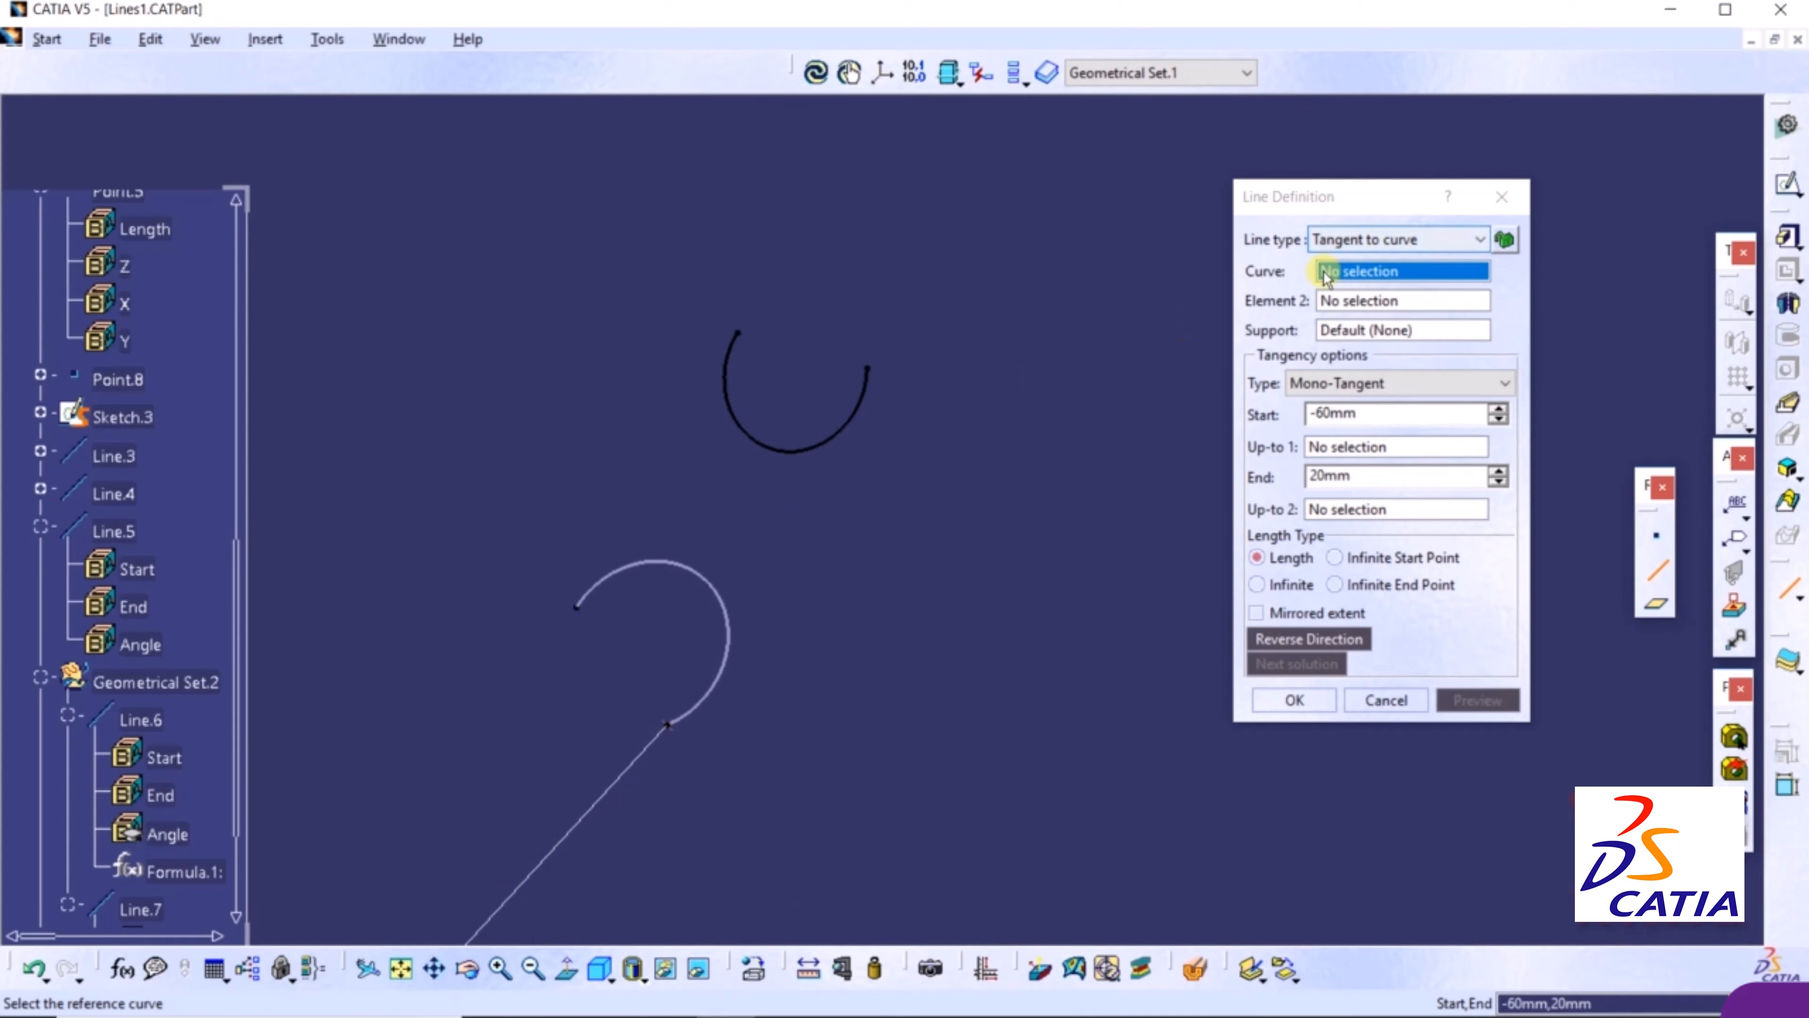
click(674, 565)
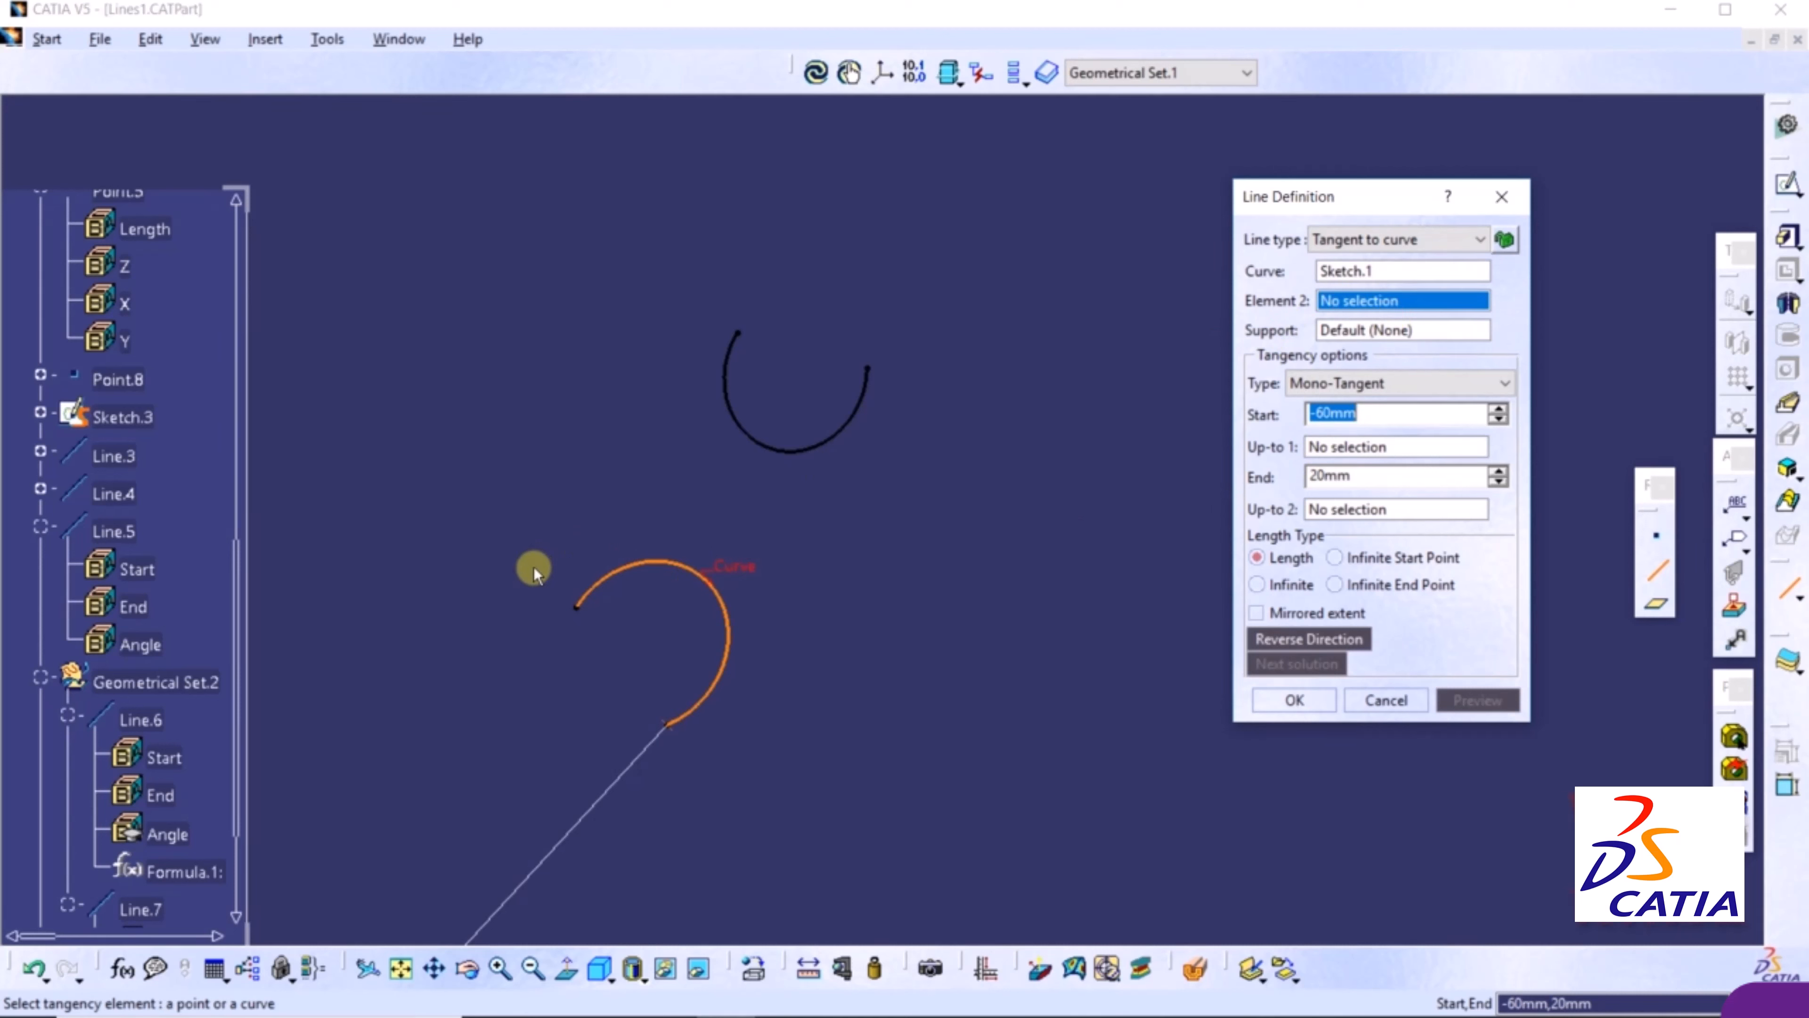
click(581, 610)
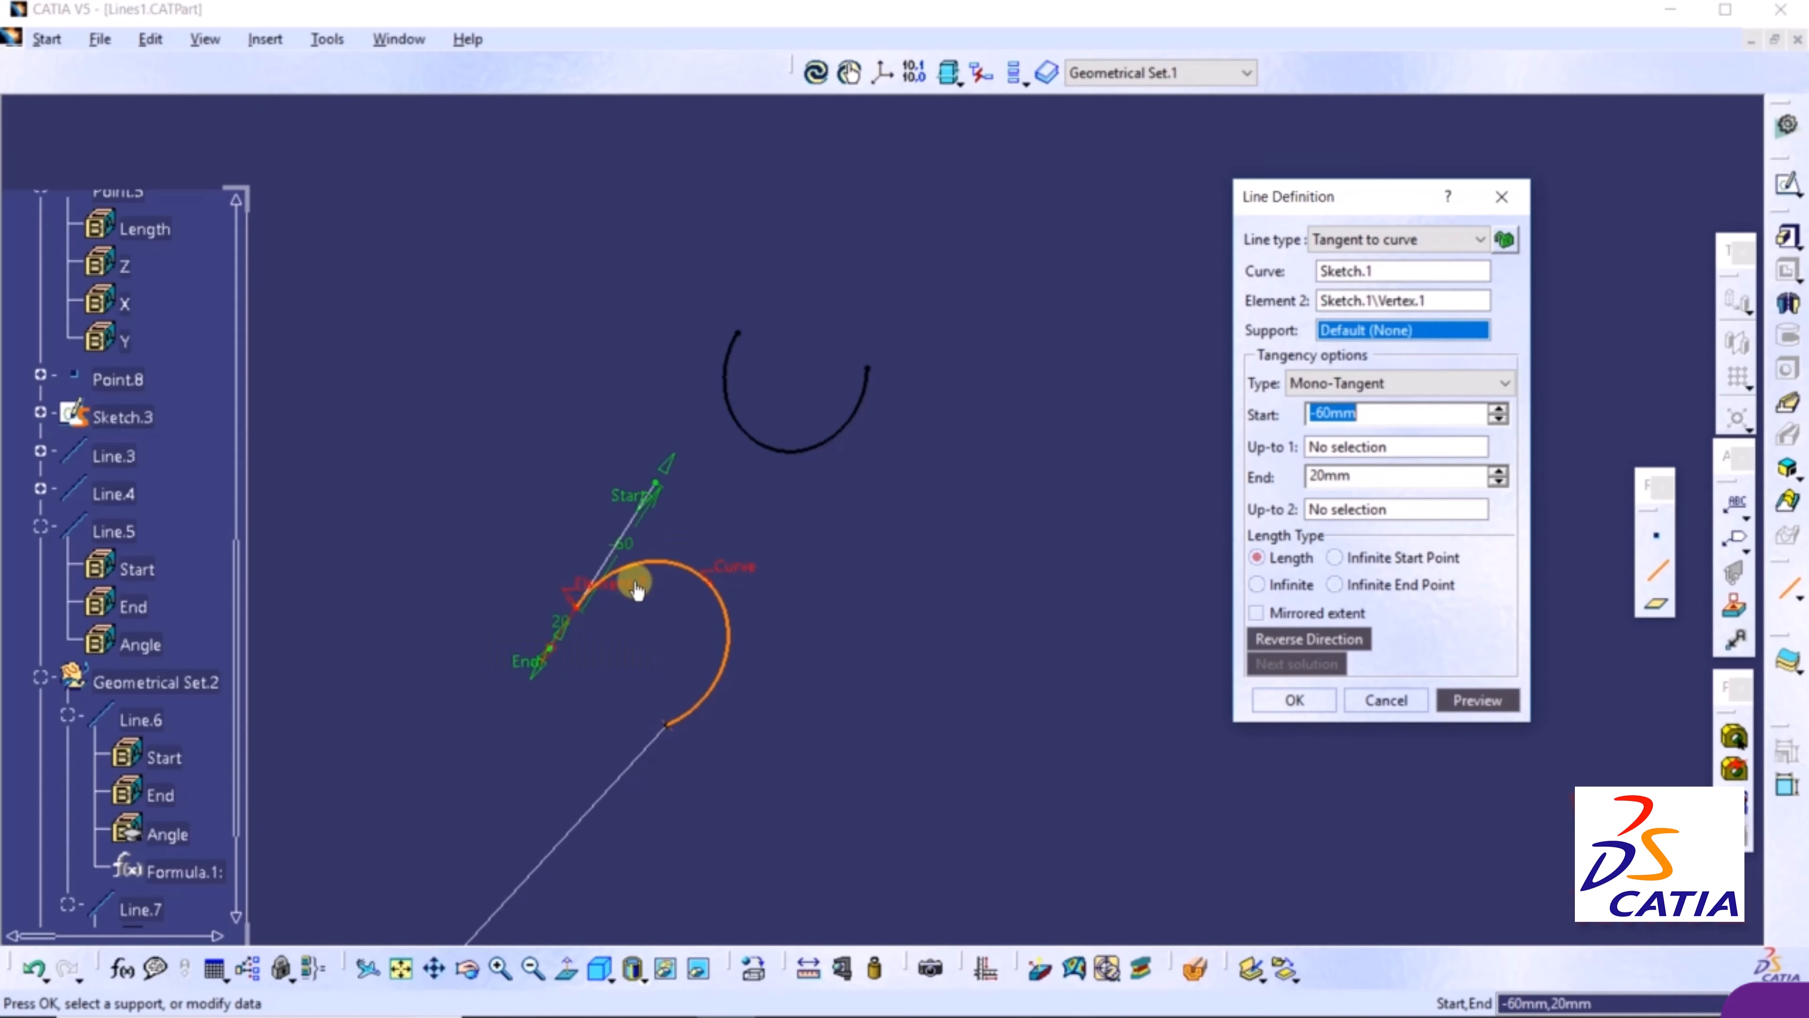
Keep Mono-Tangent as the tangency type and create the line tangent to Sketch.1
middle_drag(549, 509, 913, 432)
scroll(647, 417, down, 1)
scroll(897, 464, down, 2)
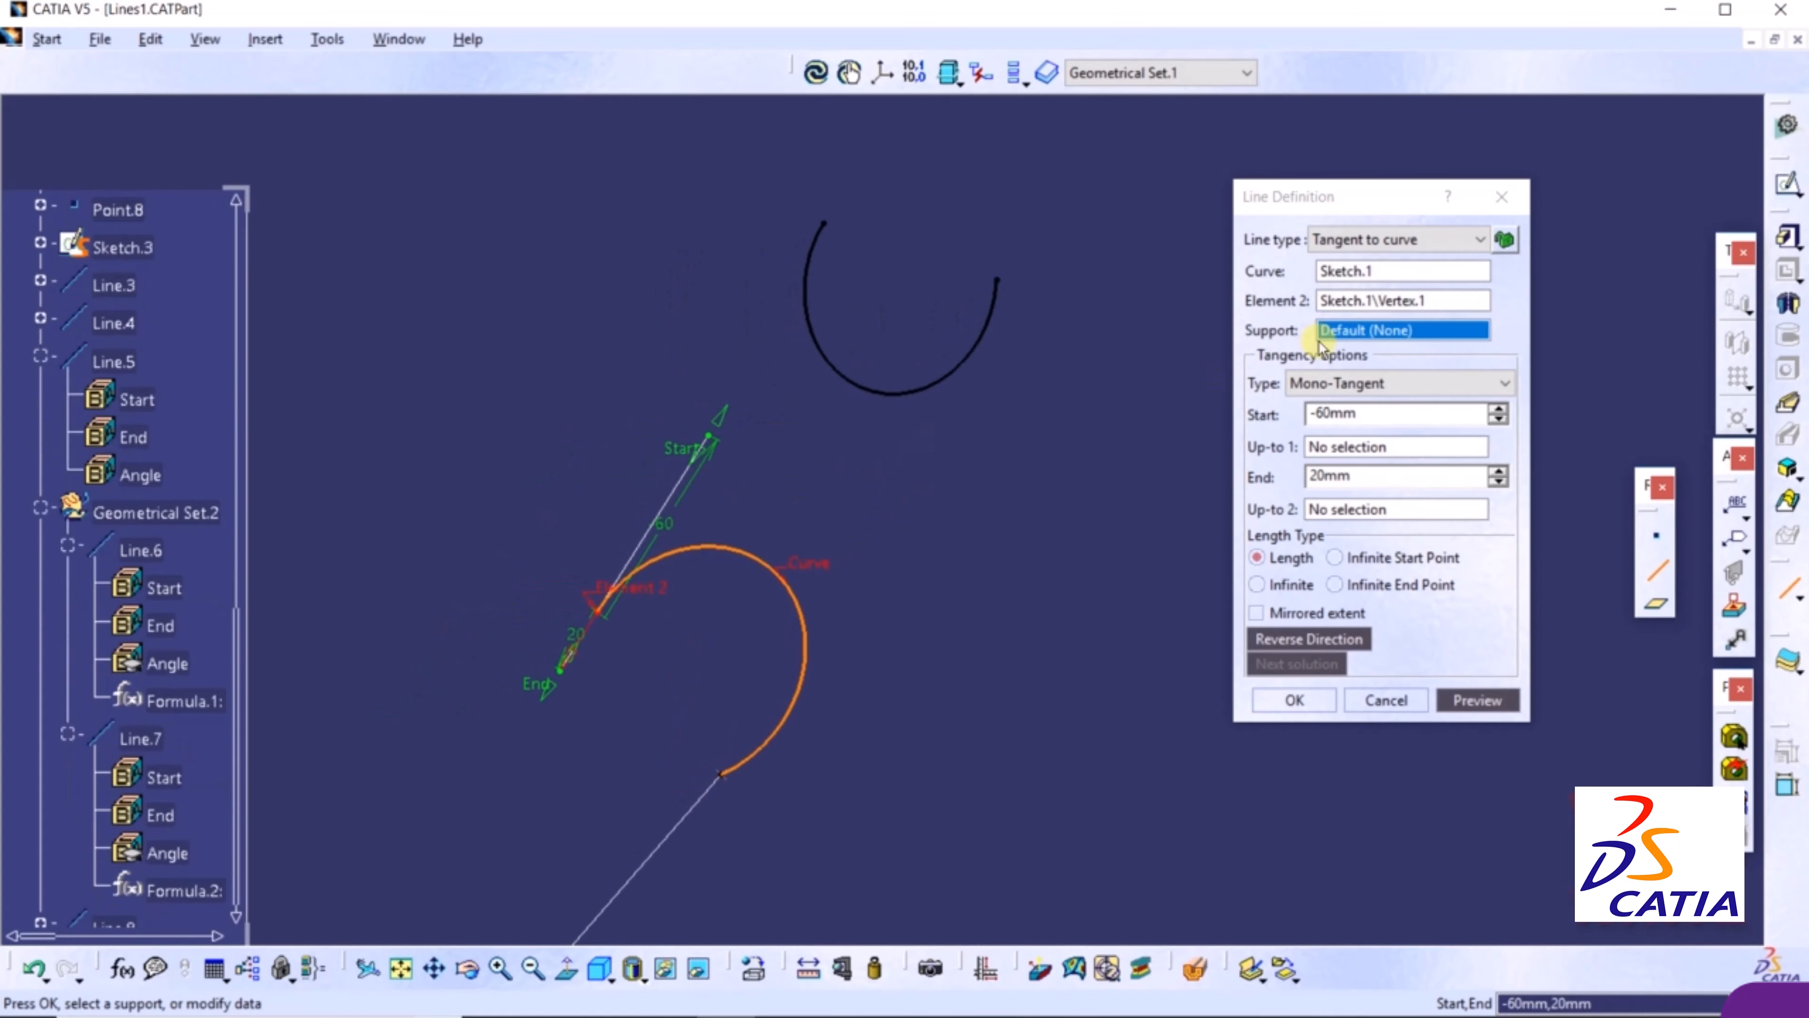
click(1382, 388)
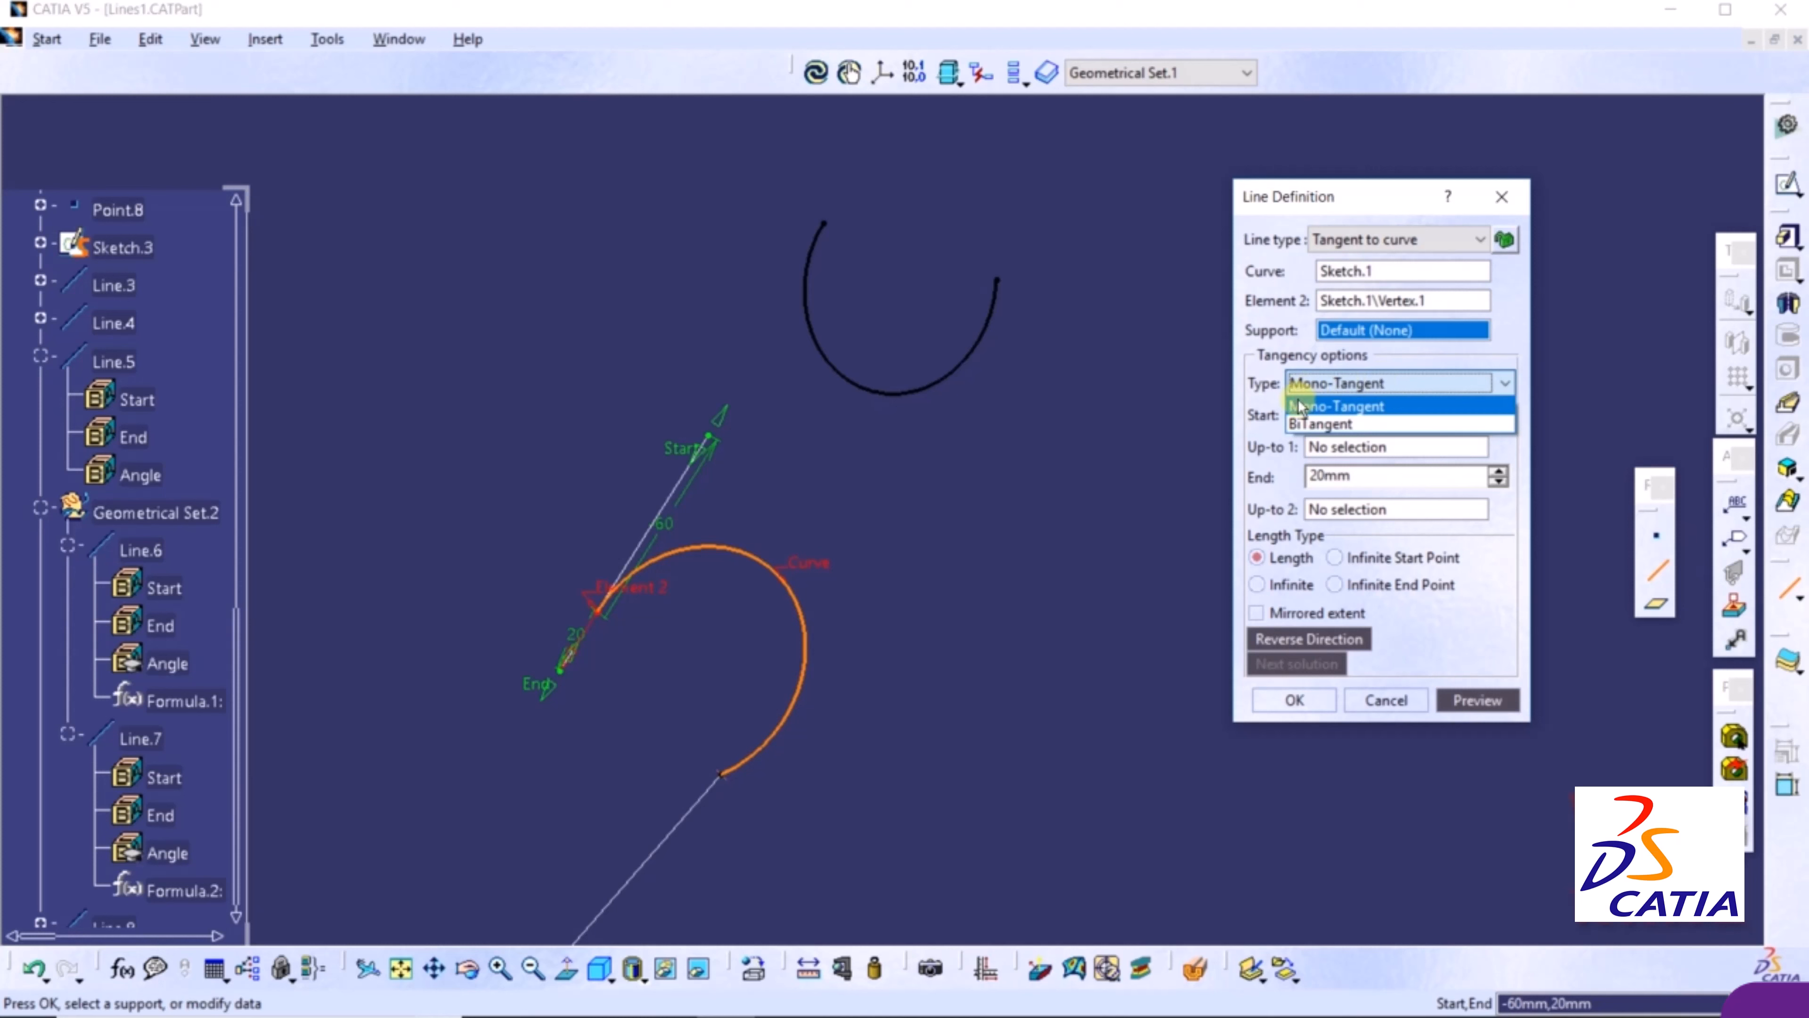
click(1394, 412)
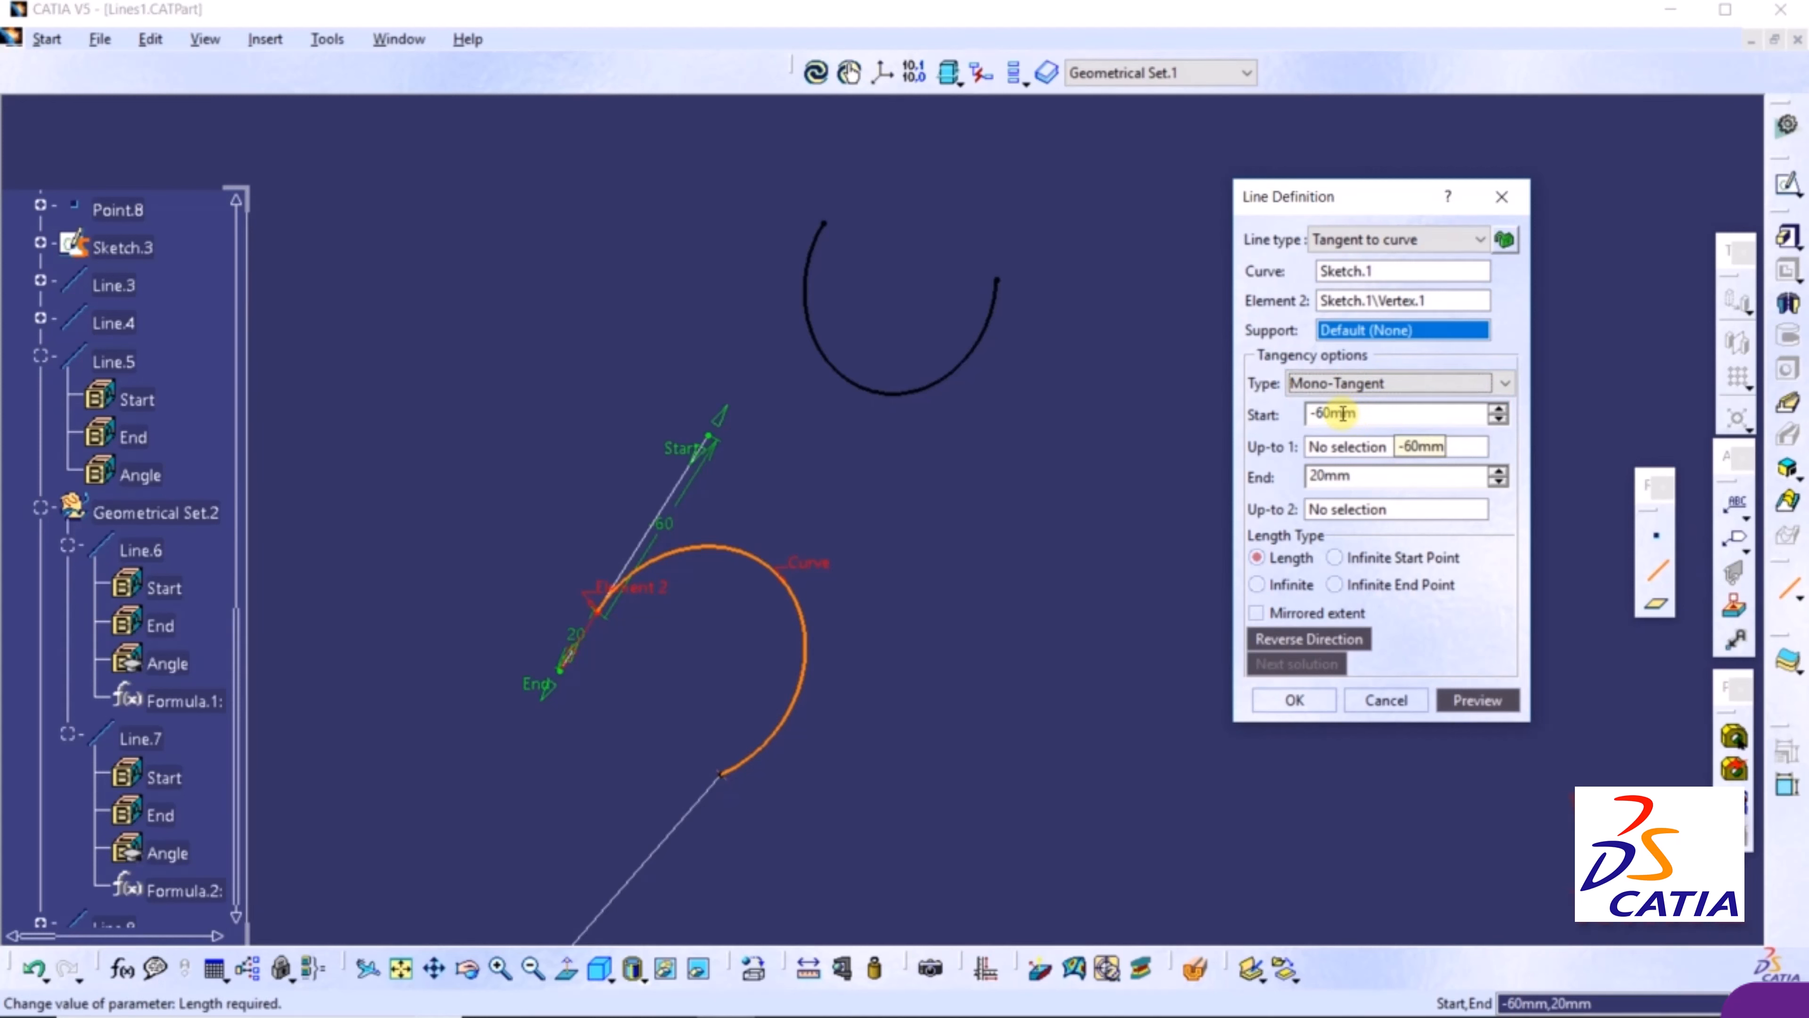
click(1303, 705)
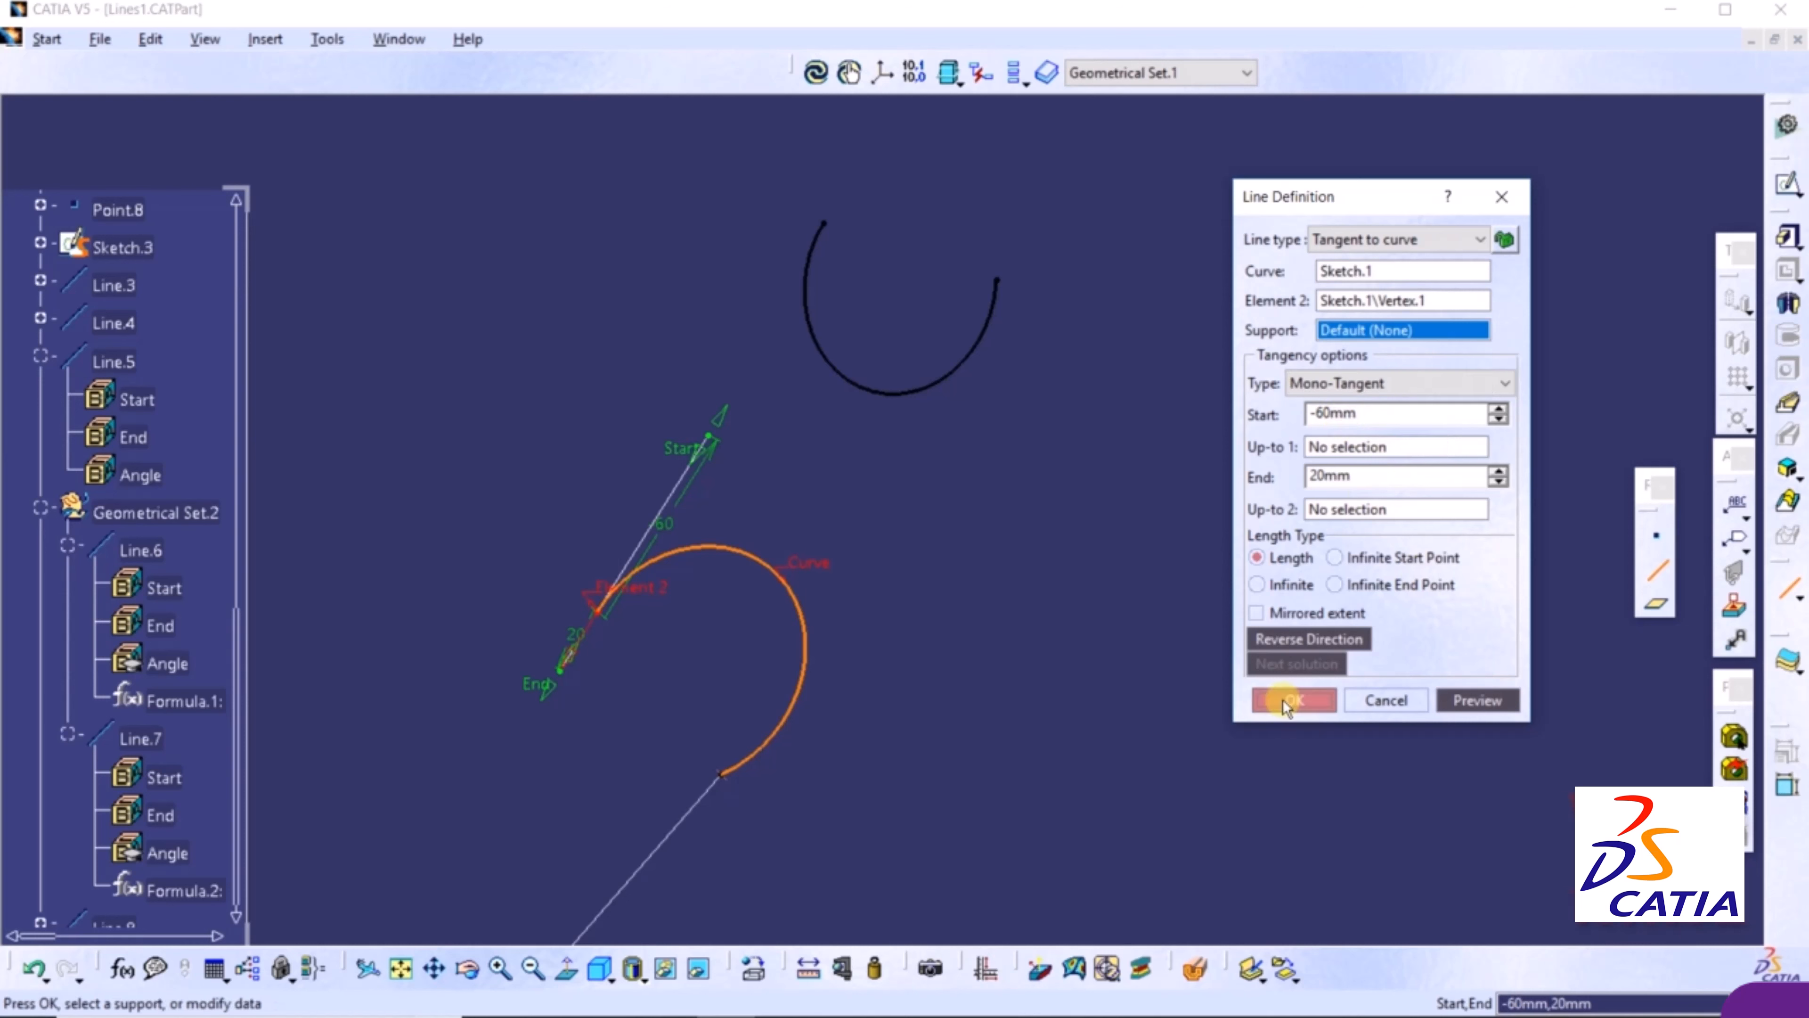
Try to change the tangency type of Line.8 to BiTangent and discard the edit
scroll(147, 773, down, 3)
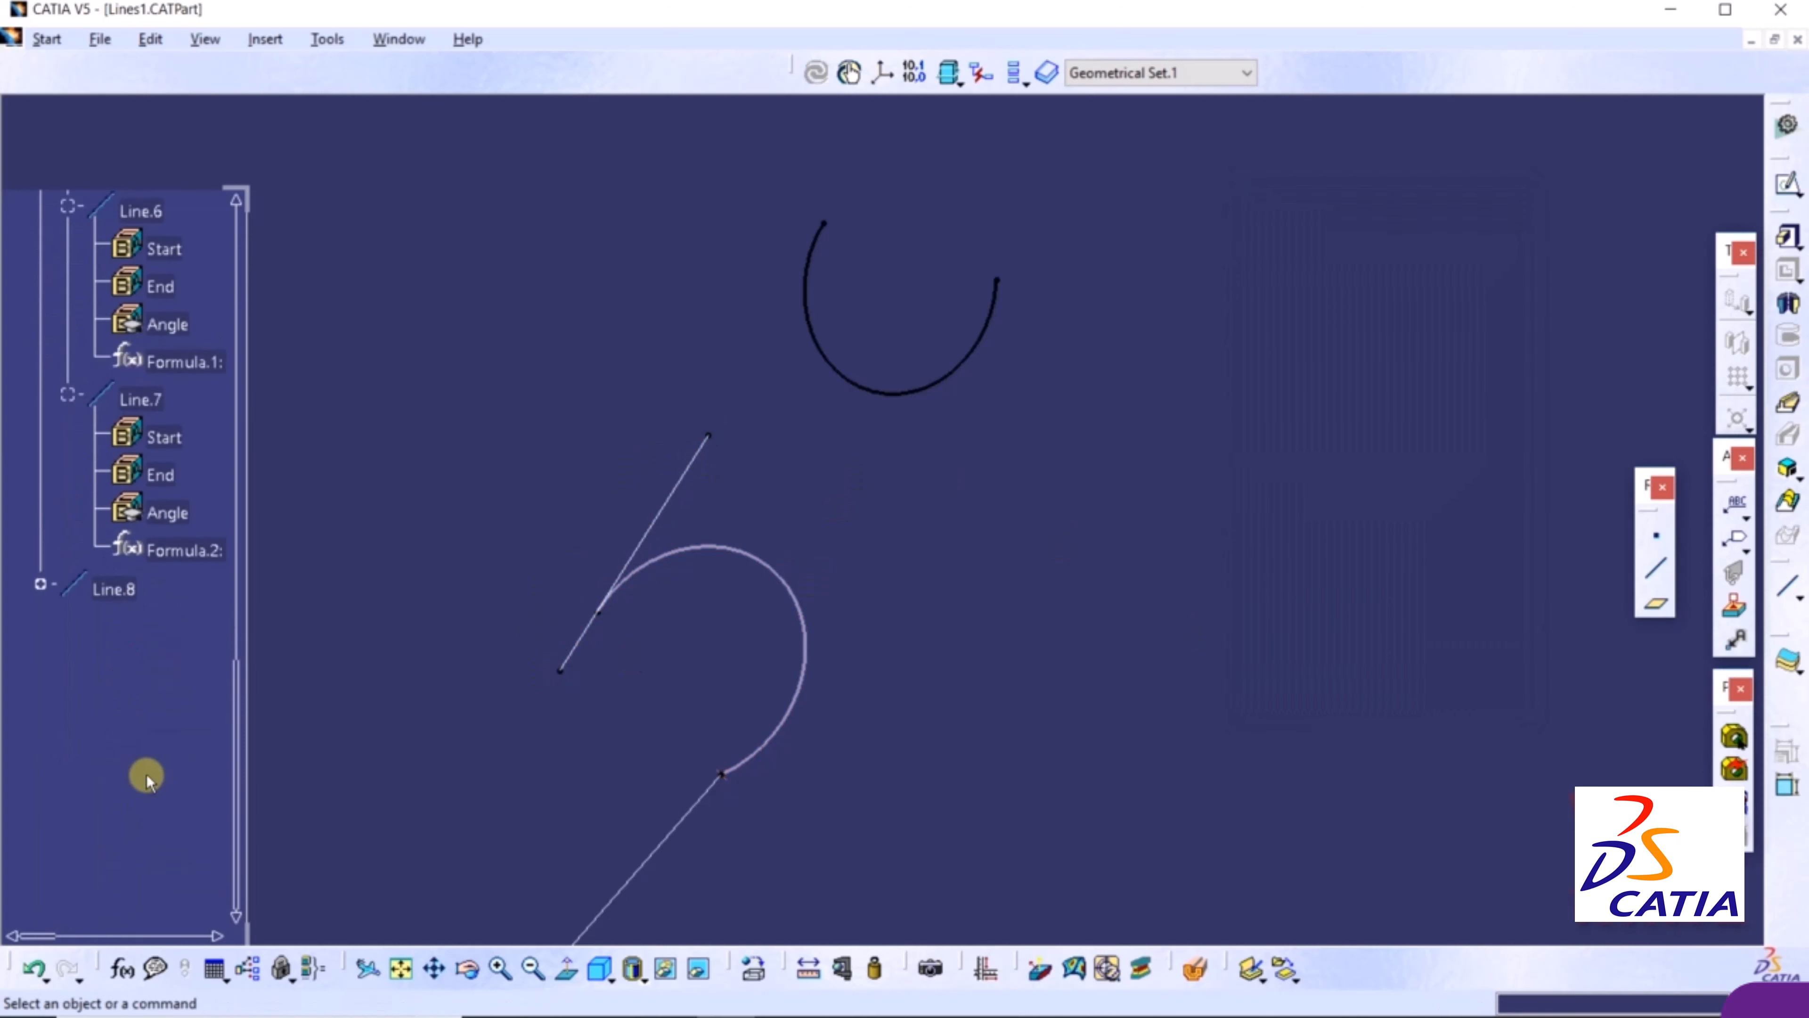
double_click(117, 591)
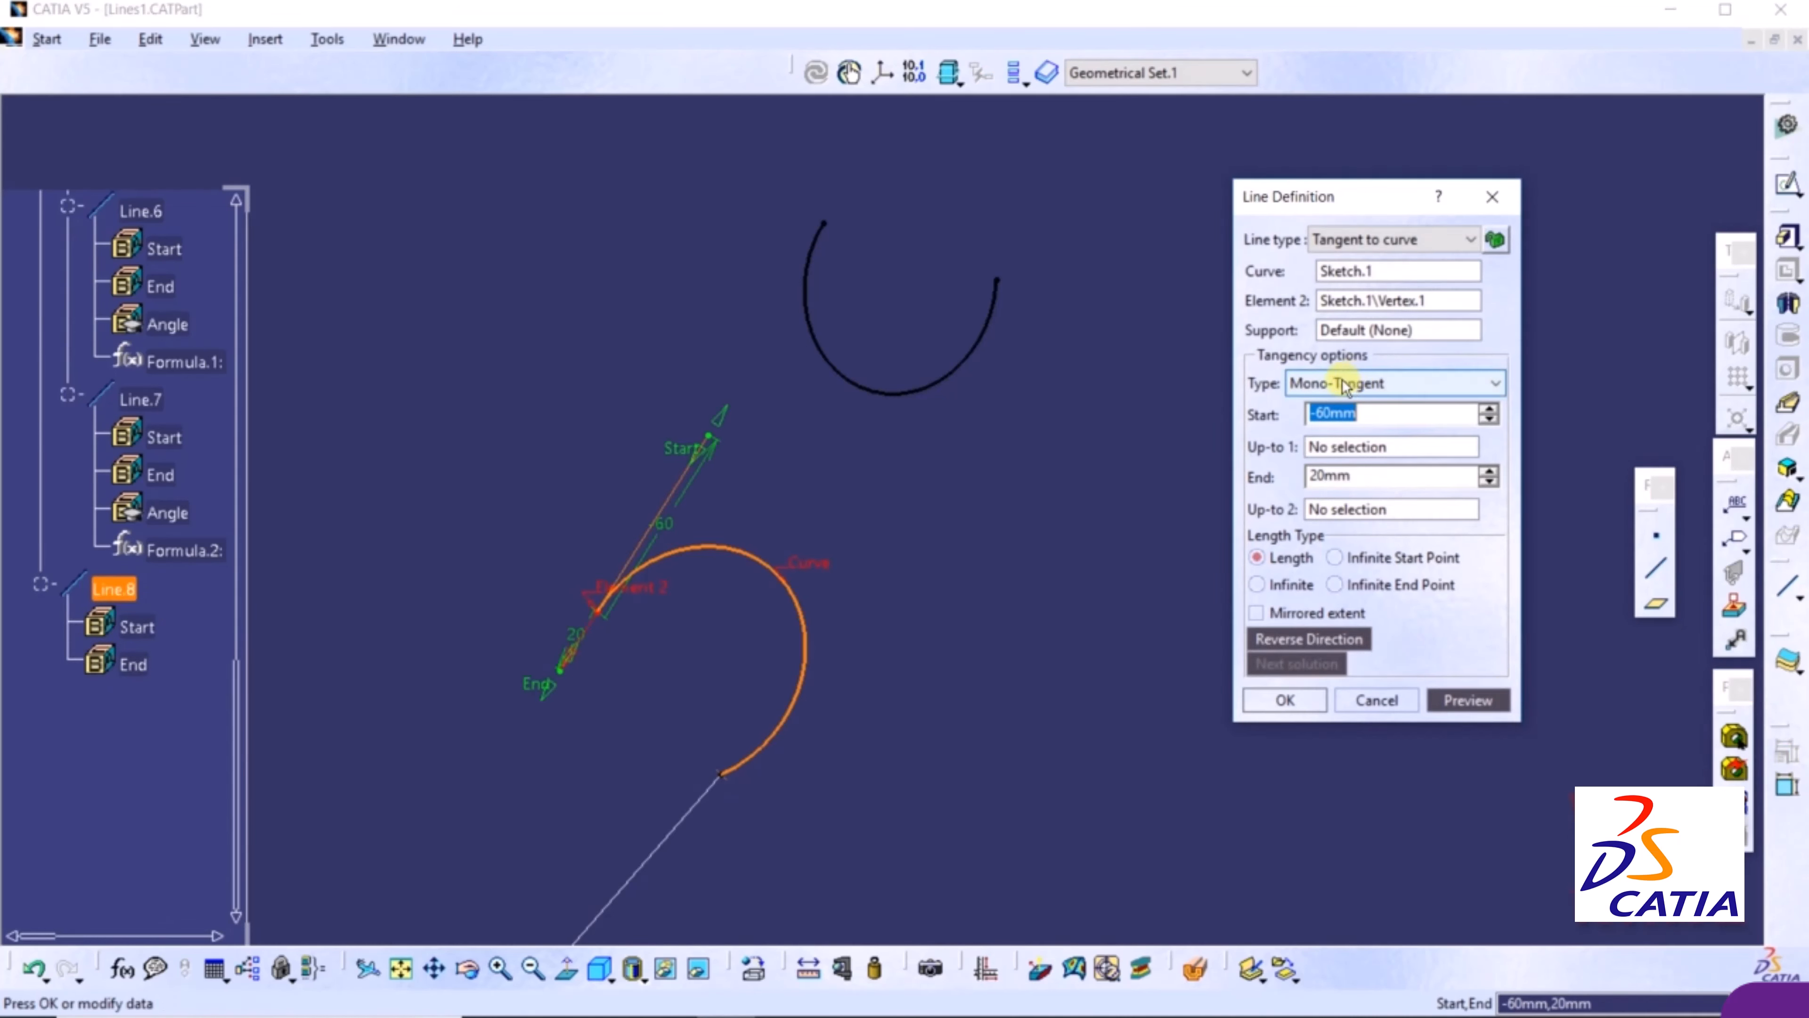
click(1343, 385)
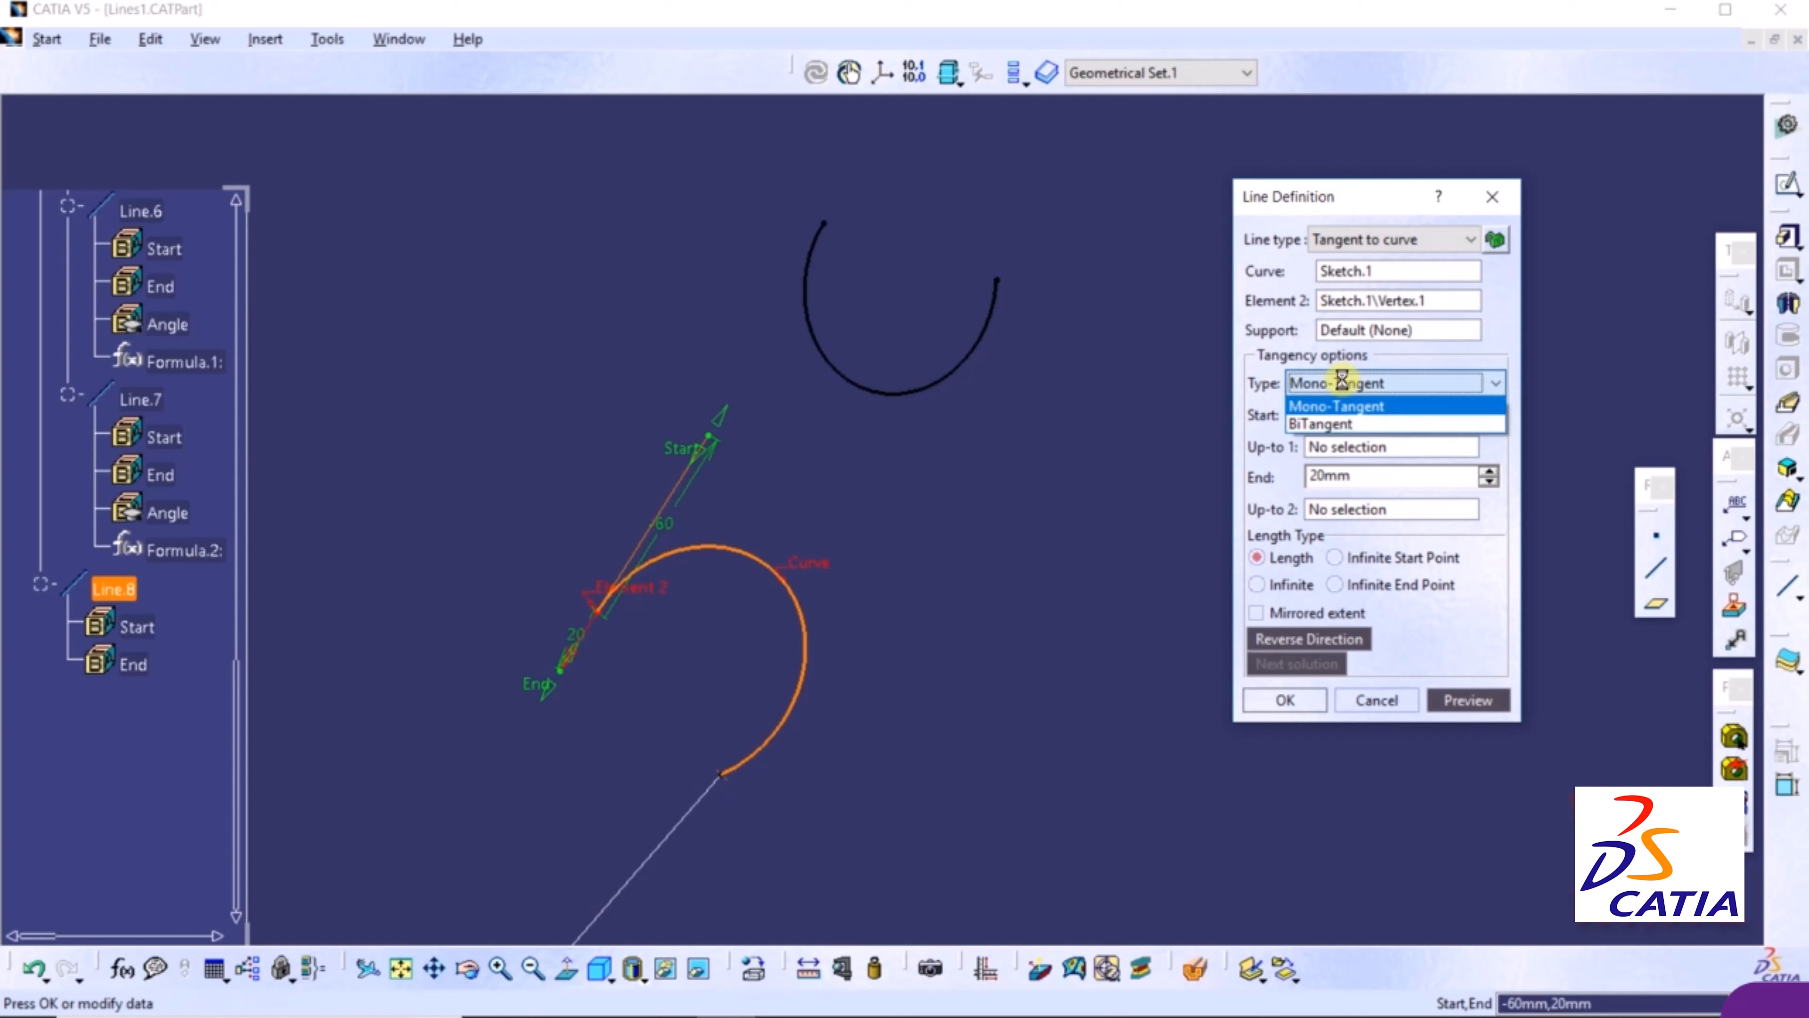
click(1352, 425)
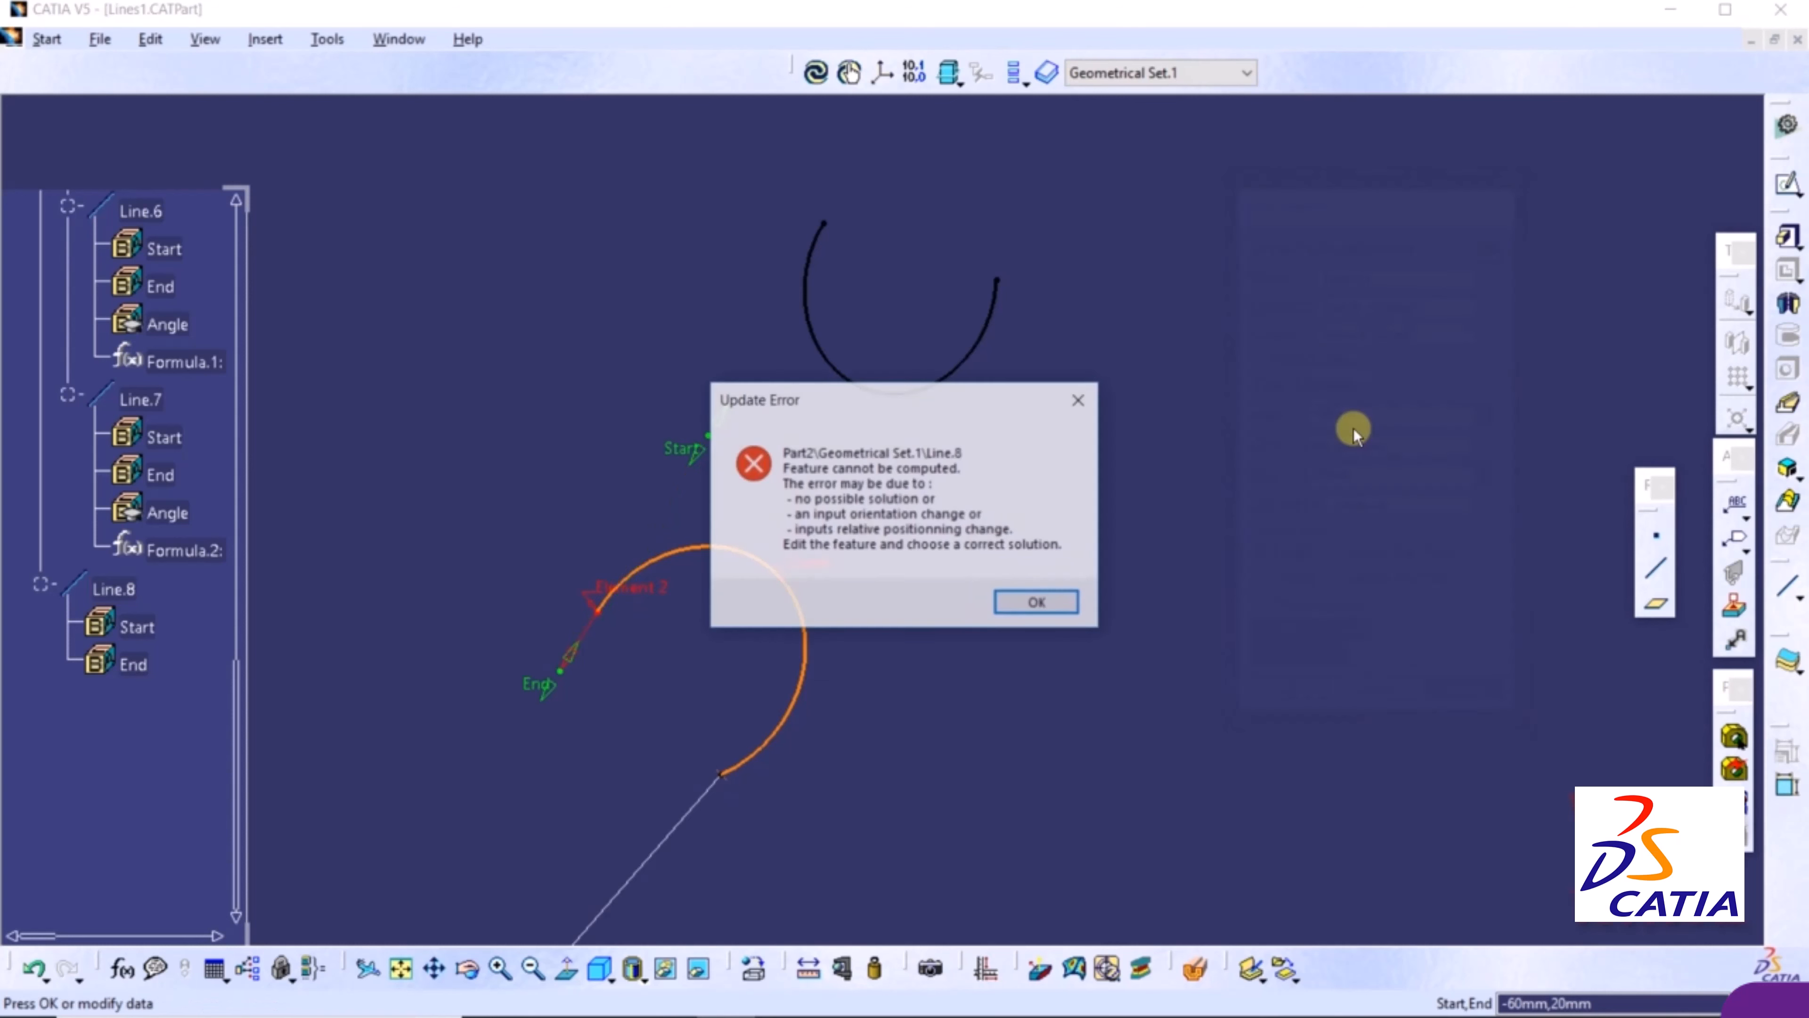
click(1037, 604)
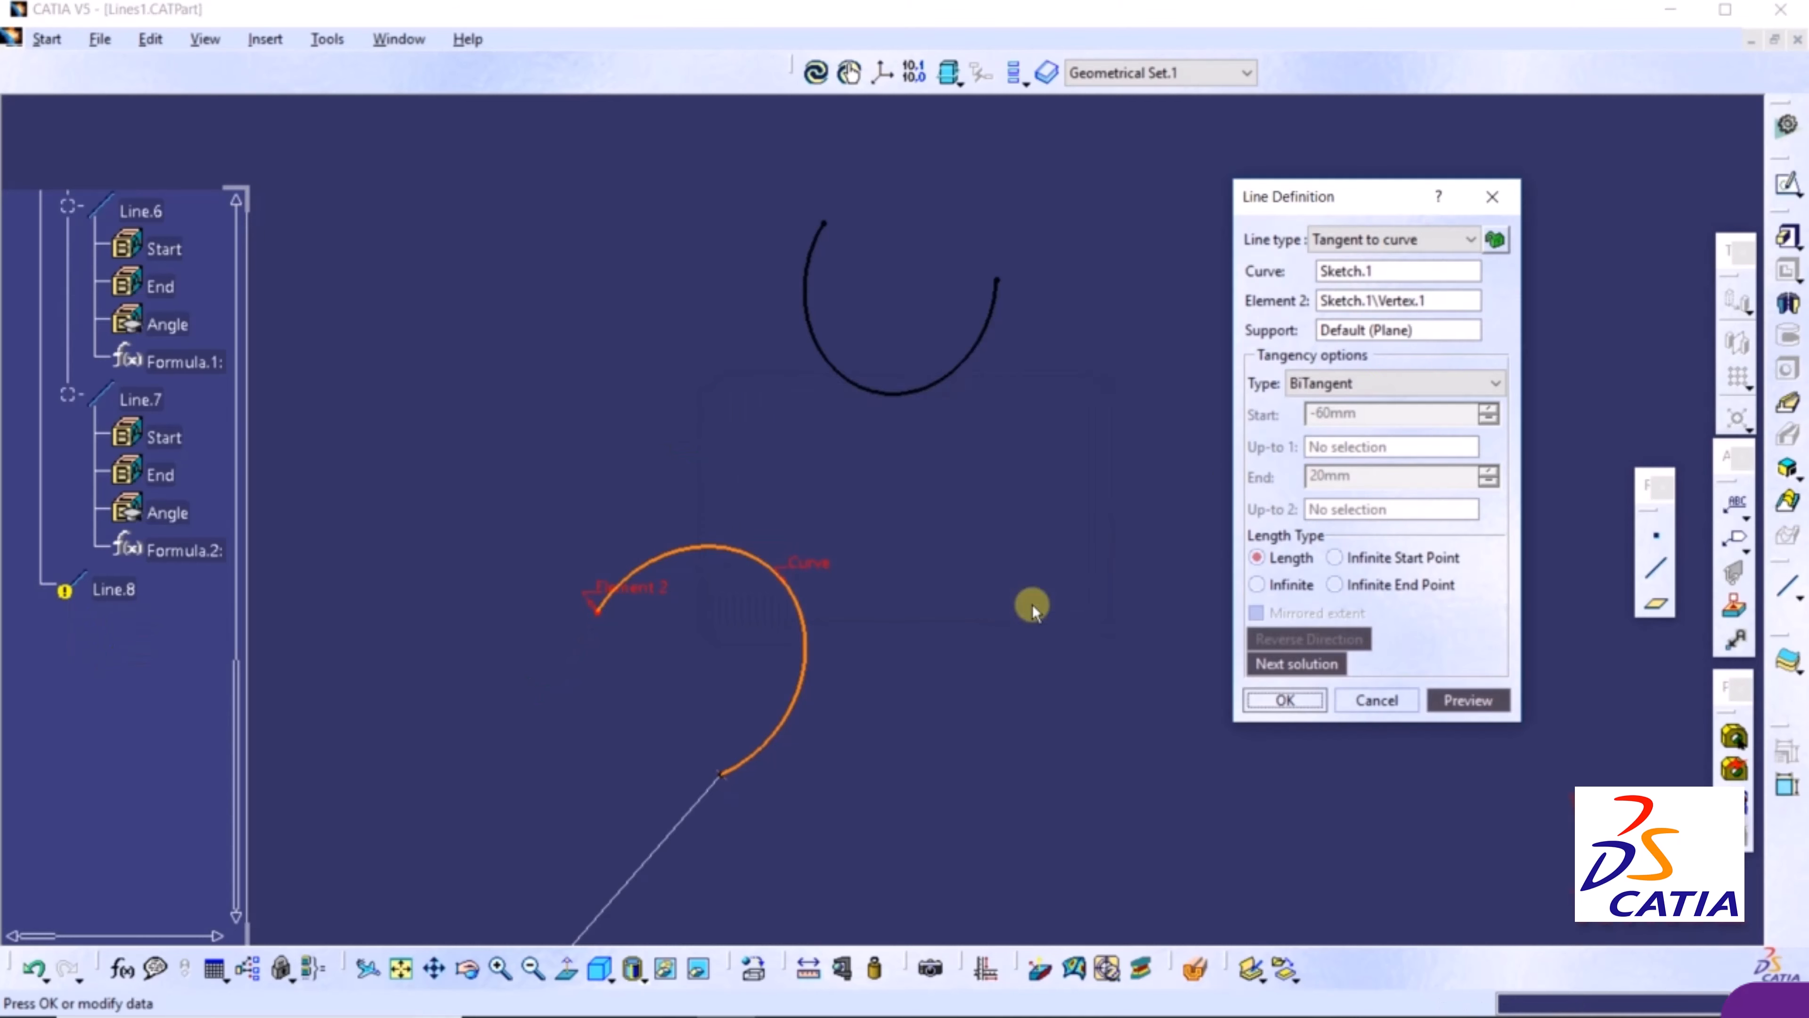
click(1387, 695)
Delete the mono-tangent line Line.8
click(114, 590)
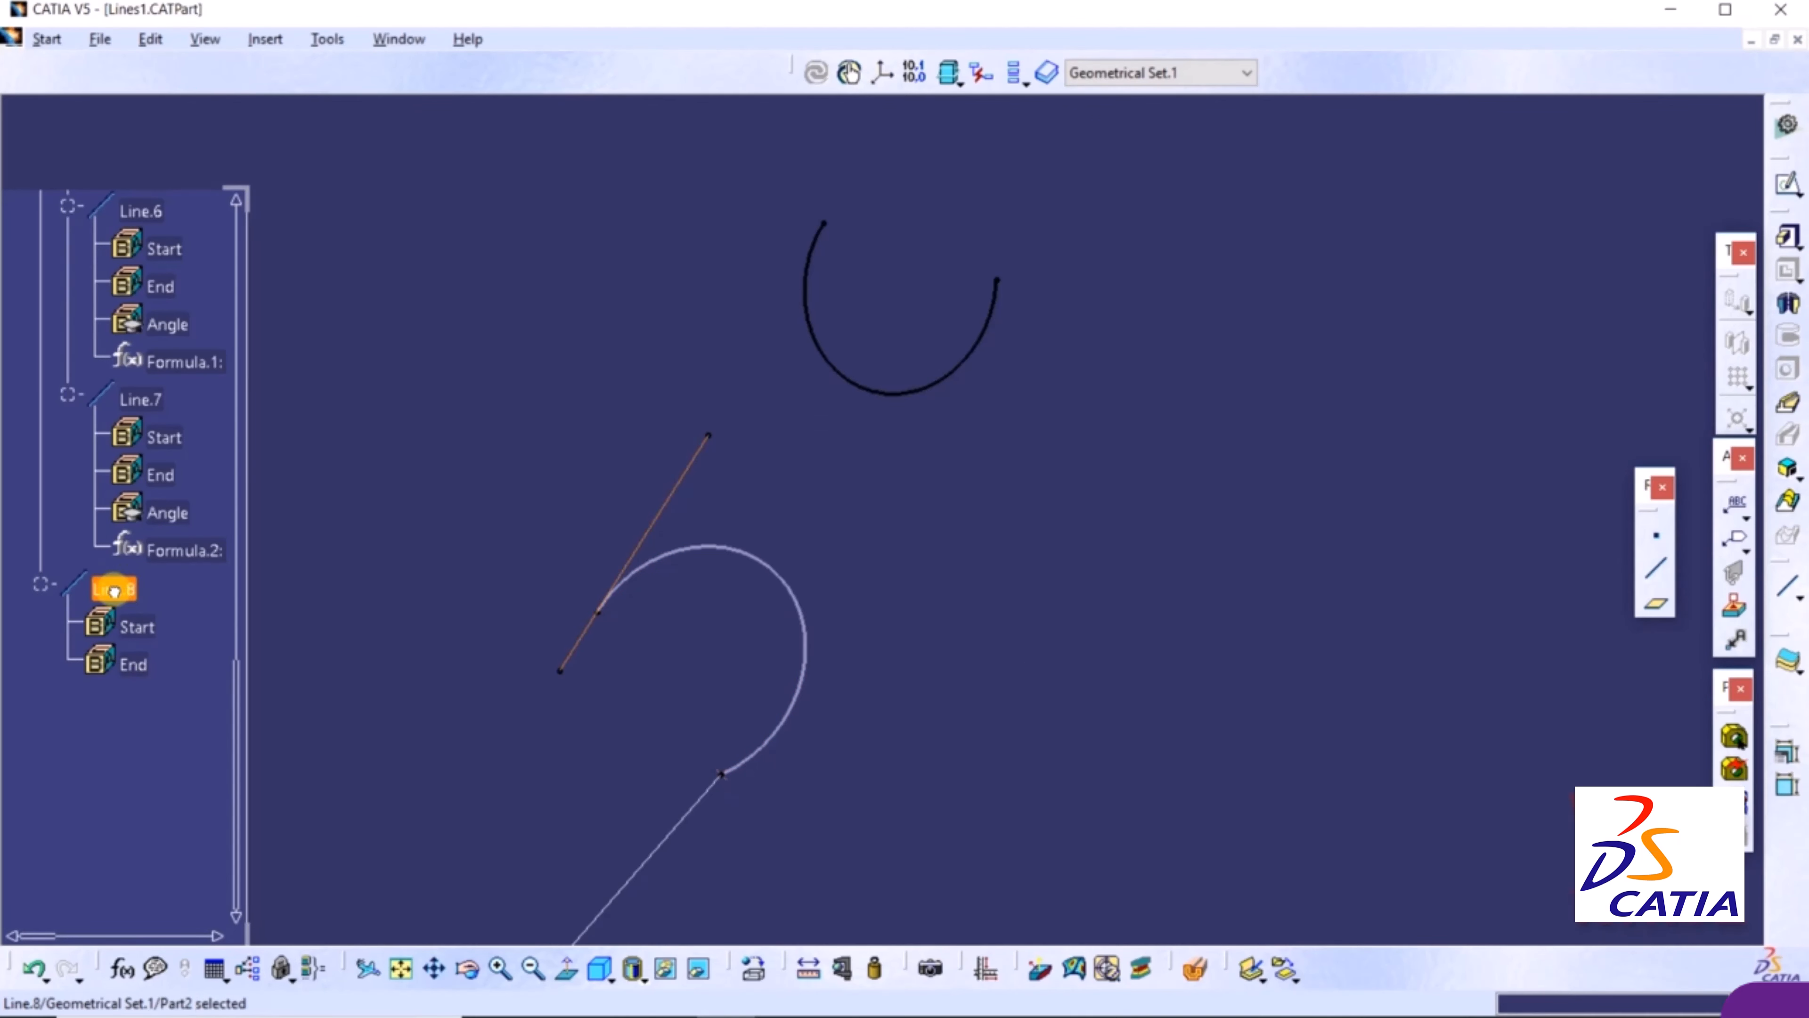
right_click(115, 594)
click(226, 437)
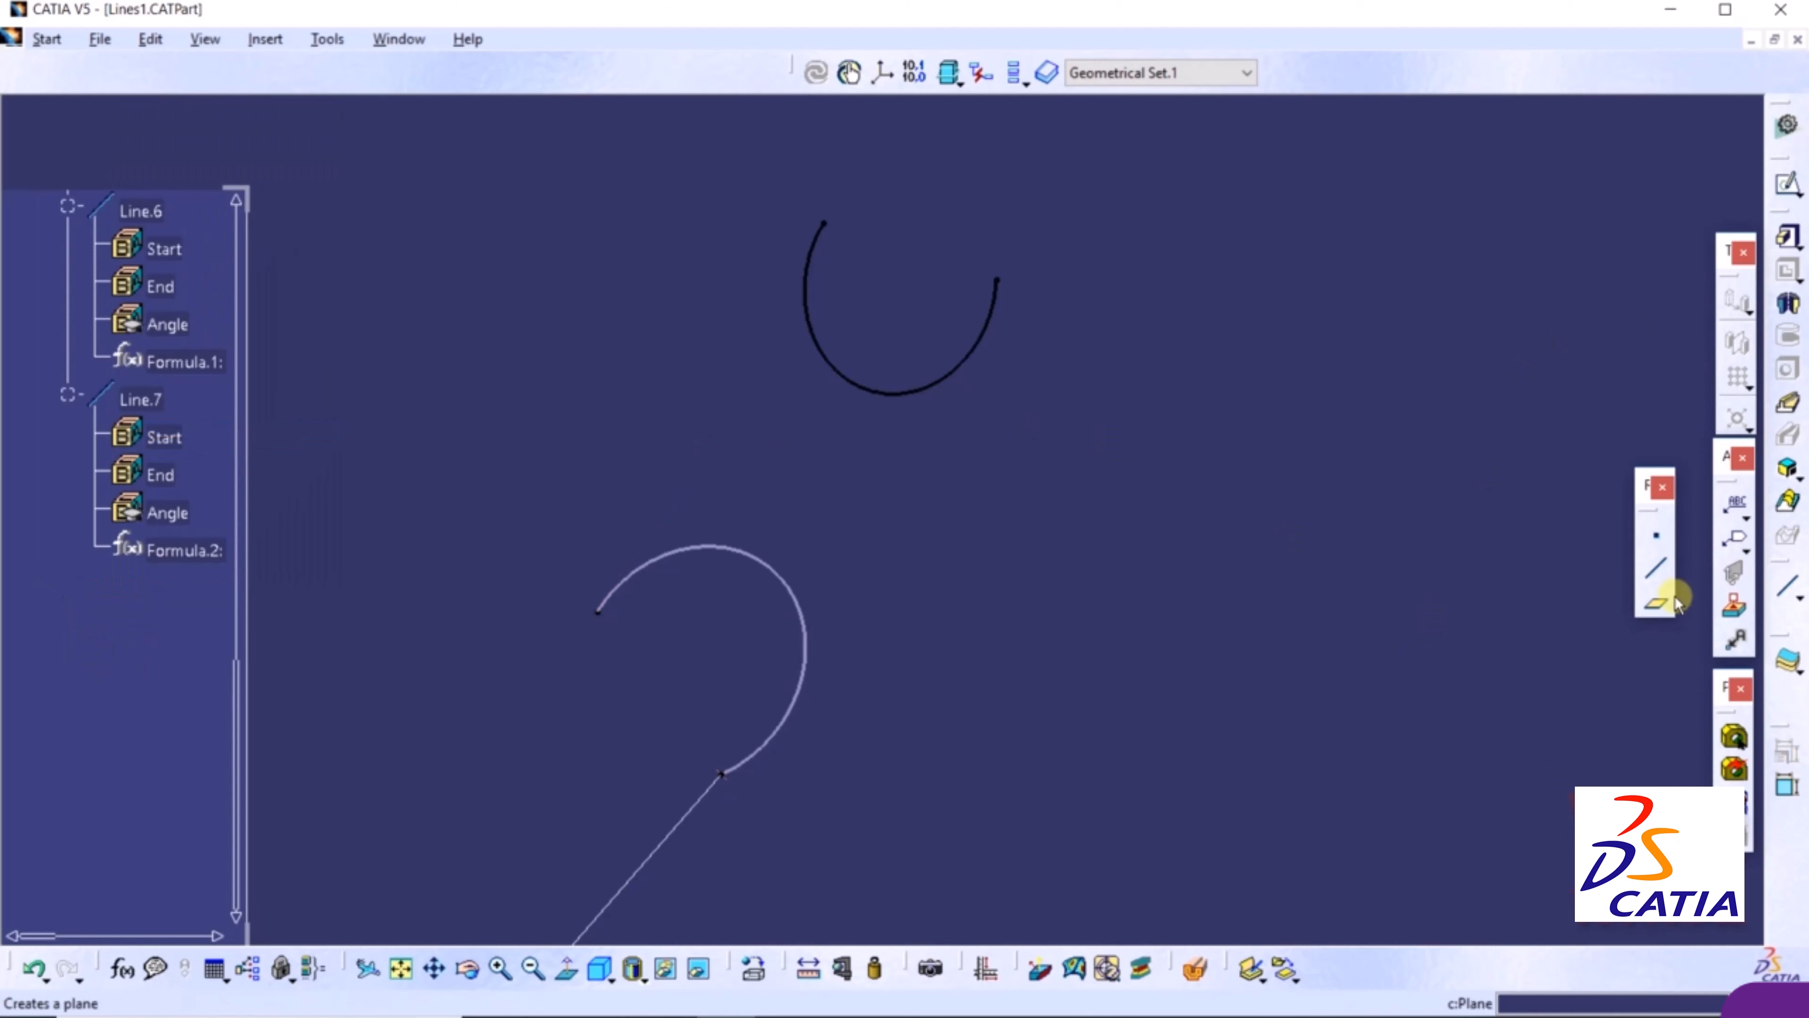
Create a BiTangent line with Sketch.1 as the curve and Sketch.2 as Element 2
click(1656, 573)
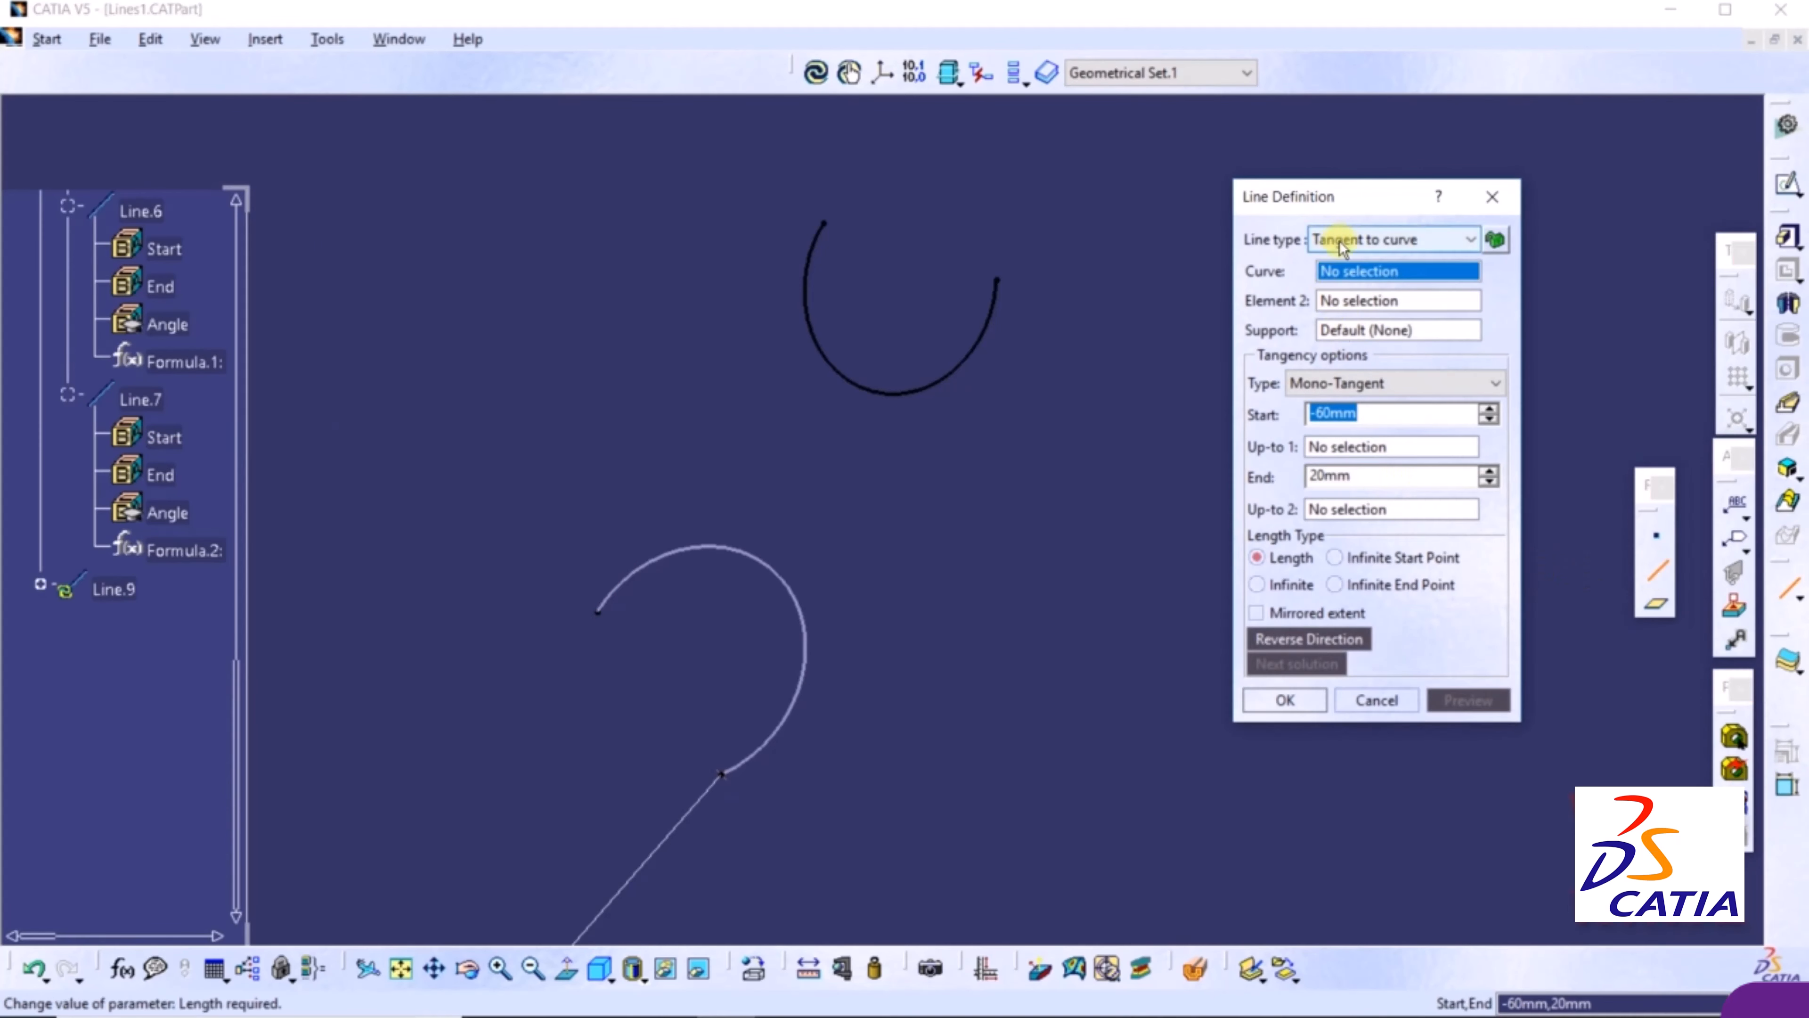
click(1363, 385)
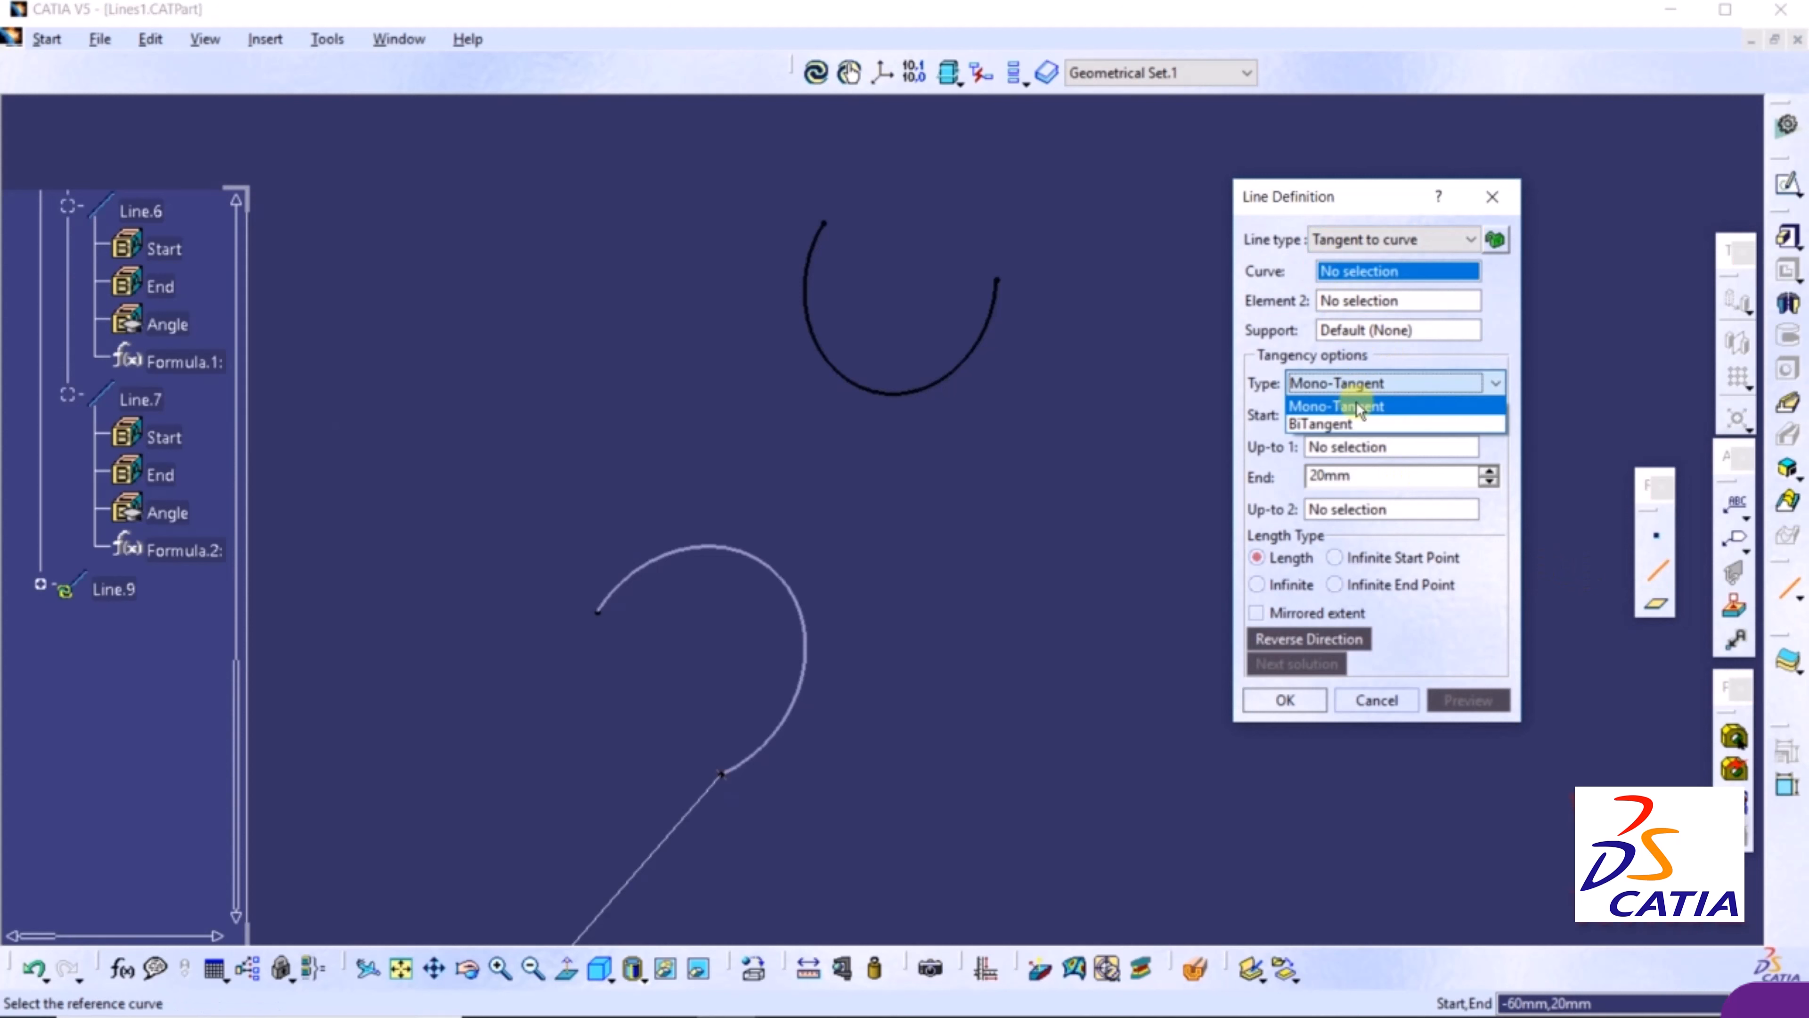
click(1335, 421)
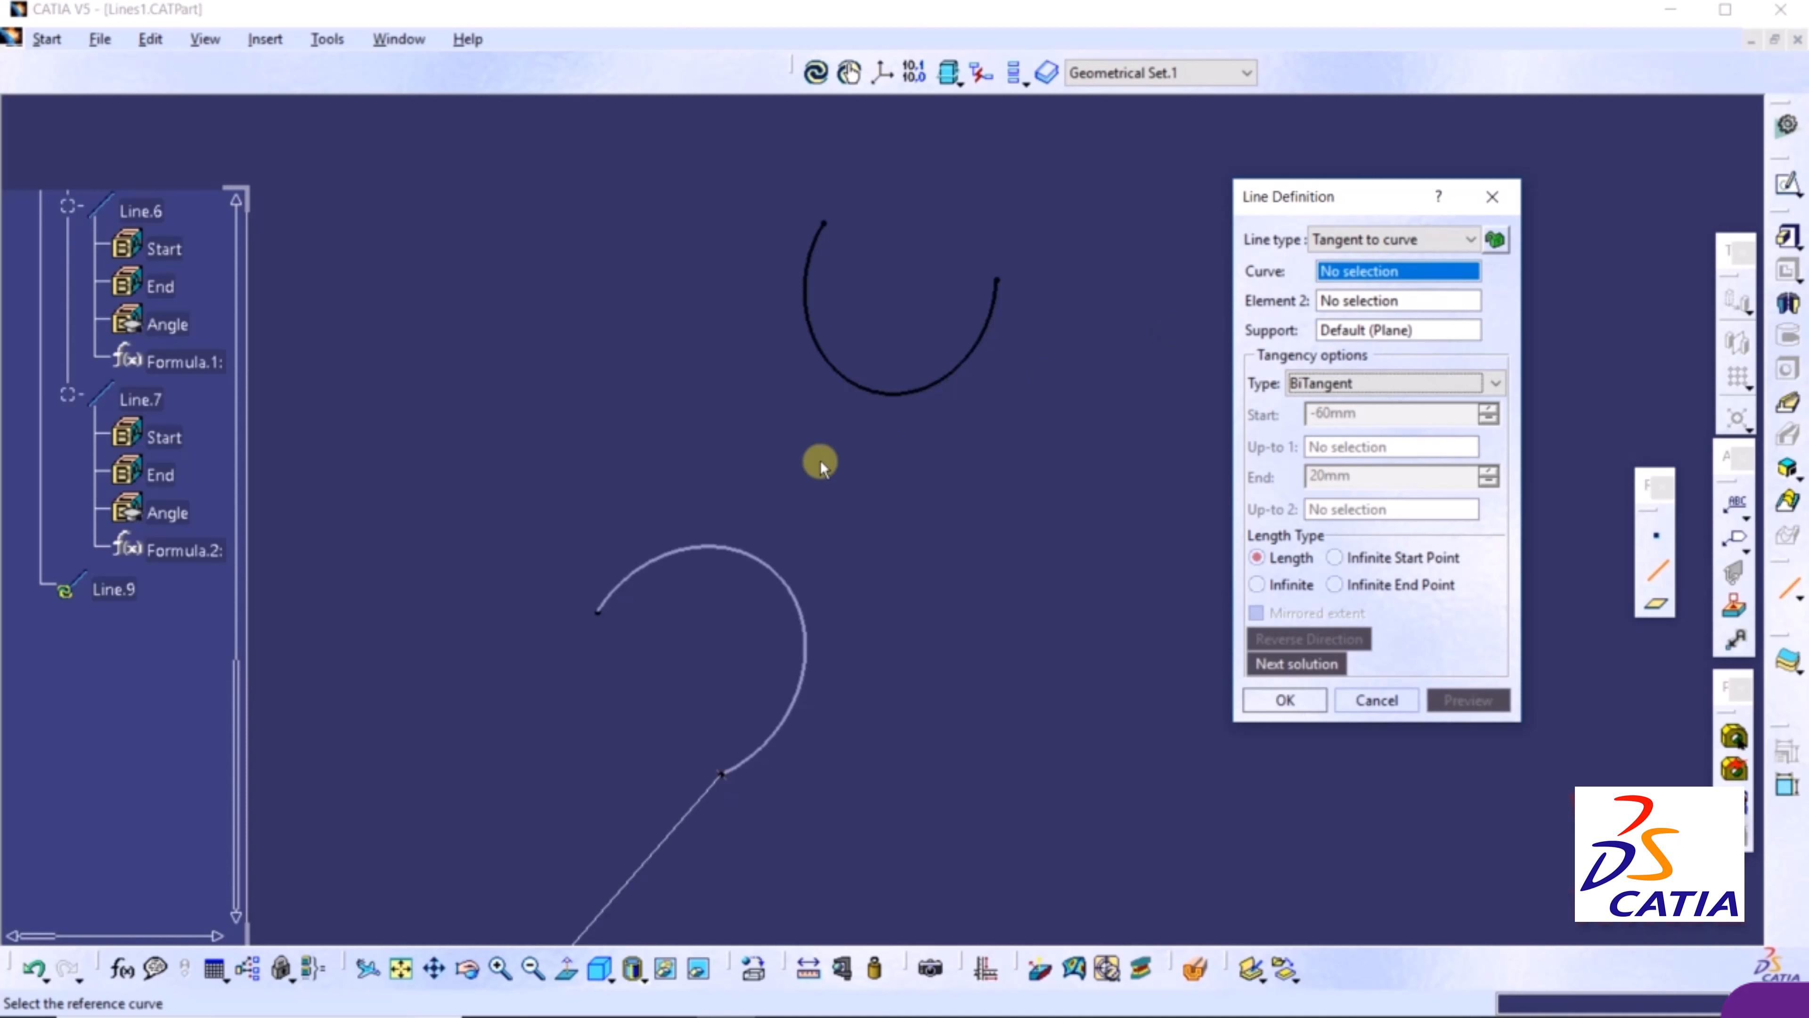
click(740, 548)
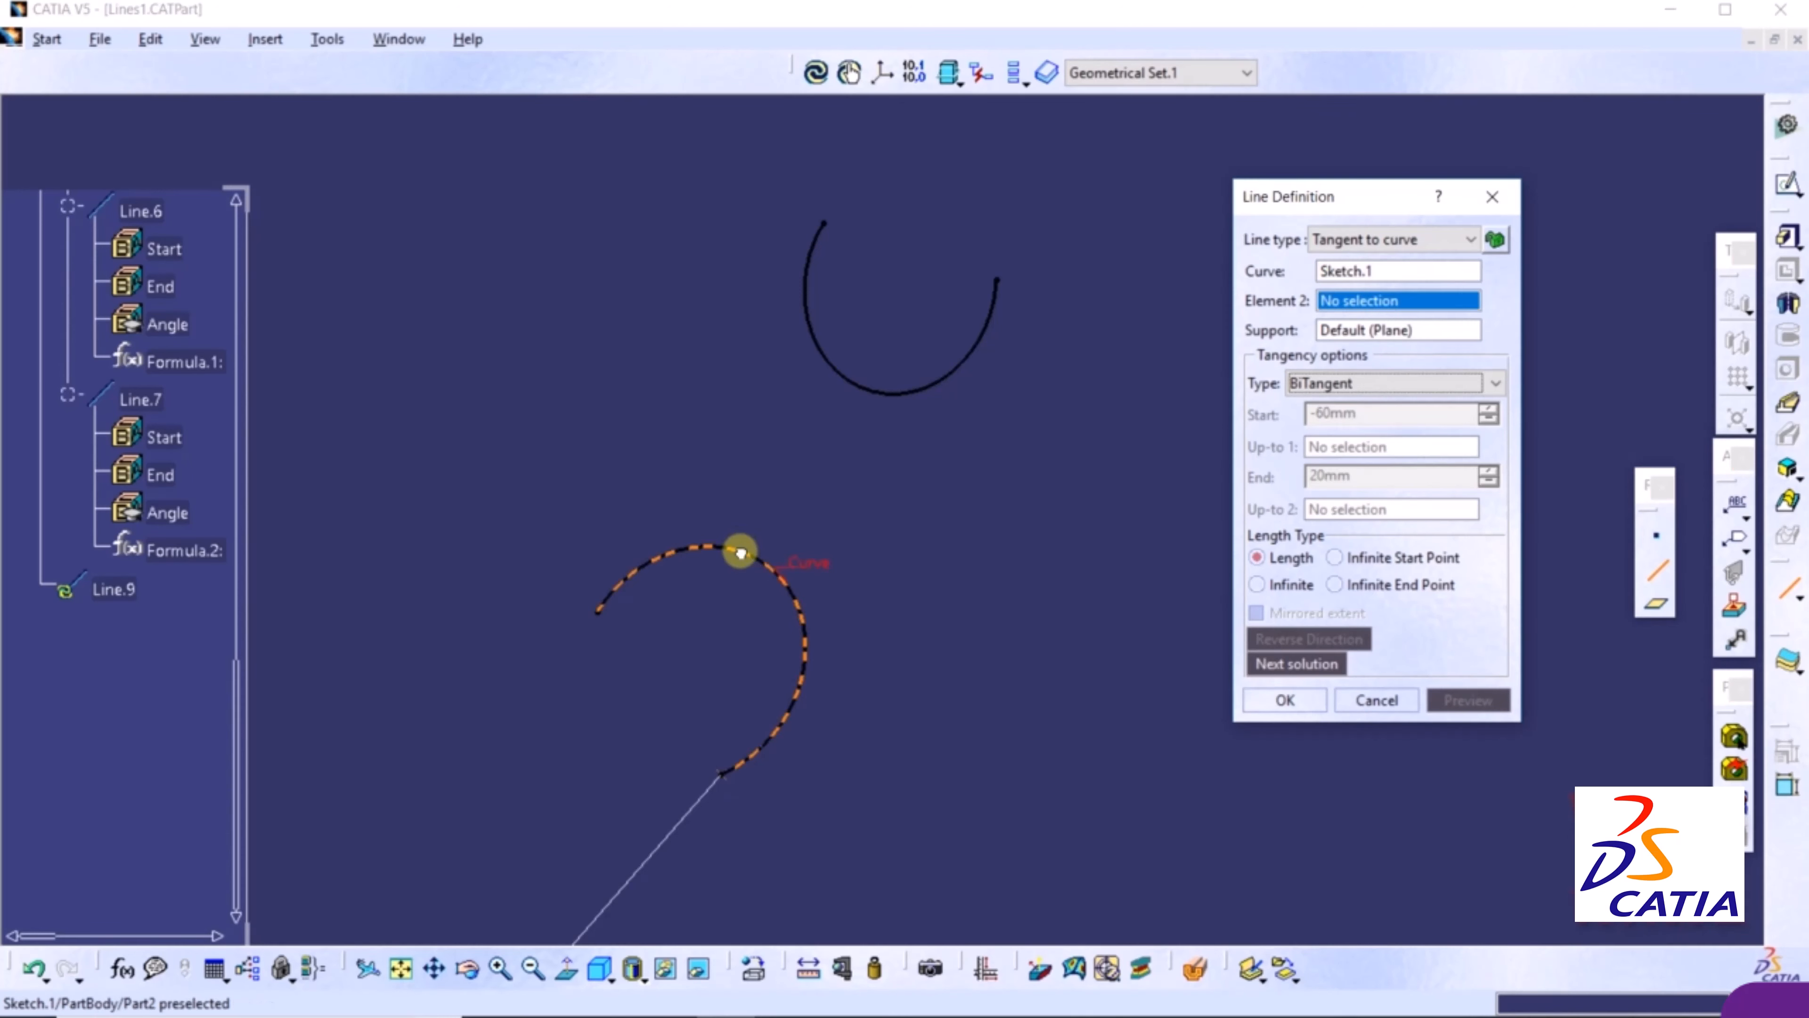
click(853, 389)
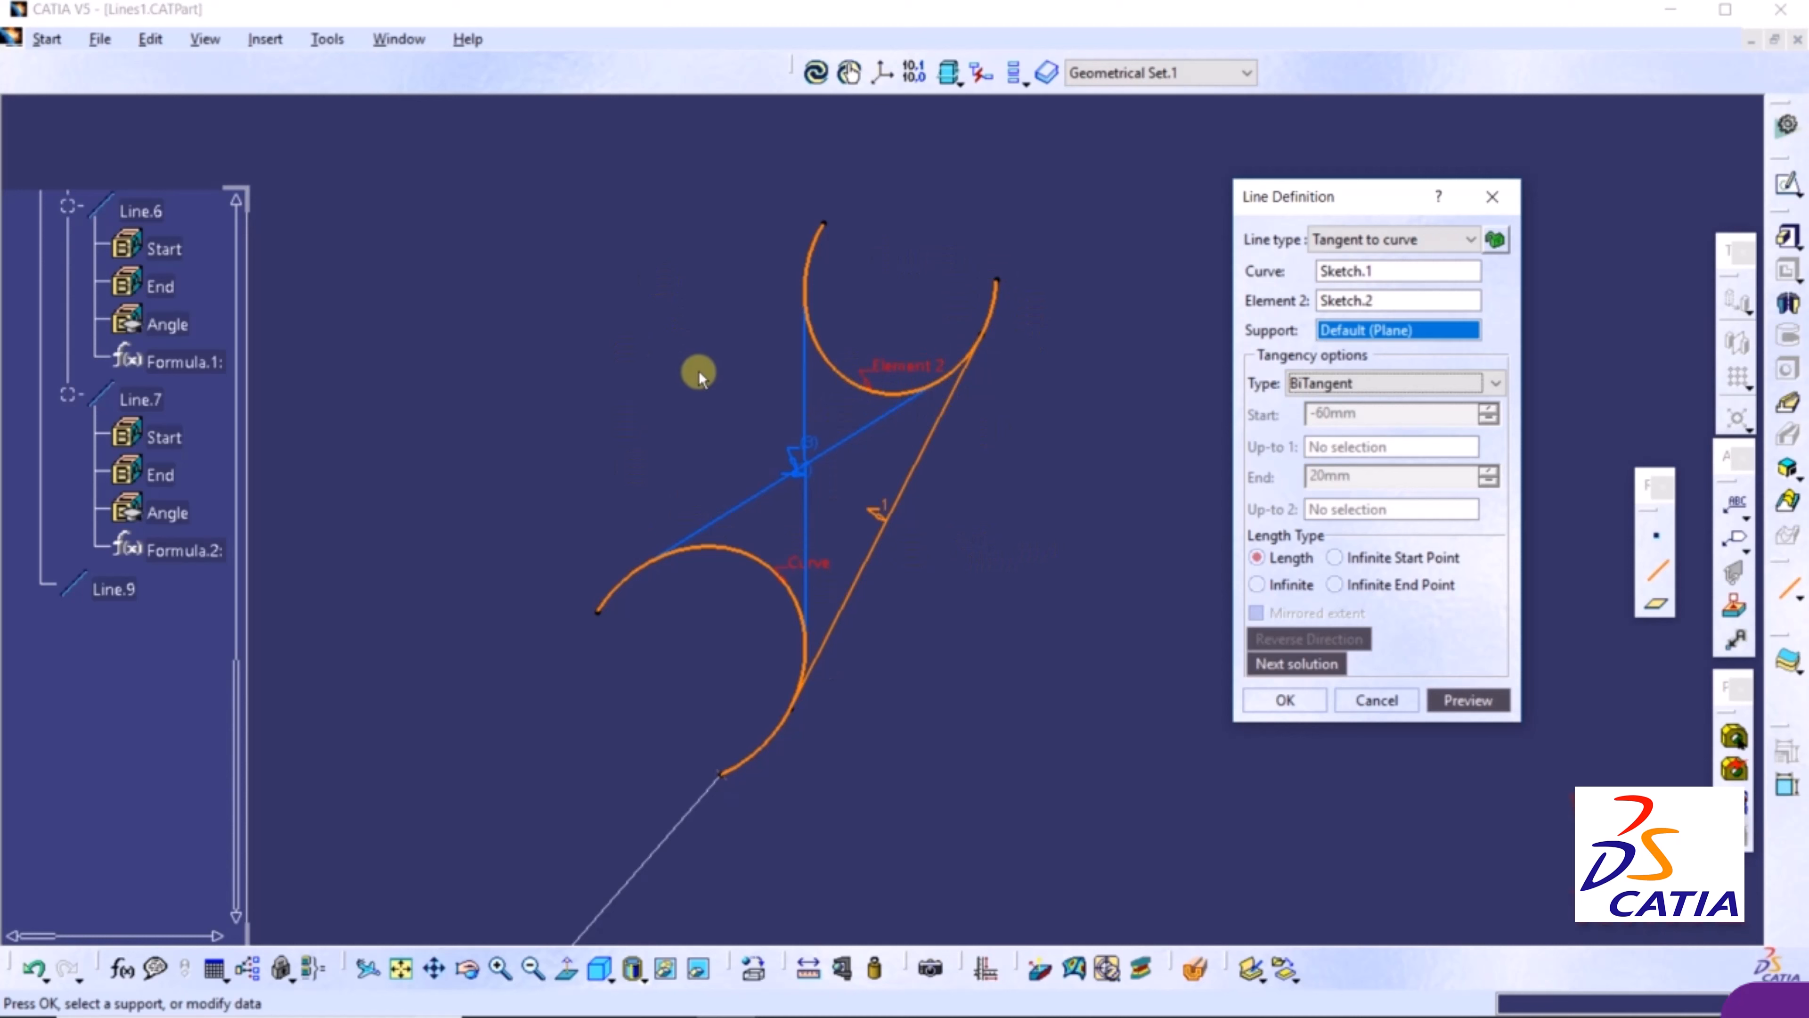
middle_drag(705, 373, 799, 295)
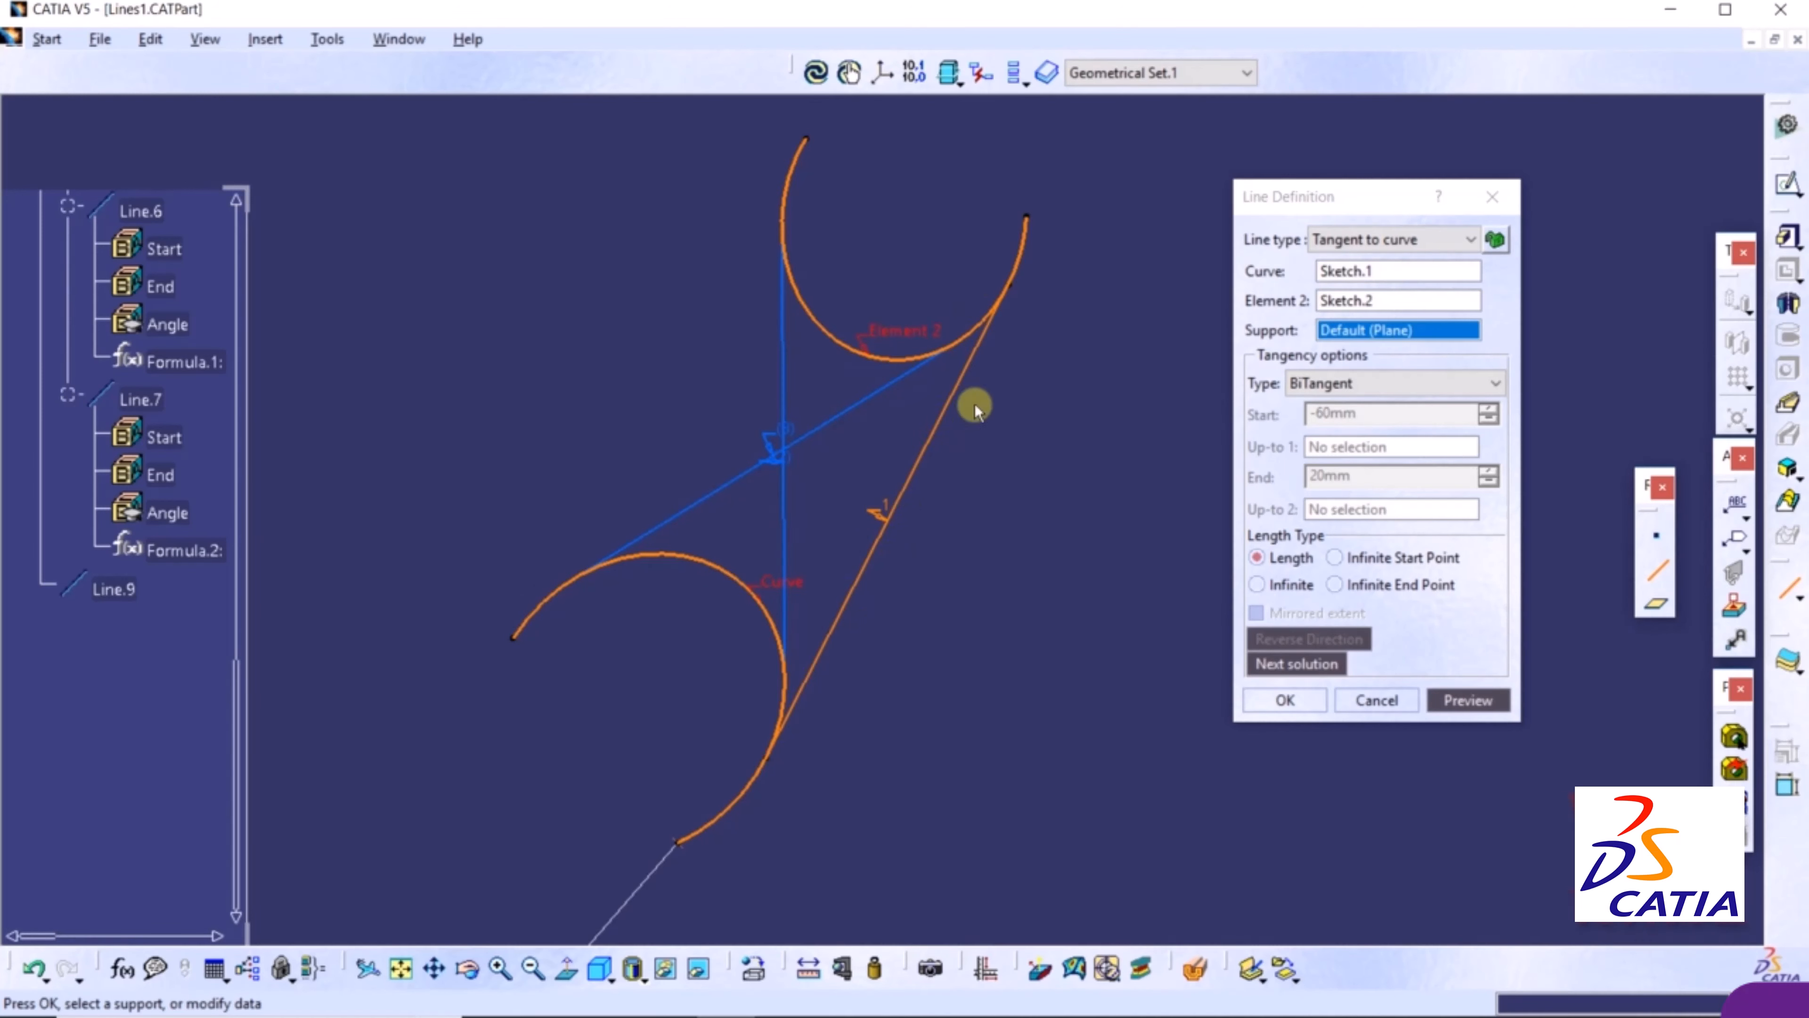
click(1284, 701)
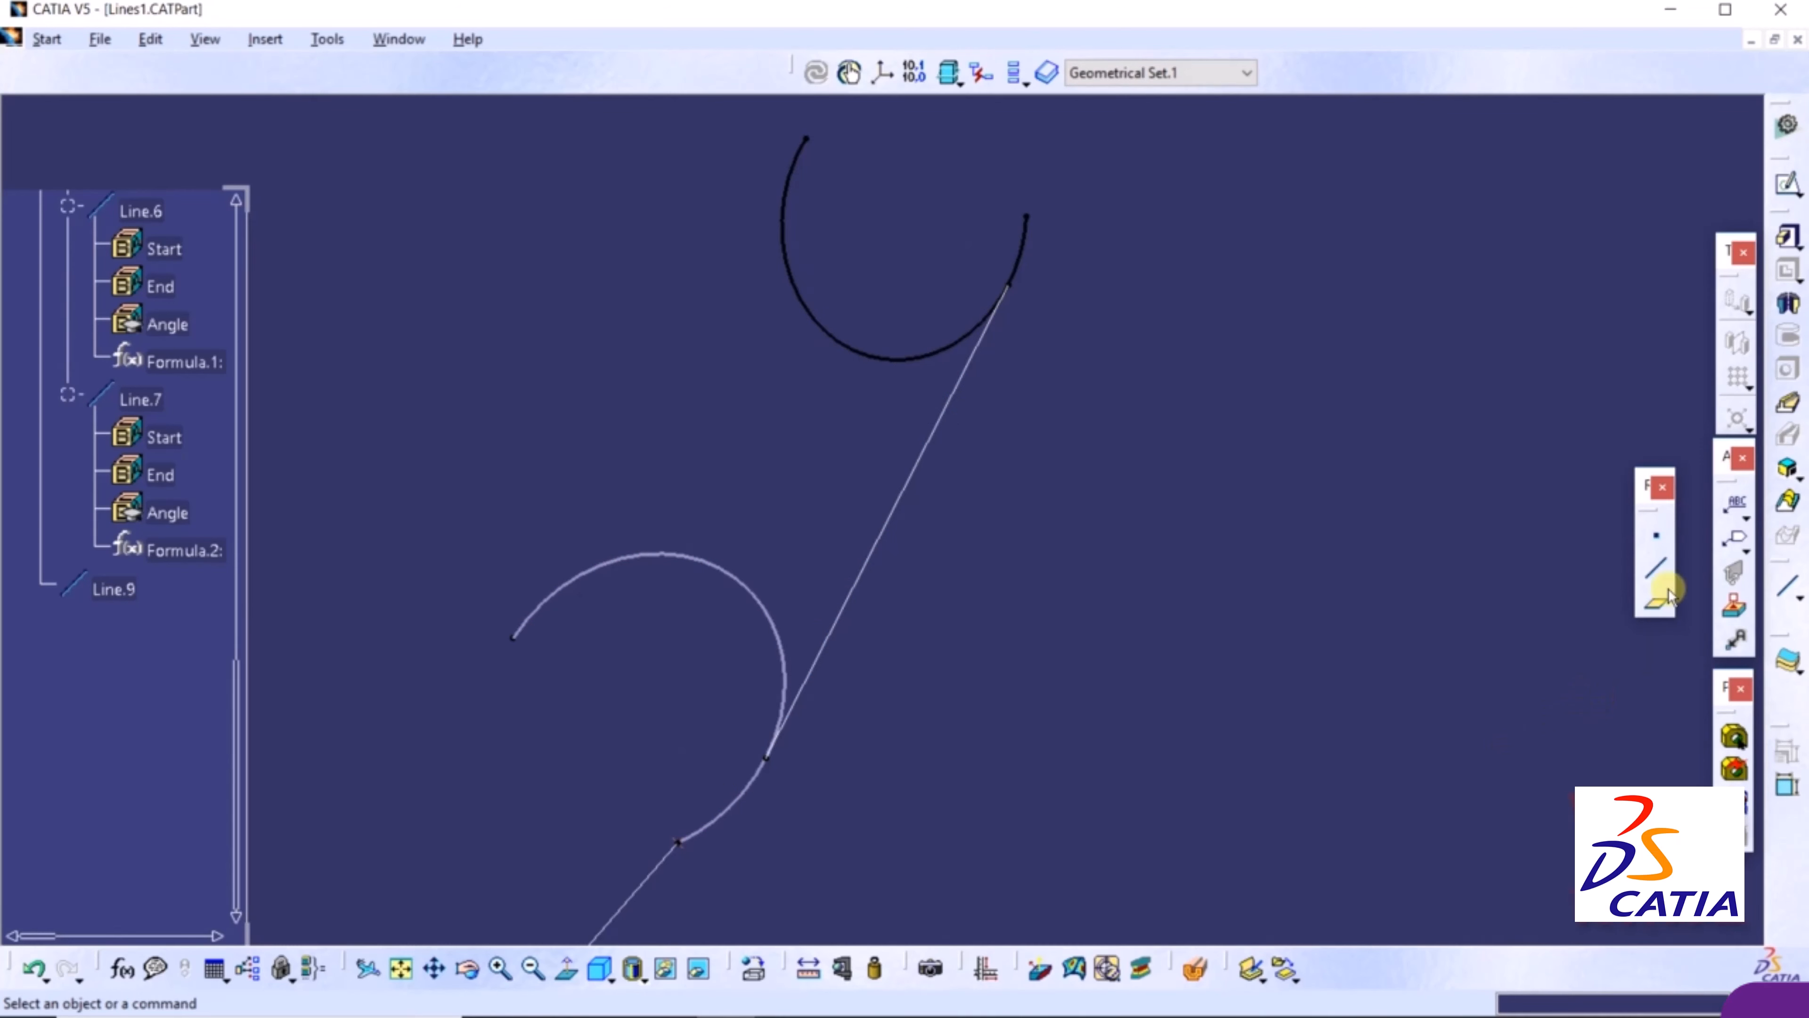
Create a Normal to surface line on Surface.1 through the end vertex of Line.4
click(1654, 578)
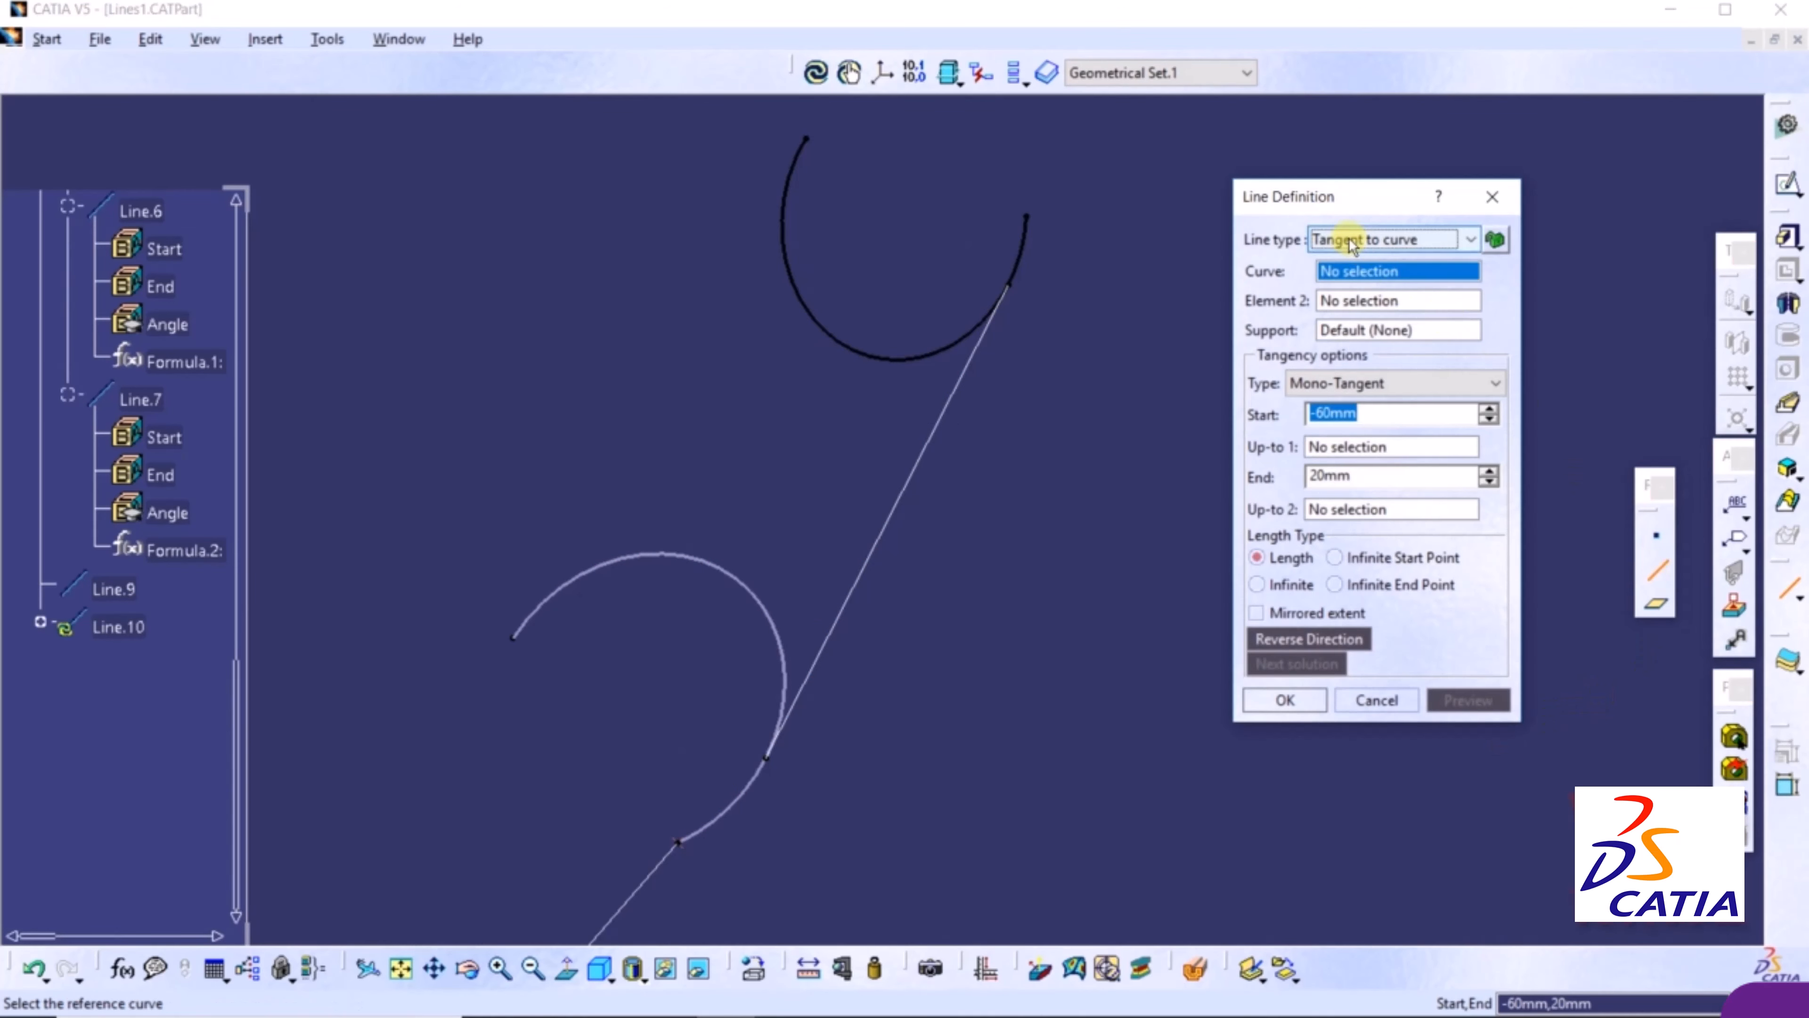
click(1396, 240)
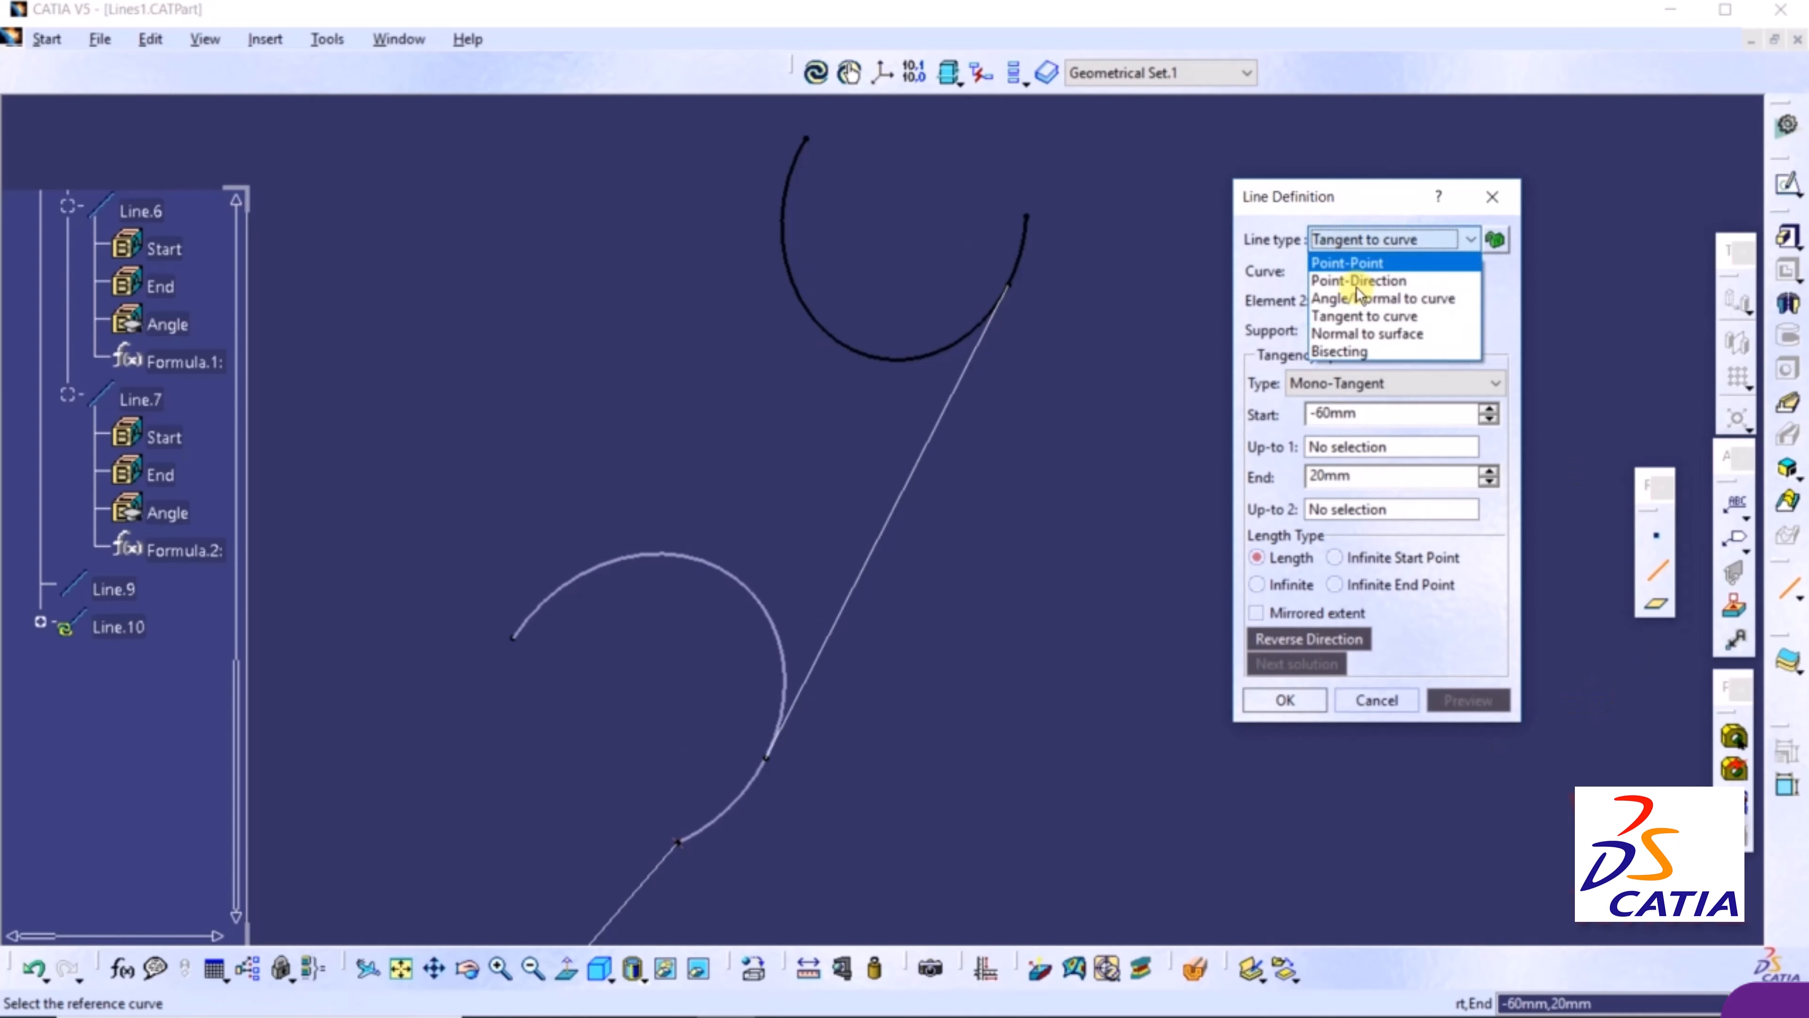
click(1368, 335)
middle_drag(1120, 449, 1090, 295)
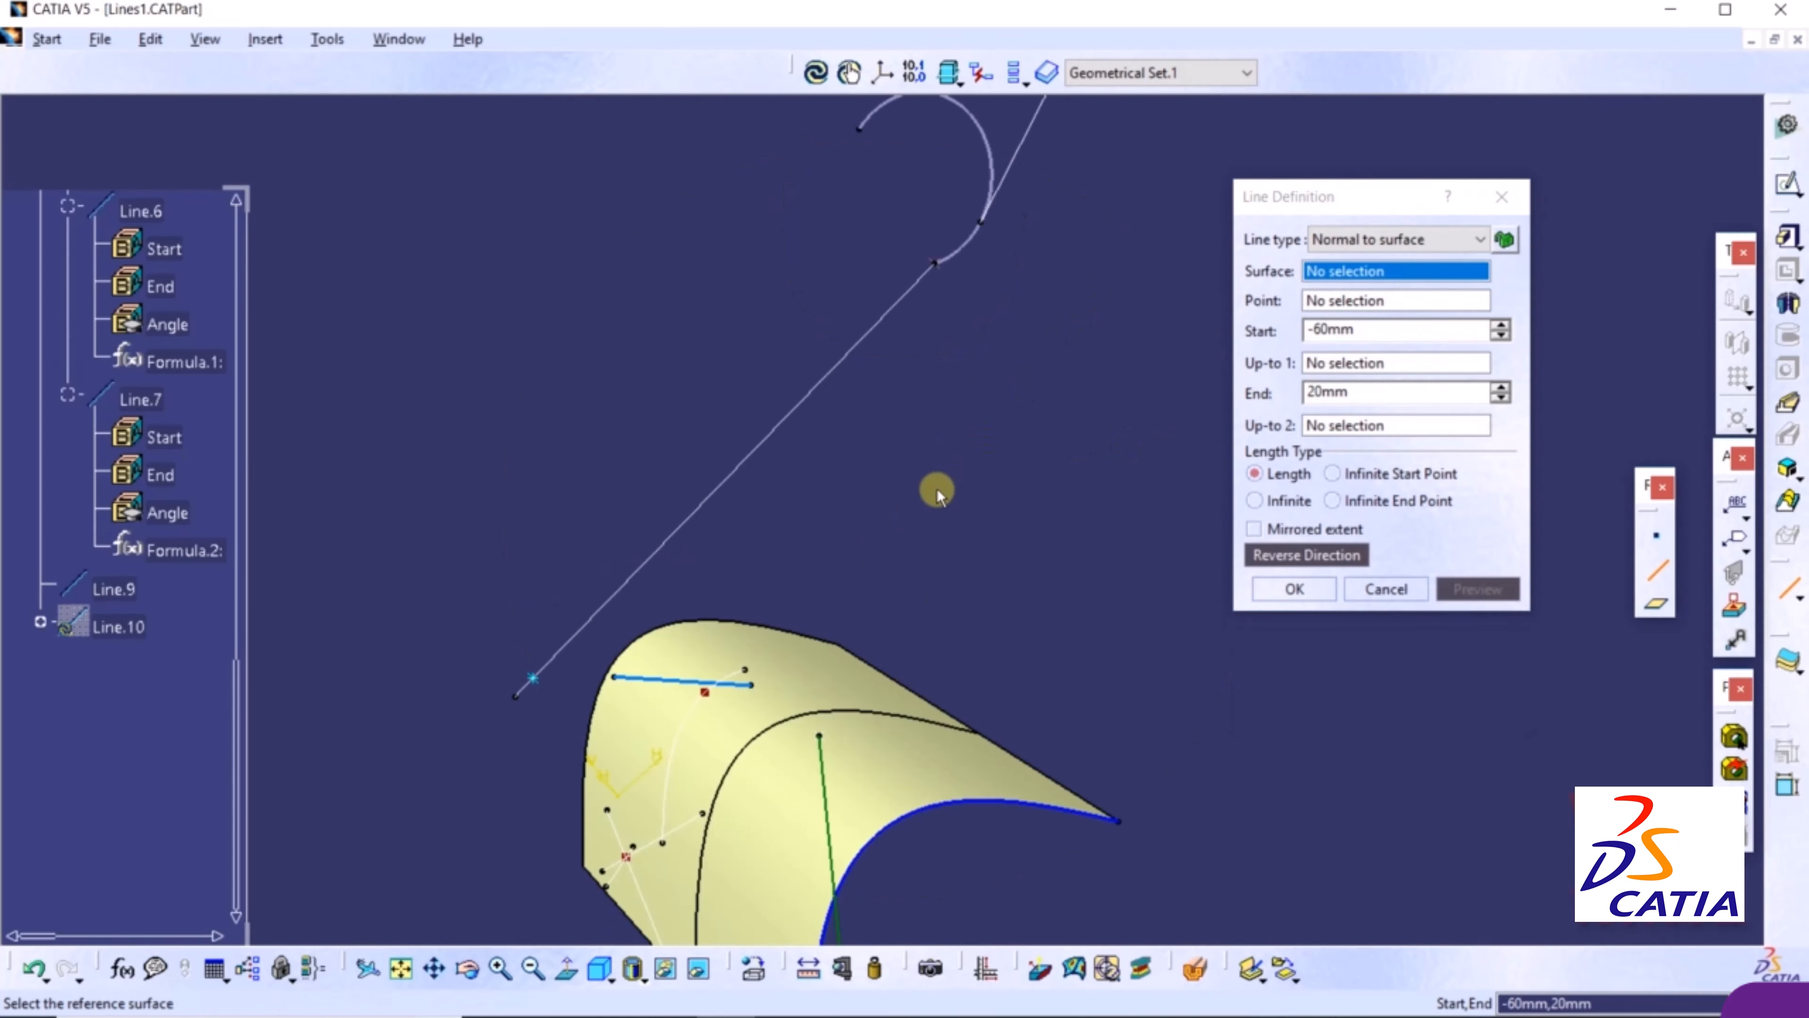
middle_drag(933, 462, 909, 285)
middle_drag(790, 334, 755, 464)
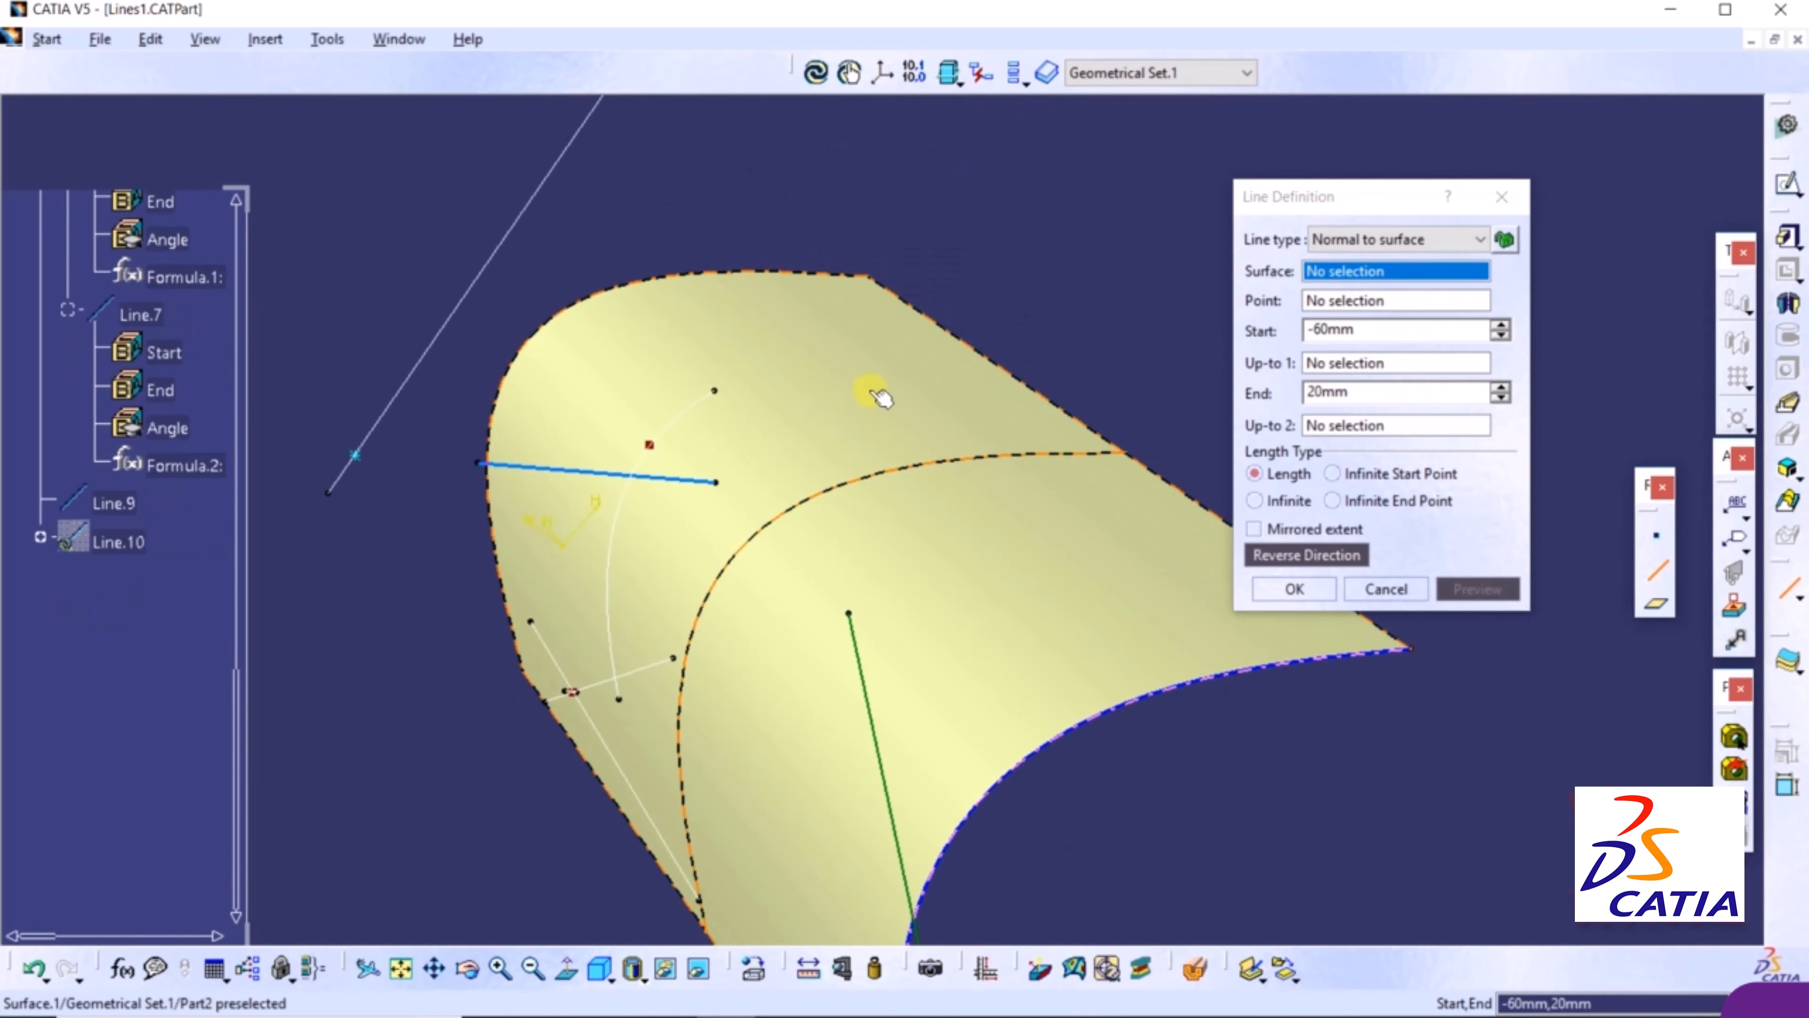
click(881, 408)
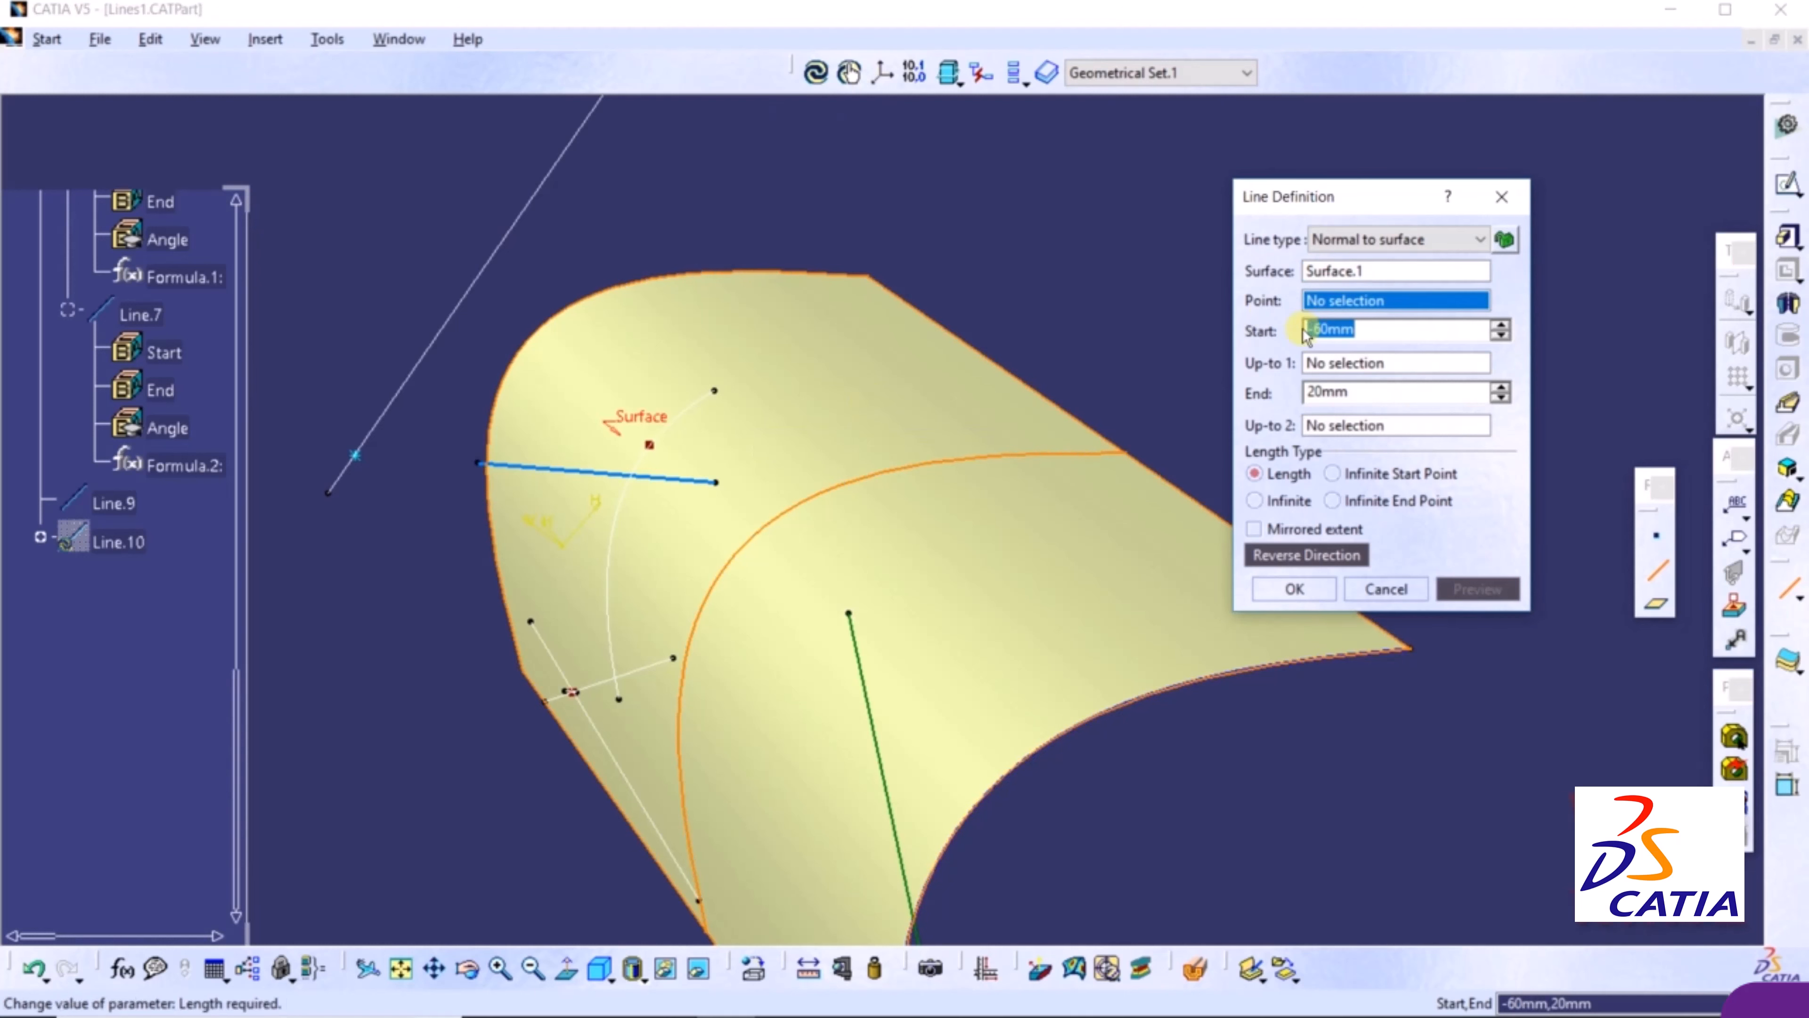
click(715, 392)
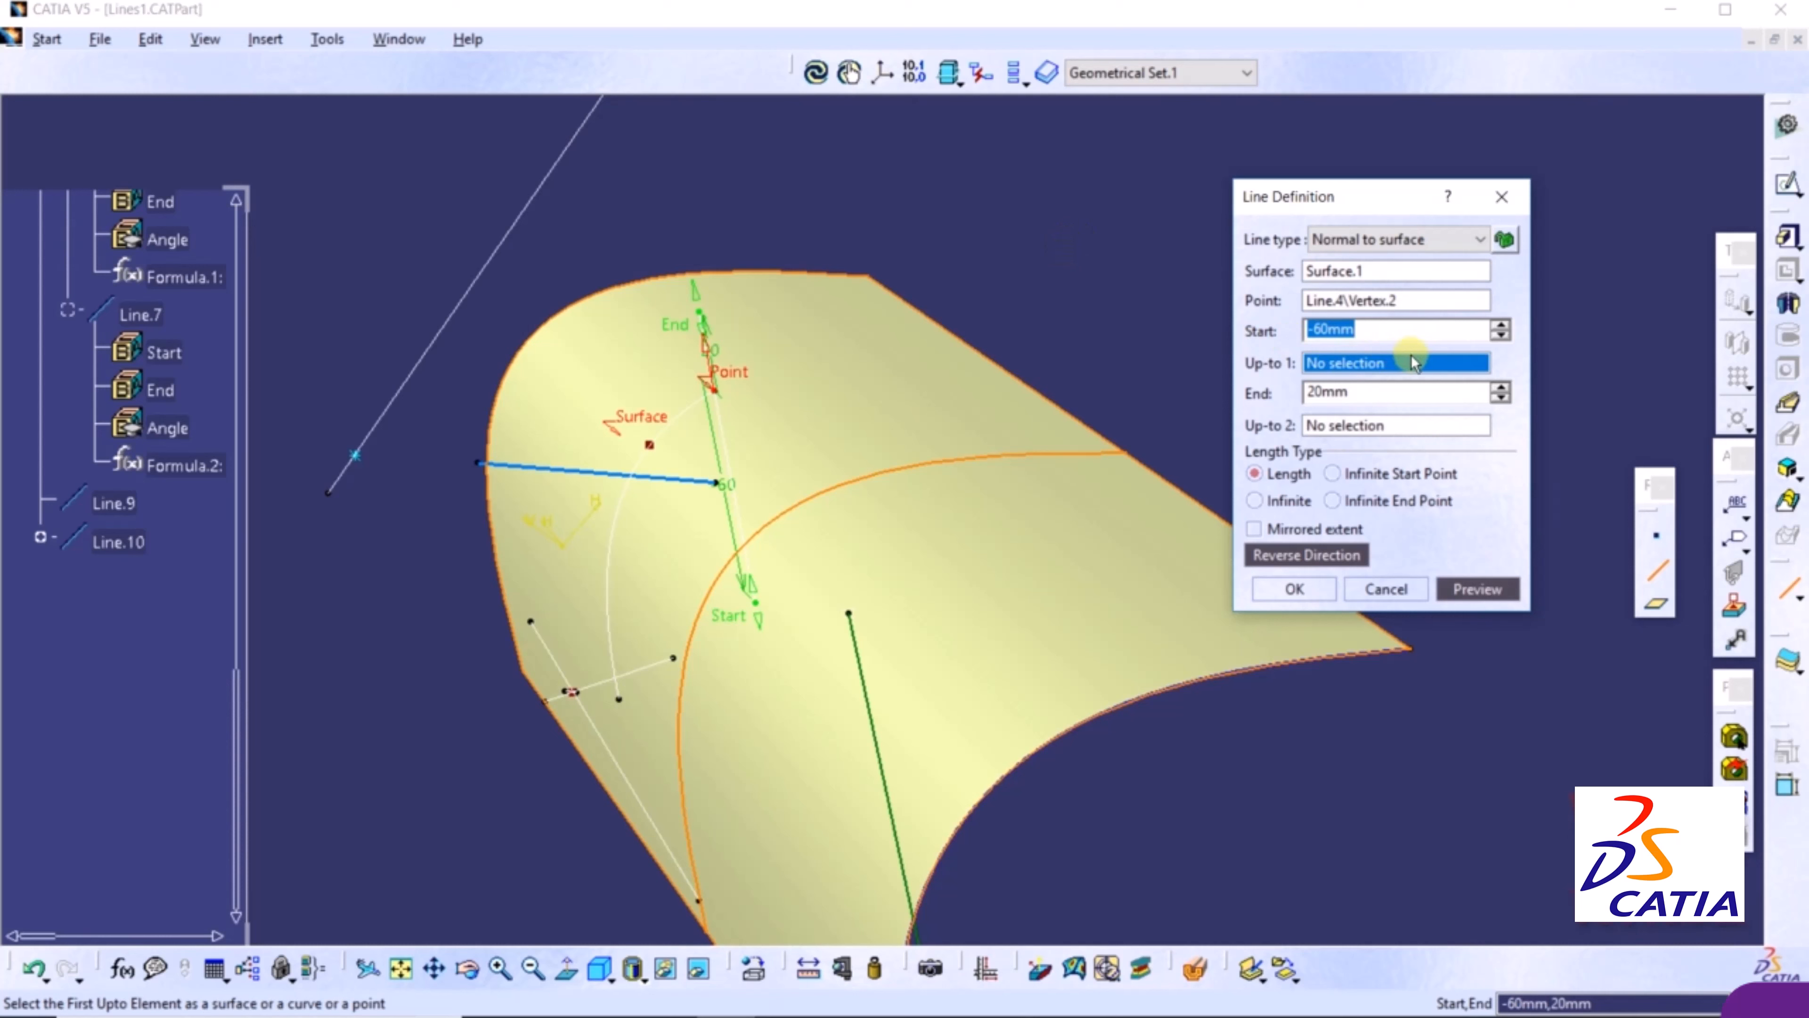
click(1293, 590)
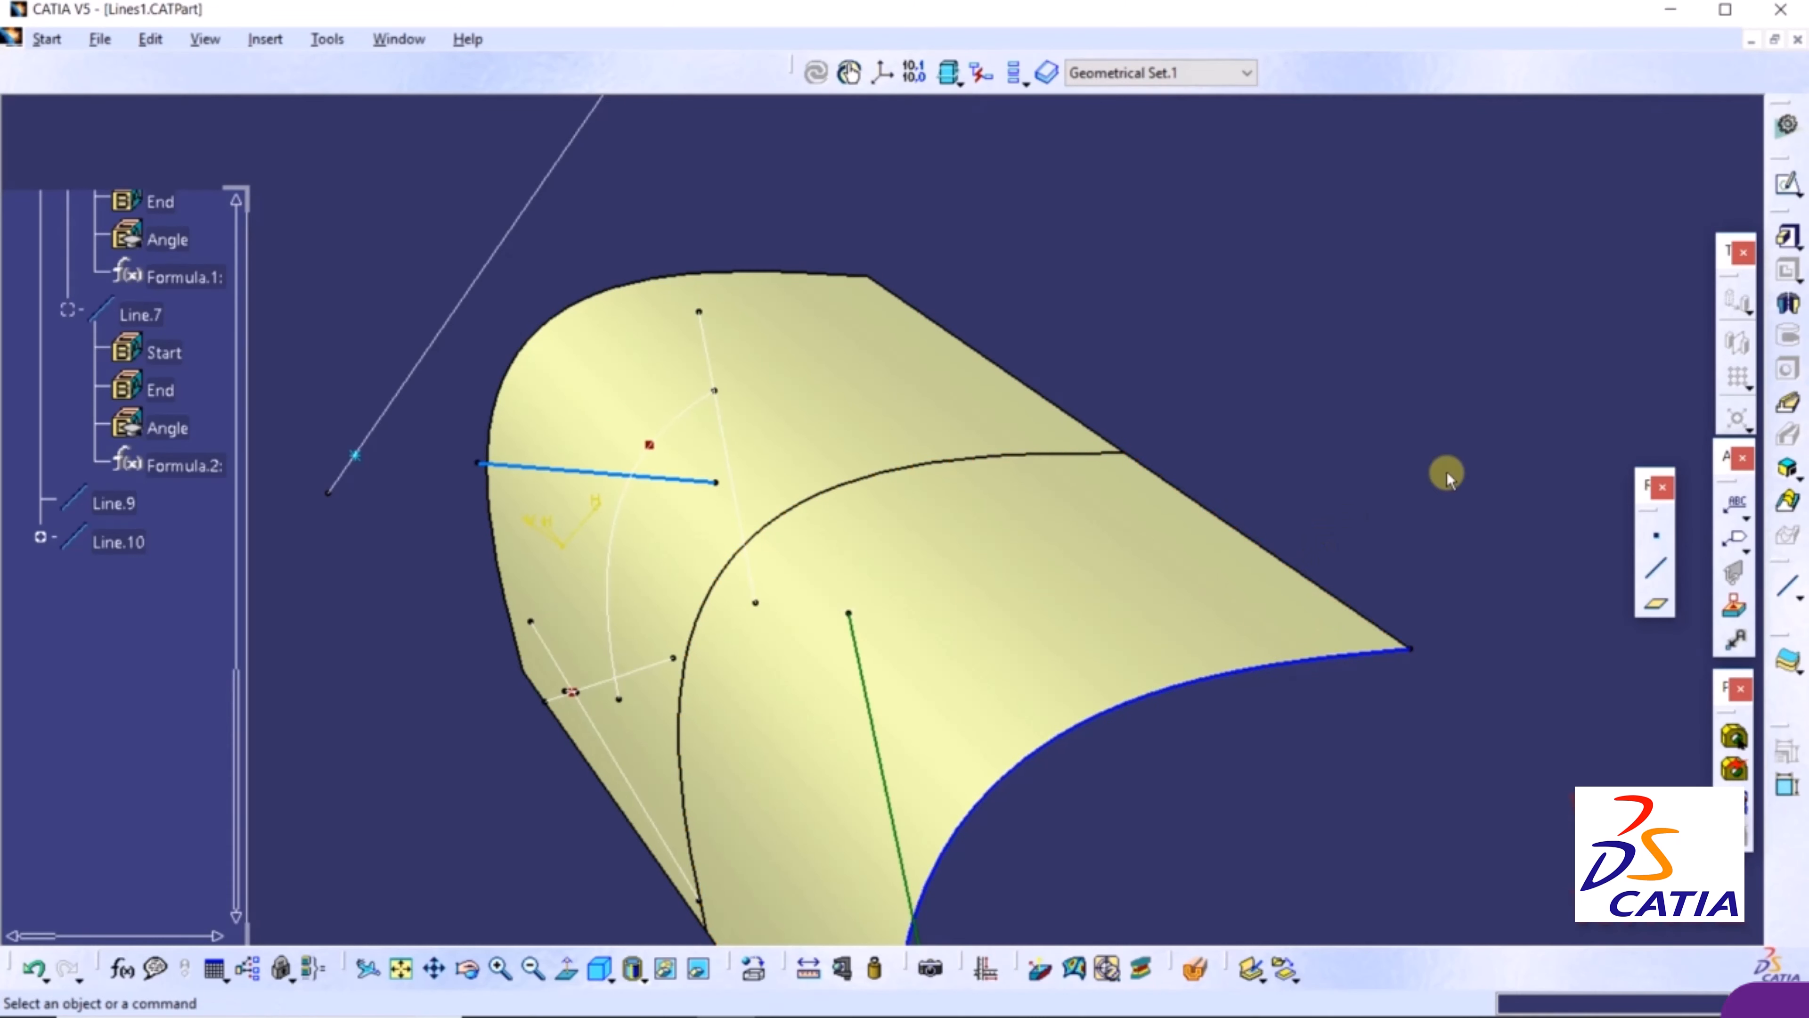
Create a Point-Point line from Point.4 to the lower end vertex of Line.6
click(1653, 570)
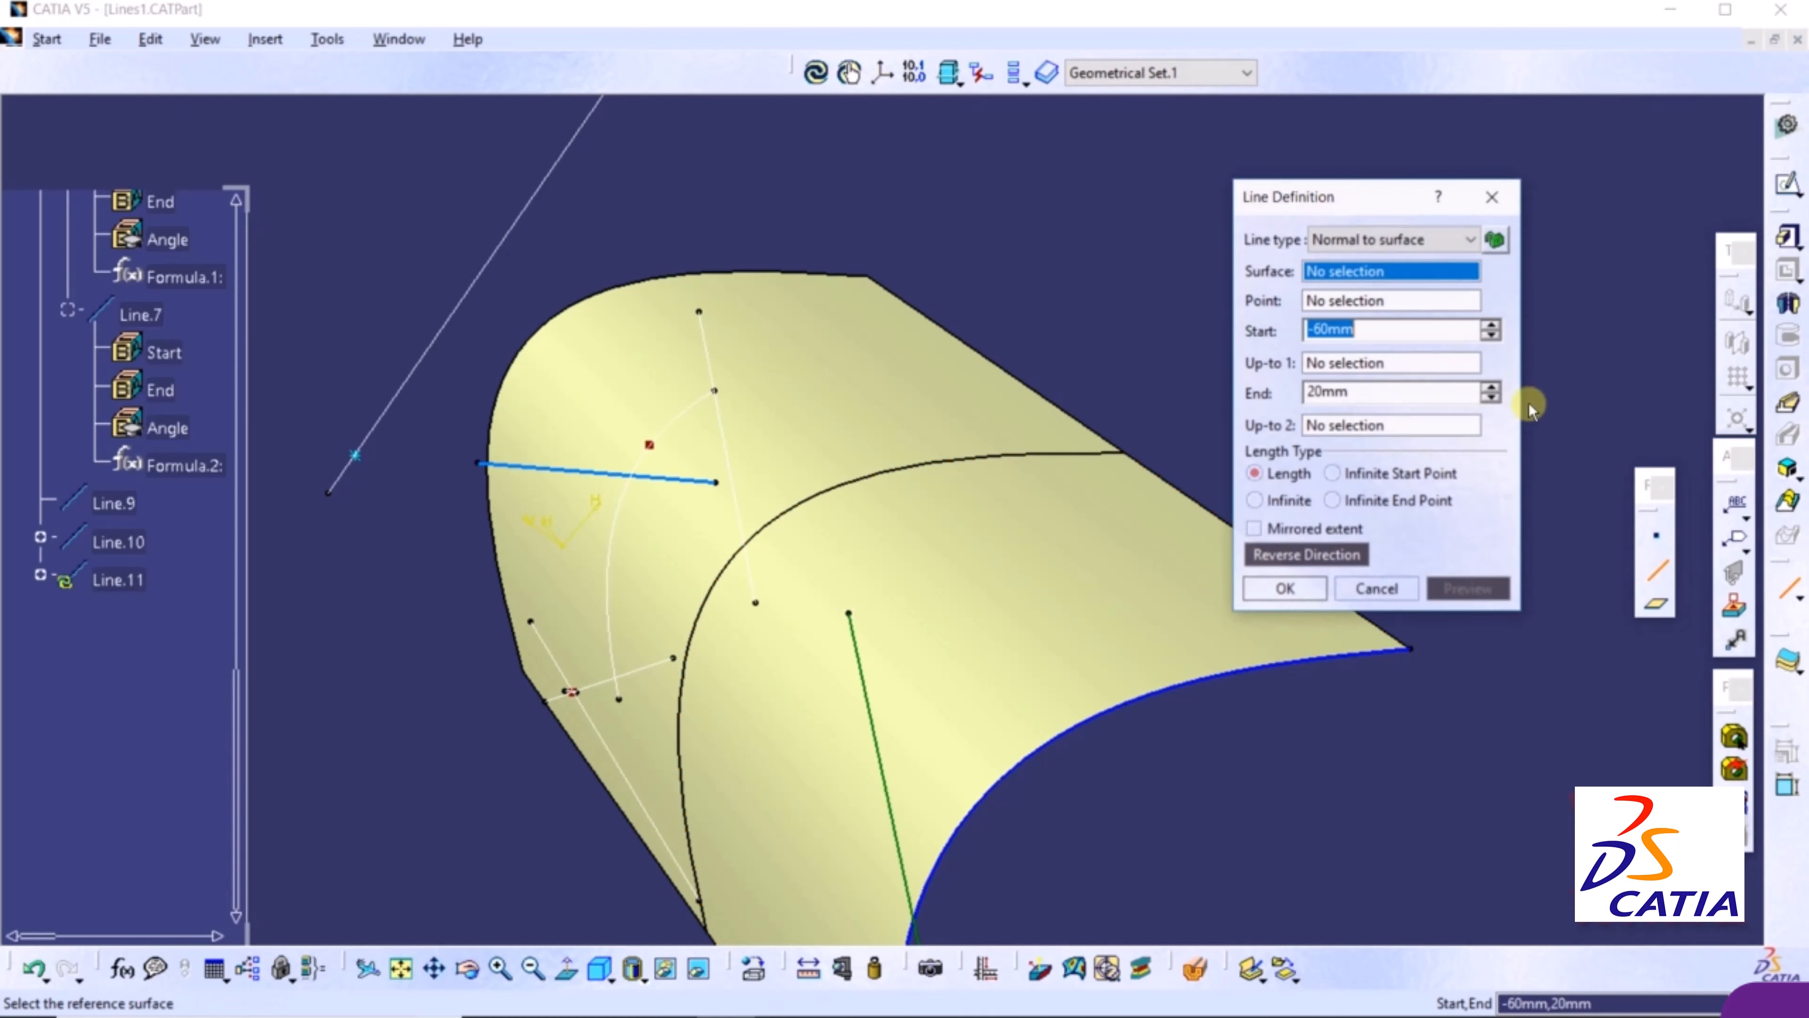
click(1327, 240)
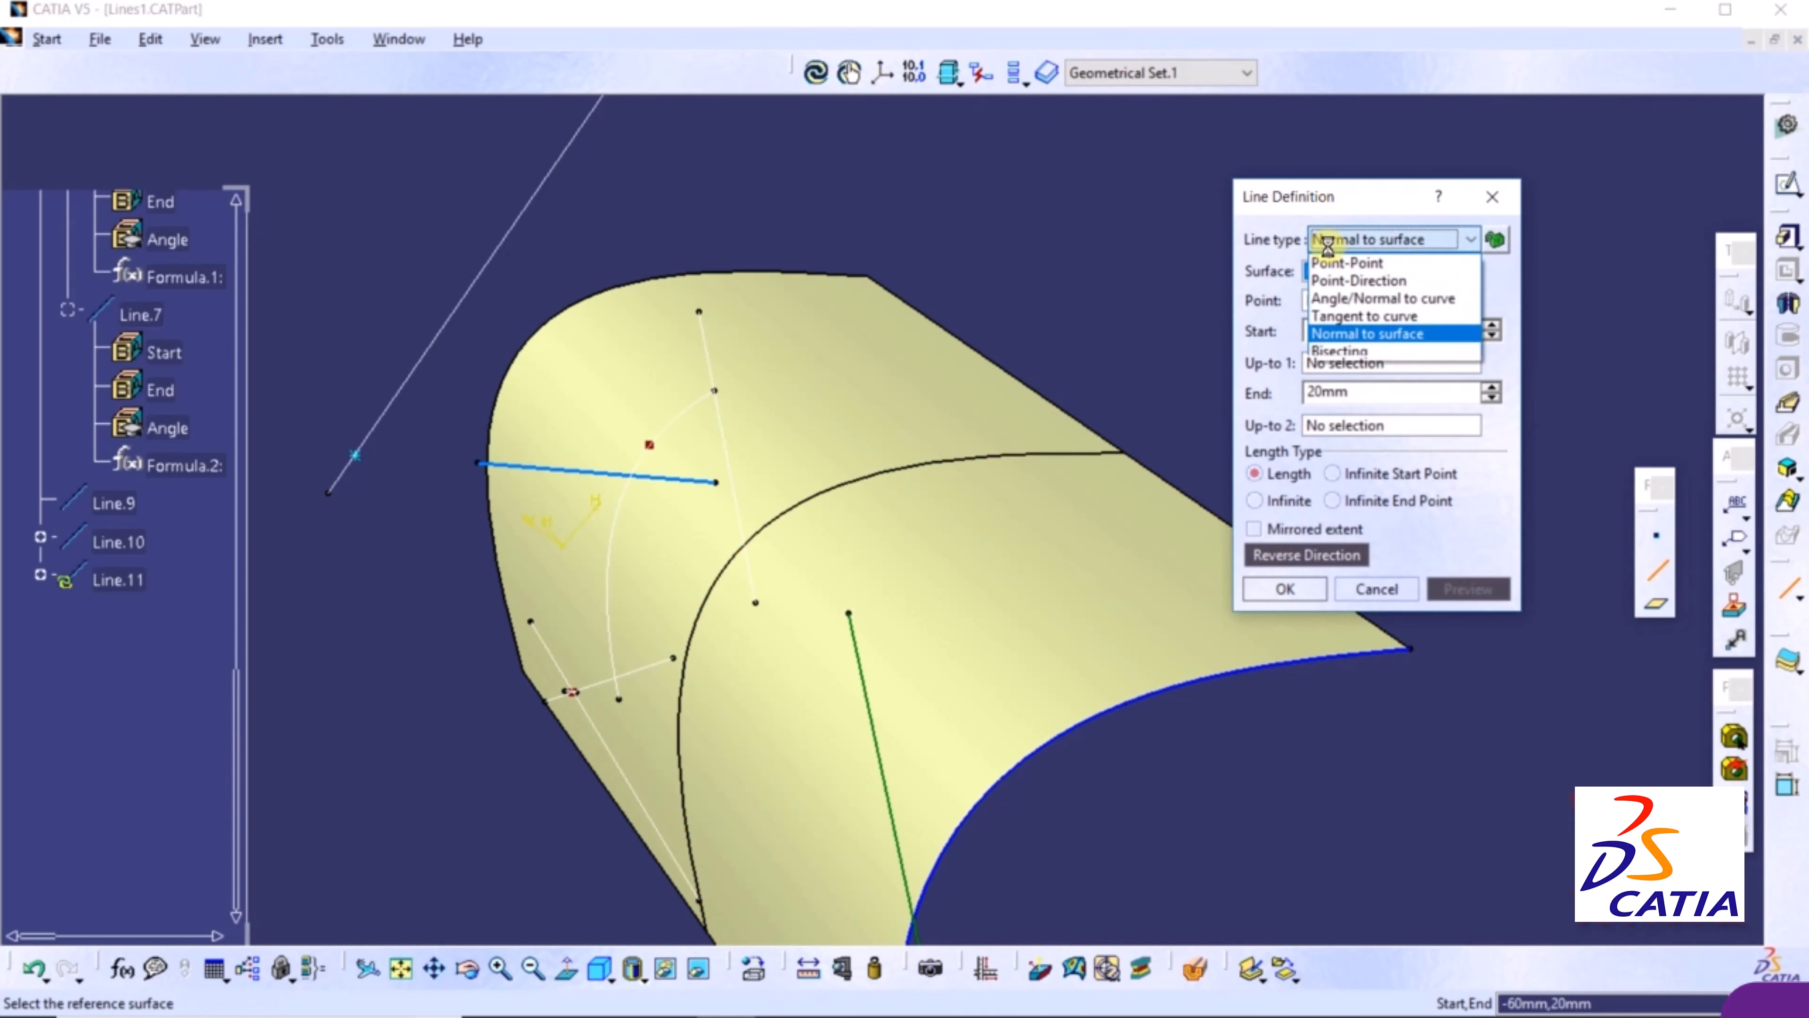
click(1342, 352)
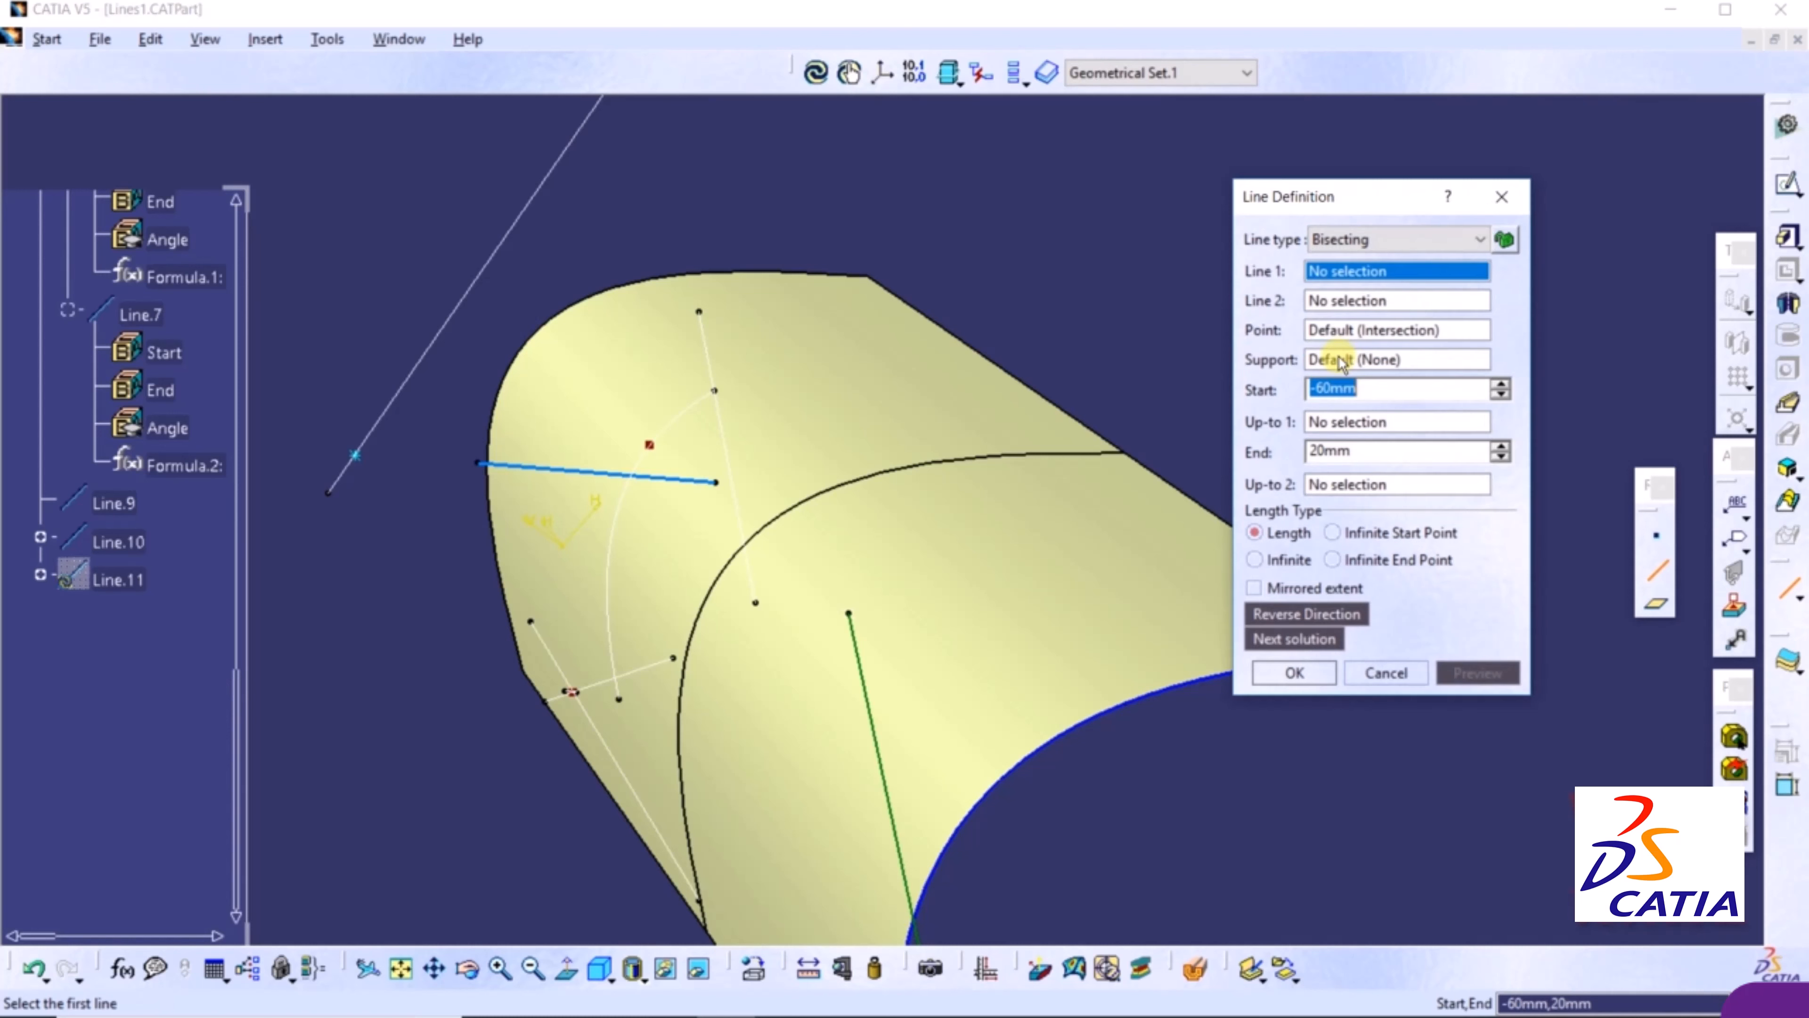
middle_drag(658, 386, 667, 613)
click(657, 379)
middle_drag(1208, 690, 769, 670)
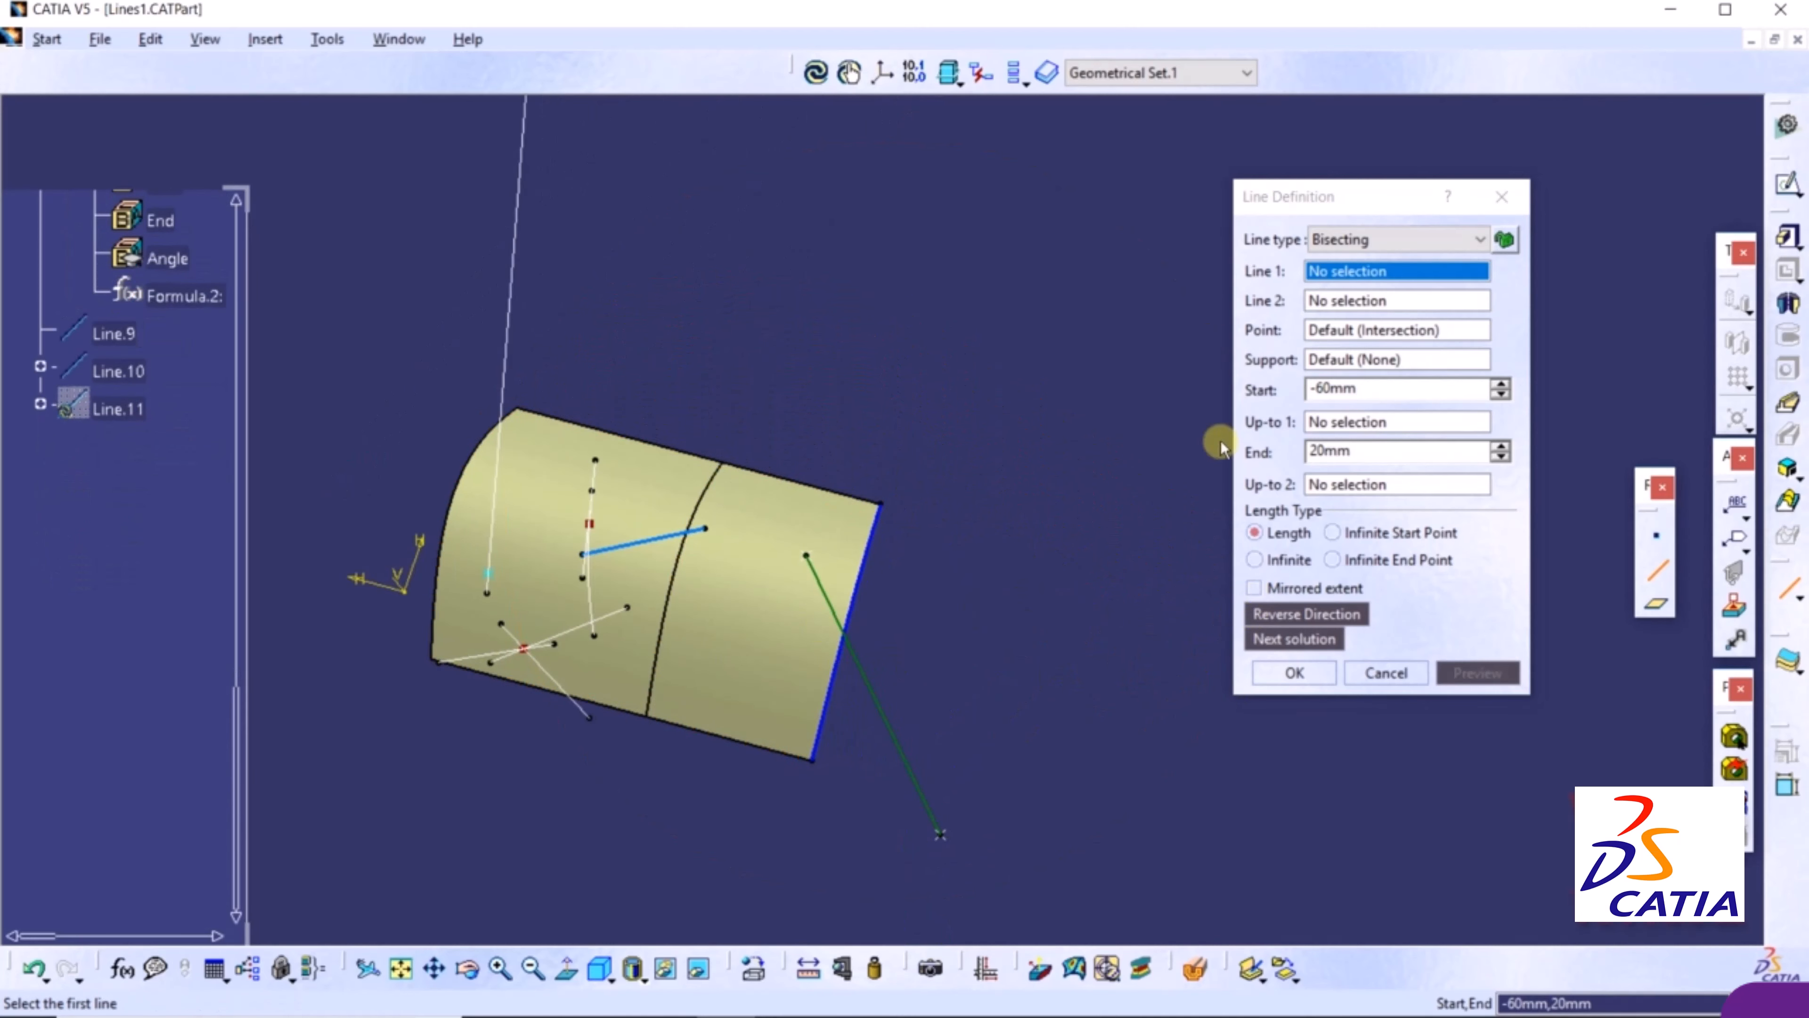
click(1356, 240)
click(1348, 264)
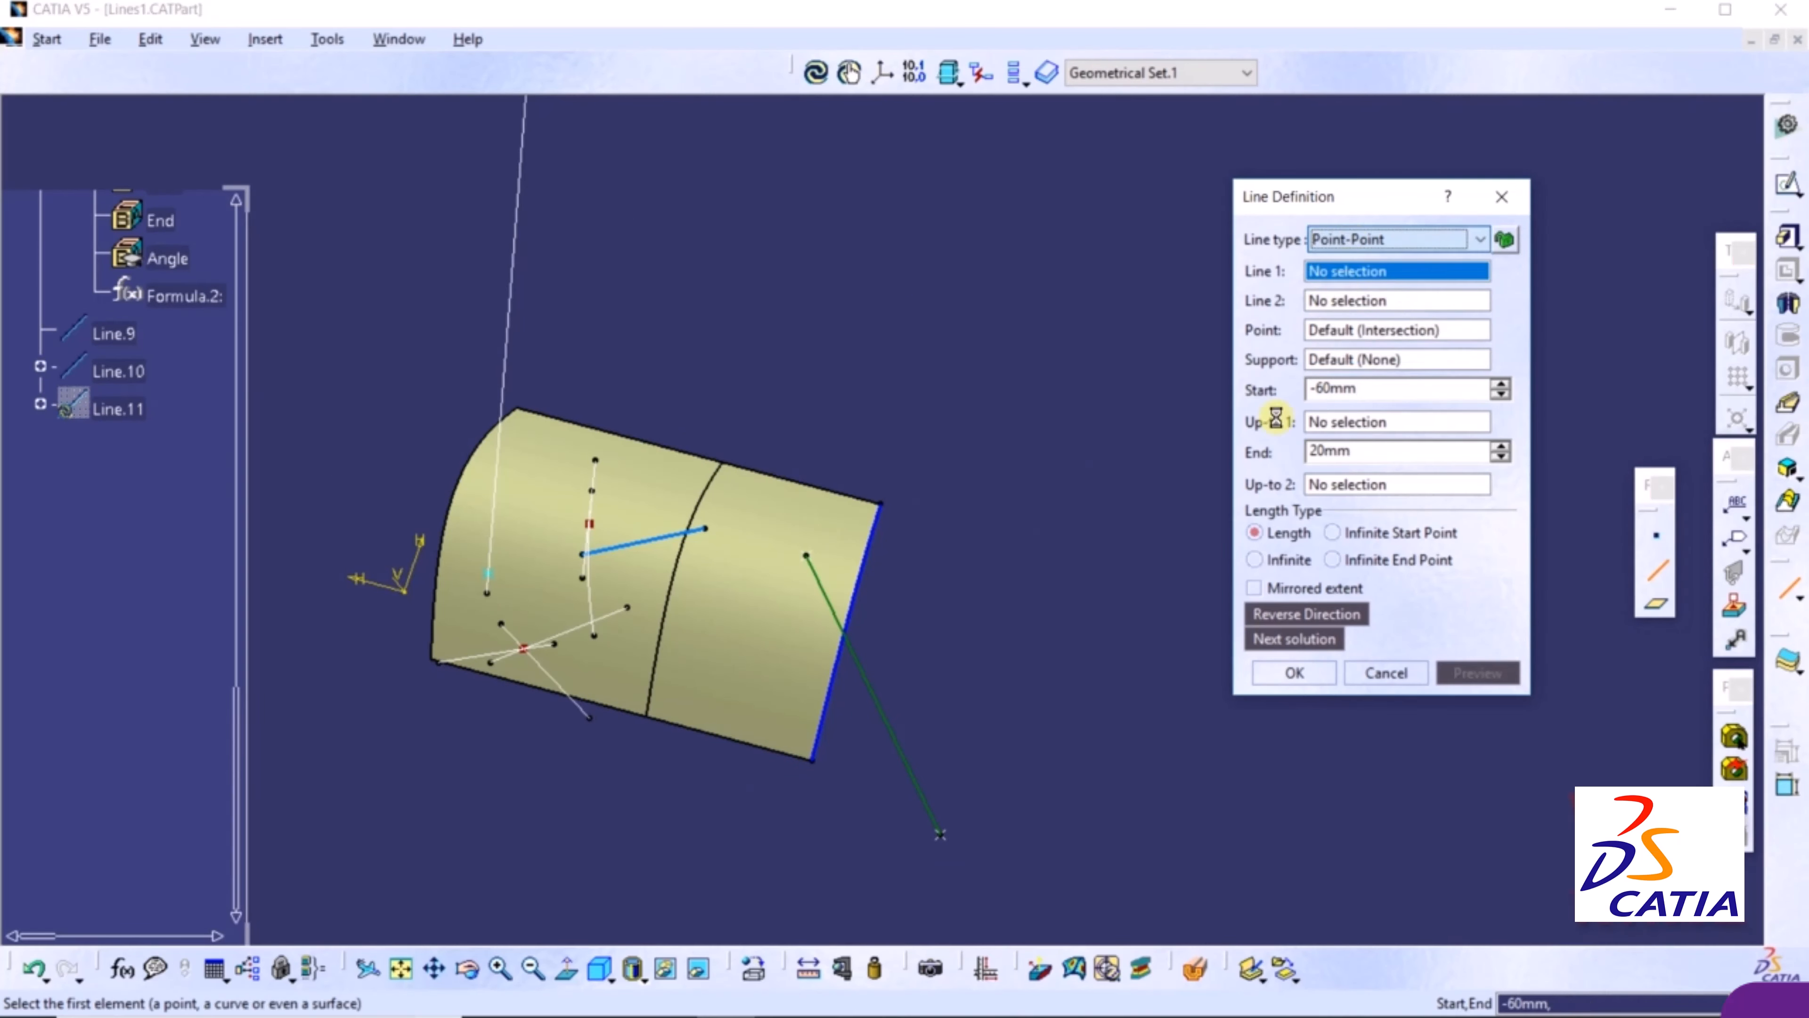
click(940, 837)
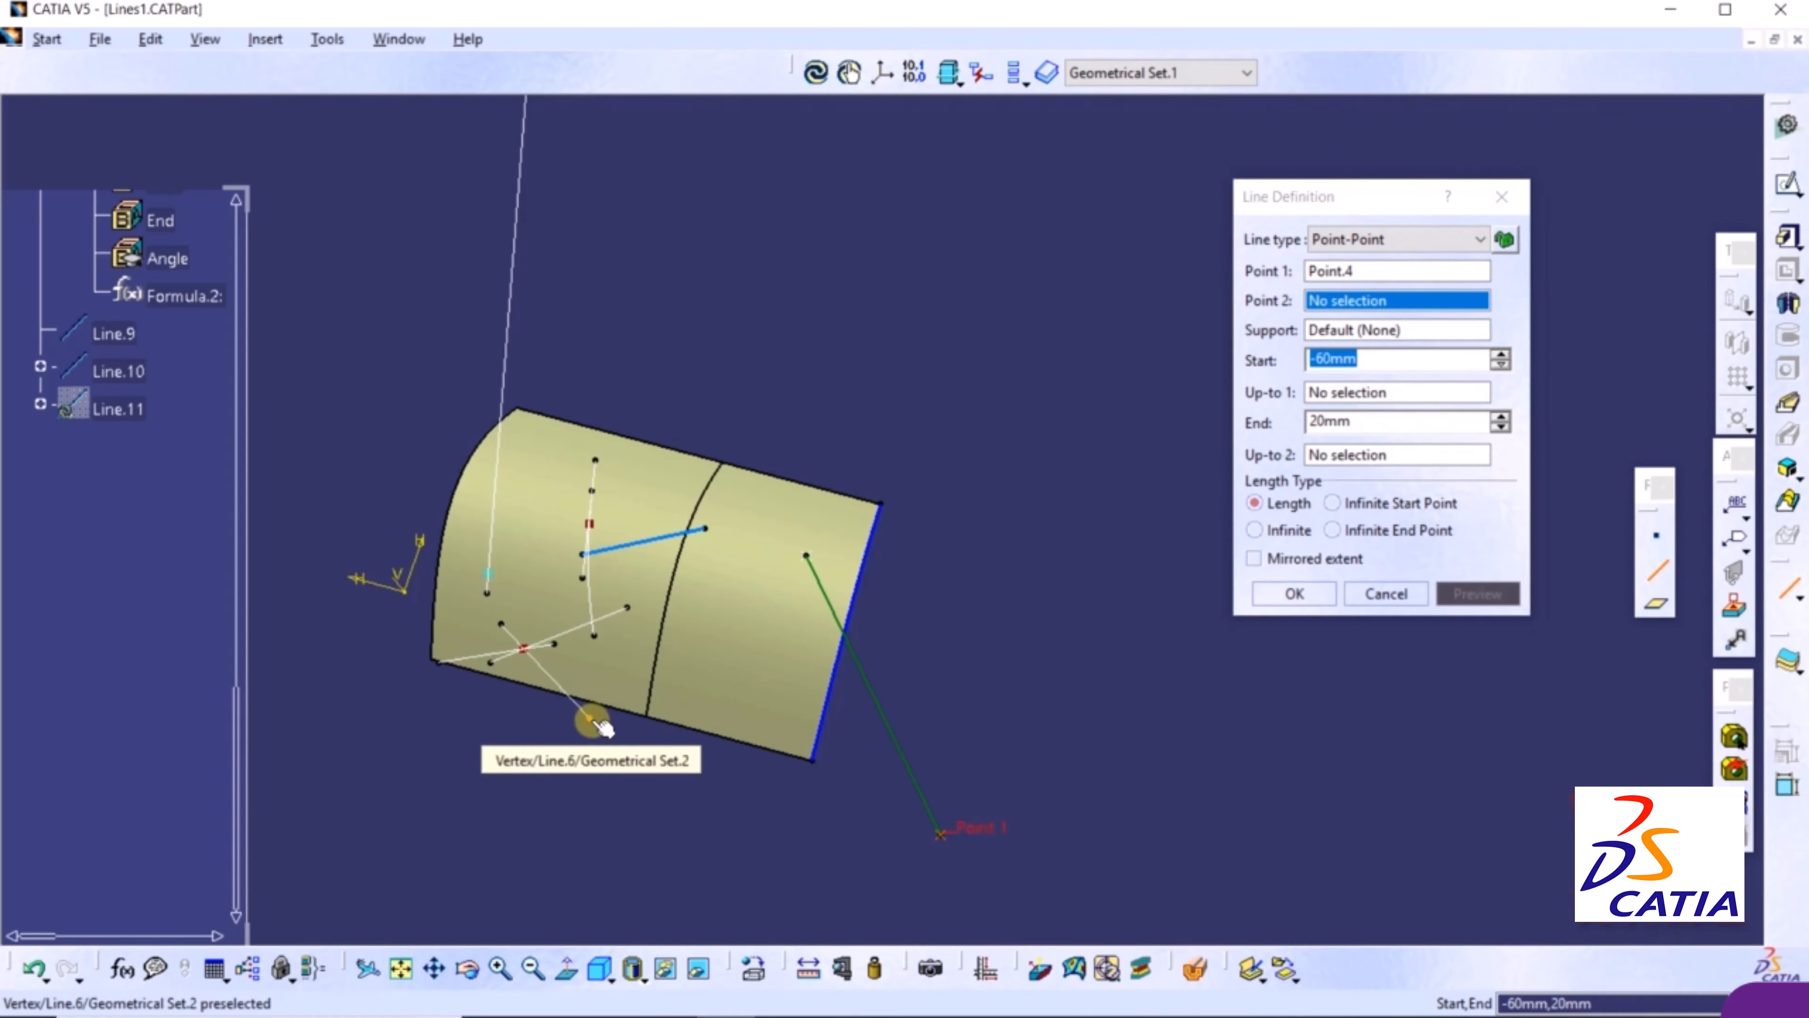
click(597, 721)
middle_drag(999, 633, 1087, 445)
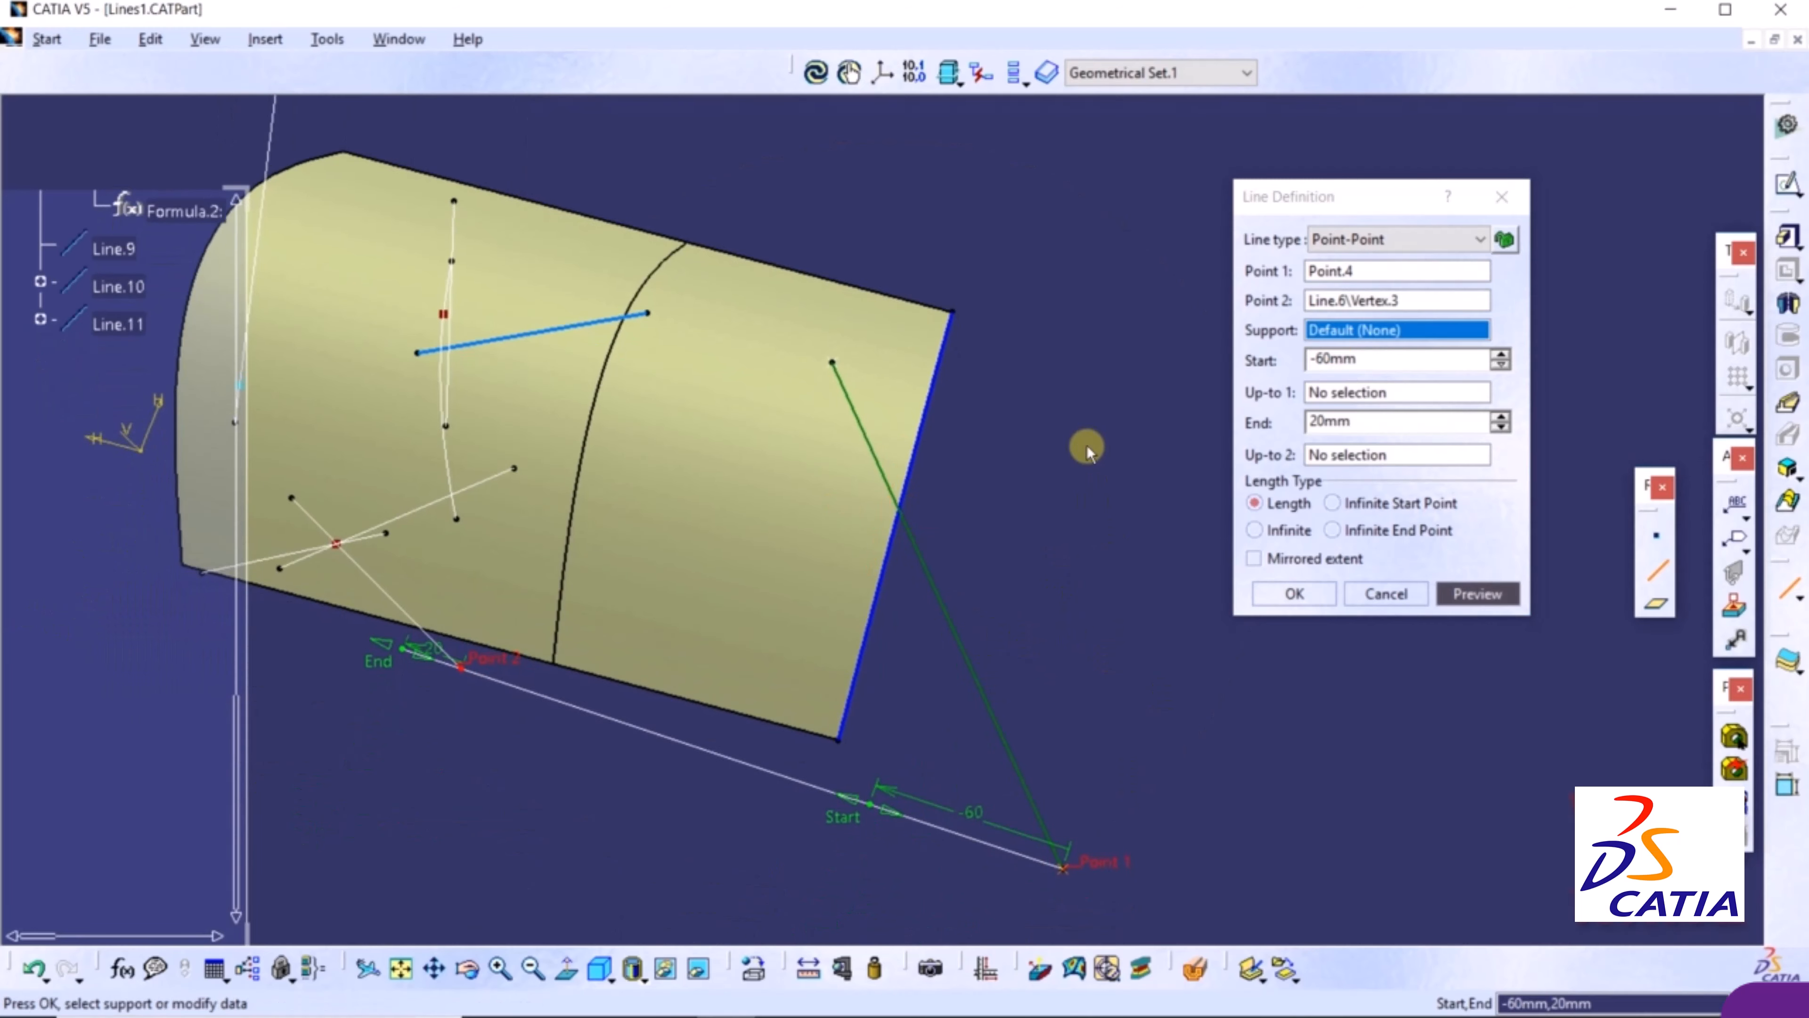
click(1294, 594)
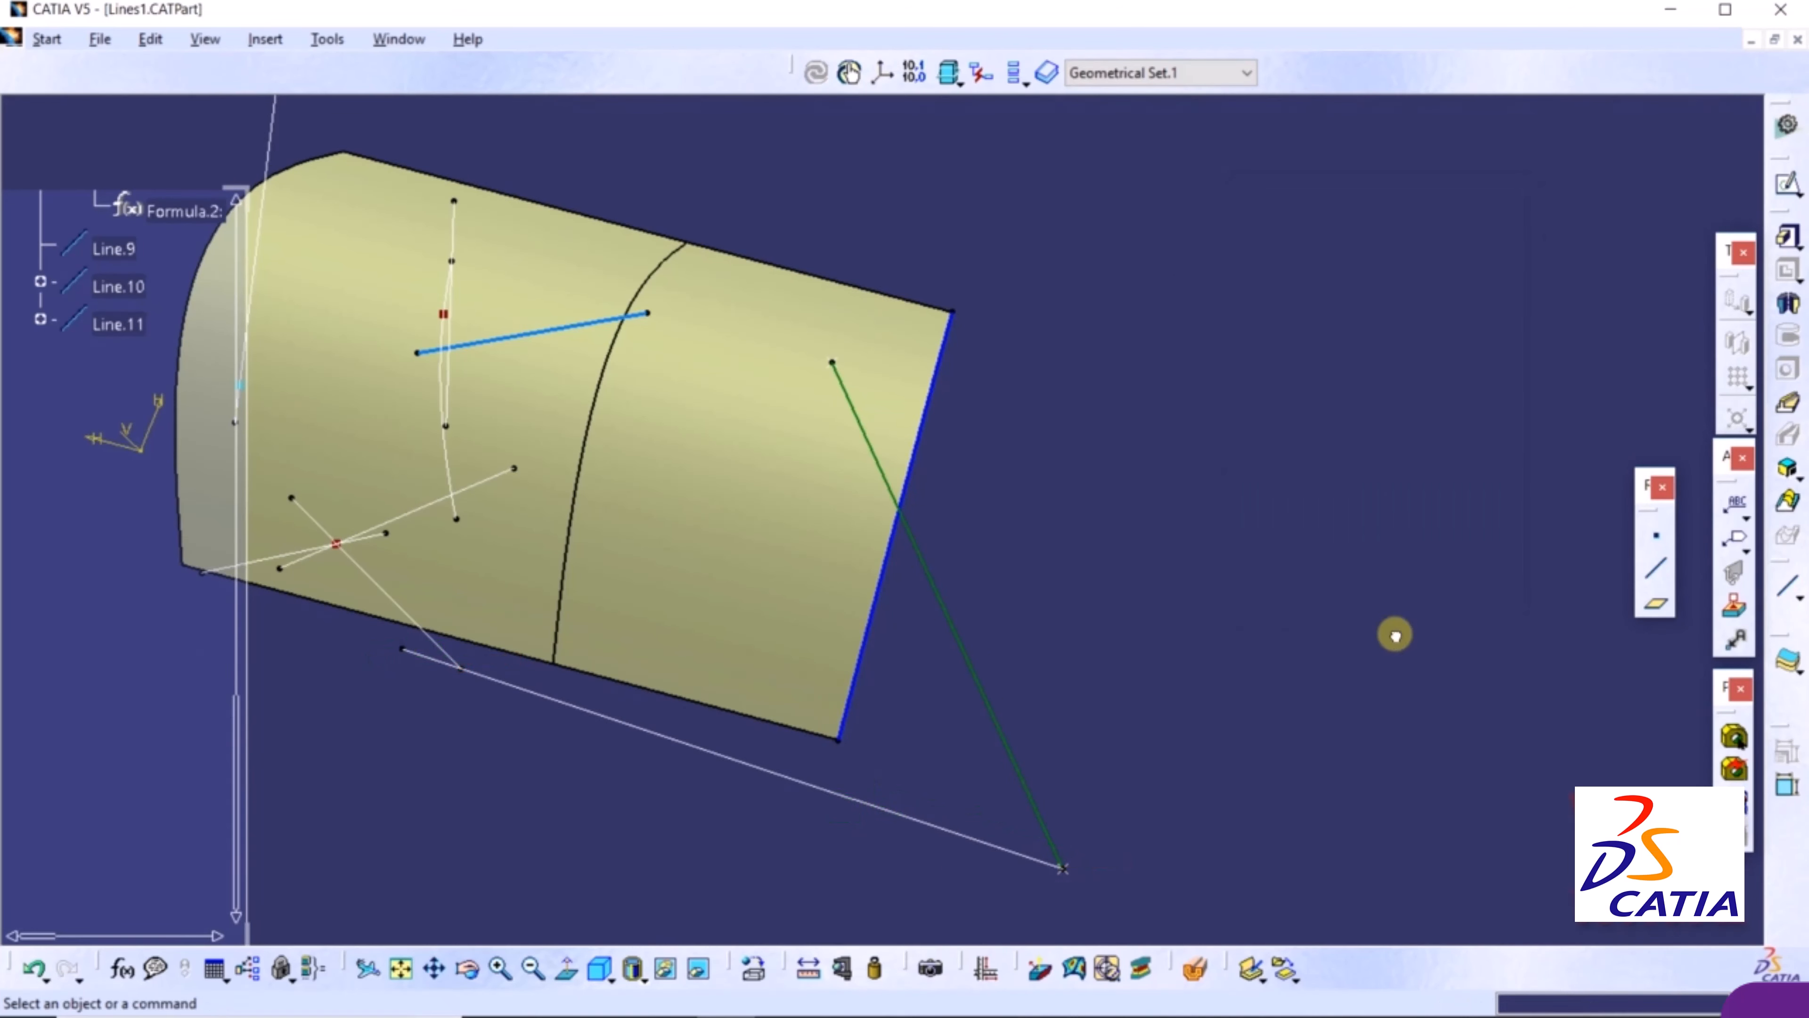
Set up a Bisecting line with Line.2 as Line 1 and Line.11 as Line 2
click(1655, 577)
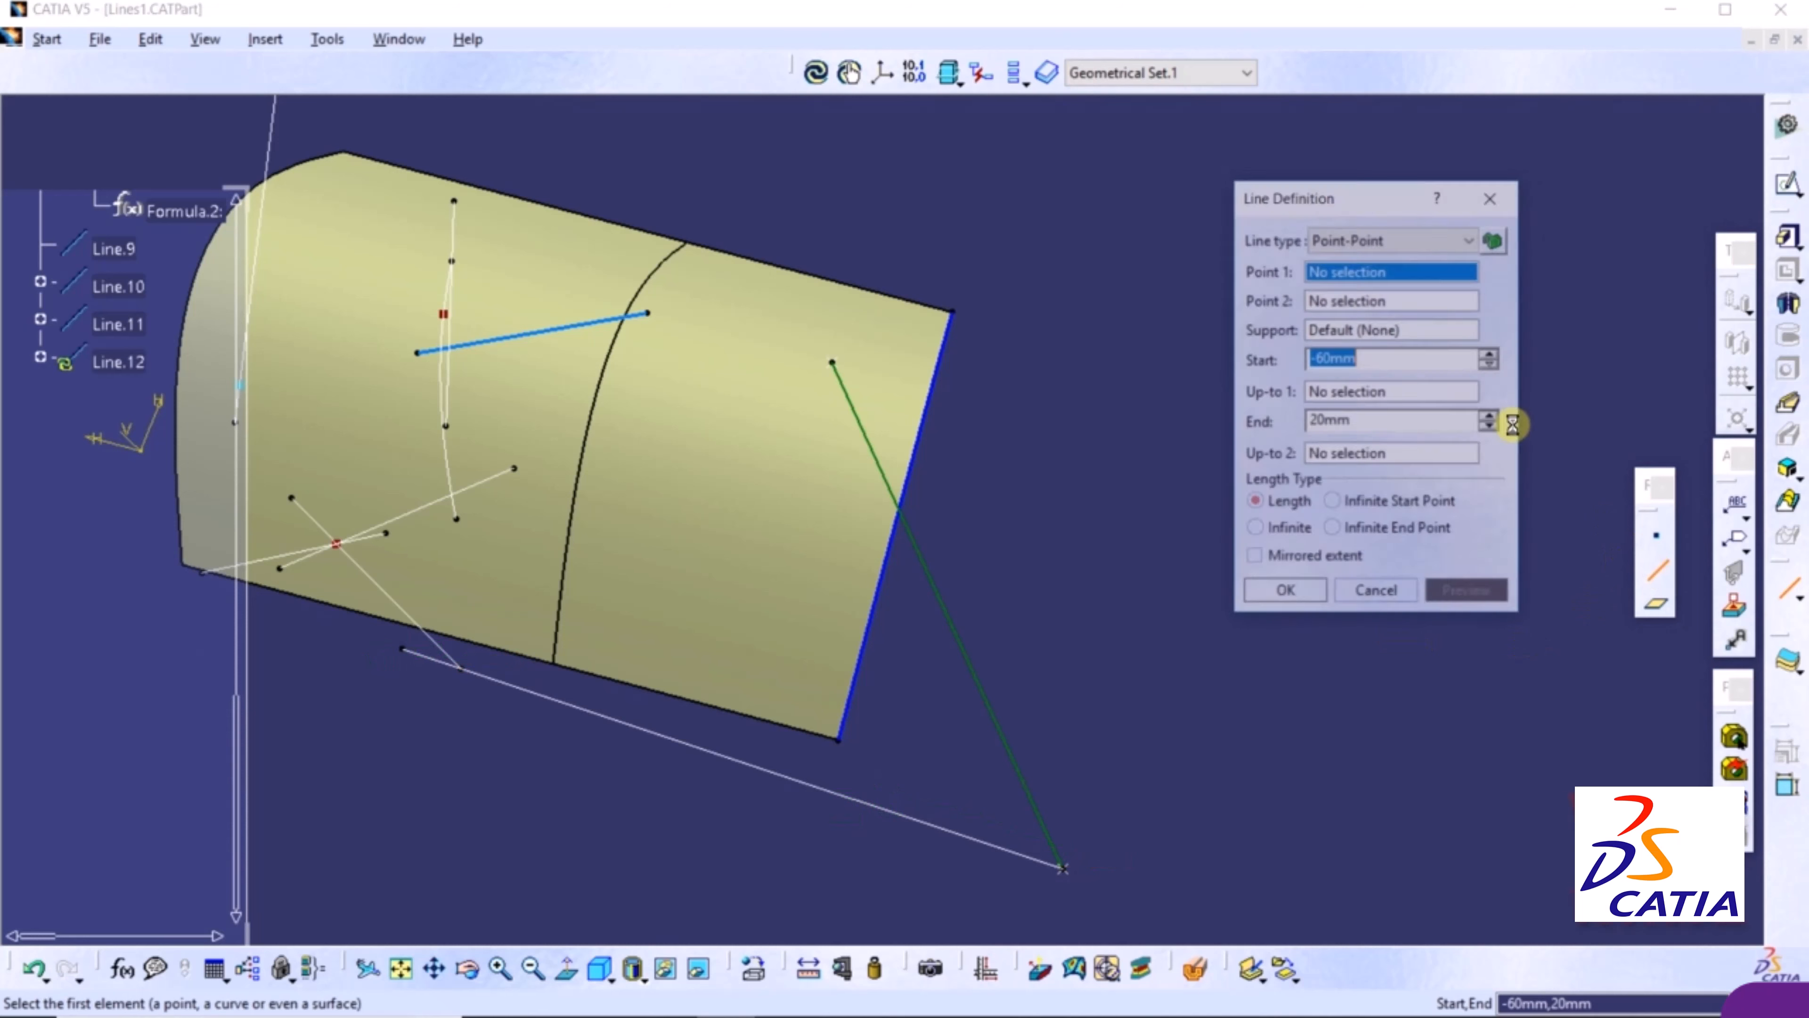
click(1333, 239)
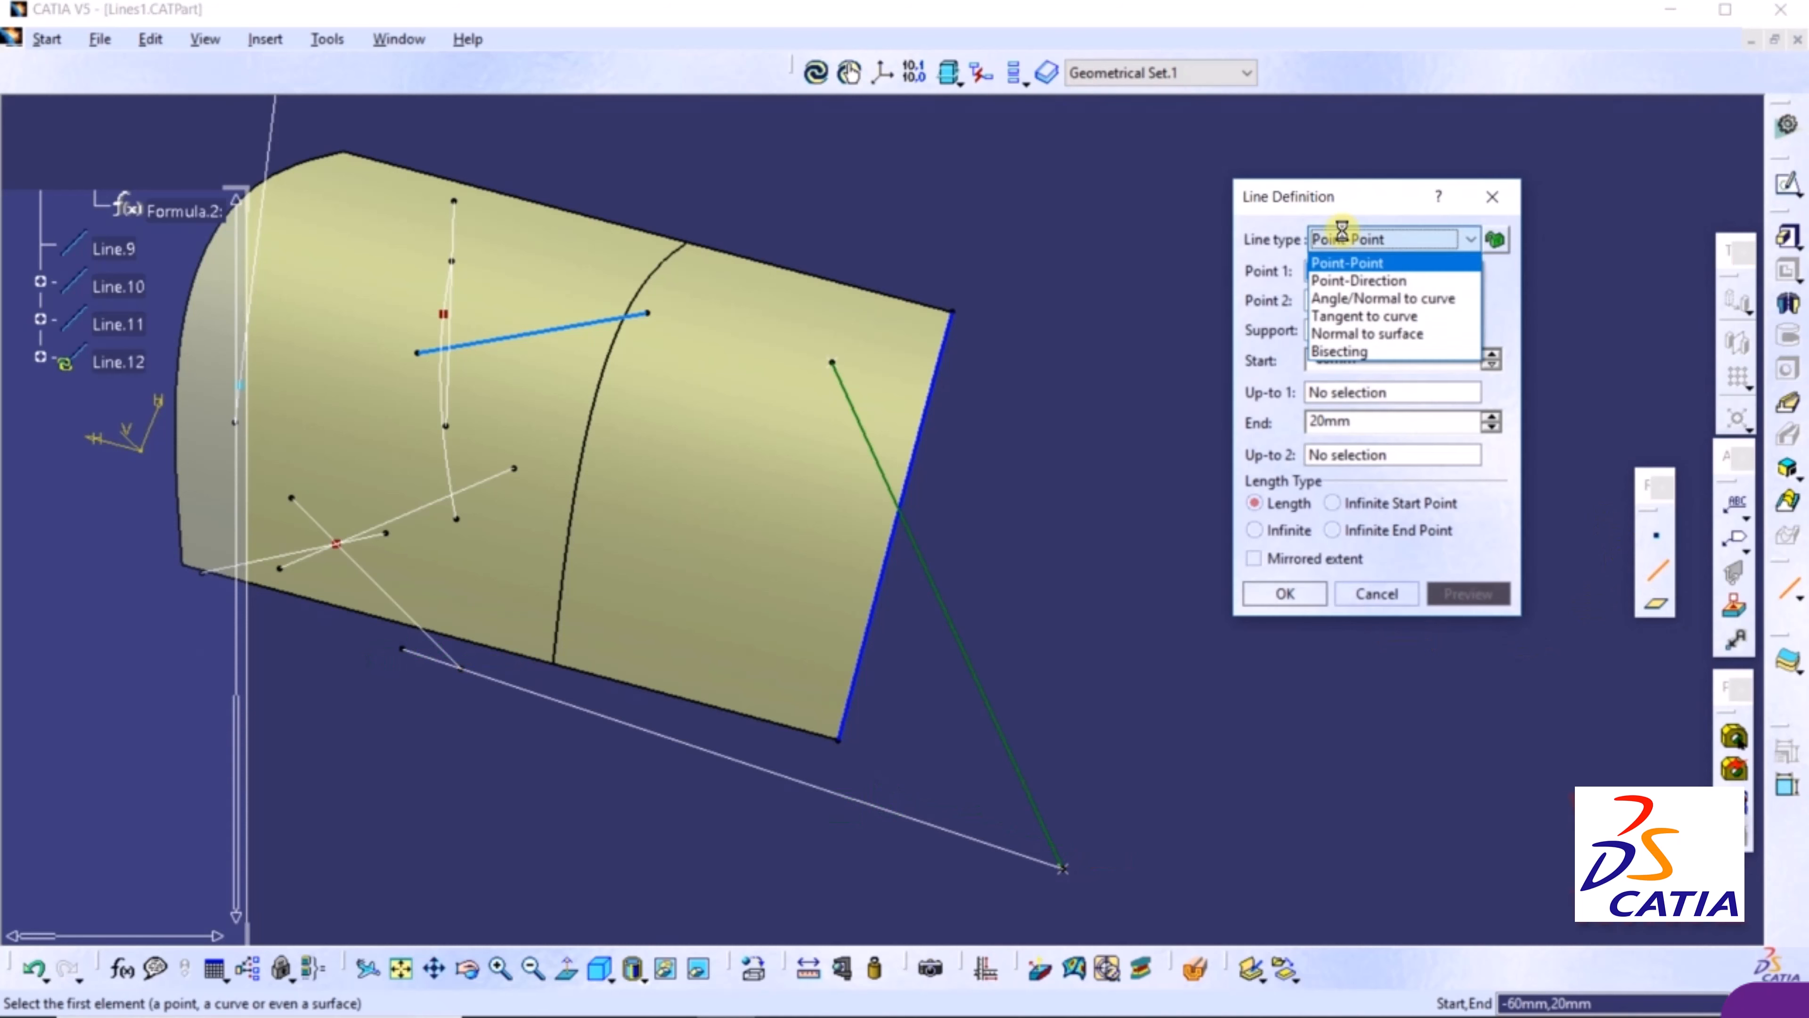
click(1350, 363)
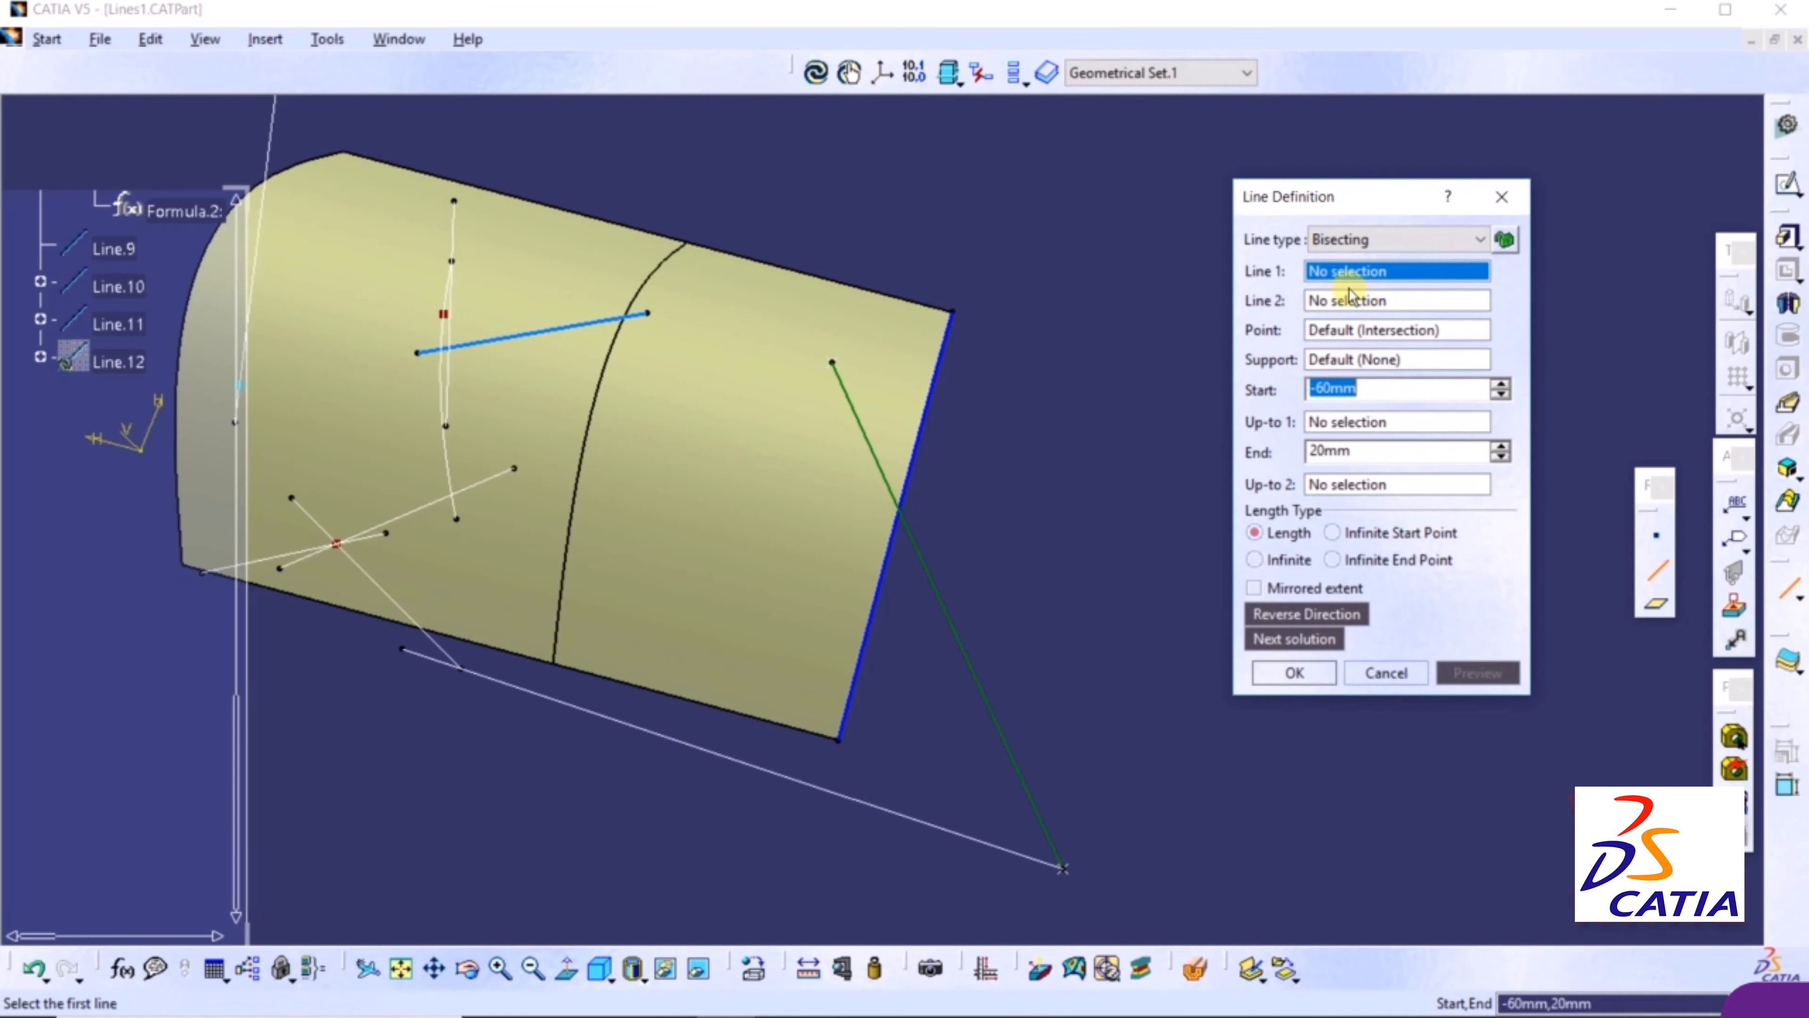
click(934, 596)
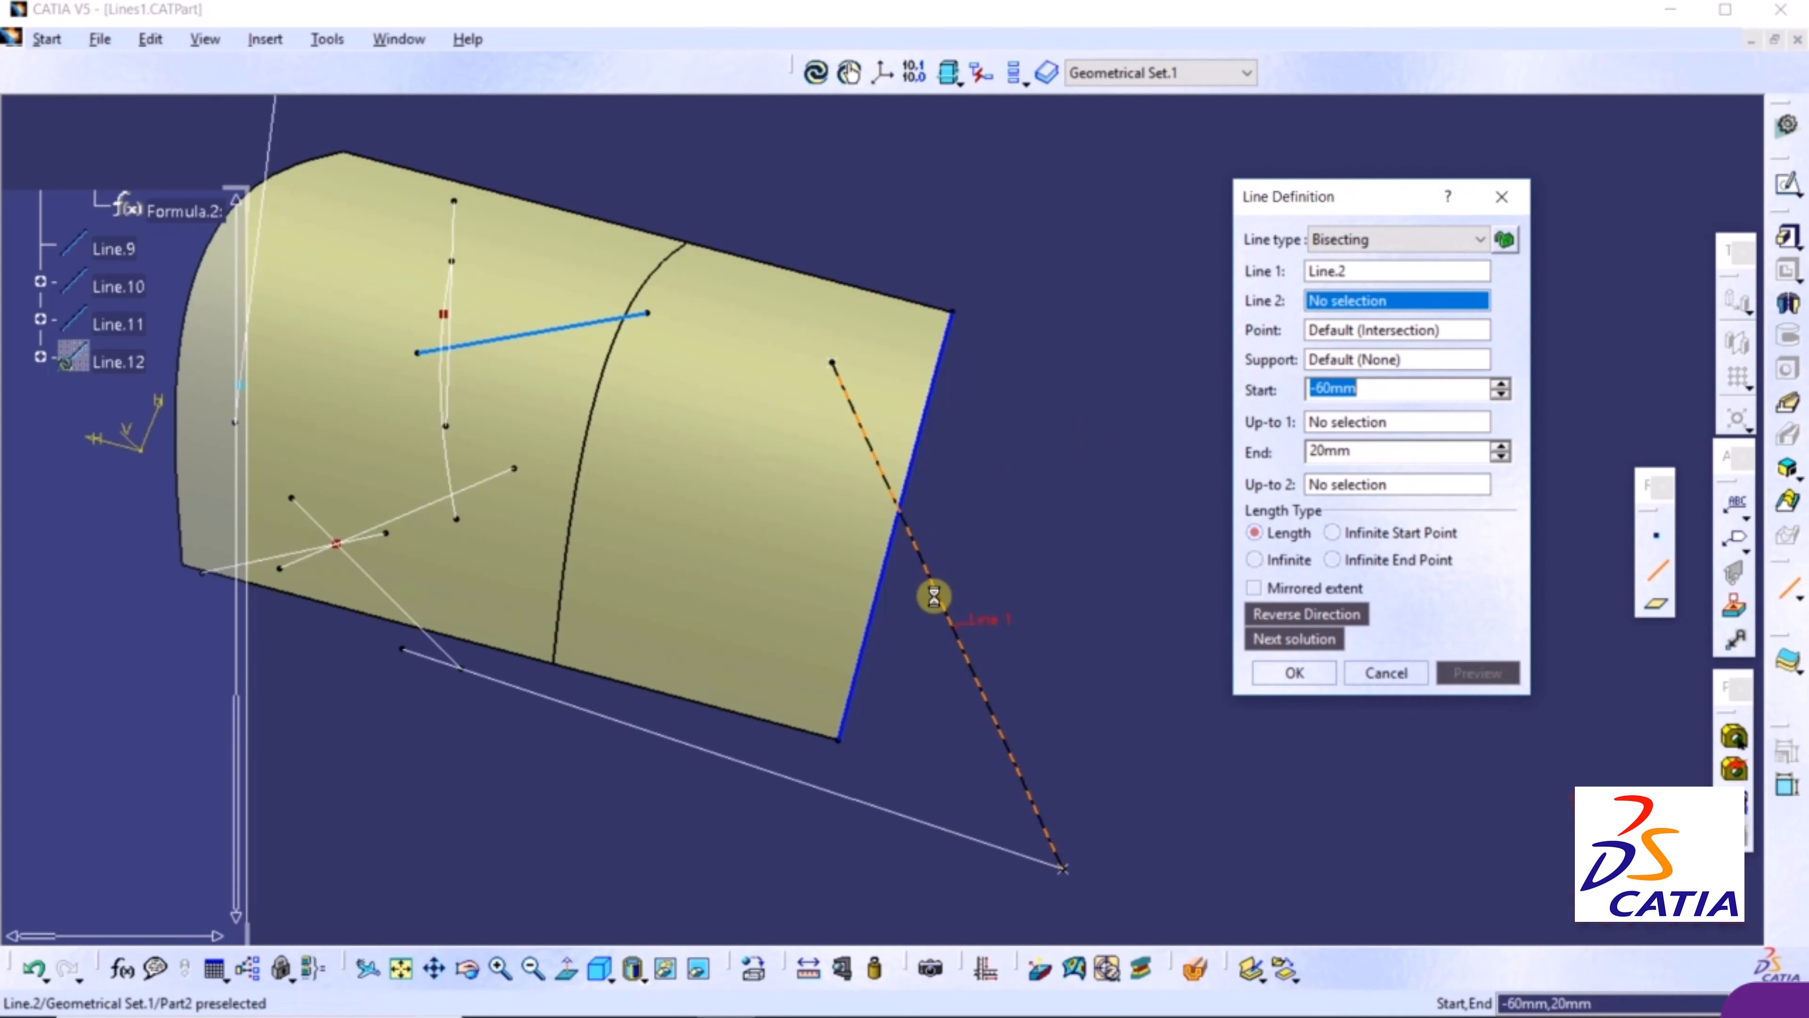
click(839, 791)
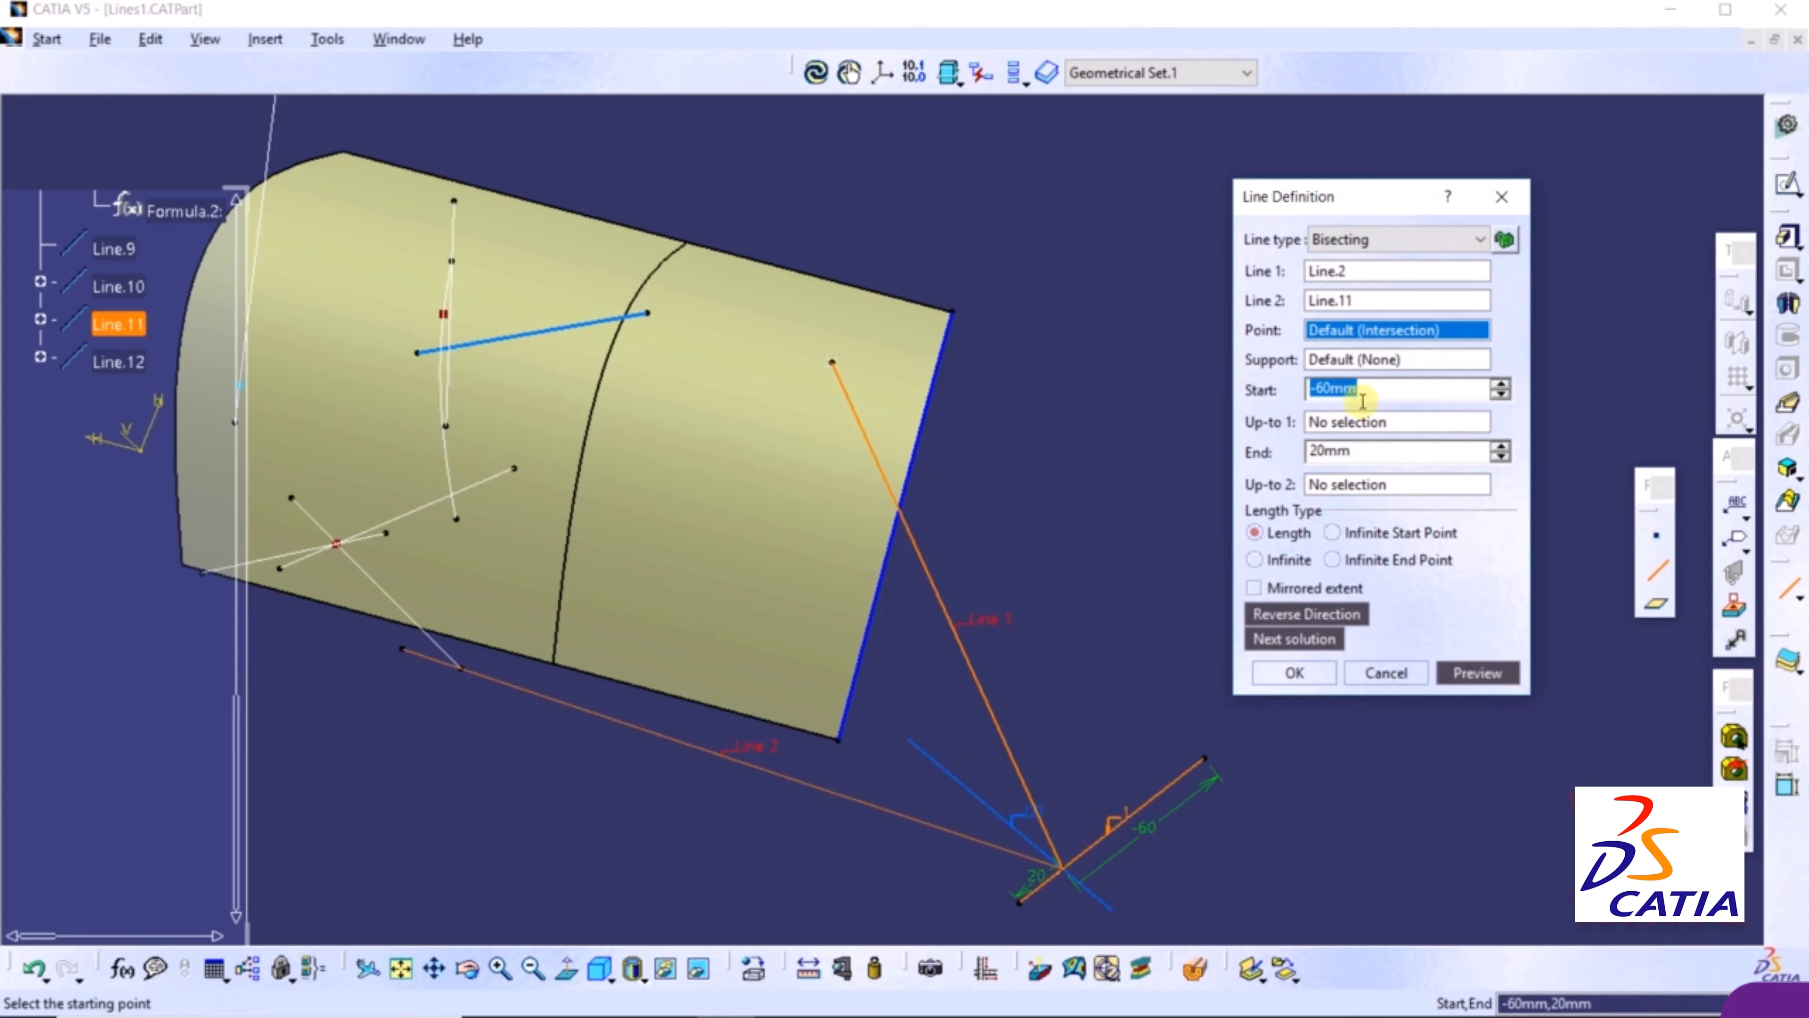
Set the bisecting line's start to 0 mm and its end to 50 mm
text(0)
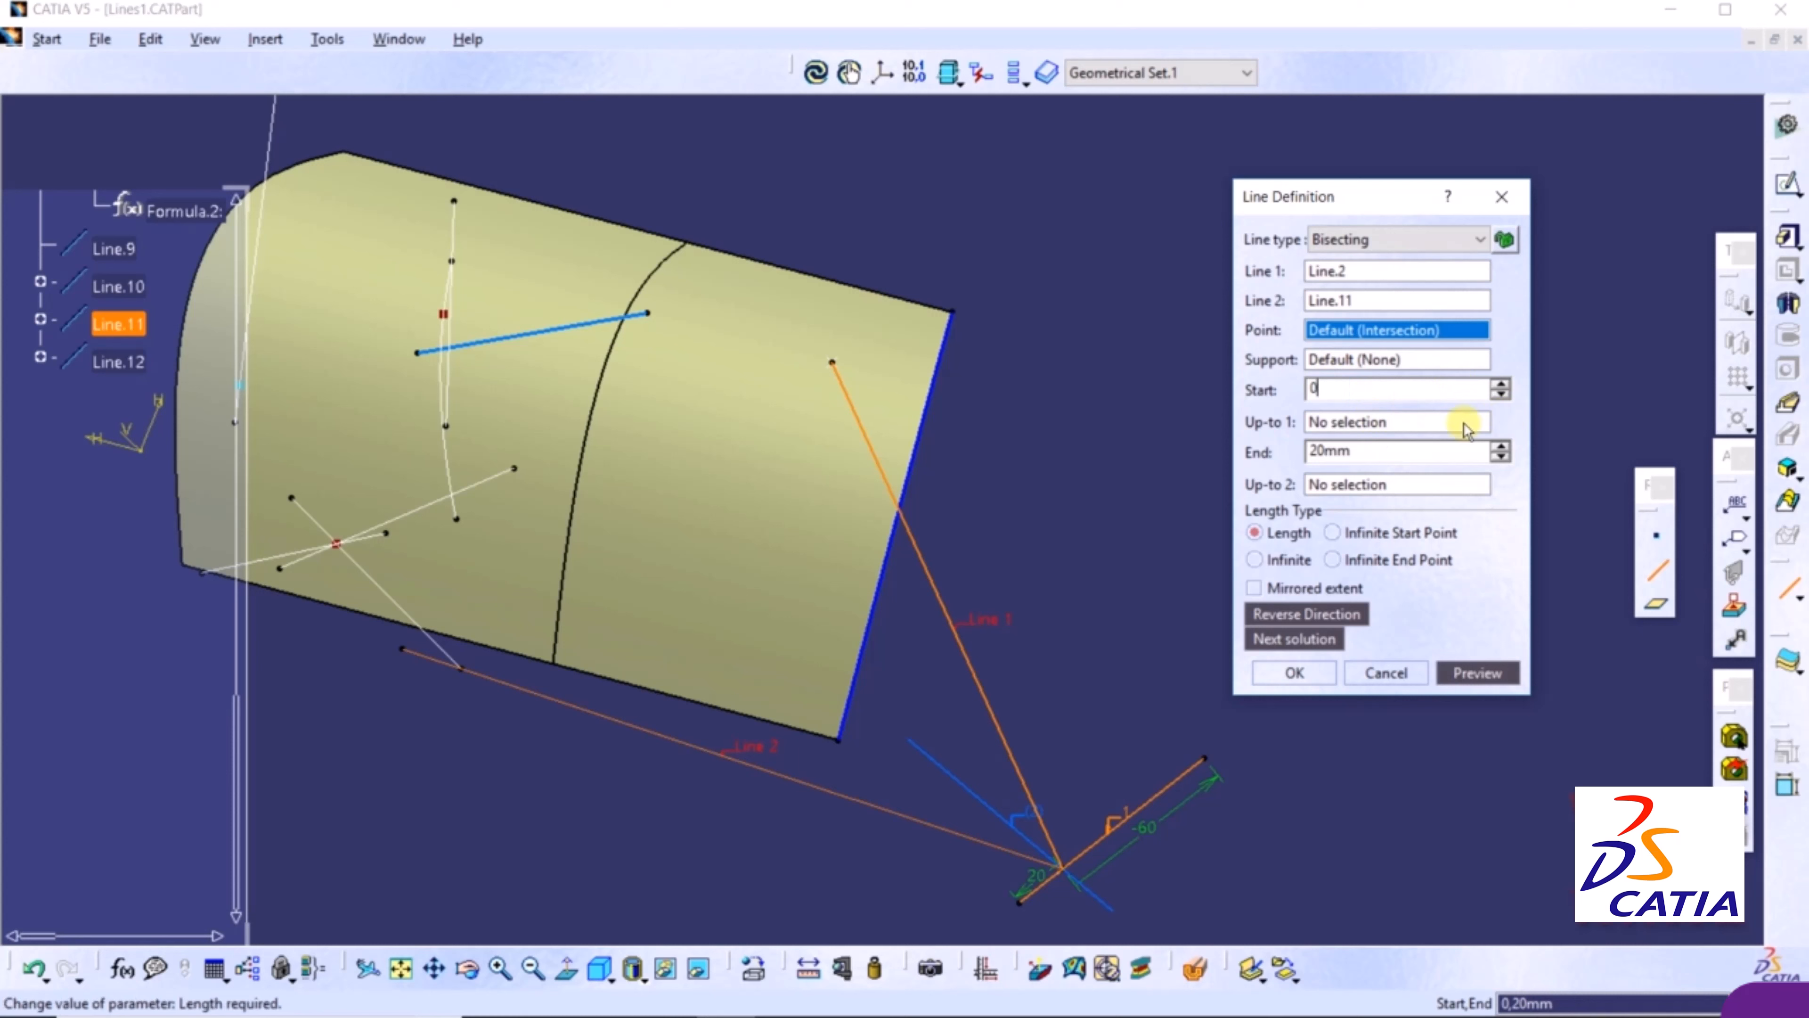
click(1400, 450)
double_click(1329, 450)
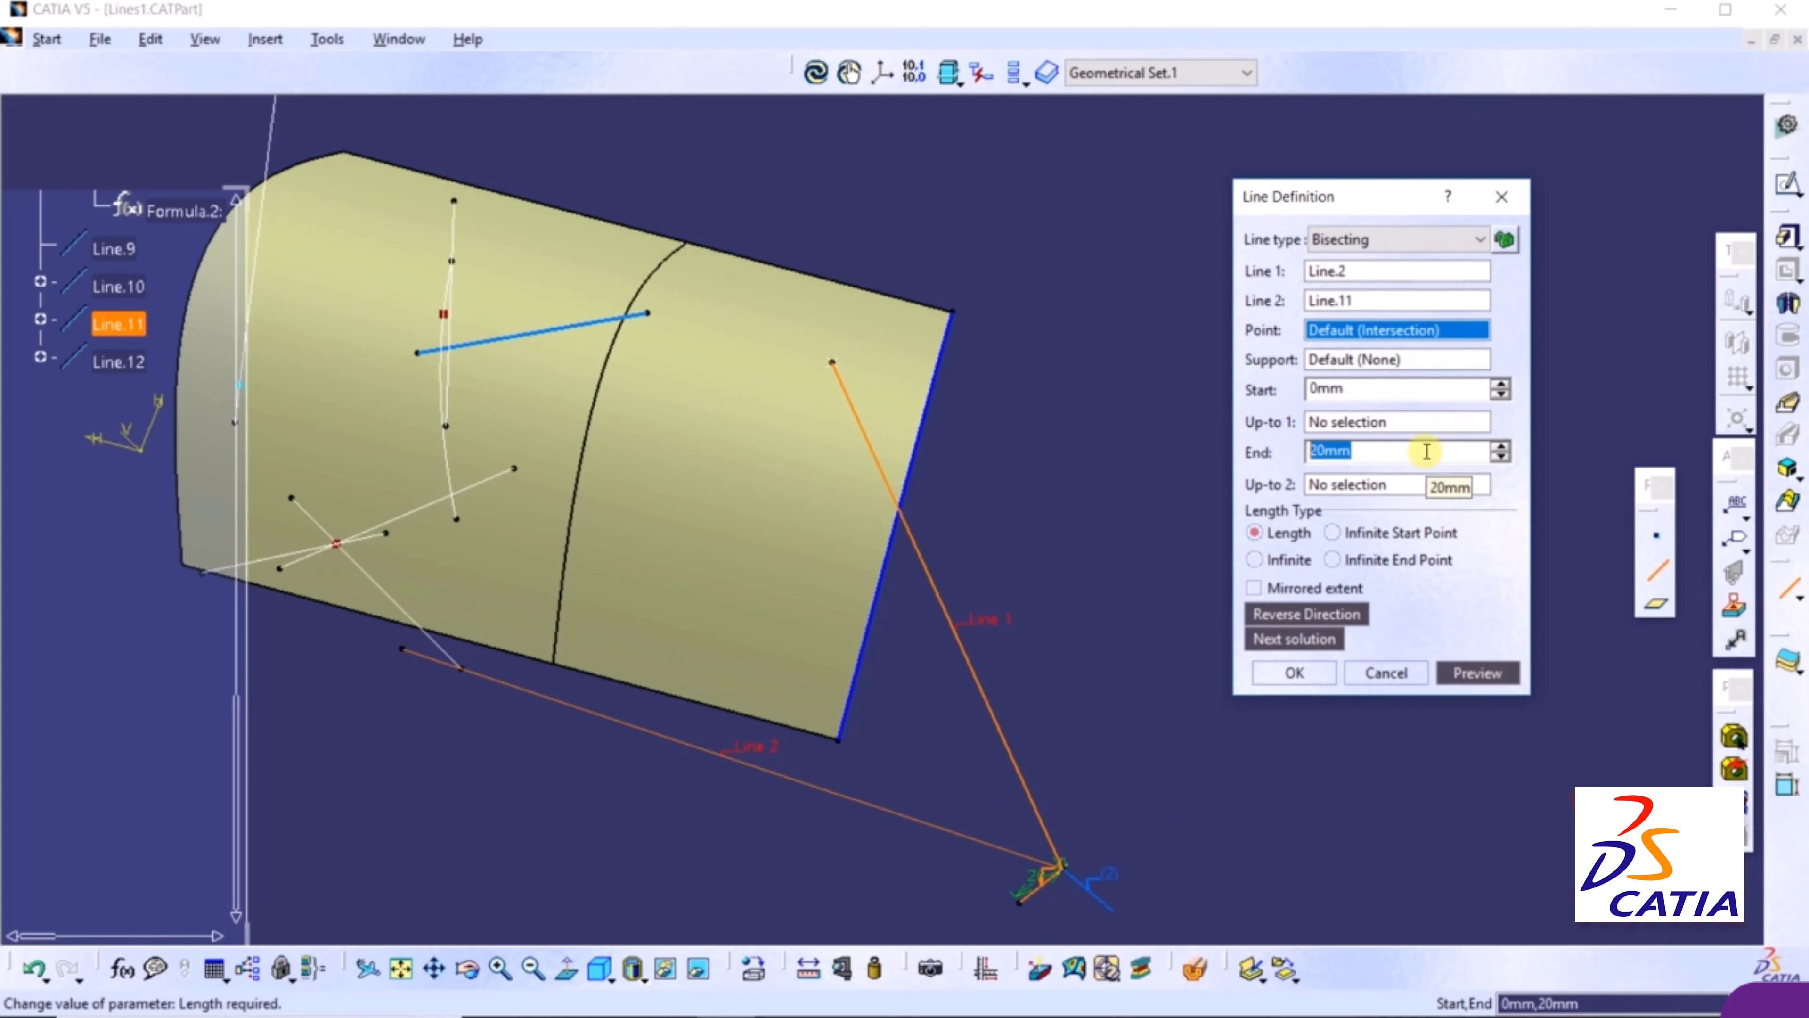
text(50)
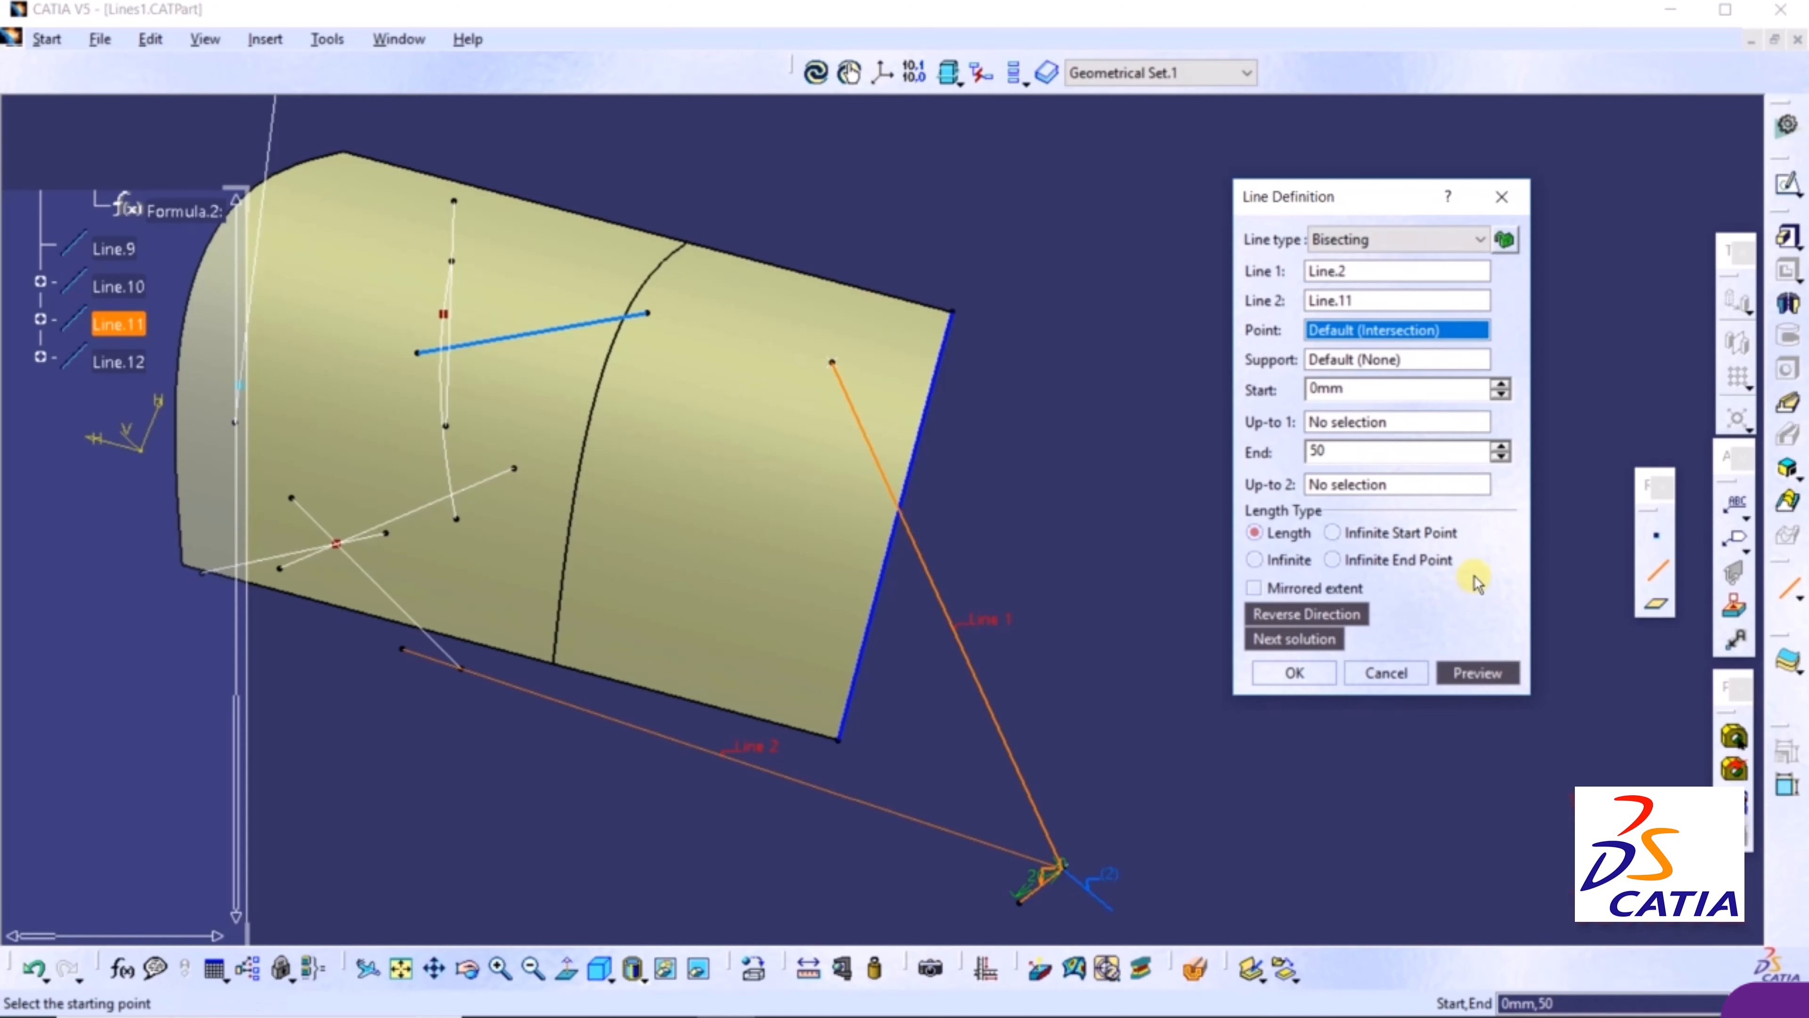
key(Return)
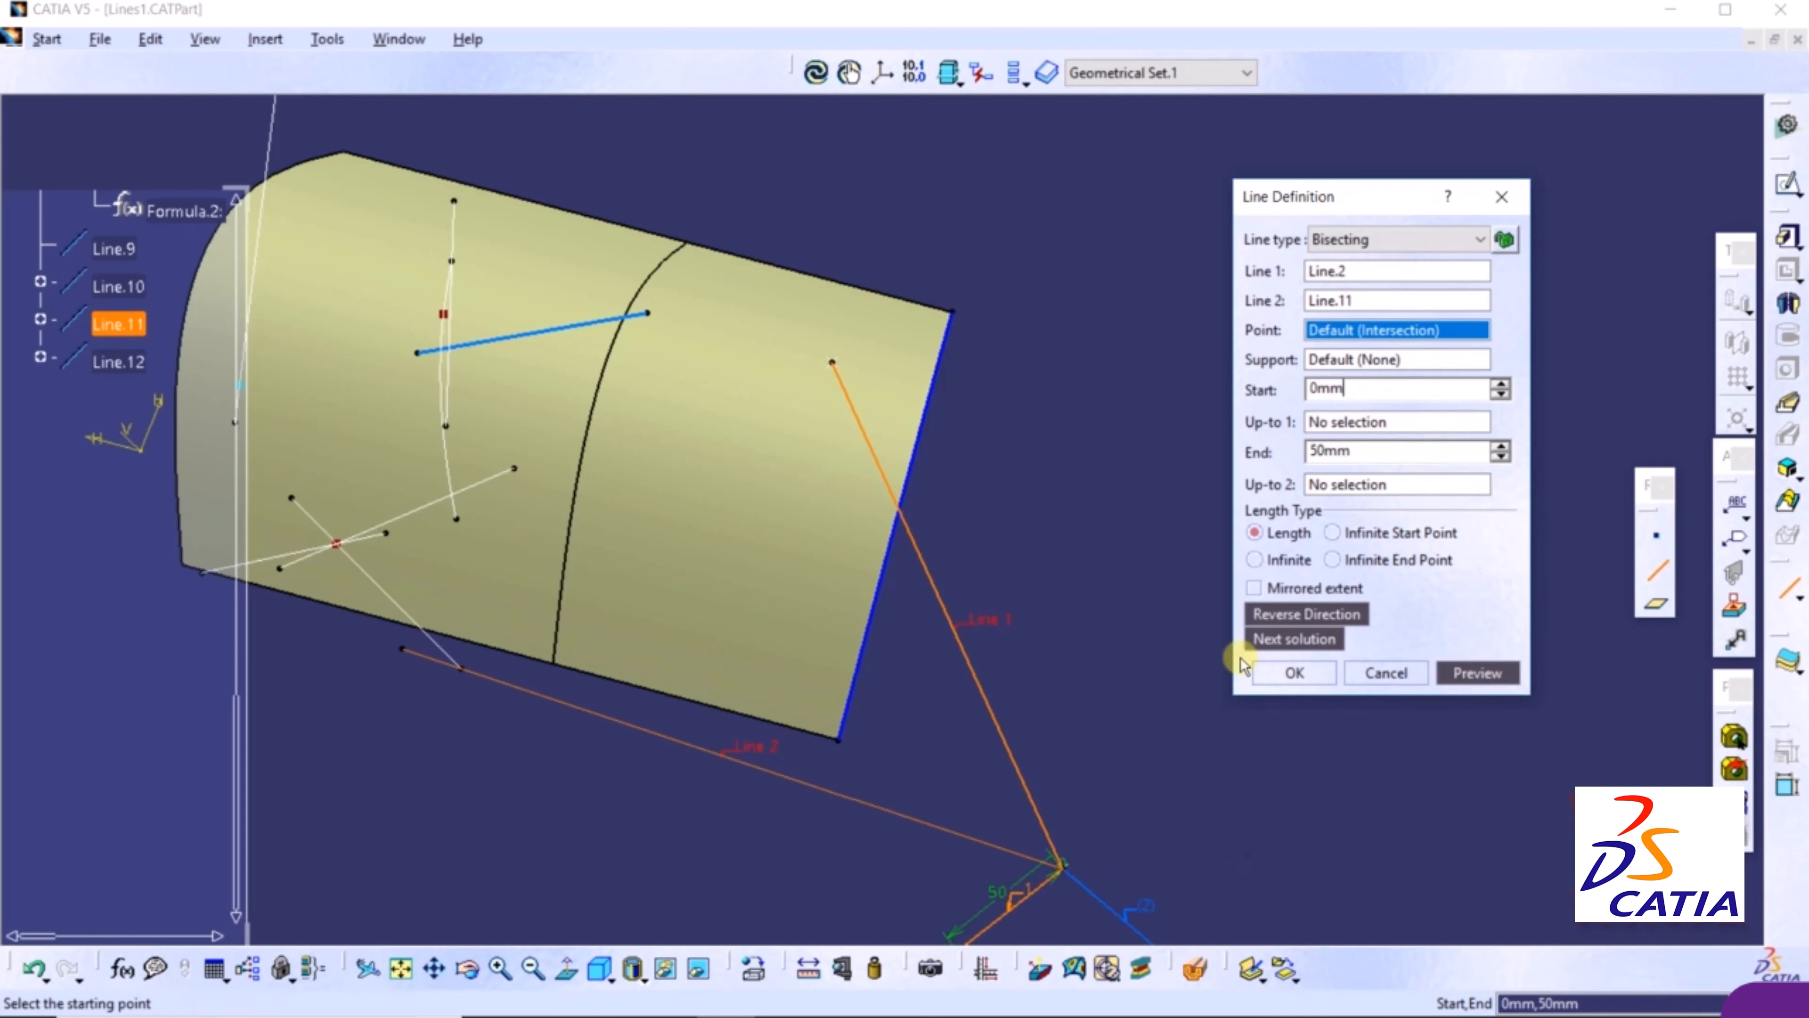
Set the bisecting line's end to -50 mm
click(1053, 550)
scroll(1054, 563, down, 1)
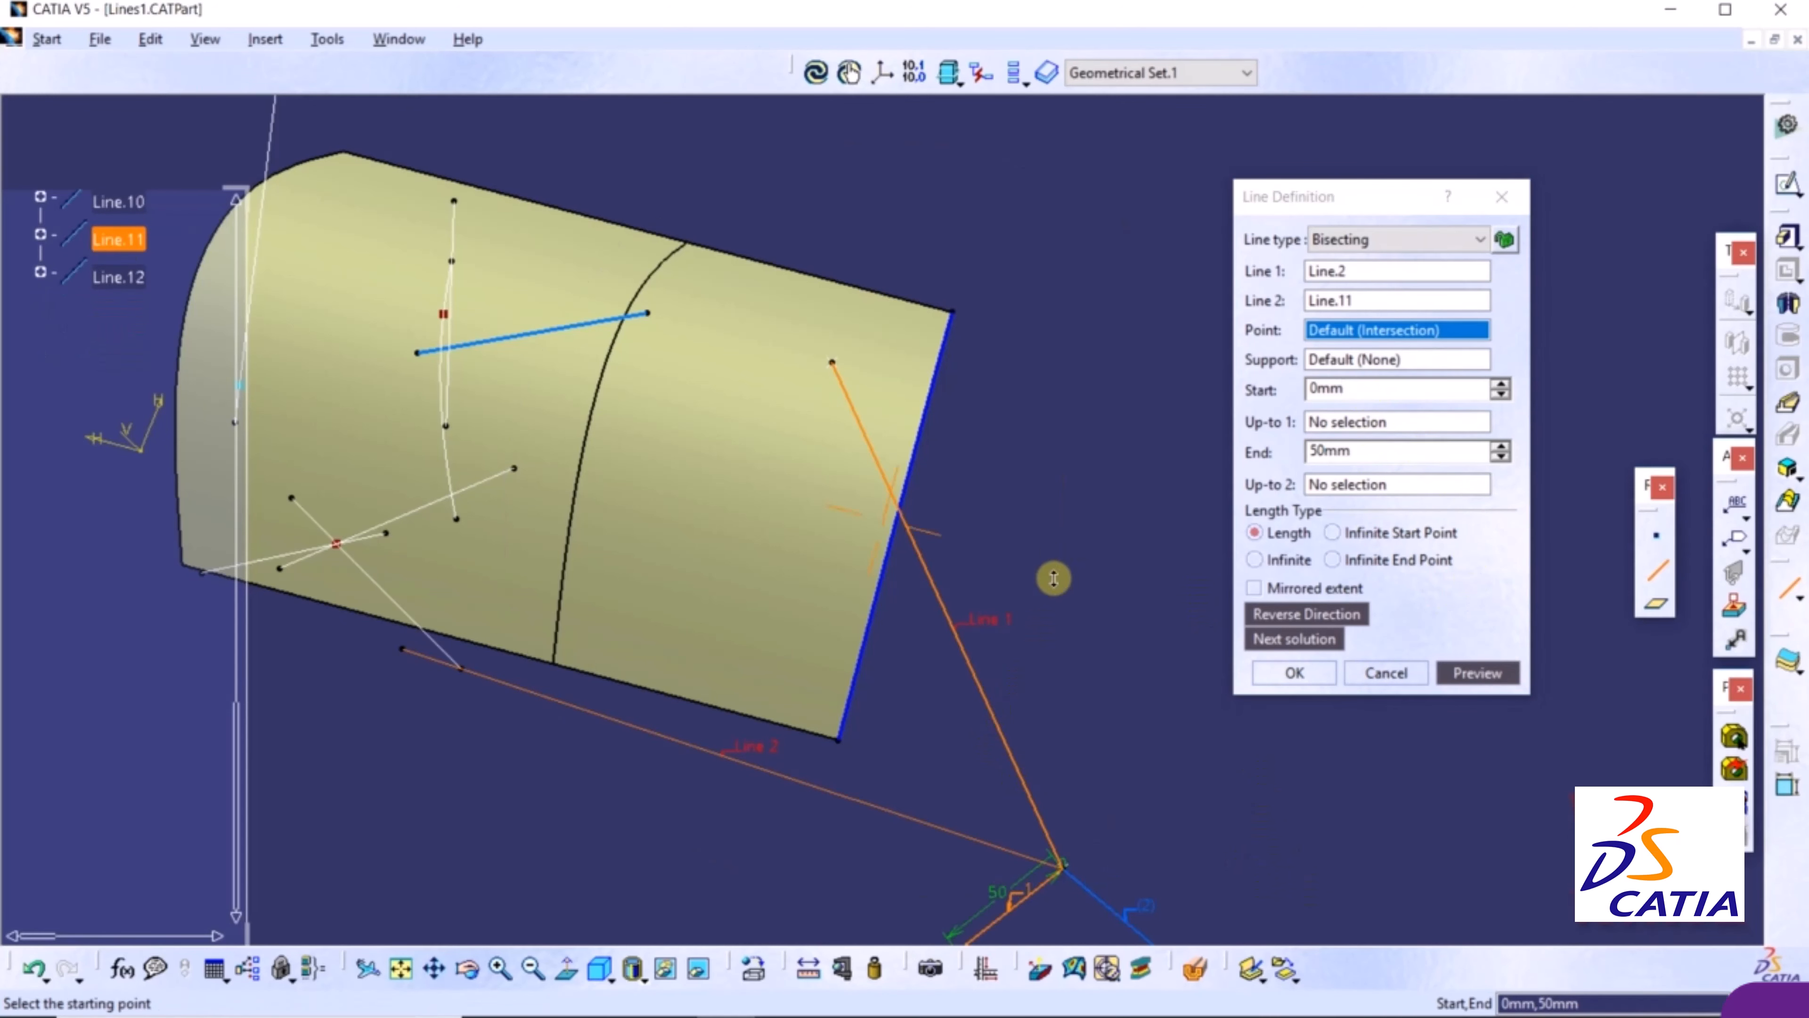
ctrl+middle_drag(1053, 578, 1126, 592)
click(1318, 454)
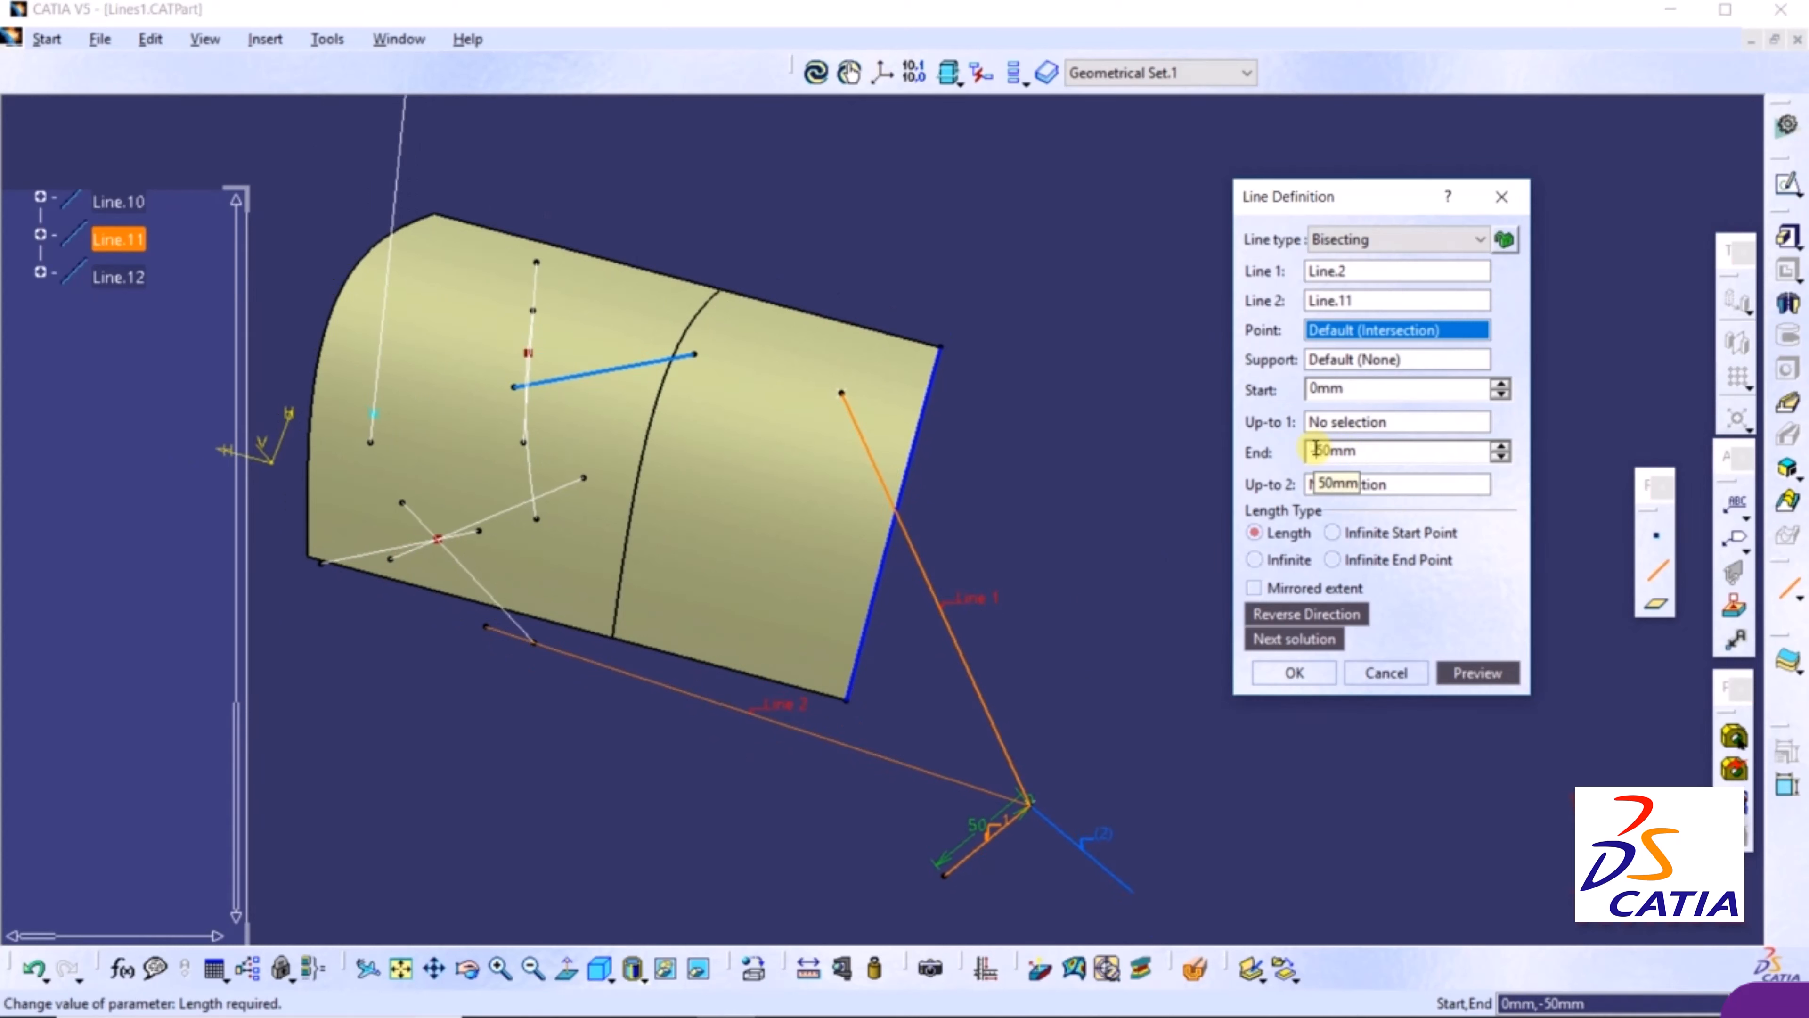
click(1413, 387)
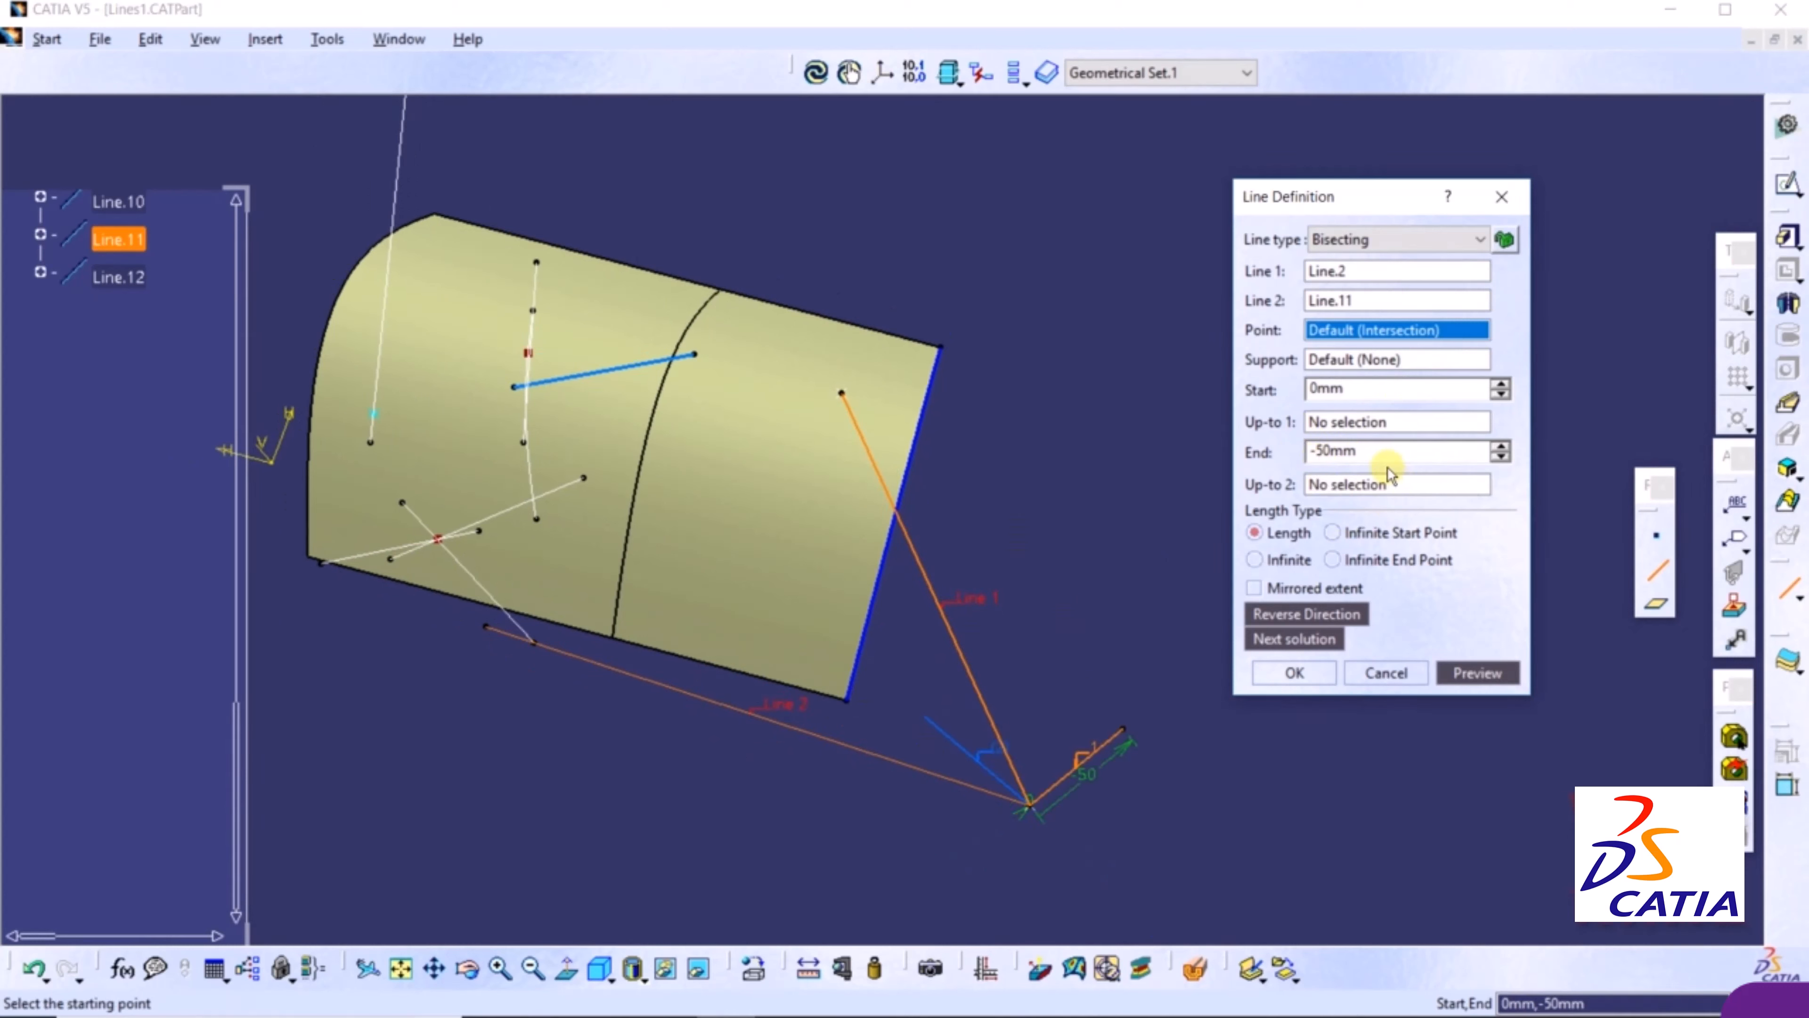
Set the bisecting line's end to -150 mm and create the line
drag(1388, 451, 1162, 446)
text(-)
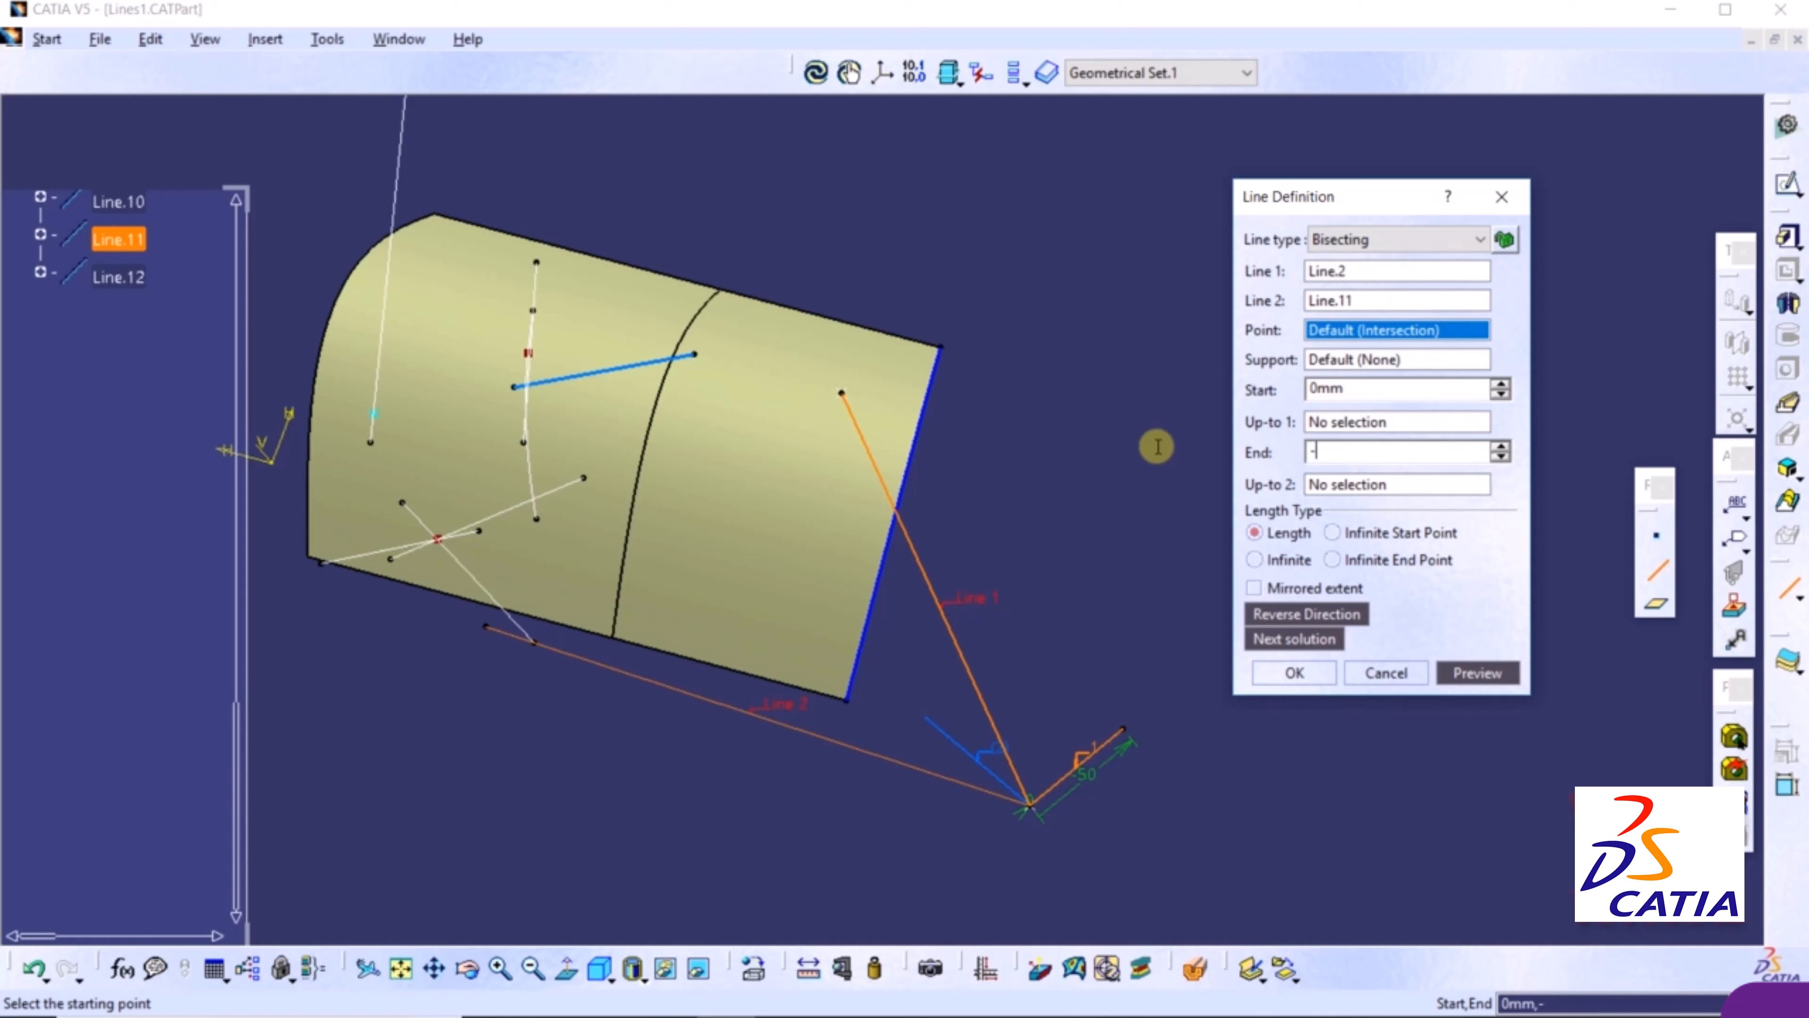
text(150)
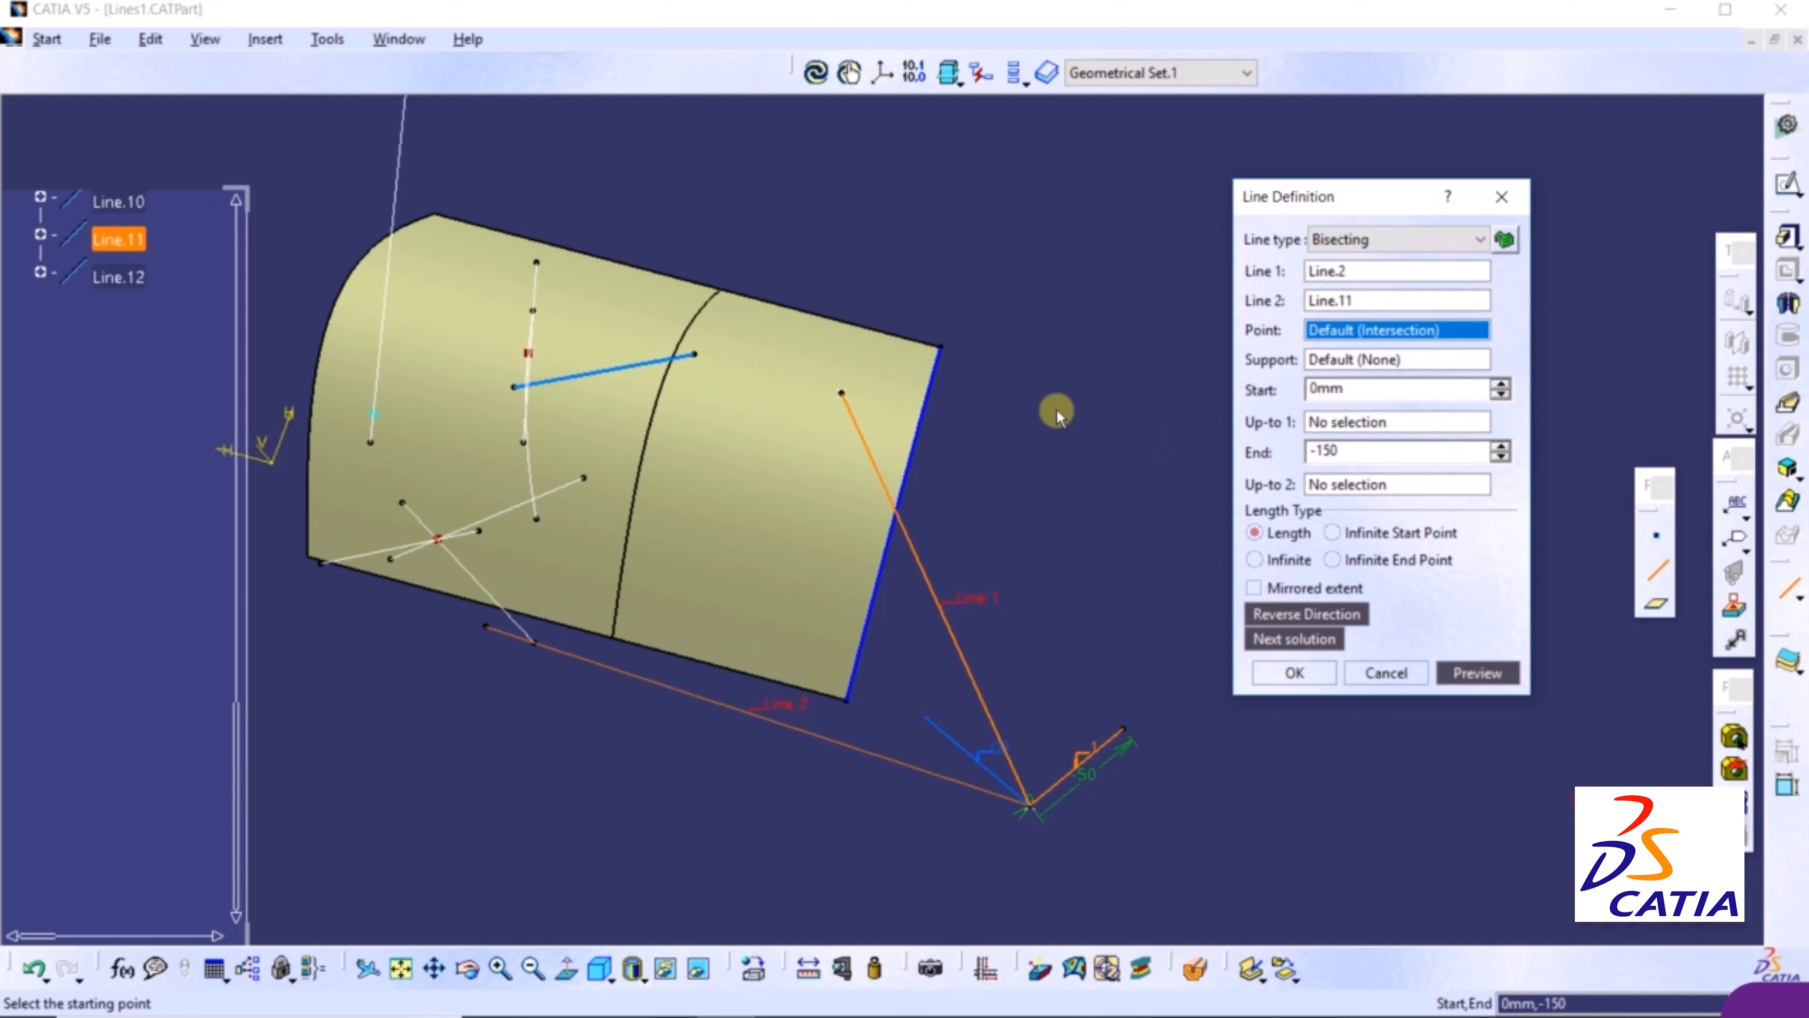
click(1305, 390)
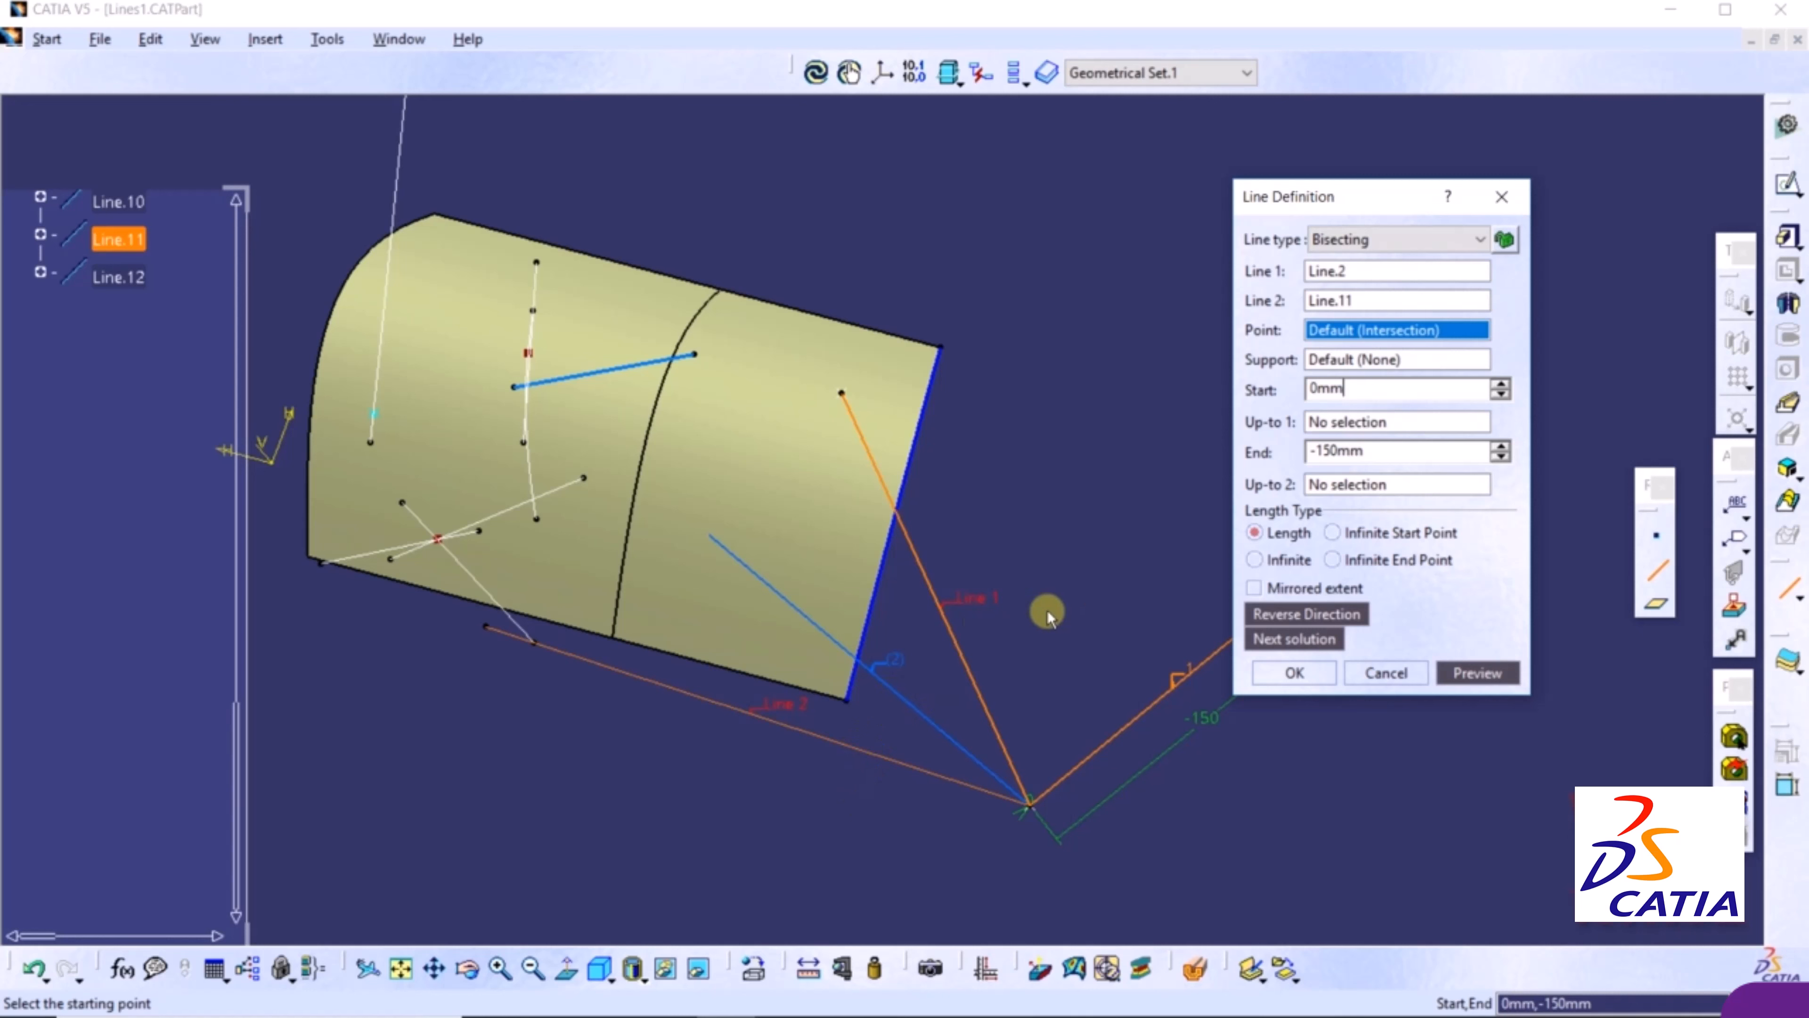
click(1294, 673)
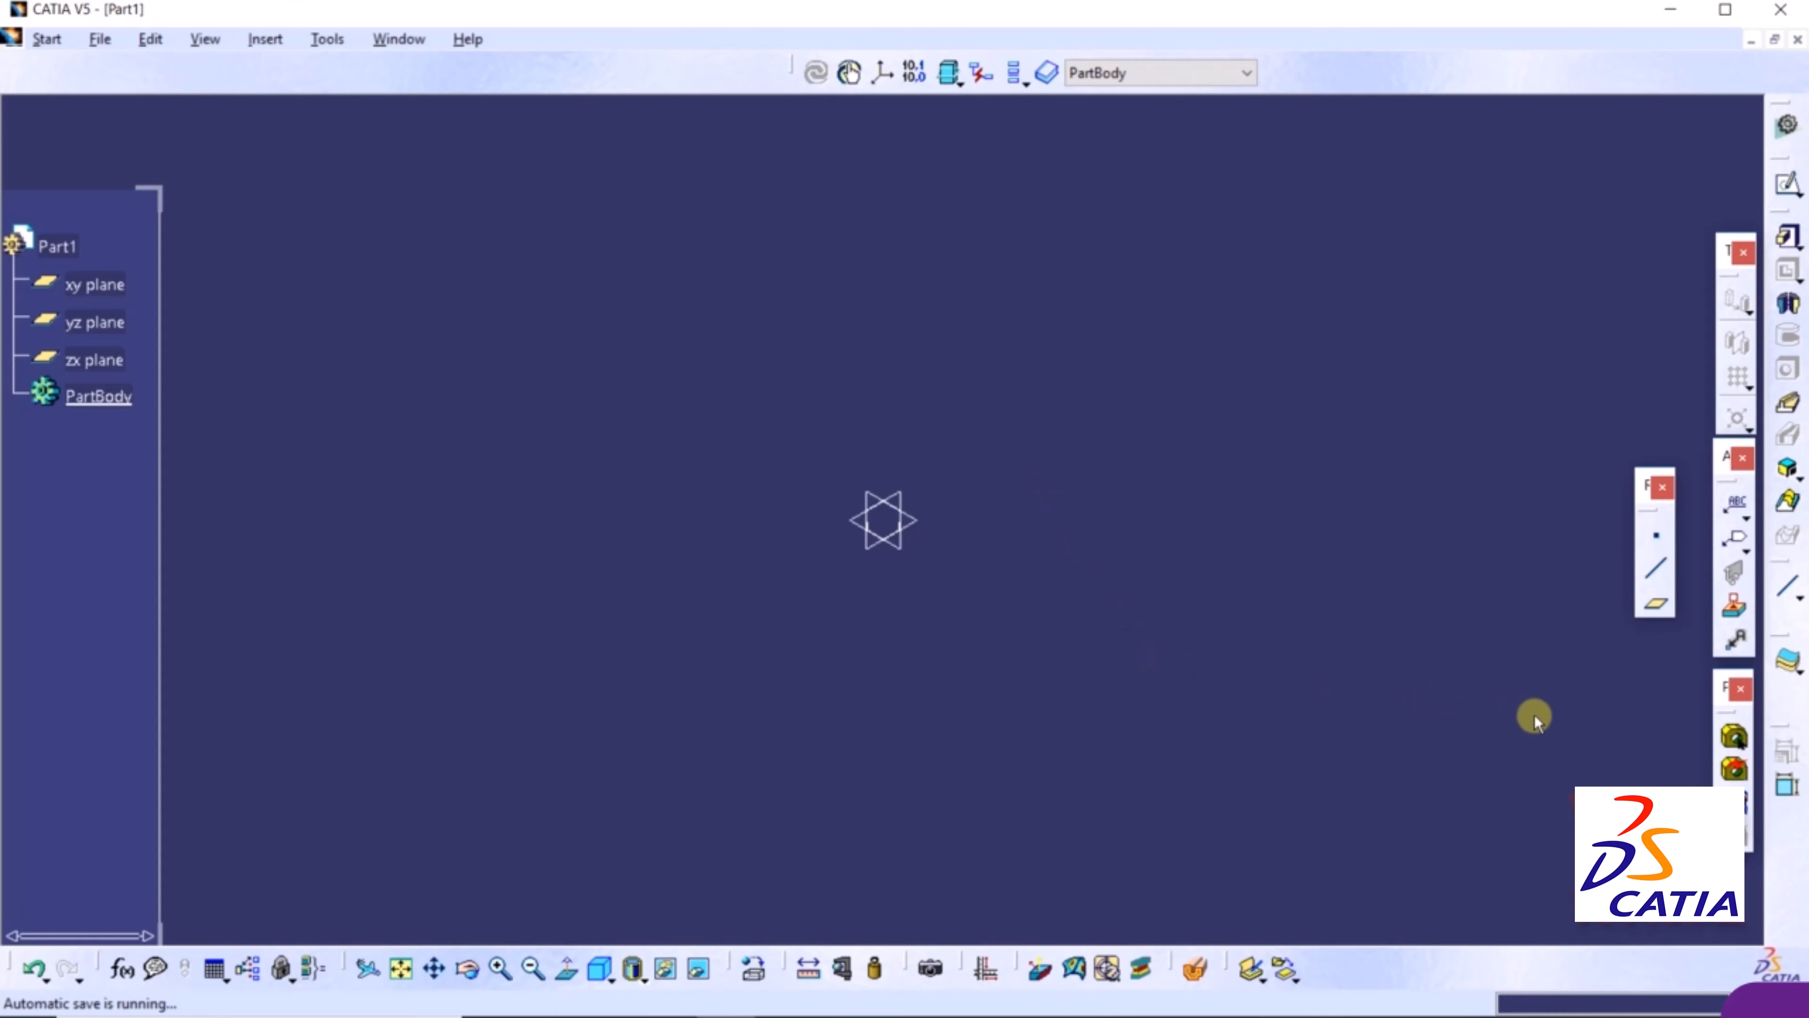
Define an Offset from plane datum in Part1 with the xy plane as reference and a 20 mm offset
click(1661, 598)
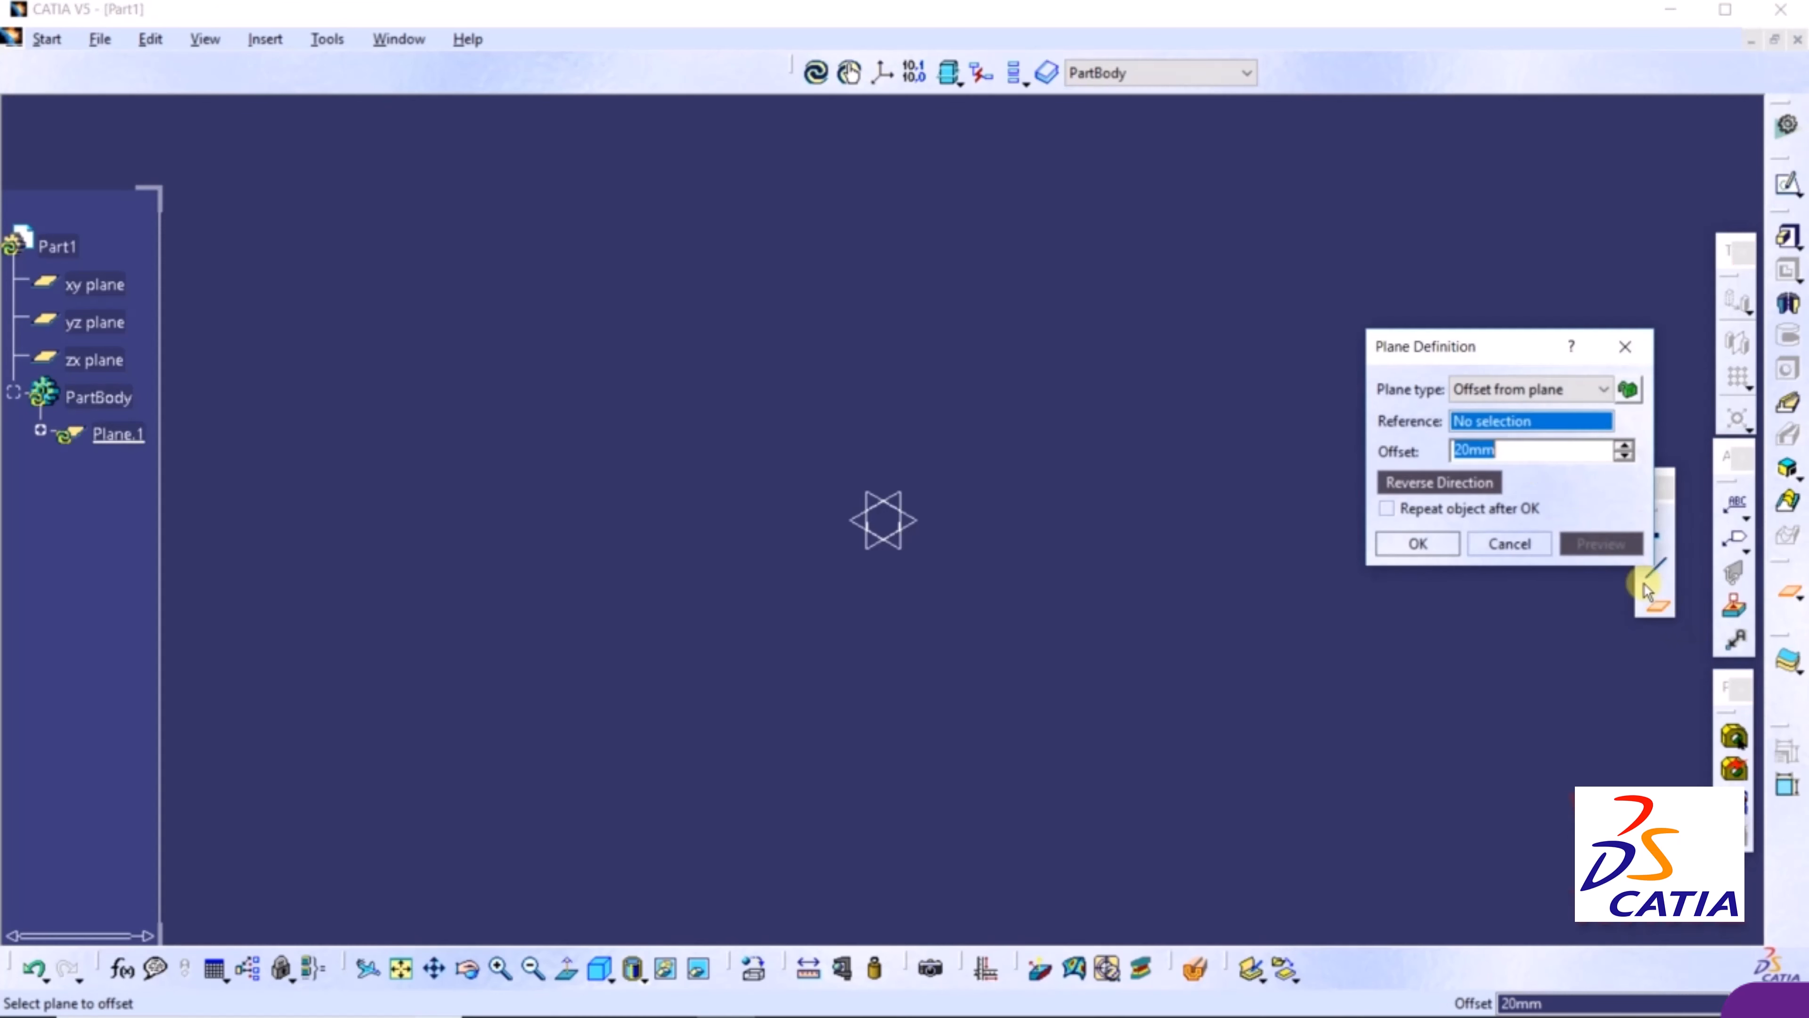
click(1513, 389)
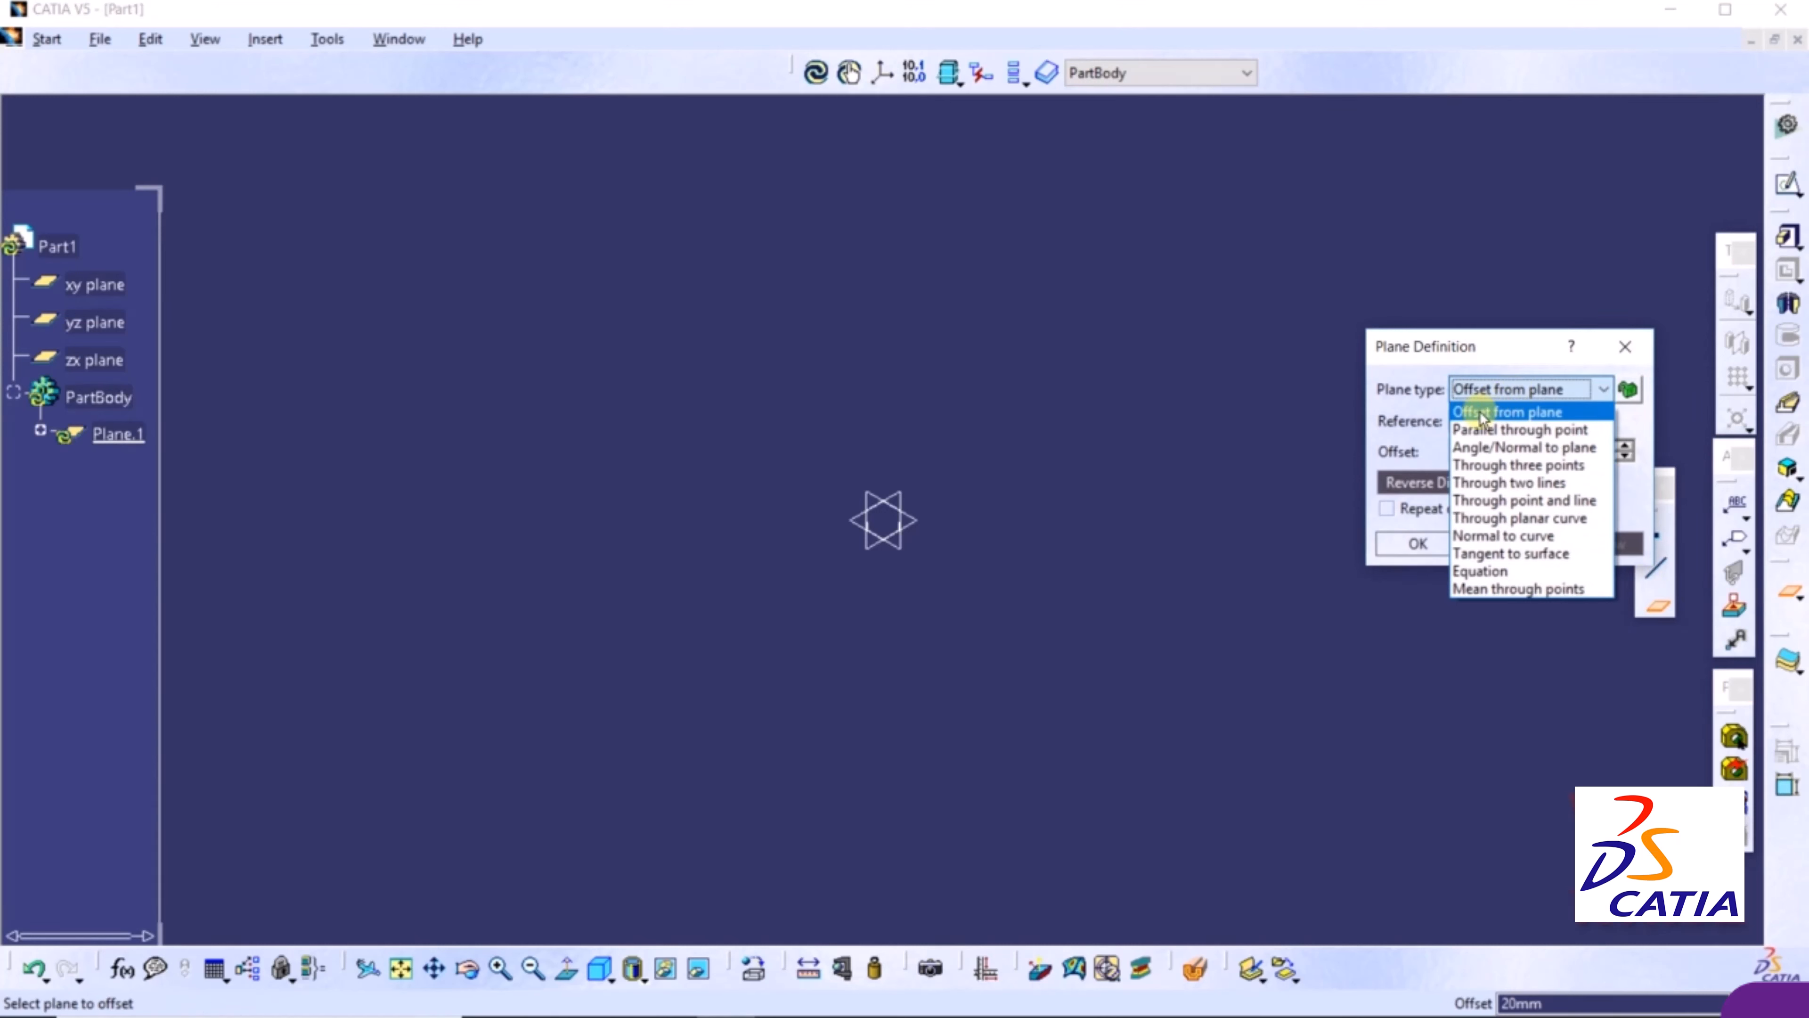
click(1518, 418)
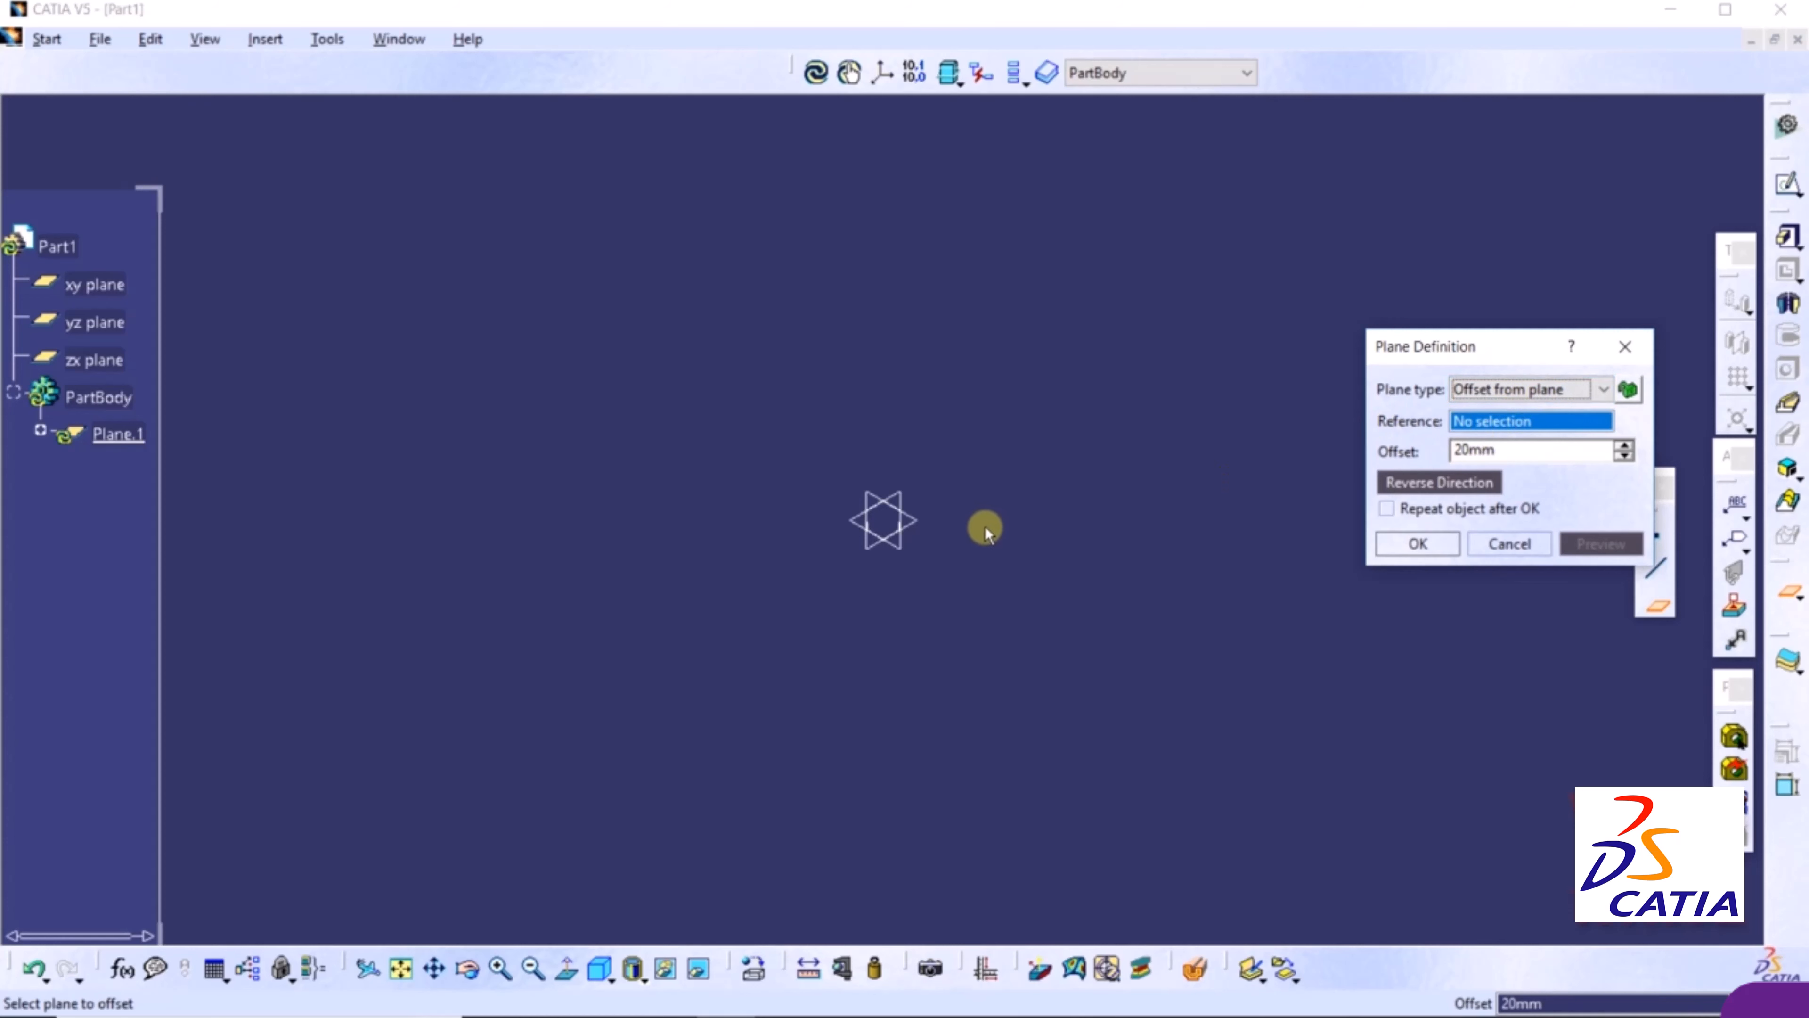
click(919, 533)
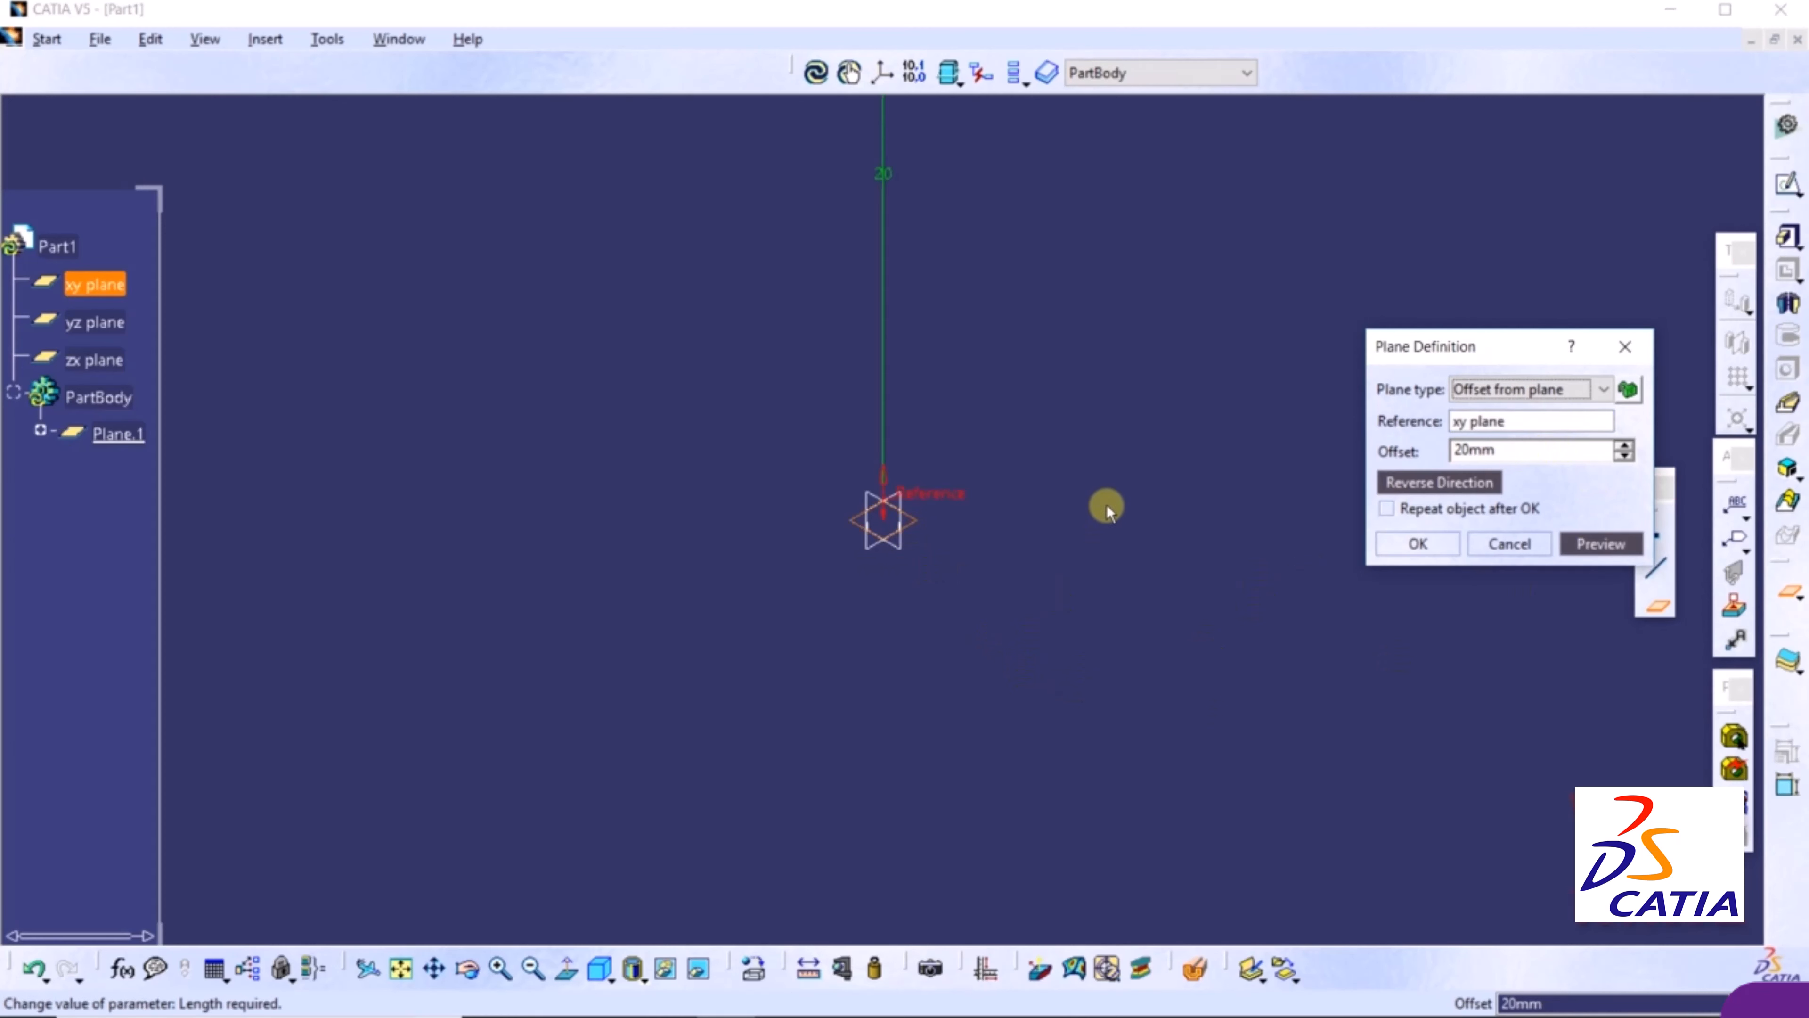
middle_click(1074, 398)
scroll(1074, 397, down, 1)
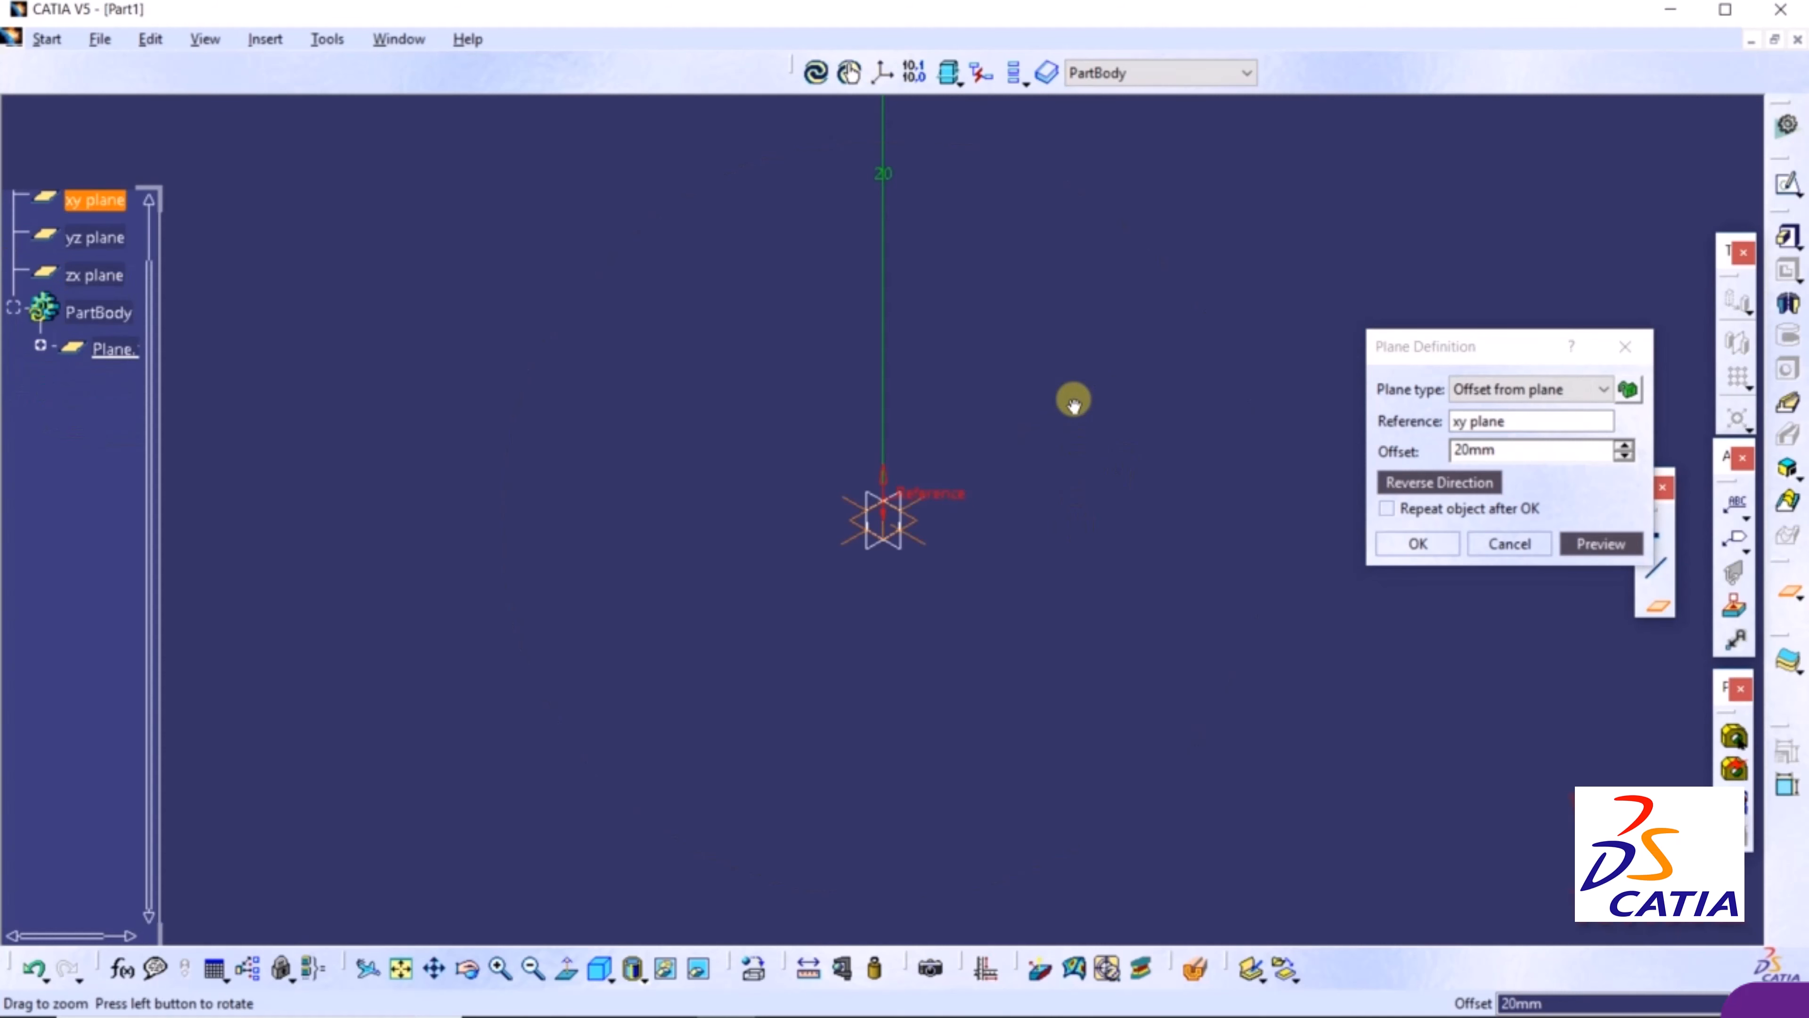
middle_drag(1074, 399, 1021, 604)
scroll(999, 289, down, 1)
middle_drag(999, 289, 892, 550)
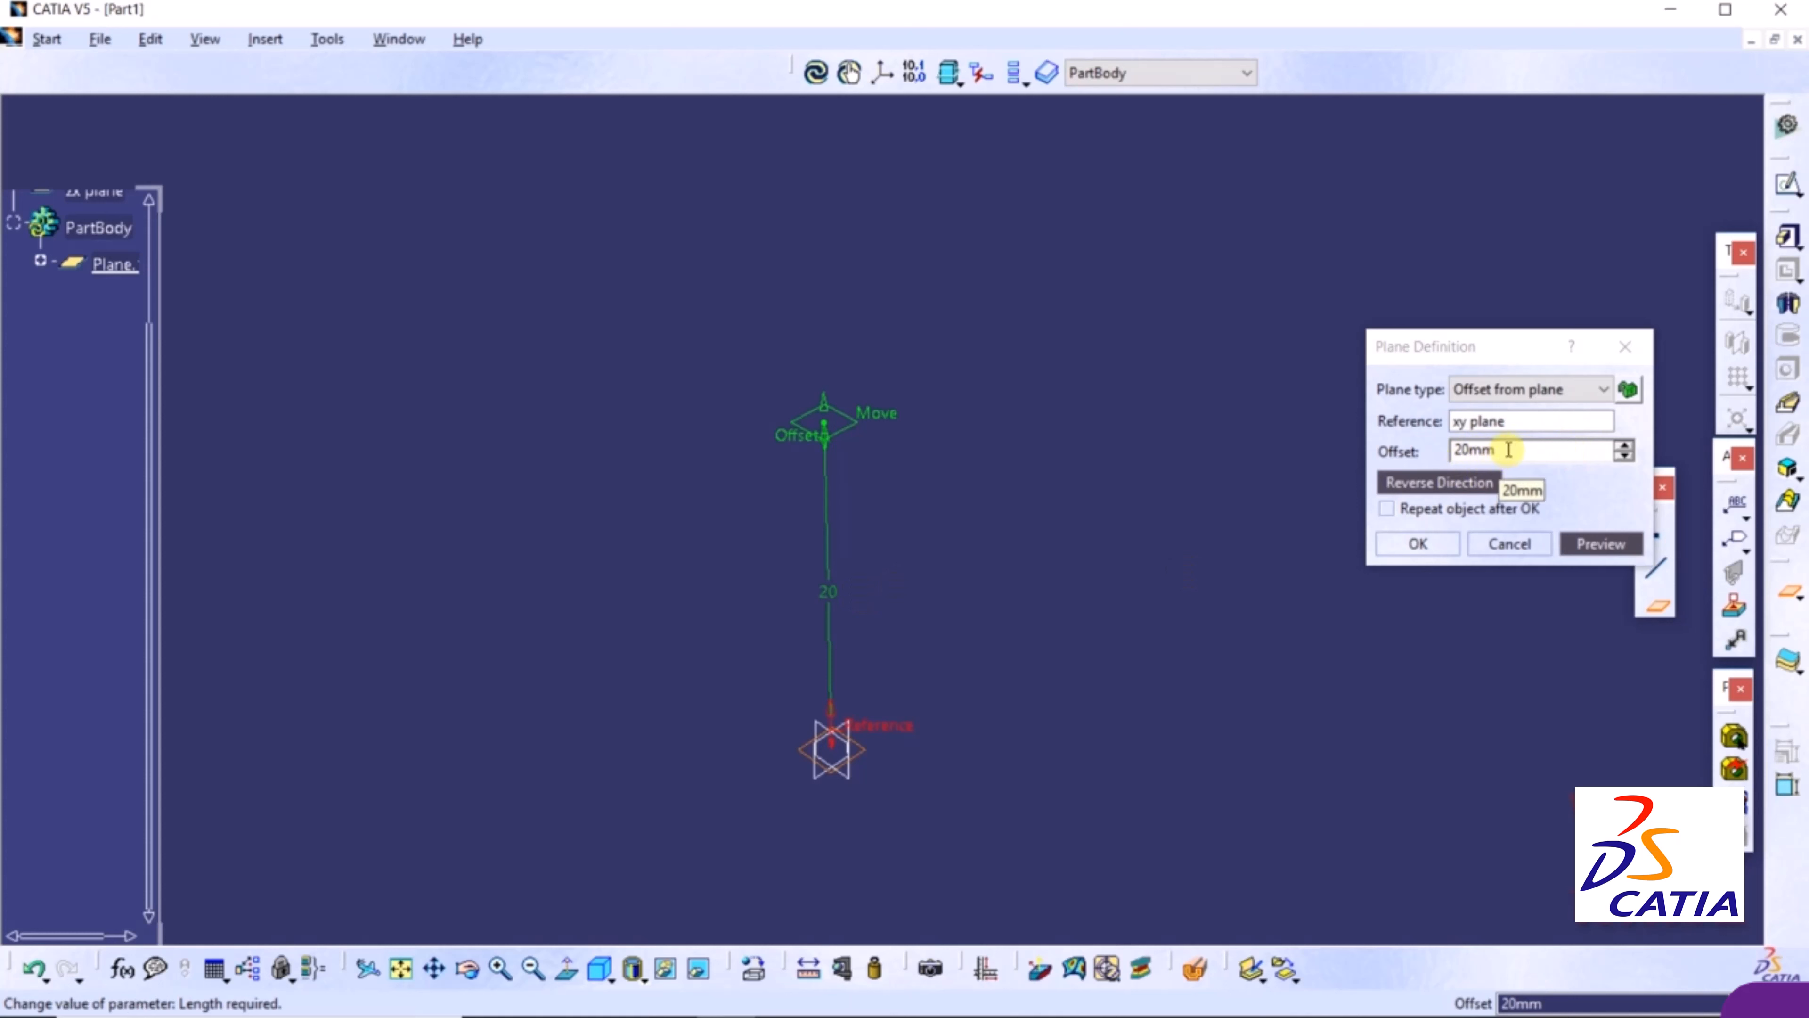
Reverse the plane's offset direction, restore it, and create the plane
click(1445, 490)
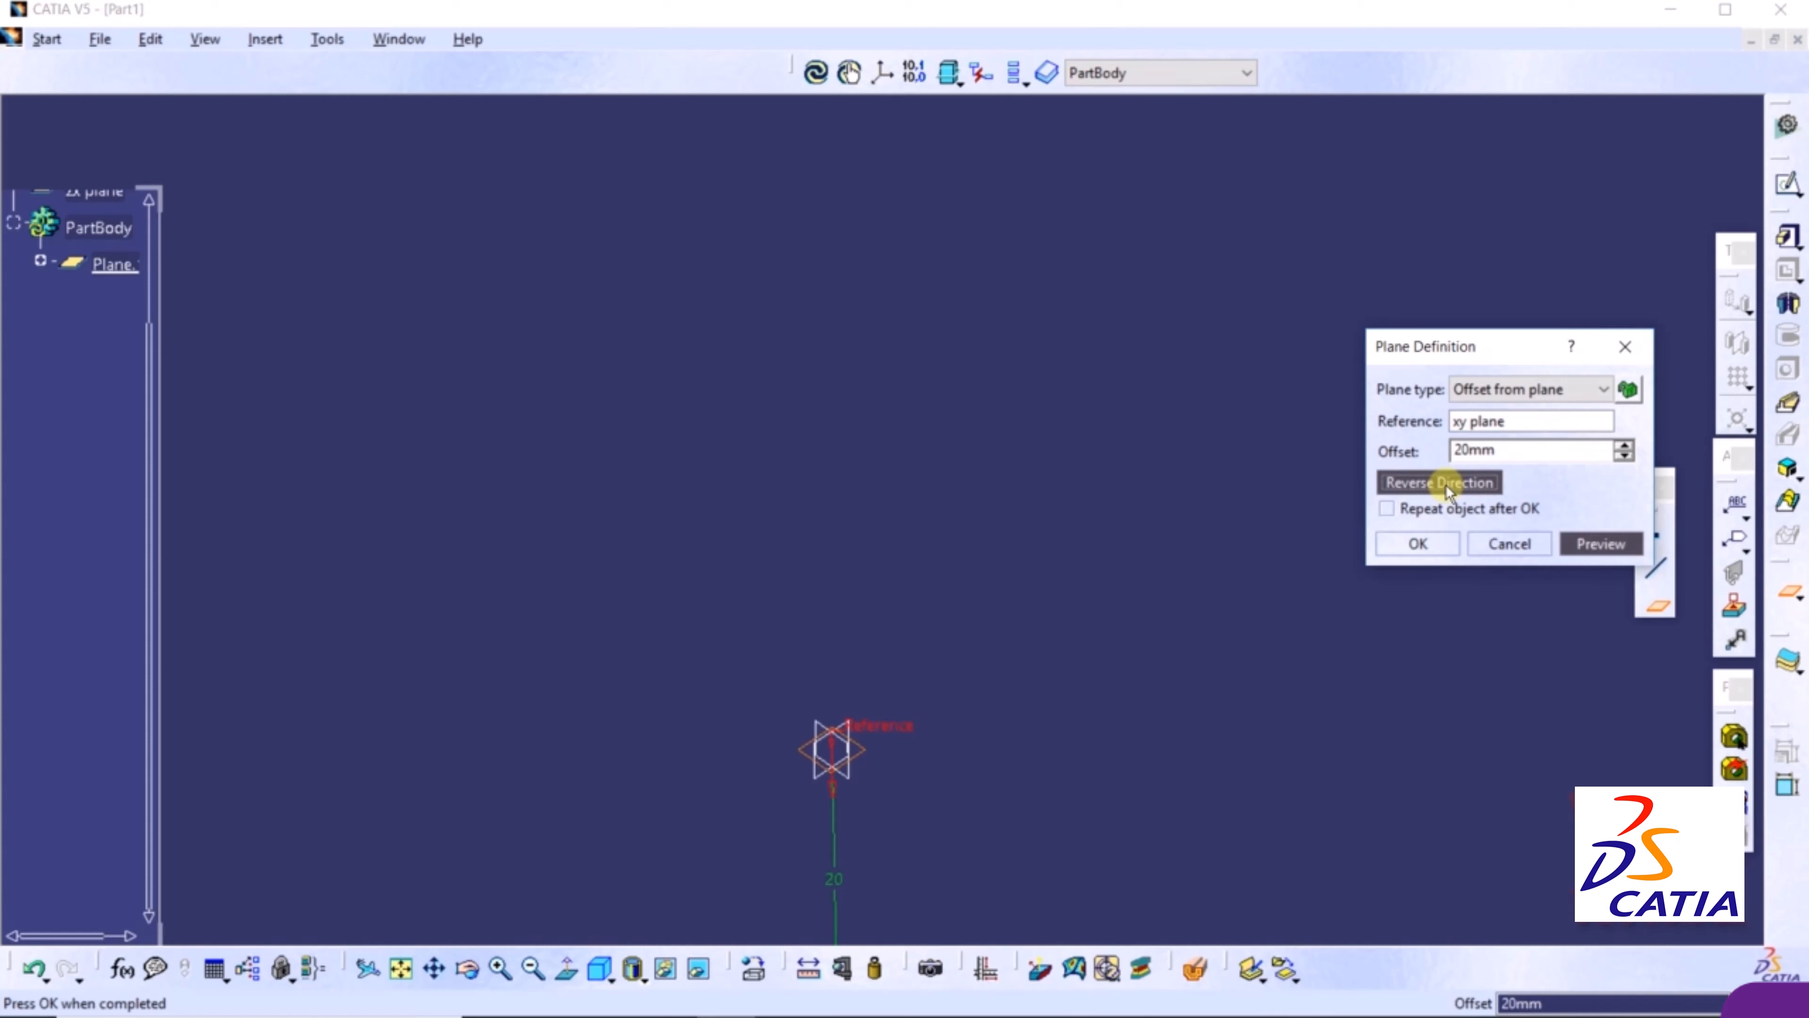
click(1446, 491)
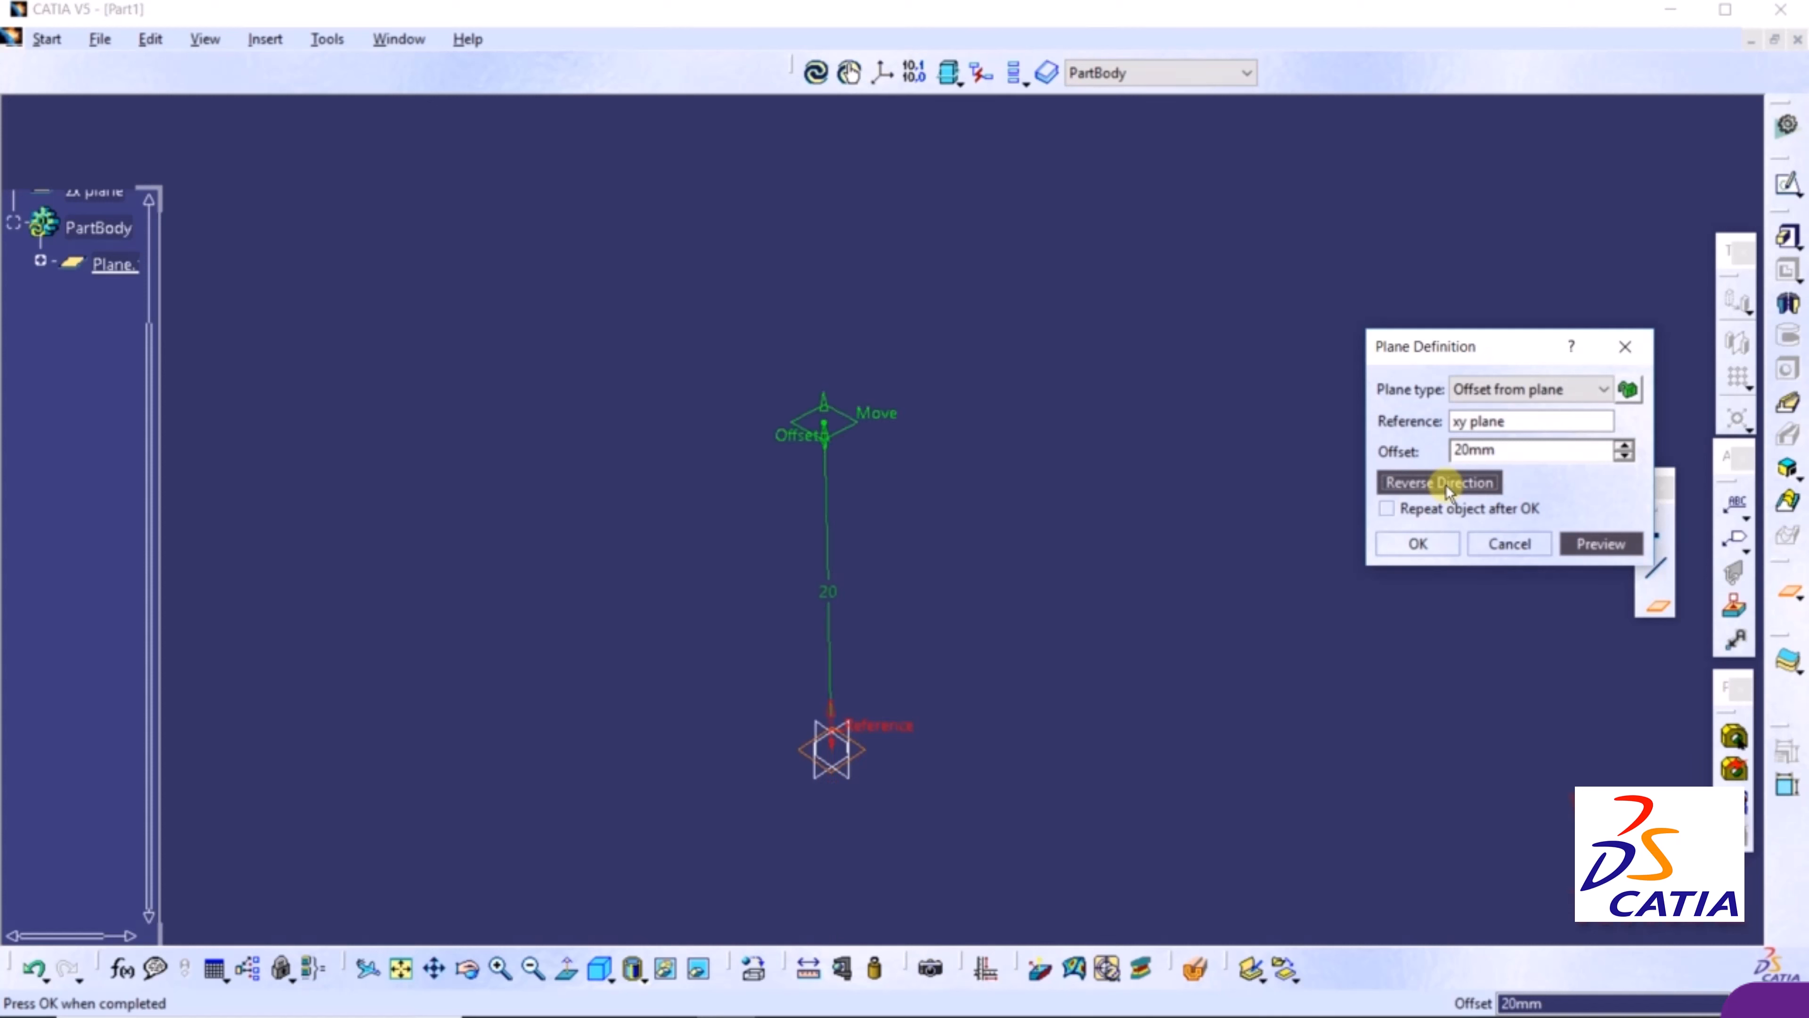
click(1430, 543)
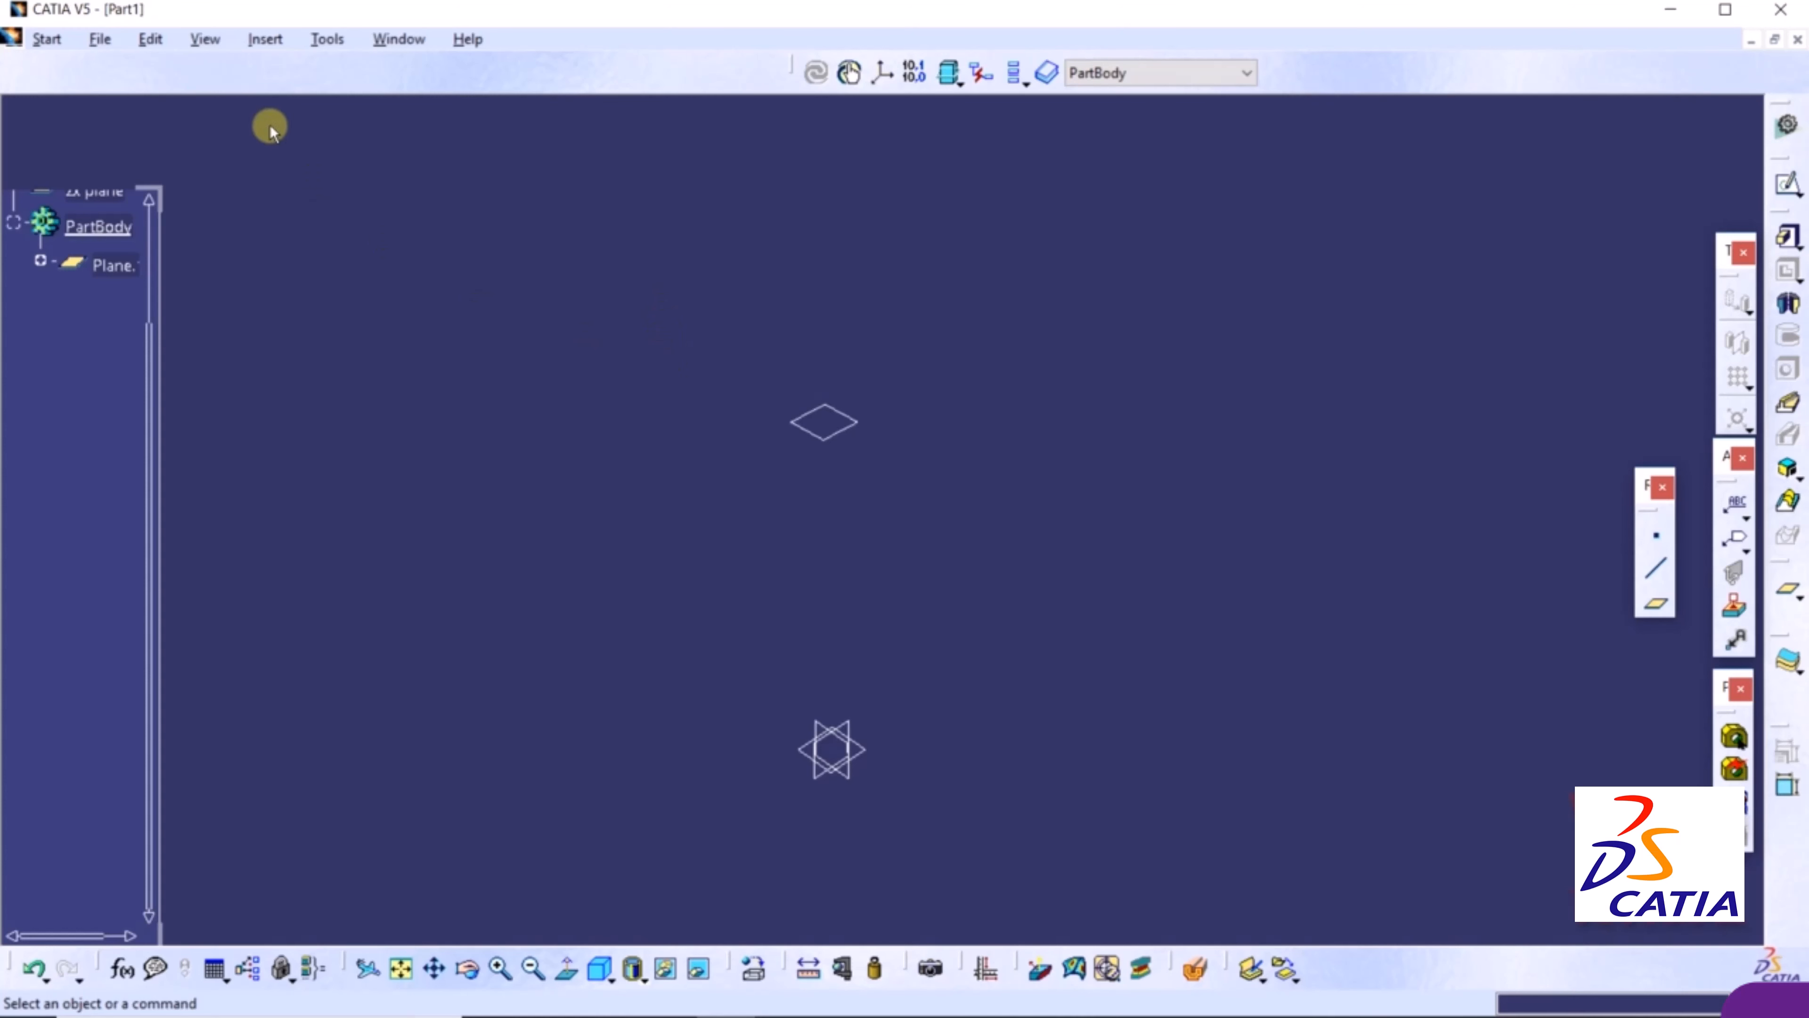
Open Planes.CATPart from the Datums project folder
click(102, 40)
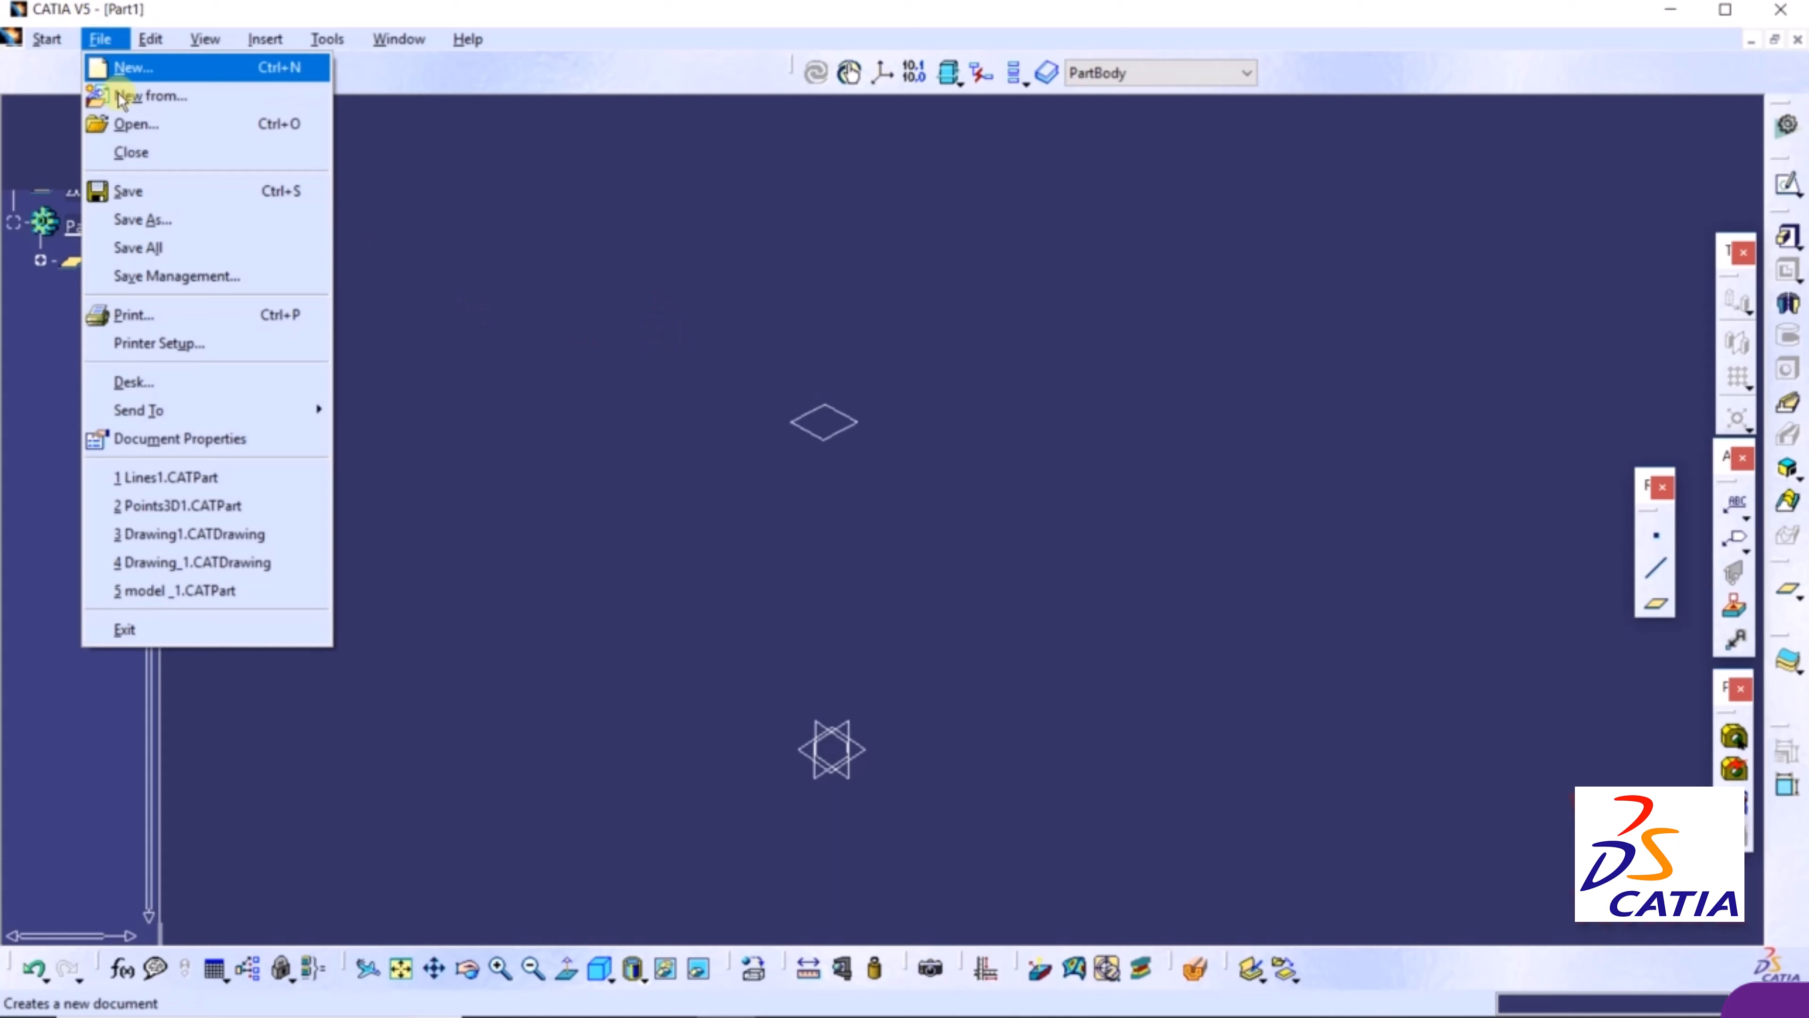
click(128, 127)
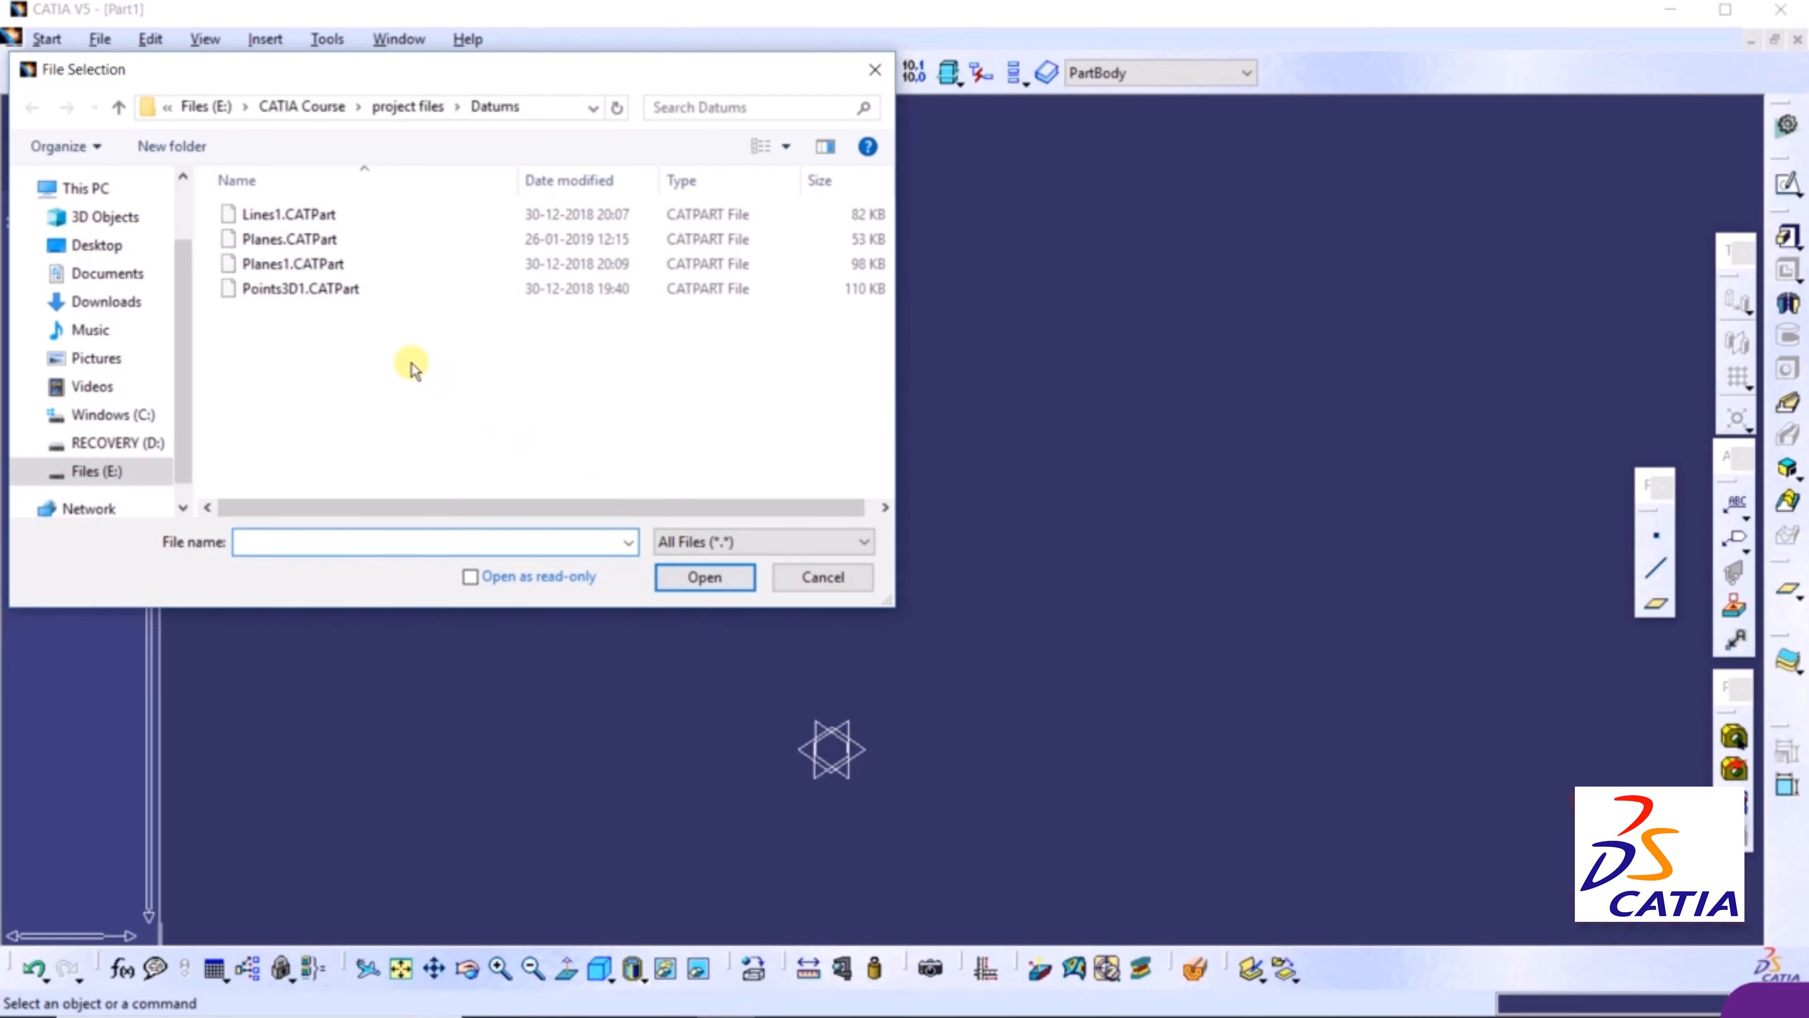
click(288, 242)
click(695, 577)
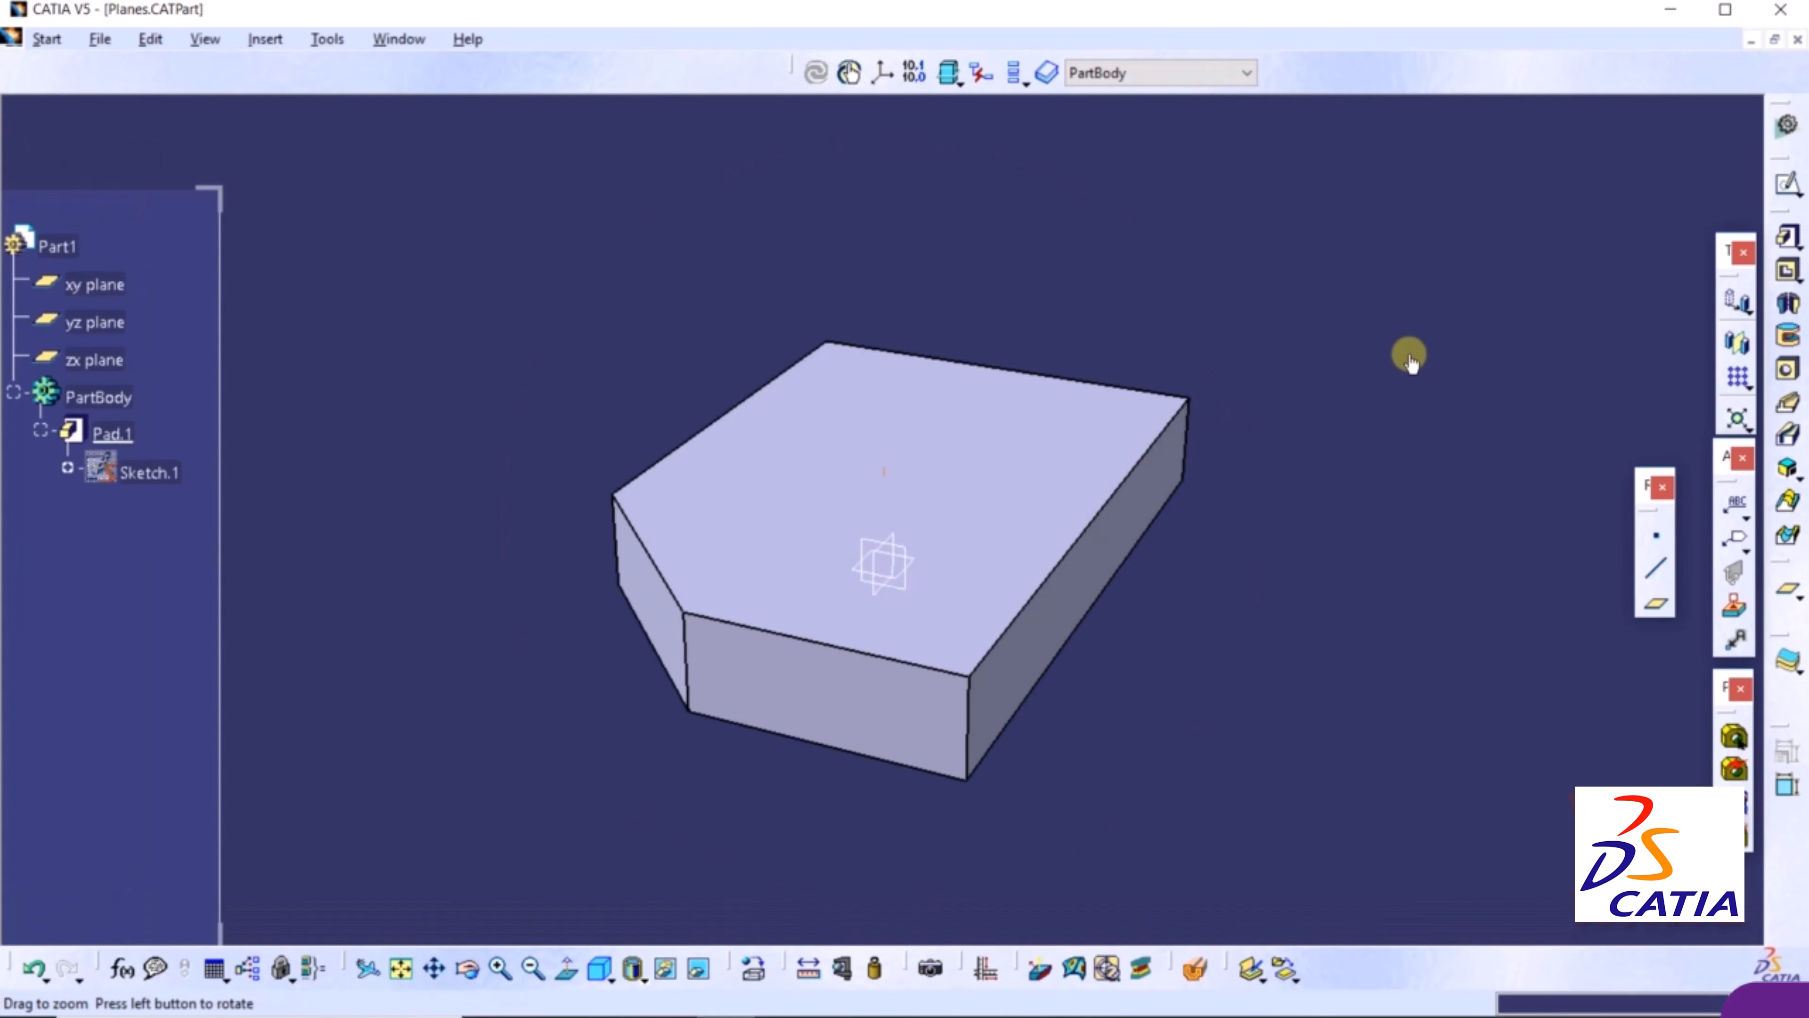
Examine the pad's shape and its faces from several viewing directions
middle_drag(1410, 361, 891, 595)
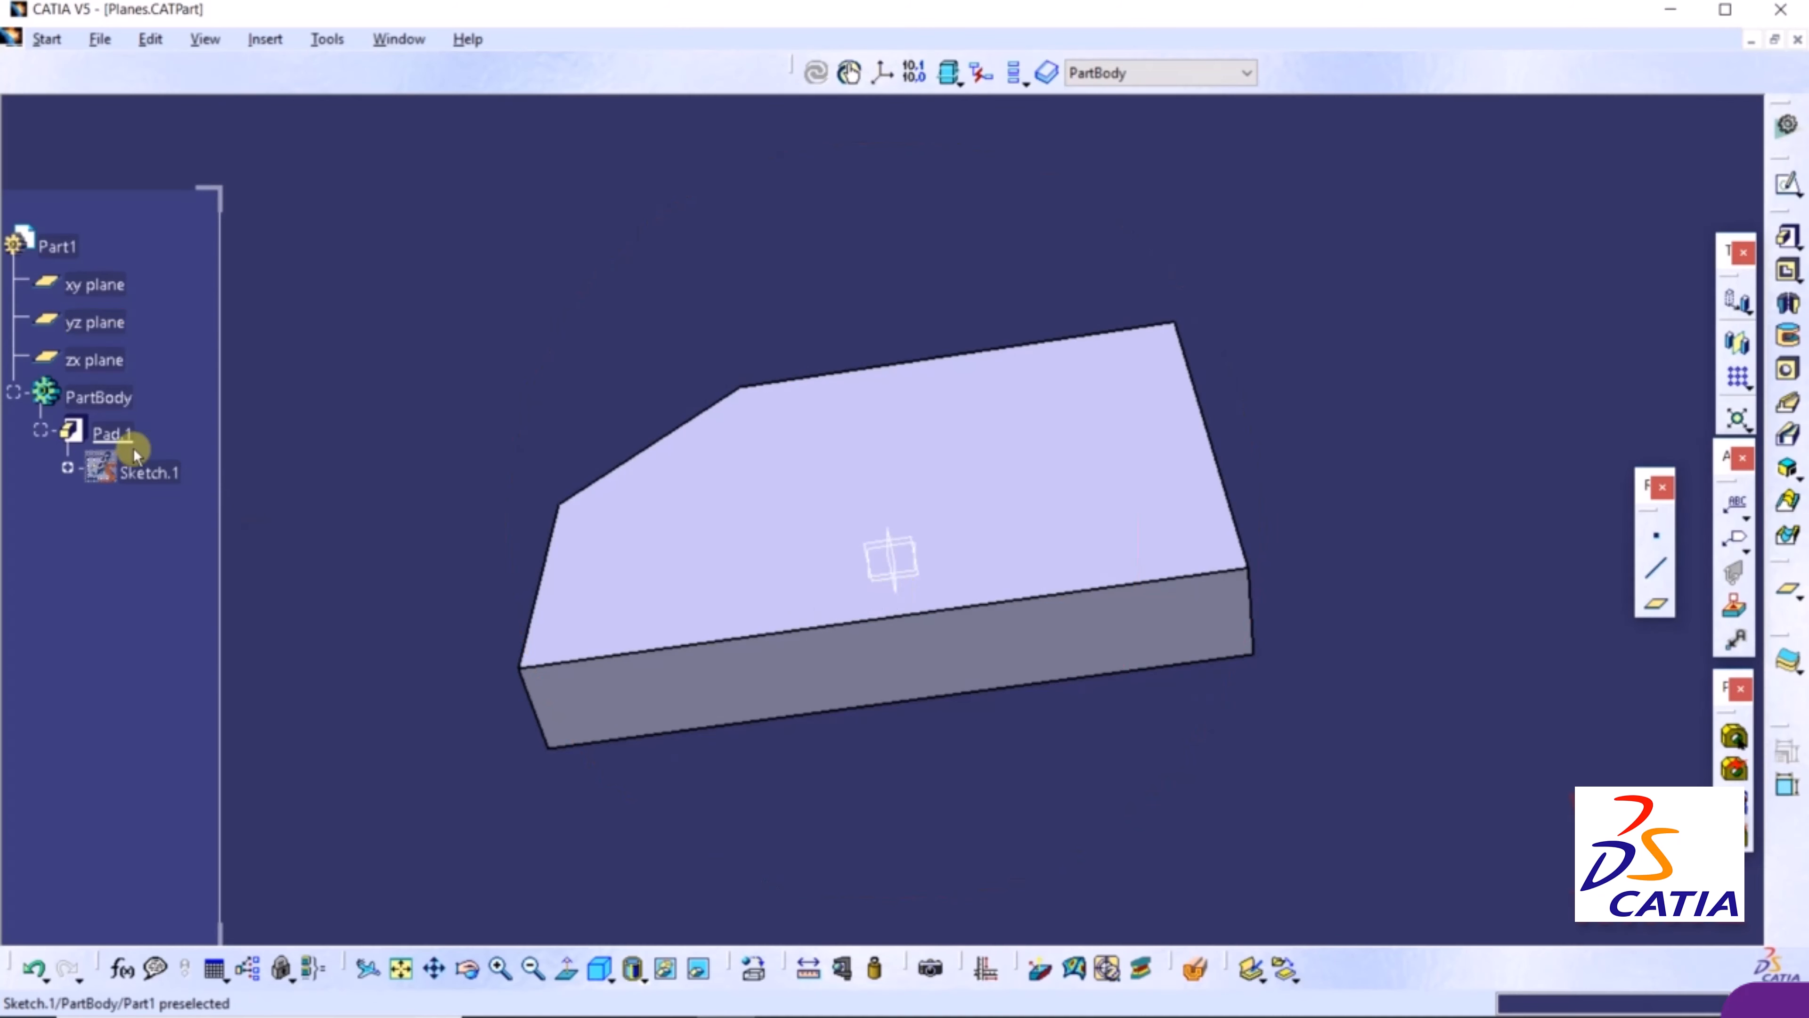
click(112, 432)
click(1504, 385)
middle_drag(1502, 384, 1068, 534)
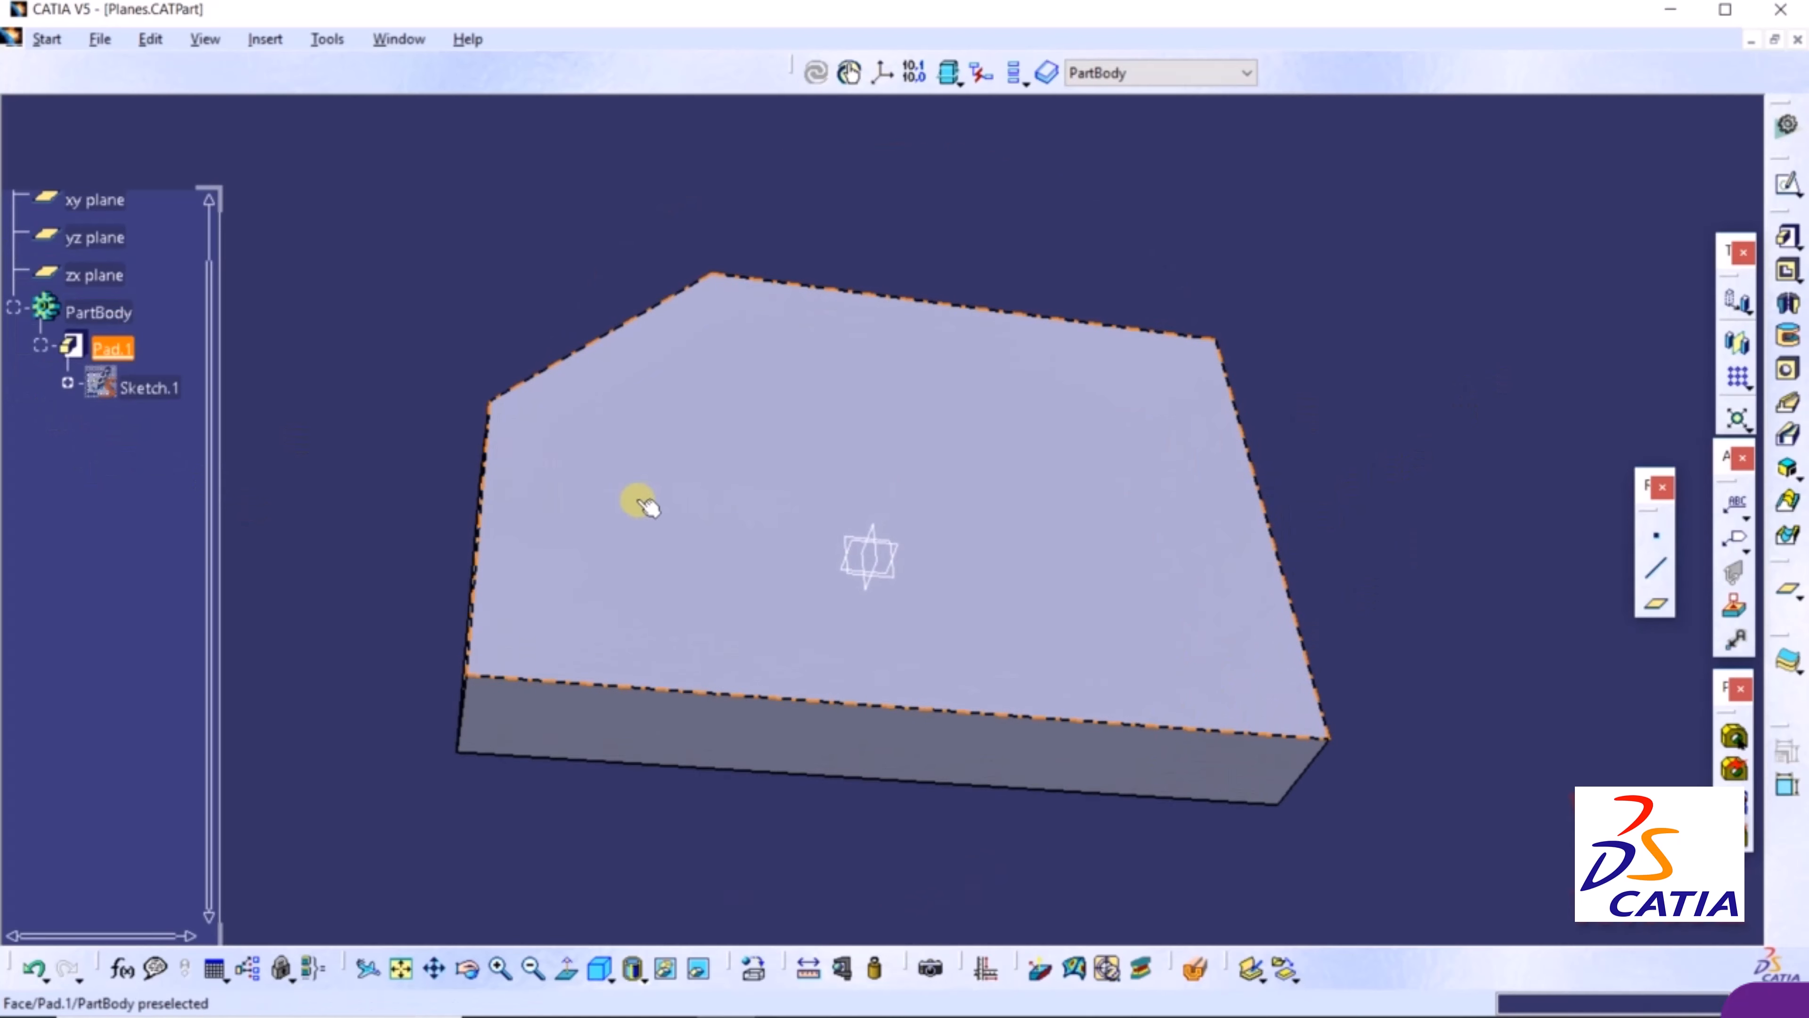
middle_drag(584, 477, 692, 761)
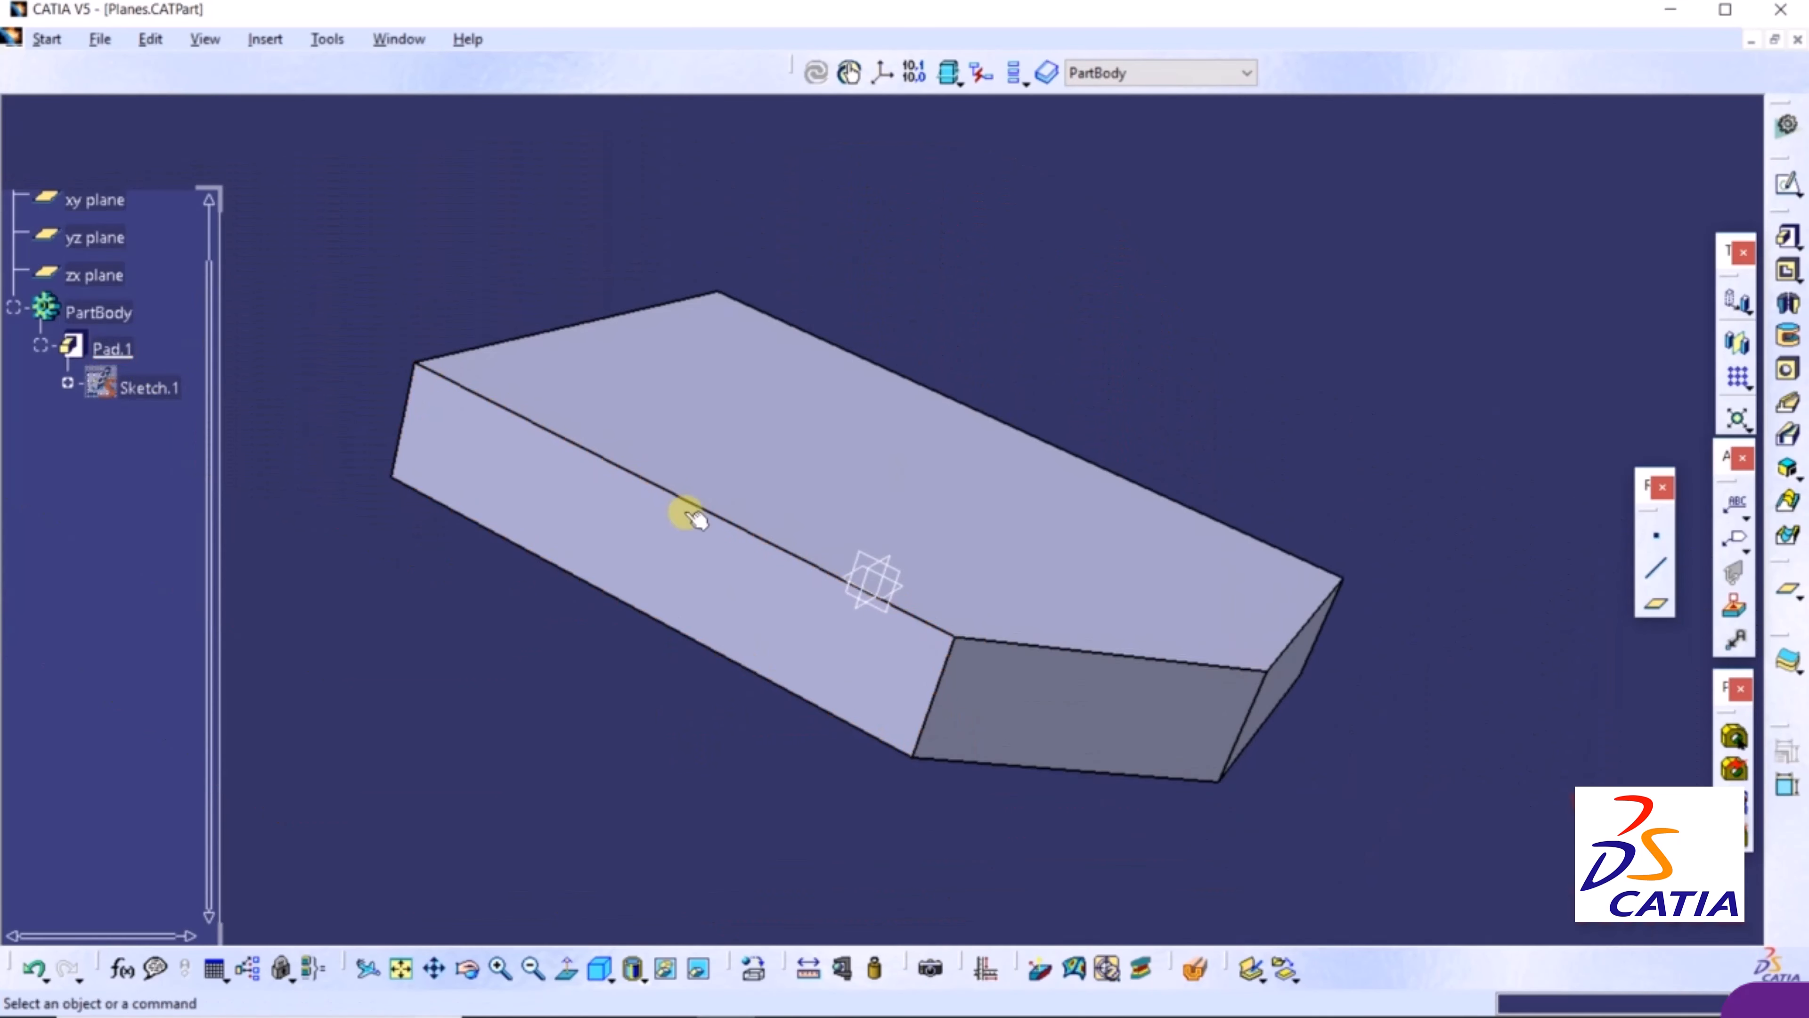
middle_drag(773, 346, 720, 437)
scroll(769, 352, down, 1)
middle_drag(1077, 221, 1032, 368)
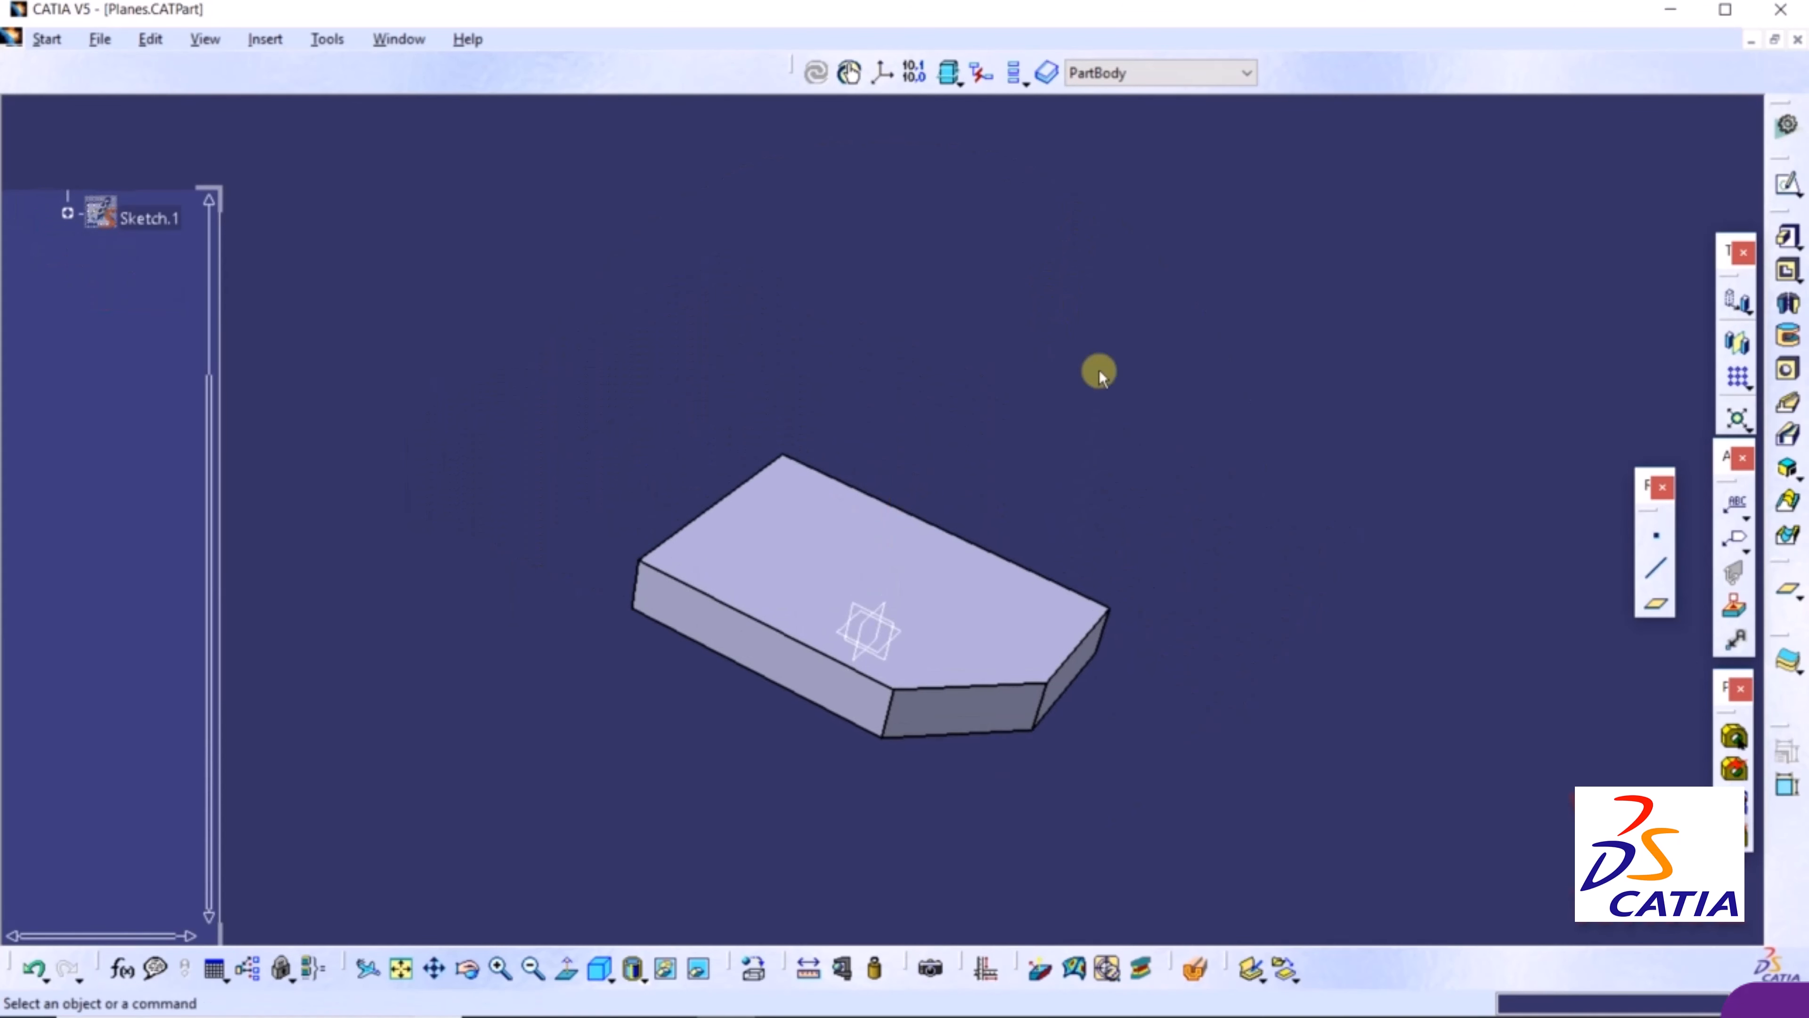
Define an Offset from plane datum with the pad's top face as reference and a 5 mm offset, and preview it
click(1656, 604)
click(1483, 388)
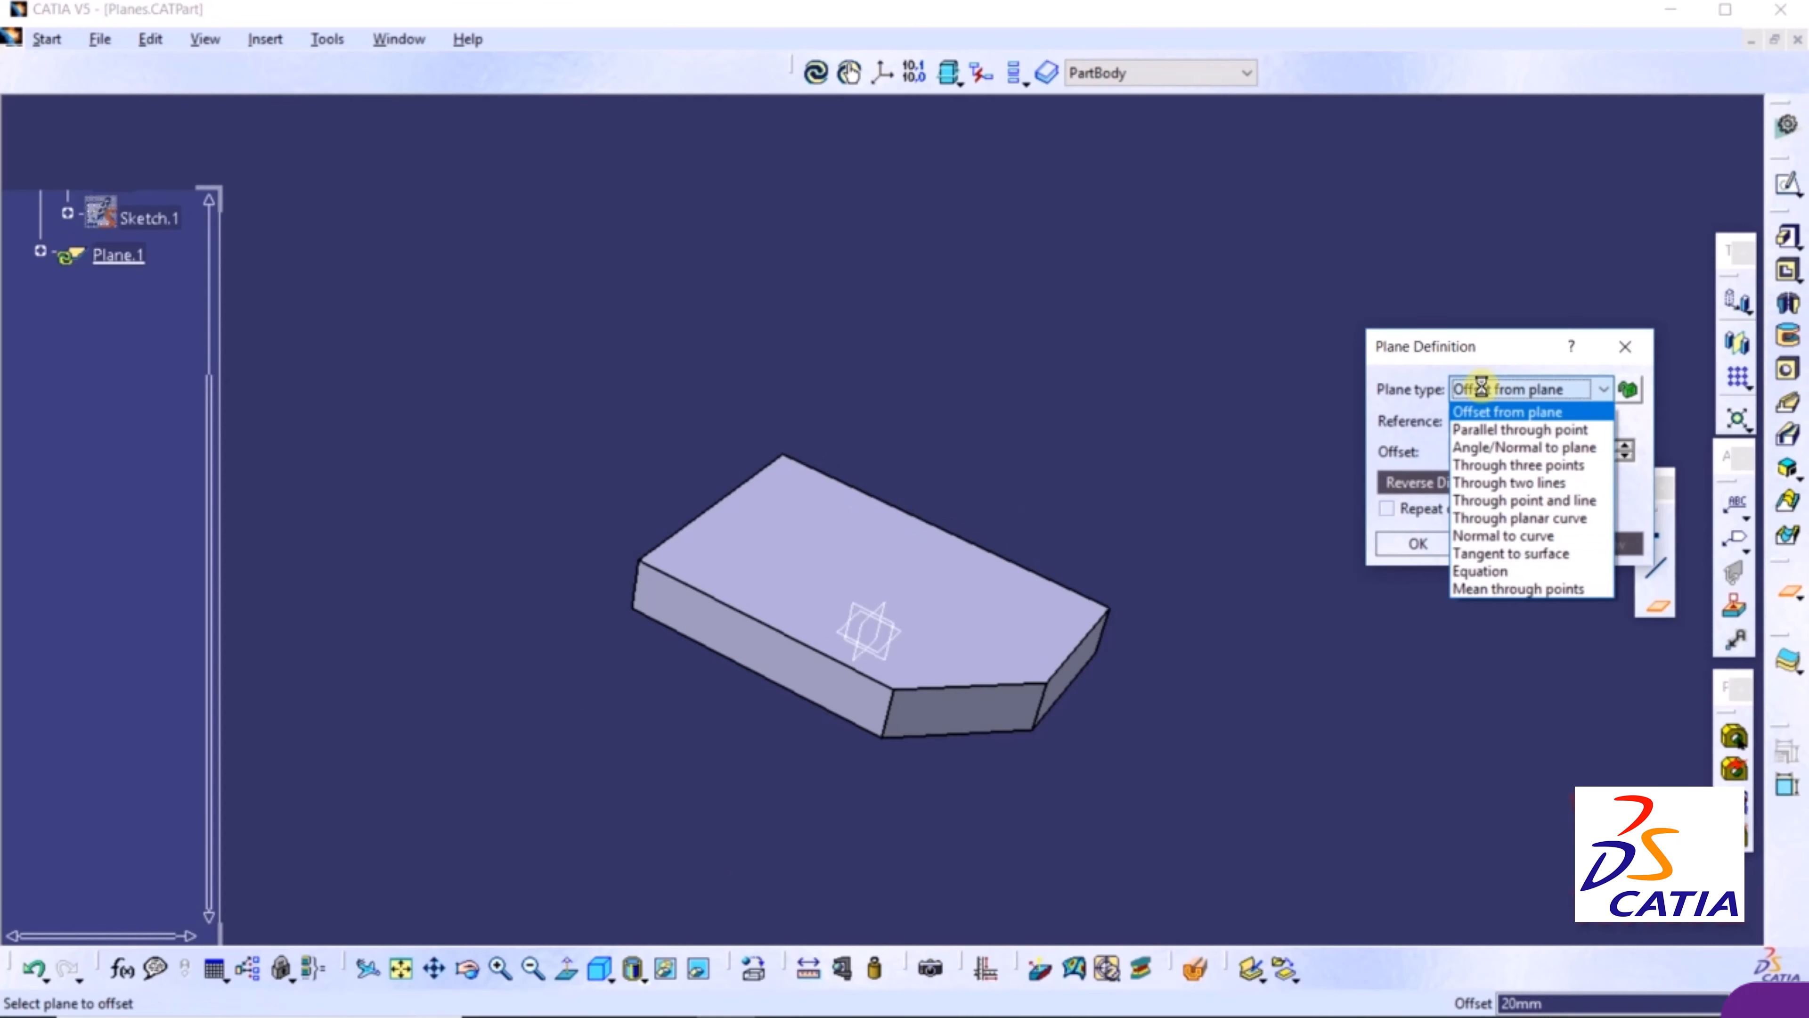
click(1535, 412)
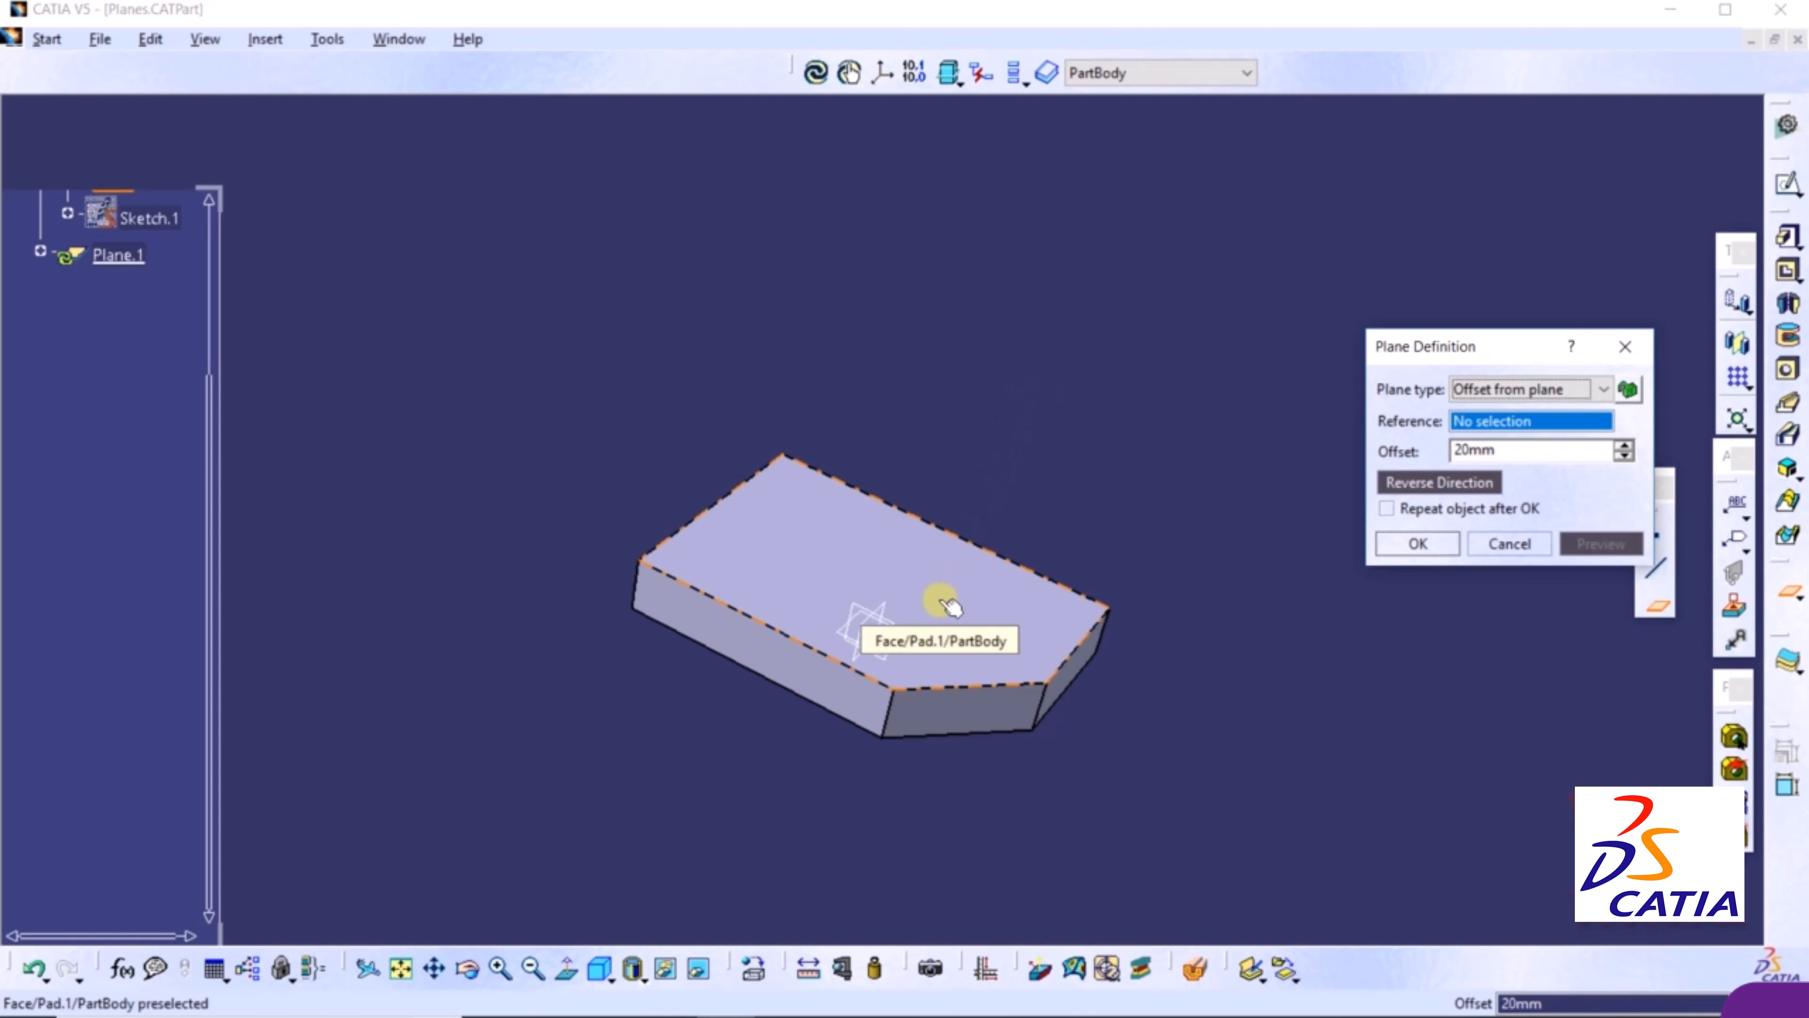
click(941, 578)
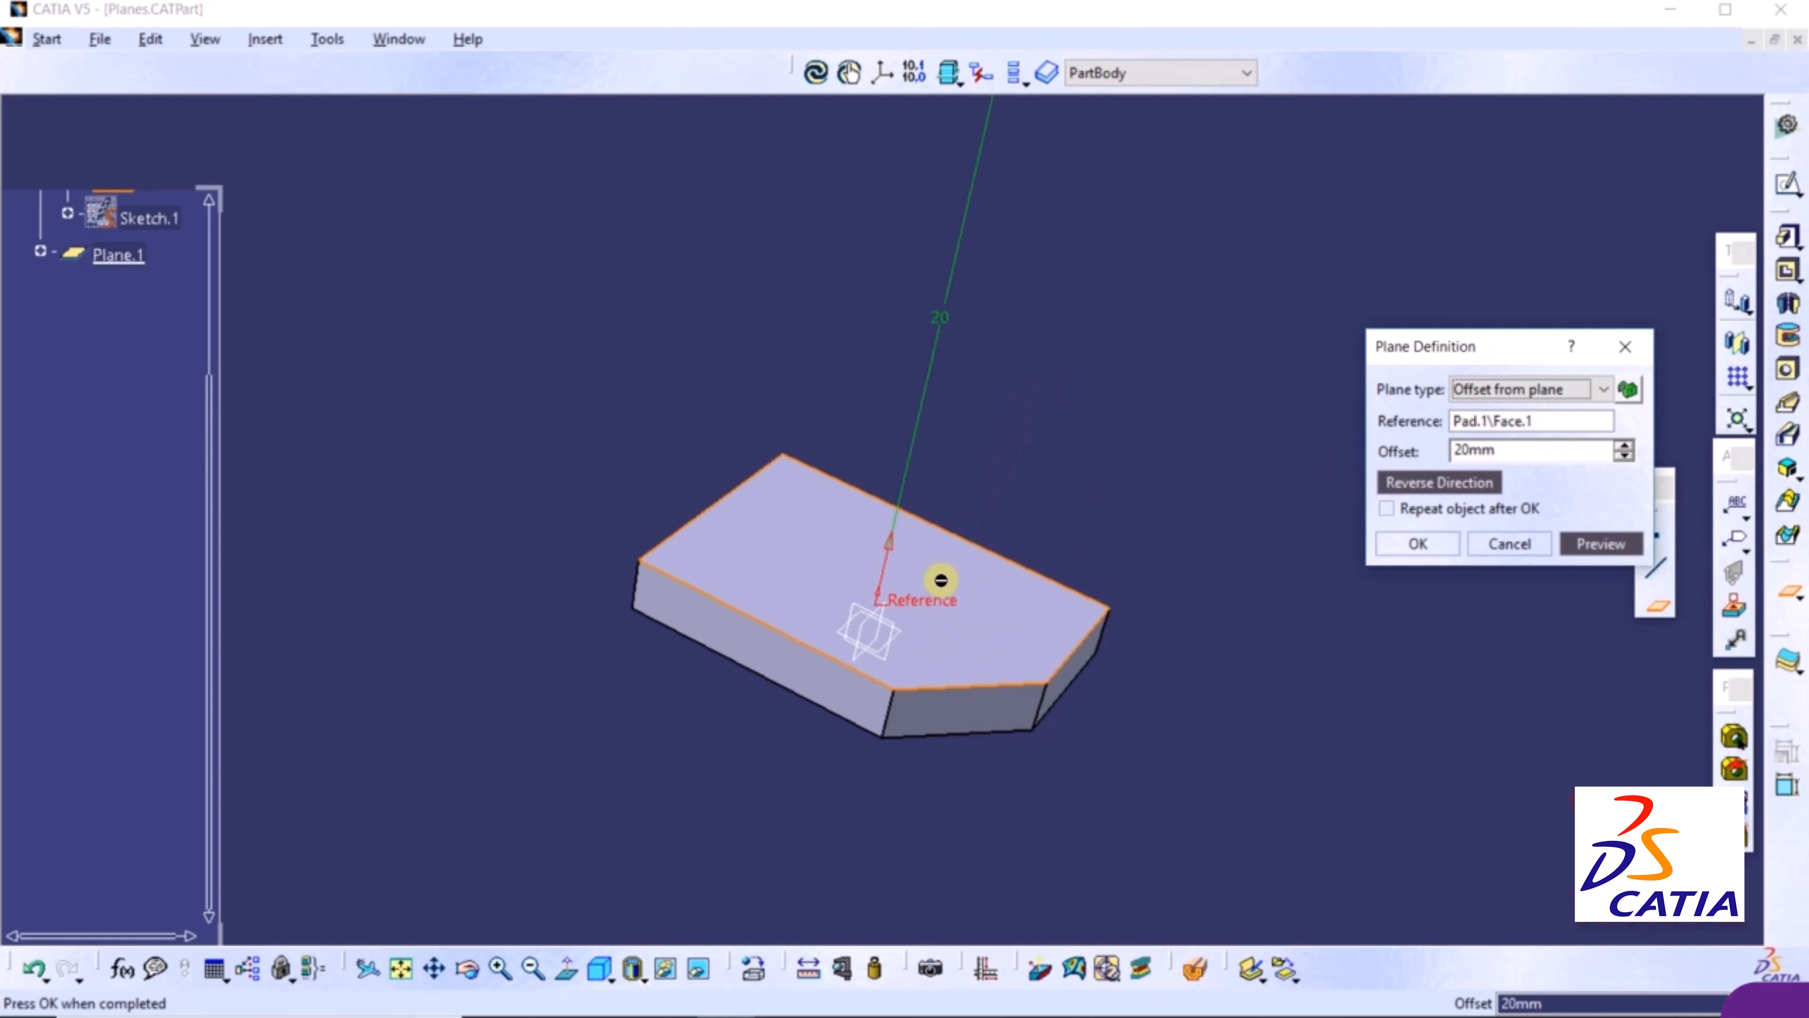
drag(1513, 450, 1360, 451)
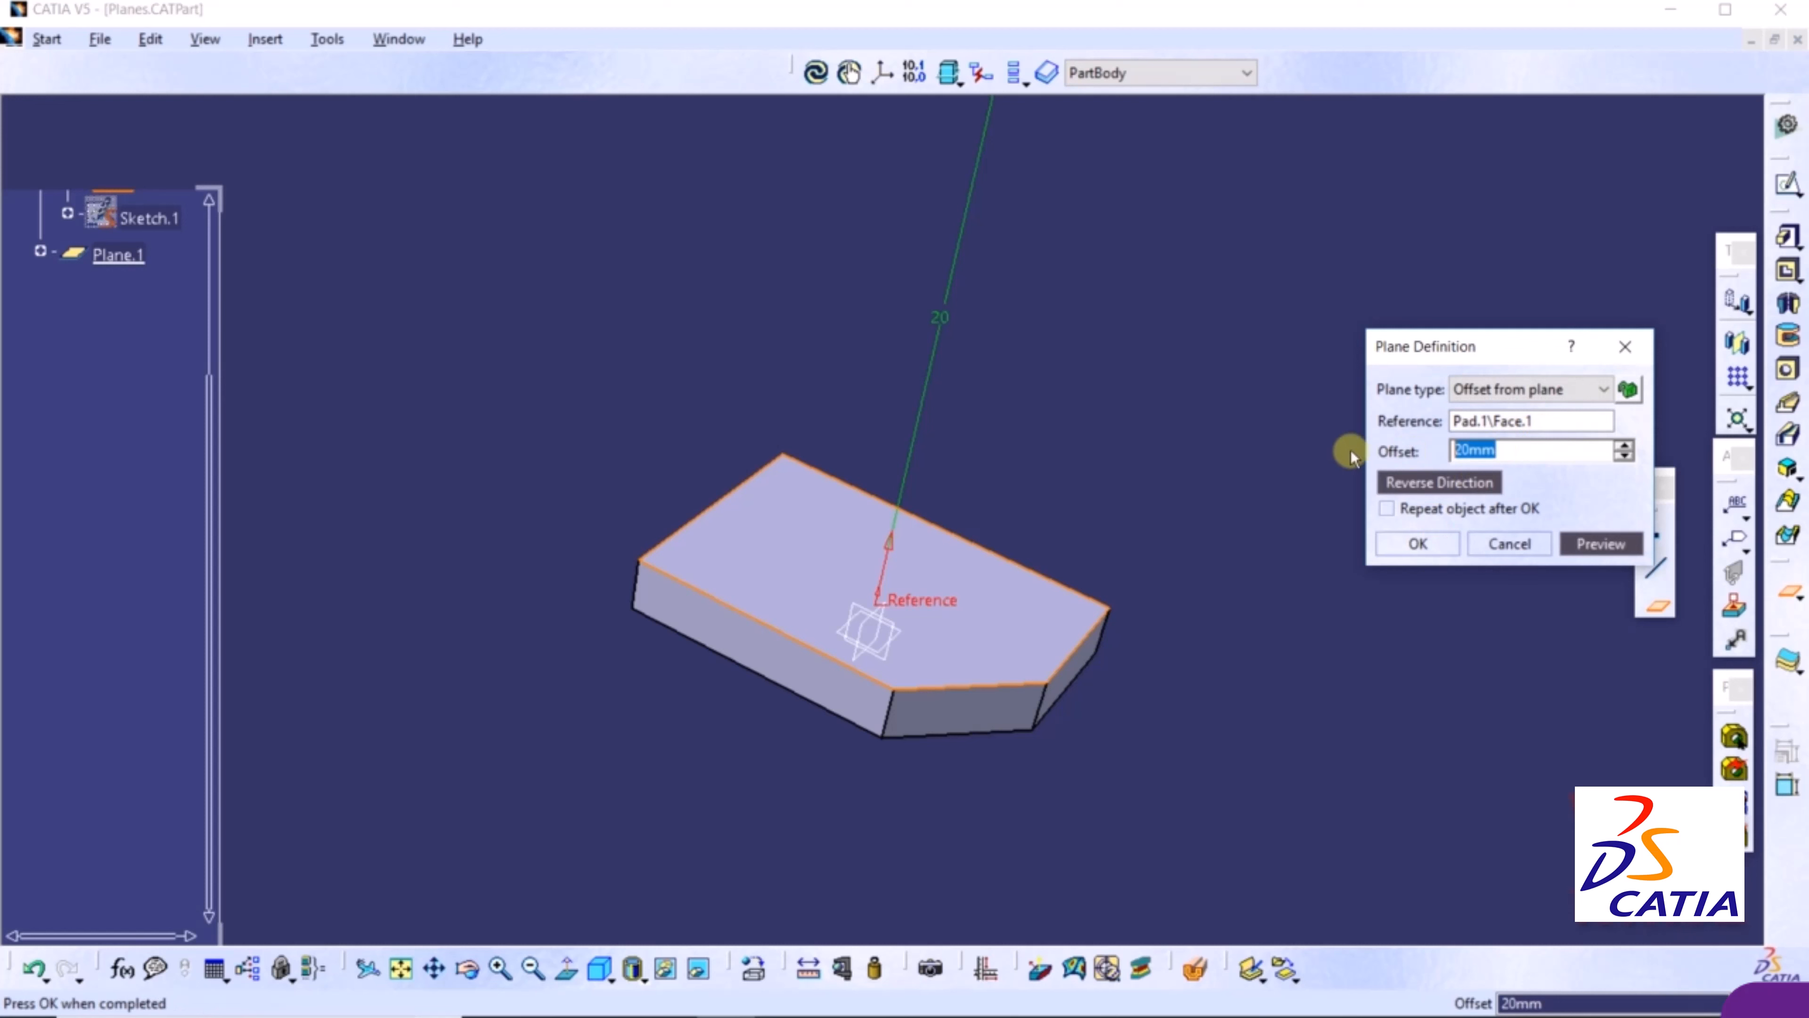
text(5)
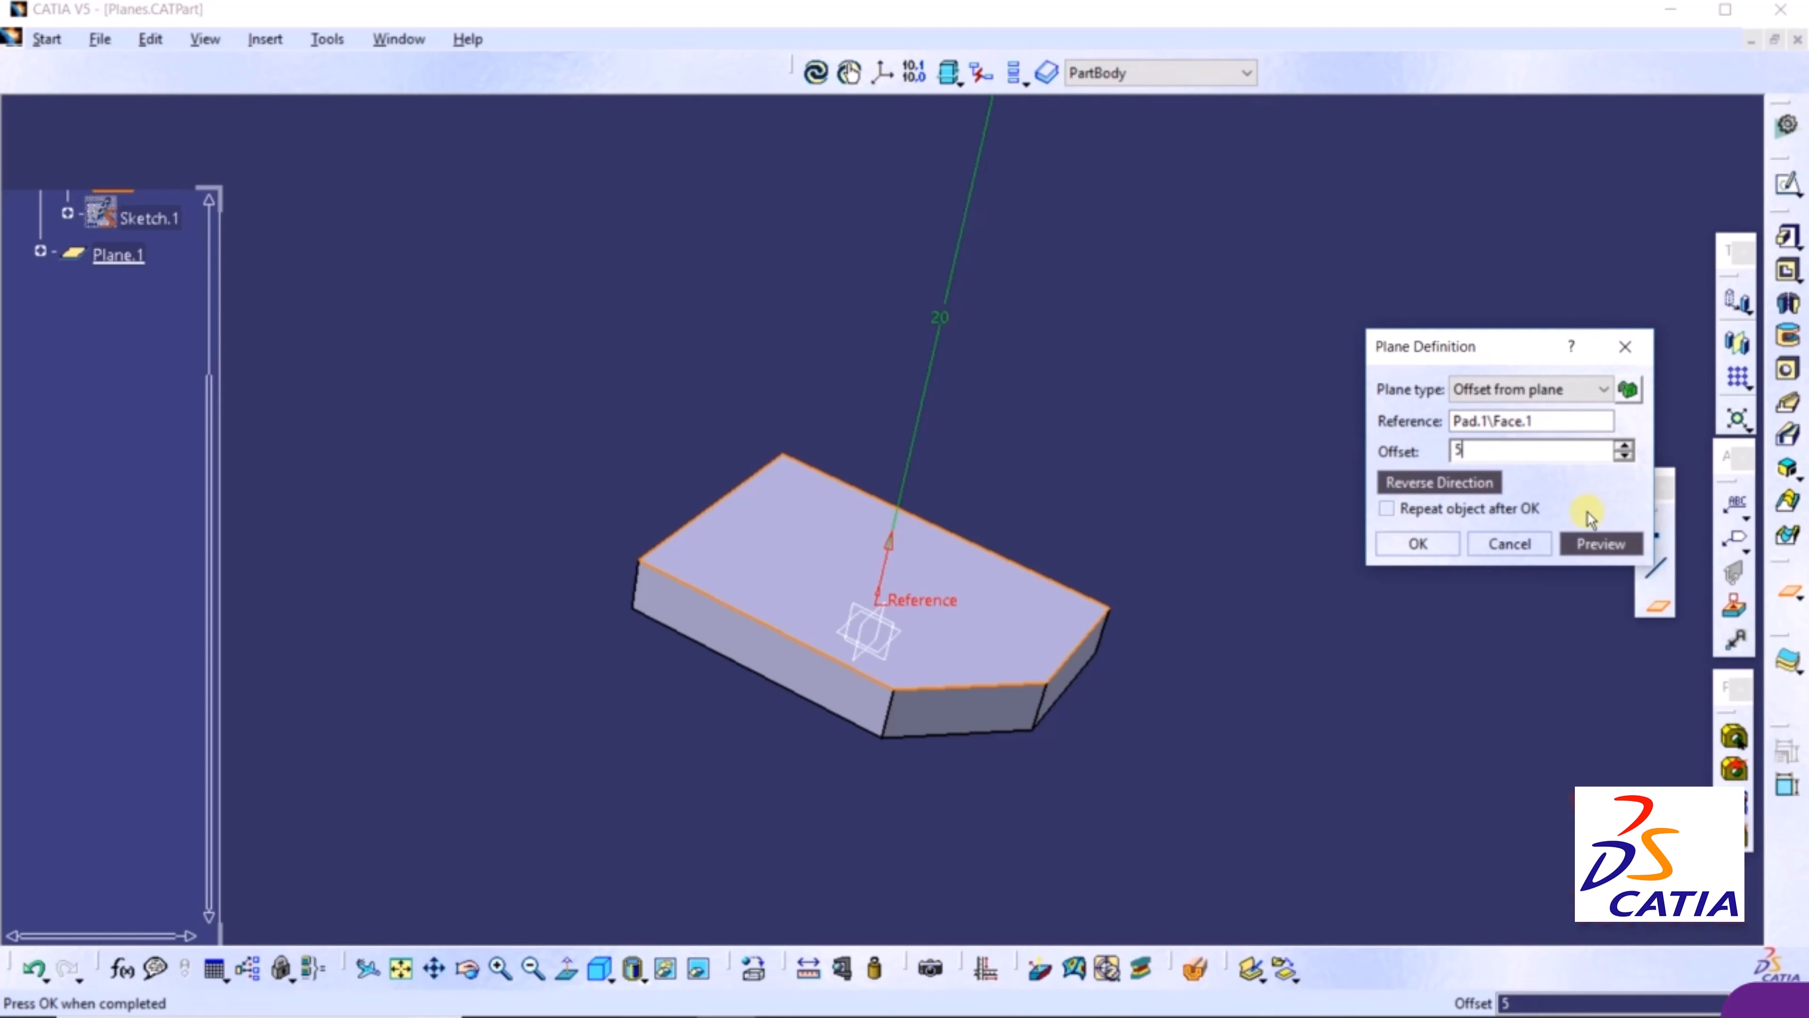
click(1603, 543)
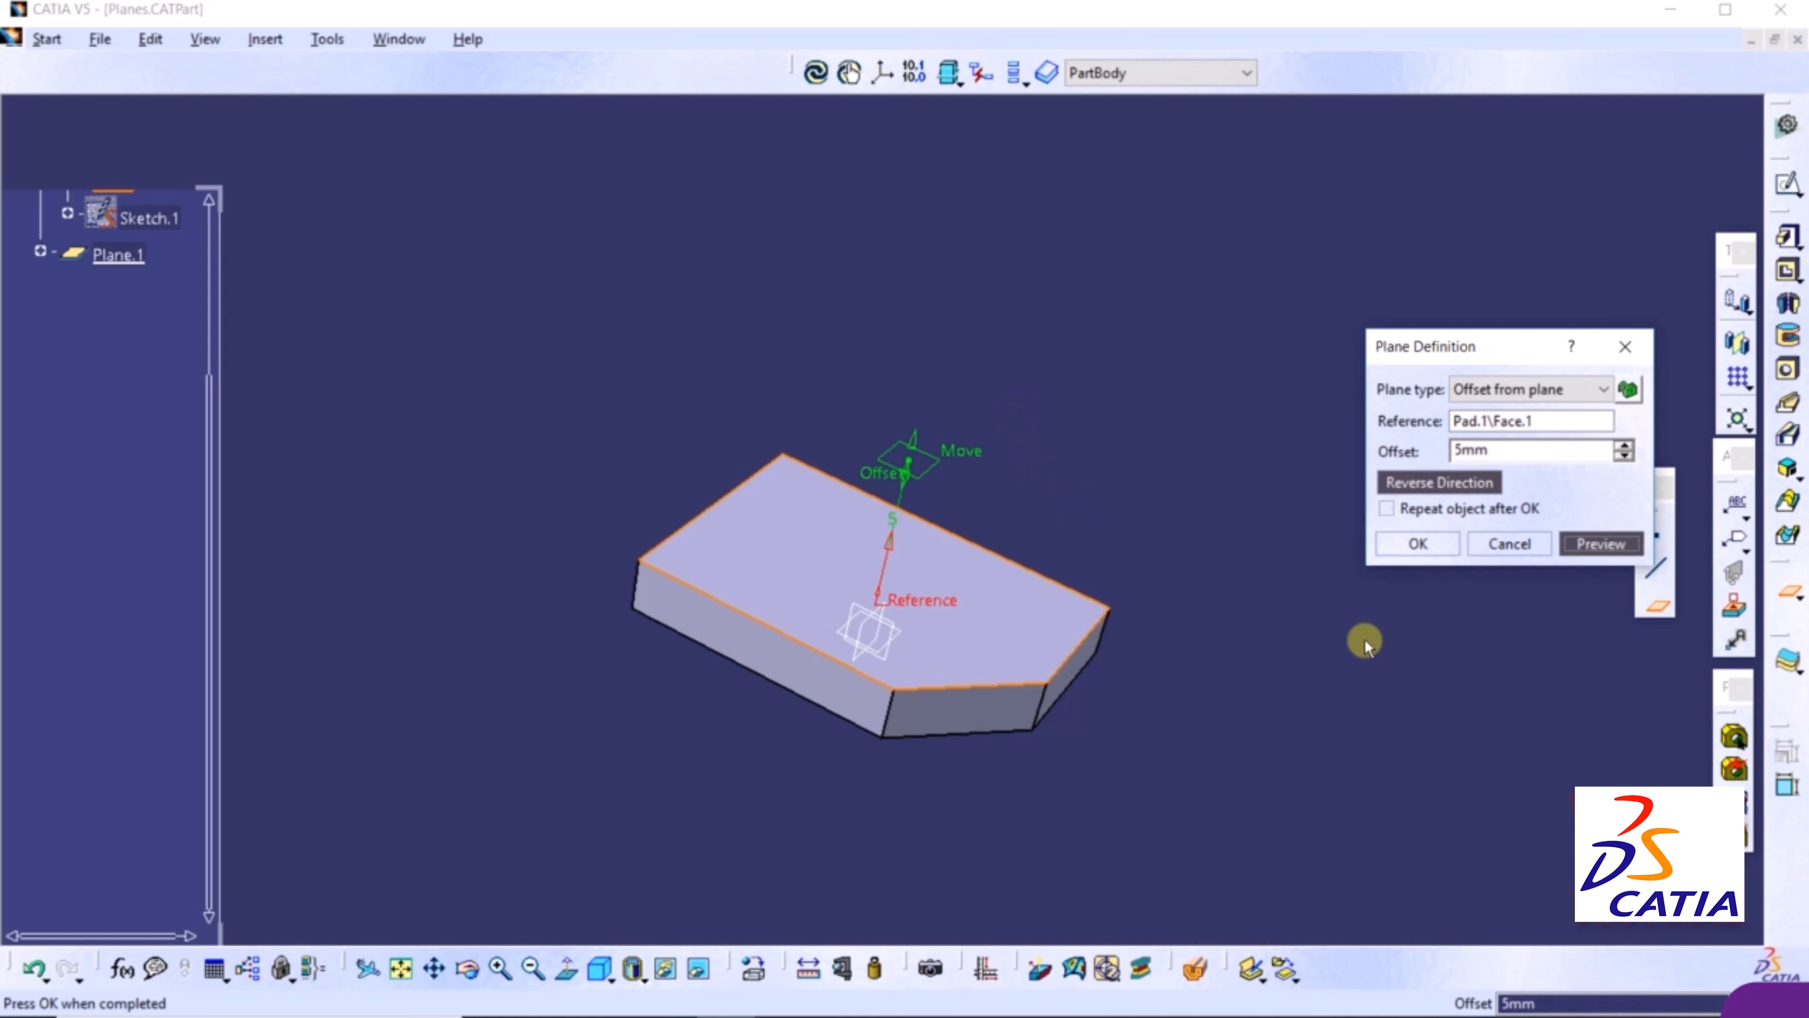
Create the offset plane with object repetition, using 2 instances in Absolute mode in a new body
click(1386, 508)
click(1419, 545)
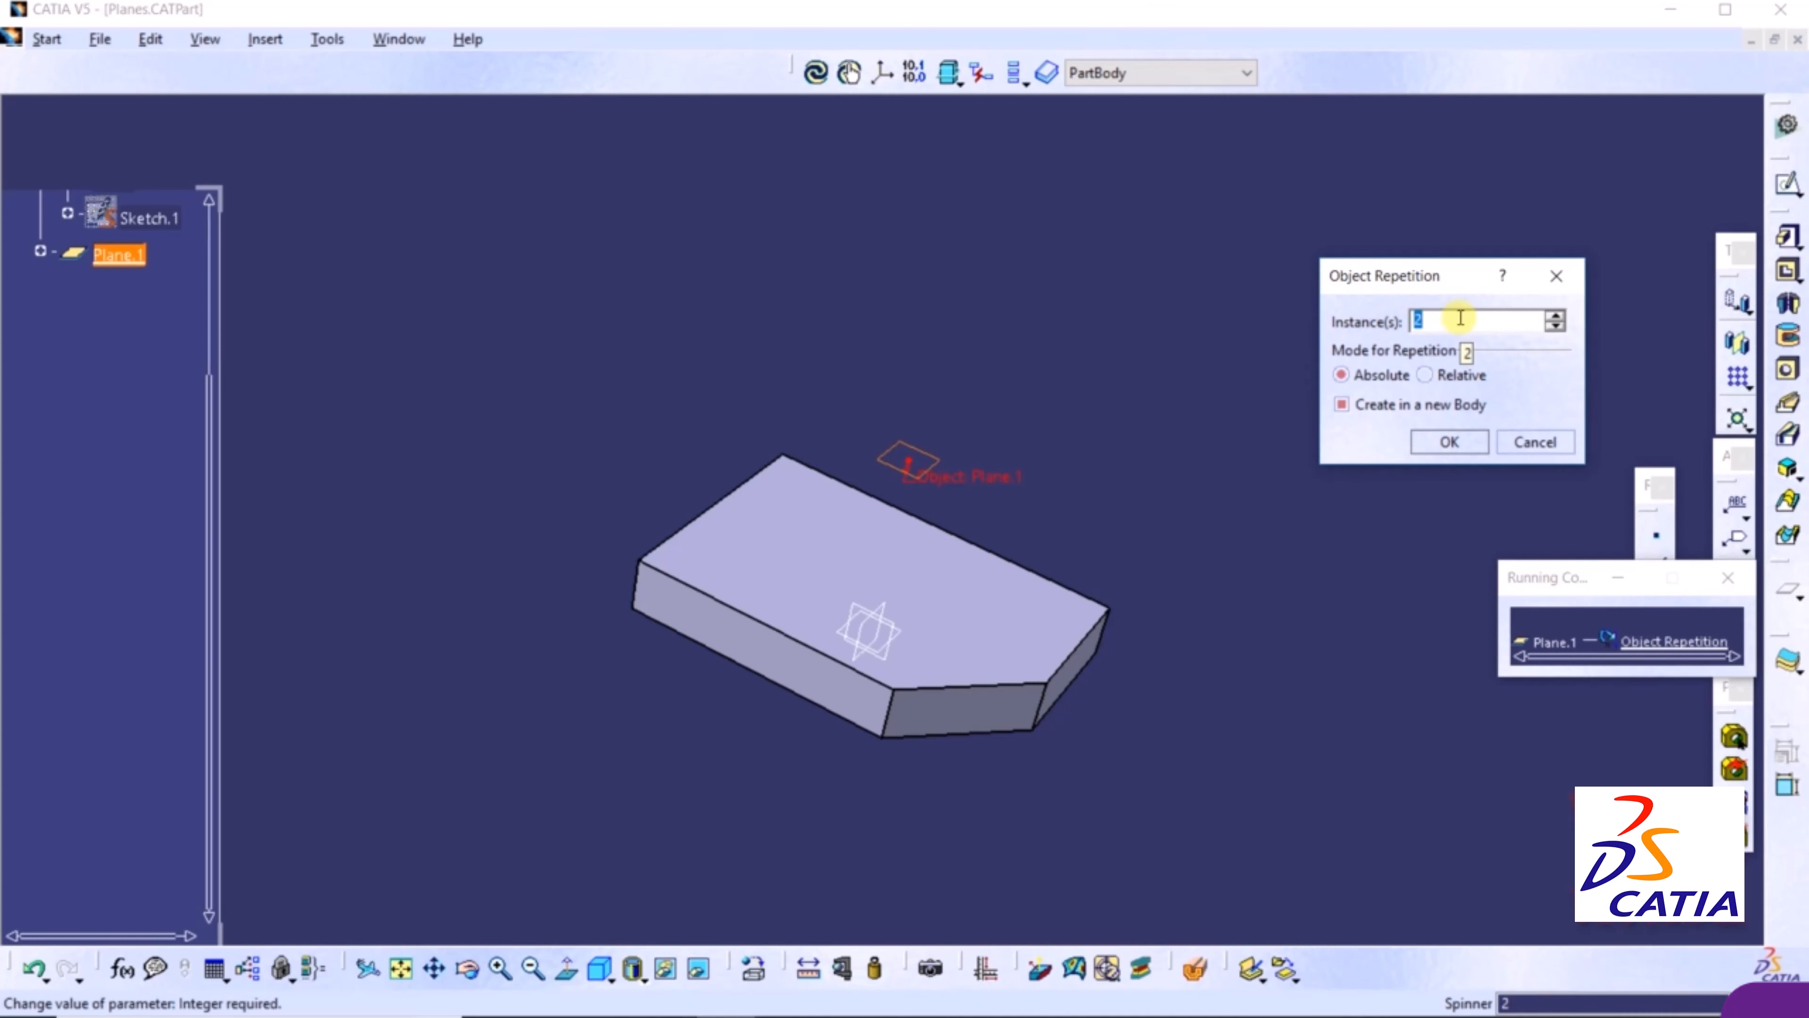
click(1449, 441)
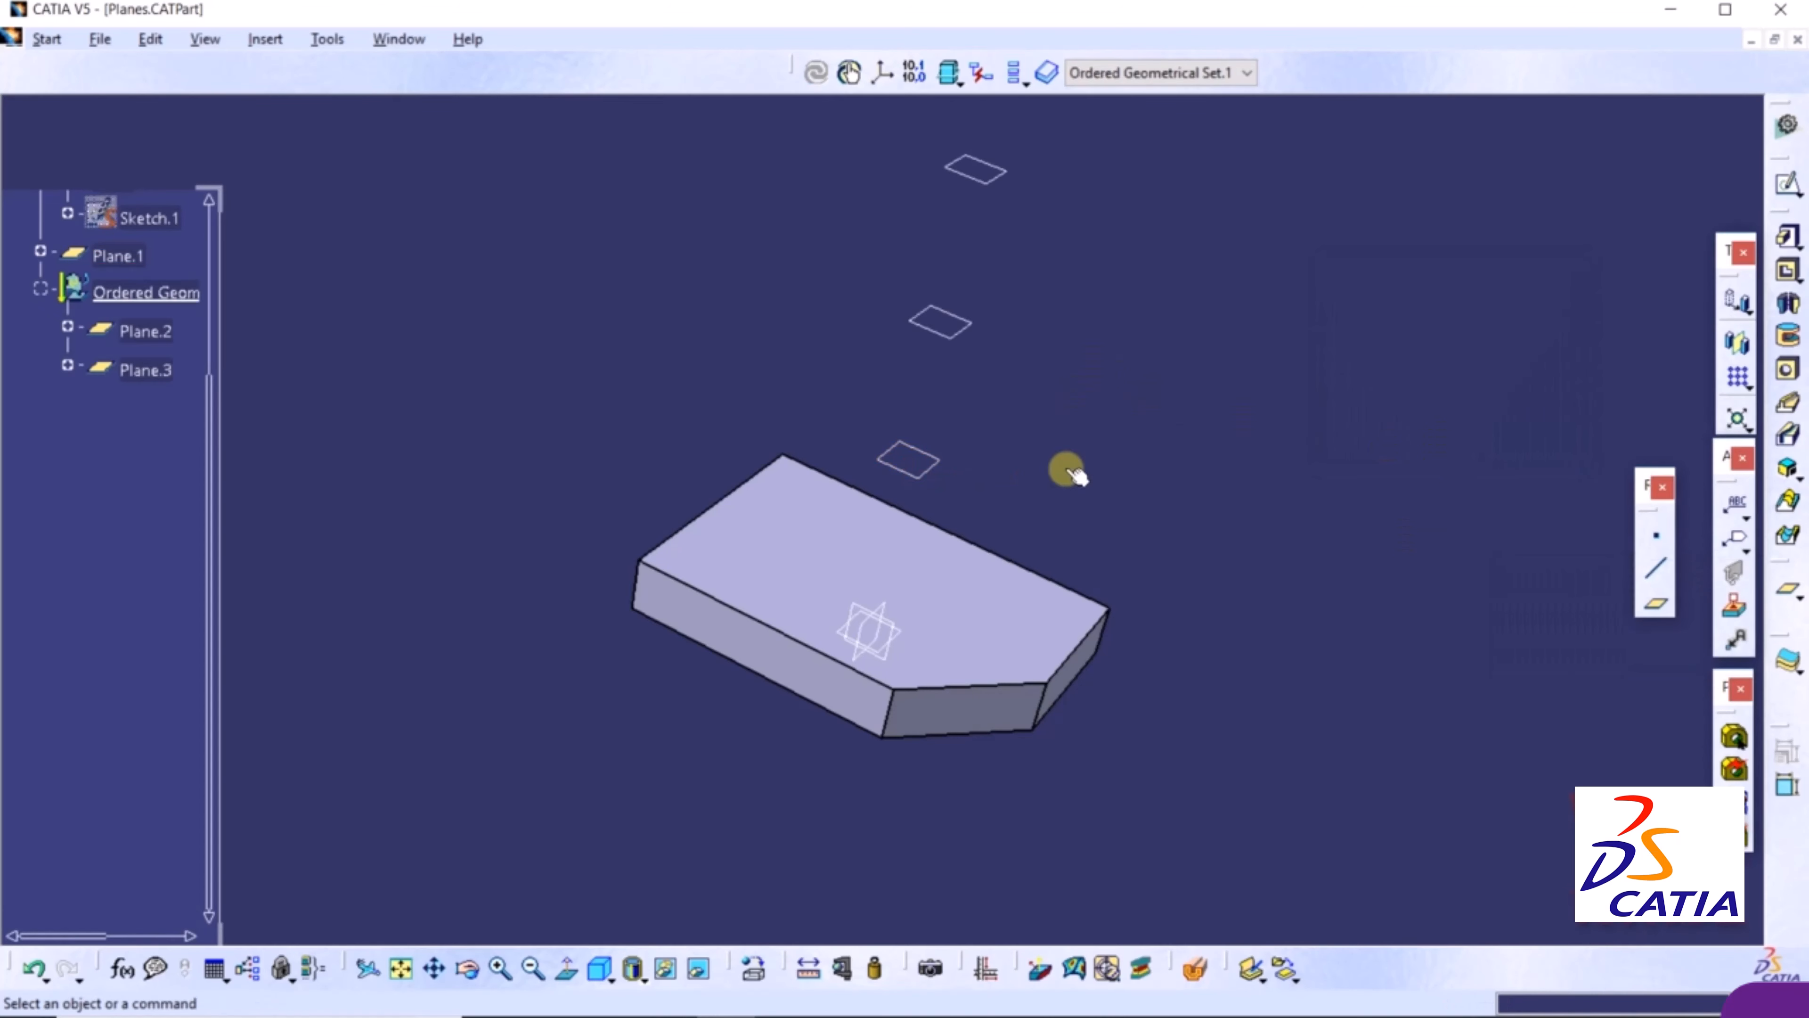
Try to delete Plane.3, the uppermost repeated plane, from the ordered geometrical set
middle_drag(1216, 375, 1197, 428)
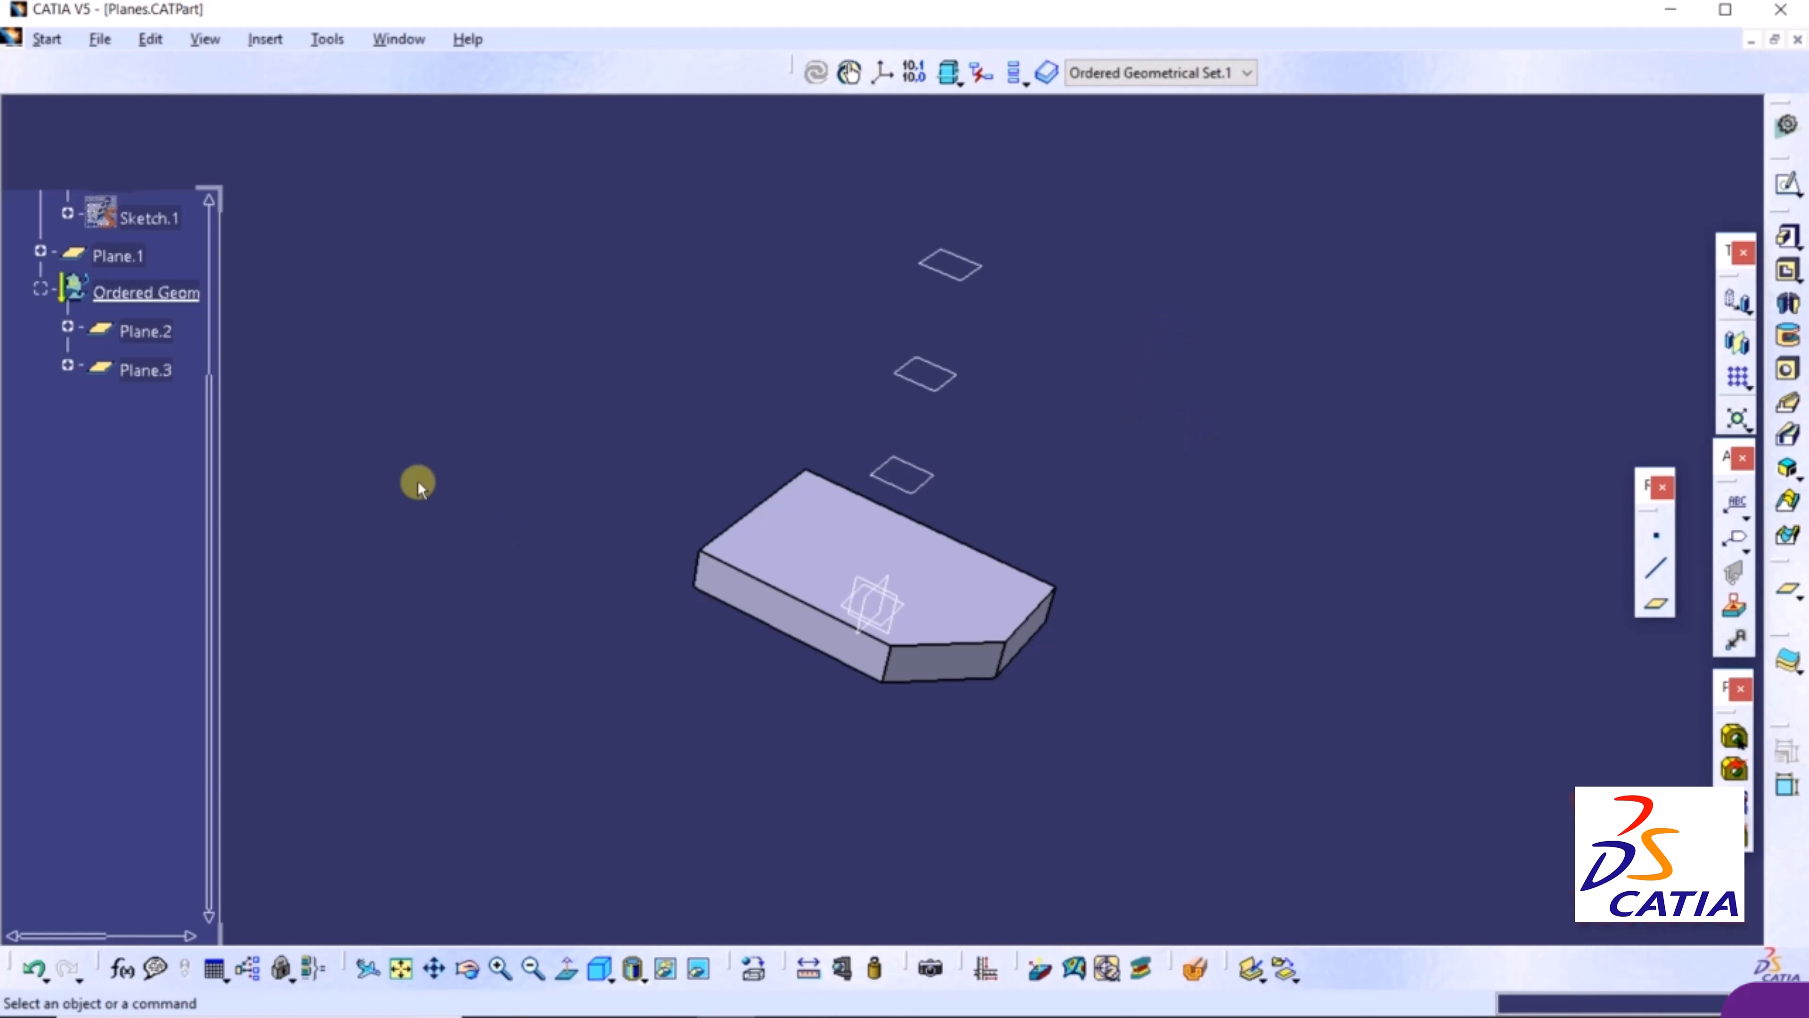
right_click(151, 375)
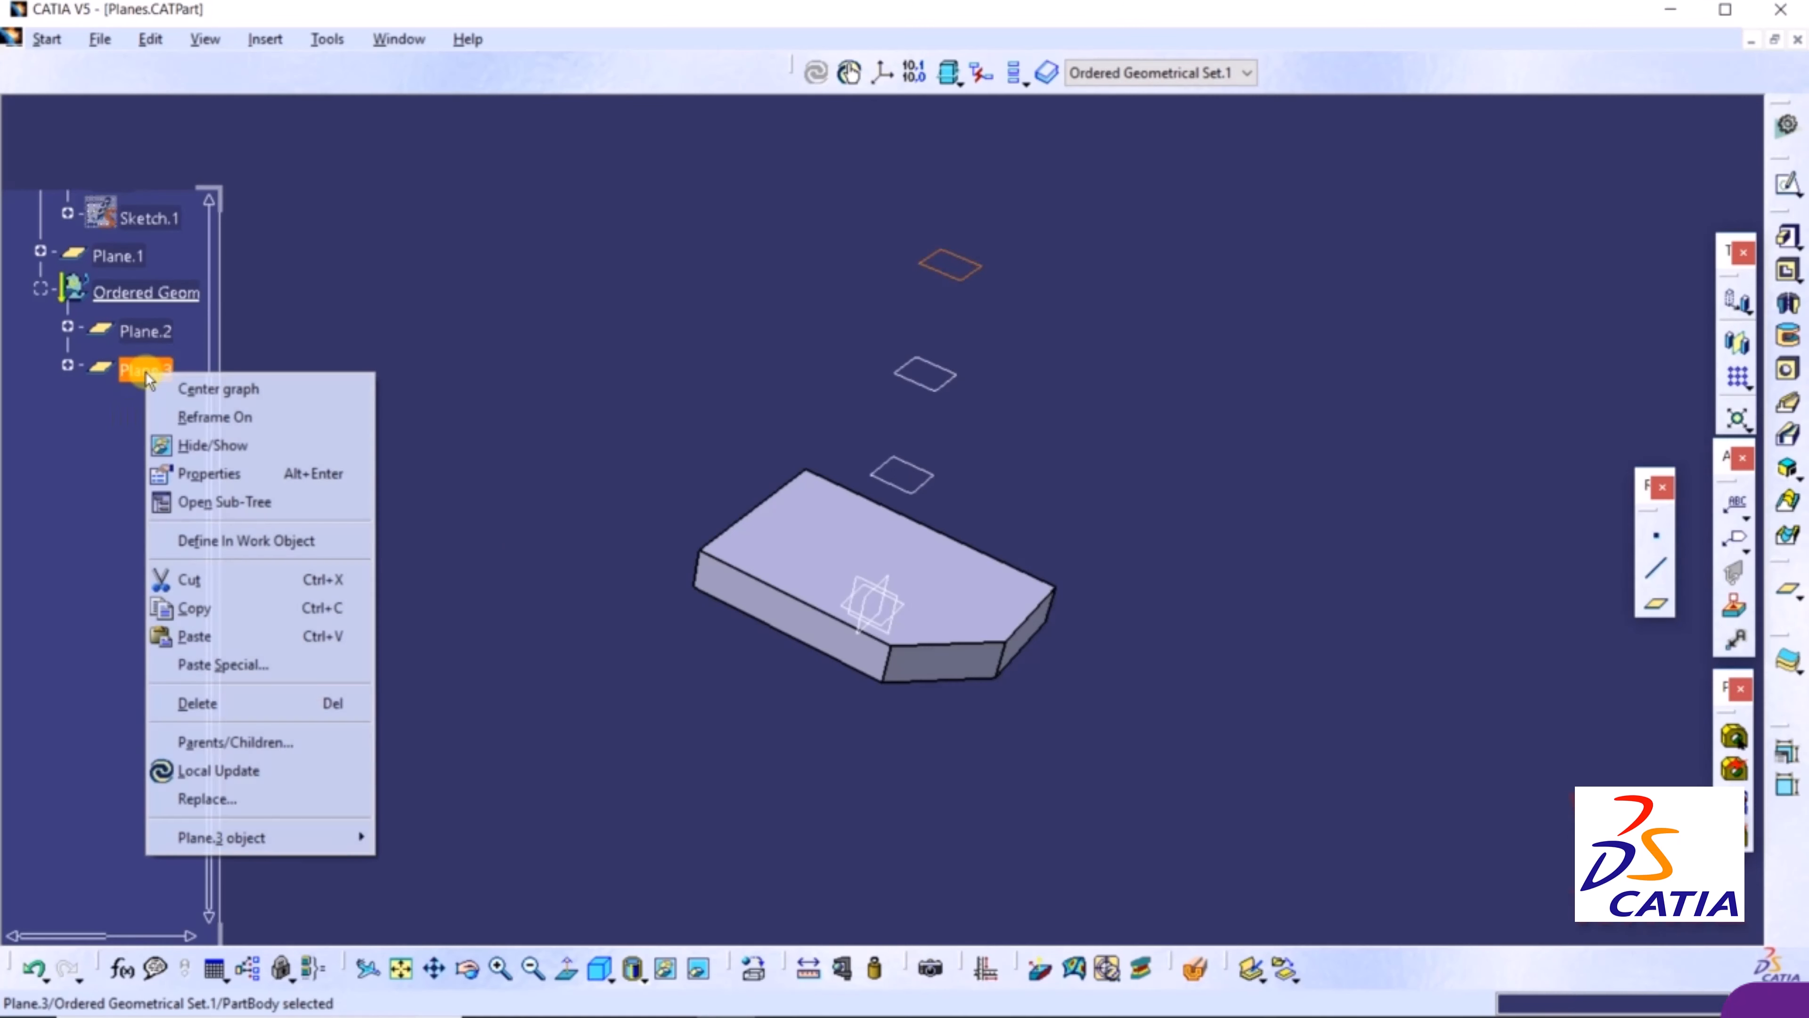
click(232, 704)
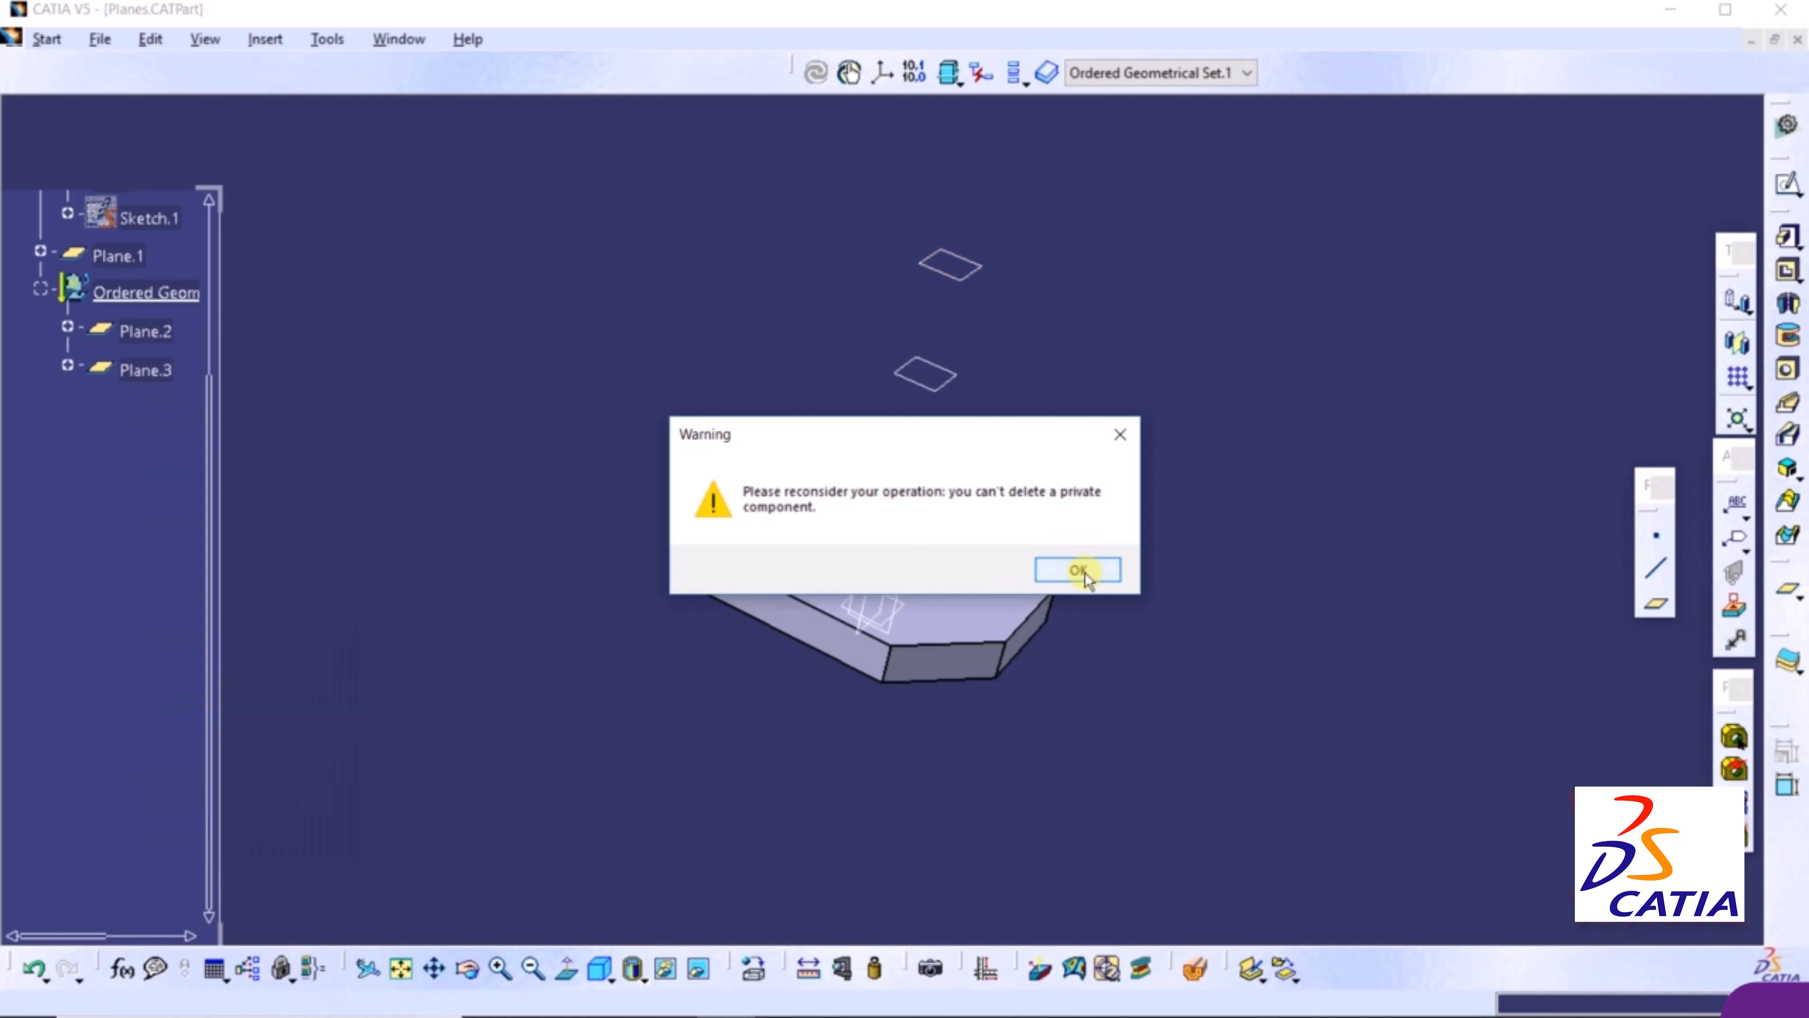
click(1078, 570)
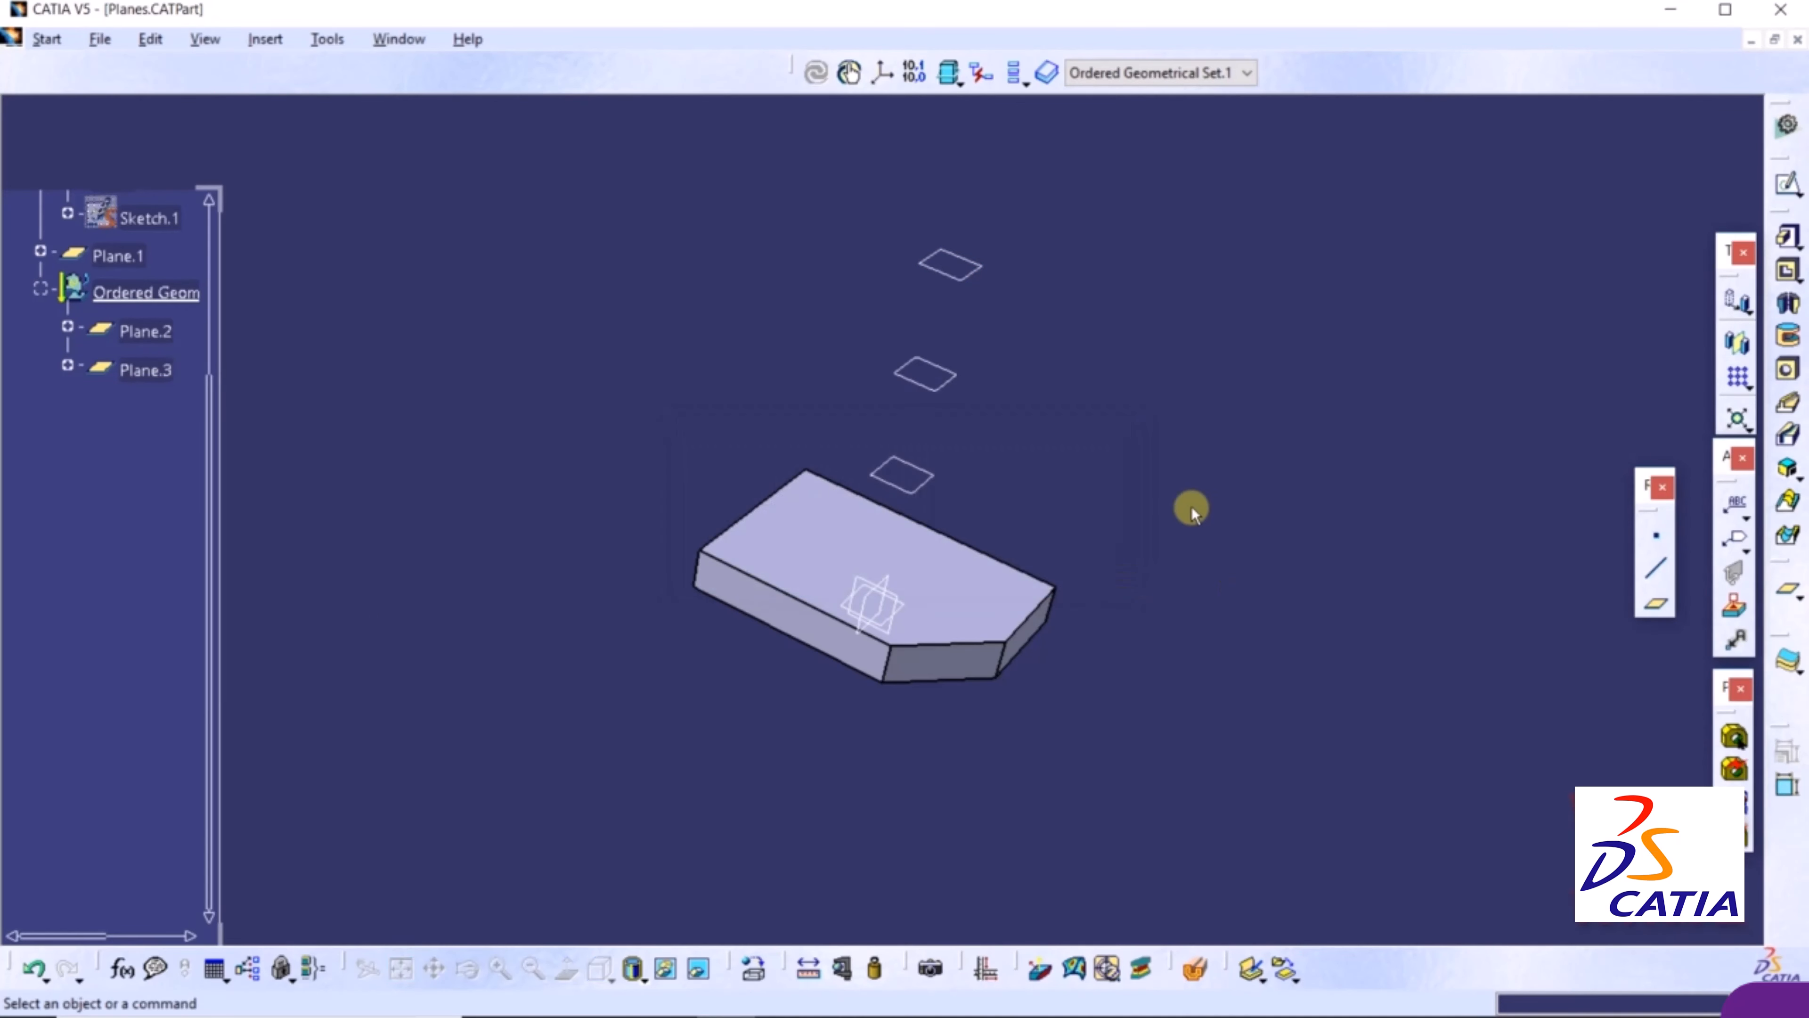
Create a Parallel through point plane referencing the pad's long side face, through the top vertex where it meets the chamfered face
middle_drag(1207, 342, 1389, 442)
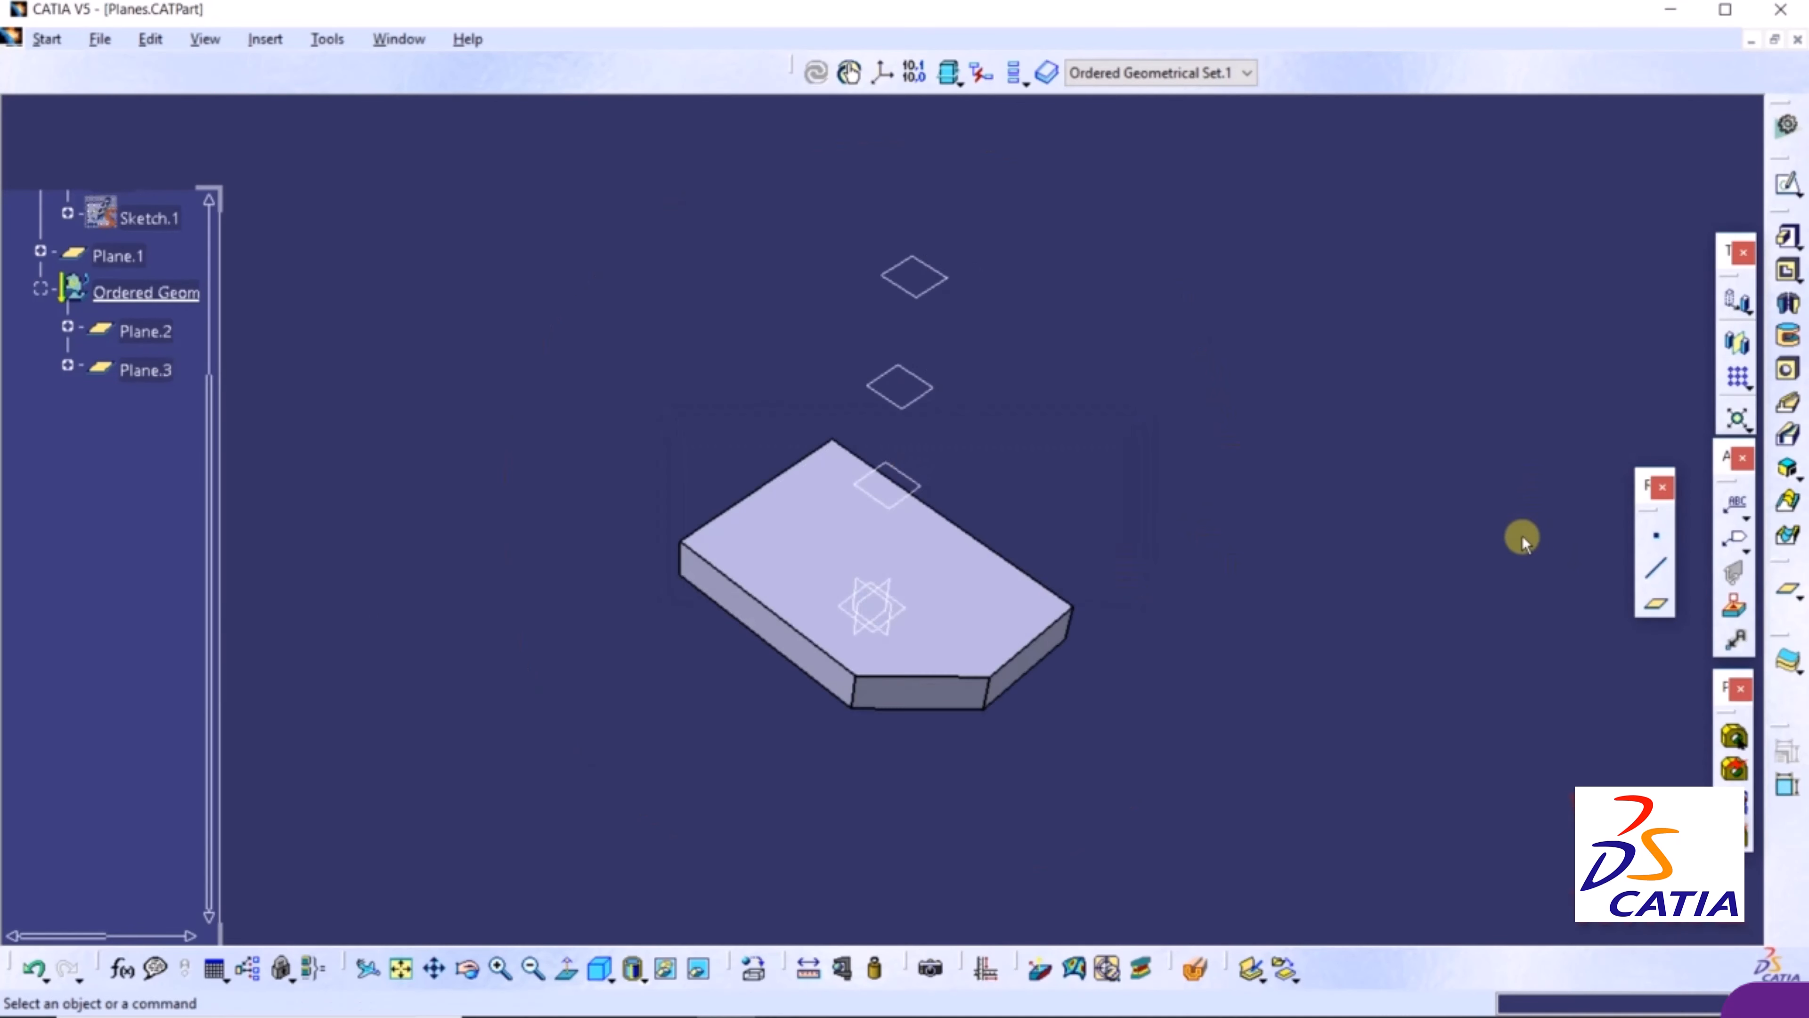
click(1656, 604)
drag(1476, 331, 1338, 219)
click(1375, 278)
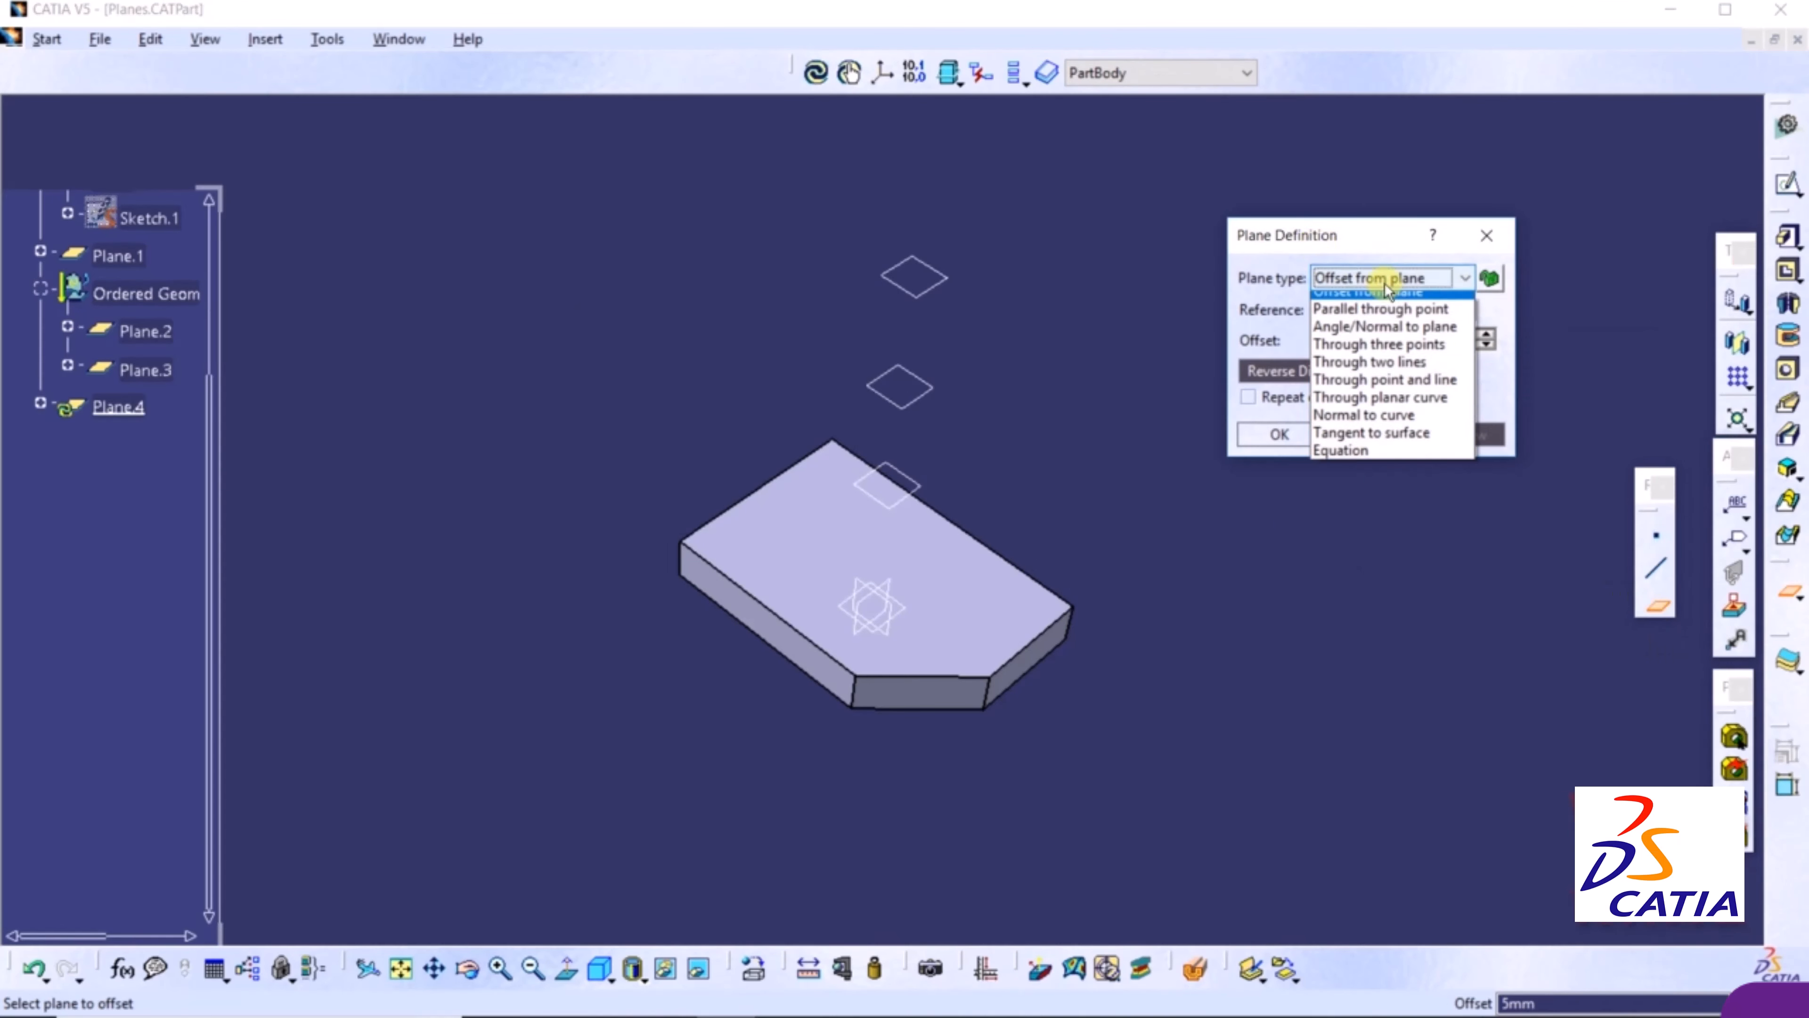
click(1355, 318)
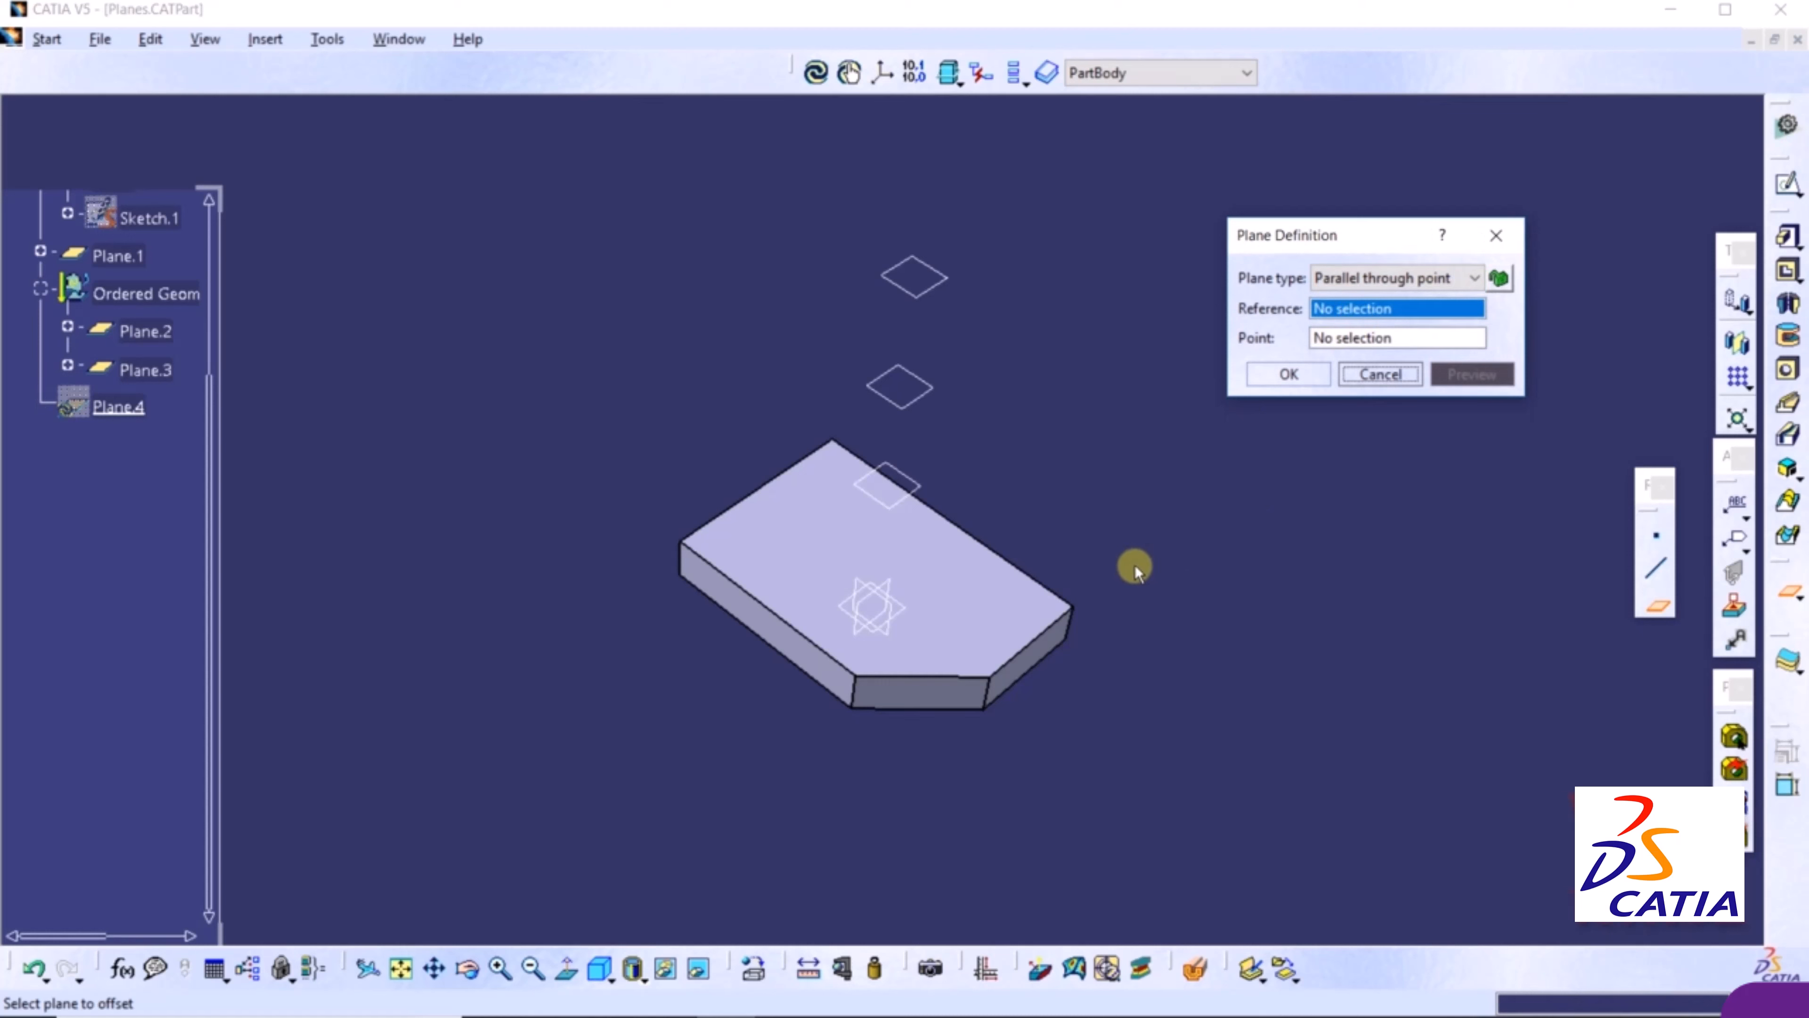
scroll(1135, 565, up, 2)
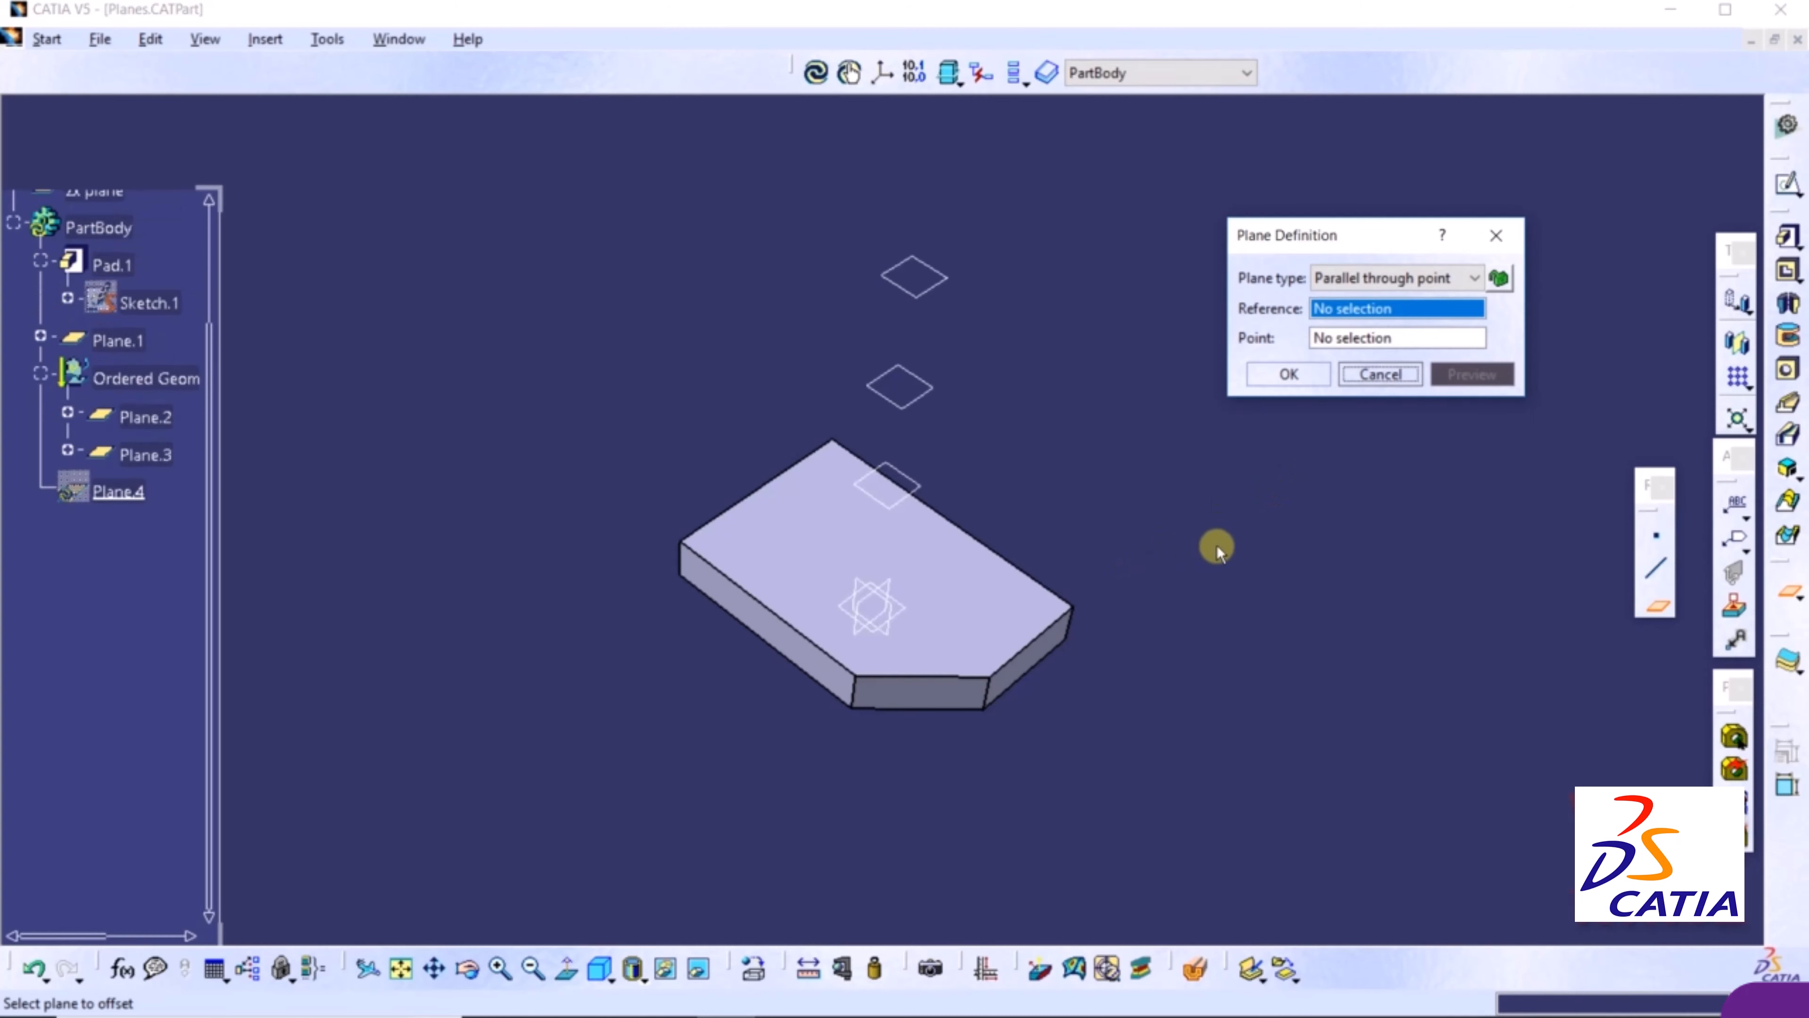
middle_drag(1204, 551, 1102, 380)
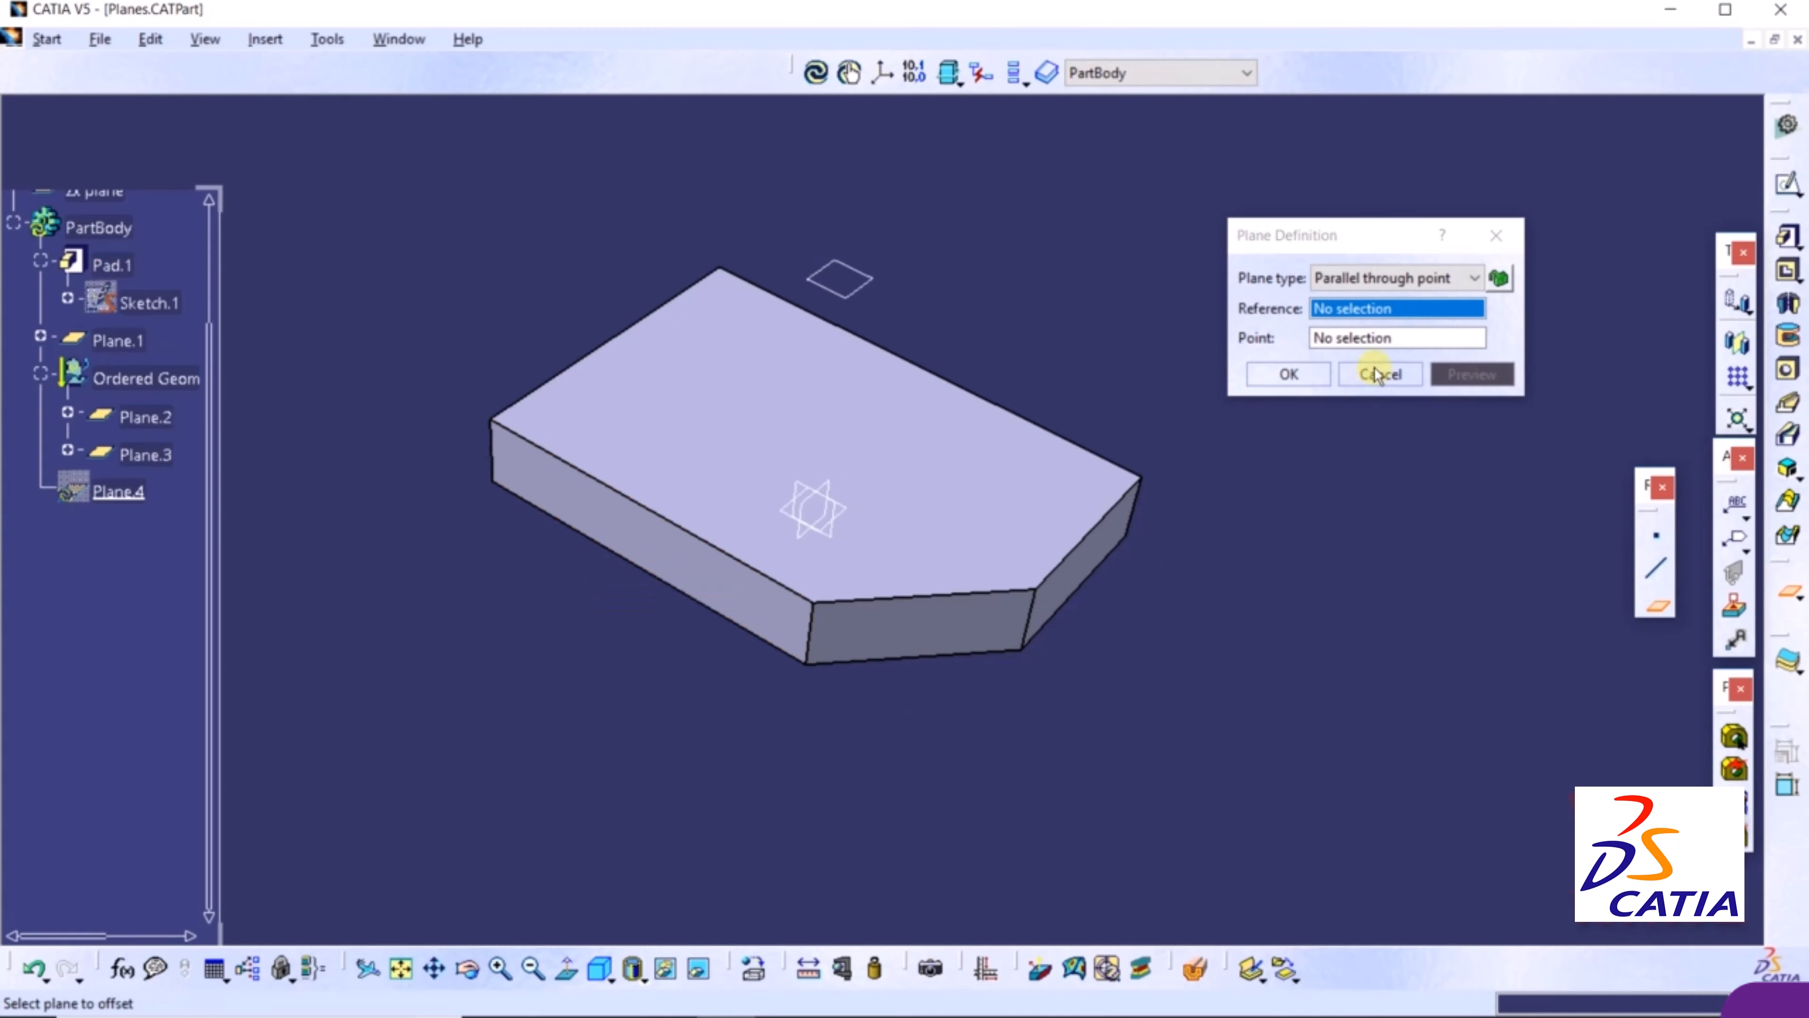
click(702, 574)
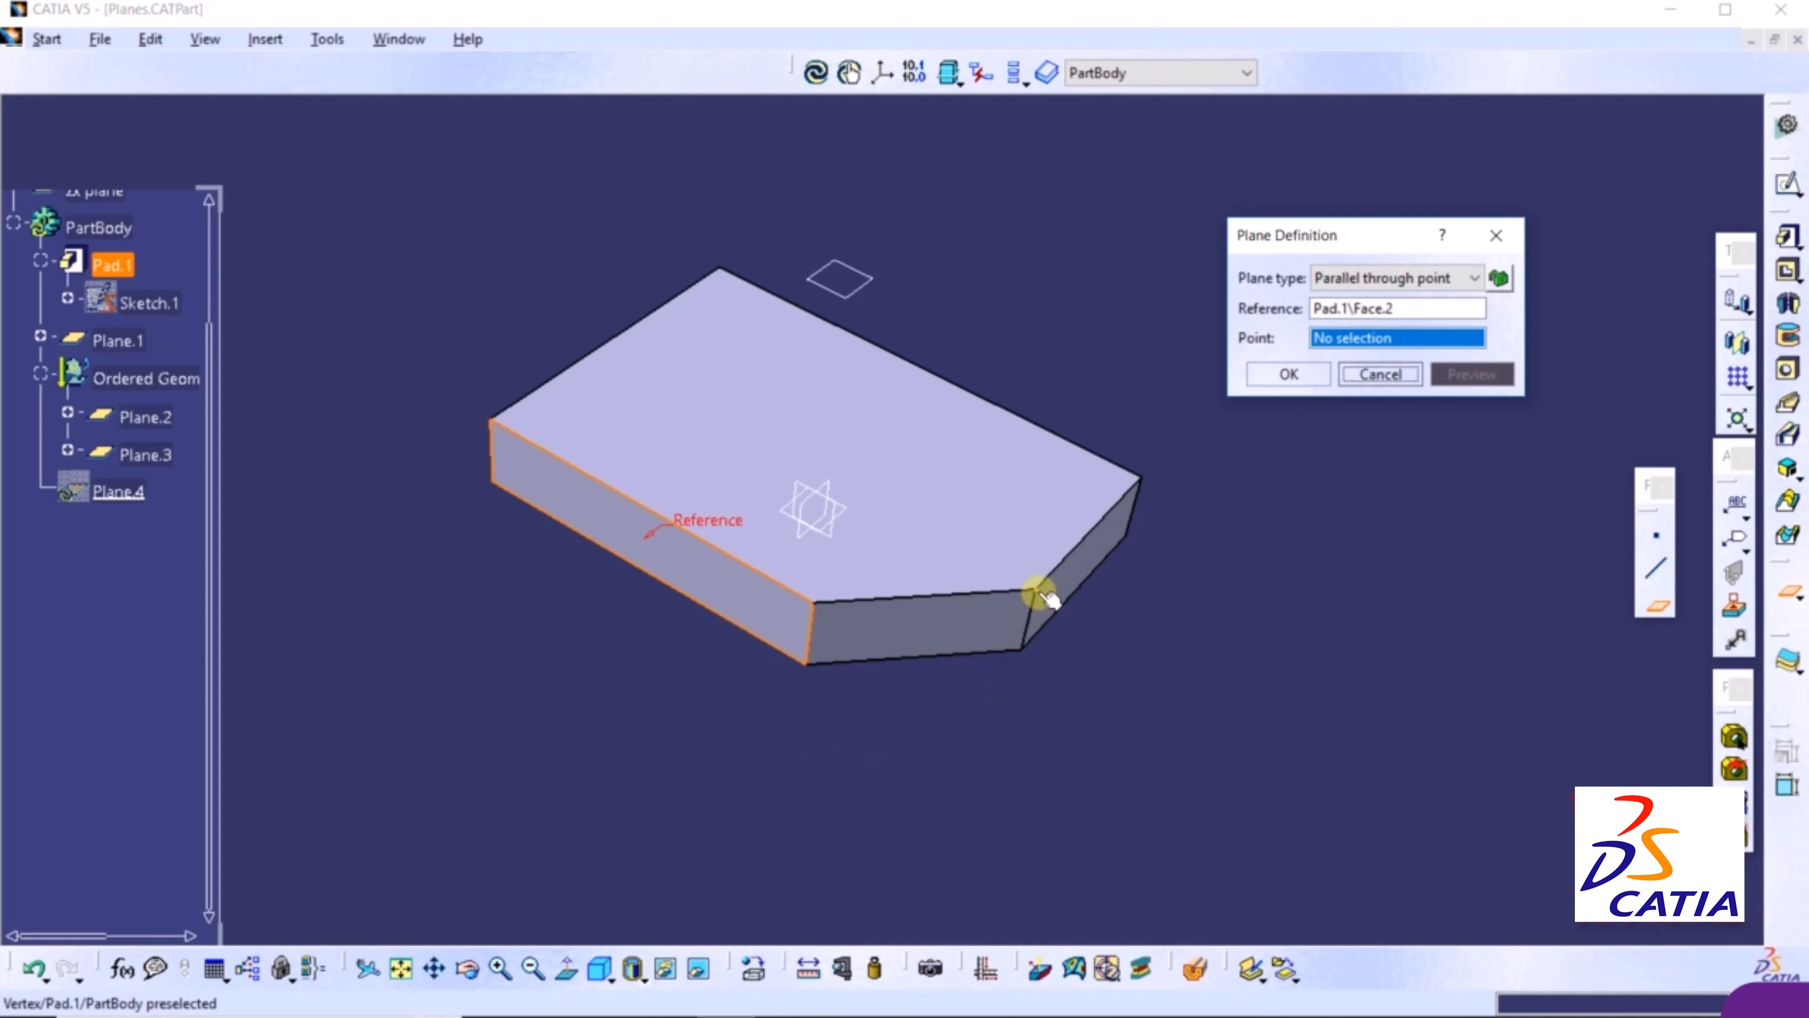
click(819, 602)
ctrl+middle_drag(878, 524, 926, 443)
scroll(919, 456, down, 1)
click(1288, 374)
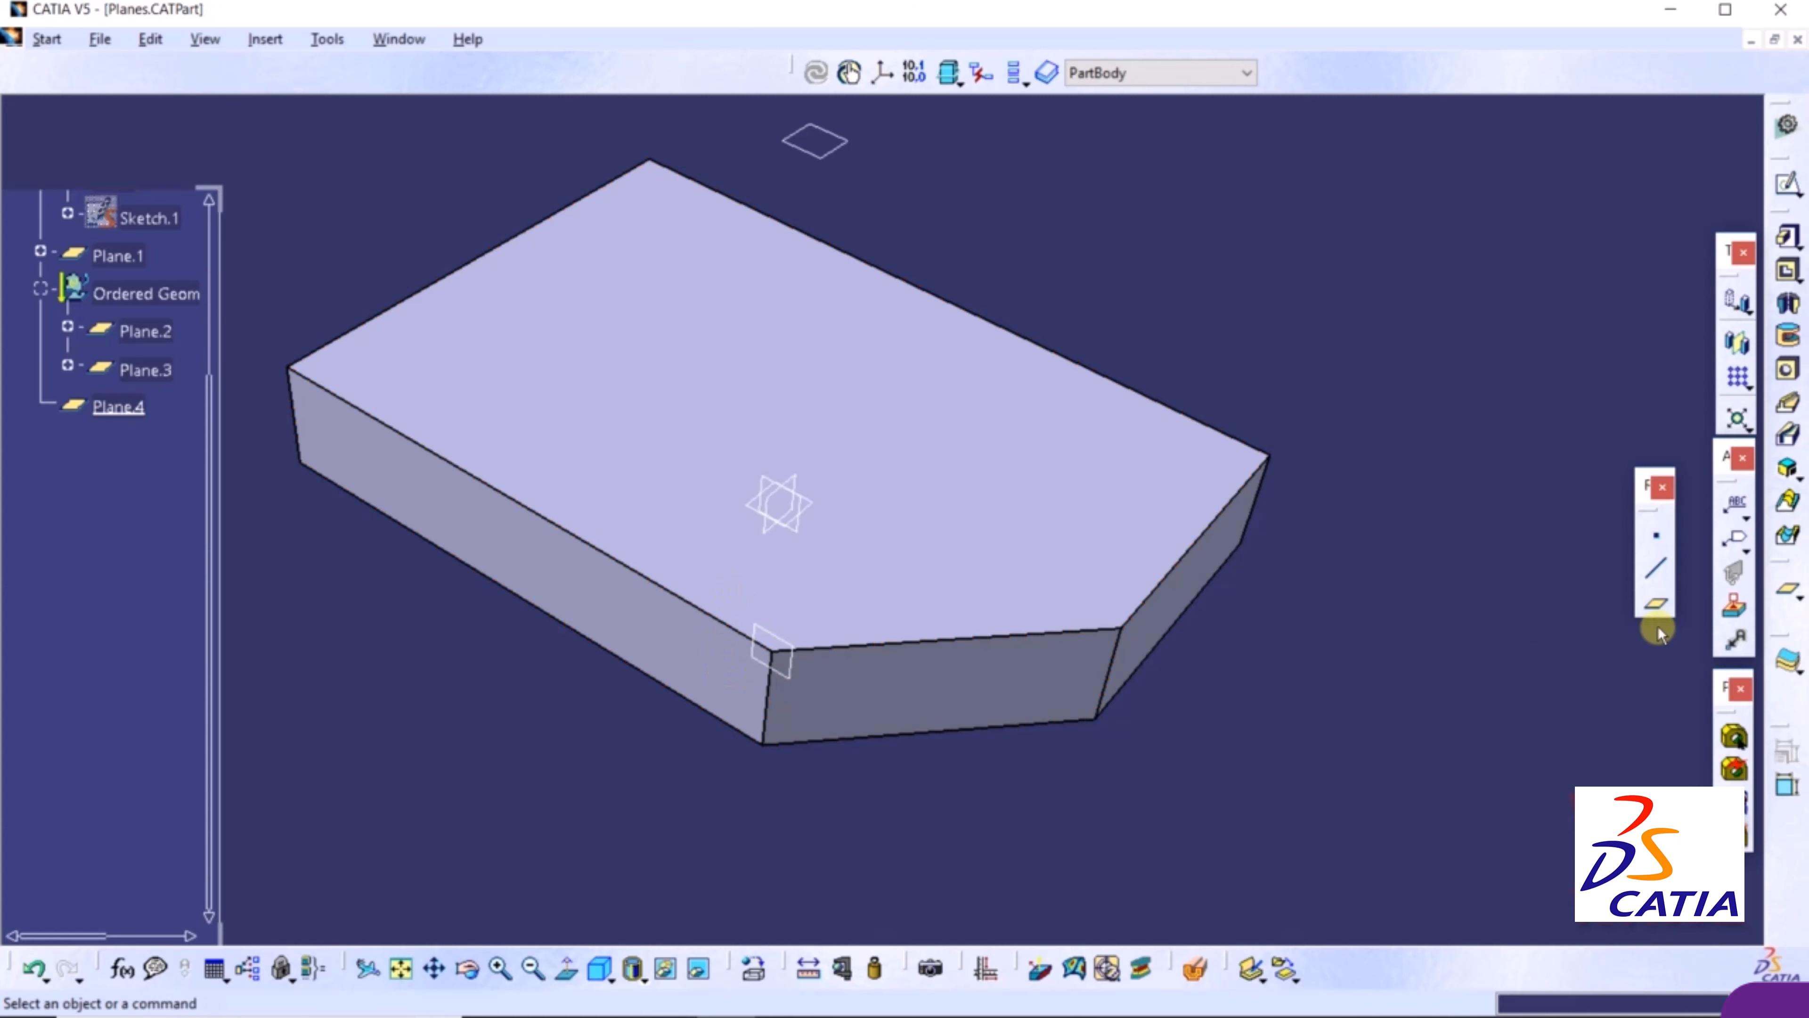
Define an Angle/Normal to plane datum with the top edge opposite the pad's chamfered end as rotation axis and the top face as reference
click(1658, 610)
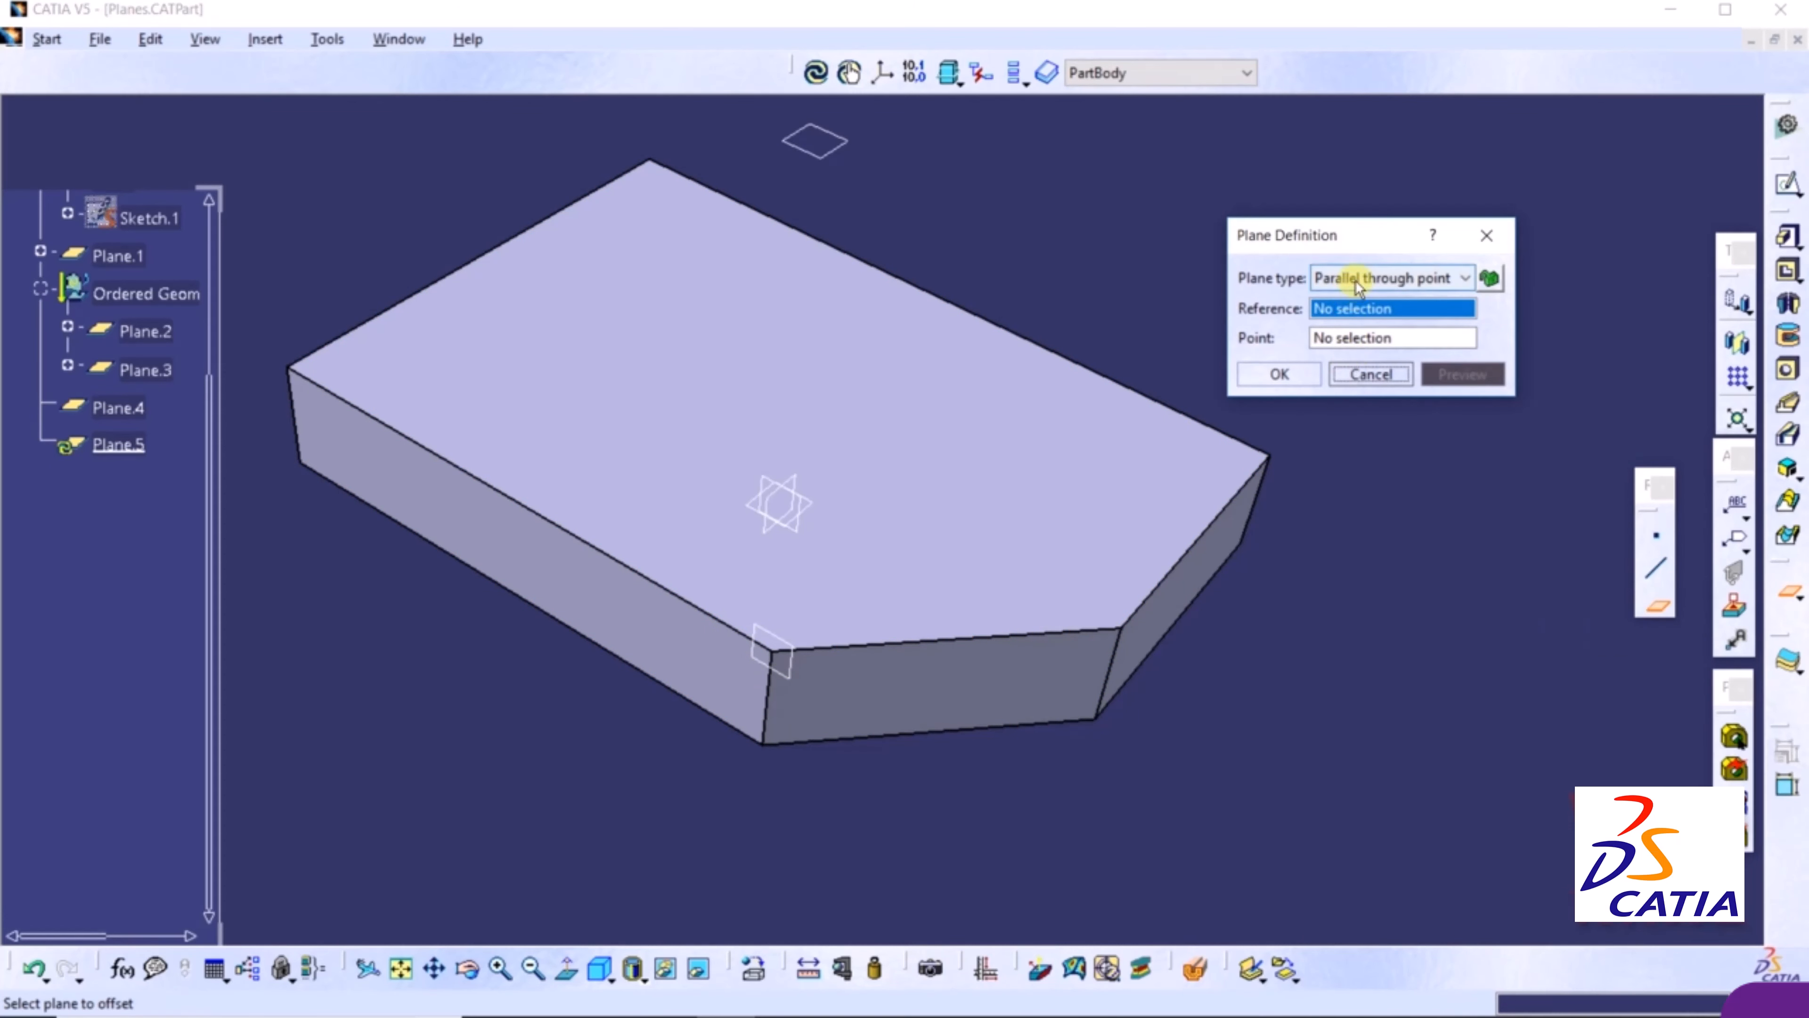
click(1361, 278)
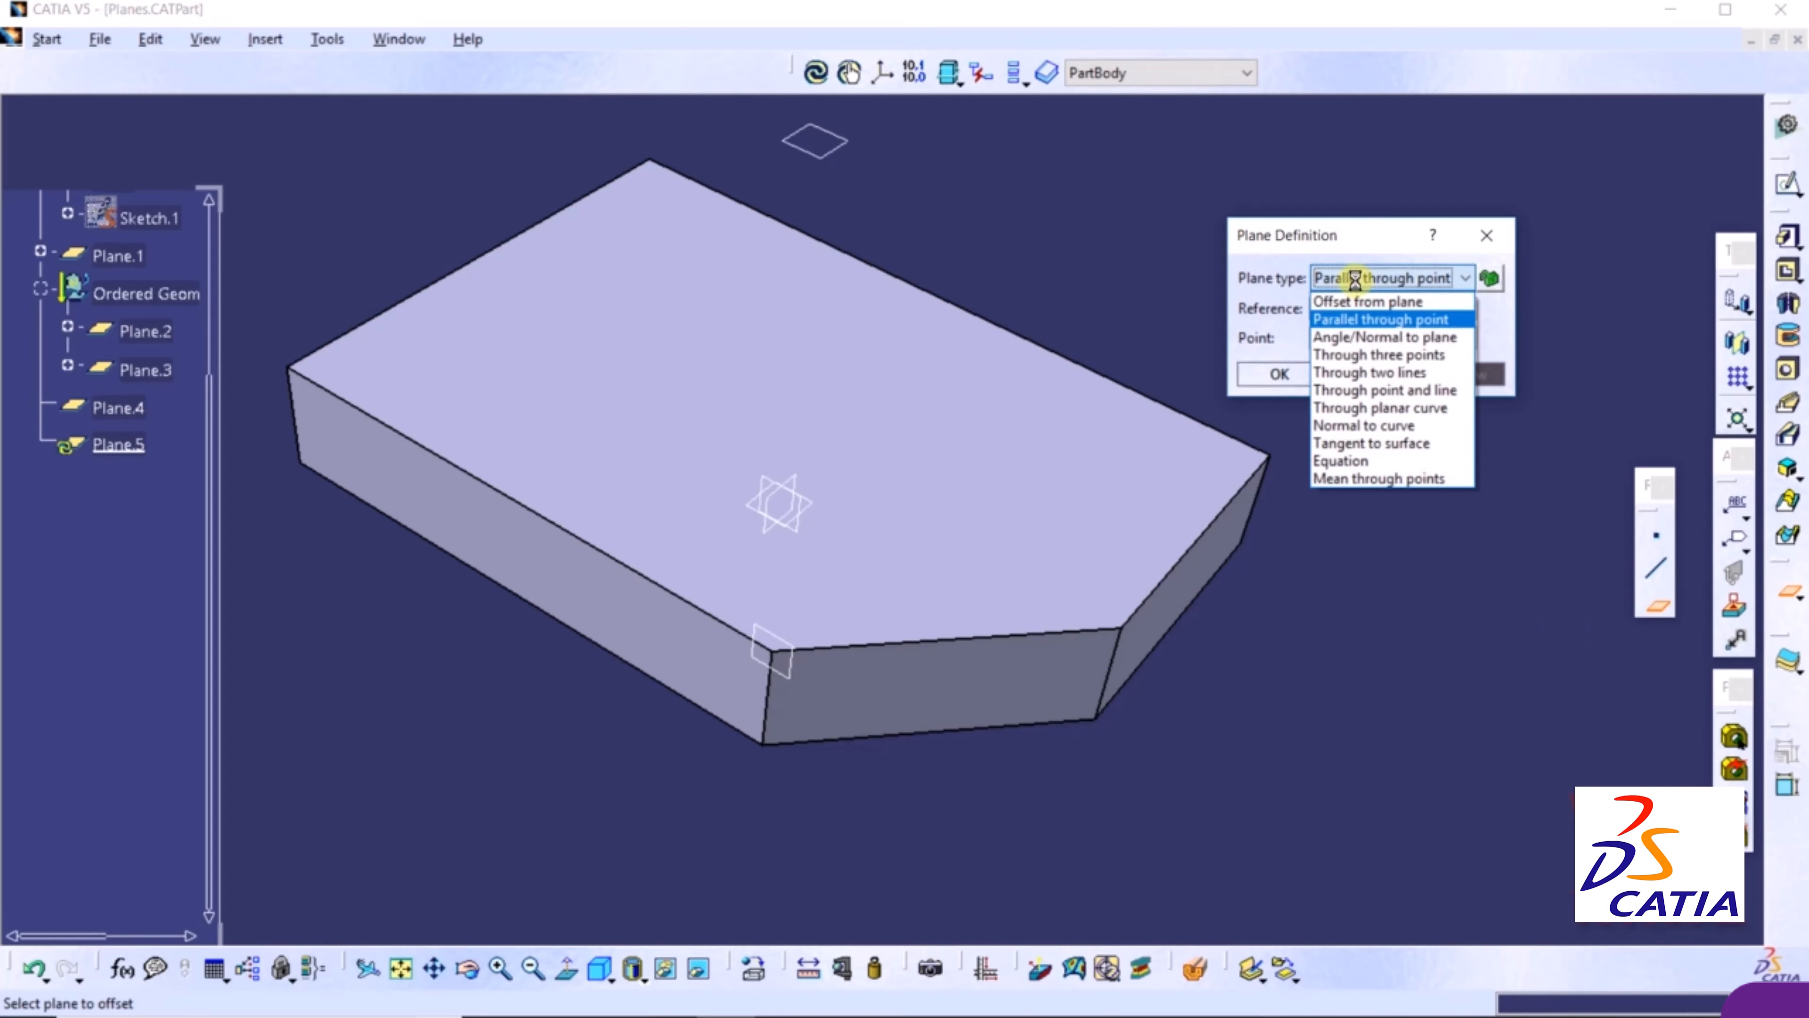
click(1360, 337)
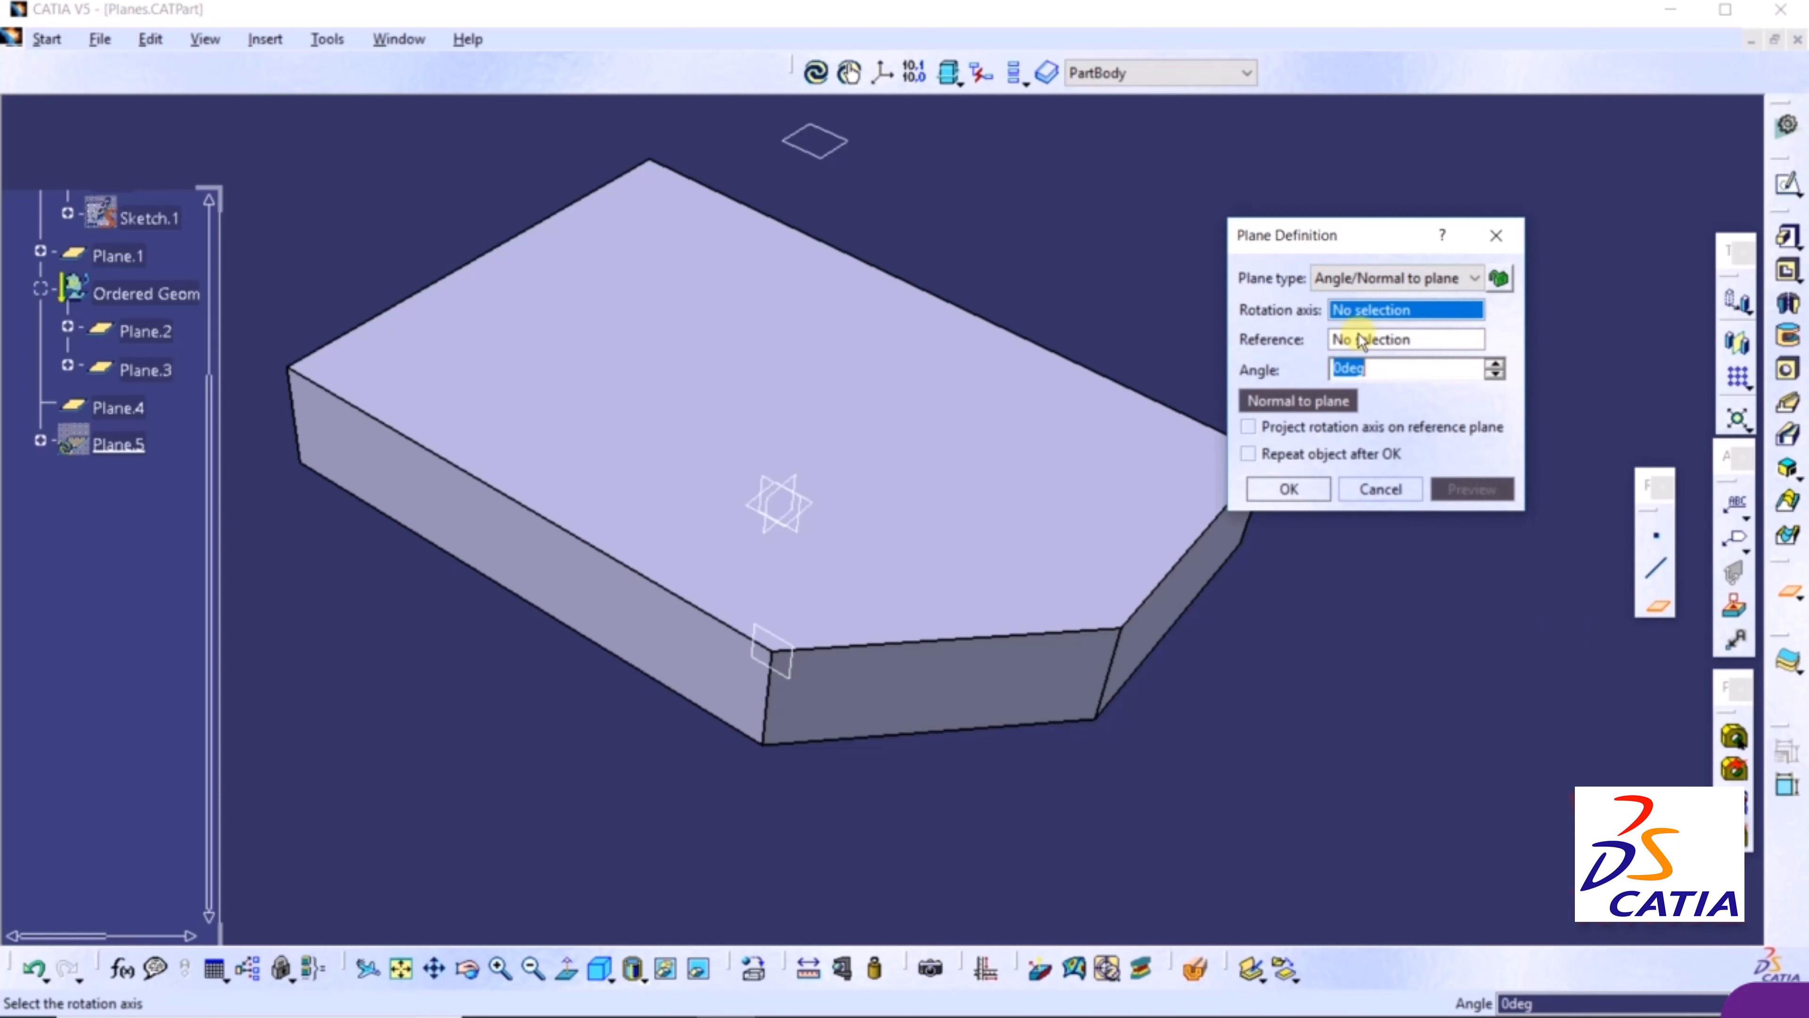
middle_click(1318, 624)
scroll(1318, 624, up, 2)
middle_drag(965, 562, 1492, 805)
scroll(1492, 805, down, 2)
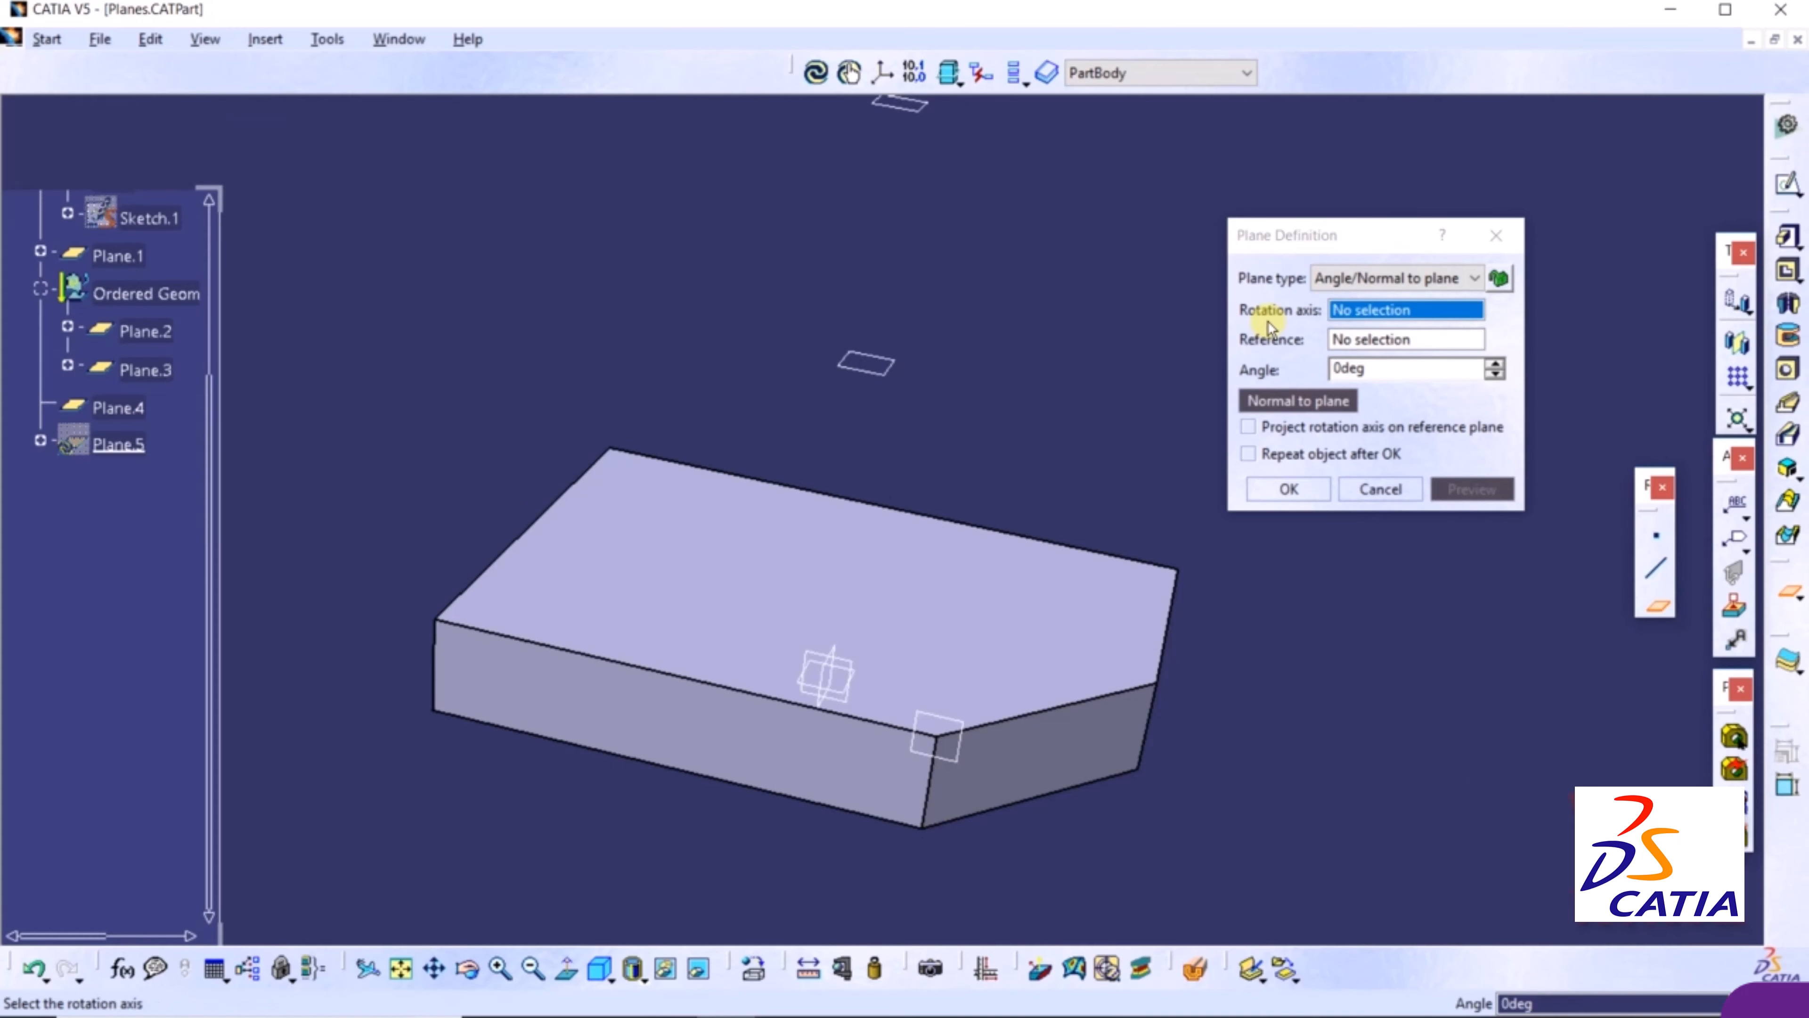
click(516, 543)
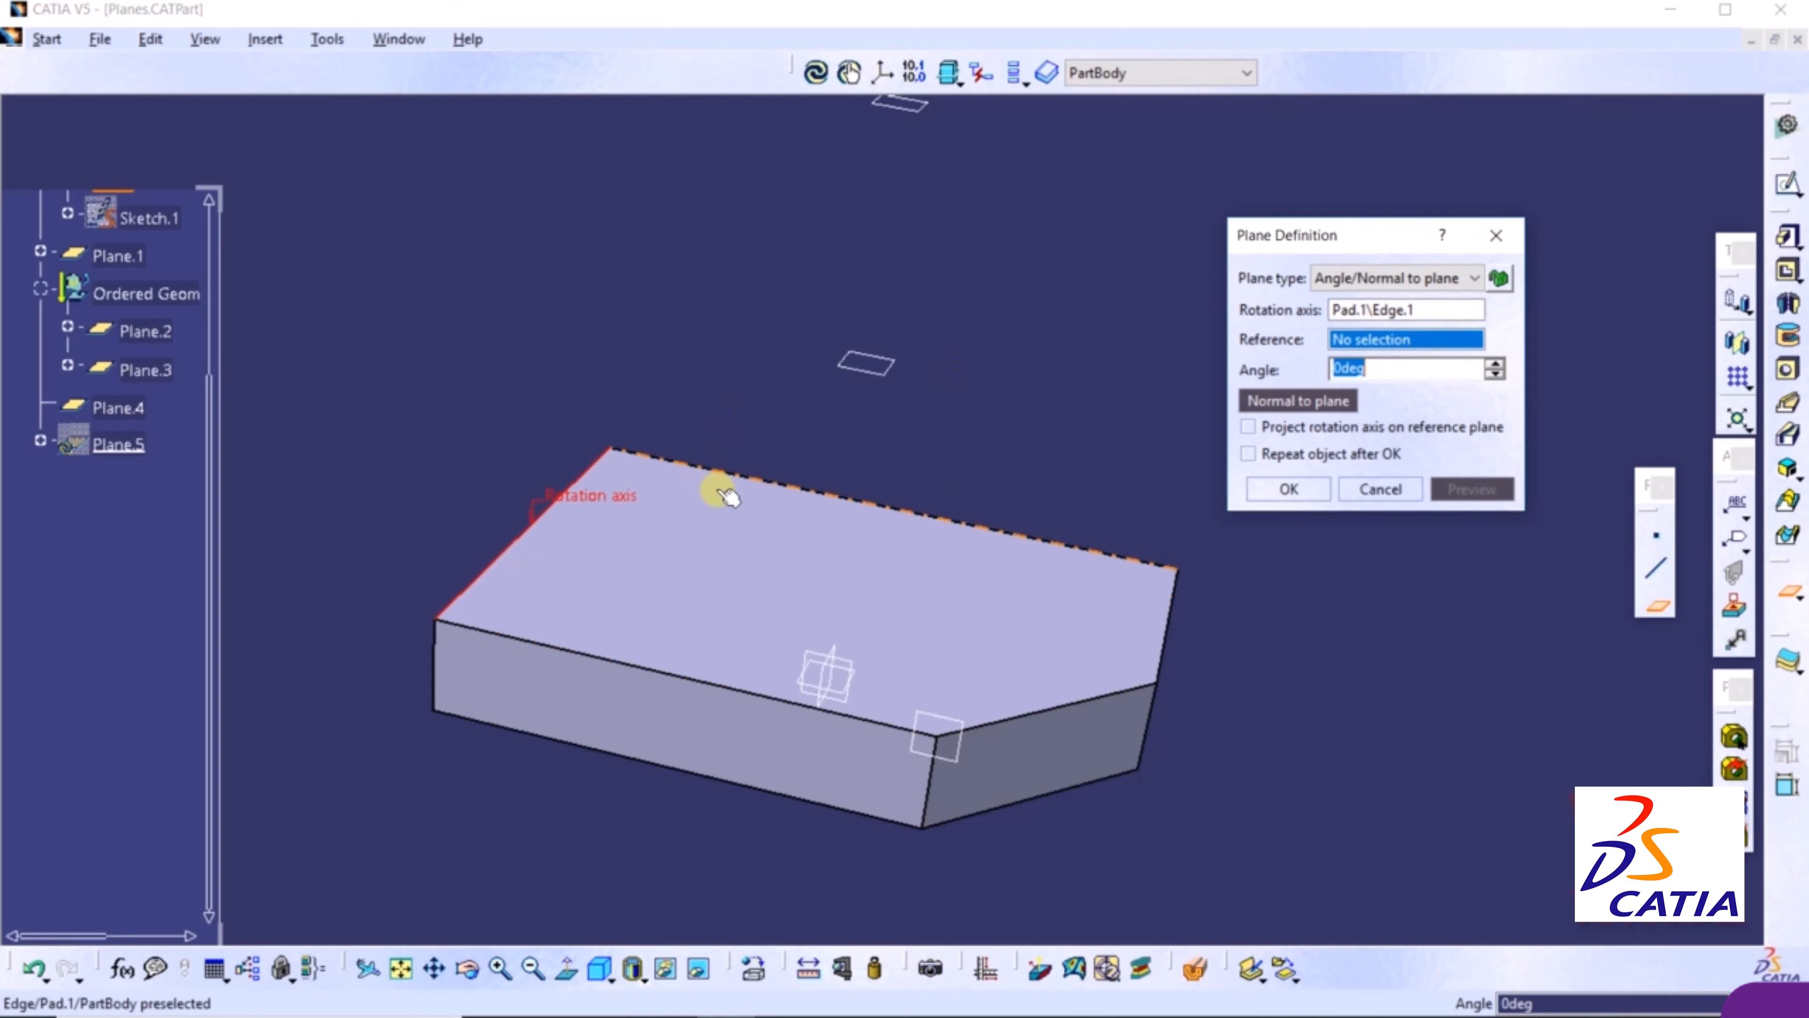
click(751, 559)
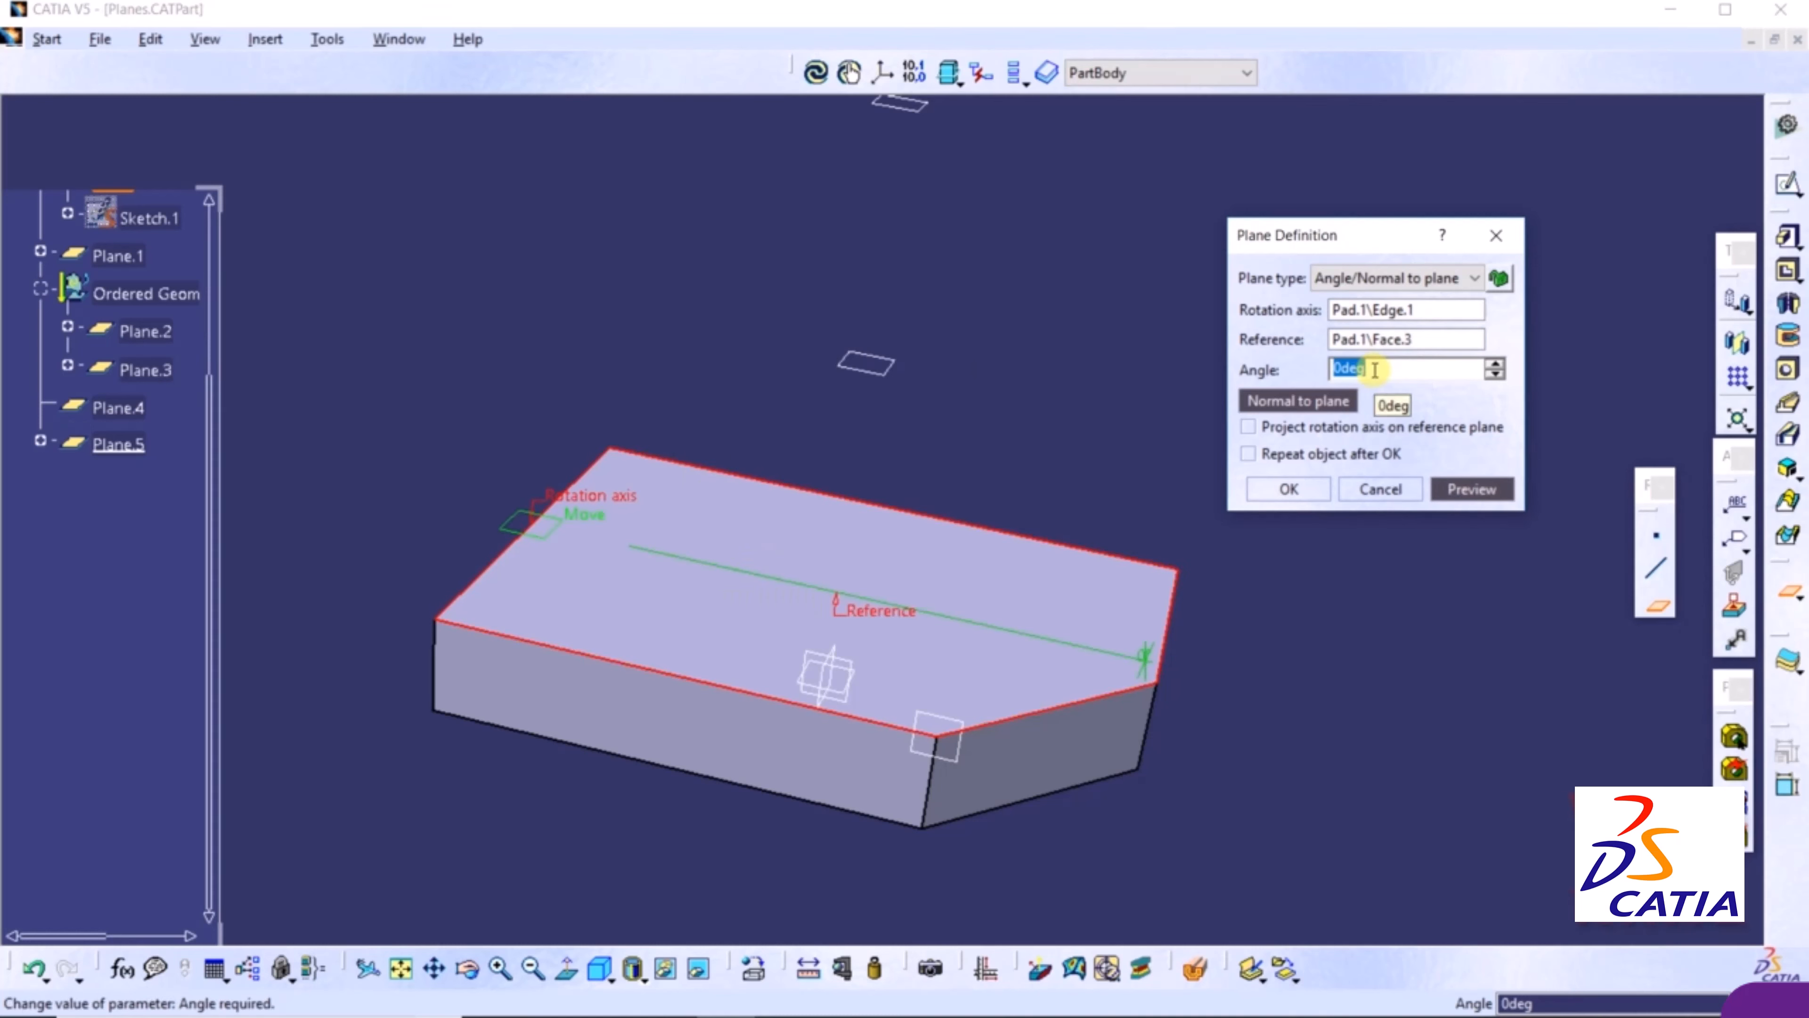
Set the plane's angle to 45 degrees, project the rotation axis on the reference plane, and create the plane
click(1439, 426)
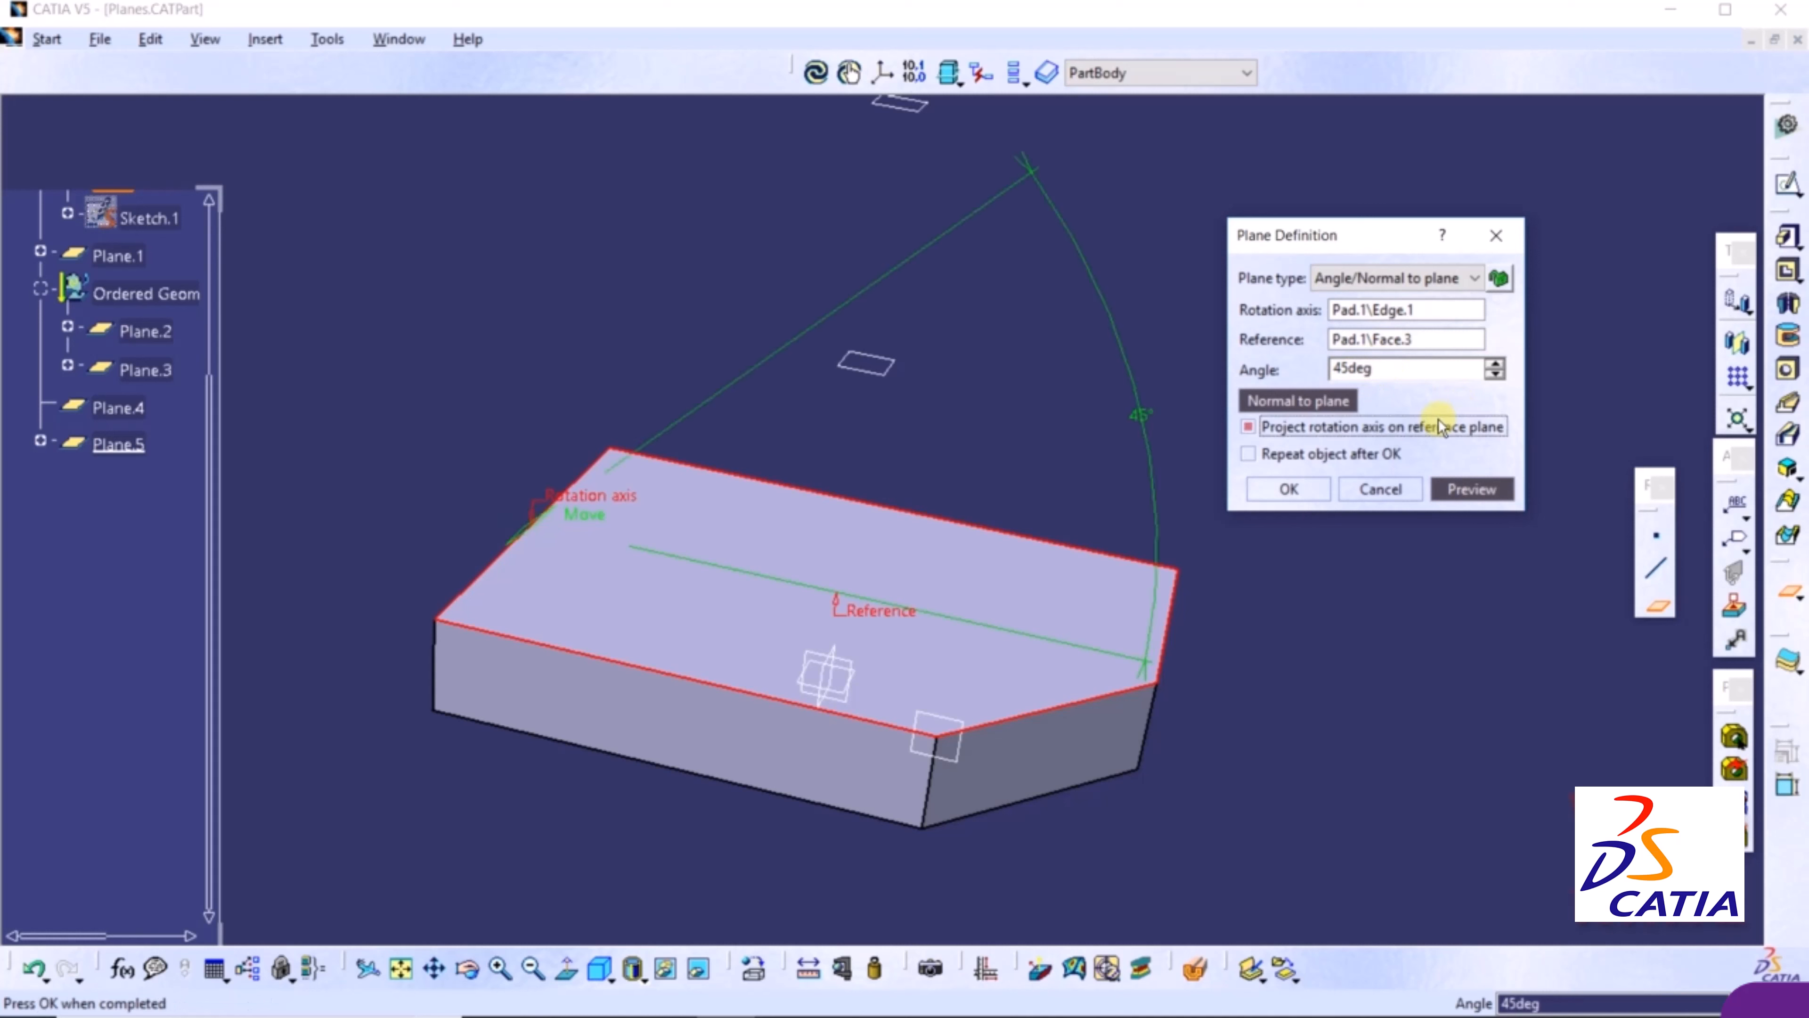
click(1288, 489)
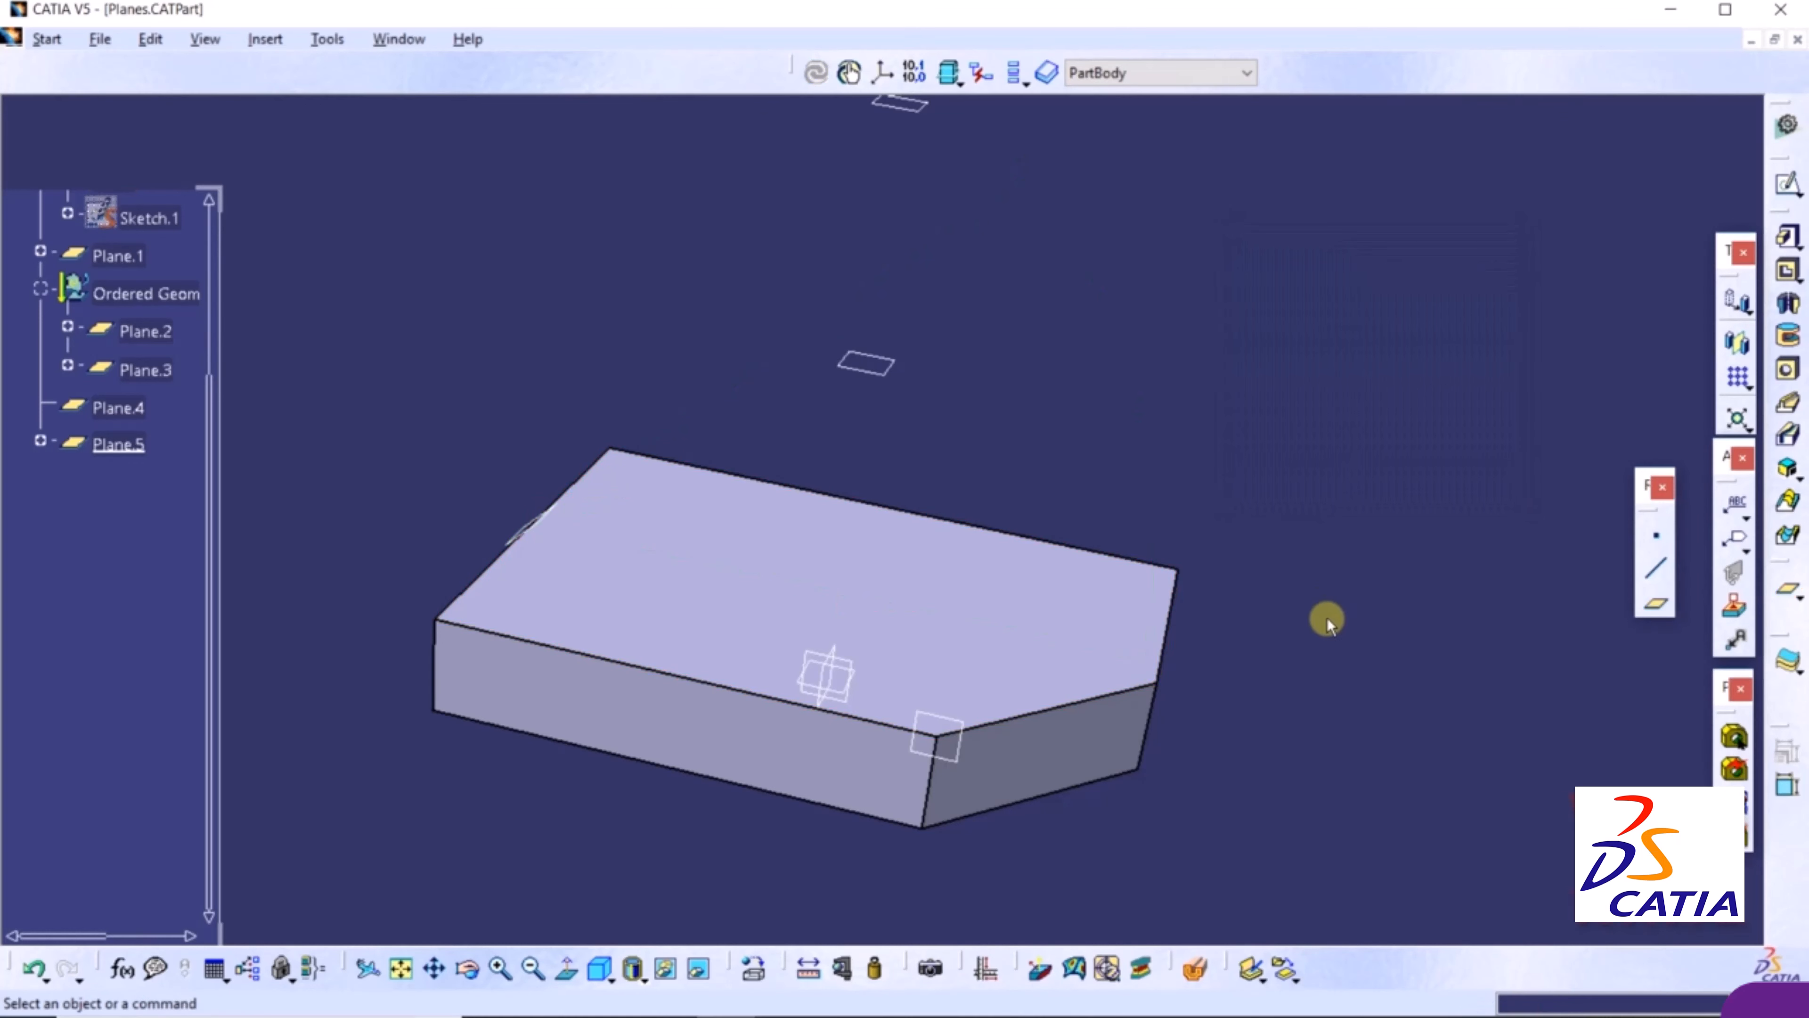
middle_drag(513, 408, 550, 414)
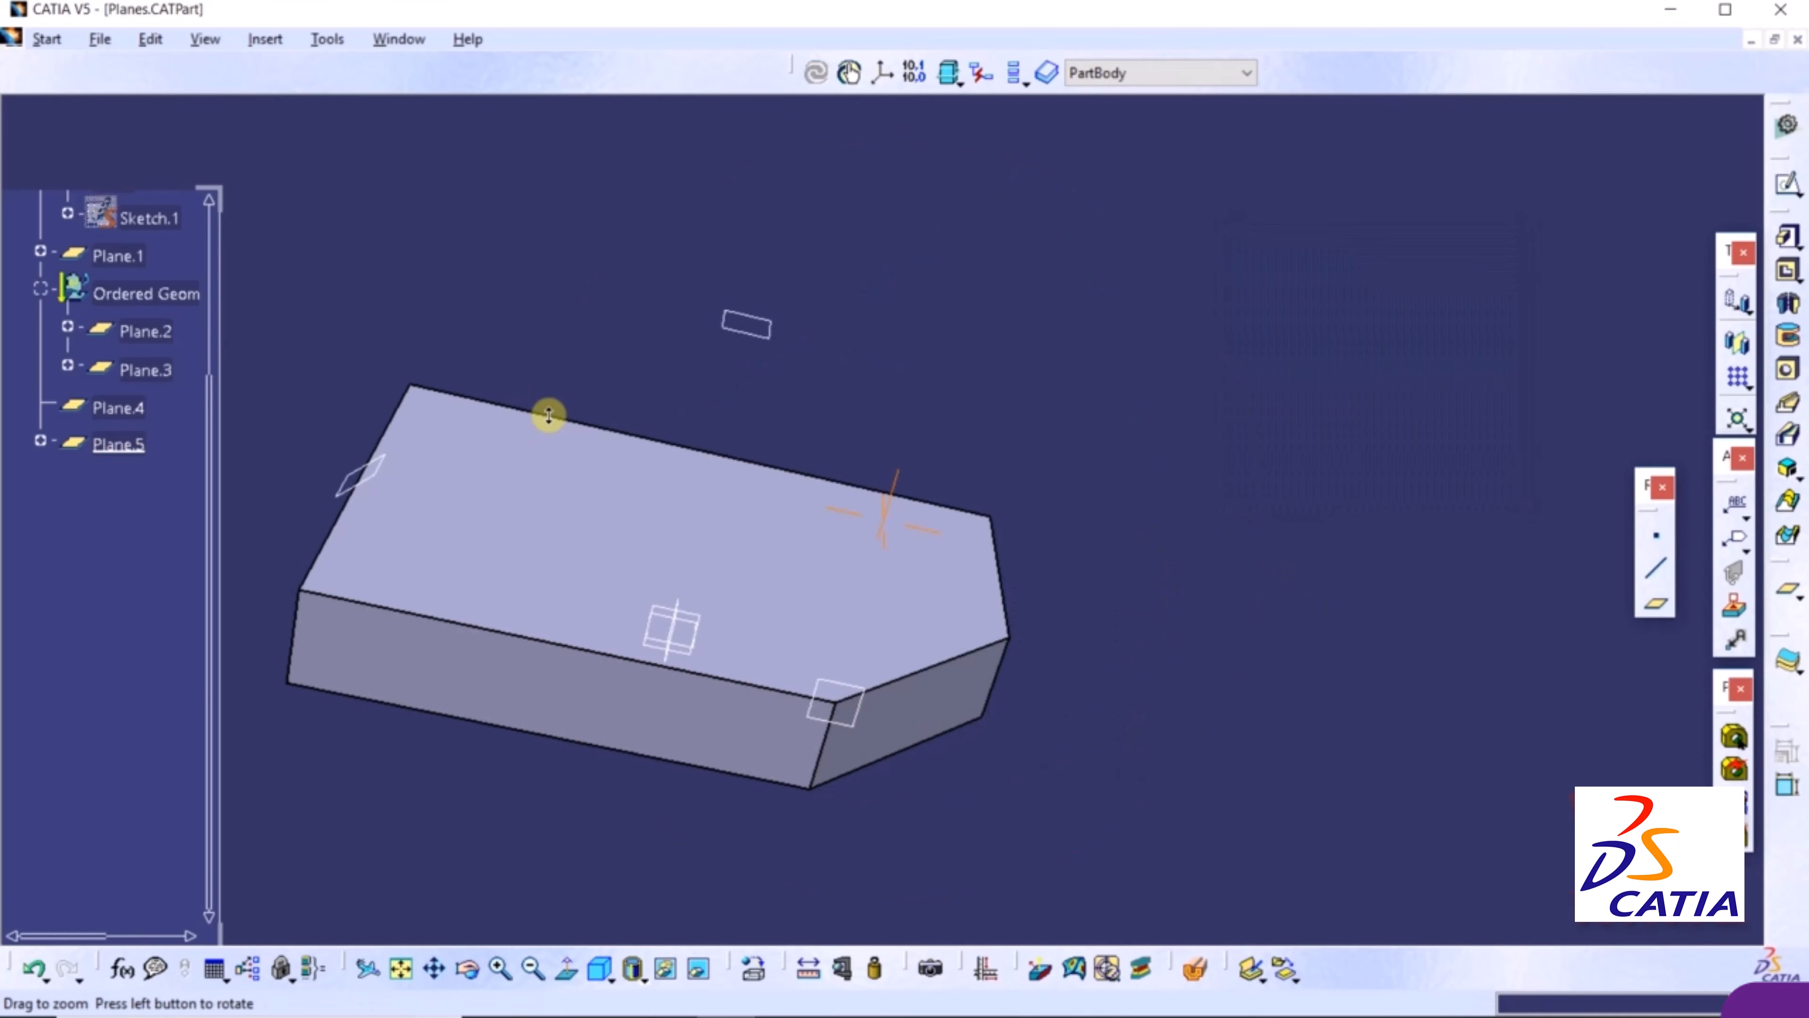
Create a Through three points plane using three top-face corners: both ends of the chamfer-side long edge and the far corner at the chamfered end
middle_drag(1257, 467, 1523, 469)
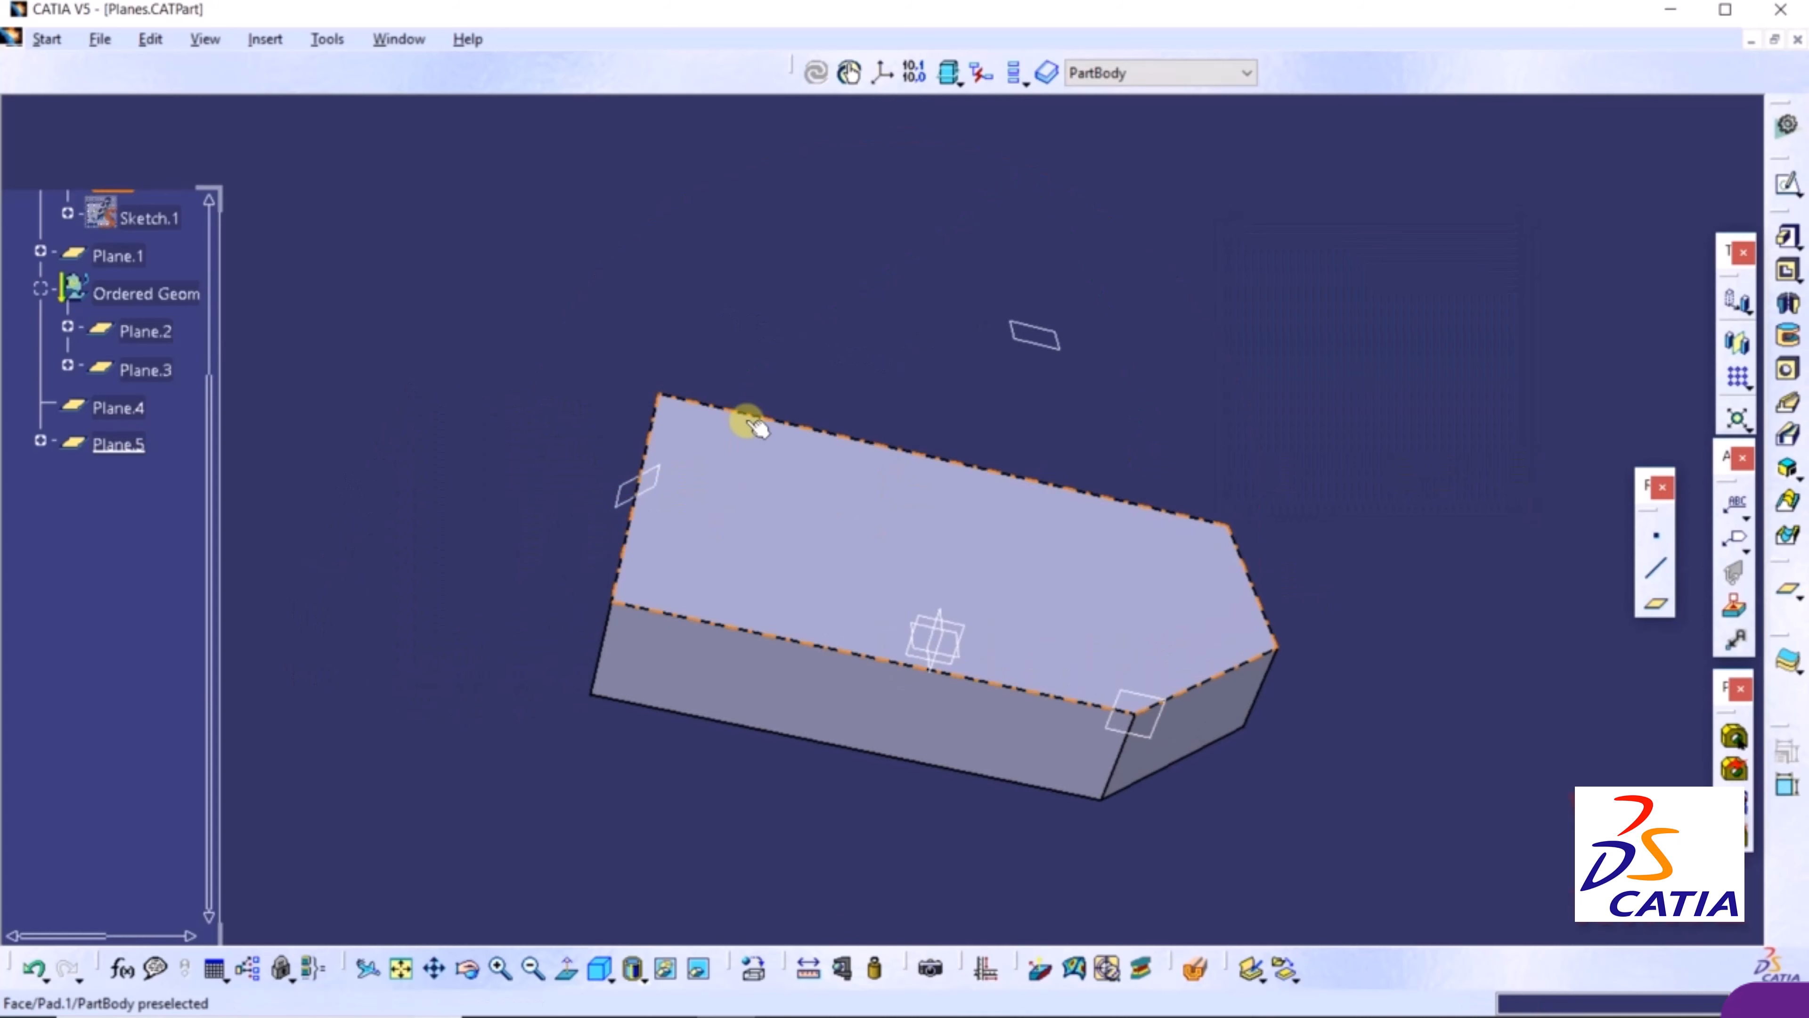
scroll(751, 399, down, 2)
middle_drag(751, 406, 792, 342)
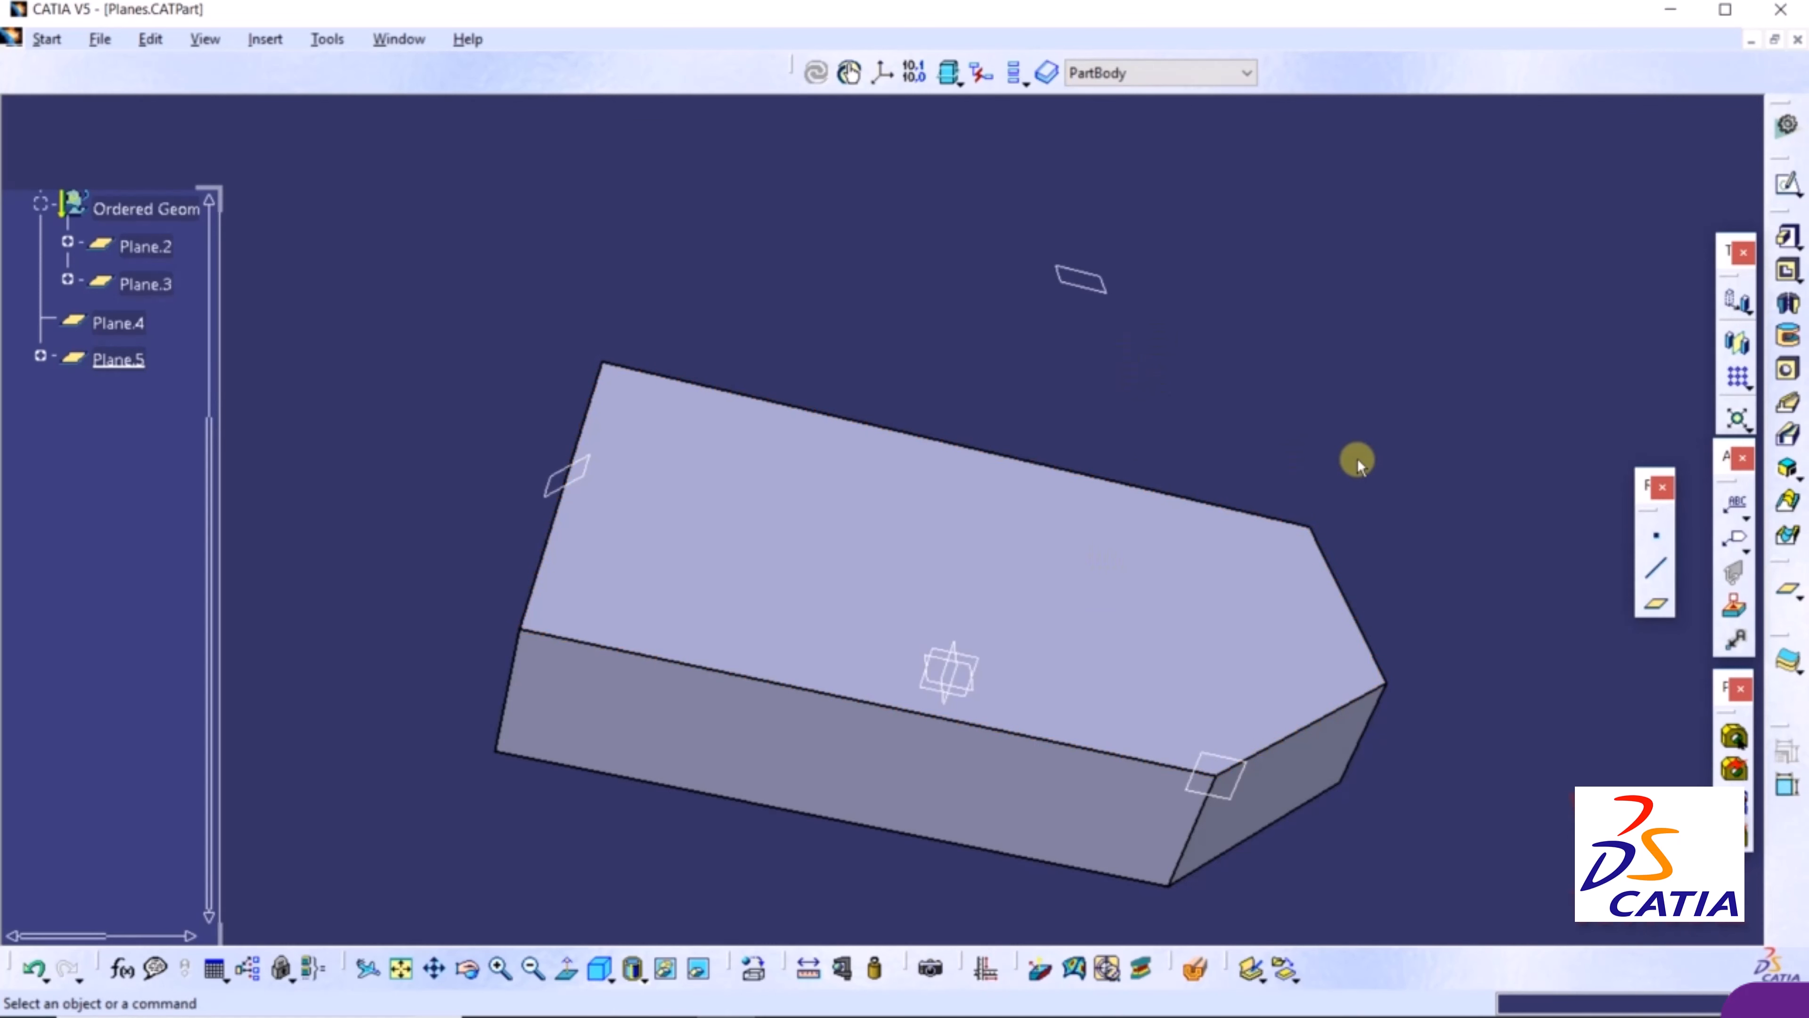
click(1660, 604)
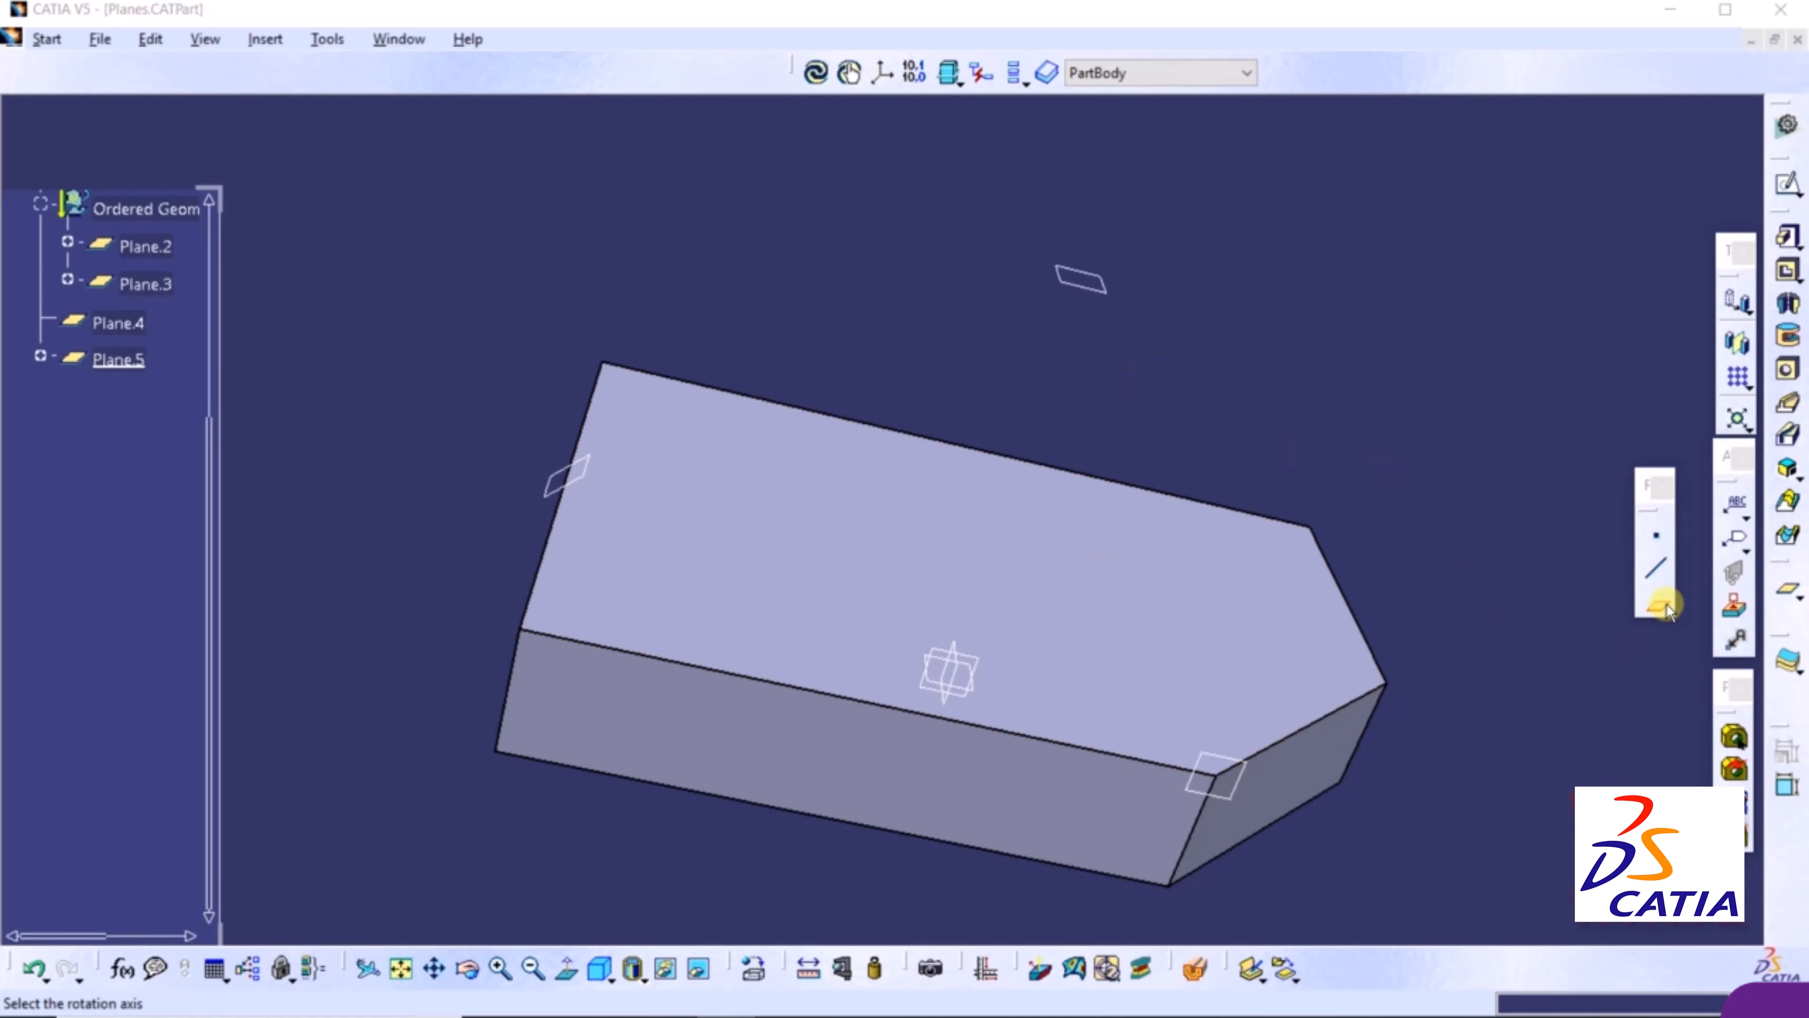
click(1375, 279)
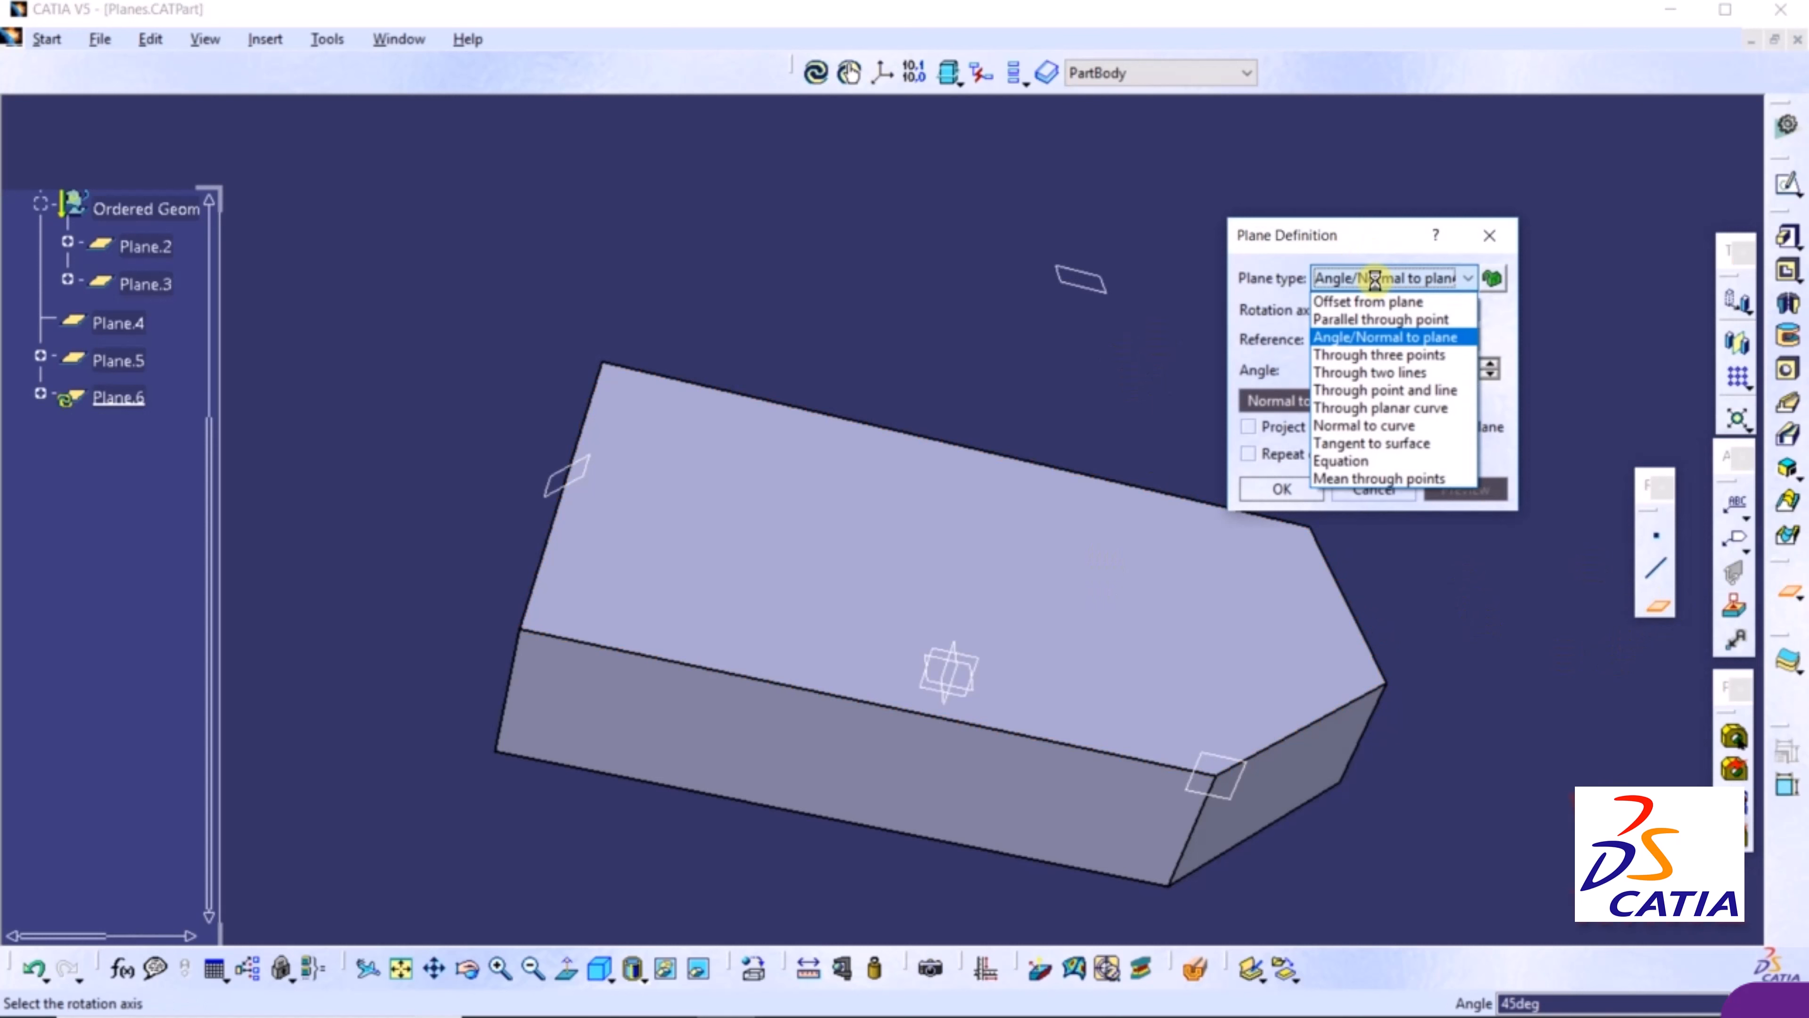
click(1353, 360)
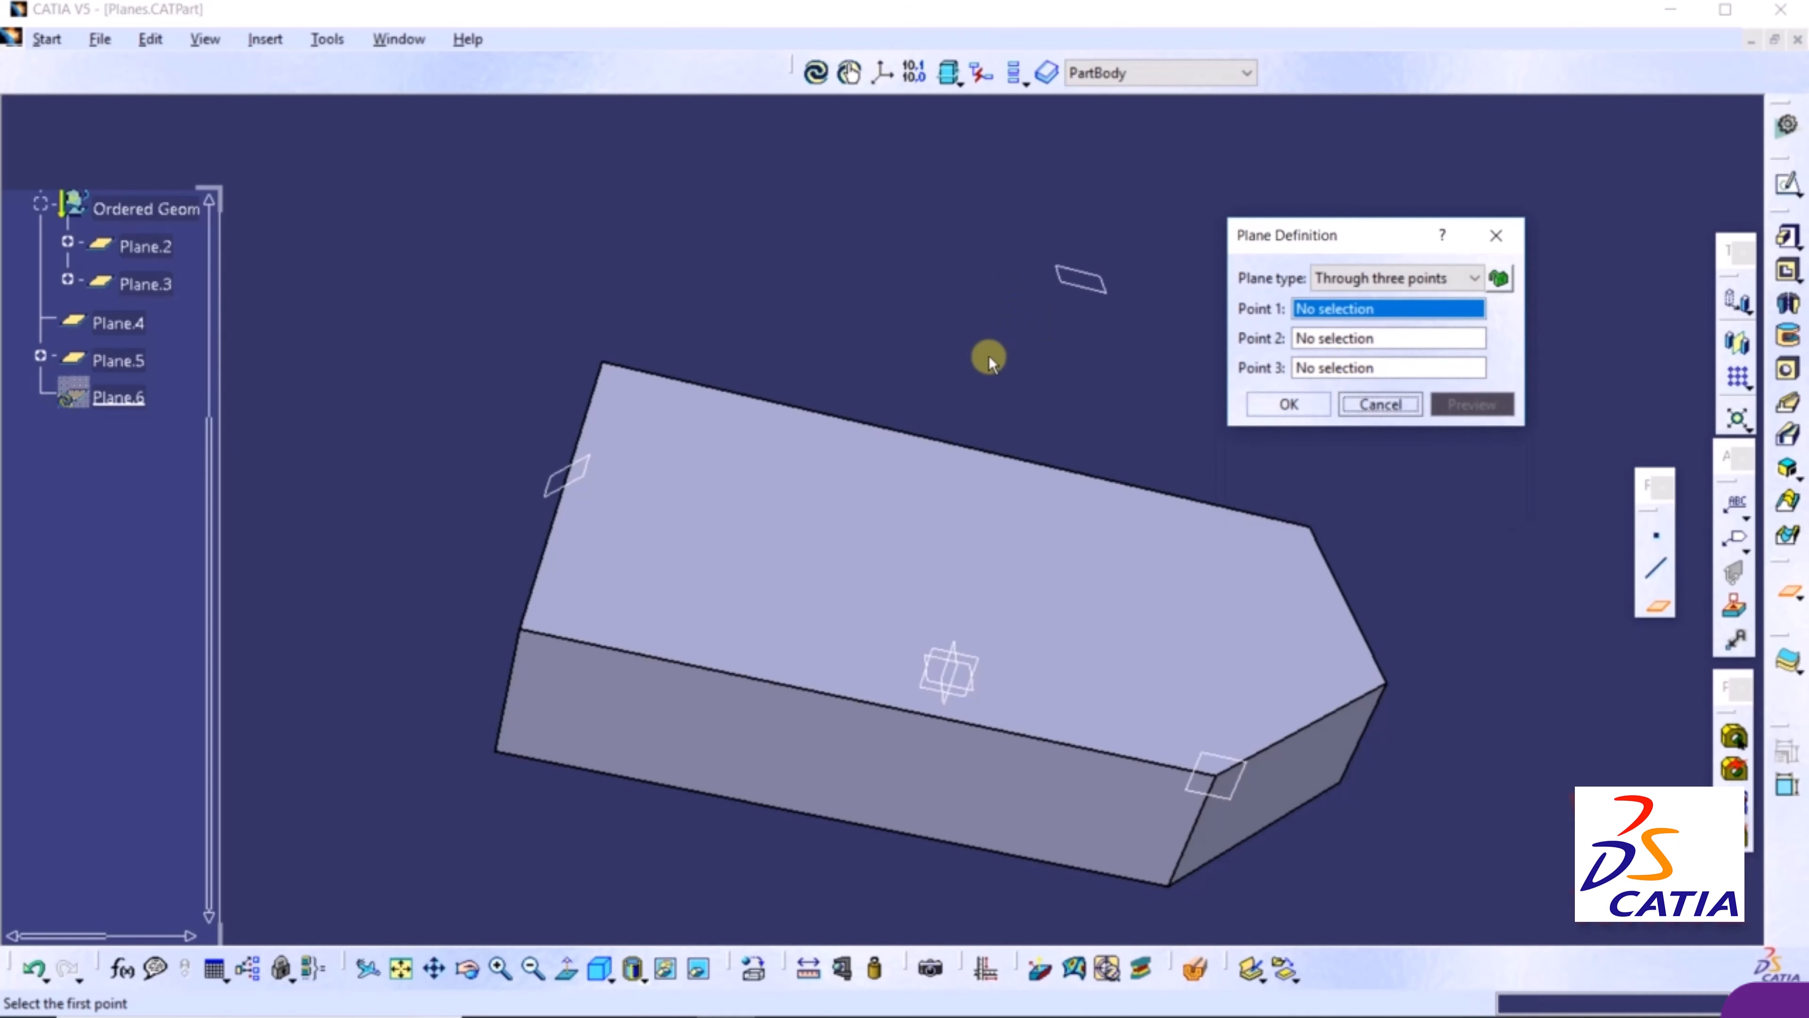
middle_drag(989, 358, 883, 247)
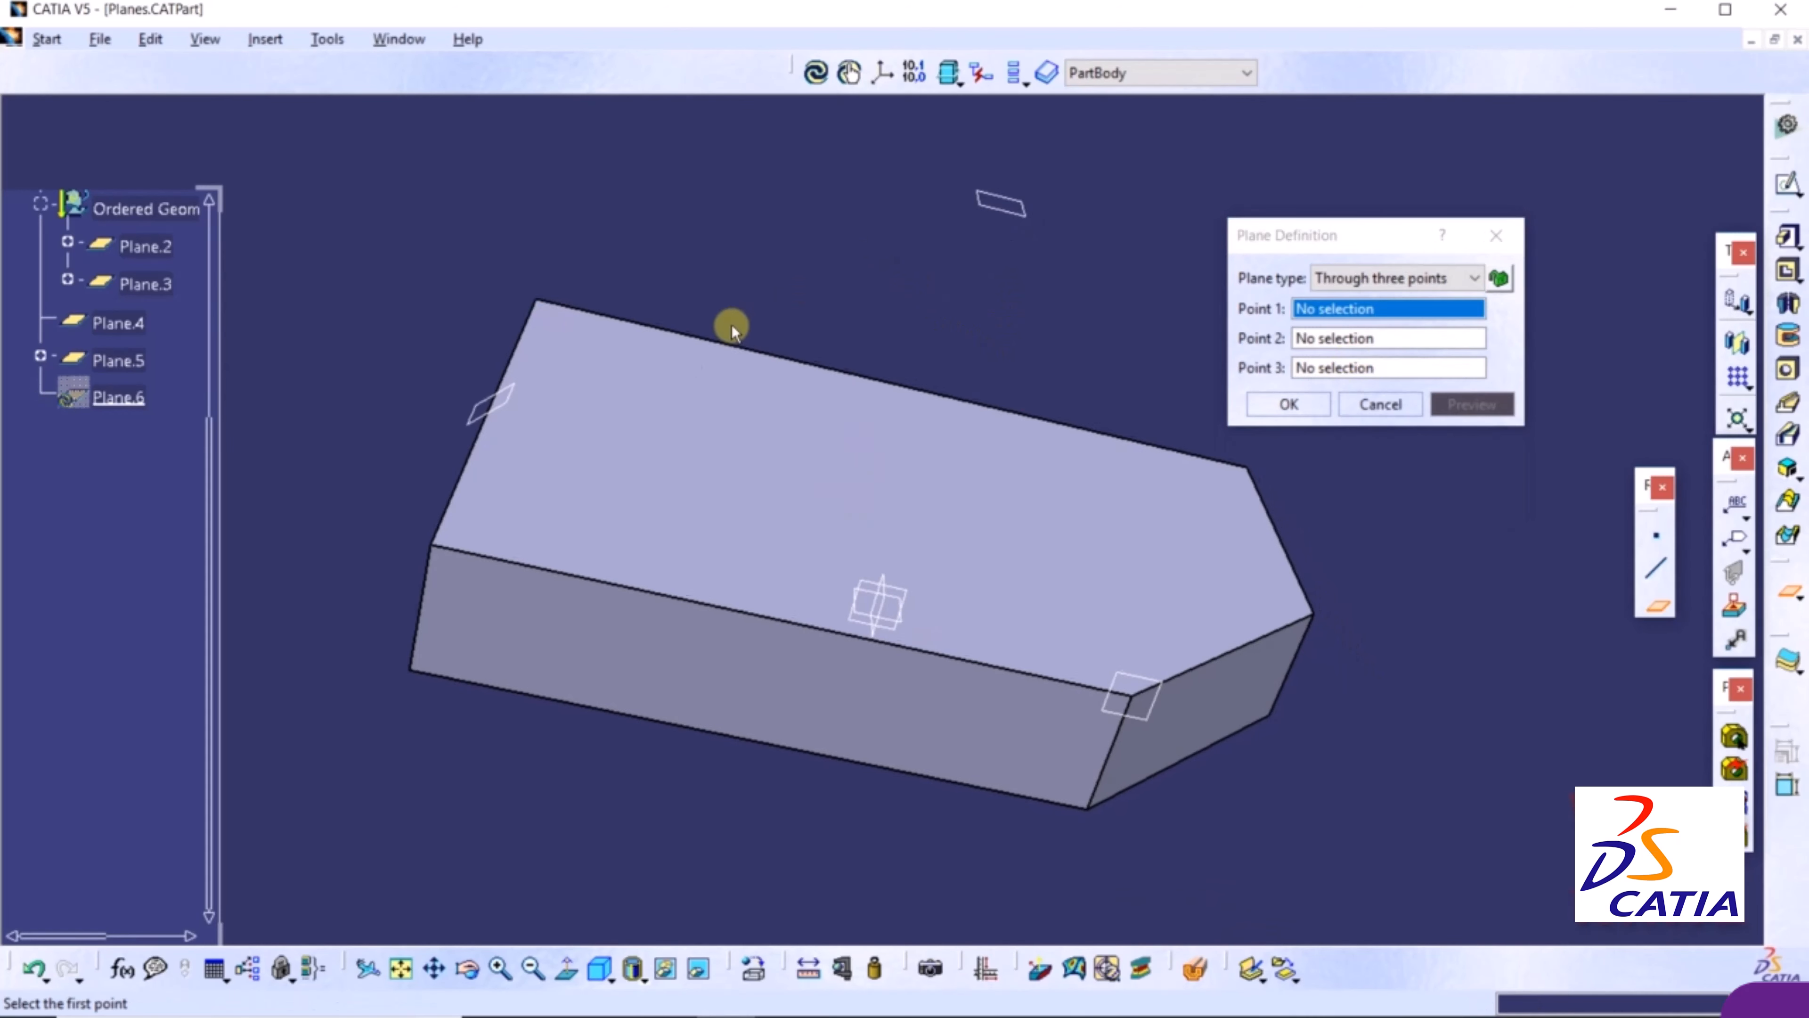
click(433, 544)
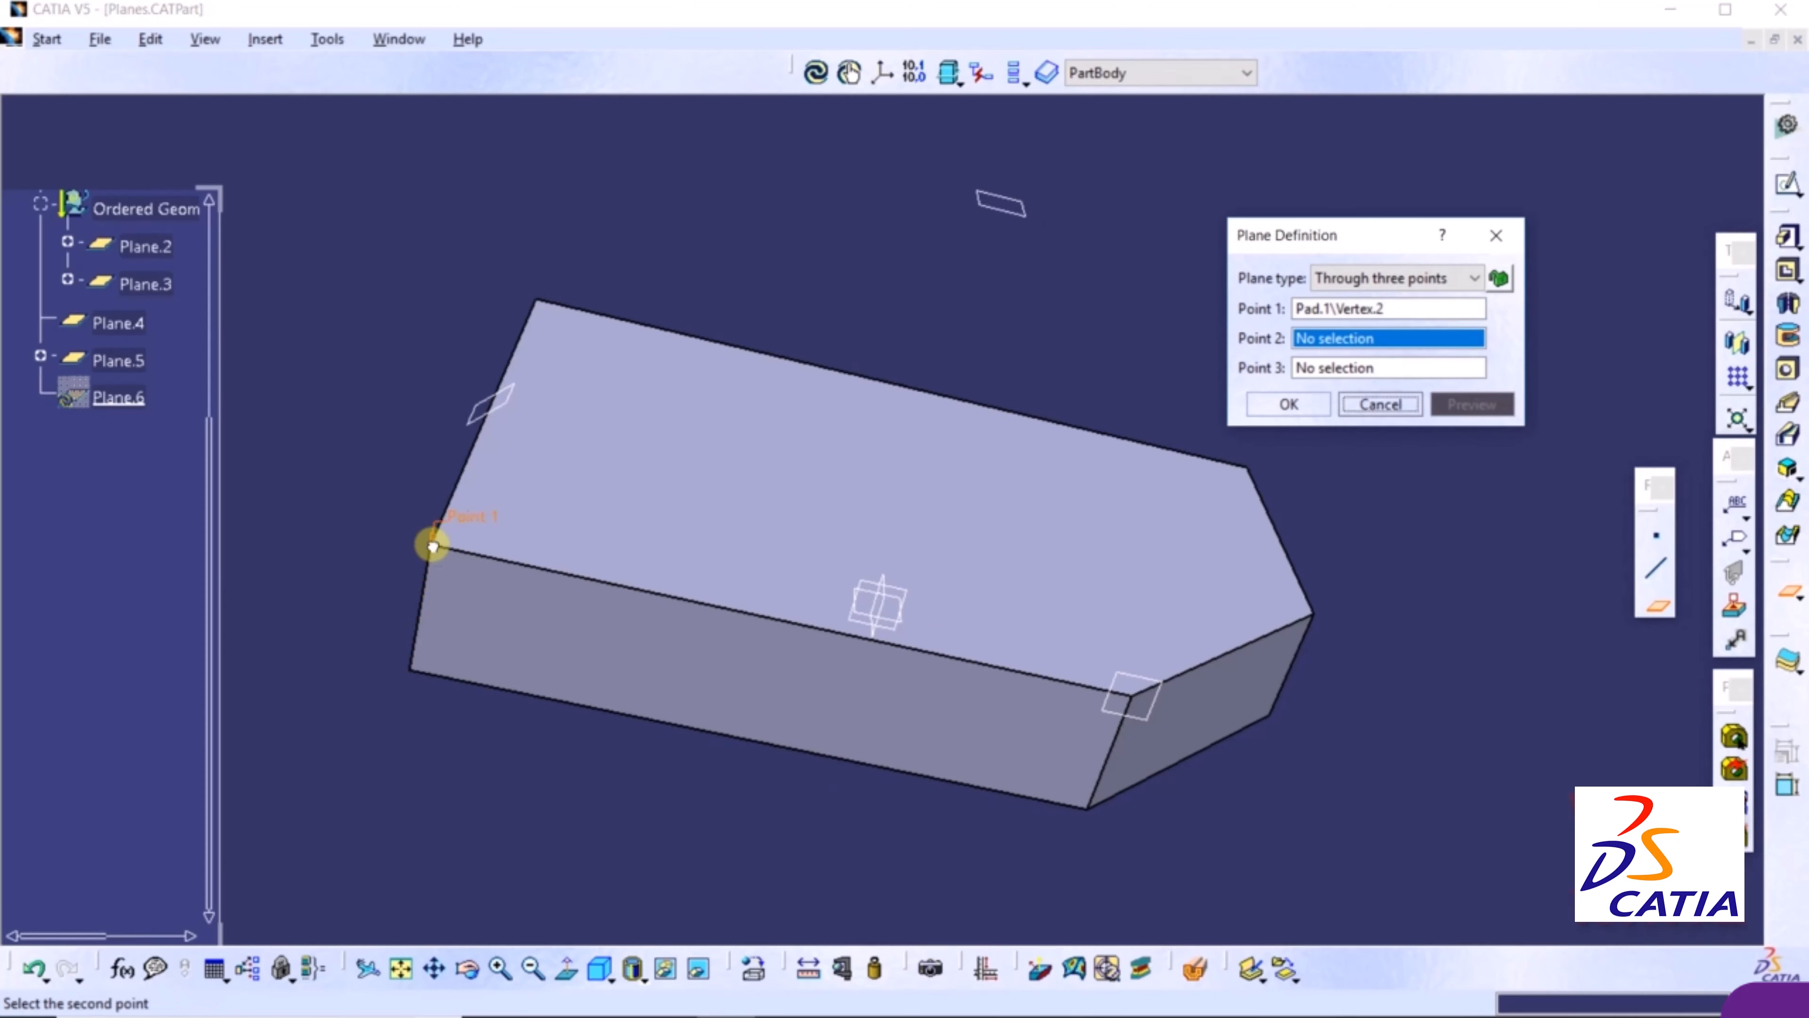
click(1132, 695)
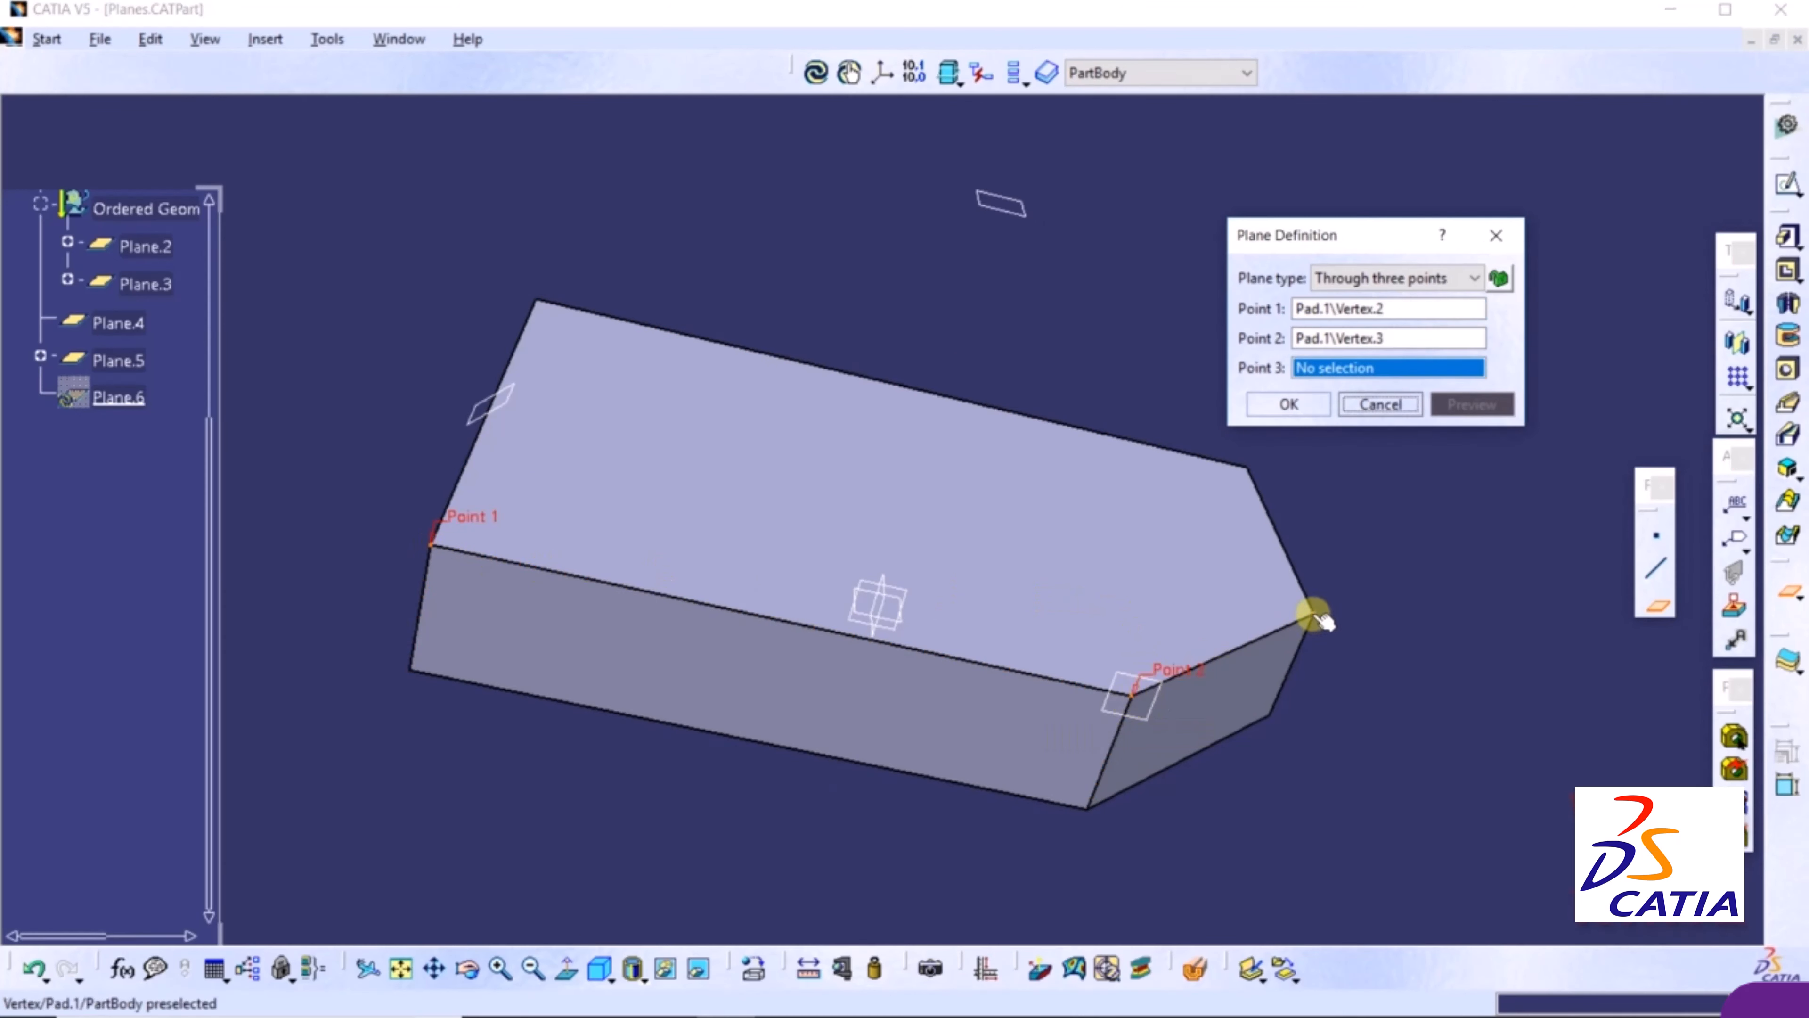
click(1247, 467)
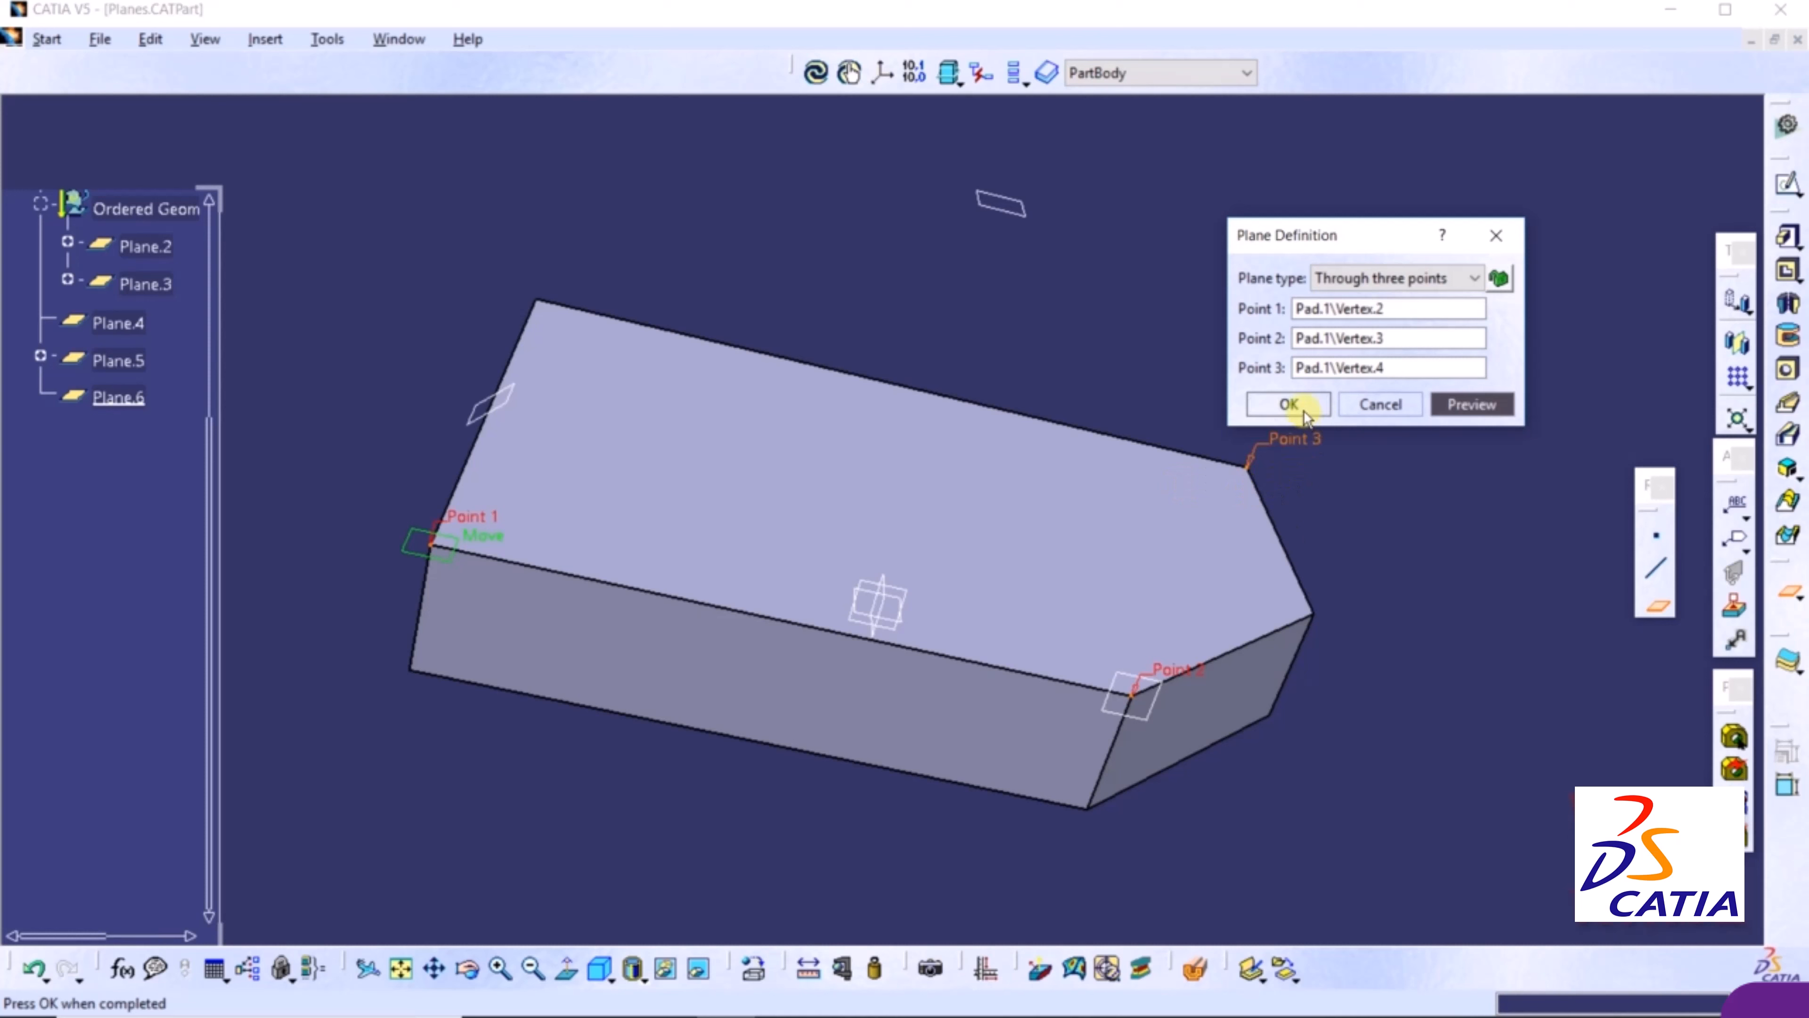
click(1289, 405)
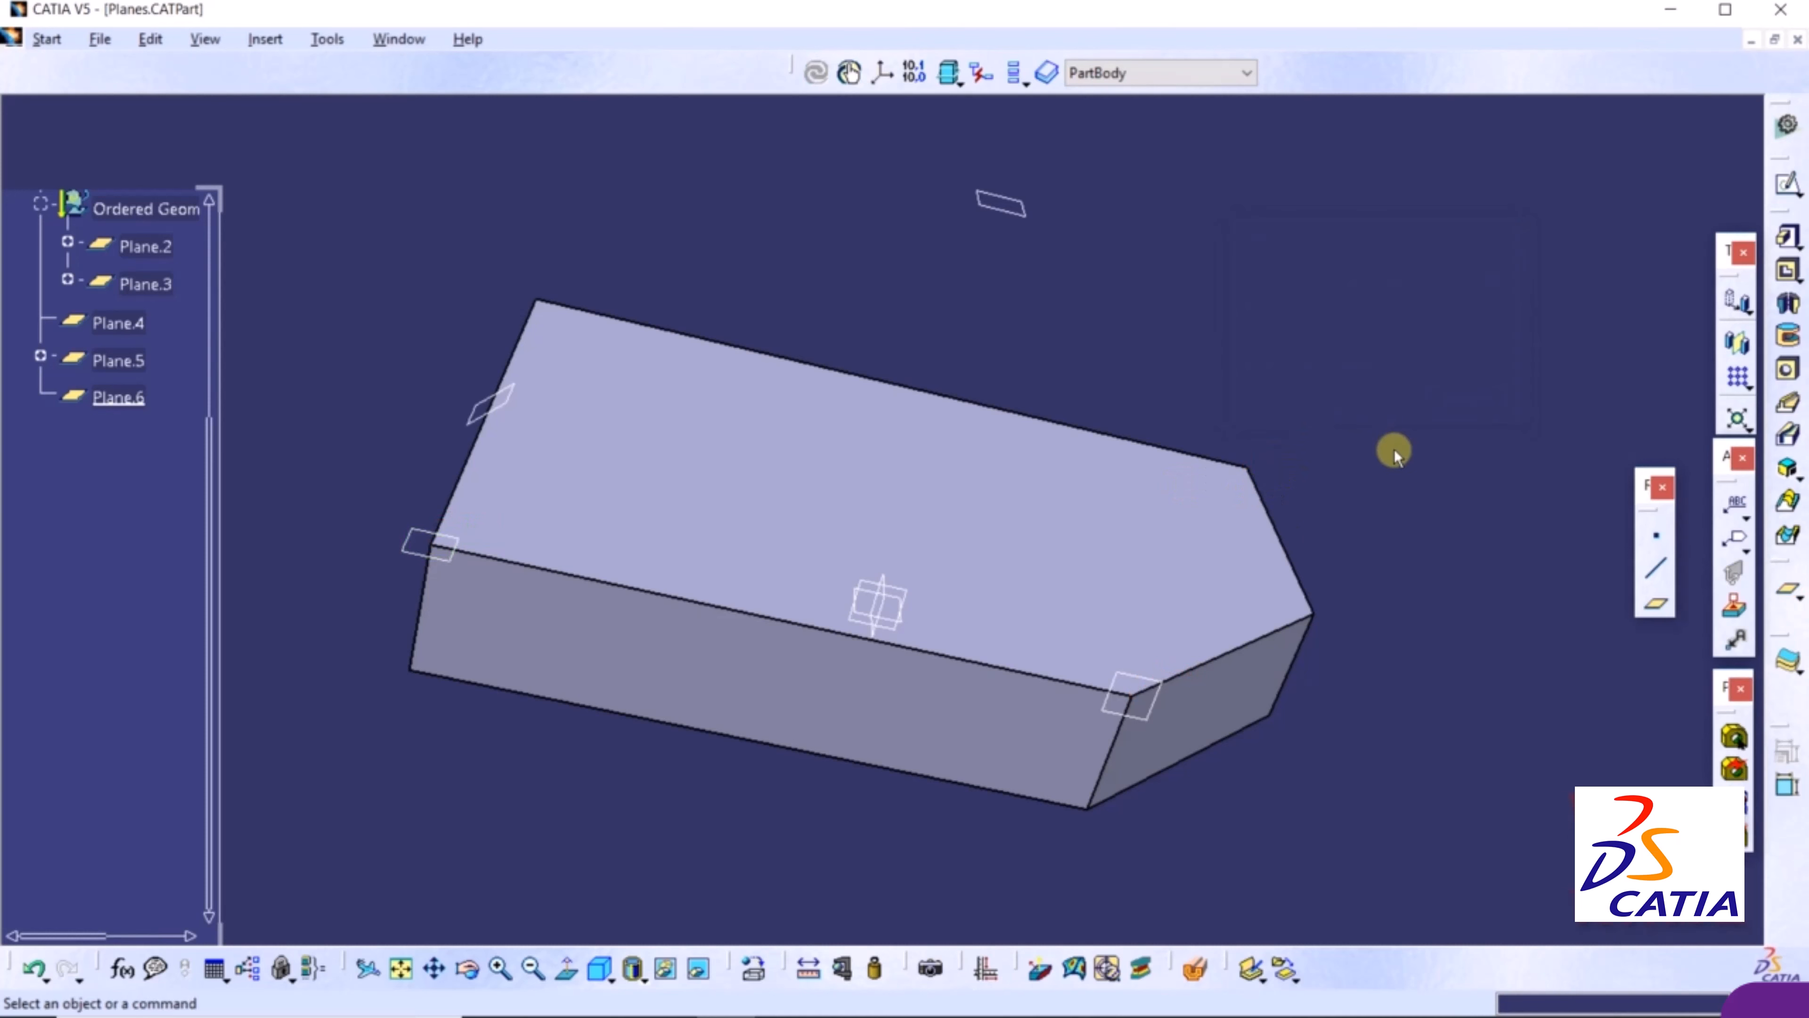
Define another Through three points plane, picking the bottom and top vertices of the vertical edge between the long side and the chamfered face
click(1656, 607)
click(1326, 281)
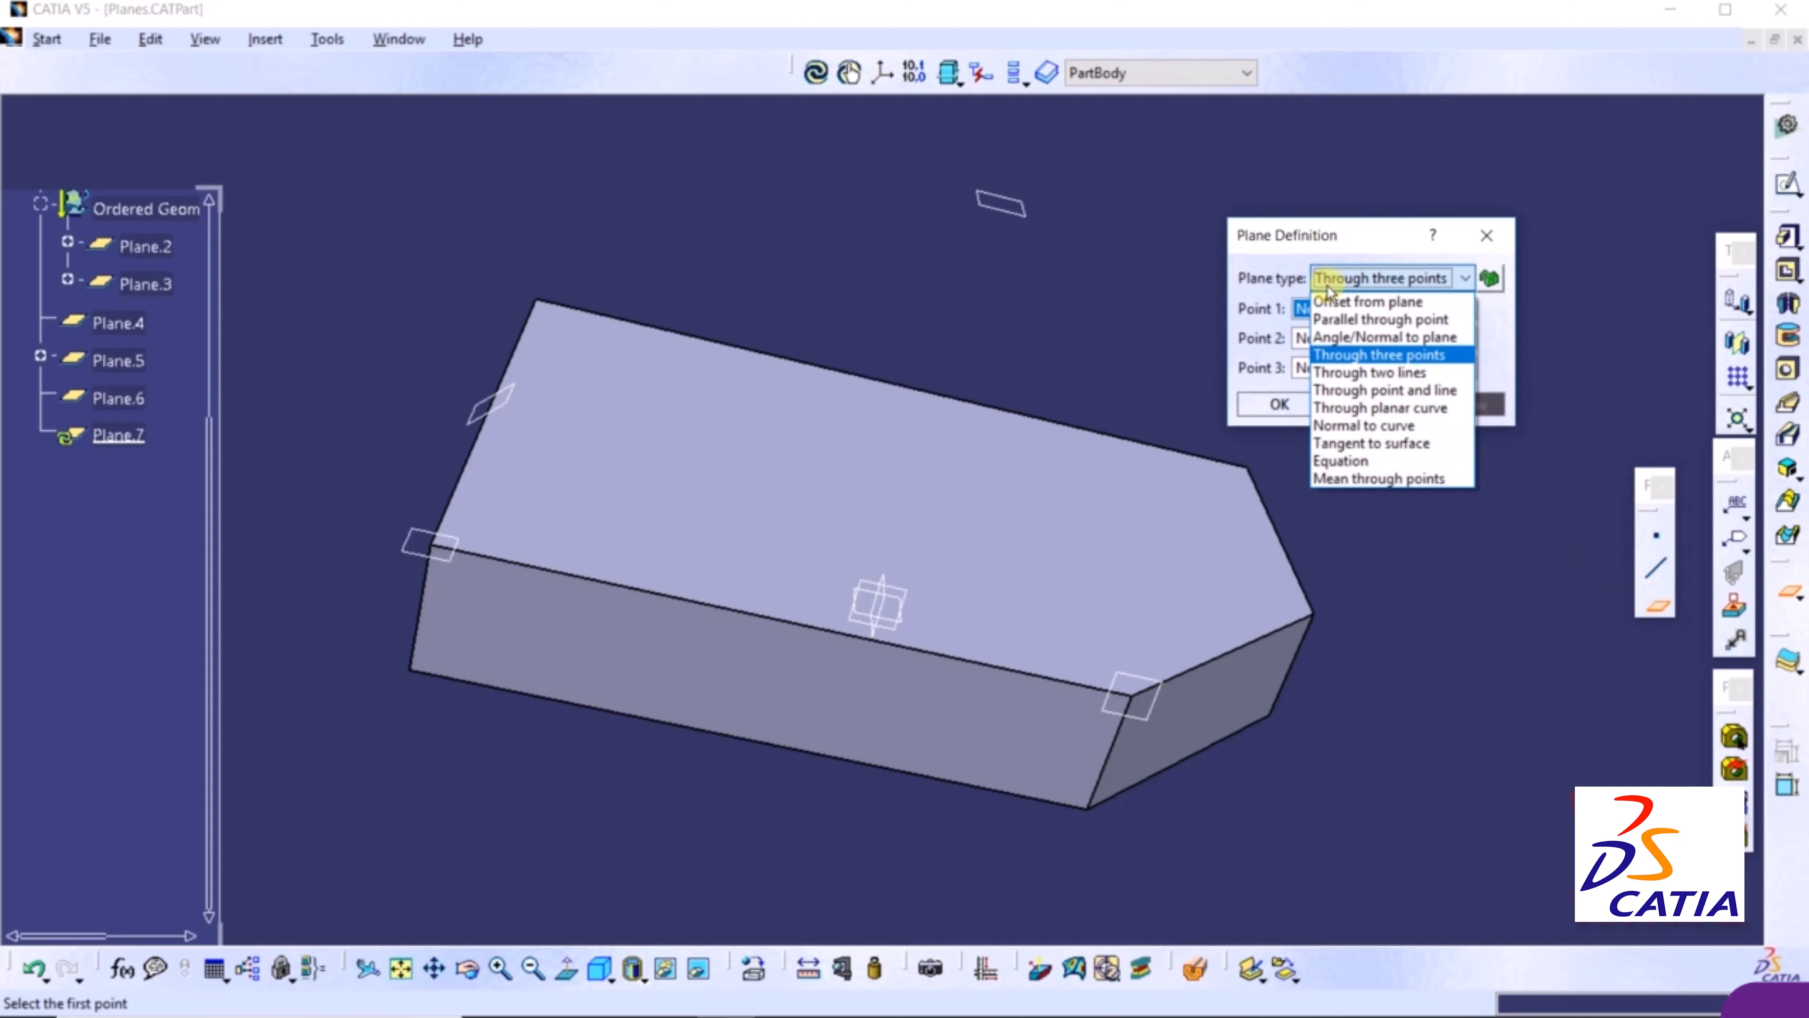
click(1348, 358)
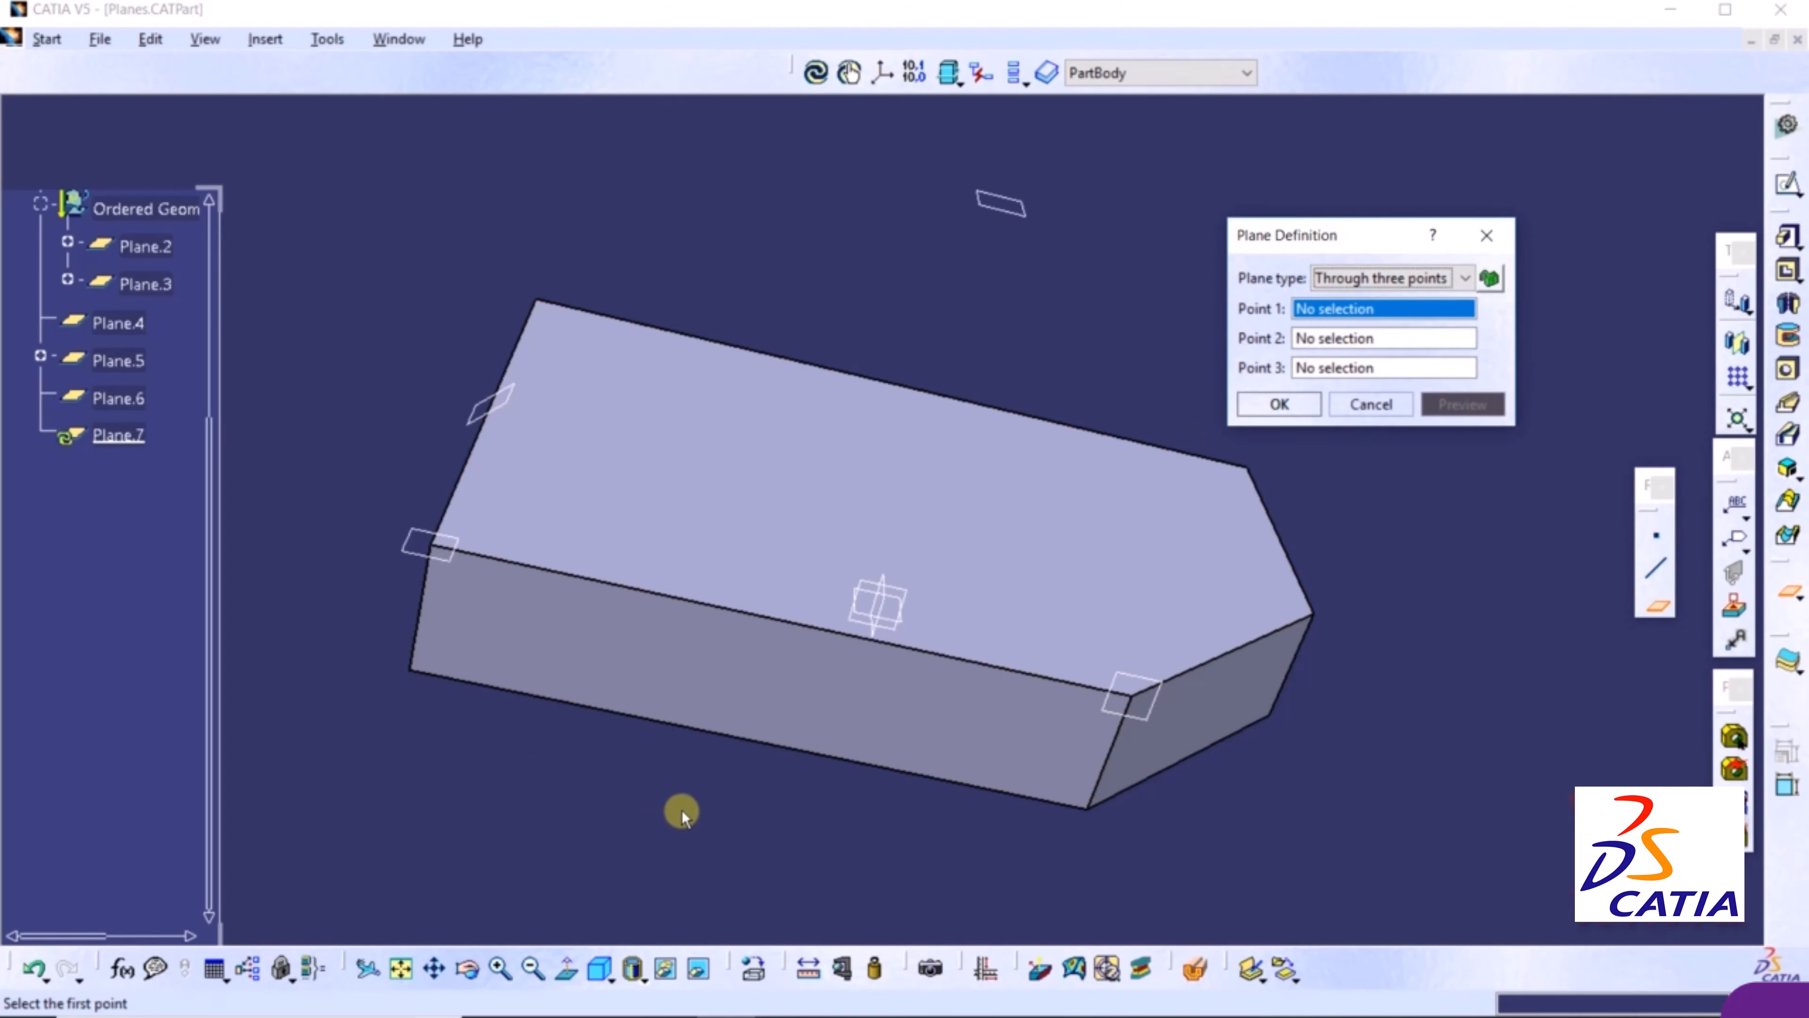
middle_drag(1415, 611, 221, 360)
scroll(1415, 611, down, 1)
scroll(881, 627, up, 1)
click(653, 728)
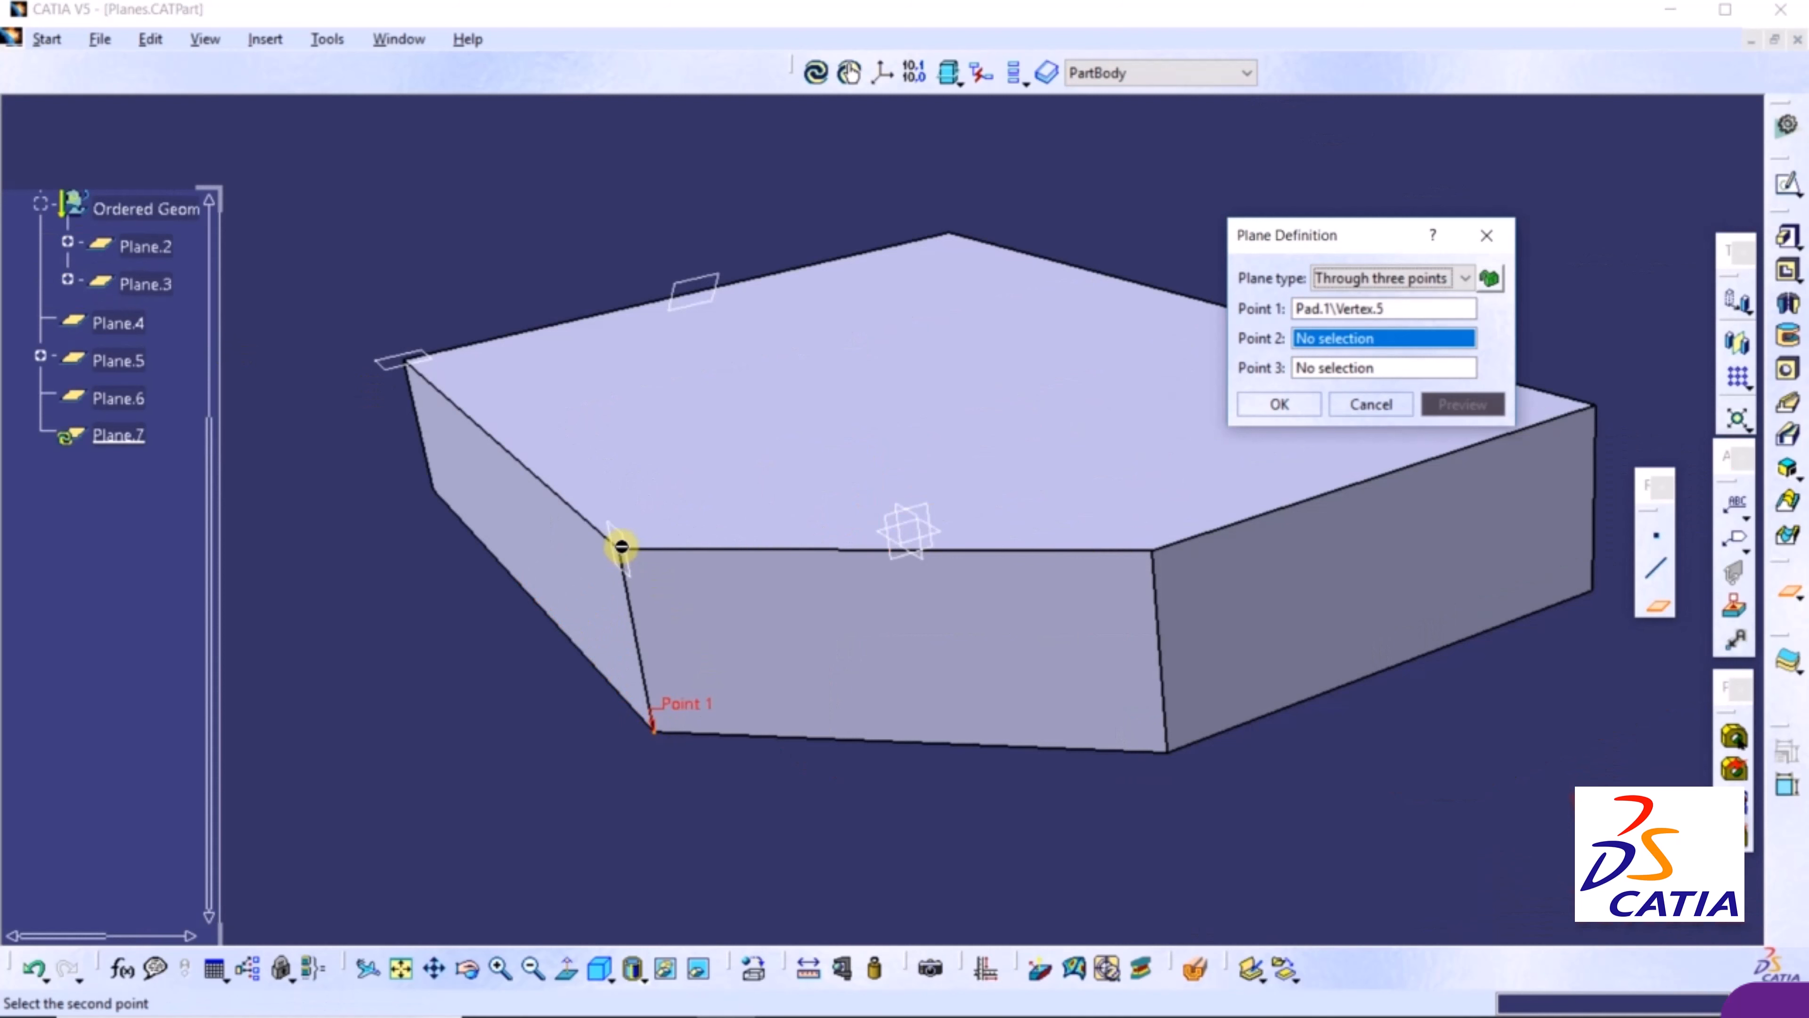
middle_drag(618, 545, 699, 597)
click(707, 624)
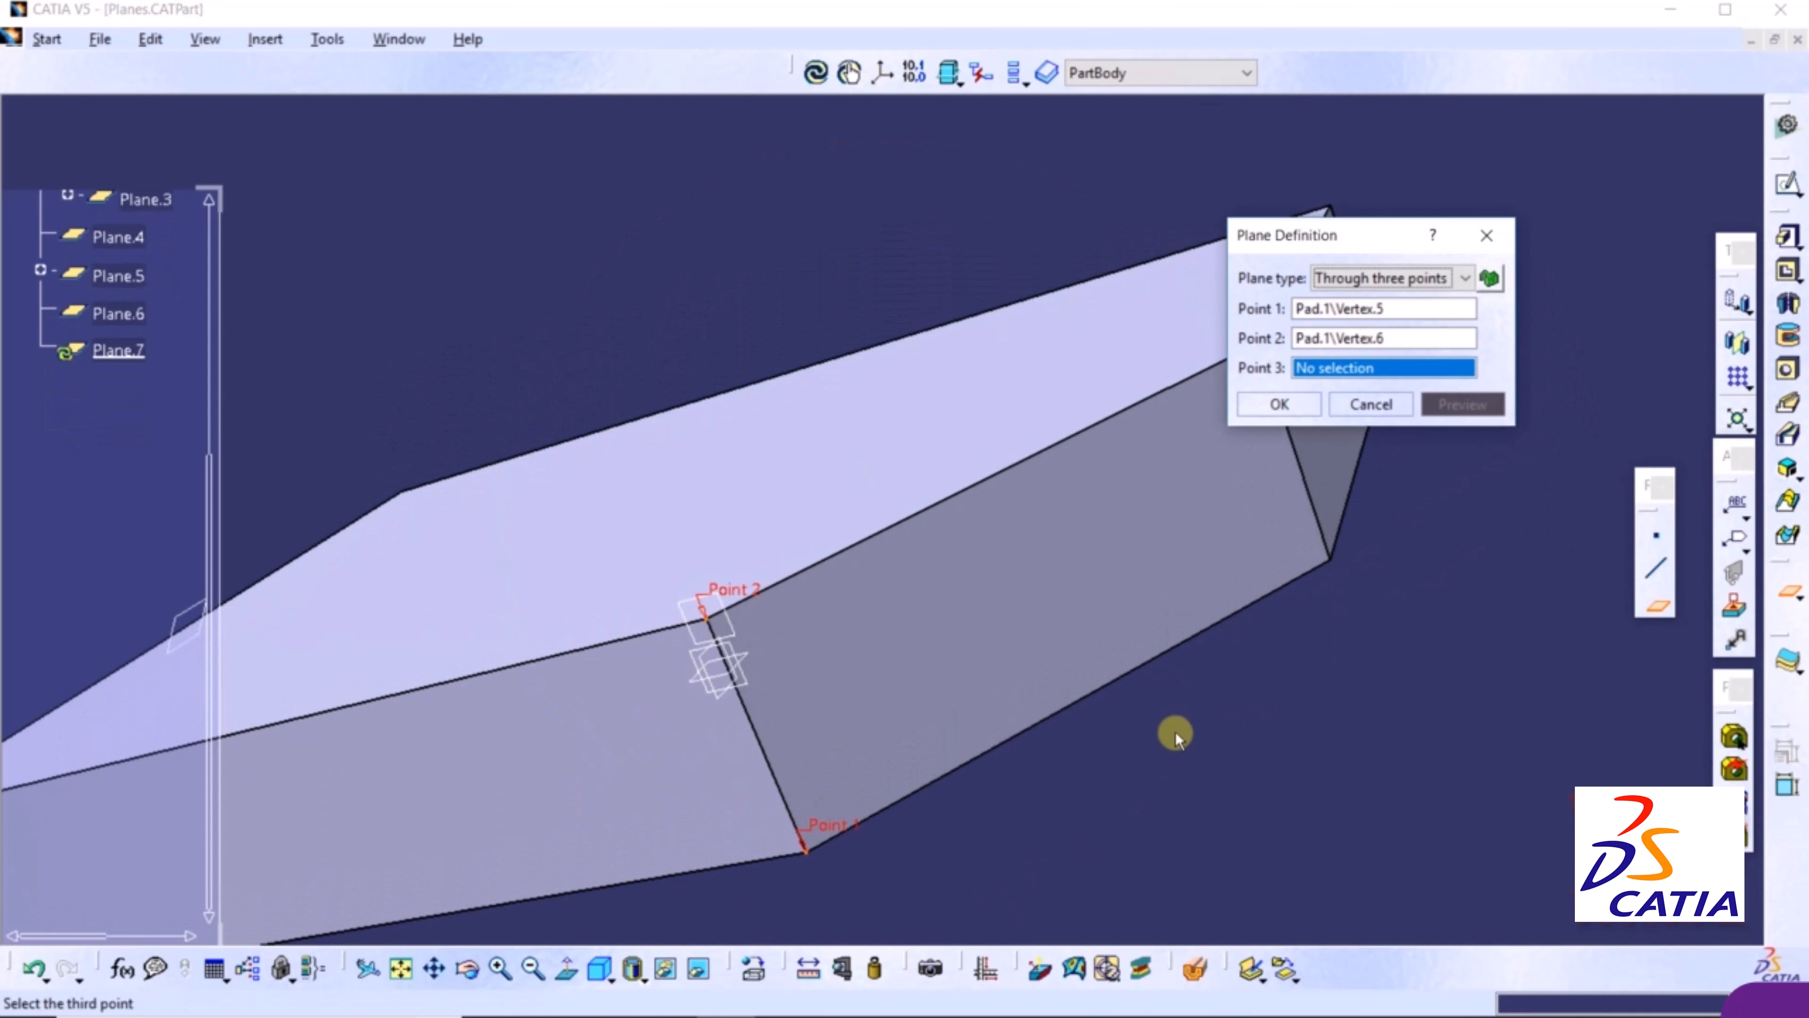
Set the top vertex at the far corner of the short face beside the chamfer as Point 3 and create the plane
middle_drag(1176, 731, 953, 816)
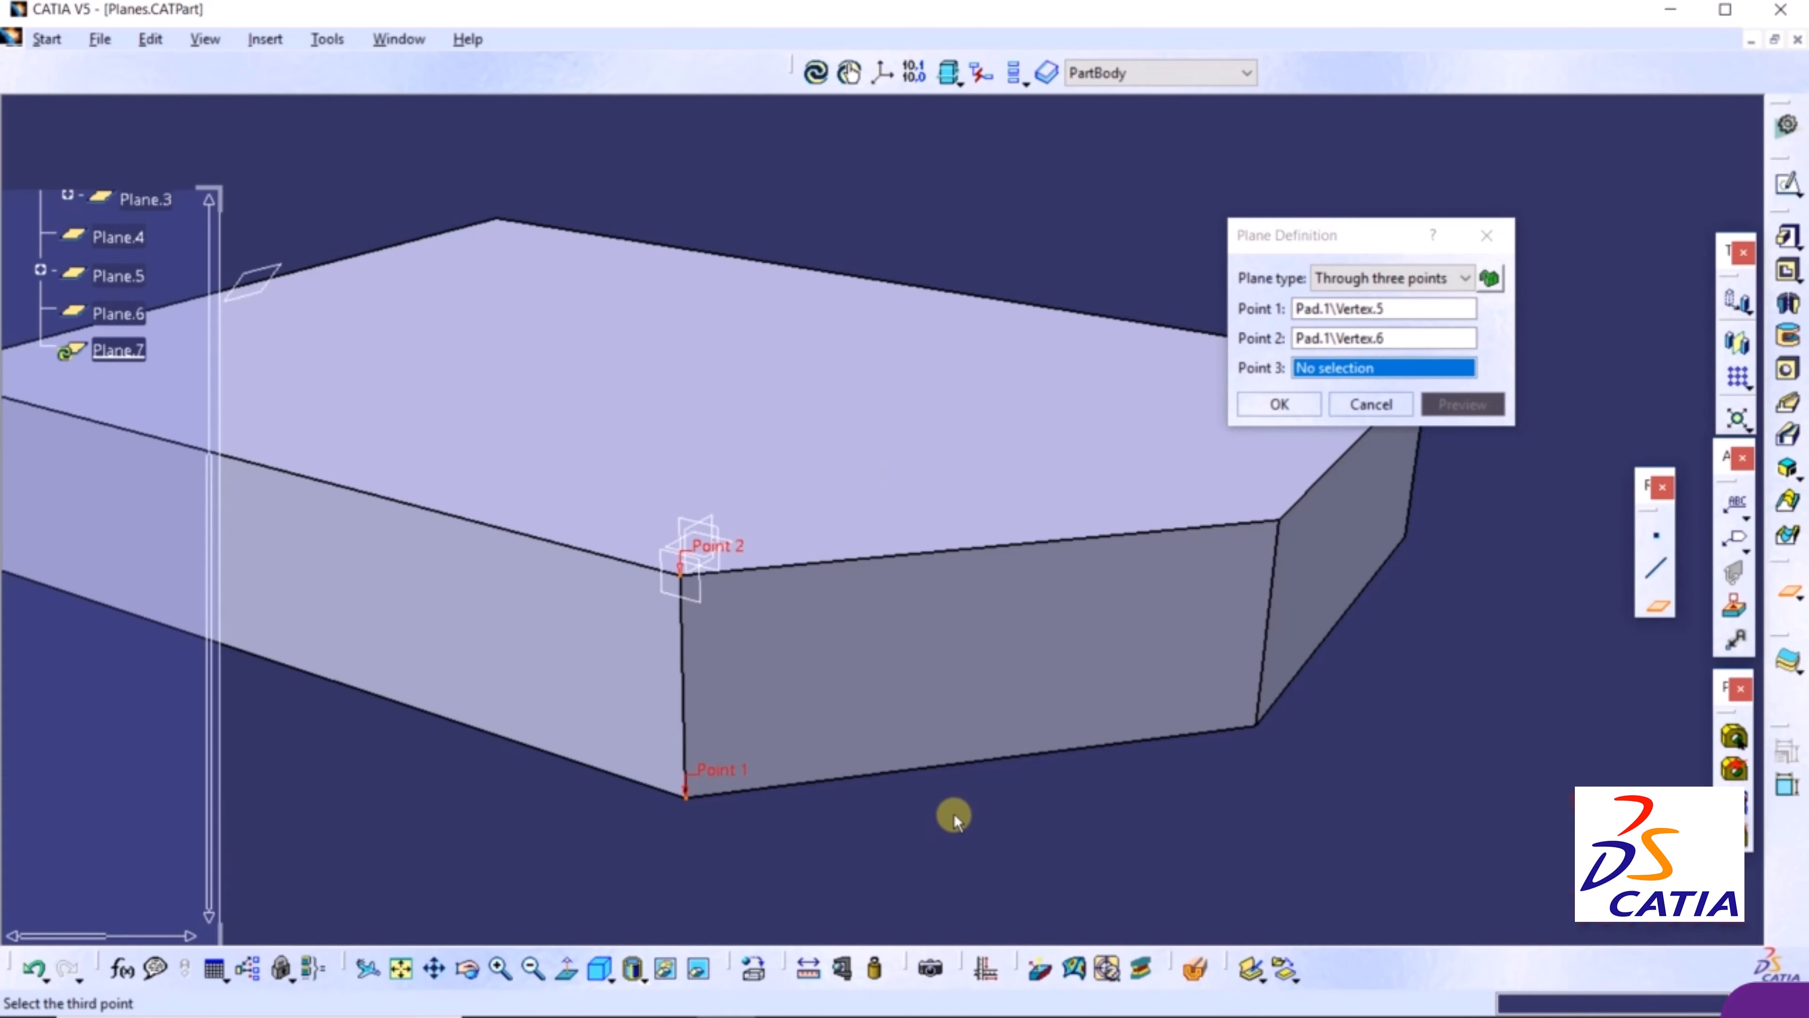
middle_drag(1115, 825, 1133, 674)
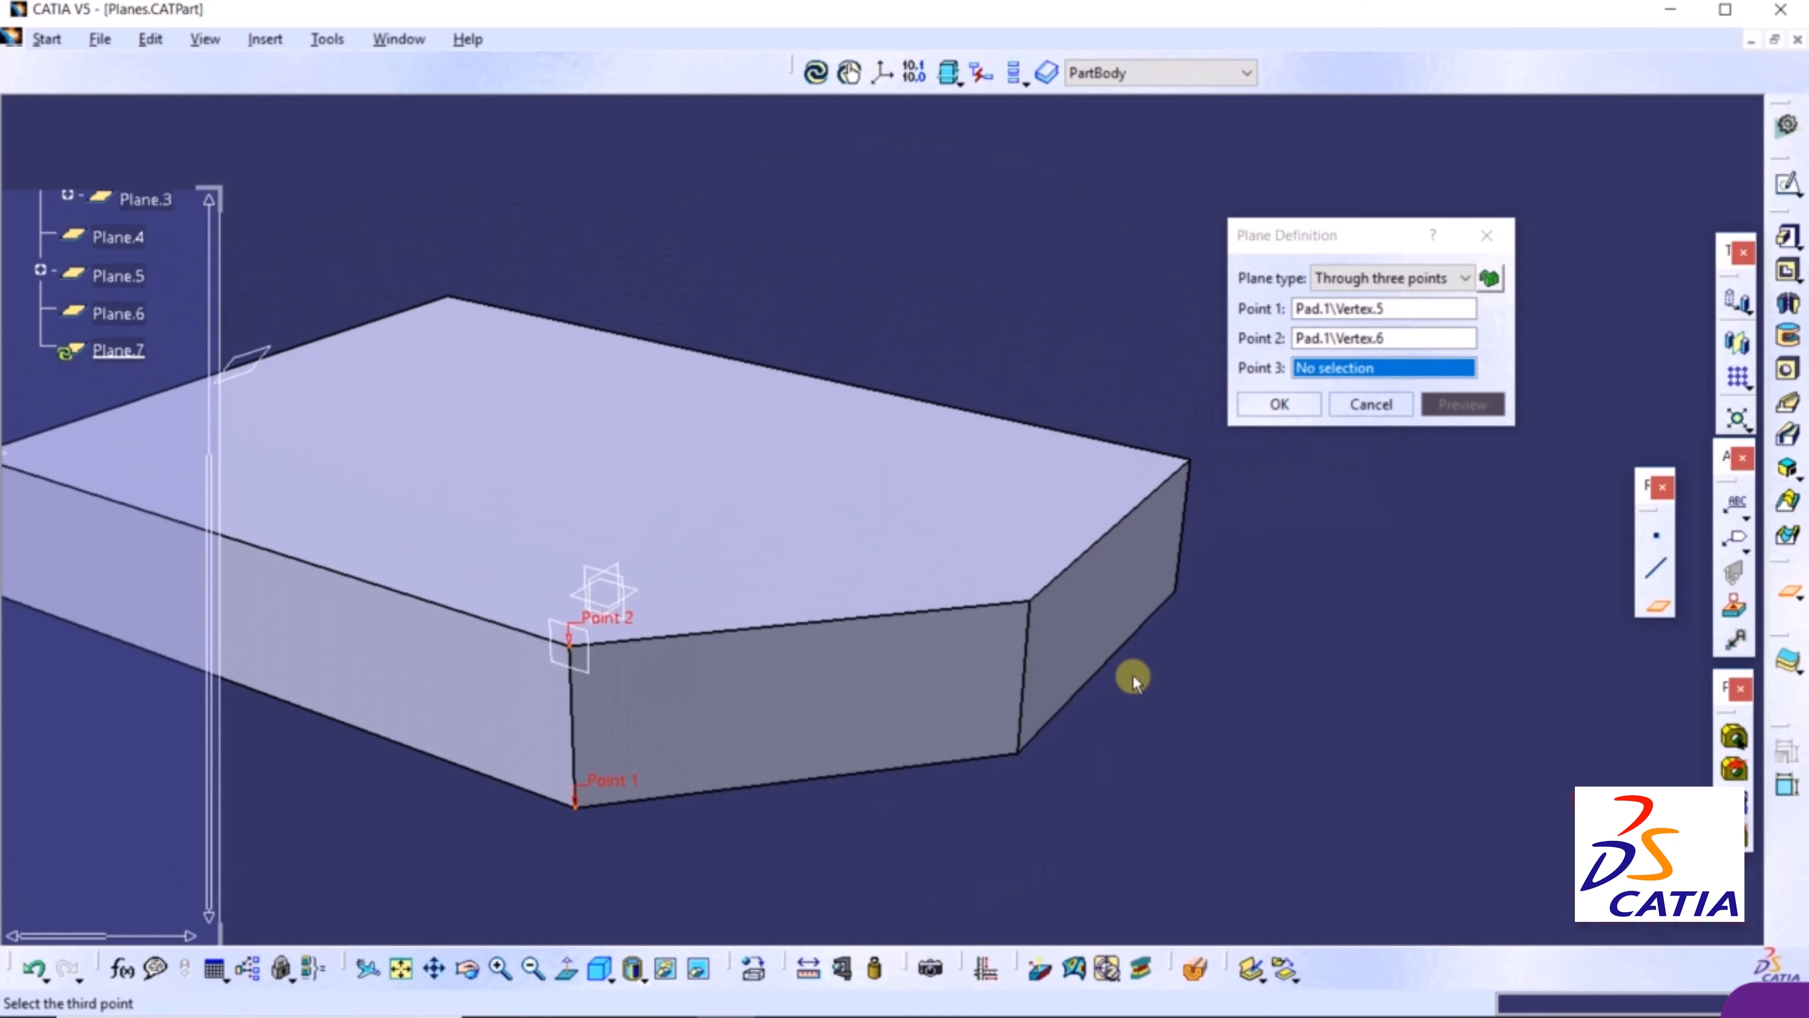
click(1189, 458)
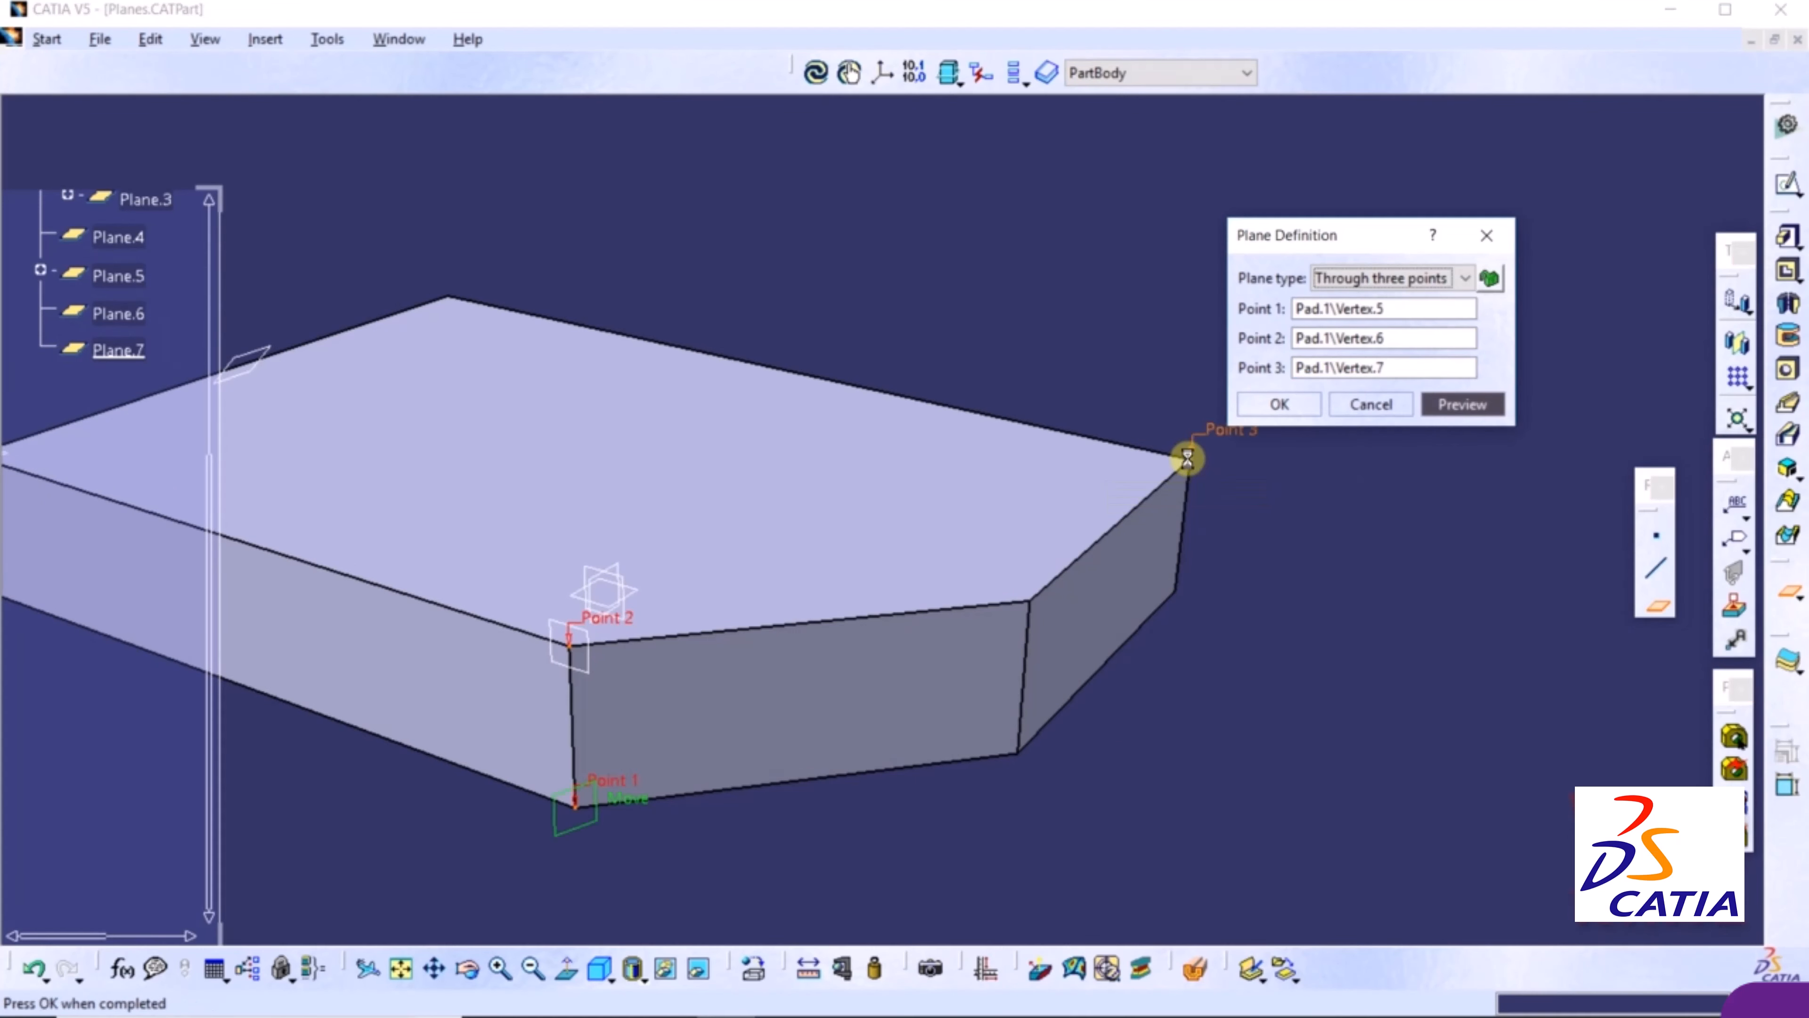
click(1304, 405)
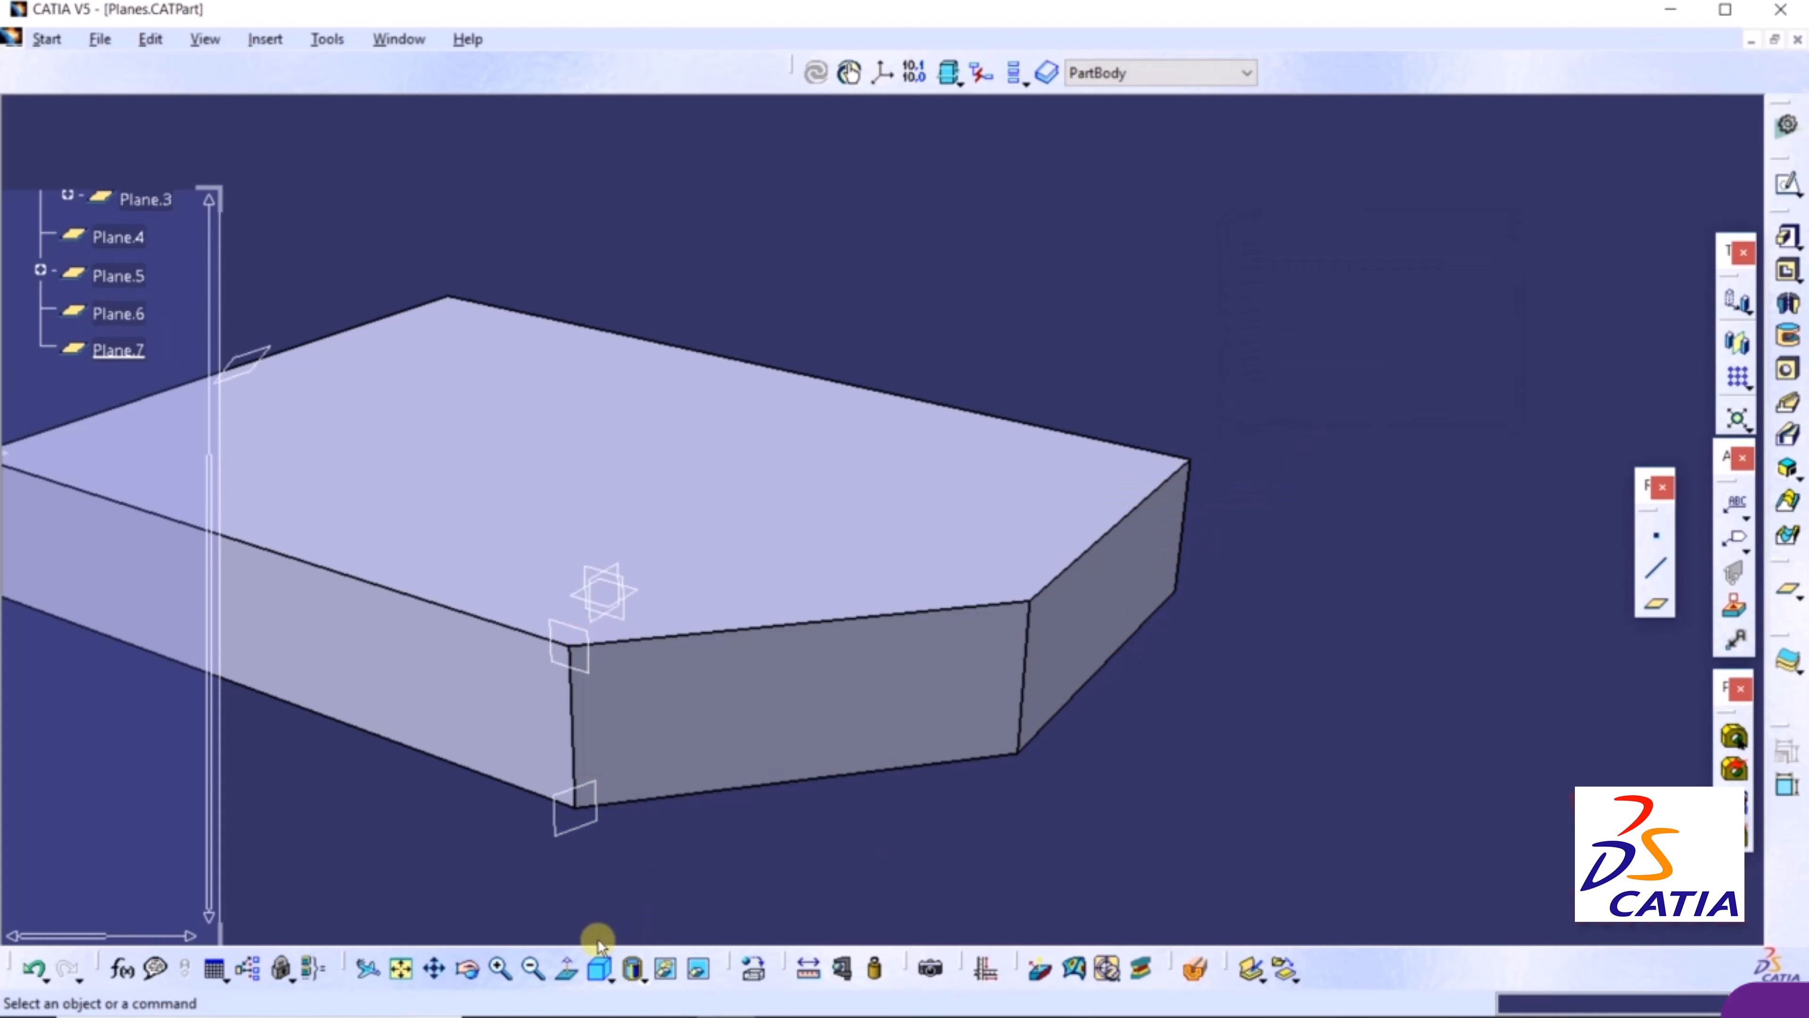
Define a Through two lines plane with the vertical edge between the short end beside the chamfer and the unchamfered long side as Line 1
middle_drag(731, 820, 694, 897)
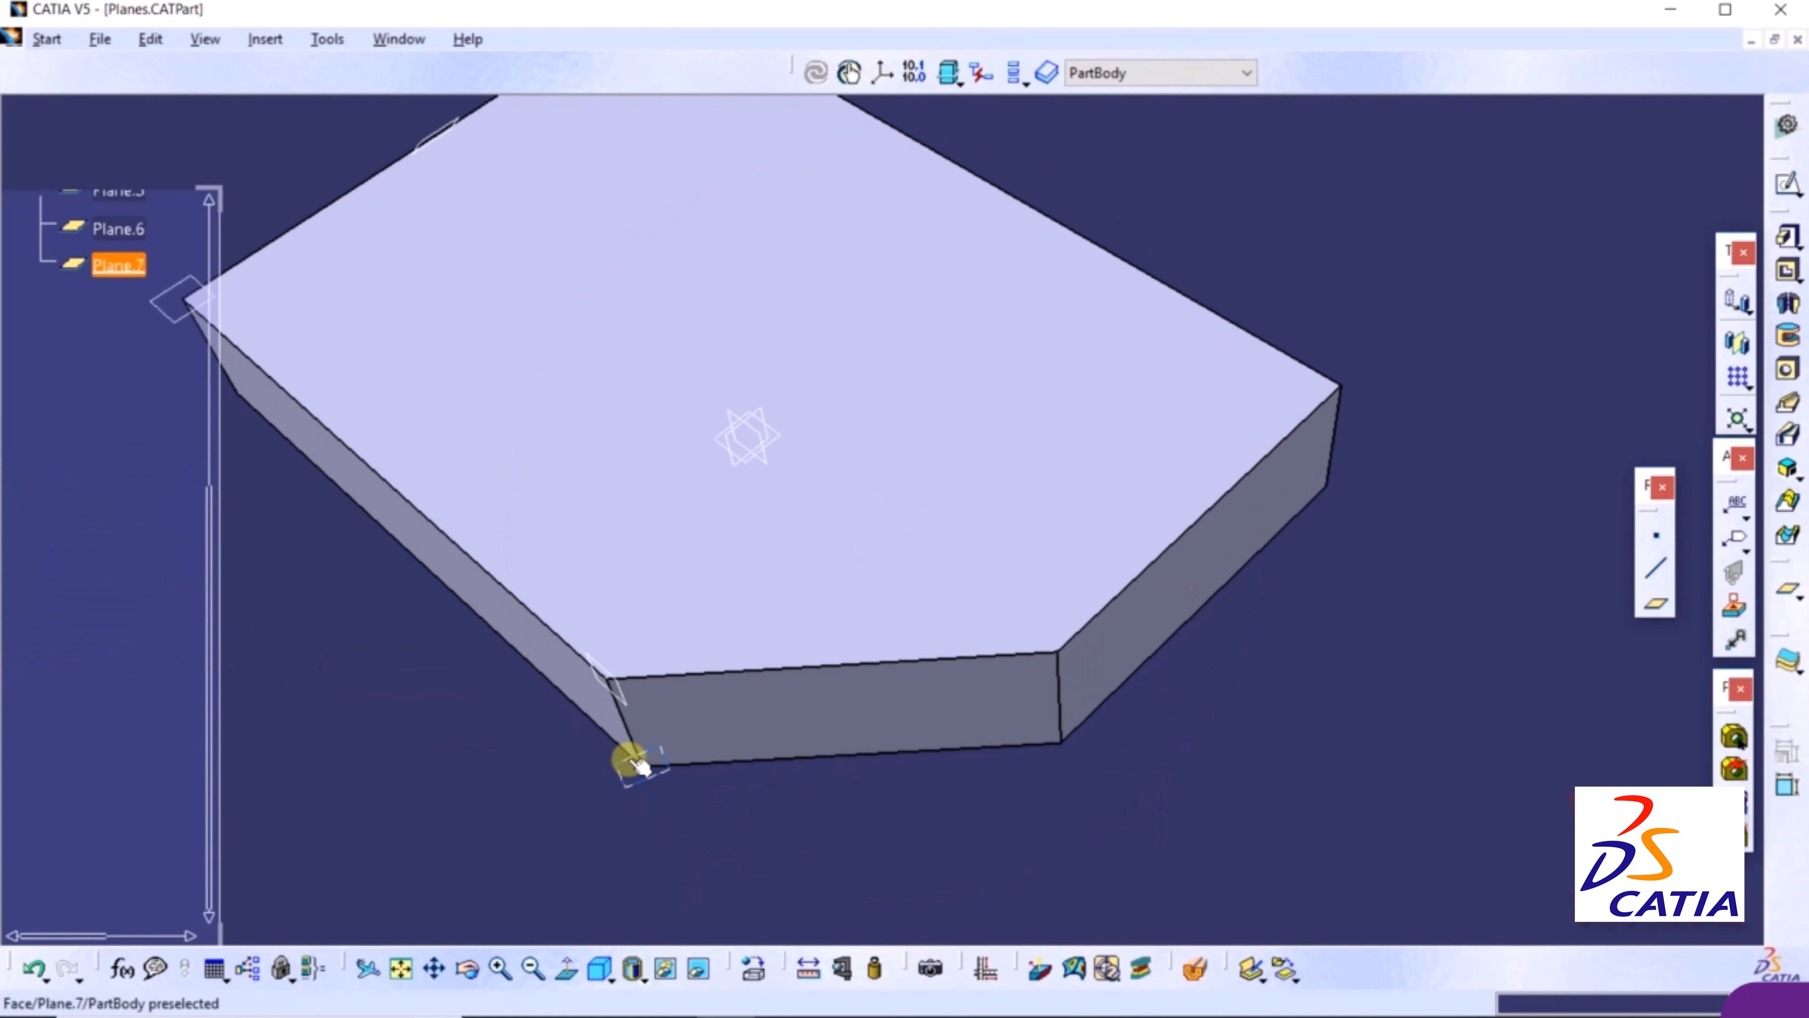
click(1658, 608)
click(1387, 279)
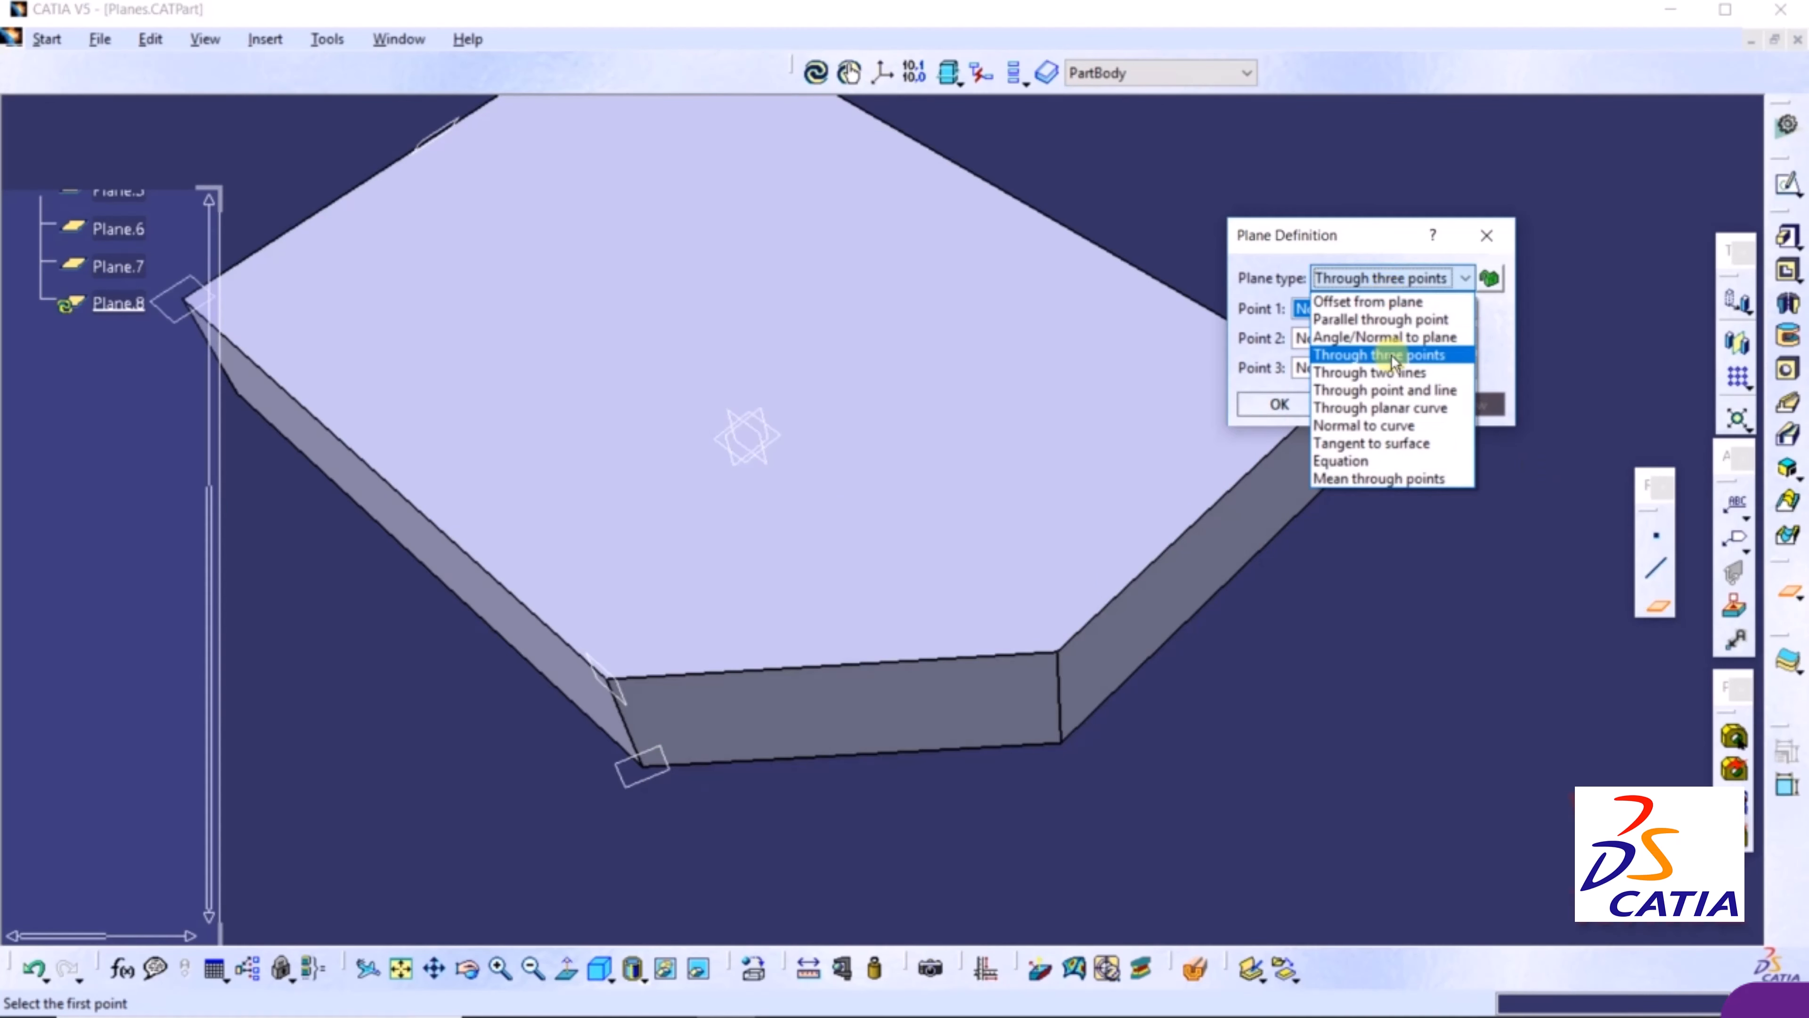
click(1358, 373)
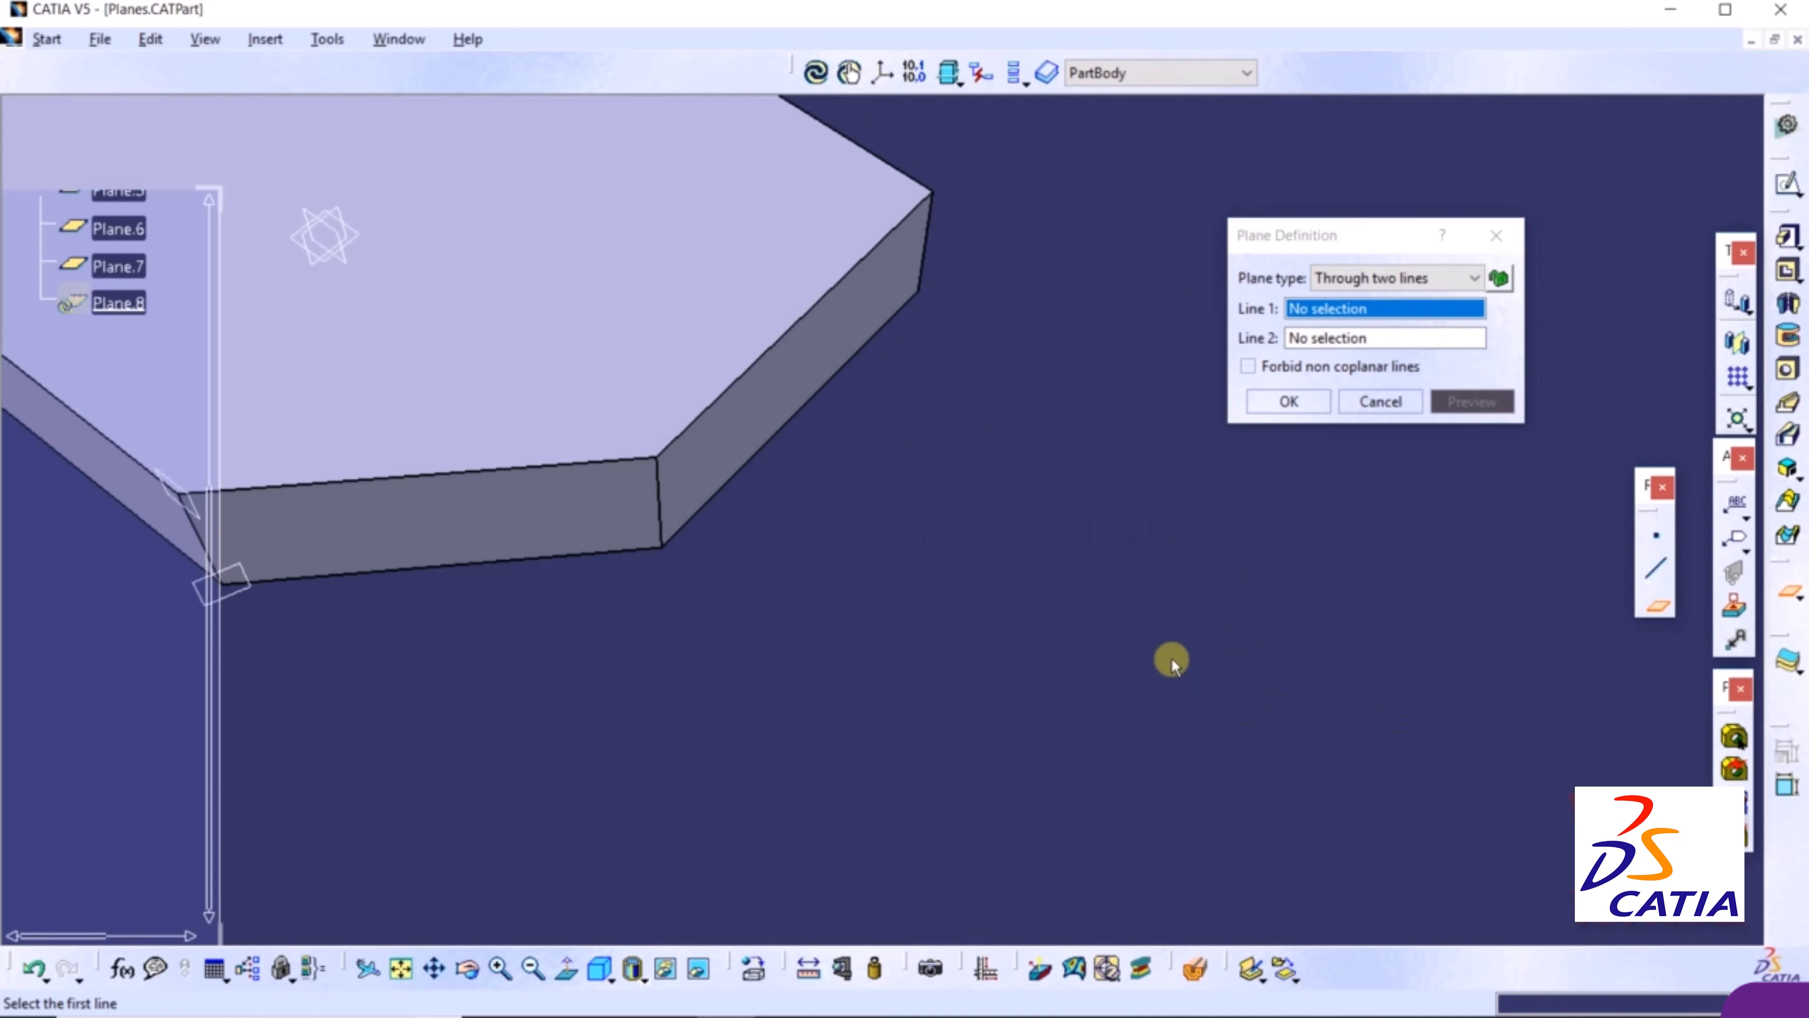
middle_drag(869, 517, 839, 636)
middle_drag(1303, 611, 825, 718)
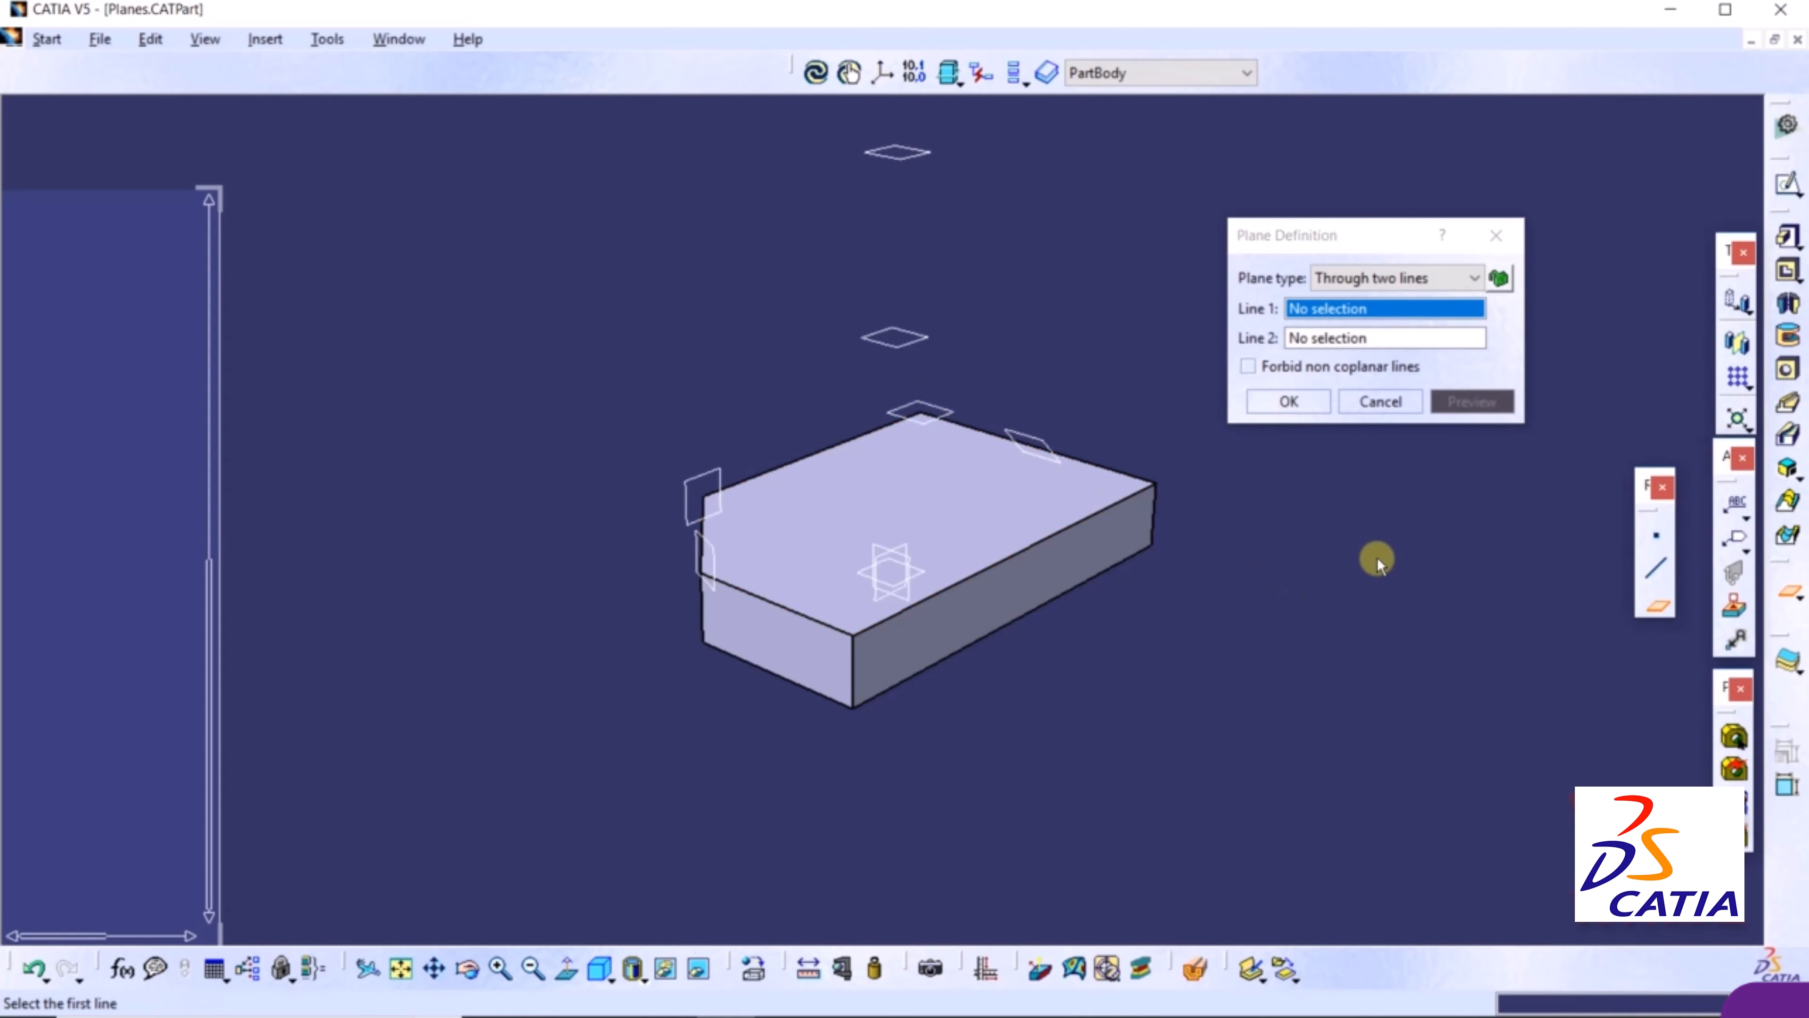
click(853, 673)
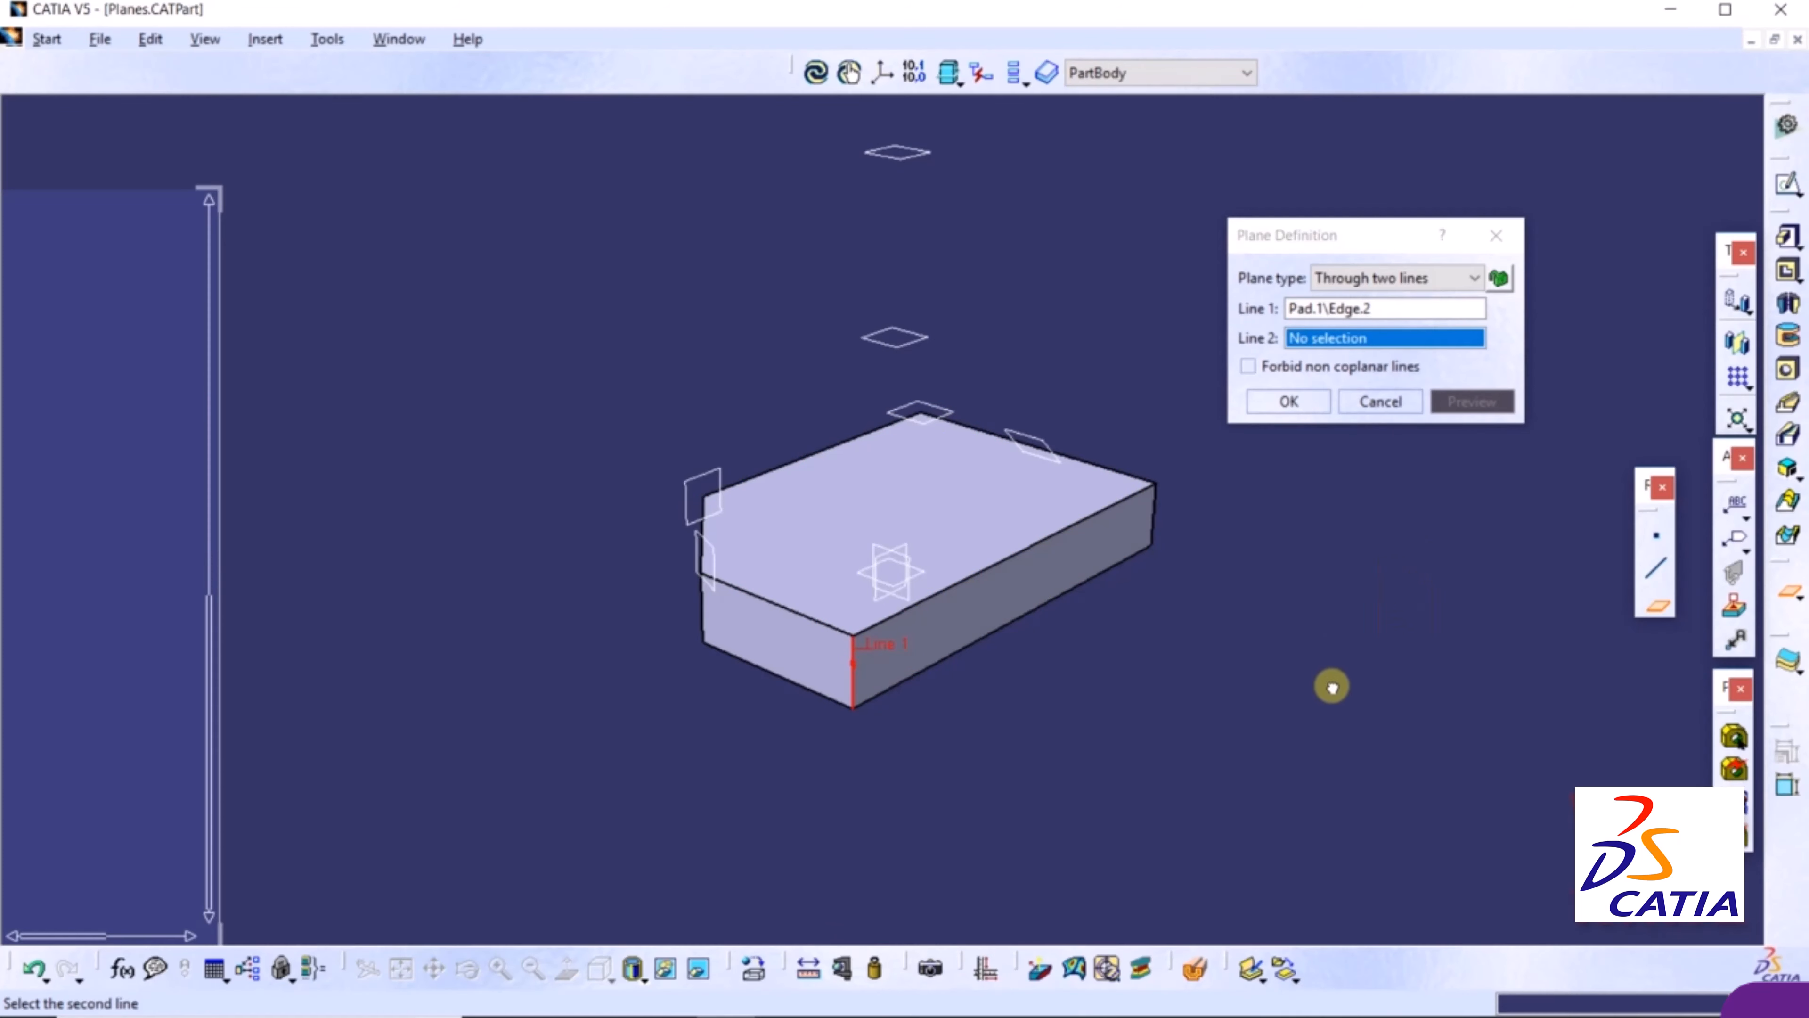
Set the diagonally opposite vertical edge of the pad as Line 2 and create the plane
middle_drag(1336, 685, 1042, 768)
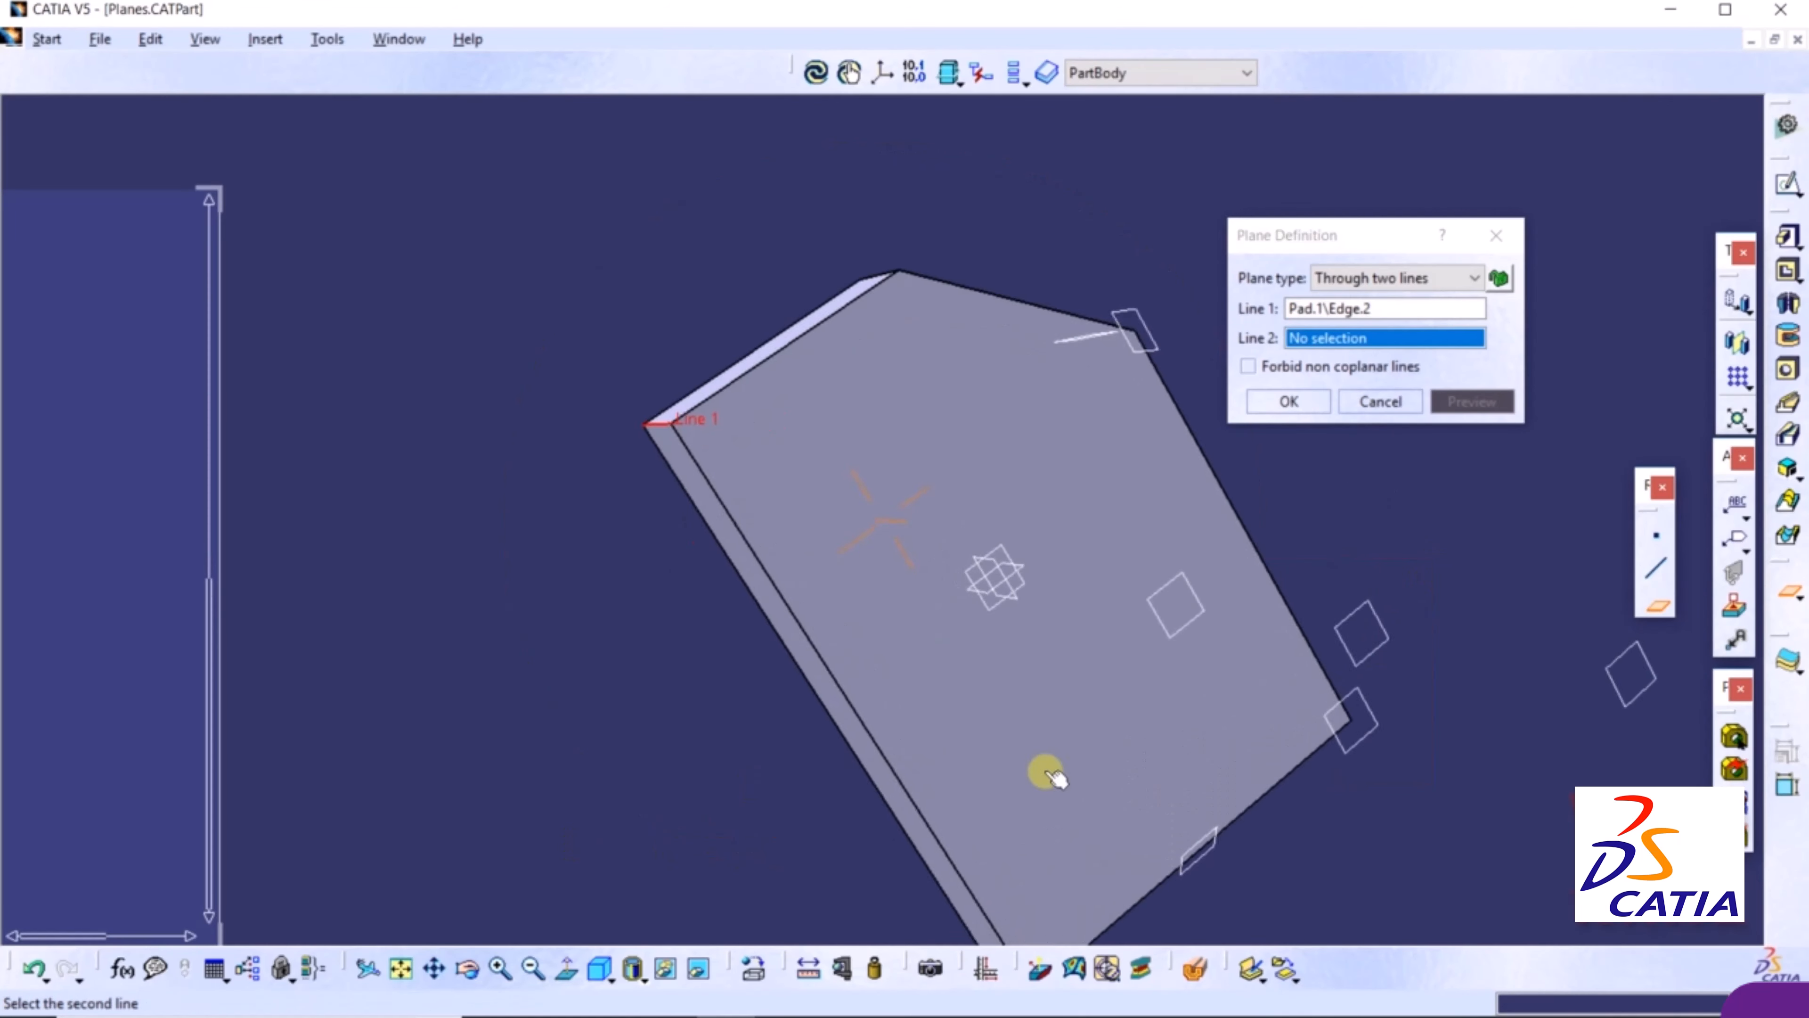
middle_drag(1446, 731, 824, 464)
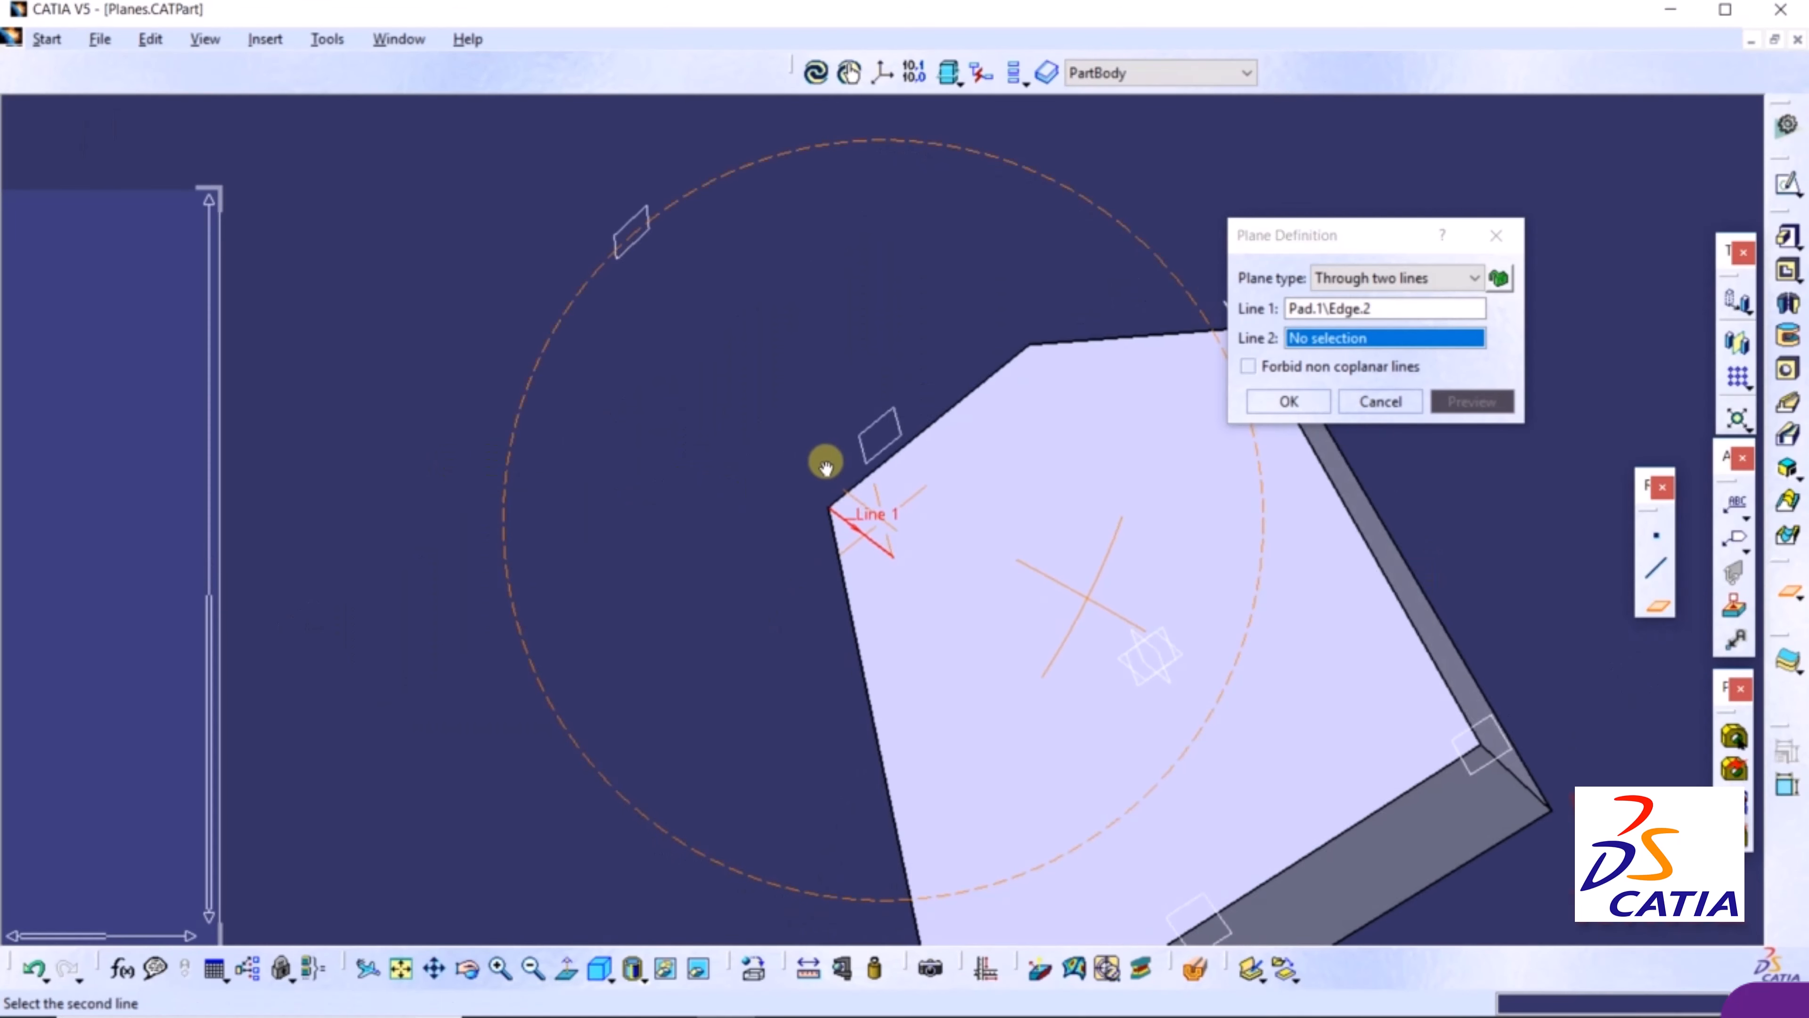
click(1524, 784)
click(1279, 396)
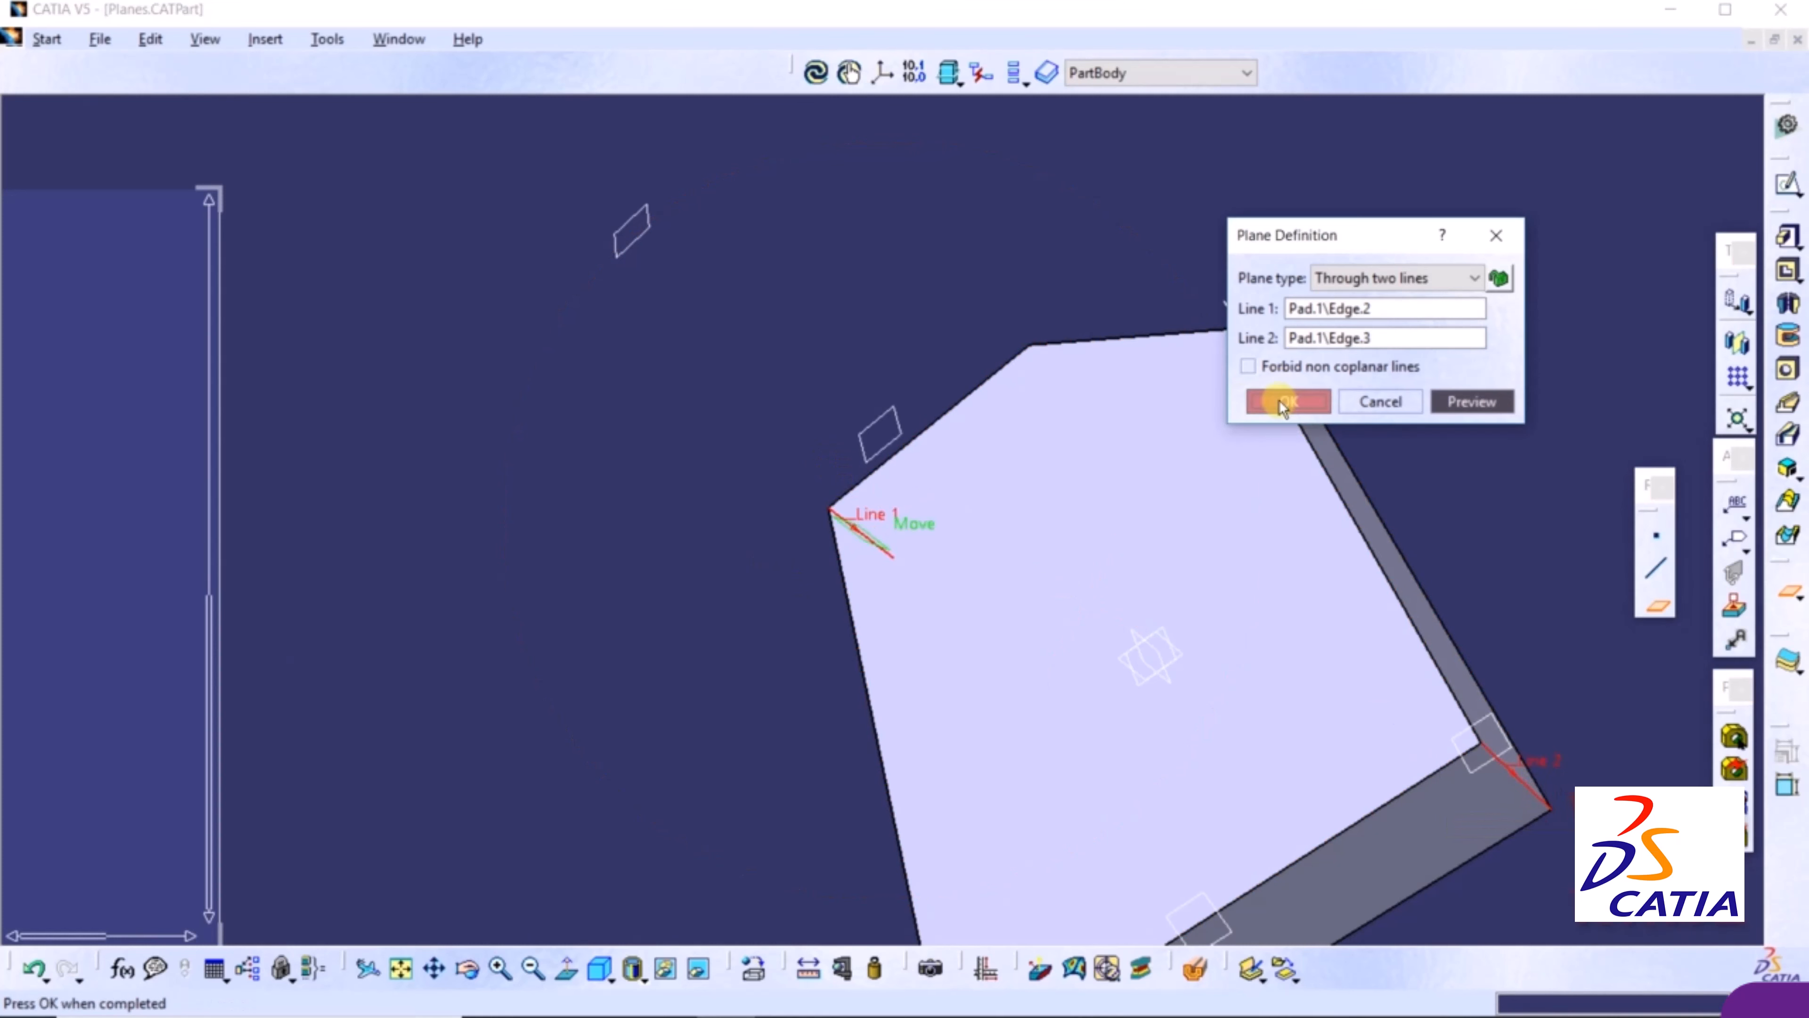
Define a Through point and line plane using the unchamfered long side's top edge and the top vertex at its end away from the chamfer
middle_drag(632, 436, 707, 836)
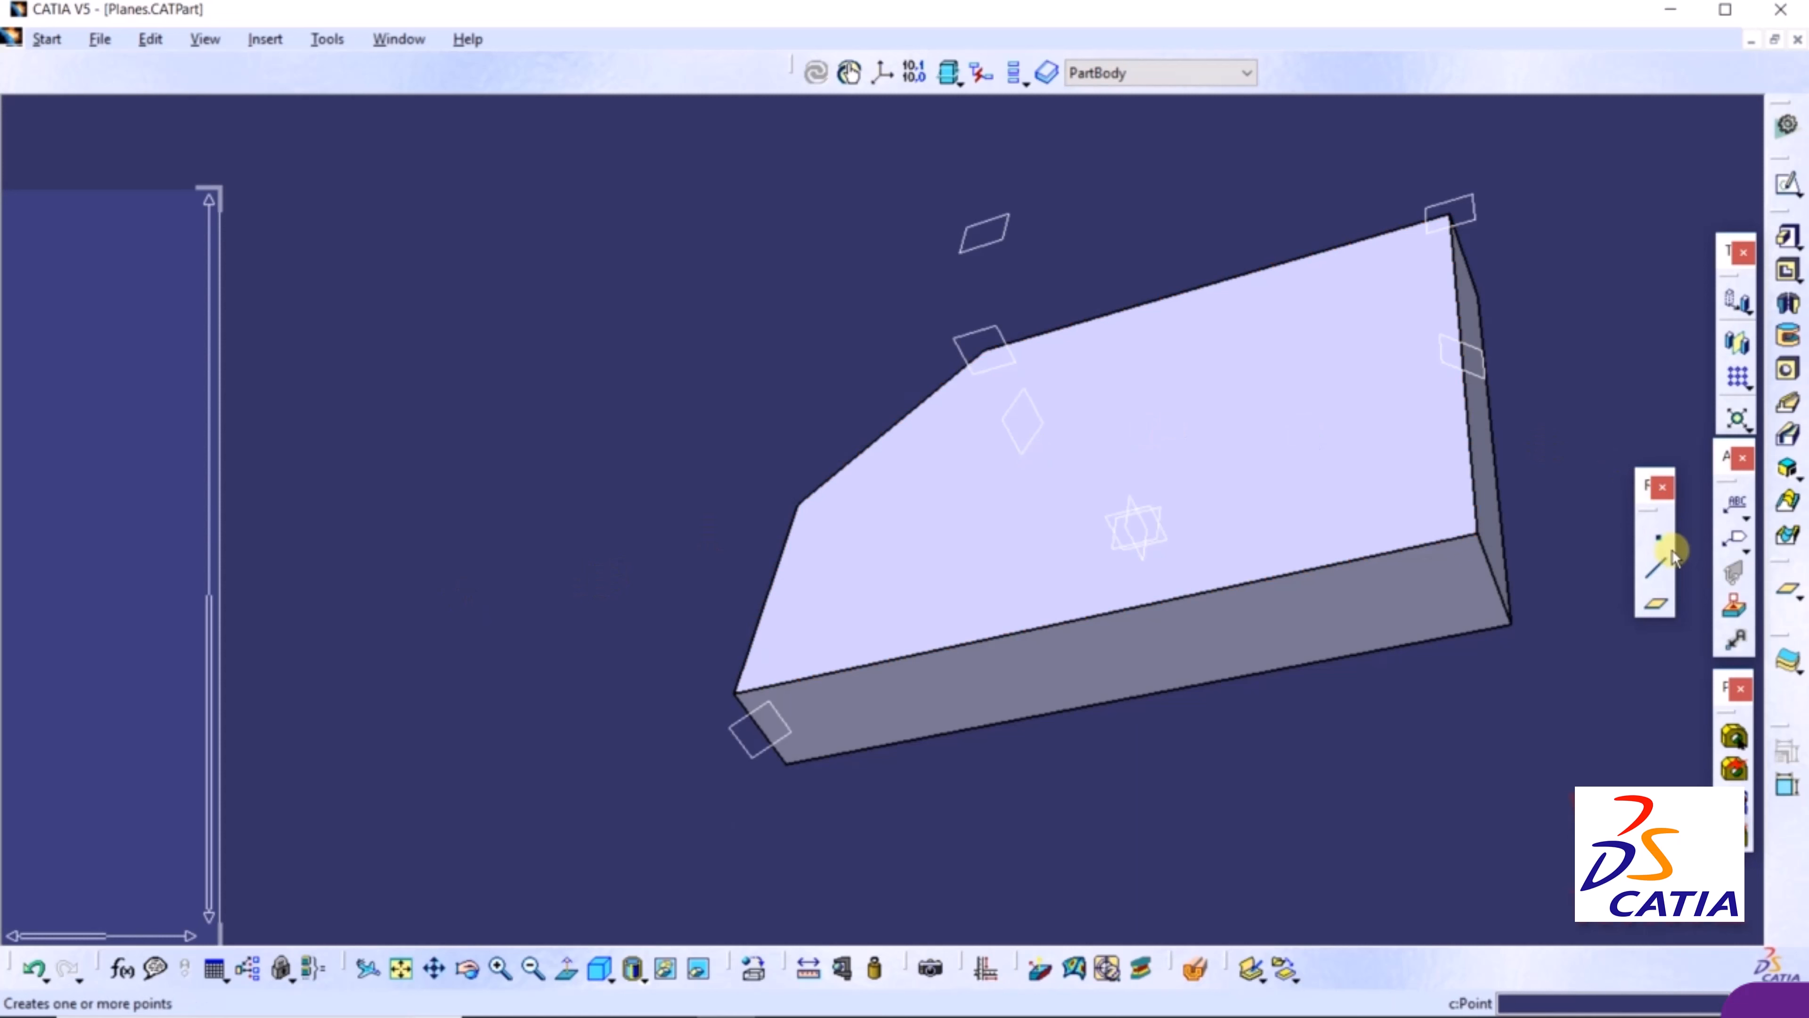
click(1653, 609)
click(1424, 278)
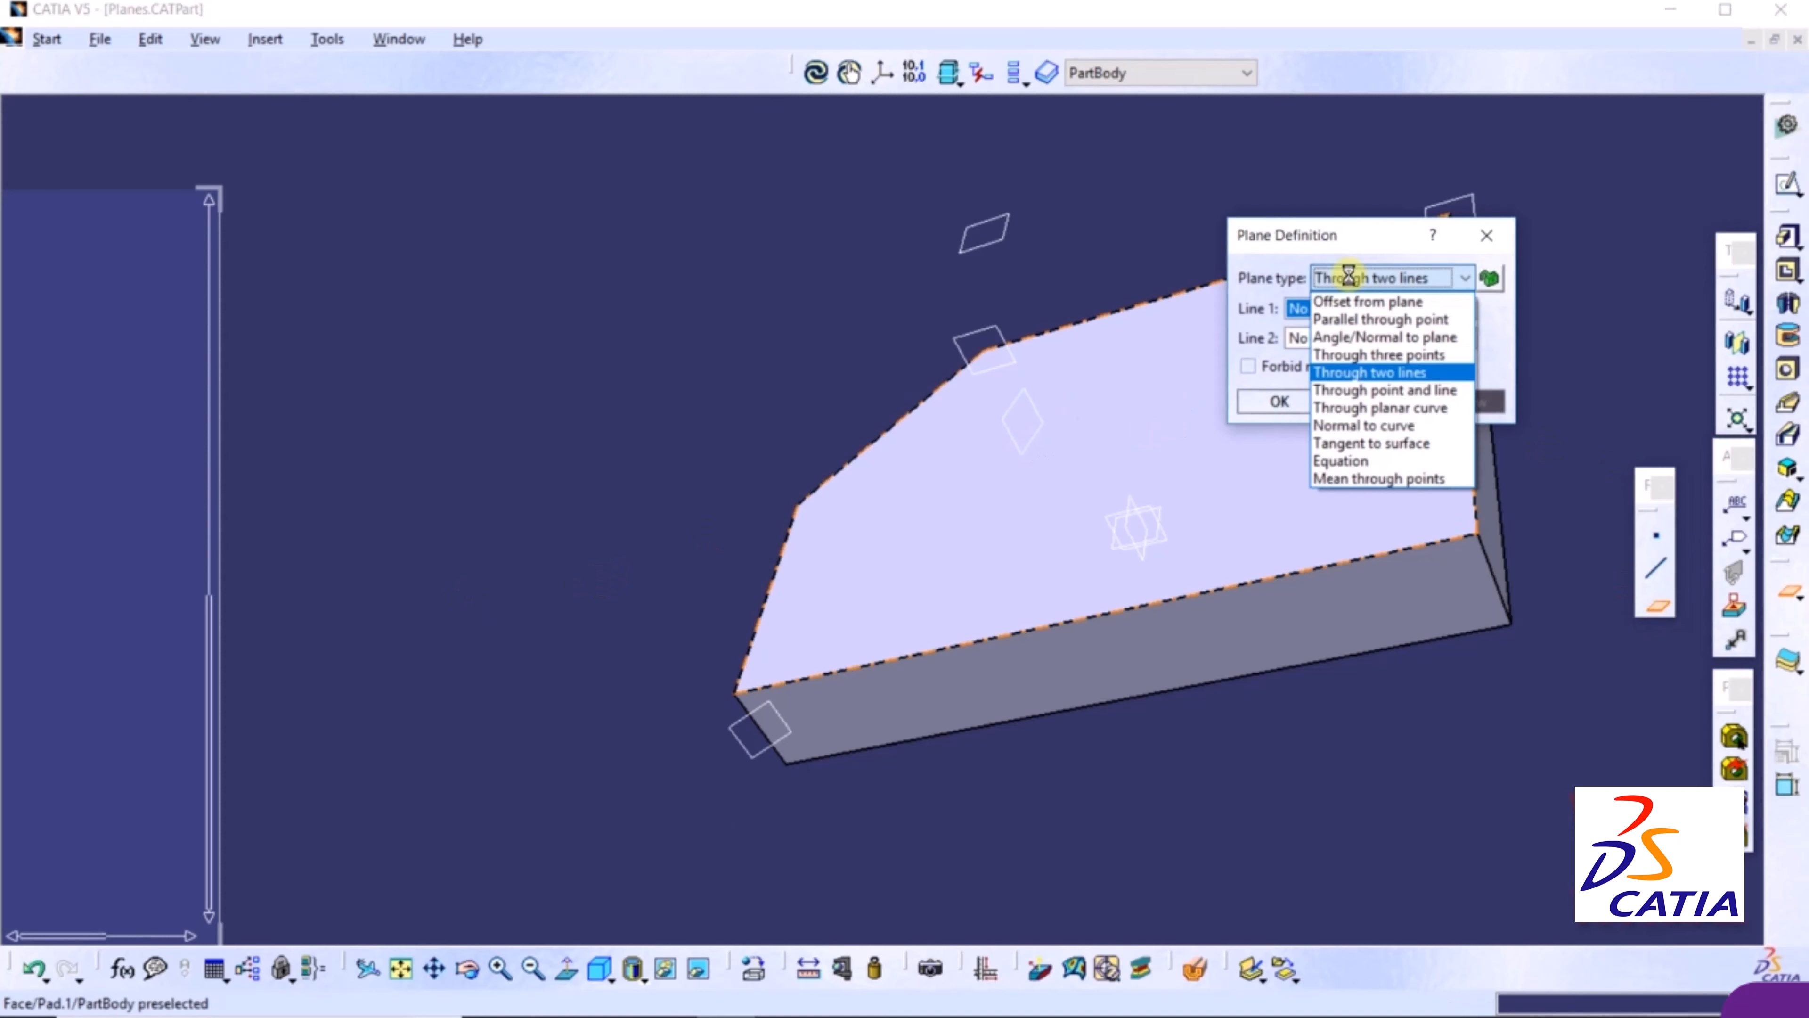
click(1353, 391)
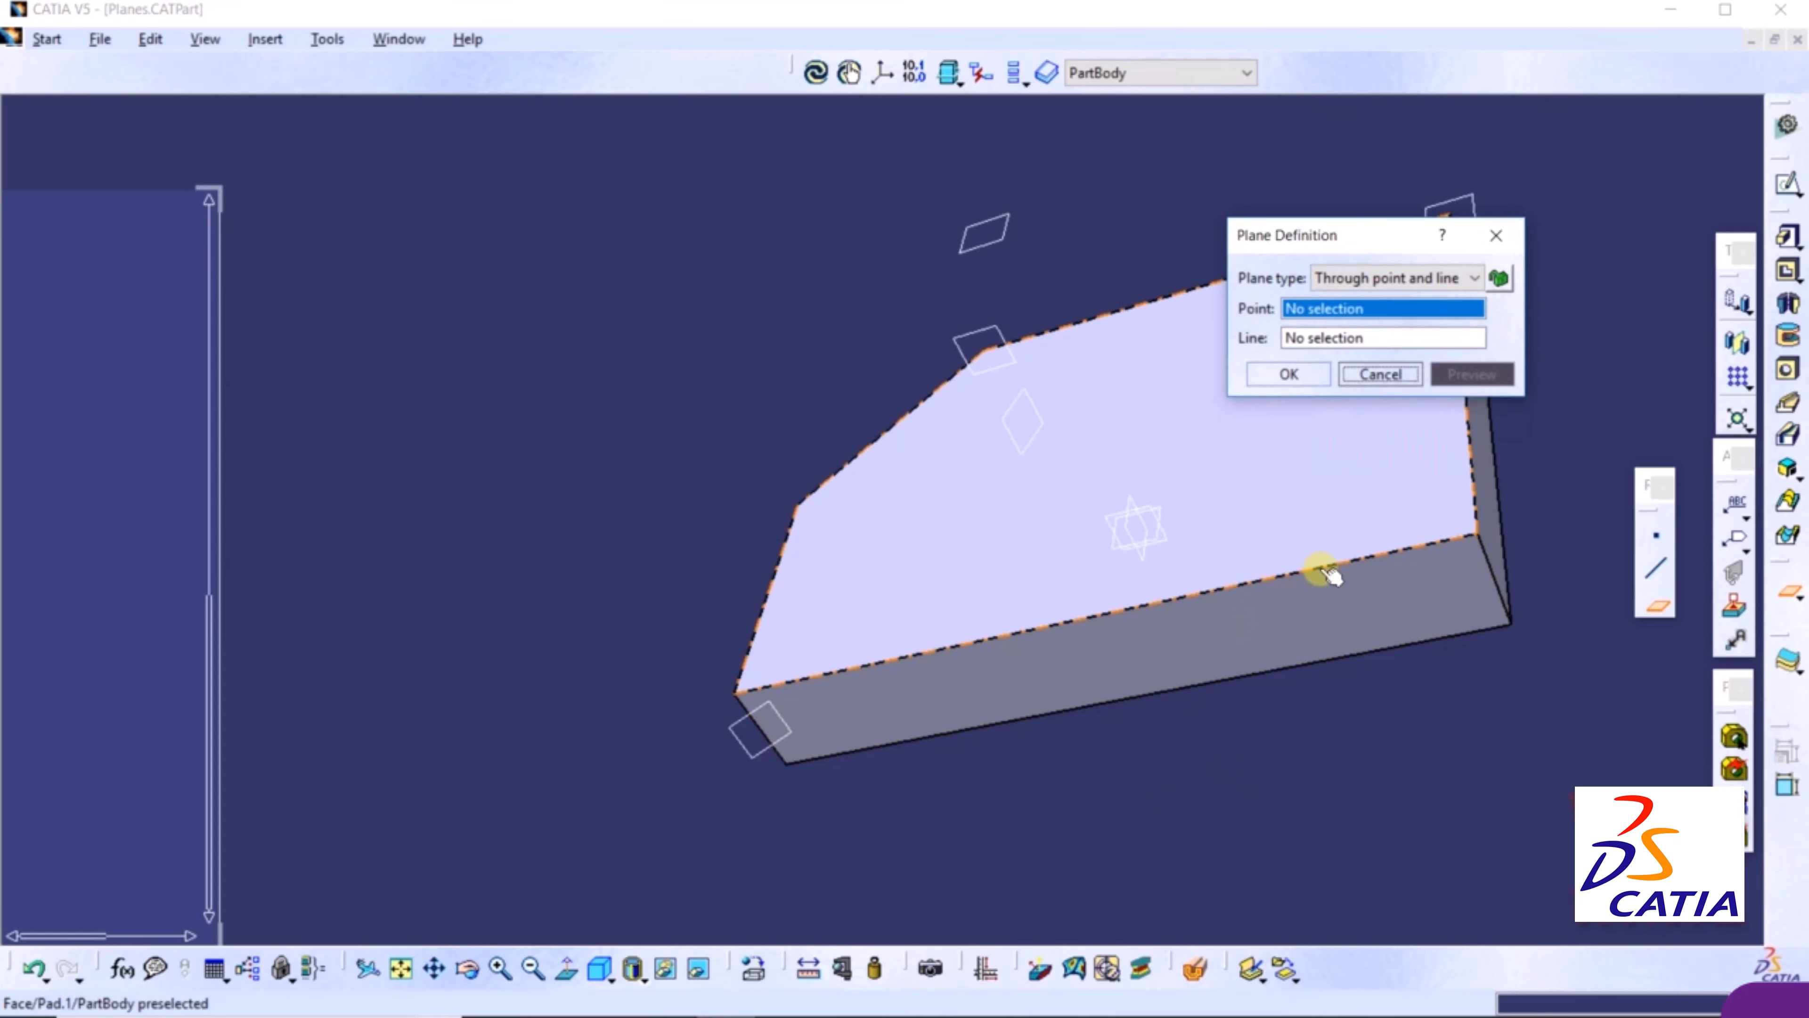
click(1474, 531)
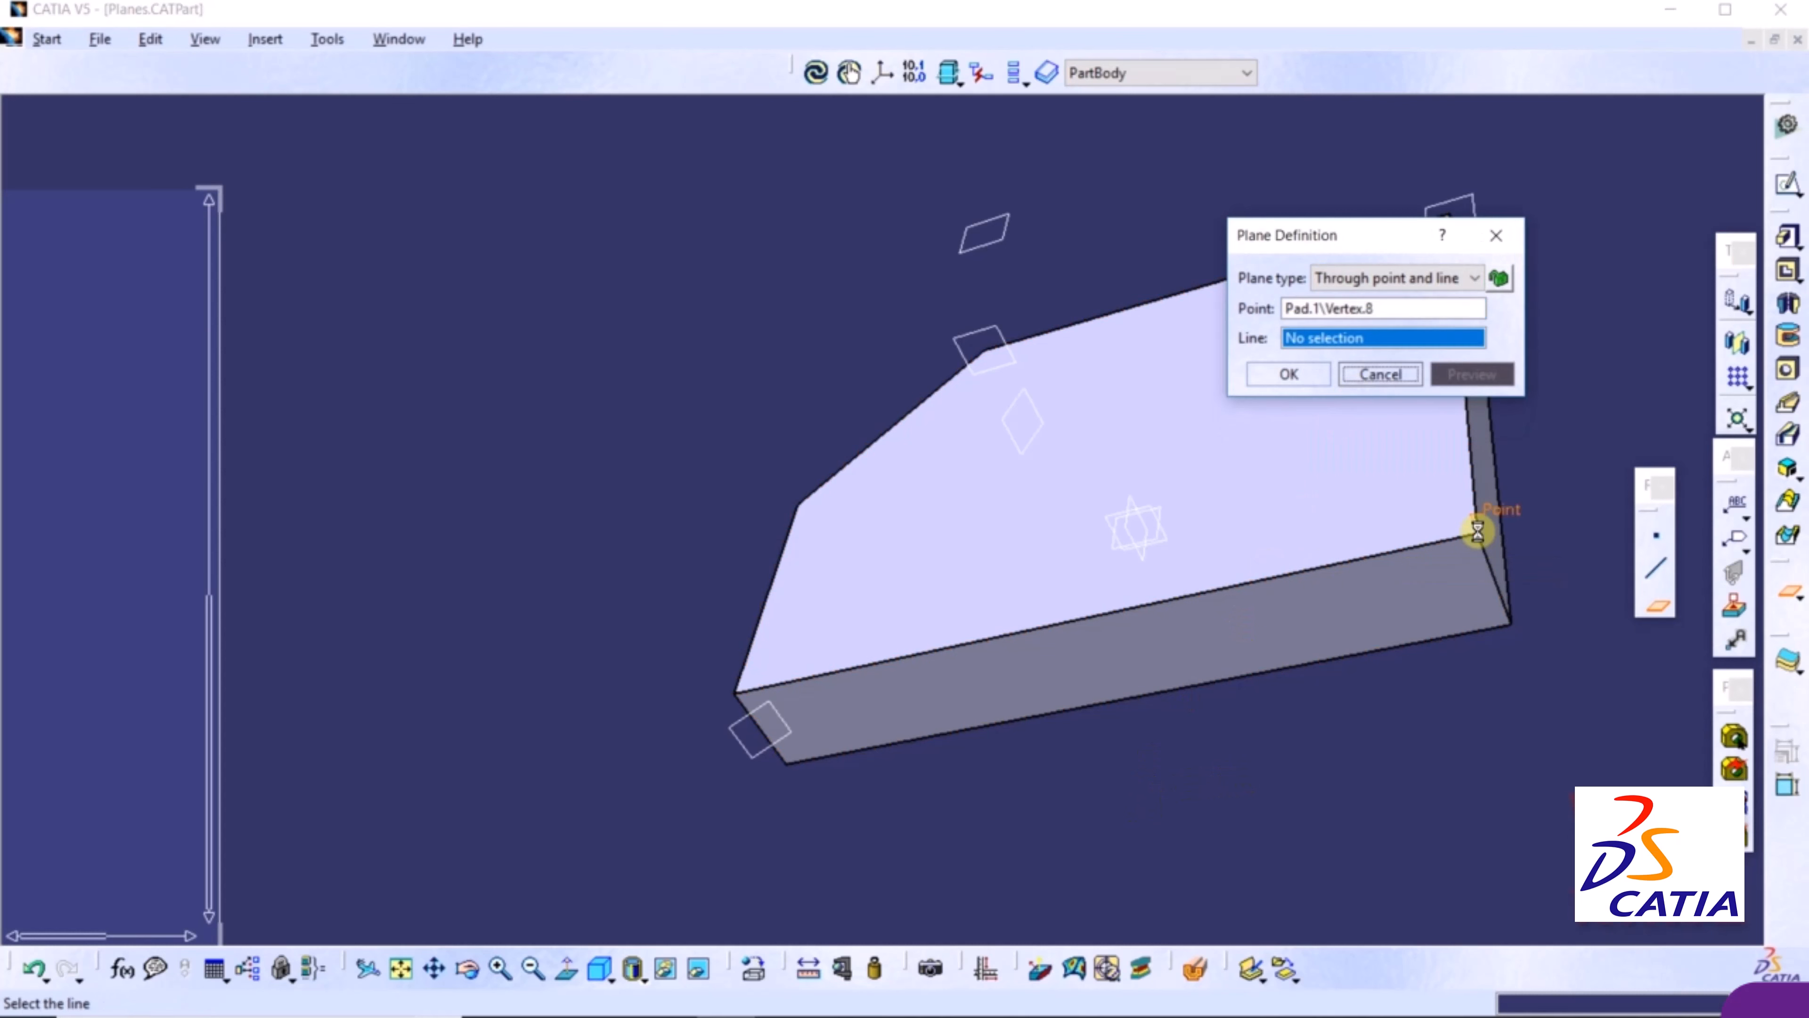
click(1215, 591)
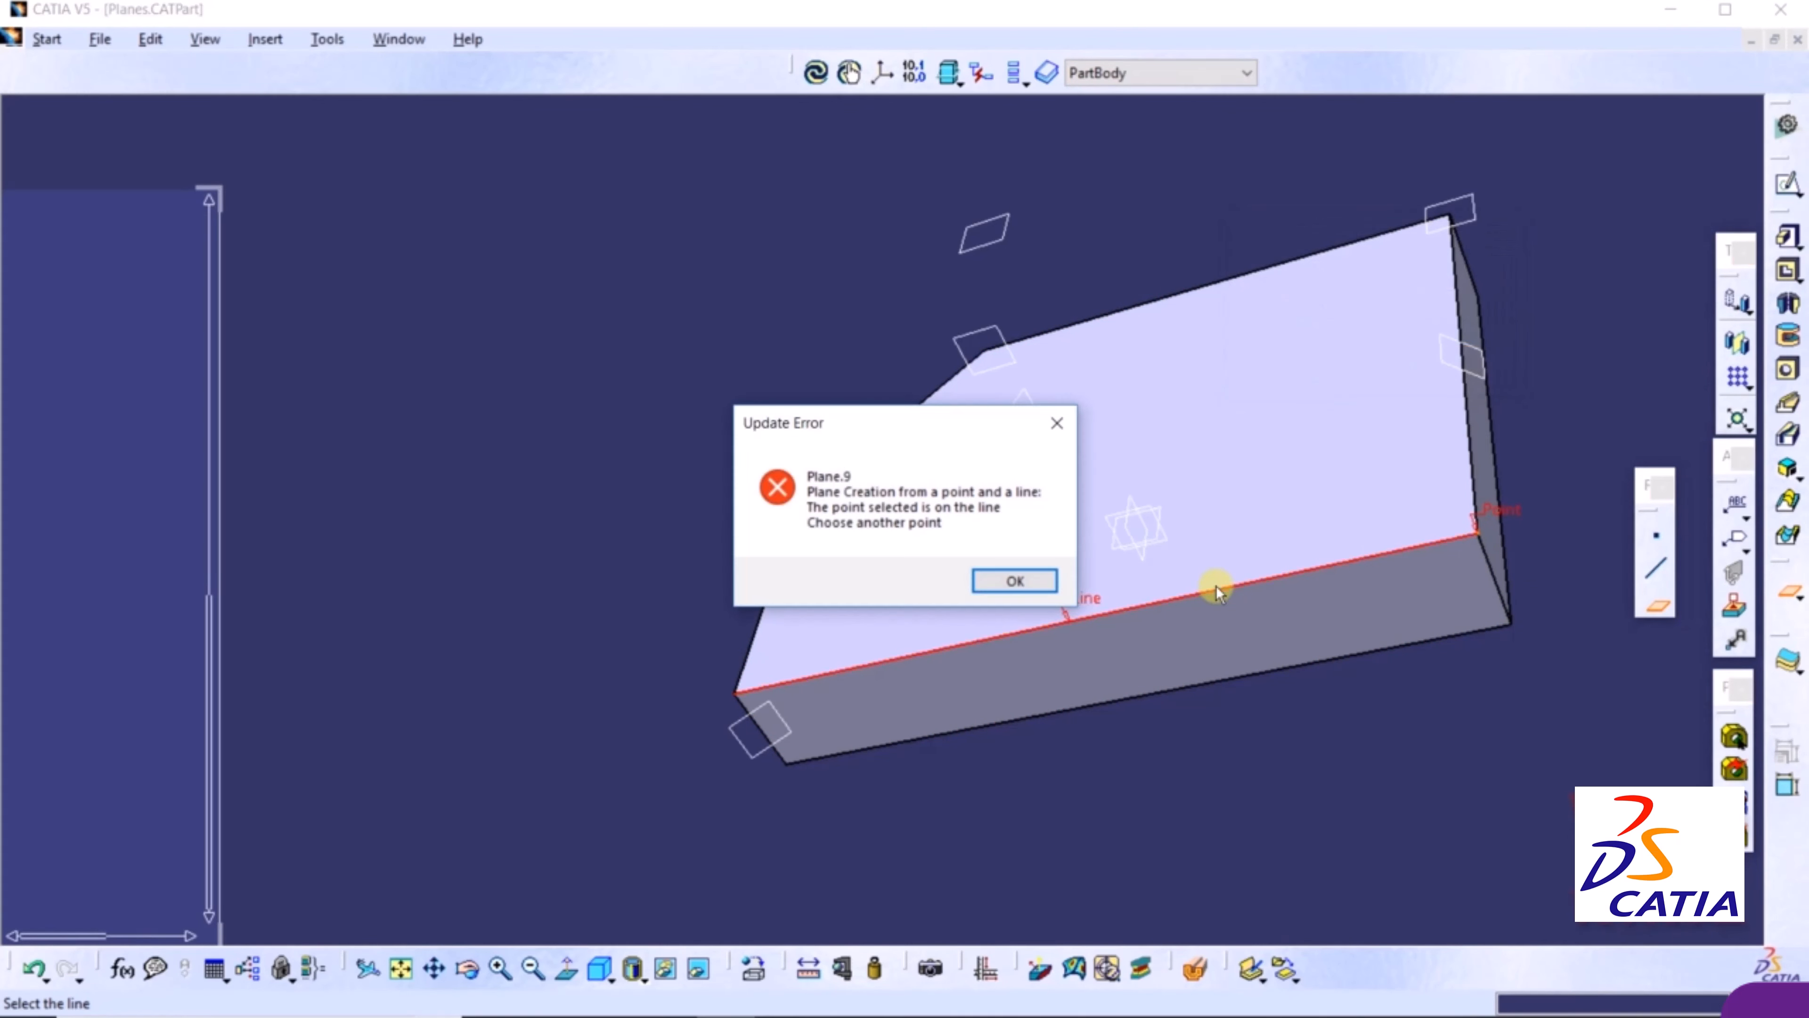
click(1016, 581)
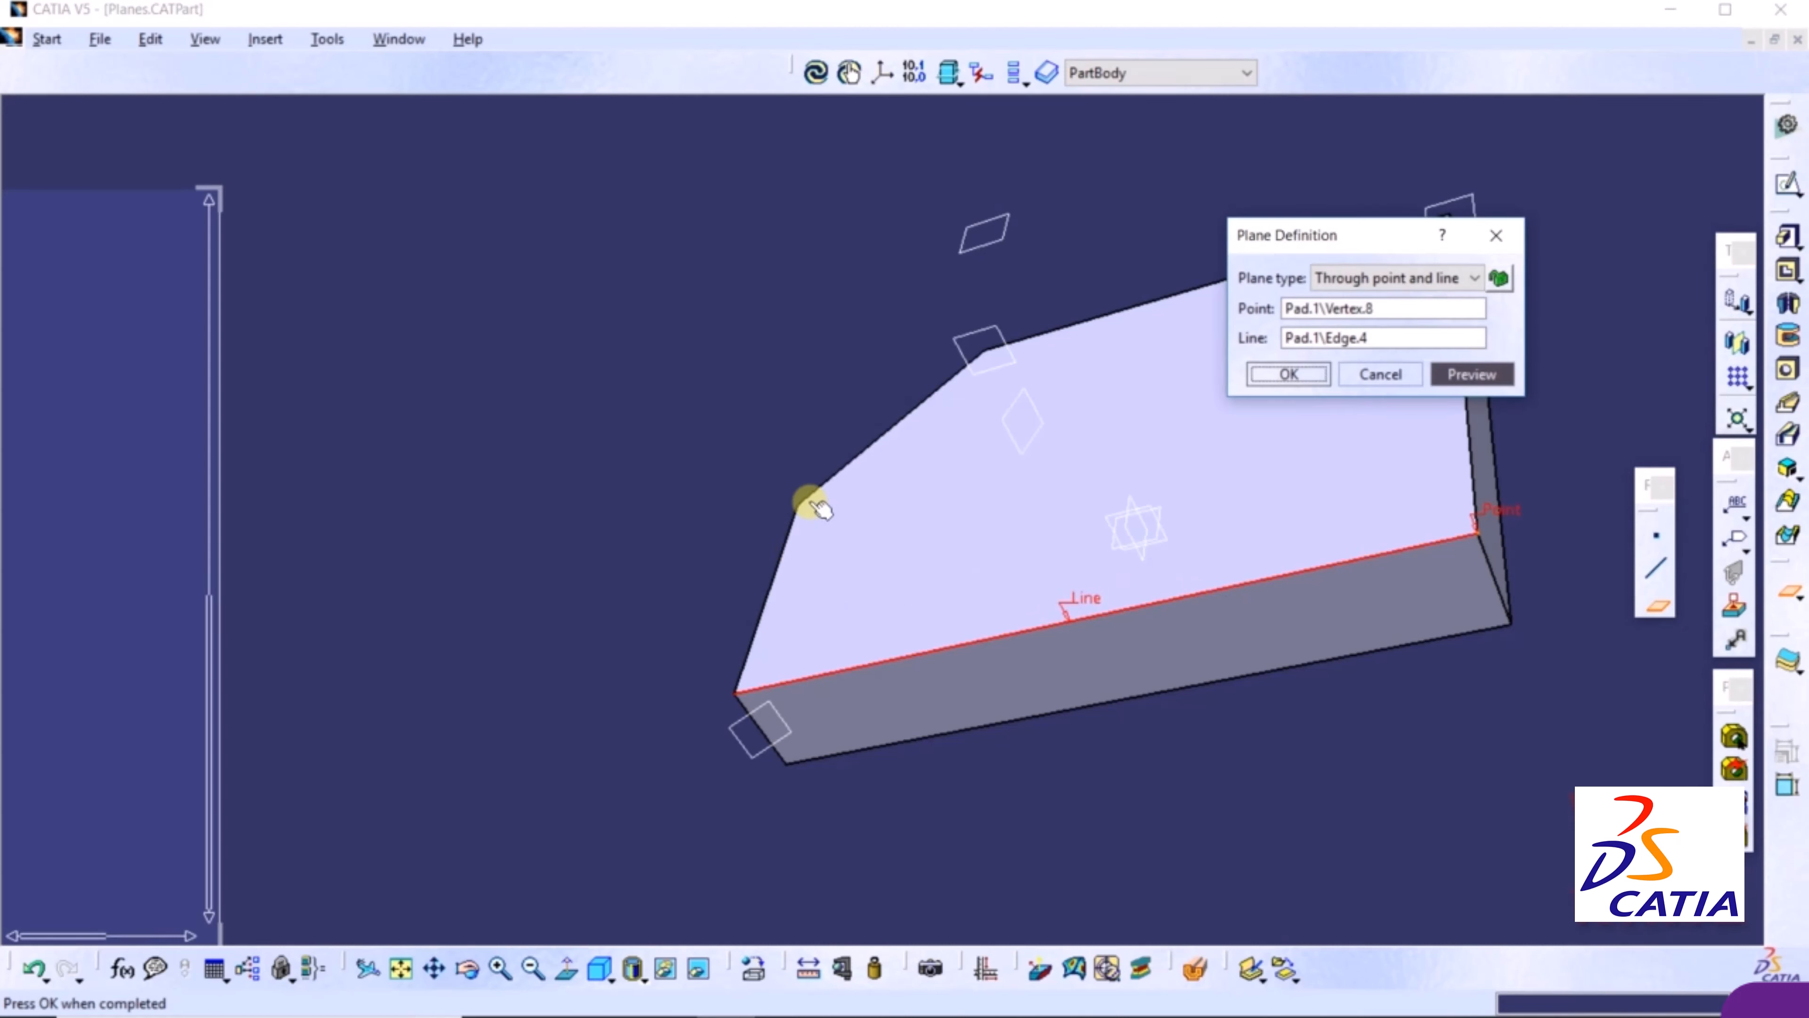
Change the plane's point to the bottom vertex directly below the chosen one and create the Through point and line plane
middle_drag(933, 469, 595, 556)
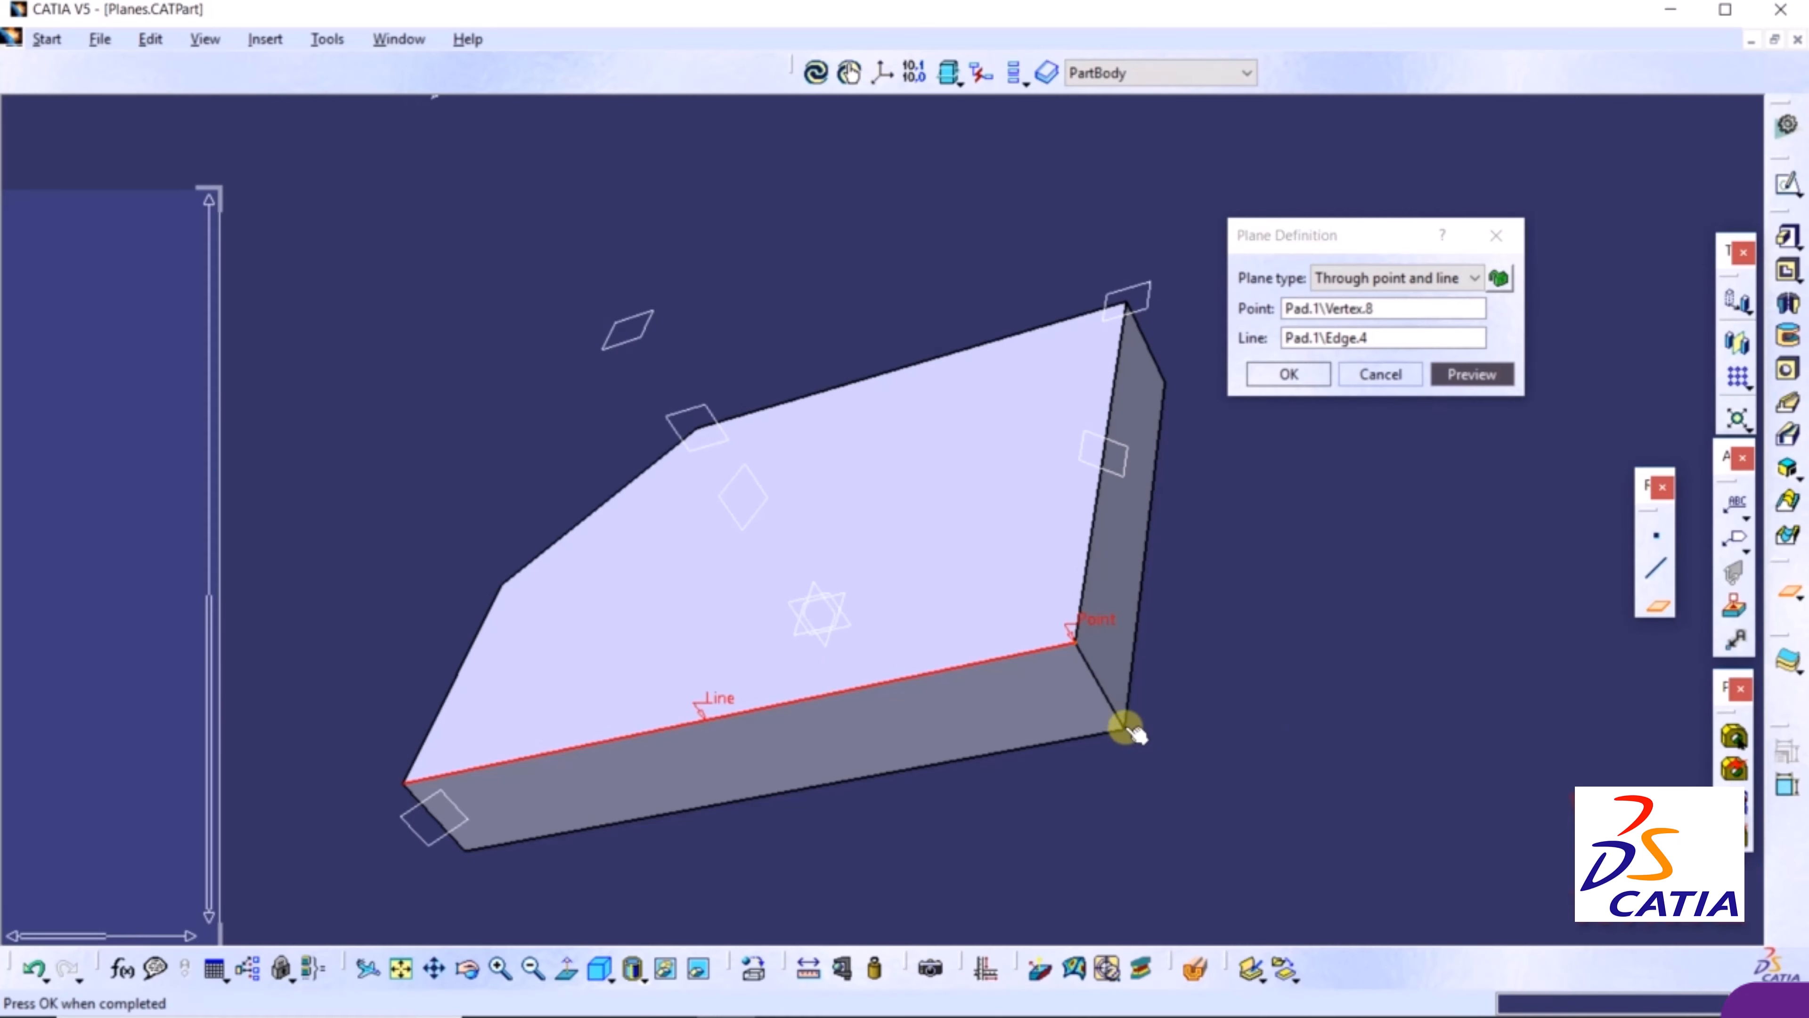
click(1332, 341)
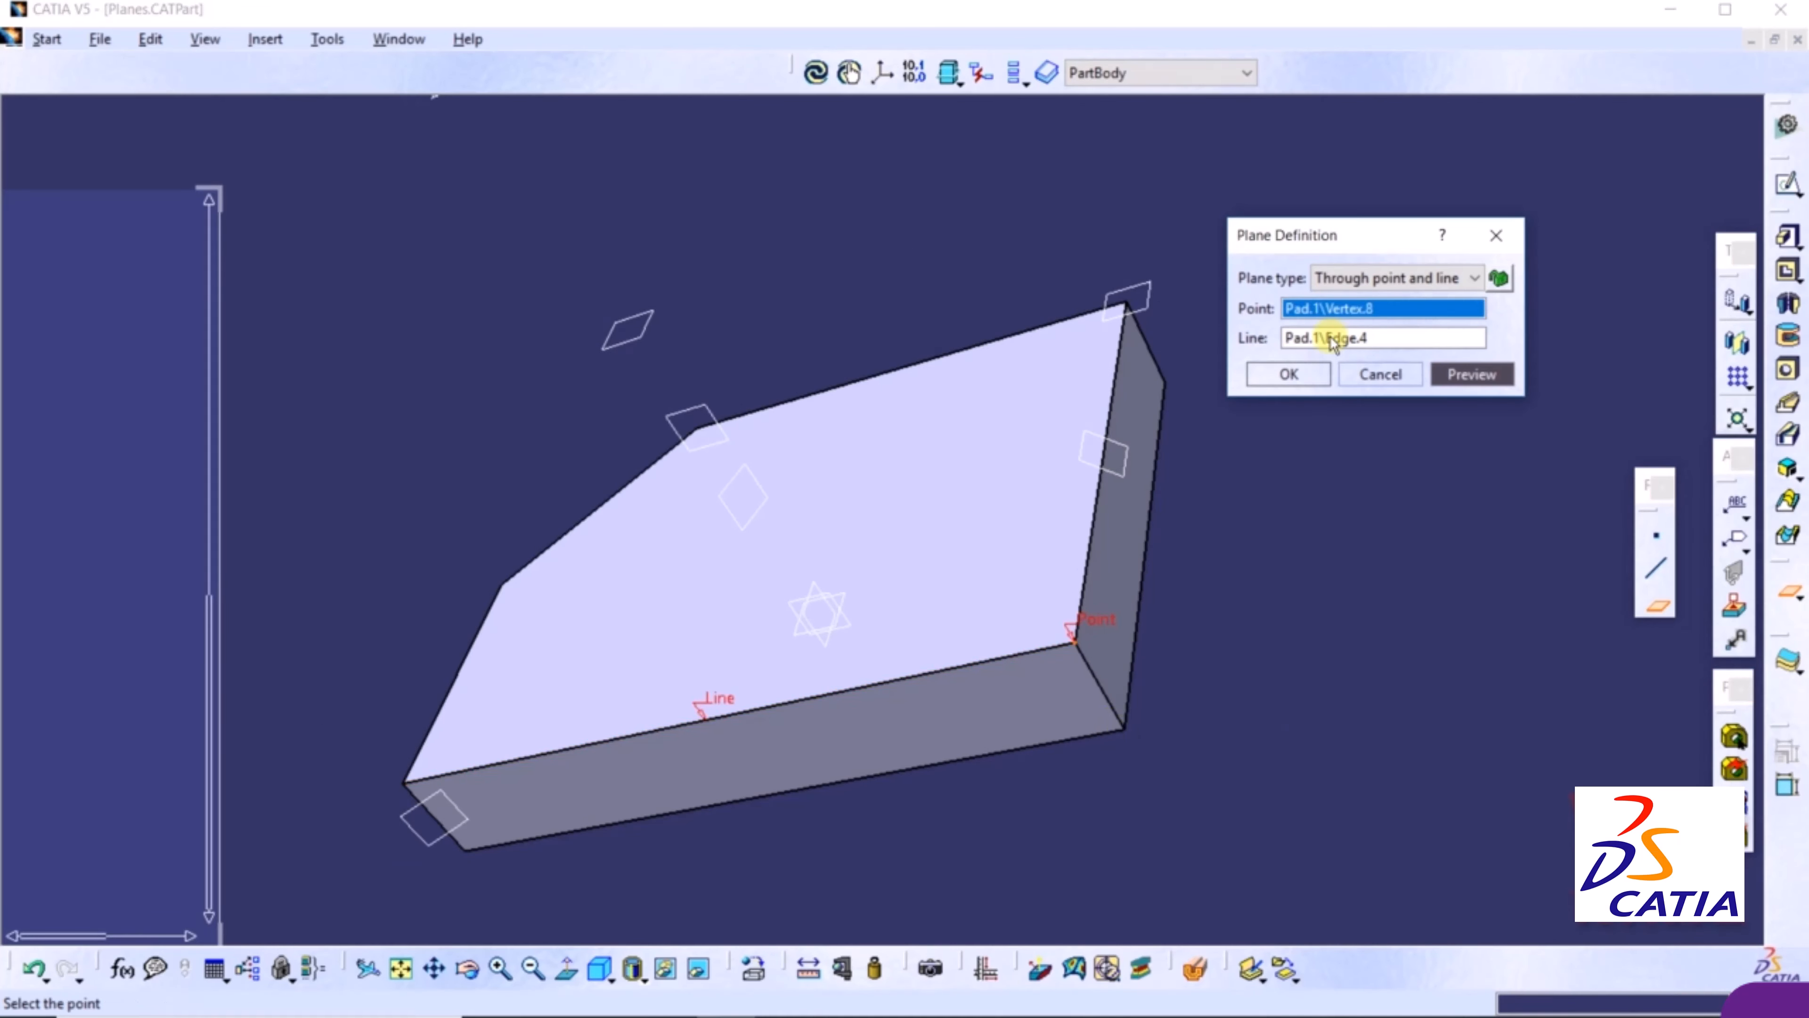
click(1121, 732)
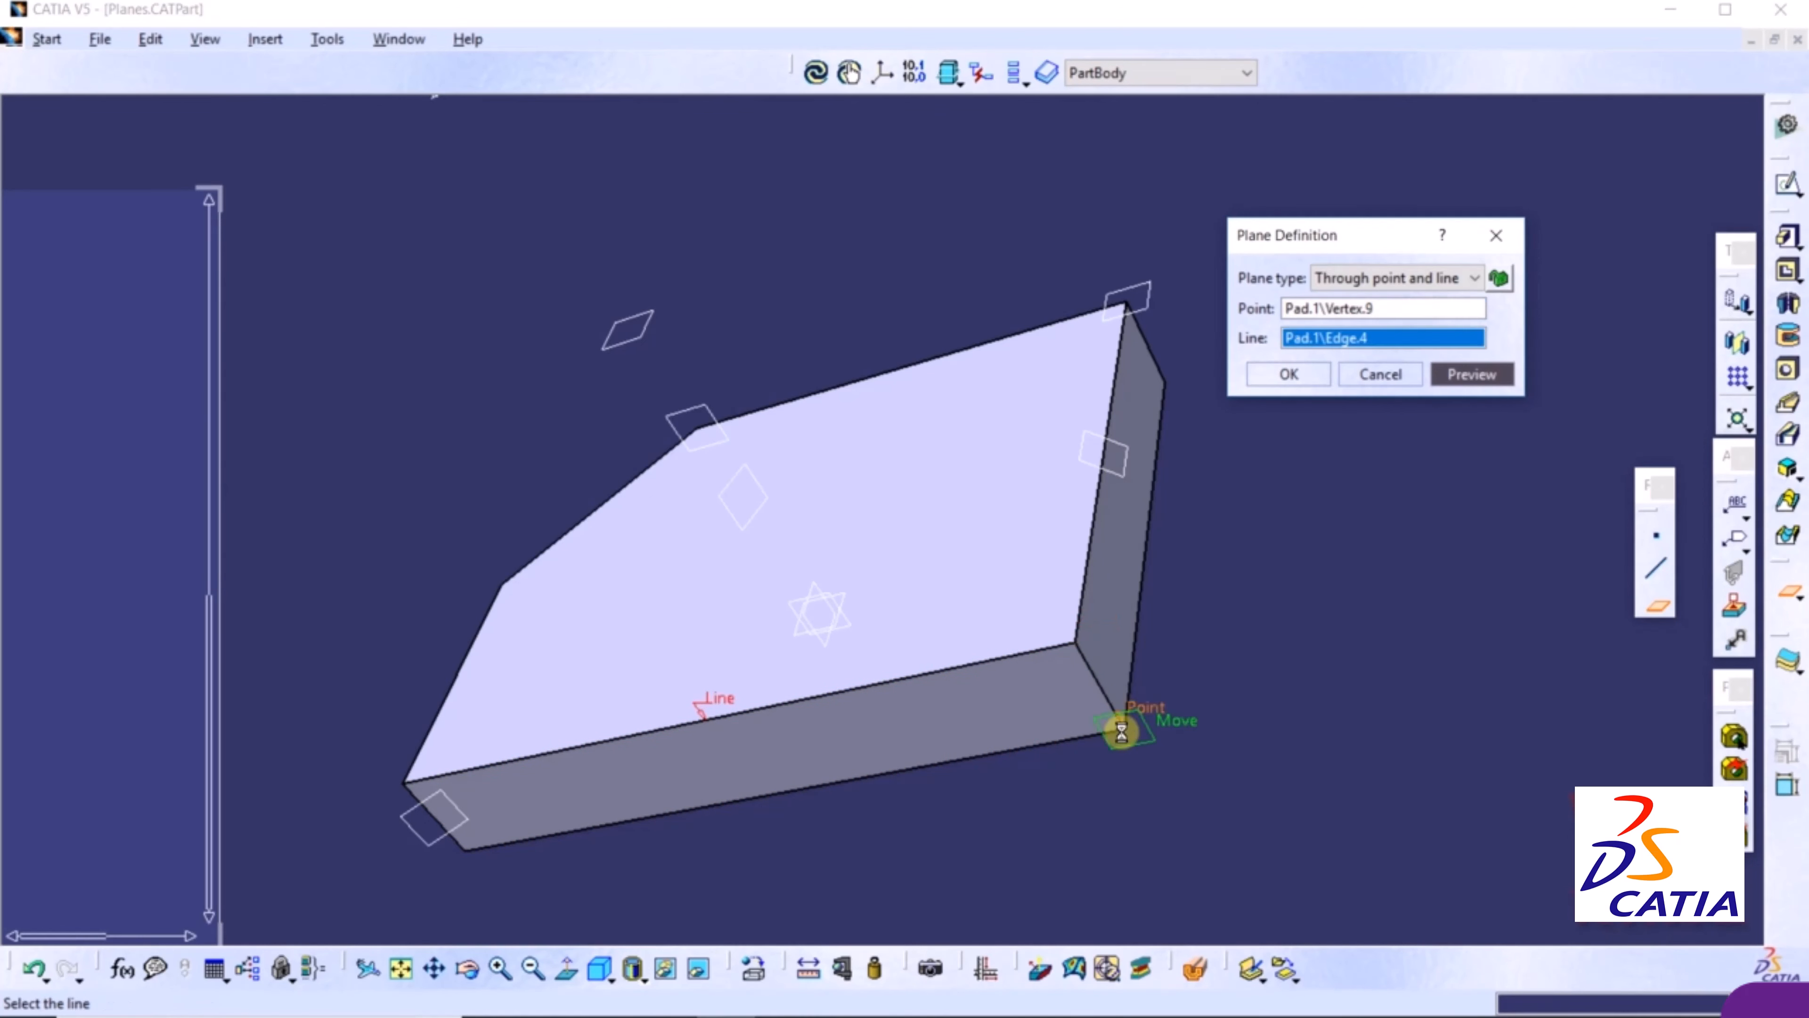
click(1288, 374)
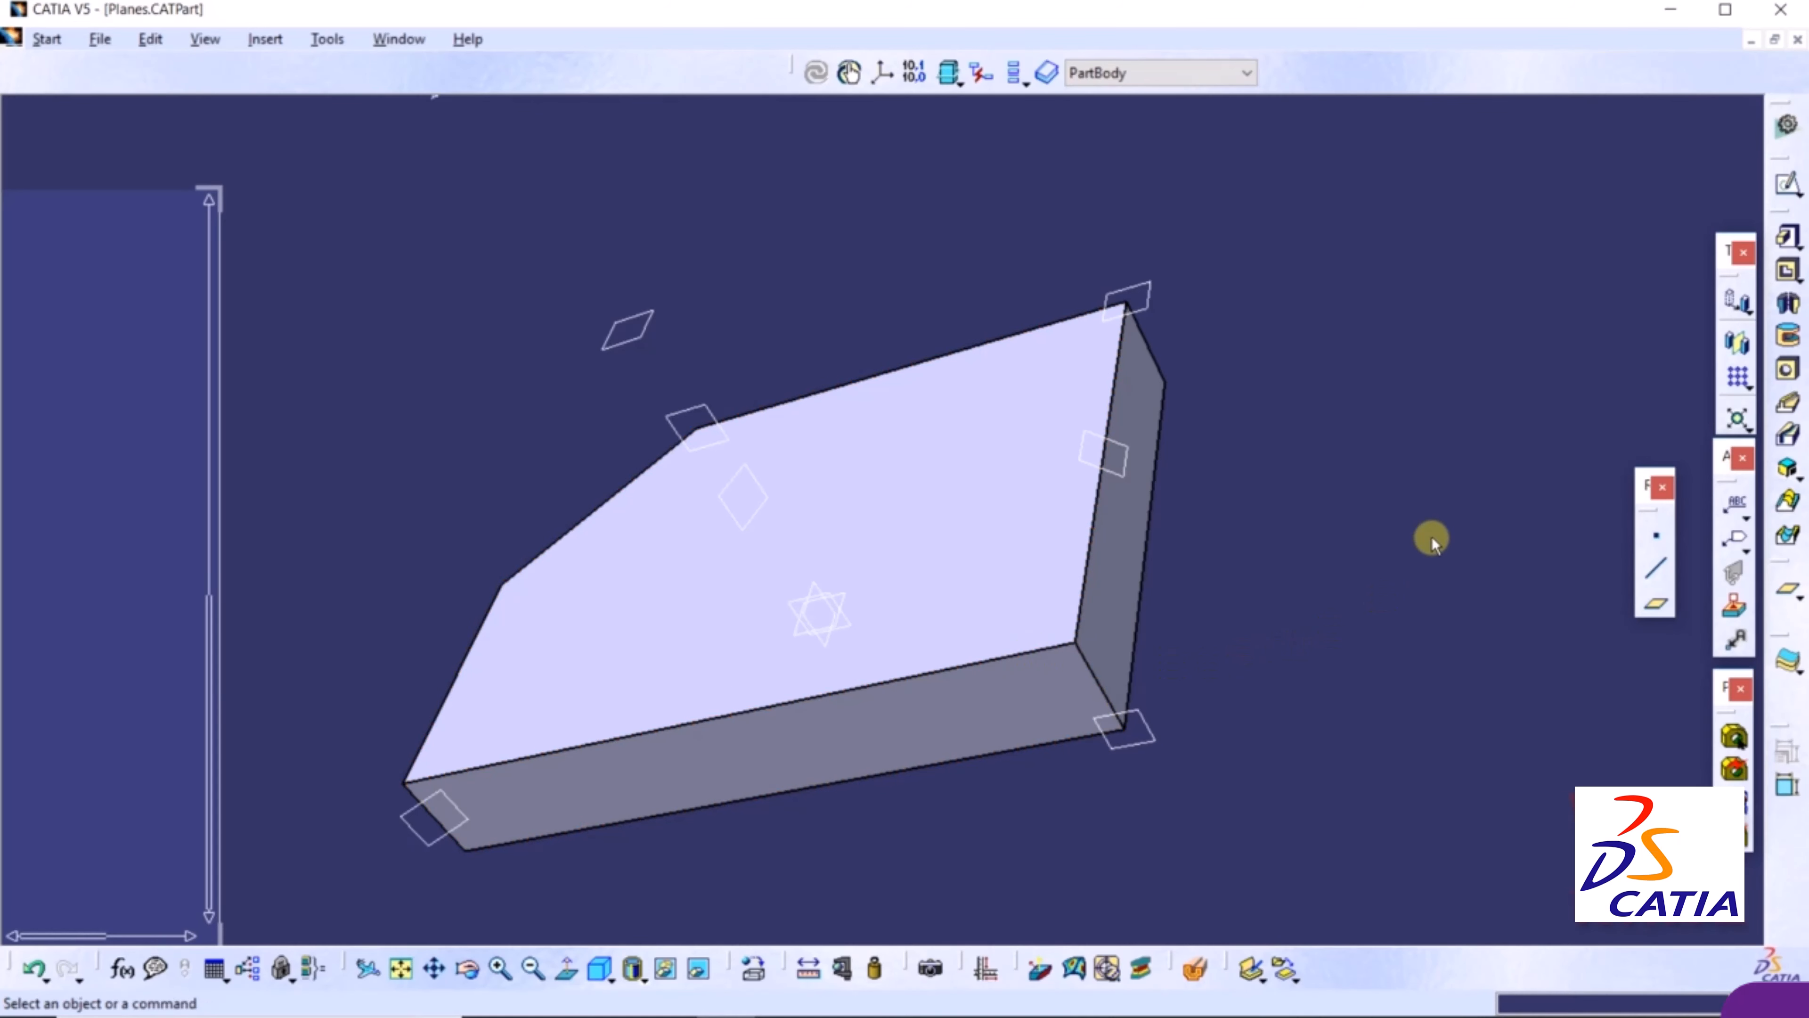
click(1656, 605)
click(1336, 281)
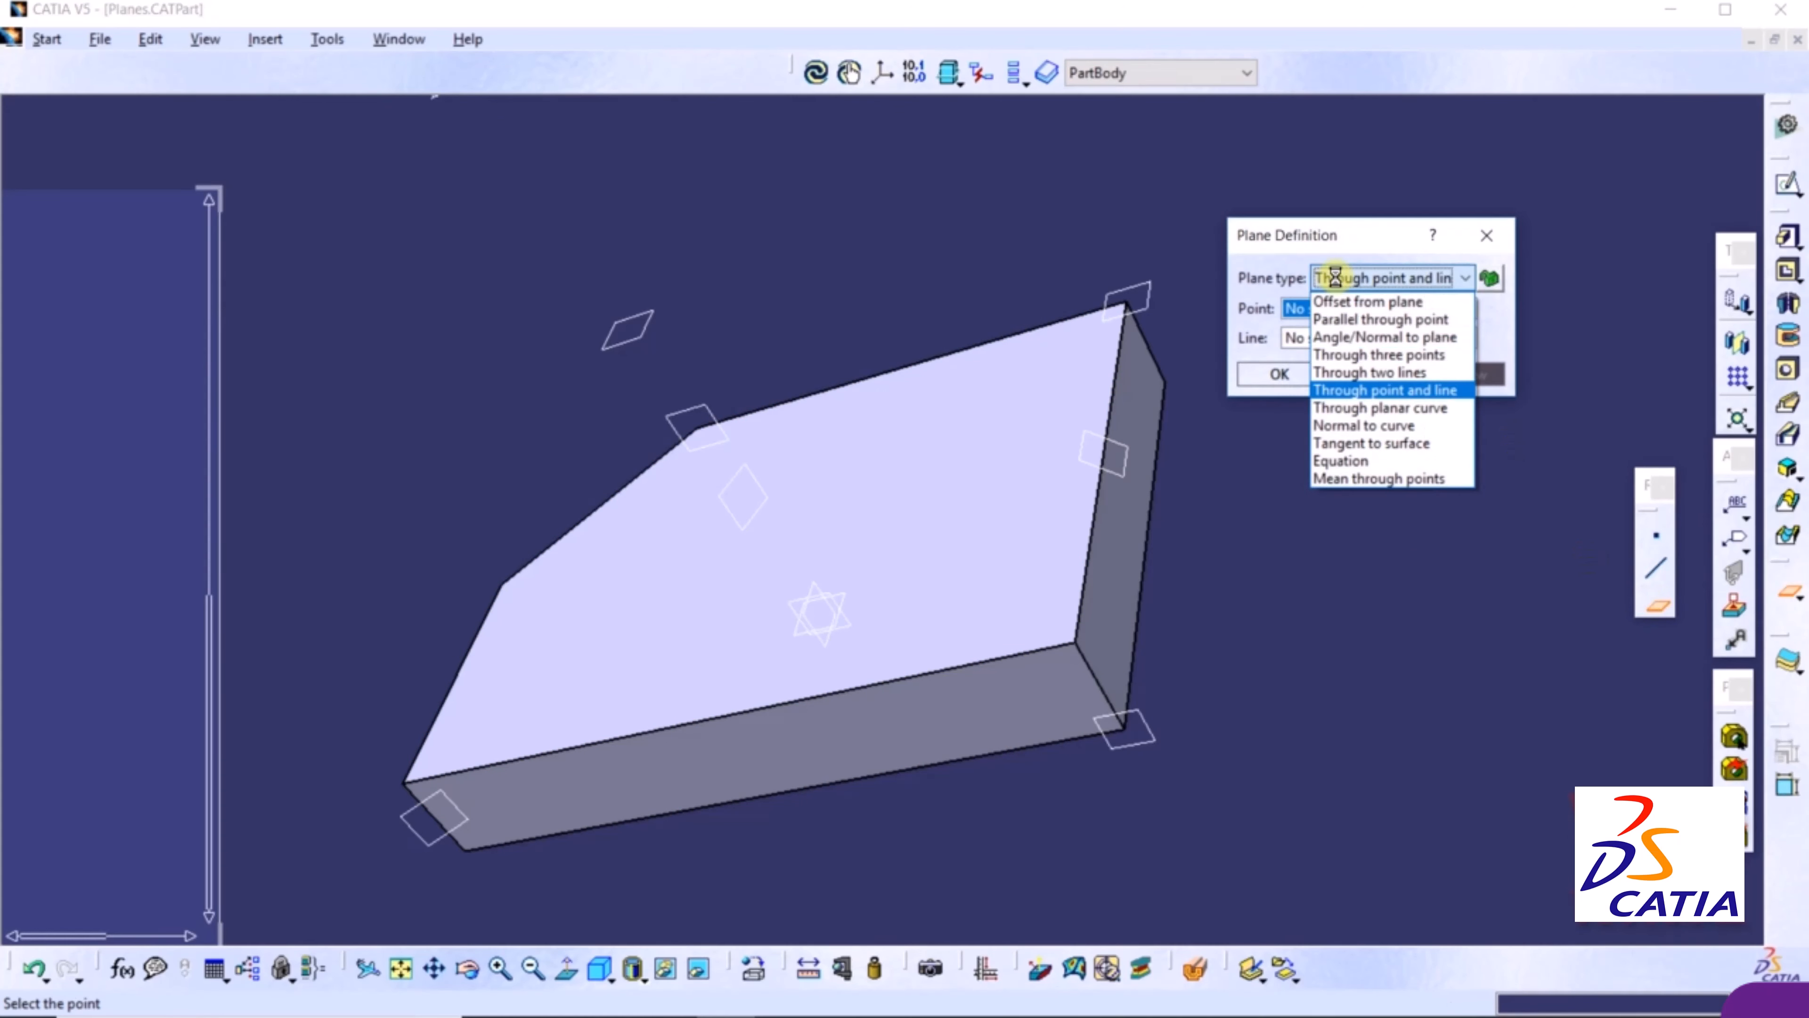
click(1336, 282)
click(1377, 374)
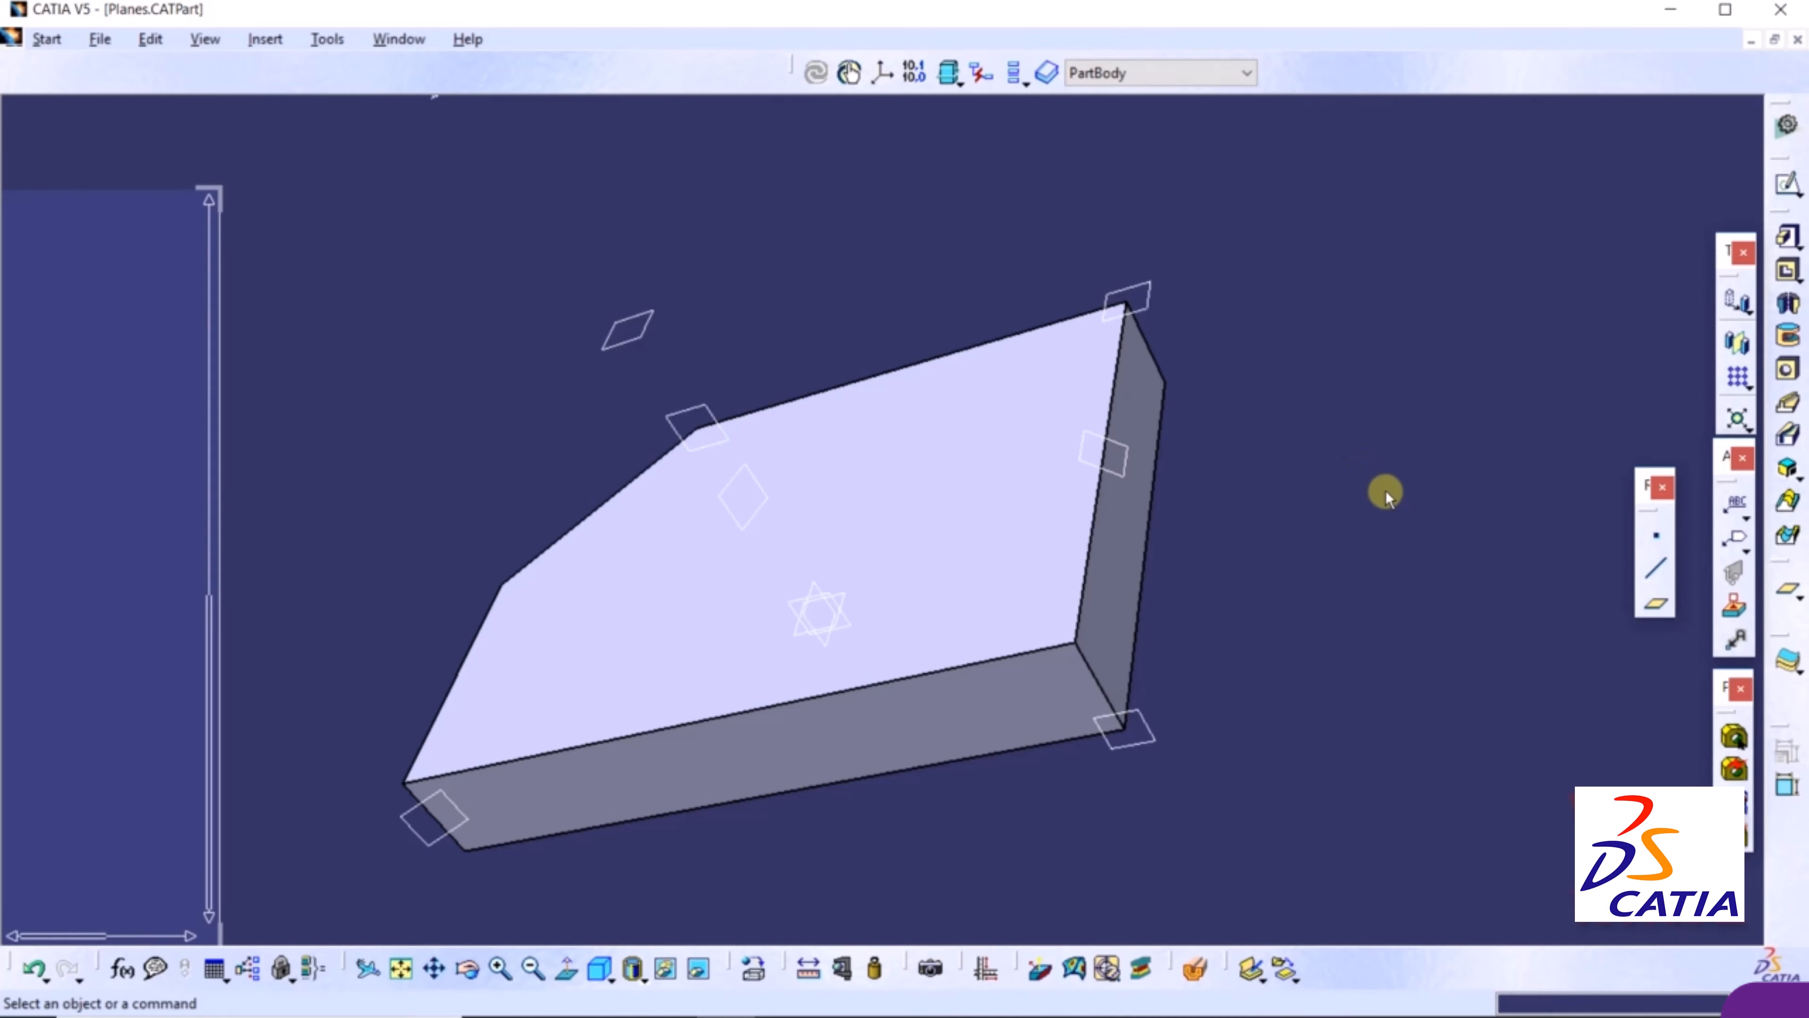
Open Planes1.CATPart from the Datums folder
click(100, 40)
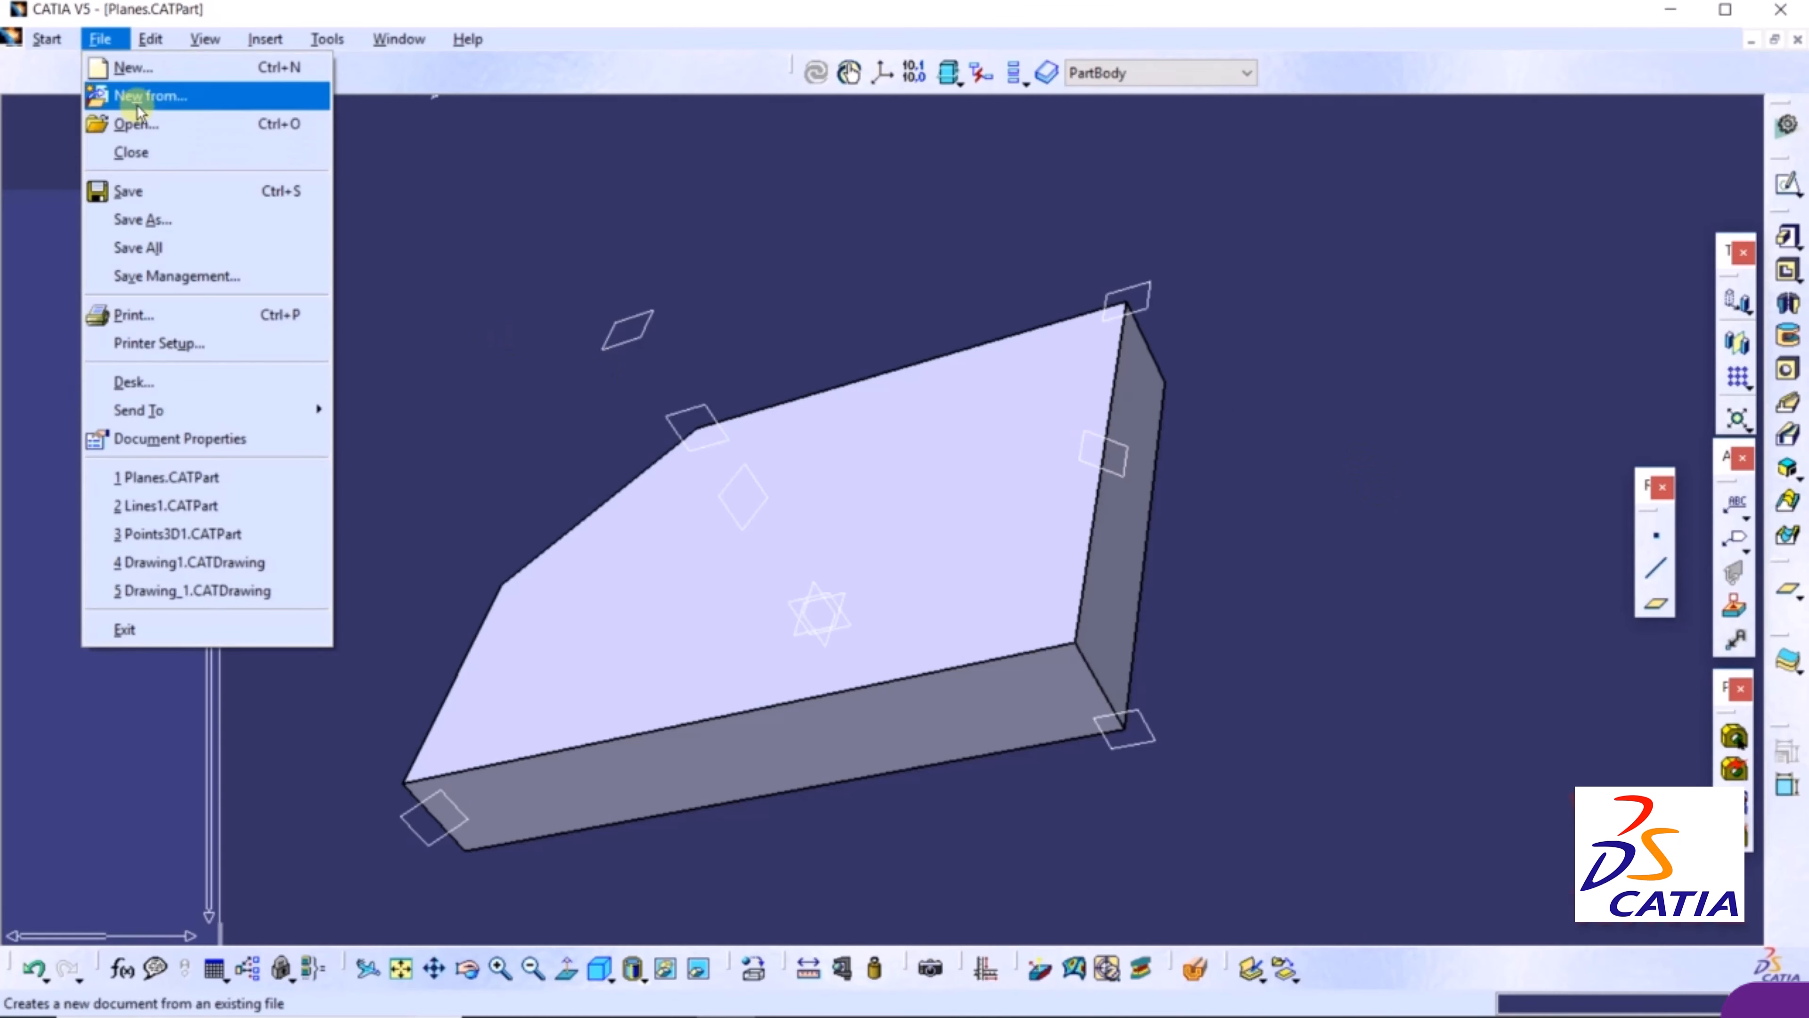
click(131, 124)
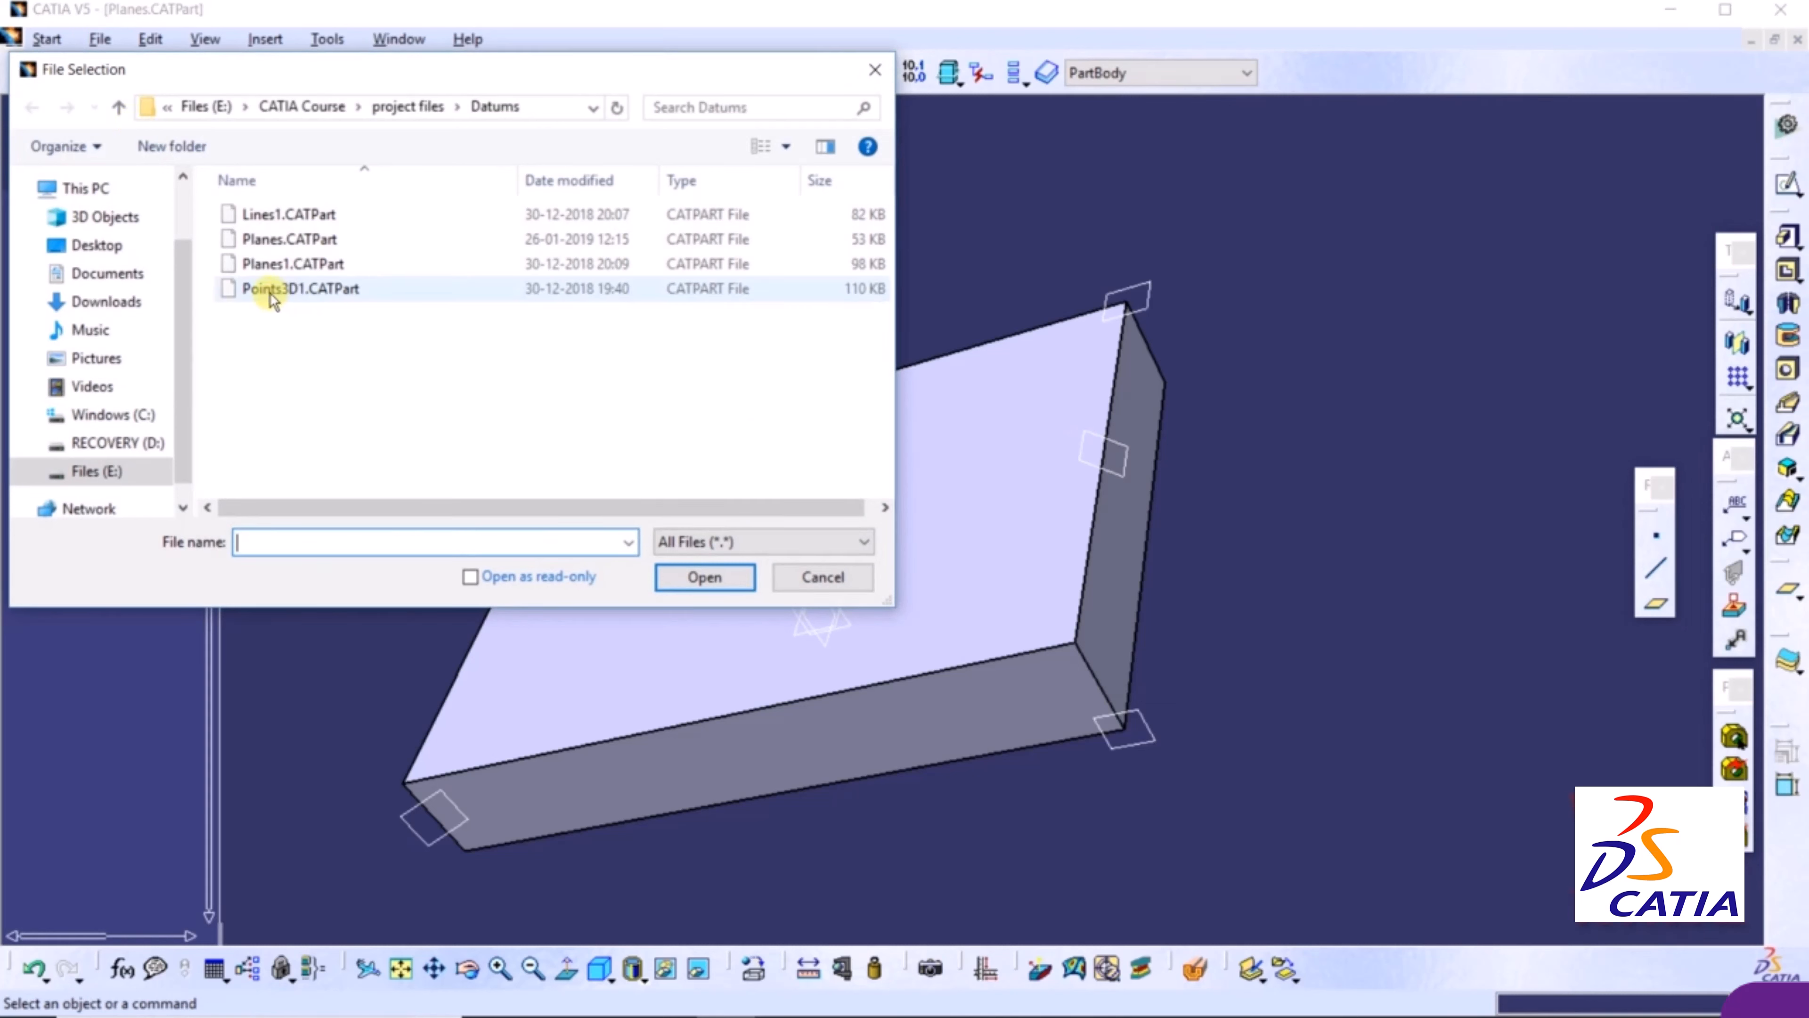
click(273, 271)
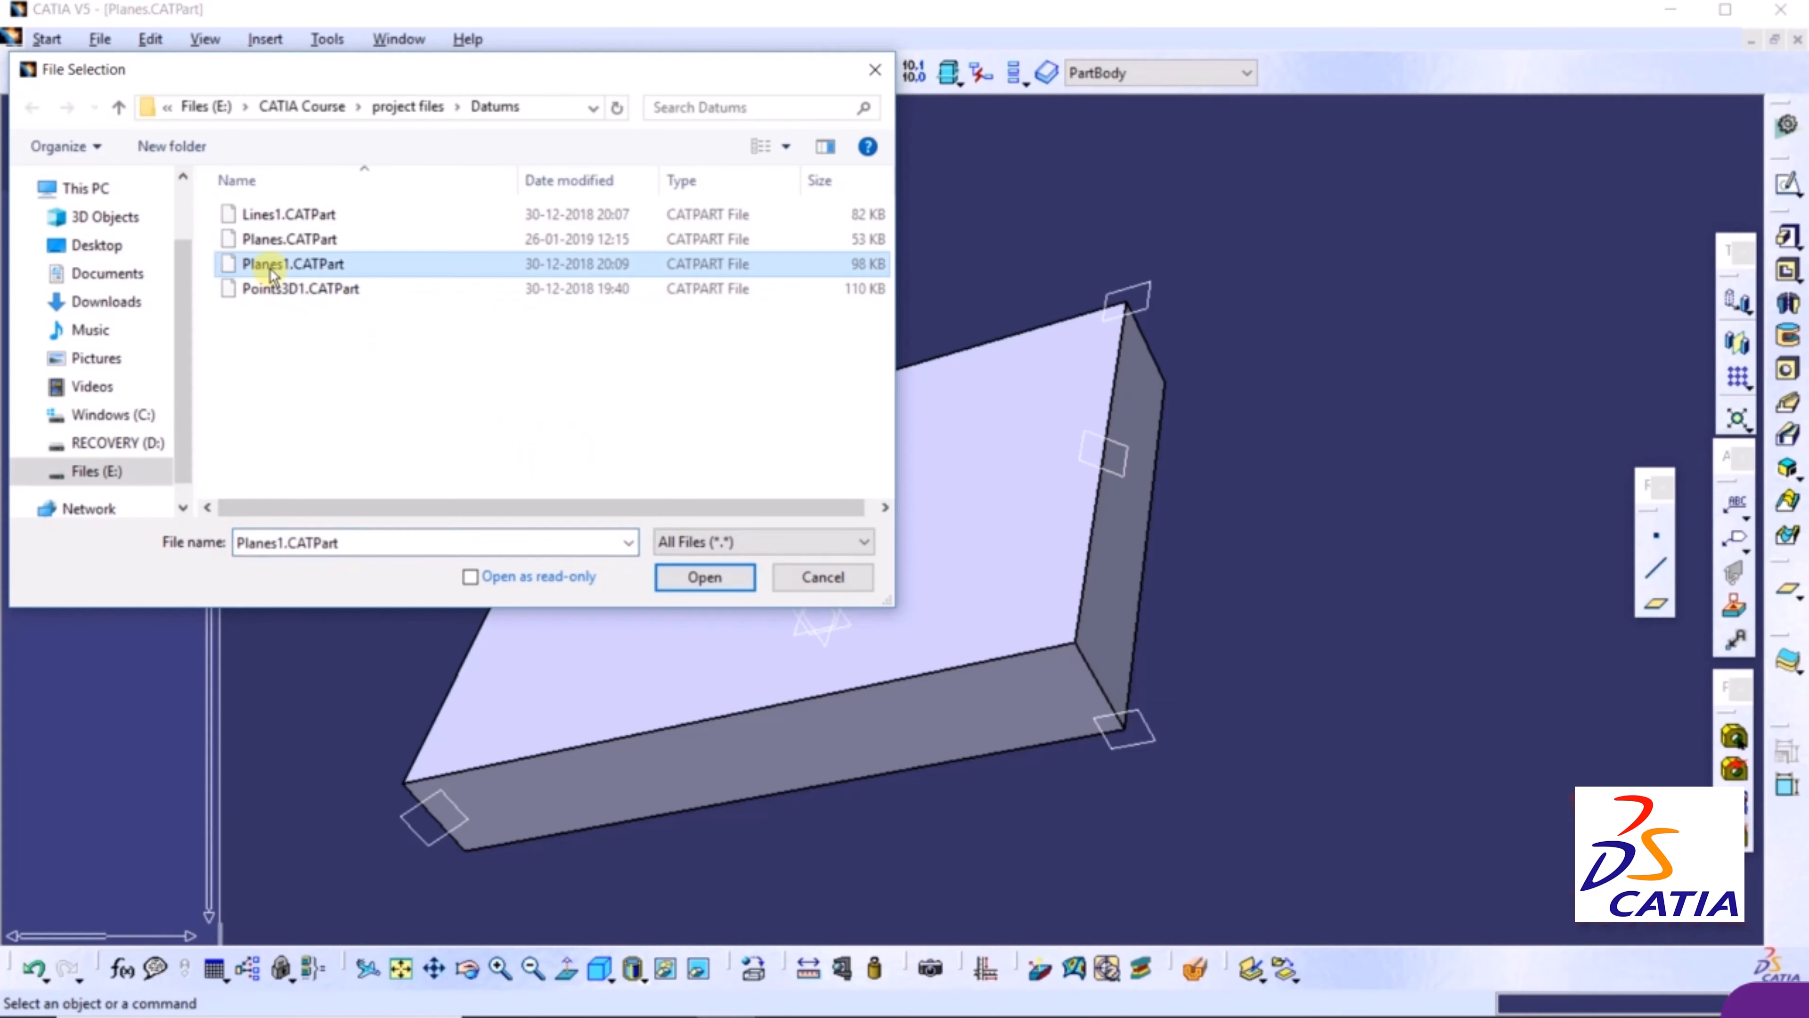
click(694, 577)
Define a Through planar curve plane using the green arched spline as the curve
middle_drag(1172, 179, 1183, 146)
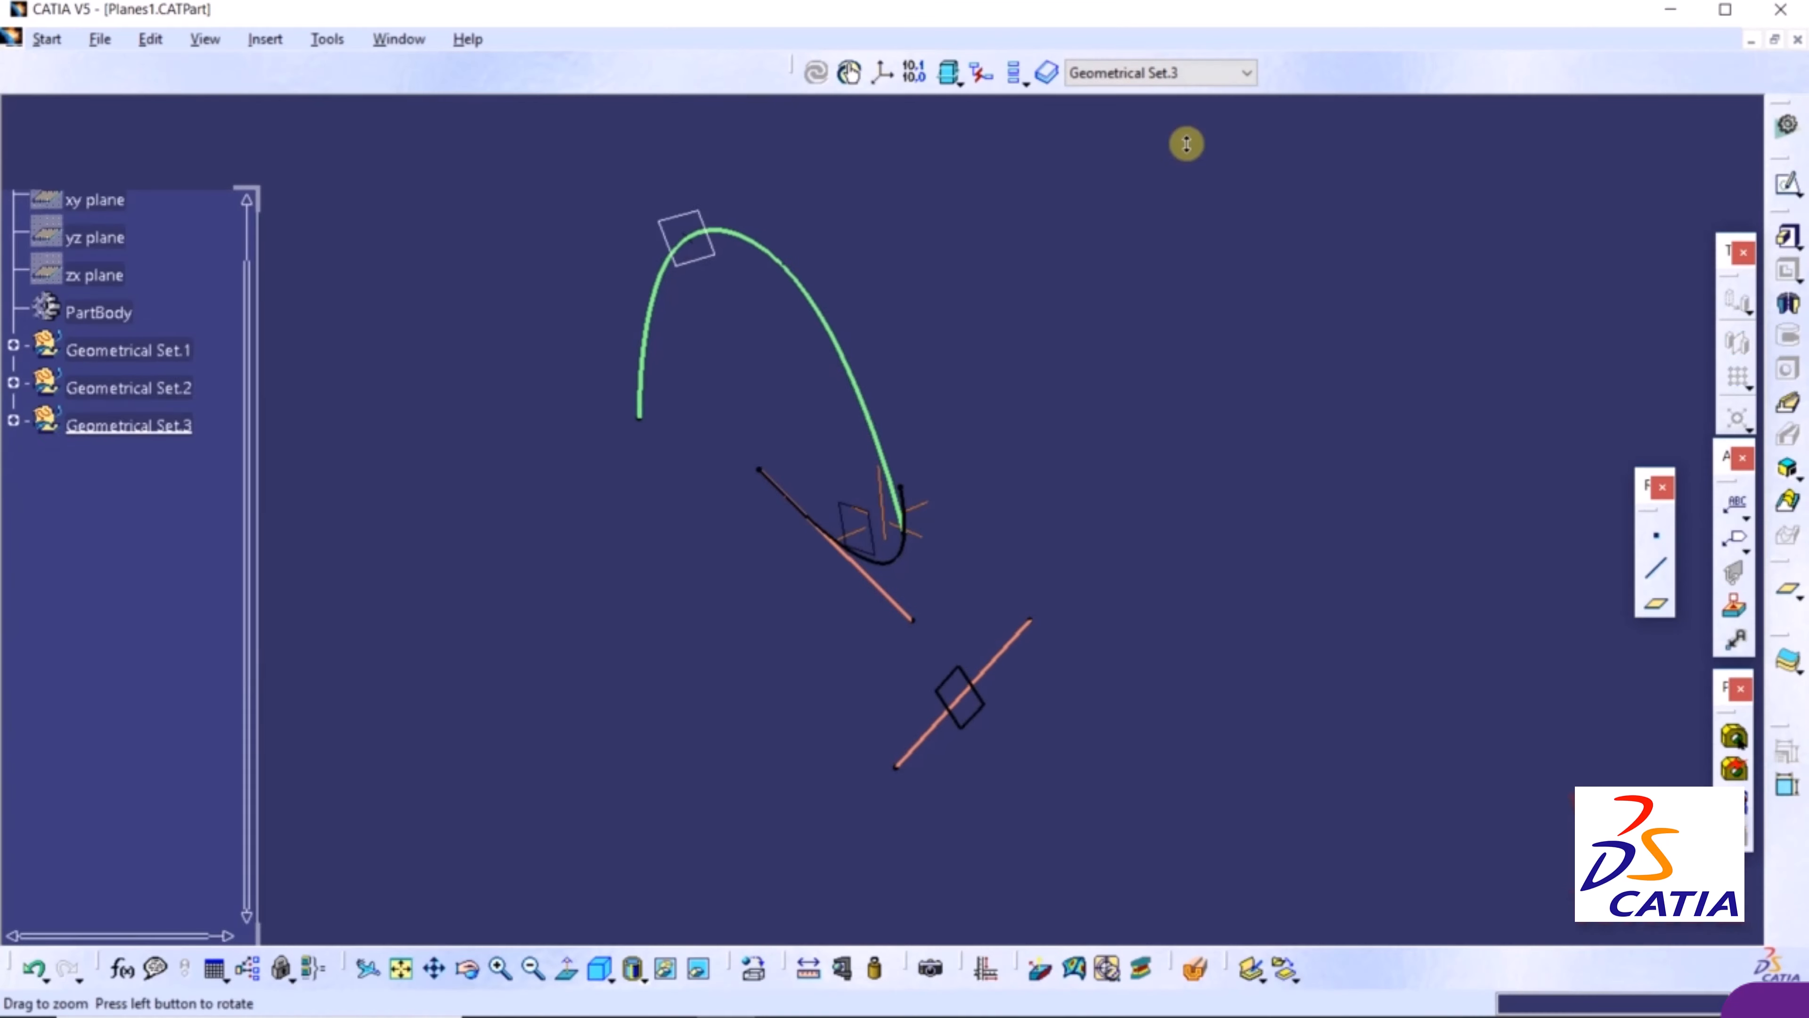
middle_drag(1066, 279, 1126, 318)
click(1126, 356)
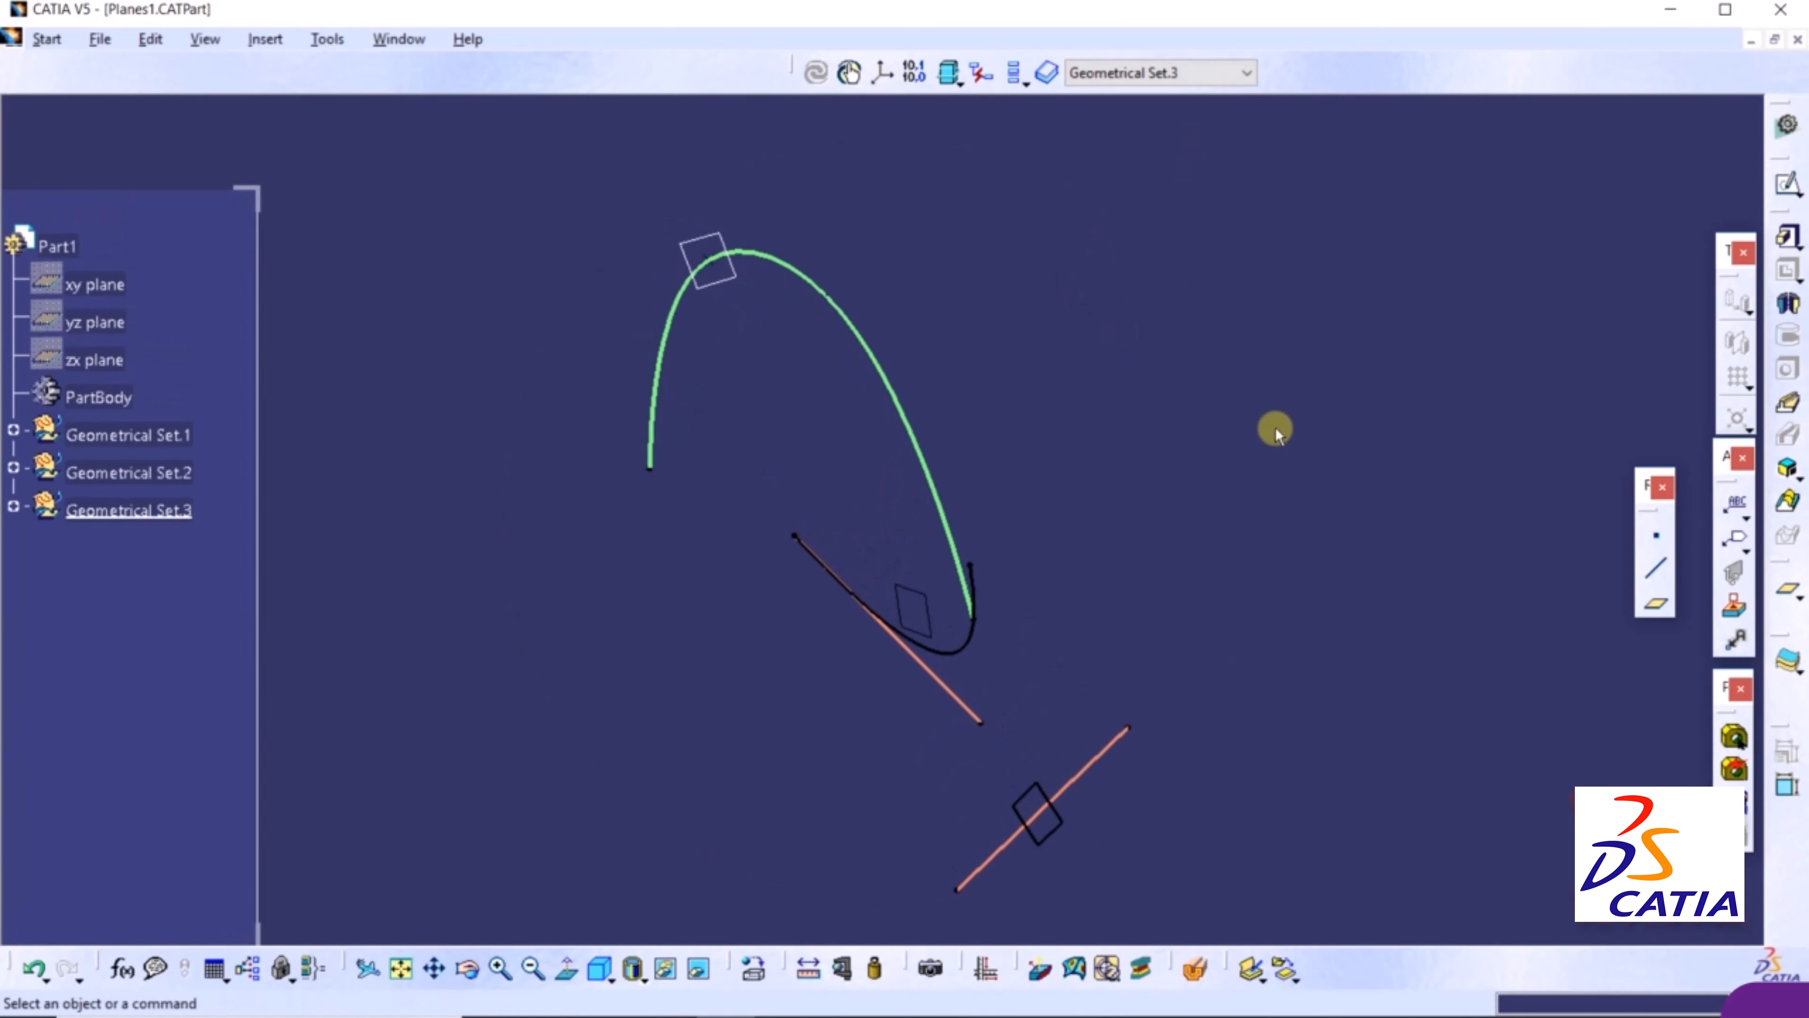
click(1652, 608)
click(1389, 278)
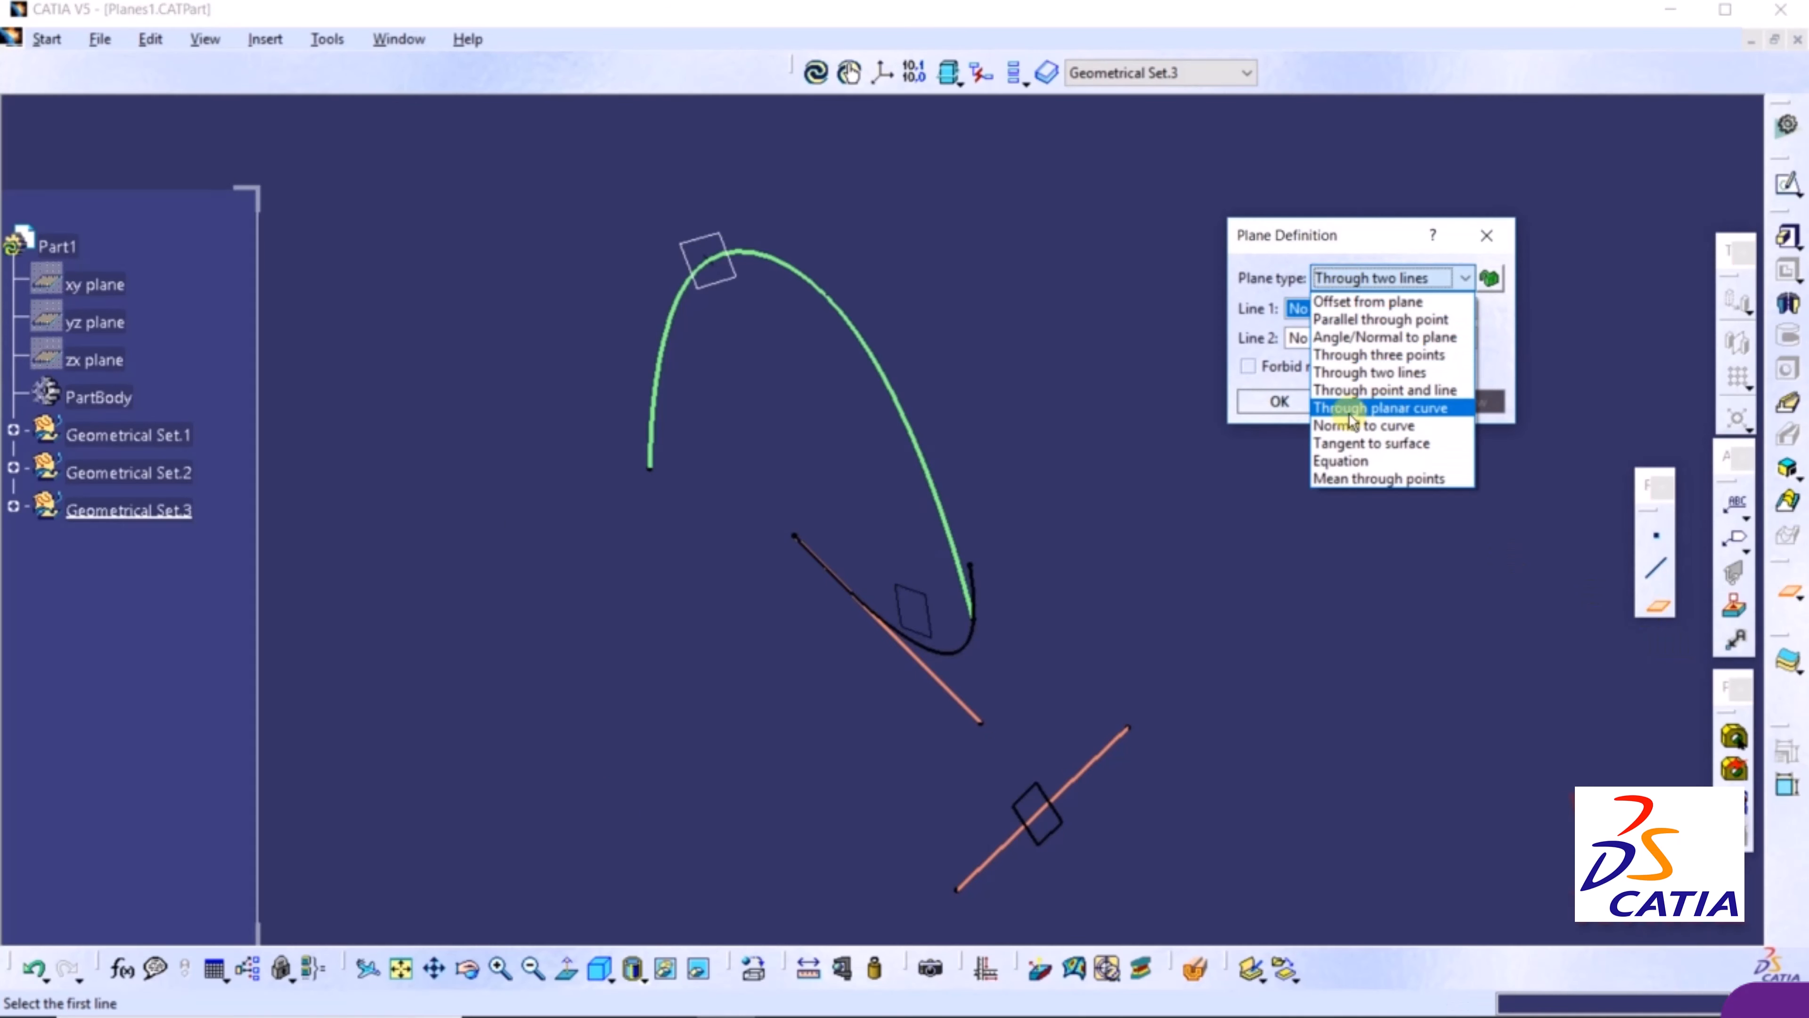
click(1442, 417)
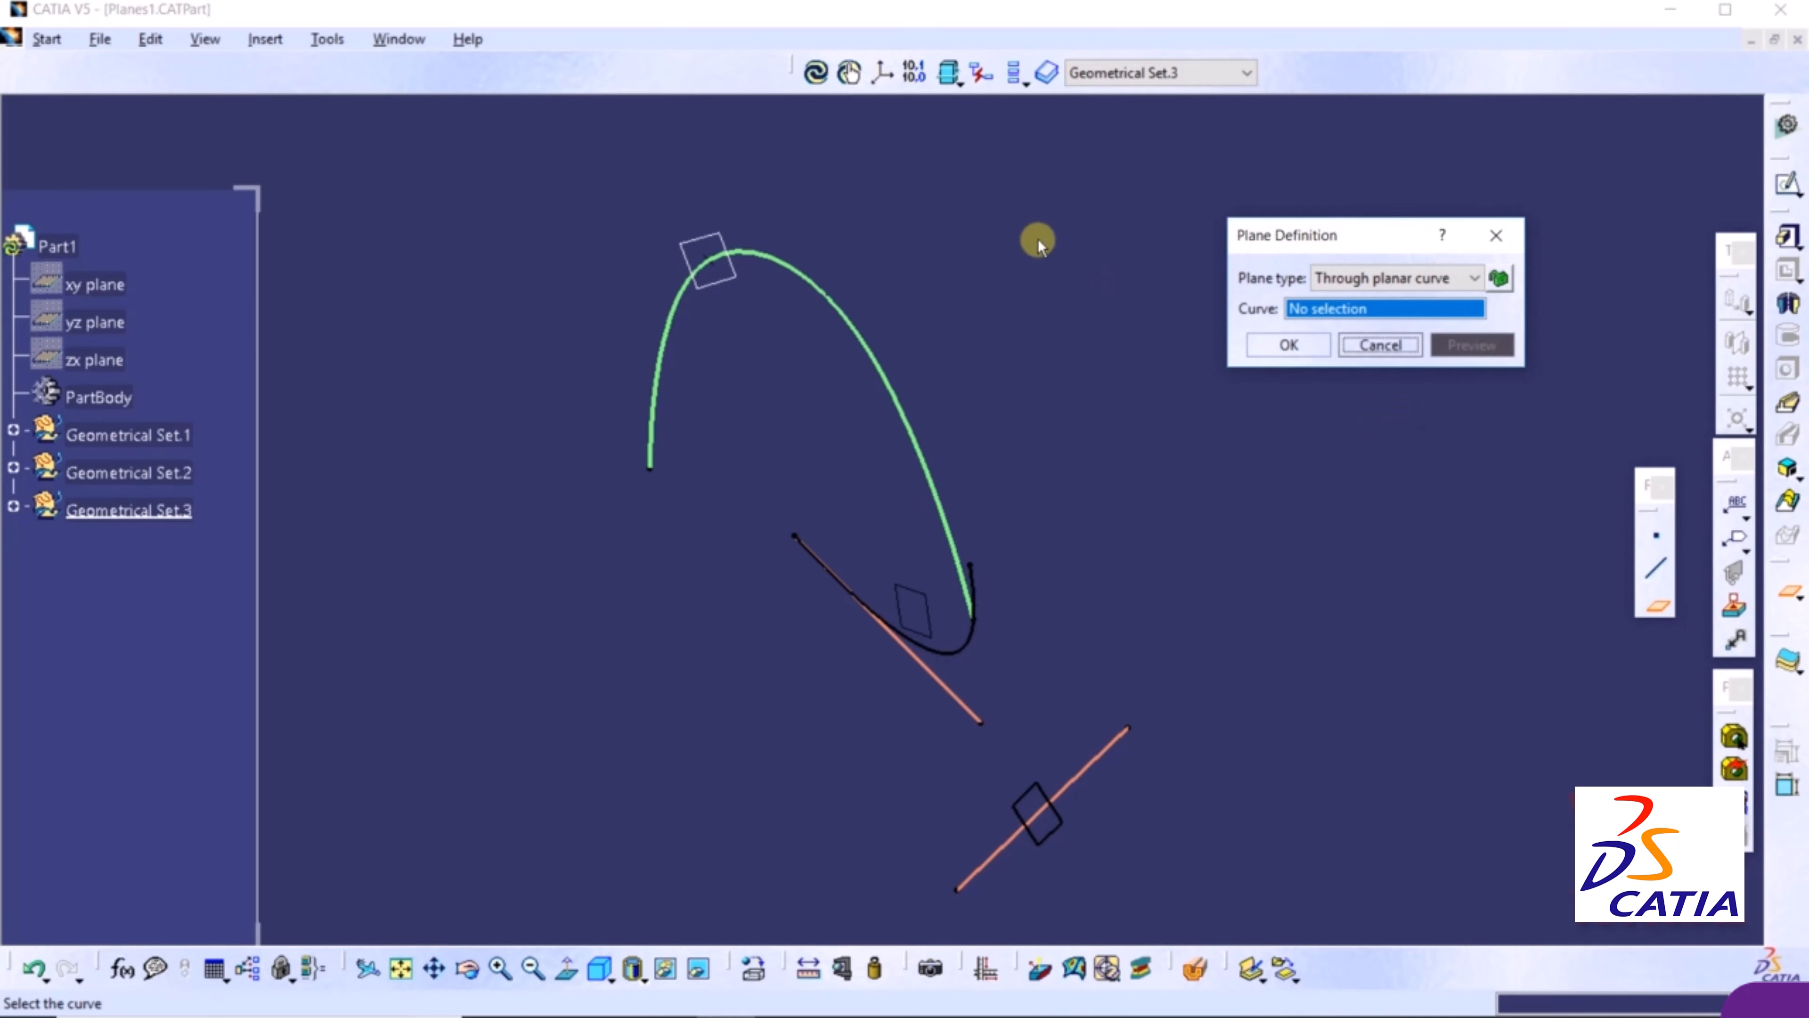
middle_drag(1037, 241, 985, 271)
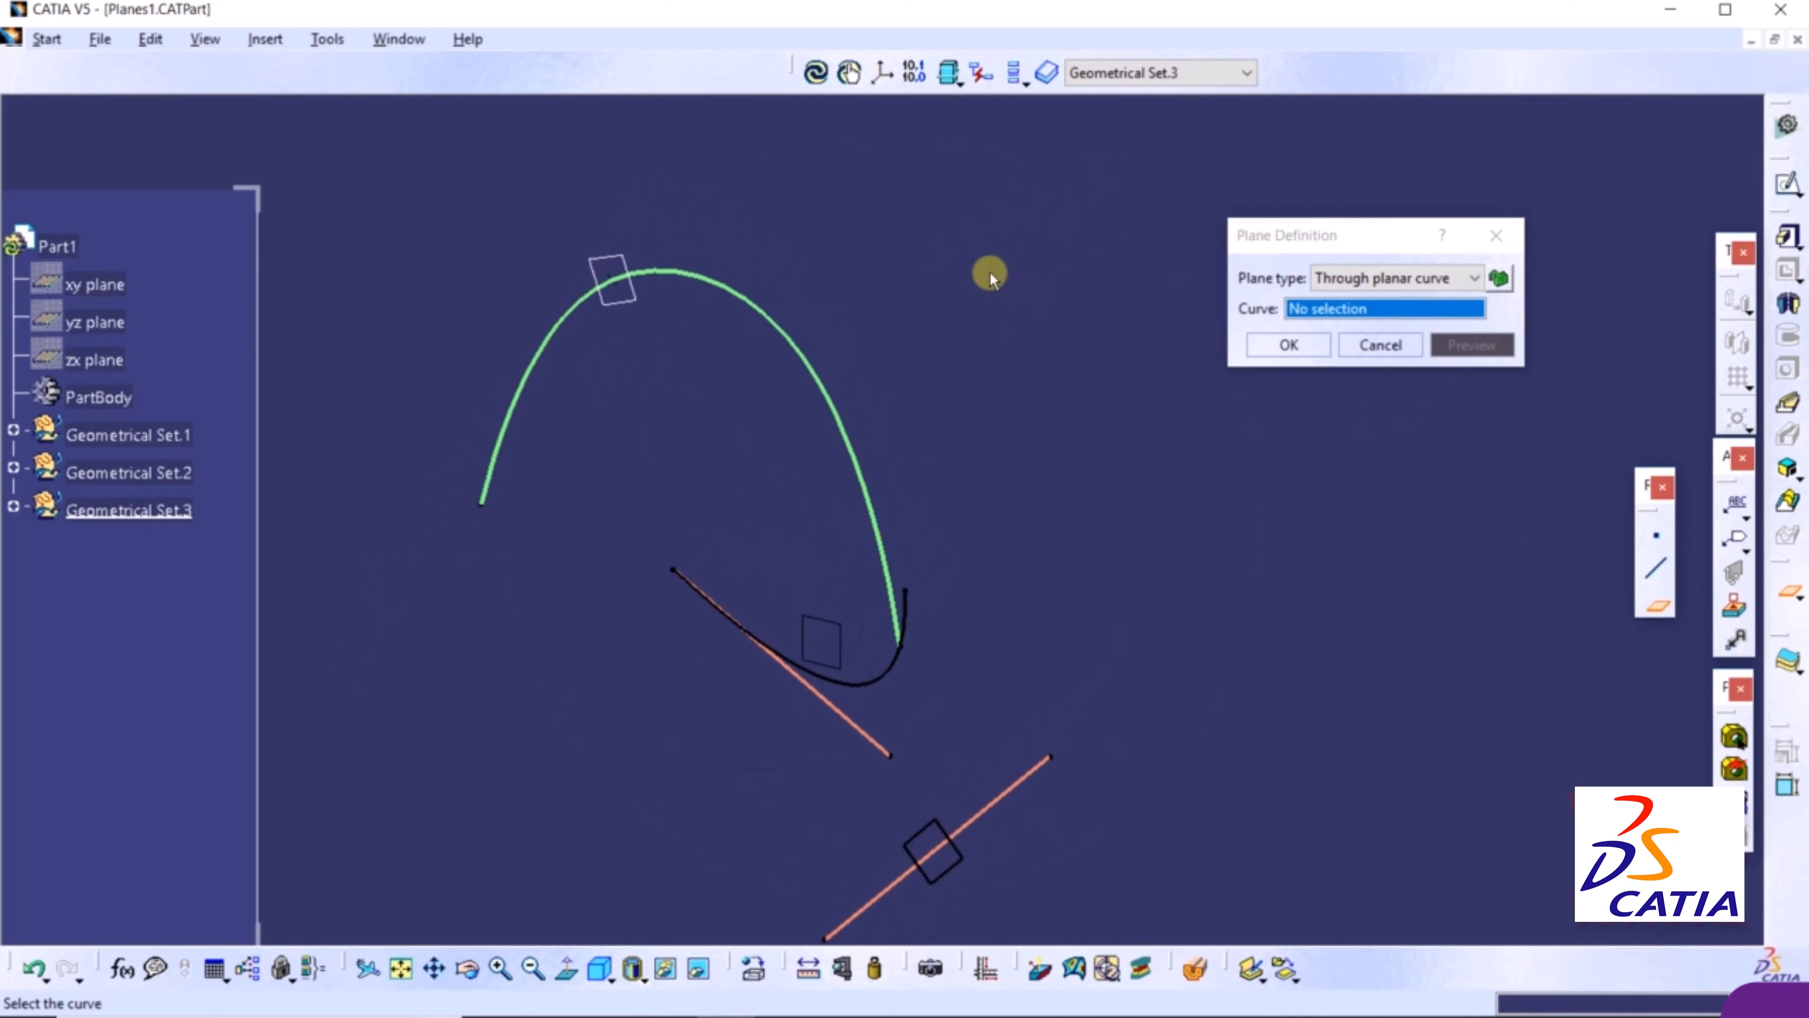
click(783, 328)
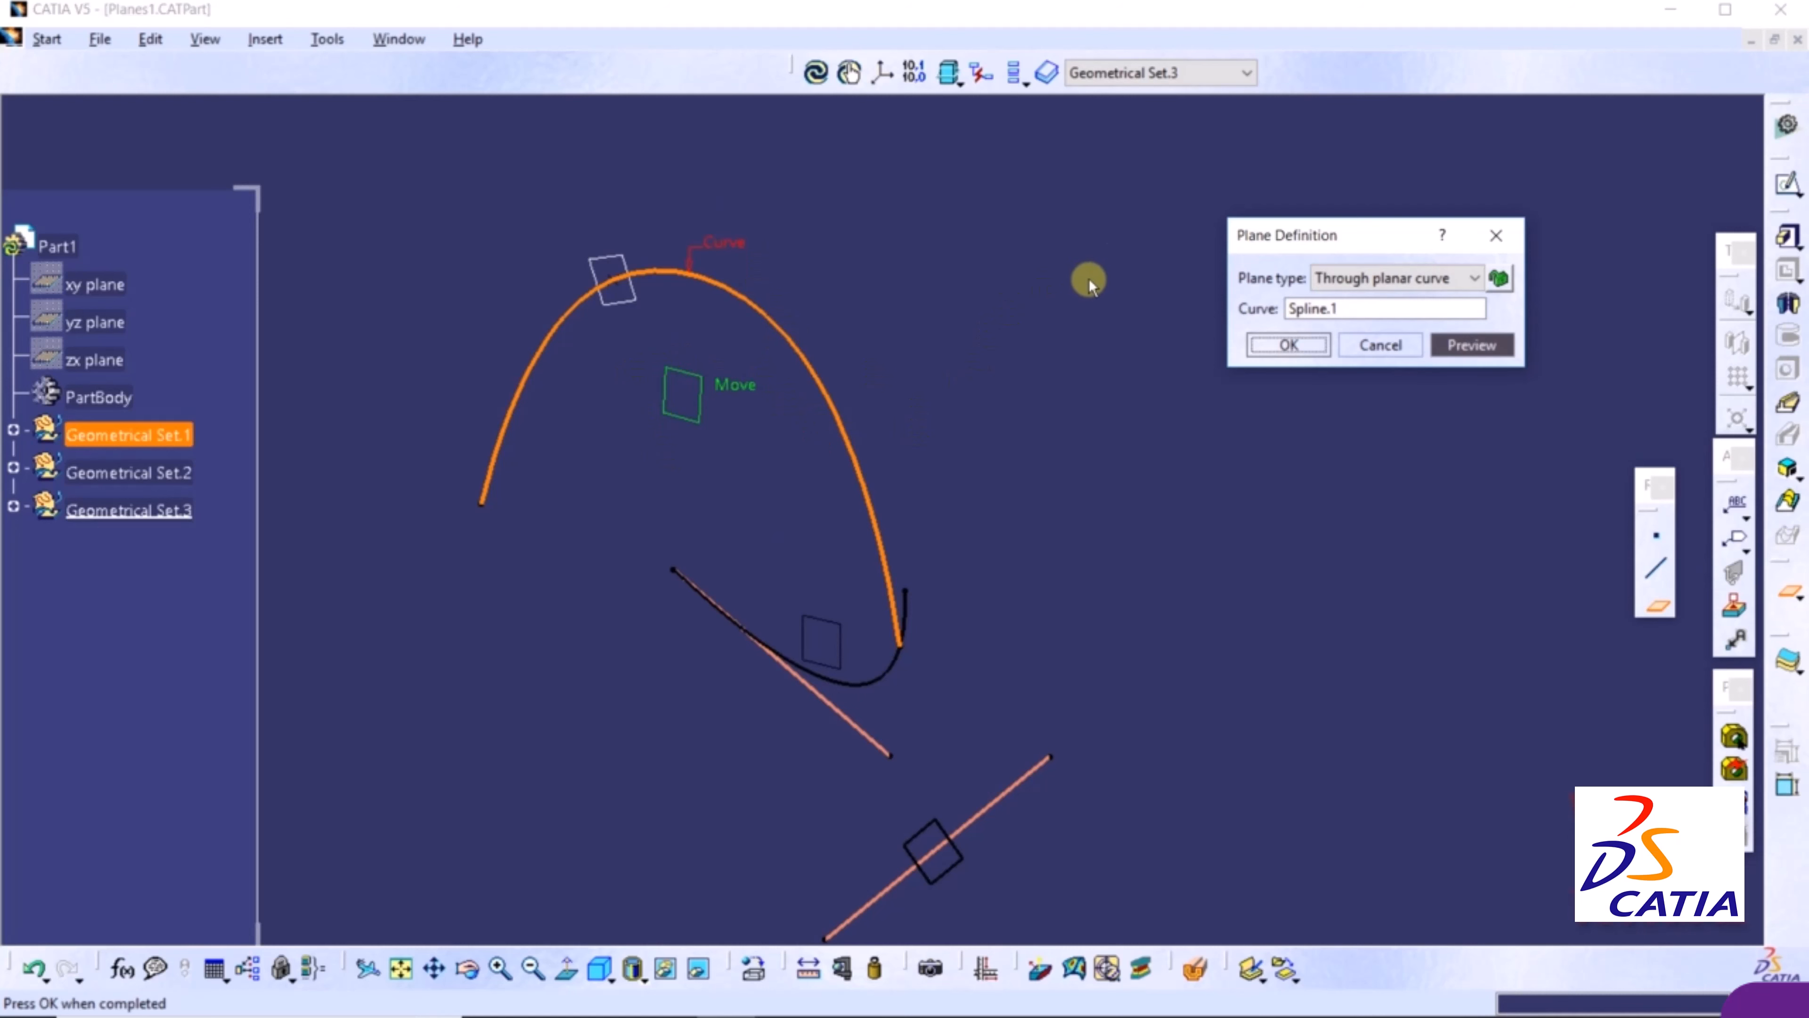
Move the plane's symbol slightly away from its default spot inside the spline and create the plane
mouse_move(1088, 278)
middle_down()
mouse_move(969, 315)
mouse_move(1095, 246)
mouse_move(1071, 279)
middle_up()
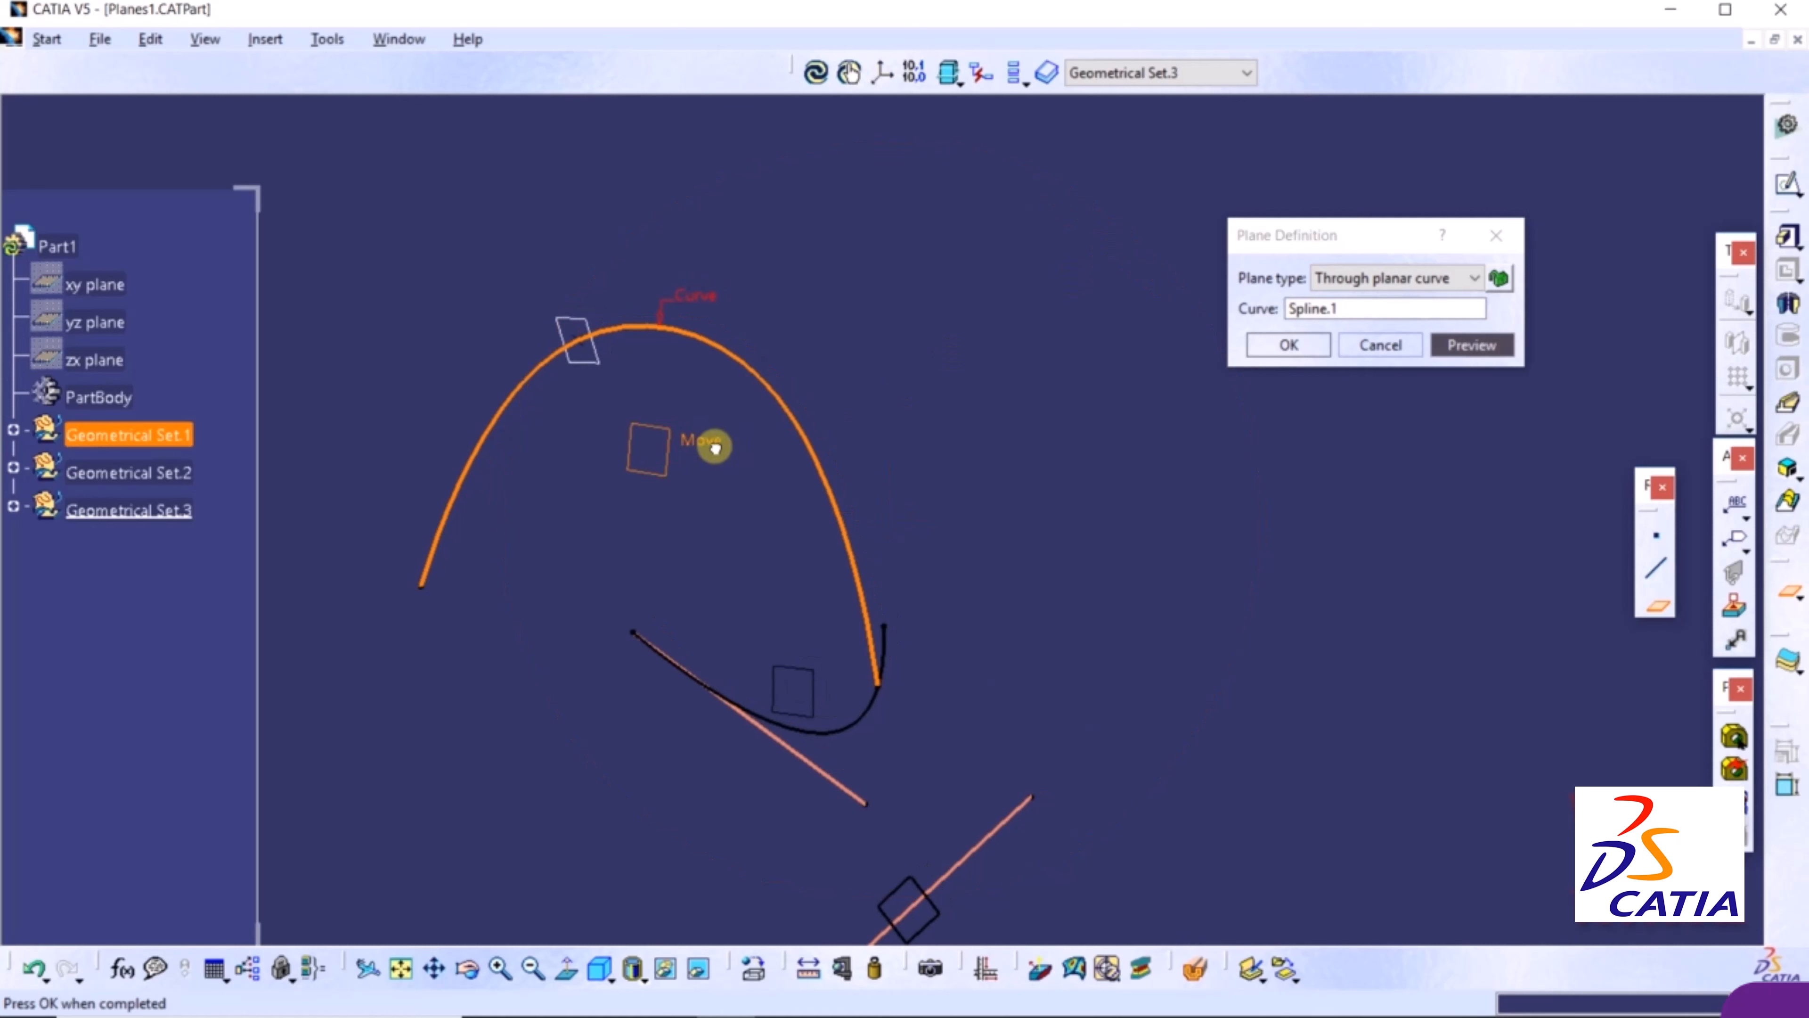
drag(714, 447, 763, 490)
click(1275, 346)
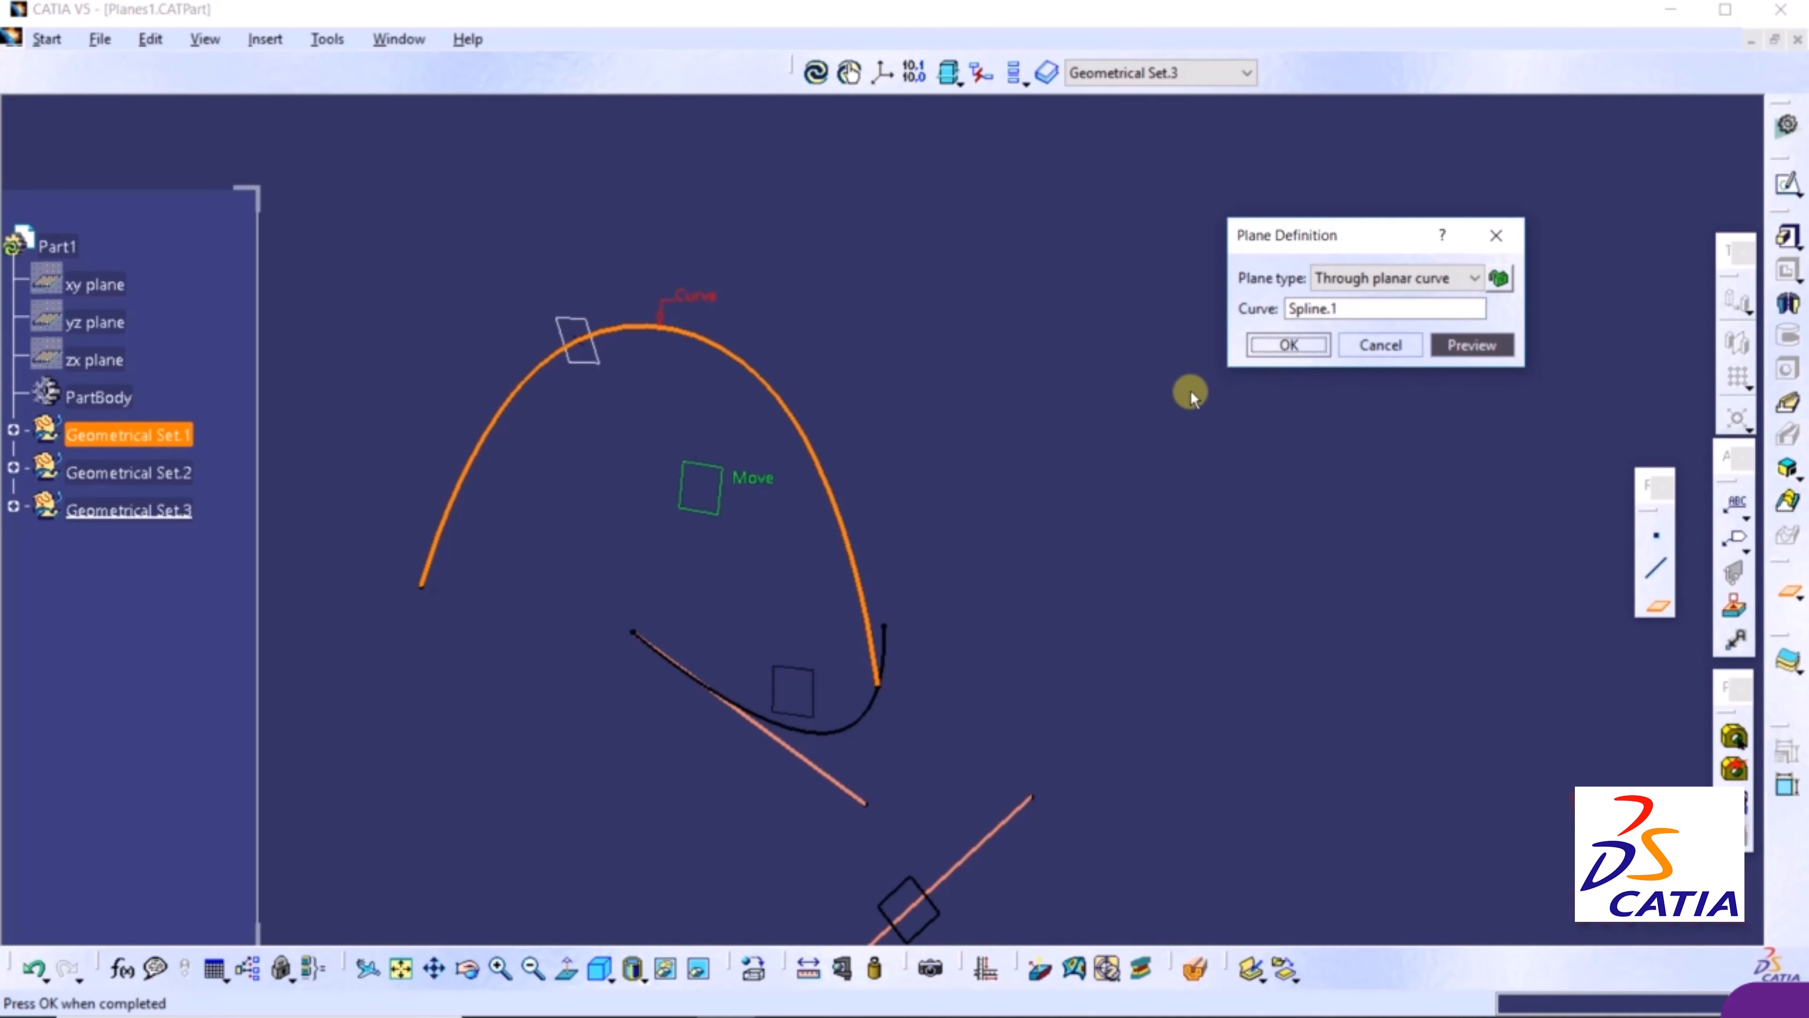
Create a Normal to curve plane on the green spline at the default middle point
click(1656, 609)
click(1360, 279)
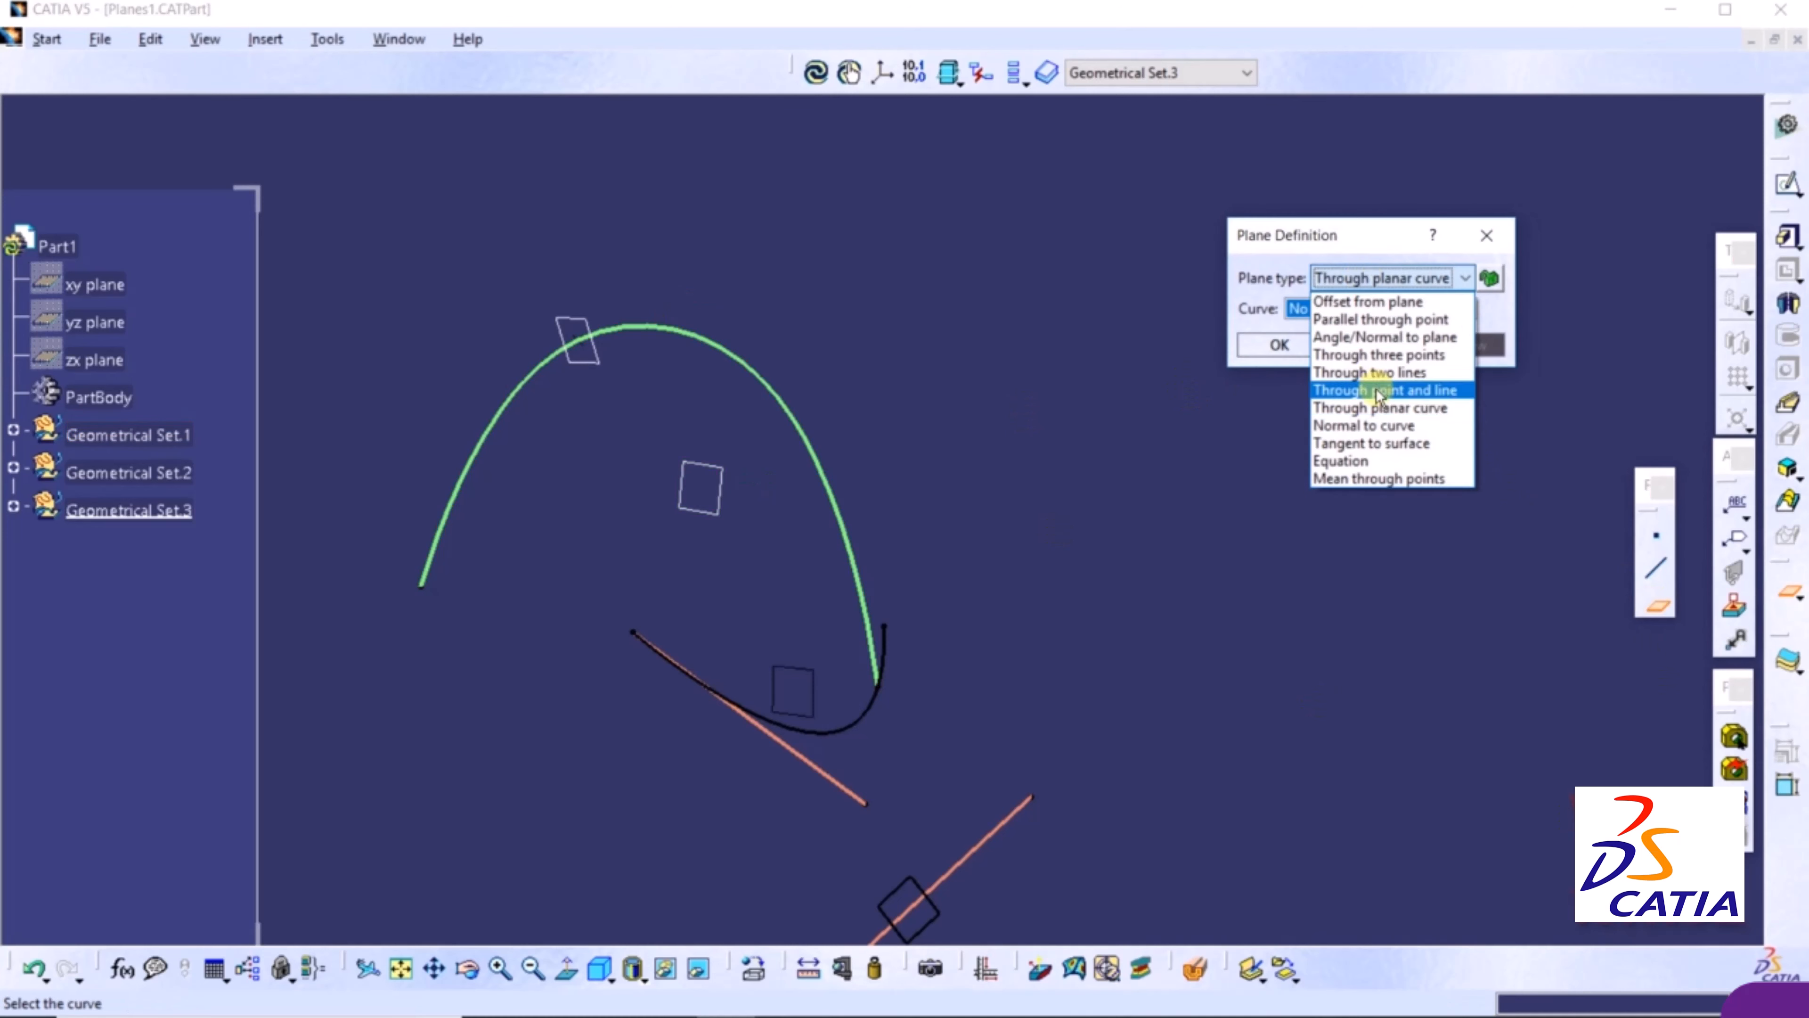
click(1371, 425)
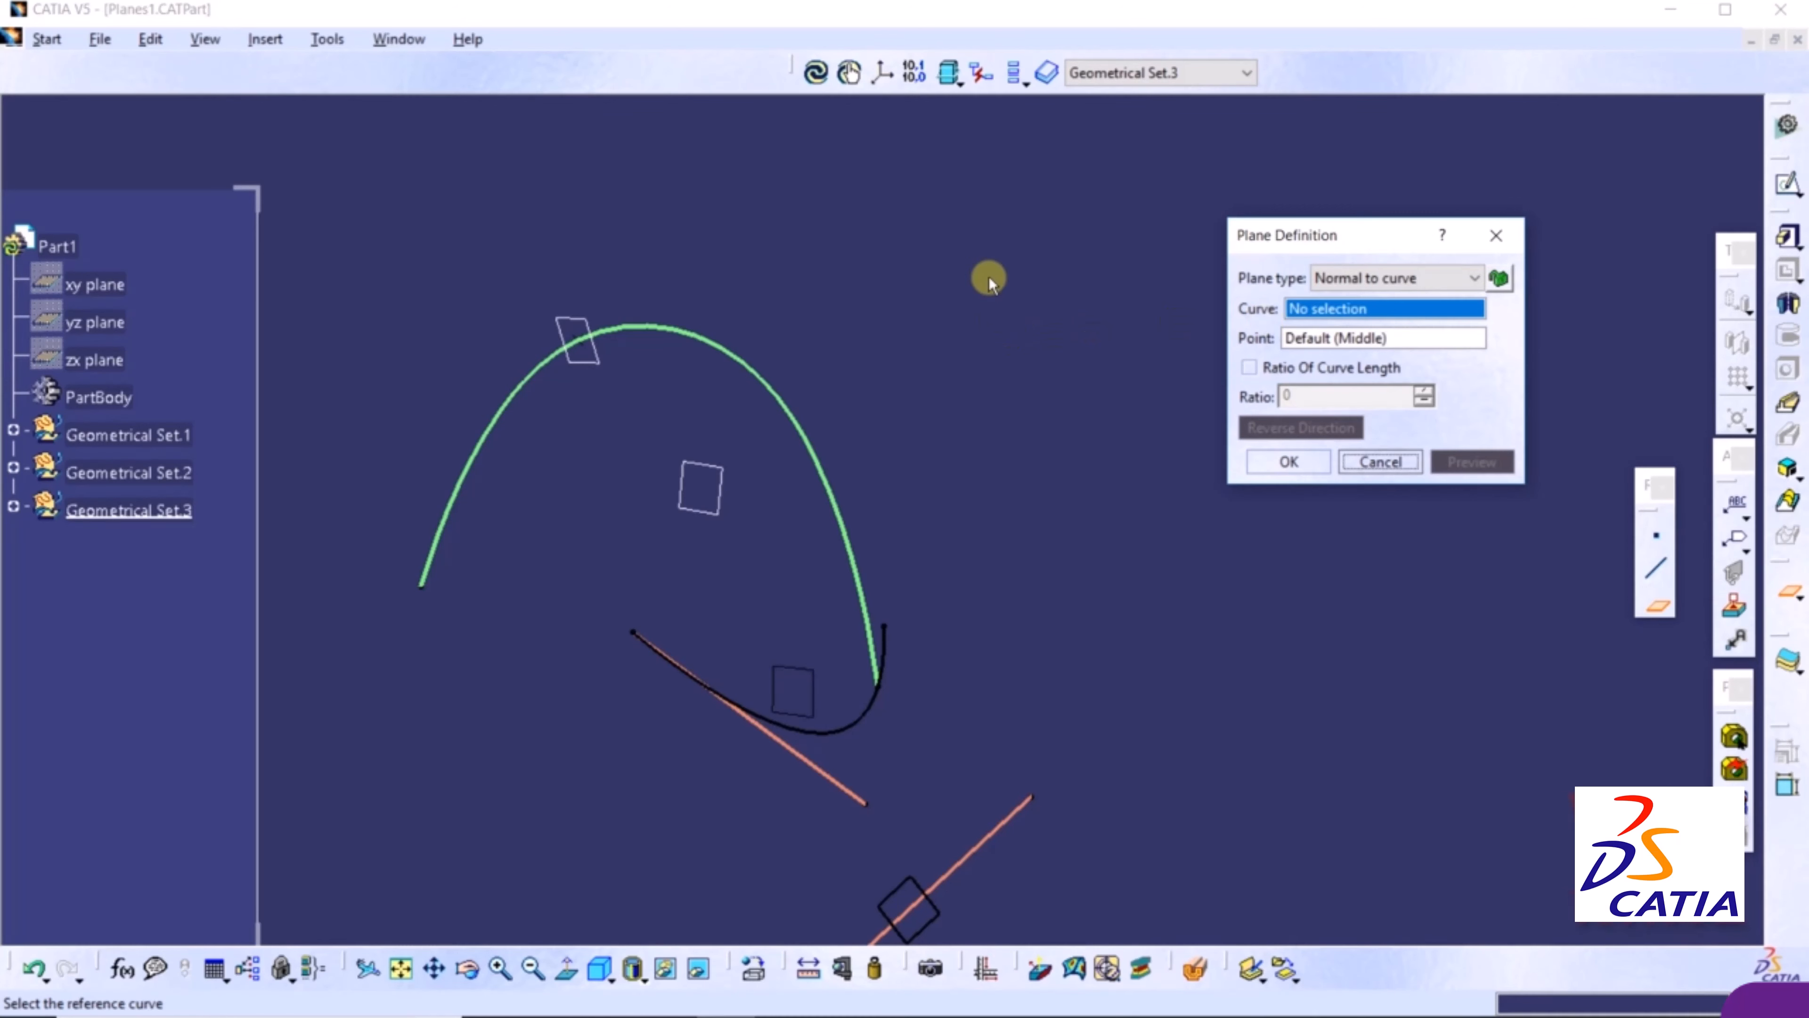
click(701, 345)
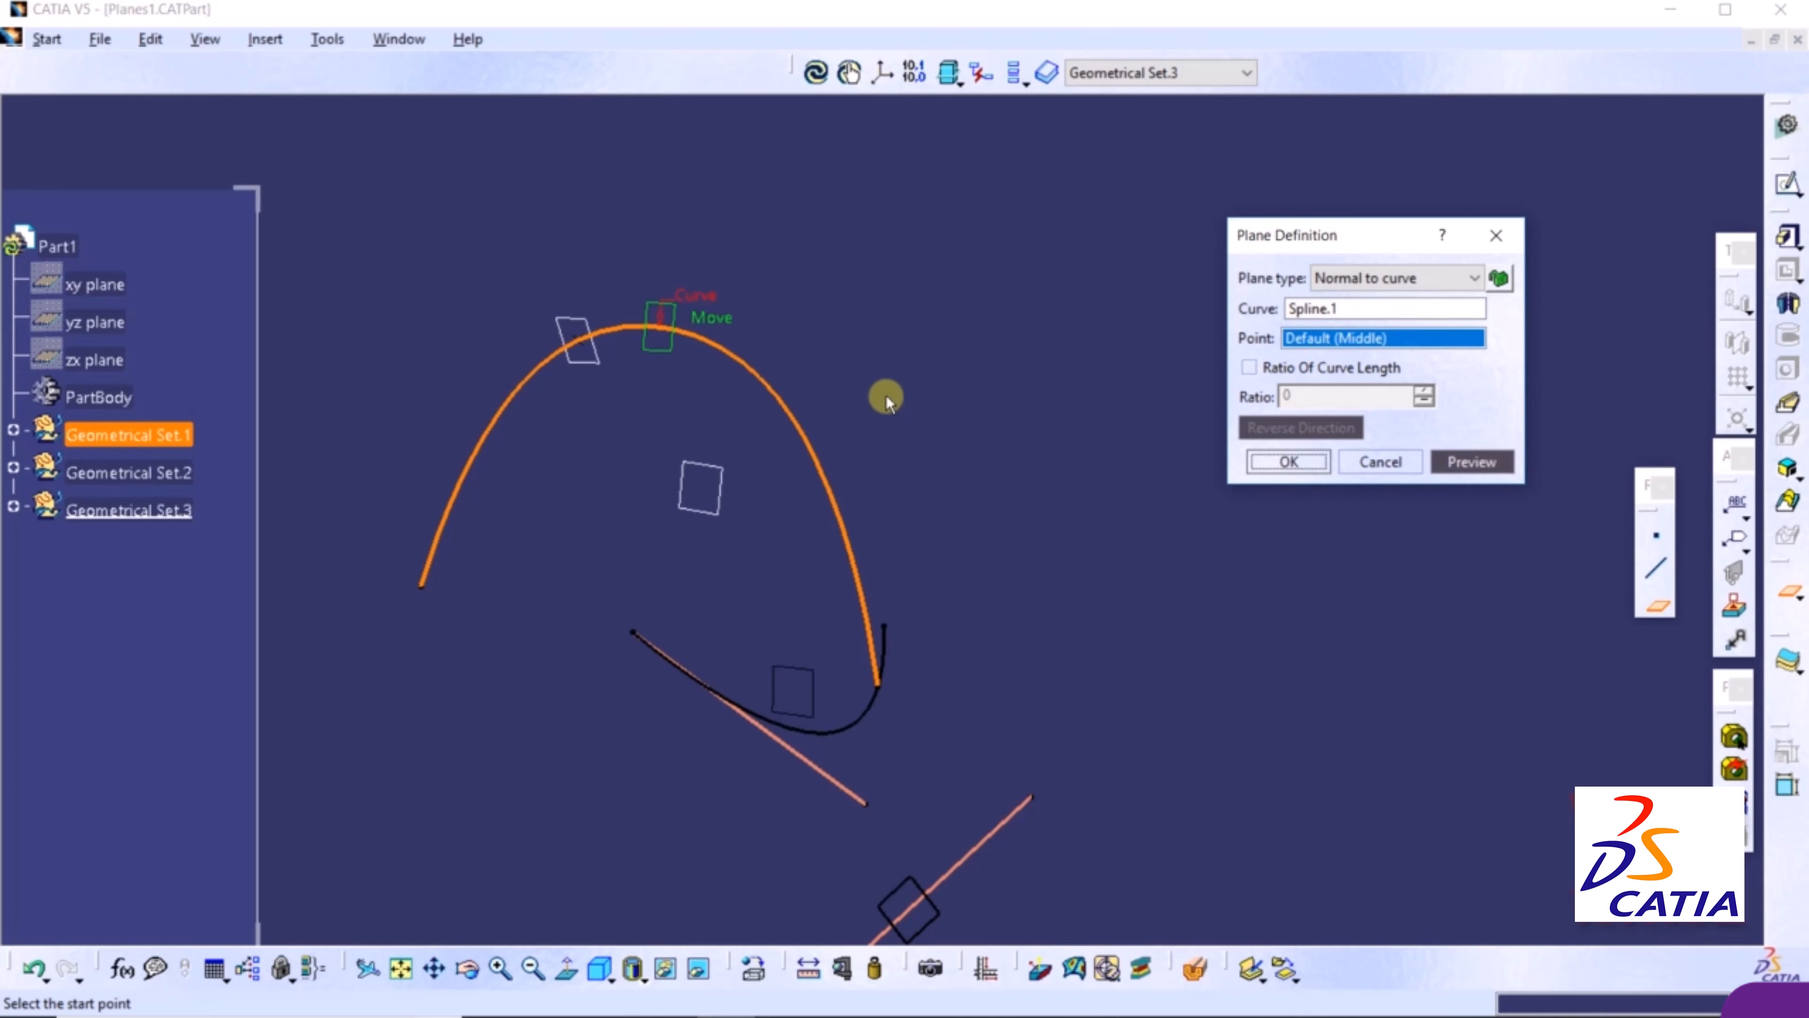
click(1295, 463)
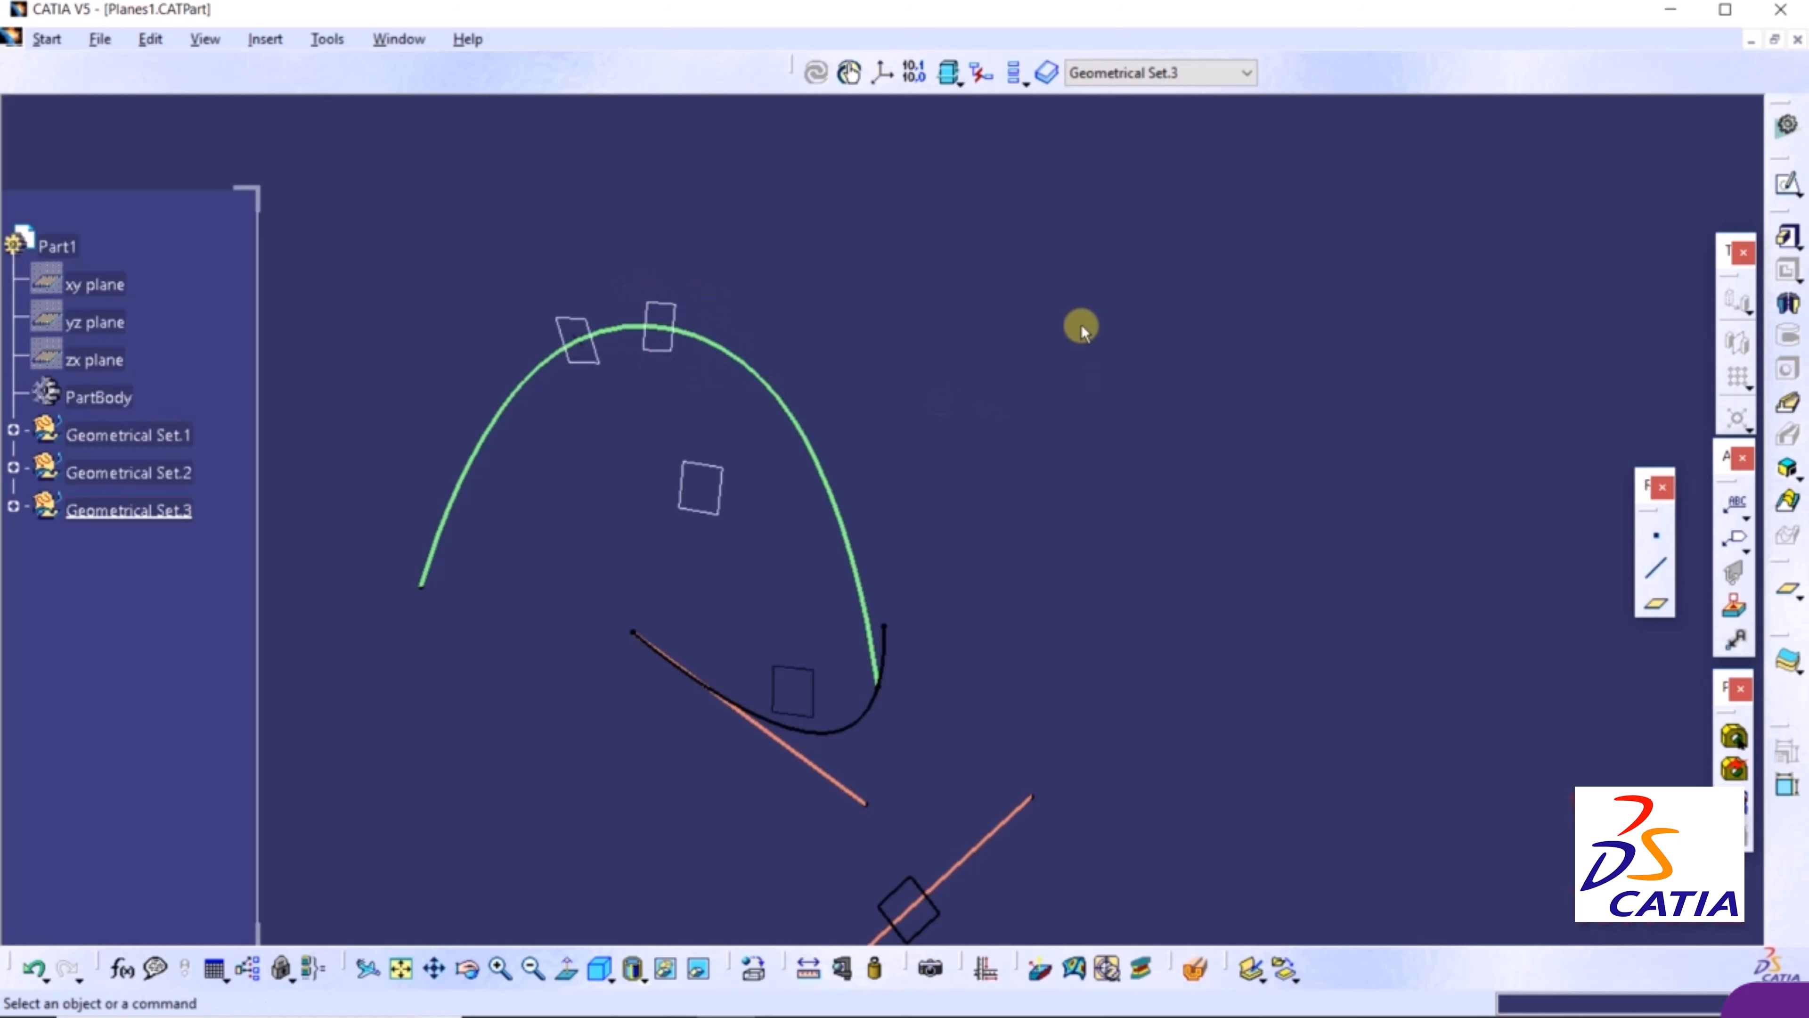
Create a Tangent to surface plane on the blue rectangular surface through the corner vertex nearest the Plane Definition dialog
click(1656, 604)
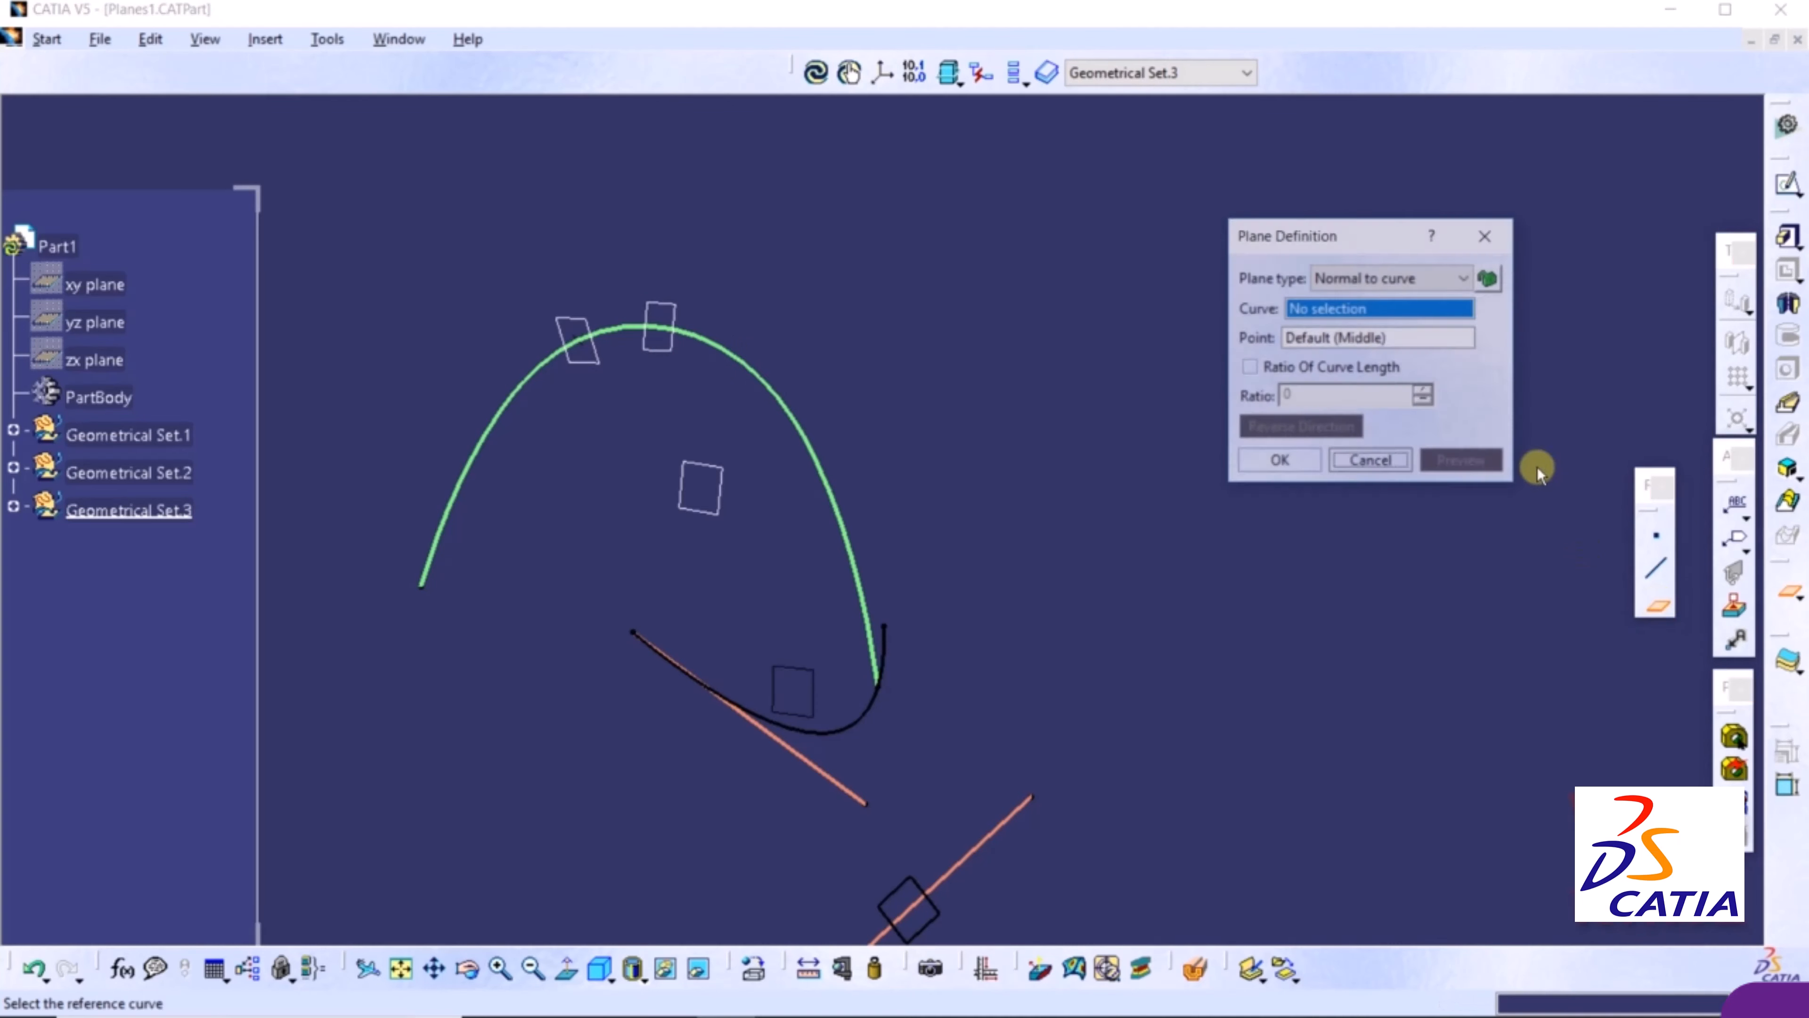
click(1340, 277)
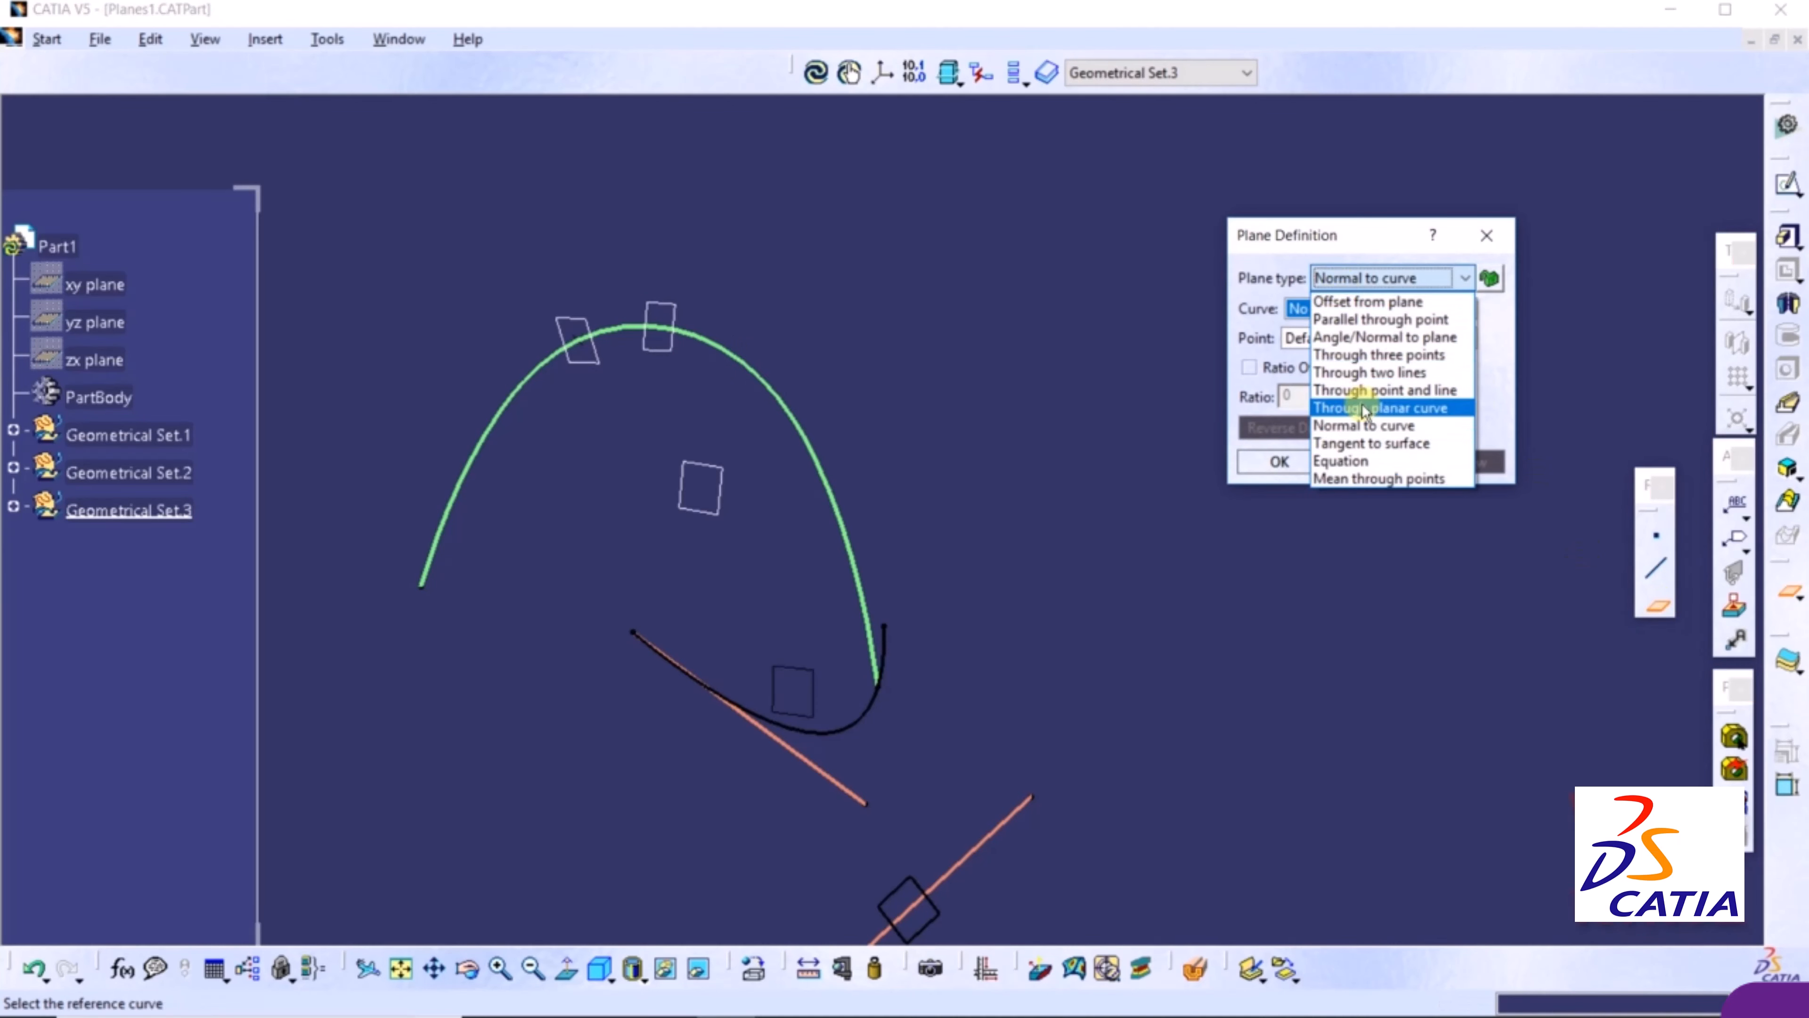
click(1375, 442)
mouse_move(1078, 266)
middle_down()
mouse_move(1001, 637)
mouse_move(1050, 598)
mouse_move(1103, 469)
mouse_move(1166, 533)
middle_up()
middle_drag(949, 424, 977, 368)
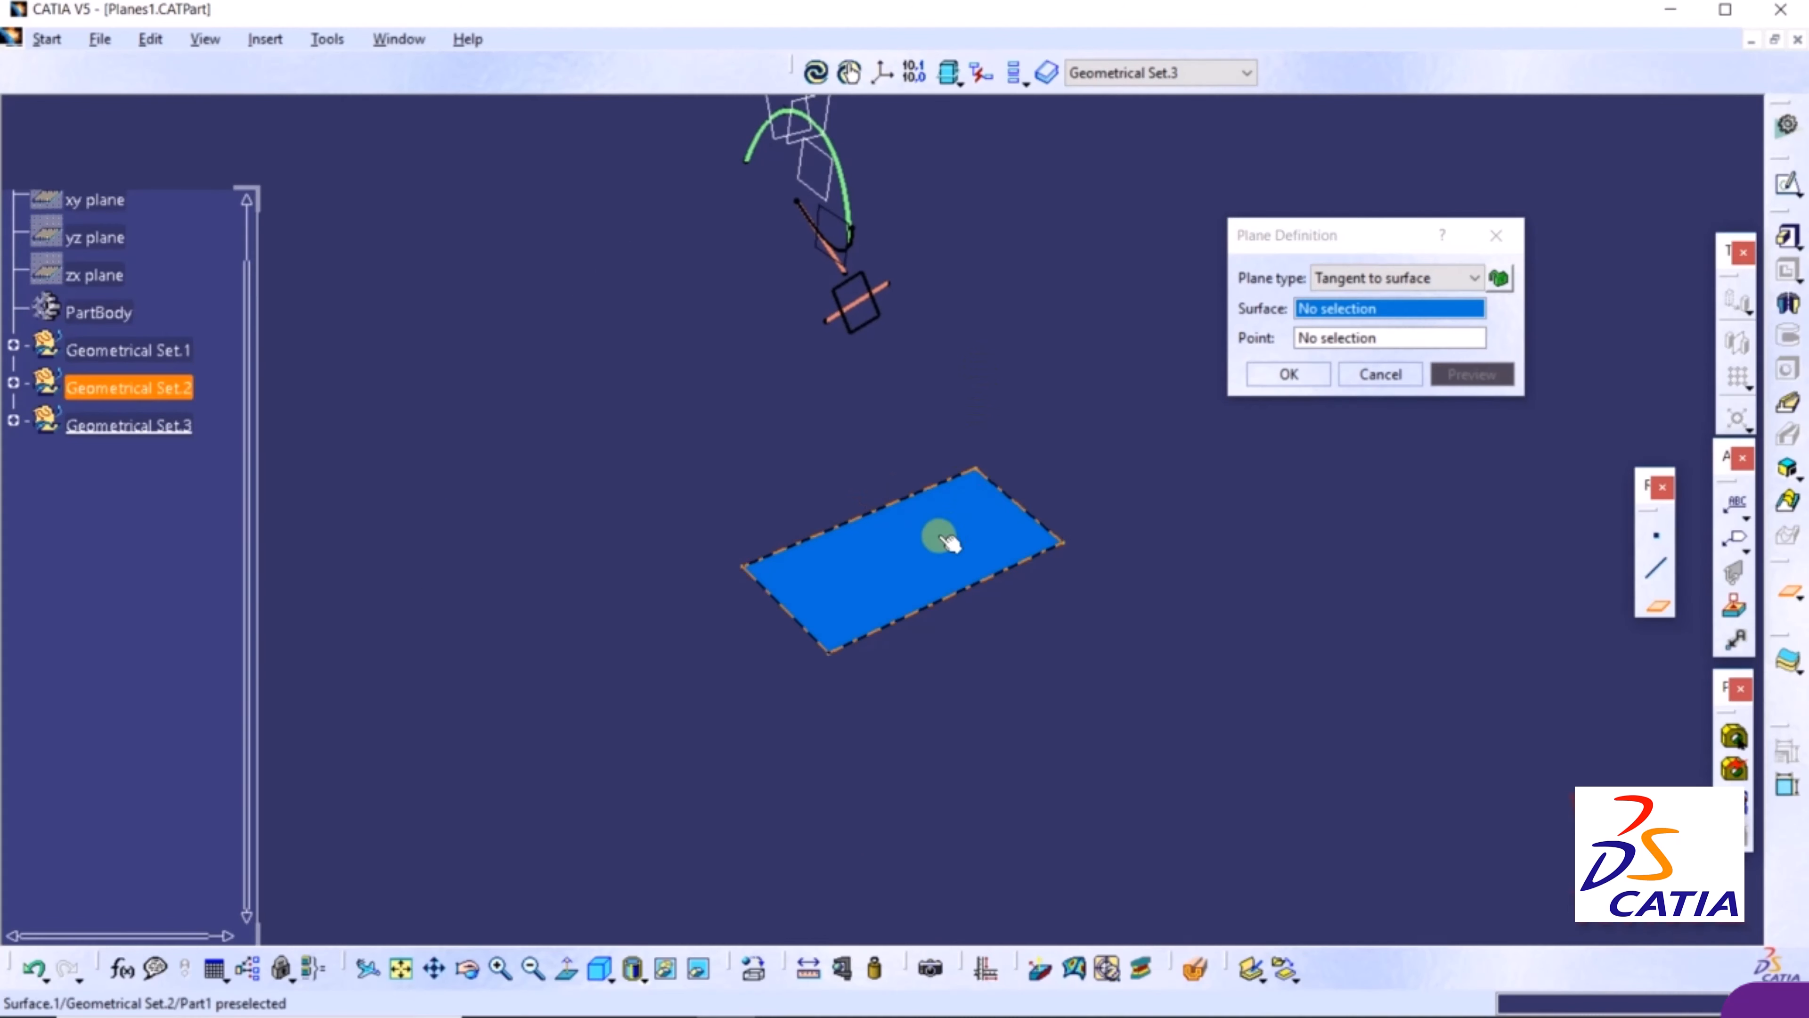
click(929, 551)
middle_drag(1087, 581, 1114, 475)
click(1223, 562)
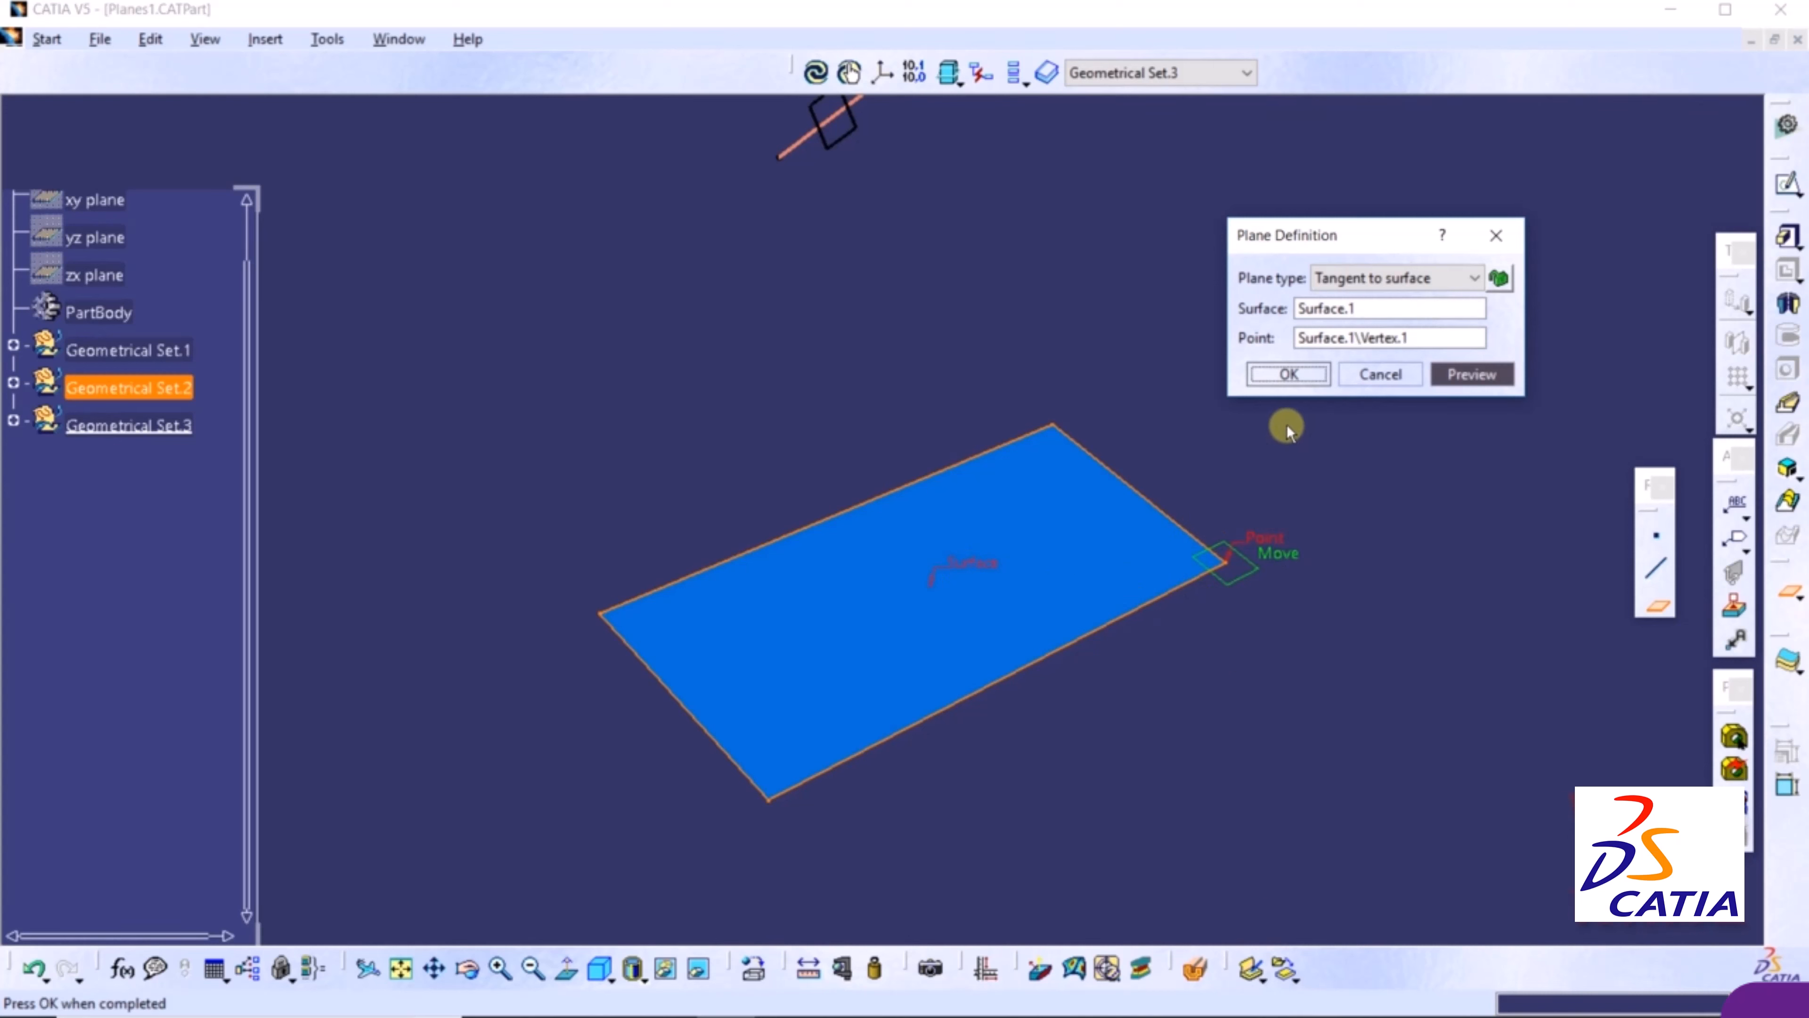
click(1307, 378)
Start a new plane definition and examine the coefficient settings of the Equation type
click(1656, 604)
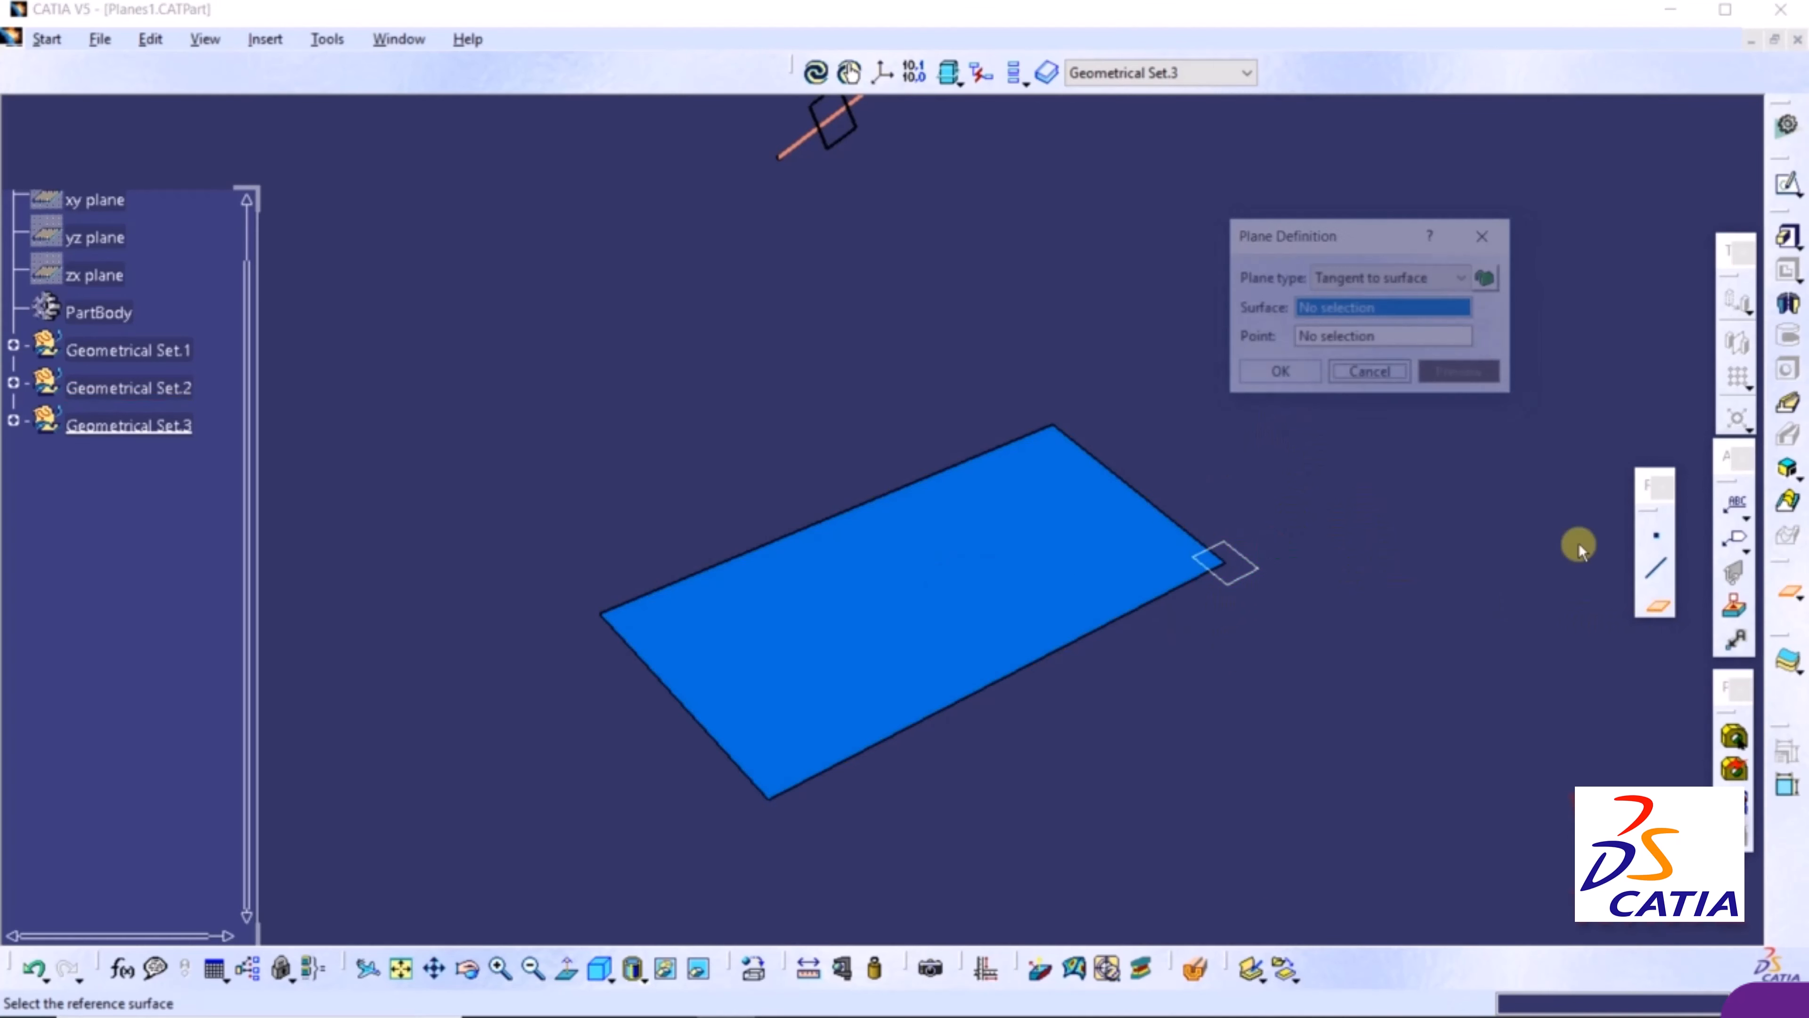
click(1382, 280)
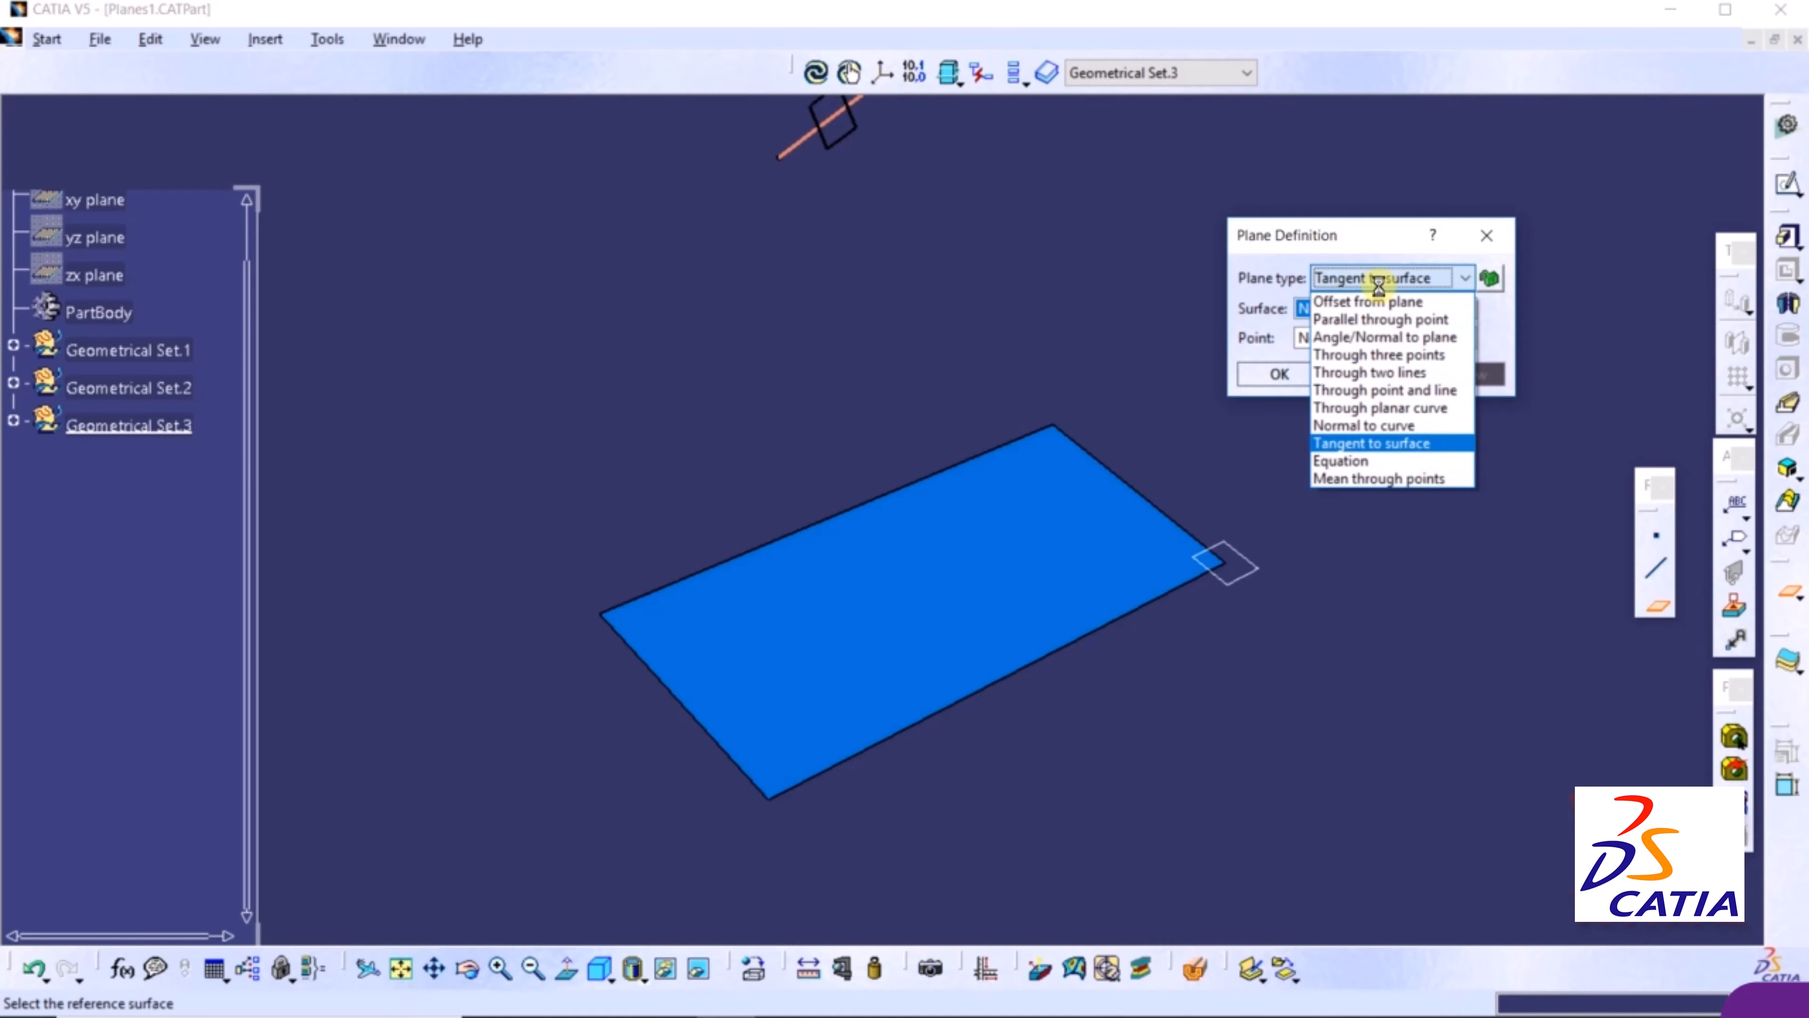
click(1362, 463)
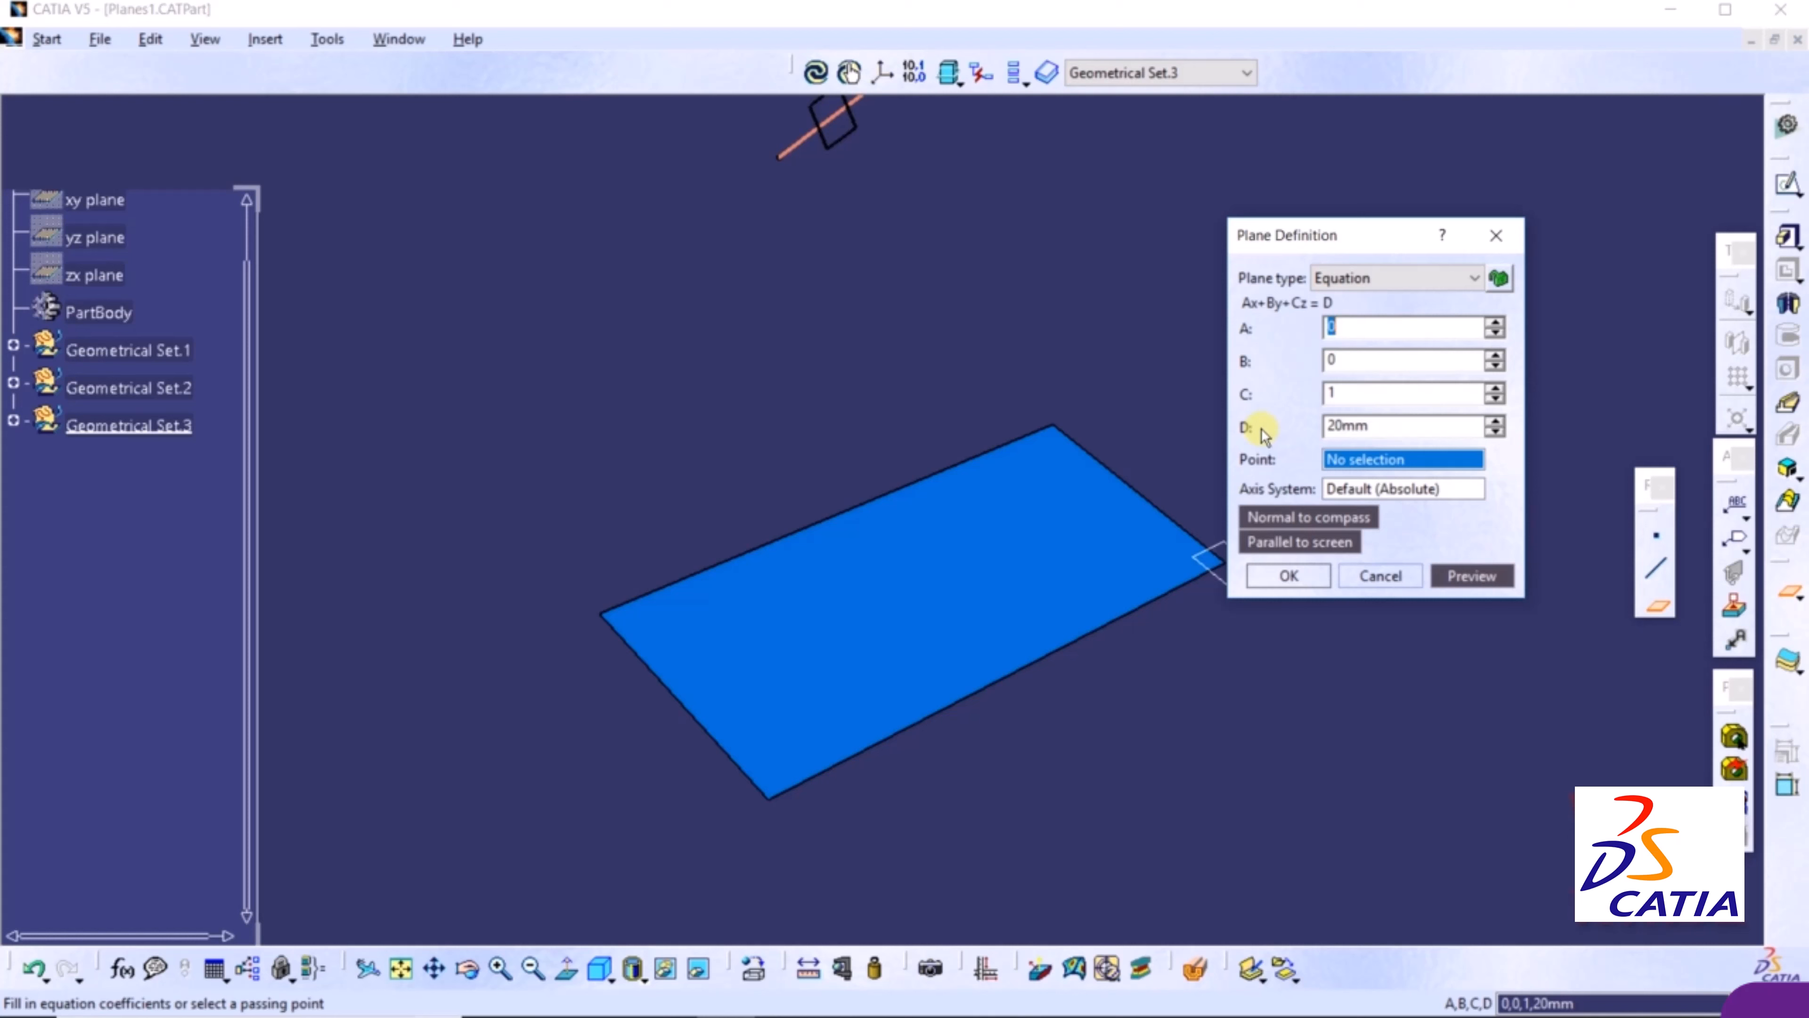
Create a Mean through points plane from the green spline's two end vertices and one end vertex of the separate straight line
click(1363, 279)
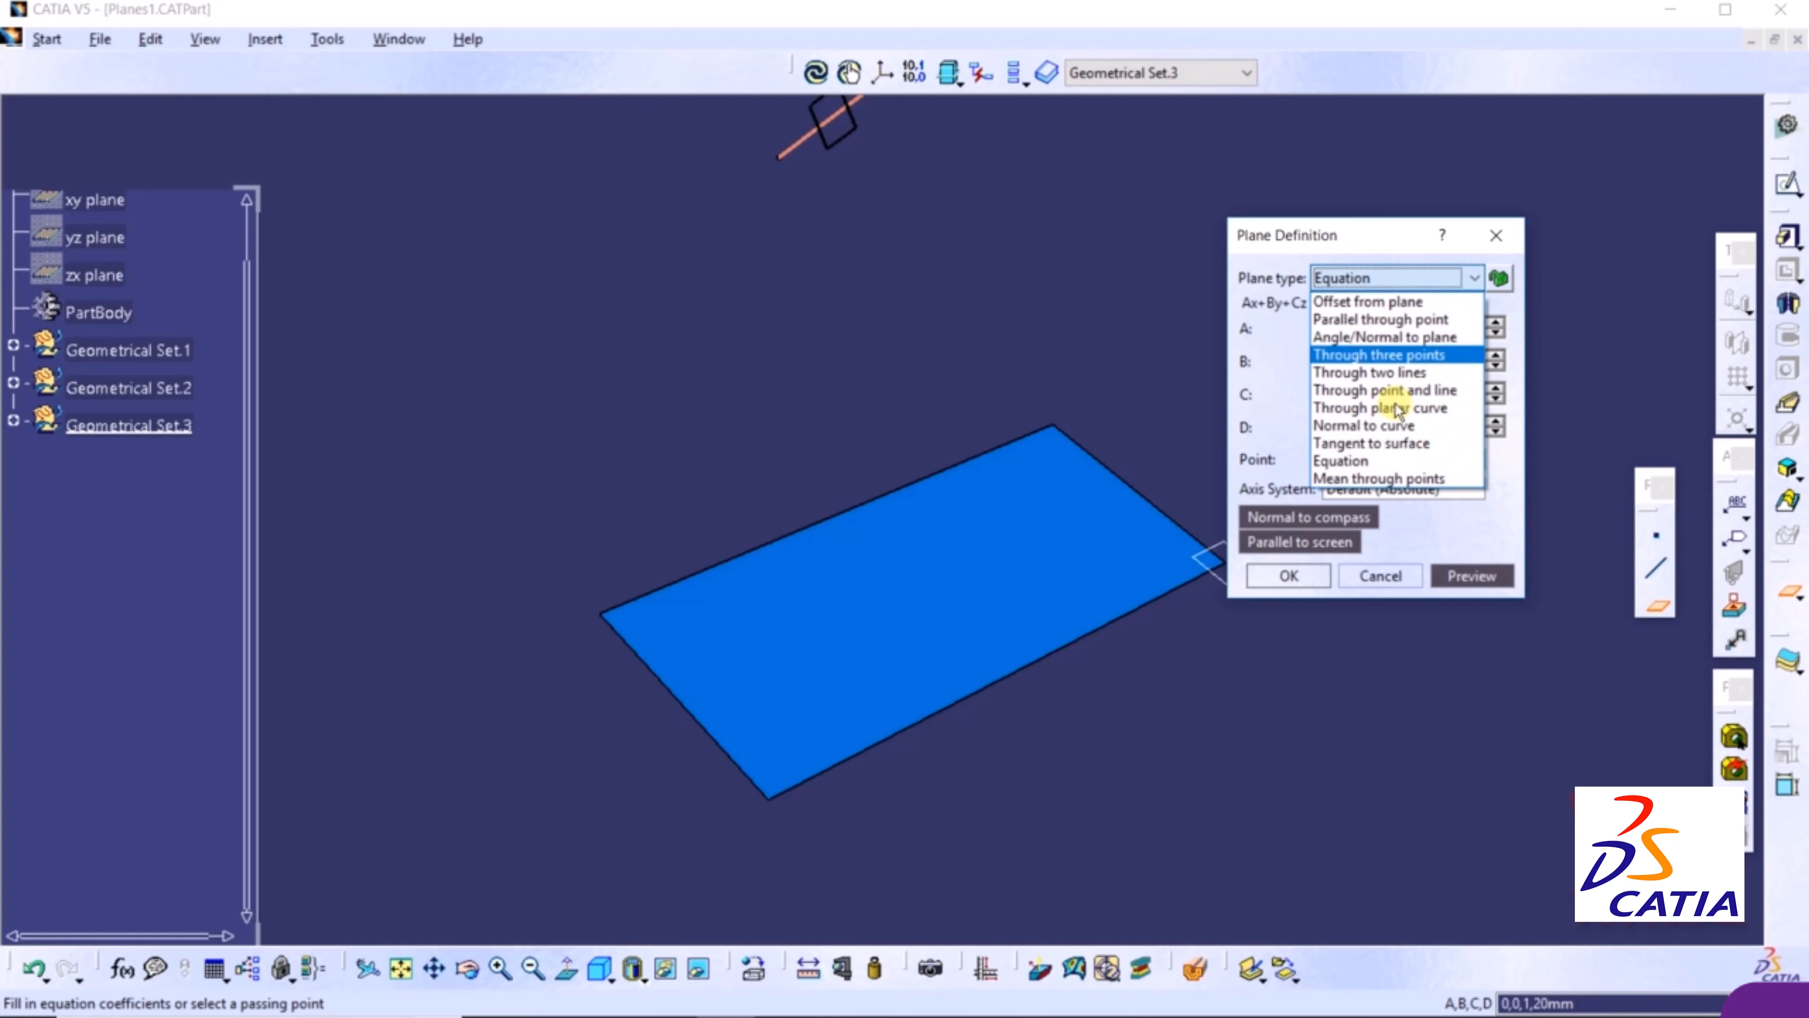
click(1394, 479)
middle_drag(929, 387, 949, 477)
scroll(950, 476, up, 1)
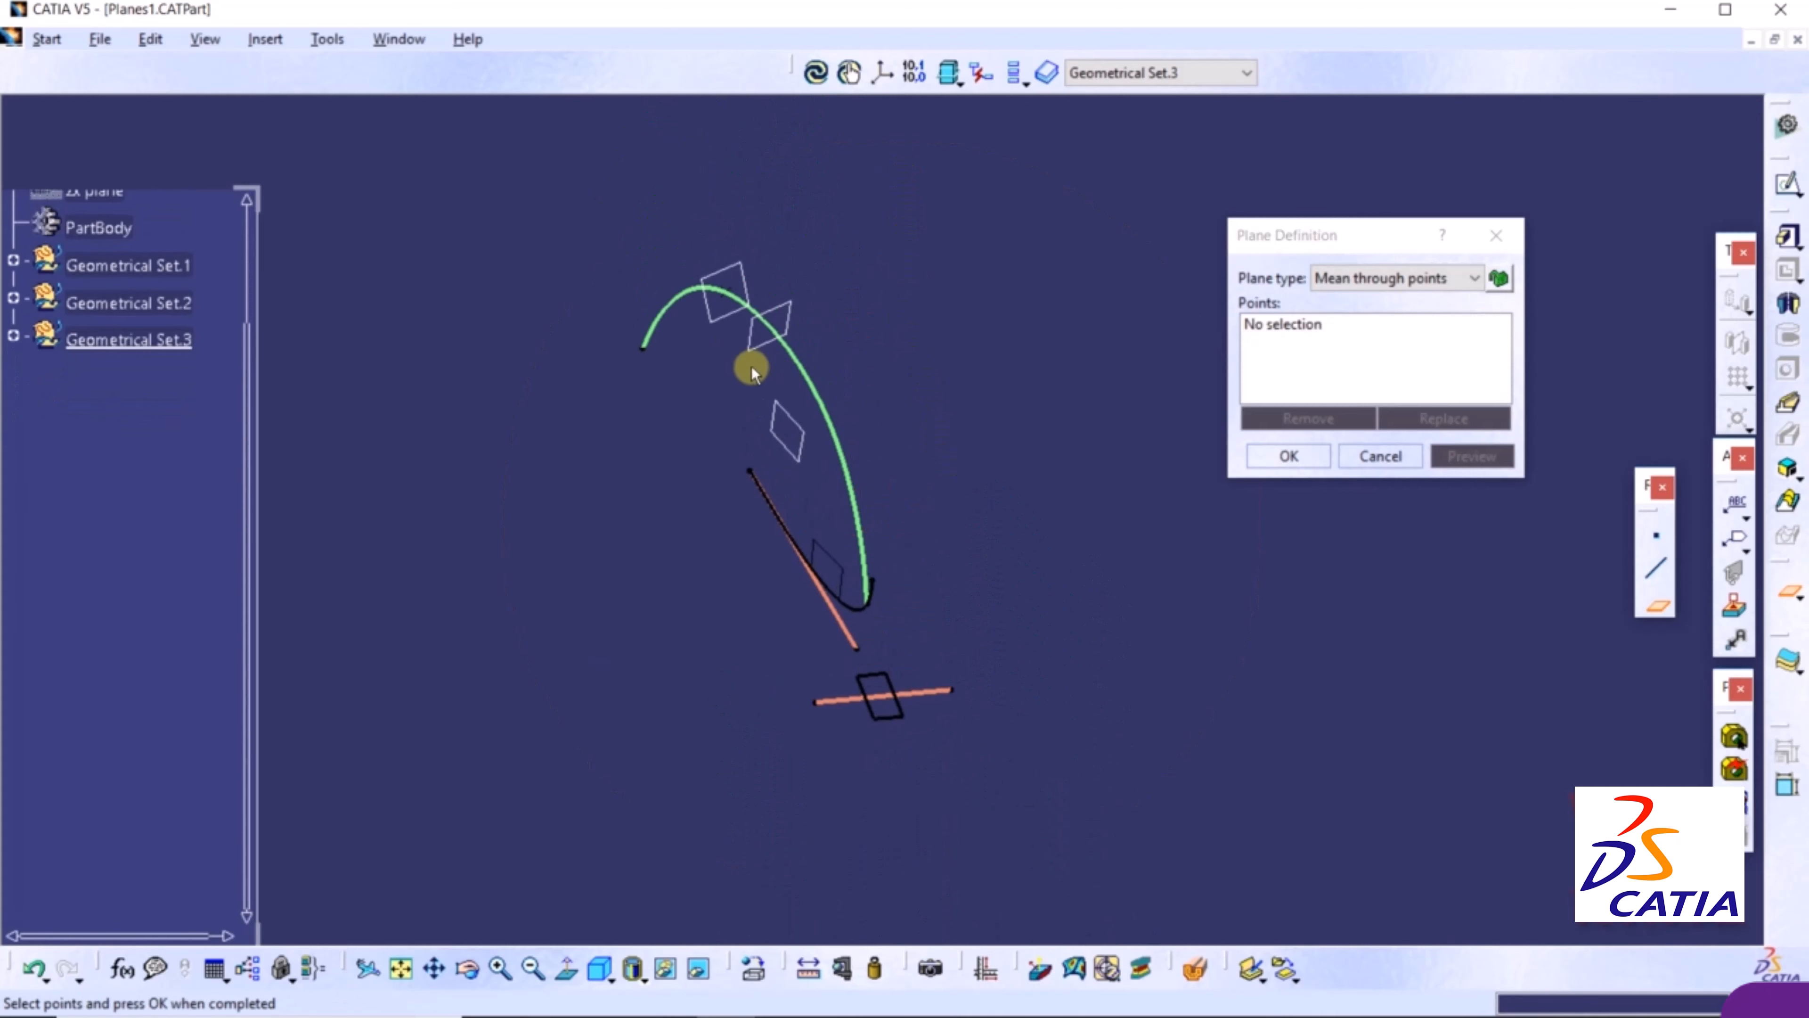
click(646, 350)
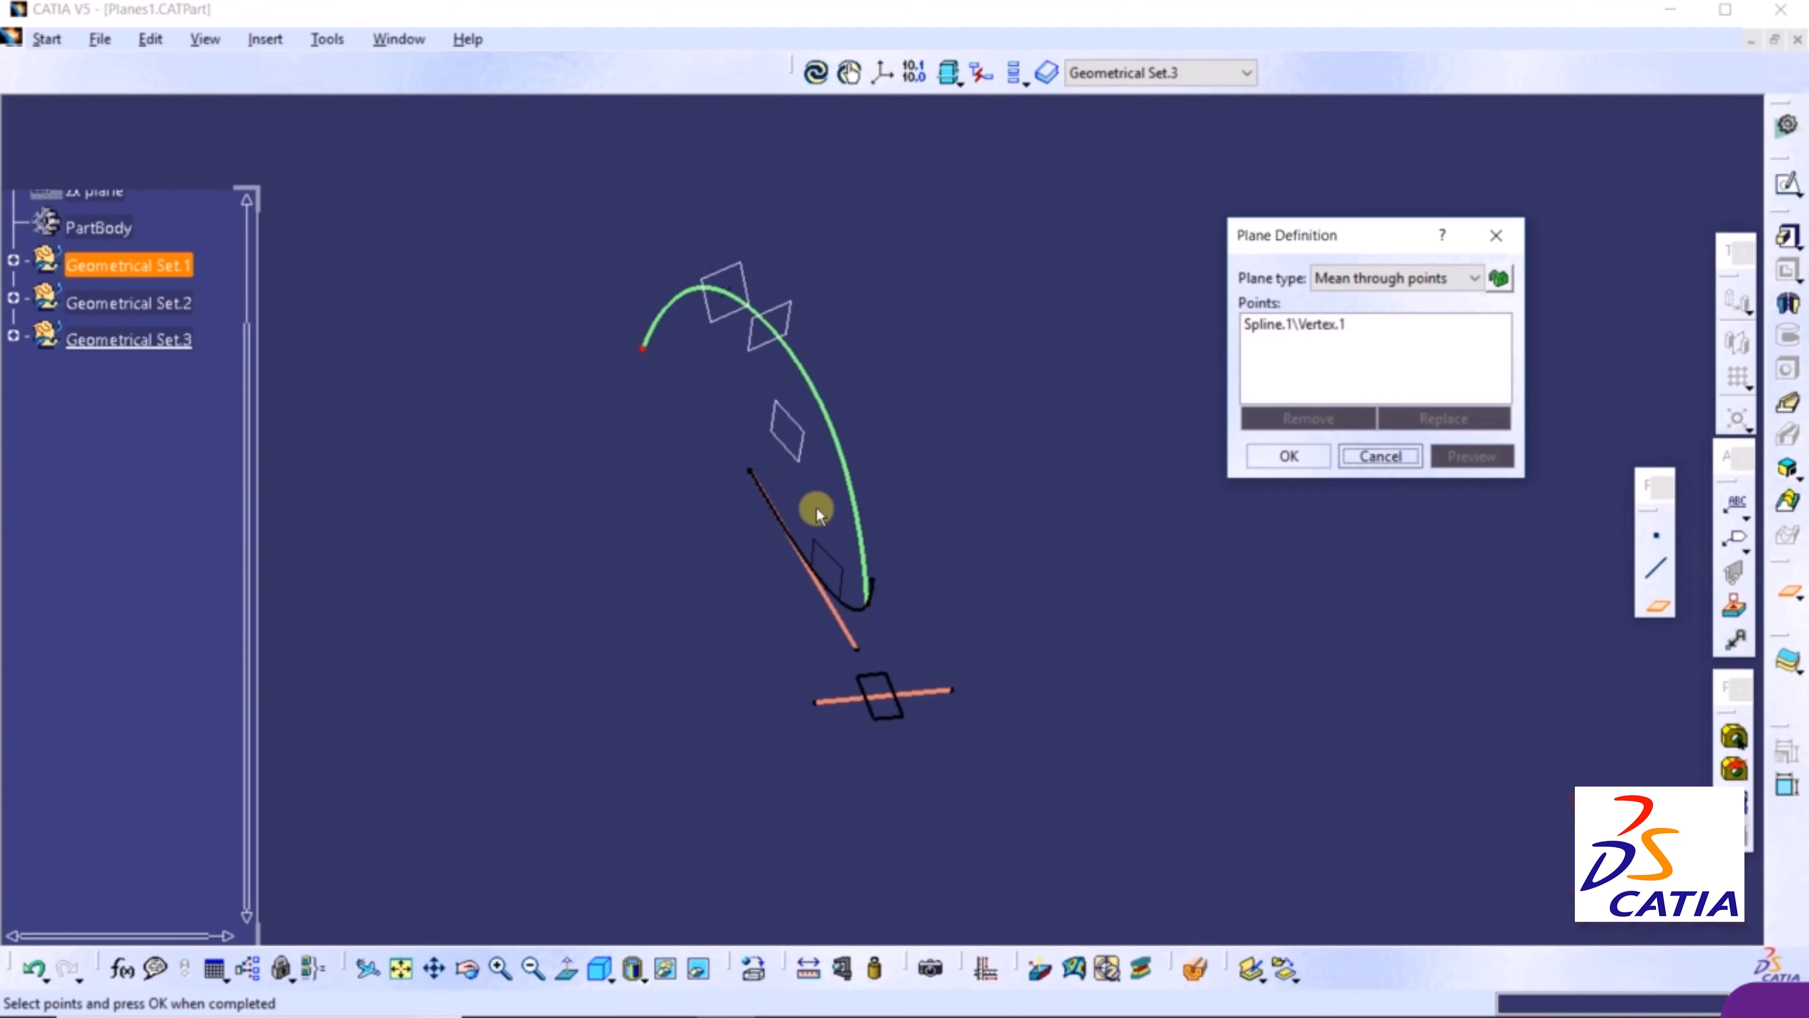
click(867, 602)
click(816, 702)
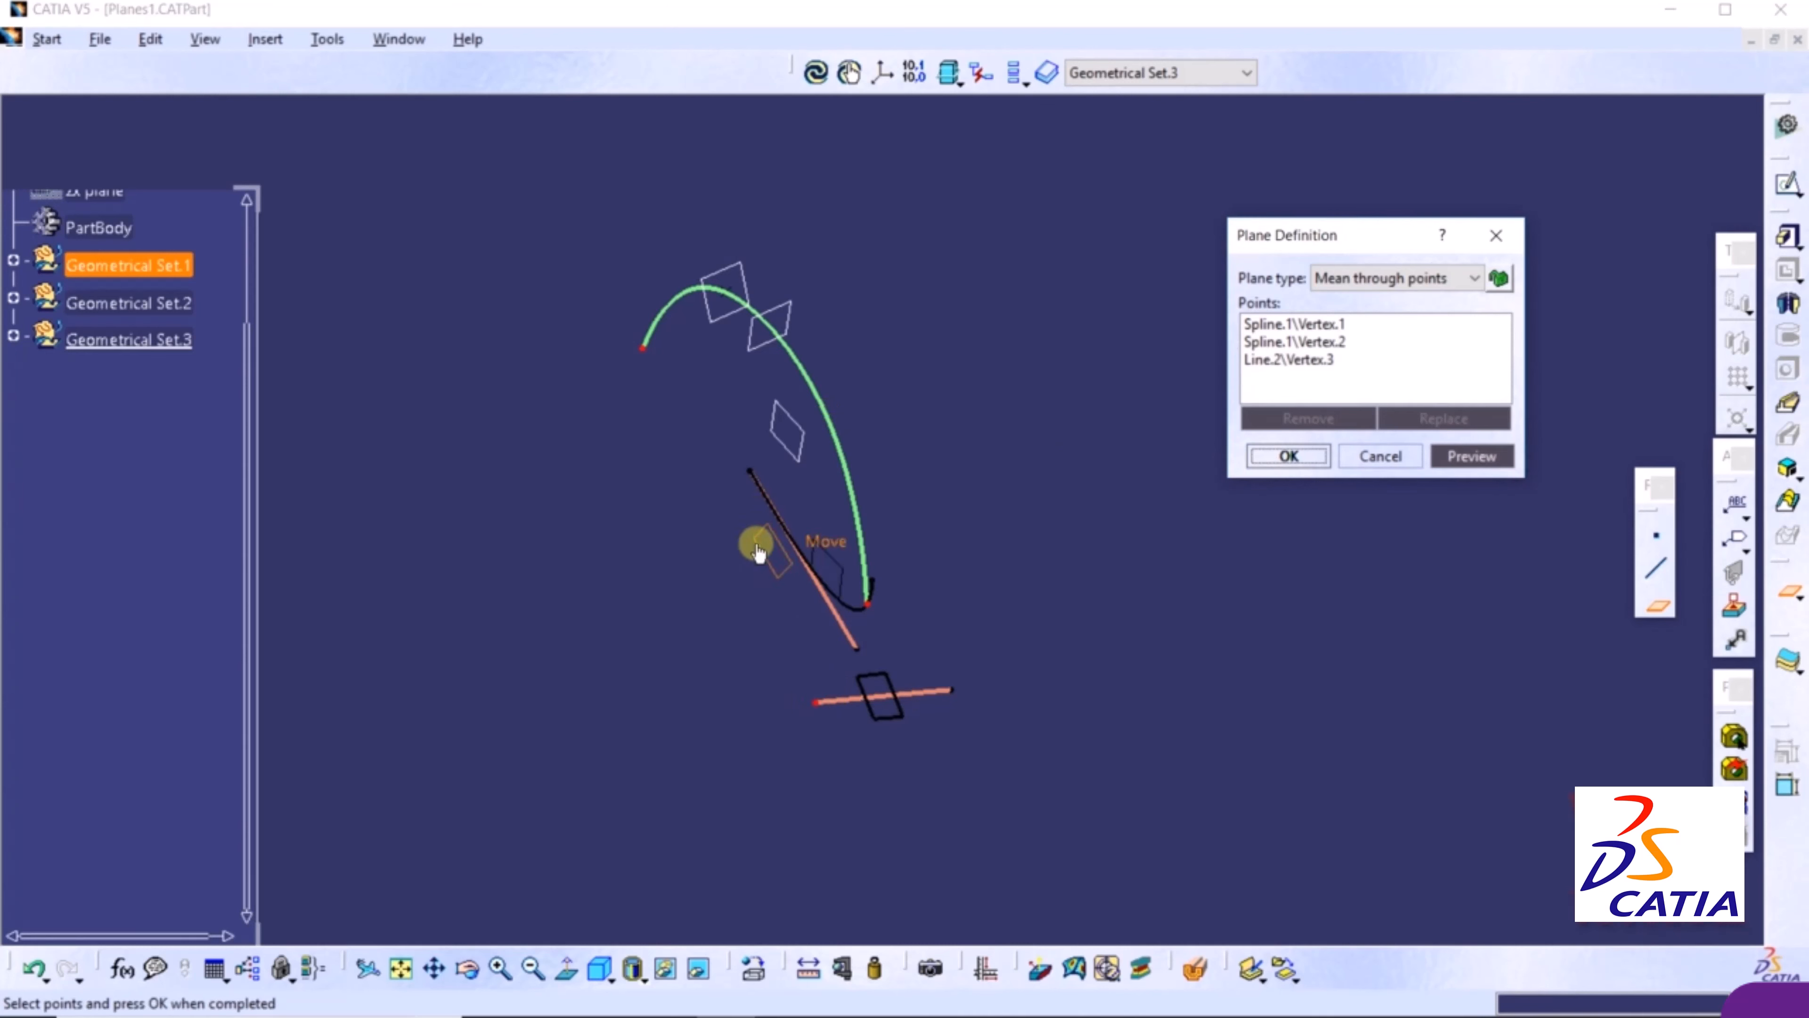
click(1281, 457)
middle_drag(1021, 397, 561, 606)
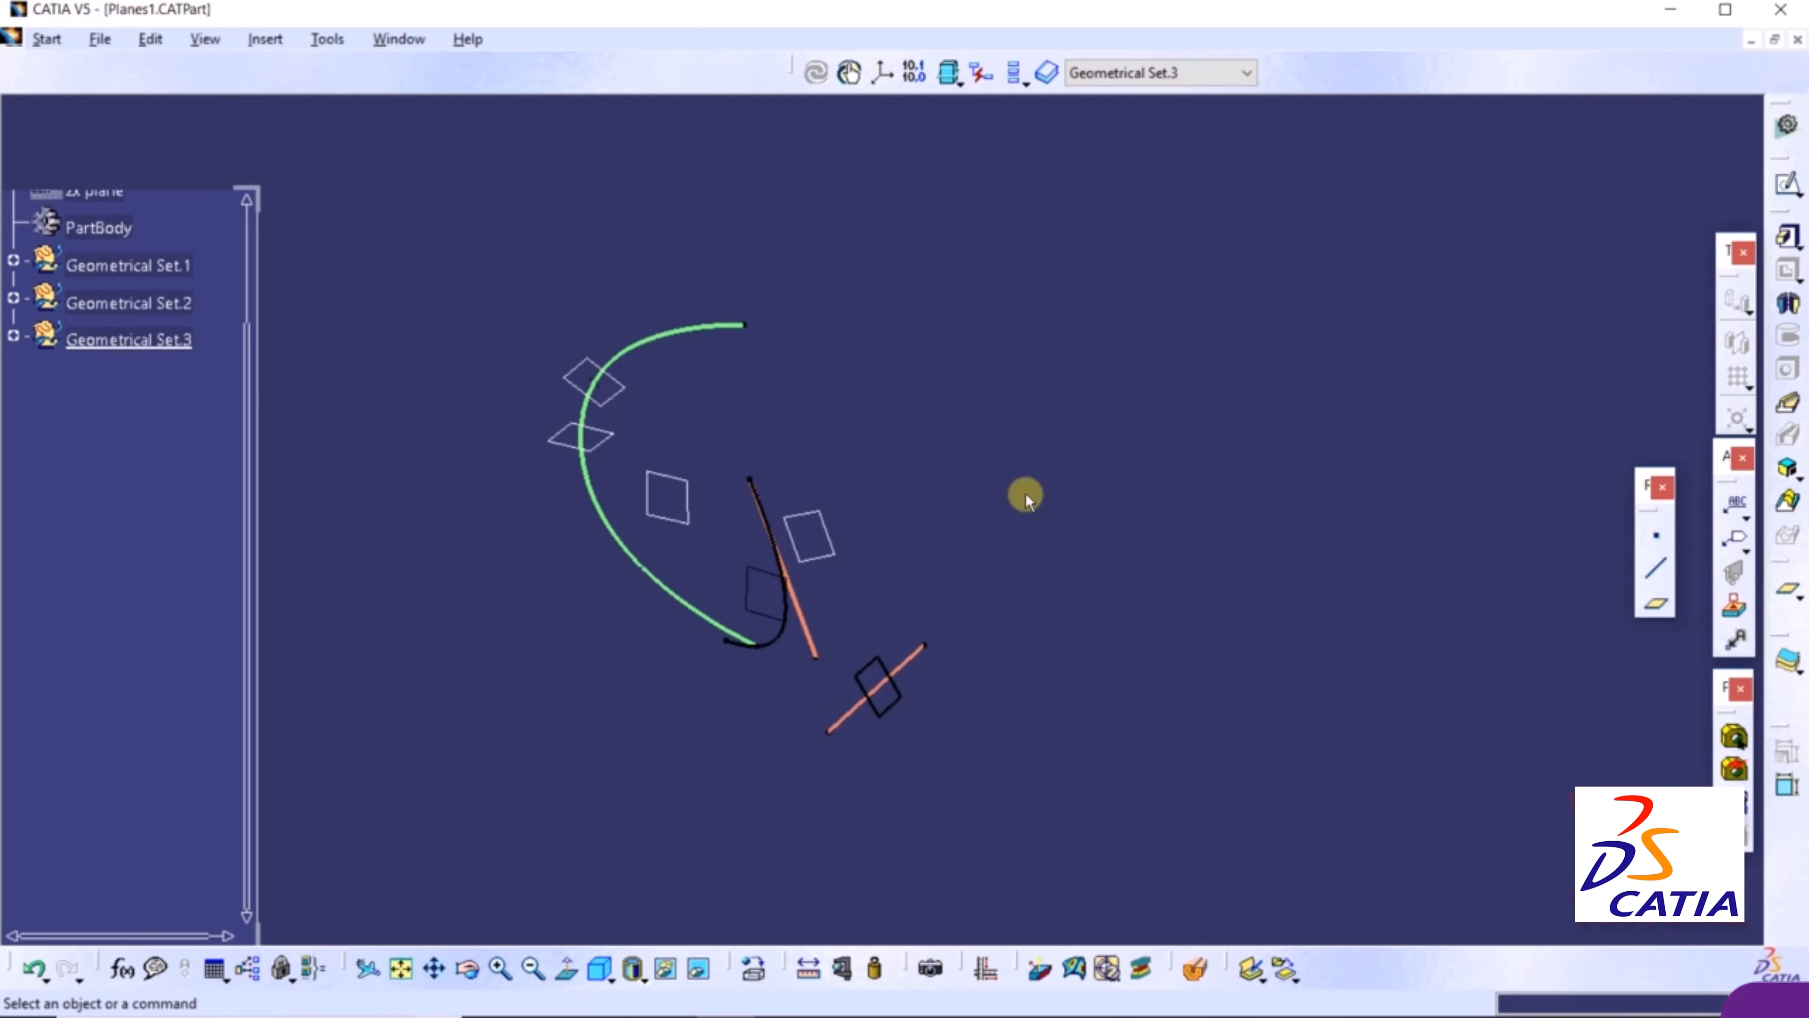